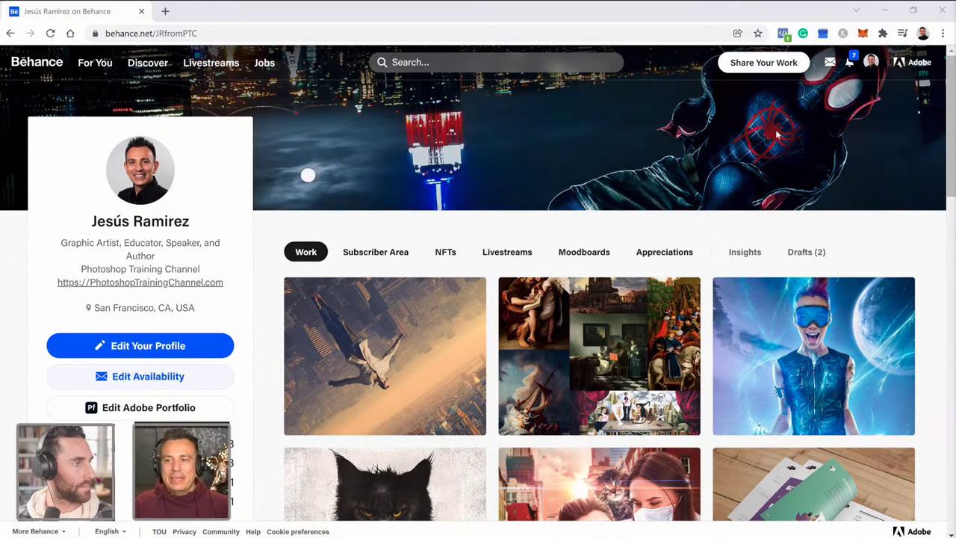
Review the browser page, reveal the finished Poster 01.psb Thor poster, then return to the Thor links page.
{"action": "mouse_move", "coordinate": [619, 171]}
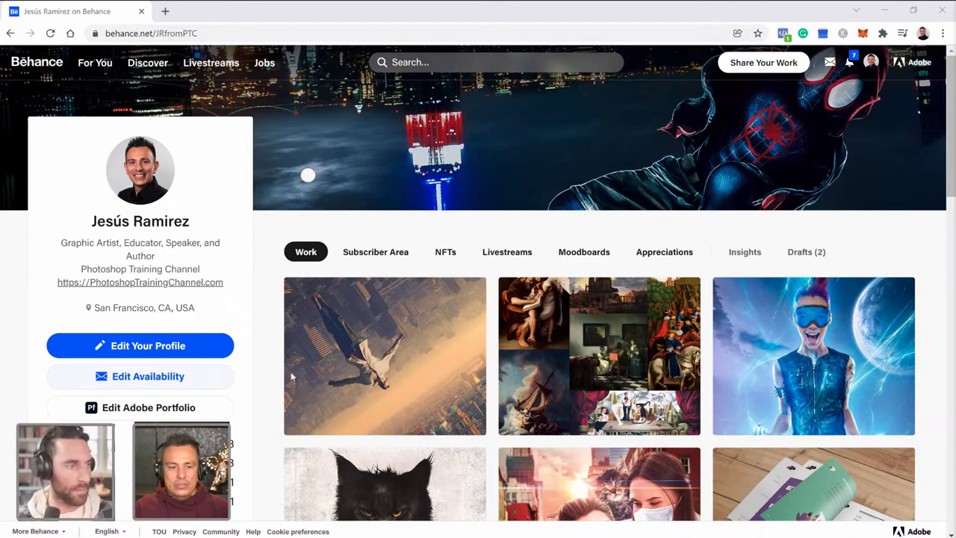
{"action": "scroll", "coordinate": [292, 378], "scroll_direction": "down", "scroll_amount": 3}
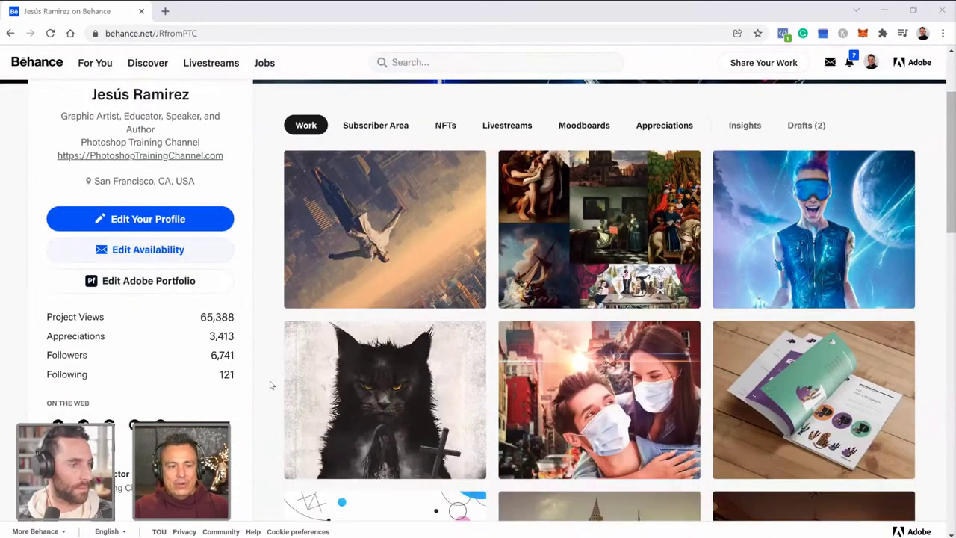
{"action": "scroll", "coordinate": [174, 345], "scroll_direction": "down", "scroll_amount": 4}
{"action": "scroll", "coordinate": [249, 348], "scroll_direction": "down", "scroll_amount": 2}
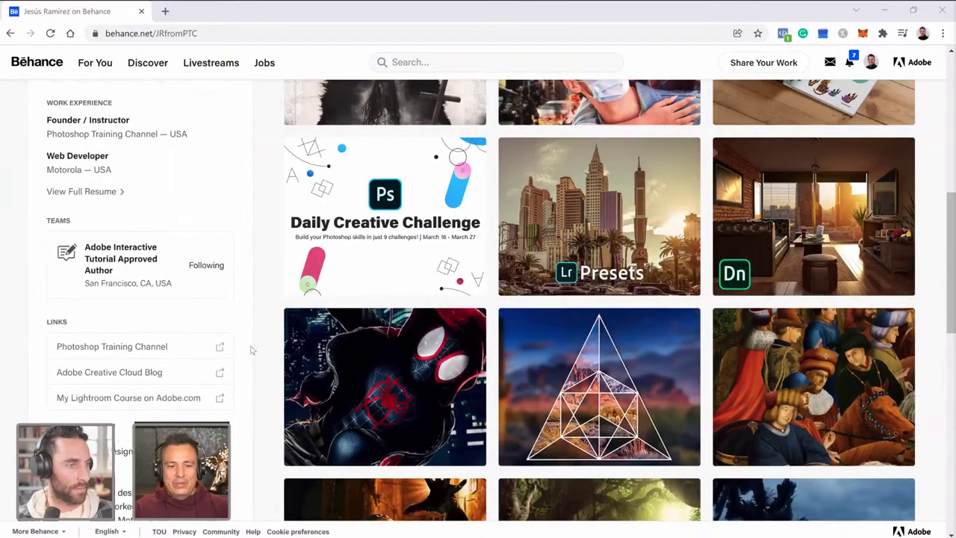
{"action": "scroll", "coordinate": [251, 355], "scroll_direction": "down", "scroll_amount": 6}
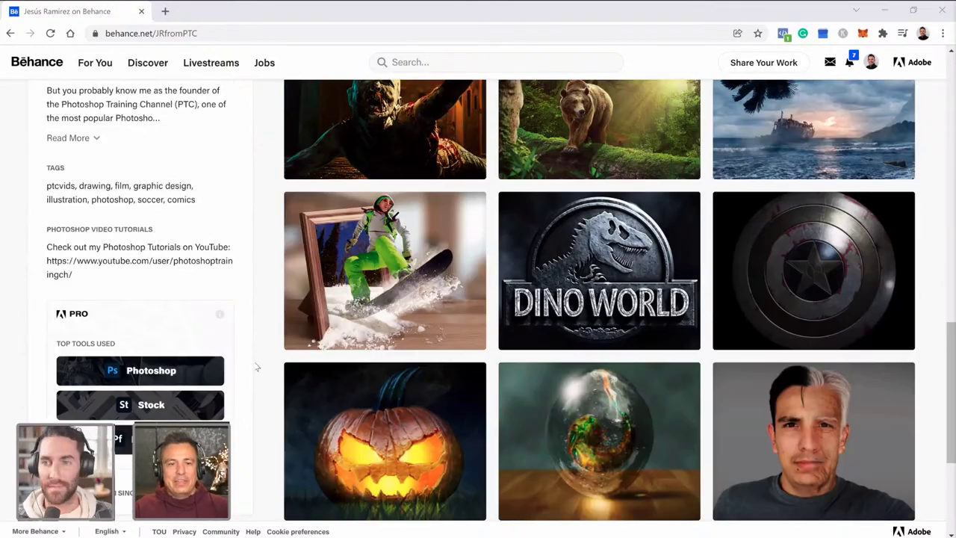
{"action": "scroll", "coordinate": [256, 367], "scroll_direction": "down", "scroll_amount": 2}
{"action": "scroll", "coordinate": [256, 363], "scroll_direction": "up", "scroll_amount": 6}
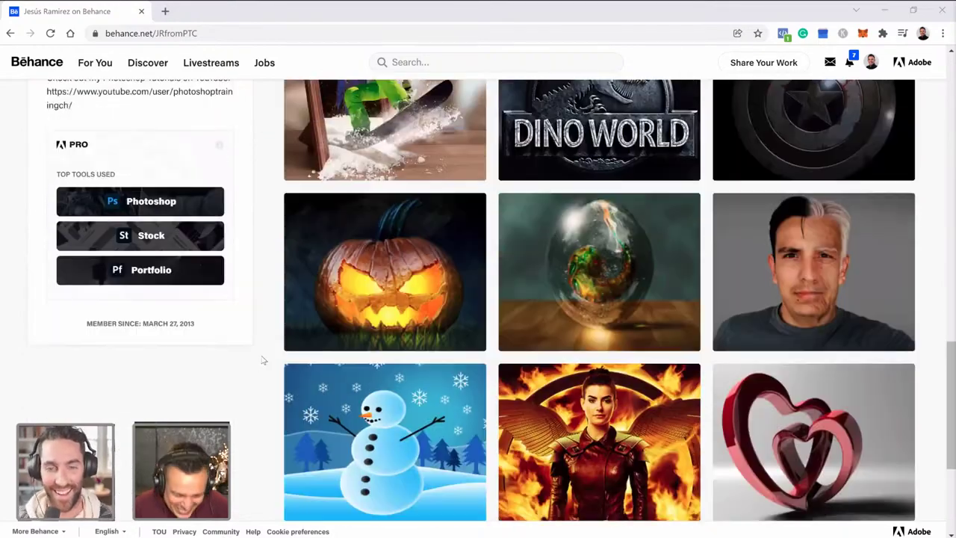
{"action": "scroll", "coordinate": [263, 360], "scroll_direction": "up", "scroll_amount": 8}
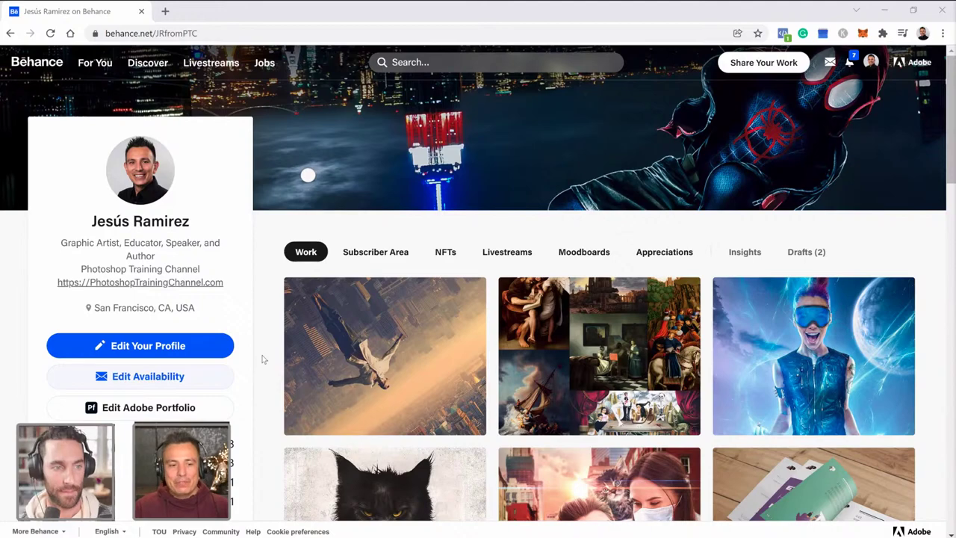
{"action": "scroll", "coordinate": [267, 370], "scroll_direction": "down", "scroll_amount": 2}
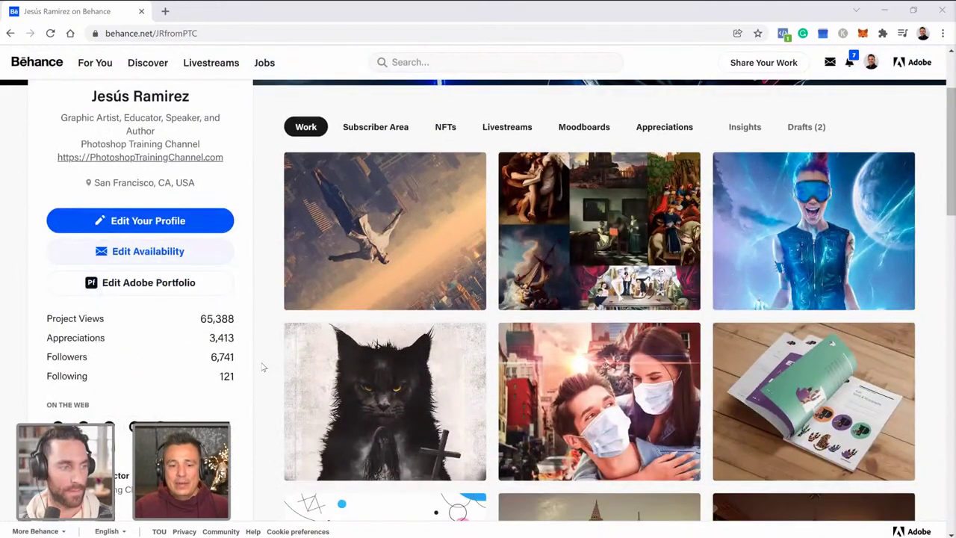
{"action": "scroll", "coordinate": [263, 367], "scroll_direction": "down", "scroll_amount": 2}
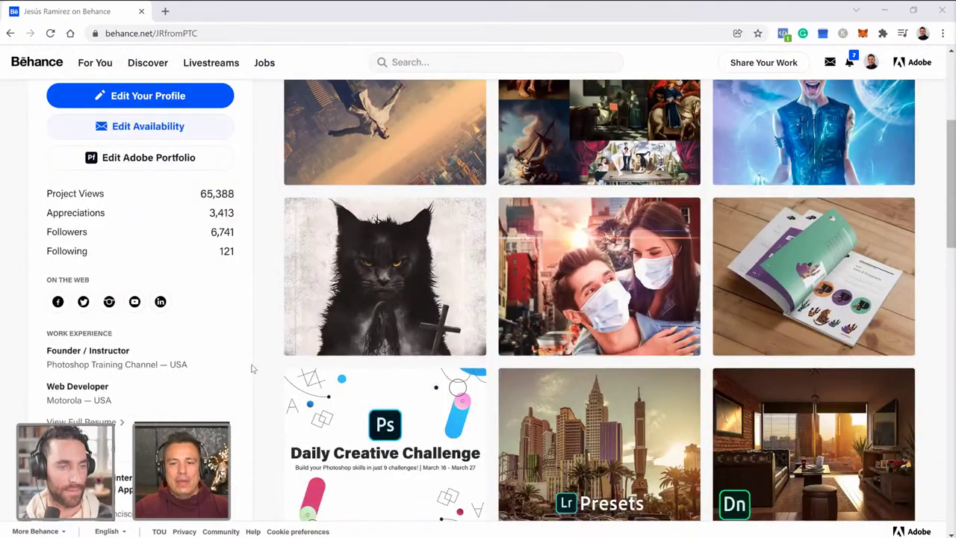
{"action": "scroll", "coordinate": [258, 372], "scroll_direction": "up", "scroll_amount": 3}
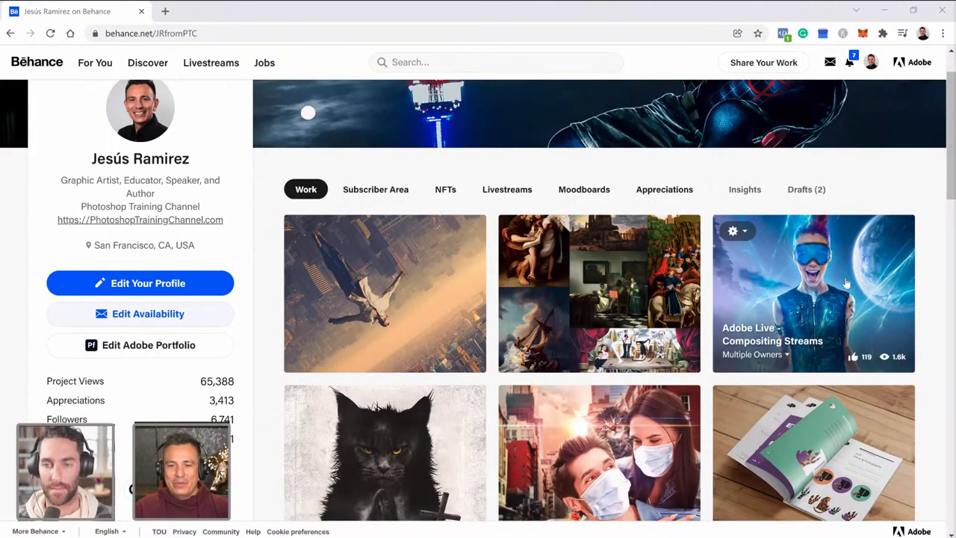
{"action": "scroll", "coordinate": [414, 296], "scroll_direction": "down", "scroll_amount": 3}
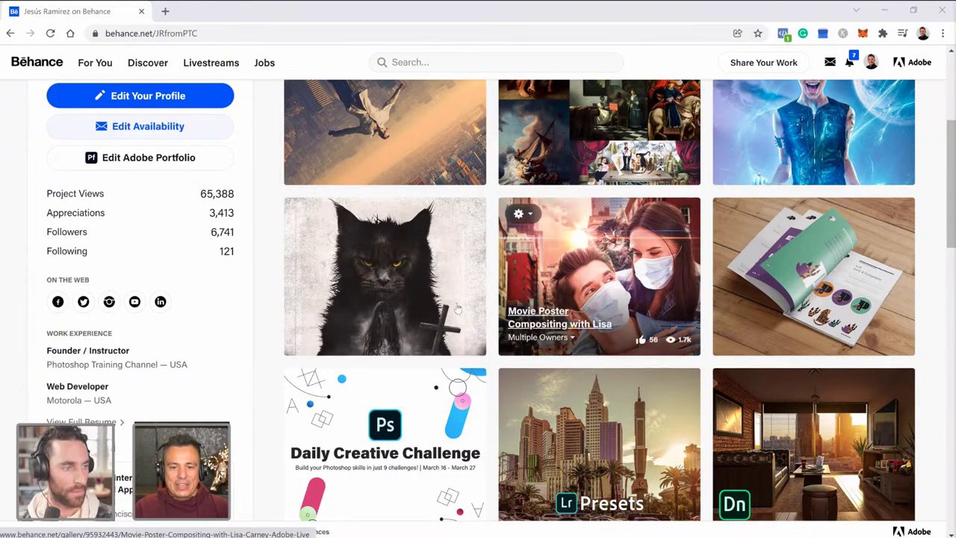
{"action": "scroll", "coordinate": [617, 341], "scroll_direction": "up", "scroll_amount": 2}
{"action": "scroll", "coordinate": [616, 341], "scroll_direction": "up", "scroll_amount": 4}
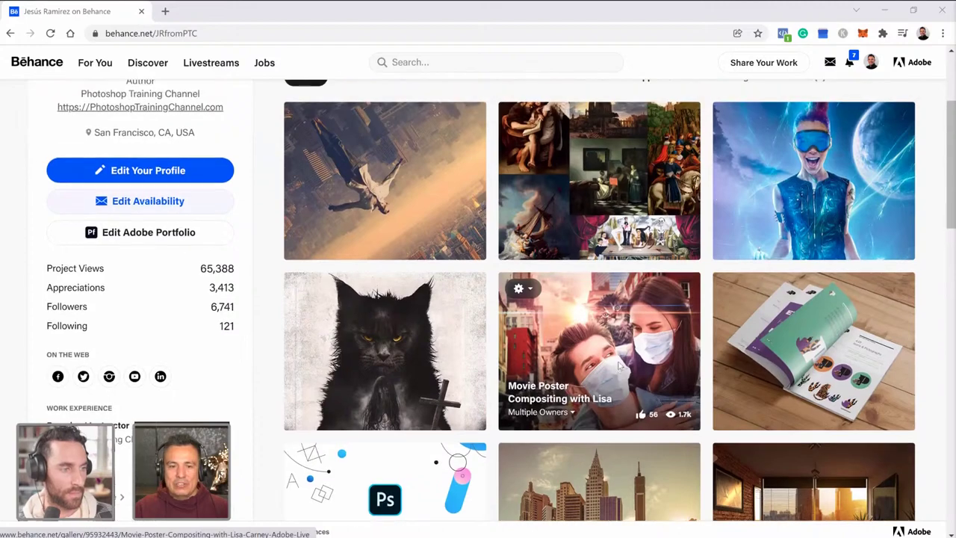
{"action": "scroll", "coordinate": [274, 312], "scroll_direction": "down", "scroll_amount": 2}
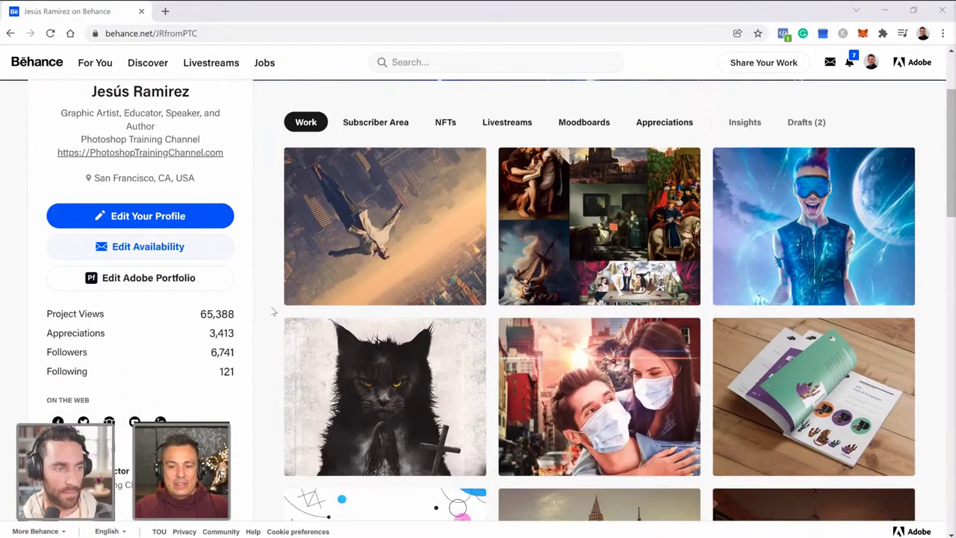
{"action": "scroll", "coordinate": [273, 312], "scroll_direction": "down", "scroll_amount": 4}
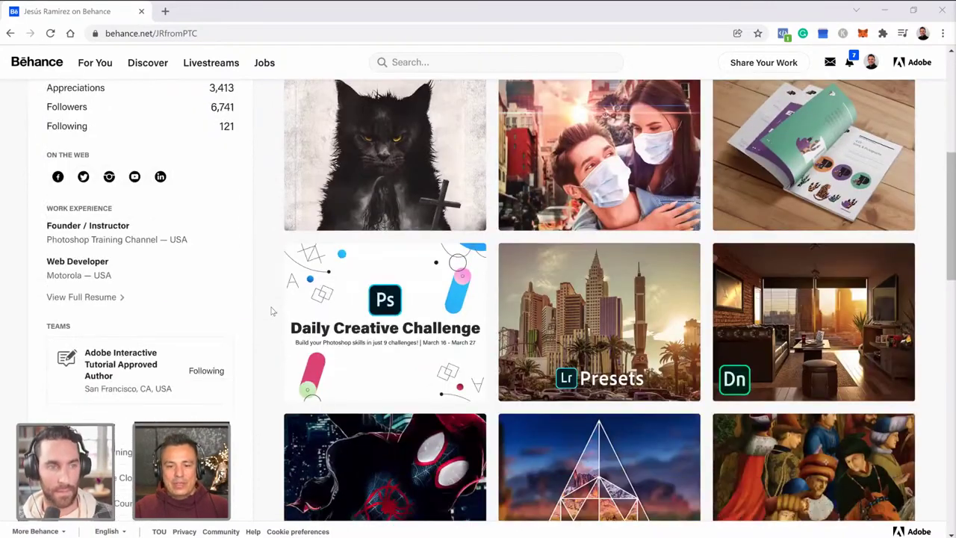
{"action": "scroll", "coordinate": [272, 313], "scroll_direction": "down", "scroll_amount": 3}
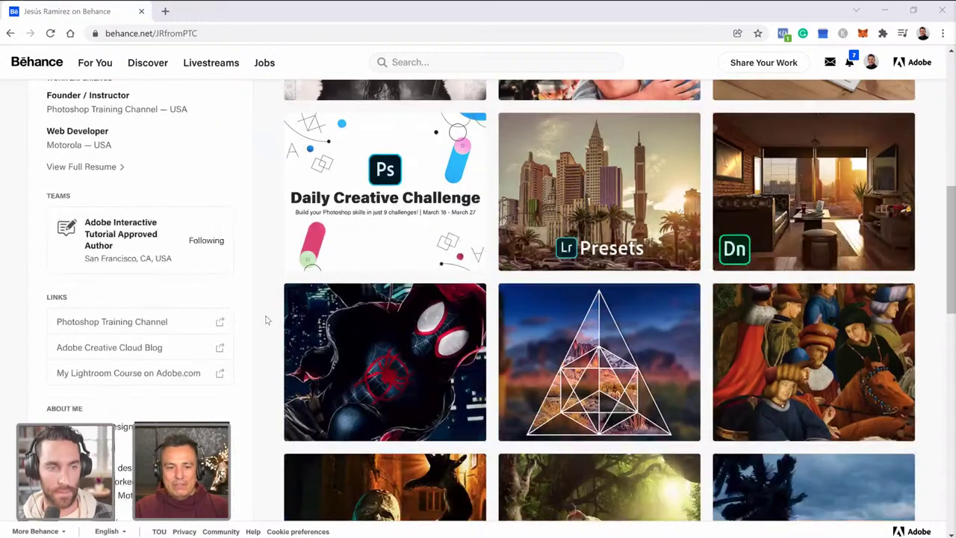
{"action": "scroll", "coordinate": [267, 321], "scroll_direction": "down", "scroll_amount": 6}
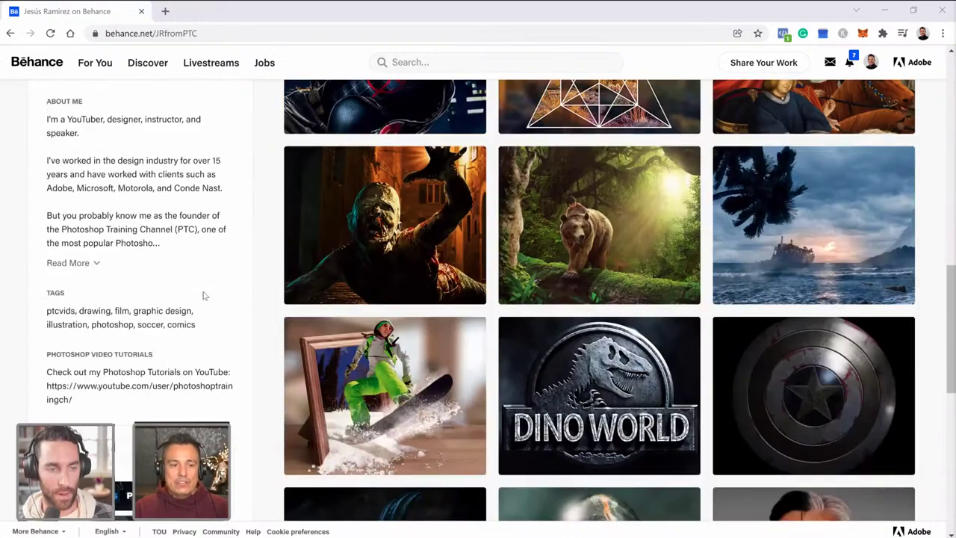
{"action": "scroll", "coordinate": [219, 293], "scroll_direction": "down", "scroll_amount": 6}
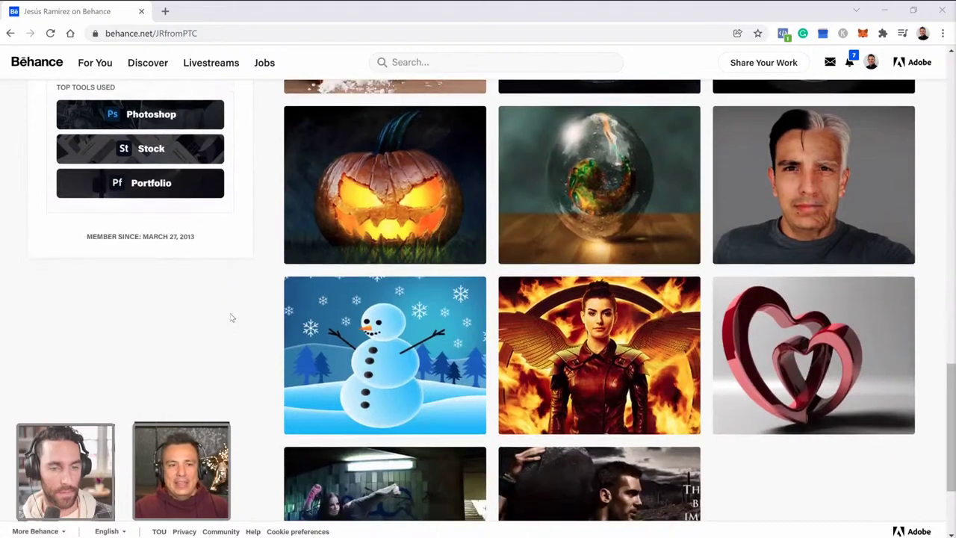
{"action": "scroll", "coordinate": [431, 304], "scroll_direction": "up", "scroll_amount": 15}
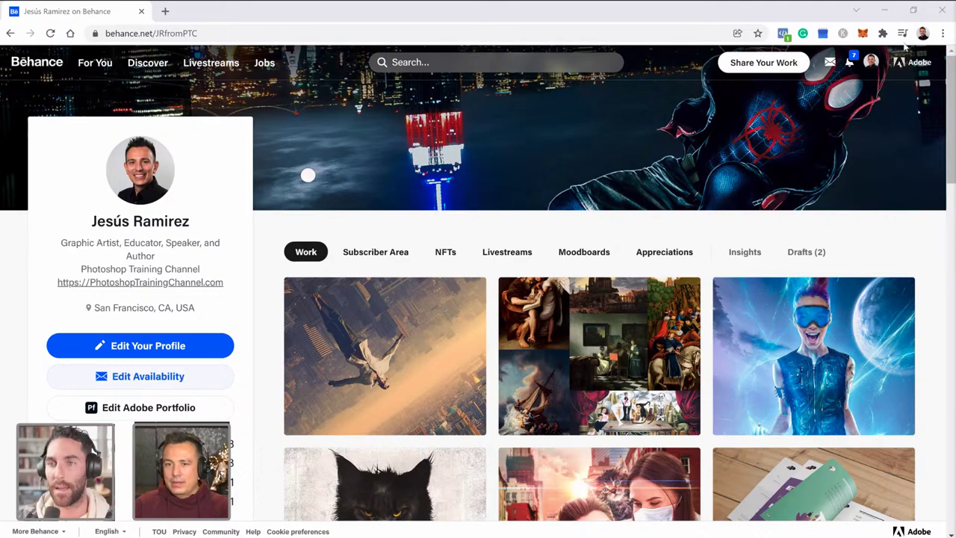
{"action": "left_click", "coordinate": [884, 10]}
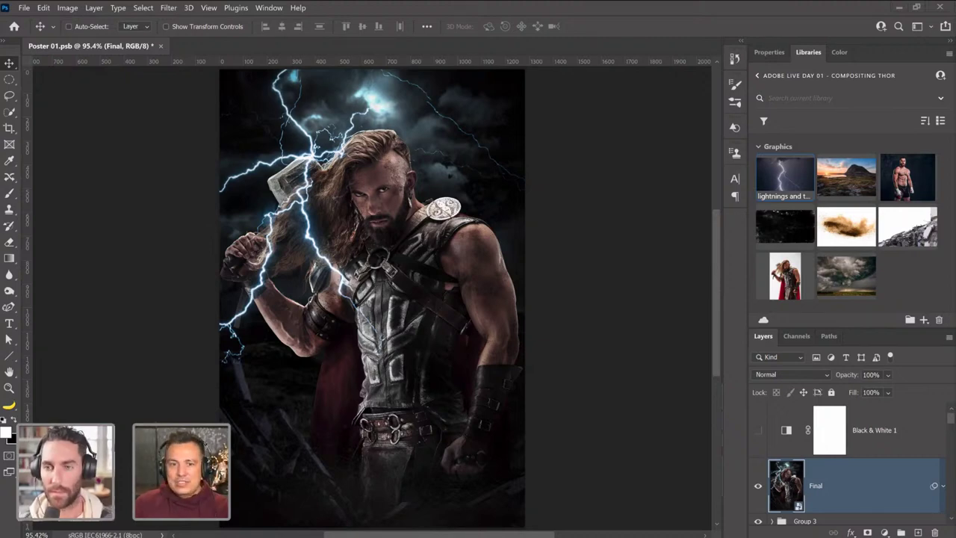
{"action": "key", "text": "alt+Tab"}
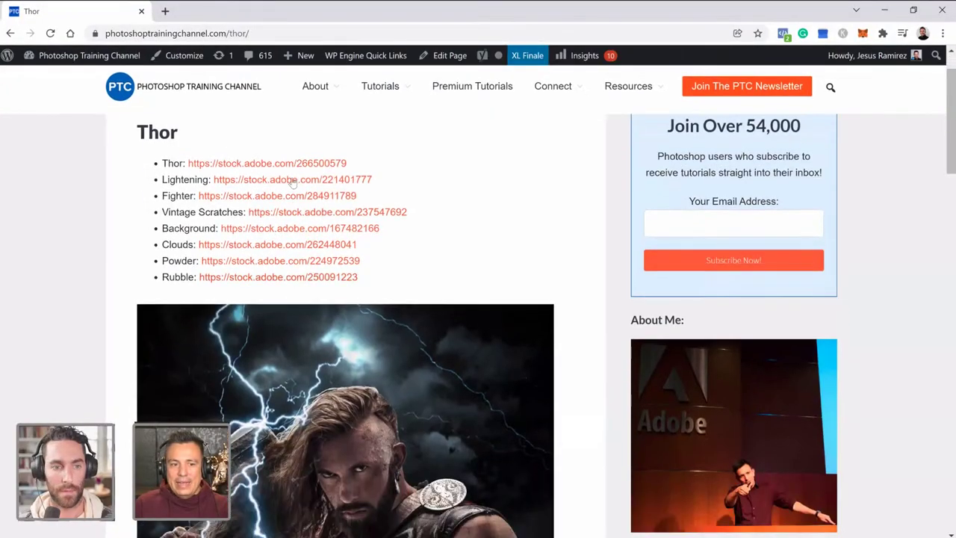
Open the Thor model photo on Adobe Stock and look over its page.
{"action": "left_click", "coordinate": [292, 163]}
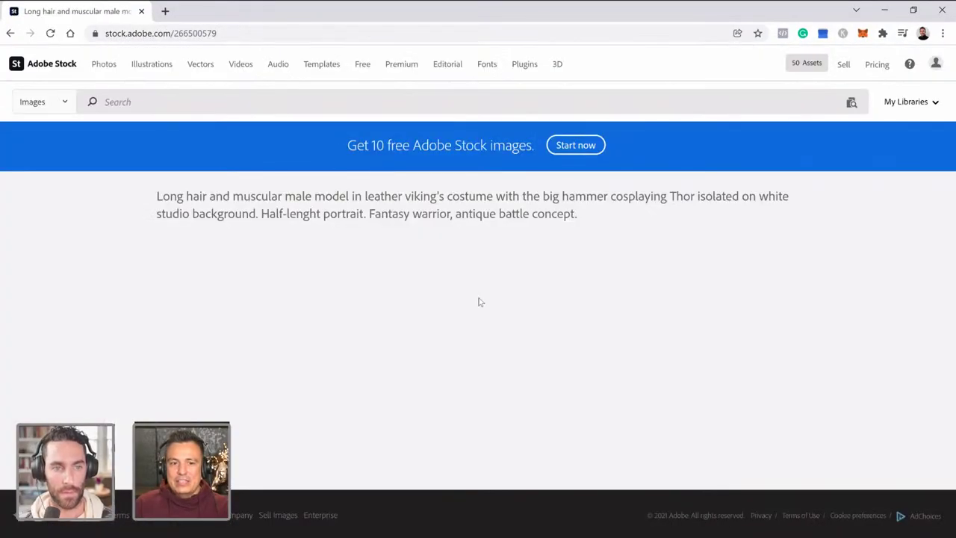
{"action": "scroll", "coordinate": [459, 302], "scroll_direction": "down", "scroll_amount": 1}
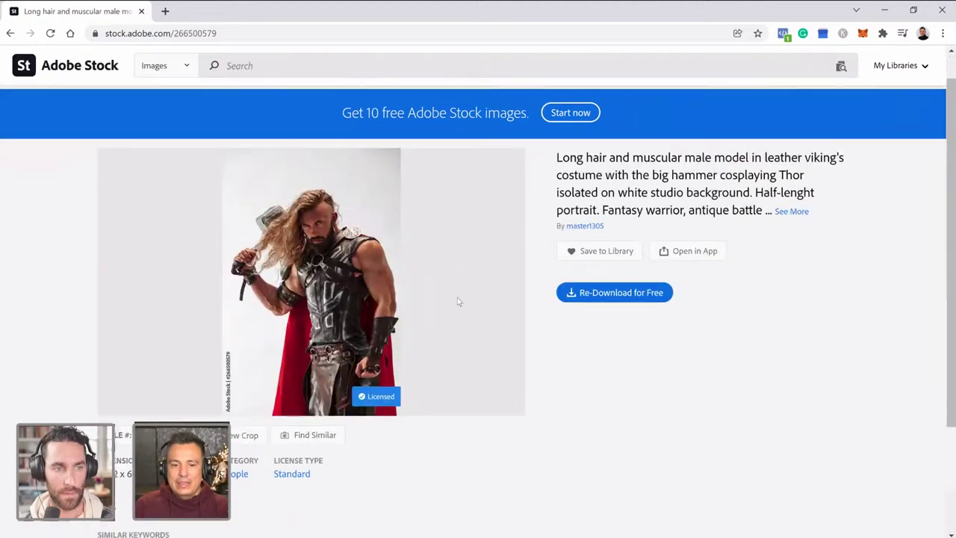
{"action": "scroll", "coordinate": [459, 300], "scroll_direction": "down", "scroll_amount": 2}
{"action": "scroll", "coordinate": [459, 300], "scroll_direction": "up", "scroll_amount": 4}
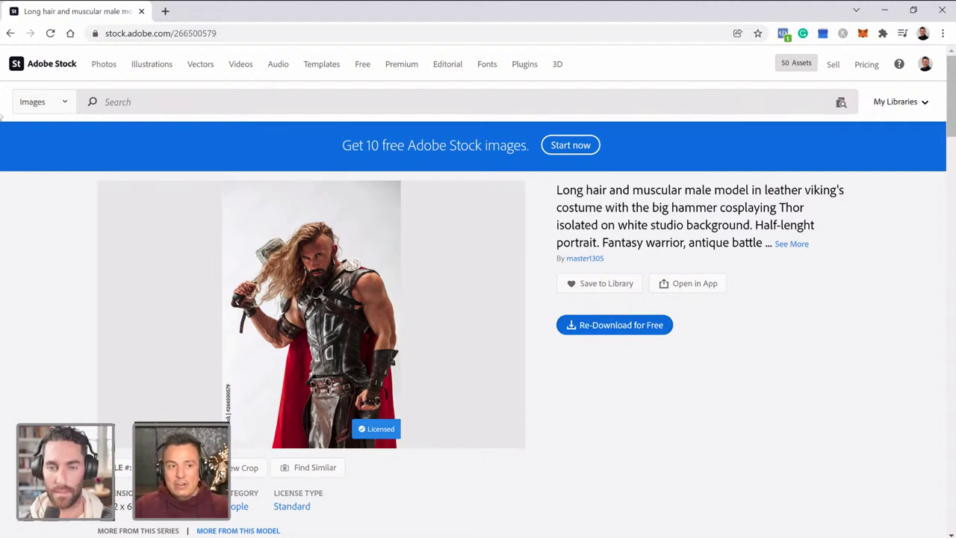
From the Adobe Stock home page, search free assets for 'hero'.
{"action": "left_click", "coordinate": [45, 66]}
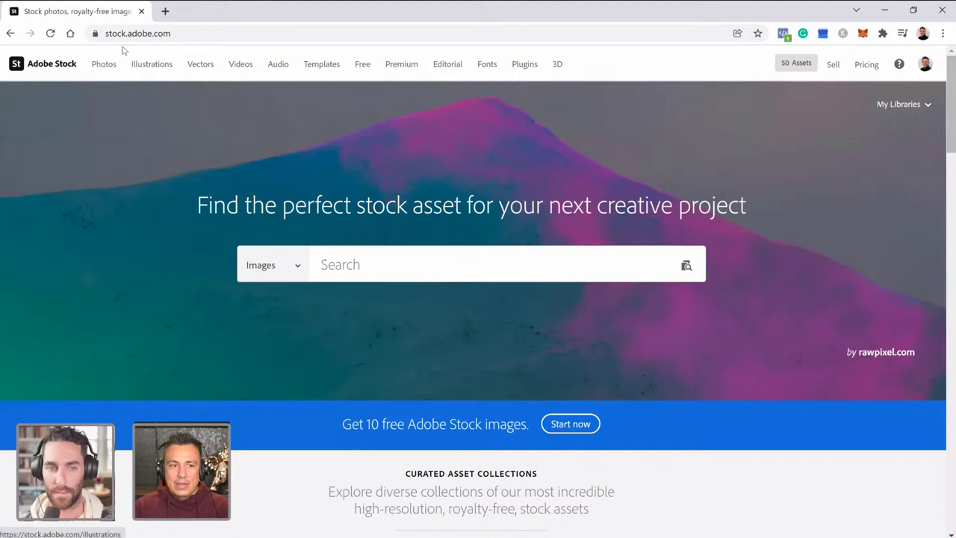
{"action": "left_click", "coordinate": [286, 267]}
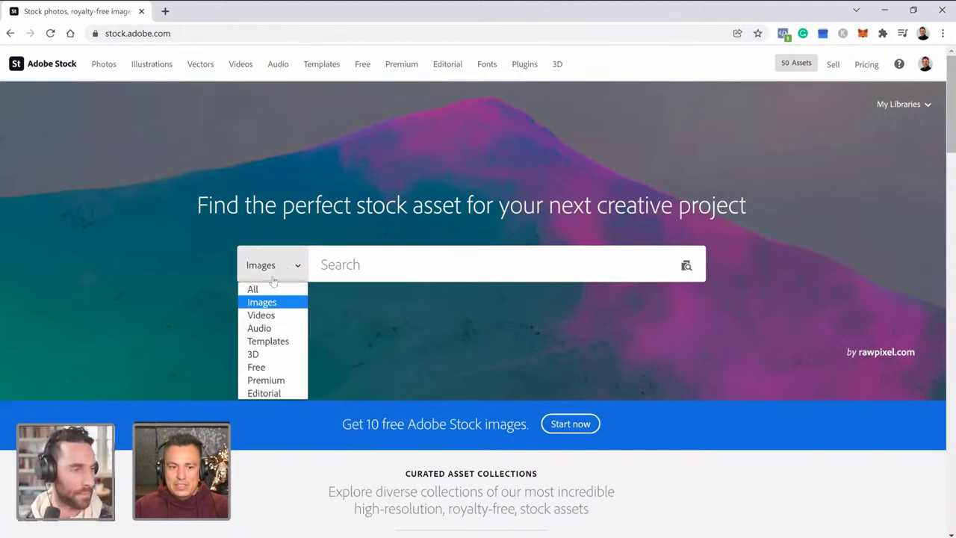
{"action": "left_click", "coordinate": [268, 367]}
{"action": "left_click", "coordinate": [337, 265]}
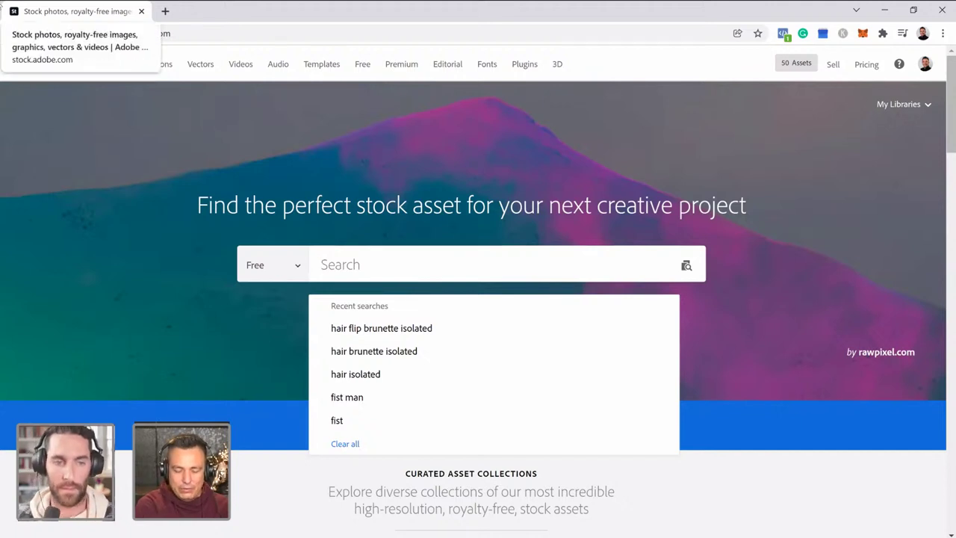
{"action": "type", "text": "hero"}
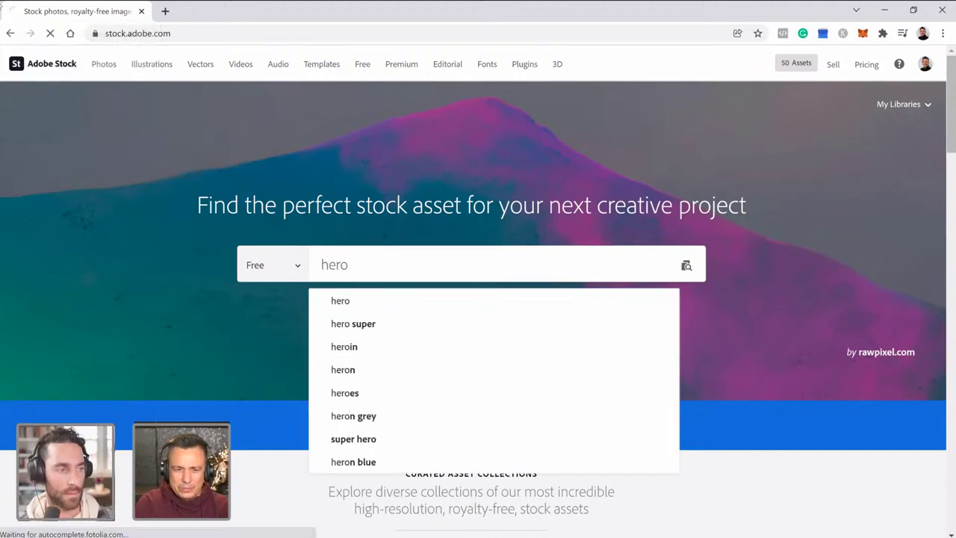
{"action": "left_click", "coordinate": [376, 301]}
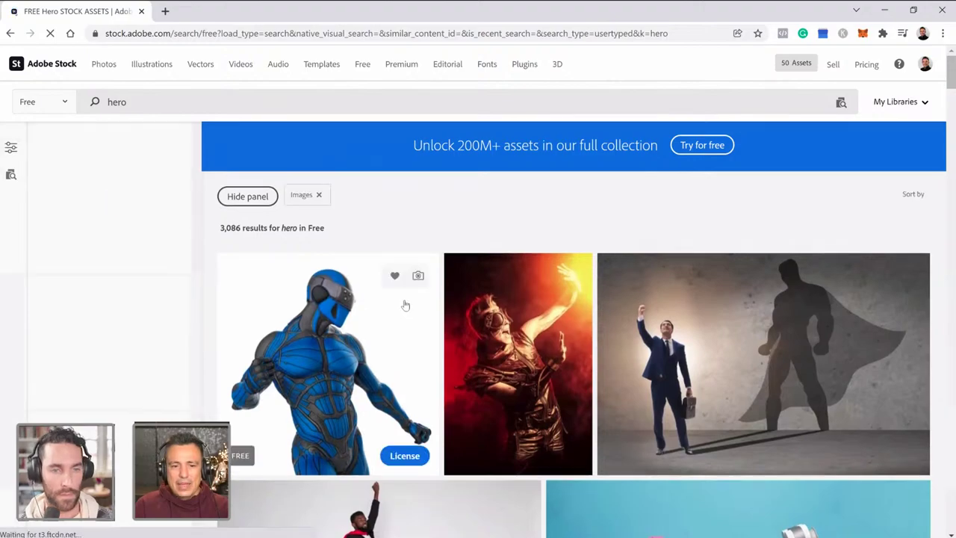
Scroll through the free 'hero' image results and back up to the top.
{"action": "scroll", "coordinate": [405, 307], "scroll_direction": "down", "scroll_amount": 12}
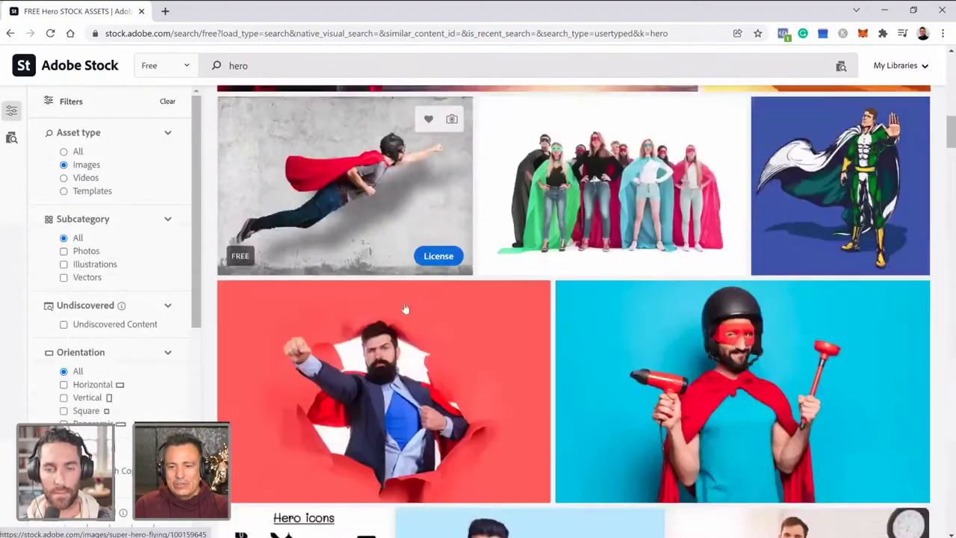
{"action": "scroll", "coordinate": [405, 308], "scroll_direction": "down", "scroll_amount": 15}
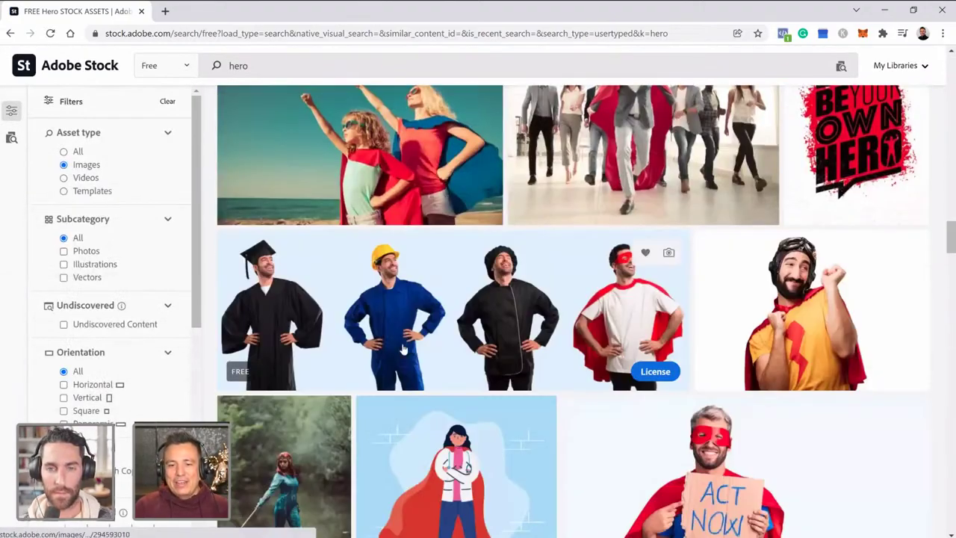
{"action": "scroll", "coordinate": [404, 350], "scroll_direction": "down", "scroll_amount": 12}
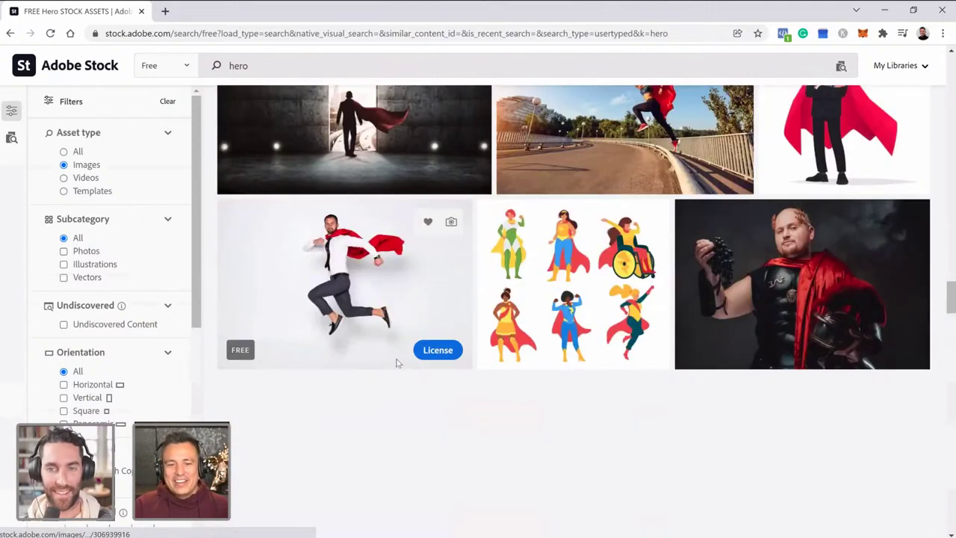
{"action": "scroll", "coordinate": [398, 366], "scroll_direction": "down", "scroll_amount": 4}
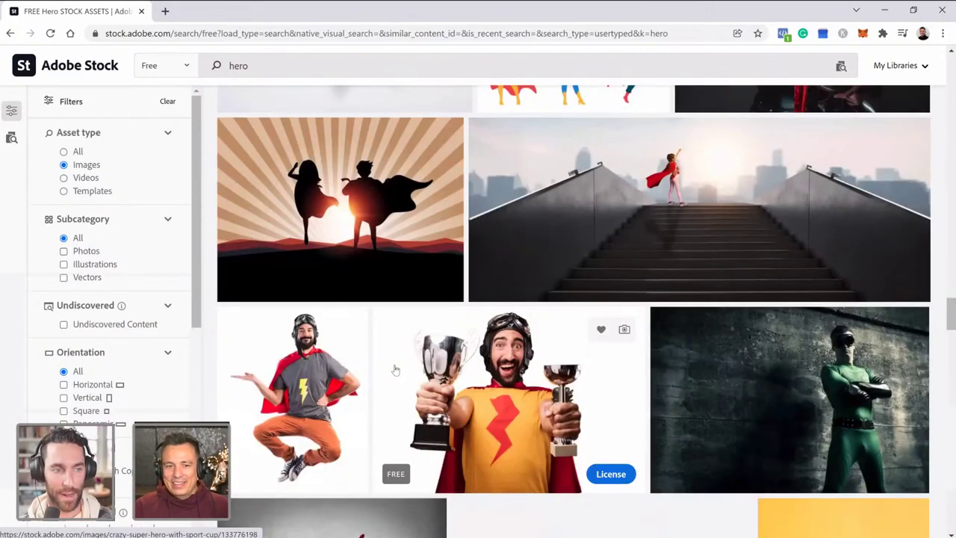
{"action": "scroll", "coordinate": [396, 370], "scroll_direction": "down", "scroll_amount": 5}
{"action": "scroll", "coordinate": [396, 370], "scroll_direction": "up", "scroll_amount": 15}
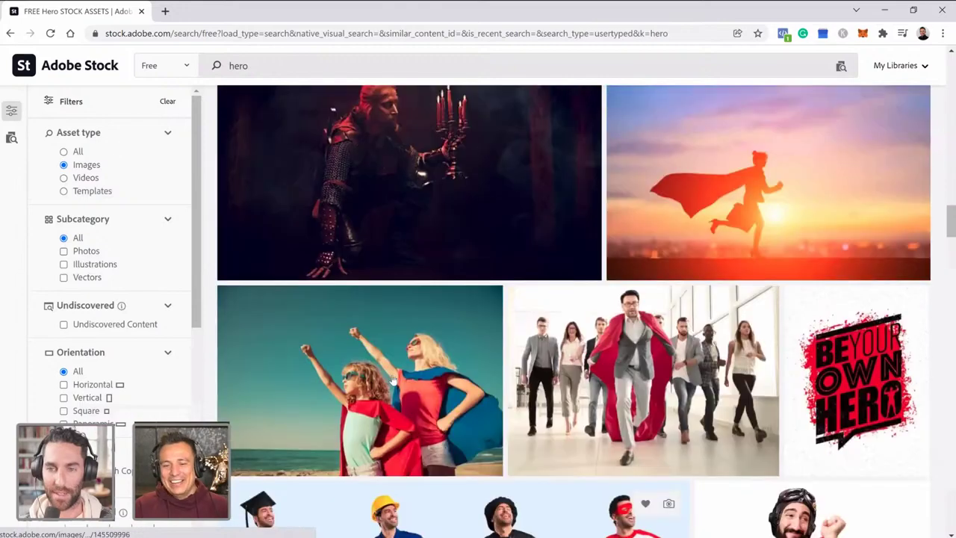
{"action": "scroll", "coordinate": [393, 380], "scroll_direction": "up", "scroll_amount": 7}
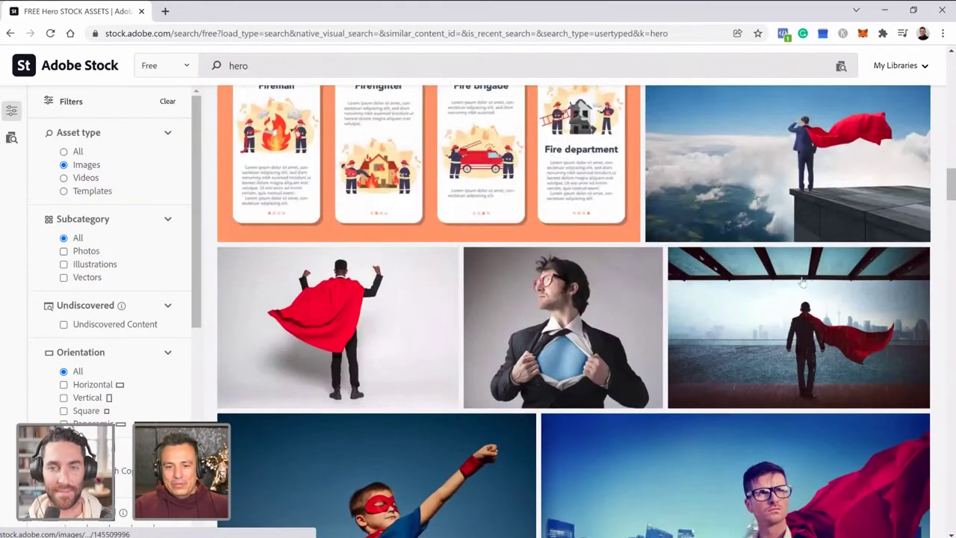
{"action": "scroll", "coordinate": [686, 315], "scroll_direction": "up", "scroll_amount": 10}
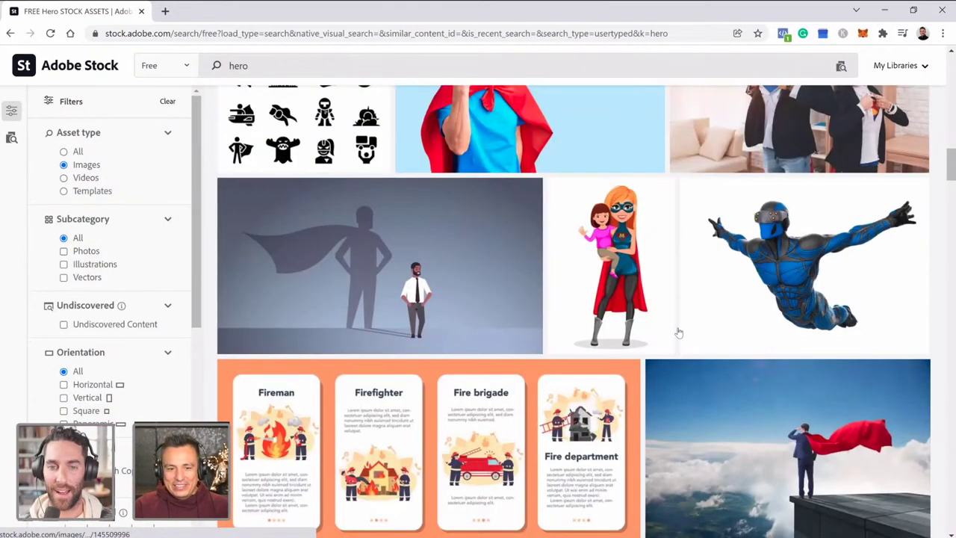
{"action": "scroll", "coordinate": [678, 332], "scroll_direction": "down", "scroll_amount": 2}
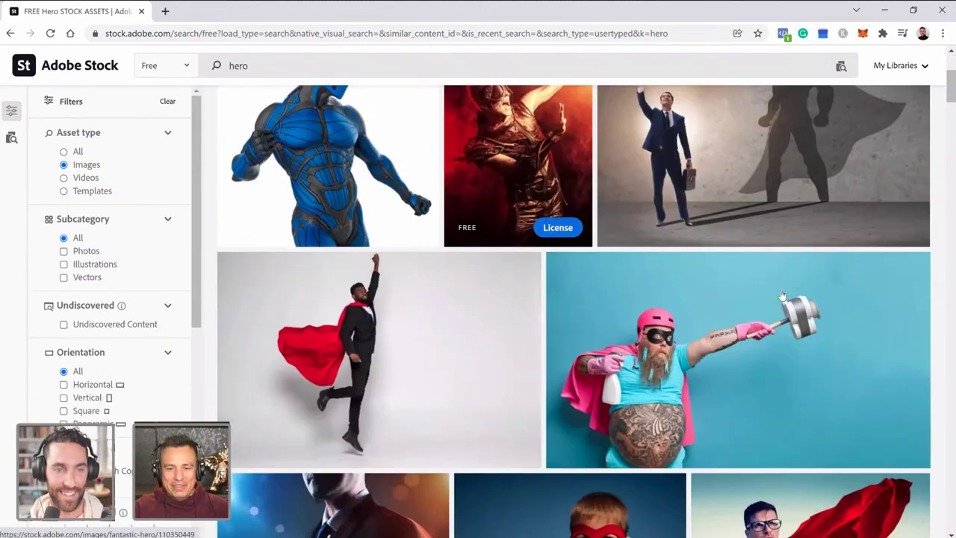
{"action": "scroll", "coordinate": [634, 345], "scroll_direction": "down", "scroll_amount": 2}
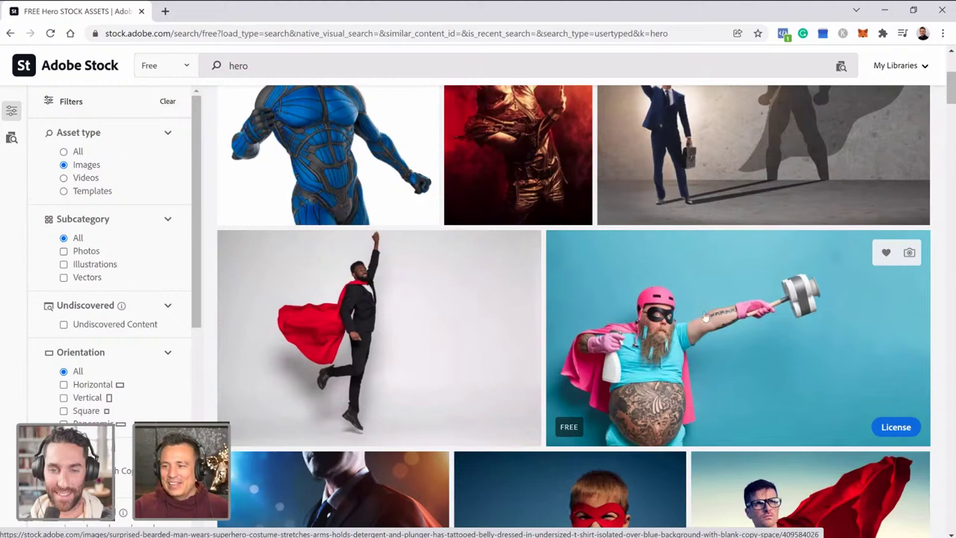
{"action": "scroll", "coordinate": [478, 224], "scroll_direction": "up", "scroll_amount": 5}
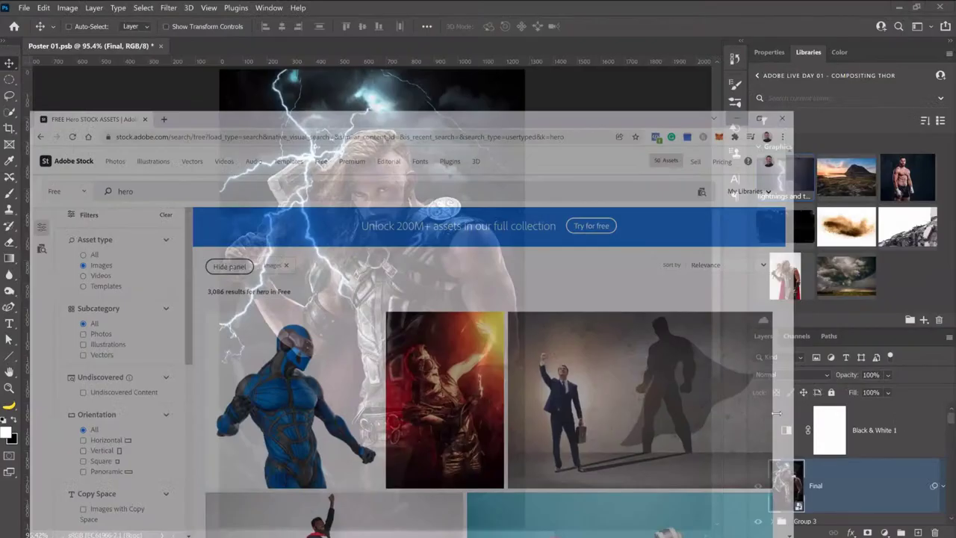
Hide the Final, Layer 11, Foreground and Layer 8 layers.
{"action": "left_click", "coordinate": [77, 523]}
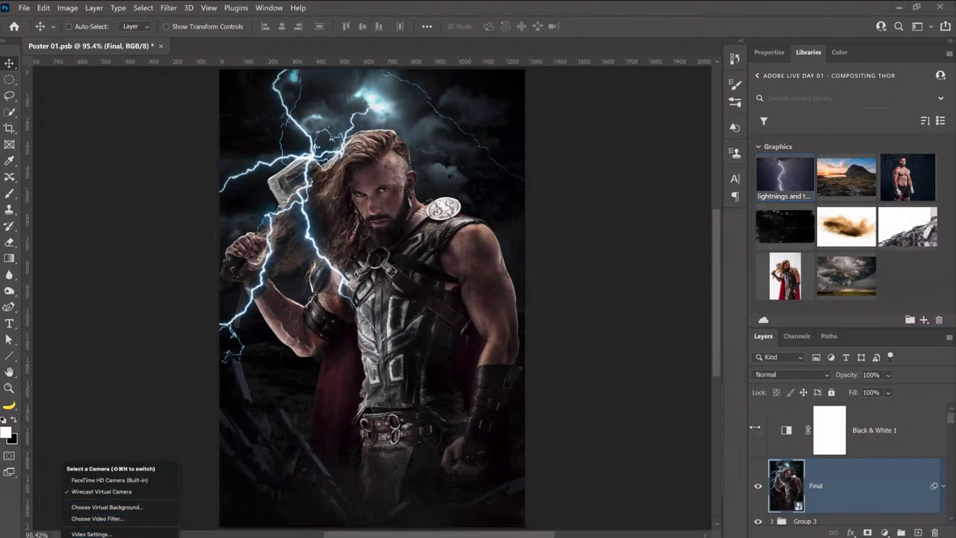
{"action": "key", "text": "Escape"}
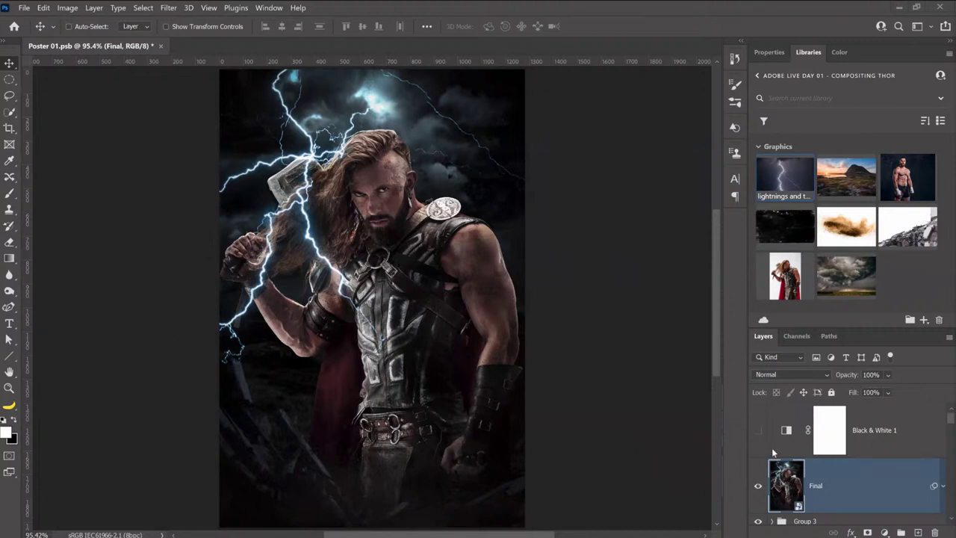
{"action": "scroll", "coordinate": [772, 447], "scroll_direction": "down", "scroll_amount": 1}
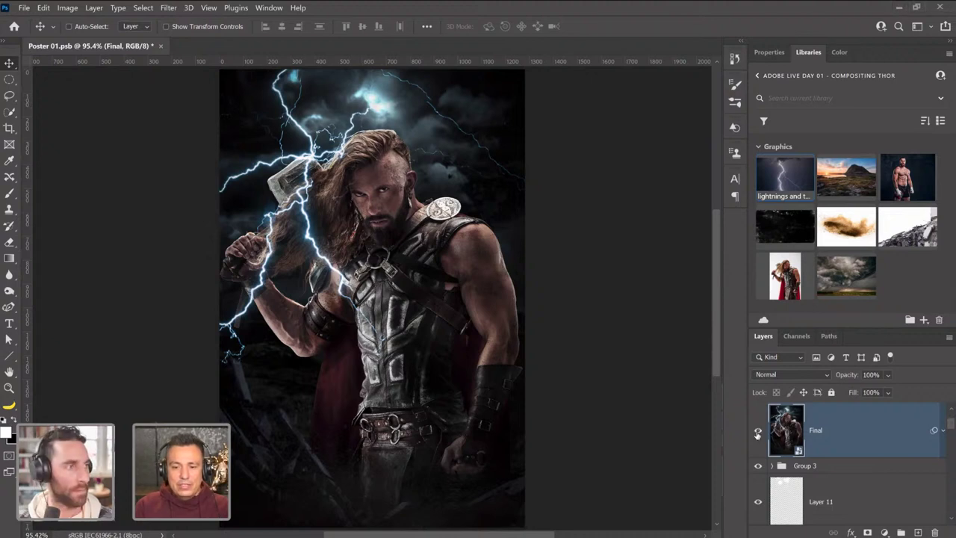
{"action": "left_click", "coordinate": [759, 434]}
{"action": "scroll", "coordinate": [758, 437], "scroll_direction": "down", "scroll_amount": 1}
{"action": "left_click", "coordinate": [758, 445]}
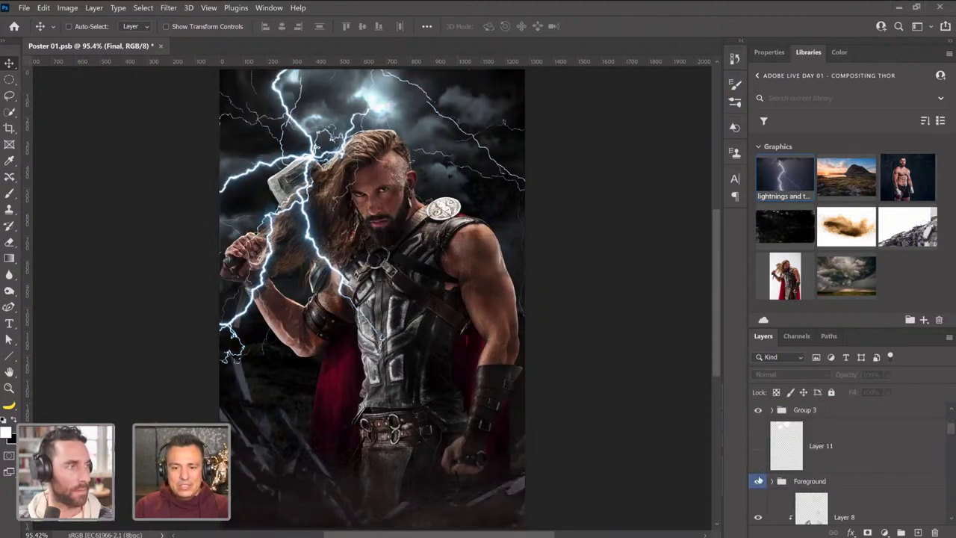
{"action": "left_click", "coordinate": [758, 481]}
{"action": "scroll", "coordinate": [759, 479], "scroll_direction": "down", "scroll_amount": 1}
{"action": "left_click", "coordinate": [759, 462]}
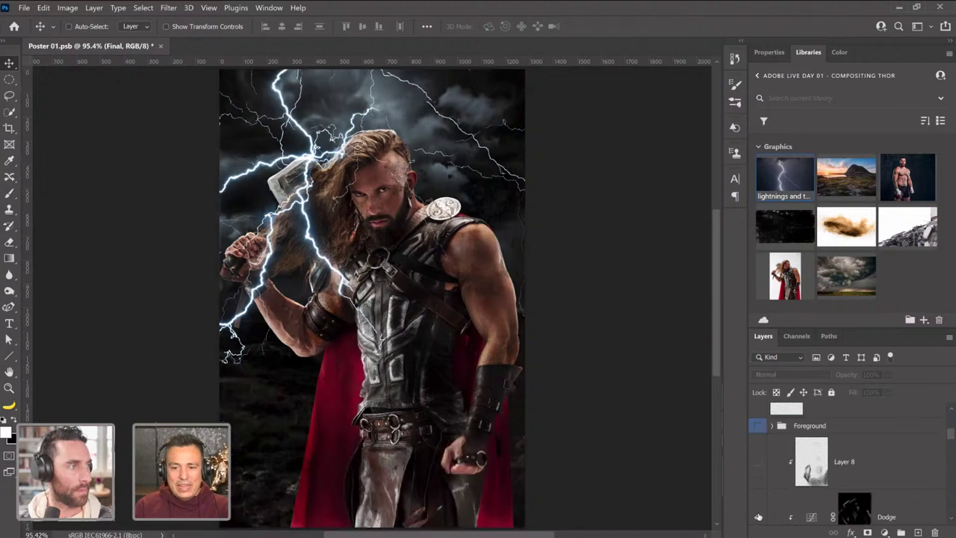
Turn off Dodge and Burn, and hide Layer 12 and Layer 2 to remove Thor.
{"action": "left_click", "coordinate": [758, 517]}
{"action": "scroll", "coordinate": [758, 516], "scroll_direction": "down", "scroll_amount": 1}
{"action": "left_click", "coordinate": [758, 461]}
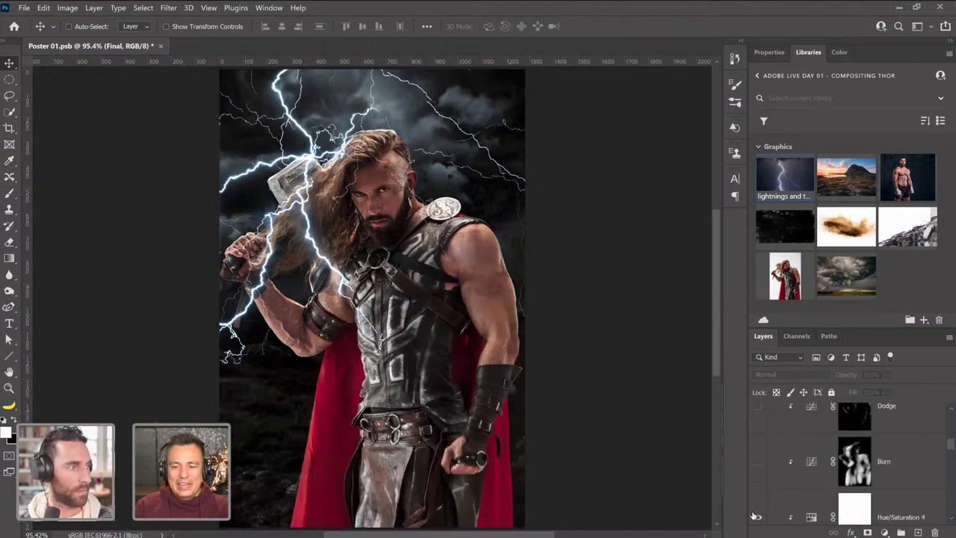
{"action": "scroll", "coordinate": [759, 493], "scroll_direction": "down", "scroll_amount": 1}
{"action": "left_click", "coordinate": [758, 517]}
{"action": "scroll", "coordinate": [758, 478], "scroll_direction": "down", "scroll_amount": 2}
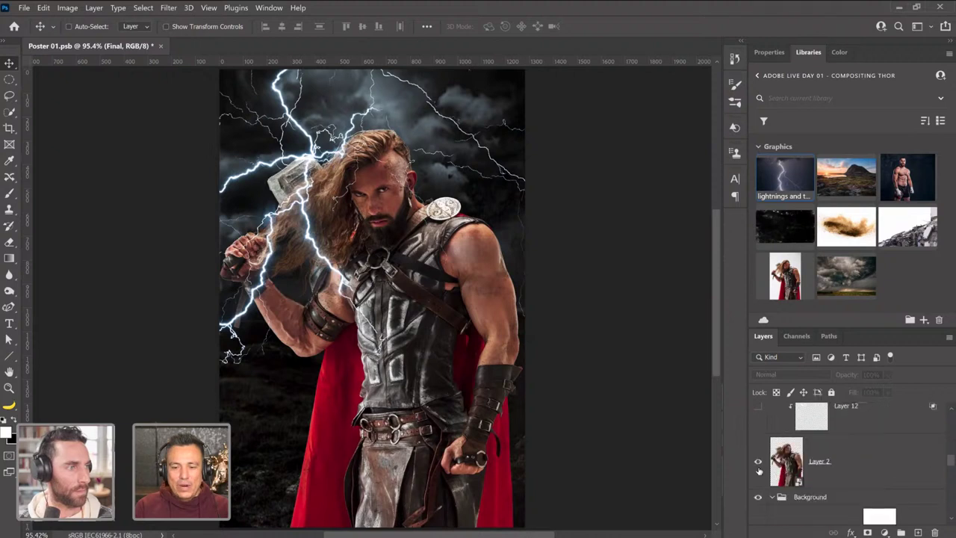
{"action": "left_click", "coordinate": [759, 462]}
{"action": "scroll", "coordinate": [758, 464], "scroll_direction": "down", "scroll_amount": 1}
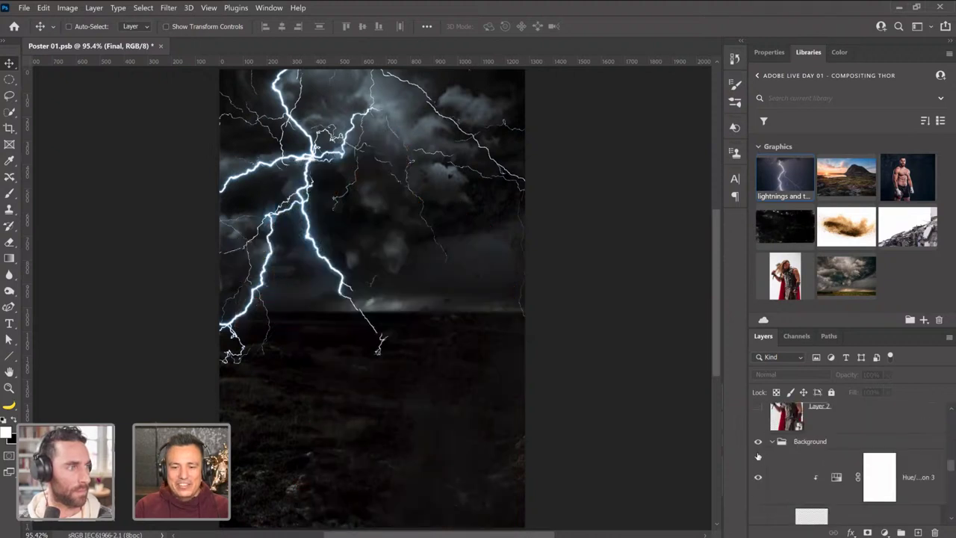
{"action": "scroll", "coordinate": [759, 459], "scroll_direction": "down", "scroll_amount": 2}
Toggle Layer 7's dust on and off, then enable Selective Color 1, Curves 3 and Curves 2.
{"action": "left_click", "coordinate": [759, 477]}
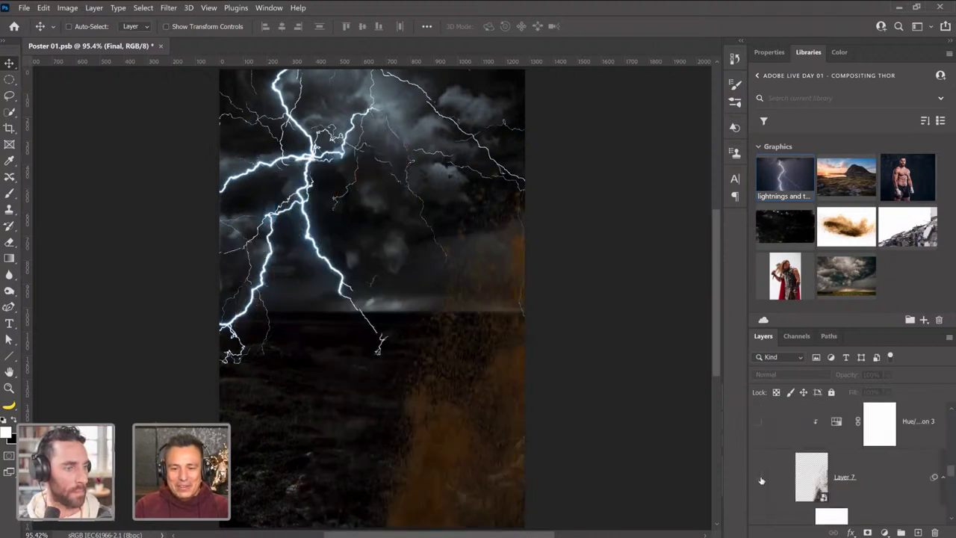
{"action": "left_click", "coordinate": [761, 478]}
{"action": "scroll", "coordinate": [761, 482], "scroll_direction": "down", "scroll_amount": 1}
{"action": "scroll", "coordinate": [759, 487], "scroll_direction": "down", "scroll_amount": 1}
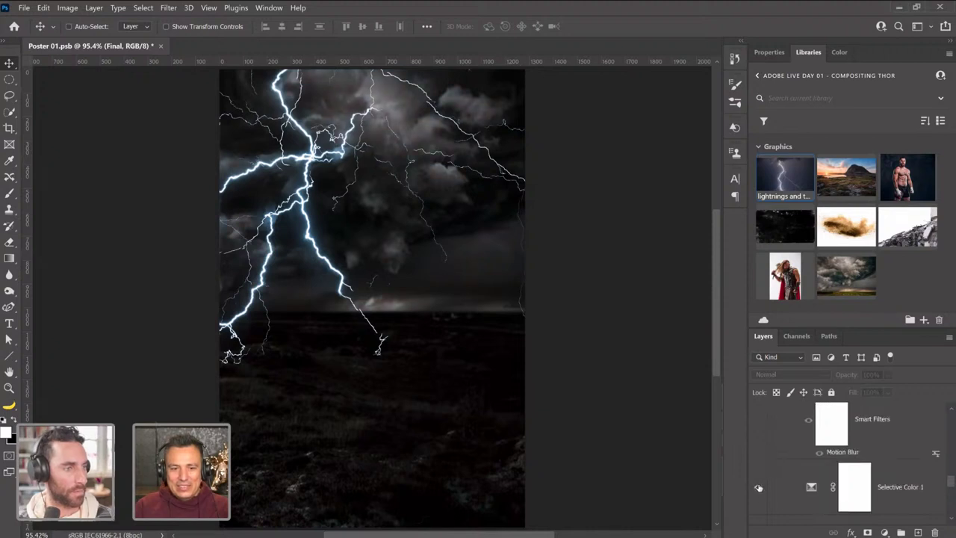
{"action": "left_click", "coordinate": [759, 487]}
{"action": "scroll", "coordinate": [759, 488], "scroll_direction": "down", "scroll_amount": 1}
{"action": "scroll", "coordinate": [759, 486], "scroll_direction": "down", "scroll_amount": 1}
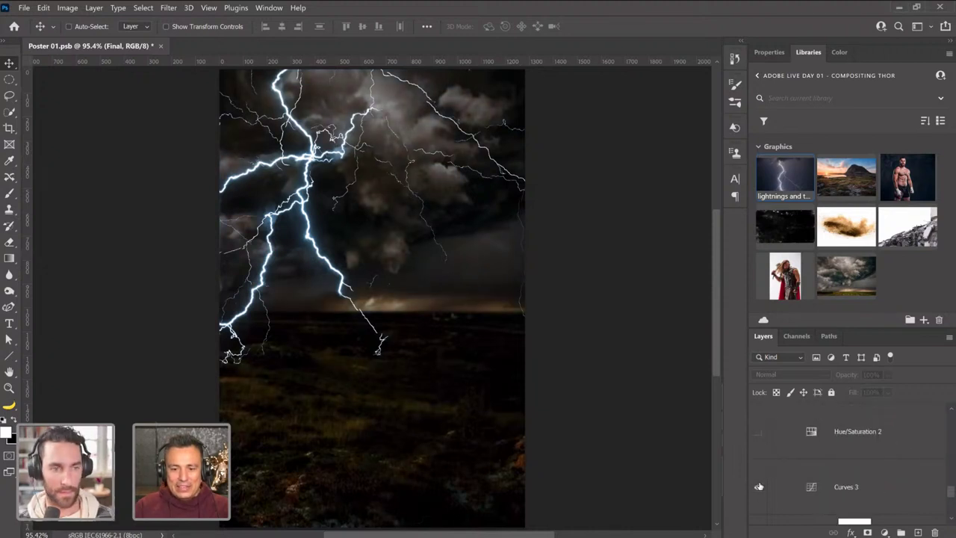
{"action": "left_click", "coordinate": [760, 487]}
{"action": "scroll", "coordinate": [760, 486], "scroll_direction": "down", "scroll_amount": 1}
{"action": "left_click", "coordinate": [759, 486]}
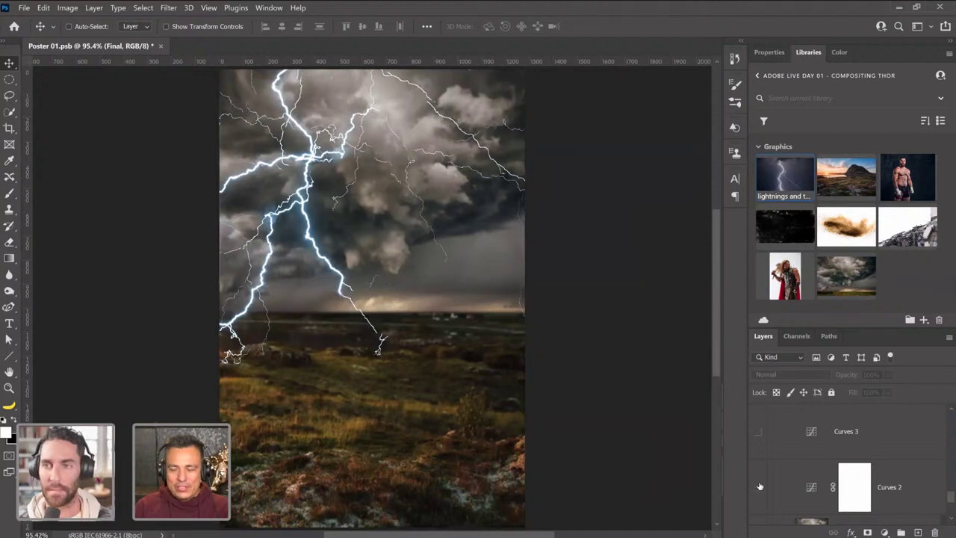
{"action": "scroll", "coordinate": [759, 482], "scroll_direction": "down", "scroll_amount": 2}
Hide the Background storm landscape and show the black Color Fill 1 layer.
{"action": "left_click", "coordinate": [758, 431]}
{"action": "scroll", "coordinate": [761, 434], "scroll_direction": "up", "scroll_amount": 2}
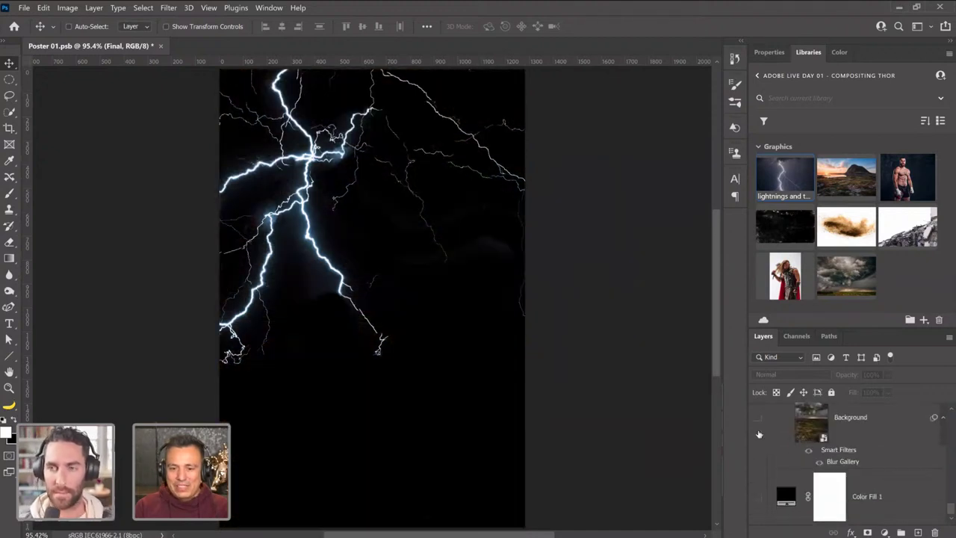
{"action": "scroll", "coordinate": [760, 434], "scroll_direction": "up", "scroll_amount": 5}
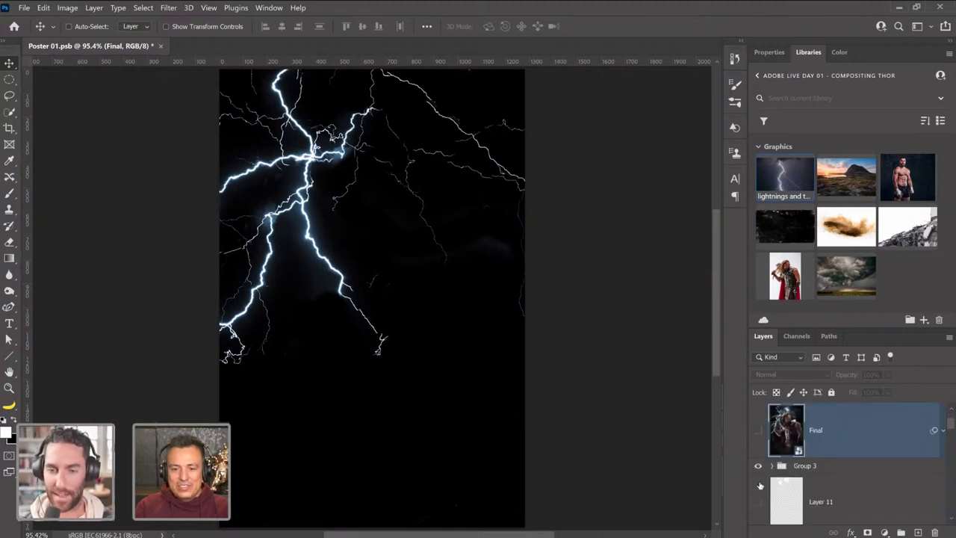
{"action": "scroll", "coordinate": [761, 485], "scroll_direction": "down", "scroll_amount": 1}
{"action": "scroll", "coordinate": [770, 467], "scroll_direction": "down", "scroll_amount": 6}
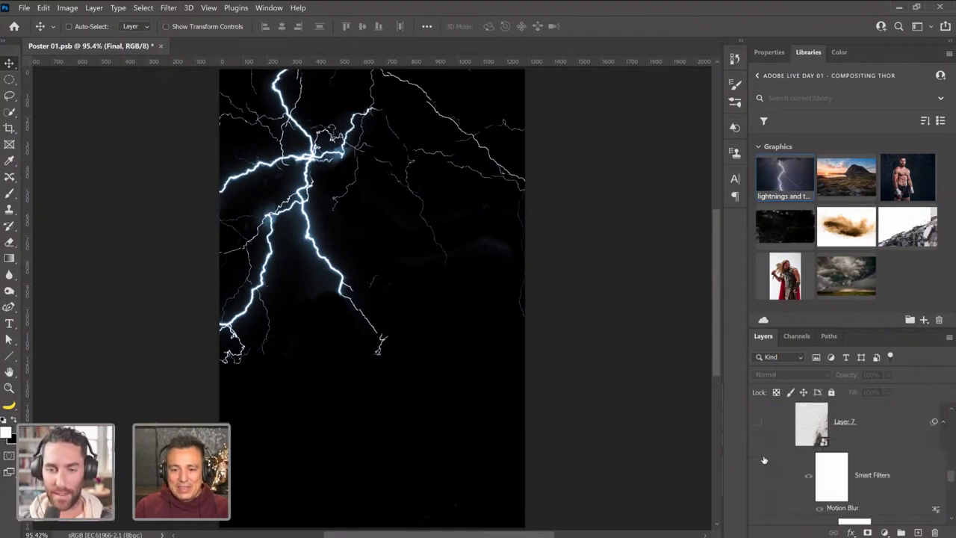
{"action": "left_click", "coordinate": [759, 496]}
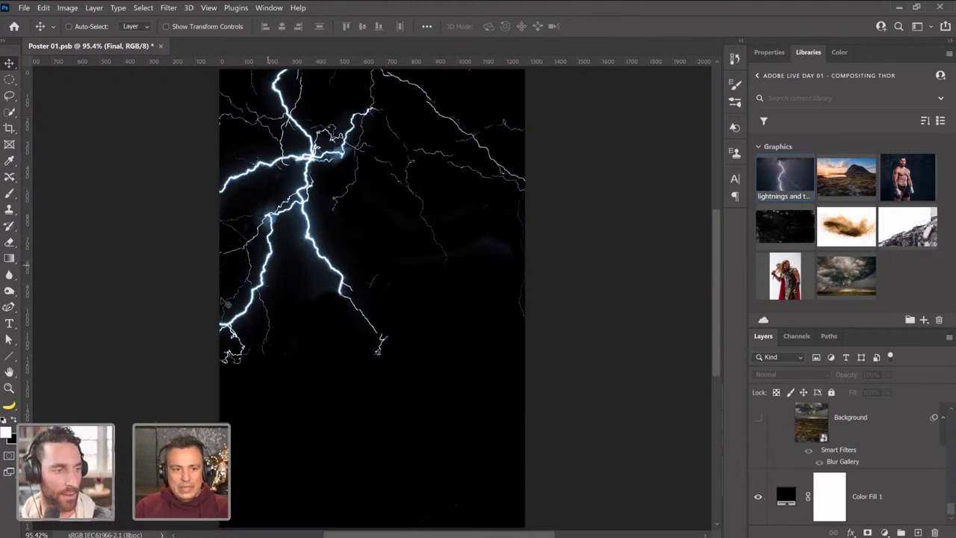
{"action": "scroll", "coordinate": [277, 327], "scroll_direction": "up", "scroll_amount": 2}
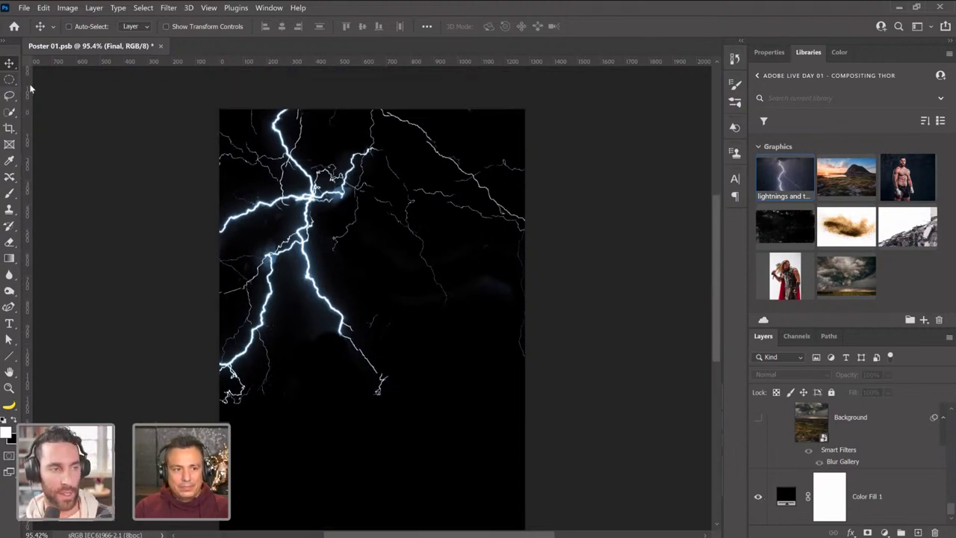
{"action": "left_click", "coordinate": [10, 80]}
{"action": "left_click_drag", "start_coordinate": [15, 82], "coordinate": [75, 76]}
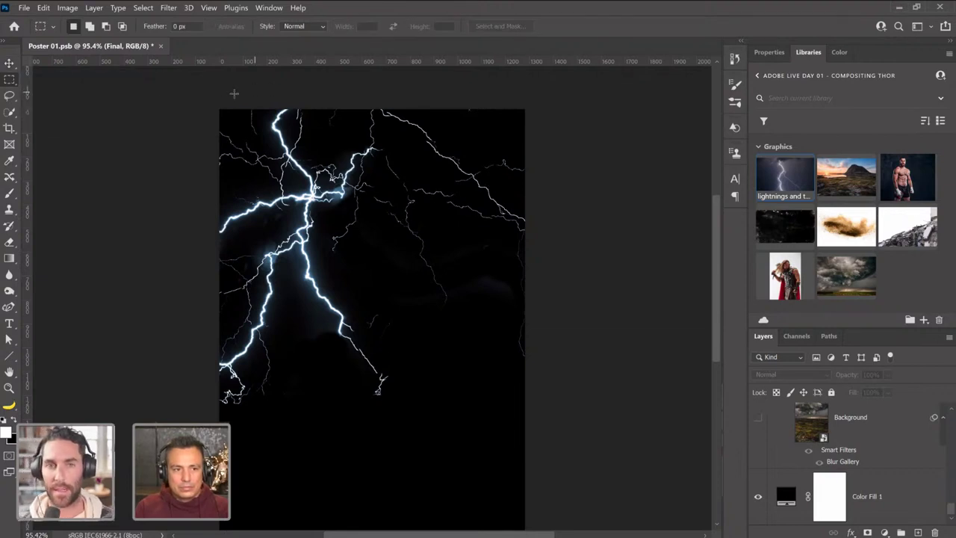
{"action": "left_click_drag", "start_coordinate": [217, 107], "coordinate": [560, 418]}
{"action": "left_click", "coordinate": [562, 384]}
{"action": "scroll", "coordinate": [555, 359], "scroll_direction": "up", "scroll_amount": 3}
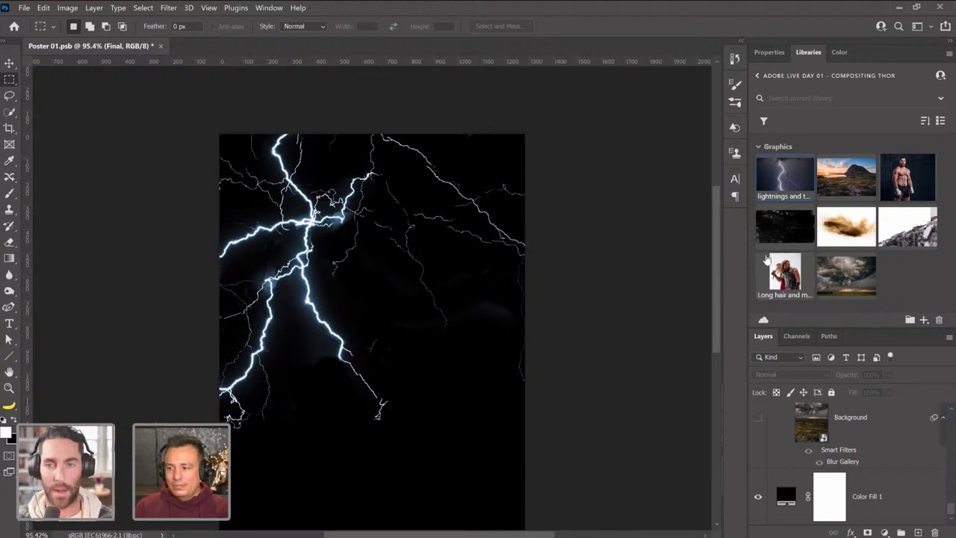
{"action": "mouse_move", "coordinate": [767, 258]}
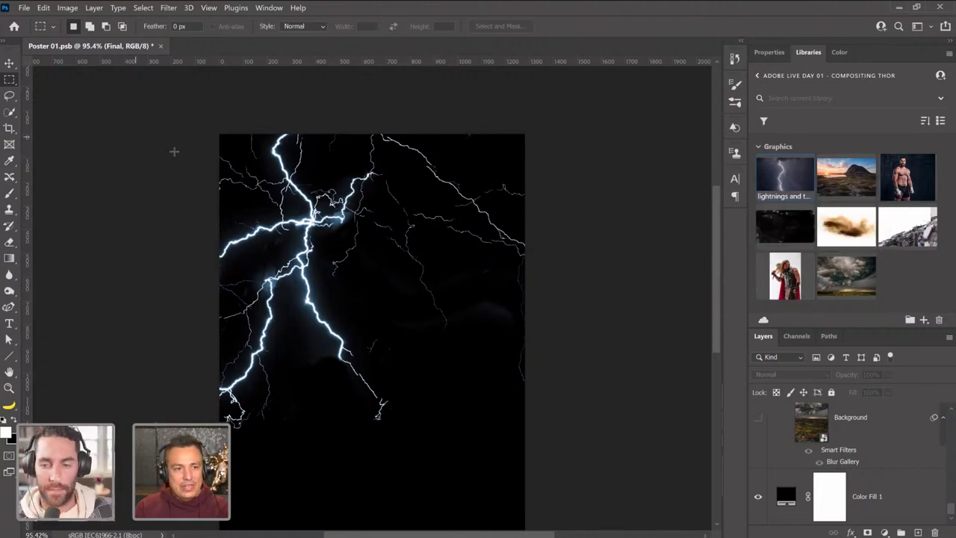
Create a new File > New document at width 1280 and height 1920 pixels.
{"action": "left_click", "coordinate": [28, 10]}
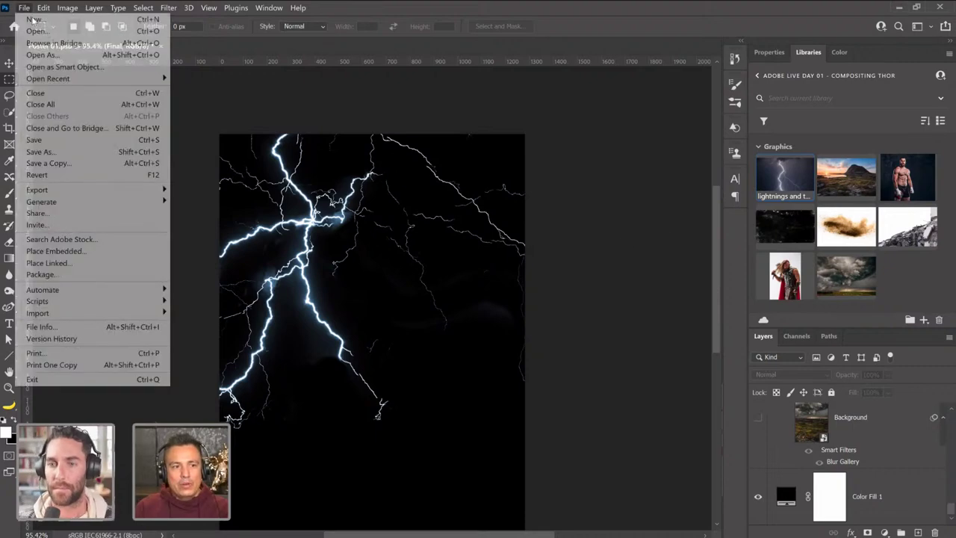
{"action": "left_click", "coordinate": [38, 24]}
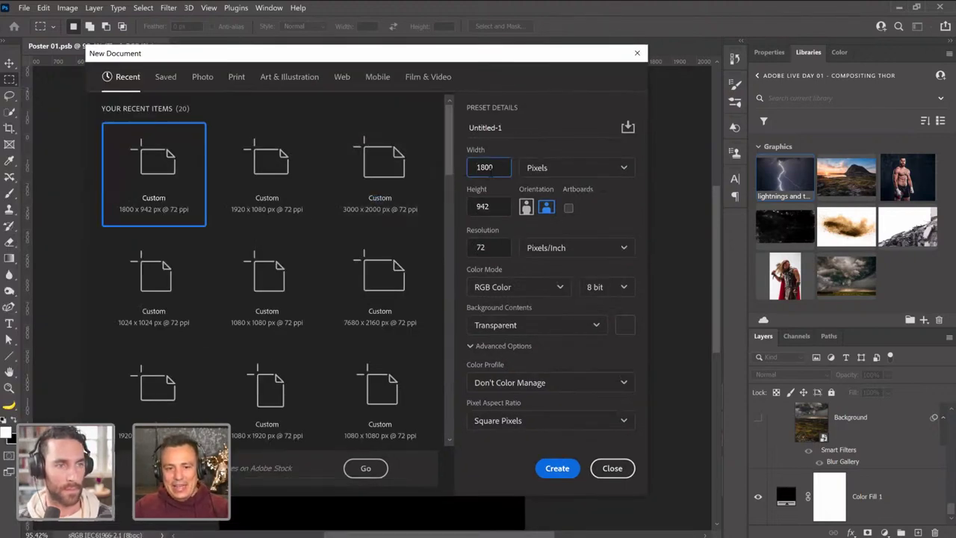
{"action": "key", "text": "ctrl+a"}
{"action": "type", "text": "1280"}
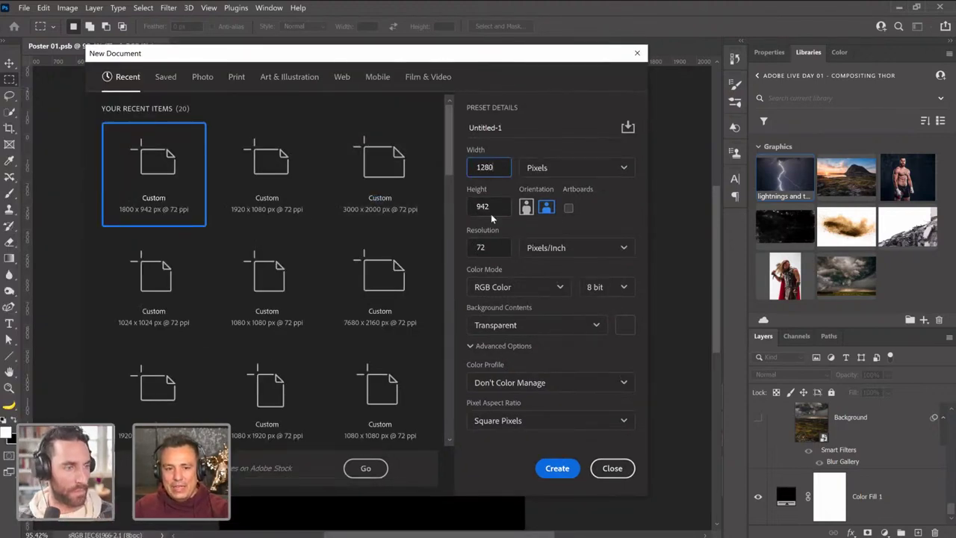
{"action": "key", "text": "Tab"}
{"action": "type", "text": "1920"}
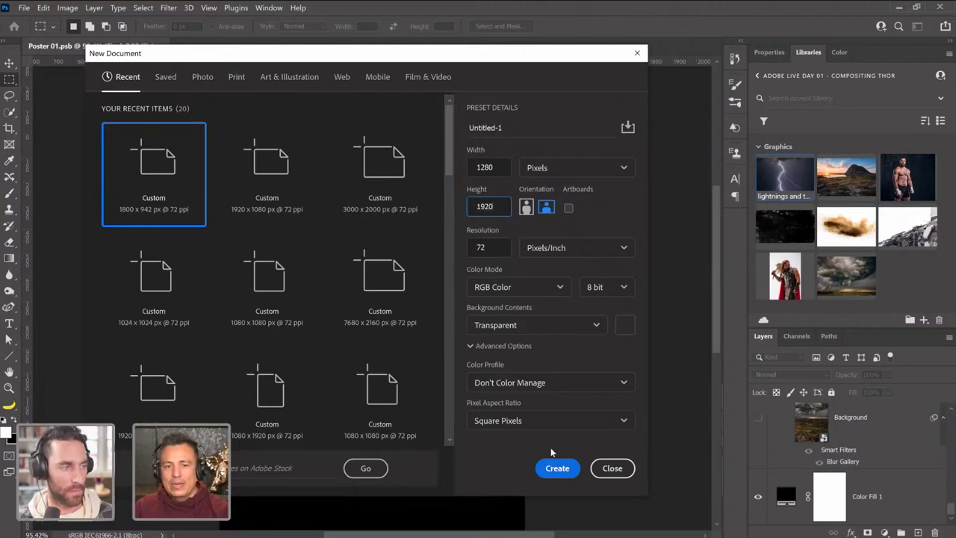
{"action": "left_click", "coordinate": [553, 470]}
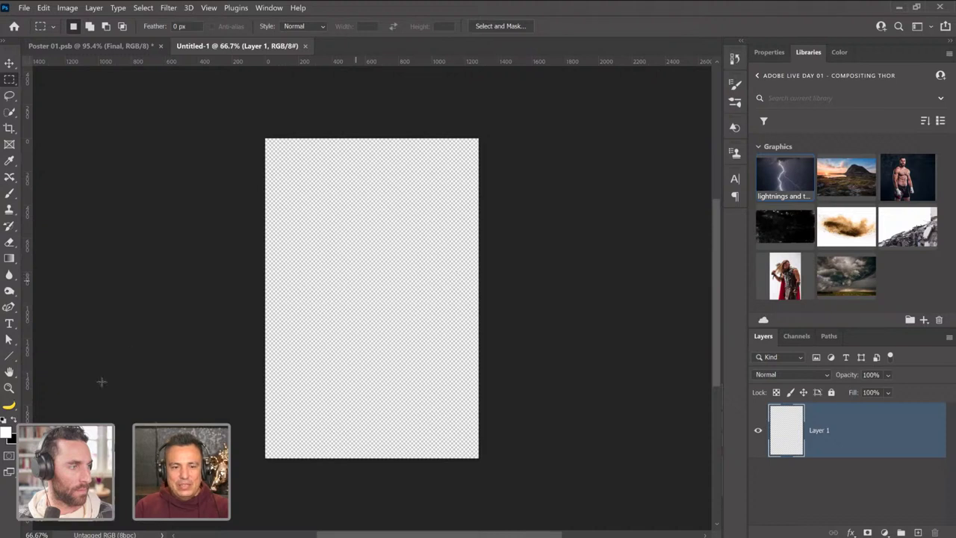
At 100% zoom, add a dark grey Solid Color fill layer and check its visibility.
{"action": "left_click", "coordinate": [9, 387]}
{"action": "left_click", "coordinate": [375, 346]}
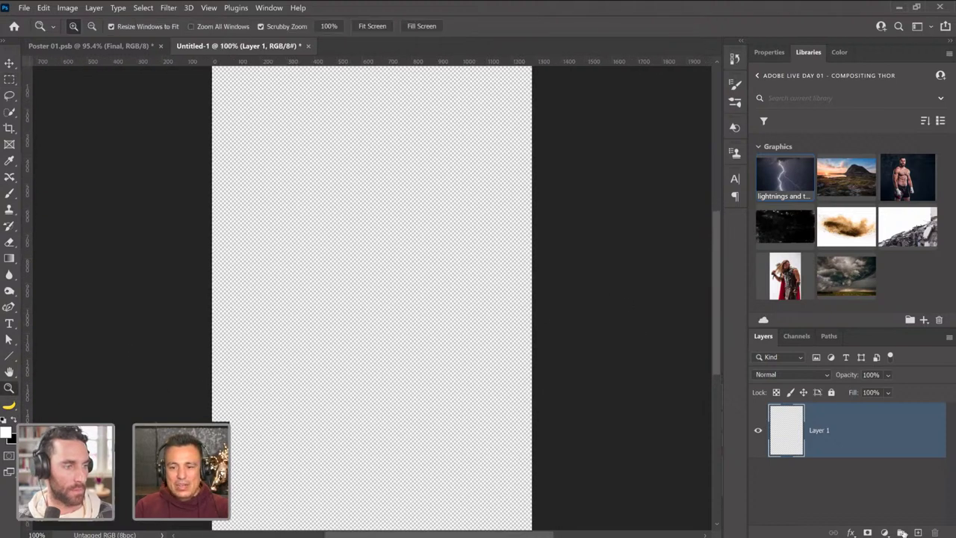
{"action": "left_click", "coordinate": [884, 532]}
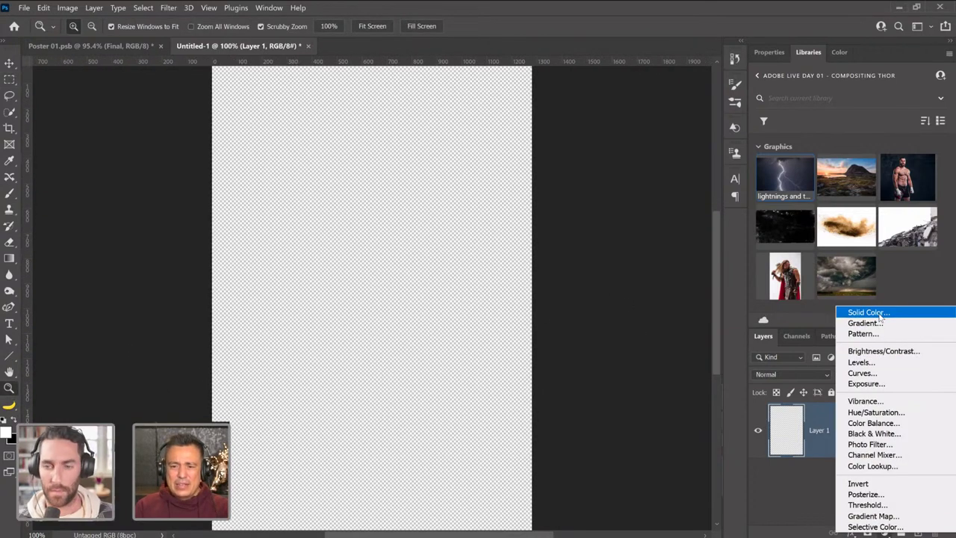
{"action": "left_click", "coordinate": [866, 312]}
{"action": "left_click_drag", "start_coordinate": [587, 316], "coordinate": [543, 335]}
{"action": "left_click", "coordinate": [858, 217]}
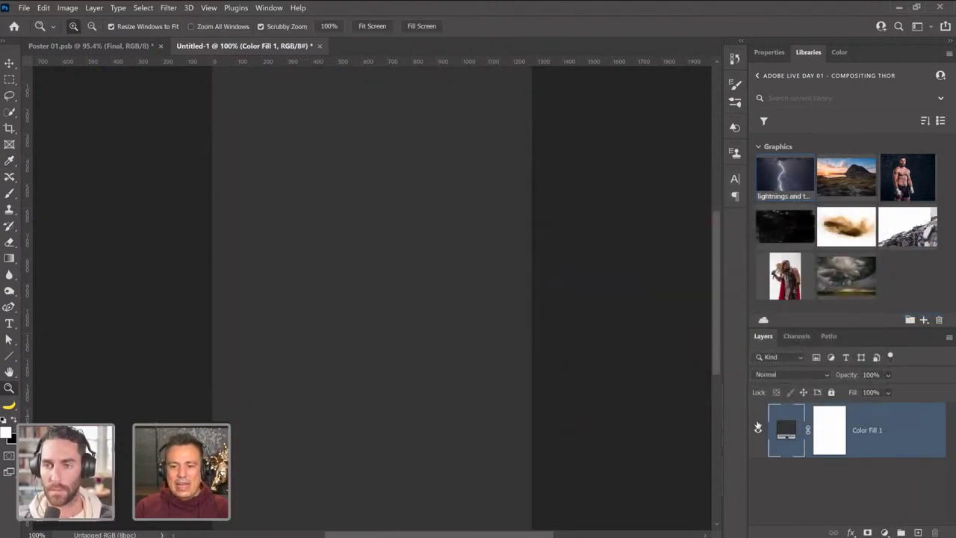
{"action": "left_click", "coordinate": [761, 431]}
{"action": "left_click", "coordinate": [759, 431]}
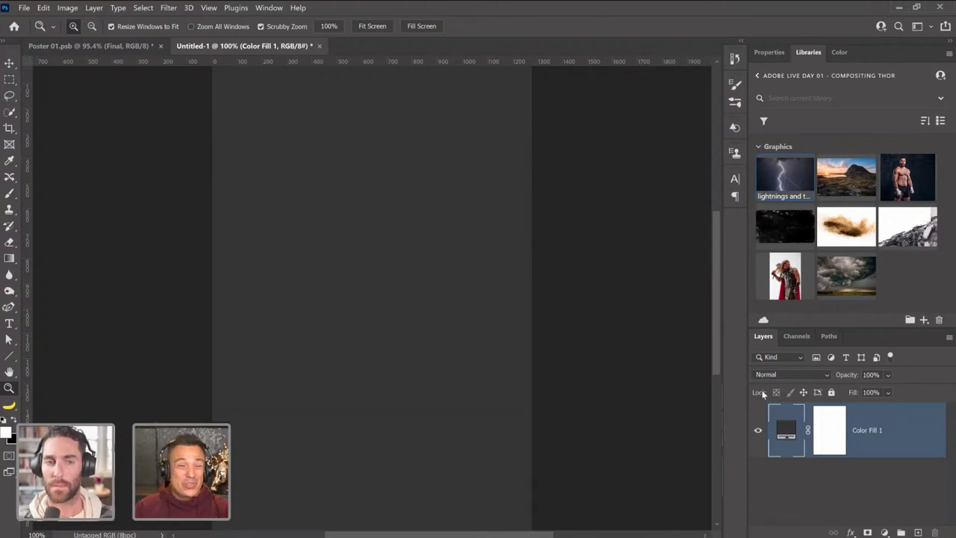
{"action": "left_click", "coordinate": [756, 431]}
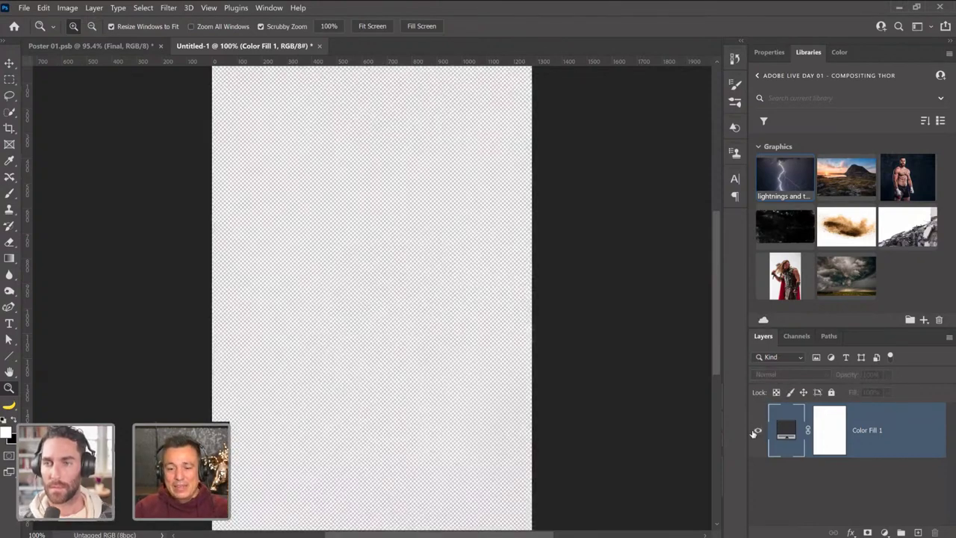
{"action": "left_click", "coordinate": [755, 431]}
{"action": "left_click", "coordinate": [754, 433]}
{"action": "left_click", "coordinate": [756, 431]}
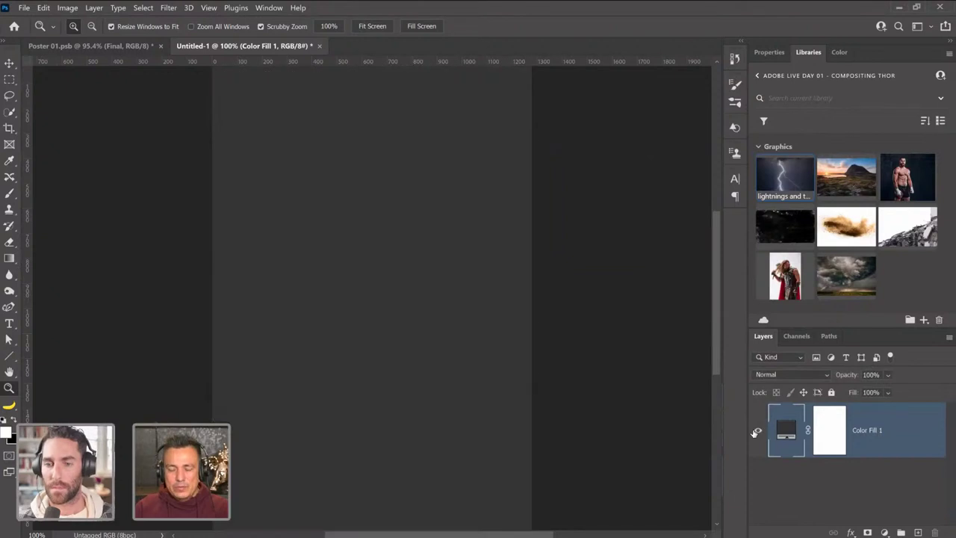
Delete the Color Fill 1 layer mask and recheck the layer's visibility.
{"action": "left_click", "coordinate": [834, 443]}
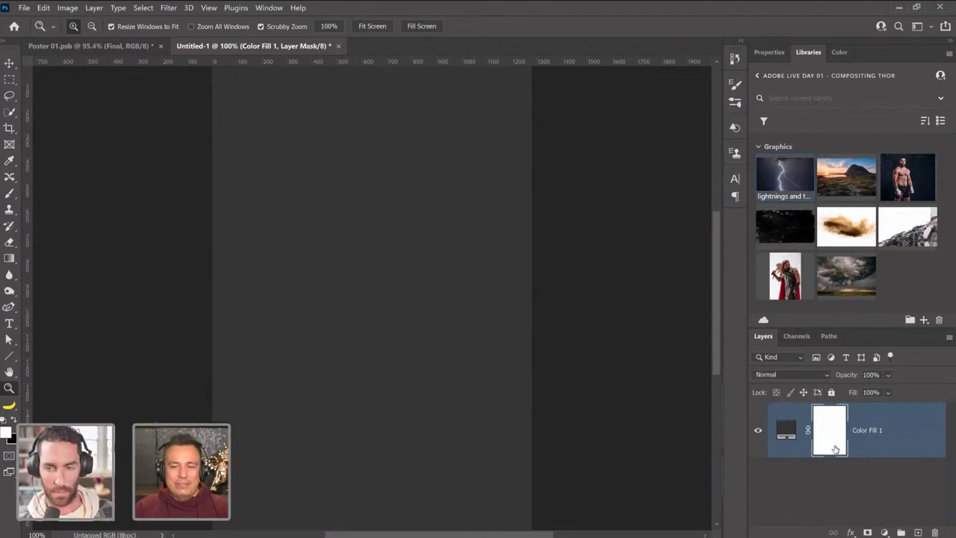
{"action": "right_click", "coordinate": [835, 449]}
{"action": "left_click", "coordinate": [845, 353]}
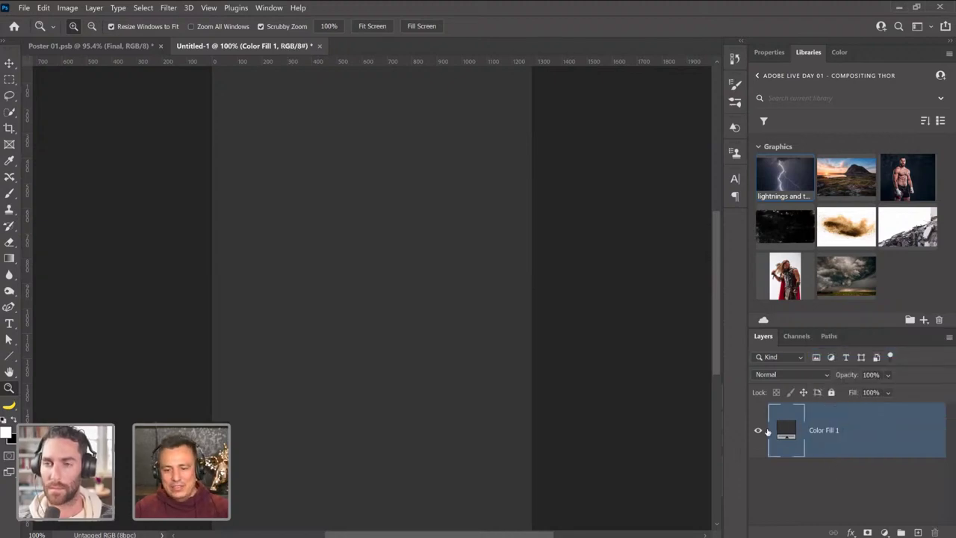
{"action": "left_click", "coordinate": [758, 432]}
{"action": "left_click", "coordinate": [758, 431]}
{"action": "left_click", "coordinate": [759, 431]}
{"action": "left_click", "coordinate": [758, 431]}
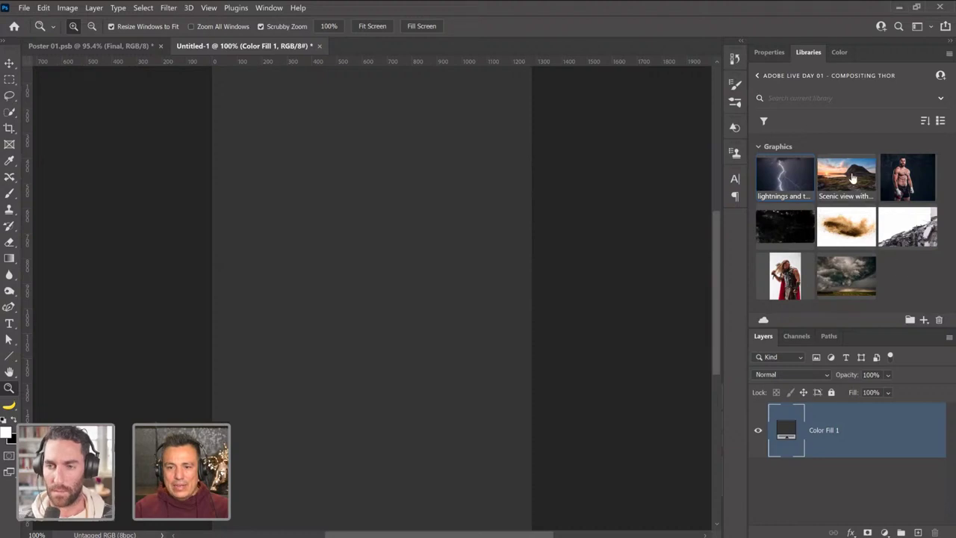
Place the Lofoten mountain photo from Libraries and scale it to 197.38% to cover the canvas.
{"action": "left_click_drag", "start_coordinate": [852, 177], "coordinate": [352, 299]}
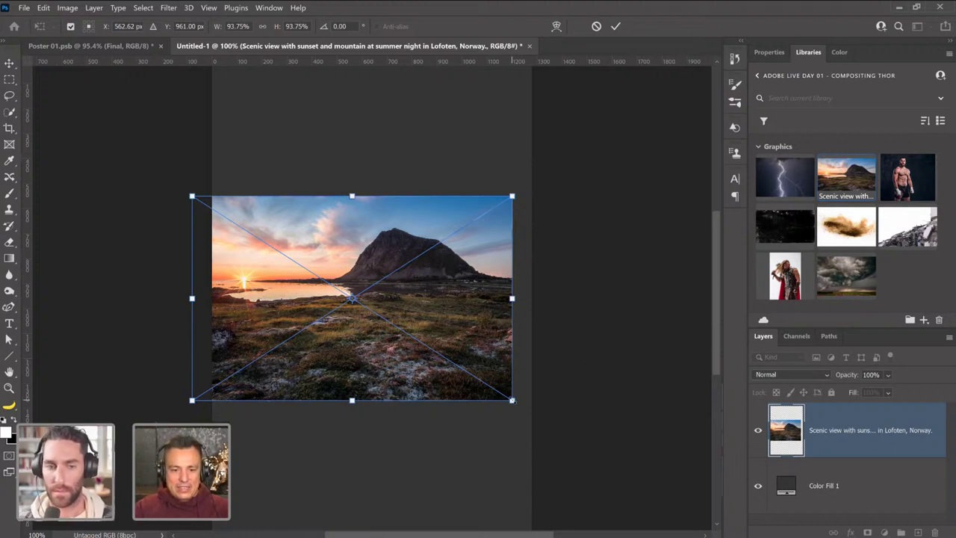
{"action": "left_click_drag", "start_coordinate": [512, 400], "coordinate": [705, 474]}
{"action": "left_click_drag", "start_coordinate": [532, 438], "coordinate": [447, 445]}
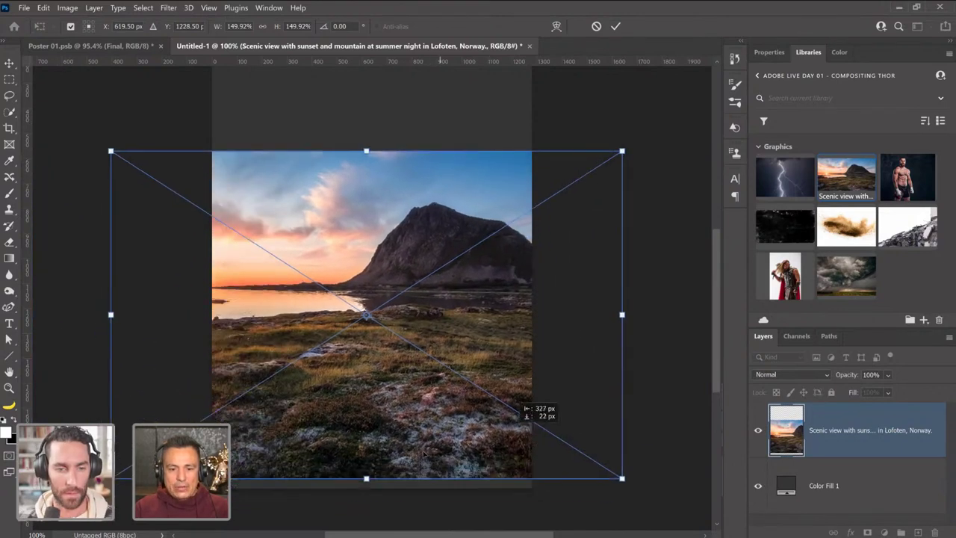
{"action": "left_click_drag", "start_coordinate": [519, 406], "coordinate": [434, 414]}
{"action": "left_click_drag", "start_coordinate": [536, 160], "coordinate": [614, 108]}
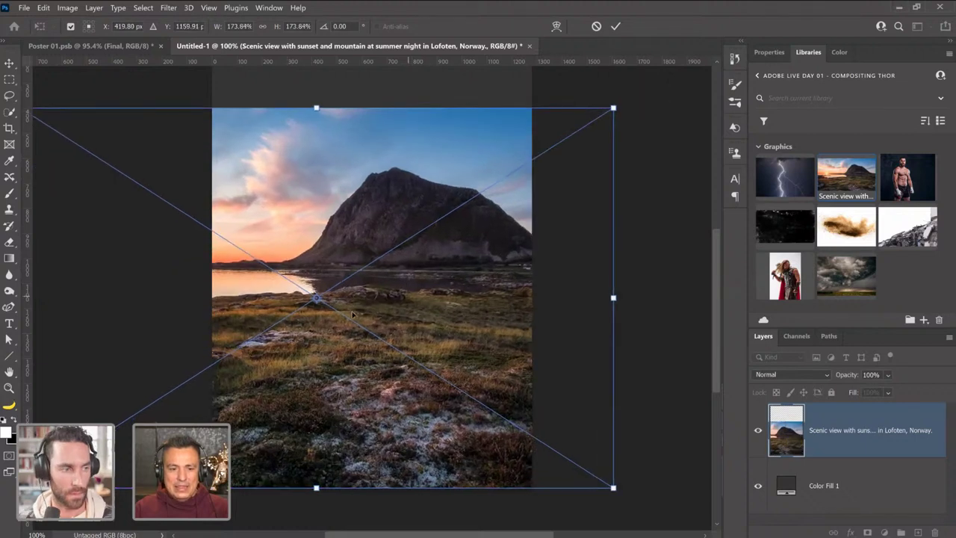
{"action": "left_click_drag", "start_coordinate": [366, 317], "coordinate": [102, 163]}
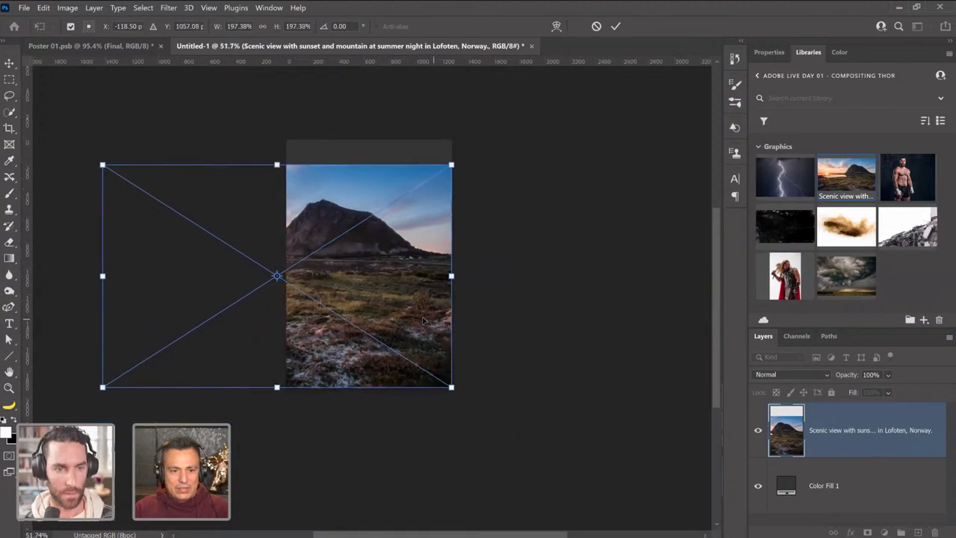
{"action": "left_click_drag", "start_coordinate": [440, 323], "coordinate": [430, 333]}
{"action": "key", "text": "Return"}
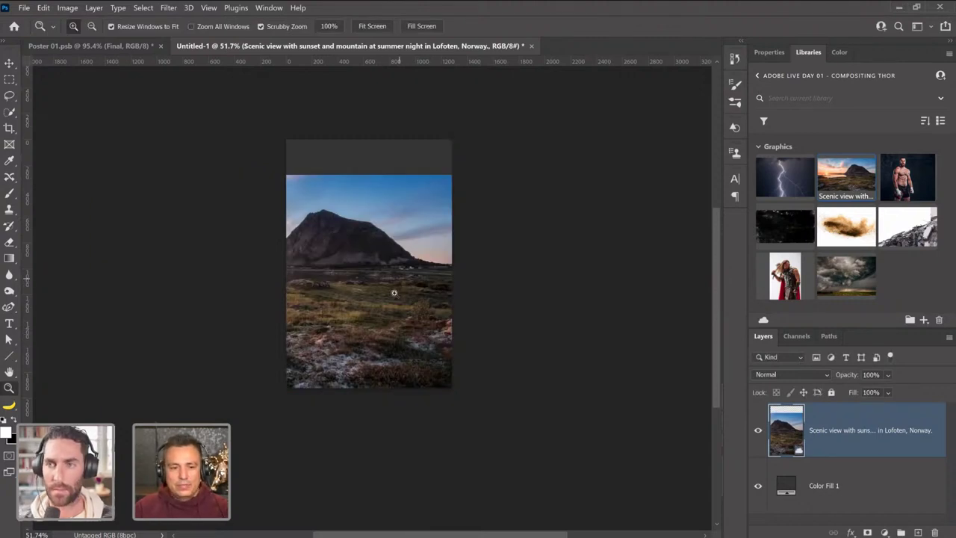
{"action": "right_click", "coordinate": [370, 284]}
{"action": "left_click", "coordinate": [381, 287]}
{"action": "left_click_drag", "start_coordinate": [388, 283], "coordinate": [441, 323]}
{"action": "right_click", "coordinate": [441, 325]}
Marquee-select the sky and mountain at the top and mask them out.
{"action": "key", "text": "Return"}
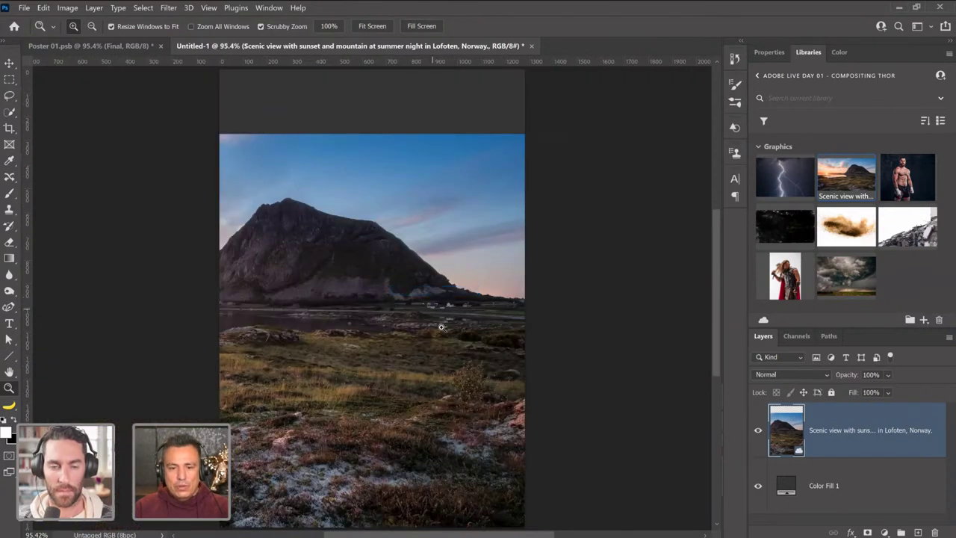
{"action": "key", "text": "m"}
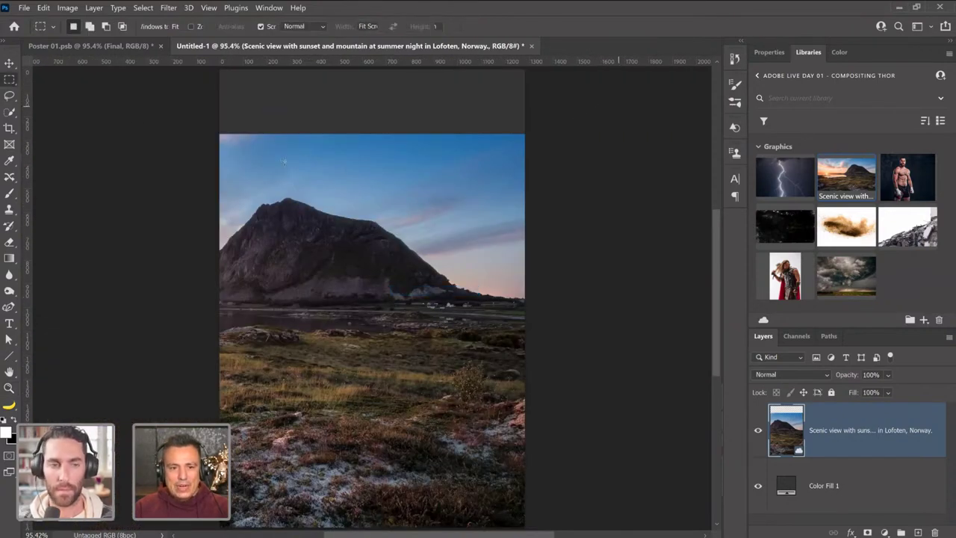
{"action": "left_click_drag", "start_coordinate": [525, 114], "coordinate": [200, 301]}
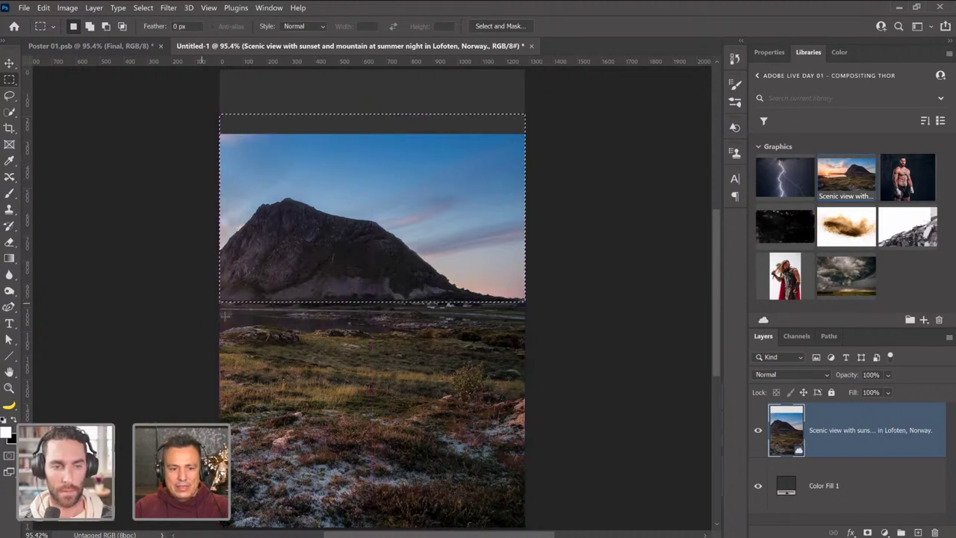
{"action": "left_click", "coordinate": [868, 532], "text": "alt"}
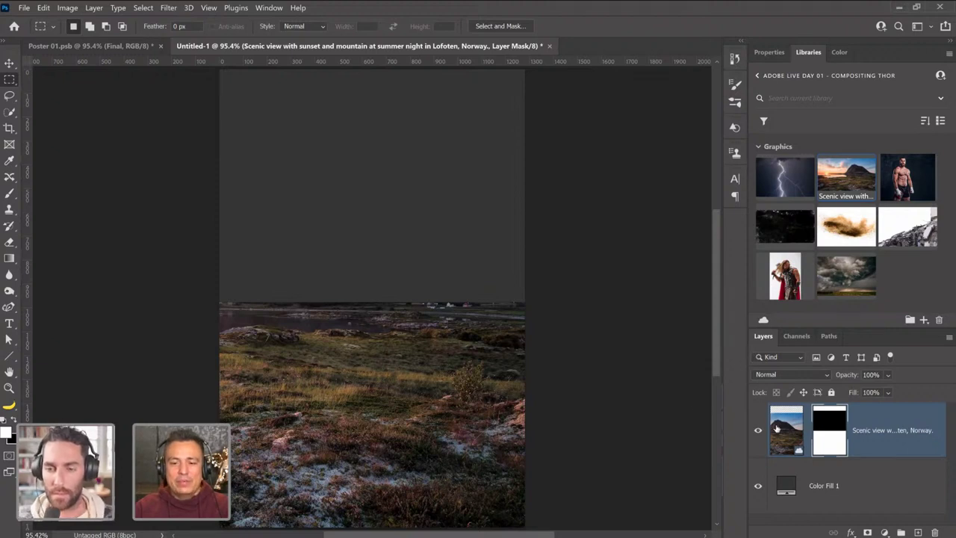
Try painting the mountain back onto the mask with a large brush, then undo it.
{"action": "left_click_drag", "start_coordinate": [10, 193], "coordinate": [46, 196]}
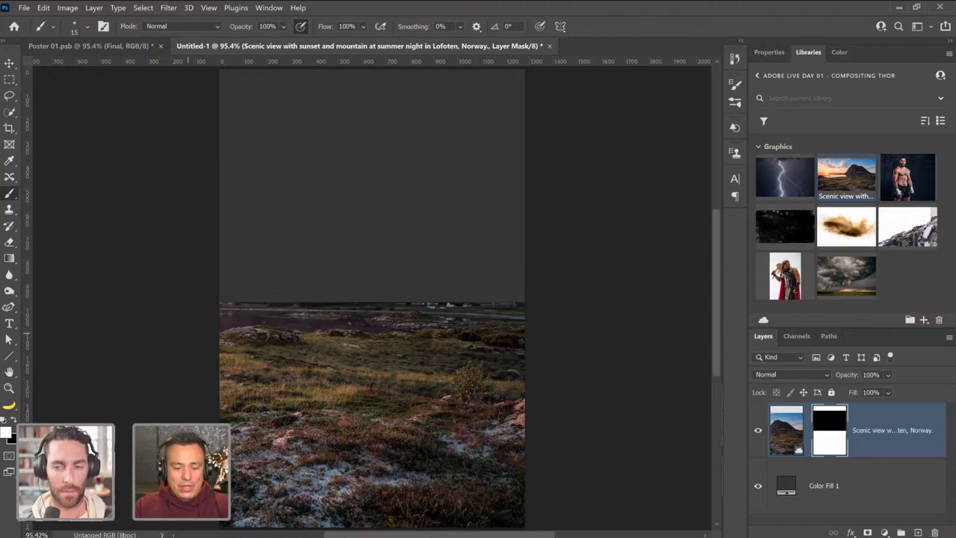
{"action": "key", "text": "bracketright"}
{"action": "key", "text": "bracketright"}
{"action": "key", "text": "bracketright"}
{"action": "key", "text": "bracketright"}
{"action": "key", "text": "bracketright"}
{"action": "key", "text": "bracketright"}
{"action": "key", "text": "bracketright"}
{"action": "key", "text": "bracketright"}
{"action": "key", "text": "bracketright"}
{"action": "mouse_move", "coordinate": [258, 299]}
{"action": "left_mouse_down"}
{"action": "mouse_move", "coordinate": [236, 268]}
{"action": "mouse_move", "coordinate": [242, 215]}
{"action": "mouse_move", "coordinate": [273, 213]}
{"action": "left_mouse_up"}
{"action": "mouse_move", "coordinate": [354, 271]}
{"action": "left_mouse_down"}
{"action": "mouse_move", "coordinate": [418, 251]}
{"action": "mouse_move", "coordinate": [426, 287]}
{"action": "mouse_move", "coordinate": [321, 278]}
{"action": "mouse_move", "coordinate": [413, 303]}
{"action": "left_mouse_up"}
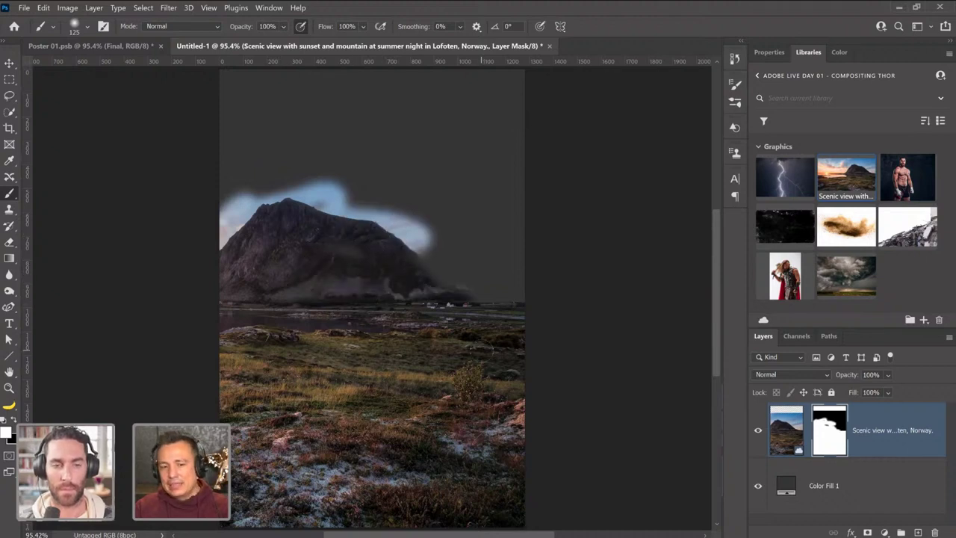
{"action": "key", "text": "ctrl+z"}
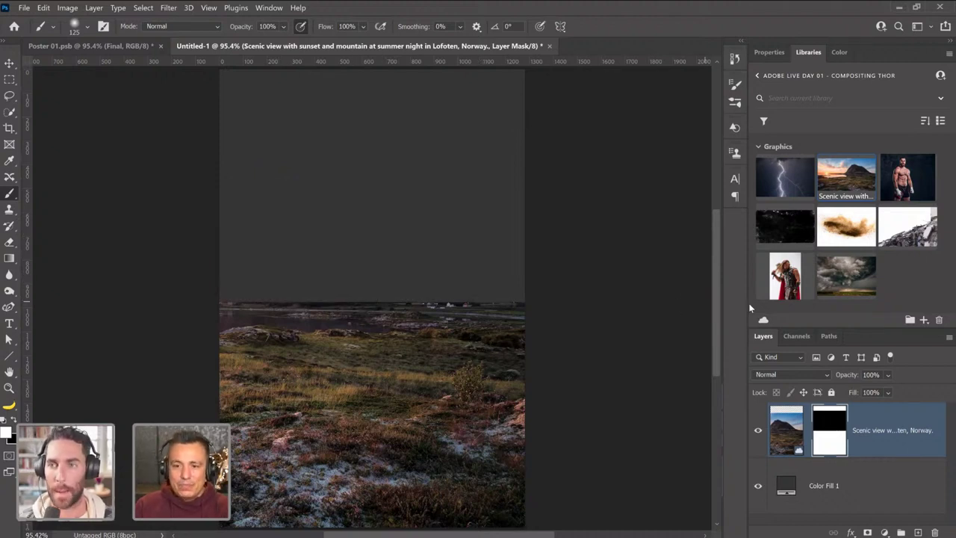
Move the landscape image lower inside its mask and relink the two.
{"action": "left_click", "coordinate": [797, 436]}
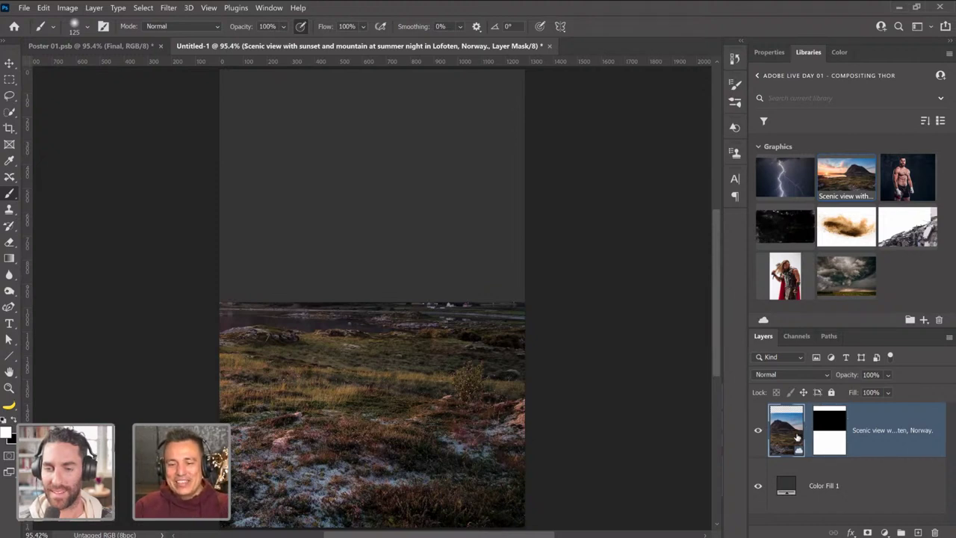
{"action": "key", "text": "v"}
{"action": "left_click_drag", "start_coordinate": [295, 357], "coordinate": [295, 393]}
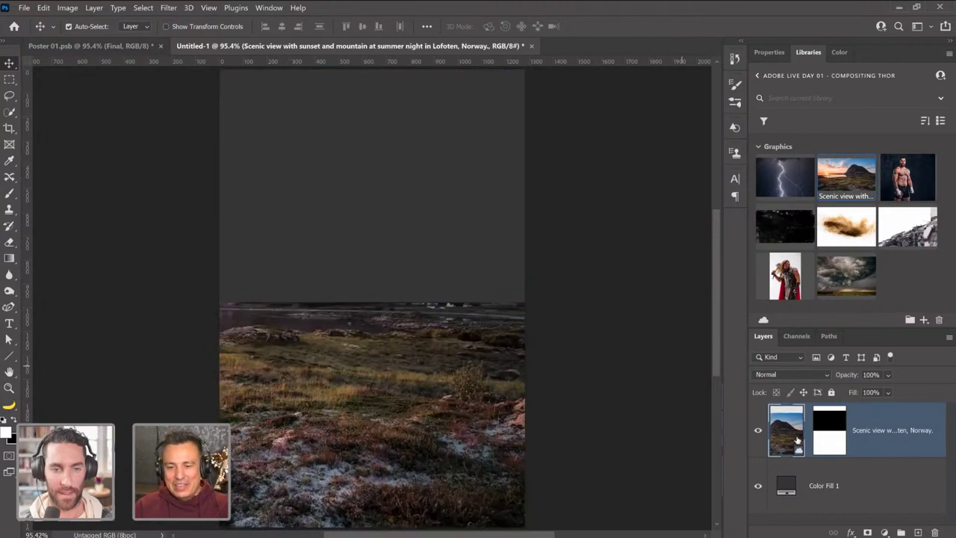
{"action": "left_click", "coordinate": [808, 430]}
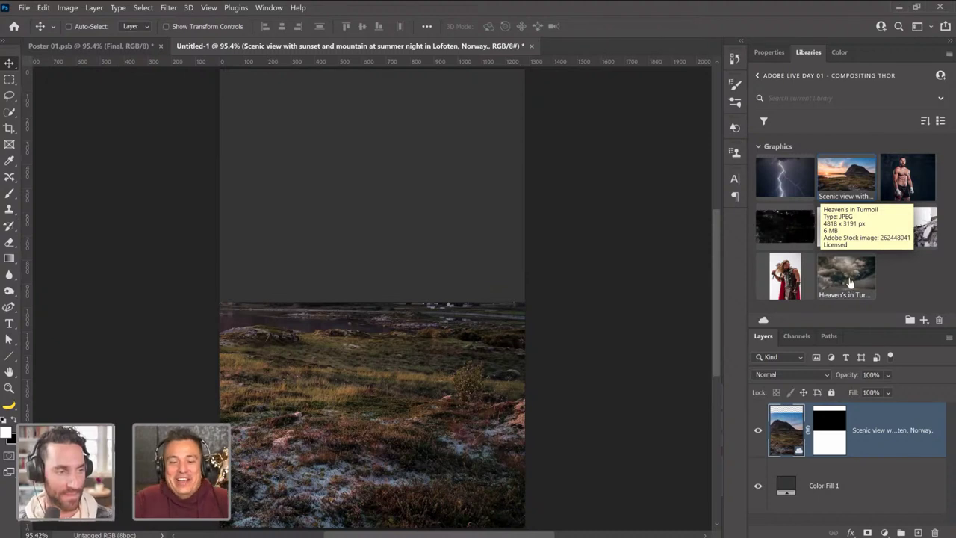
Place and enlarge the Heaven's in Turmoil storm photo, drop it below Scenic view, and reposition its sky.
{"action": "left_click_drag", "start_coordinate": [854, 274], "coordinate": [533, 337]}
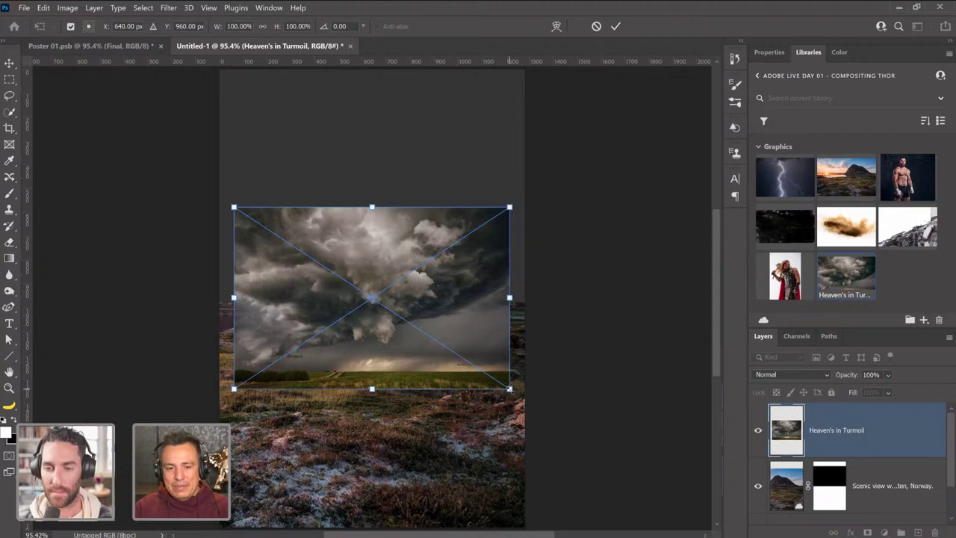
{"action": "left_click_drag", "start_coordinate": [511, 389], "coordinate": [601, 451]}
{"action": "key", "text": "Return"}
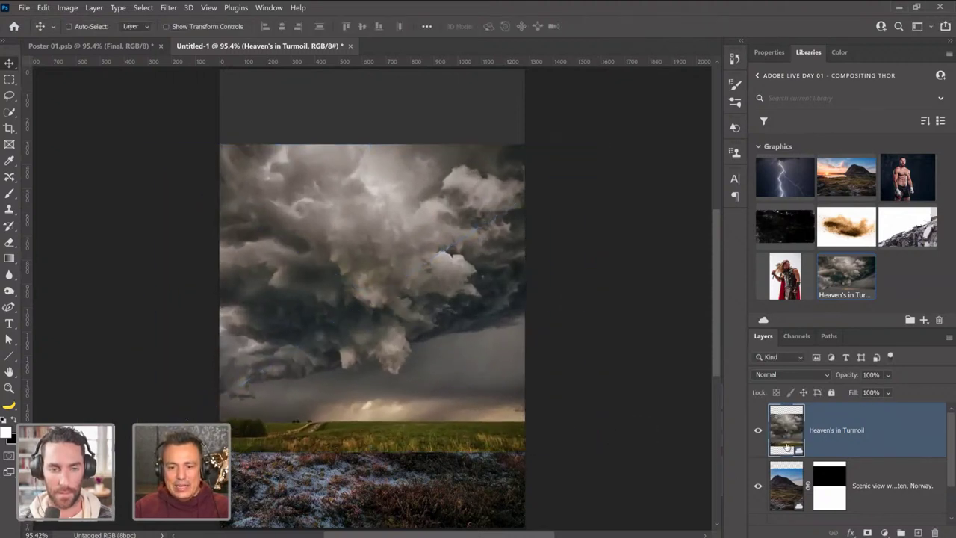
{"action": "left_click_drag", "start_coordinate": [787, 447], "coordinate": [796, 511]}
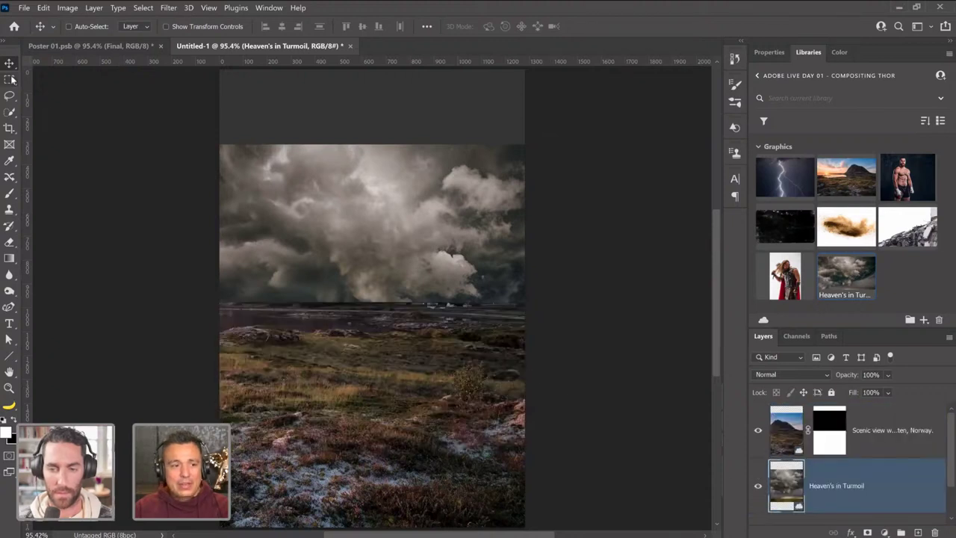
{"action": "left_click_drag", "start_coordinate": [410, 270], "coordinate": [427, 255]}
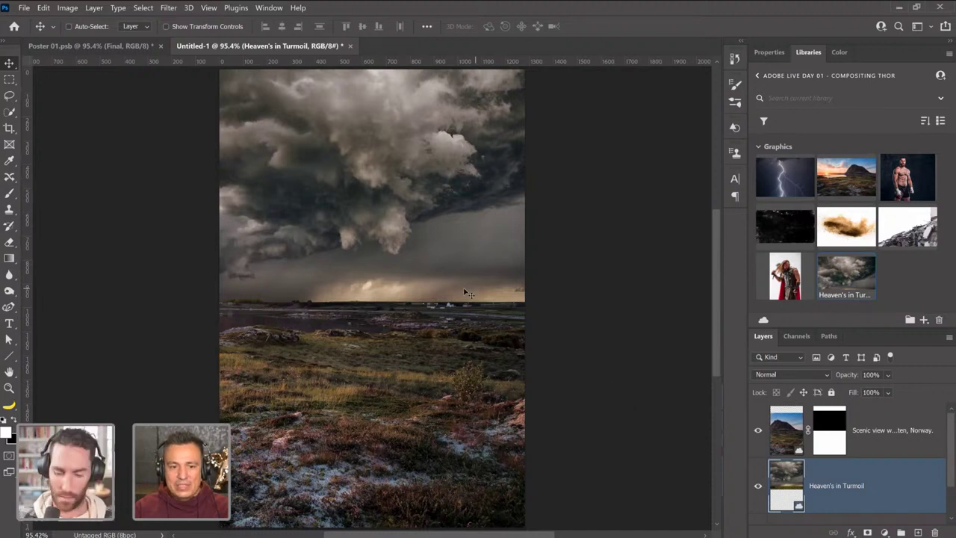
{"action": "left_click_drag", "start_coordinate": [427, 185], "coordinate": [449, 244]}
{"action": "left_click_drag", "start_coordinate": [434, 281], "coordinate": [431, 187]}
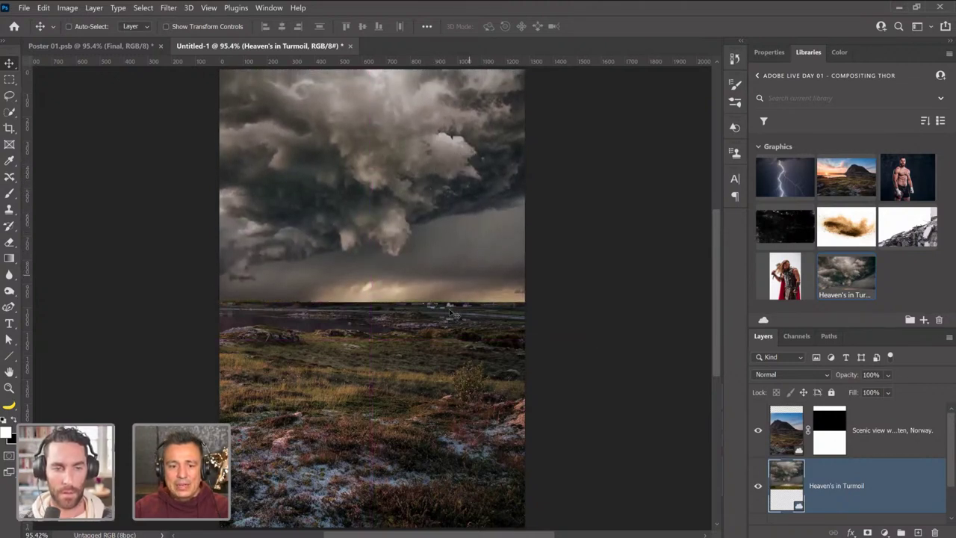
Zoom from 95.4% to 800% on the storm sky's seam with the landscape houses, and select the landscape mask.
{"action": "left_click", "coordinate": [9, 388]}
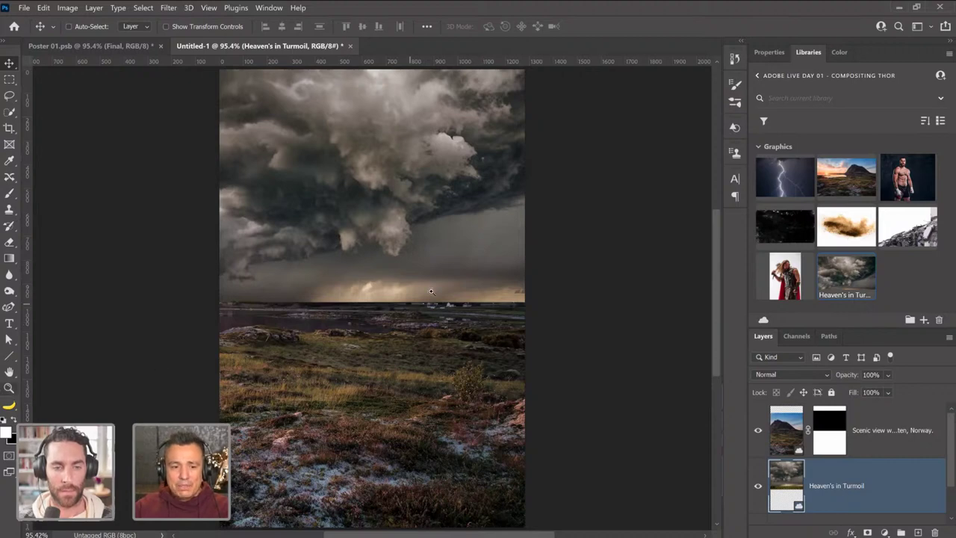
{"action": "left_click", "coordinate": [431, 287]}
{"action": "left_click", "coordinate": [430, 288]}
{"action": "left_click", "coordinate": [314, 345]}
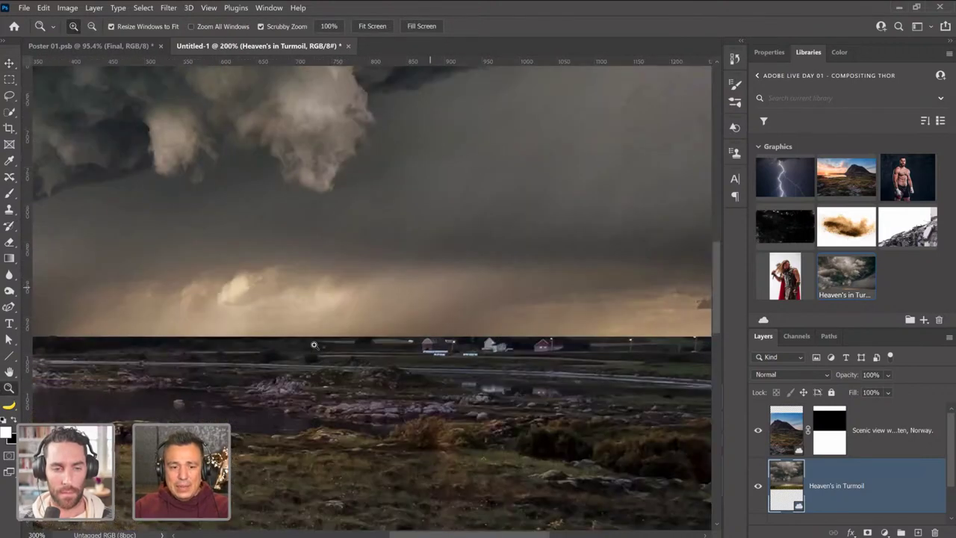
{"action": "left_click", "coordinate": [350, 359]}
{"action": "left_click", "coordinate": [344, 358]}
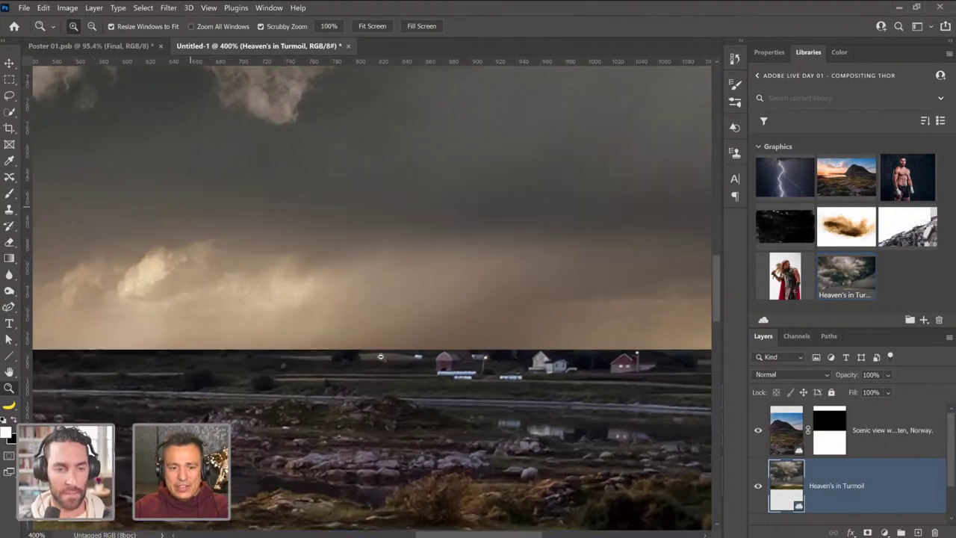
{"action": "left_click", "coordinate": [447, 415]}
{"action": "left_click", "coordinate": [448, 416]}
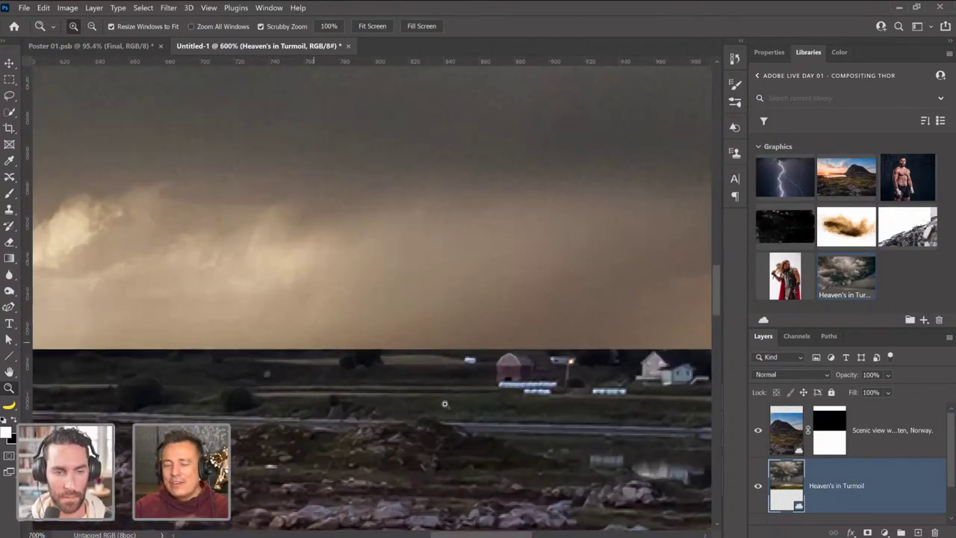
{"action": "left_click", "coordinate": [446, 403]}
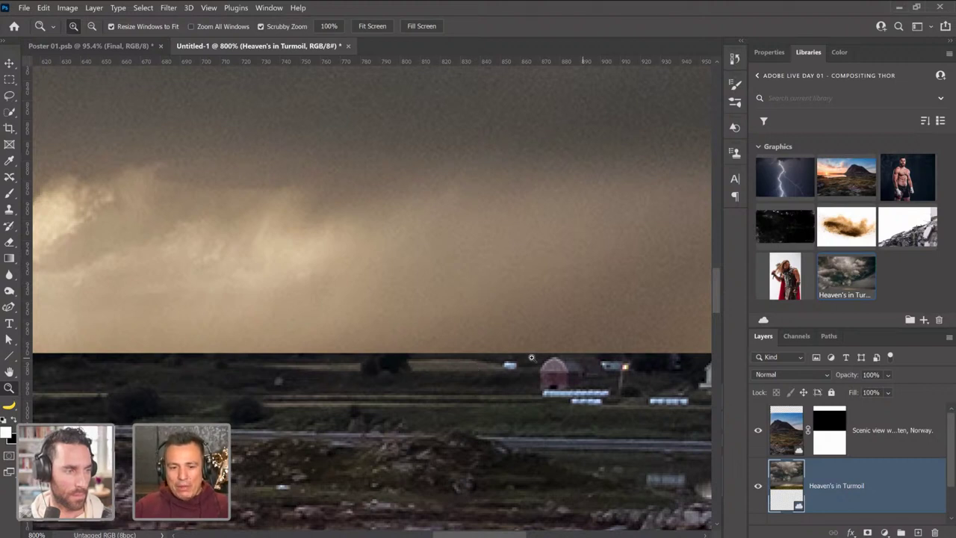
{"action": "left_click", "coordinate": [832, 439]}
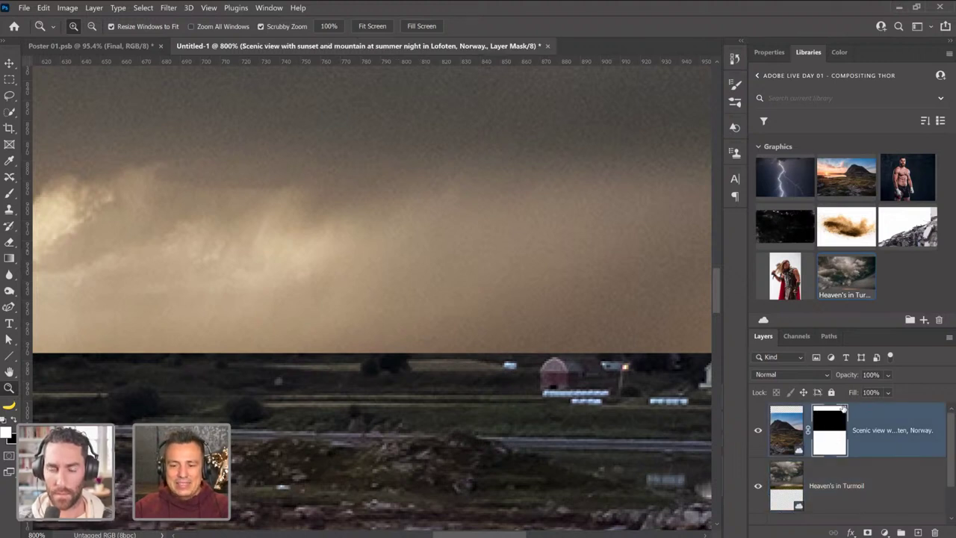
Feather the Scenic view landscape mask by 2.2 px, then fit the whole poster on screen.
{"action": "left_click", "coordinate": [768, 52]}
{"action": "left_click_drag", "start_coordinate": [759, 177], "coordinate": [781, 178]}
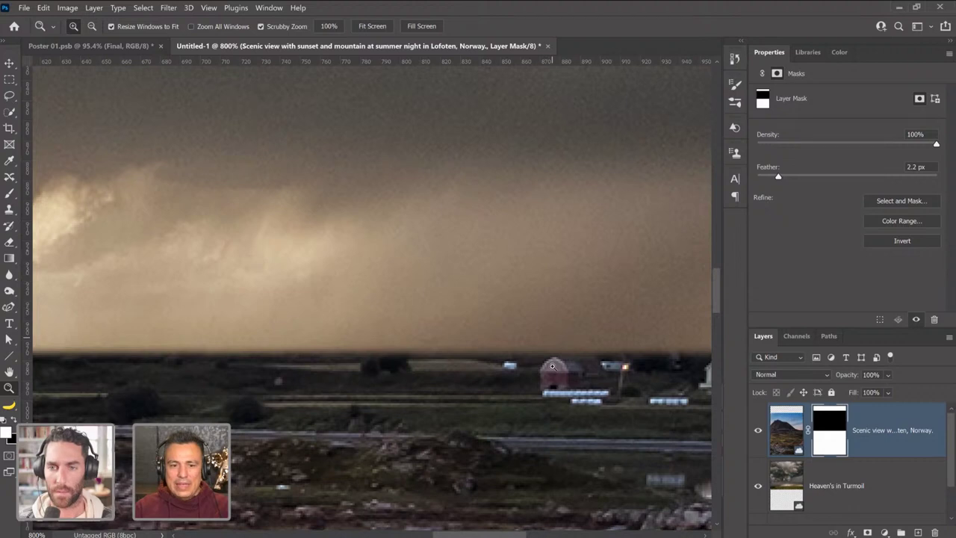
{"action": "right_click", "coordinate": [561, 341]}
{"action": "left_click", "coordinate": [579, 339]}
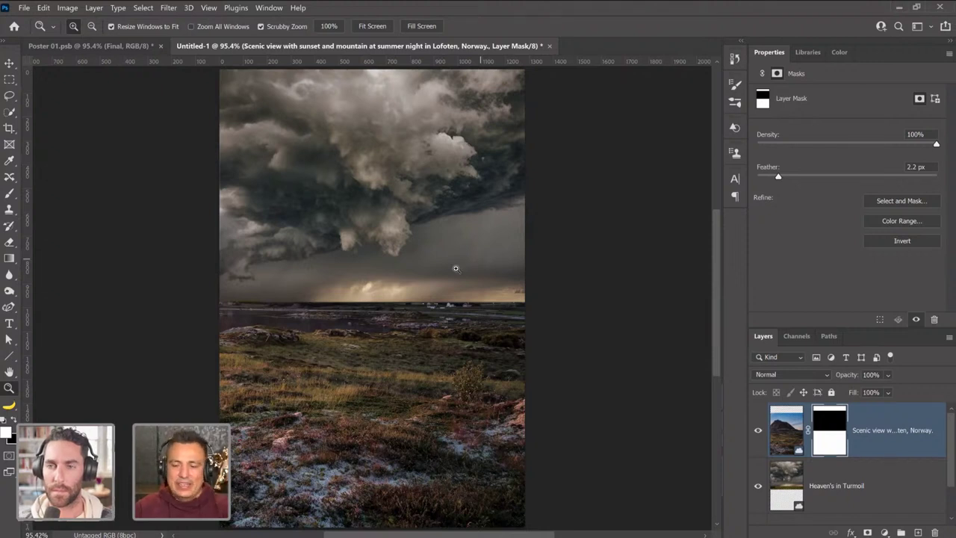
Add a default Black & White 1 adjustment layer on top, then select the Scenic view layer.
{"action": "left_click", "coordinate": [885, 532]}
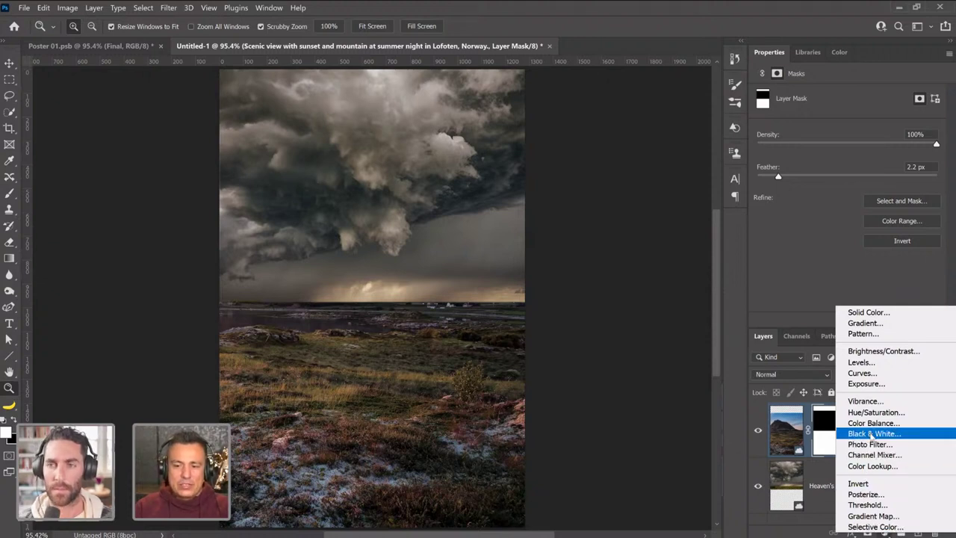
{"action": "left_click", "coordinate": [871, 434]}
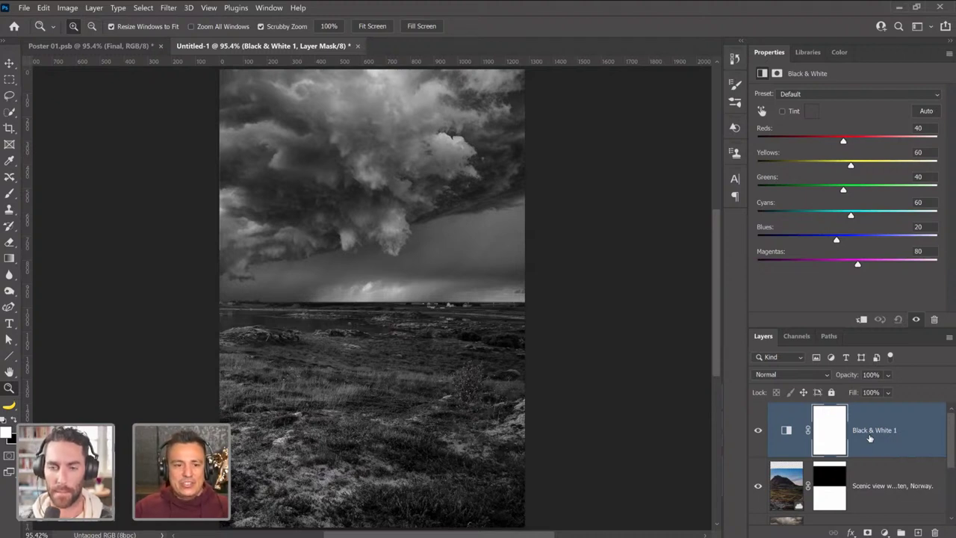
{"action": "scroll", "coordinate": [803, 441], "scroll_direction": "down", "scroll_amount": 3}
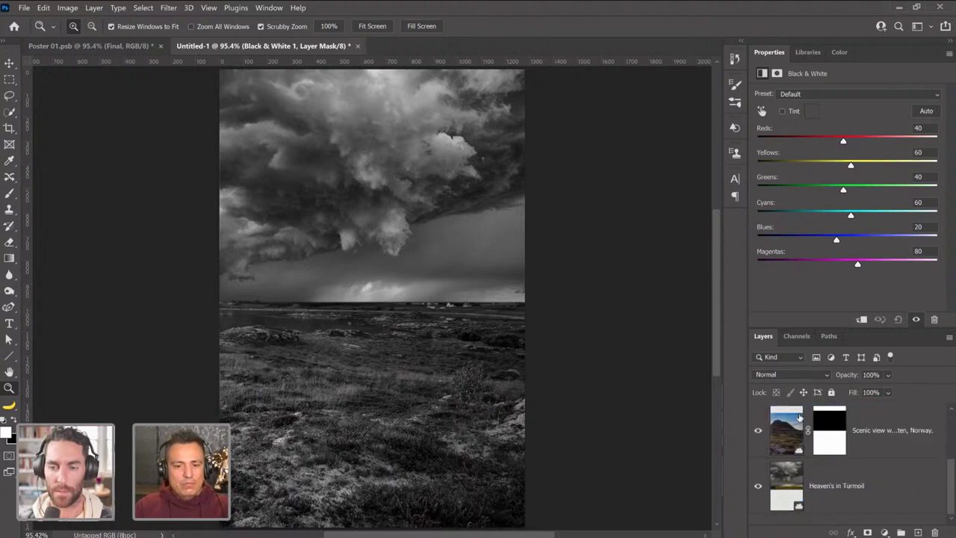
{"action": "scroll", "coordinate": [830, 447], "scroll_direction": "up", "scroll_amount": 1}
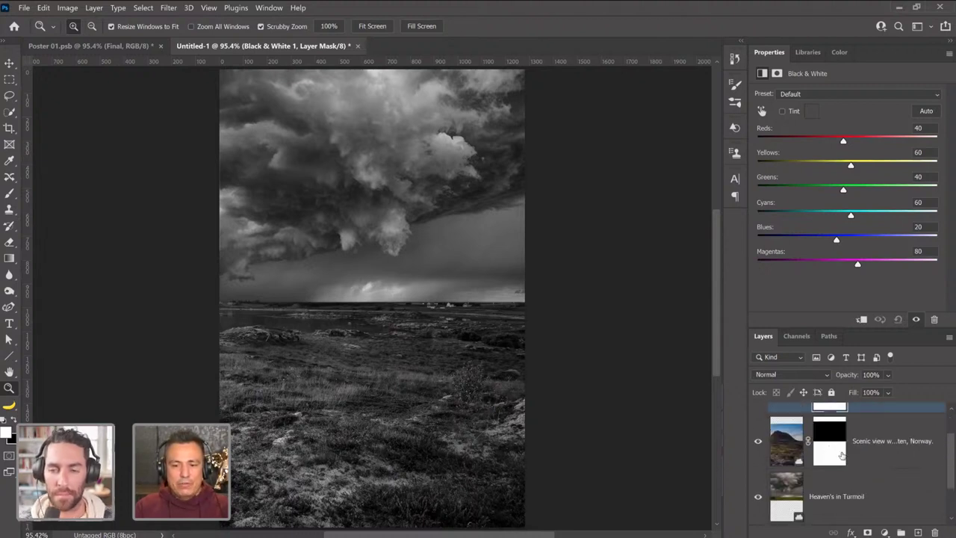
{"action": "left_click", "coordinate": [886, 460]}
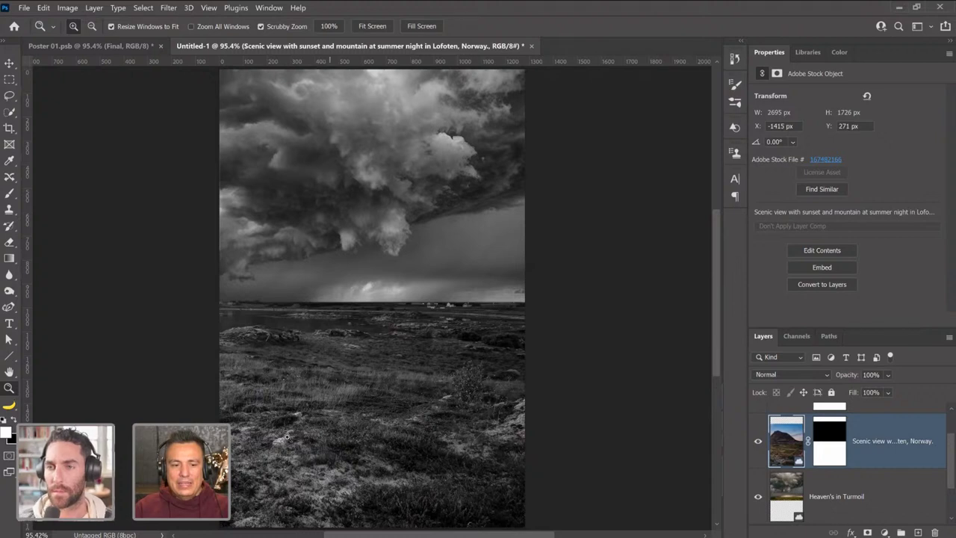
Add a Levels layer clipped to the landscape with midtones 0.88 and output black at 14.
{"action": "left_click", "coordinate": [884, 532]}
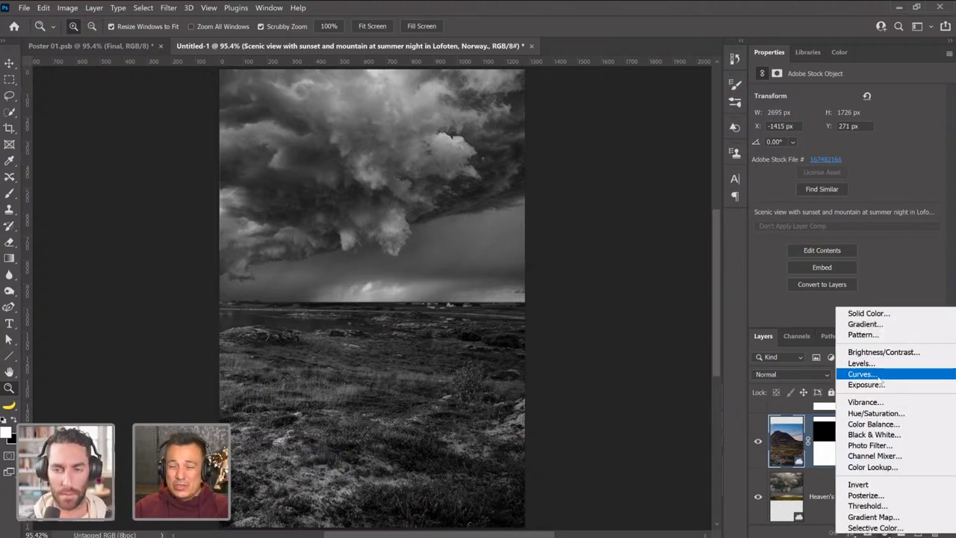
{"action": "left_click", "coordinate": [863, 363]}
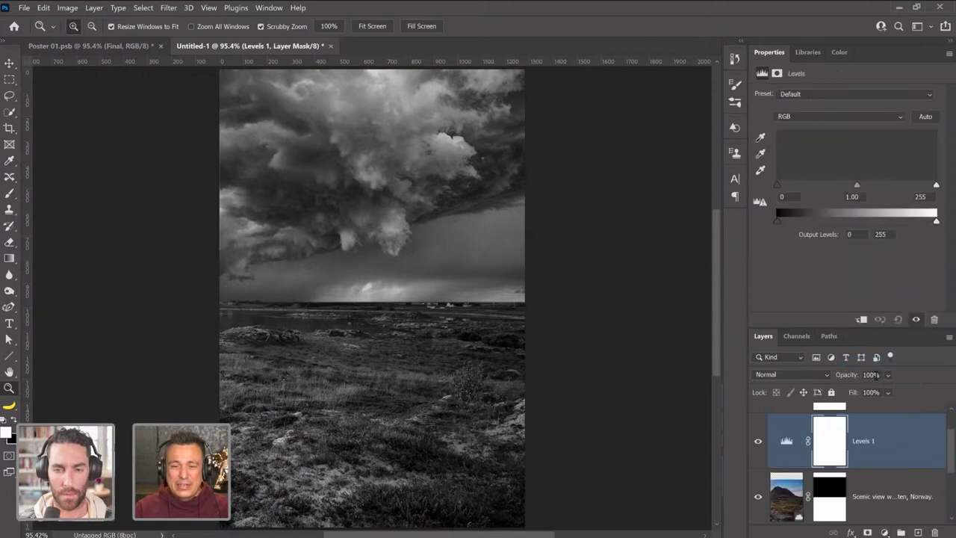
{"action": "left_click", "coordinate": [861, 320]}
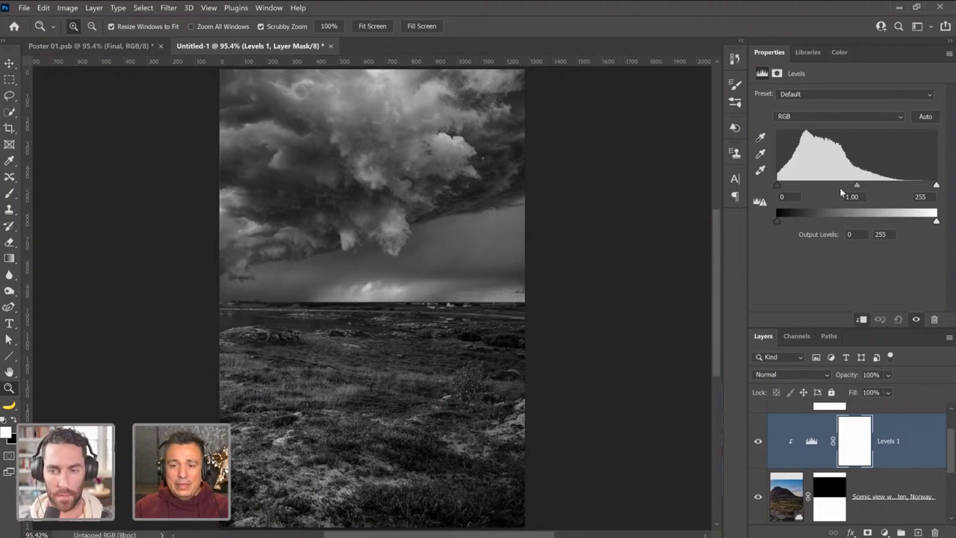
{"action": "mouse_move", "coordinate": [856, 184]}
{"action": "left_mouse_down"}
{"action": "mouse_move", "coordinate": [869, 188]}
{"action": "mouse_move", "coordinate": [852, 197]}
{"action": "left_mouse_up"}
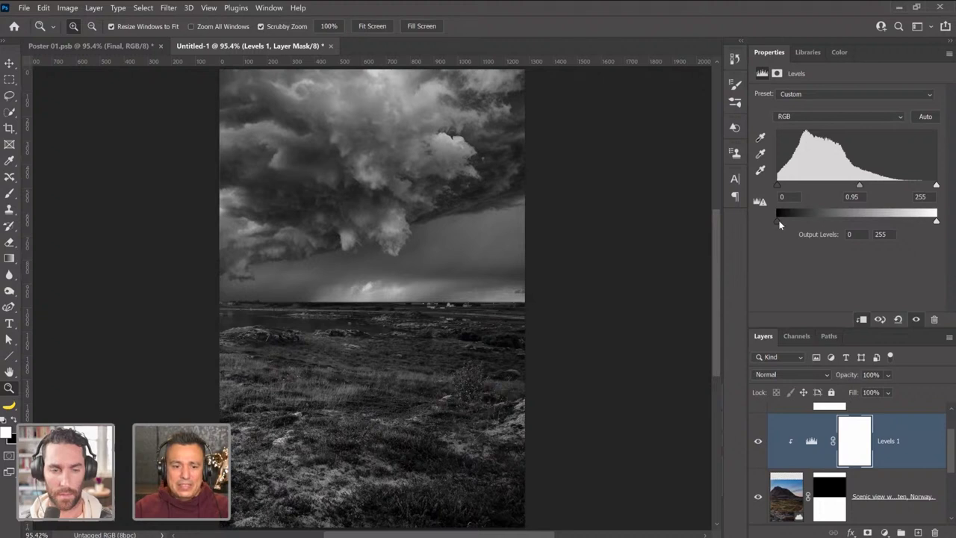
{"action": "left_click_drag", "start_coordinate": [777, 222], "coordinate": [785, 222]}
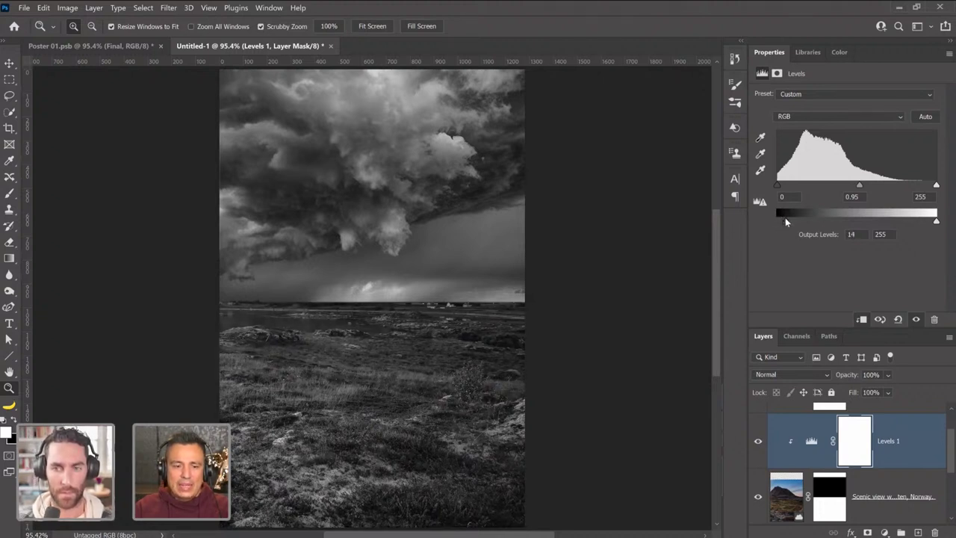
{"action": "left_click", "coordinate": [759, 441]}
{"action": "left_click", "coordinate": [759, 442]}
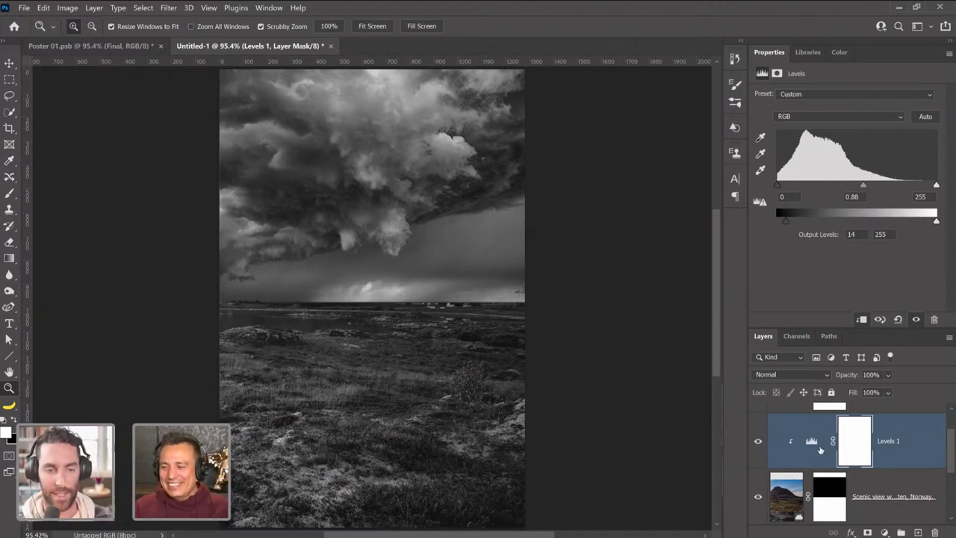
{"action": "scroll", "coordinate": [820, 455], "scroll_direction": "down", "scroll_amount": 1}
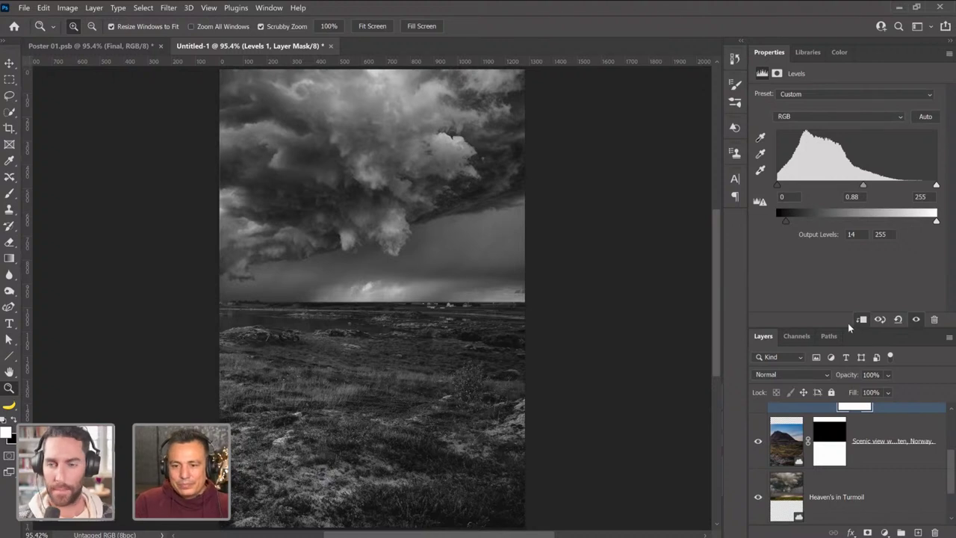
Hide the Black & White 1 adjustment to restore the landscape's colour.
{"action": "left_click_drag", "start_coordinate": [846, 330], "coordinate": [847, 270]}
{"action": "scroll", "coordinate": [846, 433], "scroll_direction": "up", "scroll_amount": 2}
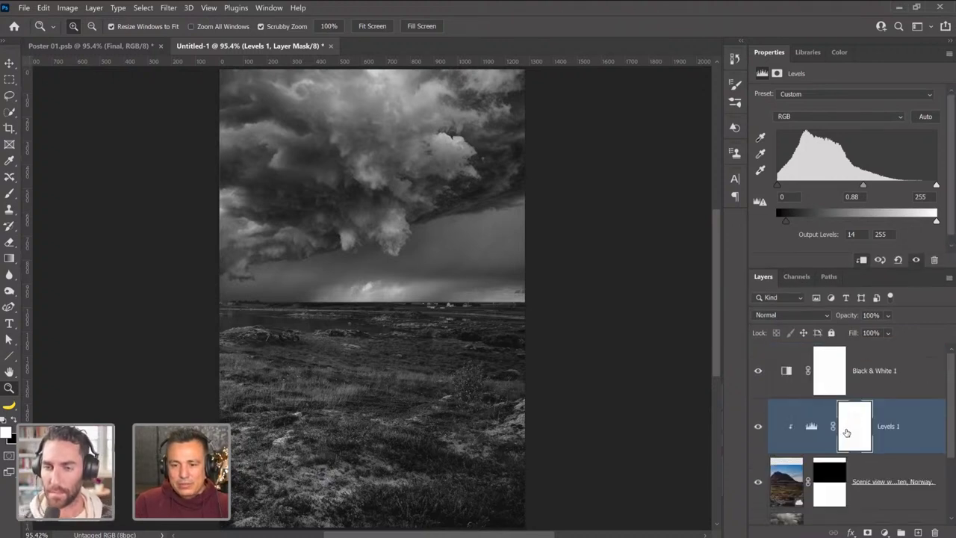
{"action": "left_click", "coordinate": [759, 371]}
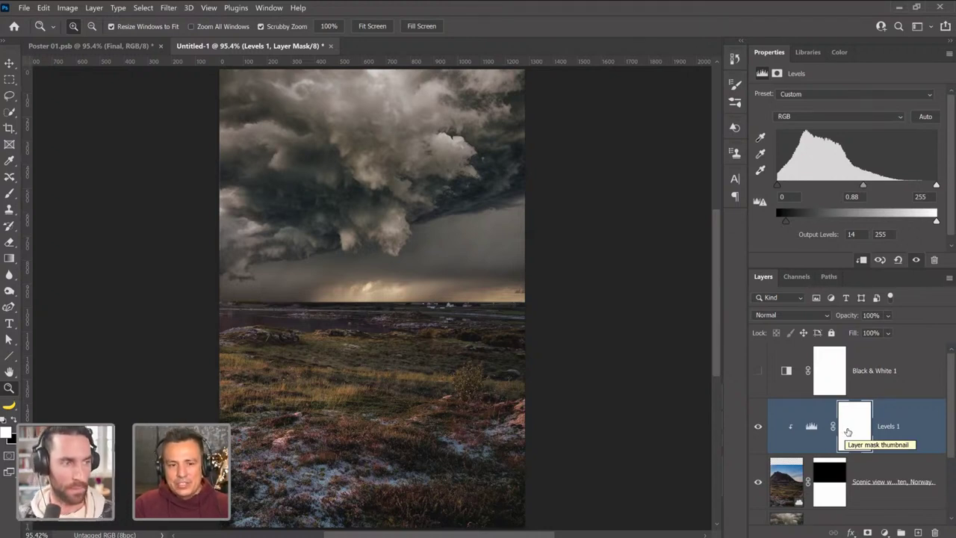
Add a 6c6c6c grey Color Fill 2 layer blended in Luminosity mode.
{"action": "left_click", "coordinate": [885, 533]}
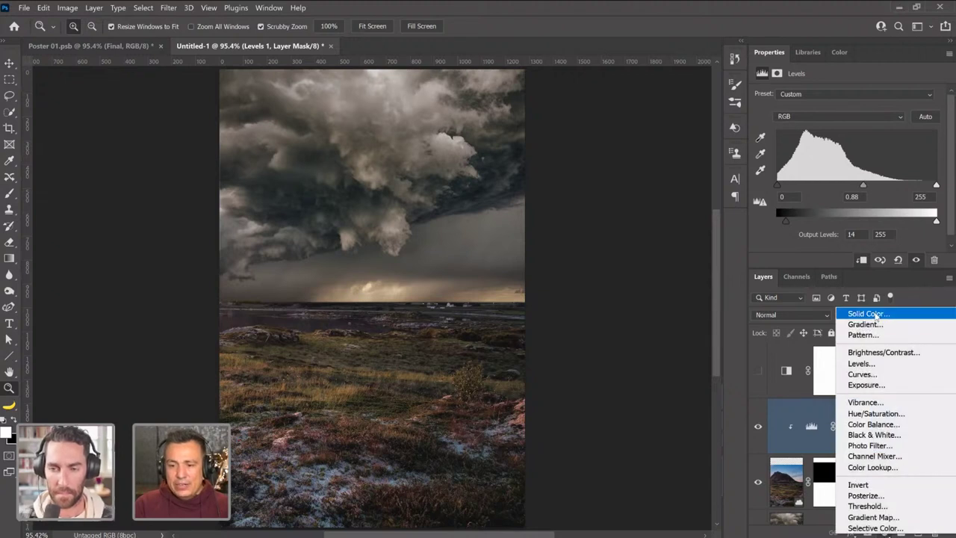
{"action": "left_click", "coordinate": [877, 316]}
{"action": "left_click_drag", "start_coordinate": [614, 297], "coordinate": [557, 315]}
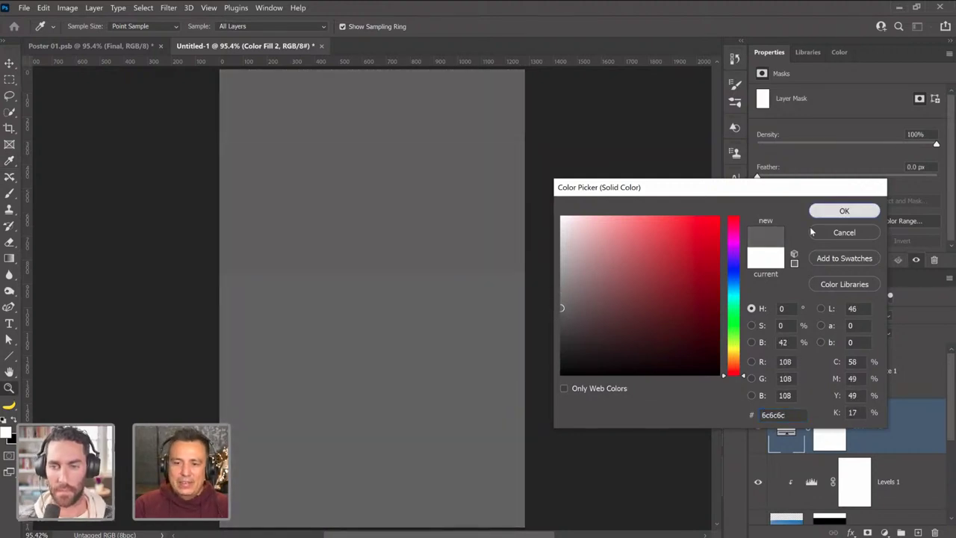
{"action": "left_click", "coordinate": [845, 210]}
{"action": "left_click", "coordinate": [780, 316]}
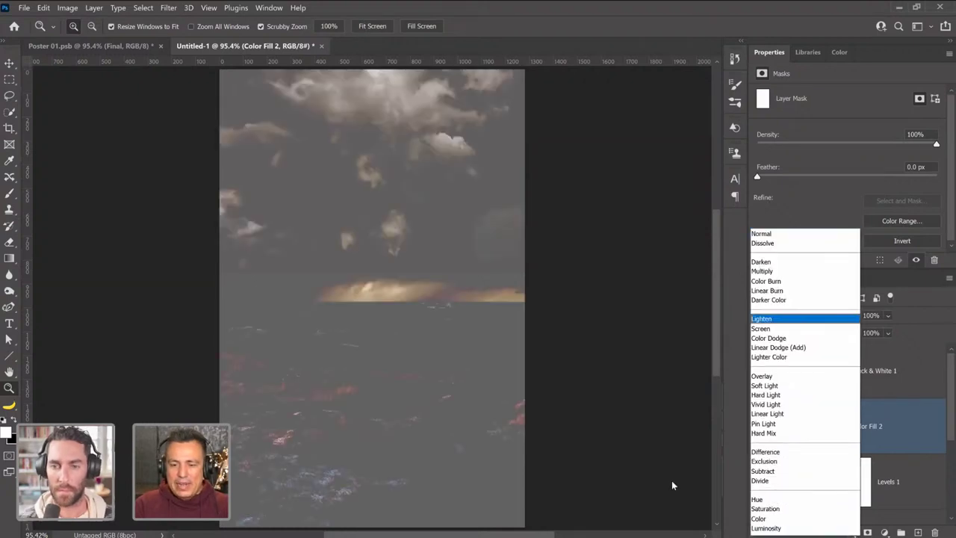
{"action": "left_click", "coordinate": [761, 529]}
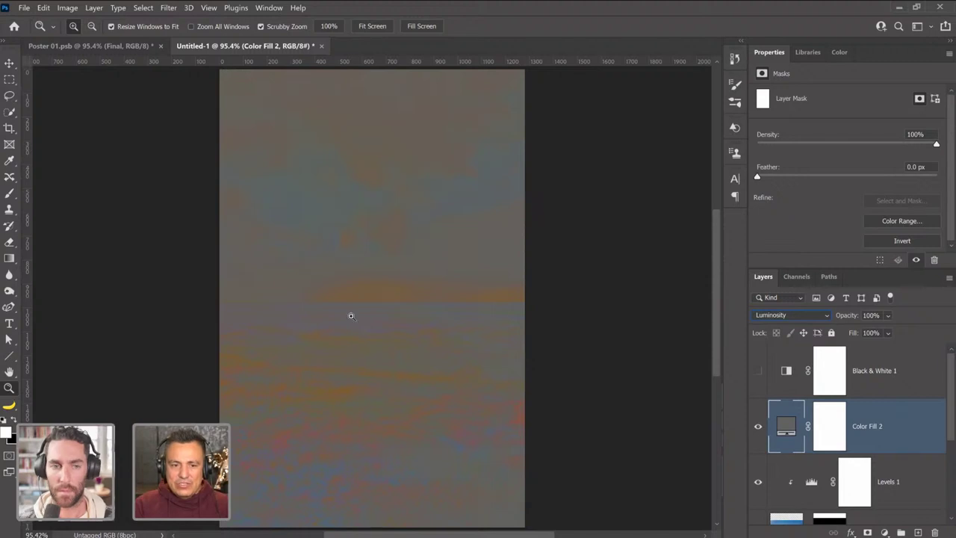
Add a Hue/Saturation adjustment layer with Saturation at +100.
{"action": "left_click", "coordinate": [885, 533]}
{"action": "left_click", "coordinate": [875, 412]}
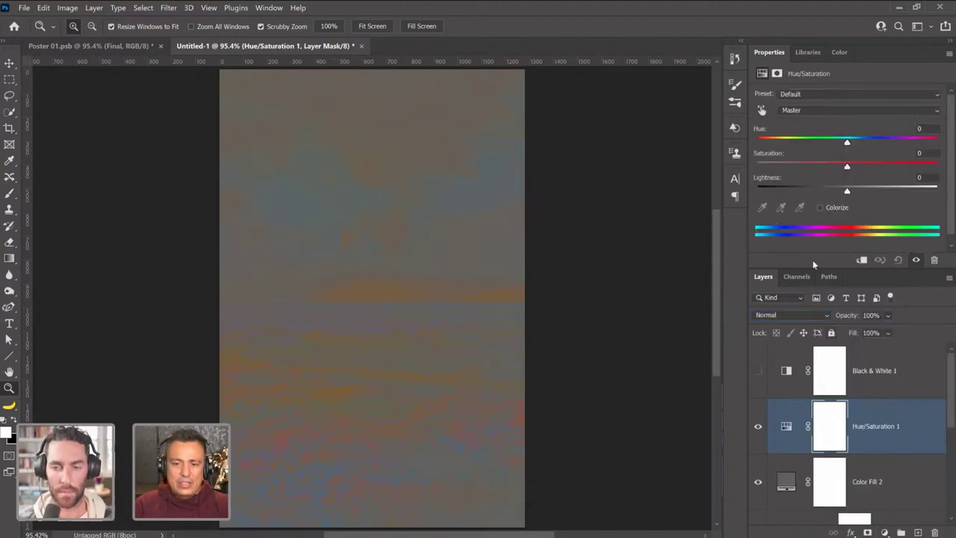
{"action": "left_click_drag", "start_coordinate": [847, 165], "coordinate": [938, 166]}
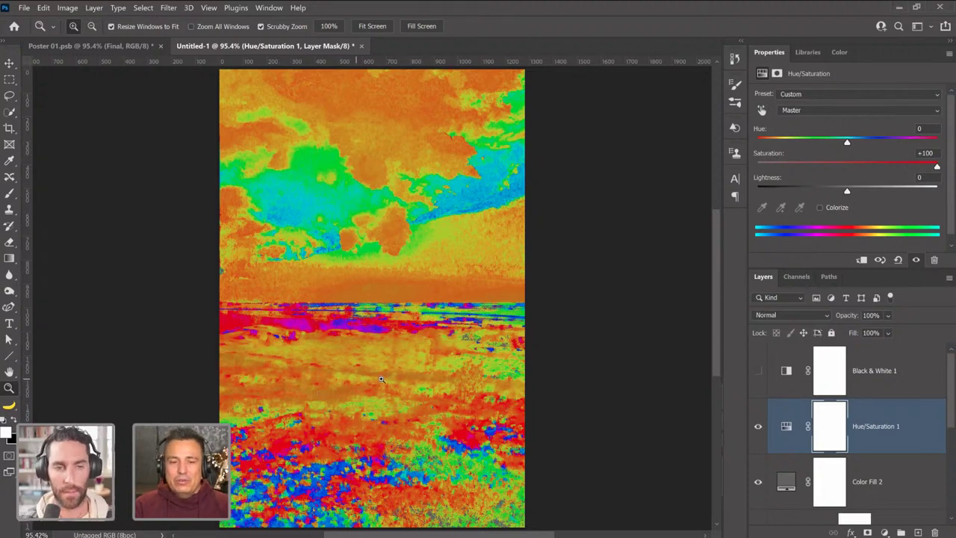
{"action": "scroll", "coordinate": [841, 419], "scroll_direction": "down", "scroll_amount": 3}
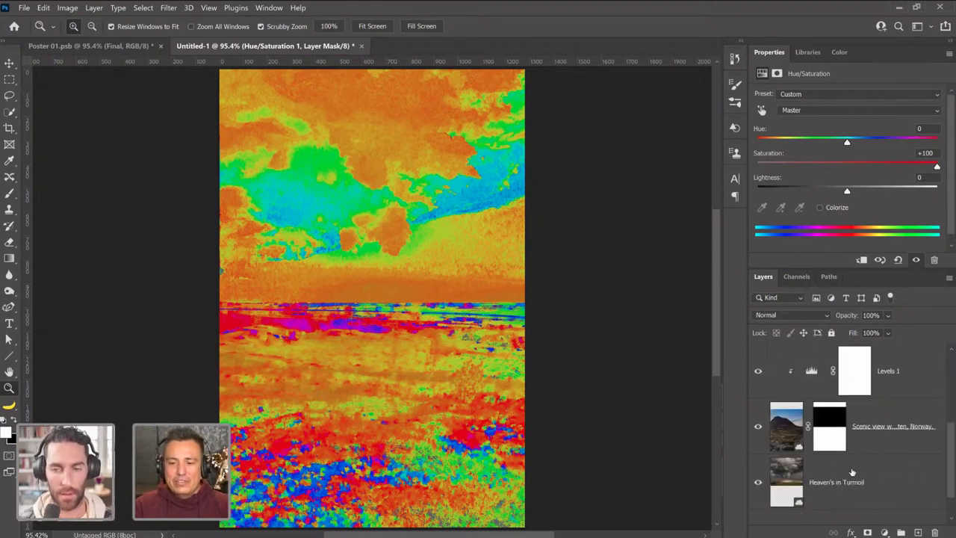
Try a Color Balance adjustment on Heaven's in Turmoil, reset it, then delete it.
{"action": "left_click", "coordinate": [866, 495]}
{"action": "left_click", "coordinate": [885, 532]}
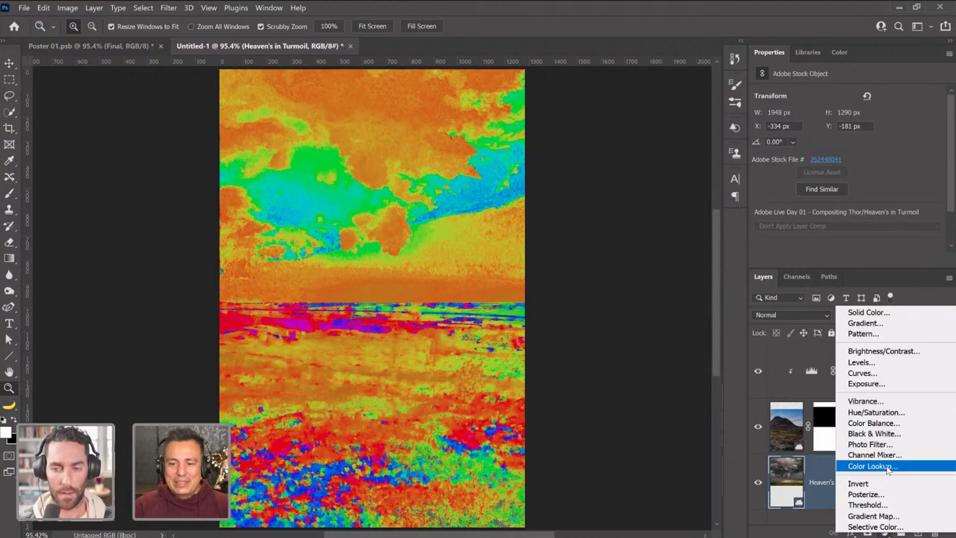
{"action": "left_click", "coordinate": [893, 424]}
{"action": "mouse_move", "coordinate": [832, 164]}
{"action": "left_mouse_down"}
{"action": "mouse_move", "coordinate": [865, 174]}
{"action": "mouse_move", "coordinate": [842, 173]}
{"action": "left_mouse_up"}
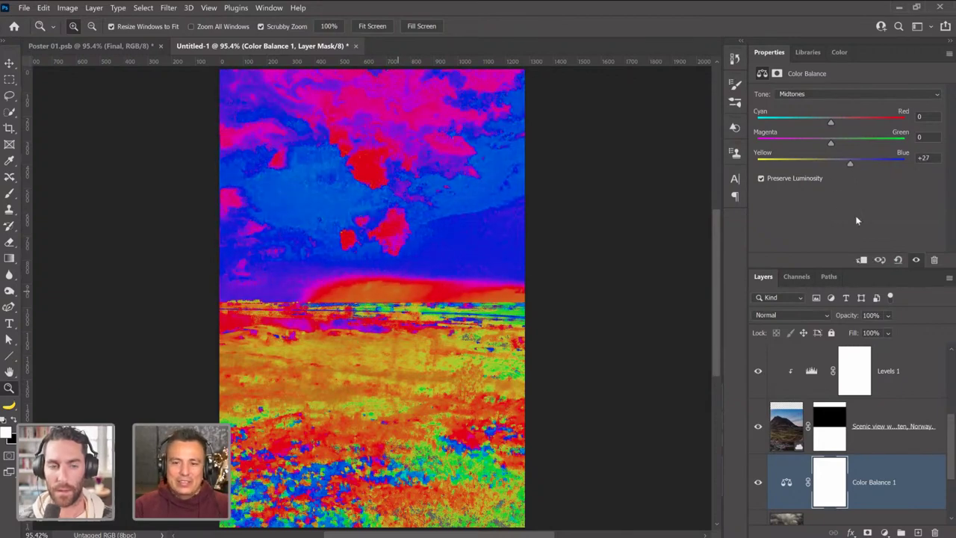
{"action": "left_click", "coordinate": [902, 259]}
{"action": "left_click_drag", "start_coordinate": [792, 490], "coordinate": [937, 532]}
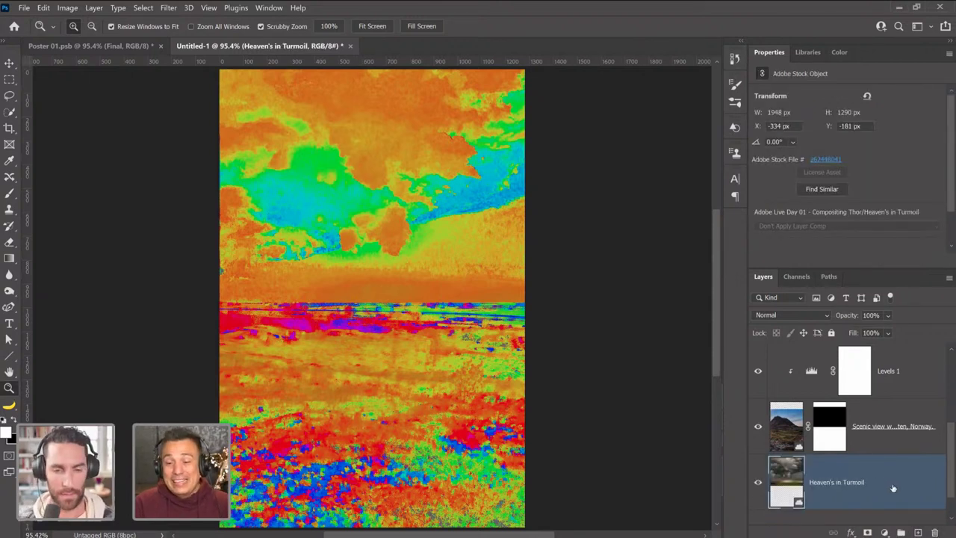
{"action": "scroll", "coordinate": [888, 484], "scroll_direction": "up", "scroll_amount": 2}
{"action": "scroll", "coordinate": [888, 484], "scroll_direction": "up", "scroll_amount": 1}
{"action": "scroll", "coordinate": [890, 482], "scroll_direction": "down", "scroll_amount": 1}
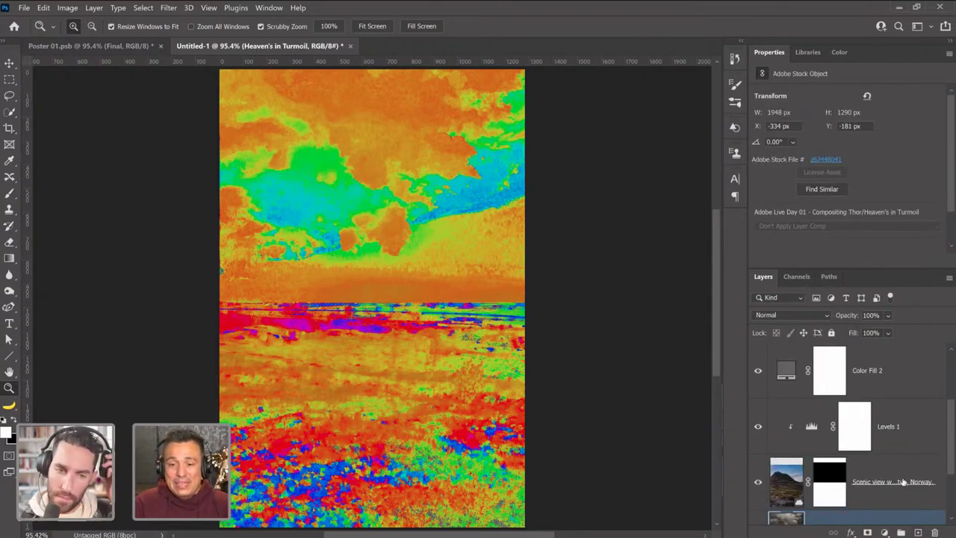
Rename the Scenic view landscape layer to Ground.
{"action": "left_click", "coordinate": [894, 475]}
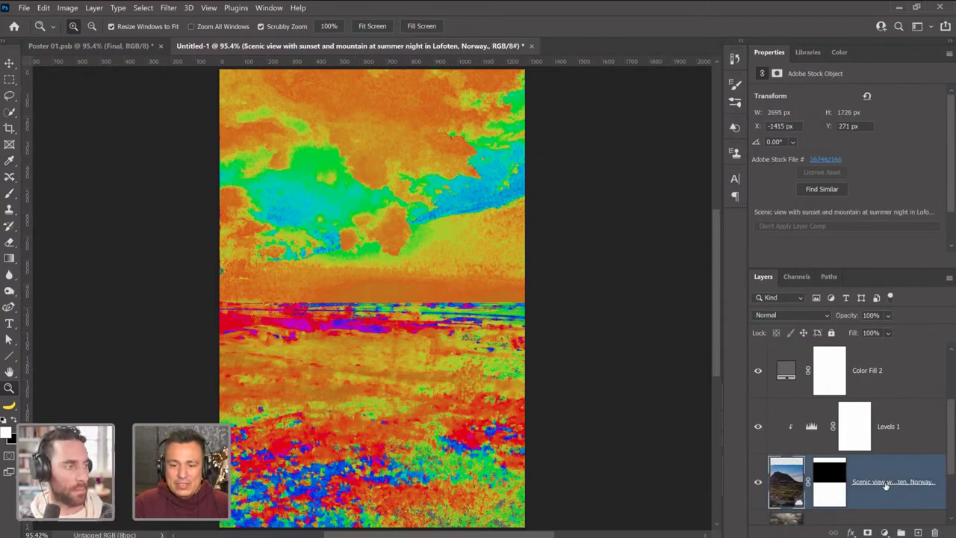
{"action": "double_click", "coordinate": [886, 484]}
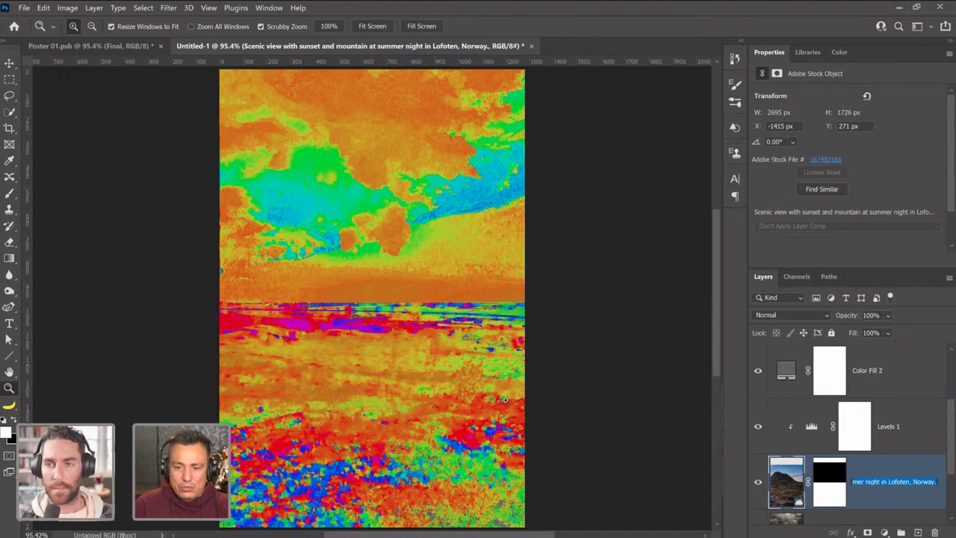
{"action": "type", "text": "B"}
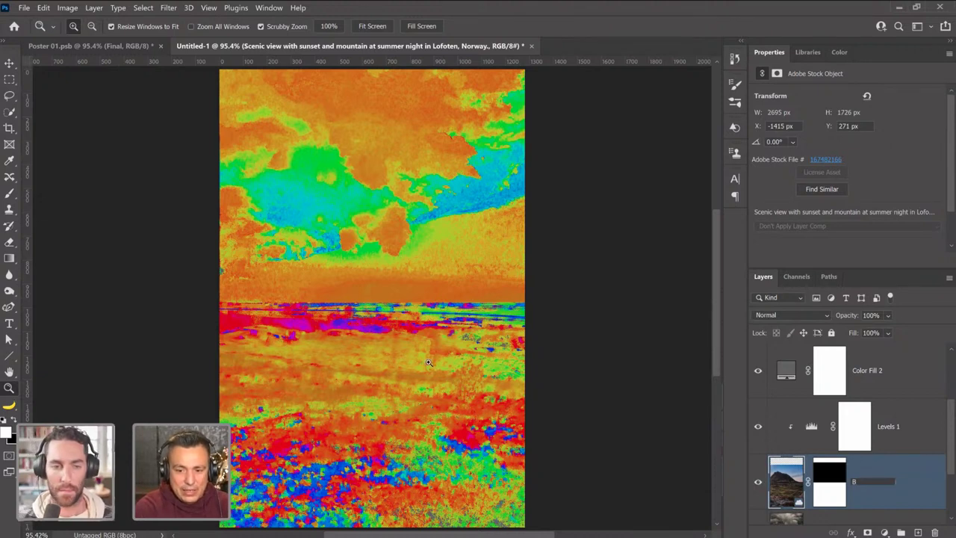
{"action": "type", "text": "ackgrpo"}
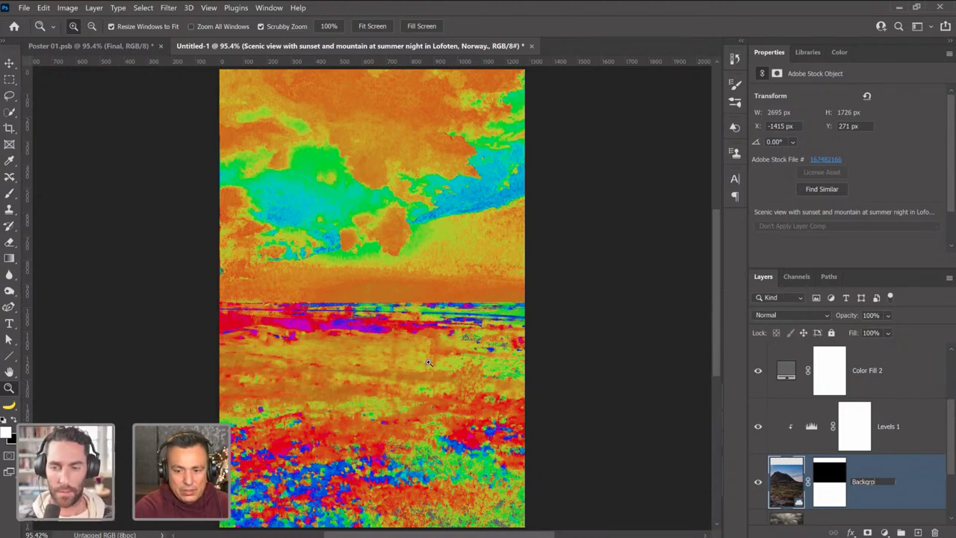
{"action": "key", "text": "BackSpace"}
{"action": "key", "text": "BackSpace"}
{"action": "key", "text": "BackSpace"}
{"action": "key", "text": "BackSpace"}
{"action": "key", "text": "BackSpace"}
{"action": "key", "text": "BackSpace"}
{"action": "type", "text": "Ground"}
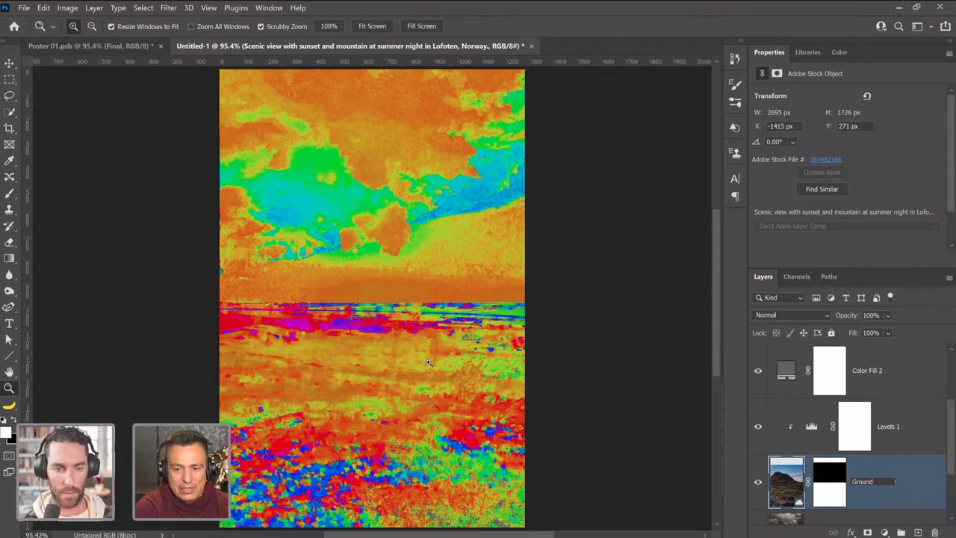
{"action": "key", "text": "Return"}
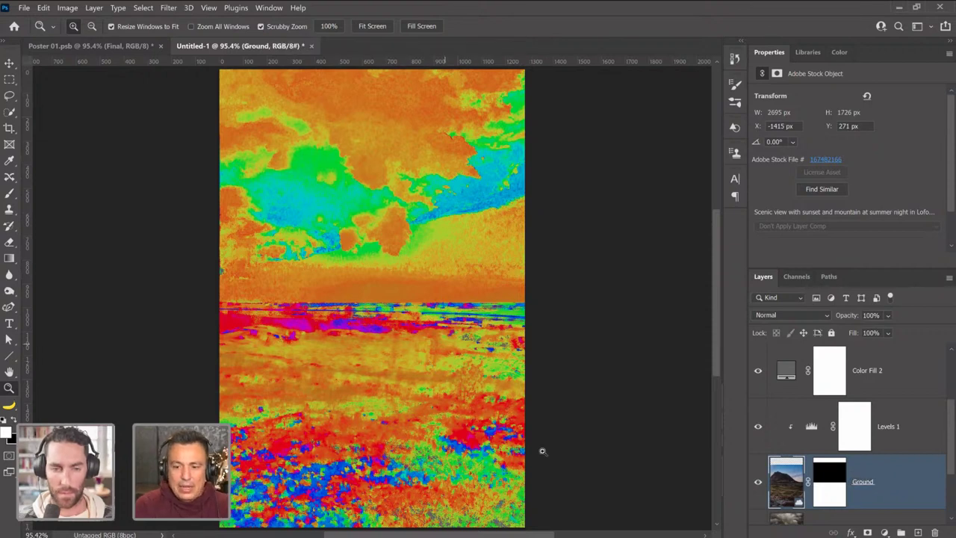
Rename Heaven's in Turmoil to Cloud and Color Fill 1 to Background.
{"action": "scroll", "coordinate": [891, 435], "scroll_direction": "down", "scroll_amount": 2}
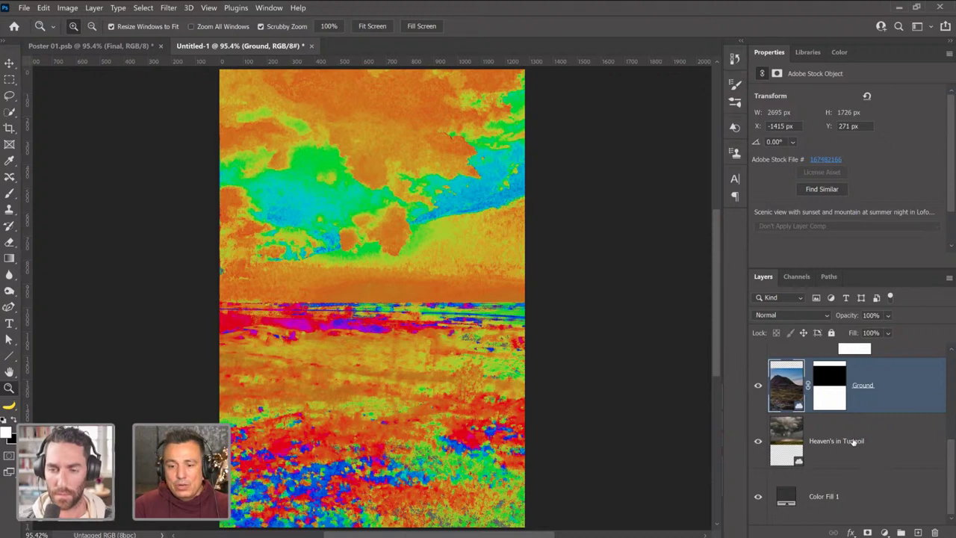
{"action": "double_click", "coordinate": [844, 441]}
{"action": "type", "text": "Cloud"}
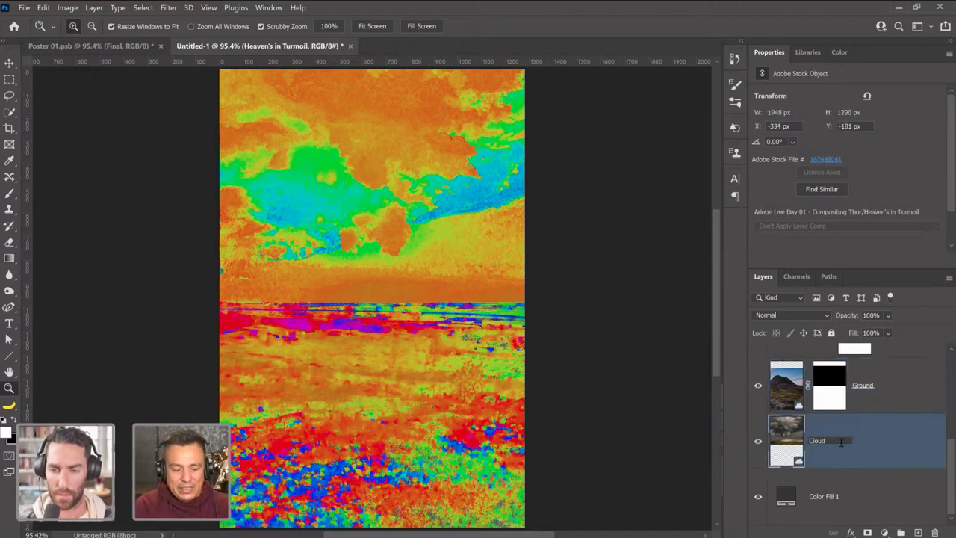
{"action": "key", "text": "Tab"}
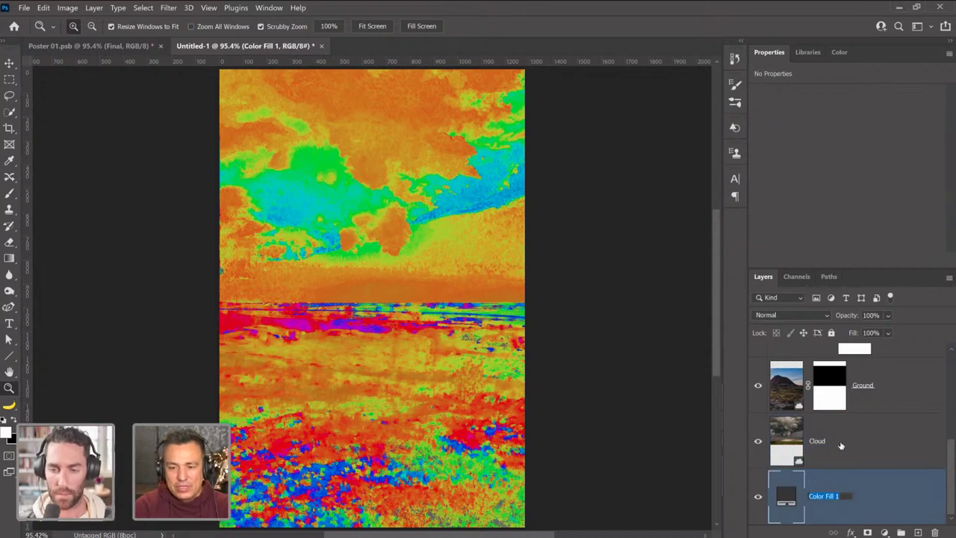
{"action": "type", "text": "Background"}
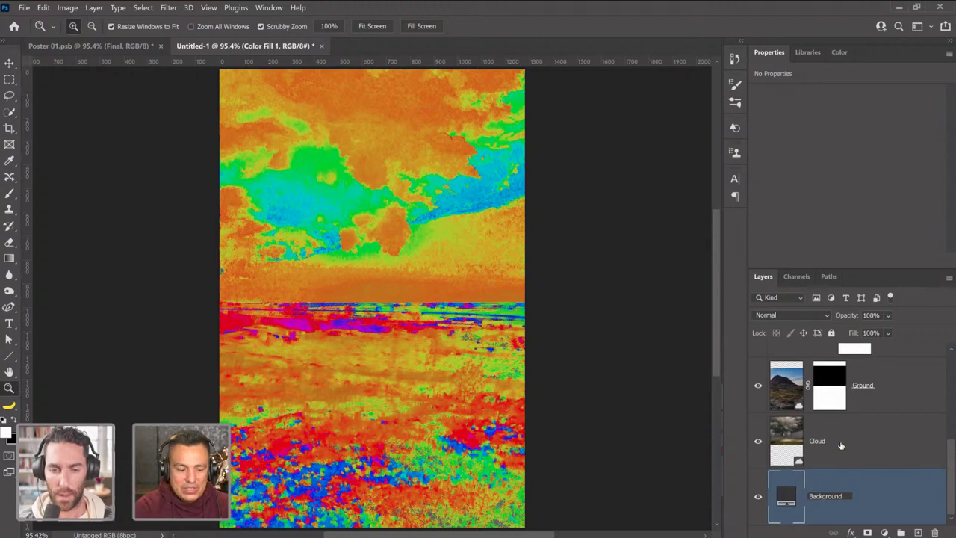
{"action": "key", "text": "Tab"}
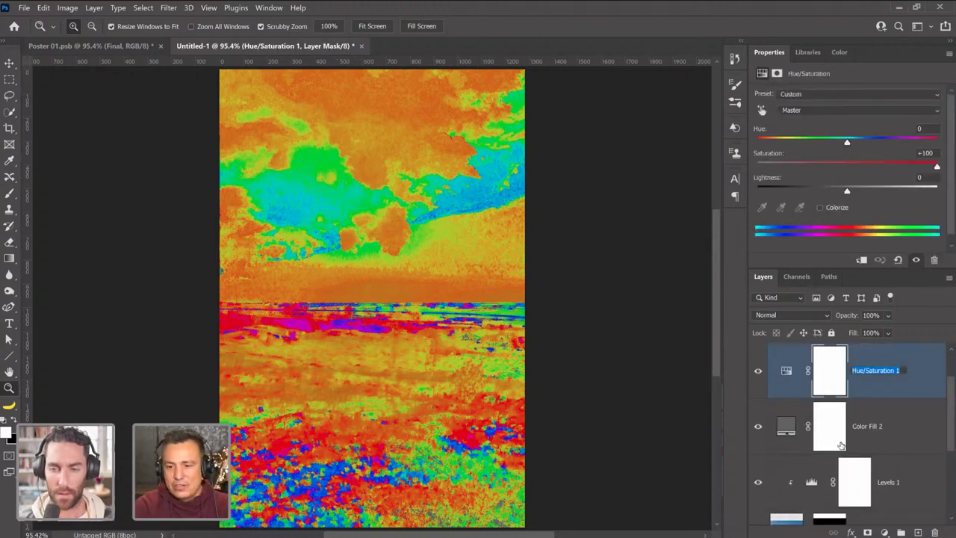
{"action": "key", "text": "Tab"}
{"action": "key", "text": "Tab"}
{"action": "key", "text": "Tab"}
{"action": "key", "text": "Tab"}
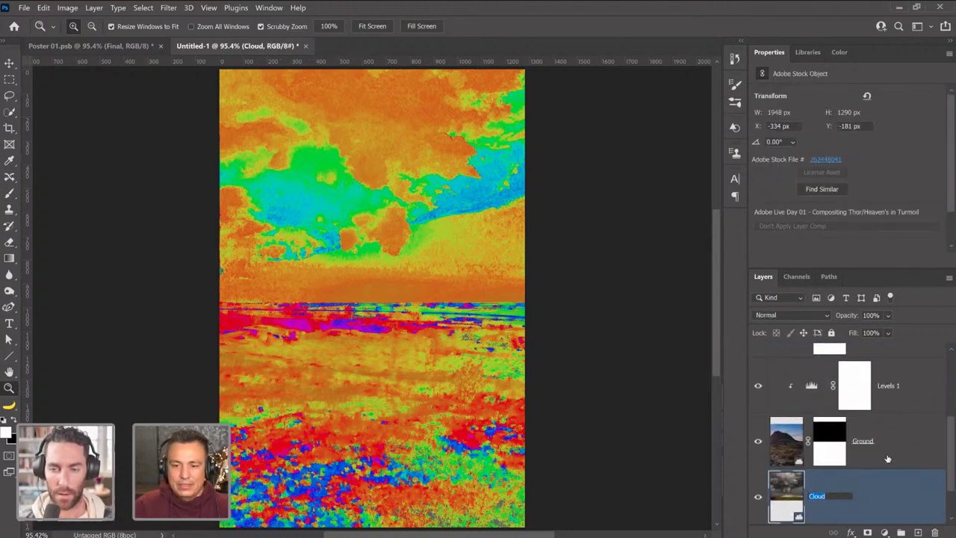
{"action": "left_click", "coordinate": [888, 459]}
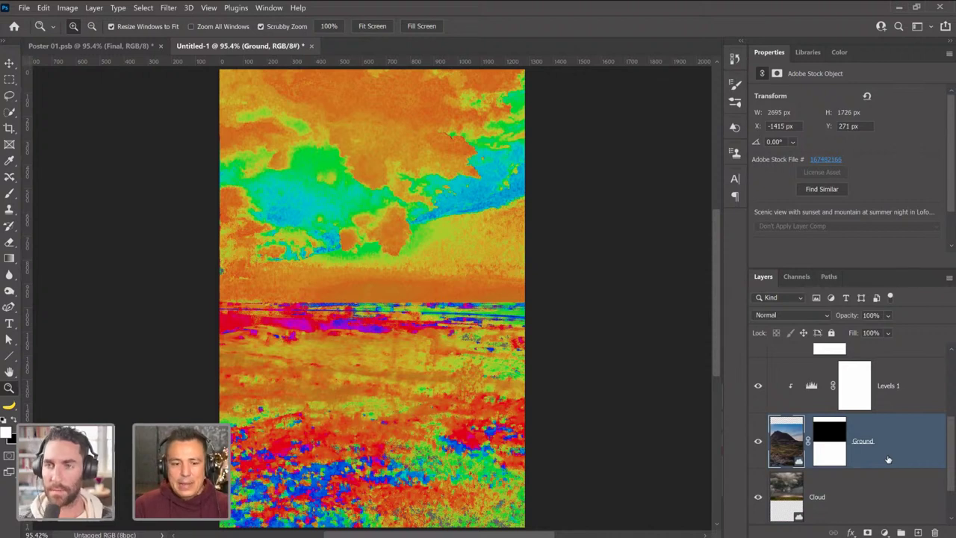
{"action": "scroll", "coordinate": [888, 435], "scroll_direction": "up", "scroll_amount": 1}
Add a Selective Color adjustment layer and choose its Neutrals colour range.
{"action": "scroll", "coordinate": [890, 441], "scroll_direction": "down", "scroll_amount": 1}
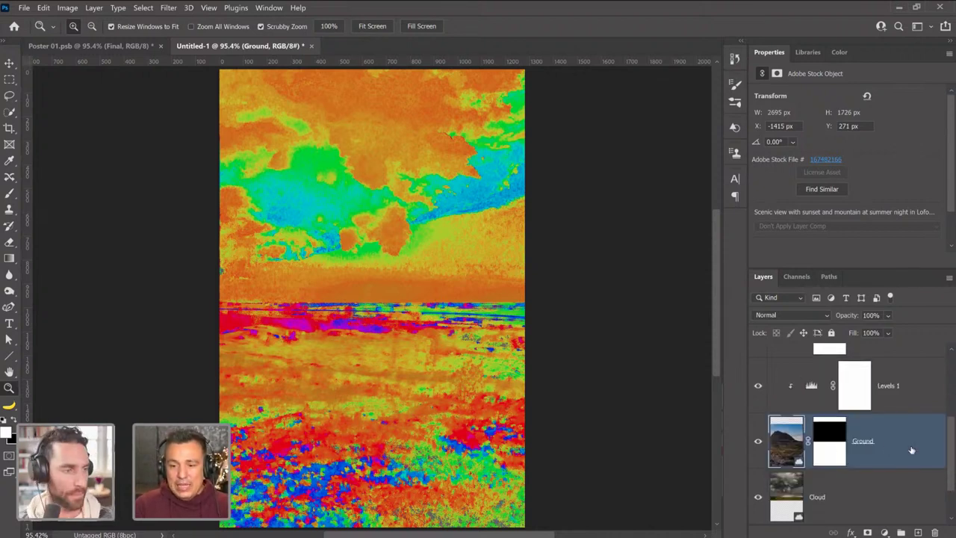
{"action": "left_click", "coordinate": [885, 533]}
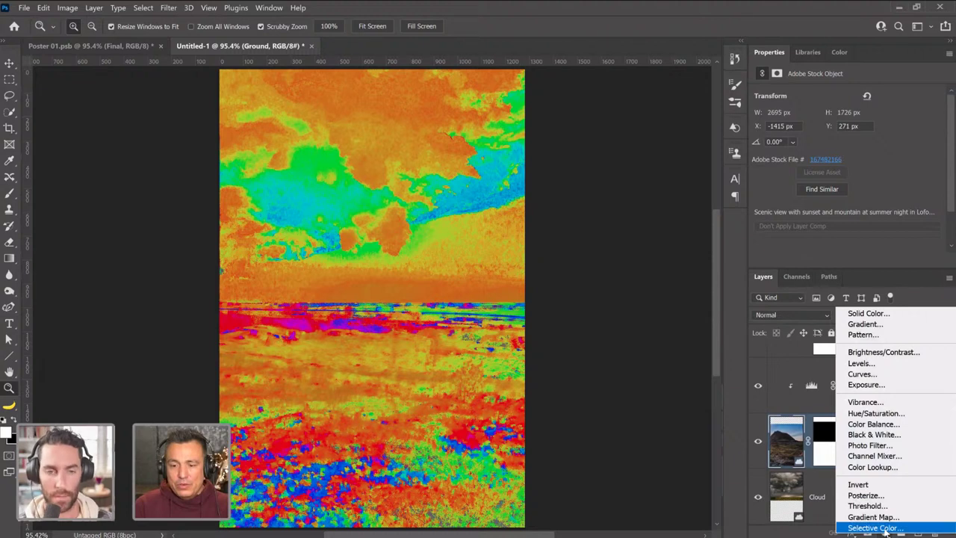
{"action": "left_click", "coordinate": [876, 528]}
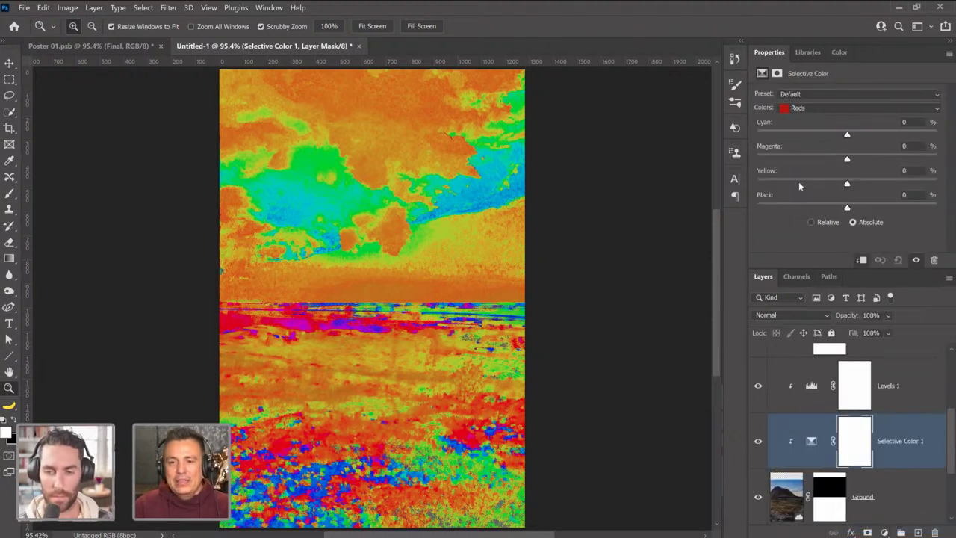
{"action": "left_click", "coordinate": [816, 108]}
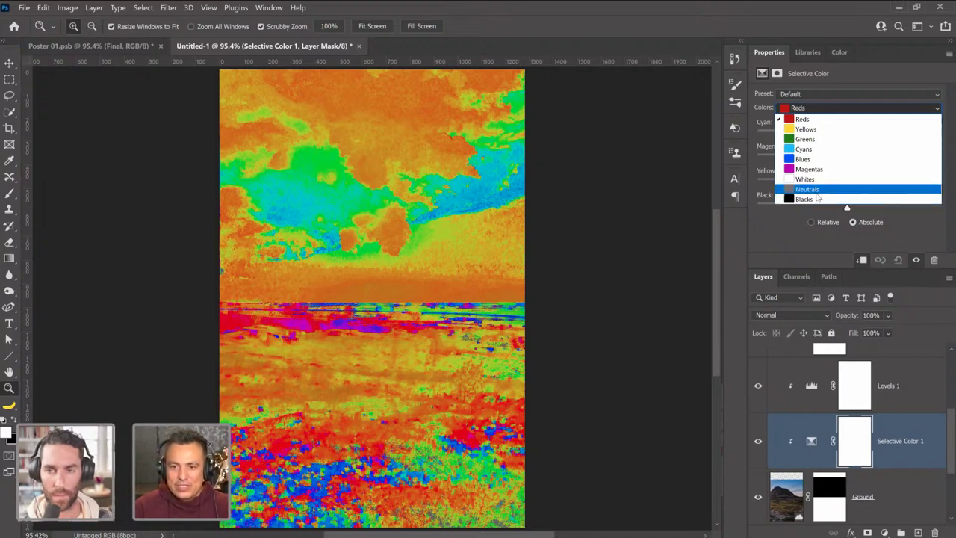
{"action": "left_click", "coordinate": [814, 190]}
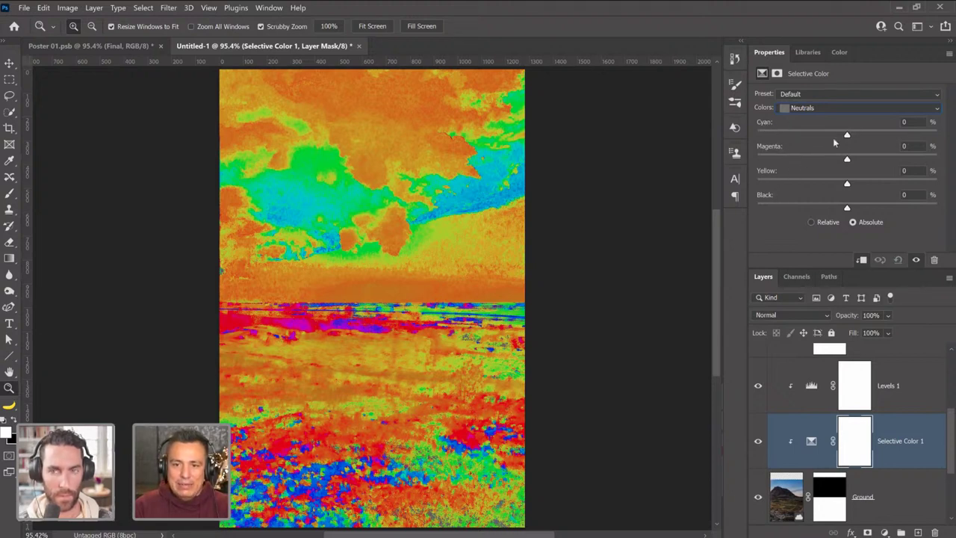
{"action": "mouse_move", "coordinate": [848, 135]}
{"action": "left_mouse_down"}
{"action": "mouse_move", "coordinate": [886, 137]}
{"action": "mouse_move", "coordinate": [848, 137]}
{"action": "left_mouse_up"}
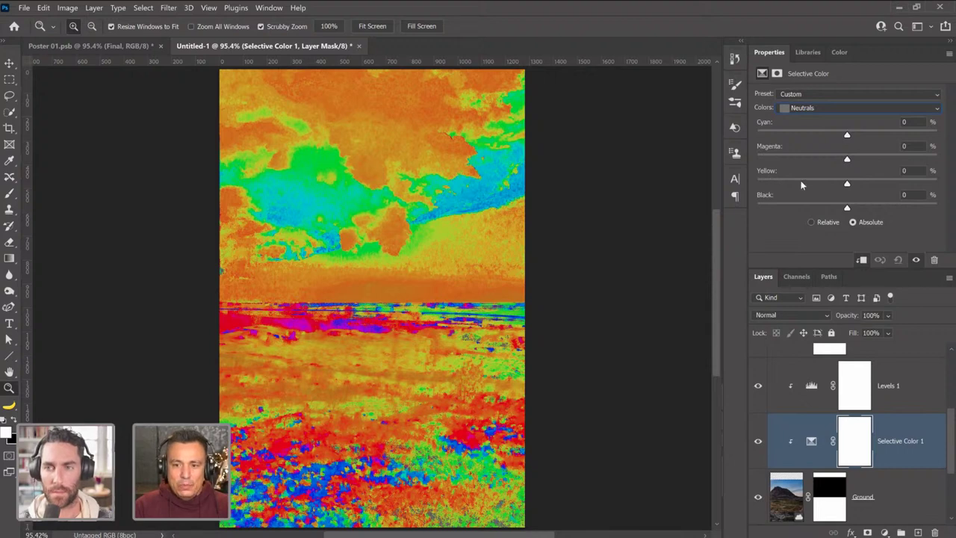
Add a Color Balance adjustment layer and drag it to the trash.
{"action": "left_click", "coordinate": [884, 532]}
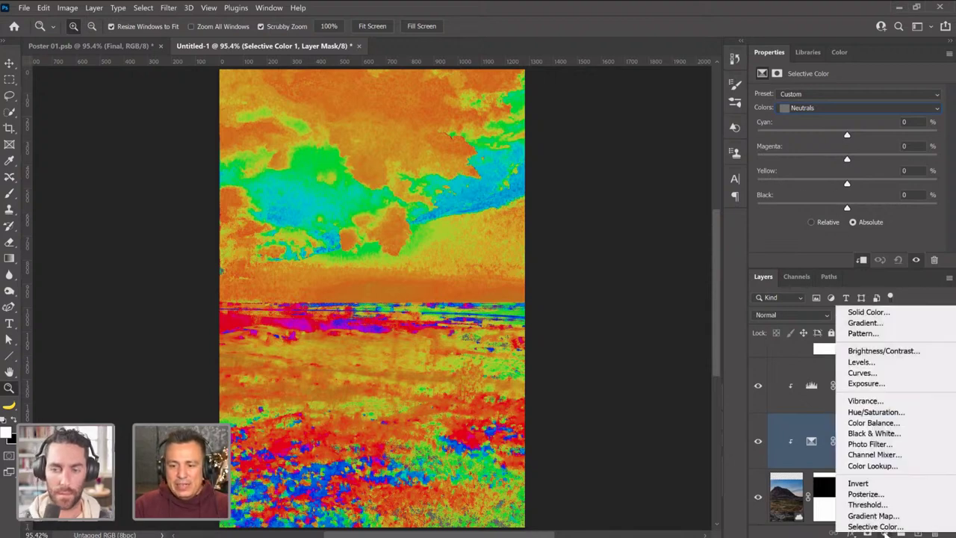
{"action": "left_click", "coordinate": [876, 422]}
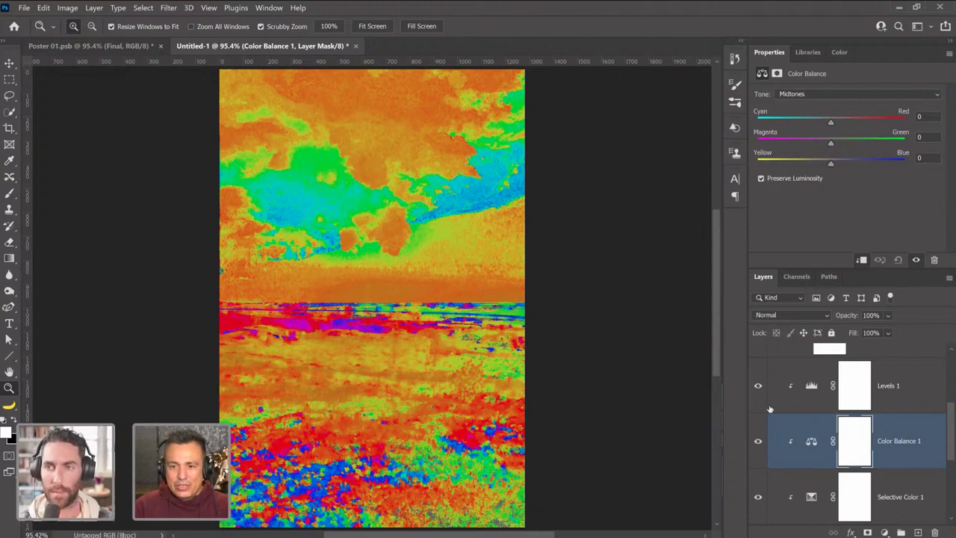
{"action": "left_click_drag", "start_coordinate": [806, 448], "coordinate": [936, 532]}
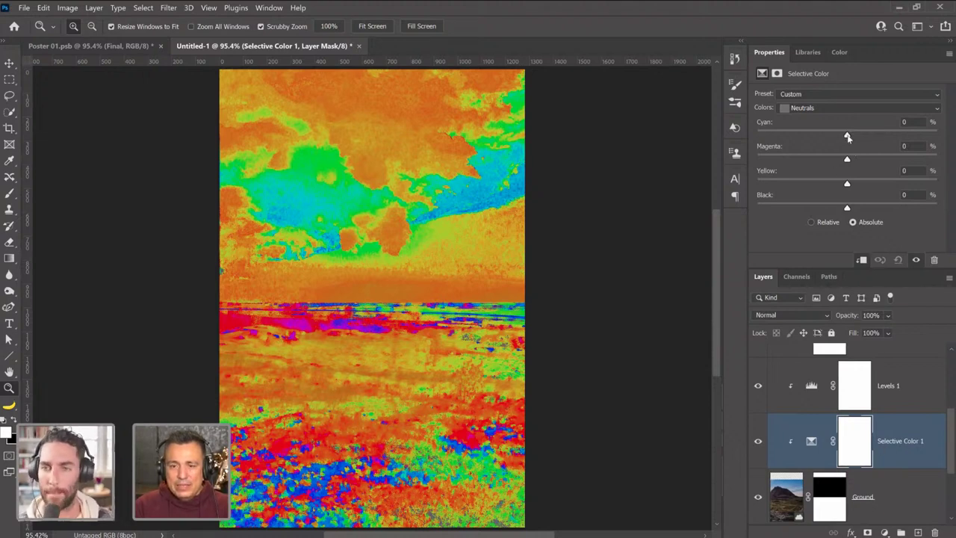
Set the Selective Color neutrals to Cyan -3% and Yellow +13%.
{"action": "left_click_drag", "start_coordinate": [847, 139], "coordinate": [847, 142]}
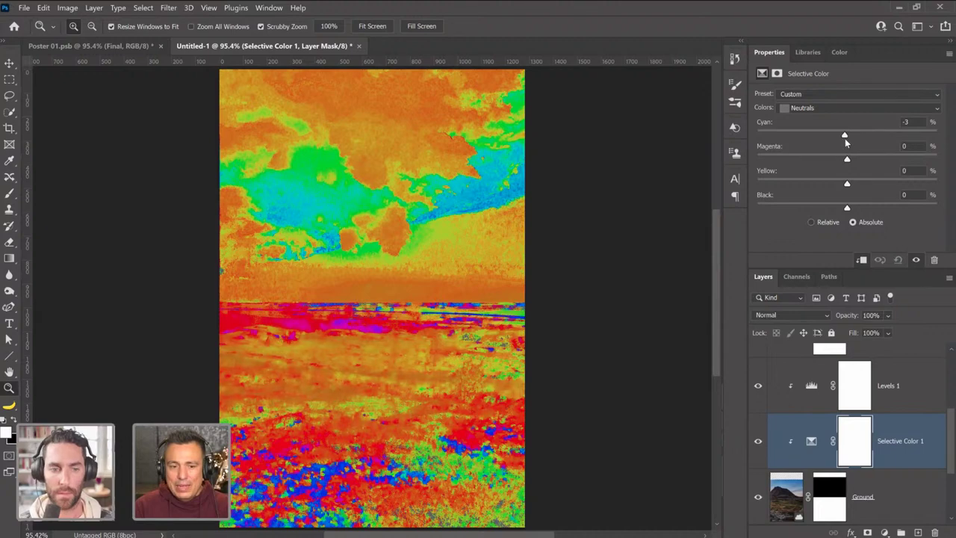
{"action": "left_click_drag", "start_coordinate": [848, 185], "coordinate": [860, 190]}
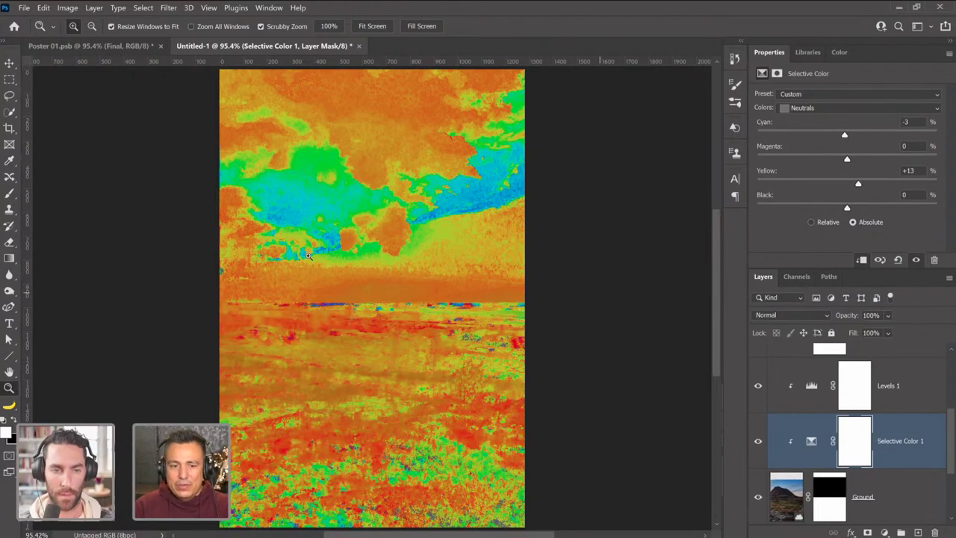
{"action": "scroll", "coordinate": [805, 457], "scroll_direction": "up", "scroll_amount": 1}
{"action": "scroll", "coordinate": [805, 457], "scroll_direction": "up", "scroll_amount": 1}
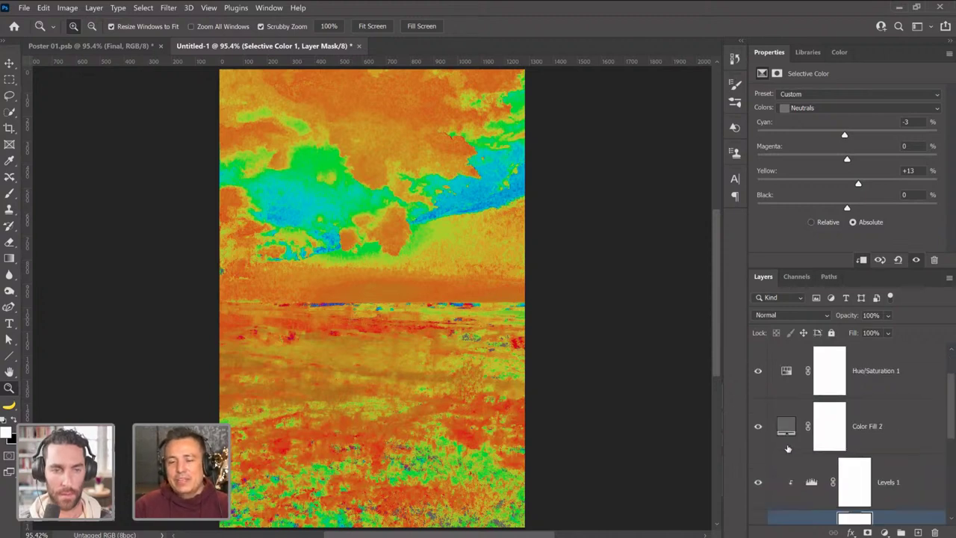
{"action": "scroll", "coordinate": [822, 433], "scroll_direction": "down", "scroll_amount": 1}
{"action": "key", "text": "shift+alt+y"}
Group the false-colour check layers into a group named Checks and hide it.
{"action": "left_click", "coordinate": [889, 388]}
{"action": "scroll", "coordinate": [889, 388], "scroll_direction": "up", "scroll_amount": 2}
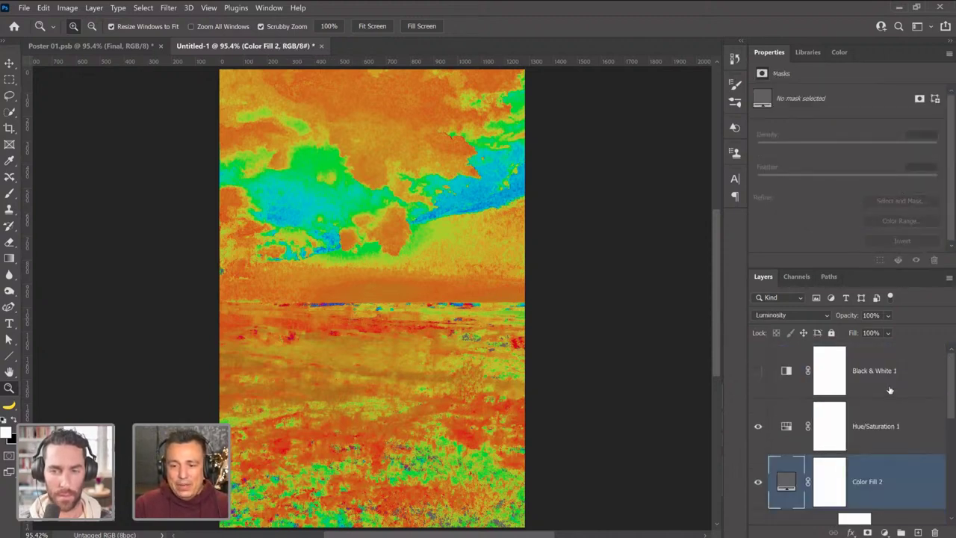
{"action": "key", "text": "ctrl+g"}
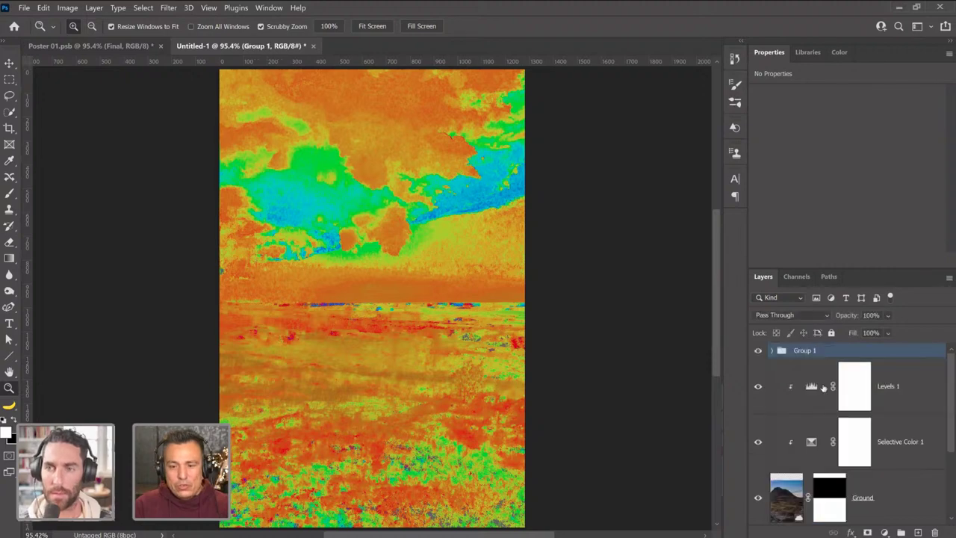
{"action": "left_click", "coordinate": [759, 350]}
{"action": "left_click", "coordinate": [758, 350]}
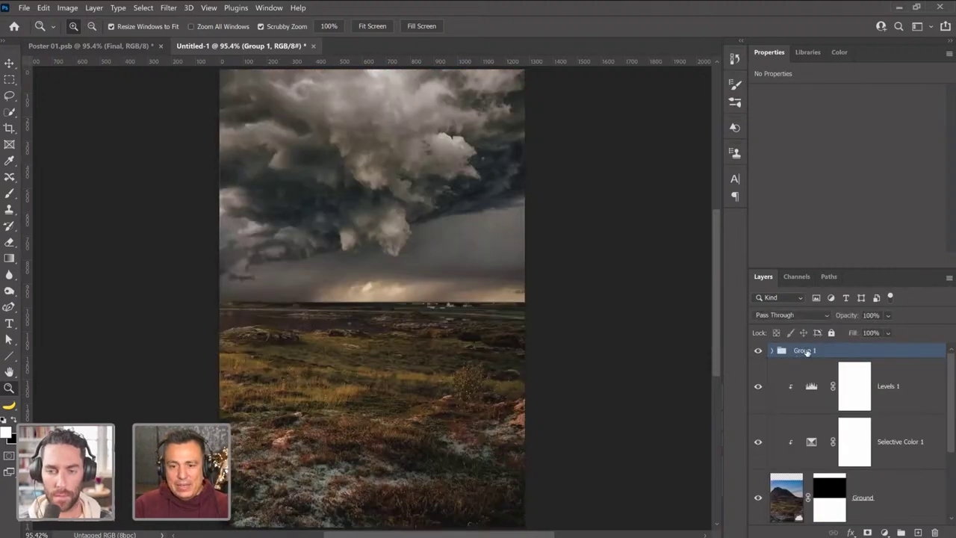
{"action": "double_click", "coordinate": [804, 350]}
{"action": "type", "text": "Che"}
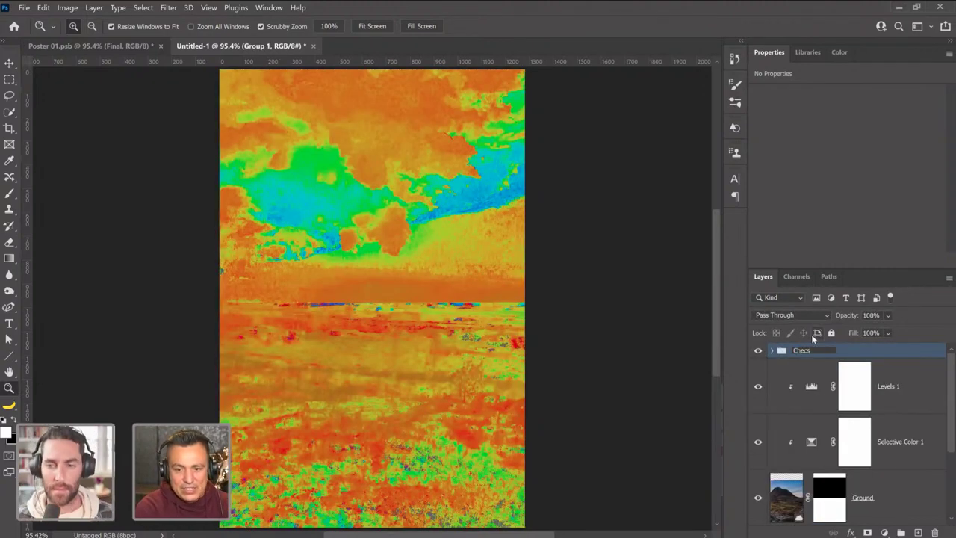
{"action": "type", "text": "cks"}
{"action": "key", "text": "Return"}
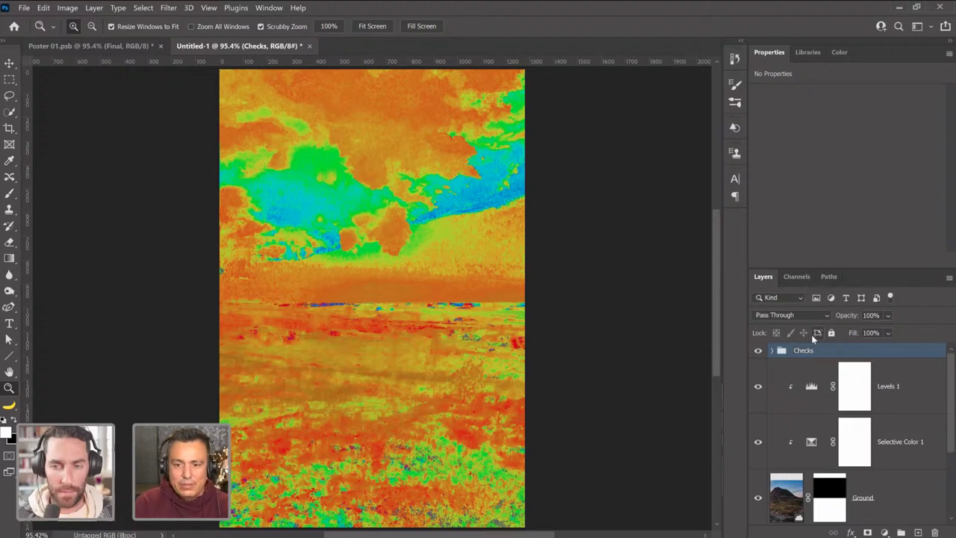
{"action": "left_click", "coordinate": [759, 351]}
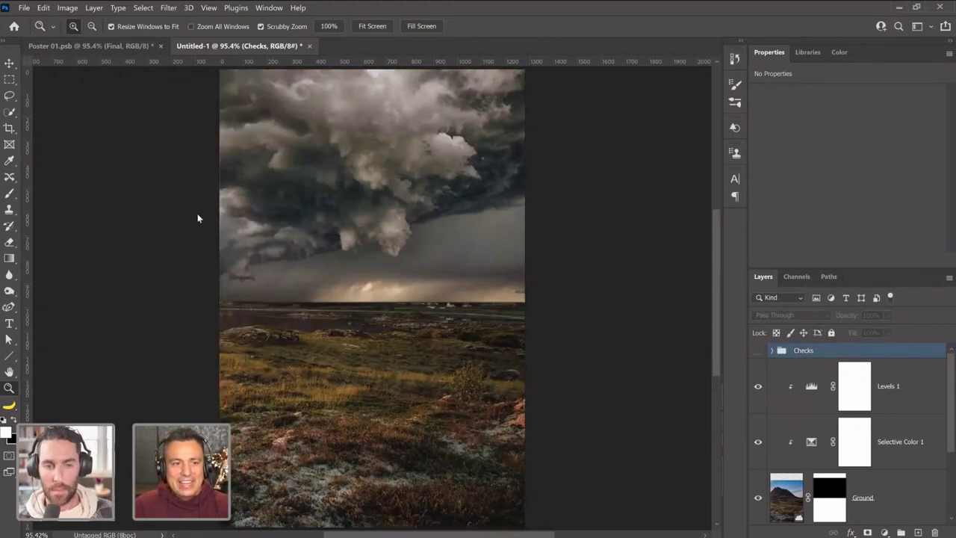
Save the document as Adobe-Live-001.psd, accepting the format options.
{"action": "key", "text": "ctrl+s"}
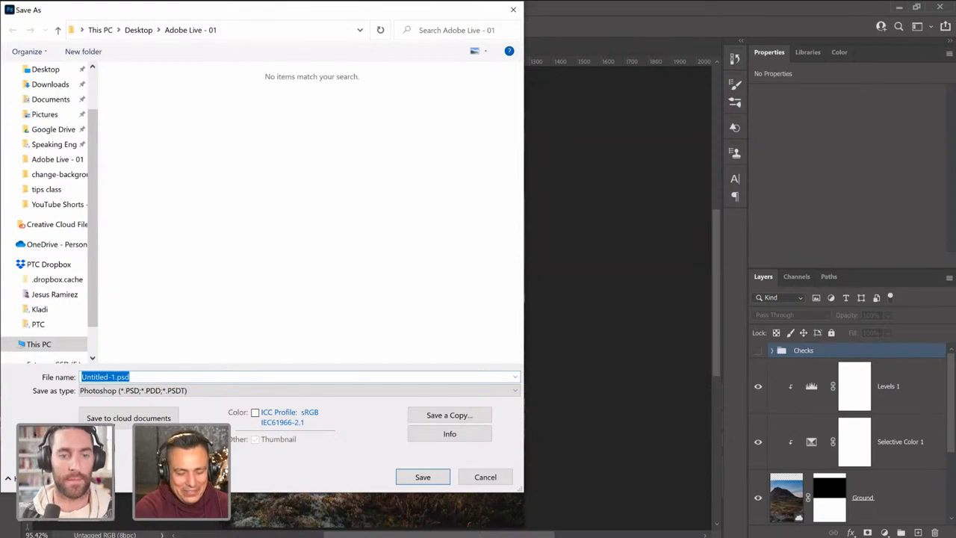
{"action": "type", "text": "AD"}
{"action": "type", "text": "dobe-Live-001"}
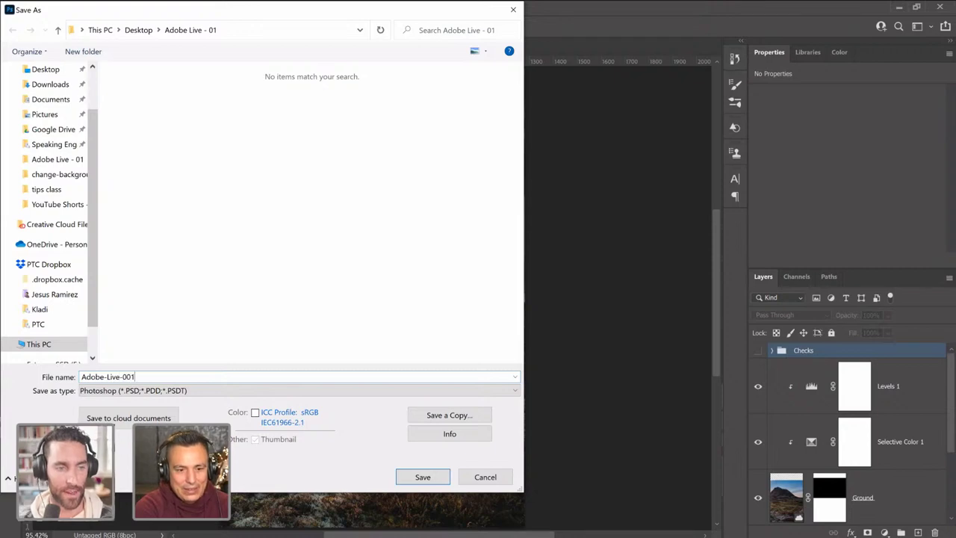
{"action": "key", "text": "Return"}
{"action": "left_click", "coordinate": [314, 170]}
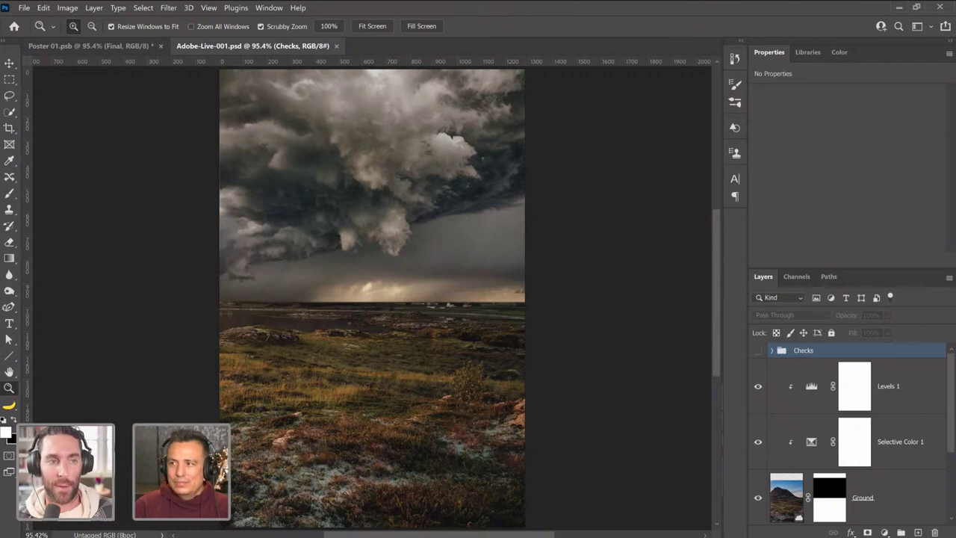
Toggle Levels 1 and Selective Color 1 off and on to compare the landscape.
{"action": "left_click", "coordinate": [758, 387]}
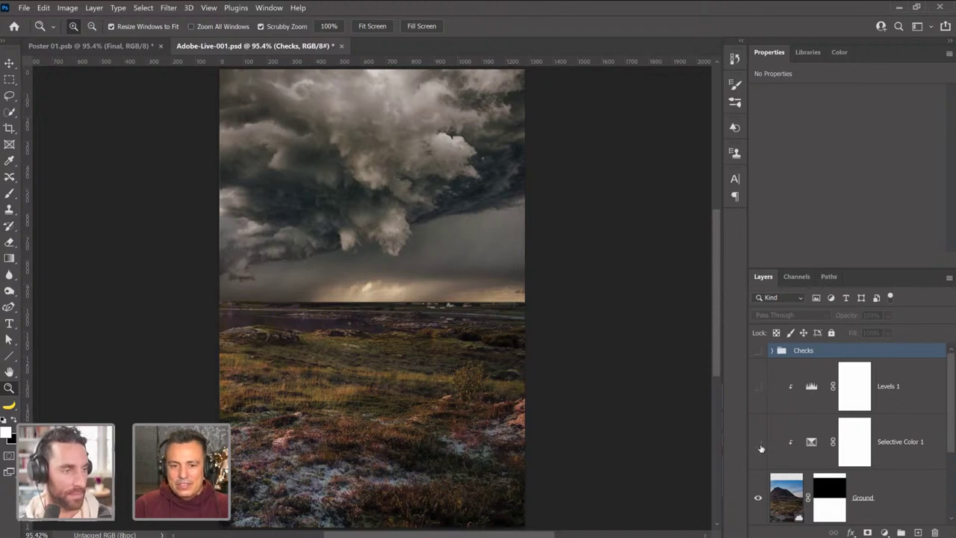
{"action": "left_click", "coordinate": [758, 442]}
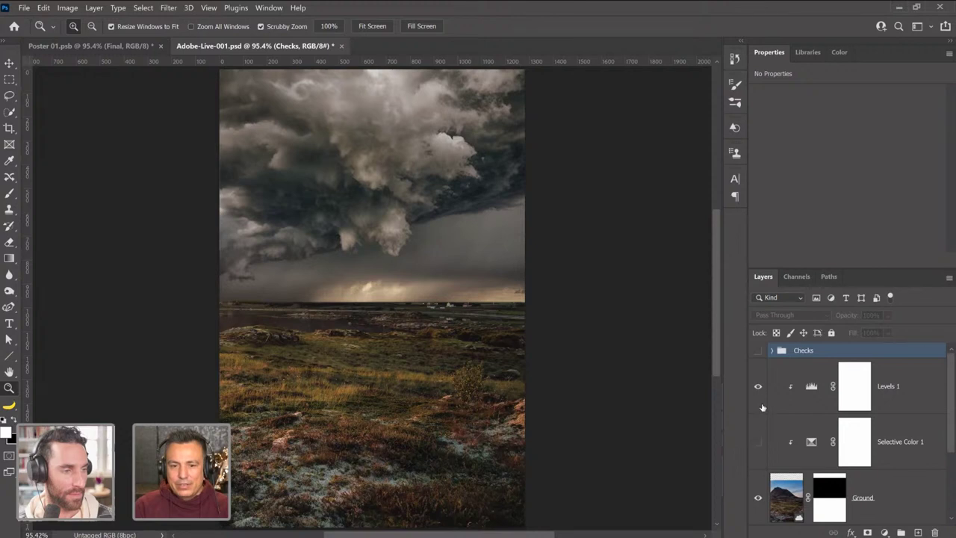
{"action": "left_click", "coordinate": [759, 442]}
{"action": "left_click", "coordinate": [758, 387]}
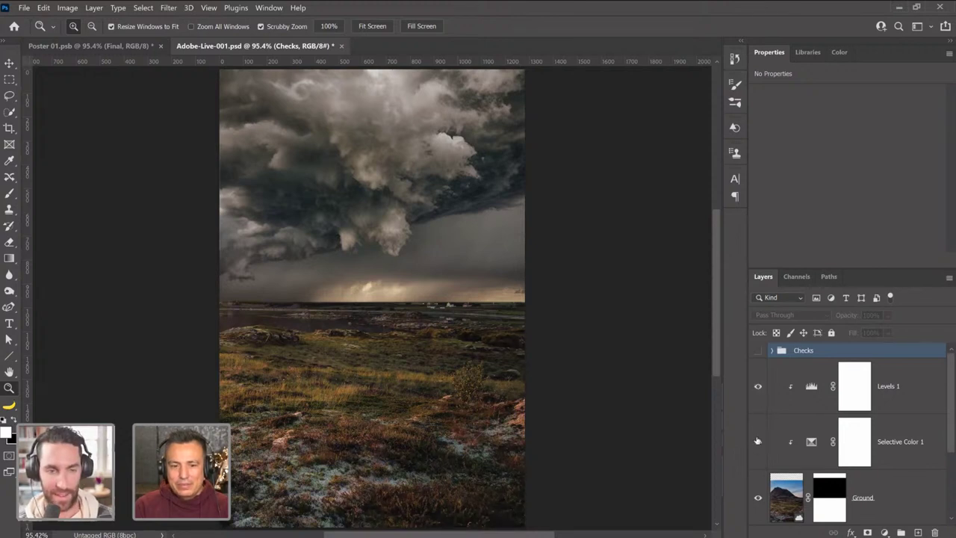
{"action": "left_click", "coordinate": [758, 386]}
{"action": "left_click", "coordinate": [758, 386]}
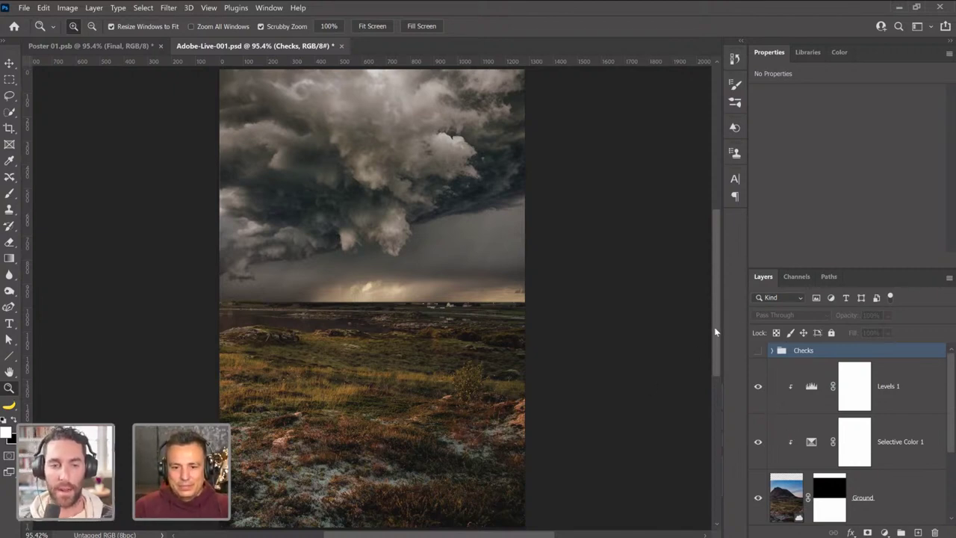
Switch to the Poster 01.psb document.
{"action": "scroll", "coordinate": [716, 331], "scroll_direction": "down", "scroll_amount": 1}
{"action": "scroll", "coordinate": [715, 337], "scroll_direction": "up", "scroll_amount": 2}
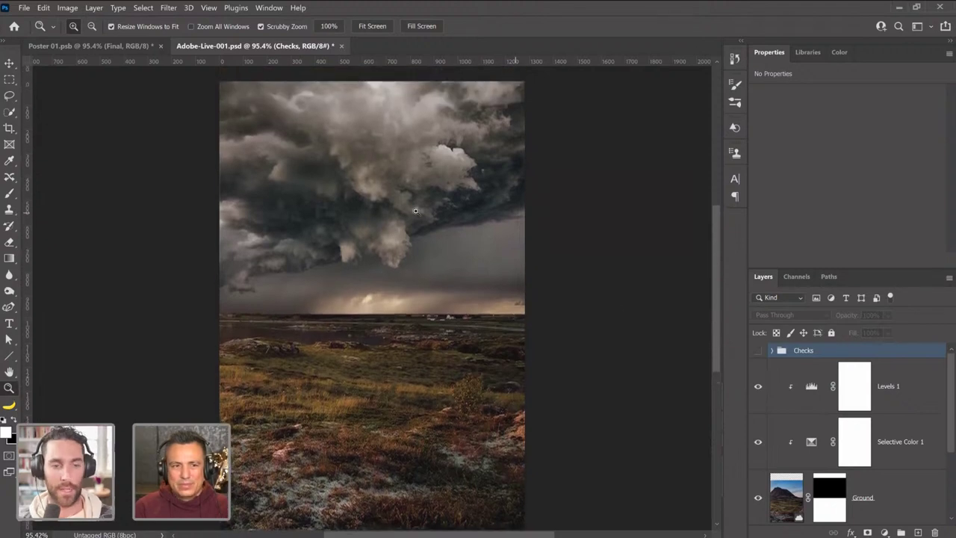
{"action": "left_click", "coordinate": [130, 46]}
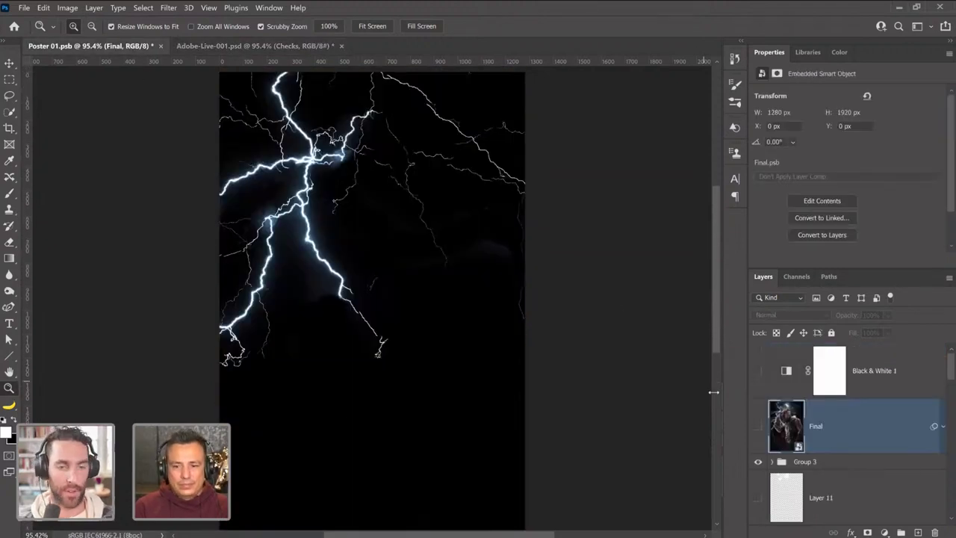
Show the Final layer in Poster 01.psb, then switch back to the Adobe-Live-001.psd landscape.
{"action": "left_click", "coordinate": [759, 426]}
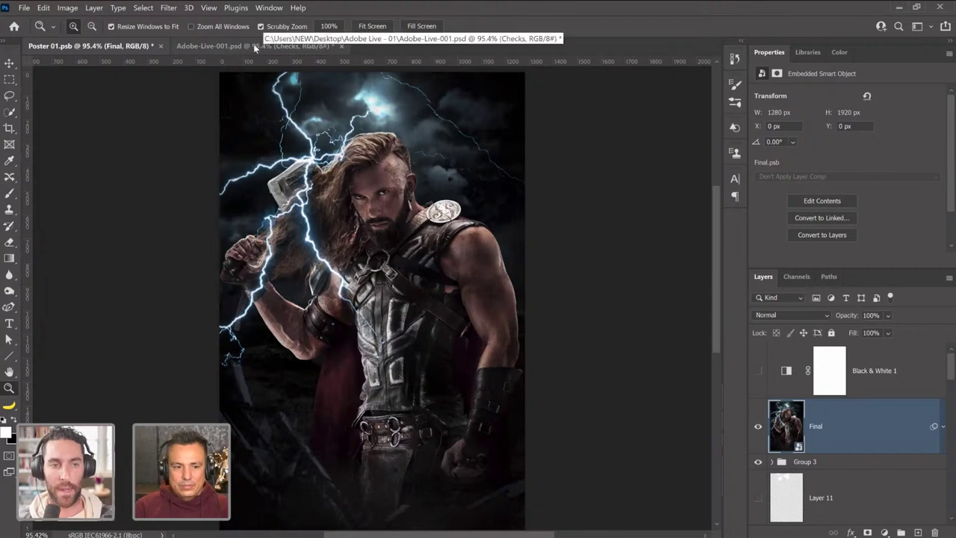
{"action": "left_click", "coordinate": [257, 45]}
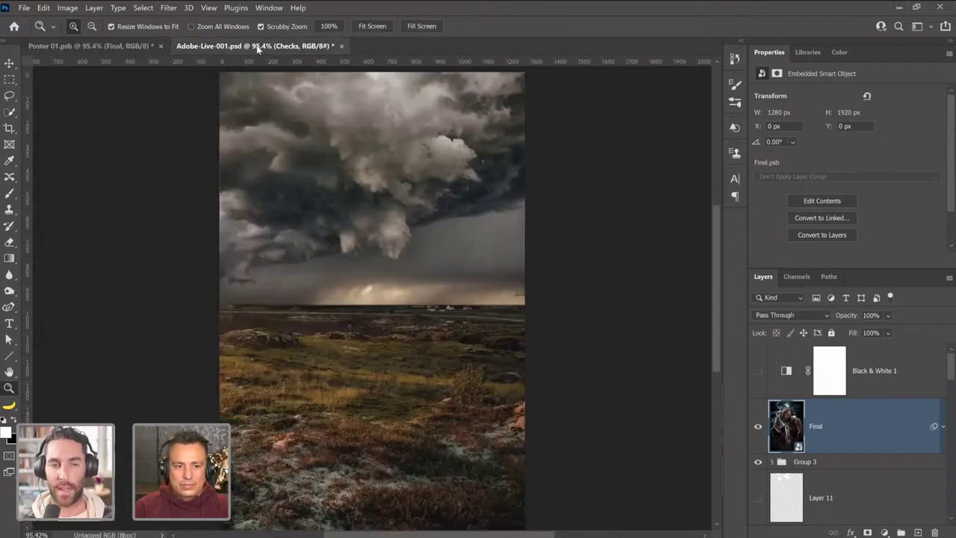
{"action": "scroll", "coordinate": [859, 467], "scroll_direction": "down", "scroll_amount": 2}
{"action": "scroll", "coordinate": [859, 467], "scroll_direction": "down", "scroll_amount": 1}
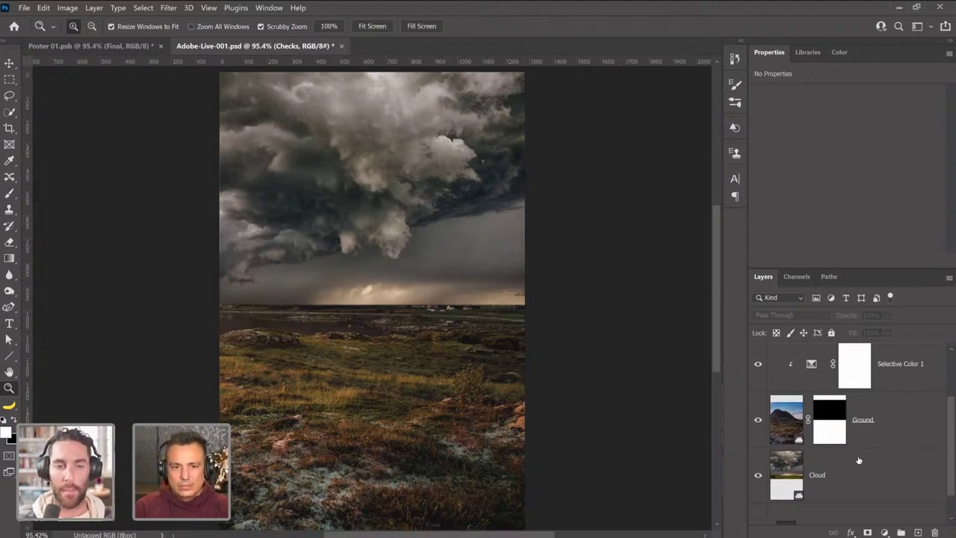
{"action": "scroll", "coordinate": [859, 461], "scroll_direction": "up", "scroll_amount": 1}
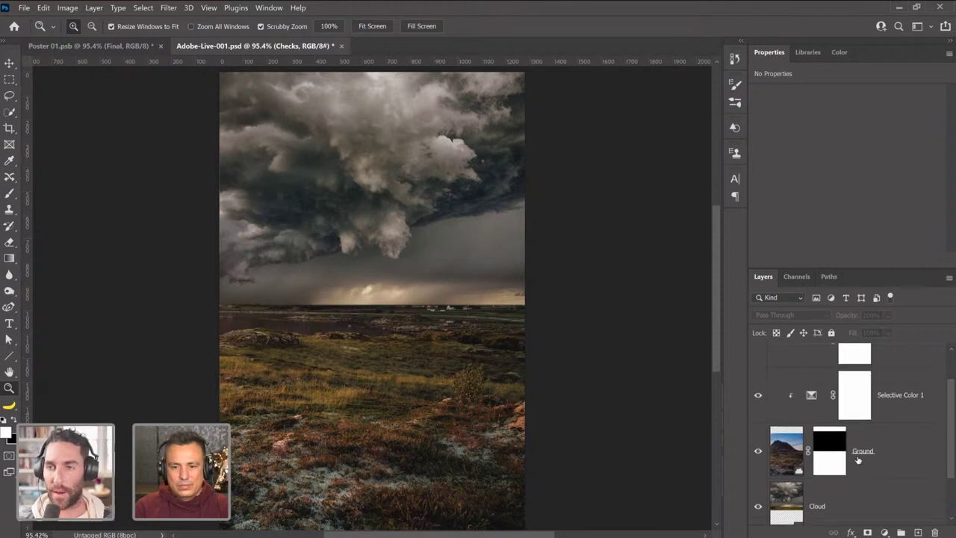
{"action": "scroll", "coordinate": [856, 462], "scroll_direction": "up", "scroll_amount": 1}
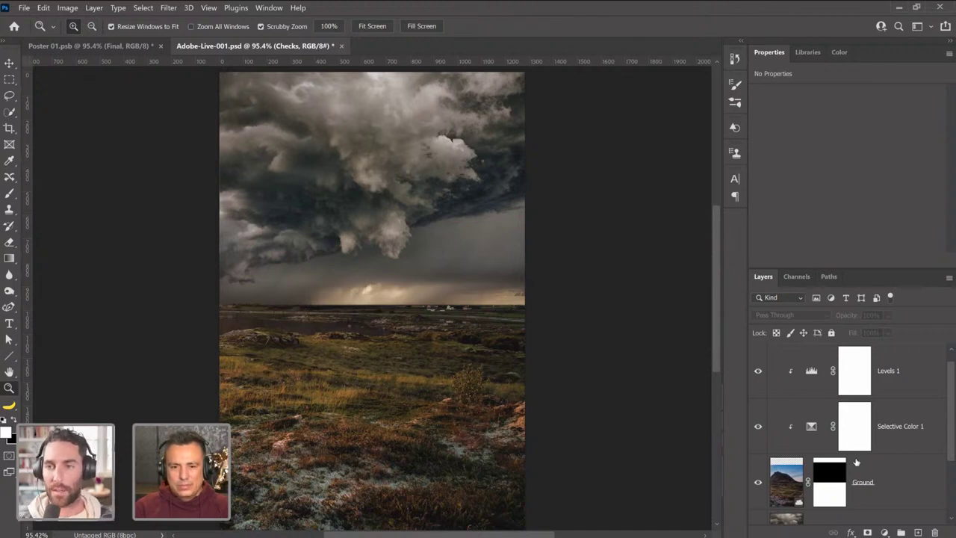
{"action": "scroll", "coordinate": [857, 463], "scroll_direction": "down", "scroll_amount": 2}
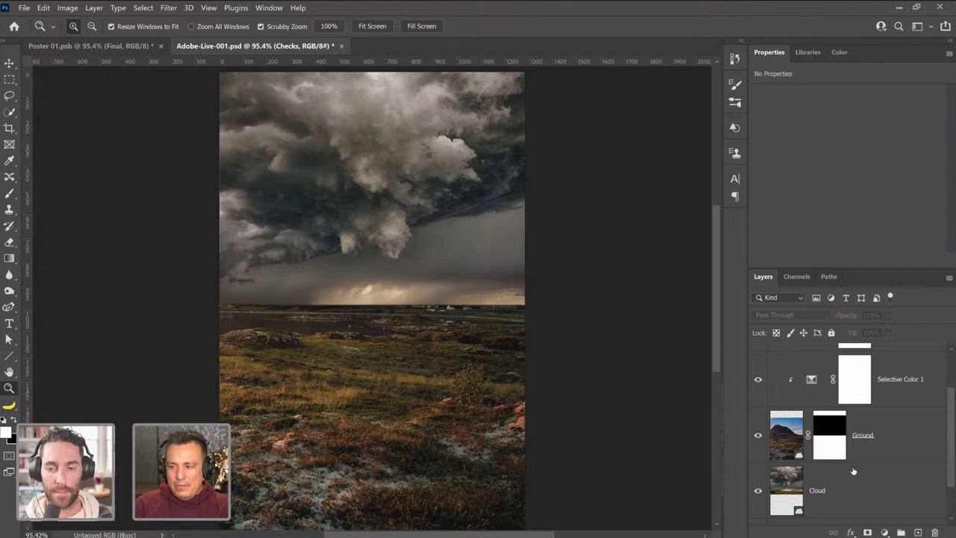
Convert the landscape layers from Levels 1 down to Ground into one smart object.
{"action": "left_click", "coordinate": [838, 484]}
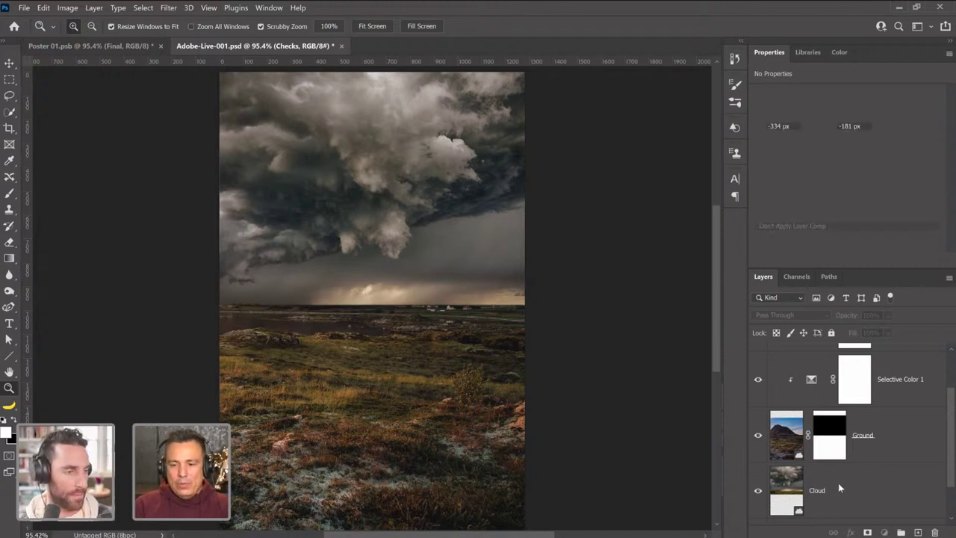
{"action": "scroll", "coordinate": [853, 493], "scroll_direction": "down", "scroll_amount": 1}
{"action": "scroll", "coordinate": [851, 484], "scroll_direction": "down", "scroll_amount": 2}
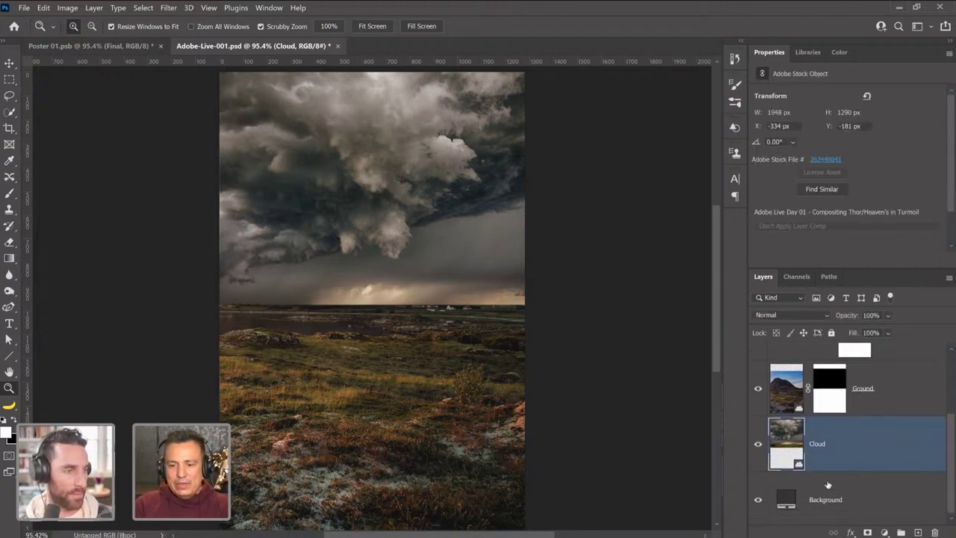
{"action": "scroll", "coordinate": [864, 457], "scroll_direction": "up", "scroll_amount": 5}
{"action": "scroll", "coordinate": [865, 456], "scroll_direction": "up", "scroll_amount": 1}
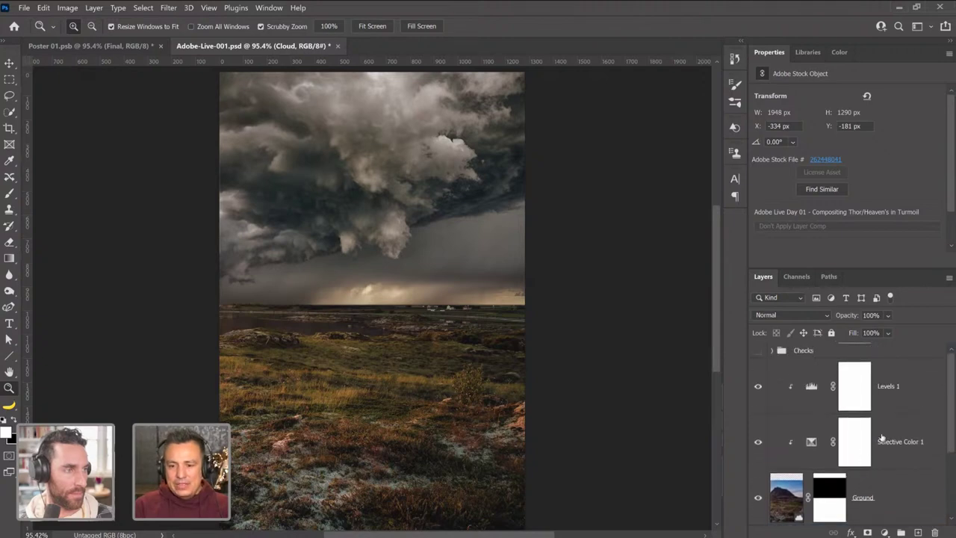
{"action": "left_click", "coordinate": [908, 387], "text": "shift"}
{"action": "right_click", "coordinate": [898, 396]}
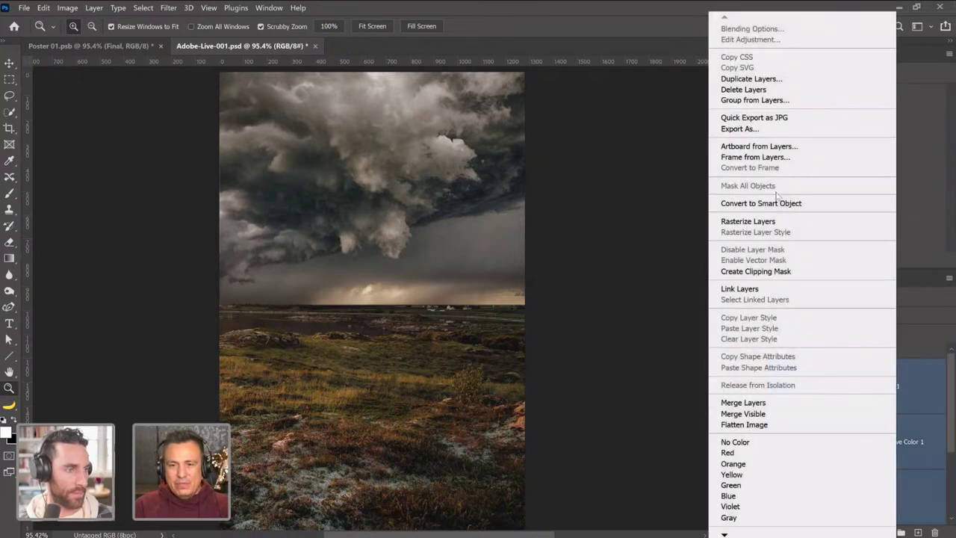
{"action": "left_click", "coordinate": [781, 203]}
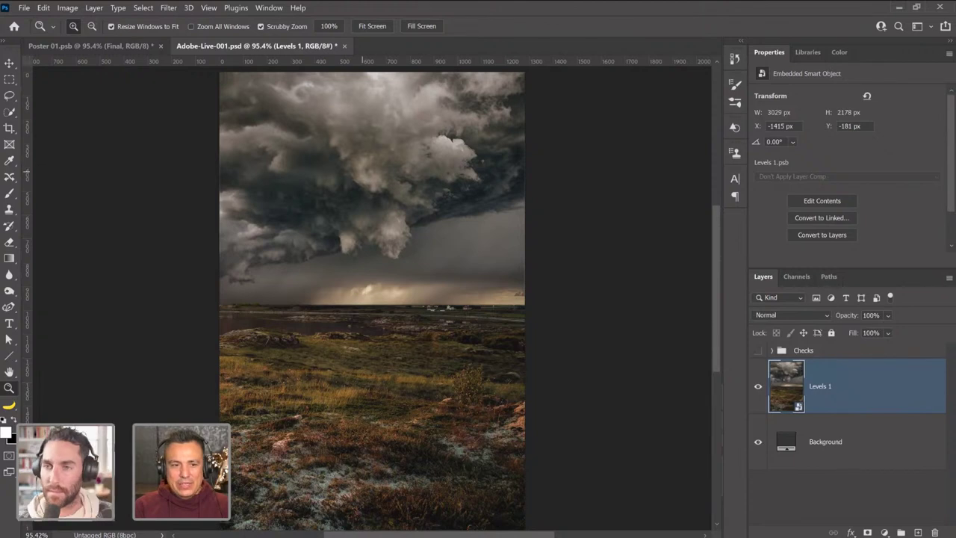
Reposition the Levels 1 smart object on the canvas, settling it at Y −236 px.
{"action": "key", "text": "v"}
{"action": "left_click_drag", "start_coordinate": [426, 188], "coordinate": [523, 168]}
{"action": "left_click_drag", "start_coordinate": [381, 177], "coordinate": [398, 206]}
{"action": "left_click_drag", "start_coordinate": [396, 241], "coordinate": [398, 272]}
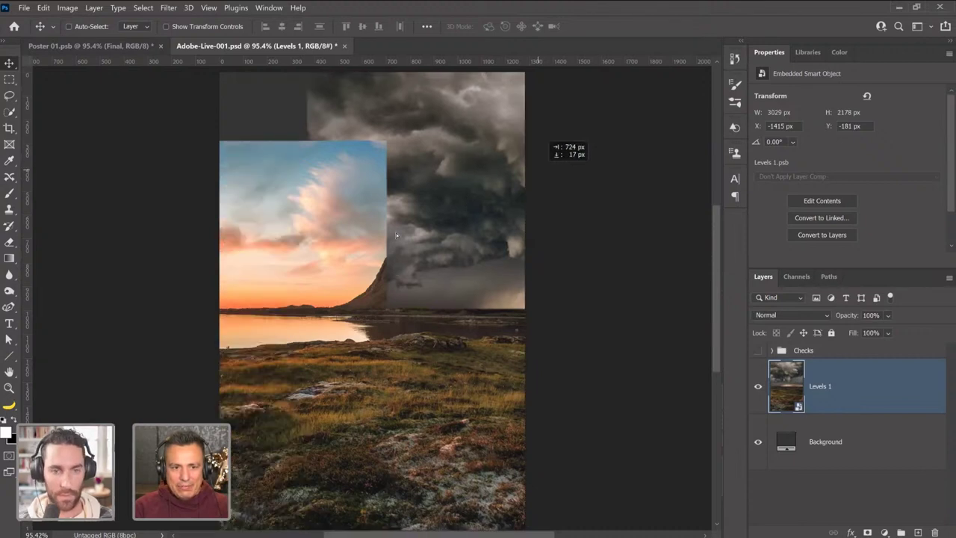
{"action": "left_click_drag", "start_coordinate": [396, 235], "coordinate": [571, 384]}
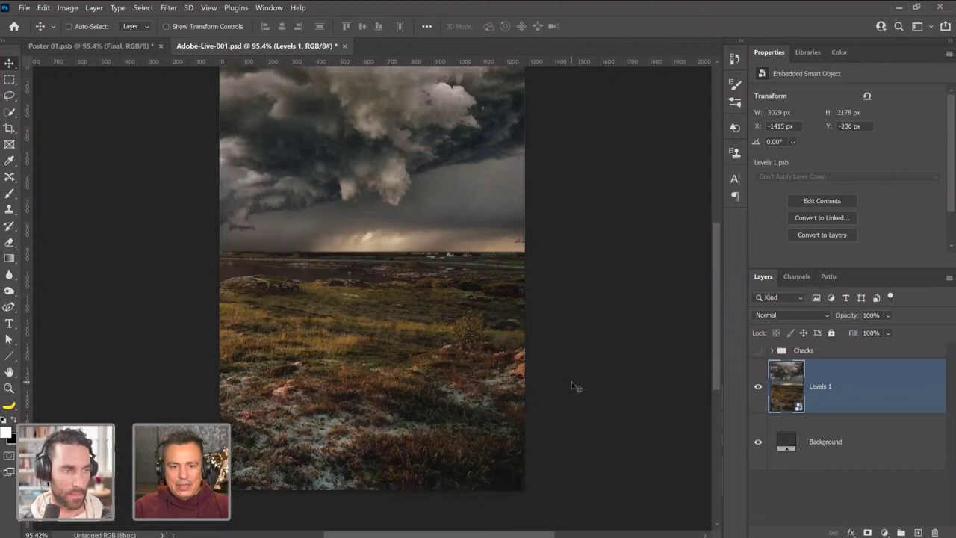
{"action": "key", "text": "shift+Down"}
{"action": "key", "text": "shift+Down"}
{"action": "key", "text": "shift+Down"}
{"action": "key", "text": "shift+Down"}
{"action": "key", "text": "shift+Down"}
{"action": "key", "text": "shift+Up"}
{"action": "key", "text": "shift+Up"}
{"action": "key", "text": "shift+Up"}
{"action": "key", "text": "shift+Up"}
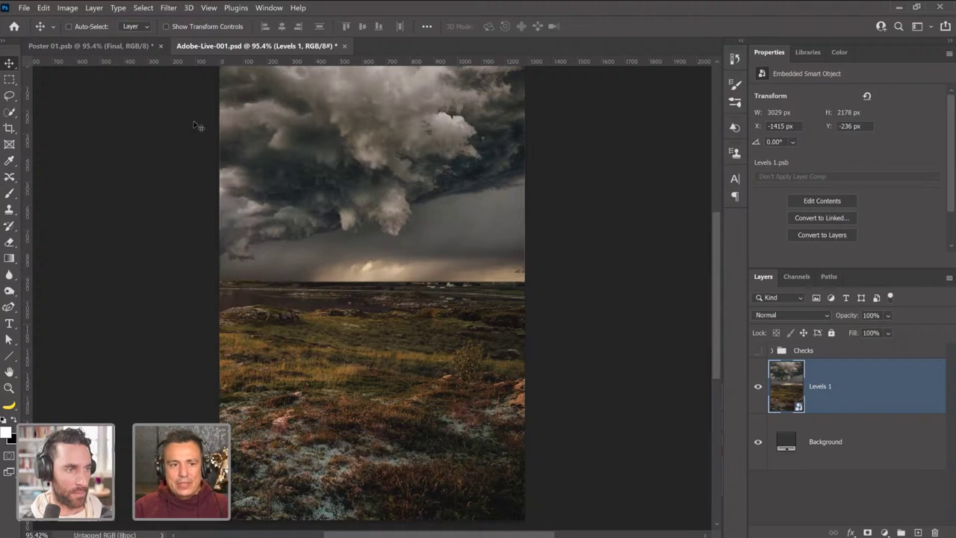
Apply a Tilt-Shift blur with the focus band low on the landscape and blur lowered to about 4 px.
{"action": "left_click", "coordinate": [169, 9]}
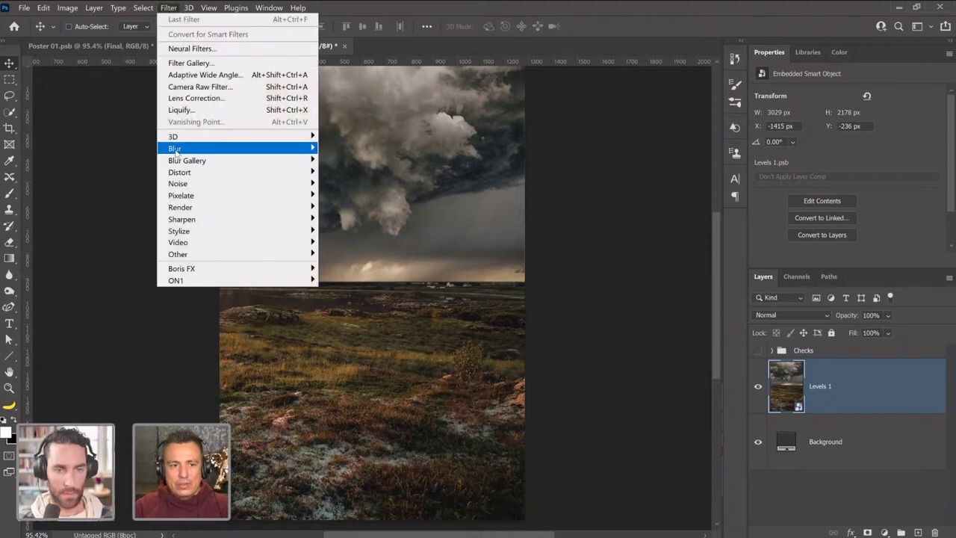
{"action": "mouse_move", "coordinate": [179, 163]}
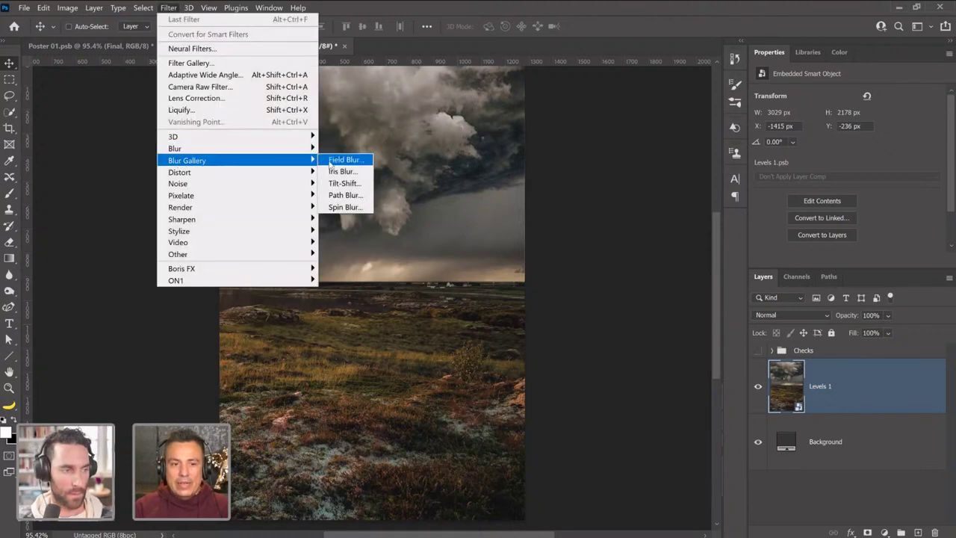
{"action": "left_click", "coordinate": [354, 181]}
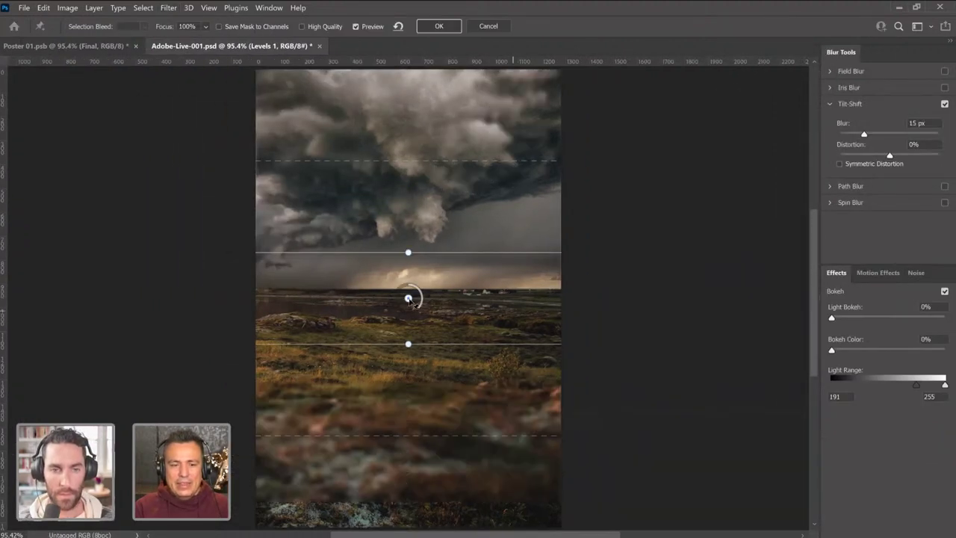
{"action": "left_click_drag", "start_coordinate": [408, 299], "coordinate": [404, 526]}
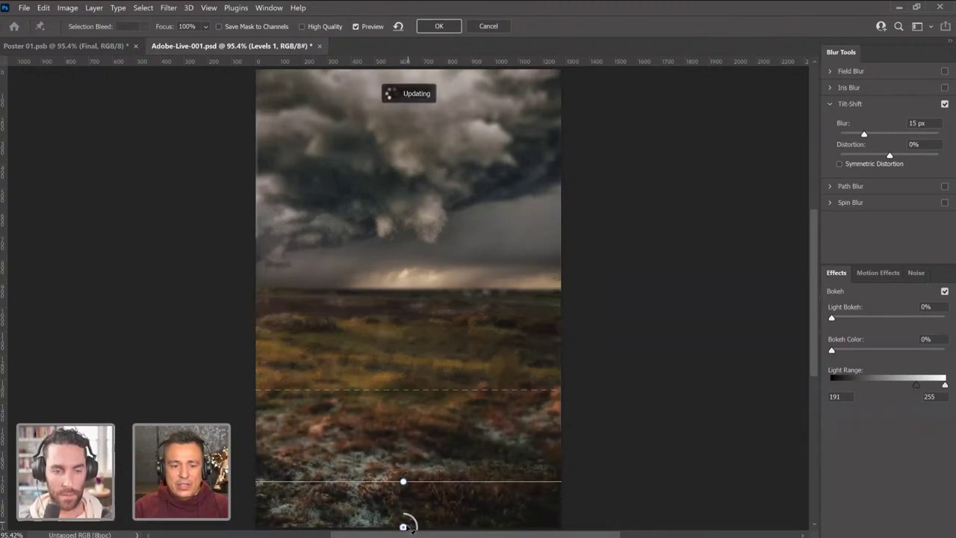
{"action": "left_click_drag", "start_coordinate": [403, 526], "coordinate": [419, 327]}
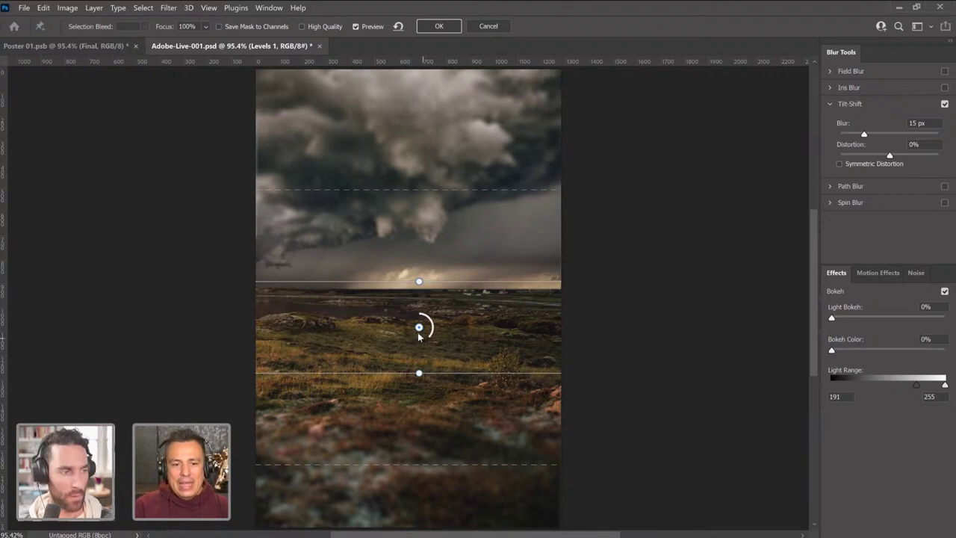
{"action": "left_click_drag", "start_coordinate": [419, 327], "coordinate": [412, 518]}
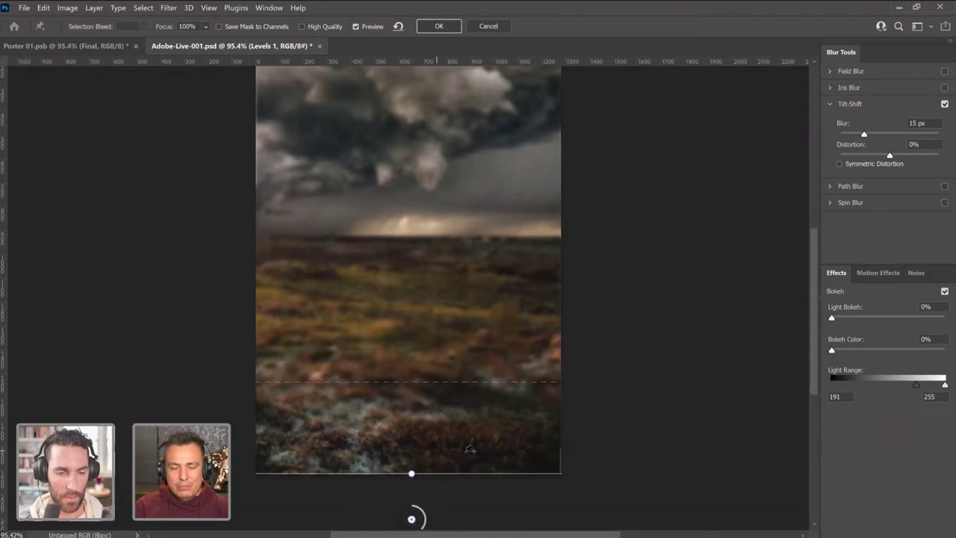
{"action": "left_click_drag", "start_coordinate": [423, 381], "coordinate": [423, 373]}
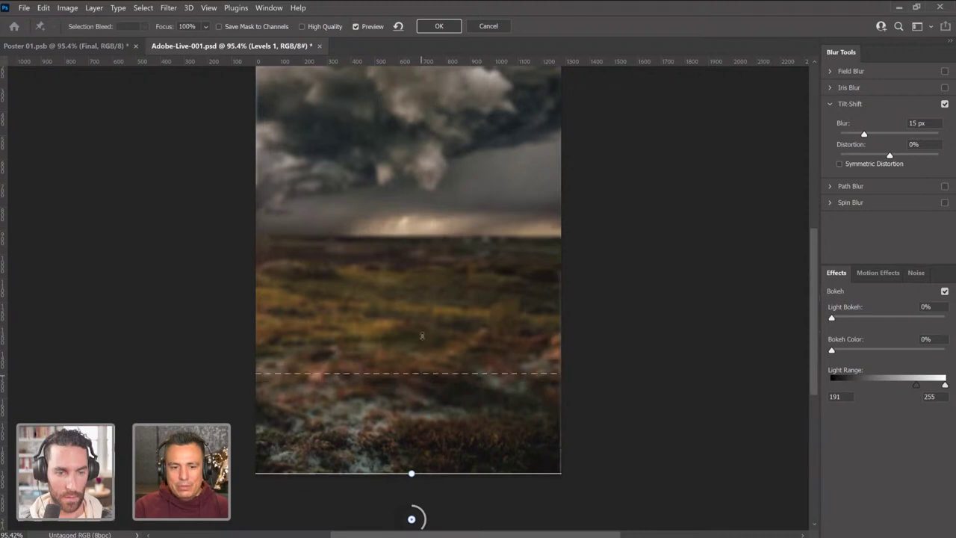
{"action": "left_click_drag", "start_coordinate": [423, 277], "coordinate": [426, 239]}
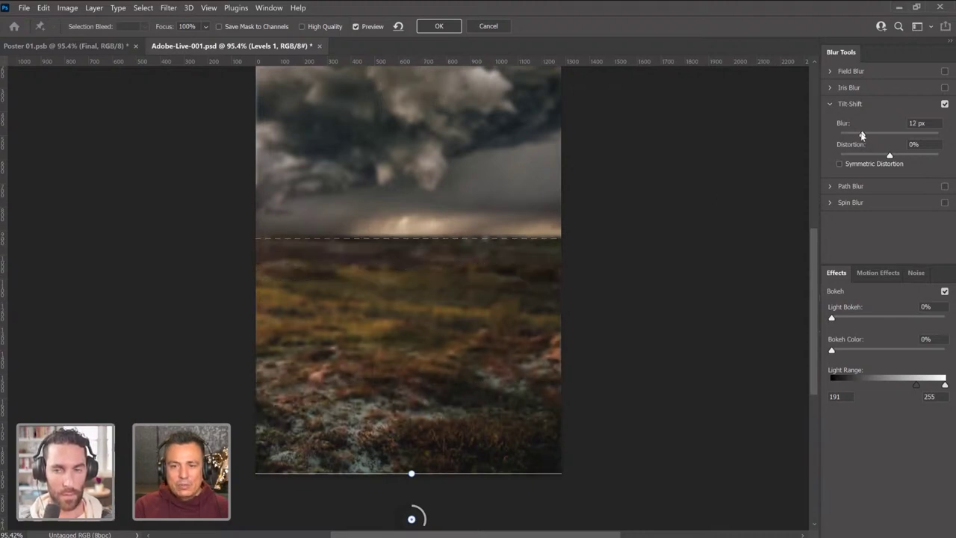
{"action": "mouse_move", "coordinate": [864, 135]}
{"action": "left_mouse_down"}
{"action": "mouse_move", "coordinate": [841, 135]}
{"action": "mouse_move", "coordinate": [850, 137]}
{"action": "left_mouse_up"}
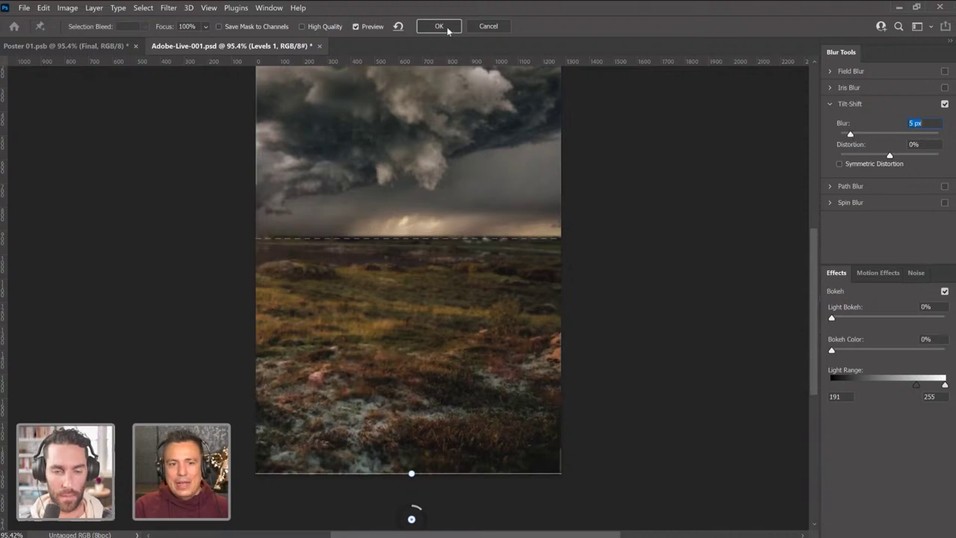
{"action": "left_click", "coordinate": [447, 28]}
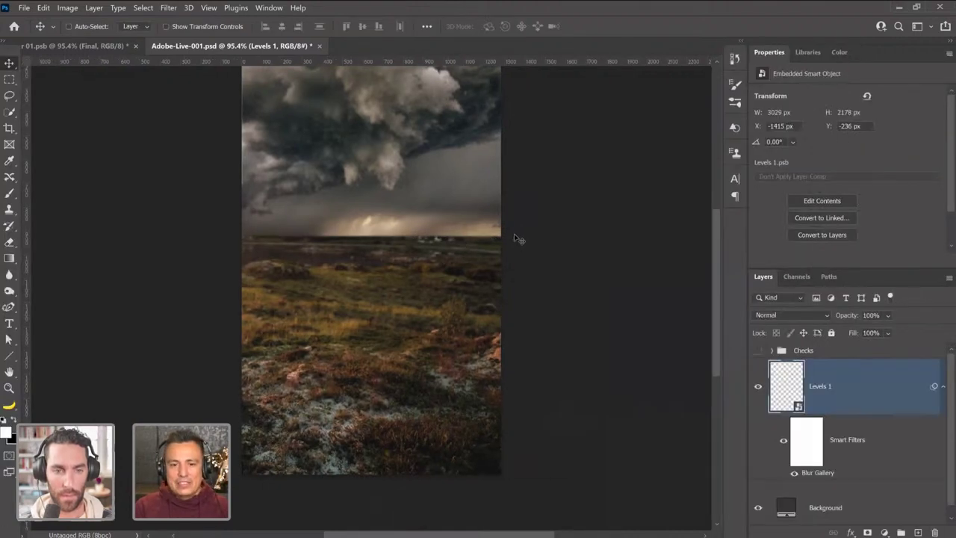
Reopen the tilt-shift smart filter and reduce the blur amount slightly more.
{"action": "double_click", "coordinate": [827, 475]}
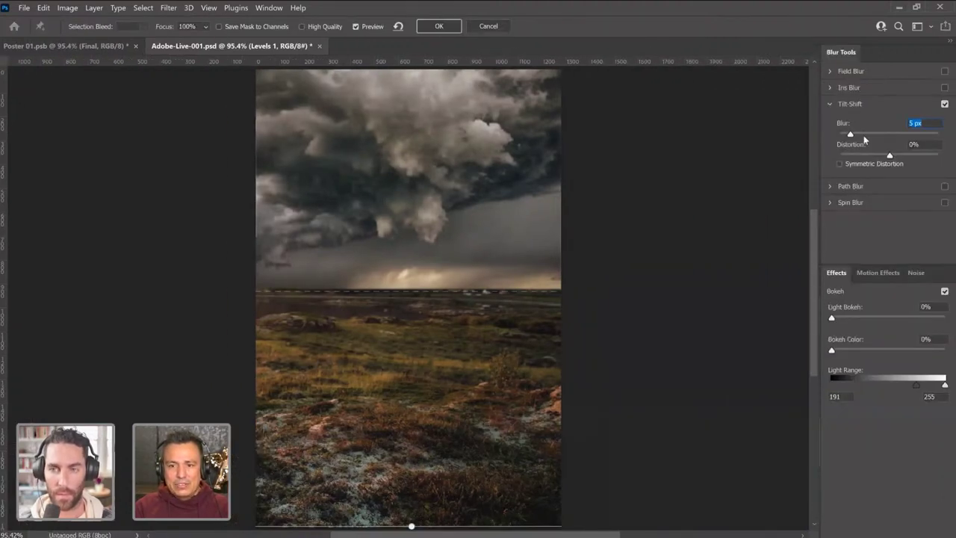
{"action": "left_click_drag", "start_coordinate": [850, 134], "coordinate": [848, 134]}
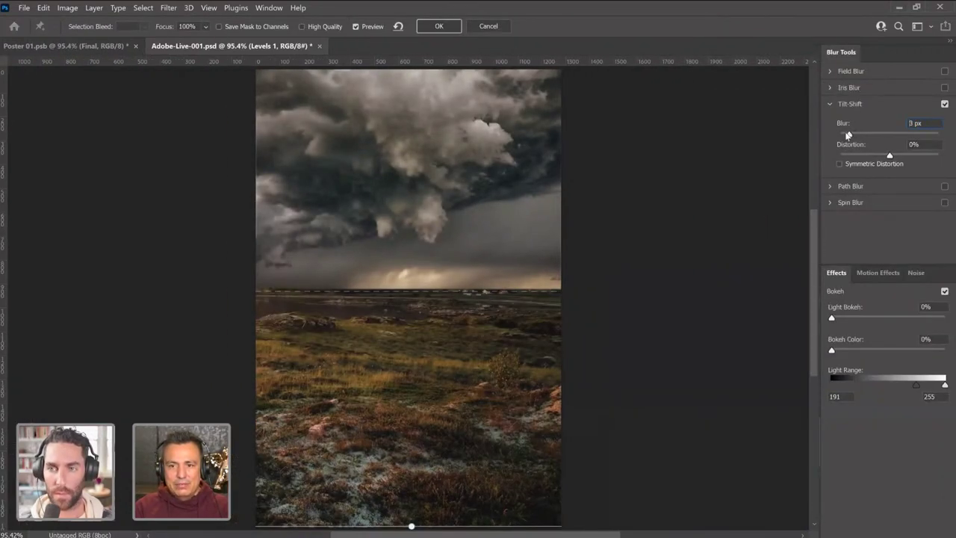
{"action": "left_click", "coordinate": [489, 26]}
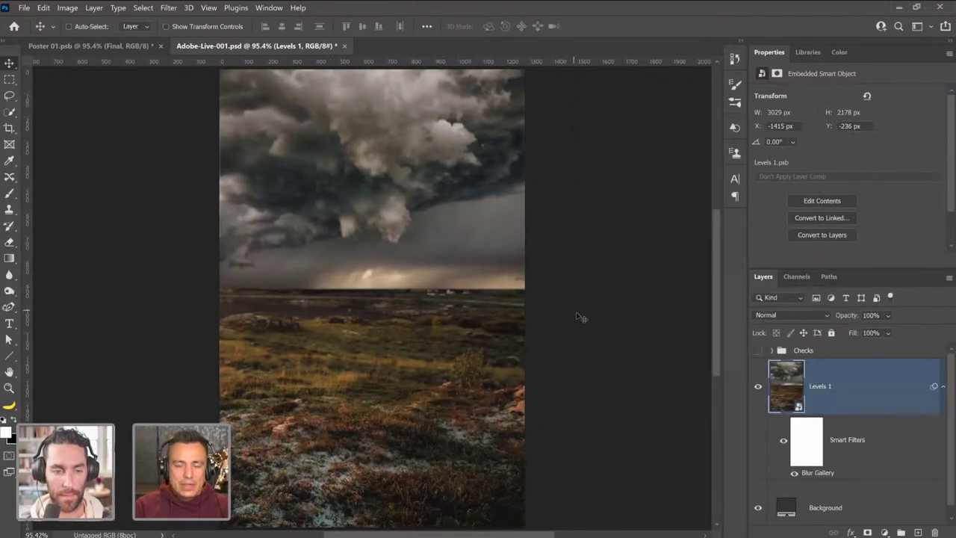
Open the Thor model stock photo from the Compositing Thor library in the Libraries panel.
{"action": "scroll", "coordinate": [584, 344], "scroll_direction": "up", "scroll_amount": 2}
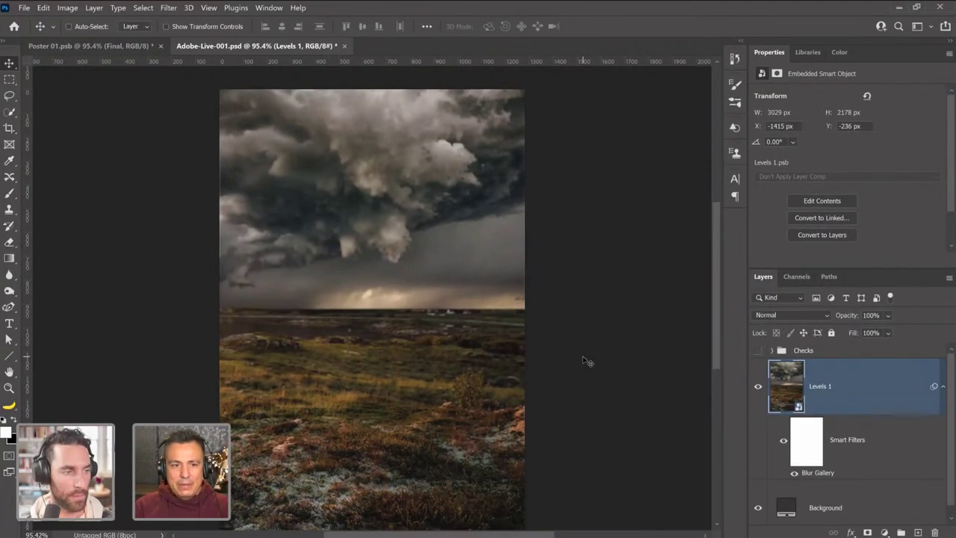
{"action": "left_click", "coordinate": [807, 52]}
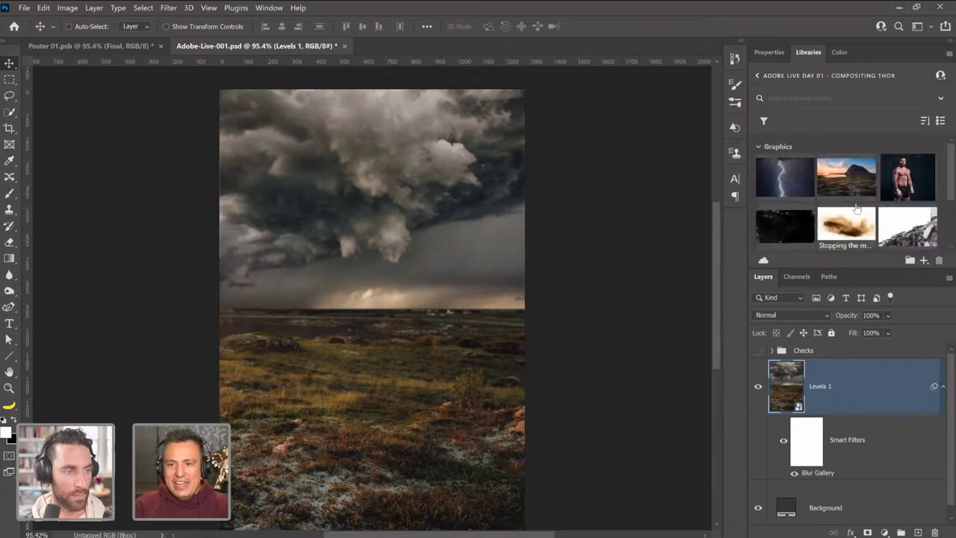
{"action": "scroll", "coordinate": [844, 201], "scroll_direction": "down", "scroll_amount": 3}
{"action": "scroll", "coordinate": [914, 218], "scroll_direction": "up", "scroll_amount": 2}
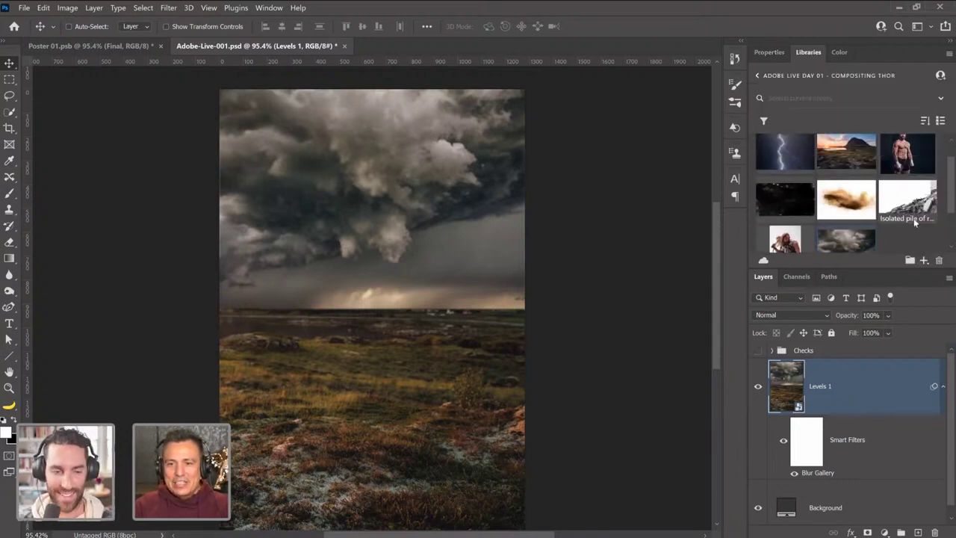
{"action": "scroll", "coordinate": [914, 218], "scroll_direction": "down", "scroll_amount": 2}
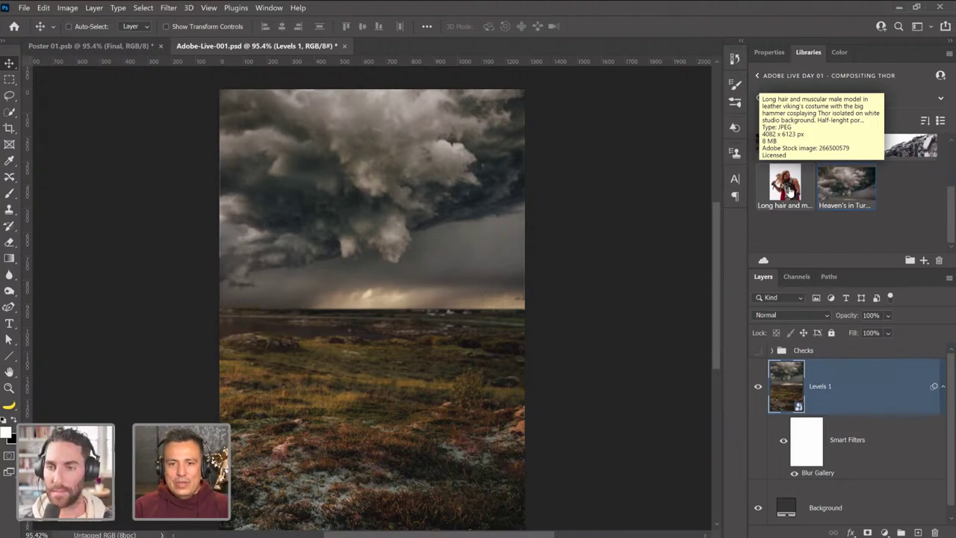
{"action": "double_click", "coordinate": [790, 191]}
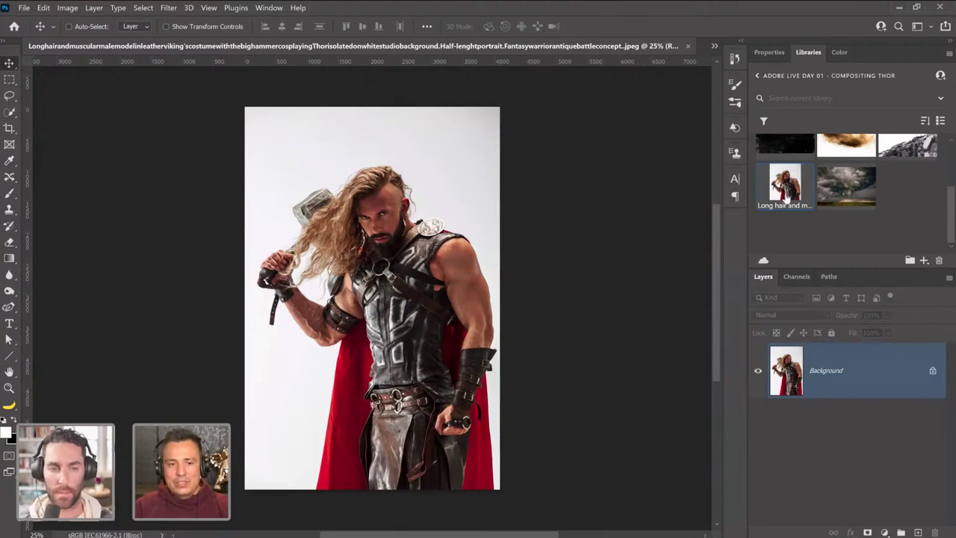
Crop the Thor photo, trimming white space above his head and a sliver off the left edge.
{"action": "left_click", "coordinate": [9, 128]}
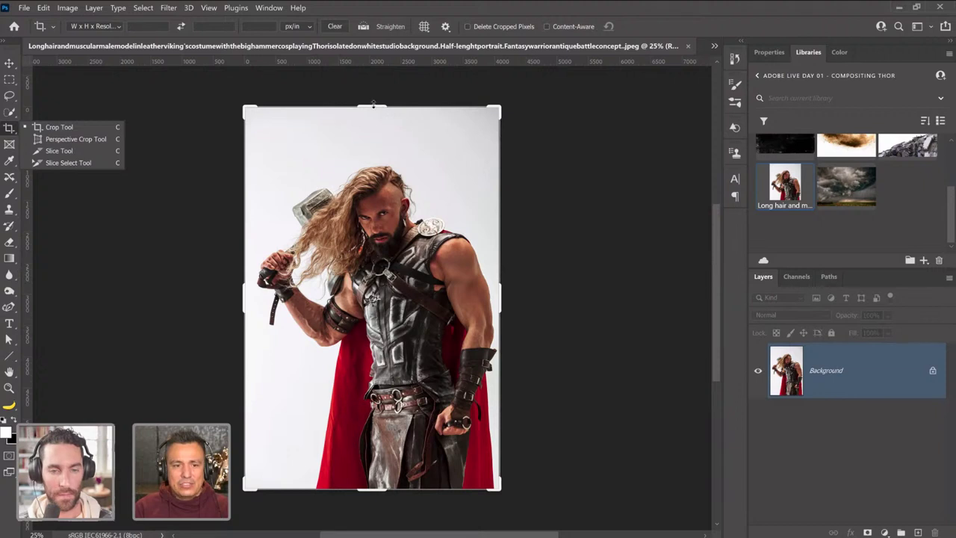
{"action": "left_click_drag", "start_coordinate": [377, 107], "coordinate": [379, 135]}
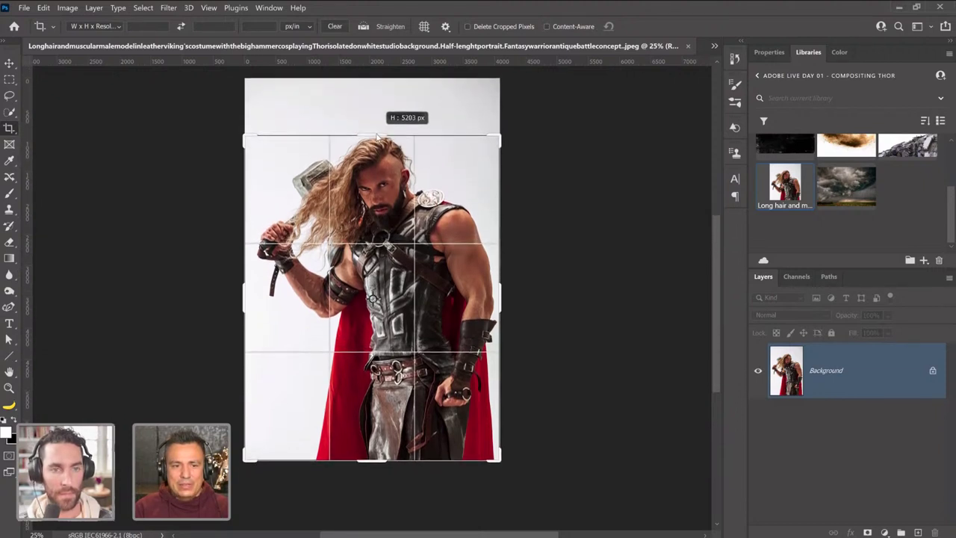
{"action": "left_click_drag", "start_coordinate": [244, 308], "coordinate": [247, 310]}
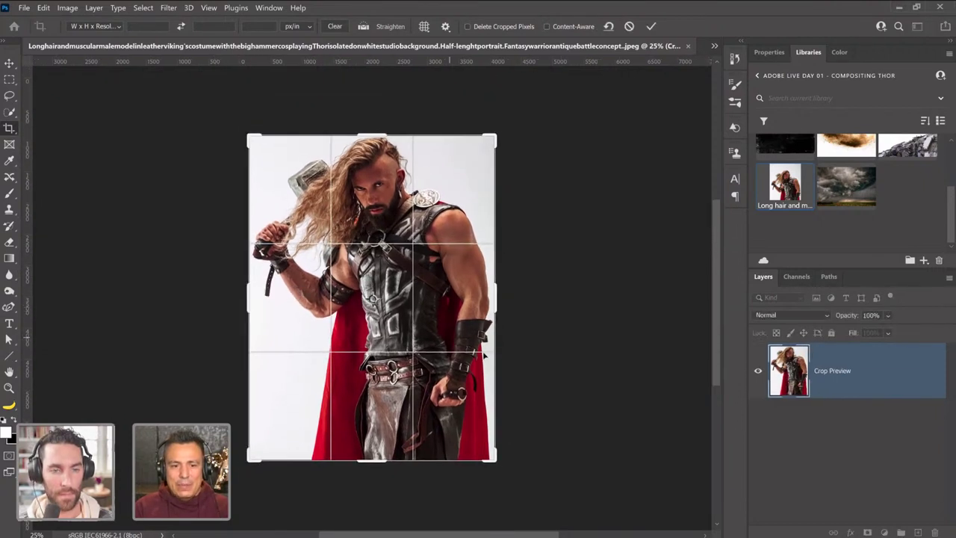
{"action": "key", "text": "Return"}
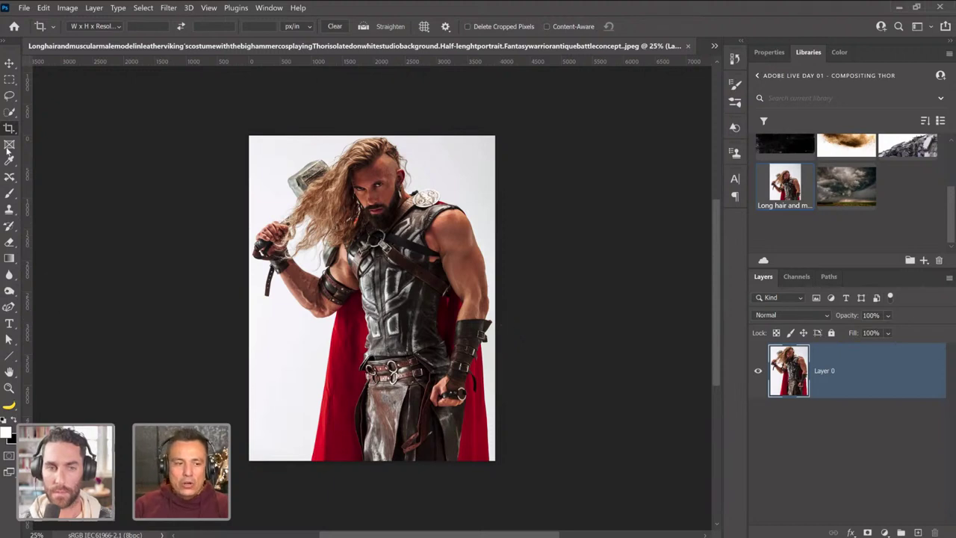
Draw a lasso selection around the raised arm and hammer handle, then clear it.
{"action": "left_click", "coordinate": [10, 97]}
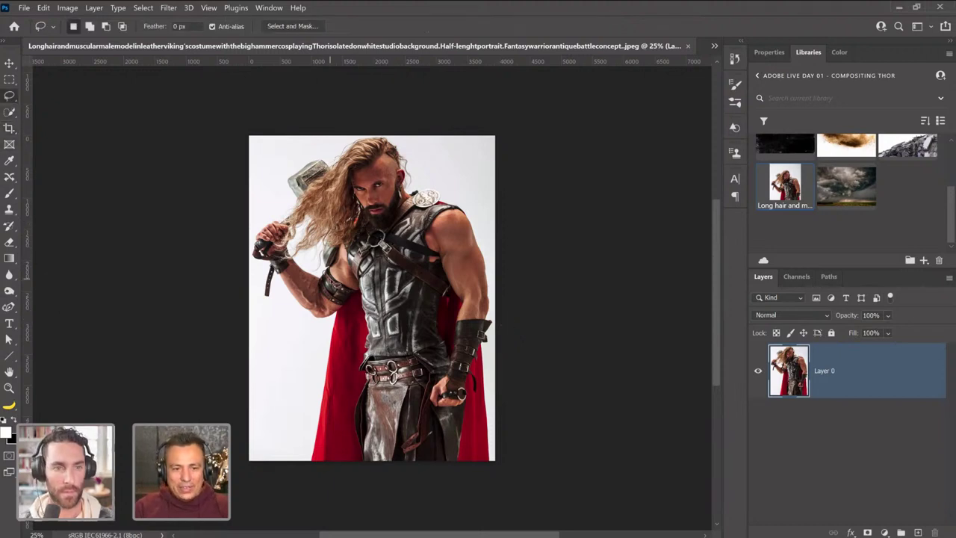
{"action": "mouse_move", "coordinate": [340, 288]}
{"action": "left_mouse_down"}
{"action": "mouse_move", "coordinate": [322, 173]}
{"action": "mouse_move", "coordinate": [269, 228]}
{"action": "mouse_move", "coordinate": [346, 310]}
{"action": "left_mouse_up"}
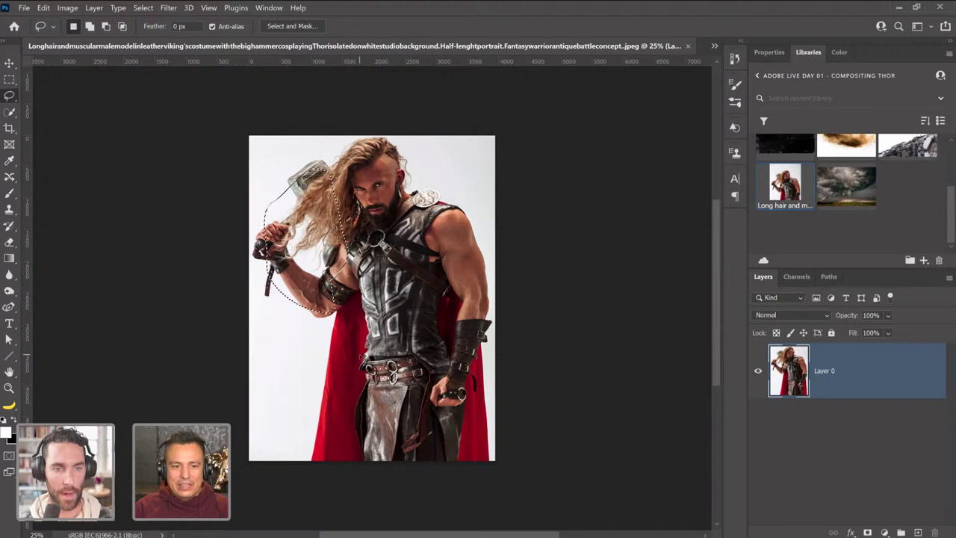
{"action": "left_click", "coordinate": [363, 358]}
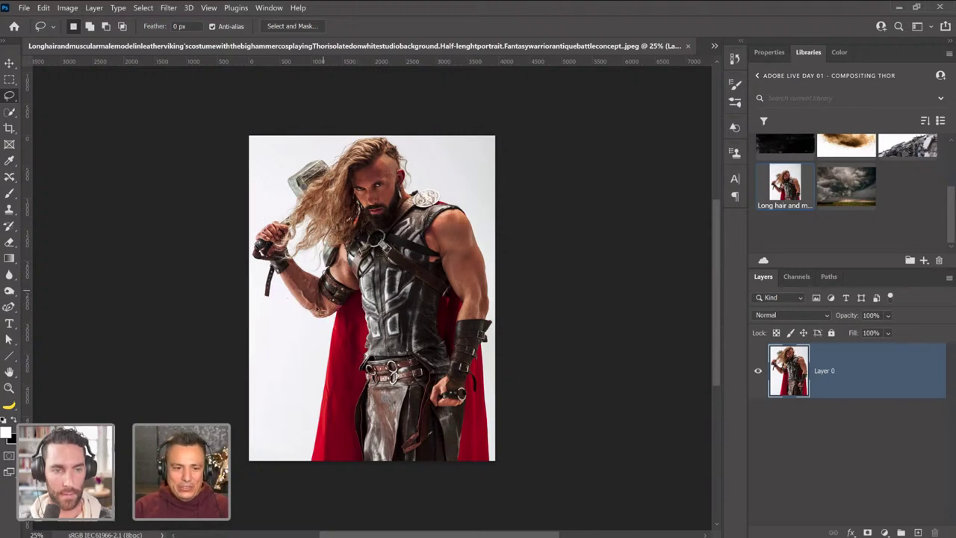
Zoom in repeatedly on the hair strands near the hand and armour.
{"action": "key", "text": "z"}
{"action": "left_click", "coordinate": [315, 234]}
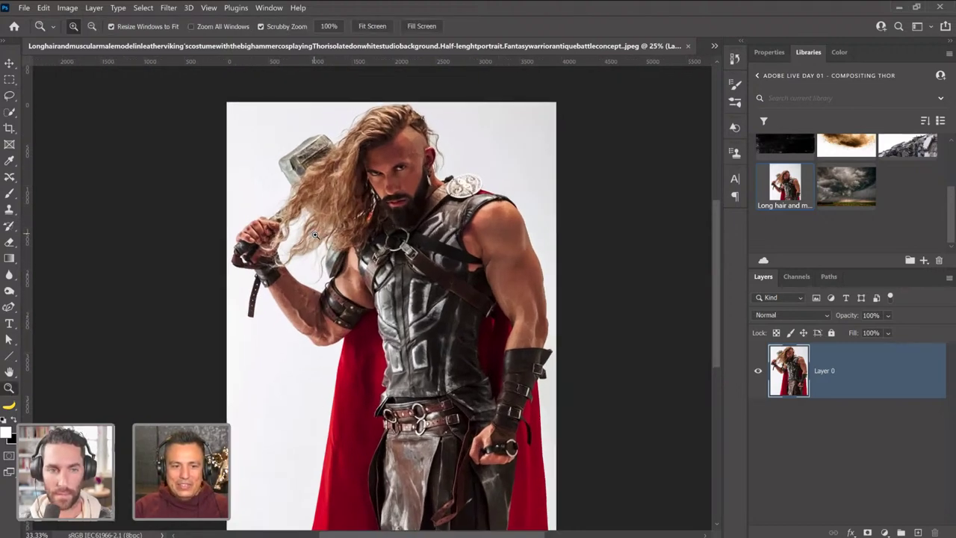
{"action": "left_click", "coordinate": [315, 235]}
{"action": "left_click", "coordinate": [315, 234]}
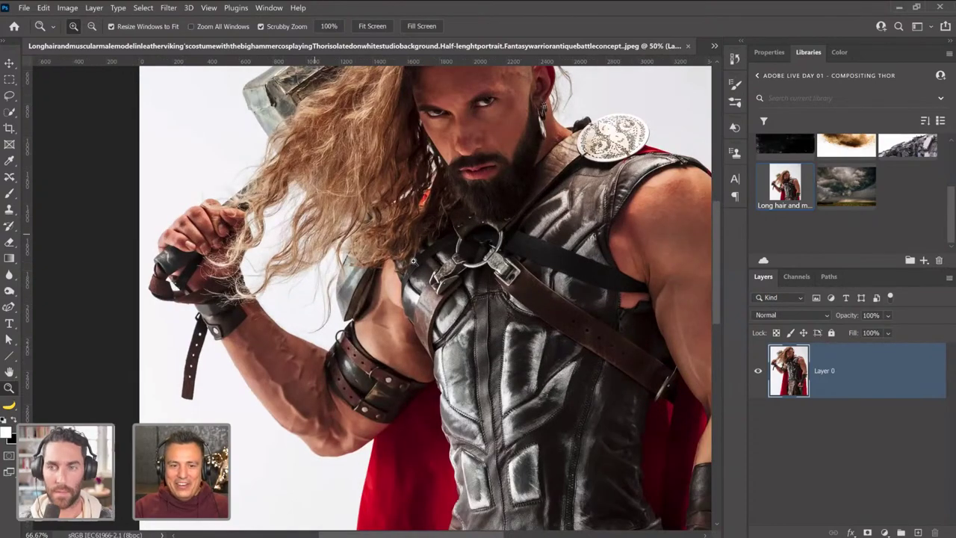
{"action": "left_click", "coordinate": [368, 270]}
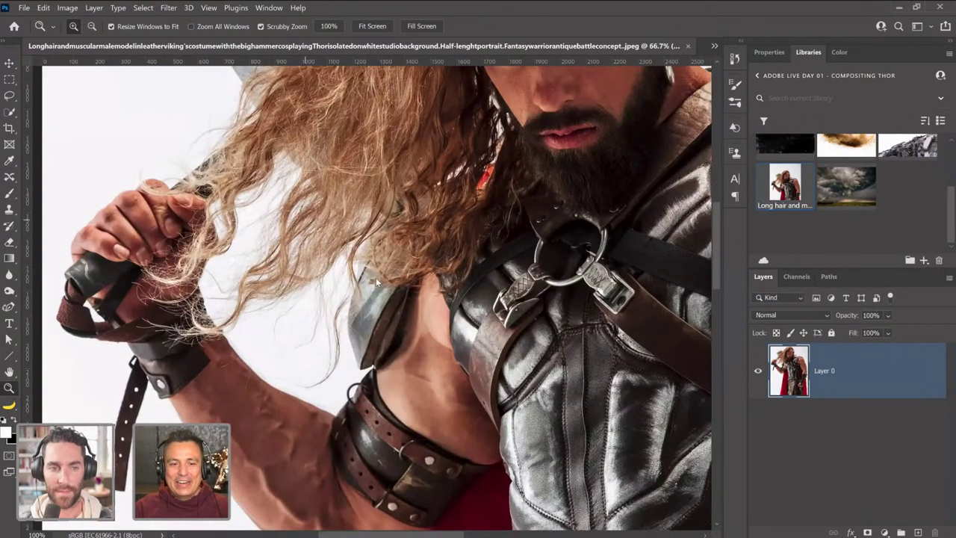
{"action": "left_click", "coordinate": [438, 277]}
{"action": "left_click_drag", "start_coordinate": [417, 241], "coordinate": [444, 230]}
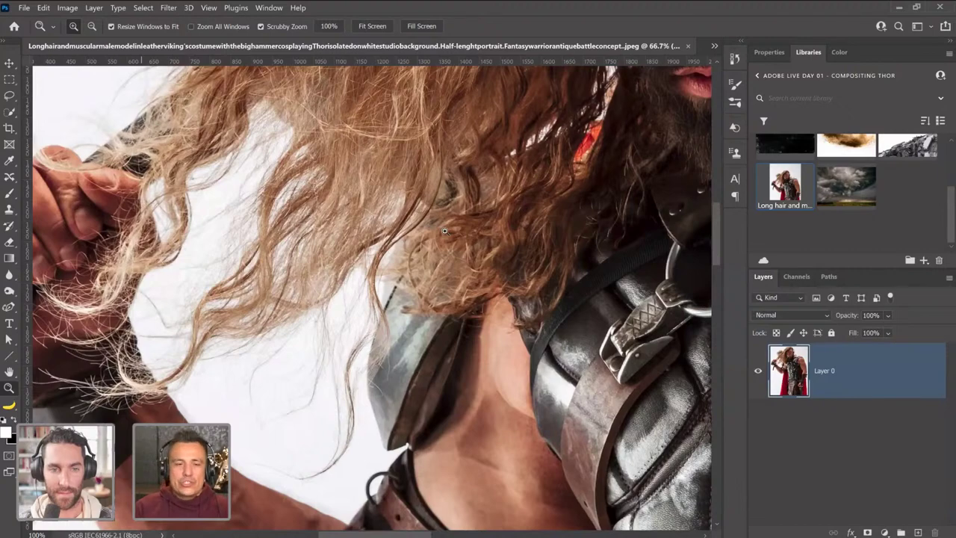
Fit the image on screen, then zoom to 200% on the hair beside the hand and pan around.
{"action": "key", "text": "ctrl+0"}
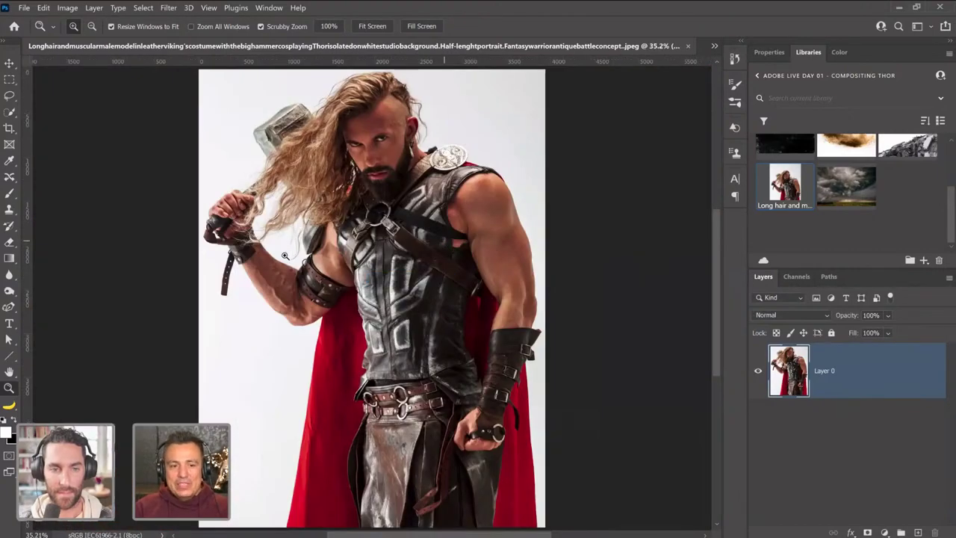
{"action": "left_click_drag", "start_coordinate": [285, 256], "coordinate": [439, 156]}
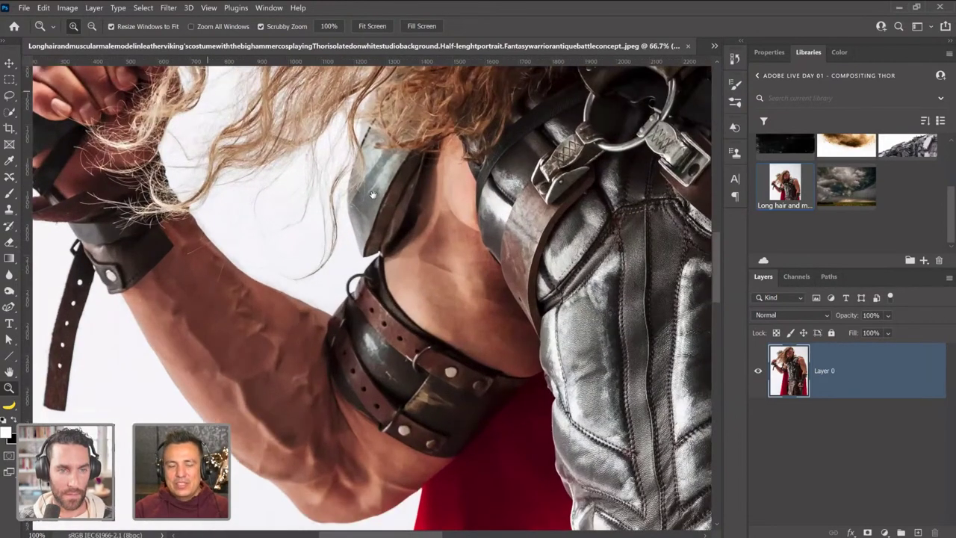
{"action": "left_click", "coordinate": [219, 242]}
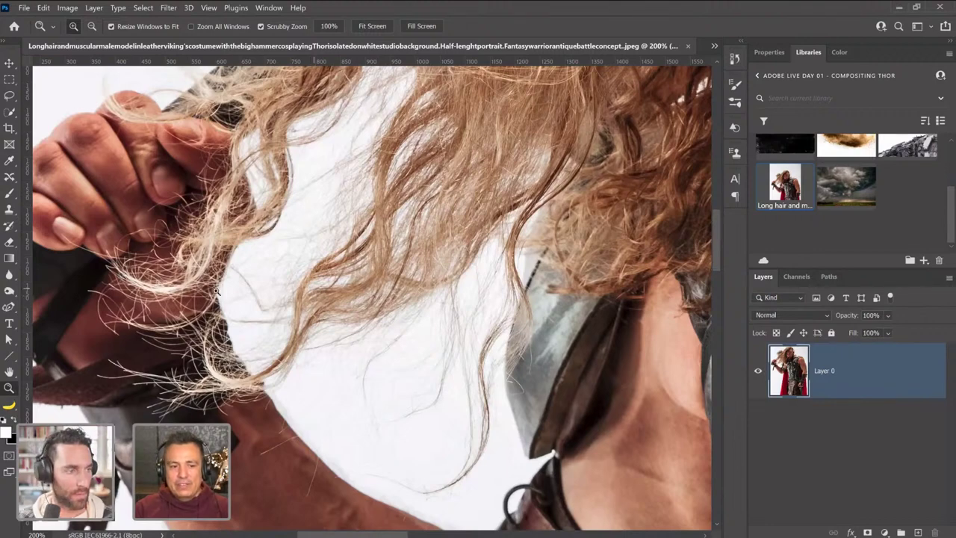
{"action": "scroll", "coordinate": [238, 307], "scroll_direction": "down", "scroll_amount": 2}
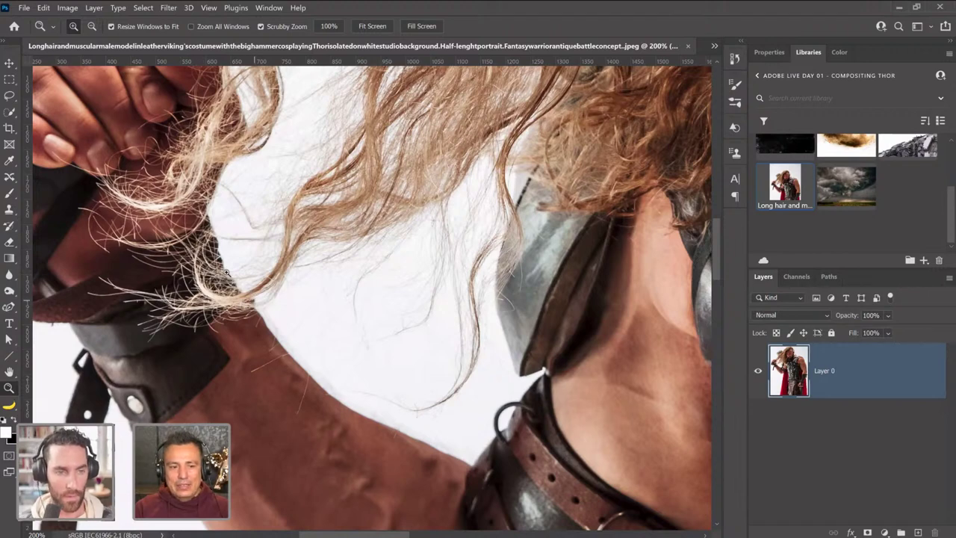
{"action": "scroll", "coordinate": [333, 334], "scroll_direction": "up", "scroll_amount": 2}
{"action": "scroll", "coordinate": [333, 333], "scroll_direction": "left", "scroll_amount": 2}
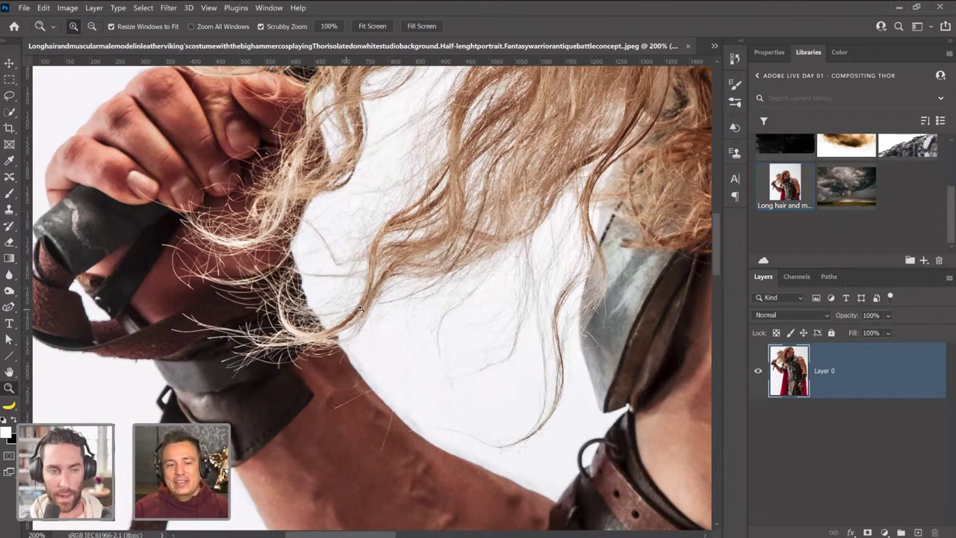
{"action": "scroll", "coordinate": [366, 351], "scroll_direction": "up", "scroll_amount": 2}
{"action": "scroll", "coordinate": [366, 351], "scroll_direction": "left", "scroll_amount": 1}
Fit the whole image on screen and open the Select menu.
{"action": "right_click", "coordinate": [384, 284]}
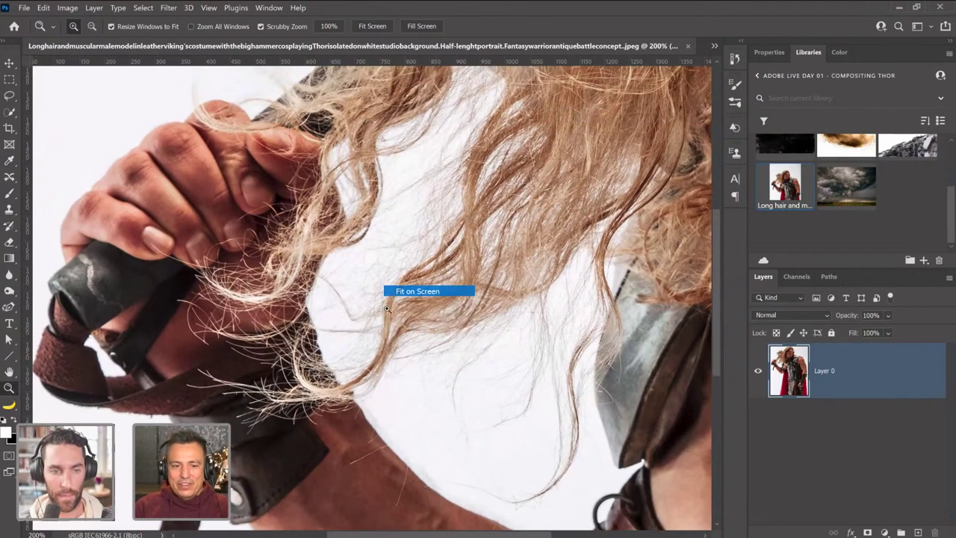
{"action": "left_click", "coordinate": [394, 289]}
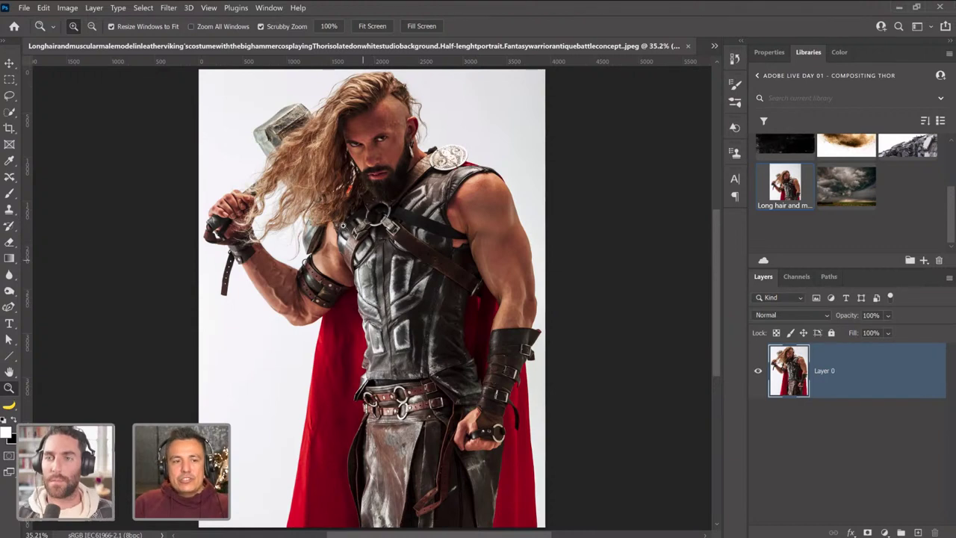
{"action": "left_click", "coordinate": [143, 8]}
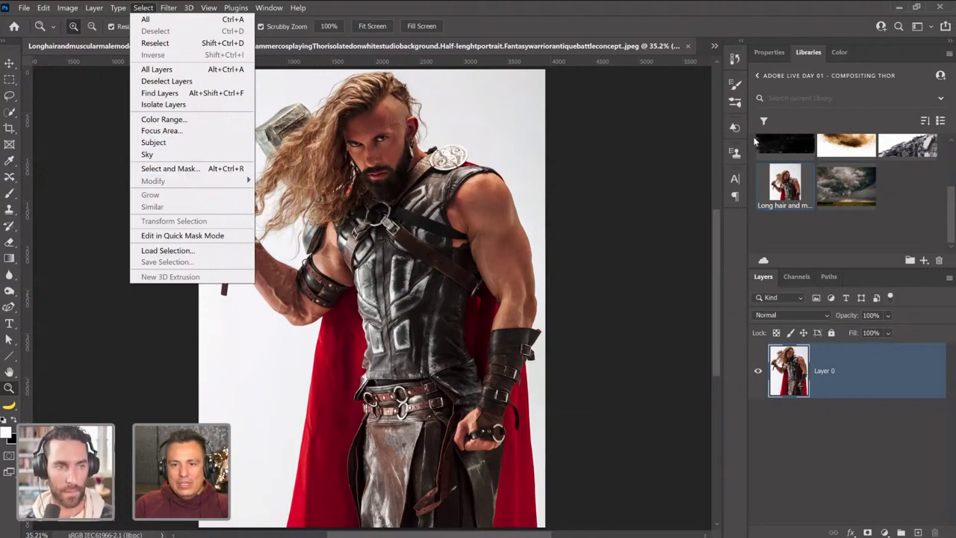
Run the Remove Background quick action on Layer 0 from the Properties panel.
{"action": "left_click", "coordinate": [769, 52]}
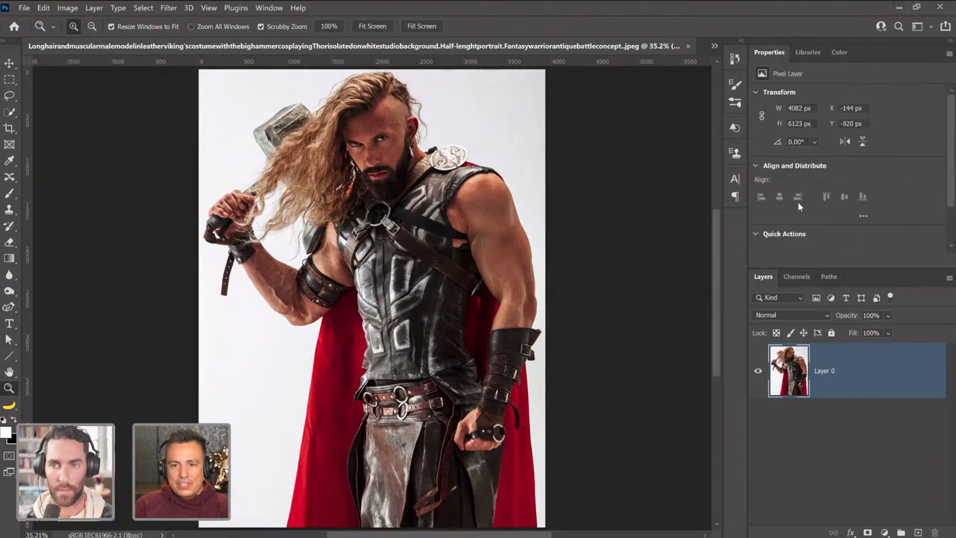
{"action": "scroll", "coordinate": [811, 218], "scroll_direction": "down", "scroll_amount": 1}
{"action": "left_click", "coordinate": [813, 234]}
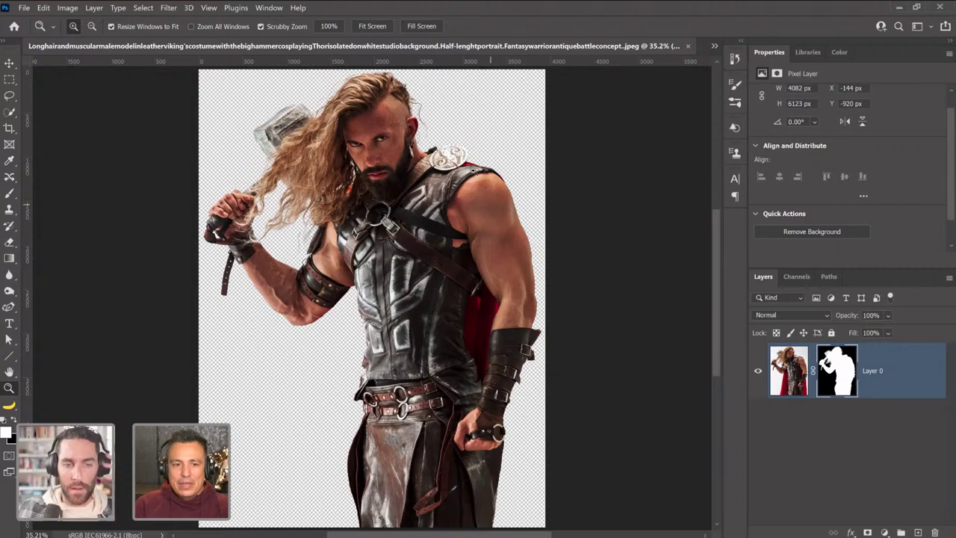
Zoom to 200% on the face, shoulder and collar to check the cutout edges.
{"action": "left_click_drag", "start_coordinate": [412, 158], "coordinate": [518, 147]}
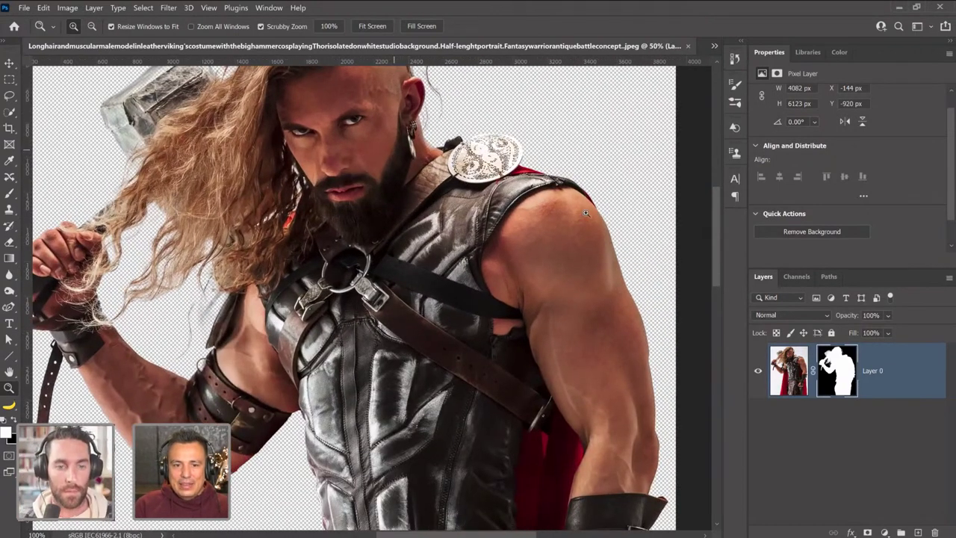
{"action": "left_click", "coordinate": [462, 184]}
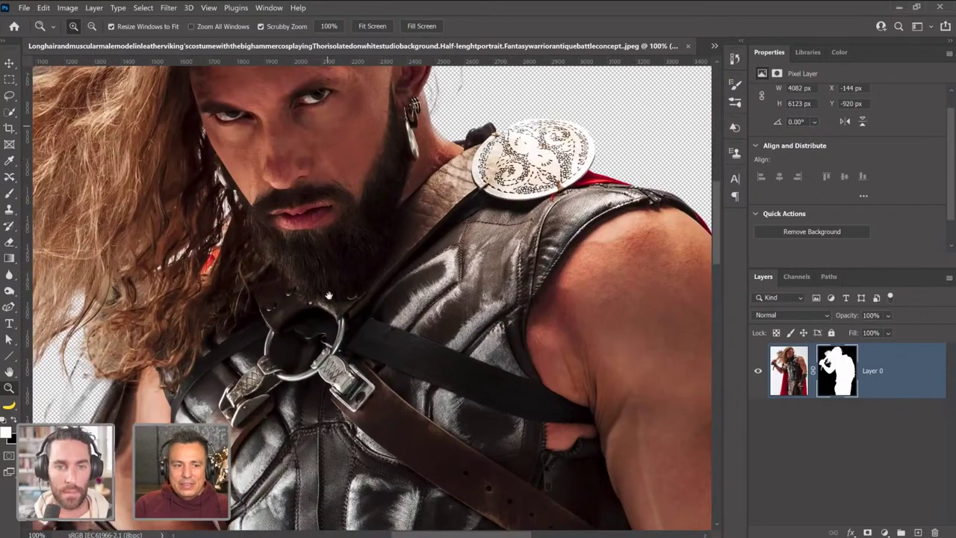
{"action": "left_click", "coordinate": [328, 296]}
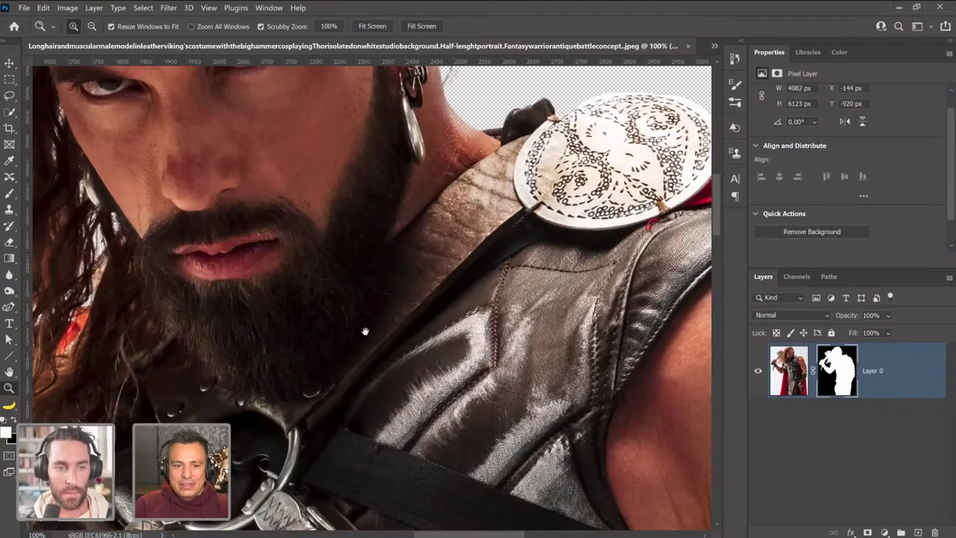
{"action": "left_click_drag", "start_coordinate": [349, 302], "coordinate": [367, 303]}
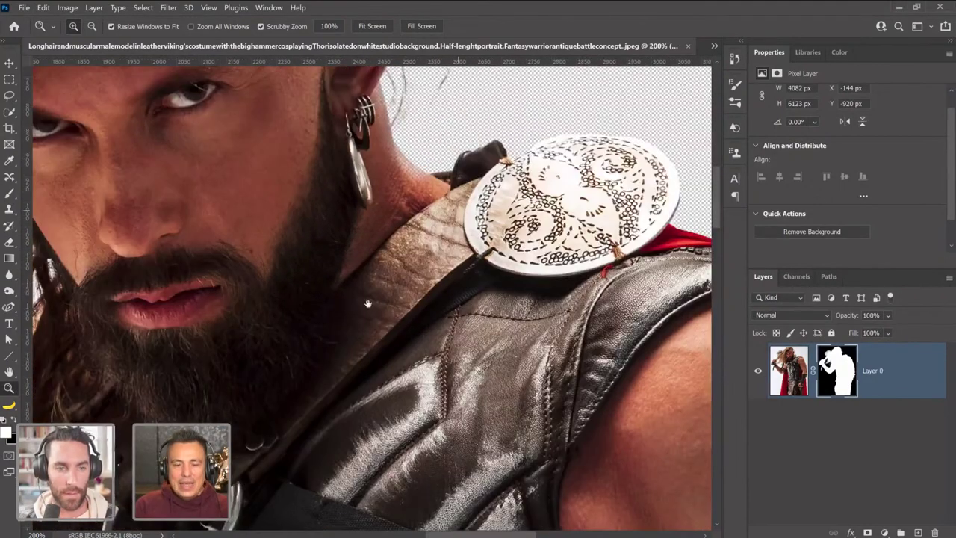
{"action": "left_click", "coordinate": [362, 291]}
{"action": "scroll", "coordinate": [359, 280], "scroll_direction": "down", "scroll_amount": 5}
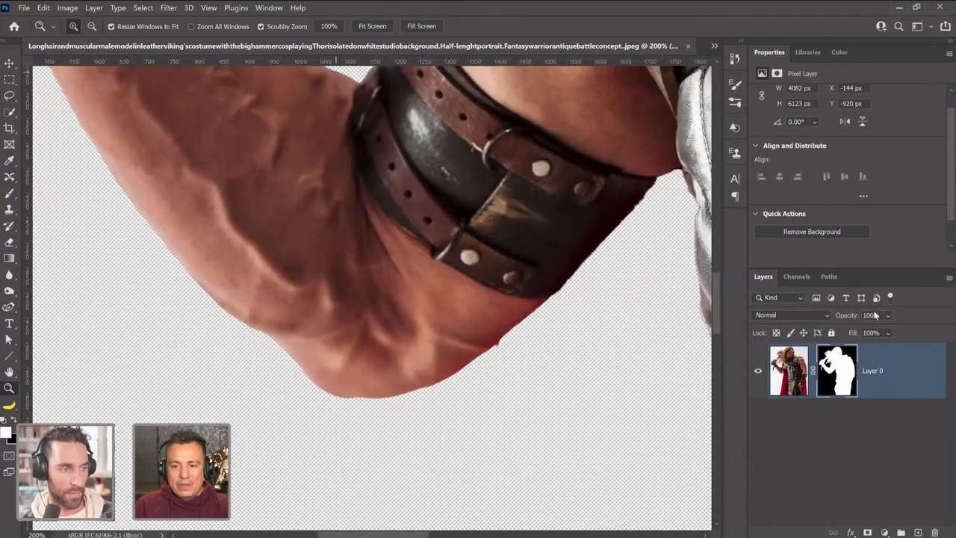
{"action": "left_click", "coordinate": [884, 532]}
Add a #535353 dark grey Solid Color fill layer beneath Layer 0 and inspect the edges.
{"action": "left_click", "coordinate": [860, 309]}
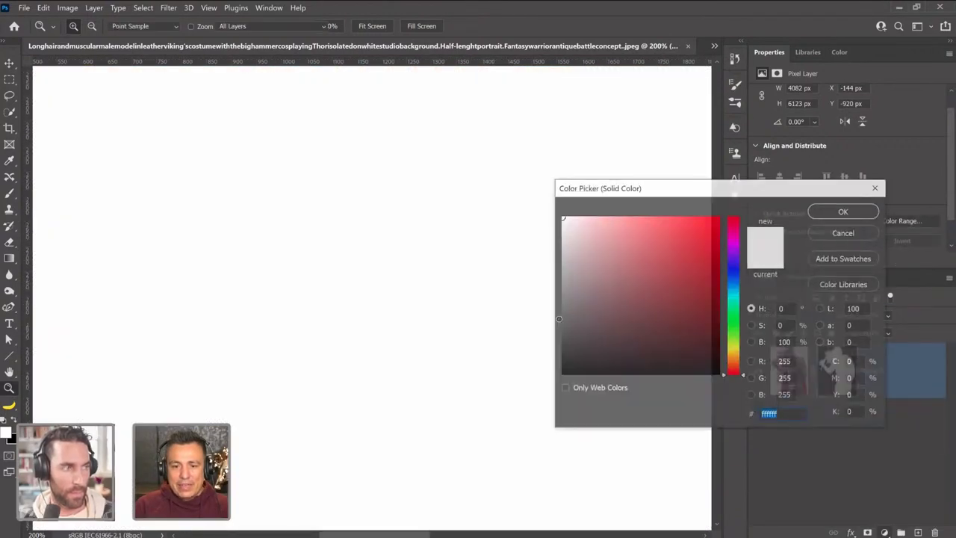
{"action": "left_click", "coordinate": [636, 313]}
{"action": "type", "text": "535353"}
{"action": "left_click", "coordinate": [844, 211]}
{"action": "left_click_drag", "start_coordinate": [790, 367], "coordinate": [792, 460]}
{"action": "scroll", "coordinate": [411, 313], "scroll_direction": "right", "scroll_amount": 3}
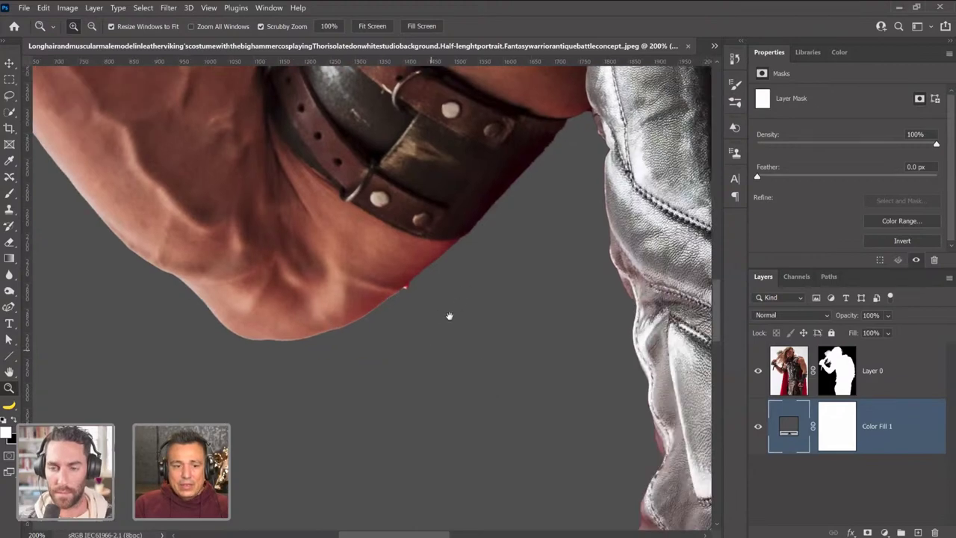
{"action": "scroll", "coordinate": [449, 299], "scroll_direction": "right", "scroll_amount": 3}
{"action": "scroll", "coordinate": [452, 280], "scroll_direction": "right", "scroll_amount": 3}
{"action": "scroll", "coordinate": [306, 287], "scroll_direction": "right", "scroll_amount": 3}
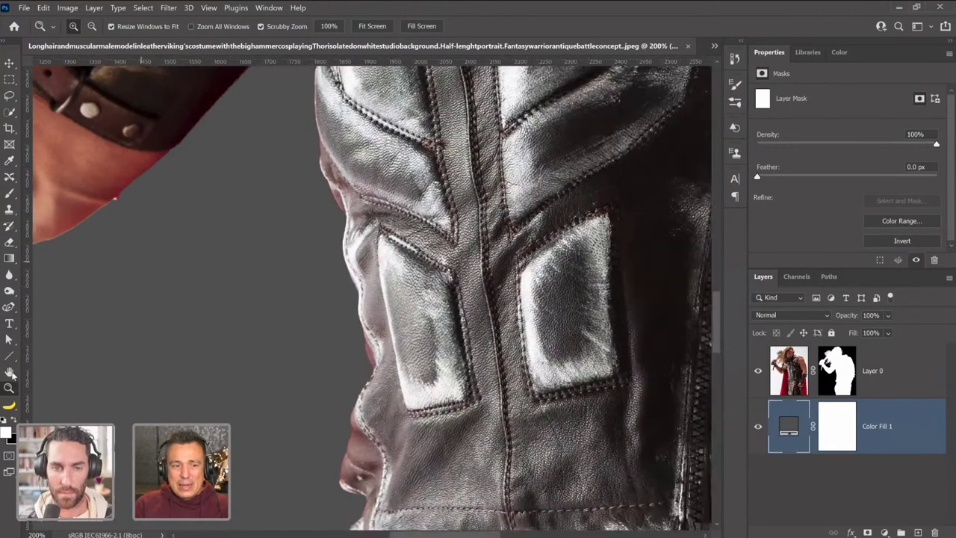
{"action": "scroll", "coordinate": [192, 366], "scroll_direction": "right", "scroll_amount": 3}
{"action": "scroll", "coordinate": [192, 367], "scroll_direction": "down", "scroll_amount": 3}
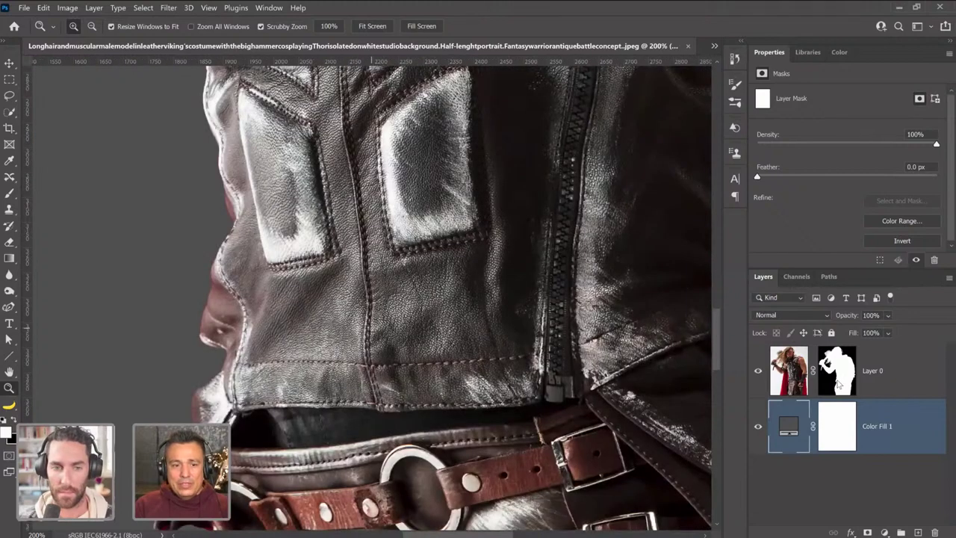
{"action": "scroll", "coordinate": [837, 384], "scroll_direction": "down", "scroll_amount": 3}
{"action": "key", "text": "ctrl+0"}
Toggle Layer 0's mask on and off to compare, then delete the layer mask.
{"action": "left_click", "coordinate": [838, 383], "text": "shift"}
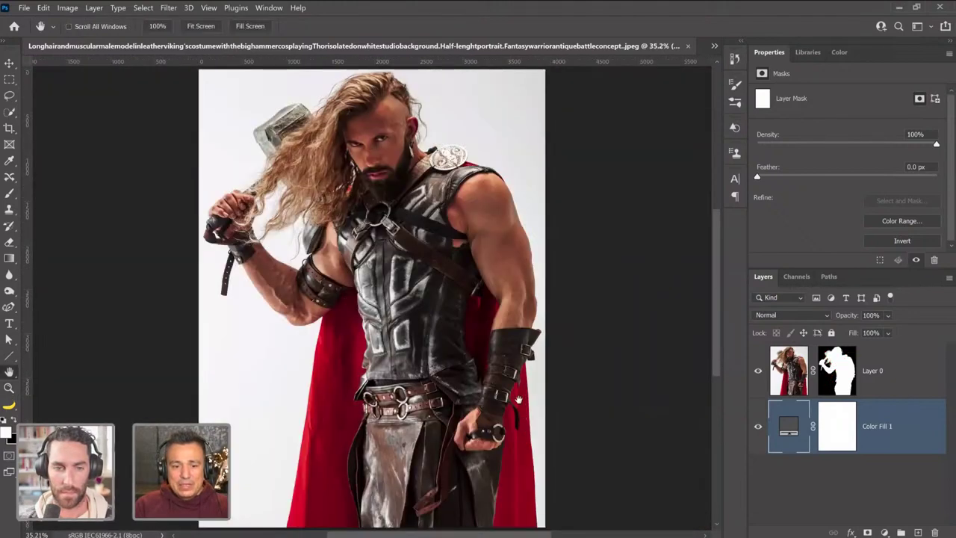
{"action": "left_click", "coordinate": [837, 382], "text": "shift"}
{"action": "left_click", "coordinate": [839, 381], "text": "shift"}
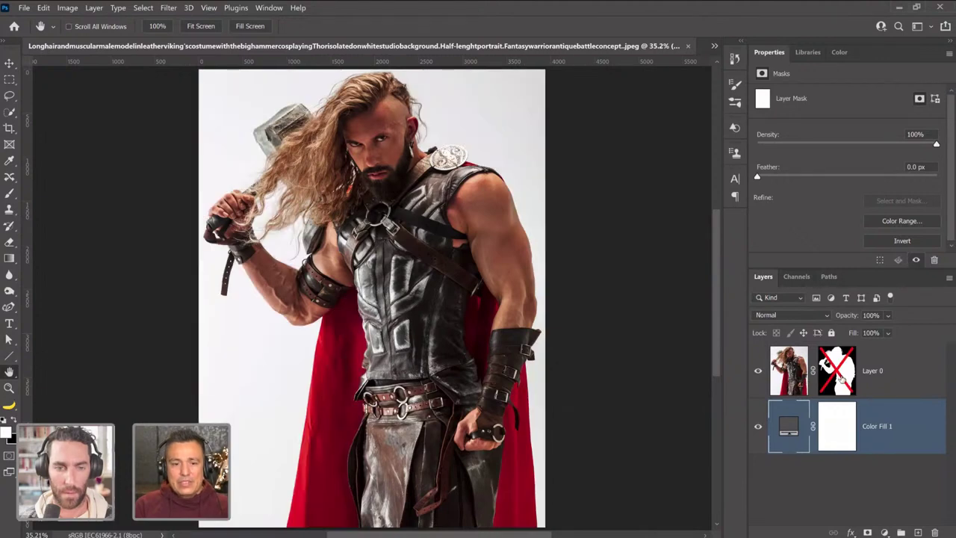
{"action": "left_click", "coordinate": [841, 379], "text": "shift"}
{"action": "left_click", "coordinate": [840, 379], "text": "shift"}
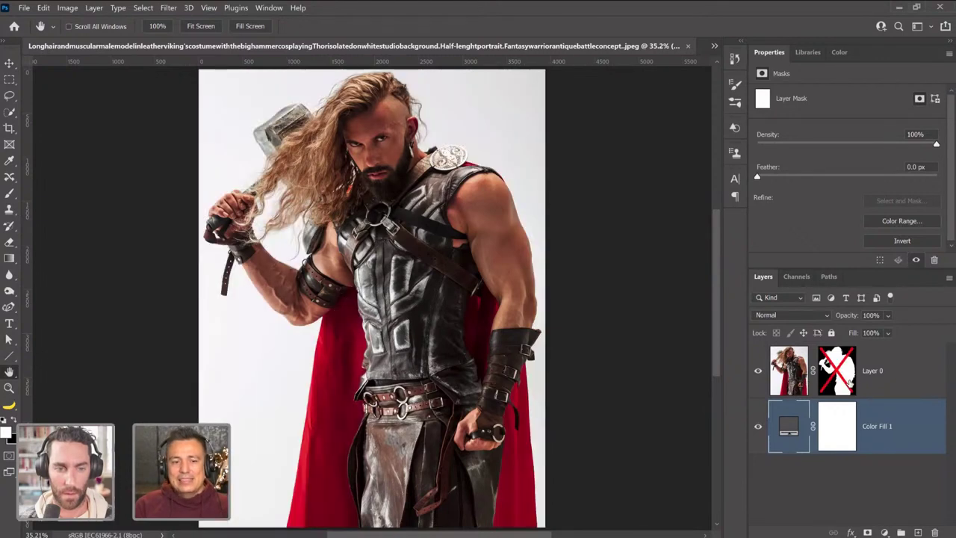
{"action": "right_click", "coordinate": [843, 371]}
{"action": "left_click", "coordinate": [869, 393]}
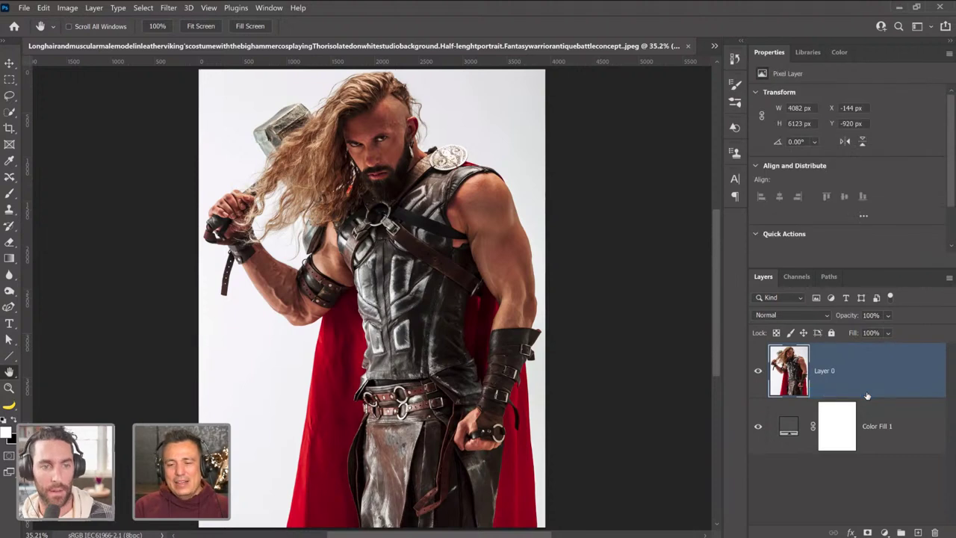
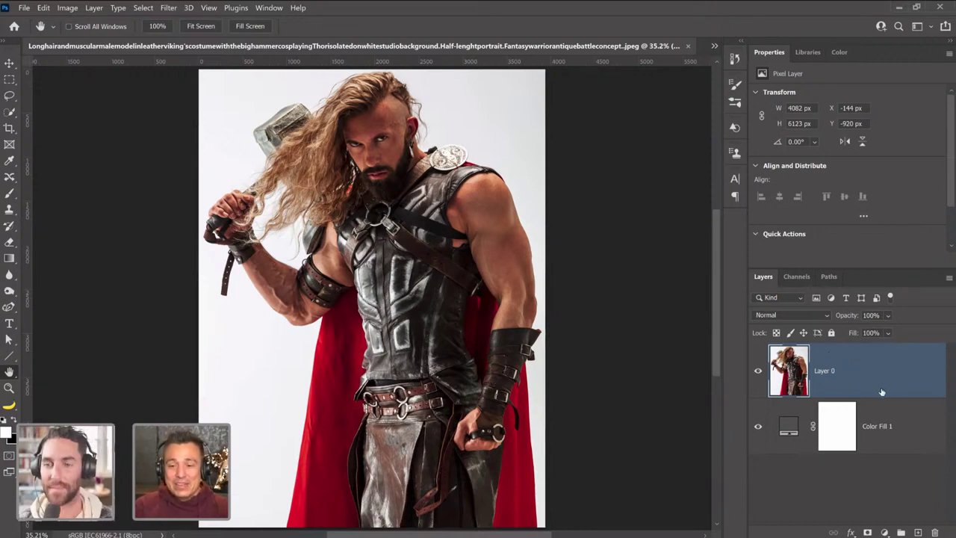
Compare the Red, Green and Blue channels and duplicate Blue as a 'Blue copy' channel.
{"action": "left_click", "coordinate": [797, 280]}
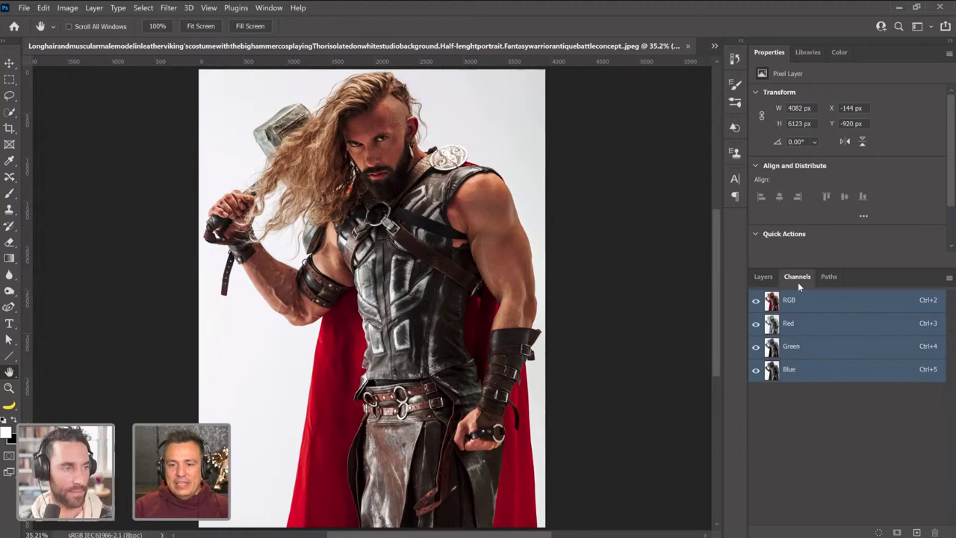
{"action": "left_click", "coordinate": [791, 328]}
{"action": "left_click", "coordinate": [793, 350]}
{"action": "left_click", "coordinate": [796, 373]}
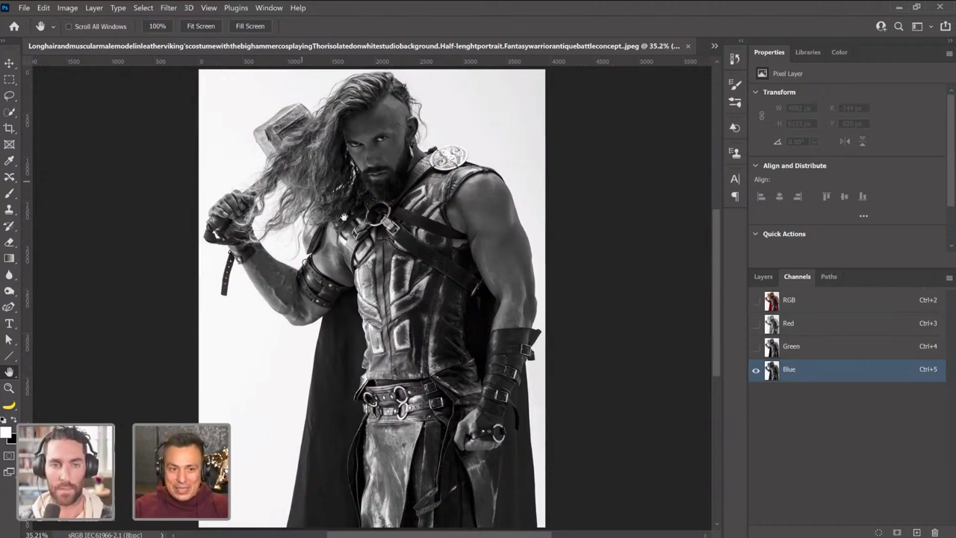
{"action": "left_click_drag", "start_coordinate": [777, 381], "coordinate": [917, 532]}
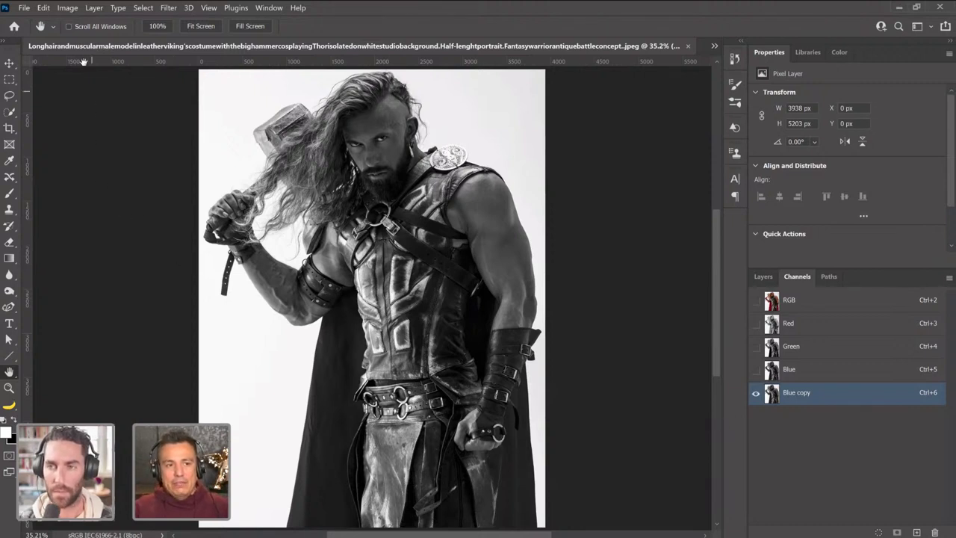
Apply the Blue copy channel onto itself with Multiply blending at 100% opacity.
{"action": "left_click", "coordinate": [66, 9]}
{"action": "left_click", "coordinate": [116, 175]}
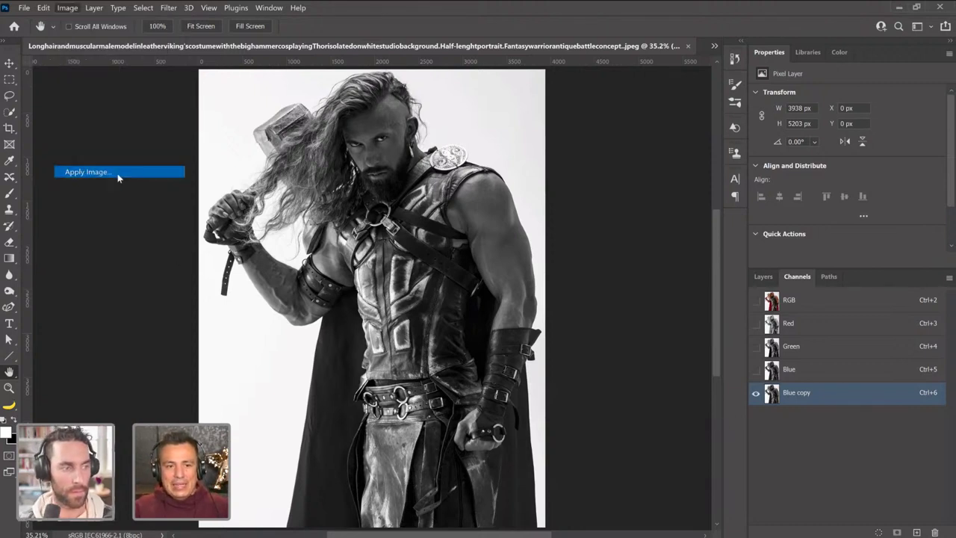
{"action": "left_click_drag", "start_coordinate": [472, 111], "coordinate": [754, 90]}
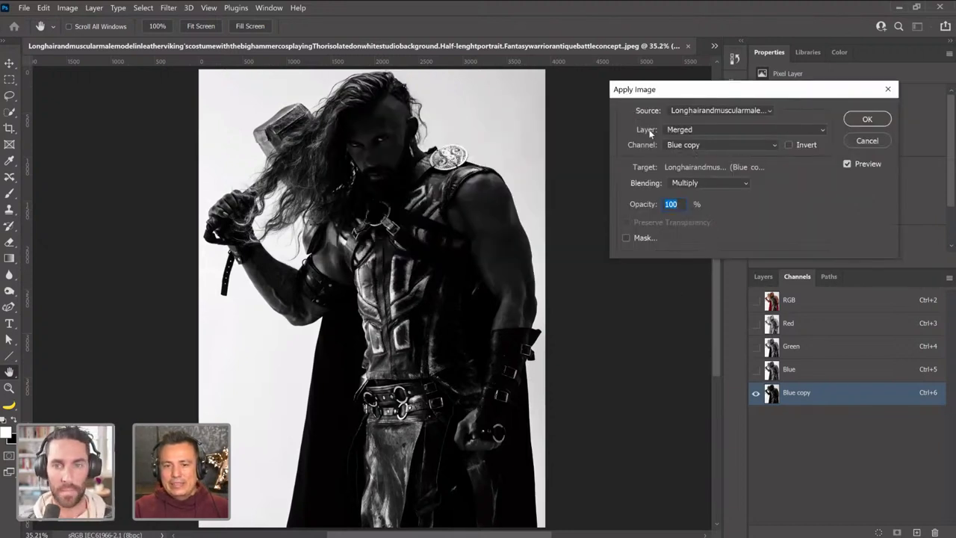
{"action": "left_click", "coordinate": [689, 185]}
{"action": "scroll", "coordinate": [714, 188], "scroll_direction": "down", "scroll_amount": 5}
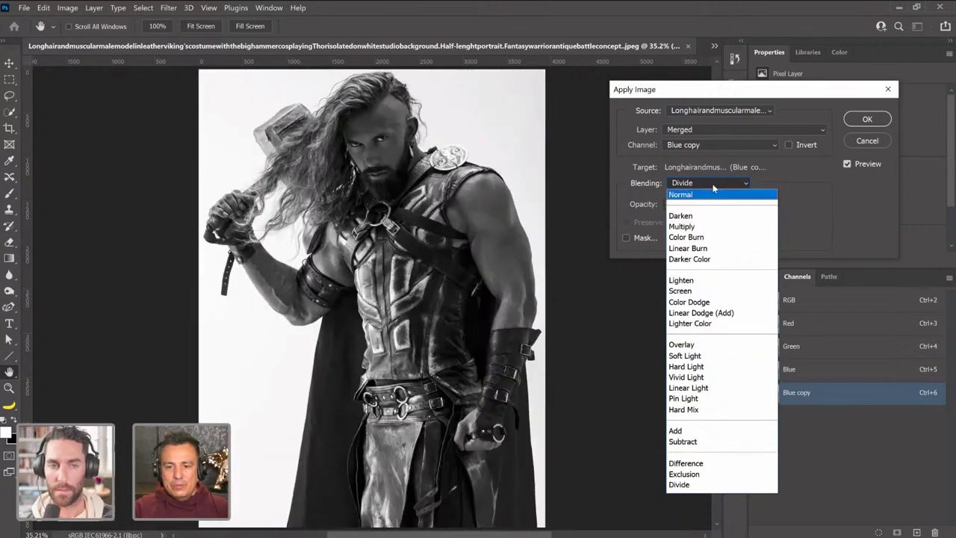
{"action": "left_click", "coordinate": [712, 232]}
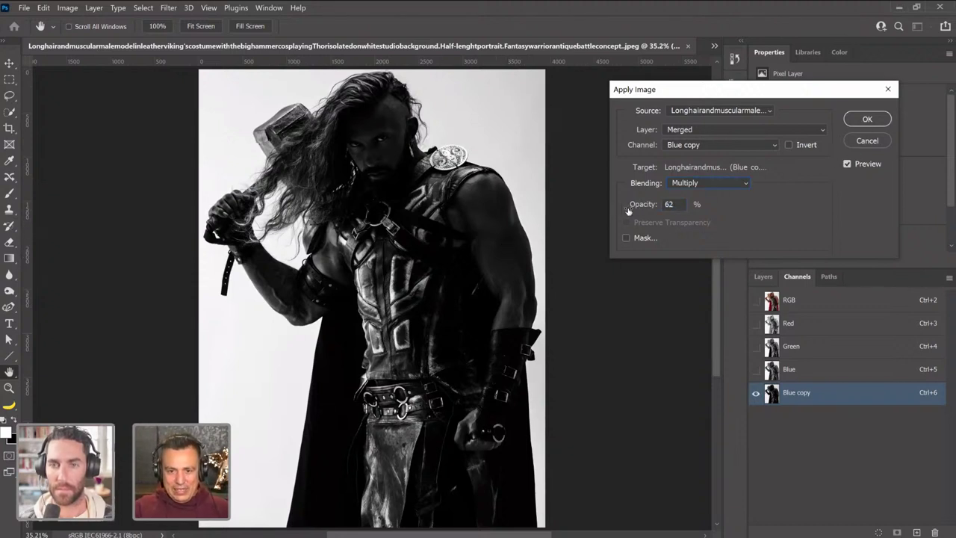
{"action": "left_click_drag", "start_coordinate": [627, 211], "coordinate": [850, 147]}
{"action": "left_click", "coordinate": [870, 118]}
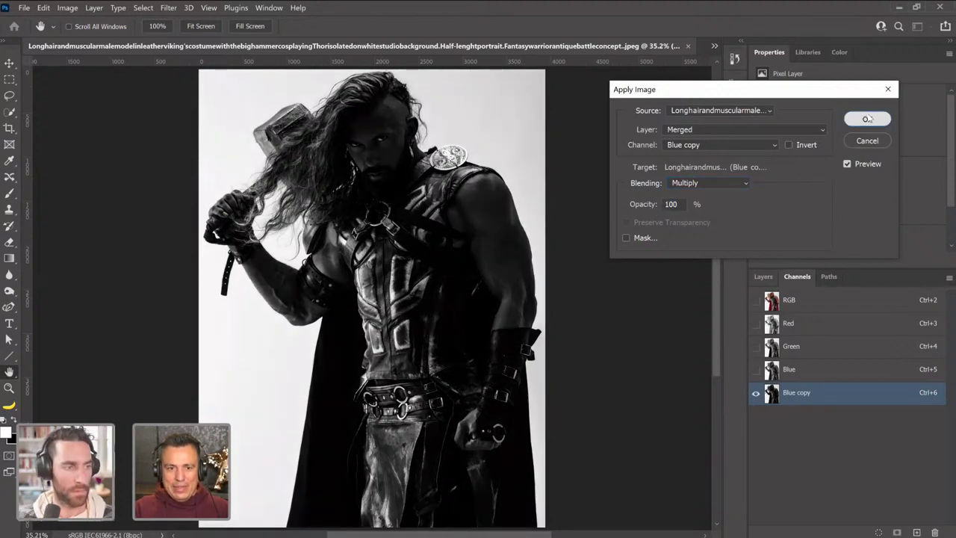
Run a second Multiply Apply Image pass on the Blue copy channel.
{"action": "left_click", "coordinate": [67, 9]}
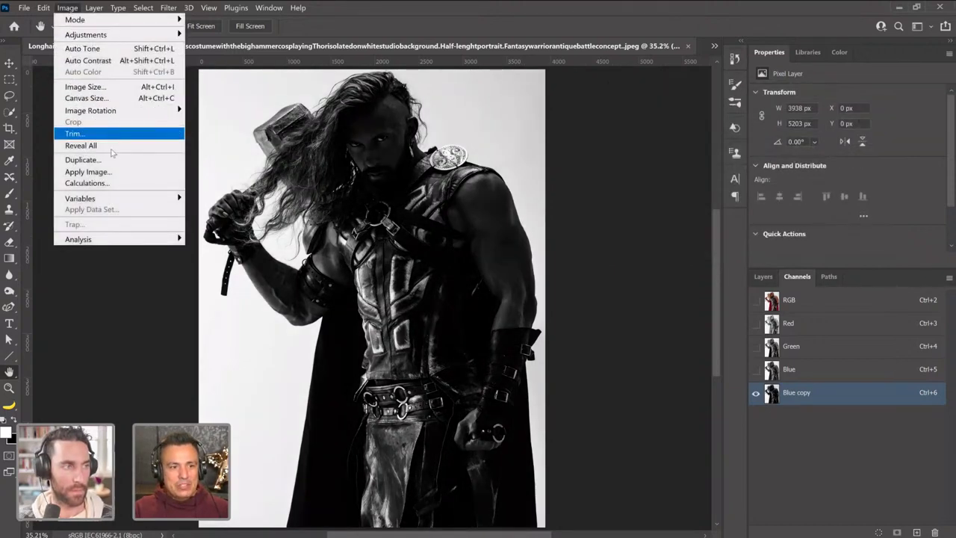
{"action": "left_click", "coordinate": [112, 172]}
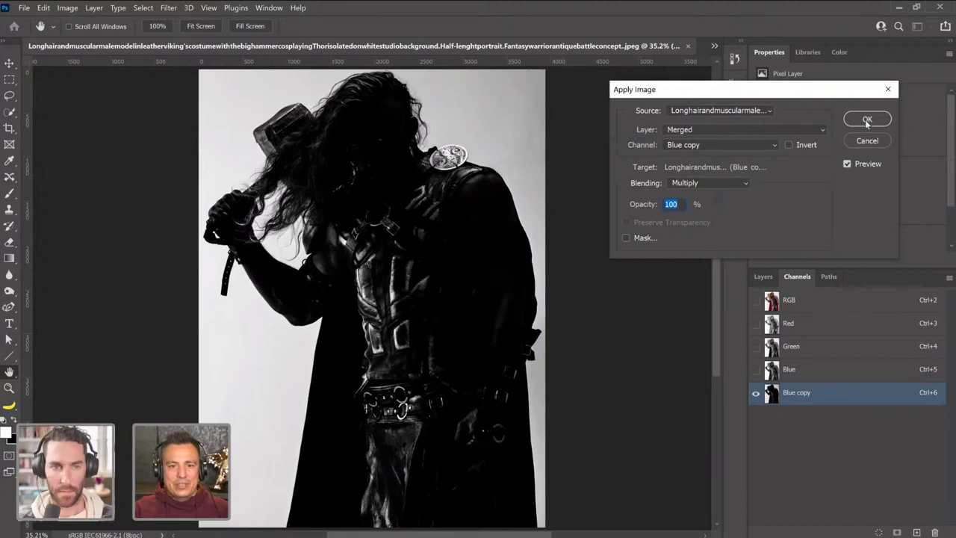
{"action": "left_click", "coordinate": [867, 121]}
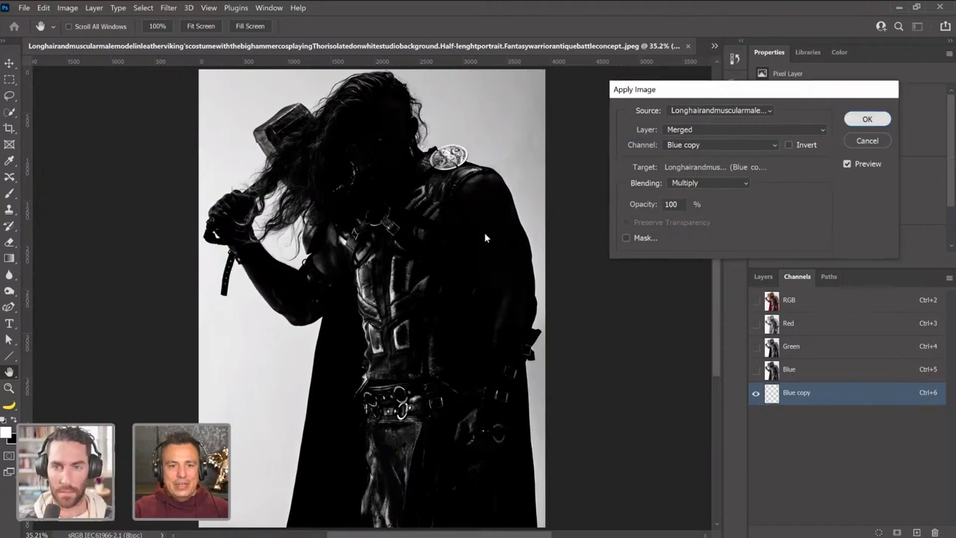
Zoom in to inspect the shoulder badge and hair edges, then fit the image on screen.
{"action": "left_click", "coordinate": [9, 388]}
{"action": "left_click", "coordinate": [430, 120]}
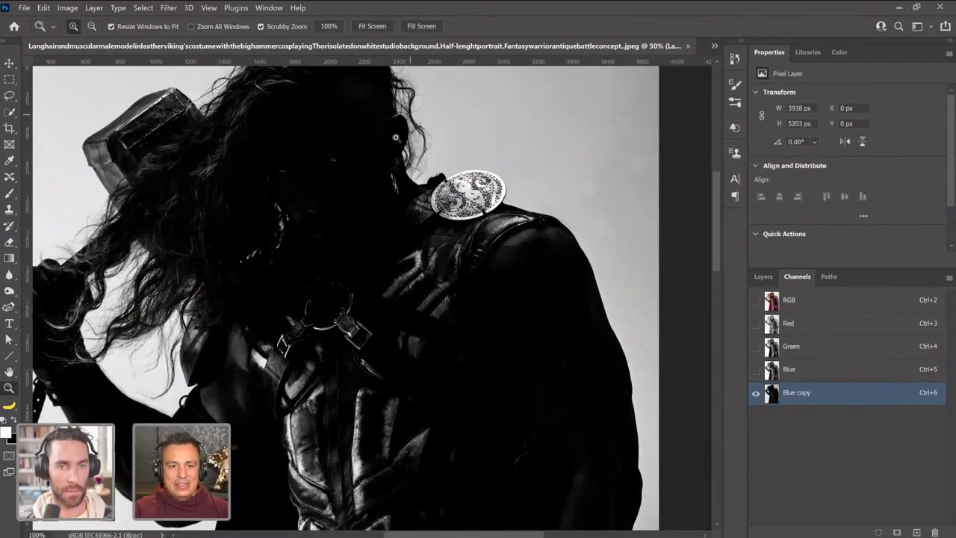
{"action": "left_click", "coordinate": [385, 112]}
{"action": "left_click", "coordinate": [430, 125]}
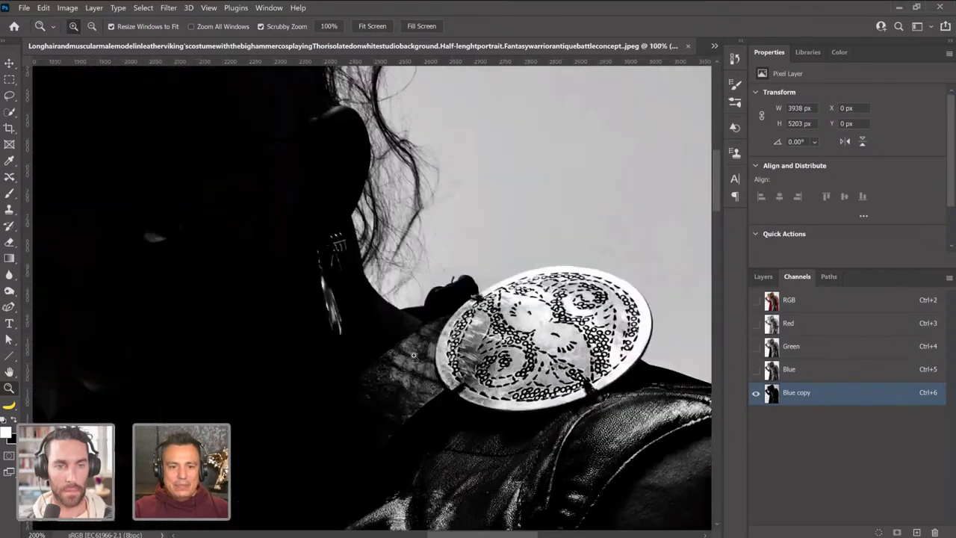
{"action": "left_click", "coordinate": [402, 373]}
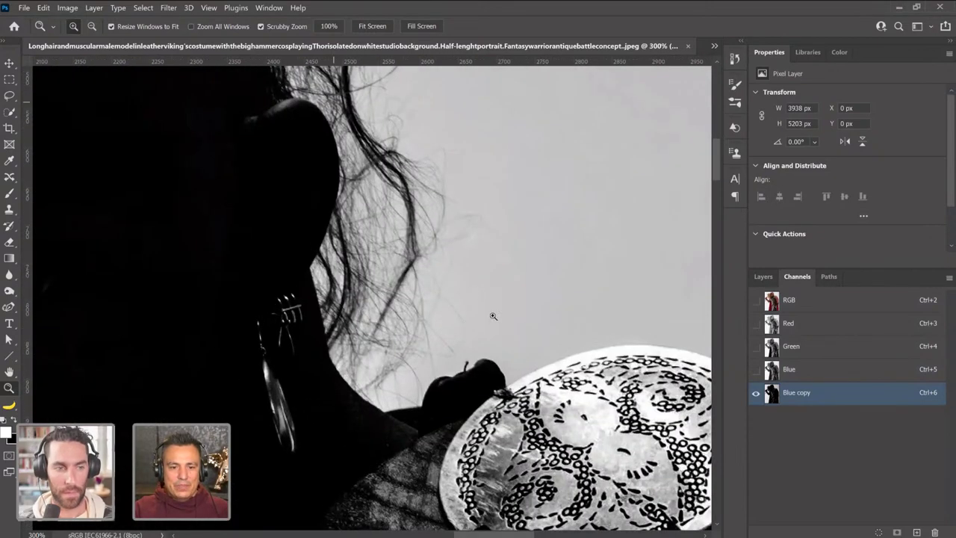
{"action": "left_click", "coordinate": [470, 277], "text": "alt"}
{"action": "left_click", "coordinate": [468, 267], "text": "alt"}
{"action": "left_click", "coordinate": [474, 262], "text": "alt"}
{"action": "key", "text": "ctrl+0"}
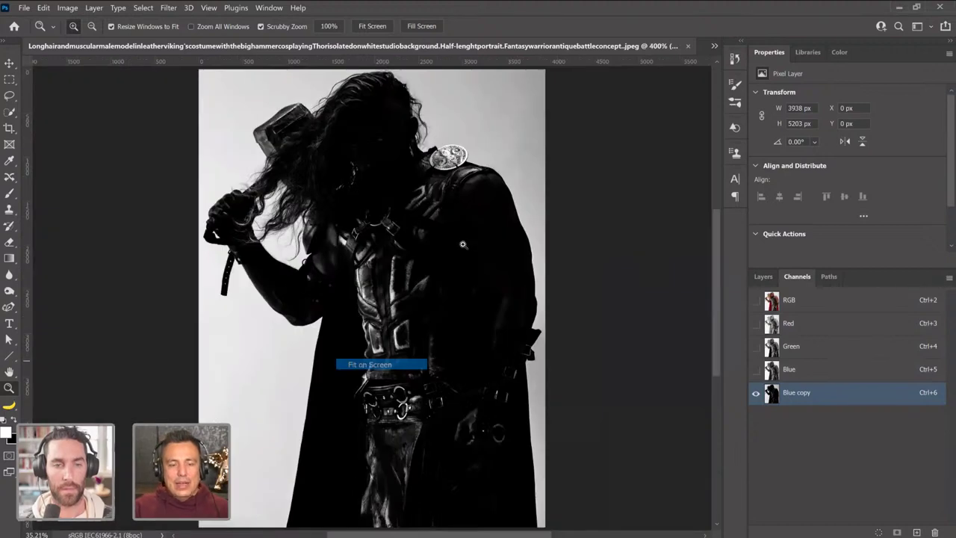
{"action": "left_click", "coordinate": [67, 9]}
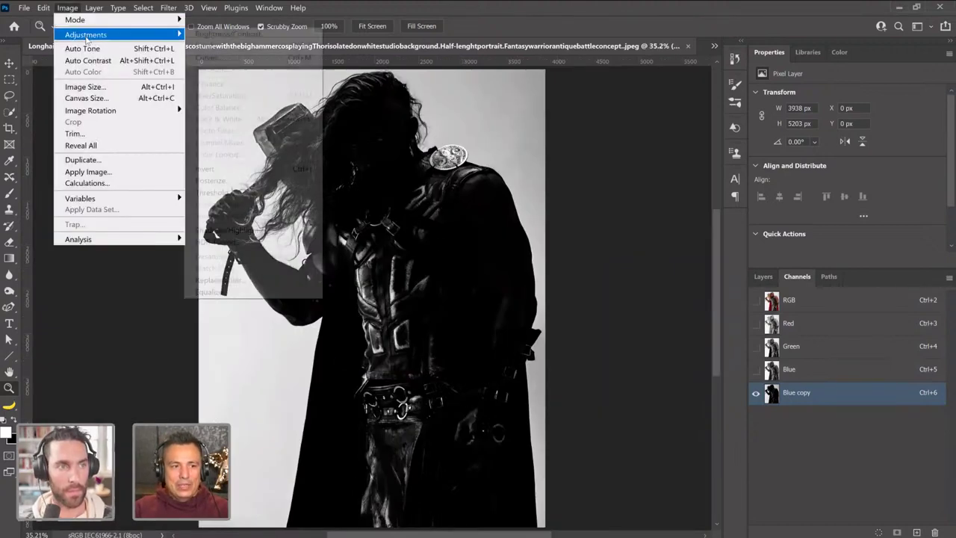
Apply Levels with input values 8, 1.09 and 216 to the Blue copy channel.
{"action": "mouse_move", "coordinate": [138, 38]}
{"action": "left_click", "coordinate": [207, 47]}
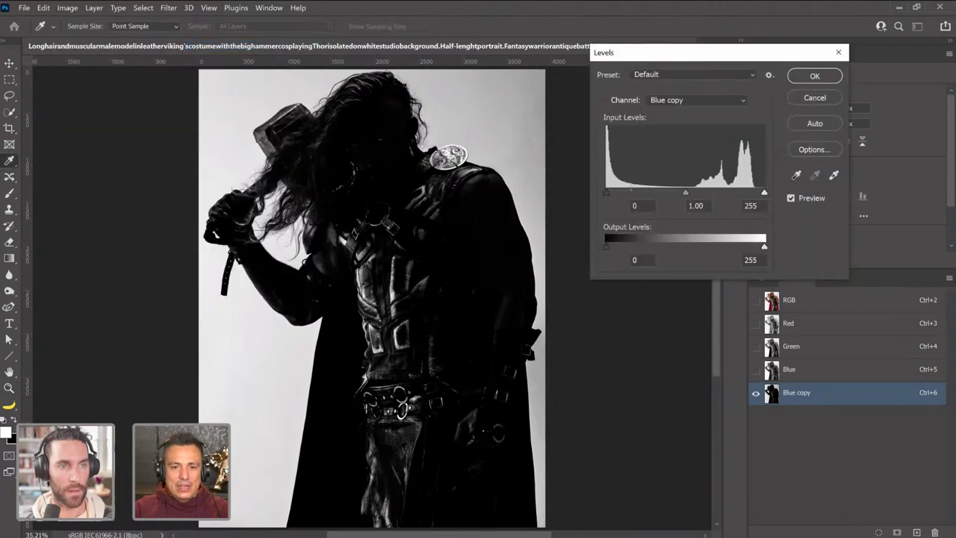
{"action": "left_click_drag", "start_coordinate": [607, 192], "coordinate": [611, 192]}
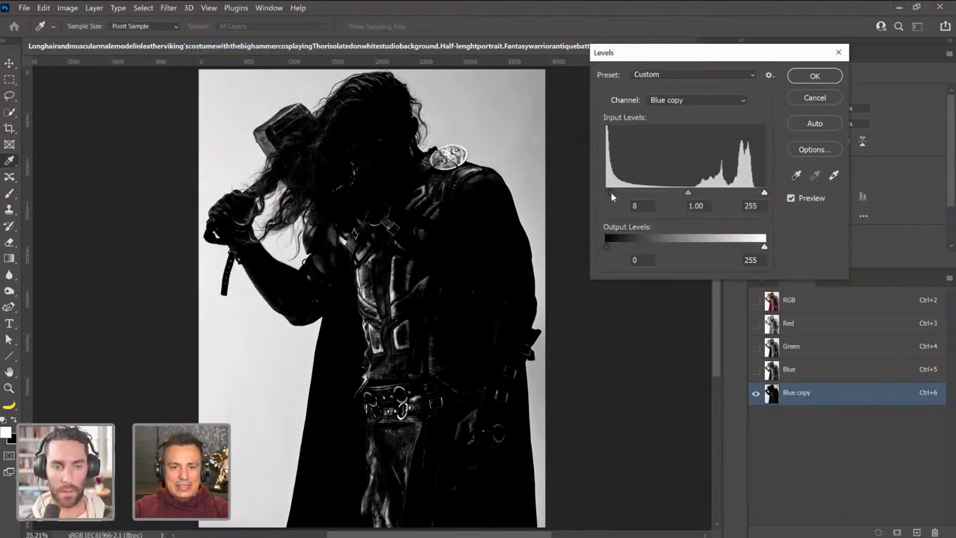
{"action": "left_click_drag", "start_coordinate": [762, 193], "coordinate": [740, 194]}
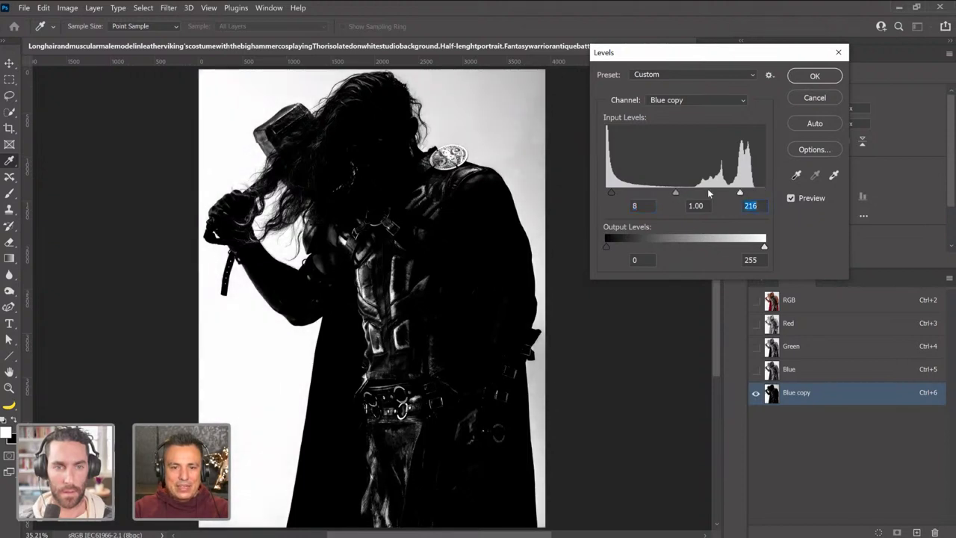
{"action": "left_click_drag", "start_coordinate": [677, 193], "coordinate": [669, 193]}
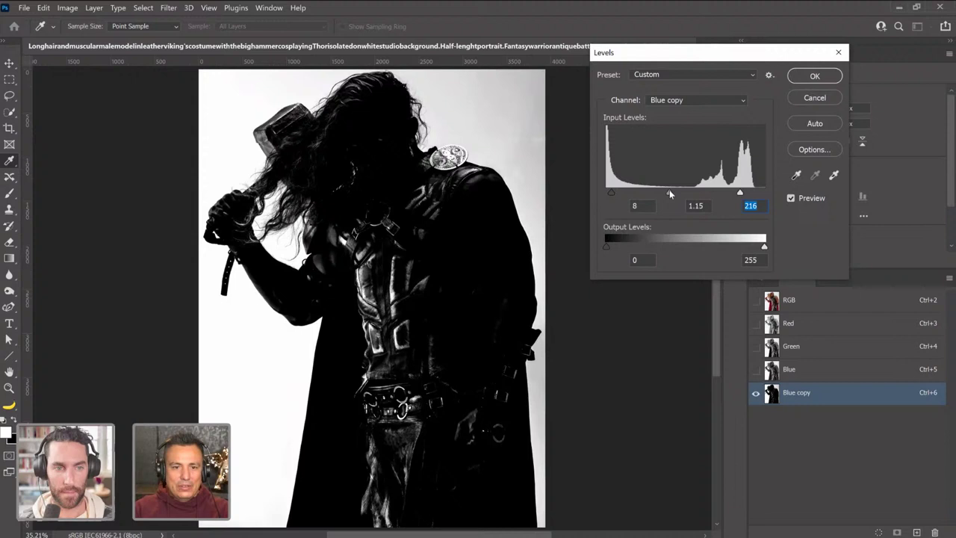
{"action": "left_click", "coordinate": [815, 76]}
{"action": "key", "text": "z"}
{"action": "mouse_move", "coordinate": [9, 290]}
{"action": "left_mouse_down"}
{"action": "mouse_move", "coordinate": [70, 313]}
{"action": "mouse_move", "coordinate": [77, 291]}
{"action": "left_mouse_up"}
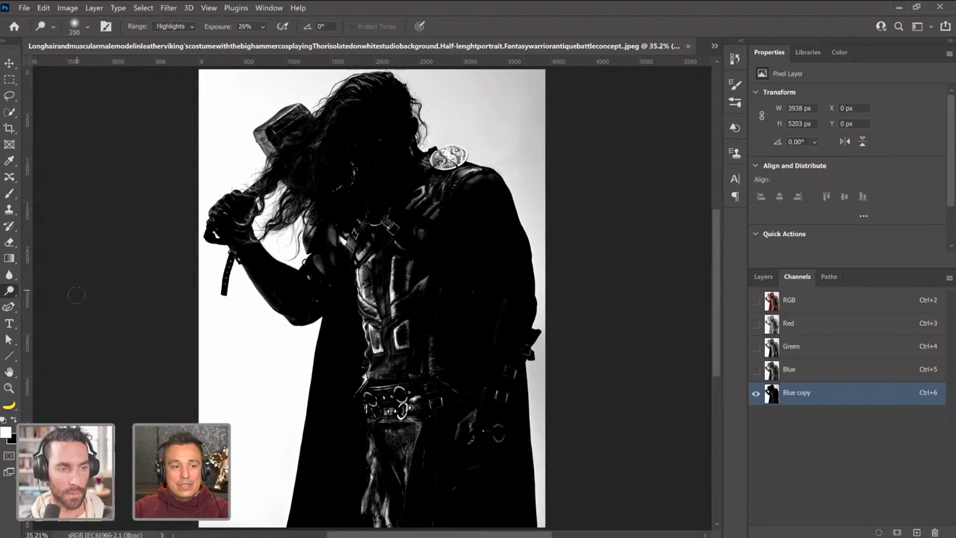
Dodge the grey background haze to white using Highlights range, 26% exposure, 500 brush.
{"action": "left_click", "coordinate": [171, 27]}
{"action": "left_click", "coordinate": [170, 29]}
{"action": "mouse_move", "coordinate": [485, 160]}
{"action": "left_mouse_down"}
{"action": "mouse_move", "coordinate": [511, 144]}
{"action": "mouse_move", "coordinate": [538, 195]}
{"action": "mouse_move", "coordinate": [539, 228]}
{"action": "mouse_move", "coordinate": [459, 132]}
{"action": "mouse_move", "coordinate": [443, 138]}
{"action": "mouse_move", "coordinate": [440, 97]}
{"action": "mouse_move", "coordinate": [422, 77]}
{"action": "mouse_move", "coordinate": [517, 96]}
{"action": "mouse_move", "coordinate": [425, 75]}
{"action": "mouse_move", "coordinate": [521, 118]}
{"action": "mouse_move", "coordinate": [535, 143]}
{"action": "mouse_move", "coordinate": [479, 129]}
{"action": "mouse_move", "coordinate": [490, 113]}
{"action": "mouse_move", "coordinate": [474, 116]}
{"action": "mouse_move", "coordinate": [505, 103]}
{"action": "mouse_move", "coordinate": [541, 120]}
{"action": "mouse_move", "coordinate": [484, 124]}
{"action": "mouse_move", "coordinate": [466, 106]}
{"action": "mouse_move", "coordinate": [537, 89]}
{"action": "mouse_move", "coordinate": [568, 178]}
{"action": "mouse_move", "coordinate": [549, 284]}
{"action": "mouse_move", "coordinate": [556, 341]}
{"action": "mouse_move", "coordinate": [532, 435]}
{"action": "mouse_move", "coordinate": [550, 442]}
{"action": "mouse_move", "coordinate": [553, 396]}
{"action": "left_mouse_up"}
{"action": "key", "text": "bracketright"}
{"action": "key", "text": "bracketright"}
{"action": "key", "text": "bracketright"}
{"action": "key", "text": "bracketright"}
{"action": "left_click_drag", "start_coordinate": [271, 487], "coordinate": [310, 448]}
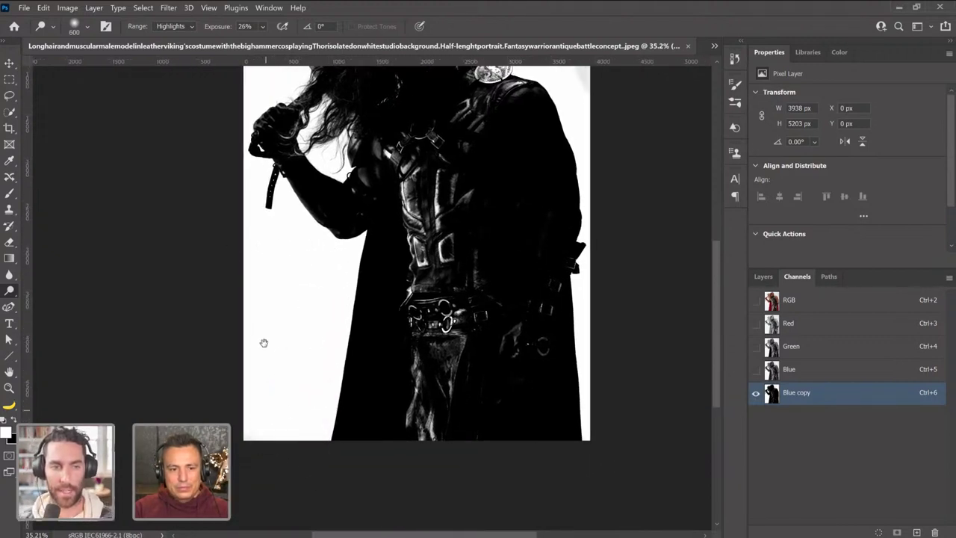
{"action": "left_click_drag", "start_coordinate": [262, 341], "coordinate": [279, 461]}
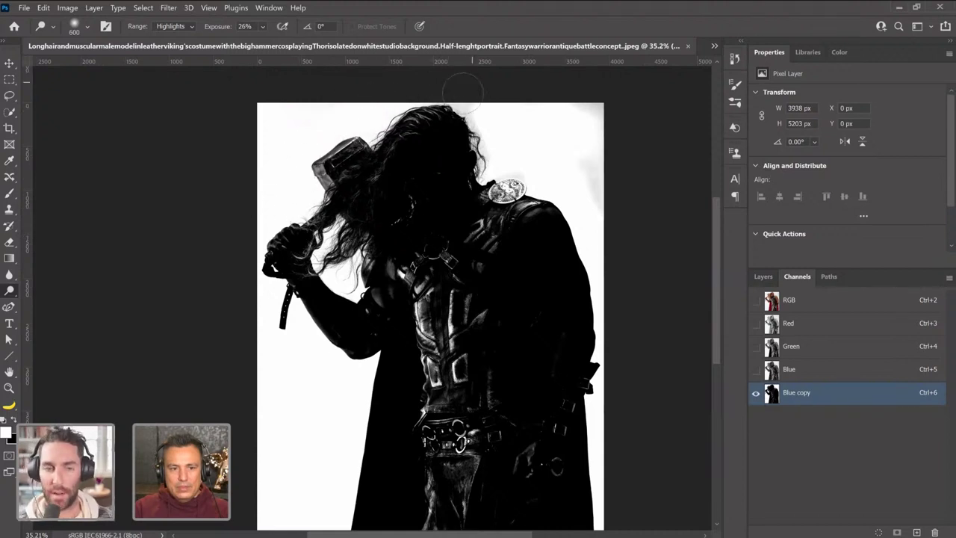
{"action": "mouse_move", "coordinate": [482, 112]}
{"action": "left_mouse_down"}
{"action": "mouse_move", "coordinate": [618, 121]}
{"action": "mouse_move", "coordinate": [591, 107]}
{"action": "mouse_move", "coordinate": [611, 326]}
{"action": "mouse_move", "coordinate": [598, 119]}
{"action": "left_mouse_up"}
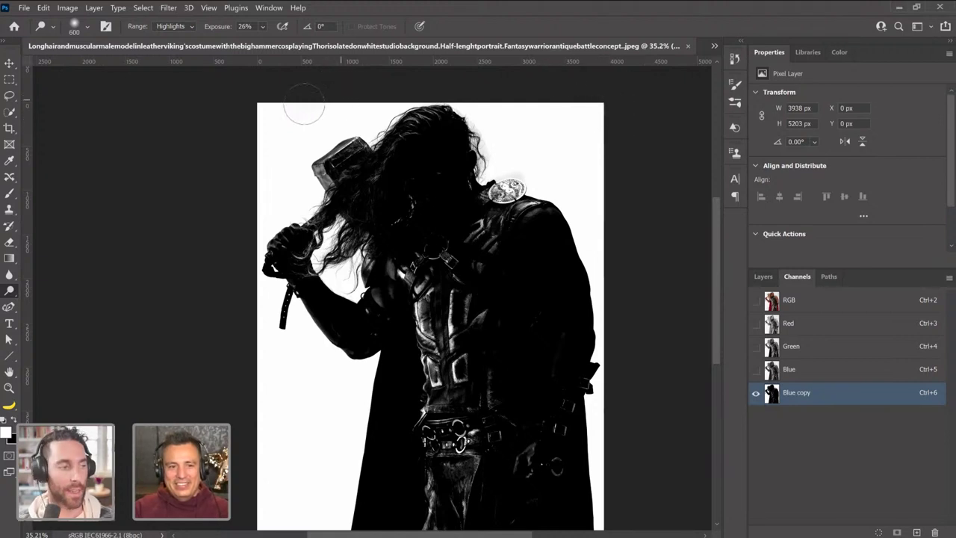
Zoom to 200% on the shoulder coin to inspect its edge.
{"action": "left_click_drag", "start_coordinate": [577, 167], "coordinate": [503, 129]}
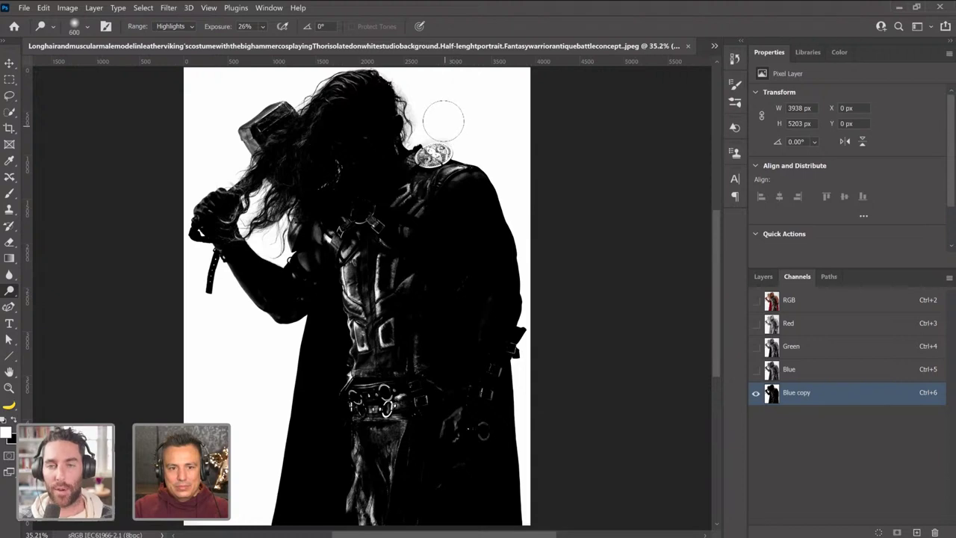
{"action": "left_click", "coordinate": [479, 133]}
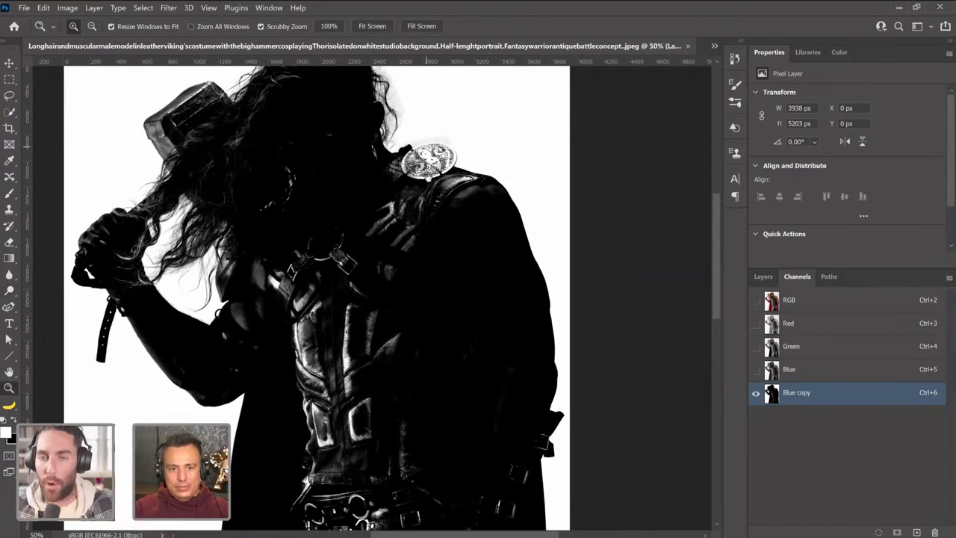
{"action": "key", "text": "ctrl+plus"}
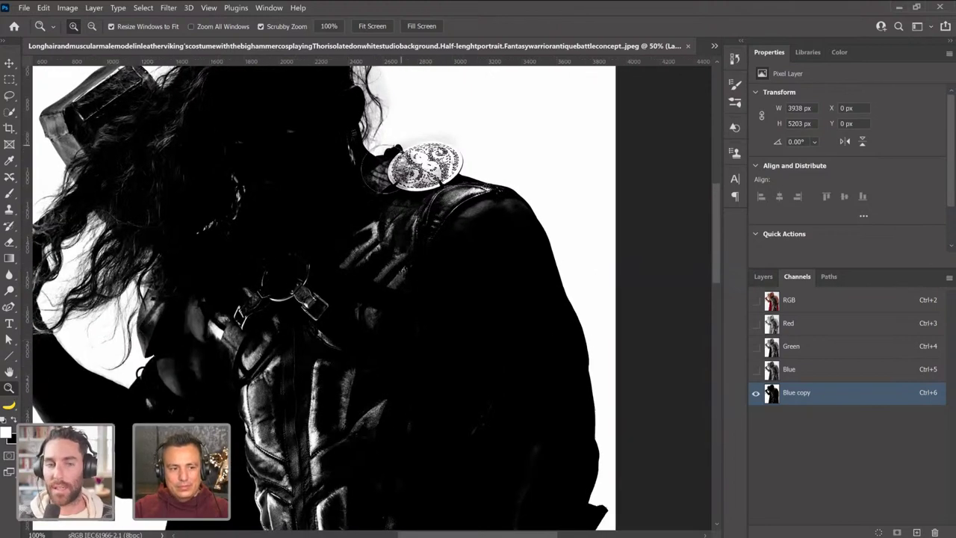
{"action": "left_click", "coordinate": [389, 164]}
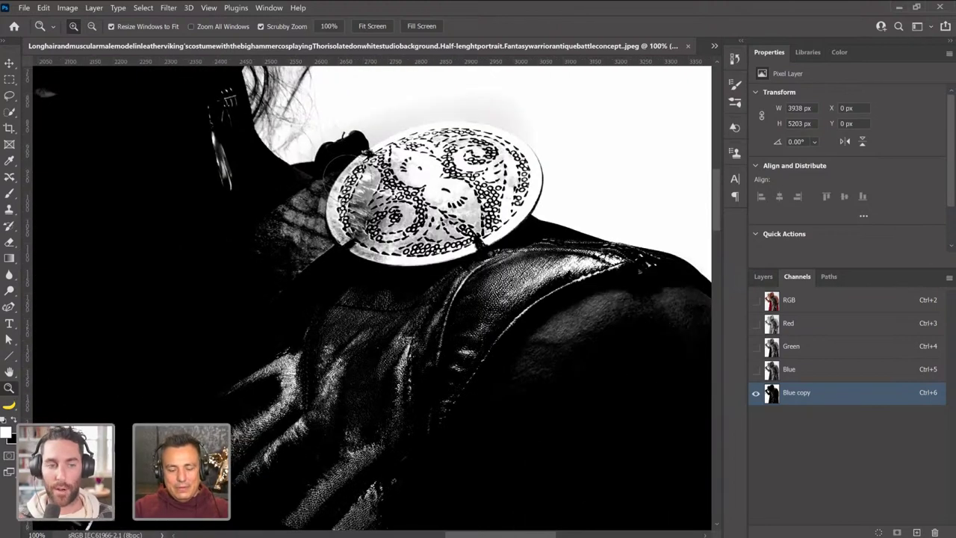
{"action": "key", "text": "ctrl+plus"}
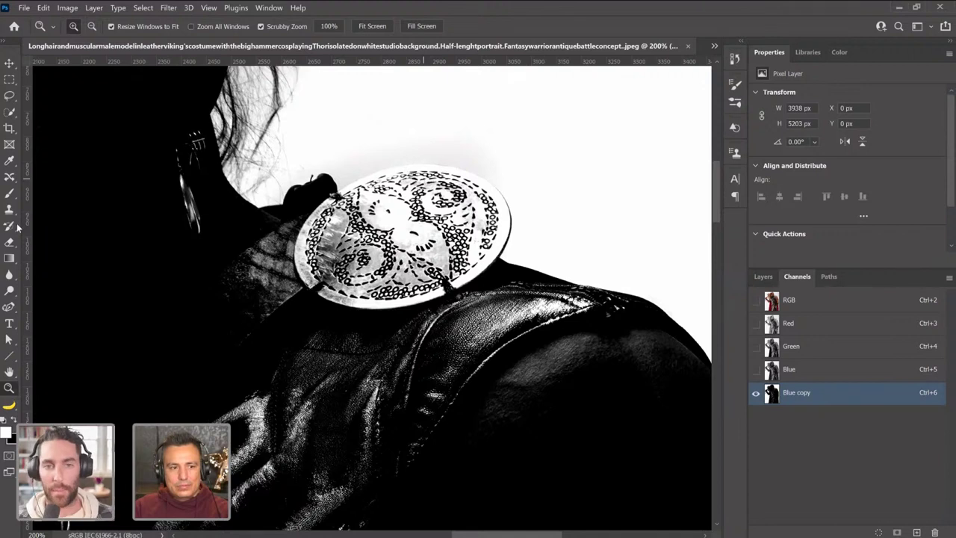
Paint black over the shoulder below the medallion with a hard brush.
{"action": "key", "text": "b"}
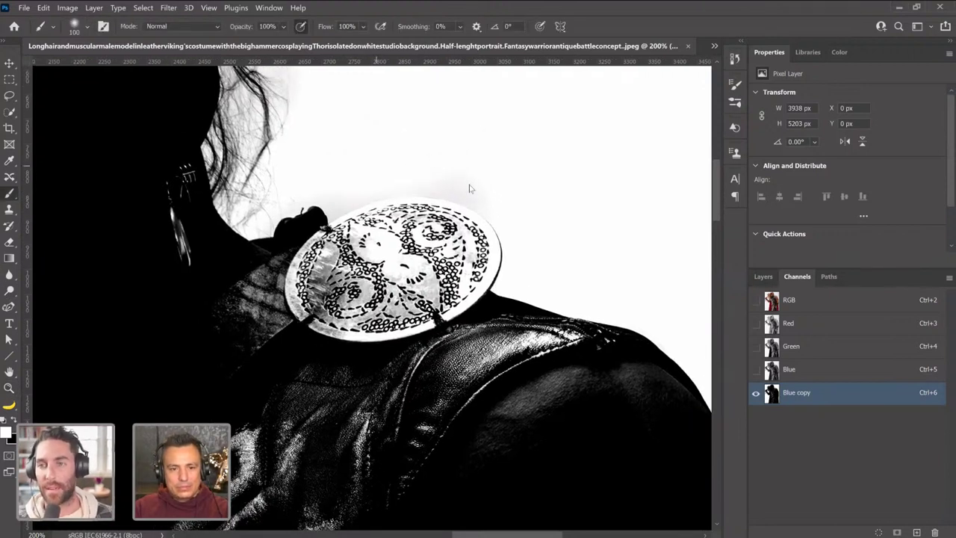
{"action": "key", "text": "o"}
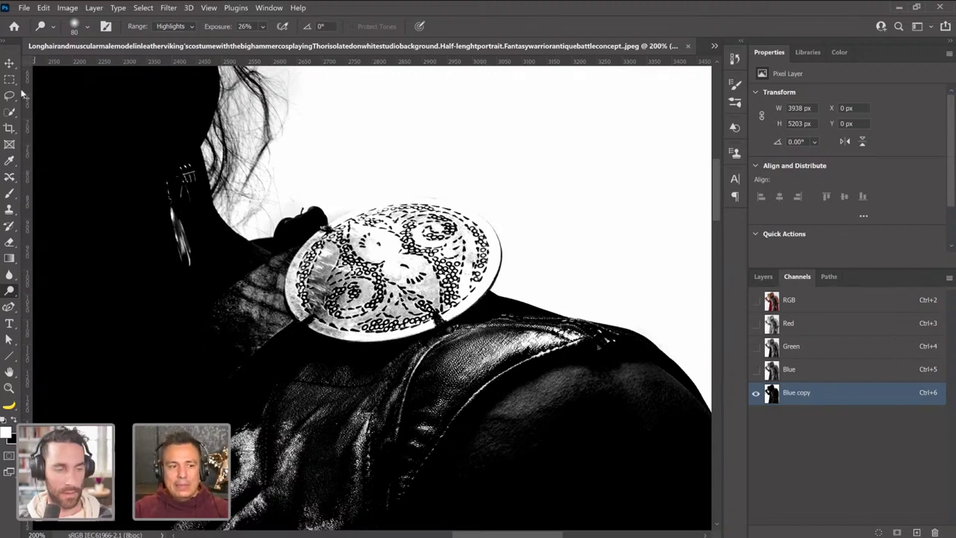
{"action": "left_click", "coordinate": [10, 193]}
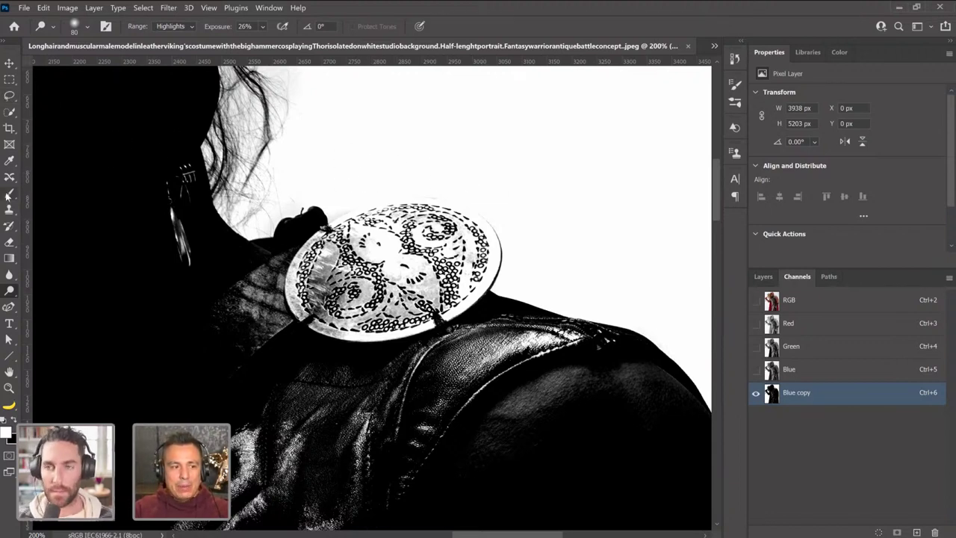
{"action": "left_click", "coordinate": [86, 29]}
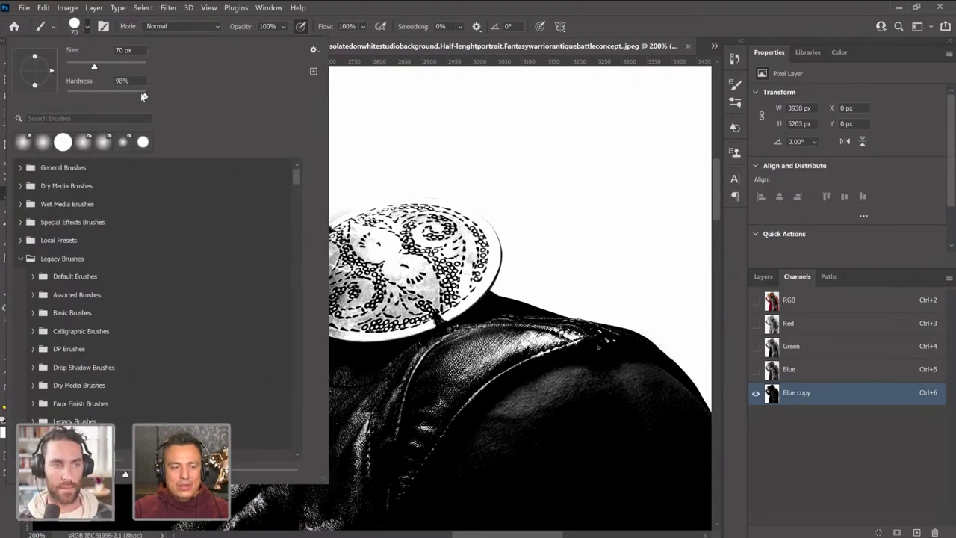
{"action": "key", "text": "Return"}
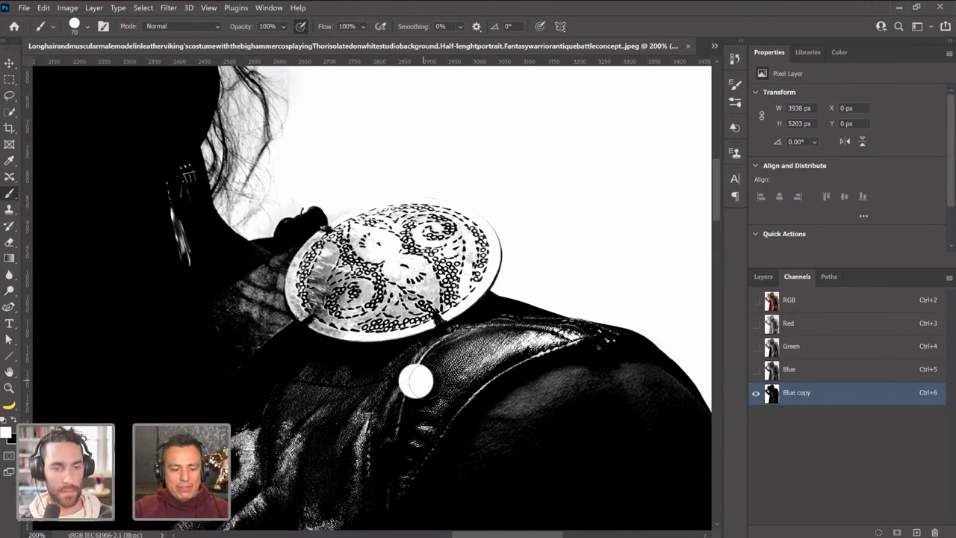
{"action": "mouse_move", "coordinate": [417, 391]}
{"action": "left_mouse_down"}
{"action": "mouse_move", "coordinate": [341, 377]}
{"action": "mouse_move", "coordinate": [337, 315]}
{"action": "mouse_move", "coordinate": [295, 314]}
{"action": "left_mouse_up"}
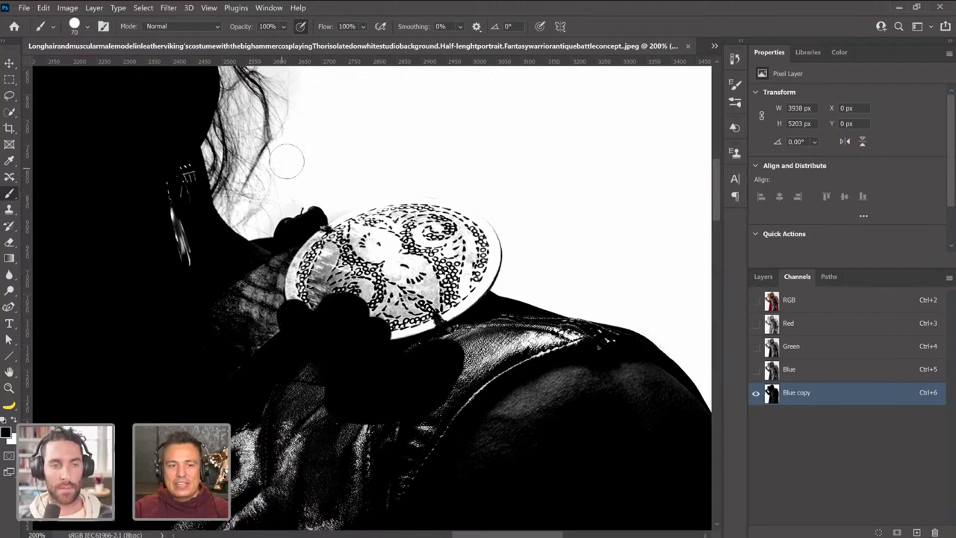
Paint white over the grey hair strands along the hair edge and beside the neck.
{"action": "scroll", "coordinate": [322, 373], "scroll_direction": "up", "scroll_amount": 6}
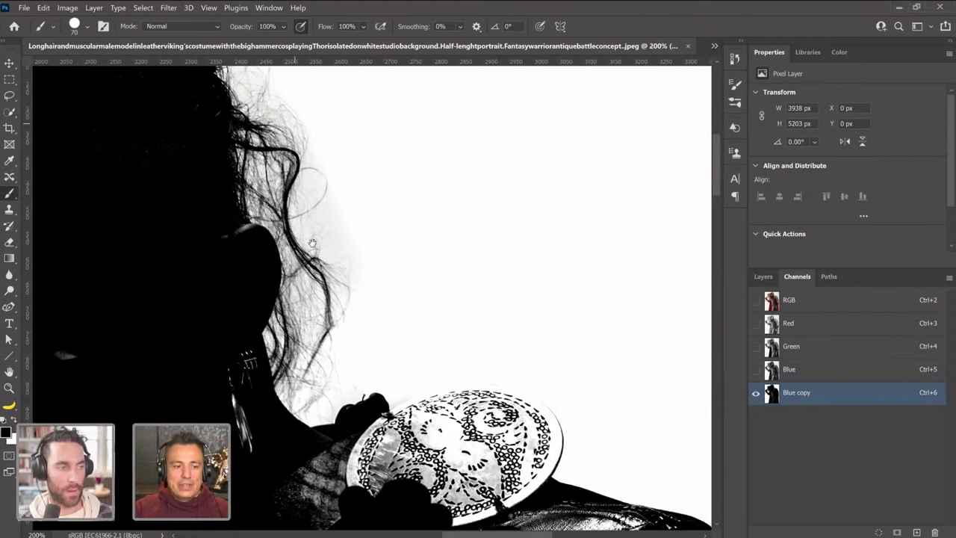
{"action": "scroll", "coordinate": [312, 242], "scroll_direction": "up", "scroll_amount": 2}
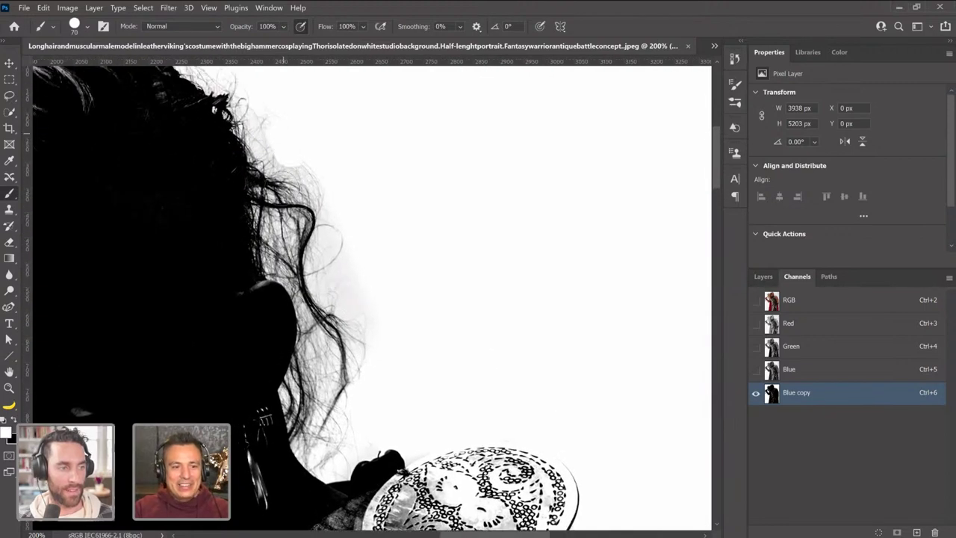
{"action": "mouse_move", "coordinate": [287, 168]}
{"action": "left_mouse_down"}
{"action": "mouse_move", "coordinate": [270, 251]}
{"action": "mouse_move", "coordinate": [309, 293]}
{"action": "mouse_move", "coordinate": [320, 340]}
{"action": "mouse_move", "coordinate": [294, 166]}
{"action": "mouse_move", "coordinate": [283, 180]}
{"action": "mouse_move", "coordinate": [291, 166]}
{"action": "mouse_move", "coordinate": [365, 357]}
{"action": "left_mouse_up"}
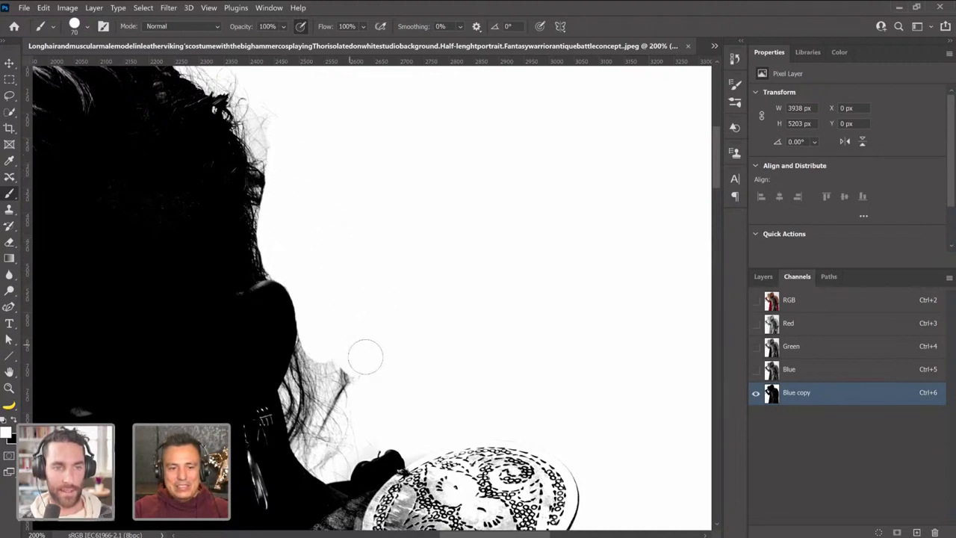
{"action": "mouse_move", "coordinate": [361, 292]}
{"action": "left_mouse_down"}
{"action": "mouse_move", "coordinate": [366, 183]}
{"action": "mouse_move", "coordinate": [369, 236]}
{"action": "left_mouse_up"}
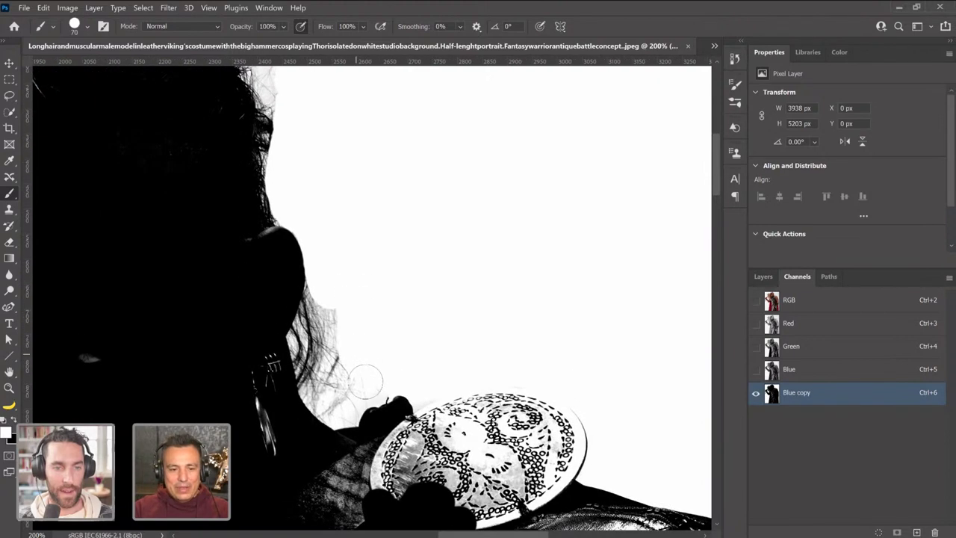
{"action": "mouse_move", "coordinate": [366, 383]}
{"action": "left_mouse_down"}
{"action": "mouse_move", "coordinate": [339, 410]}
{"action": "mouse_move", "coordinate": [314, 379]}
{"action": "mouse_move", "coordinate": [314, 337]}
{"action": "left_mouse_up"}
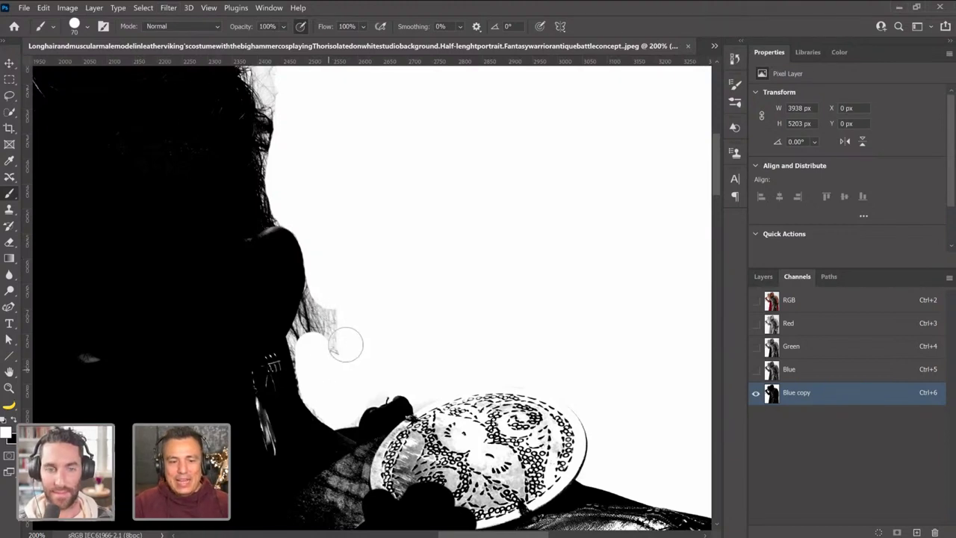
{"action": "mouse_move", "coordinate": [346, 345]}
{"action": "left_mouse_down"}
{"action": "mouse_move", "coordinate": [333, 311]}
{"action": "mouse_move", "coordinate": [313, 348]}
{"action": "left_mouse_up"}
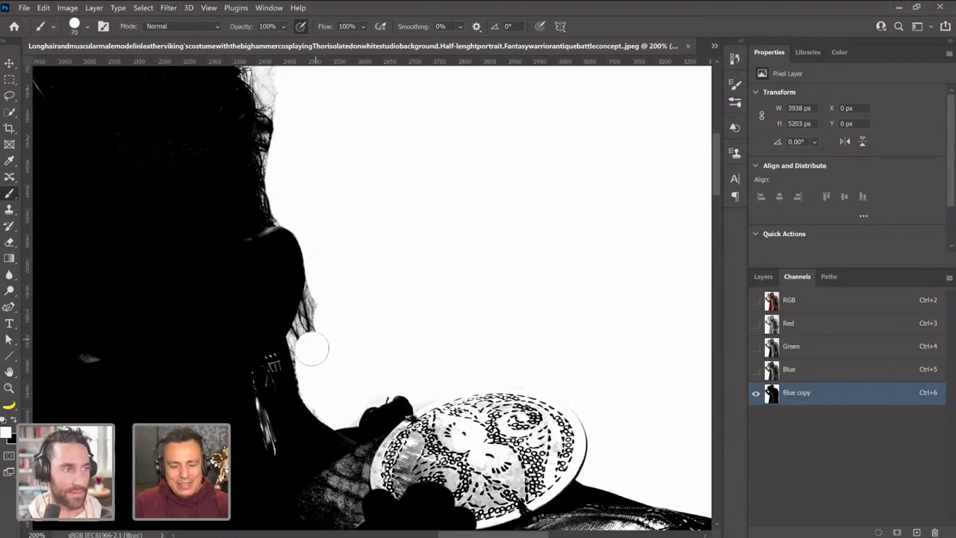
Whiten the leftover grey hair wisps beside the neck and along the top hair edge.
{"action": "key", "text": "bracketleft"}
{"action": "key", "text": "bracketleft"}
{"action": "key", "text": "bracketleft"}
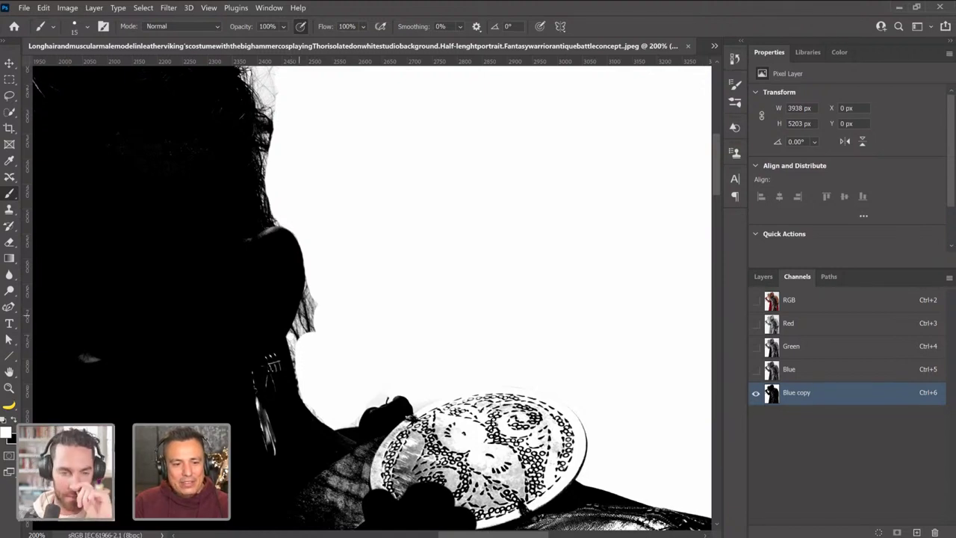
{"action": "left_click_drag", "start_coordinate": [306, 317], "coordinate": [311, 278]}
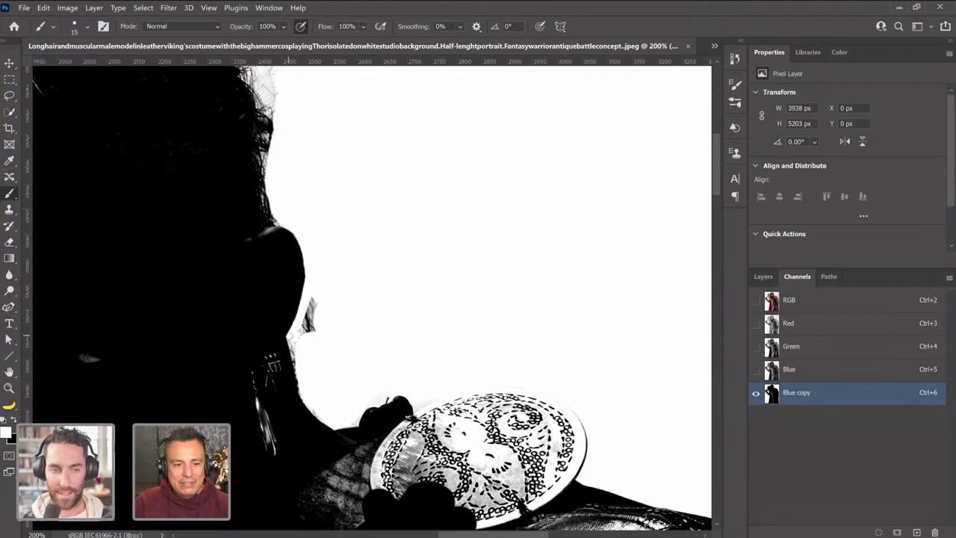
{"action": "left_click_drag", "start_coordinate": [298, 369], "coordinate": [302, 386]}
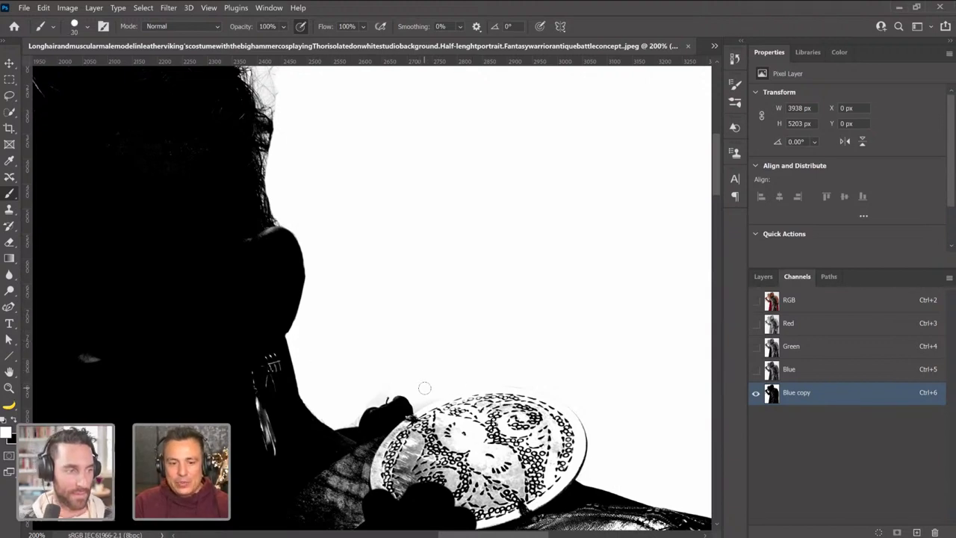
{"action": "key", "text": "bracketright"}
{"action": "key", "text": "bracketright"}
{"action": "key", "text": "bracketright"}
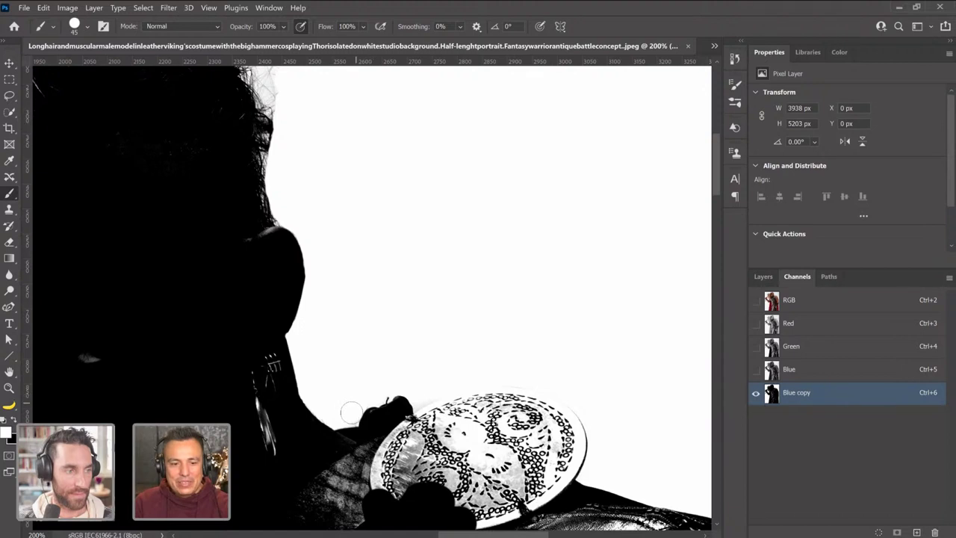
{"action": "scroll", "coordinate": [318, 201], "scroll_direction": "up", "scroll_amount": 5}
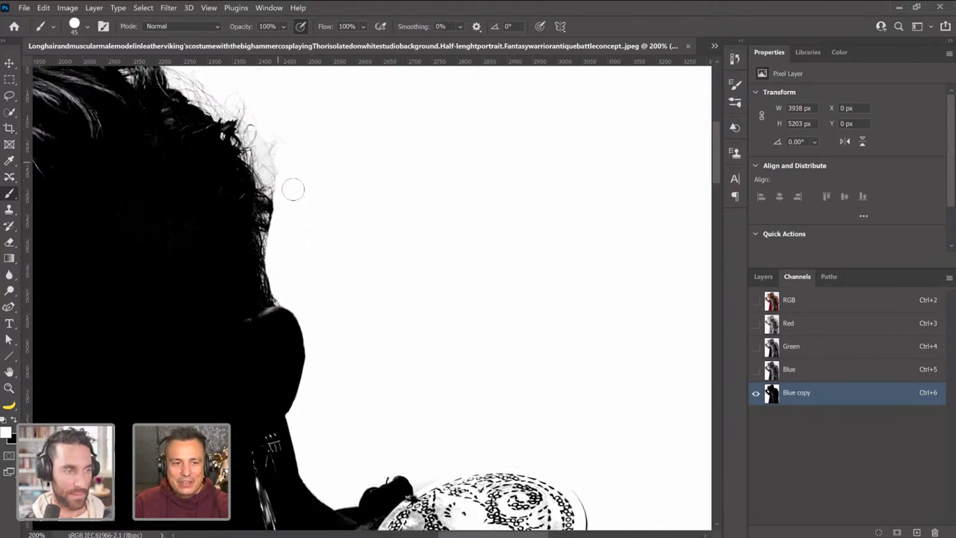
{"action": "left_click_drag", "start_coordinate": [278, 229], "coordinate": [270, 176]}
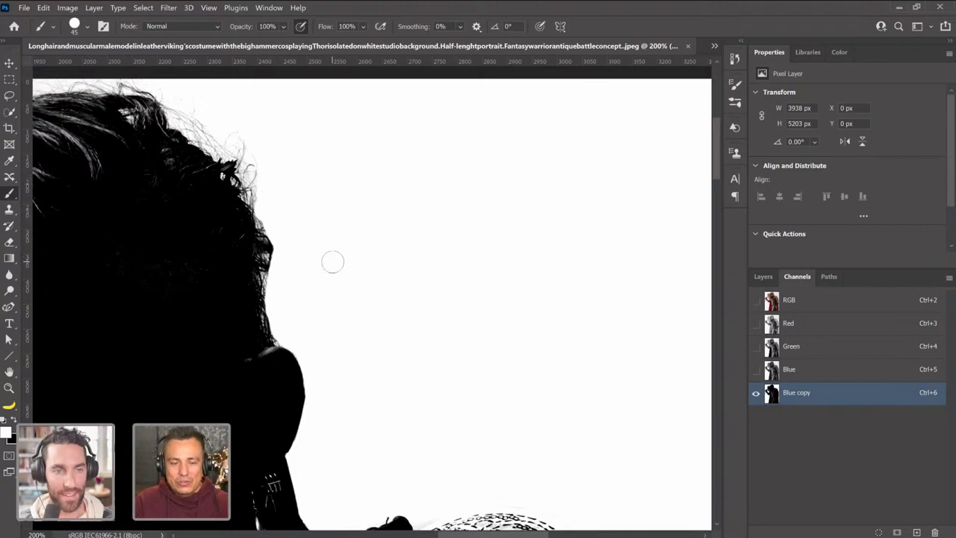
{"action": "scroll", "coordinate": [316, 266], "scroll_direction": "down", "scroll_amount": 2}
{"action": "scroll", "coordinate": [379, 293], "scroll_direction": "down", "scroll_amount": 10}
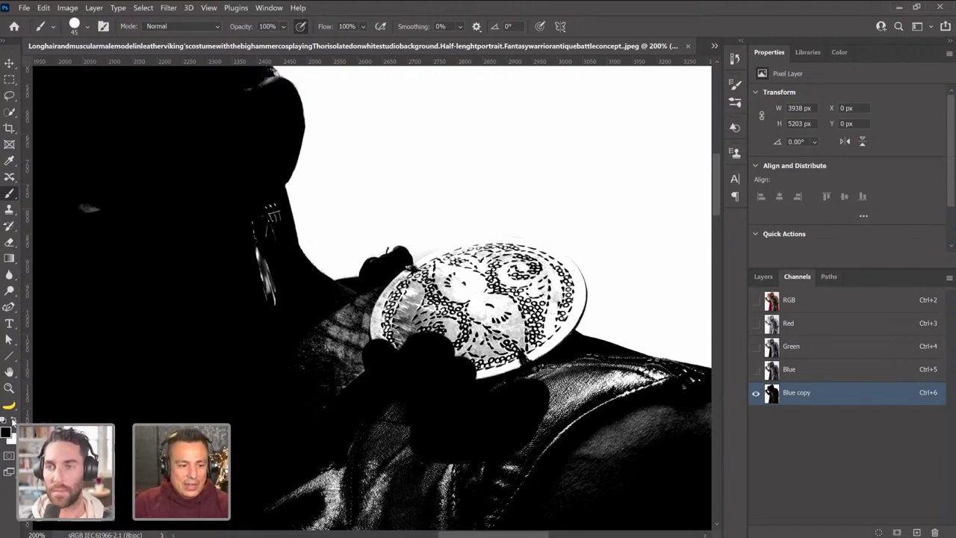
Paint the hand, shield and earring highlight solid black, then fit the image on screen.
{"action": "mouse_move", "coordinate": [416, 316]}
{"action": "left_mouse_down"}
{"action": "mouse_move", "coordinate": [350, 384]}
{"action": "mouse_move", "coordinate": [393, 359]}
{"action": "left_mouse_up"}
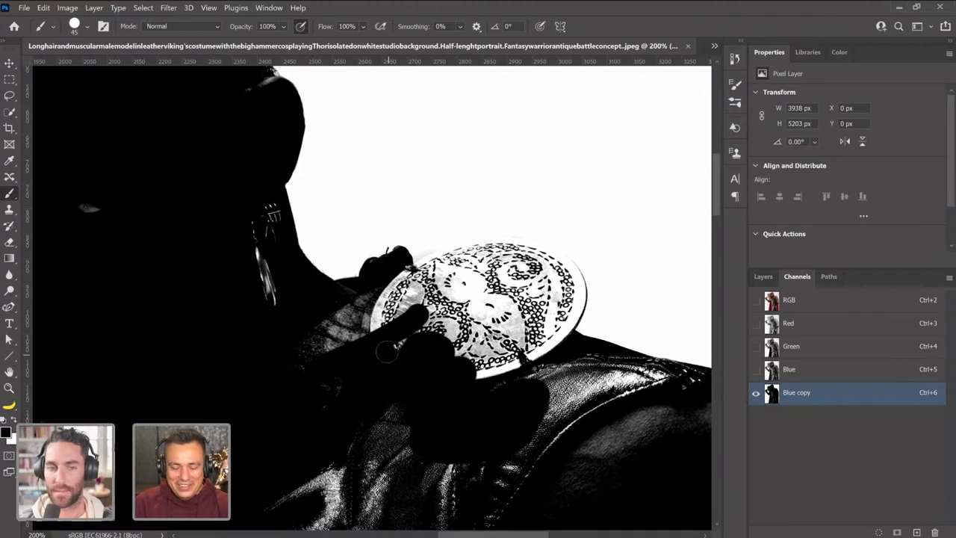
{"action": "key", "text": "bracketright"}
{"action": "key", "text": "bracketright"}
{"action": "key", "text": "bracketright"}
{"action": "key", "text": "bracketright"}
{"action": "key", "text": "bracketright"}
{"action": "key", "text": "bracketright"}
{"action": "key", "text": "bracketright"}
{"action": "key", "text": "bracketright"}
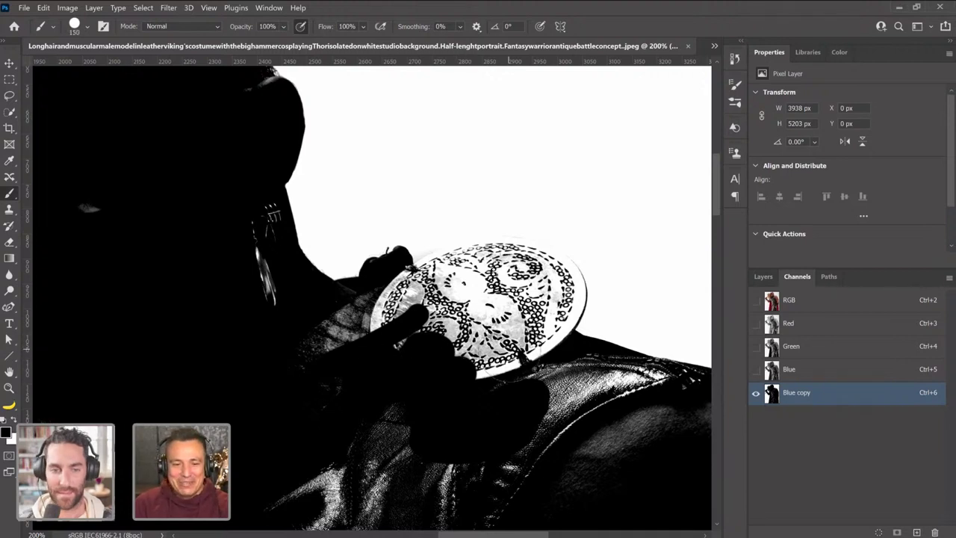
{"action": "mouse_move", "coordinate": [482, 357]}
{"action": "left_mouse_down"}
{"action": "mouse_move", "coordinate": [514, 338]}
{"action": "mouse_move", "coordinate": [523, 299]}
{"action": "mouse_move", "coordinate": [534, 299]}
{"action": "left_mouse_up"}
{"action": "key", "text": "bracketright"}
{"action": "key", "text": "bracketleft"}
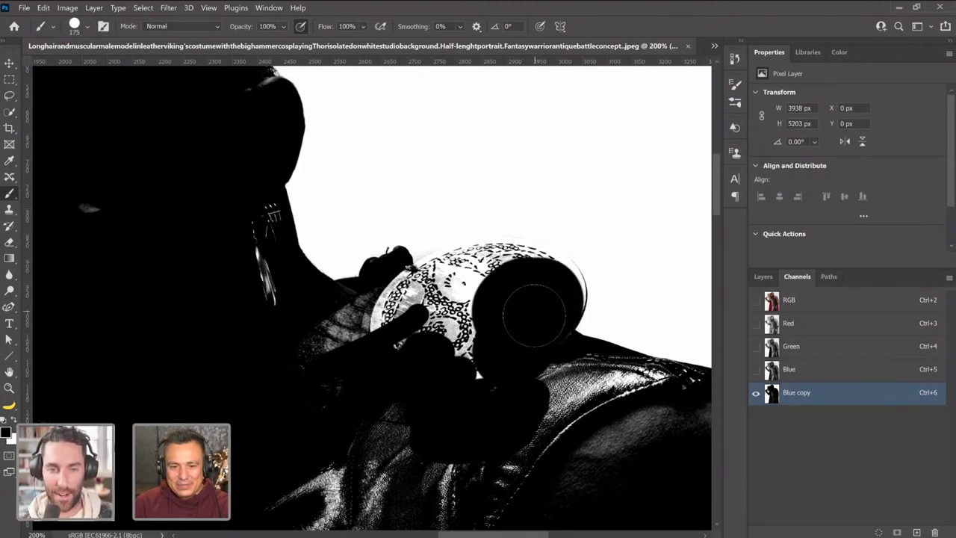
{"action": "mouse_move", "coordinate": [543, 295]}
{"action": "left_mouse_down"}
{"action": "mouse_move", "coordinate": [533, 294]}
{"action": "mouse_move", "coordinate": [540, 283]}
{"action": "mouse_move", "coordinate": [497, 316]}
{"action": "mouse_move", "coordinate": [459, 320]}
{"action": "mouse_move", "coordinate": [486, 316]}
{"action": "mouse_move", "coordinate": [478, 298]}
{"action": "mouse_move", "coordinate": [502, 310]}
{"action": "left_mouse_up"}
{"action": "key", "text": "bracketright"}
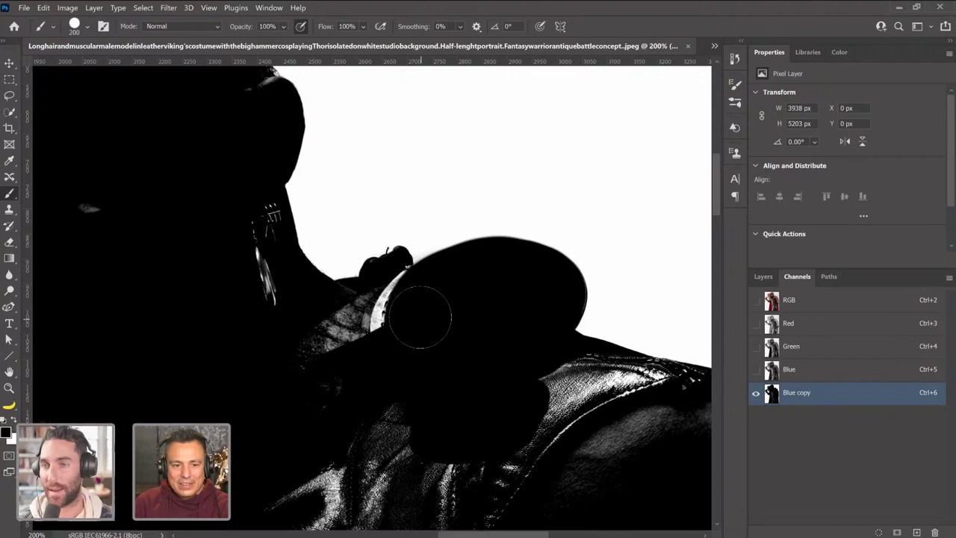
{"action": "mouse_move", "coordinate": [421, 313]}
{"action": "left_mouse_down"}
{"action": "mouse_move", "coordinate": [287, 371]}
{"action": "mouse_move", "coordinate": [216, 214]}
{"action": "left_mouse_up"}
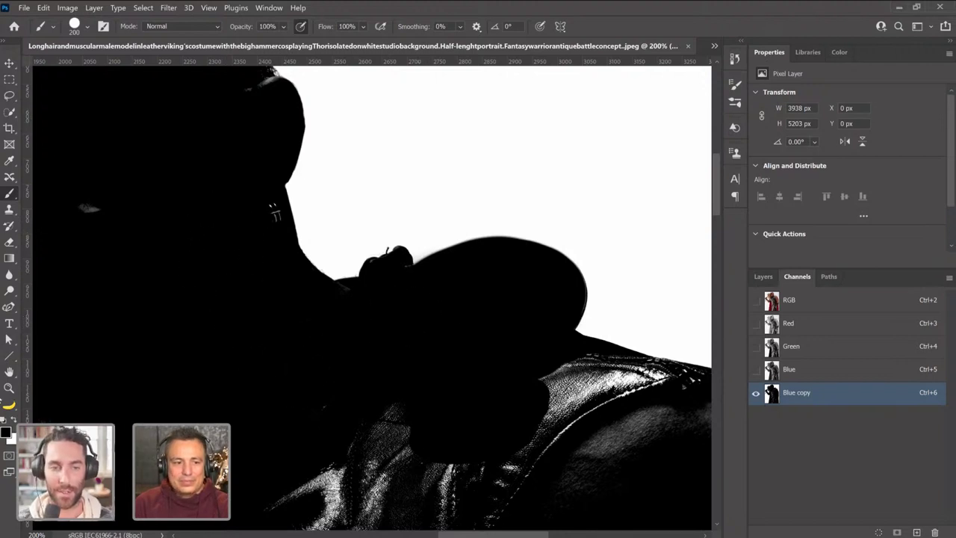
{"action": "key", "text": "h"}
{"action": "key", "text": "ctrl+0"}
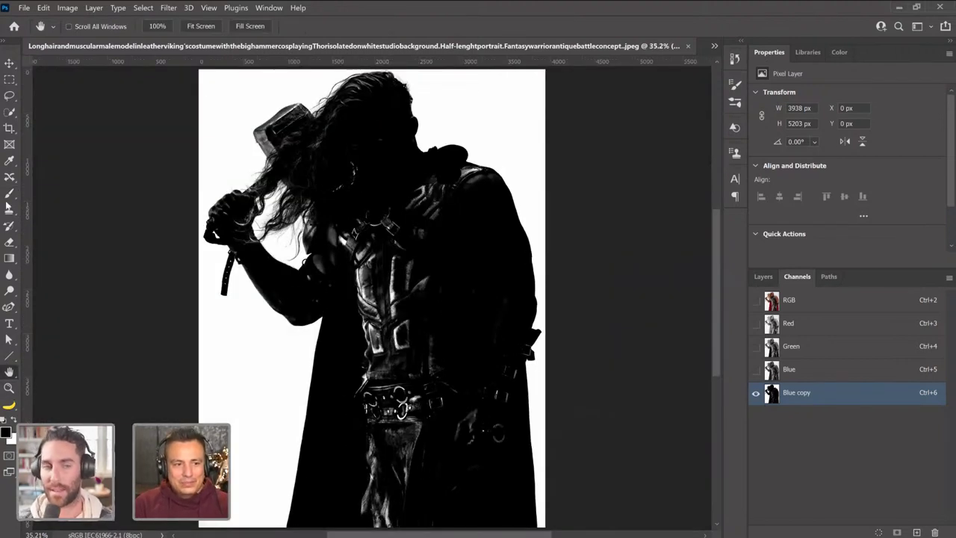
Lasso the costume detail inside the torso and fill it black.
{"action": "key", "text": "b"}
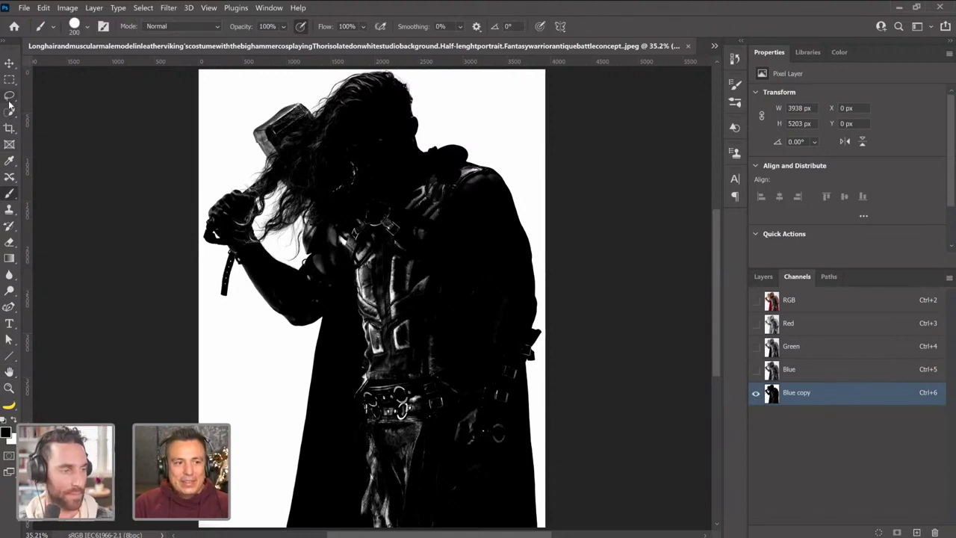
{"action": "left_click", "coordinate": [9, 98]}
{"action": "mouse_move", "coordinate": [382, 171]}
{"action": "left_mouse_down"}
{"action": "mouse_move", "coordinate": [345, 201]}
{"action": "mouse_move", "coordinate": [306, 277]}
{"action": "mouse_move", "coordinate": [307, 291]}
{"action": "mouse_move", "coordinate": [345, 320]}
{"action": "mouse_move", "coordinate": [353, 526]}
{"action": "mouse_move", "coordinate": [463, 532]}
{"action": "mouse_move", "coordinate": [494, 514]}
{"action": "mouse_move", "coordinate": [526, 364]}
{"action": "mouse_move", "coordinate": [536, 358]}
{"action": "mouse_move", "coordinate": [517, 331]}
{"action": "mouse_move", "coordinate": [499, 255]}
{"action": "mouse_move", "coordinate": [501, 174]}
{"action": "mouse_move", "coordinate": [479, 163]}
{"action": "mouse_move", "coordinate": [391, 178]}
{"action": "left_mouse_up"}
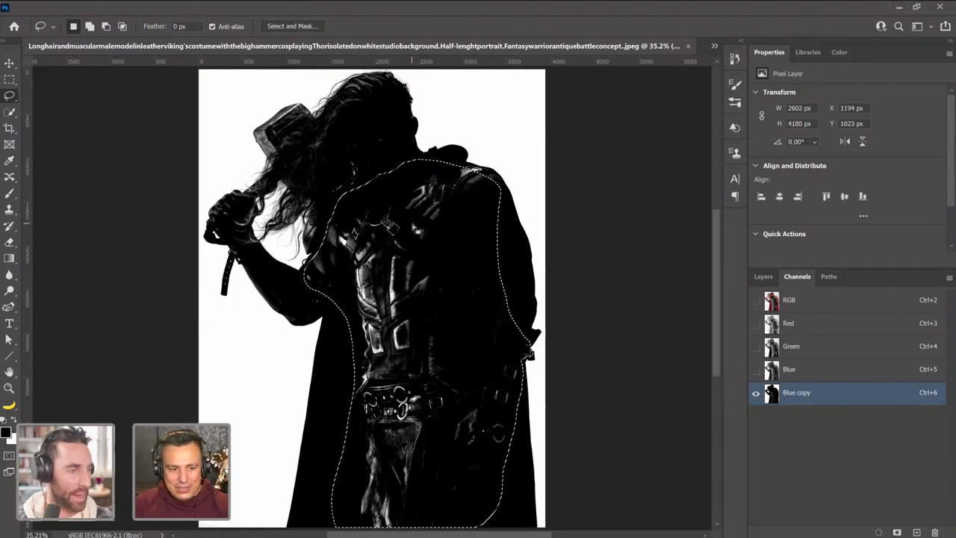
{"action": "key", "text": "alt+BackSpace"}
{"action": "key", "text": "ctrl+d"}
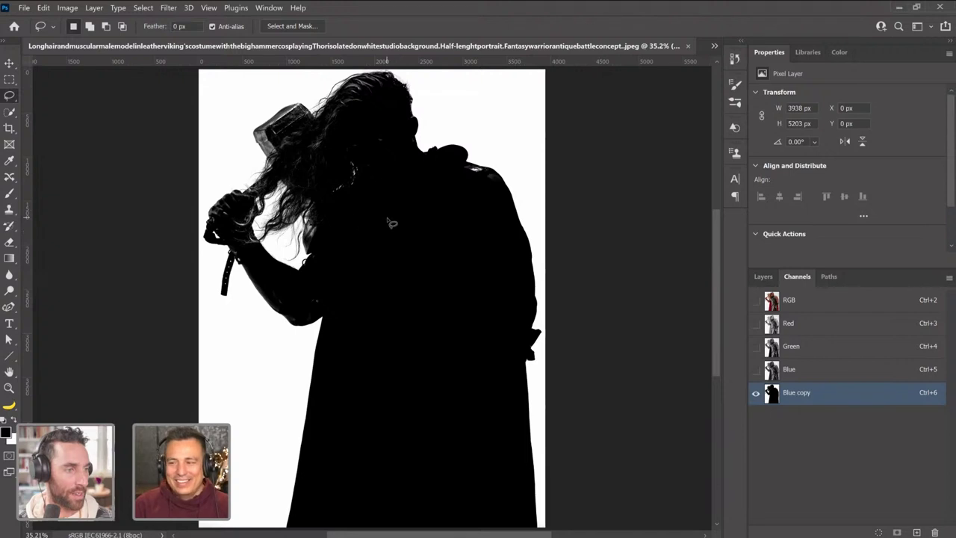
Run Apply Image again on the Blue copy channel.
{"action": "left_click", "coordinate": [67, 8]}
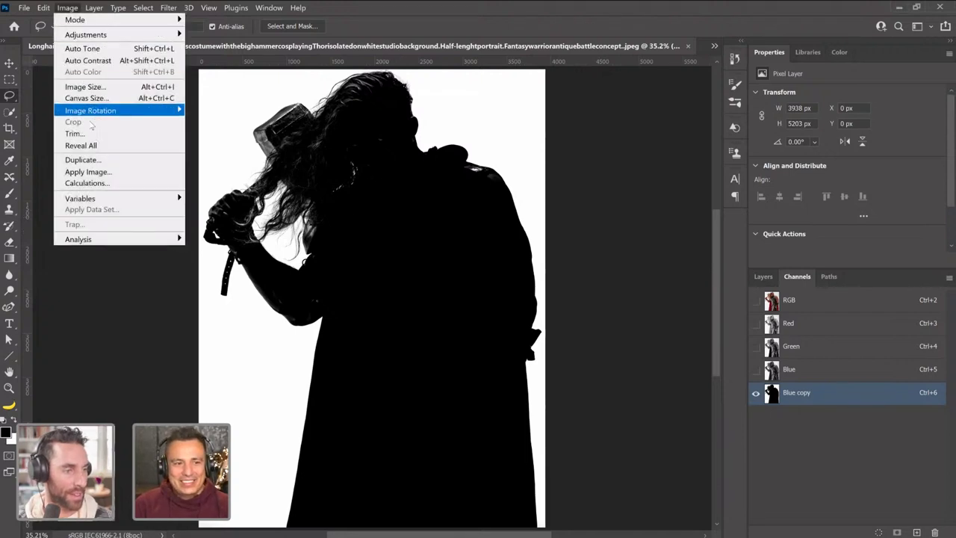
{"action": "left_click", "coordinate": [102, 171]}
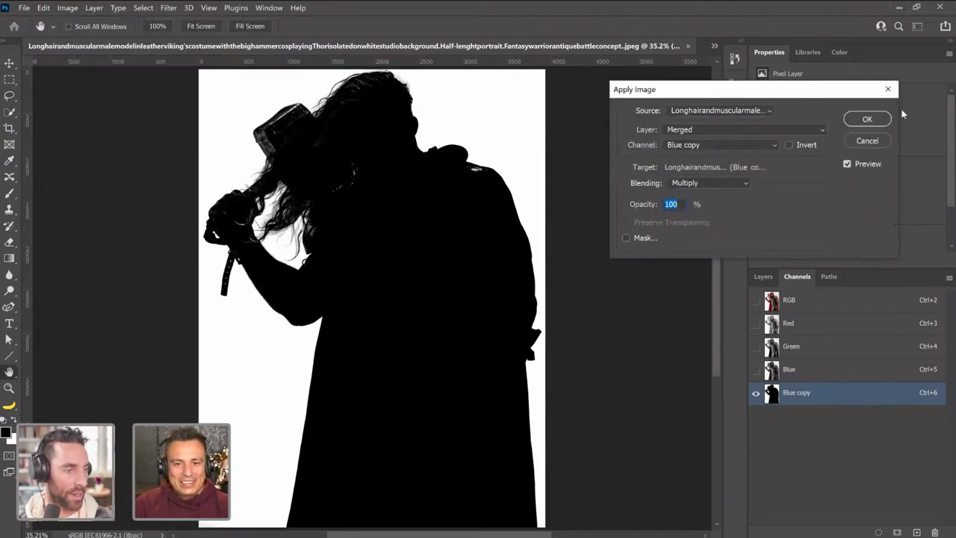
{"action": "left_click", "coordinate": [869, 119]}
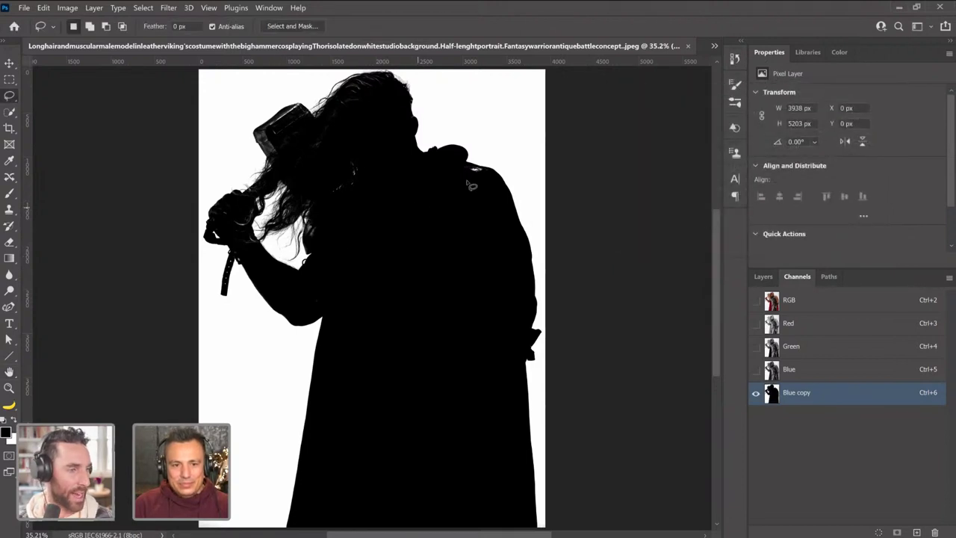
Lasso and fill black the shoulder patch, hammer head and hand gripping the handle.
{"action": "mouse_move", "coordinate": [470, 170]}
{"action": "left_mouse_down"}
{"action": "mouse_move", "coordinate": [493, 173]}
{"action": "mouse_move", "coordinate": [462, 181]}
{"action": "left_mouse_up"}
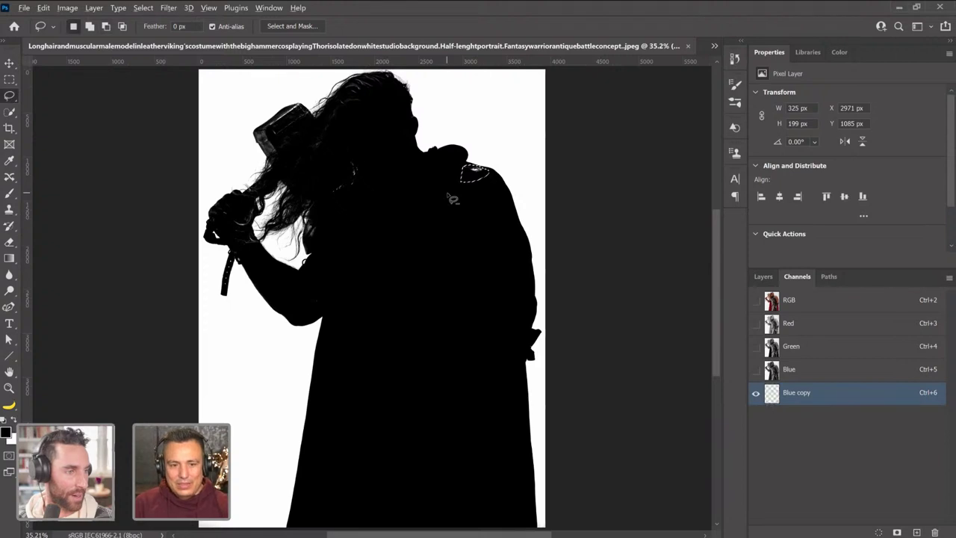
{"action": "key", "text": "ctrl+d"}
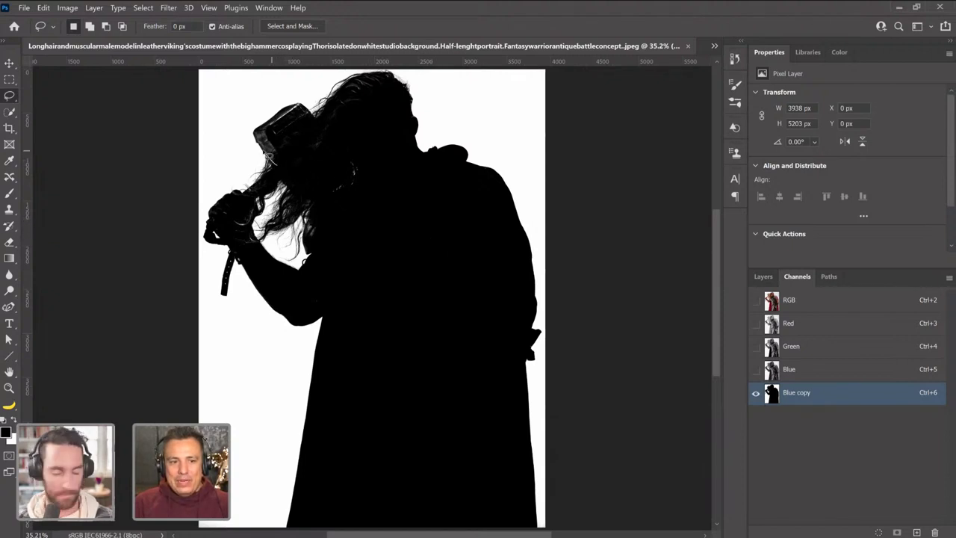
{"action": "mouse_move", "coordinate": [270, 127]}
{"action": "left_mouse_down"}
{"action": "mouse_move", "coordinate": [290, 114]}
{"action": "mouse_move", "coordinate": [312, 117]}
{"action": "mouse_move", "coordinate": [322, 145]}
{"action": "mouse_move", "coordinate": [299, 170]}
{"action": "mouse_move", "coordinate": [286, 170]}
{"action": "left_mouse_up"}
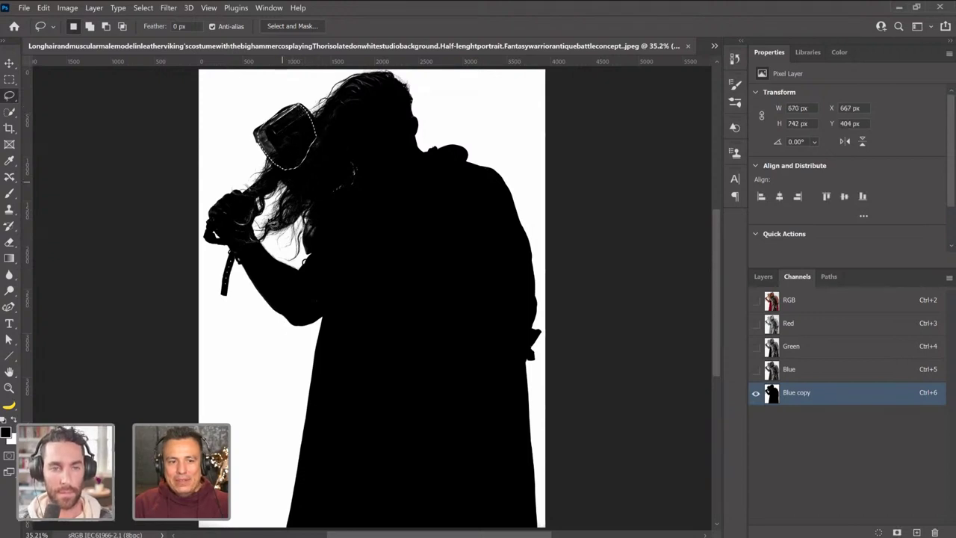
{"action": "key", "text": "alt+BackSpace"}
{"action": "key", "text": "ctrl+d"}
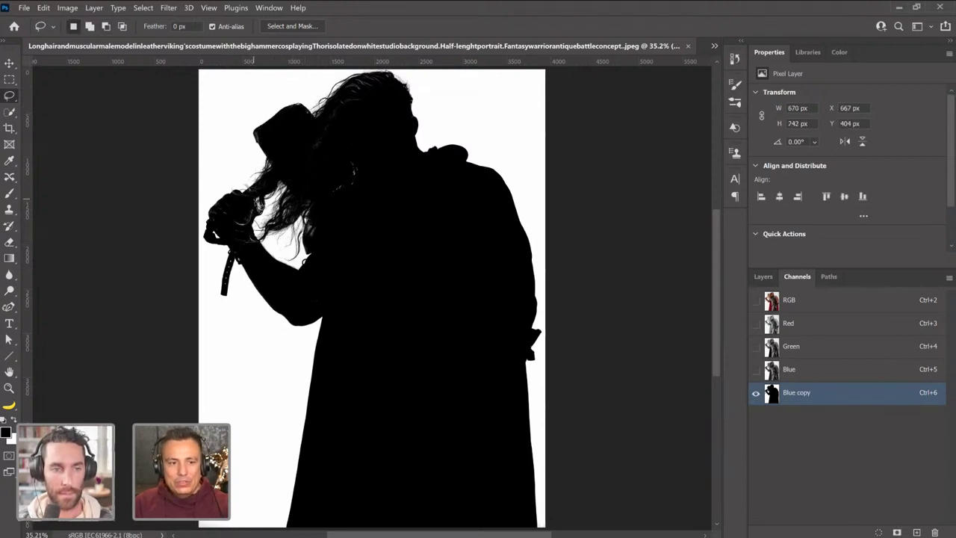
{"action": "mouse_move", "coordinate": [257, 221]}
{"action": "left_mouse_down"}
{"action": "mouse_move", "coordinate": [263, 251]}
{"action": "mouse_move", "coordinate": [246, 257]}
{"action": "mouse_move", "coordinate": [217, 224]}
{"action": "mouse_move", "coordinate": [248, 202]}
{"action": "left_mouse_up"}
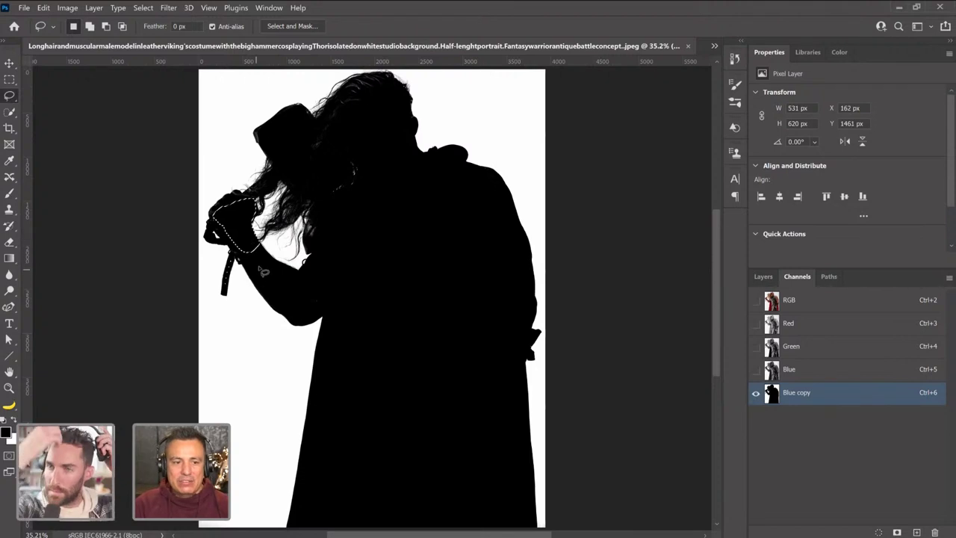
{"action": "key", "text": "alt+BackSpace"}
{"action": "key", "text": "ctrl+d"}
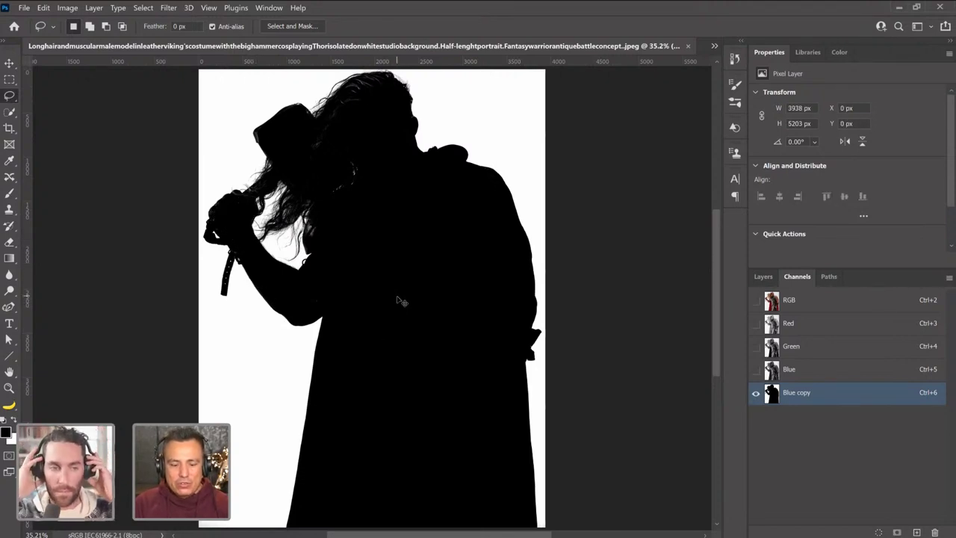
Invert the Blue copy channel into a white silhouette on black.
{"action": "key", "text": "ctrl+i"}
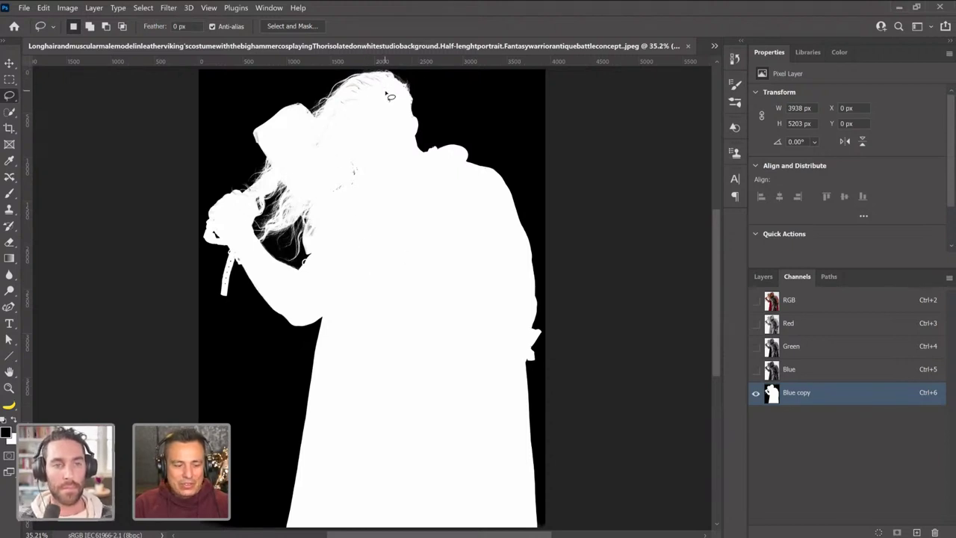
{"action": "mouse_move", "coordinate": [392, 91]}
{"action": "left_mouse_down"}
{"action": "mouse_move", "coordinate": [394, 80]}
{"action": "mouse_move", "coordinate": [360, 84]}
{"action": "mouse_move", "coordinate": [301, 159]}
{"action": "mouse_move", "coordinate": [361, 127]}
{"action": "mouse_move", "coordinate": [392, 94]}
{"action": "left_mouse_up"}
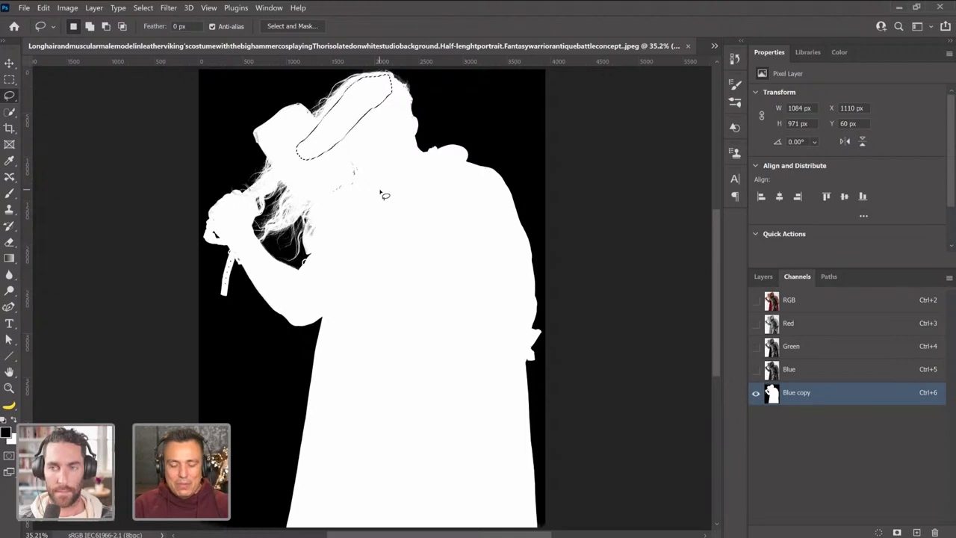
{"action": "left_click", "coordinate": [340, 125]}
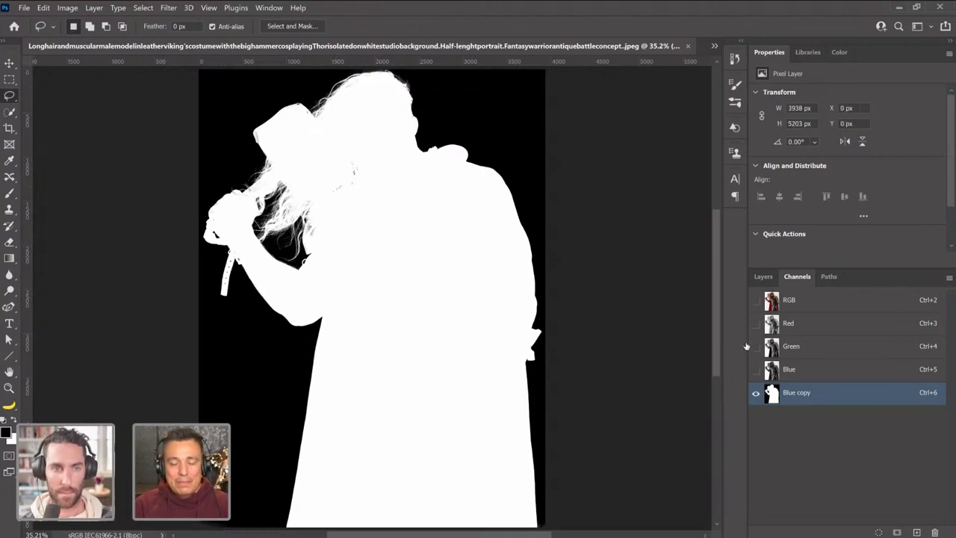
Load Blue copy as a selection, fill it white, and return to the RGB composite.
{"action": "left_click", "coordinate": [774, 396], "text": "ctrl"}
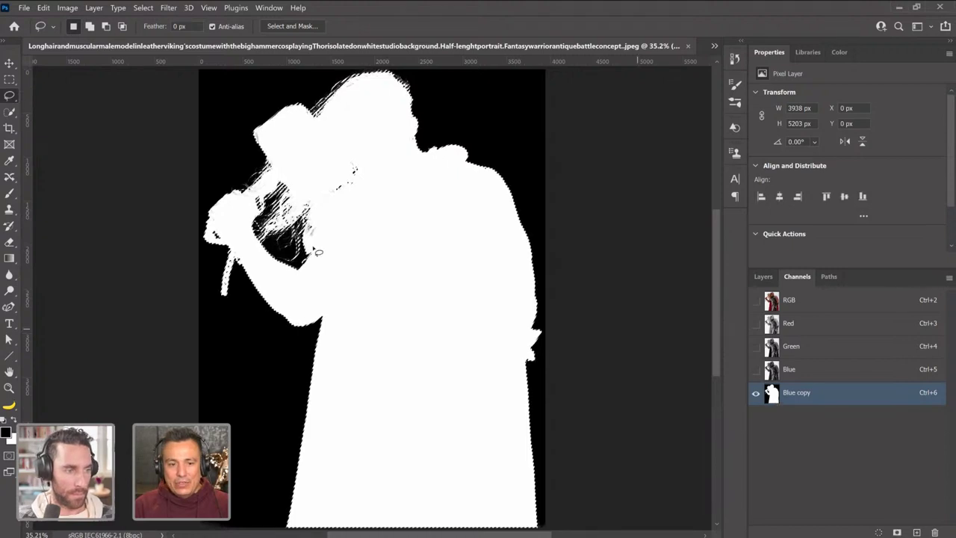
{"action": "left_click", "coordinate": [300, 296]}
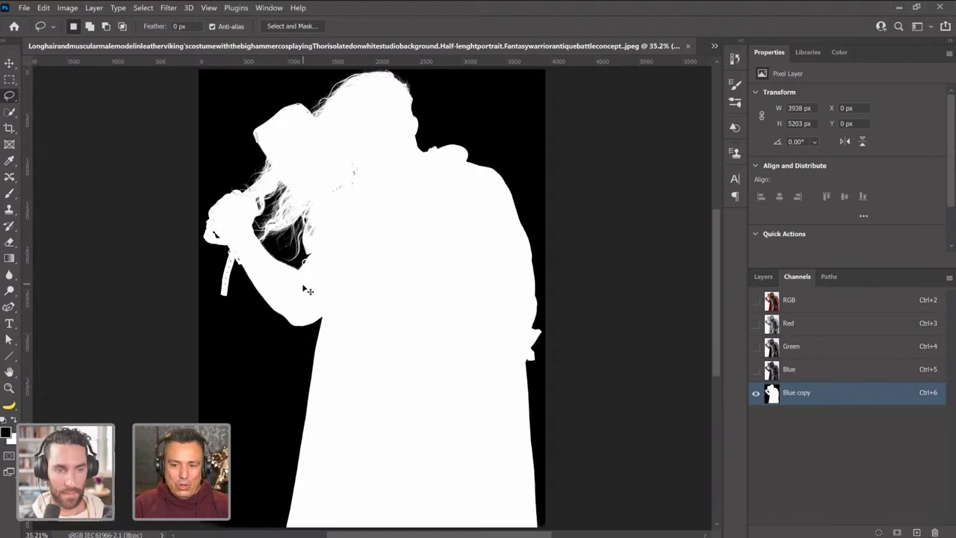
{"action": "key", "text": "ctrl+z"}
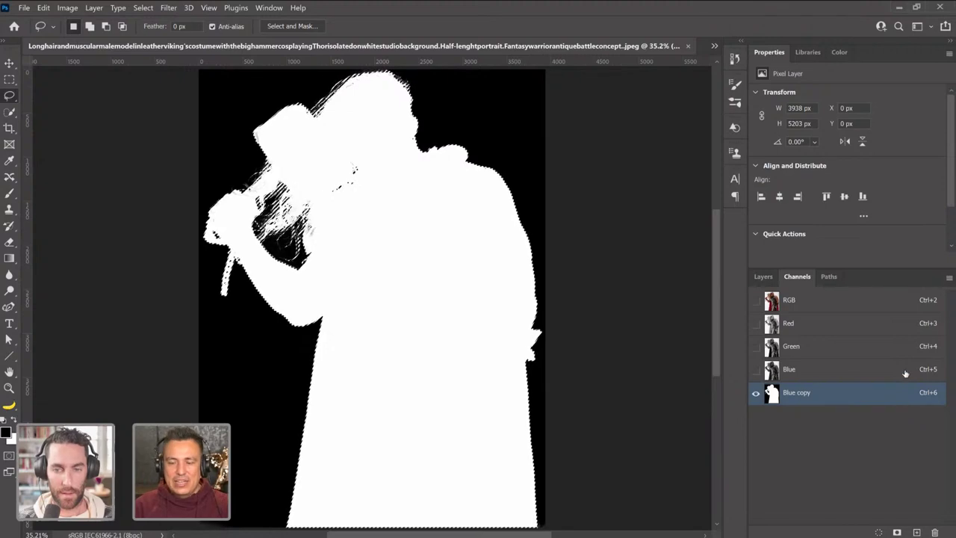
{"action": "left_click", "coordinate": [926, 333], "text": "ctrl"}
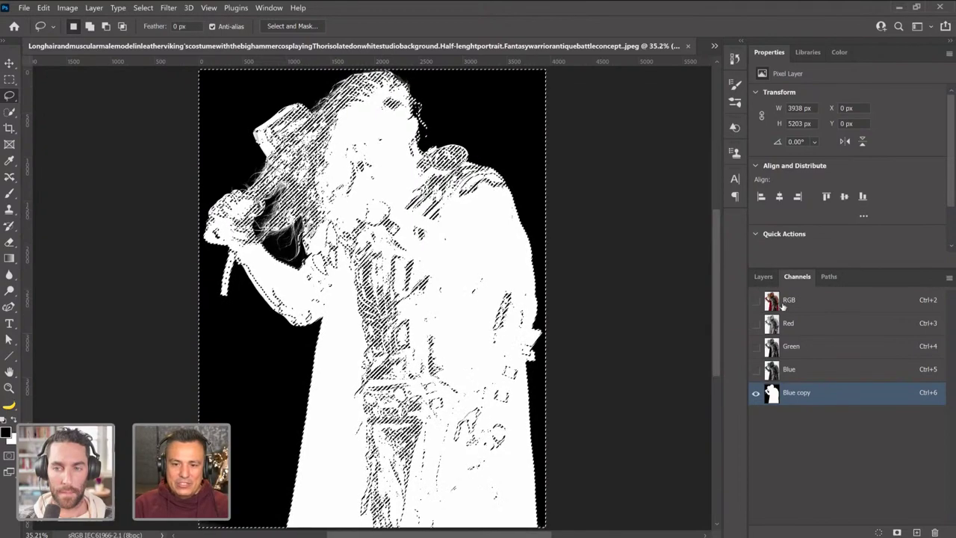
{"action": "left_click", "coordinate": [793, 344], "text": "ctrl"}
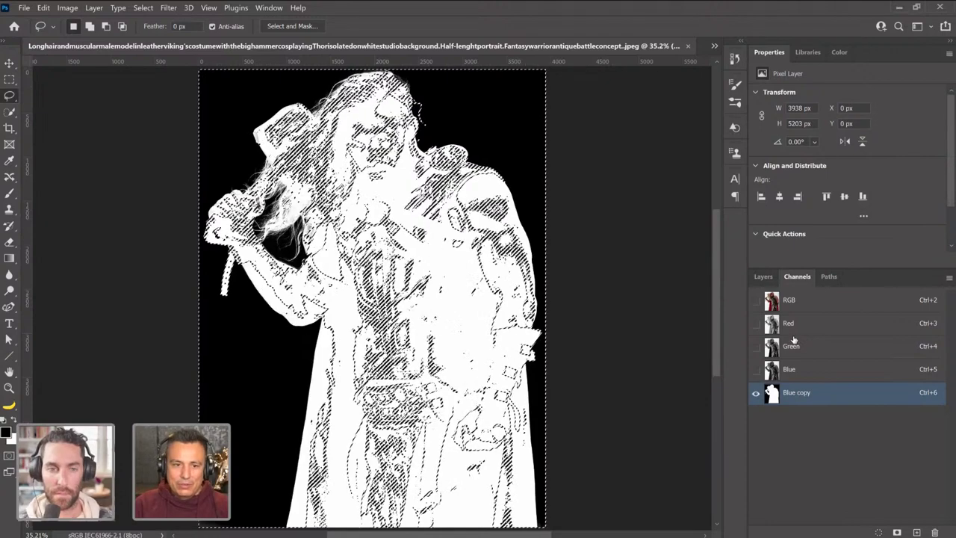
{"action": "key", "text": "ctrl+BackSpace"}
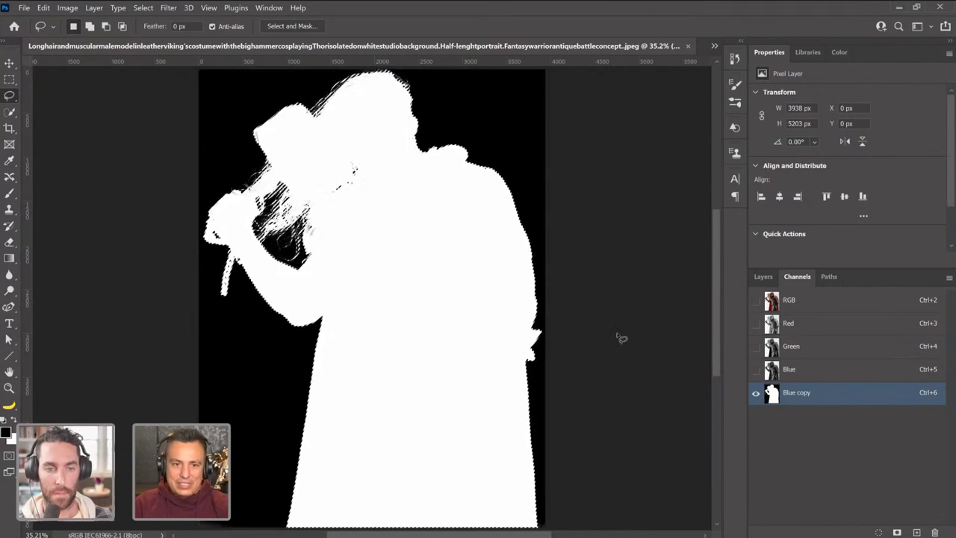
{"action": "left_click", "coordinate": [780, 301]}
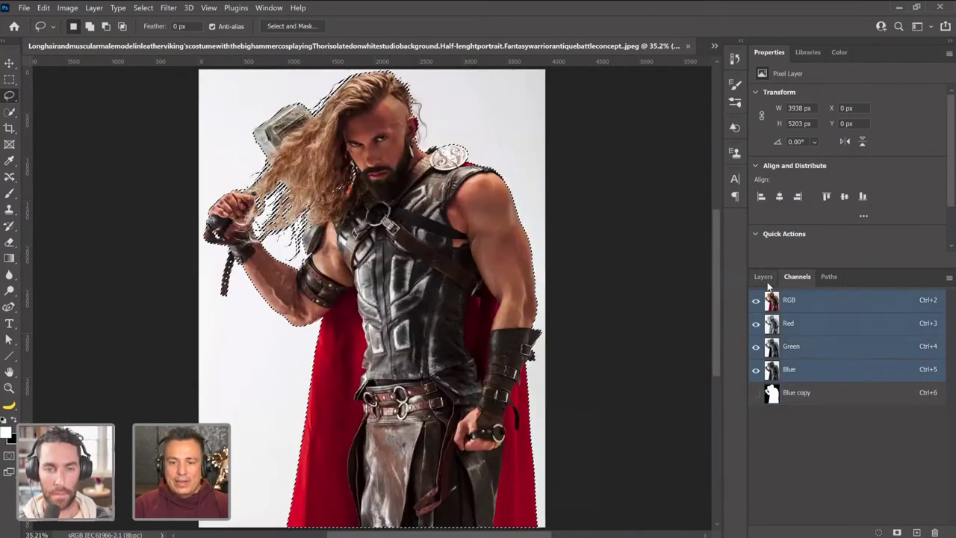
Add a layer mask to Layer 0 from the silhouette selection.
{"action": "left_click", "coordinate": [765, 278]}
{"action": "left_click", "coordinate": [868, 532]}
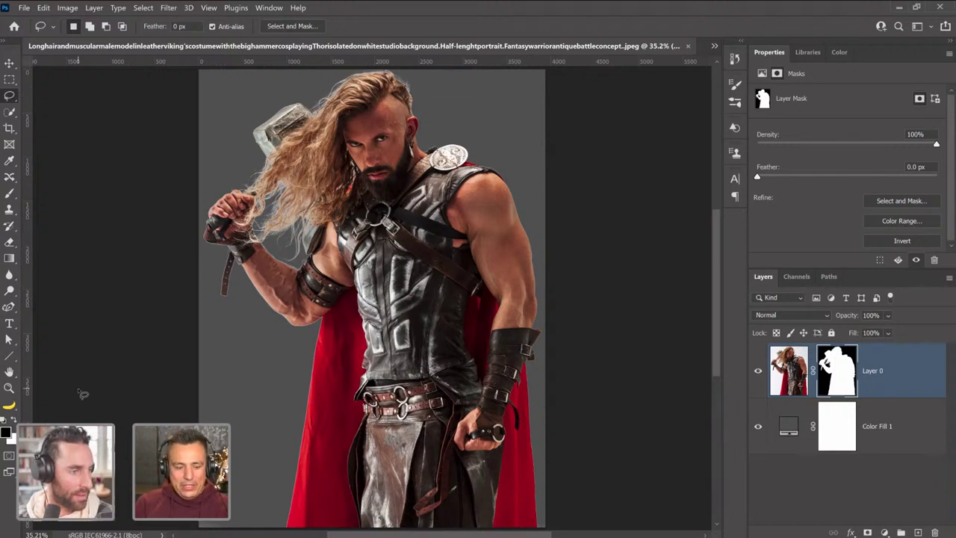
Zoom to 600% on the mask's armpit edge.
{"action": "key", "text": "z"}
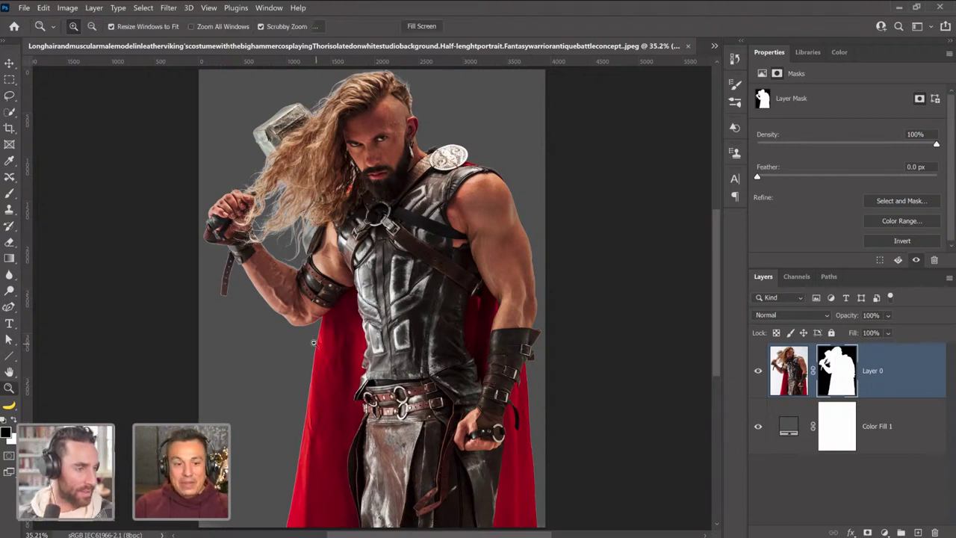
{"action": "left_click", "coordinate": [313, 343]}
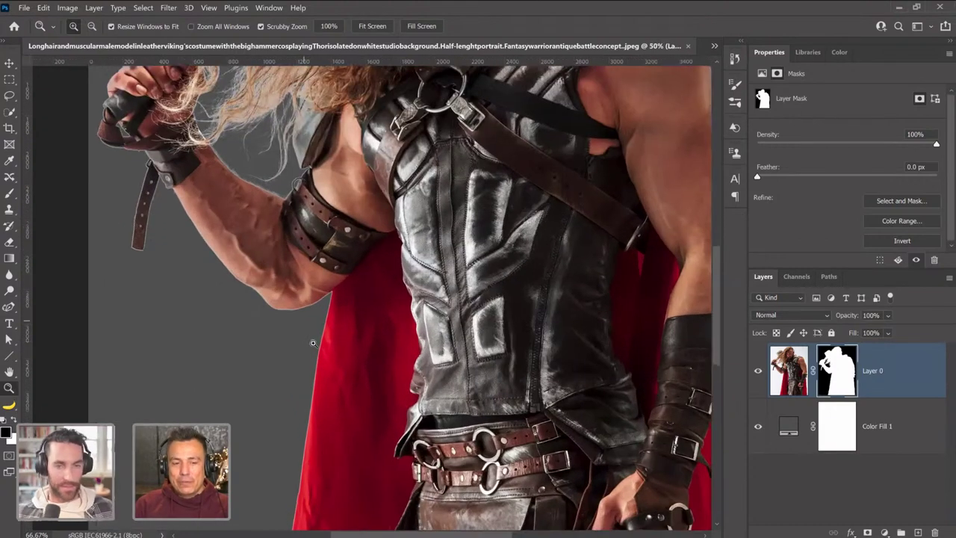
{"action": "left_click", "coordinate": [313, 343]}
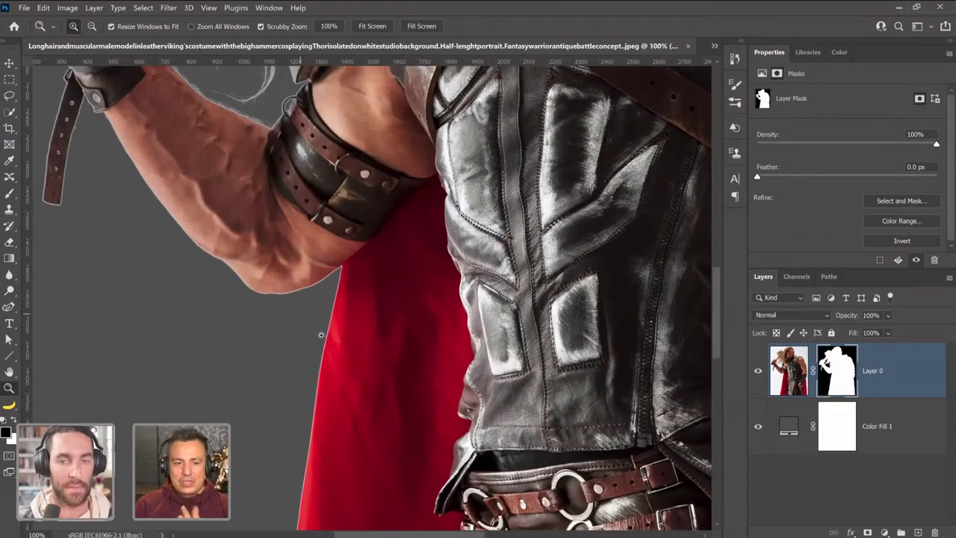
{"action": "left_click", "coordinate": [276, 242]}
{"action": "left_click", "coordinate": [276, 241]}
{"action": "left_click", "coordinate": [336, 161]}
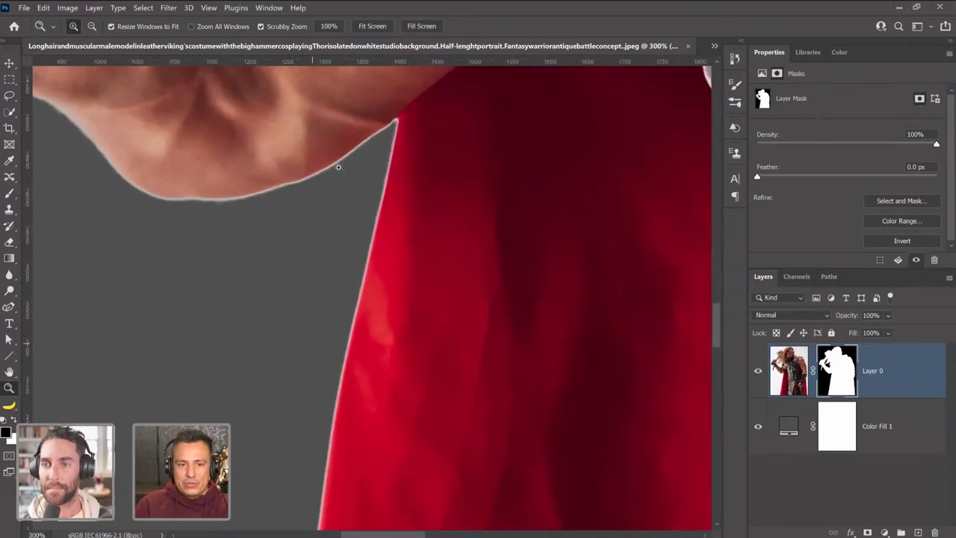
{"action": "left_click", "coordinate": [398, 219]}
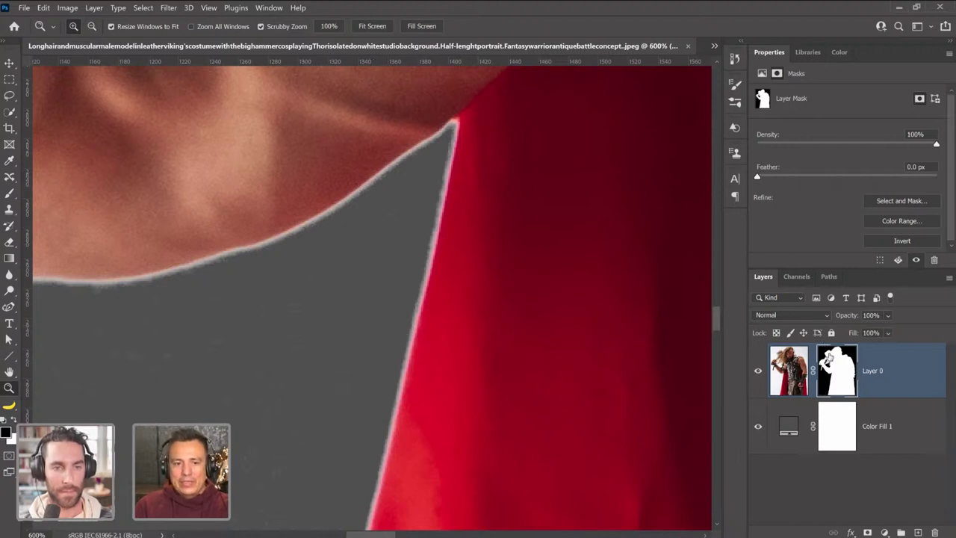
Refine Layer 0's mask edge with Smooth 7 and Contrast 38%.
{"action": "double_click", "coordinate": [840, 386]}
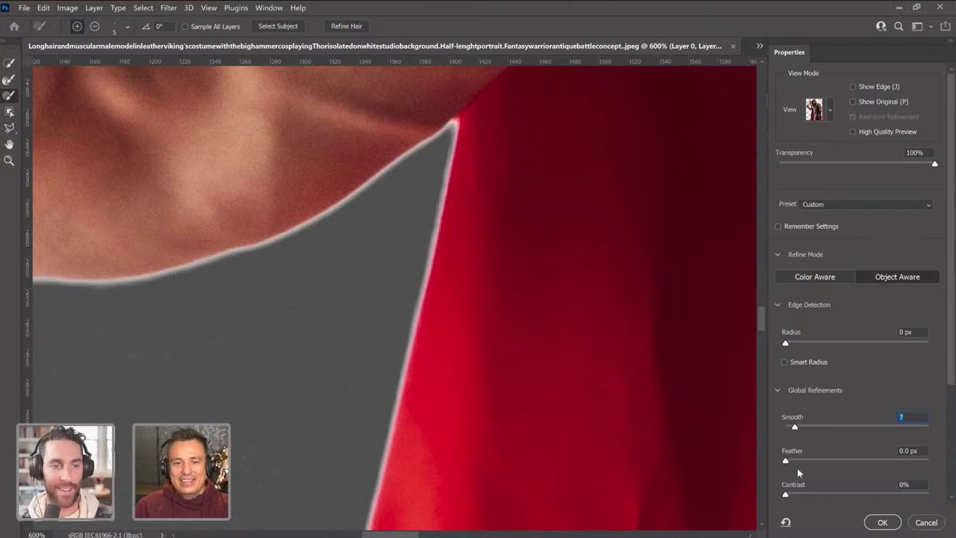
{"action": "left_click_drag", "start_coordinate": [786, 494], "coordinate": [827, 493]}
{"action": "left_click", "coordinate": [839, 493]}
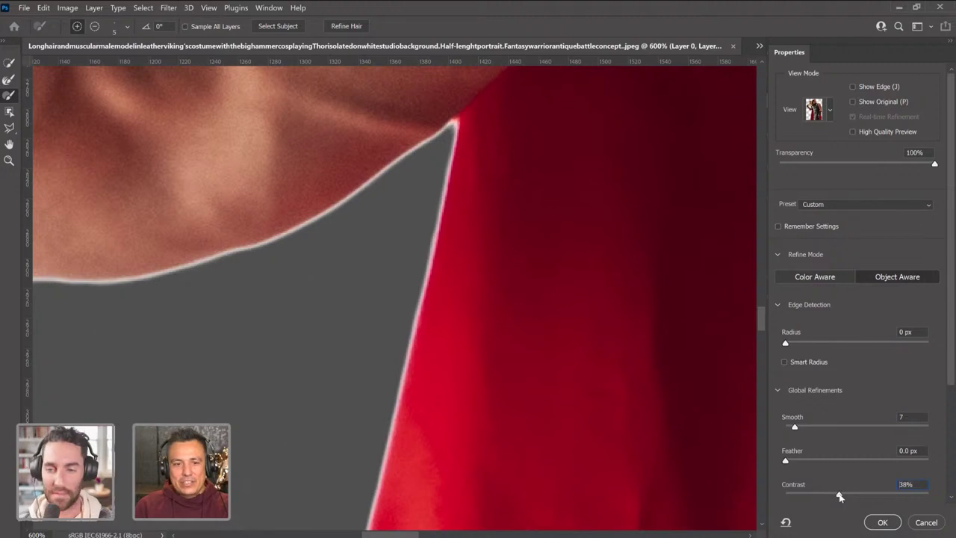
{"action": "left_click", "coordinate": [886, 526]}
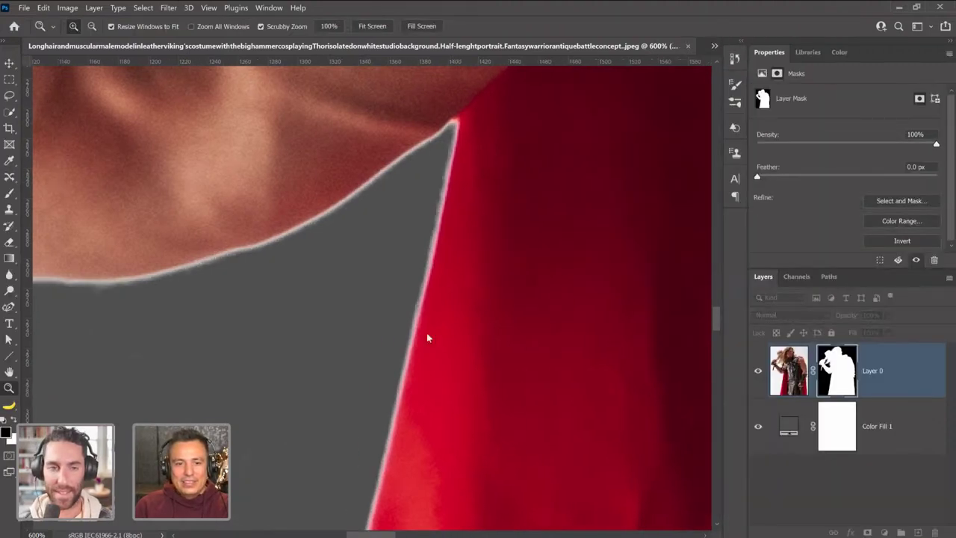
Fit the image on screen, then zoom back in on the armpit edge to check it.
{"action": "right_click", "coordinate": [418, 247]}
{"action": "left_click", "coordinate": [447, 246]}
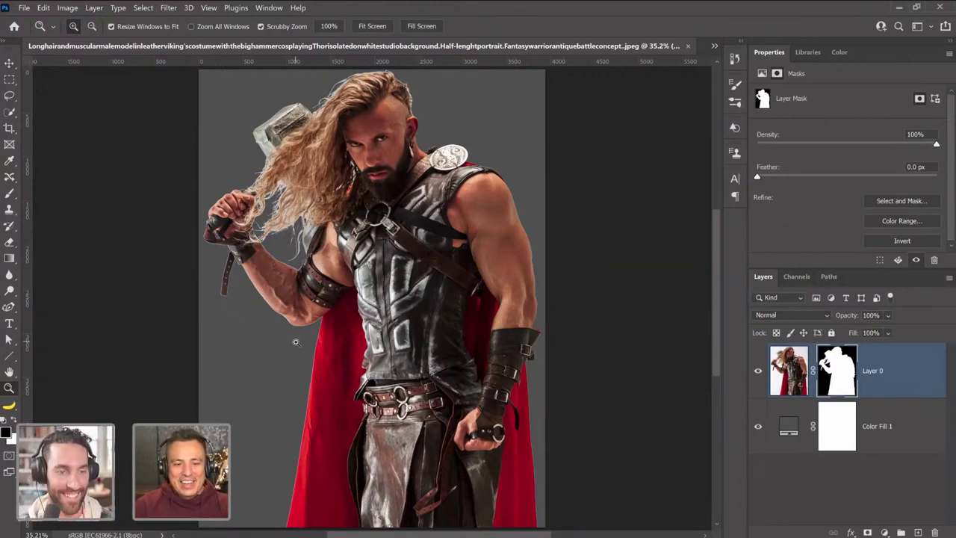
{"action": "left_click_drag", "start_coordinate": [292, 342], "coordinate": [291, 342]}
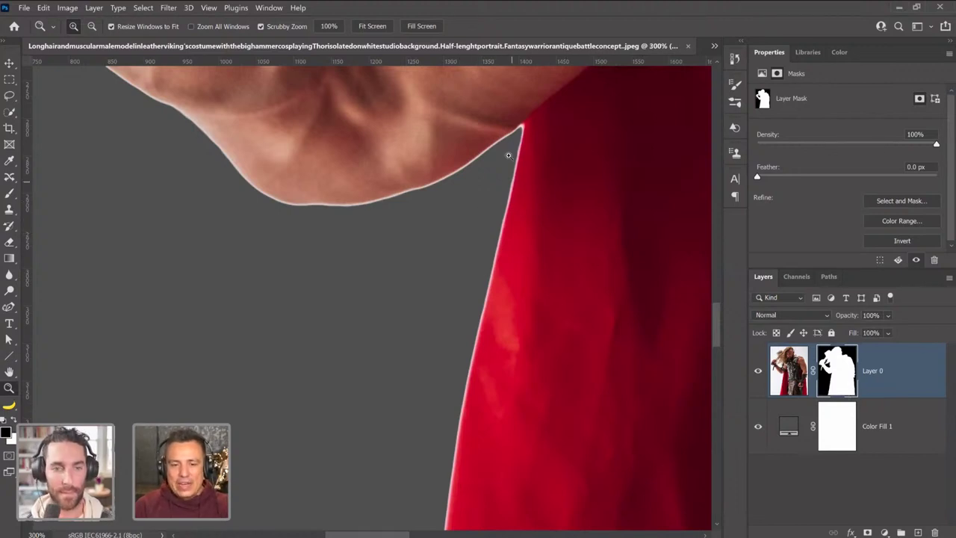
{"action": "scroll", "coordinate": [507, 155], "scroll_direction": "up", "scroll_amount": 1}
{"action": "scroll", "coordinate": [507, 156], "scroll_direction": "up", "scroll_amount": 2}
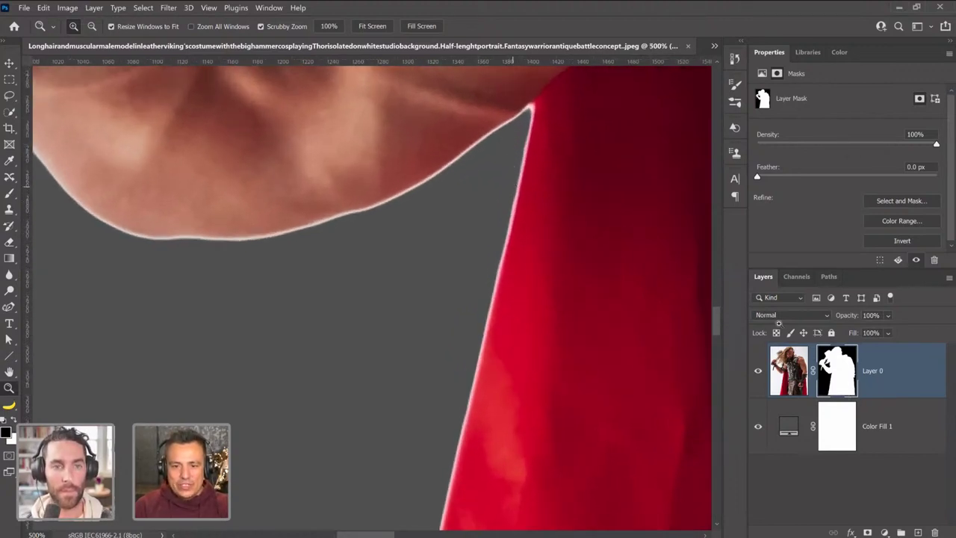
Apply a 3.1 px Minimum filter with Preserve Roundness to the figure's layer mask.
{"action": "left_click", "coordinate": [168, 9]}
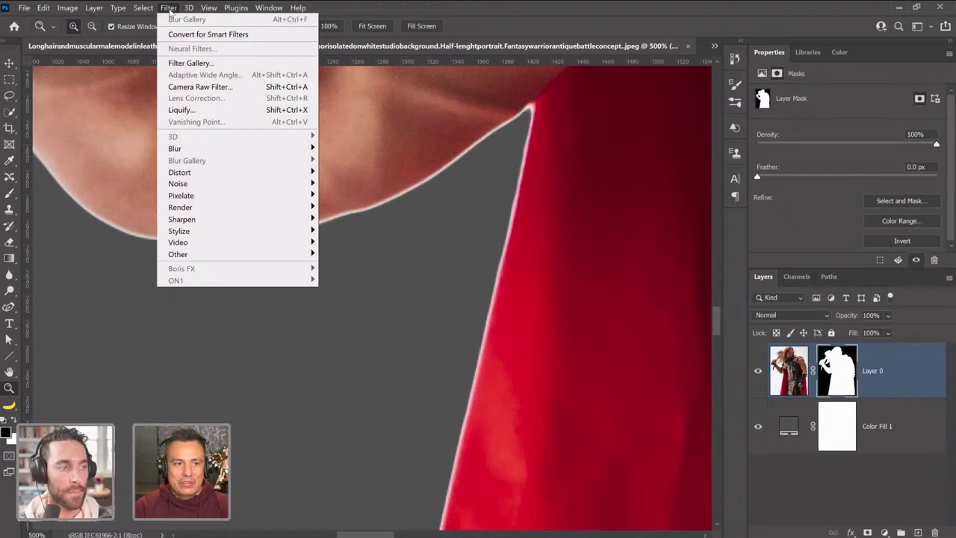
{"action": "mouse_move", "coordinate": [200, 256]}
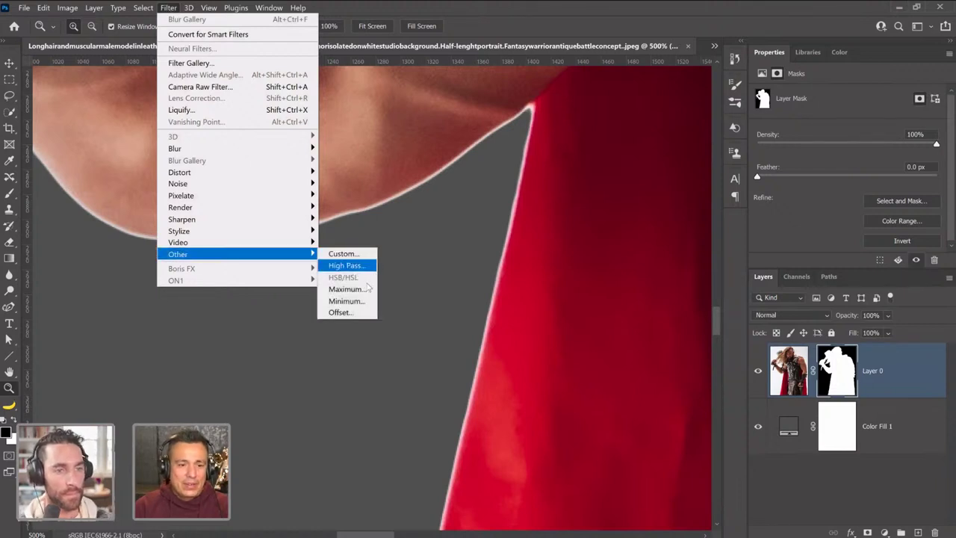
{"action": "left_click", "coordinate": [356, 307]}
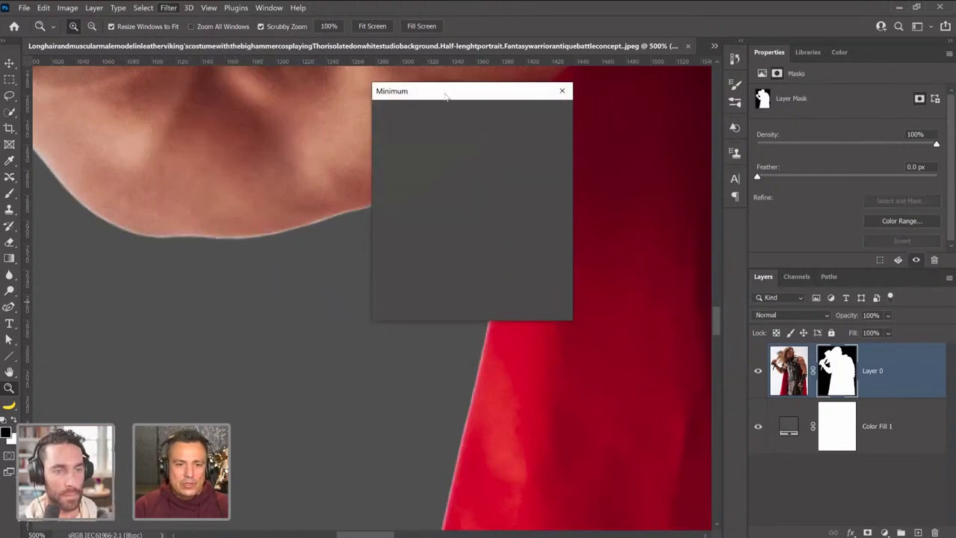
{"action": "left_click_drag", "start_coordinate": [440, 90], "coordinate": [674, 86]}
{"action": "left_click", "coordinate": [679, 298]}
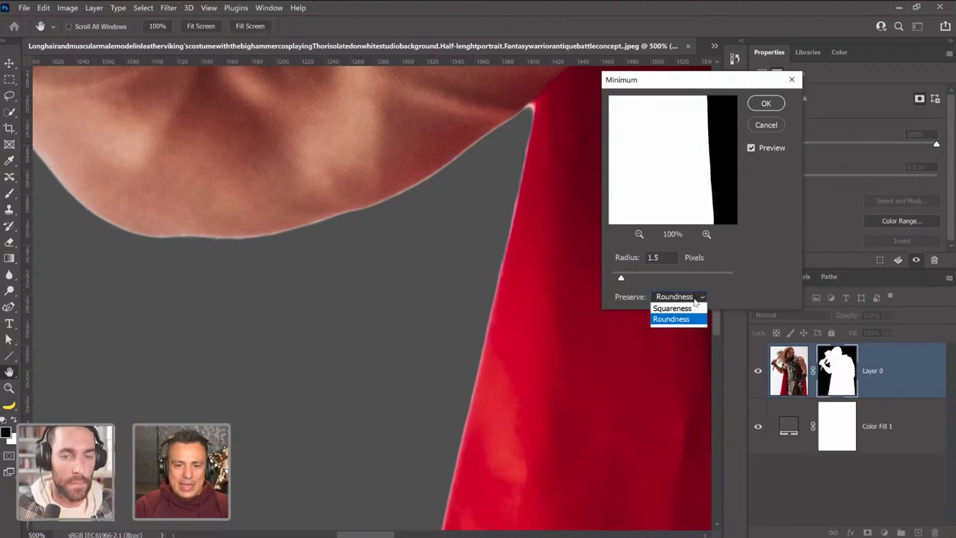
{"action": "left_click", "coordinate": [680, 319]}
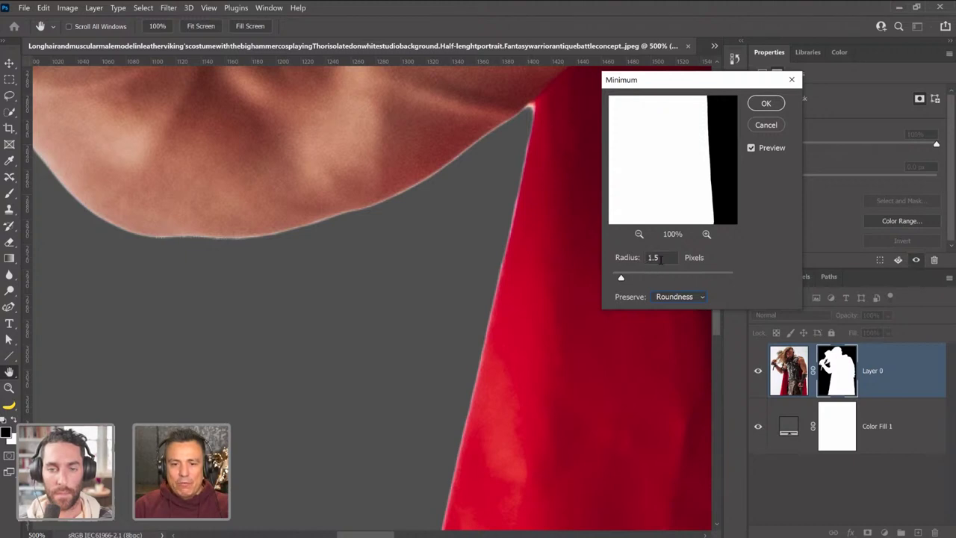
{"action": "left_click", "coordinate": [677, 297]}
{"action": "left_click", "coordinate": [677, 307]}
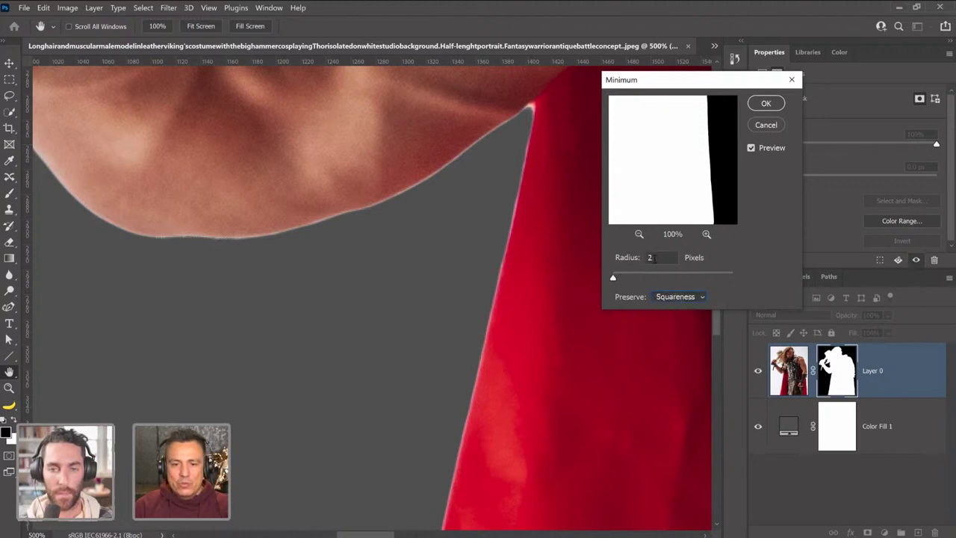
{"action": "left_click", "coordinate": [672, 299]}
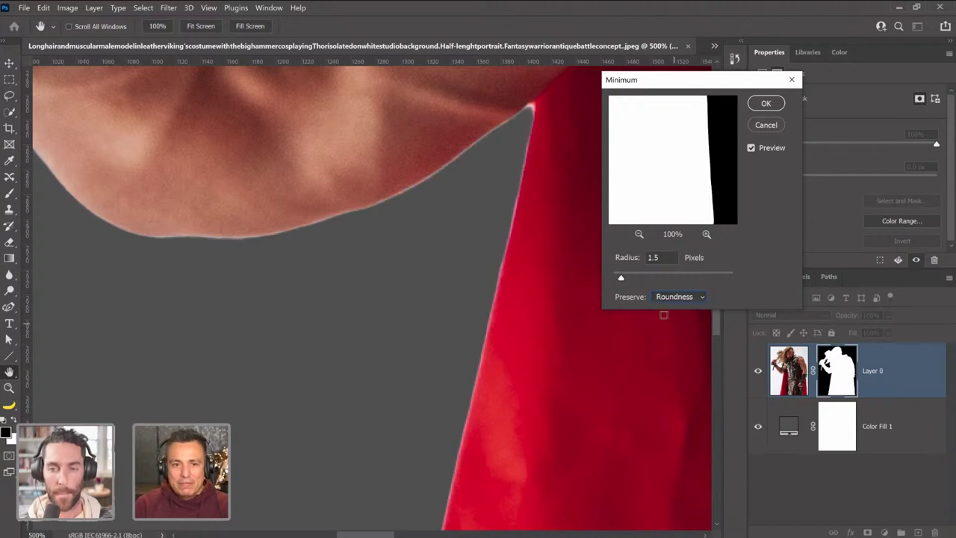
{"action": "left_click_drag", "start_coordinate": [625, 277], "coordinate": [632, 281]}
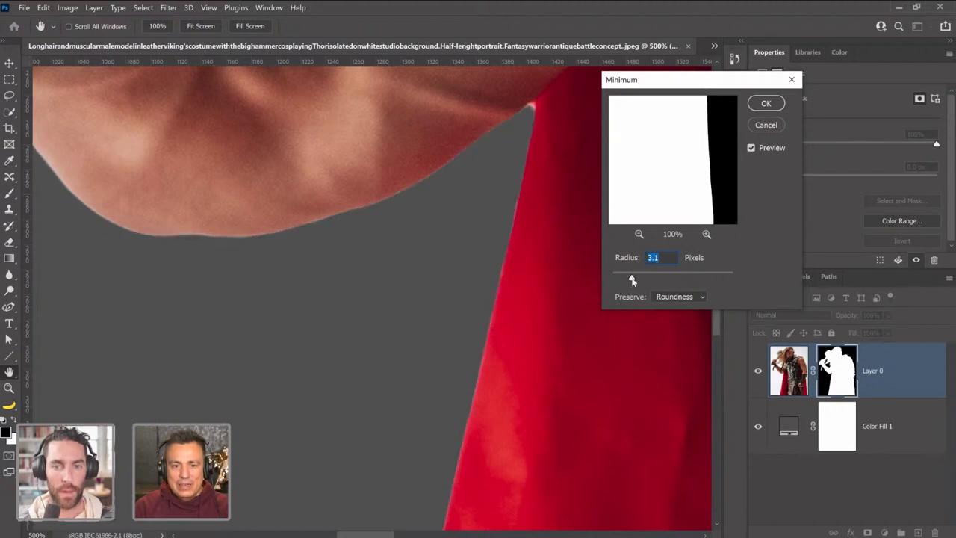
{"action": "left_click", "coordinate": [781, 104]}
Zoom in to 100% on the hair edge near the hand to check the choked mask.
{"action": "double_click", "coordinate": [9, 372]}
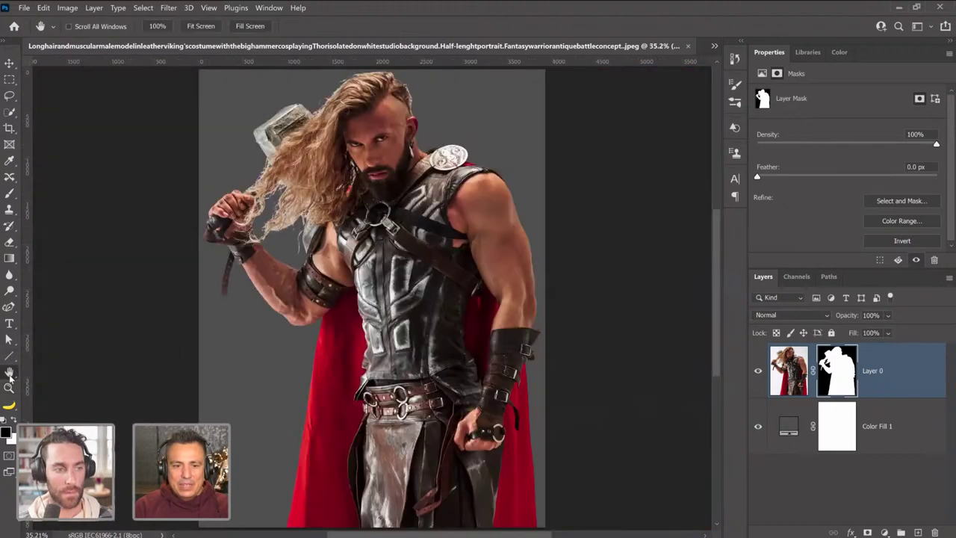
{"action": "key", "text": "z"}
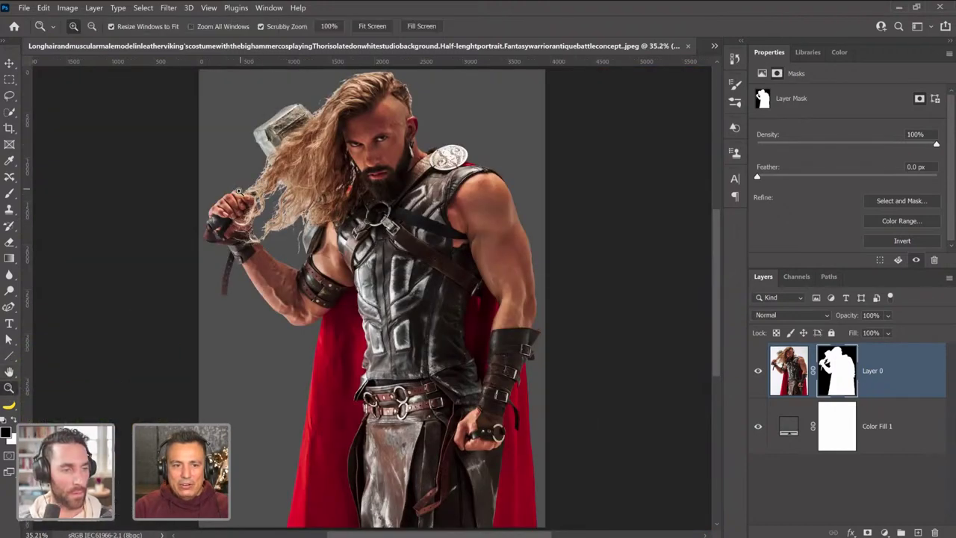
{"action": "left_click", "coordinate": [263, 193]}
{"action": "left_click", "coordinate": [354, 248]}
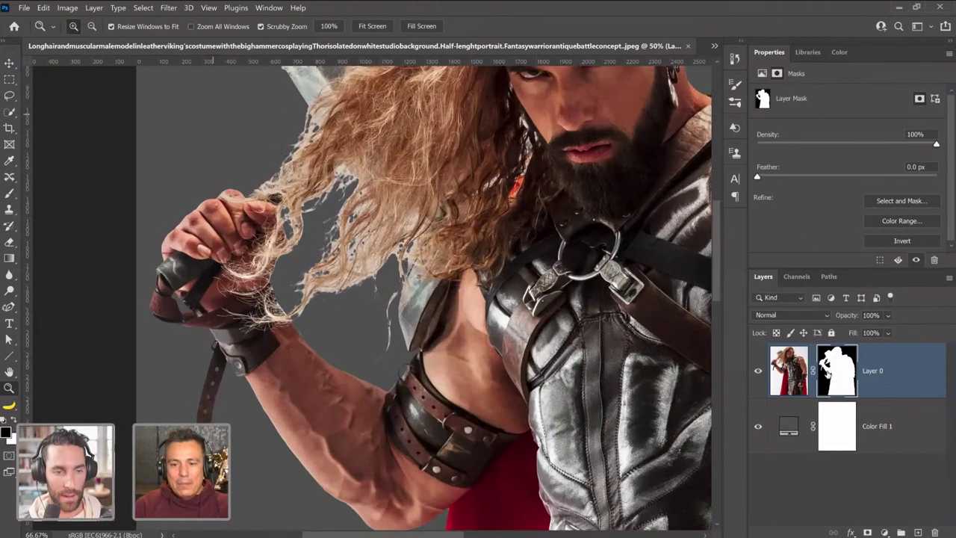
{"action": "left_click", "coordinate": [355, 248]}
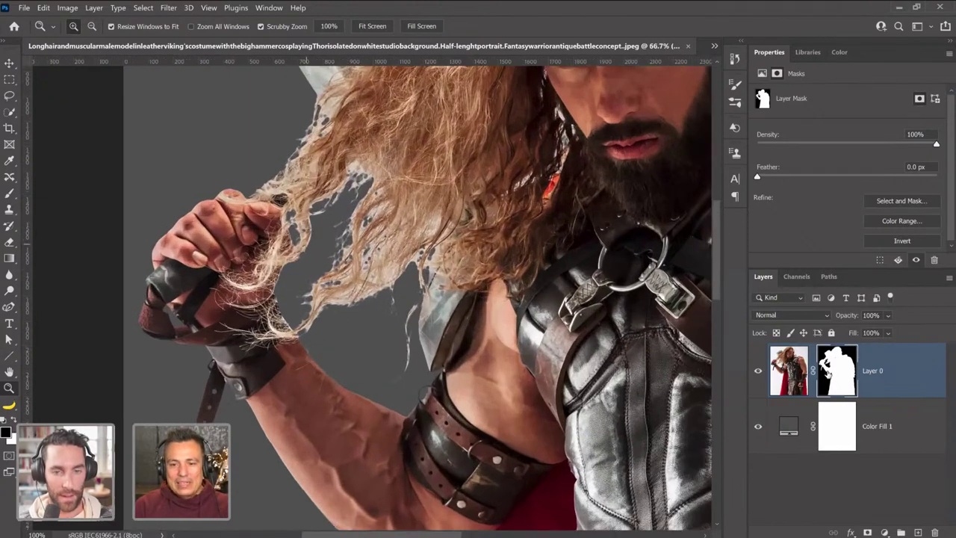
In Select and Mask, paint a 175 px Refine Edge Brush over the hair by the hand, left side and head top.
{"action": "double_click", "coordinate": [828, 380]}
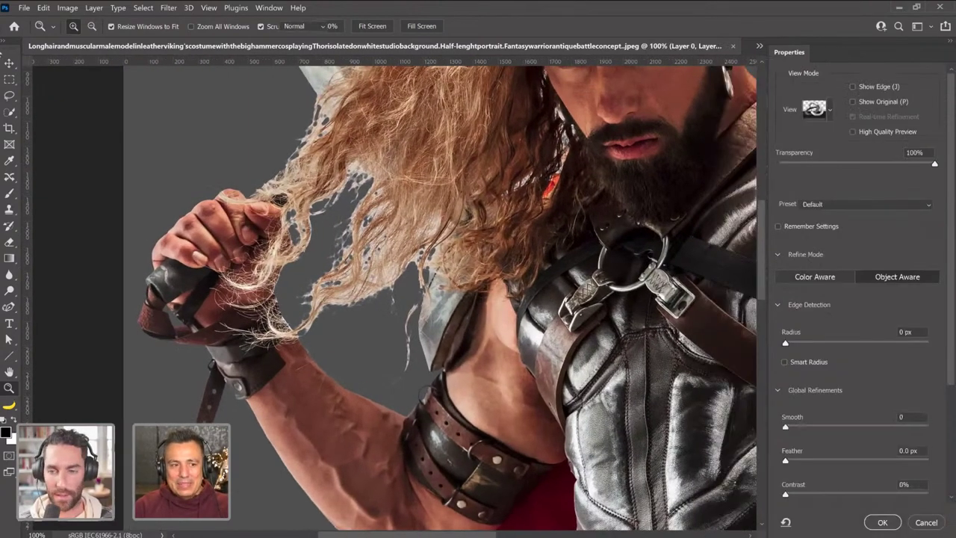
{"action": "left_click", "coordinate": [10, 80]}
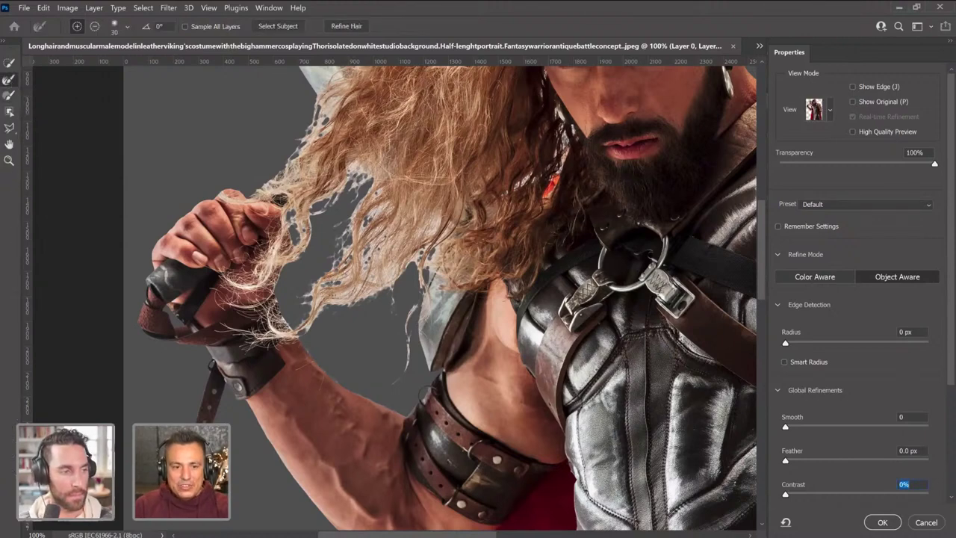
{"action": "key", "text": "bracketright"}
{"action": "key", "text": "bracketright"}
{"action": "key", "text": "bracketright"}
{"action": "key", "text": "bracketright"}
{"action": "key", "text": "bracketright"}
{"action": "key", "text": "bracketright"}
{"action": "key", "text": "bracketright"}
{"action": "key", "text": "bracketright"}
{"action": "key", "text": "bracketright"}
{"action": "key", "text": "bracketright"}
{"action": "mouse_move", "coordinate": [332, 298]}
{"action": "left_mouse_down"}
{"action": "mouse_move", "coordinate": [344, 310]}
{"action": "mouse_move", "coordinate": [383, 302]}
{"action": "mouse_move", "coordinate": [348, 206]}
{"action": "mouse_move", "coordinate": [314, 247]}
{"action": "mouse_move", "coordinate": [370, 313]}
{"action": "mouse_move", "coordinate": [389, 370]}
{"action": "mouse_move", "coordinate": [391, 515]}
{"action": "left_mouse_up"}
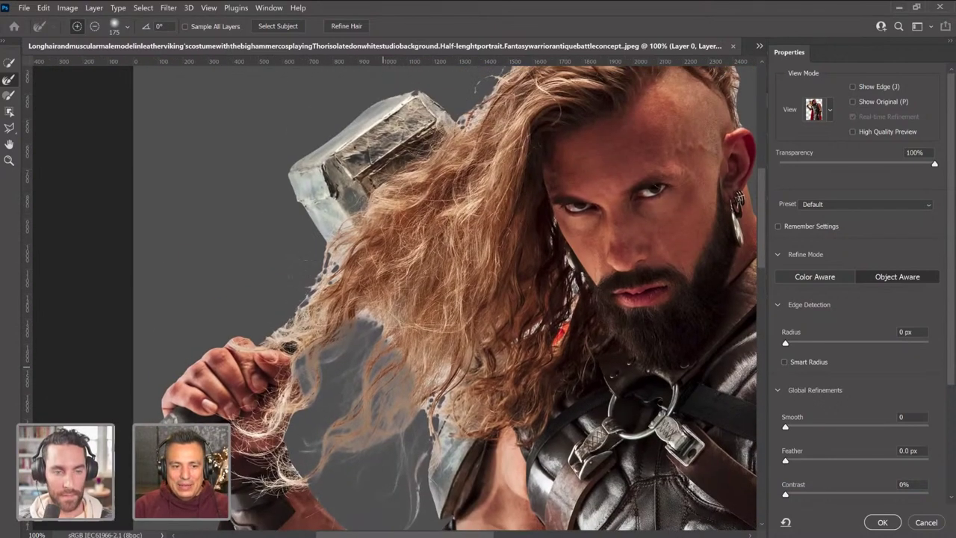
{"action": "left_click_drag", "start_coordinate": [332, 223], "coordinate": [261, 320]}
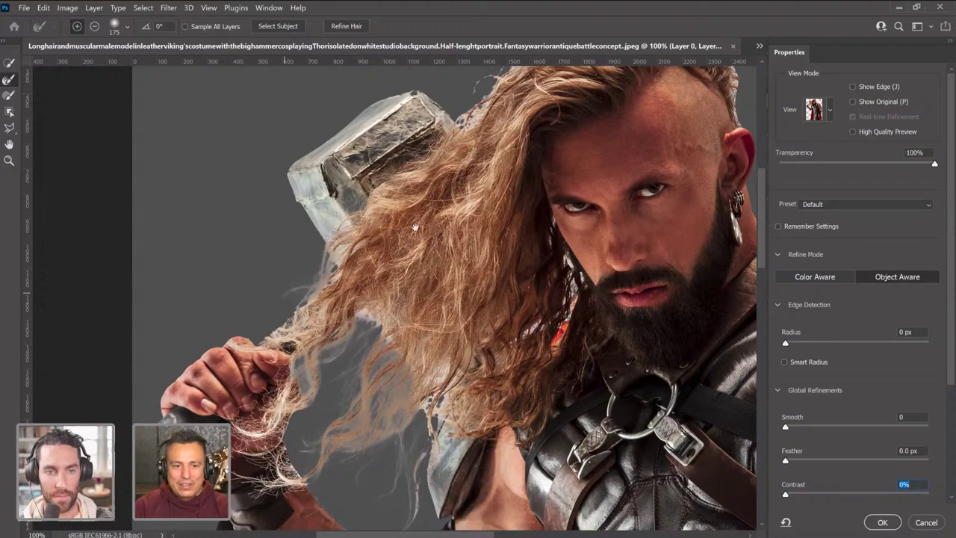
{"action": "left_click_drag", "start_coordinate": [415, 227], "coordinate": [338, 326]}
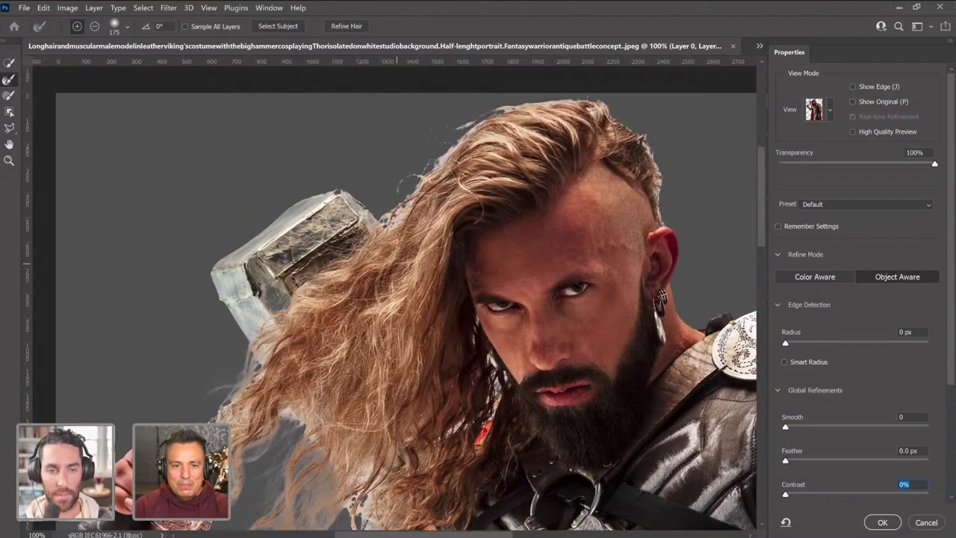
{"action": "mouse_move", "coordinate": [396, 217]}
{"action": "left_mouse_down"}
{"action": "mouse_move", "coordinate": [373, 187]}
{"action": "mouse_move", "coordinate": [463, 112]}
{"action": "mouse_move", "coordinate": [568, 99]}
{"action": "mouse_move", "coordinate": [661, 104]}
{"action": "mouse_move", "coordinate": [664, 126]}
{"action": "left_mouse_up"}
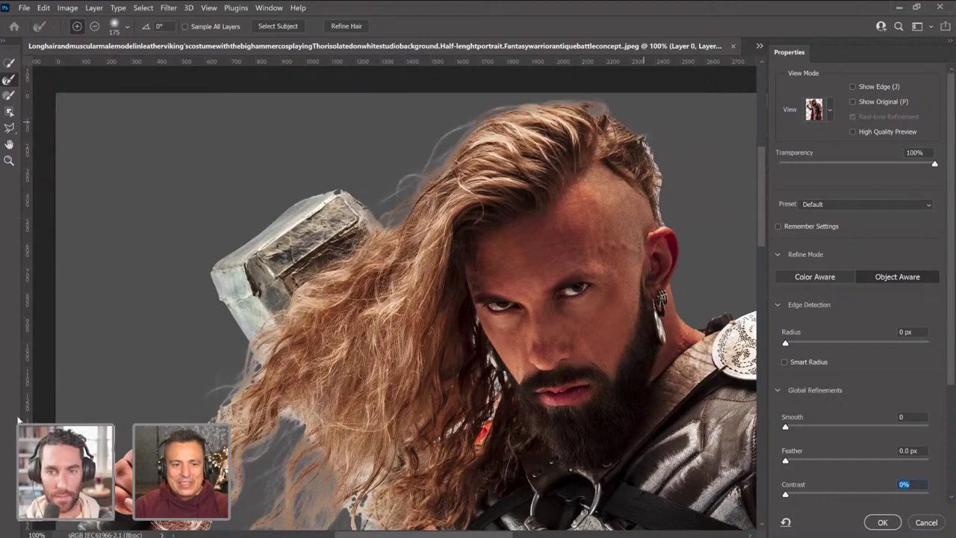
{"action": "left_click", "coordinate": [872, 523]}
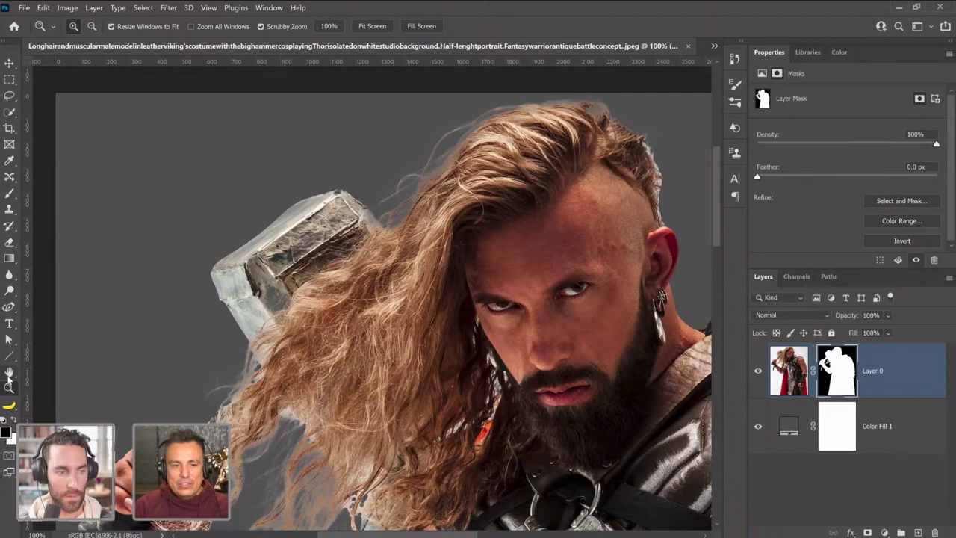
Fit the image to the window and toggle the grey Color Fill 1 backdrop to compare the cutout edges.
{"action": "double_click", "coordinate": [10, 372]}
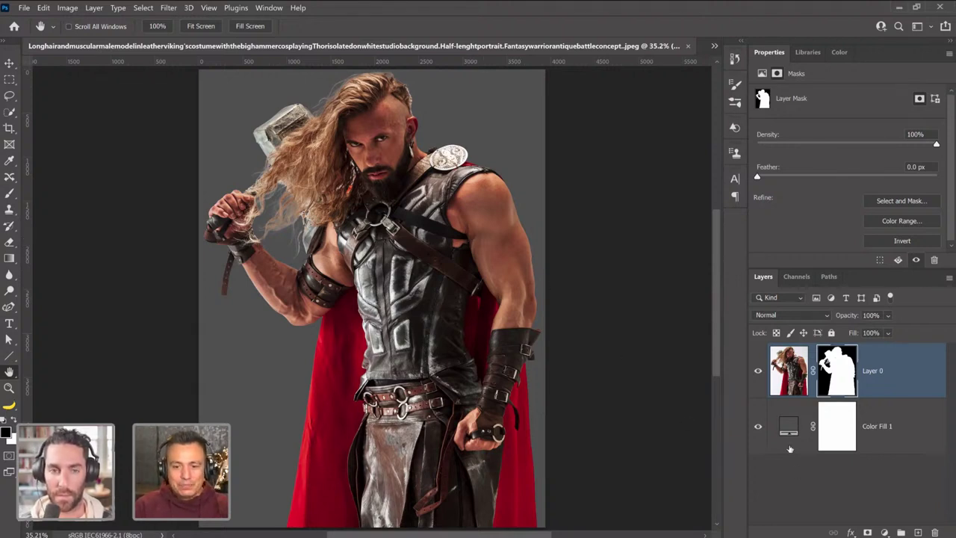
{"action": "left_click", "coordinate": [762, 430]}
{"action": "left_click", "coordinate": [762, 431]}
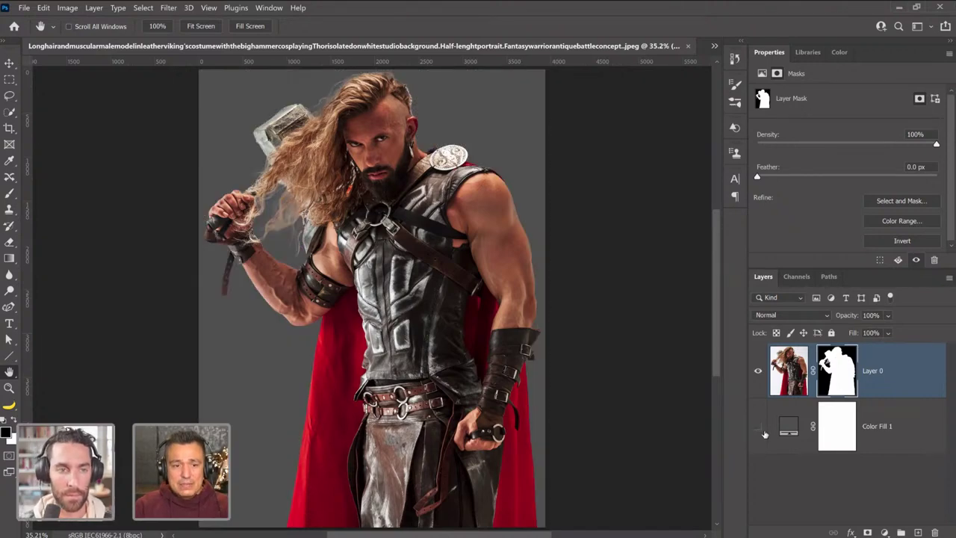
{"action": "left_click", "coordinate": [763, 430]}
{"action": "left_click", "coordinate": [762, 430]}
{"action": "left_click", "coordinate": [762, 431]}
Float the cutout document and drag the masked figure onto the Adobe-Live-001.psd composition.
{"action": "left_click", "coordinate": [9, 63]}
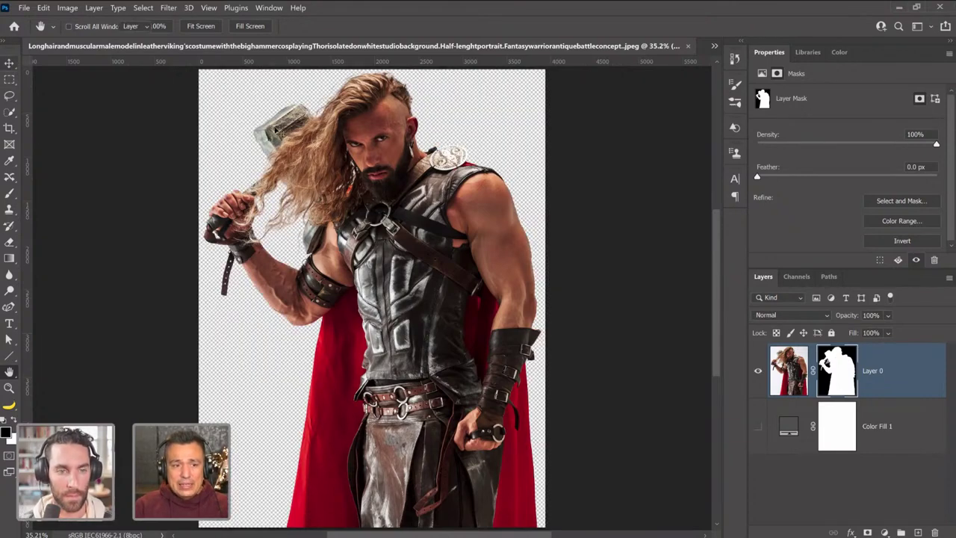
{"action": "left_click_drag", "start_coordinate": [366, 153], "coordinate": [339, 138]}
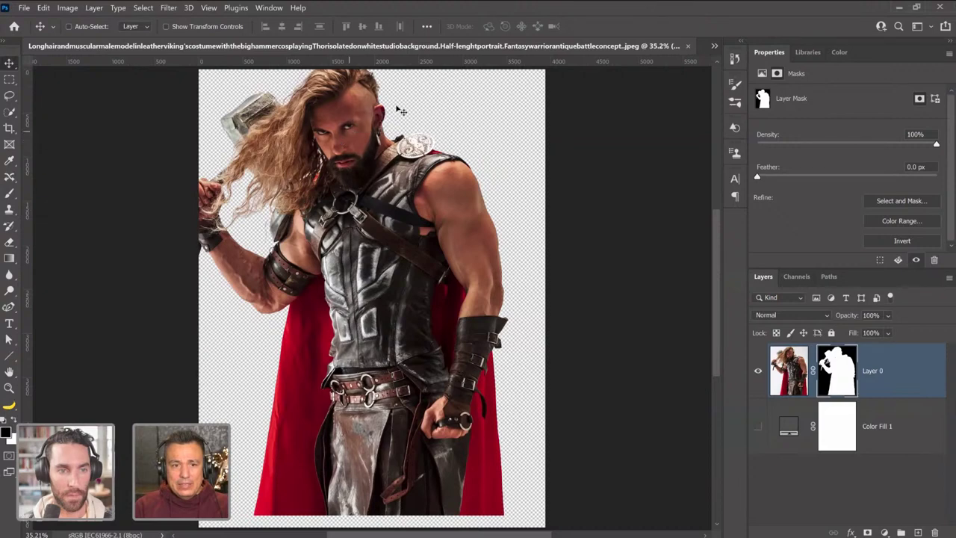
{"action": "left_click_drag", "start_coordinate": [478, 45], "coordinate": [389, 169]}
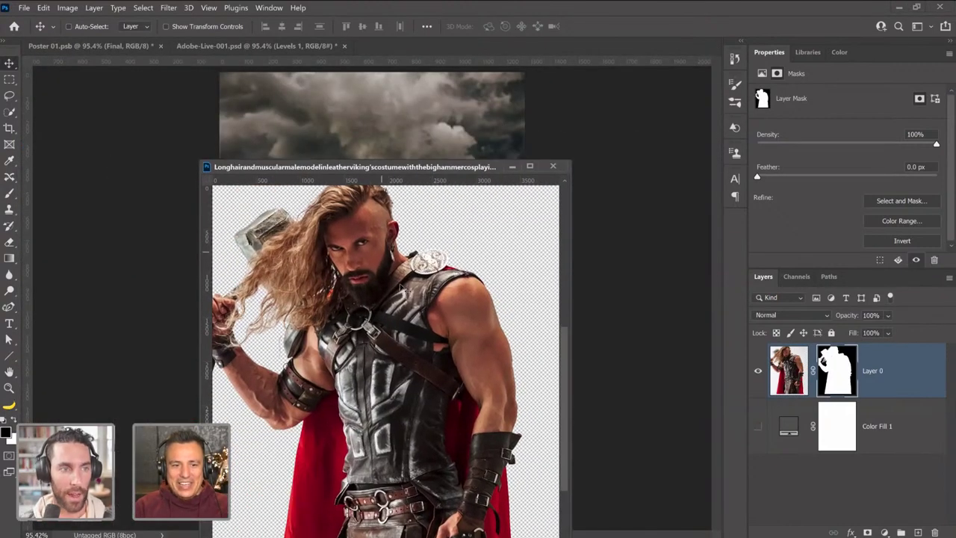
{"action": "left_click_drag", "start_coordinate": [403, 288], "coordinate": [475, 254]}
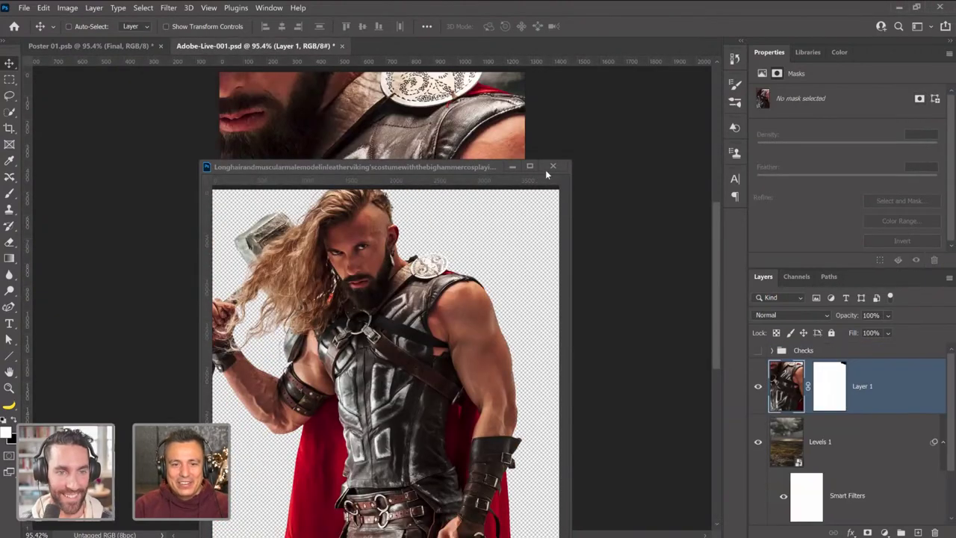
Keep the source document open and dock it back as a tab beside the others.
{"action": "left_click", "coordinate": [553, 166]}
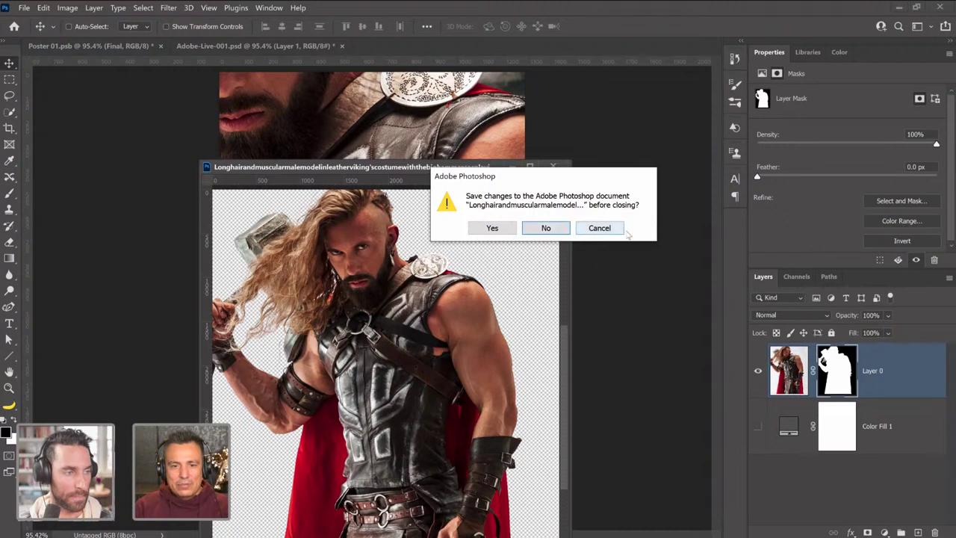
{"action": "left_click", "coordinate": [604, 230]}
{"action": "left_click_drag", "start_coordinate": [479, 169], "coordinate": [719, 47]}
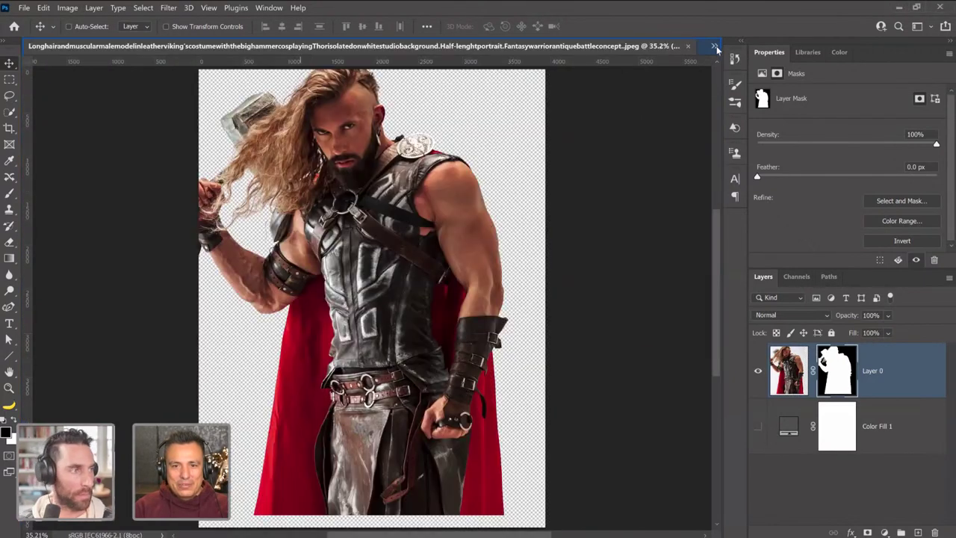
{"action": "left_click", "coordinate": [714, 46]}
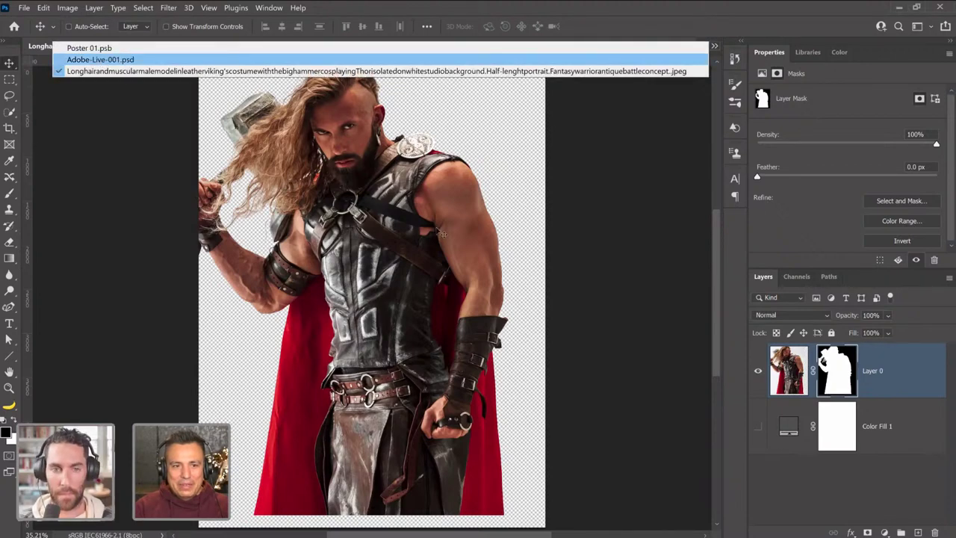
Convert the pasted Layer 1 in Adobe-Live-001.psd into a smart object.
{"action": "left_click", "coordinate": [102, 59]}
{"action": "right_click", "coordinate": [898, 399]}
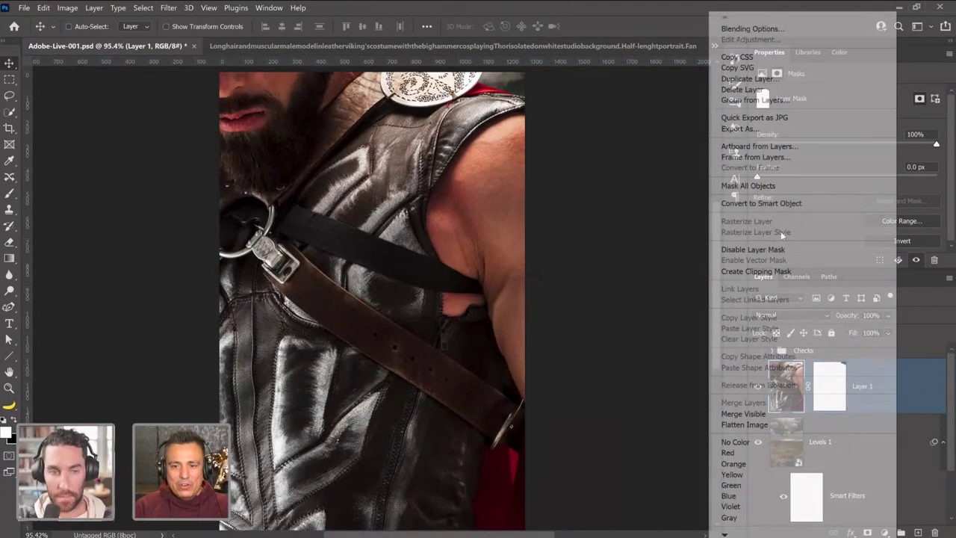
{"action": "left_click", "coordinate": [779, 204]}
Free Transform the Thor figure, shrinking it to roughly a third of its size.
{"action": "key", "text": "ctrl+t"}
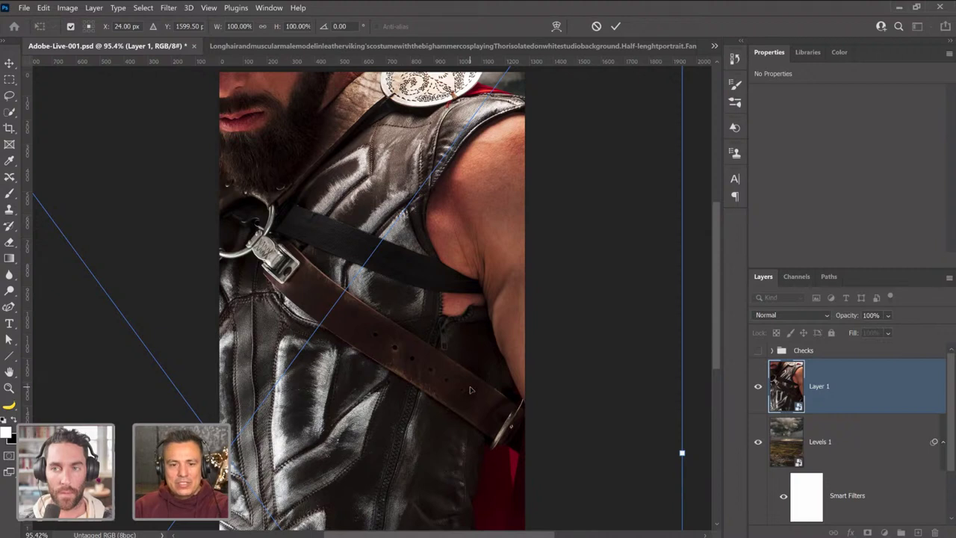
{"action": "key", "text": "ctrl+minus"}
{"action": "key", "text": "ctrl+minus"}
{"action": "key", "text": "ctrl+minus"}
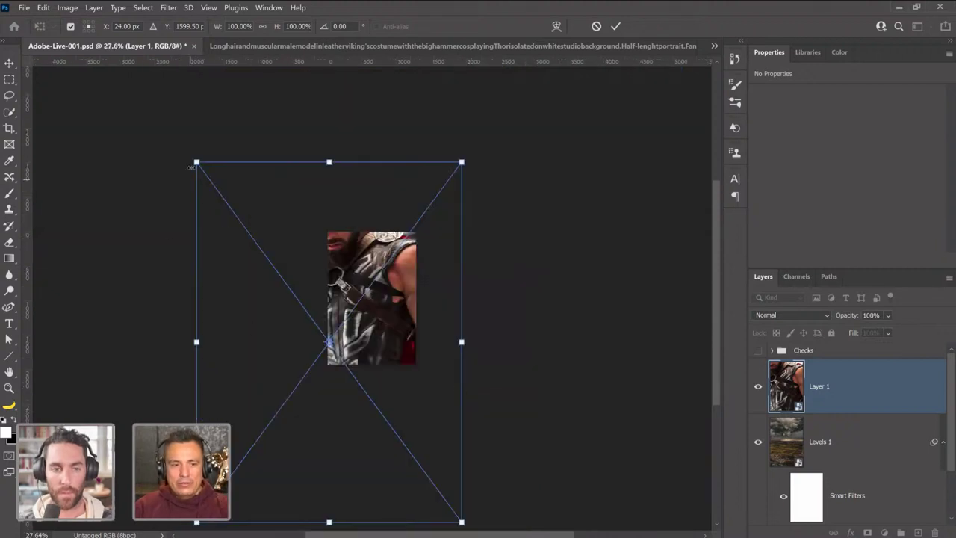
{"action": "left_click_drag", "start_coordinate": [195, 162], "coordinate": [359, 261]}
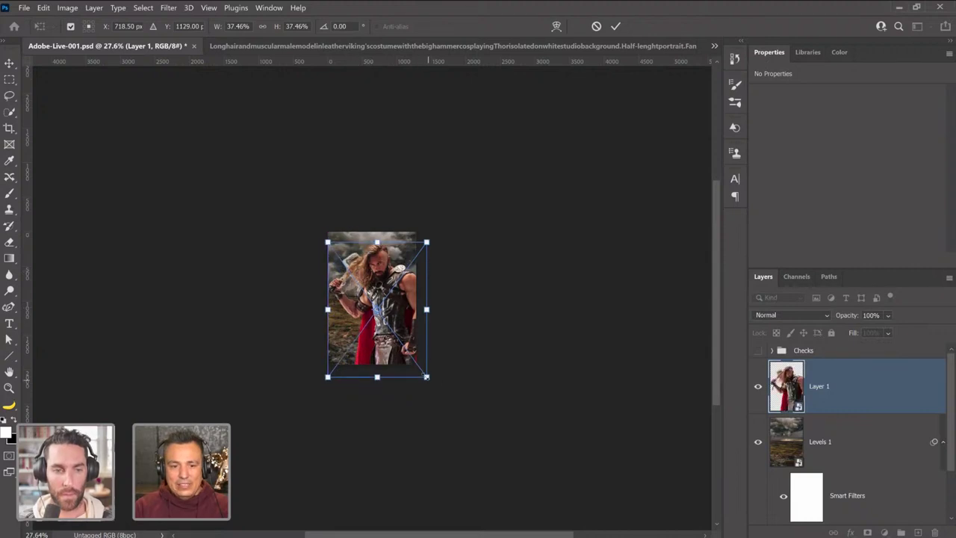
{"action": "left_click_drag", "start_coordinate": [426, 378], "coordinate": [407, 354]}
{"action": "key", "text": "ctrl+0"}
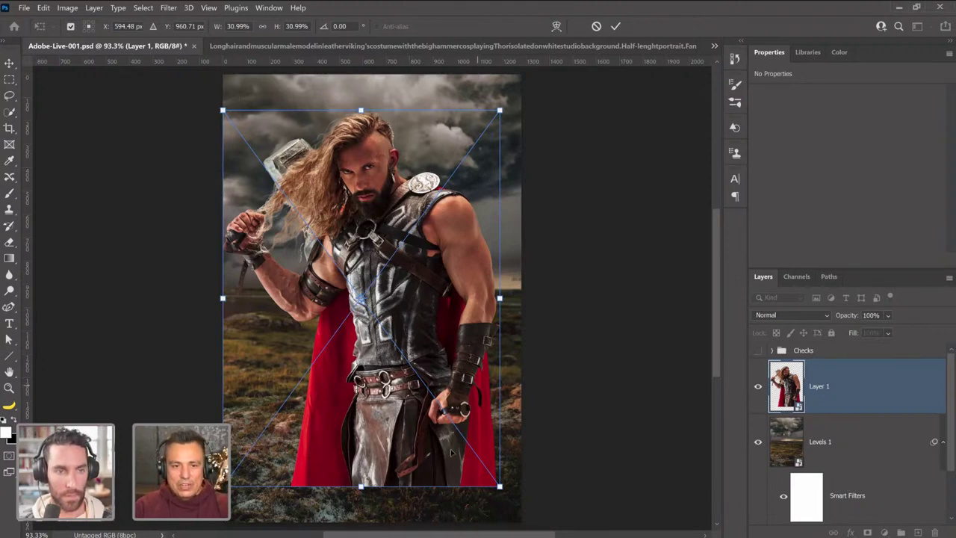
Fine-tune Thor's size and position over the stormy landscape and commit the transform.
{"action": "left_click_drag", "start_coordinate": [392, 299], "coordinate": [413, 339]}
{"action": "left_click_drag", "start_coordinate": [236, 145], "coordinate": [218, 121]}
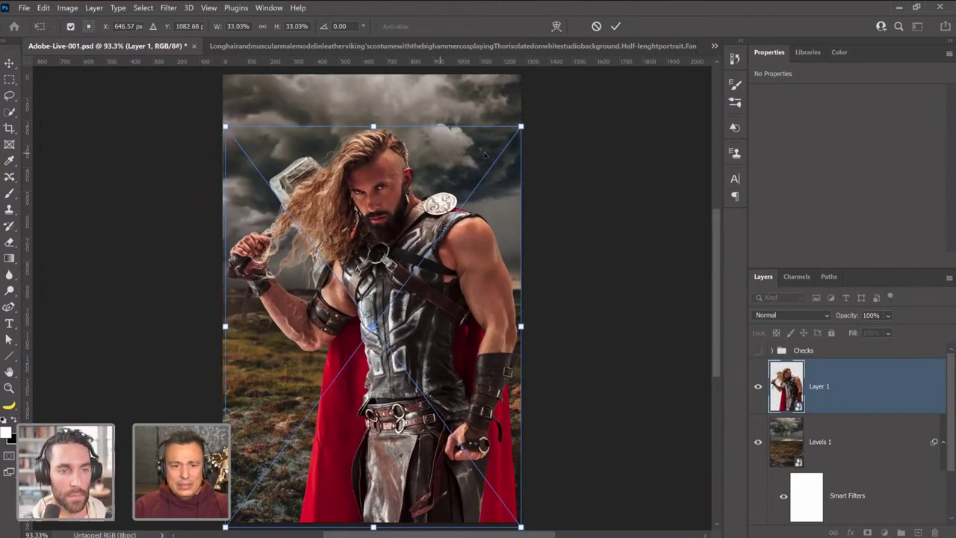
{"action": "left_click_drag", "start_coordinate": [520, 128], "coordinate": [526, 120]}
{"action": "left_click_drag", "start_coordinate": [463, 196], "coordinate": [461, 177]}
{"action": "left_click_drag", "start_coordinate": [455, 220], "coordinate": [454, 328]}
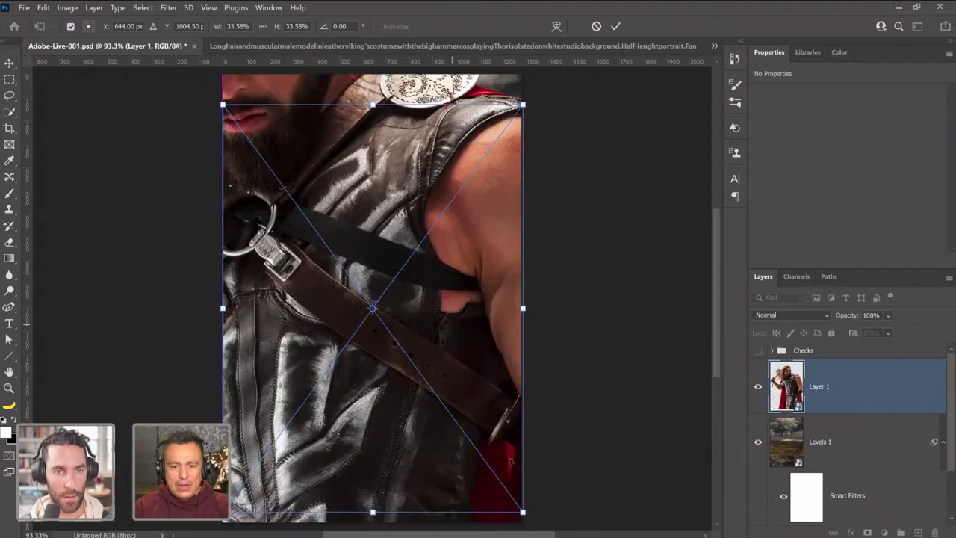
{"action": "left_click_drag", "start_coordinate": [522, 511], "coordinate": [519, 507]}
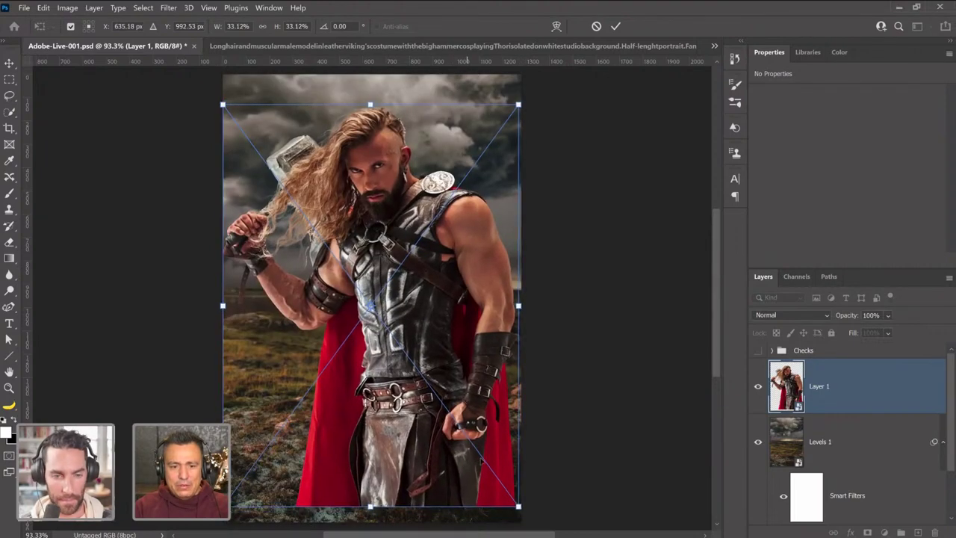
{"action": "mouse_move", "coordinate": [479, 427]}
{"action": "left_mouse_down"}
{"action": "mouse_move", "coordinate": [511, 432]}
{"action": "mouse_move", "coordinate": [453, 417]}
{"action": "mouse_move", "coordinate": [480, 418]}
{"action": "mouse_move", "coordinate": [468, 440]}
{"action": "left_mouse_up"}
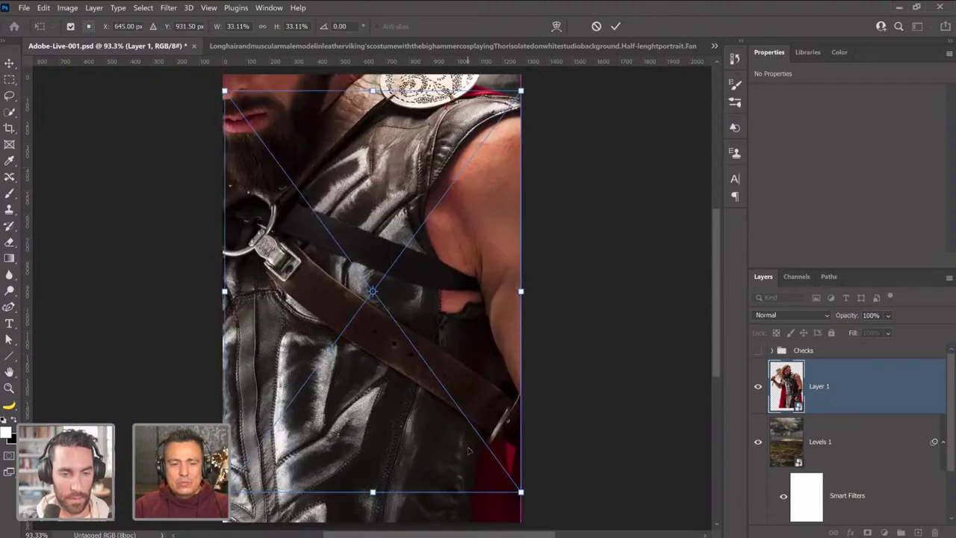
{"action": "key", "text": "Return"}
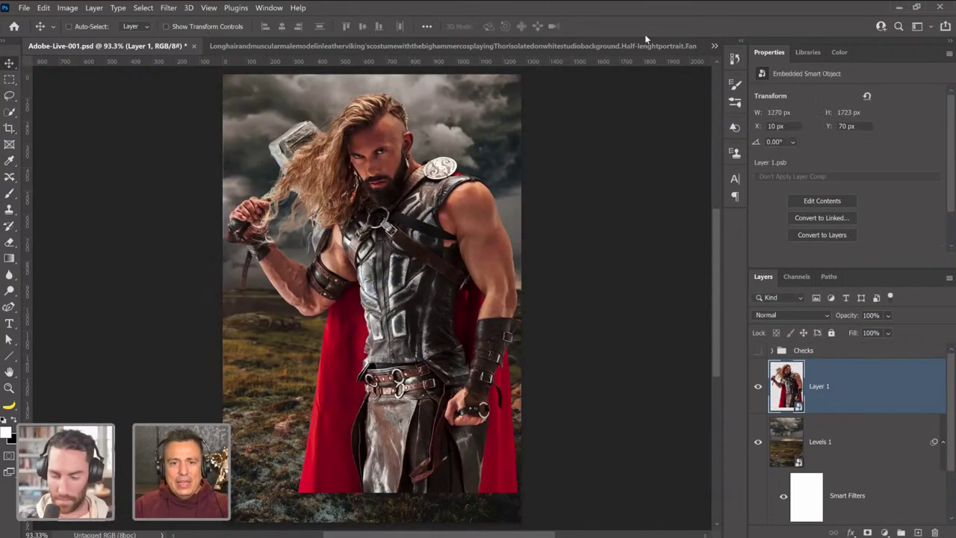
Close the original Thor photo without saving.
{"action": "left_click", "coordinate": [665, 47]}
{"action": "left_click", "coordinate": [690, 47]}
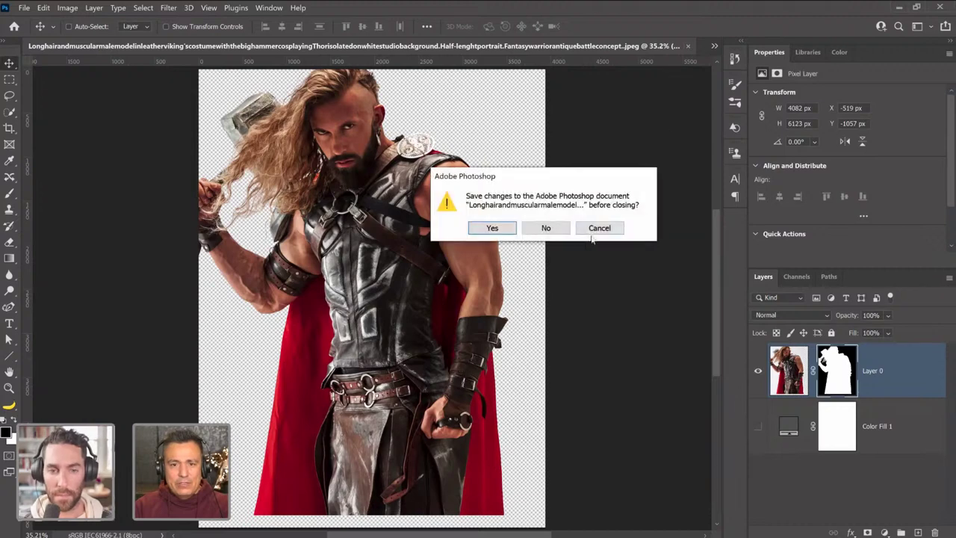
{"action": "left_click", "coordinate": [544, 224]}
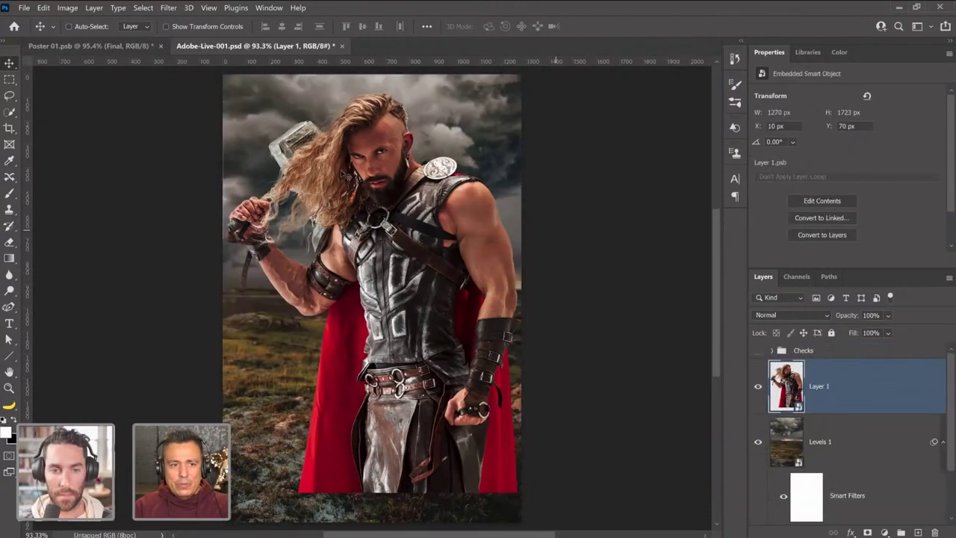
Return to Adobe-Live-001.psd and open Layer 1's smart object contents.
{"action": "left_click", "coordinate": [139, 50]}
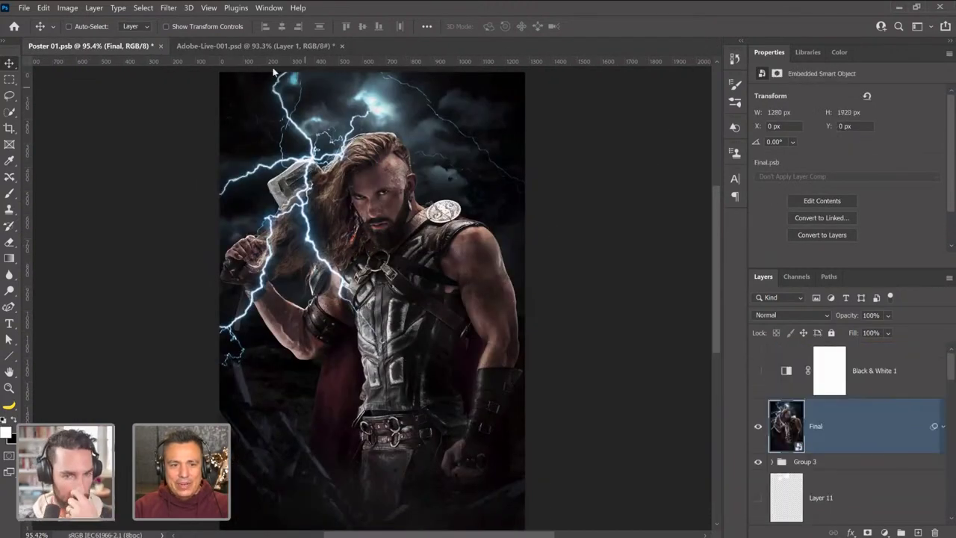
{"action": "left_click", "coordinate": [254, 46]}
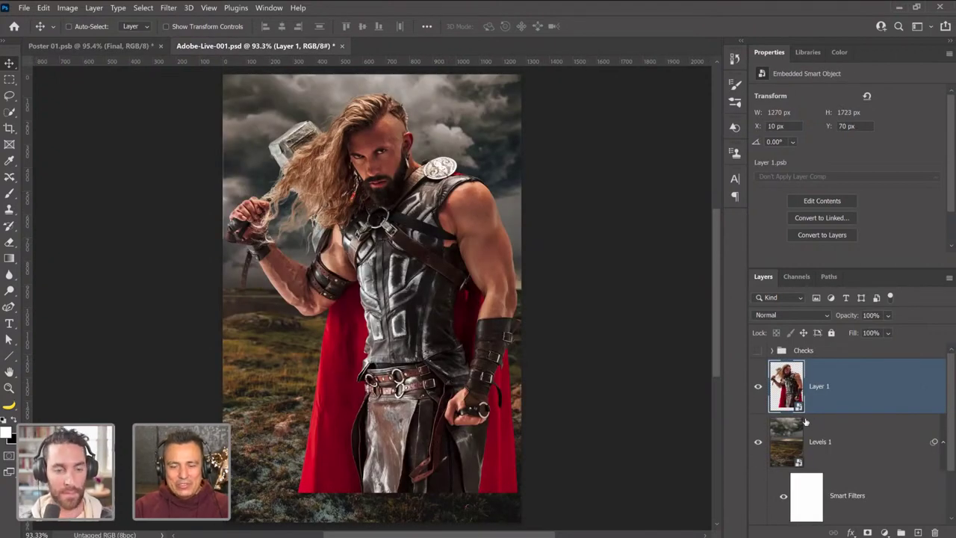
{"action": "double_click", "coordinate": [787, 386]}
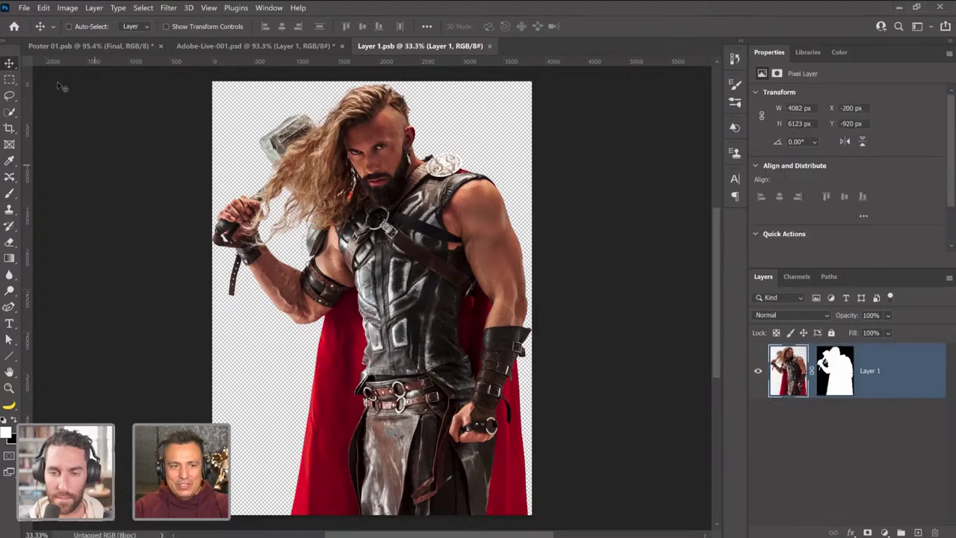
Crop outward to extend the canvas downward below Thor's legs.
{"action": "left_click", "coordinate": [10, 127]}
{"action": "left_click_drag", "start_coordinate": [383, 517], "coordinate": [392, 514]}
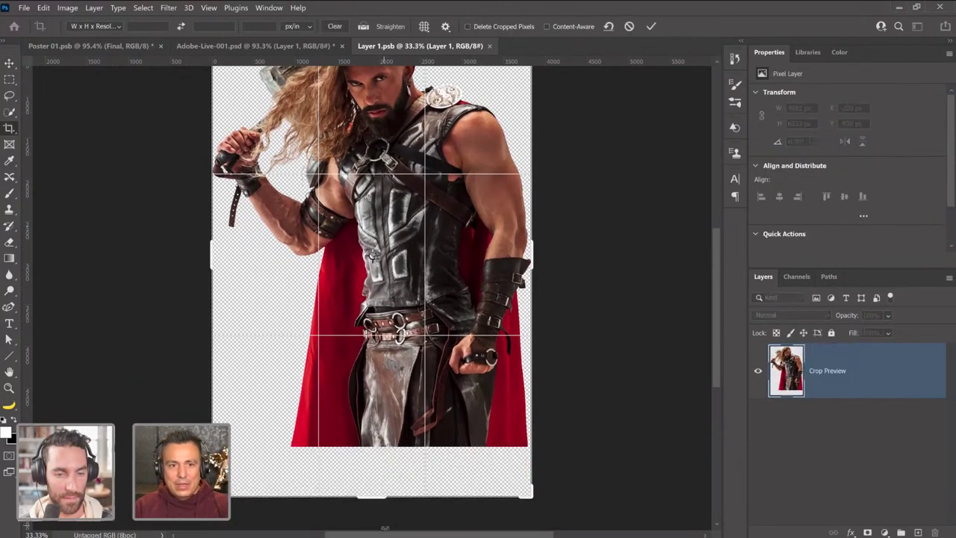
{"action": "key", "text": "Return"}
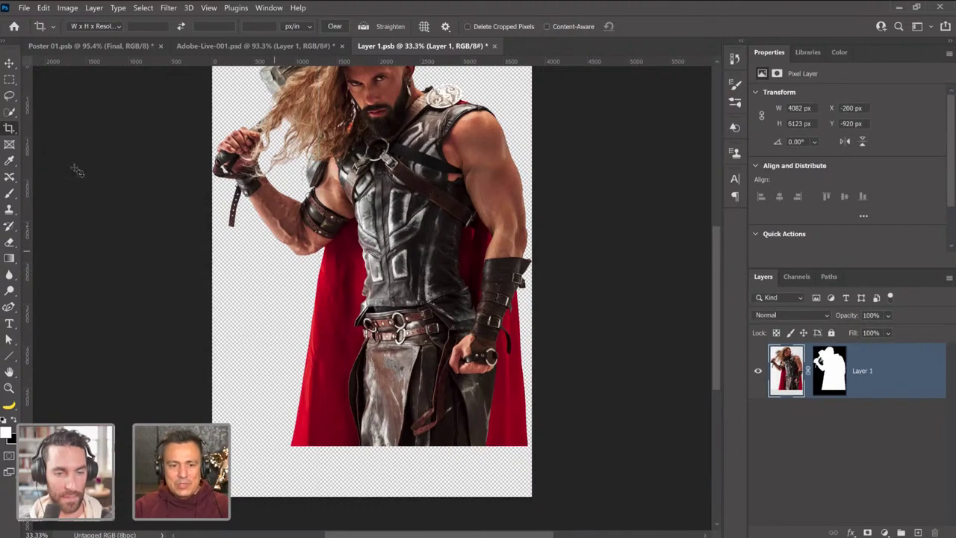
Select the empty bottom strip and try Content-Aware Fill, then cancel it.
{"action": "left_click", "coordinate": [10, 79]}
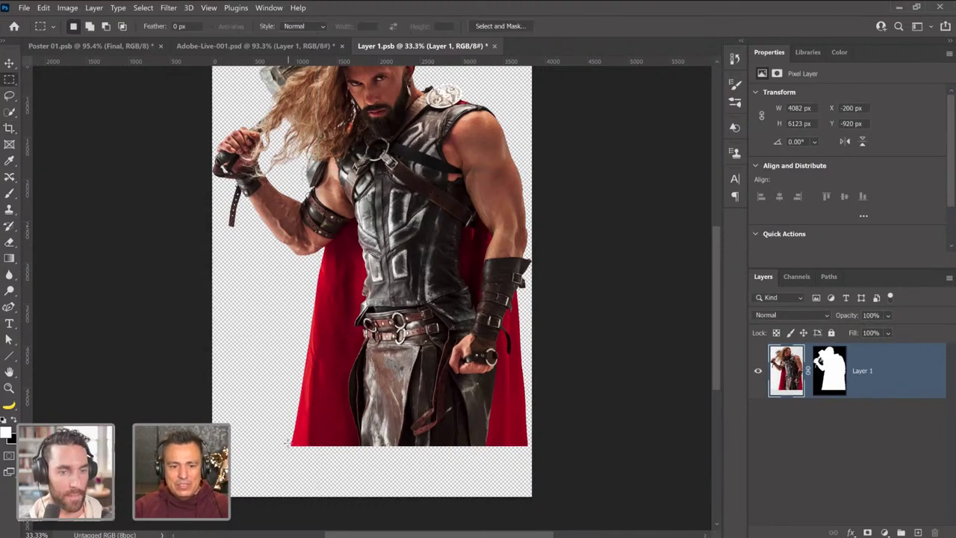
{"action": "left_click_drag", "start_coordinate": [287, 442], "coordinate": [534, 513]}
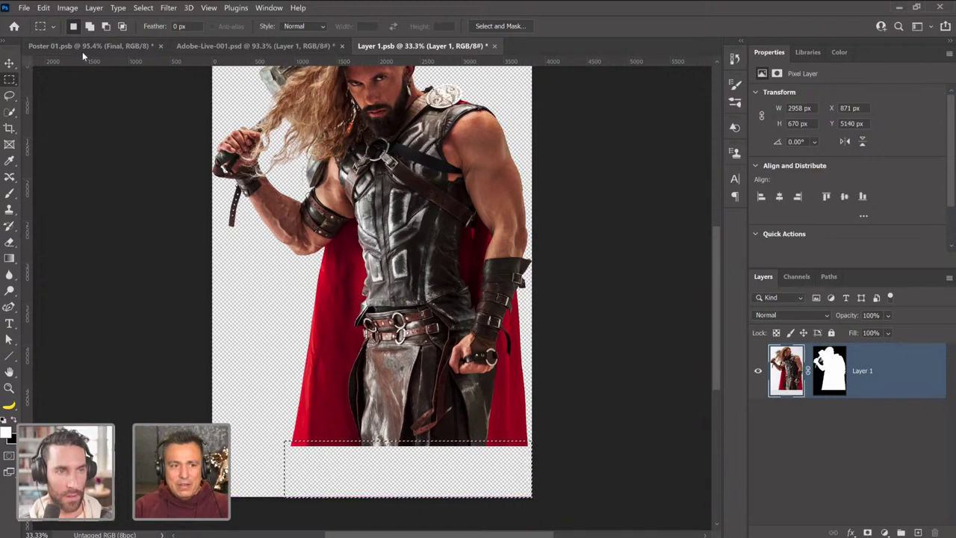
{"action": "left_click", "coordinate": [43, 9]}
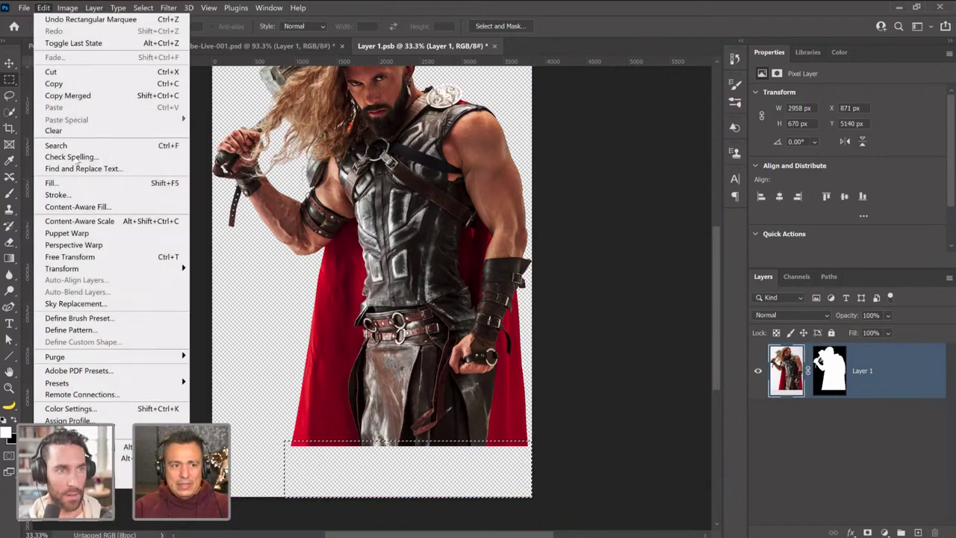
{"action": "left_click", "coordinate": [79, 221]}
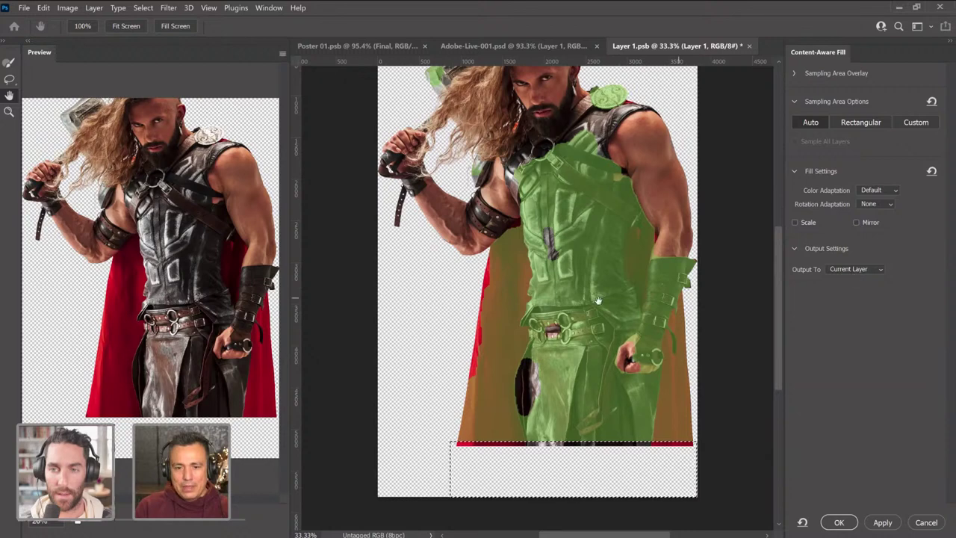
{"action": "left_click", "coordinate": [883, 523]}
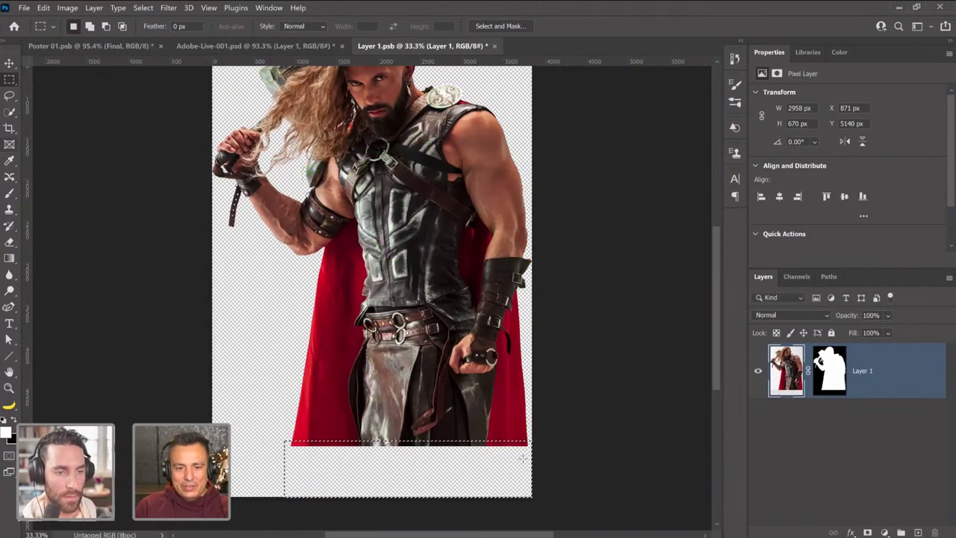
Copy the lower legs to a new layer, then trial a shifted duplicate Thor layer and undo it.
{"action": "key", "text": "ctrl+d"}
{"action": "left_click_drag", "start_coordinate": [274, 376], "coordinate": [539, 466]}
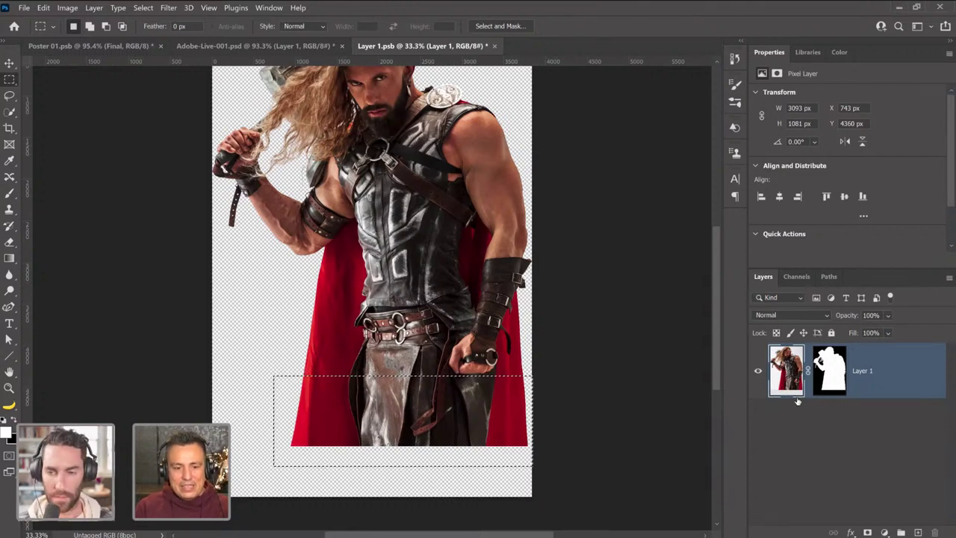
{"action": "key", "text": "ctrl+j"}
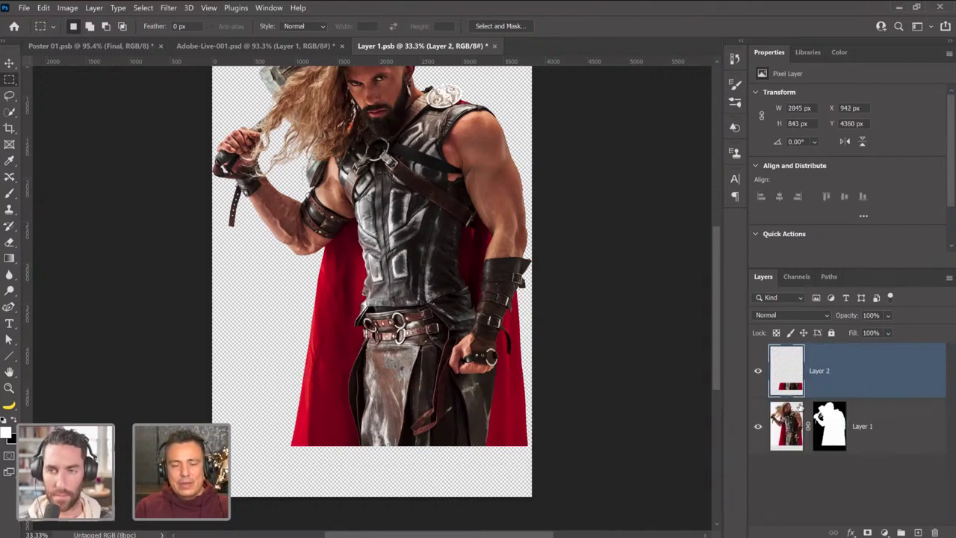
{"action": "left_click", "coordinate": [10, 62]}
{"action": "left_click_drag", "start_coordinate": [376, 376], "coordinate": [283, 357]}
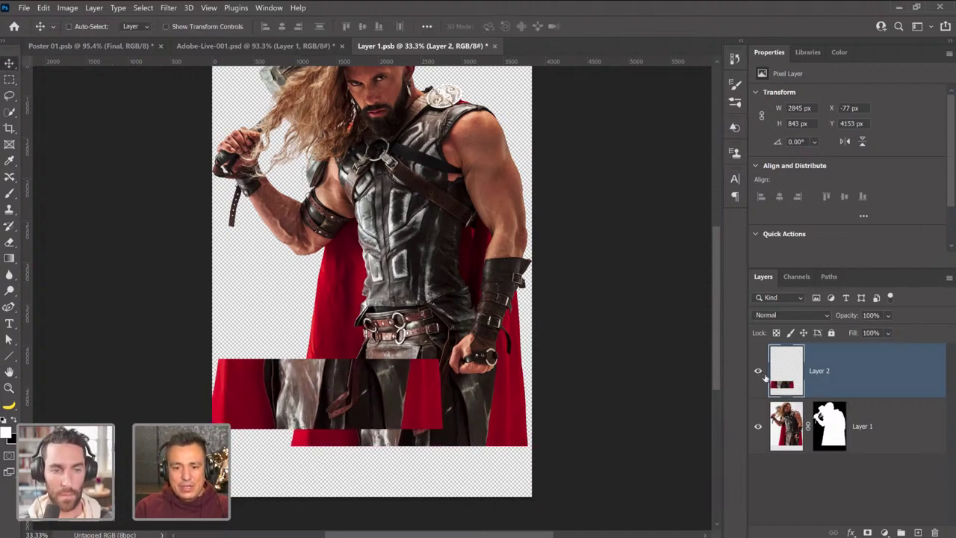
{"action": "left_click", "coordinate": [759, 371]}
{"action": "left_click", "coordinate": [786, 438]}
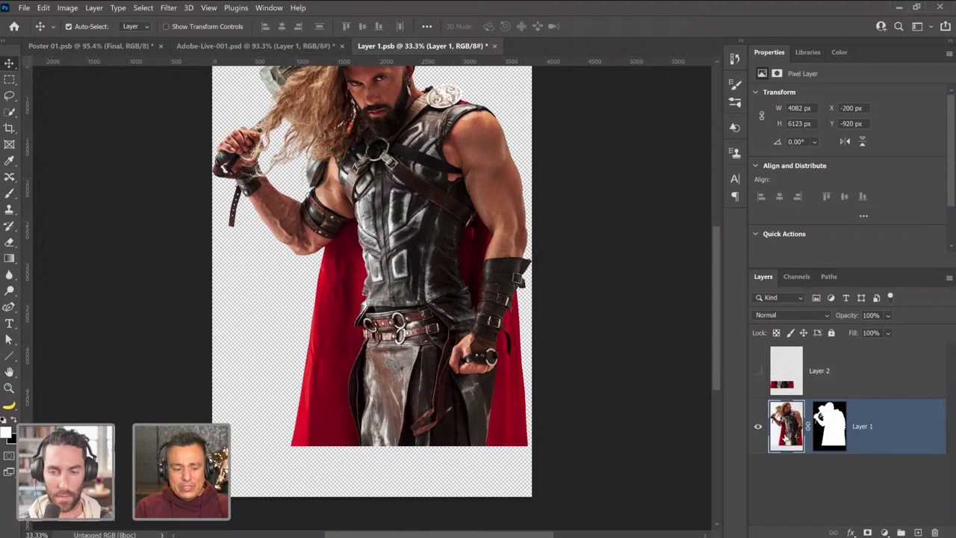
{"action": "key", "text": "ctrl+j"}
{"action": "left_click_drag", "start_coordinate": [301, 252], "coordinate": [416, 310]}
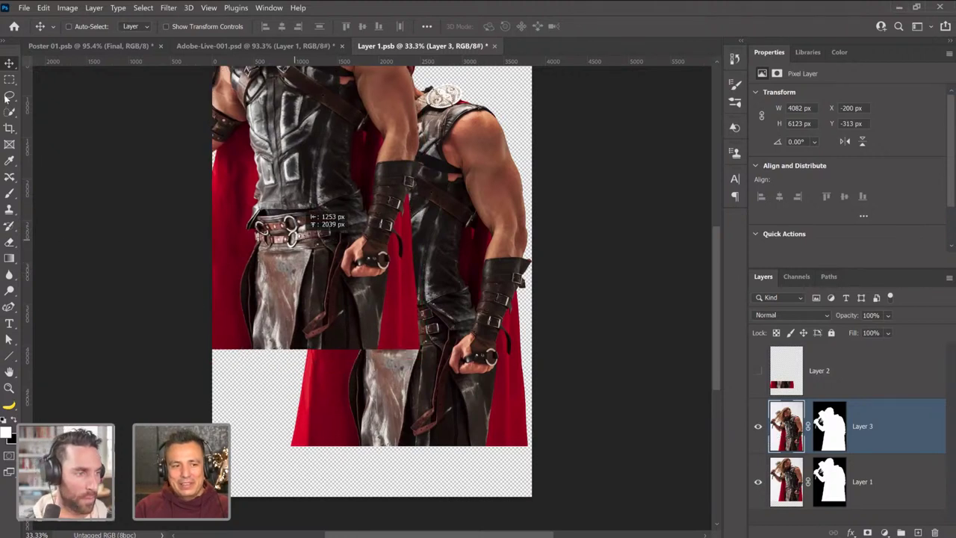
{"action": "left_click_drag", "start_coordinate": [305, 211], "coordinate": [307, 203]}
{"action": "key", "text": "ctrl+z"}
{"action": "key", "text": "ctrl+z"}
Copy the lower legs and cape to Layer 2 and drag it down into the empty canvas.
{"action": "key", "text": "m"}
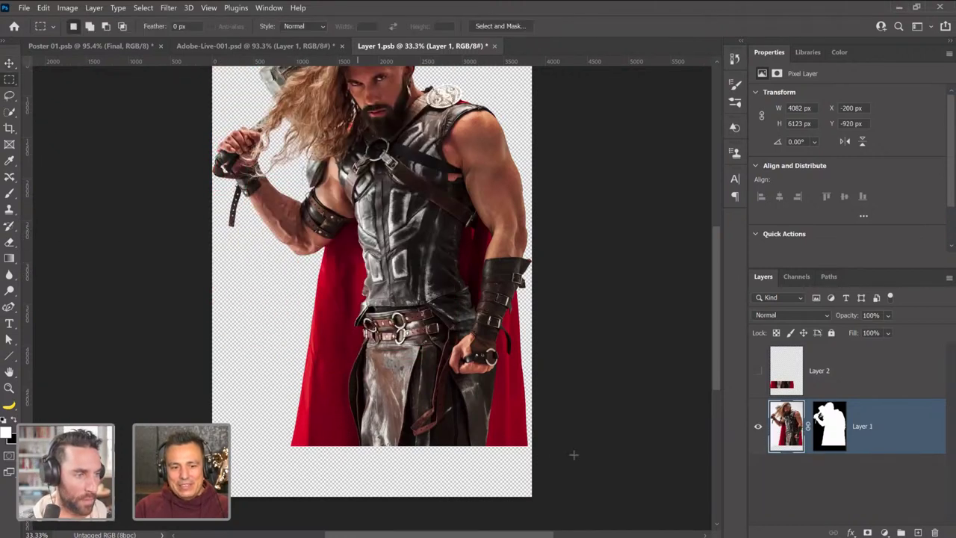
{"action": "left_click_drag", "start_coordinate": [254, 382], "coordinate": [577, 464]}
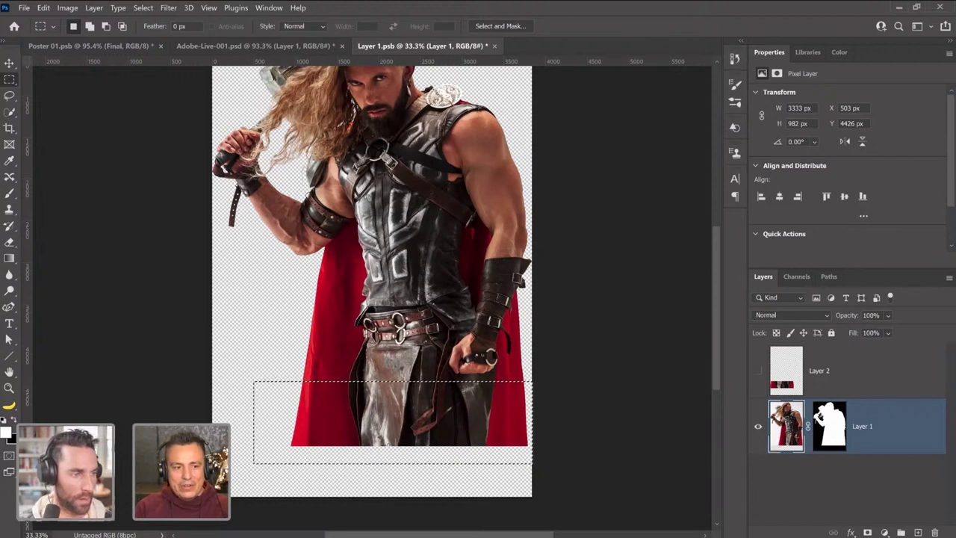
{"action": "key", "text": "ctrl+j"}
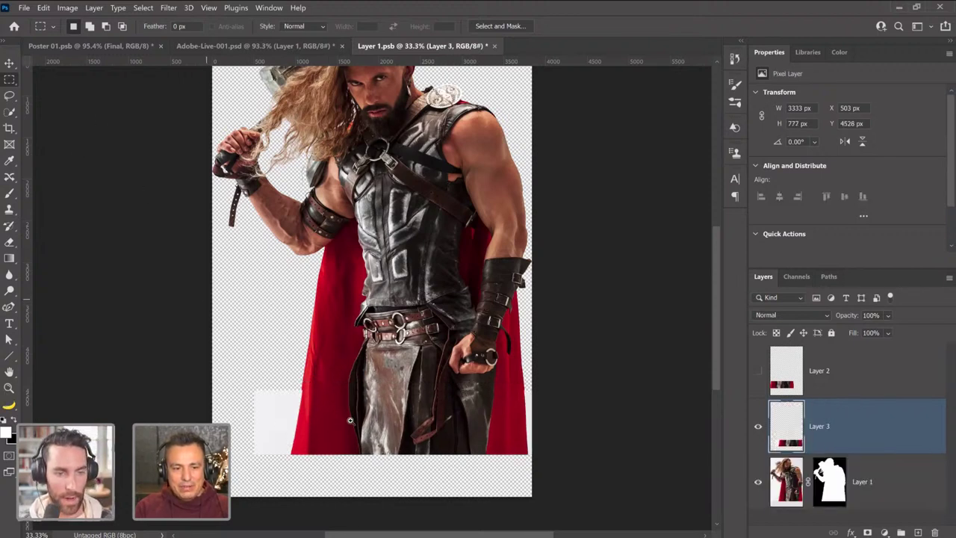
{"action": "key", "text": "z"}
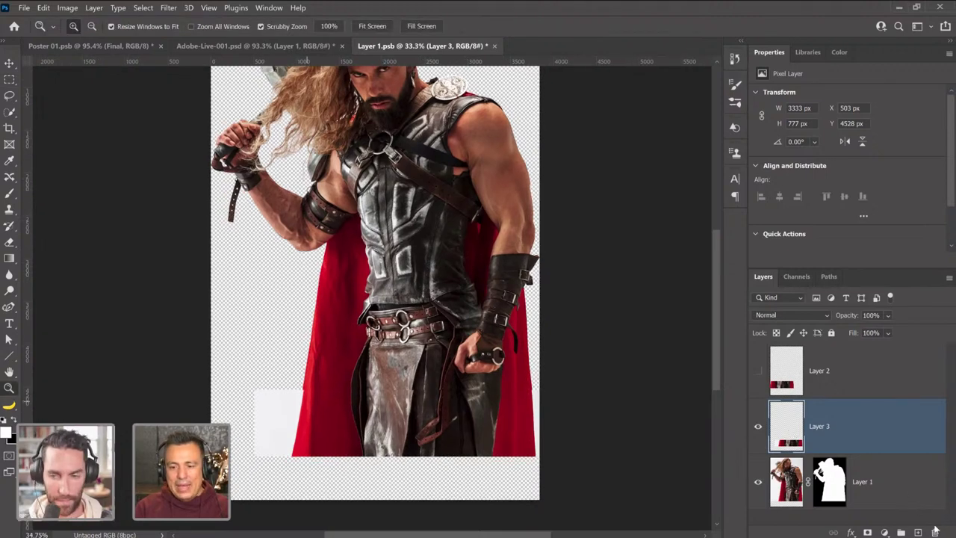
{"action": "scroll", "coordinate": [154, 252], "scroll_direction": "up", "scroll_amount": 3}
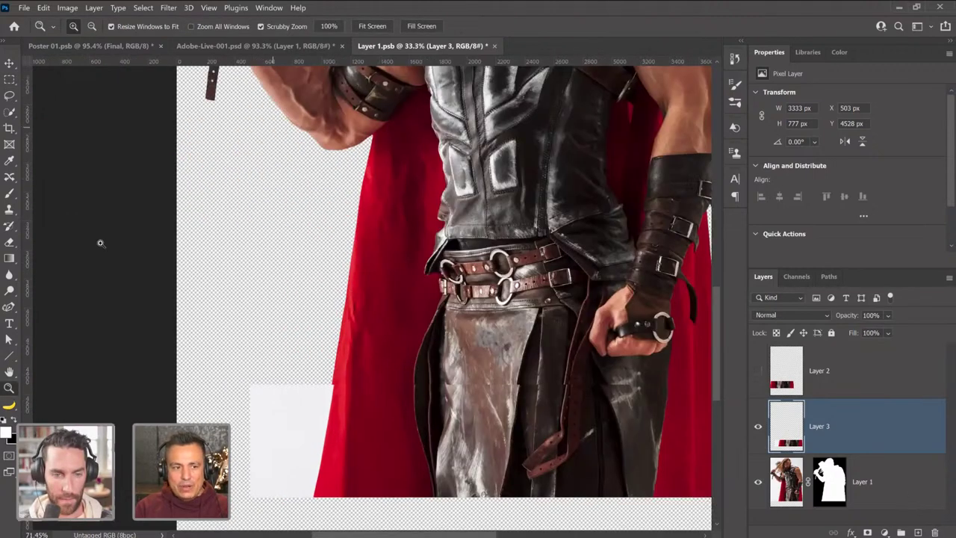
{"action": "scroll", "coordinate": [259, 398], "scroll_direction": "up", "scroll_amount": 1}
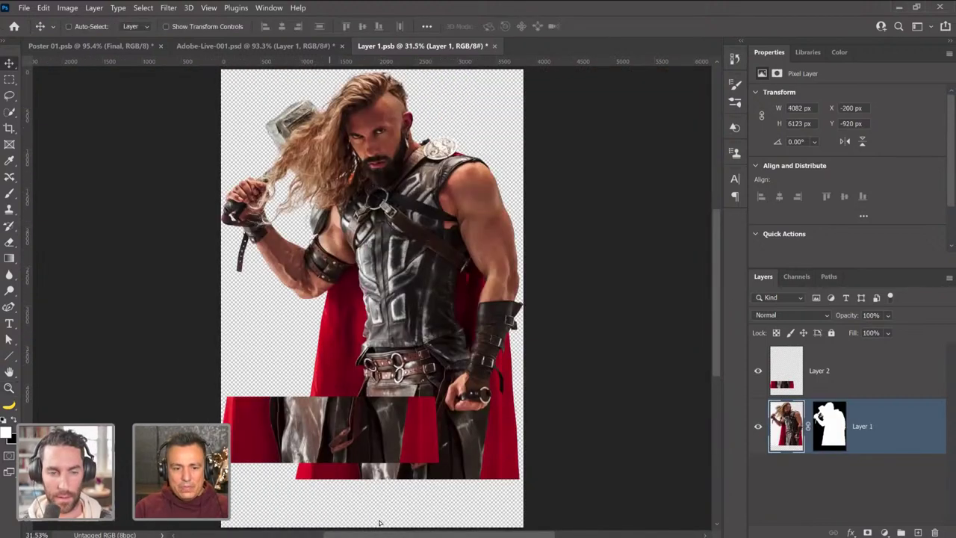
{"action": "left_click_drag", "start_coordinate": [379, 523], "coordinate": [398, 490]}
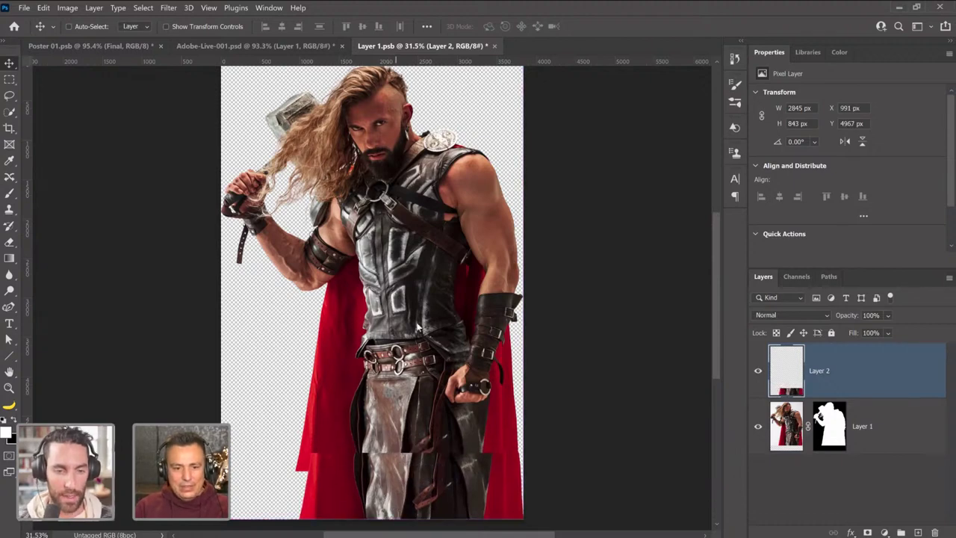
Try warping the strip's left edge outward, then cancel and briefly compare with Poster 01.psb.
{"action": "key", "text": "ctrl+t"}
{"action": "right_click", "coordinate": [383, 490]}
{"action": "key", "text": "w"}
{"action": "key", "text": "Return"}
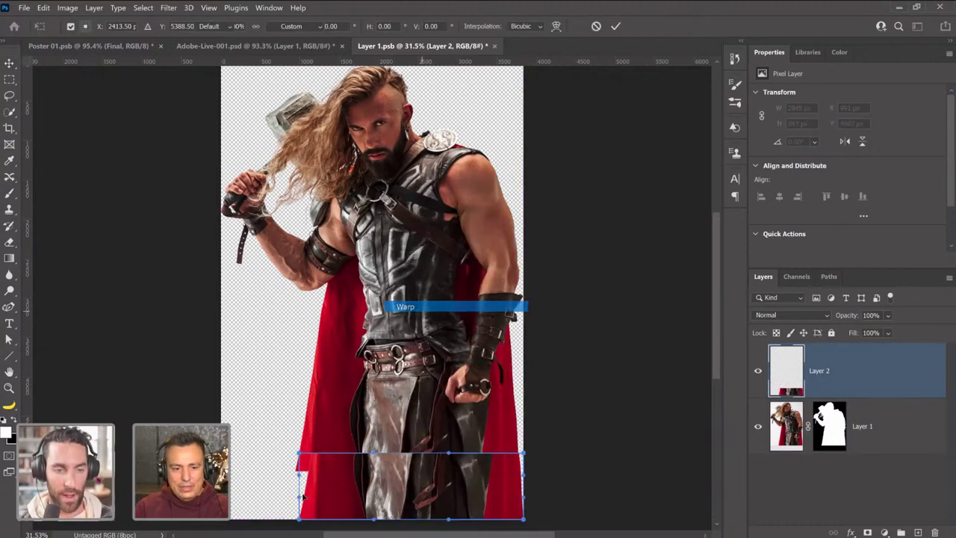
{"action": "left_click_drag", "start_coordinate": [298, 453], "coordinate": [289, 454]}
{"action": "left_click_drag", "start_coordinate": [295, 496], "coordinate": [285, 453]}
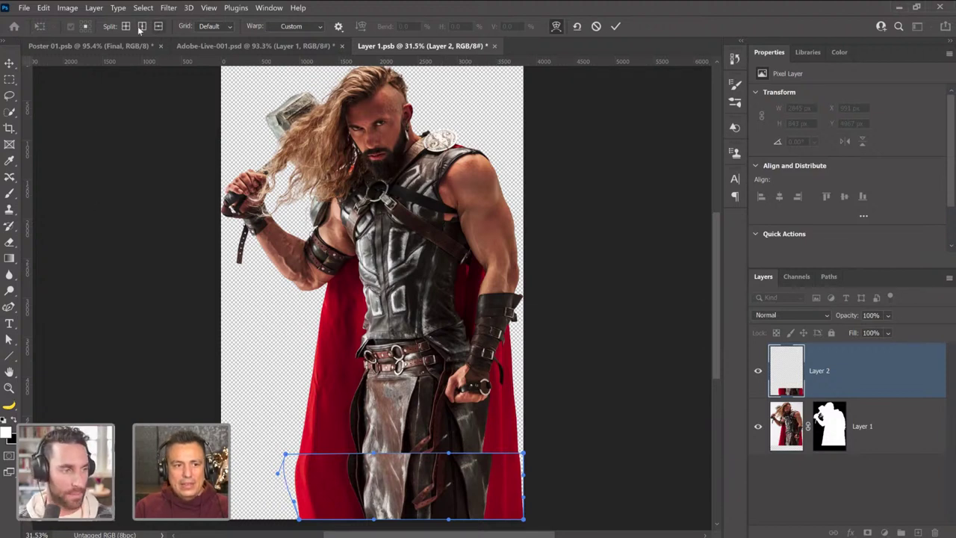
{"action": "key", "text": "ctrl+h"}
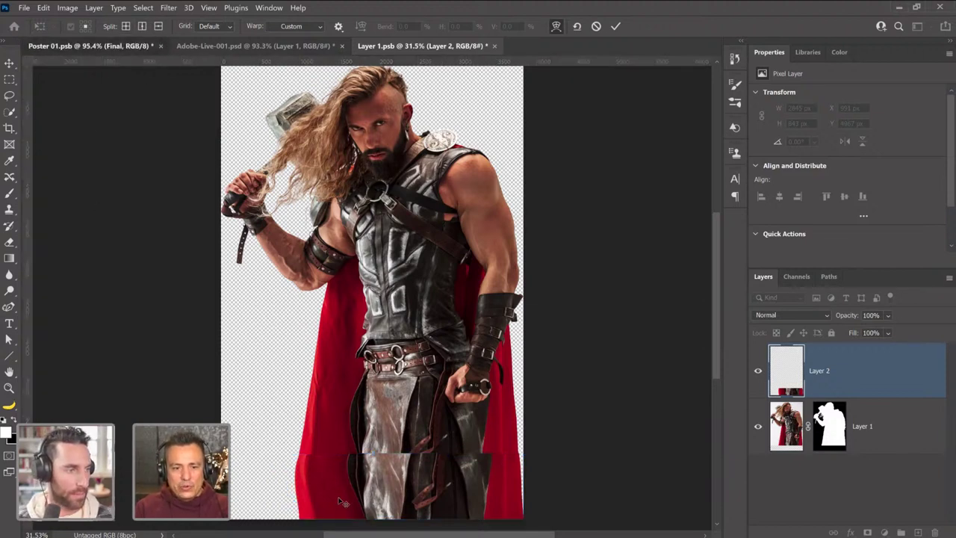
{"action": "key", "text": "ctrl+Tab"}
{"action": "key", "text": "ctrl+shift+Tab"}
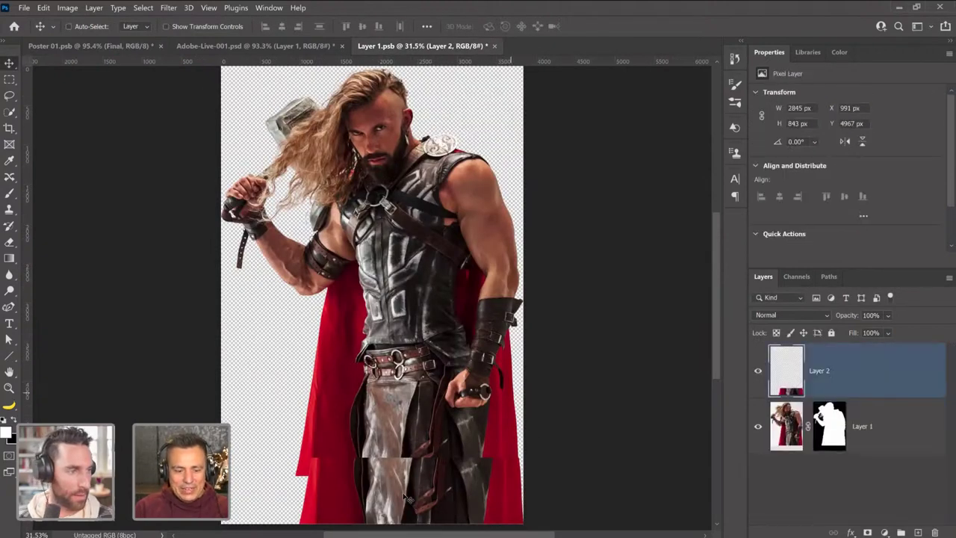
Re-enter Warp on Layer 2 and pull its top-left corner out to follow the cape.
{"action": "key", "text": "ctrl+t"}
{"action": "right_click", "coordinate": [448, 297]}
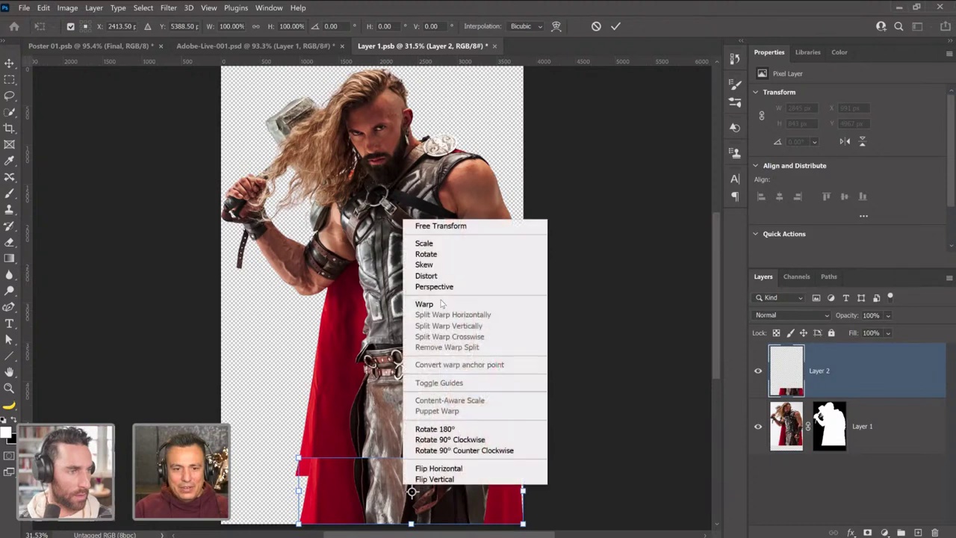
{"action": "key", "text": "w"}
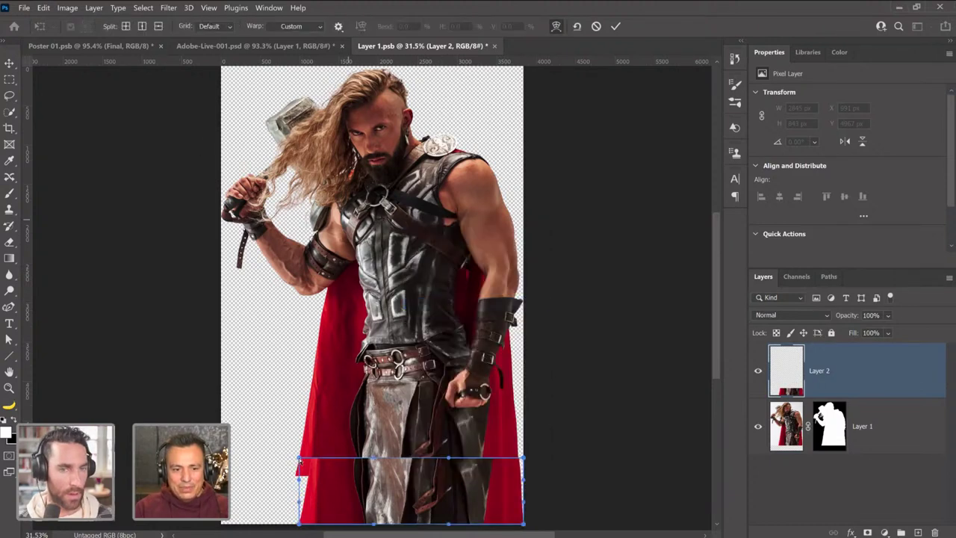
{"action": "left_click_drag", "start_coordinate": [299, 458], "coordinate": [286, 453]}
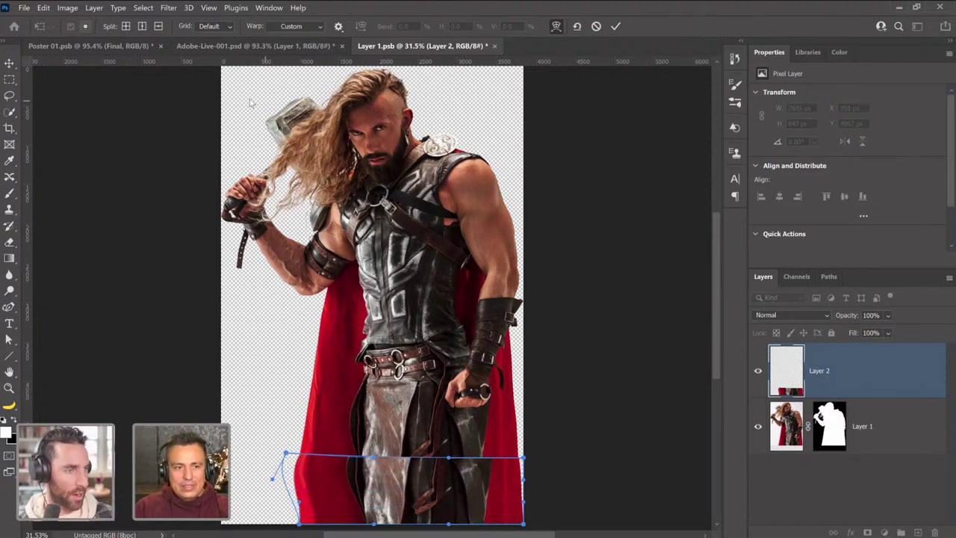
Add left, right and middle vertical warp splits and shift their top points to align the folds.
{"action": "left_click", "coordinate": [142, 26]}
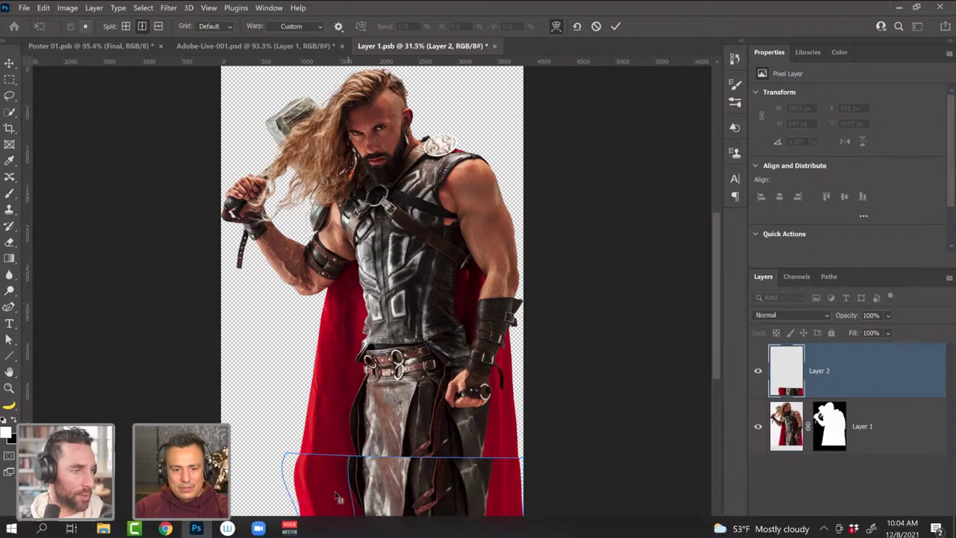
{"action": "left_click", "coordinate": [349, 458]}
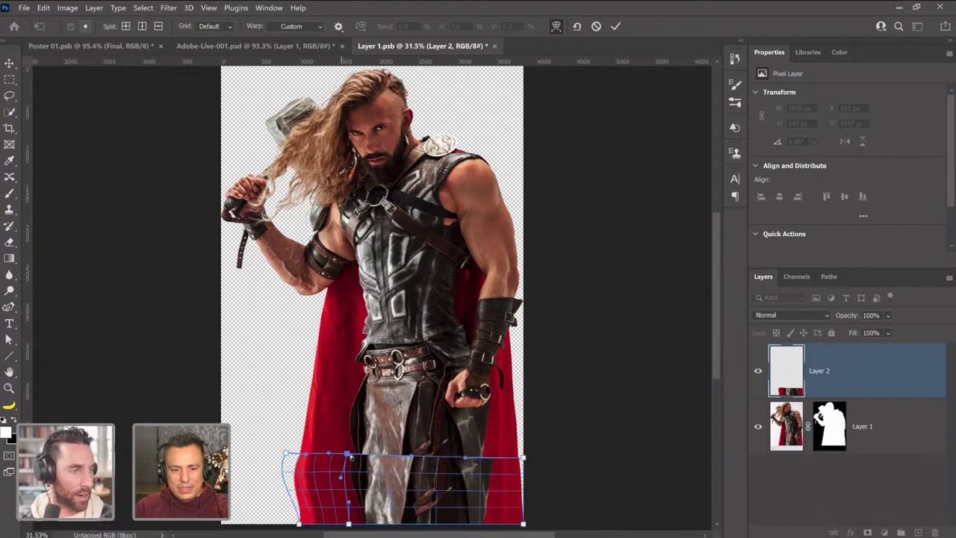
{"action": "left_click_drag", "start_coordinate": [351, 457], "coordinate": [347, 452]}
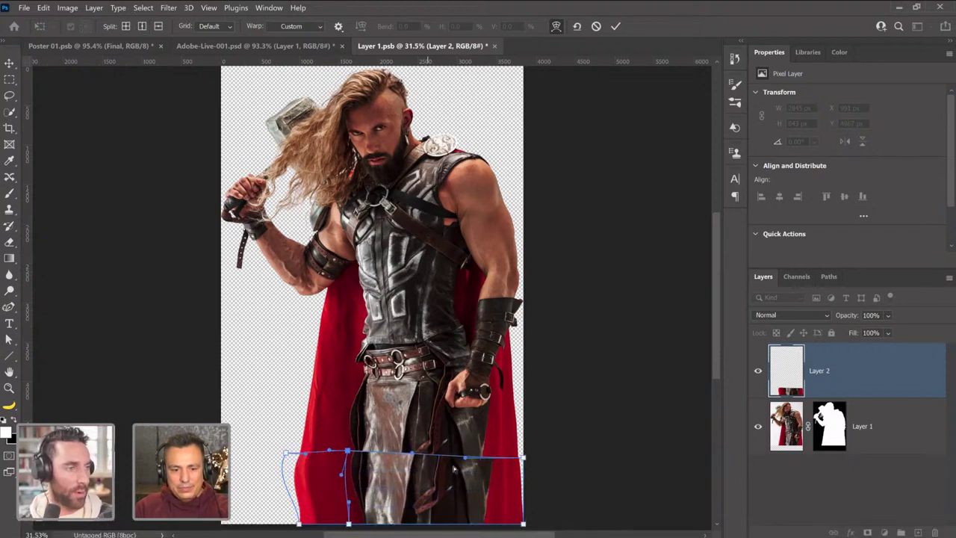
{"action": "left_click", "coordinate": [142, 27]}
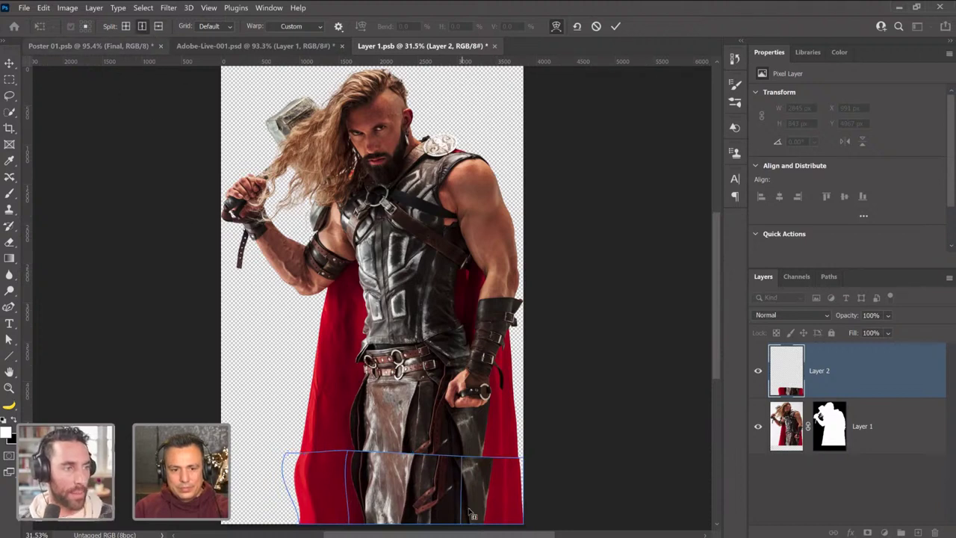
{"action": "left_click", "coordinate": [495, 460]}
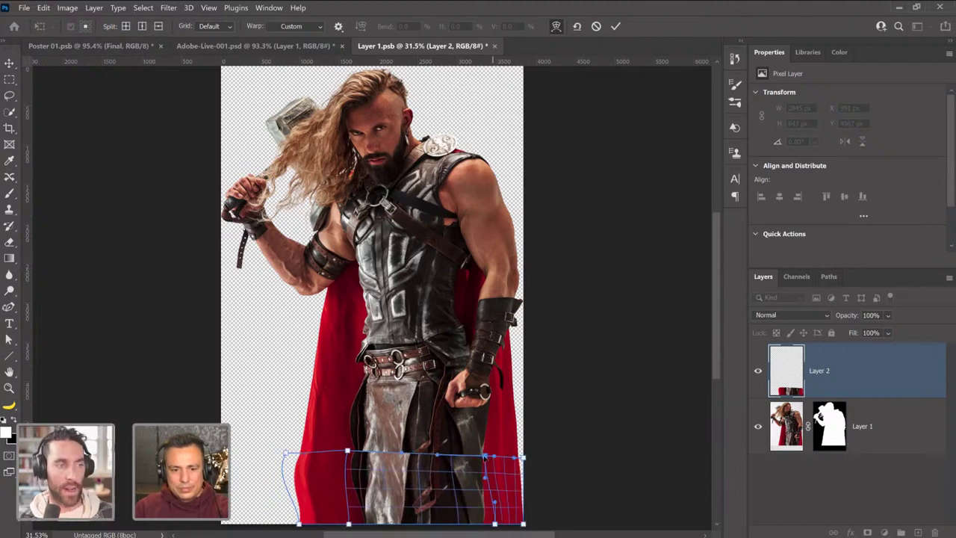
{"action": "left_click", "coordinate": [482, 457]}
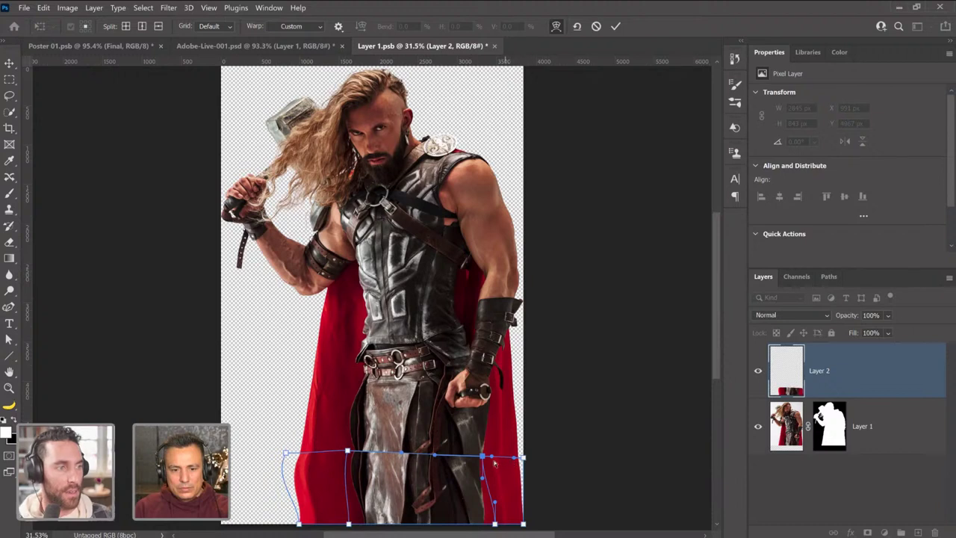
{"action": "left_click_drag", "start_coordinate": [482, 456], "coordinate": [486, 455]}
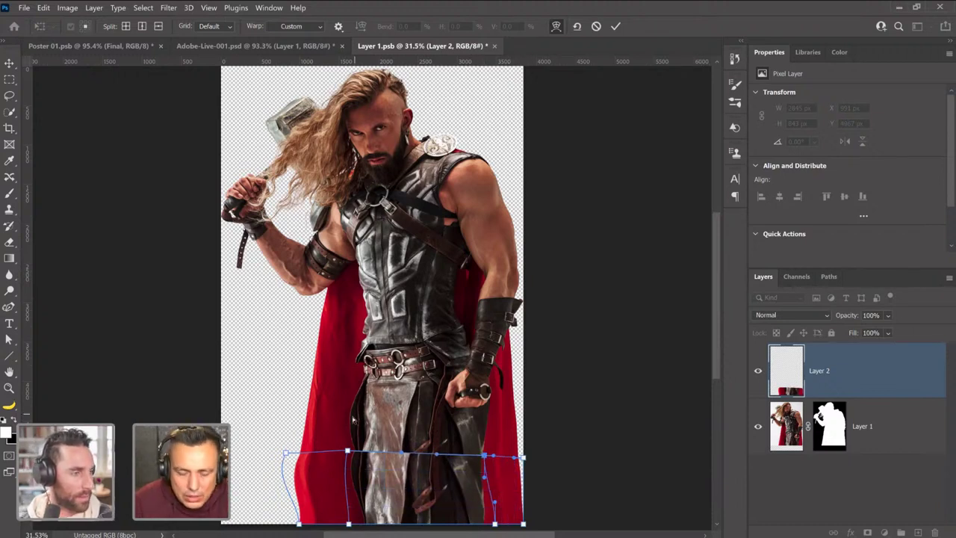
{"action": "left_click", "coordinate": [142, 26]}
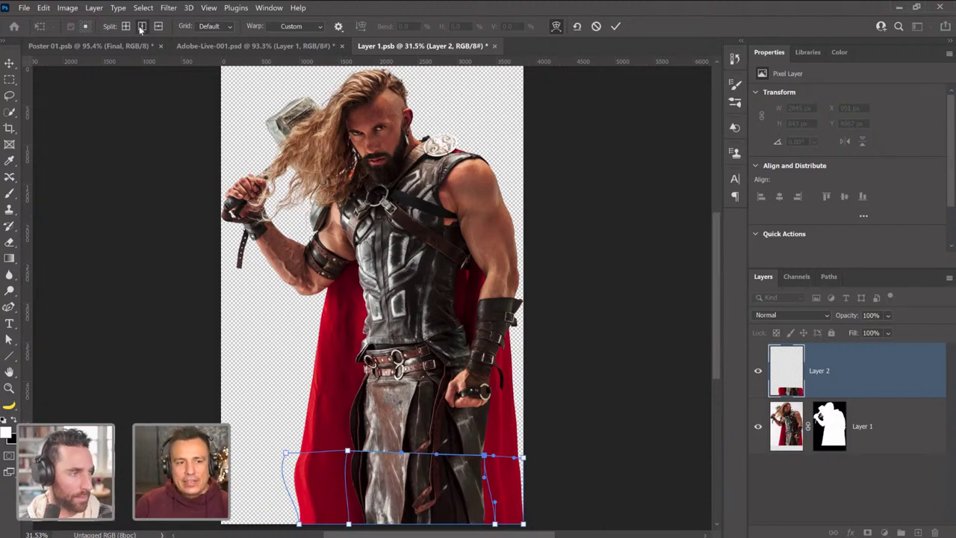
{"action": "left_click", "coordinate": [423, 478]}
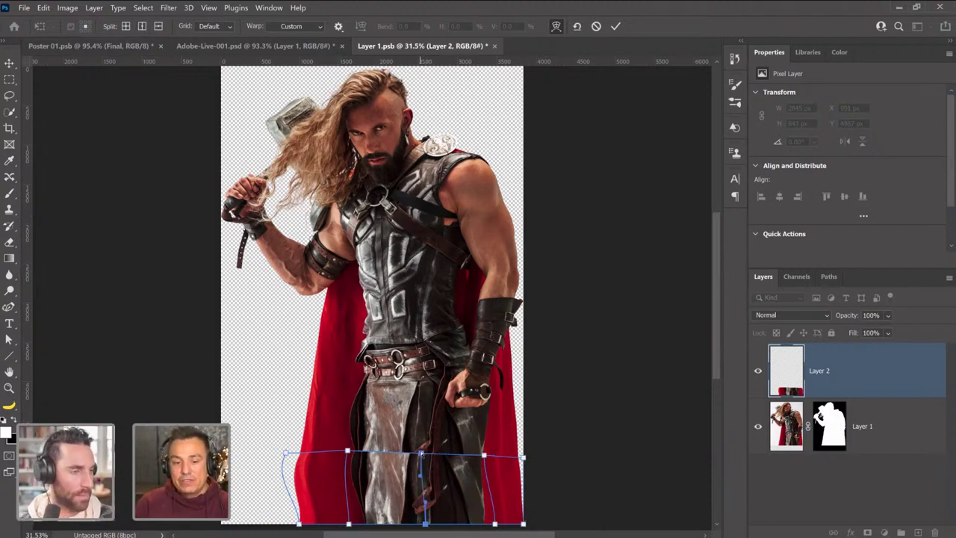
{"action": "left_click_drag", "start_coordinate": [422, 454], "coordinate": [465, 460]}
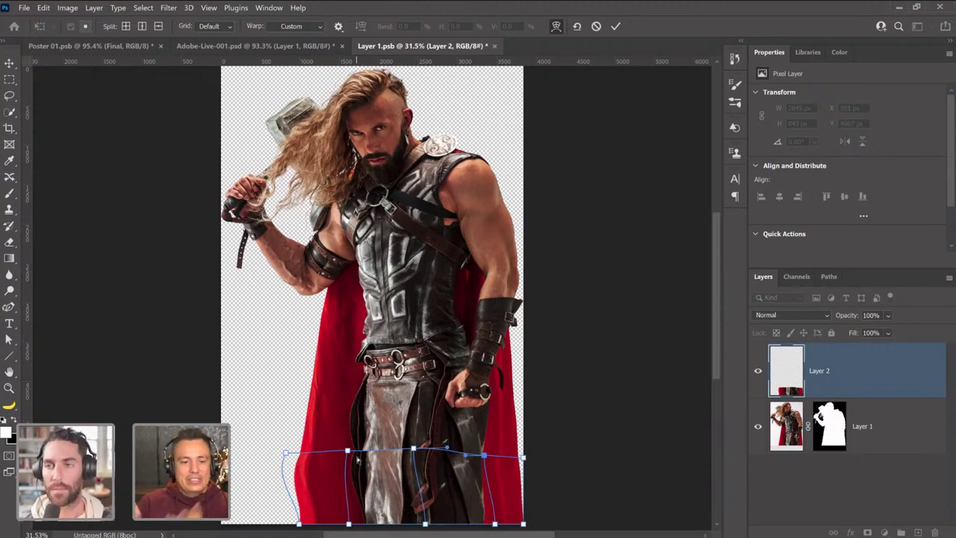
Pull the left and right sections up to meet the skirt and commit the warp.
{"action": "left_click_drag", "start_coordinate": [352, 454], "coordinate": [344, 441]}
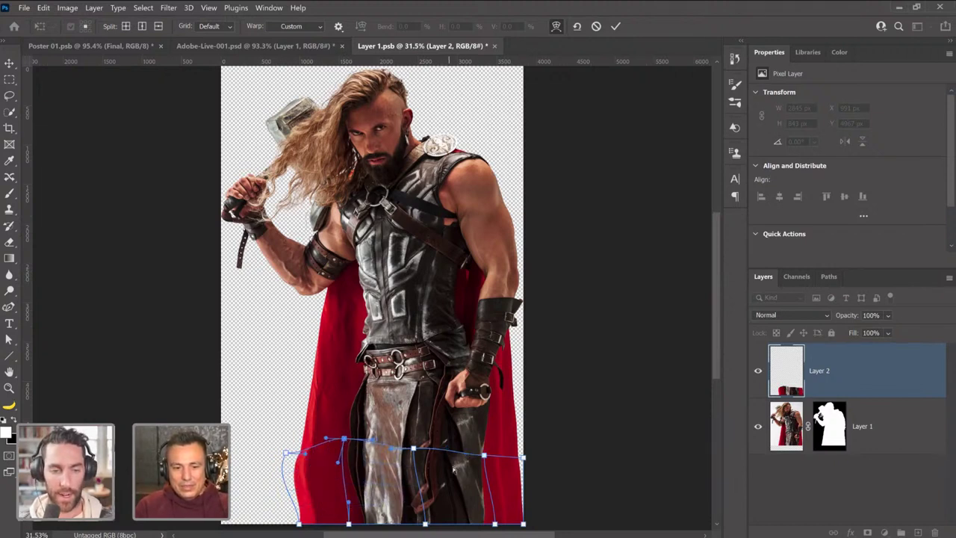
{"action": "left_click_drag", "start_coordinate": [484, 455], "coordinate": [487, 447]}
{"action": "key", "text": "Return"}
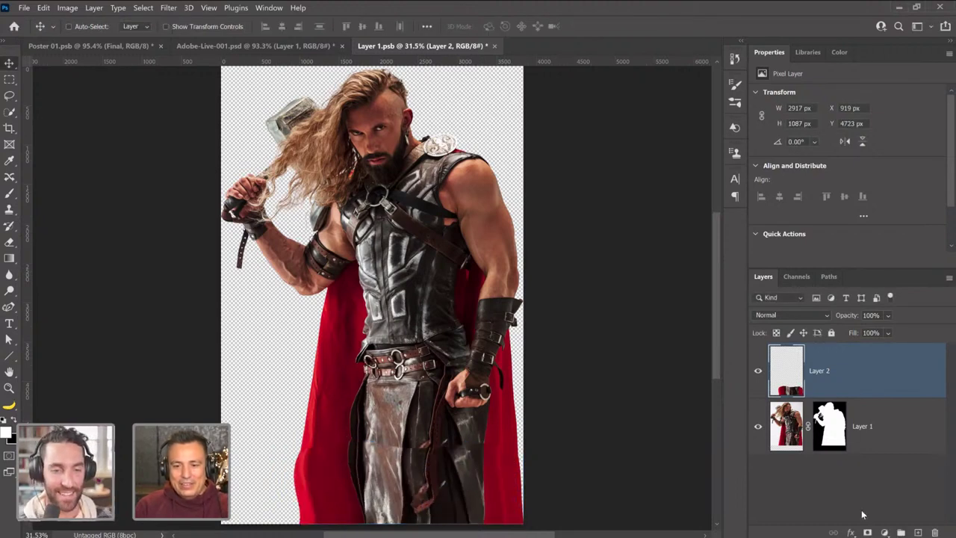
Add a layer mask to Layer 2 and pick a soft black brush.
{"action": "left_click", "coordinate": [868, 532]}
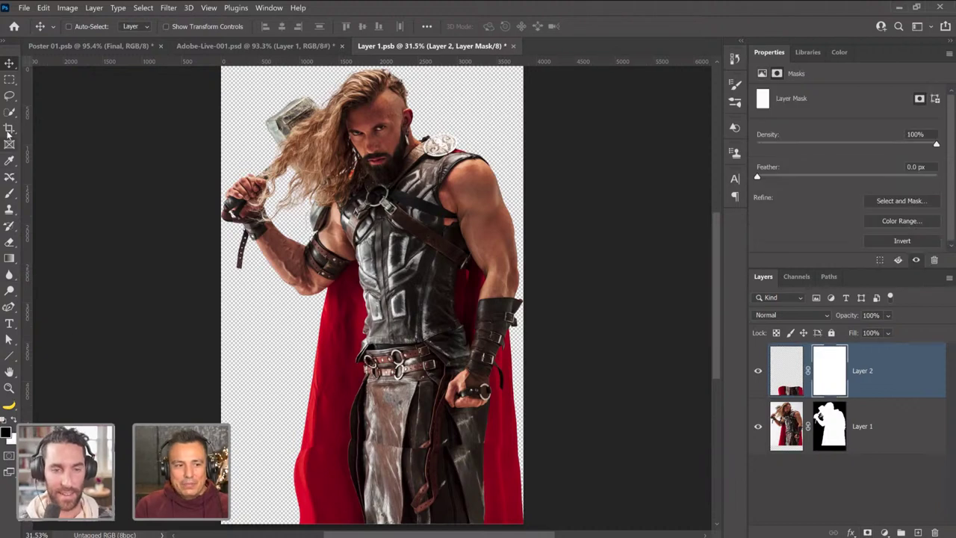
{"action": "left_click", "coordinate": [9, 193]}
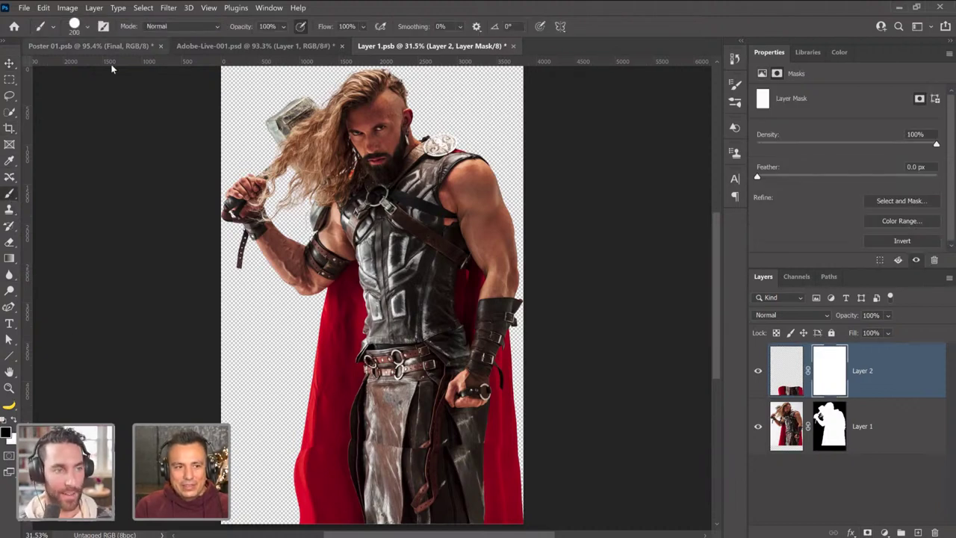
{"action": "left_click", "coordinate": [87, 26]}
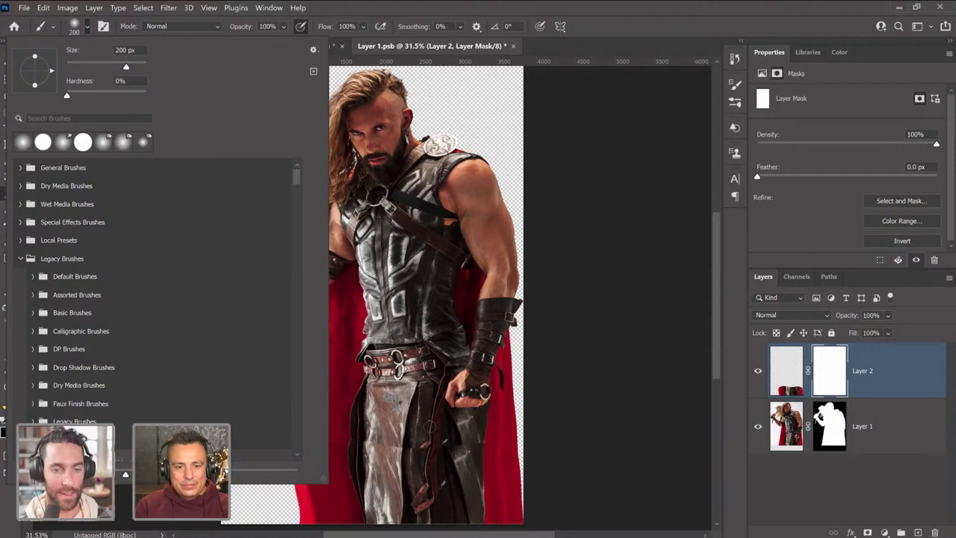
{"action": "key", "text": "Escape"}
Paint the mask black along the skirt seam with an enlarged brush, then save the embedded file.
{"action": "key", "text": "bracketright"}
{"action": "key", "text": "bracketright"}
{"action": "key", "text": "bracketright"}
{"action": "key", "text": "bracketright"}
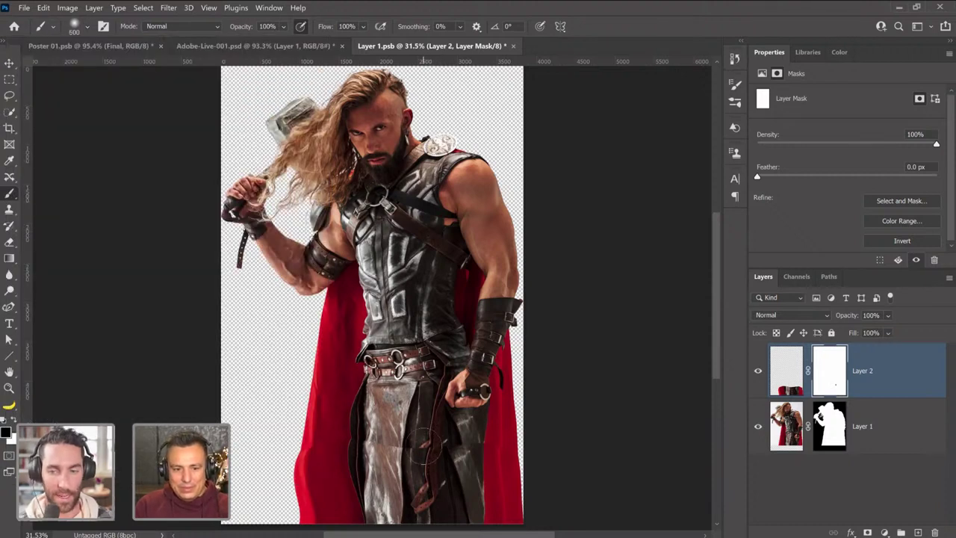
{"action": "left_click", "coordinate": [424, 440]}
{"action": "mouse_move", "coordinate": [420, 441]}
{"action": "left_mouse_down"}
{"action": "mouse_move", "coordinate": [432, 435]}
{"action": "mouse_move", "coordinate": [330, 445]}
{"action": "left_mouse_up"}
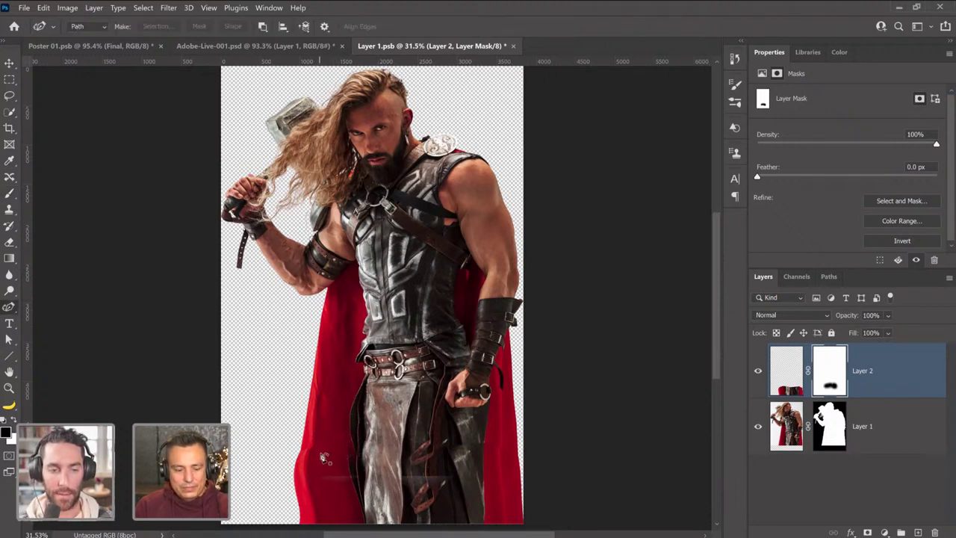
{"action": "key", "text": "bracketleft"}
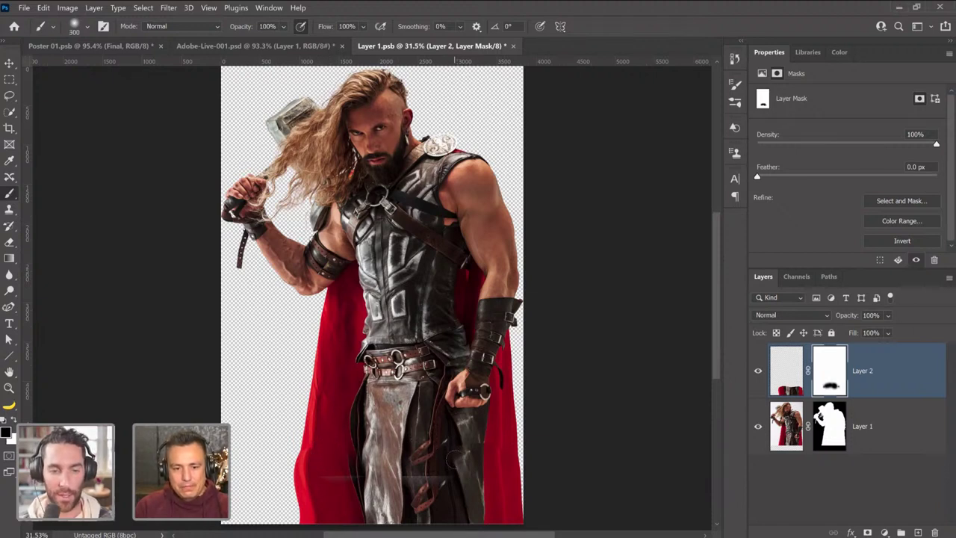
{"action": "left_click_drag", "start_coordinate": [475, 443], "coordinate": [493, 445]}
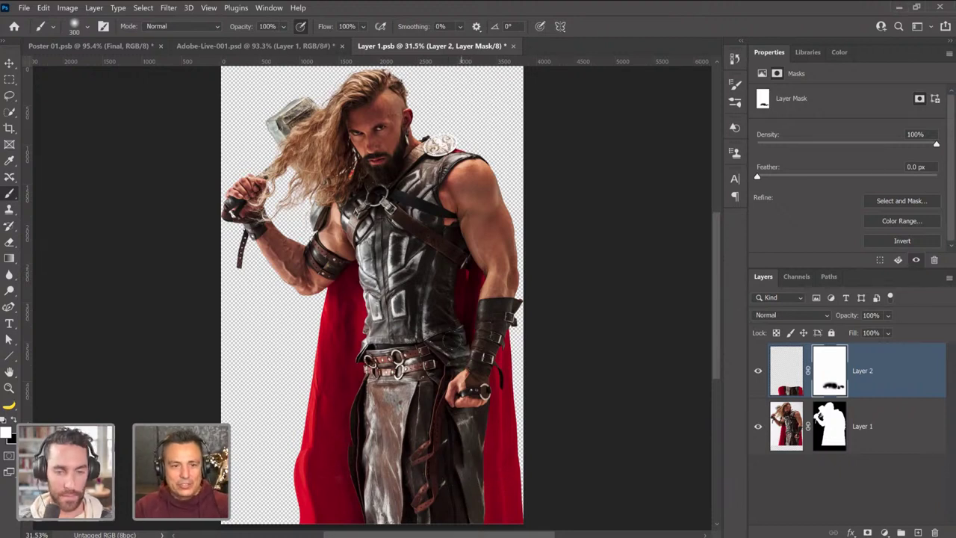
{"action": "key", "text": "ctrl+s"}
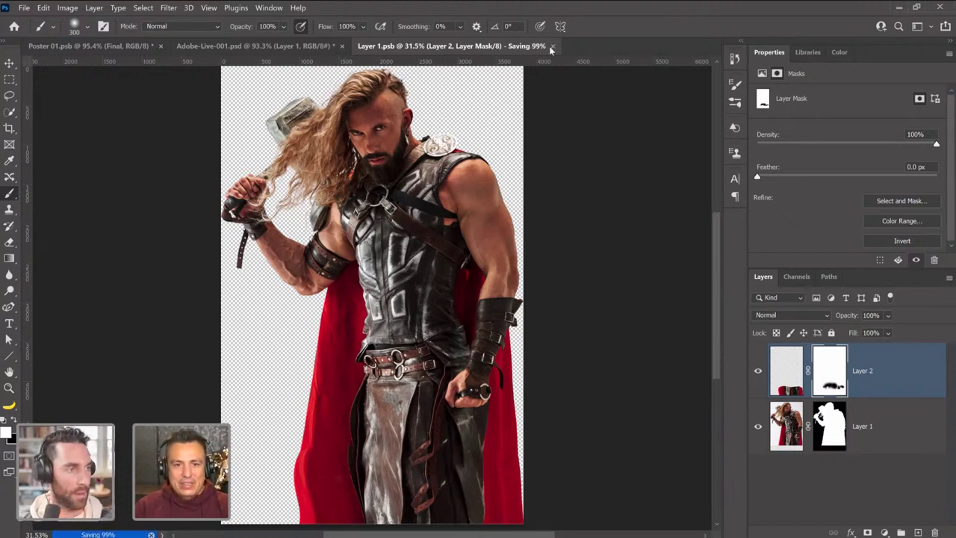
Close Layer 1.psb, move Layer 1 lower in Adobe-Live-001.psd, and save.
{"action": "left_click", "coordinate": [551, 46]}
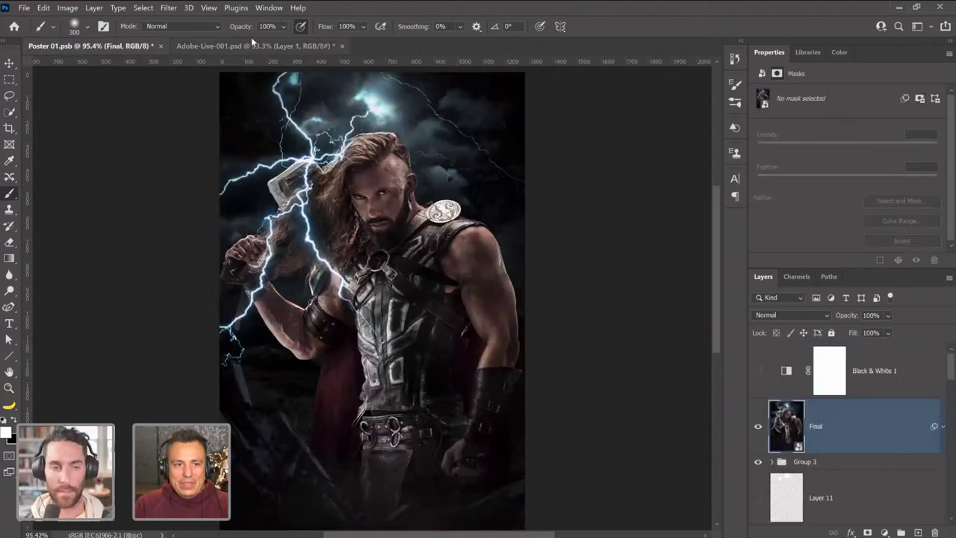
{"action": "left_click", "coordinate": [251, 46]}
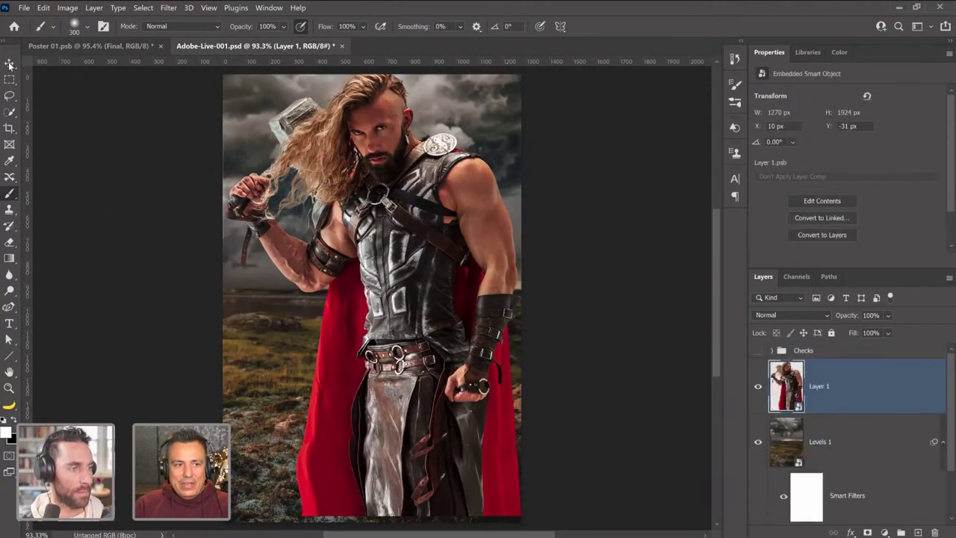
{"action": "key", "text": "v"}
{"action": "left_click_drag", "start_coordinate": [439, 202], "coordinate": [438, 234]}
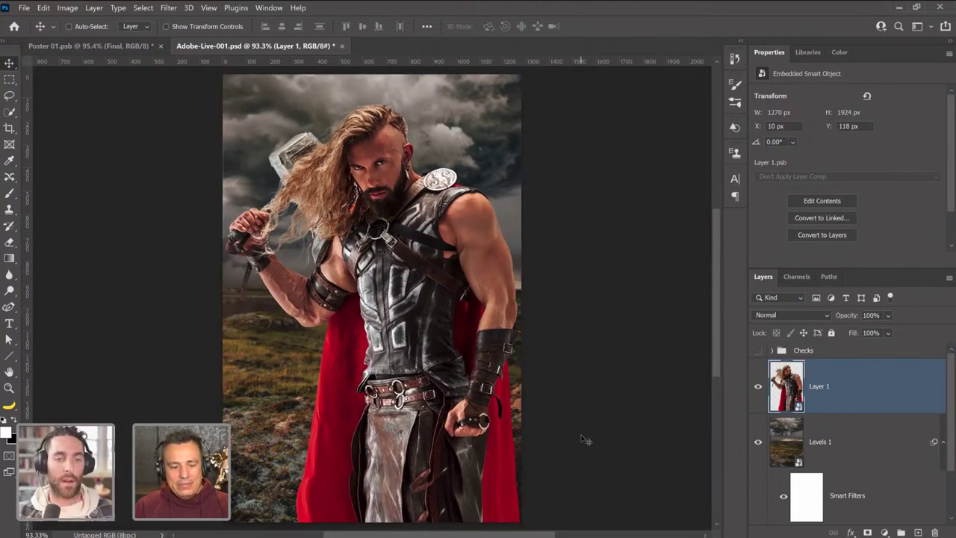
{"action": "key", "text": "ctrl+s"}
Rename Layer 1 to 'Thor'.
{"action": "double_click", "coordinate": [819, 386]}
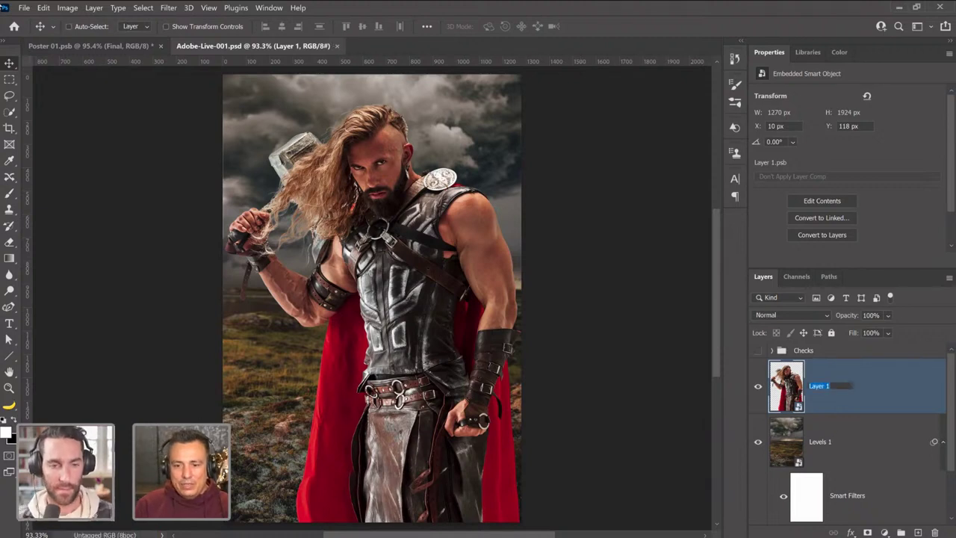
{"action": "type", "text": "Thor"}
{"action": "key", "text": "Return"}
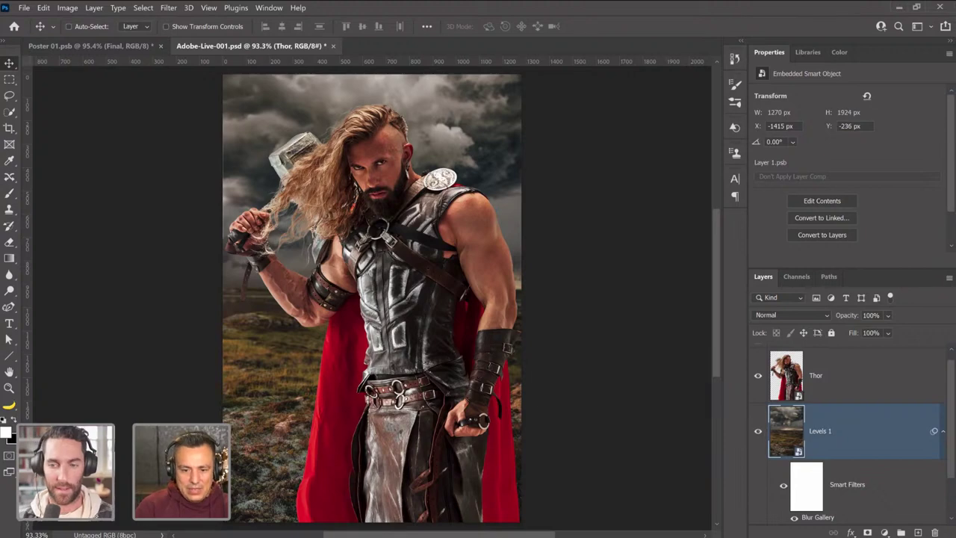
Rename Levels 1 to 'Background', collapse its Smart Filters, and show the Libraries assets.
{"action": "double_click", "coordinate": [882, 431]}
{"action": "left_click", "coordinate": [900, 60]}
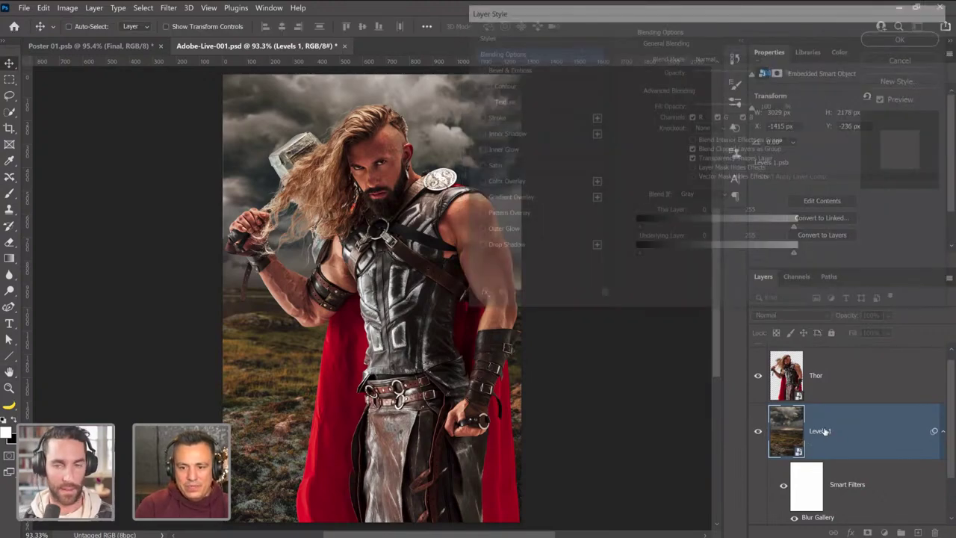
{"action": "double_click", "coordinate": [822, 432]}
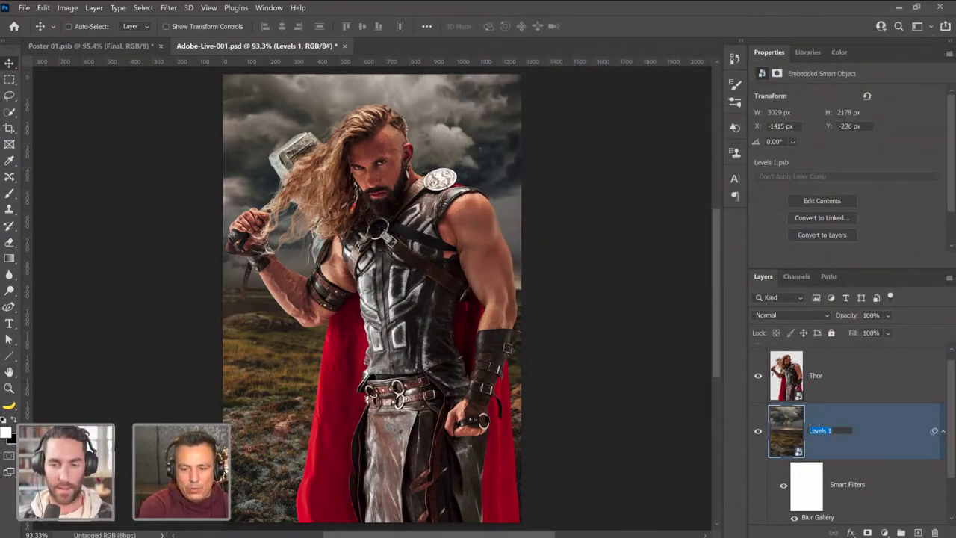
{"action": "type", "text": "Back"}
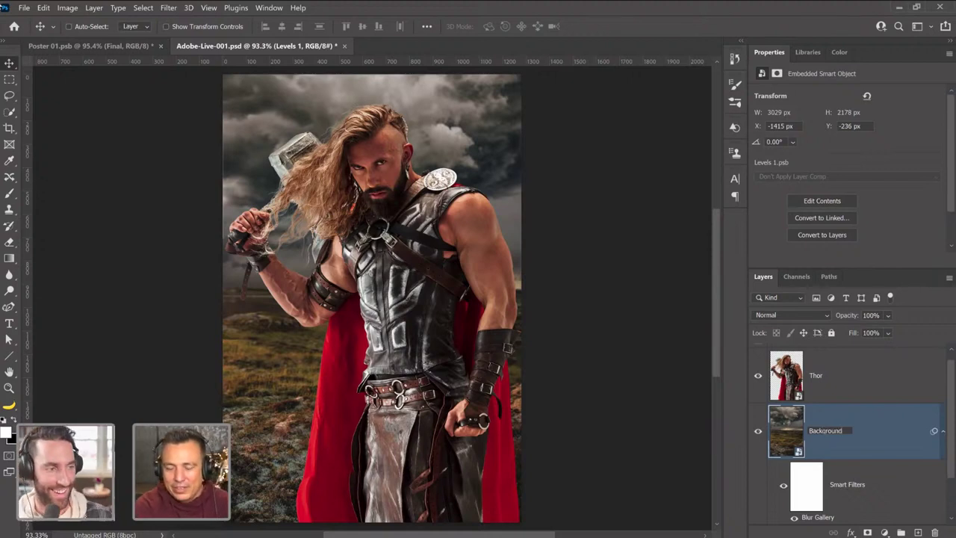
{"action": "type", "text": "ground"}
{"action": "key", "text": "Return"}
{"action": "left_click", "coordinate": [941, 433]}
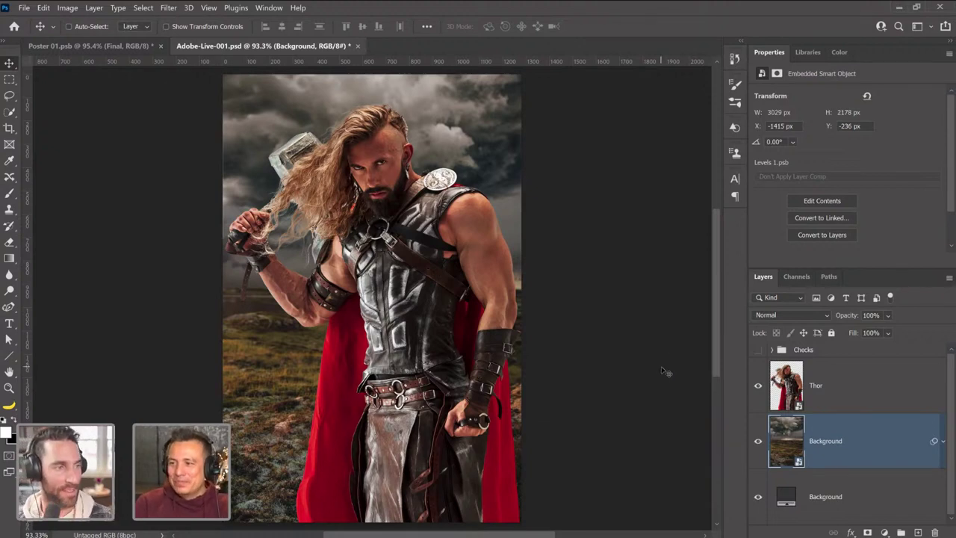
{"action": "left_click", "coordinate": [808, 52]}
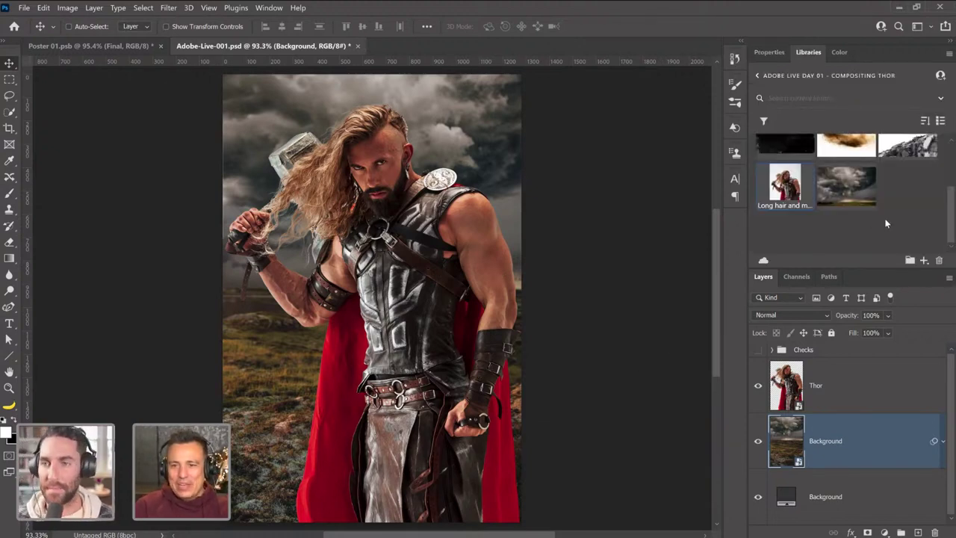
Open the rubble pile photo from Libraries and duplicate its Blue channel as Blue copy.
{"action": "scroll", "coordinate": [887, 223], "scroll_direction": "up", "scroll_amount": 2}
{"action": "double_click", "coordinate": [918, 185]}
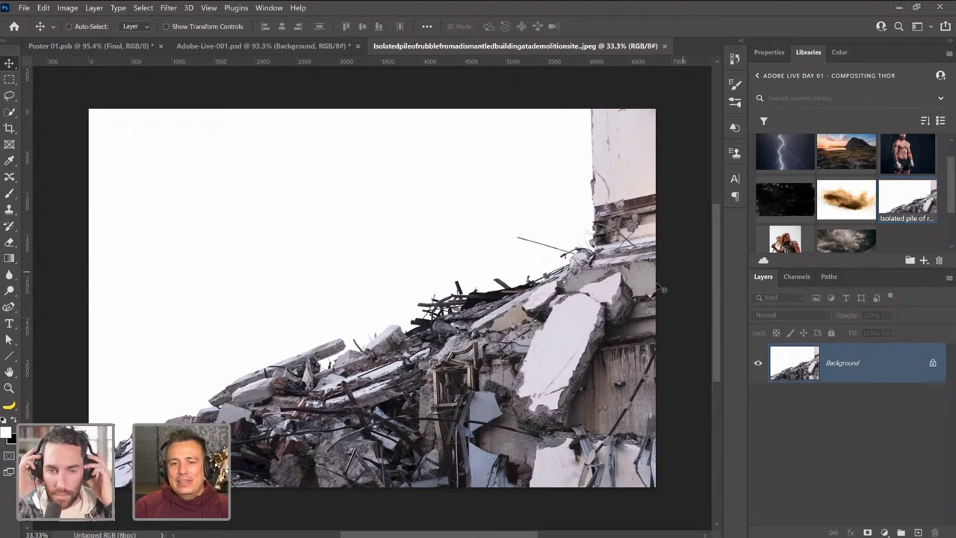
{"action": "left_click", "coordinate": [796, 278]}
{"action": "left_click", "coordinate": [780, 352]}
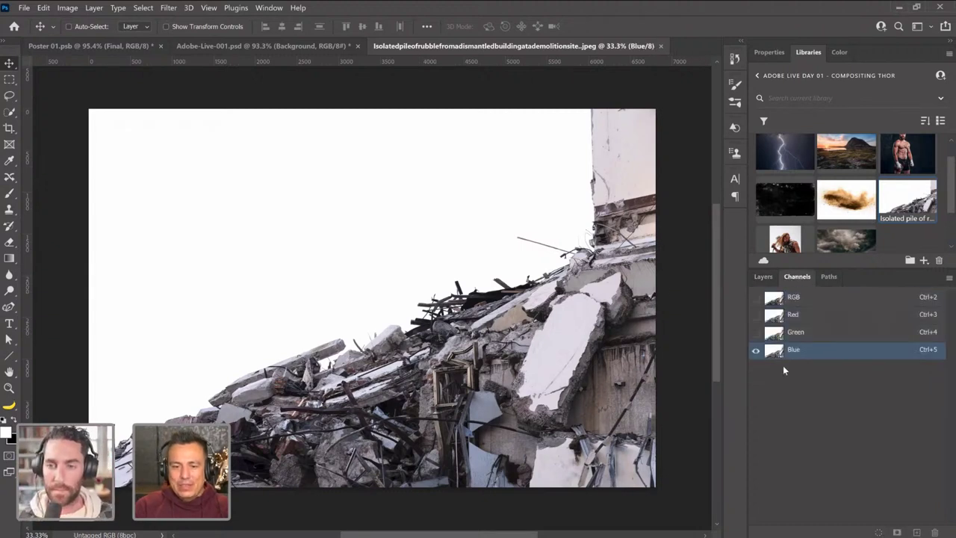
{"action": "left_click_drag", "start_coordinate": [773, 357], "coordinate": [917, 532]}
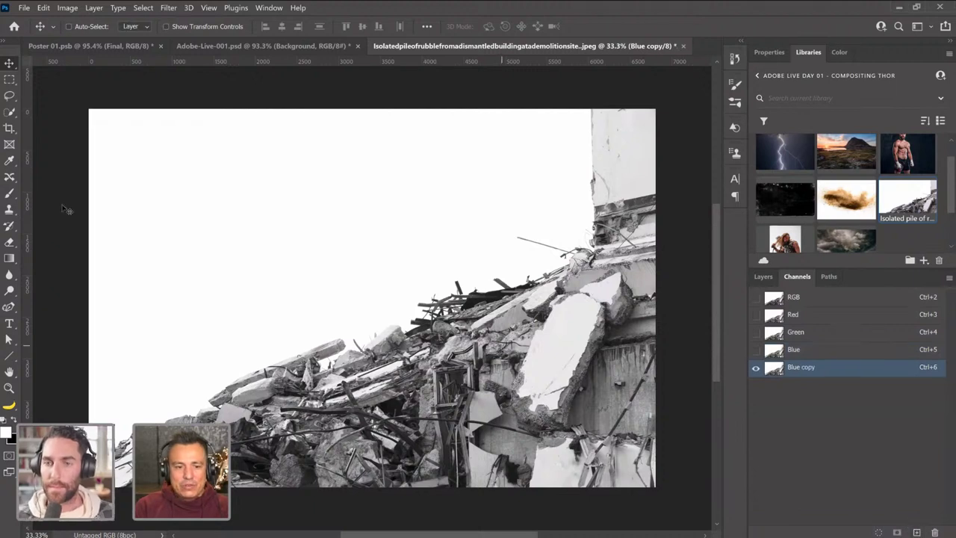
Run Apply Image with Multiply on the Blue copy channel twice.
{"action": "left_click", "coordinate": [67, 7]}
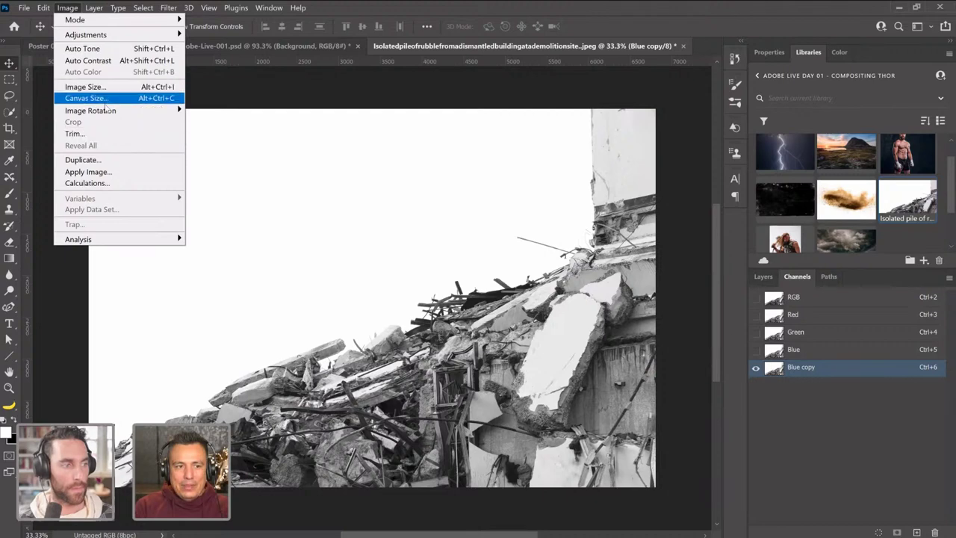
{"action": "left_click", "coordinate": [113, 172]}
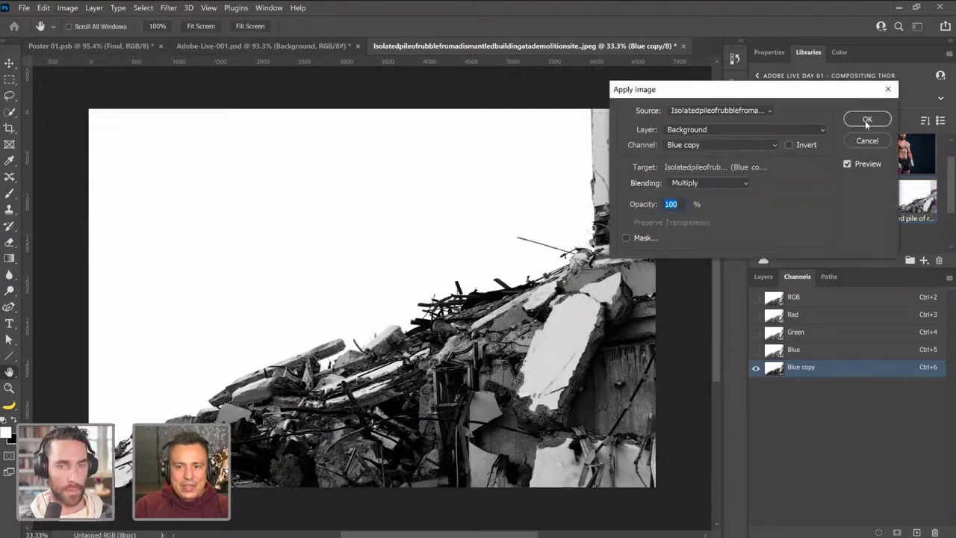
{"action": "left_click", "coordinate": [867, 120]}
{"action": "left_click", "coordinate": [67, 7]}
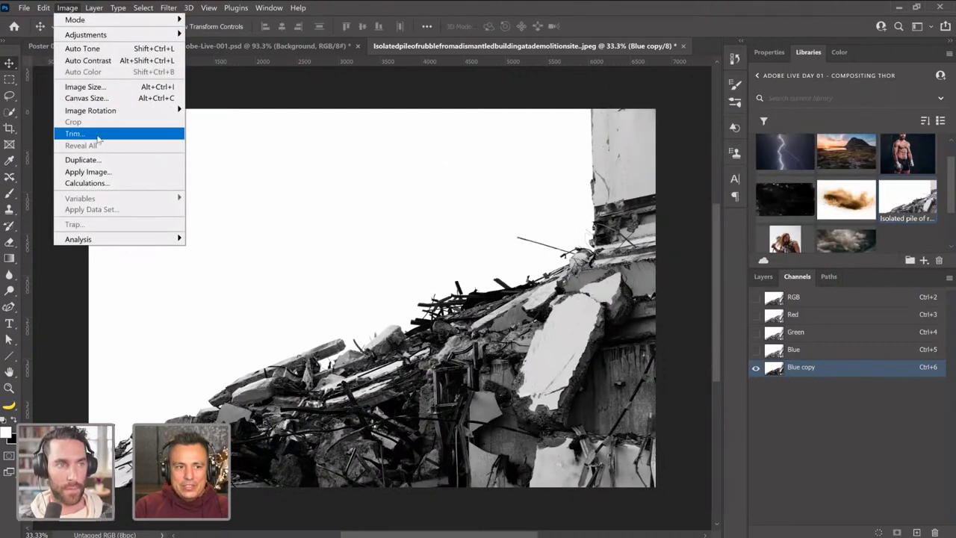
{"action": "left_click", "coordinate": [97, 171]}
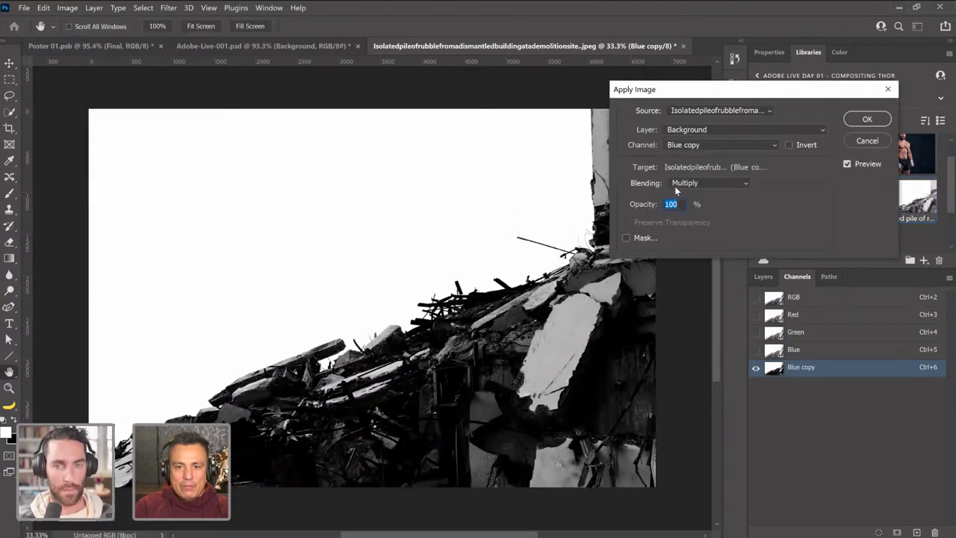
{"action": "left_click", "coordinate": [709, 182]}
{"action": "key", "text": "Down"}
{"action": "key", "text": "Down"}
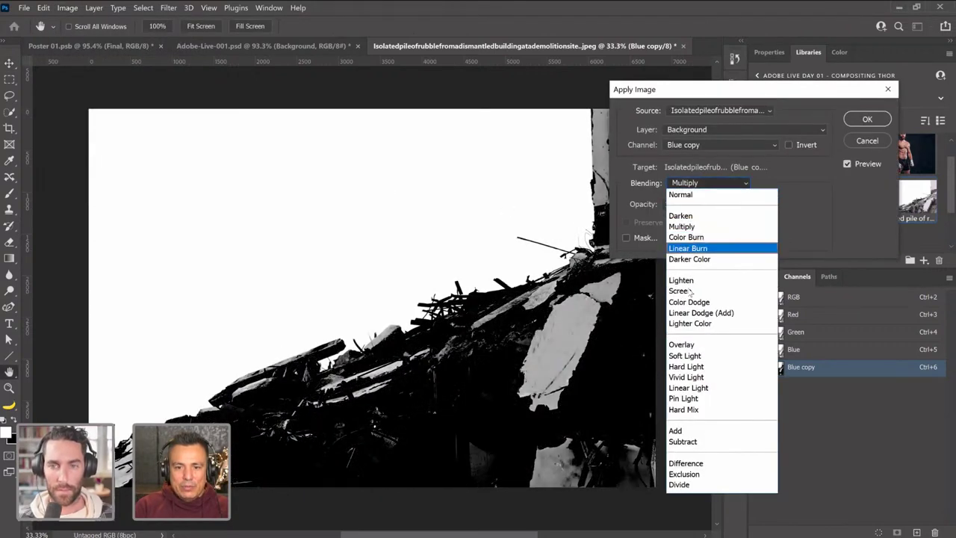
{"action": "left_click", "coordinate": [681, 226]}
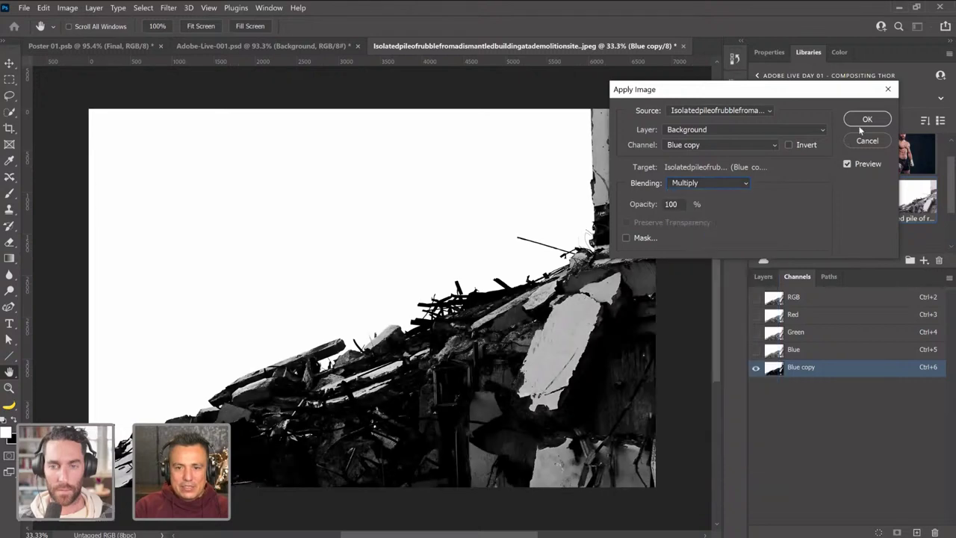
{"action": "left_click", "coordinate": [867, 120]}
Repeat the Multiply Apply Image four more times until the rubble is almost solid black.
{"action": "left_click", "coordinate": [67, 7]}
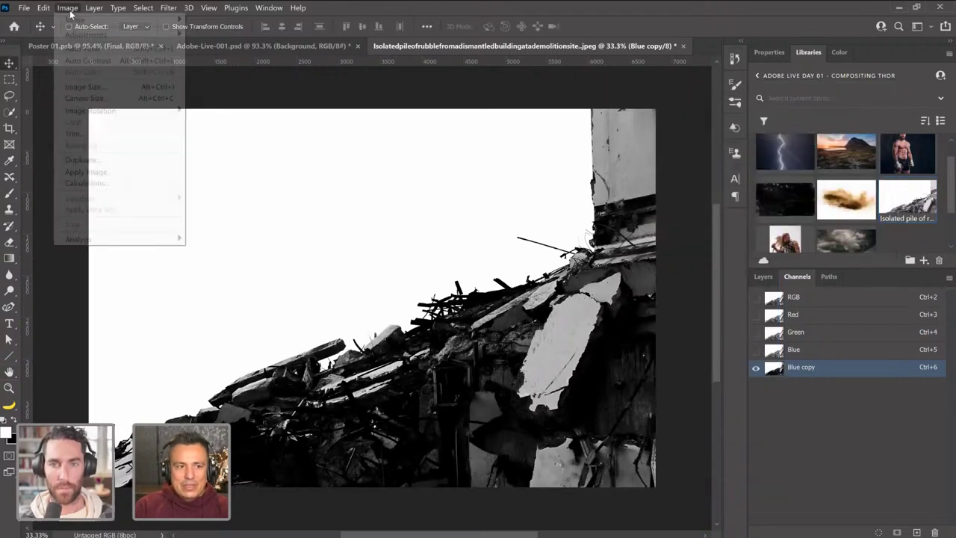
{"action": "left_click", "coordinate": [131, 173]}
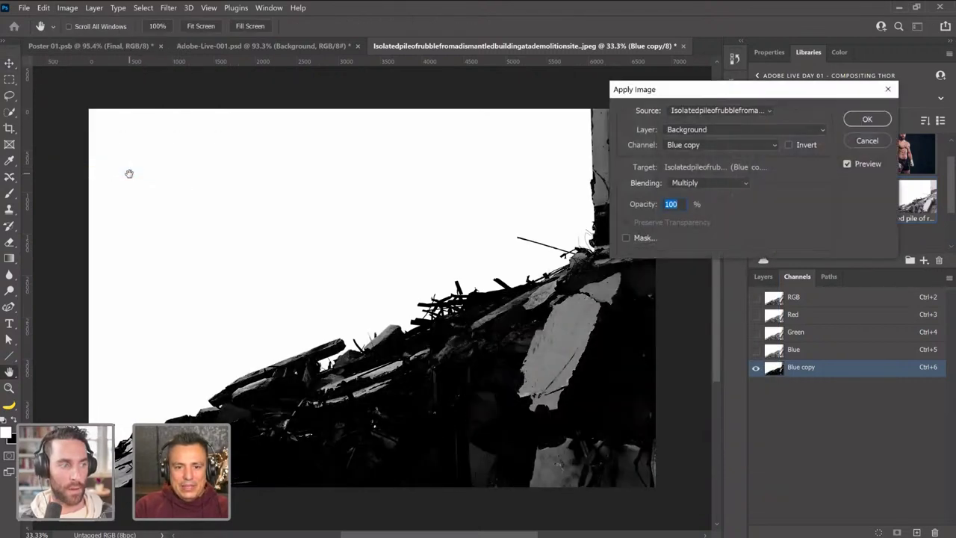
{"action": "left_click", "coordinate": [867, 120]}
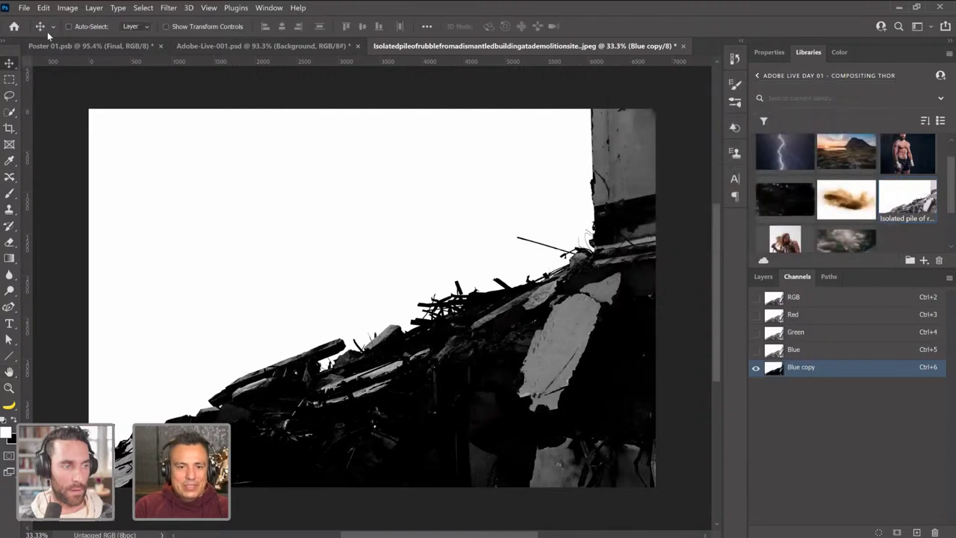
{"action": "left_click", "coordinate": [66, 9]}
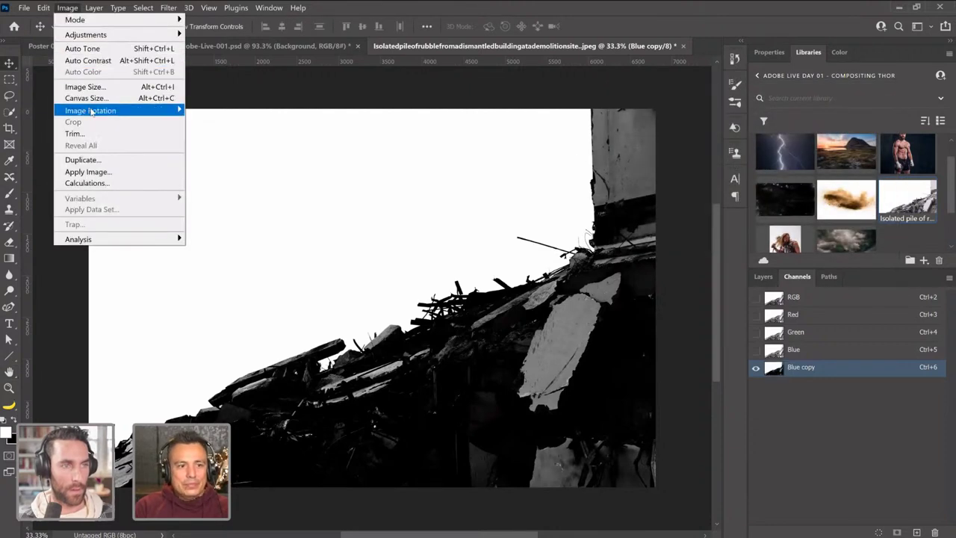
{"action": "left_click", "coordinate": [91, 172]}
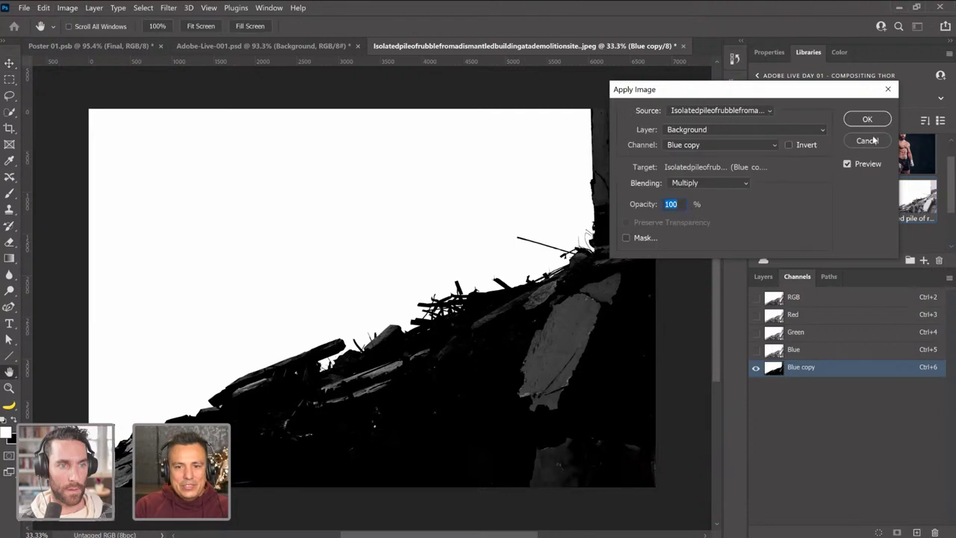
{"action": "left_click", "coordinate": [865, 121]}
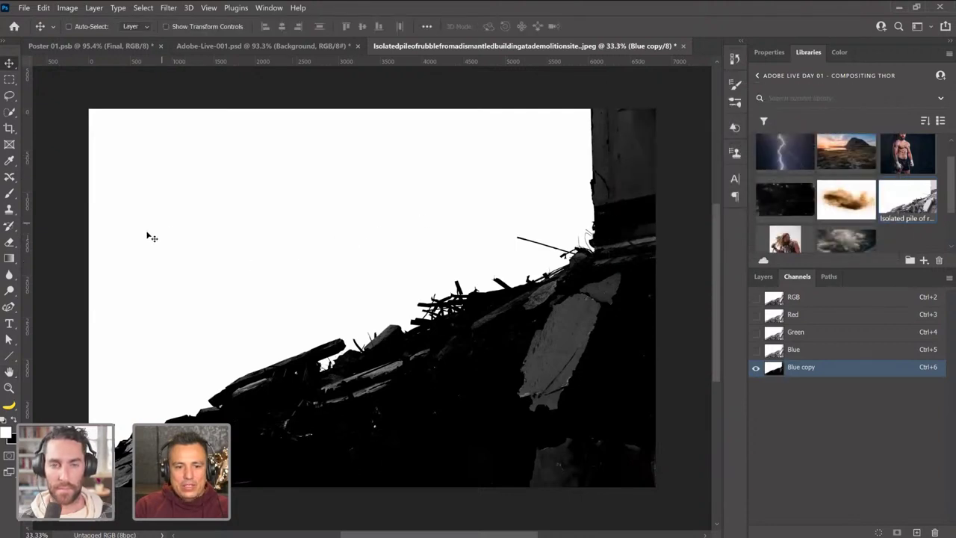
{"action": "left_click", "coordinate": [68, 8]}
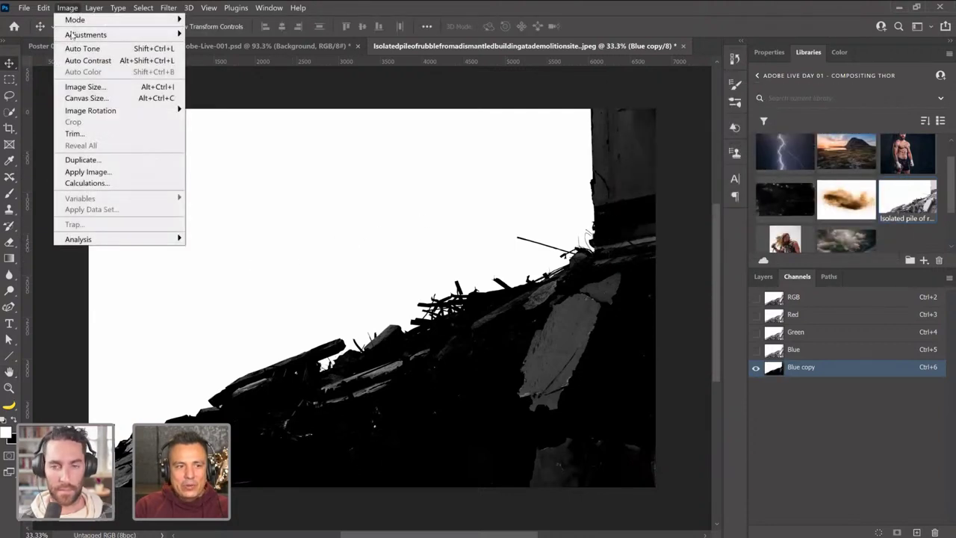
{"action": "left_click", "coordinate": [88, 172]}
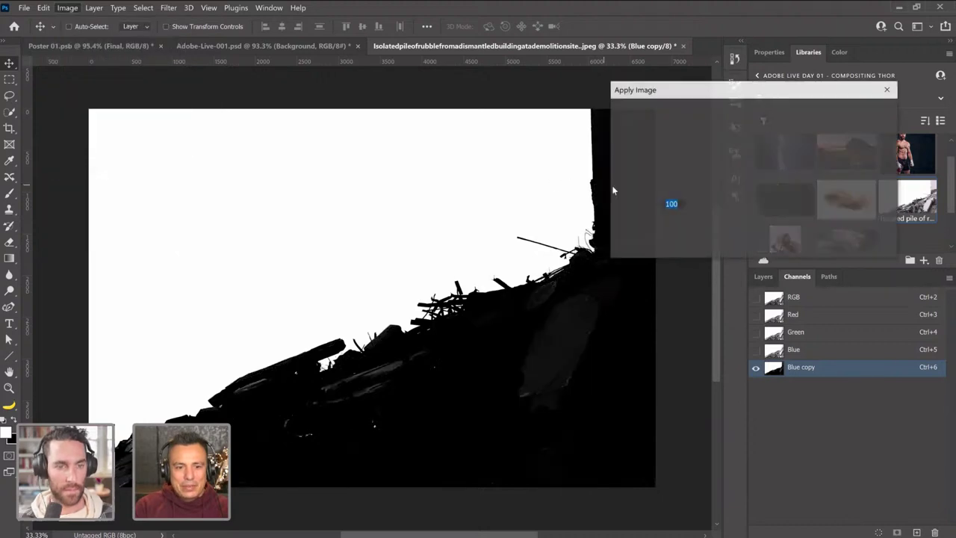
{"action": "left_click", "coordinate": [865, 119]}
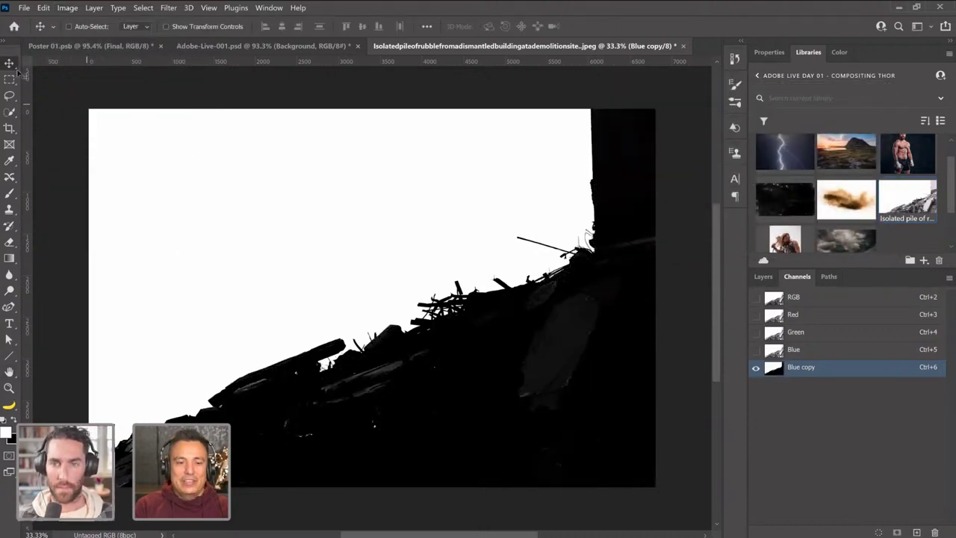
{"action": "left_click", "coordinate": [67, 8]}
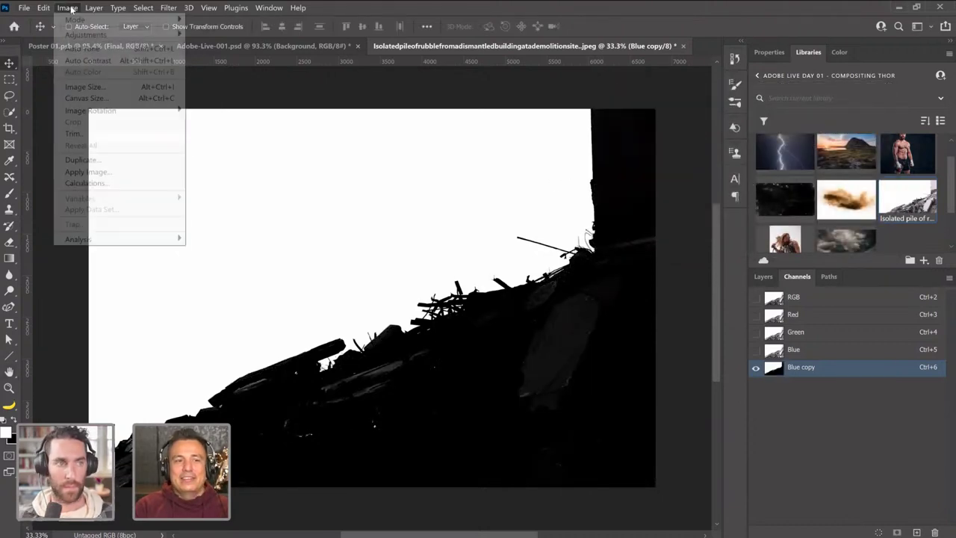
{"action": "left_click", "coordinate": [105, 172]}
{"action": "left_click", "coordinate": [868, 120]}
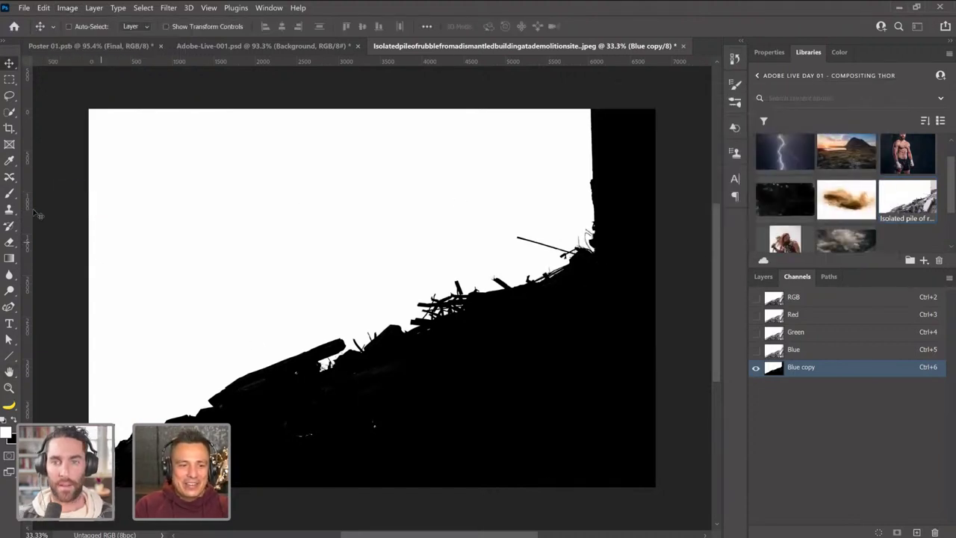
{"action": "left_click", "coordinate": [68, 8]}
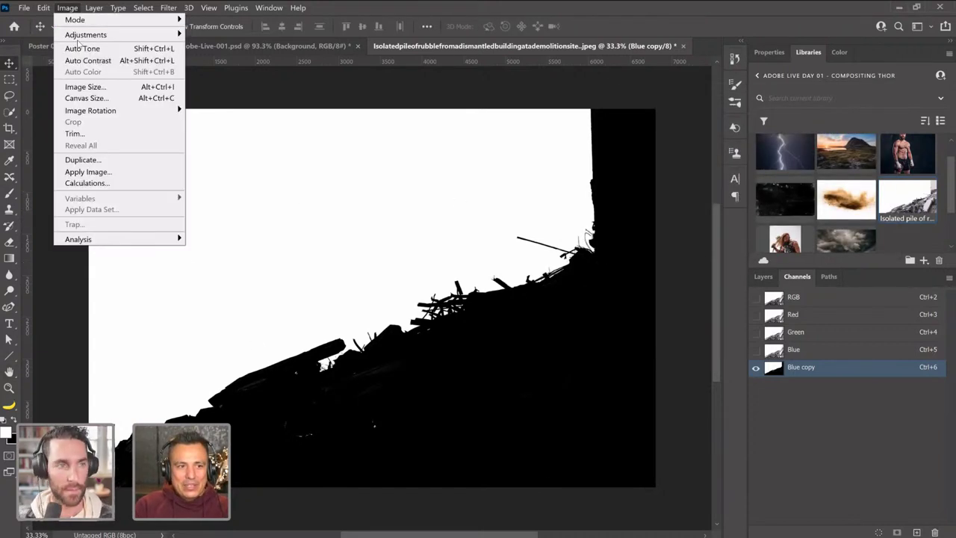
Apply Levels to the Blue copy channel with the white input set to 243.
{"action": "mouse_move", "coordinate": [163, 35]}
{"action": "left_click", "coordinate": [239, 46]}
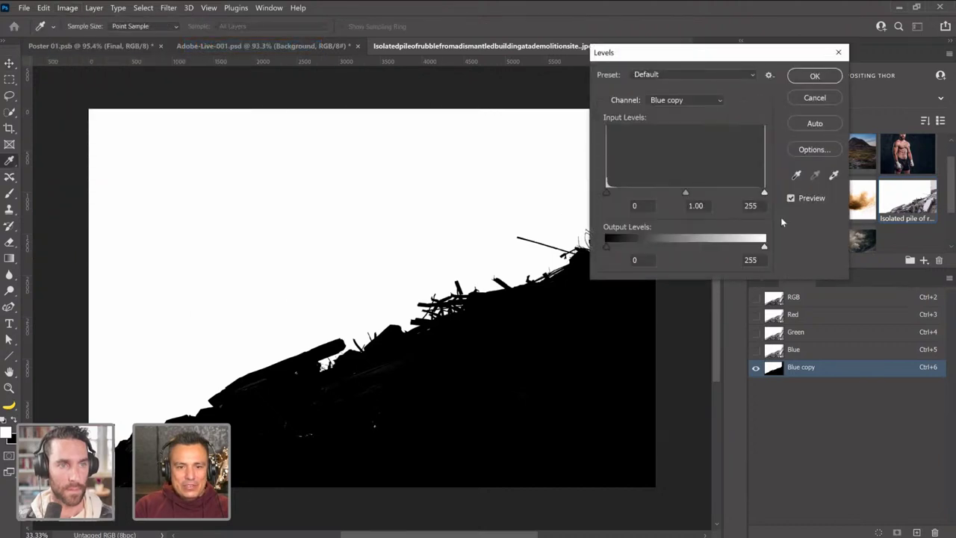
{"action": "left_click_drag", "start_coordinate": [764, 194], "coordinate": [757, 193]}
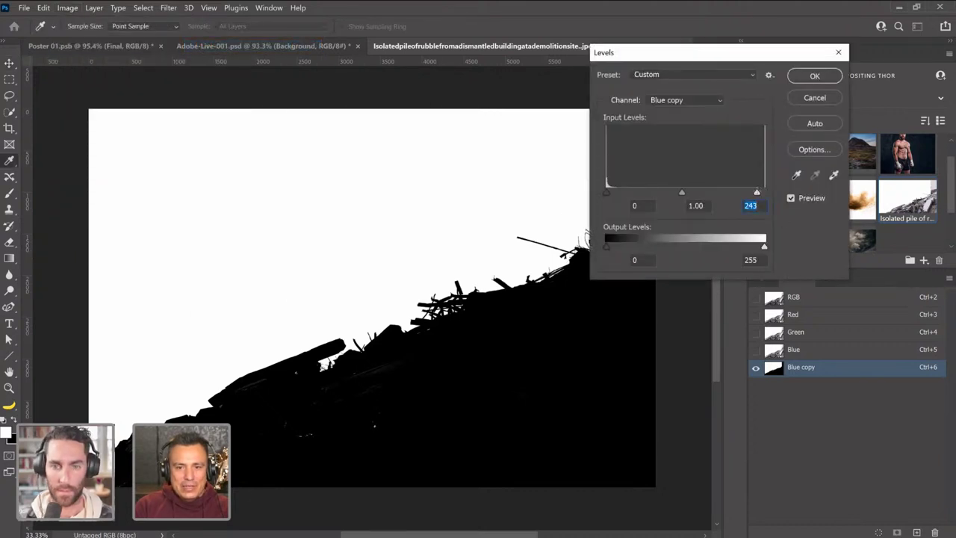
{"action": "left_click", "coordinate": [798, 80]}
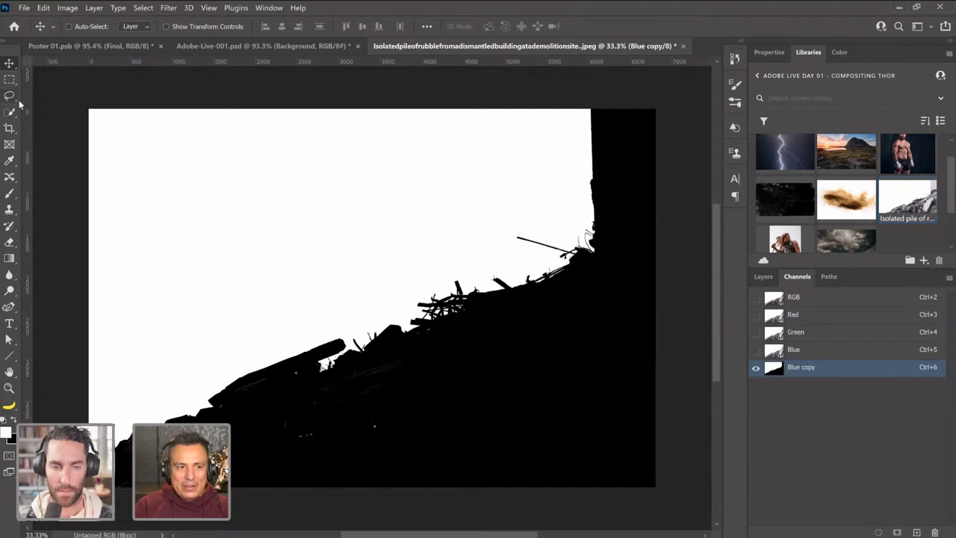
Lasso and fill the rubble interior solid, deselect, and invert the channel.
{"action": "key", "text": "l"}
{"action": "mouse_move", "coordinate": [590, 282]}
{"action": "left_mouse_down"}
{"action": "mouse_move", "coordinate": [462, 348]}
{"action": "mouse_move", "coordinate": [198, 422]}
{"action": "left_mouse_up"}
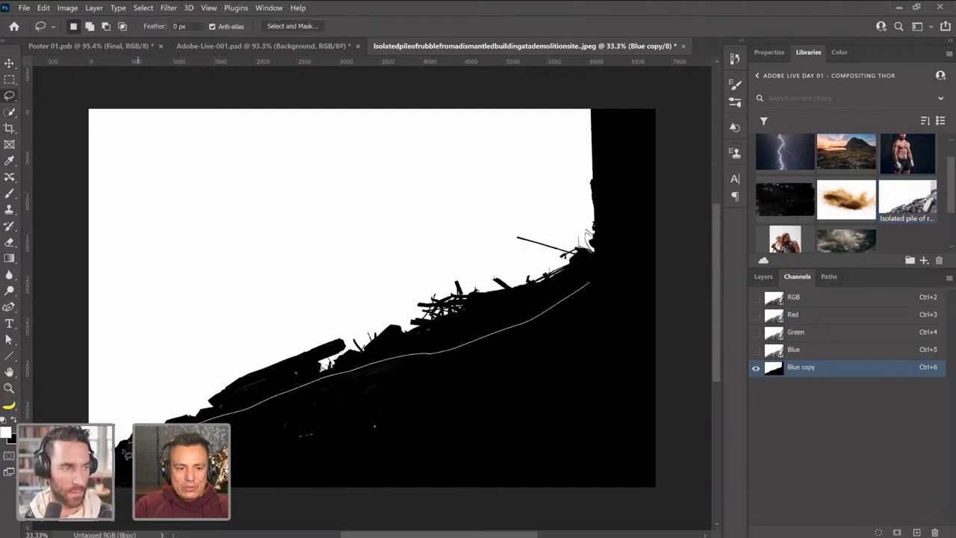
{"action": "mouse_move", "coordinate": [386, 486]}
{"action": "left_mouse_down"}
{"action": "mouse_move", "coordinate": [586, 450]}
{"action": "mouse_move", "coordinate": [616, 318]}
{"action": "mouse_move", "coordinate": [596, 285]}
{"action": "left_mouse_up"}
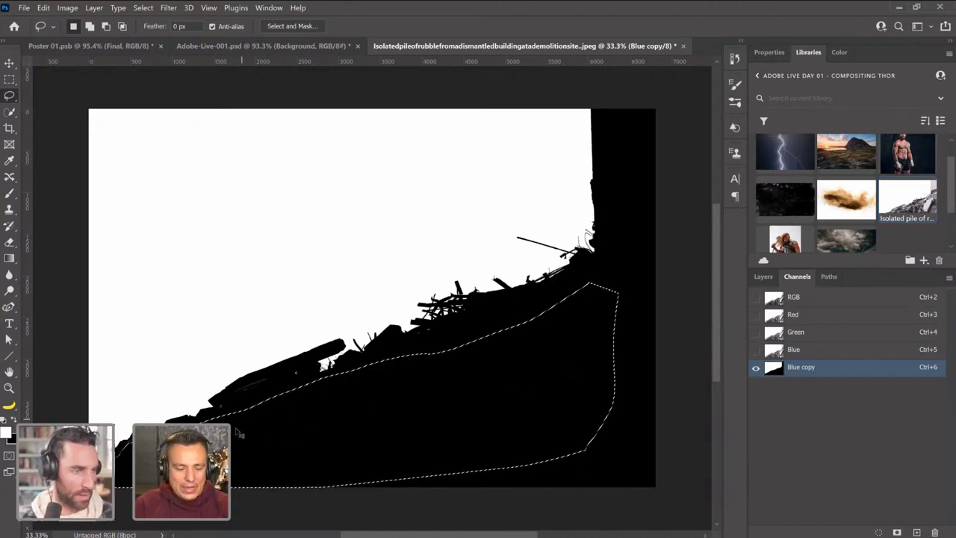
{"action": "key", "text": "ctrl+d"}
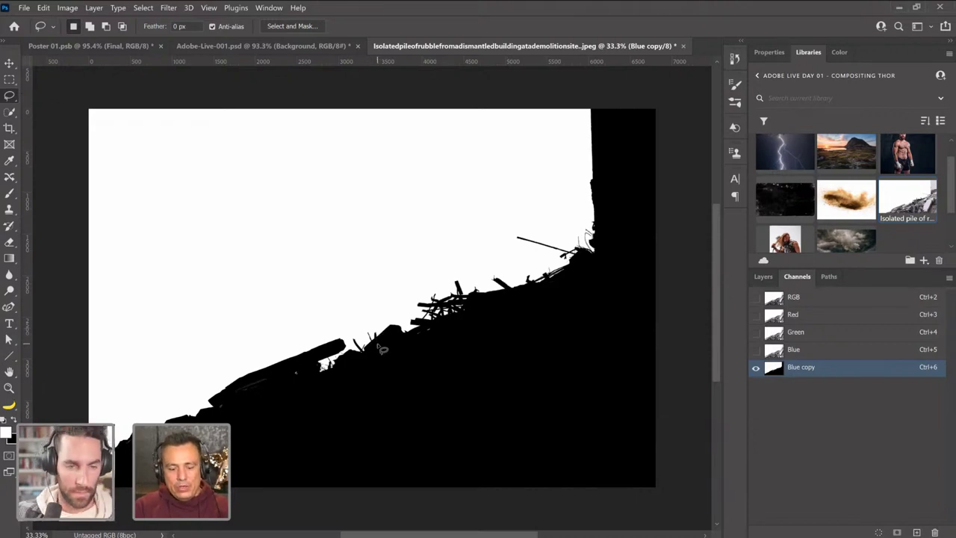
{"action": "key", "text": "ctrl+i"}
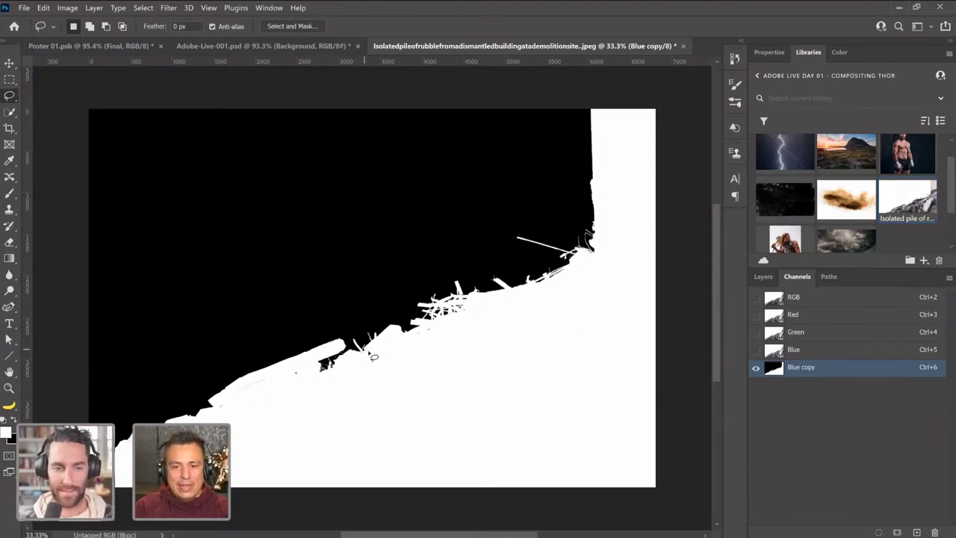
Load Blue copy as a selection, return to RGB, and mask the rubble layer with it.
{"action": "left_click", "coordinate": [772, 369], "text": "ctrl"}
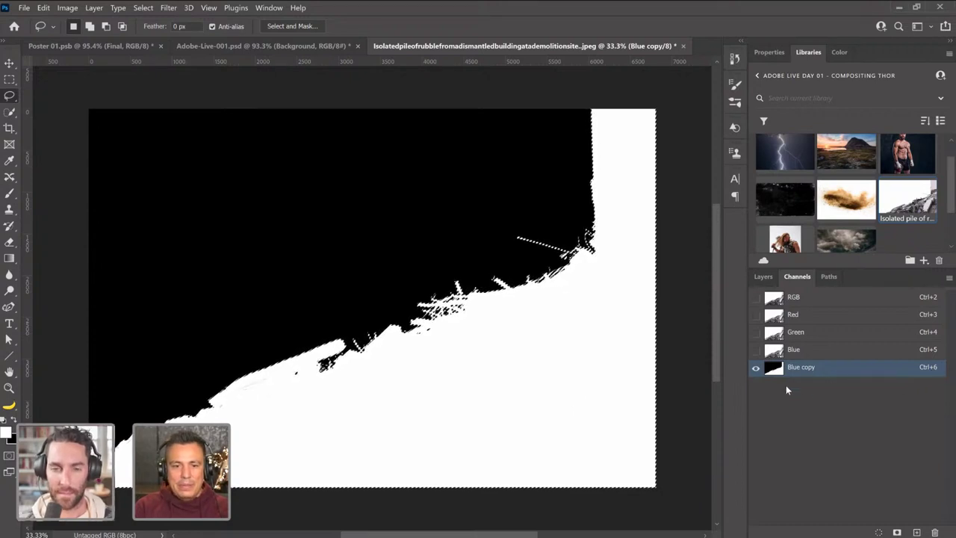
{"action": "left_click", "coordinate": [763, 276]}
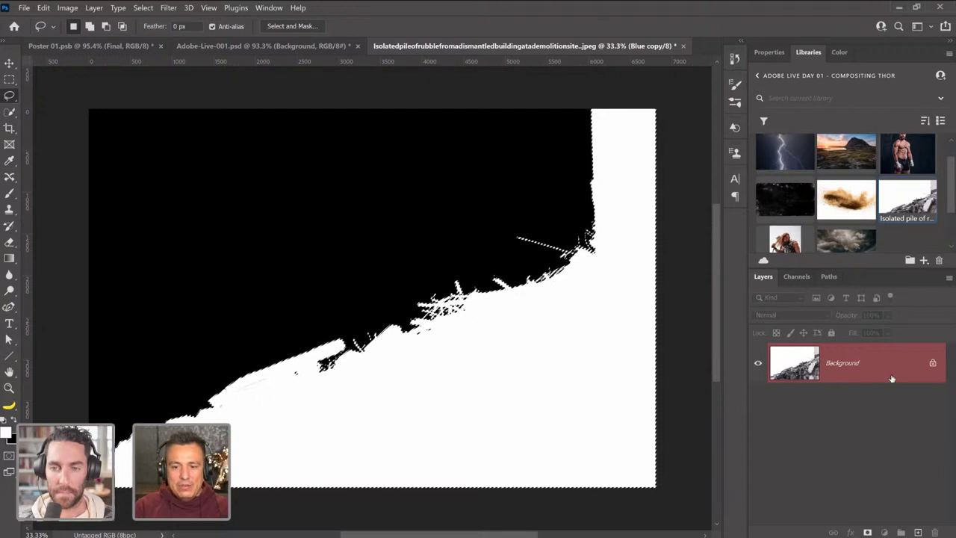
{"action": "left_click", "coordinate": [797, 277]}
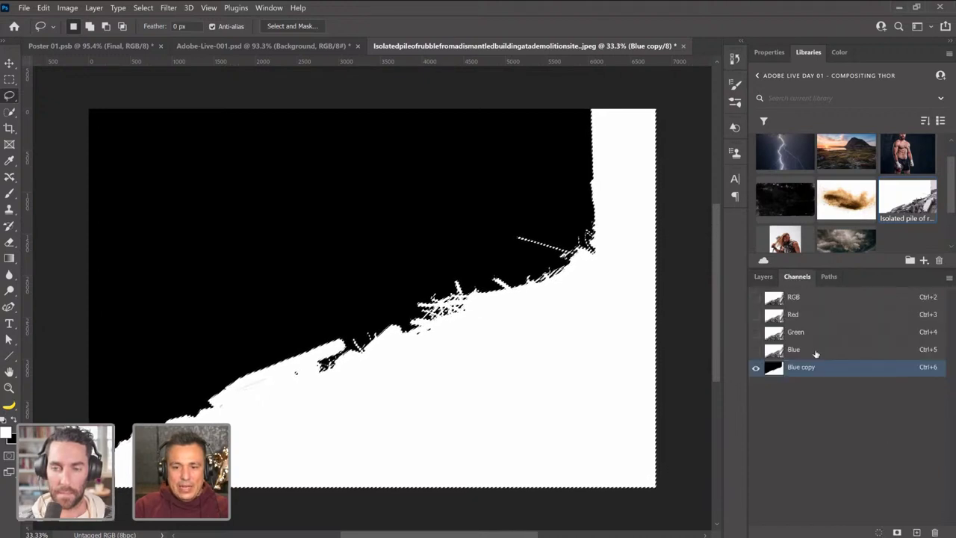
{"action": "left_click", "coordinate": [764, 277]}
{"action": "left_click", "coordinate": [802, 276]}
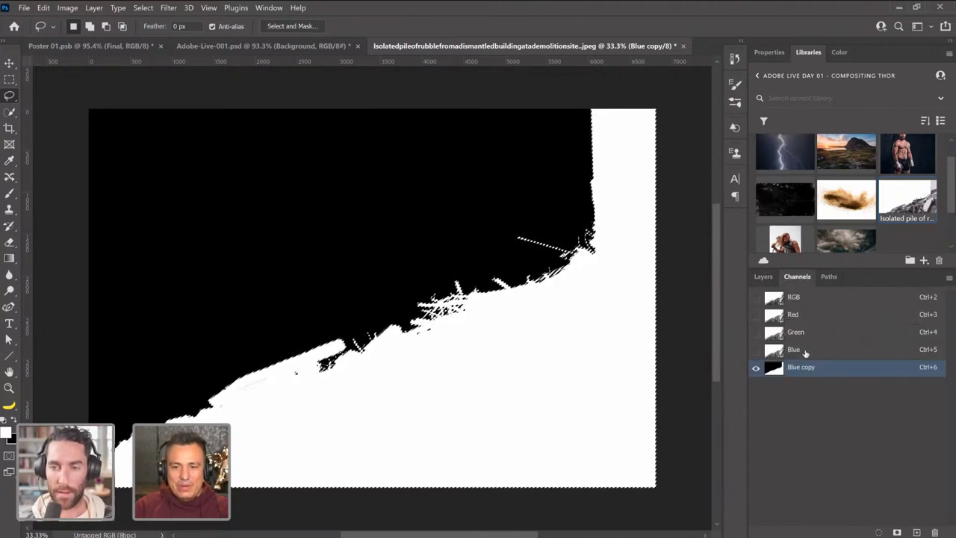
{"action": "left_click", "coordinate": [807, 300]}
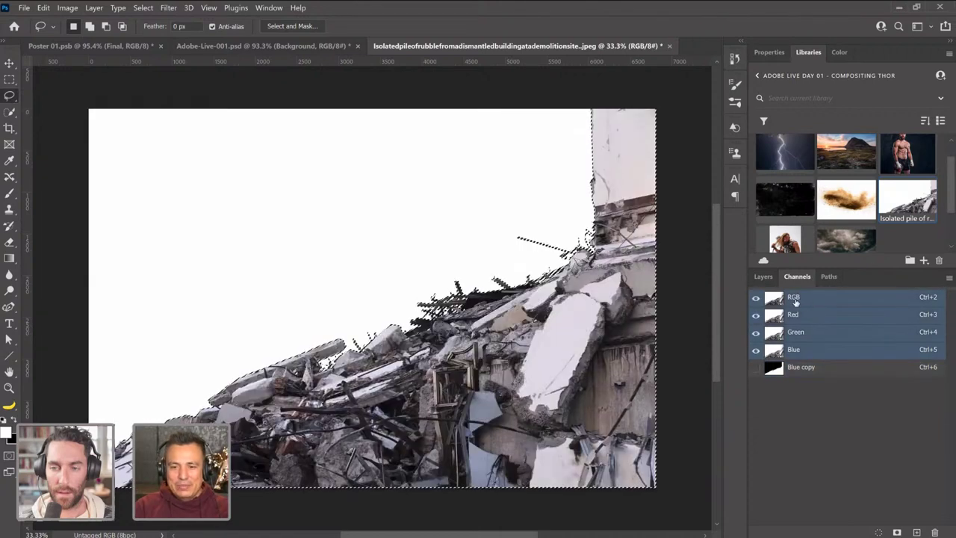
{"action": "left_click", "coordinate": [764, 277]}
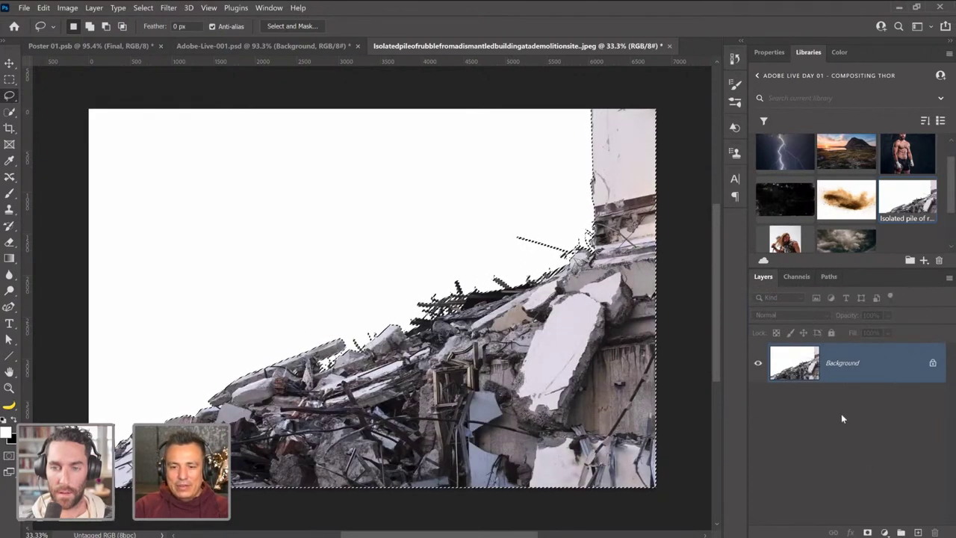
{"action": "left_click", "coordinate": [867, 533]}
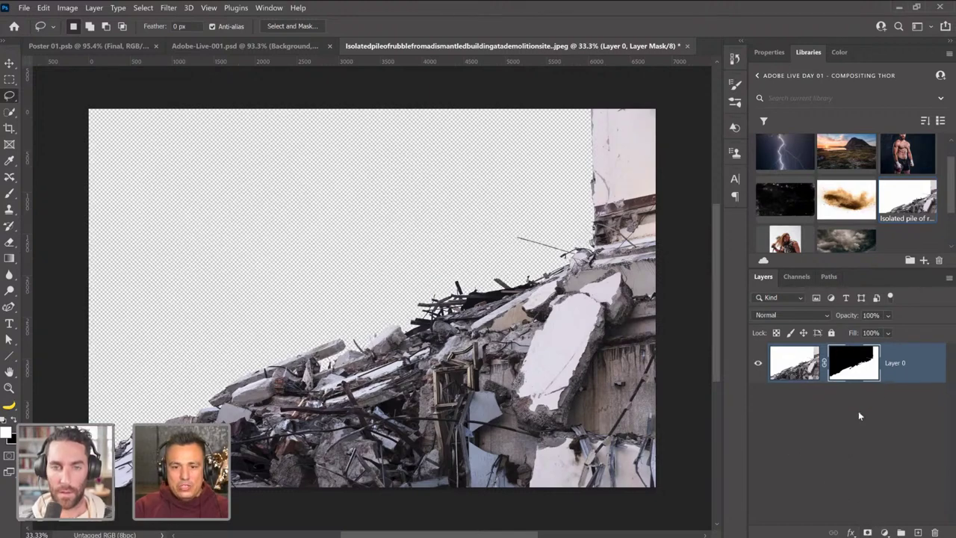
Convert the masked Layer 0 into a smart object.
{"action": "right_click", "coordinate": [896, 364]}
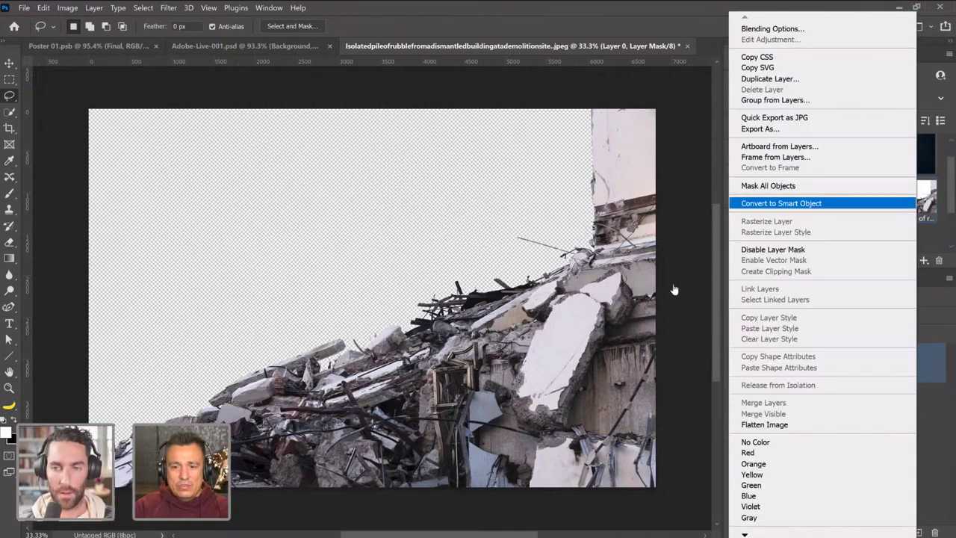
{"action": "left_click", "coordinate": [777, 203]}
{"action": "left_click", "coordinate": [9, 63]}
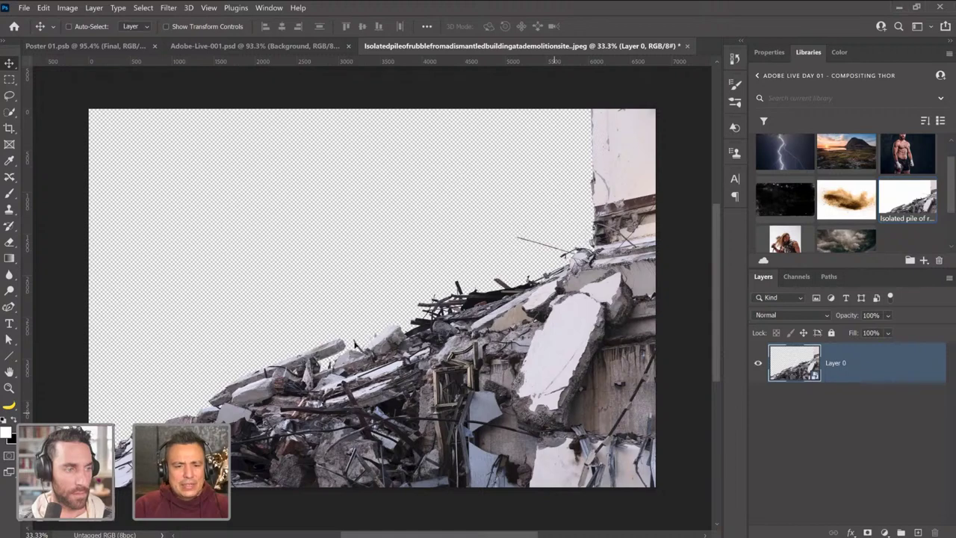
Drag the rubble into Adobe-Live-001 and place its layer above Thor.
{"action": "left_click_drag", "start_coordinate": [278, 152], "coordinate": [872, 440]}
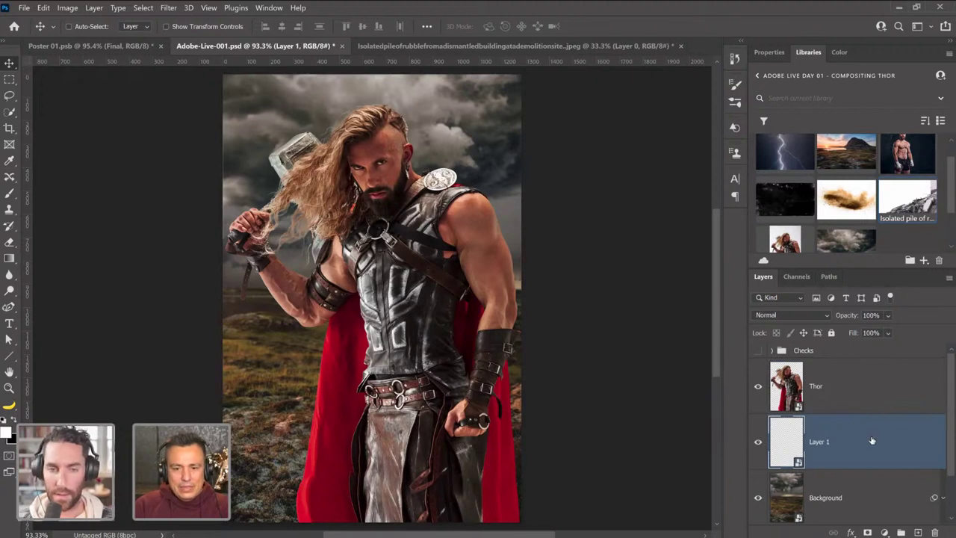
{"action": "left_click_drag", "start_coordinate": [777, 461], "coordinate": [792, 366]}
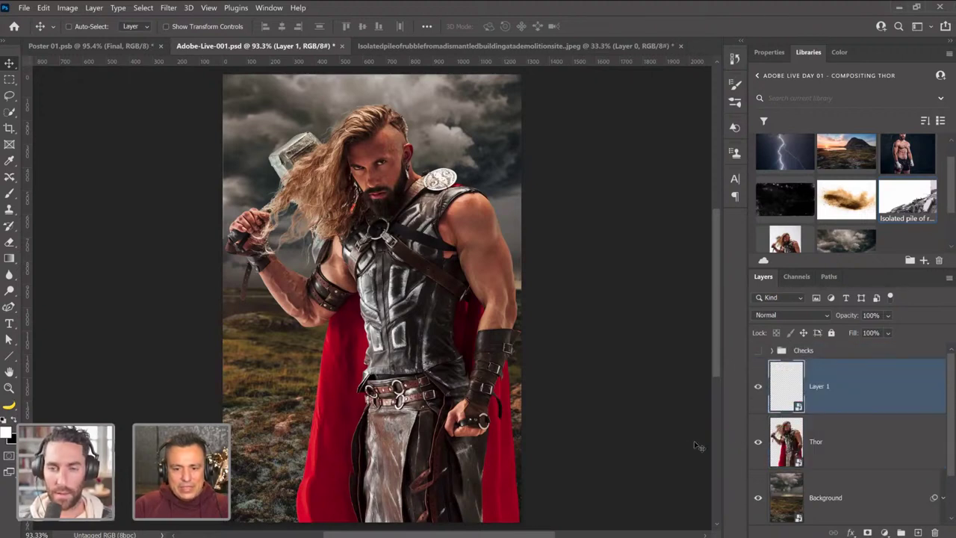
{"action": "key", "text": "ctrl+t"}
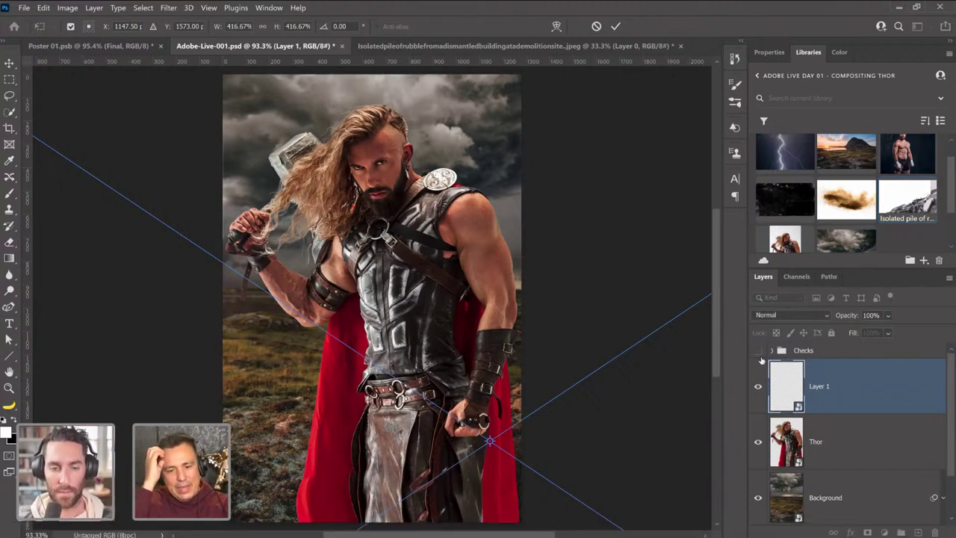
{"action": "key", "text": "ctrl+0"}
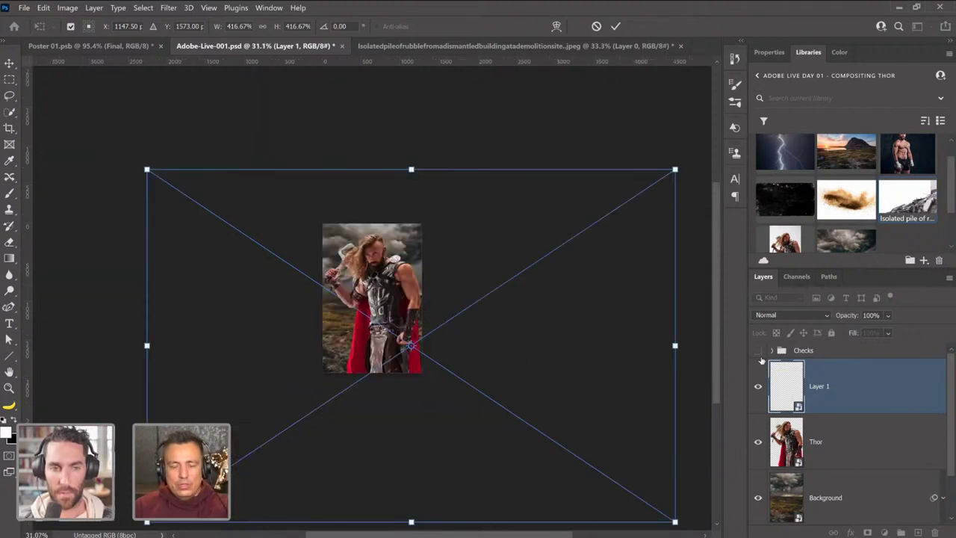
Scale the rubble down, tilt it, and position it at Thor's lower right.
{"action": "left_click_drag", "start_coordinate": [676, 169], "coordinate": [393, 259]}
{"action": "left_click_drag", "start_coordinate": [334, 351], "coordinate": [466, 329]}
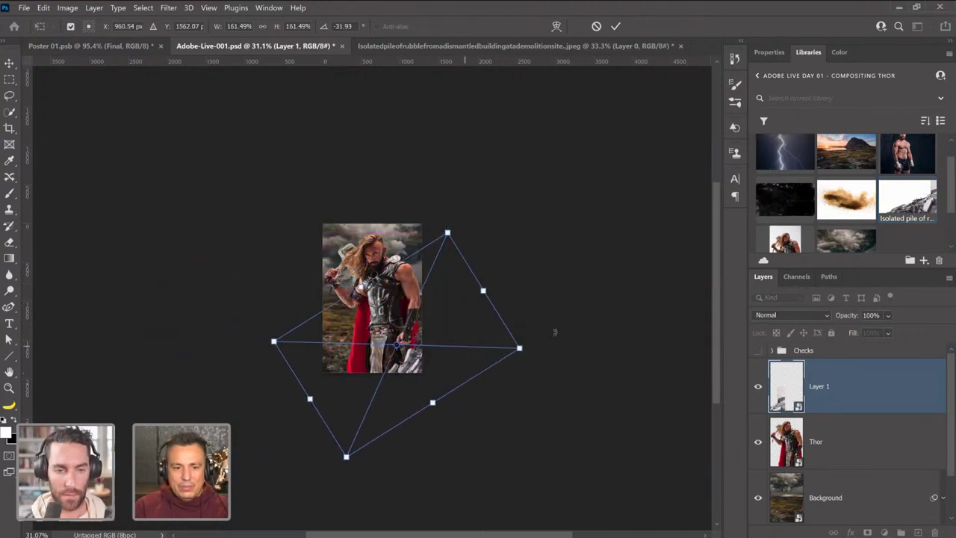
{"action": "left_click_drag", "start_coordinate": [489, 365], "coordinate": [544, 357]}
{"action": "key", "text": "Return"}
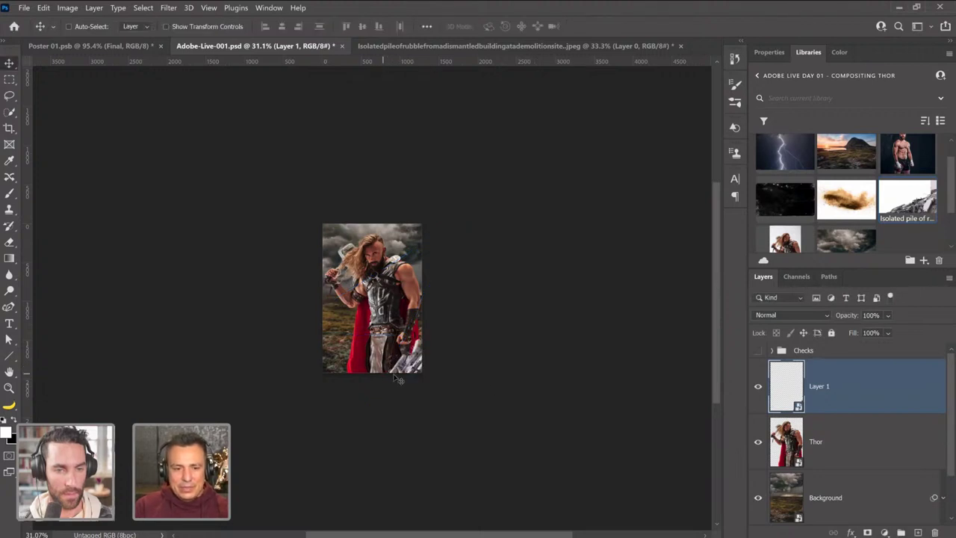
{"action": "key", "text": "ctrl+t"}
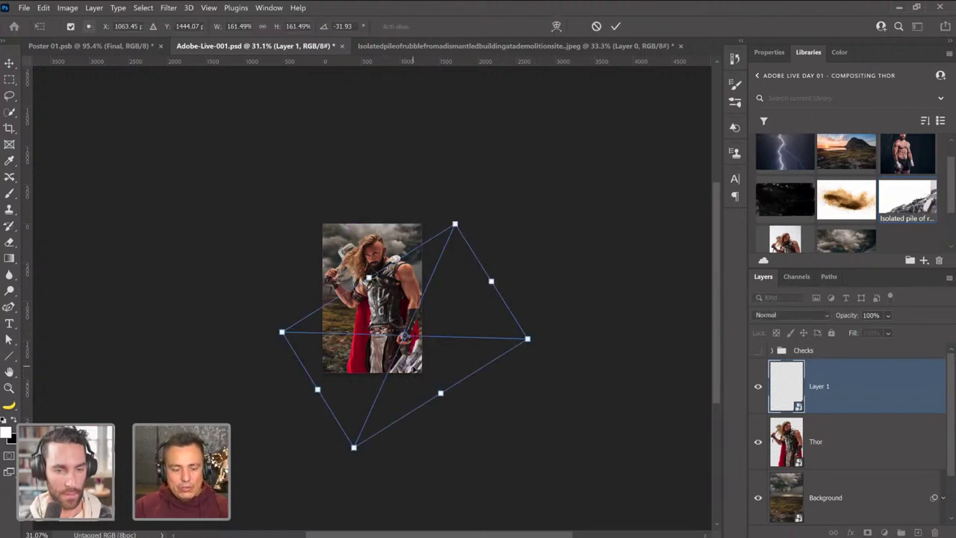
{"action": "key", "text": "Return"}
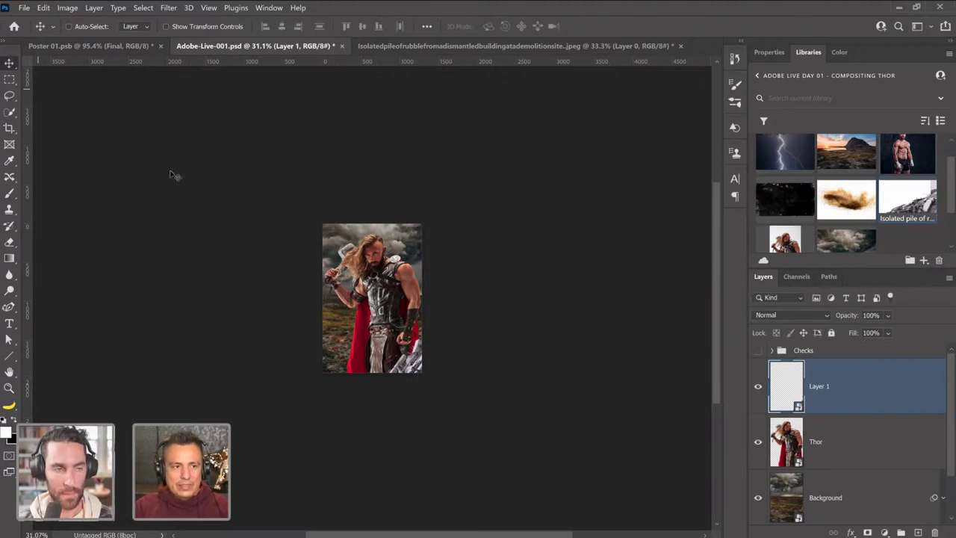
Duplicate the rubble to Thor's lower left, rotate the copy about 61°, and zoom in to 100%.
{"action": "left_click_drag", "start_coordinate": [417, 367], "coordinate": [323, 332]}
{"action": "key", "text": "ctrl+t"}
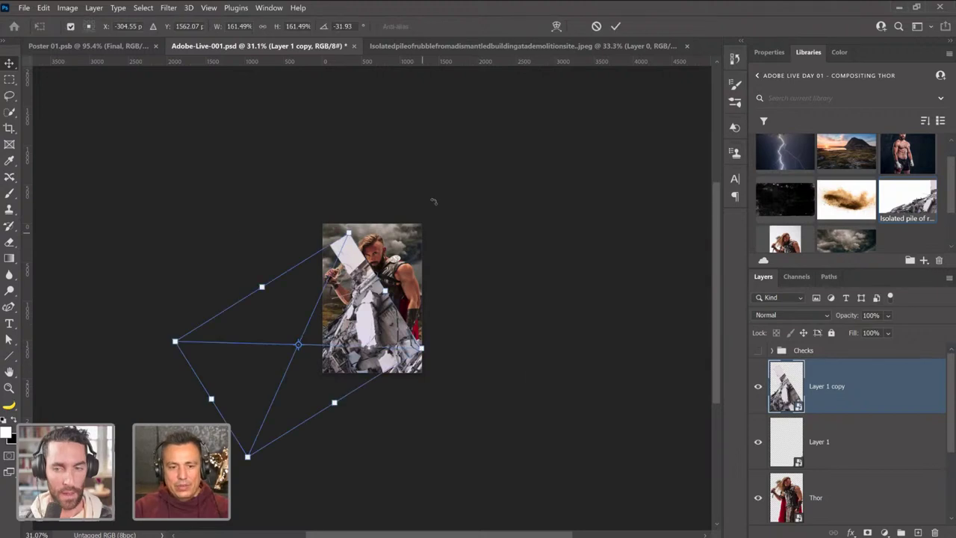
{"action": "left_click_drag", "start_coordinate": [449, 261], "coordinate": [429, 435]}
{"action": "left_click_drag", "start_coordinate": [363, 416], "coordinate": [430, 410]}
{"action": "left_click_drag", "start_coordinate": [510, 368], "coordinate": [509, 378]}
{"action": "key", "text": "Return"}
{"action": "left_click", "coordinate": [9, 388]}
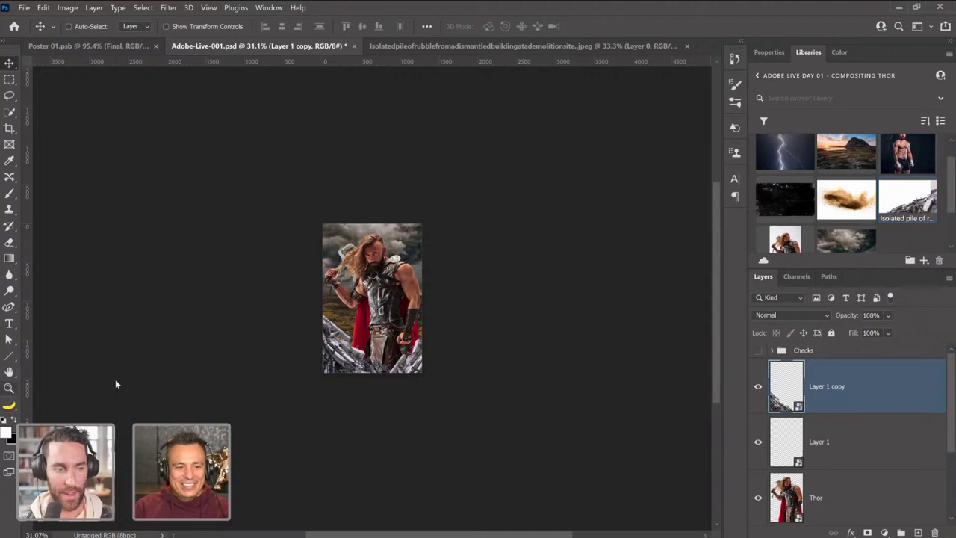
{"action": "left_click", "coordinate": [326, 320]}
{"action": "left_click_drag", "start_coordinate": [325, 320], "coordinate": [535, 371]}
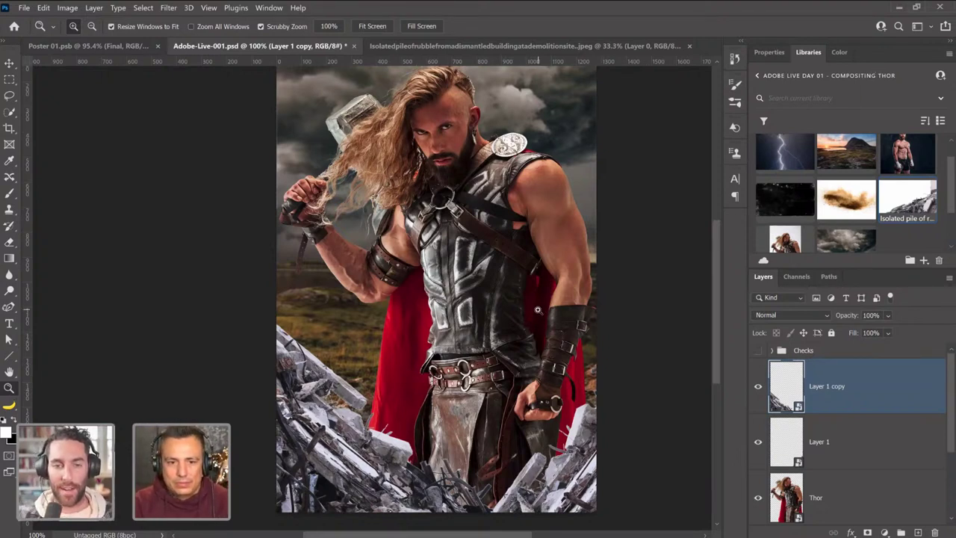
{"action": "scroll", "coordinate": [536, 310], "scroll_direction": "up", "scroll_amount": 2}
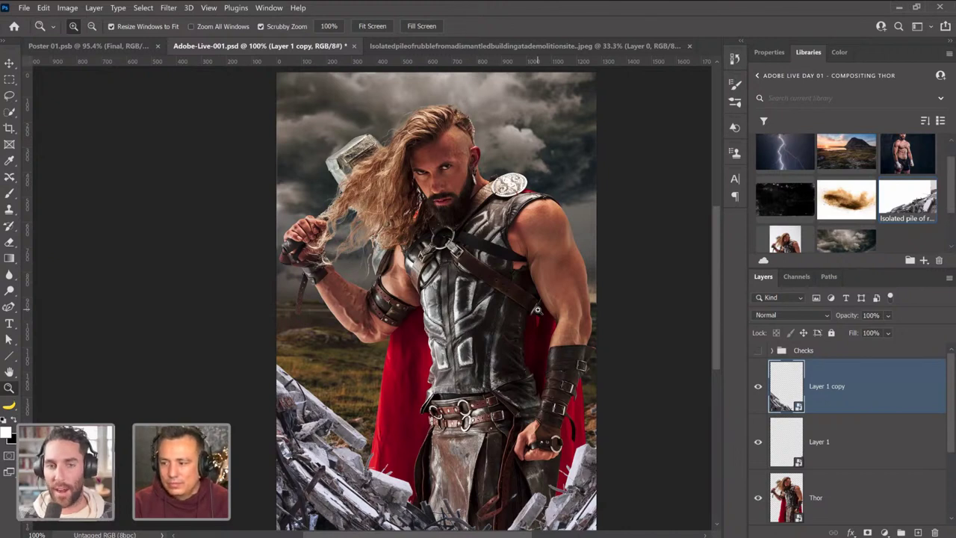
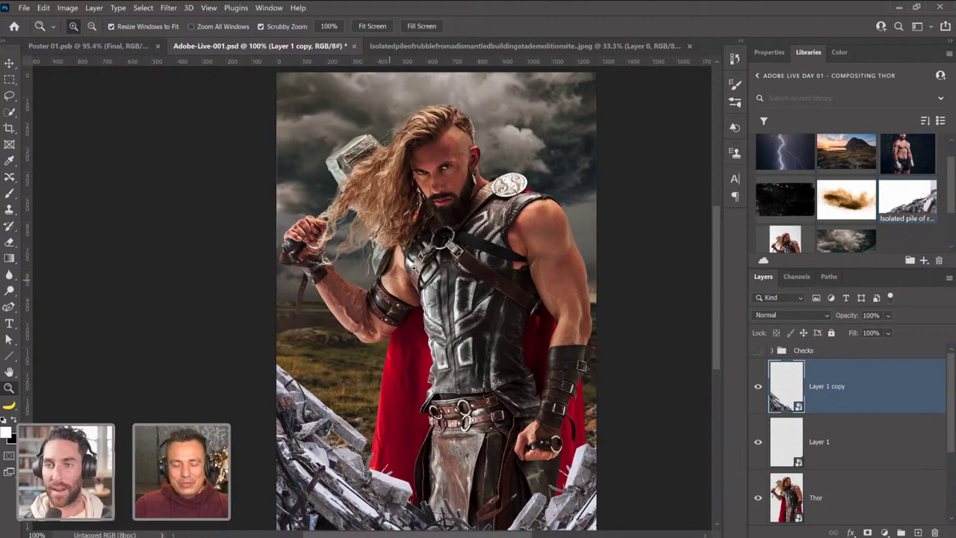
Zoom out to the whole poster, then zoom in to about 400% on Thor's raised arm and hair.
{"action": "key", "text": "alt"}
{"action": "left_click", "coordinate": [448, 331], "text": "alt"}
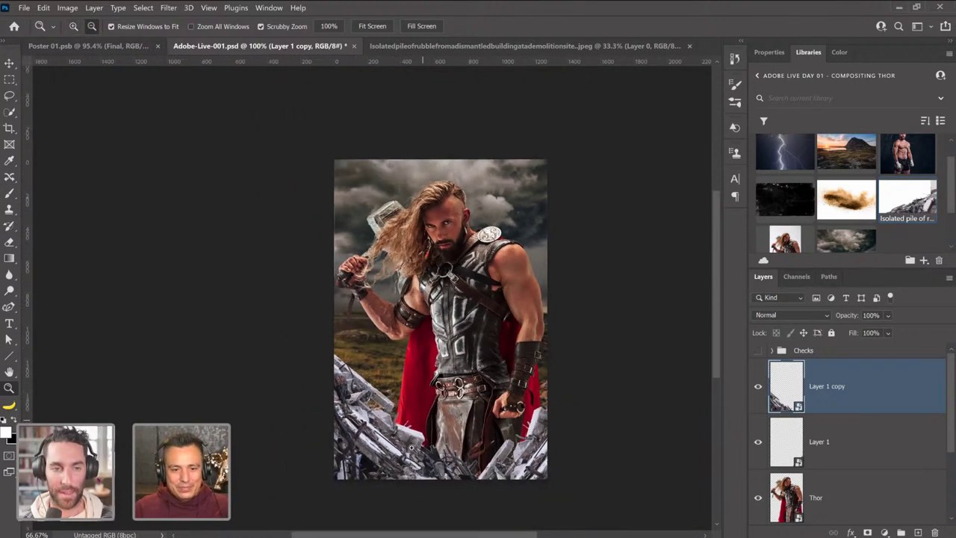
{"action": "left_click", "coordinate": [378, 322]}
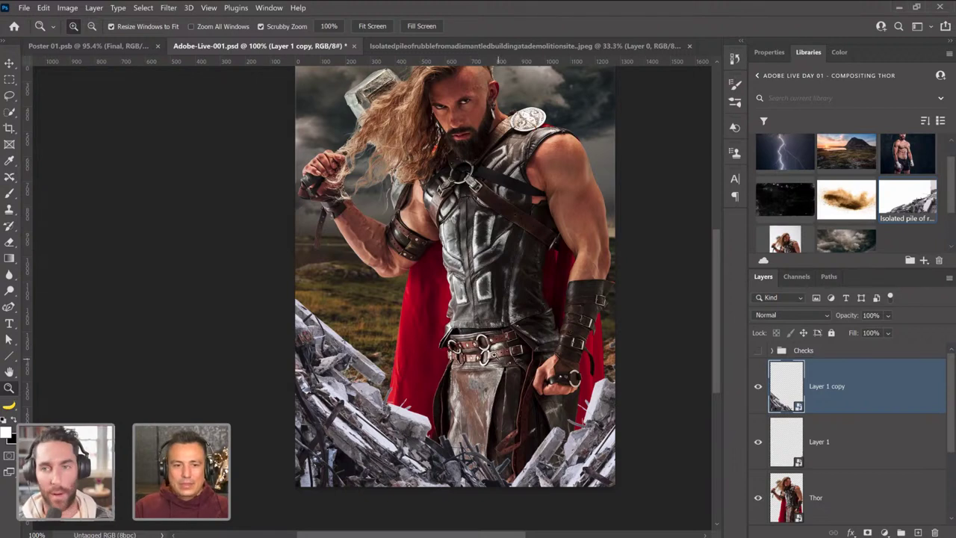
{"action": "scroll", "coordinate": [455, 283], "scroll_direction": "up", "scroll_amount": 2}
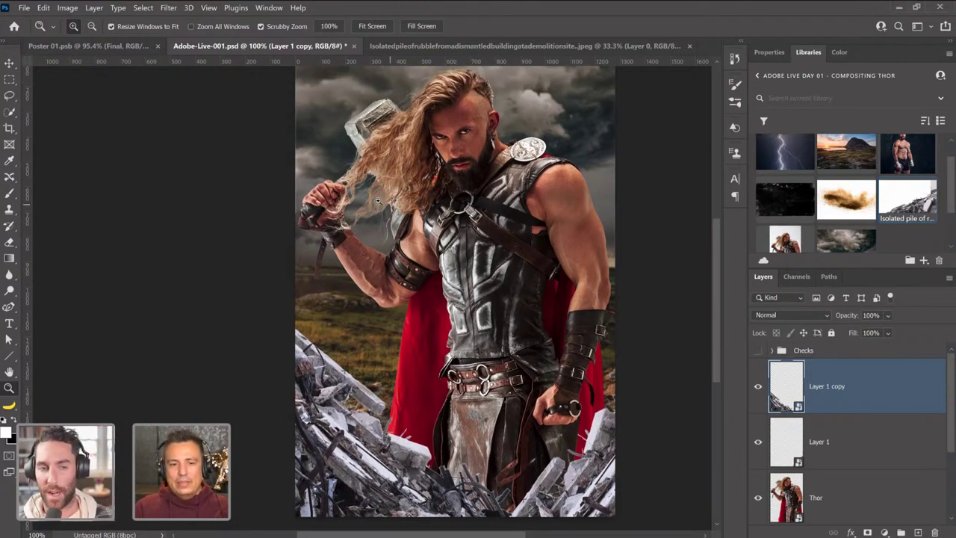
{"action": "scroll", "coordinate": [372, 198], "scroll_direction": "up", "scroll_amount": 2}
{"action": "scroll", "coordinate": [386, 219], "scroll_direction": "up", "scroll_amount": 1}
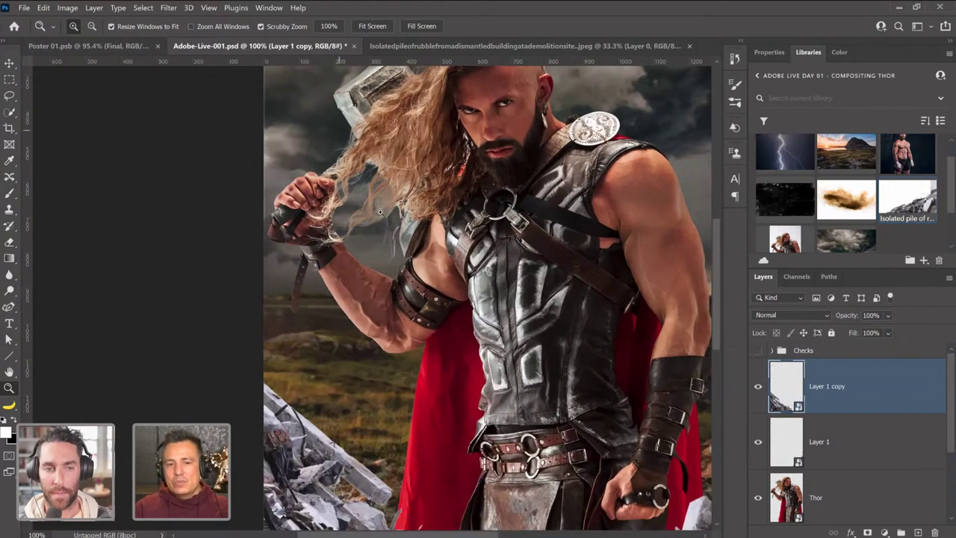
{"action": "scroll", "coordinate": [378, 215], "scroll_direction": "up", "scroll_amount": 1}
{"action": "scroll", "coordinate": [373, 216], "scroll_direction": "up", "scroll_amount": 3}
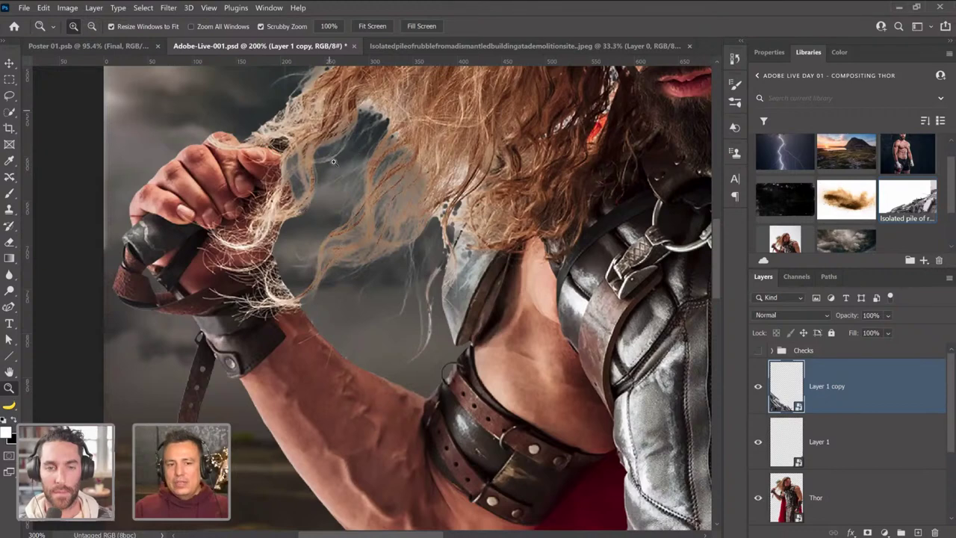
{"action": "scroll", "coordinate": [360, 212], "scroll_direction": "up", "scroll_amount": 1}
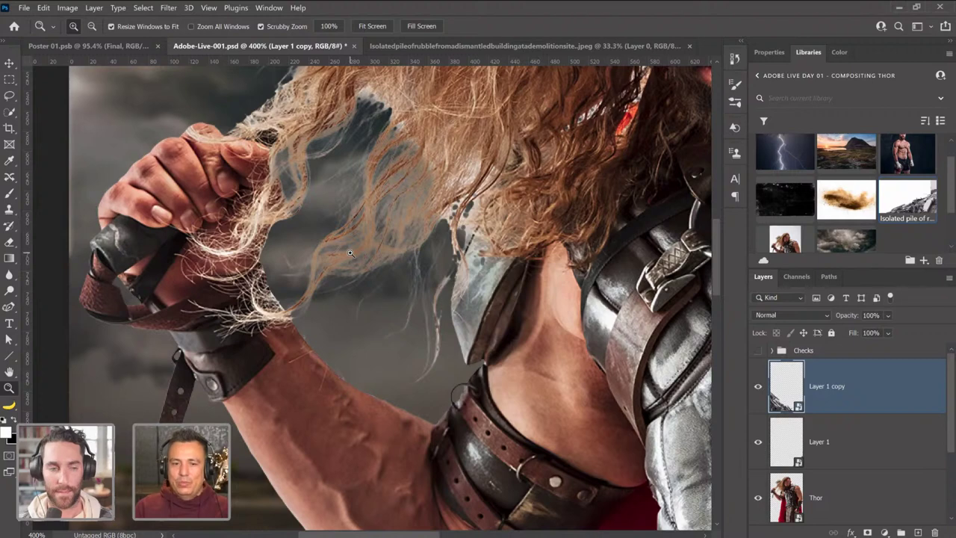
Add a new Layer 2 above Thor and clip it to the Thor layer.
{"action": "left_click", "coordinate": [891, 499]}
{"action": "left_click", "coordinate": [918, 532]}
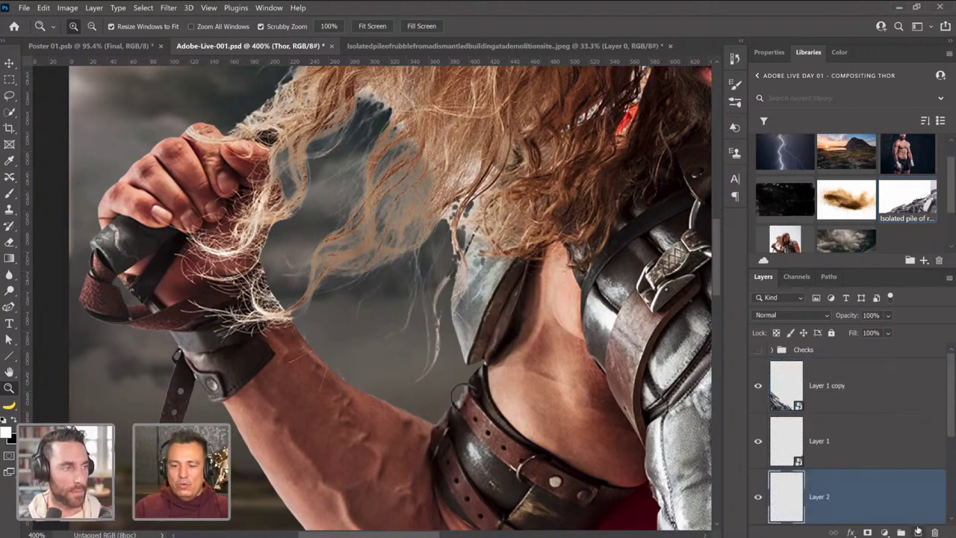
{"action": "left_click_drag", "start_coordinate": [855, 499], "coordinate": [850, 475]}
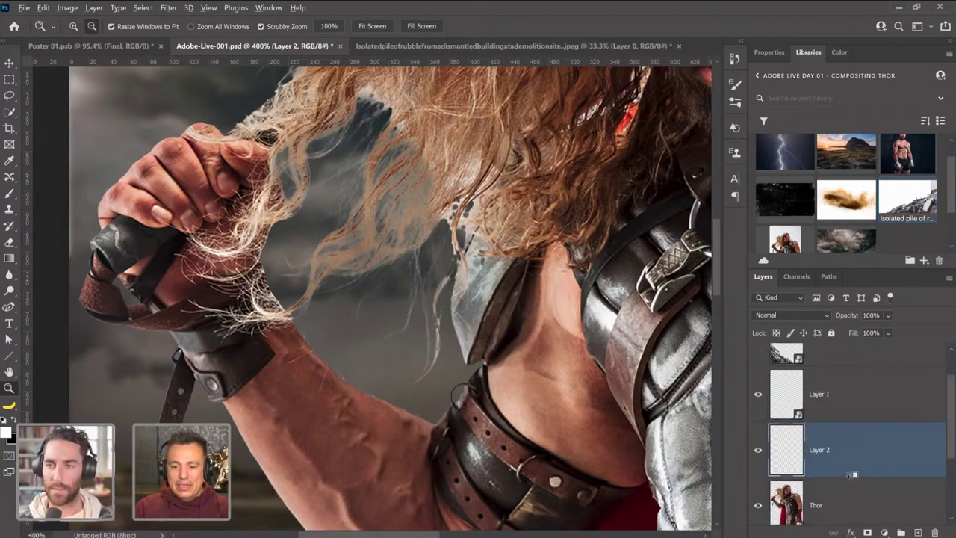
{"action": "left_click", "coordinate": [850, 478], "text": "alt"}
Test-paint sampled hair colour on Layer 2, undo it, then hide the layer and fit the poster to the window.
{"action": "left_click", "coordinate": [10, 193]}
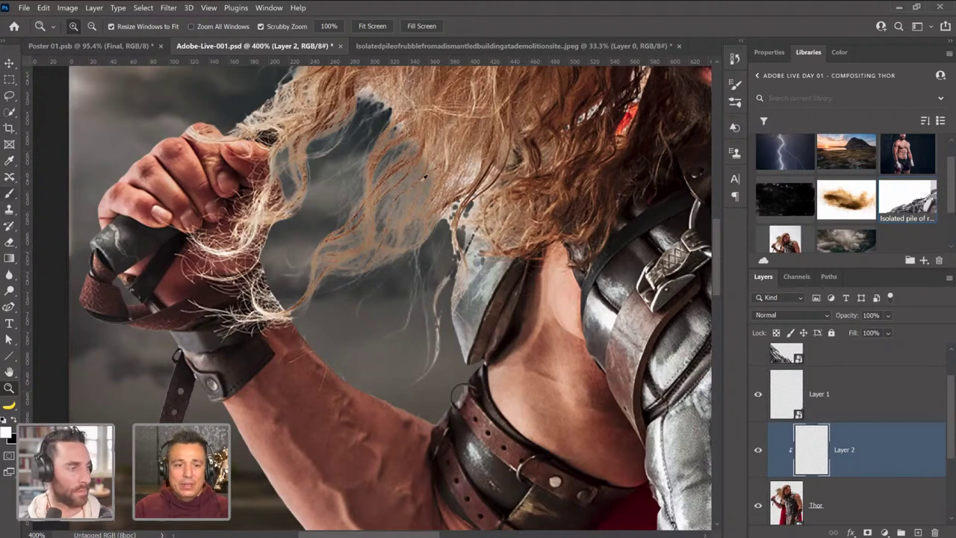
{"action": "left_click", "coordinate": [442, 144], "text": "alt"}
{"action": "left_click", "coordinate": [403, 231]}
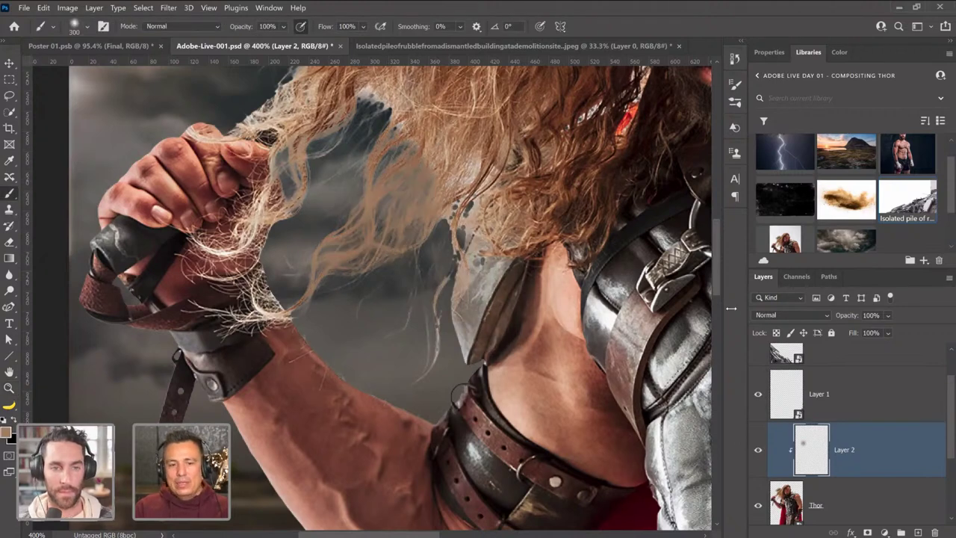
{"action": "left_click", "coordinate": [554, 204], "text": "alt"}
{"action": "left_click", "coordinate": [448, 224]}
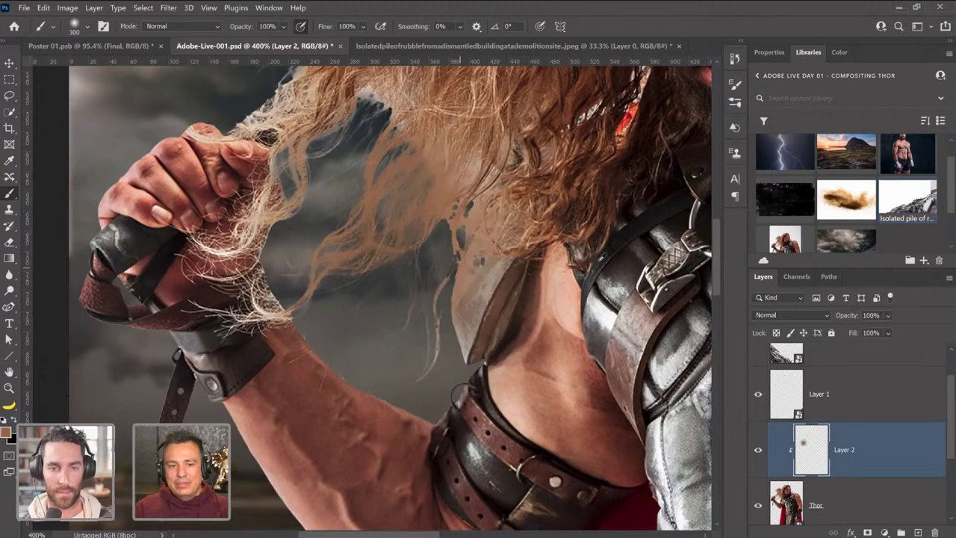
{"action": "key", "text": "ctrl+z"}
{"action": "key", "text": "d"}
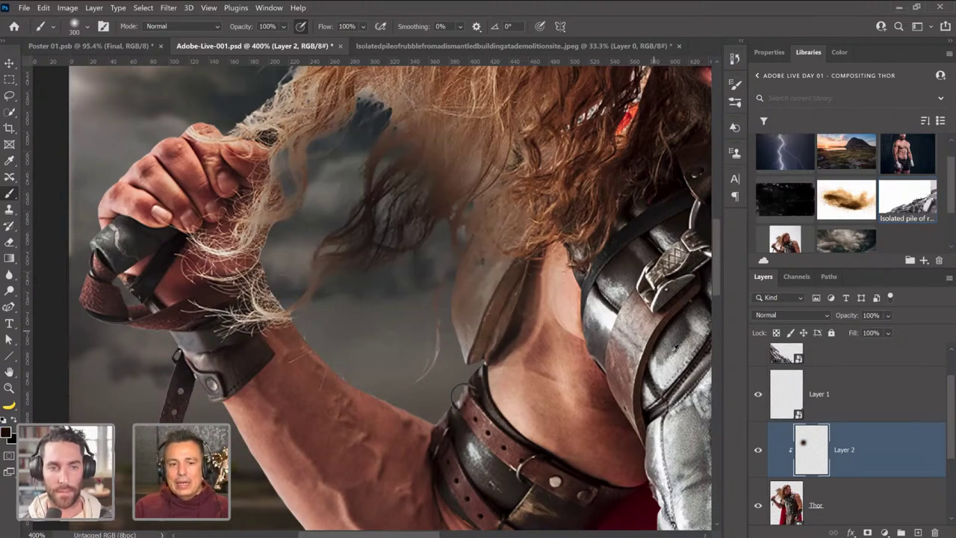
{"action": "left_click", "coordinate": [758, 450]}
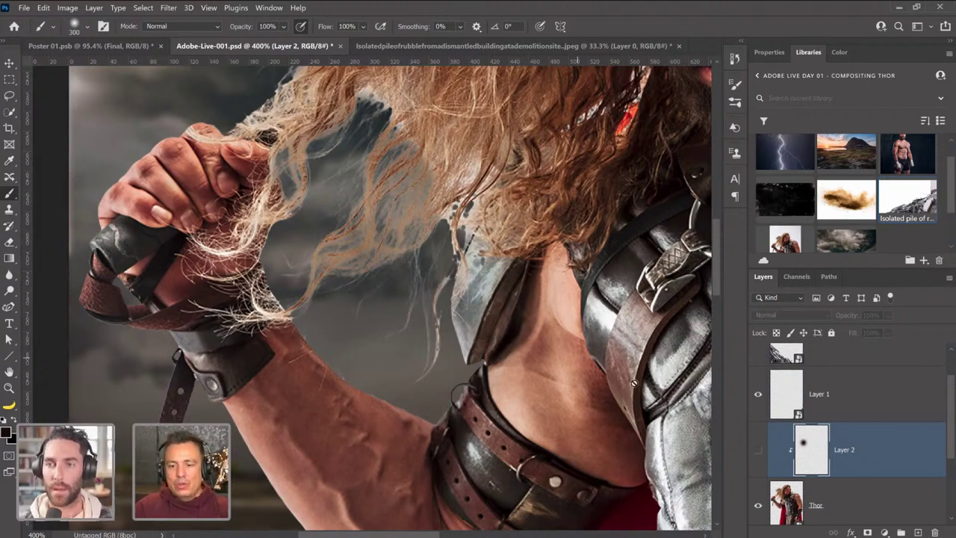
{"action": "double_click", "coordinate": [11, 373]}
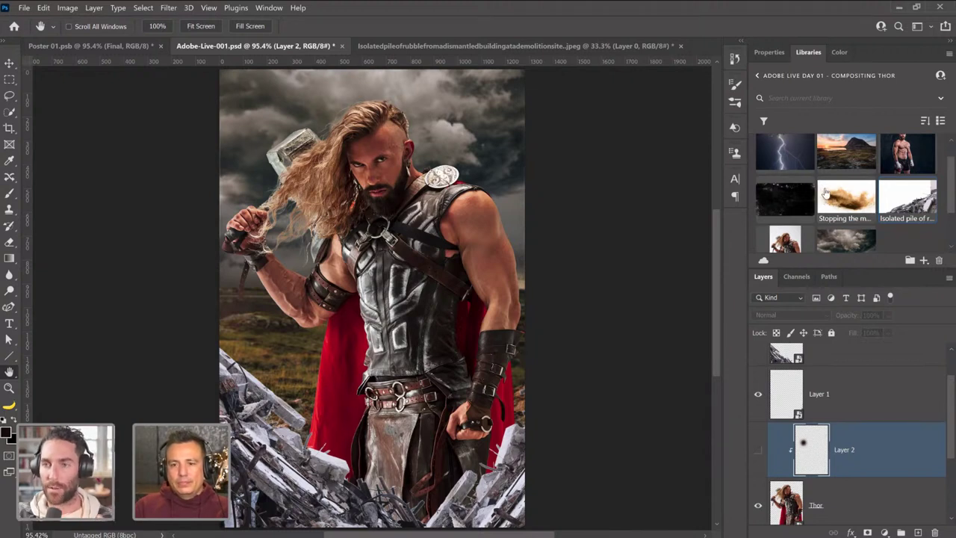
Search the Libraries panel for 'woman' across All Libraries.
{"action": "scroll", "coordinate": [826, 190], "scroll_direction": "up", "scroll_amount": 1}
{"action": "left_click", "coordinate": [818, 97]}
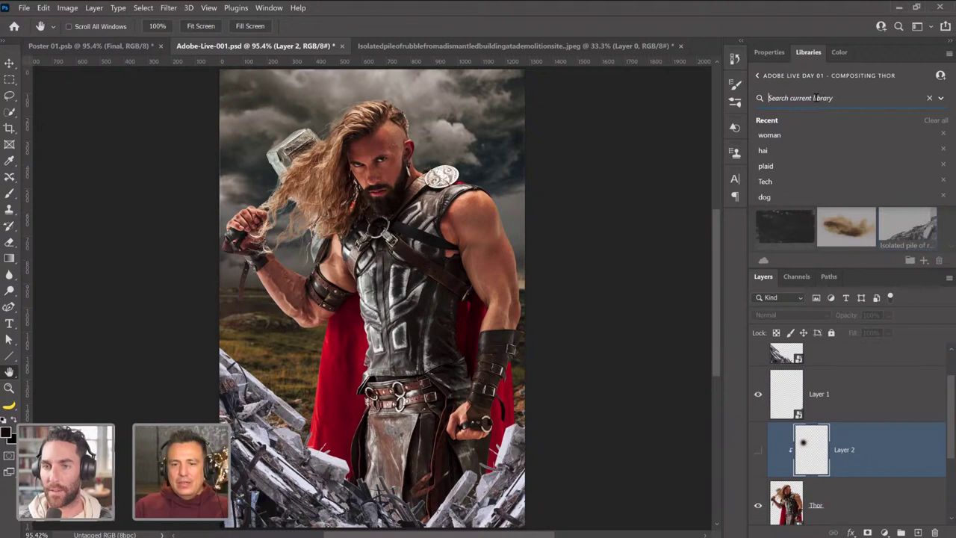
{"action": "left_click", "coordinate": [777, 136]}
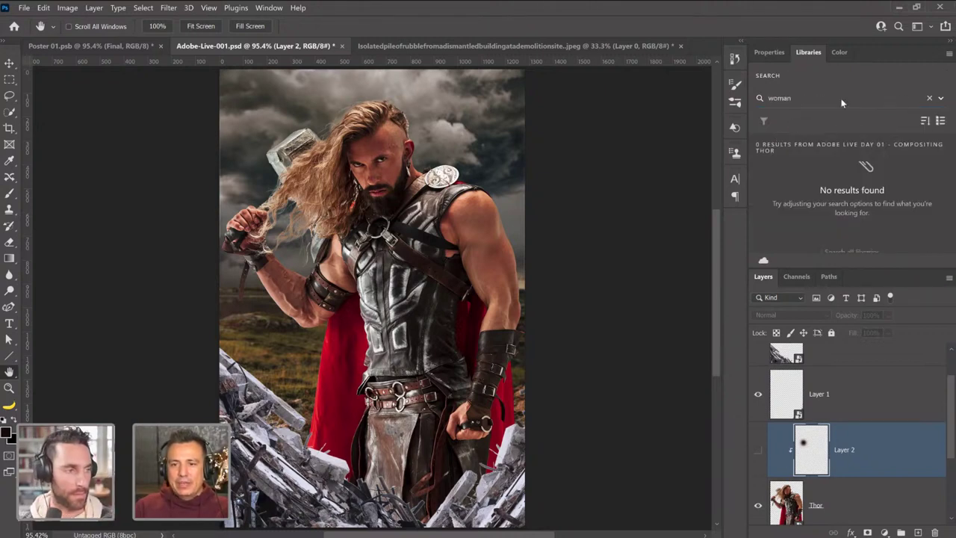
{"action": "left_click", "coordinate": [940, 98]}
{"action": "left_click", "coordinate": [901, 157]}
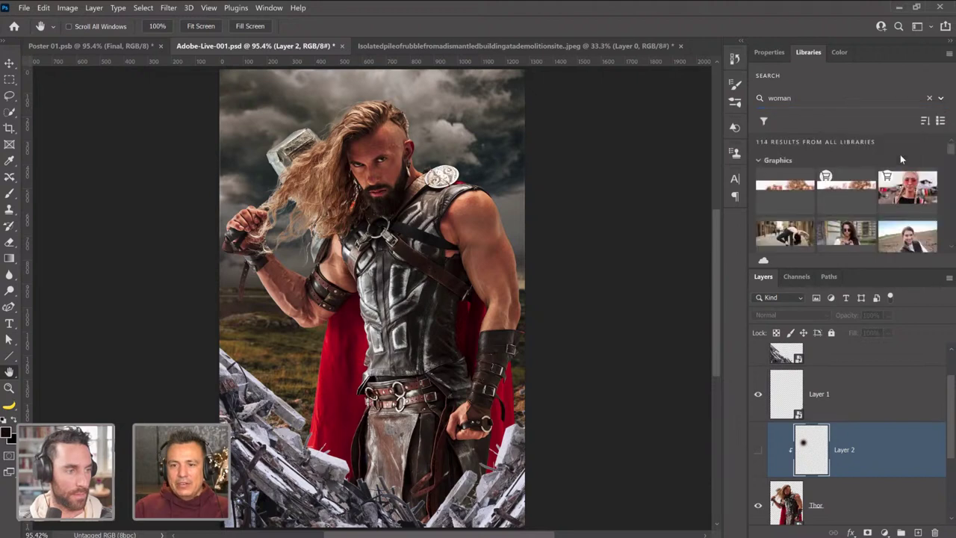
Open the Beautiful woman long-hair photo from the results as a new document.
{"action": "scroll", "coordinate": [899, 165], "scroll_direction": "down", "scroll_amount": 5}
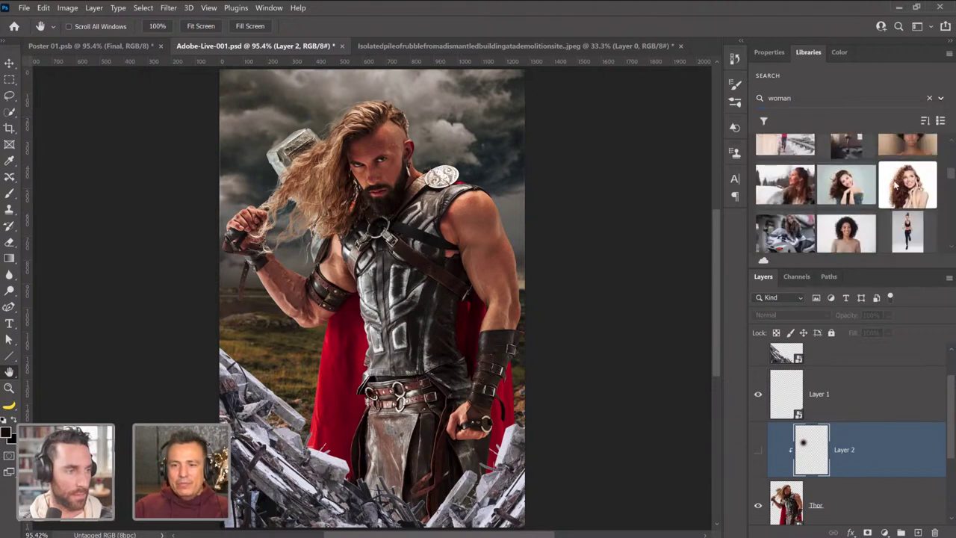
{"action": "scroll", "coordinate": [895, 186], "scroll_direction": "down", "scroll_amount": 5}
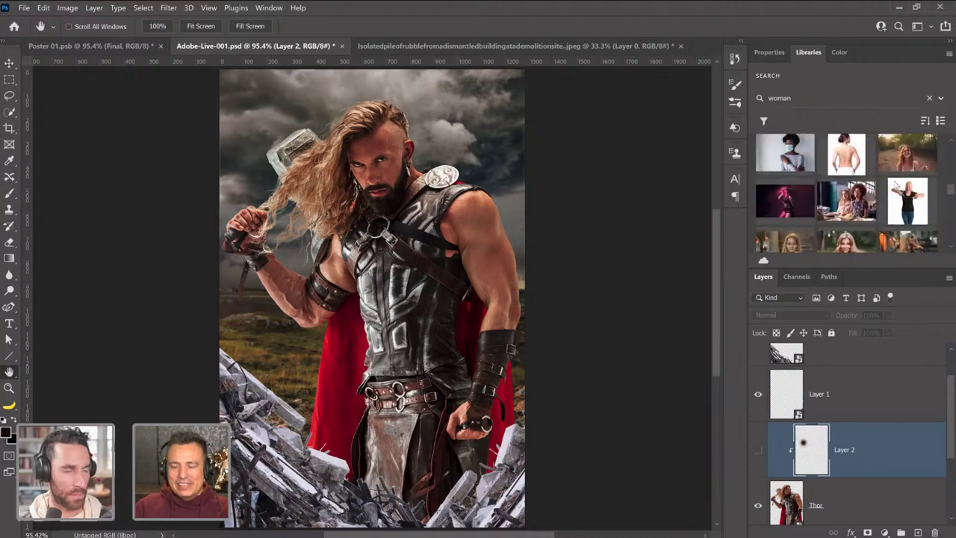
{"action": "scroll", "coordinate": [892, 191], "scroll_direction": "down", "scroll_amount": 5}
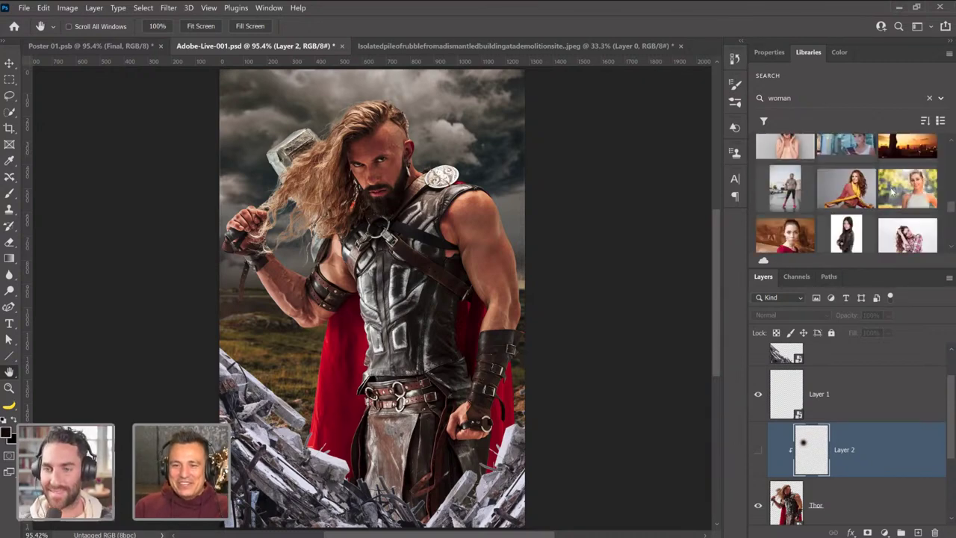
{"action": "scroll", "coordinate": [892, 192], "scroll_direction": "down", "scroll_amount": 4}
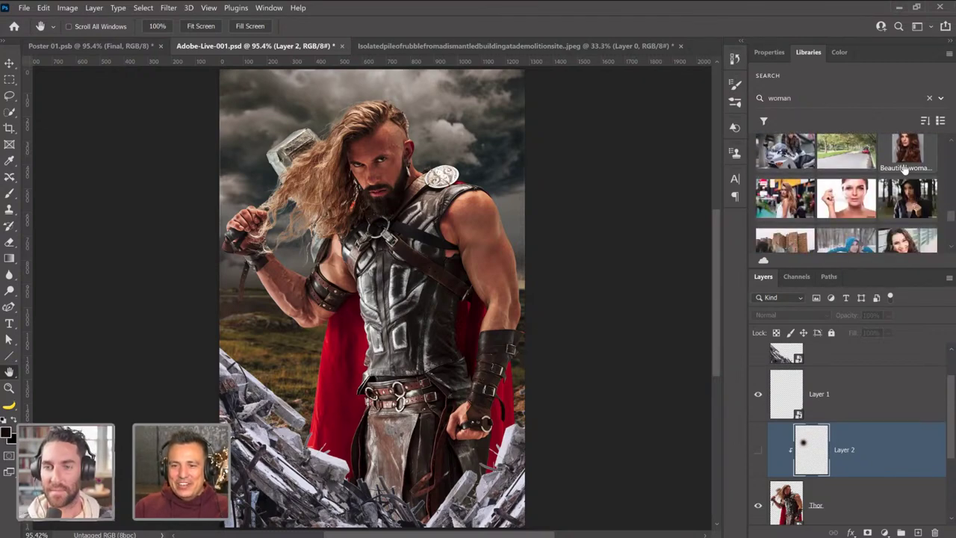
{"action": "double_click", "coordinate": [906, 168]}
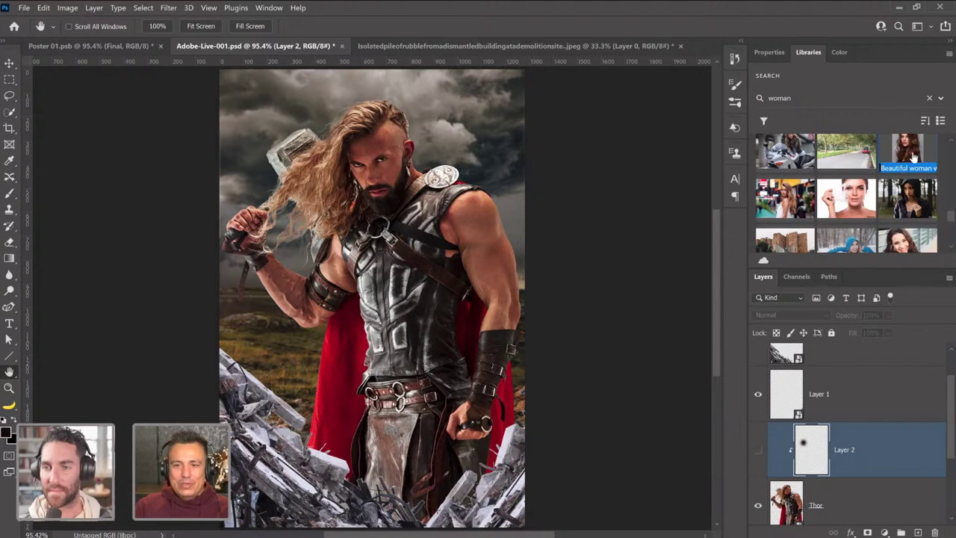
{"action": "double_click", "coordinate": [913, 156]}
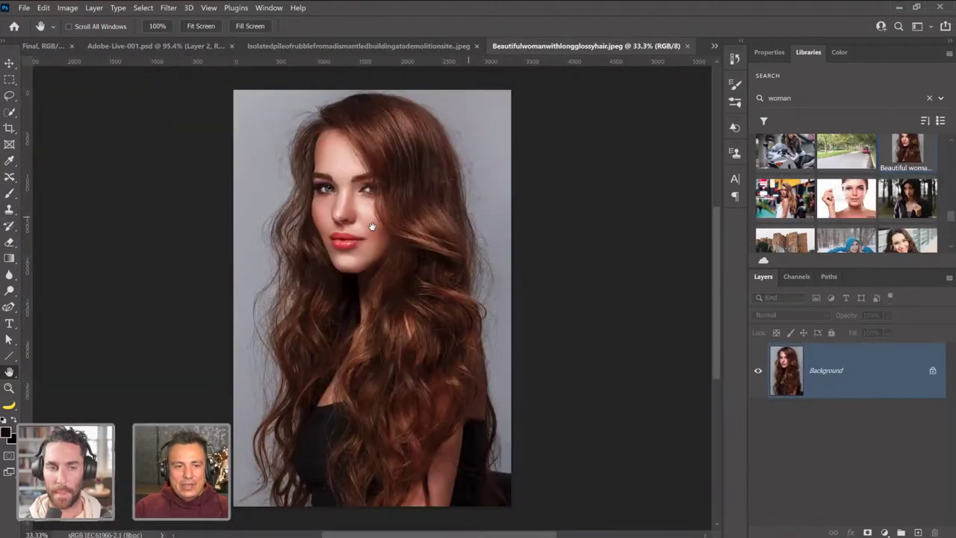
Crop the woman photo to a narrow strip of wavy hair.
{"action": "left_click", "coordinate": [10, 132]}
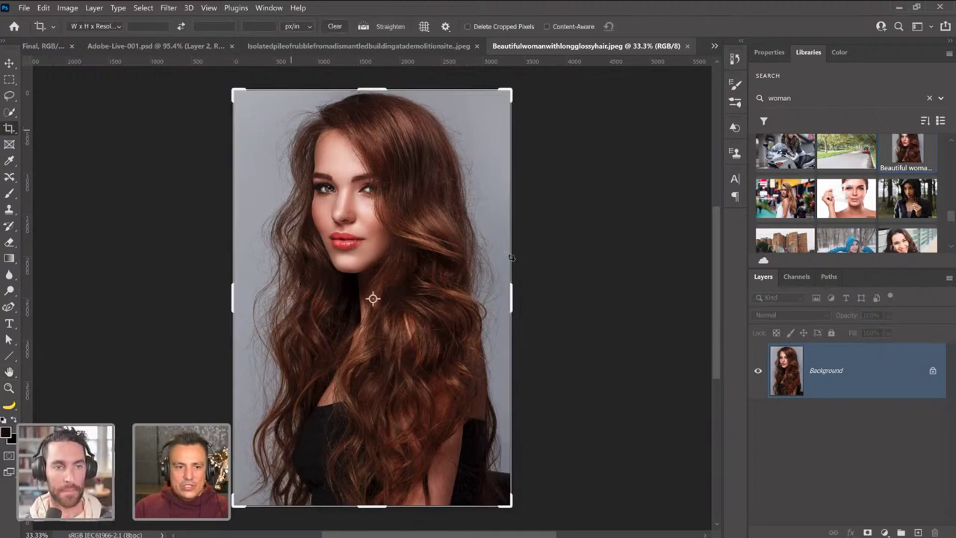
{"action": "left_click_drag", "start_coordinate": [511, 299], "coordinate": [411, 299]}
{"action": "key", "text": "Return"}
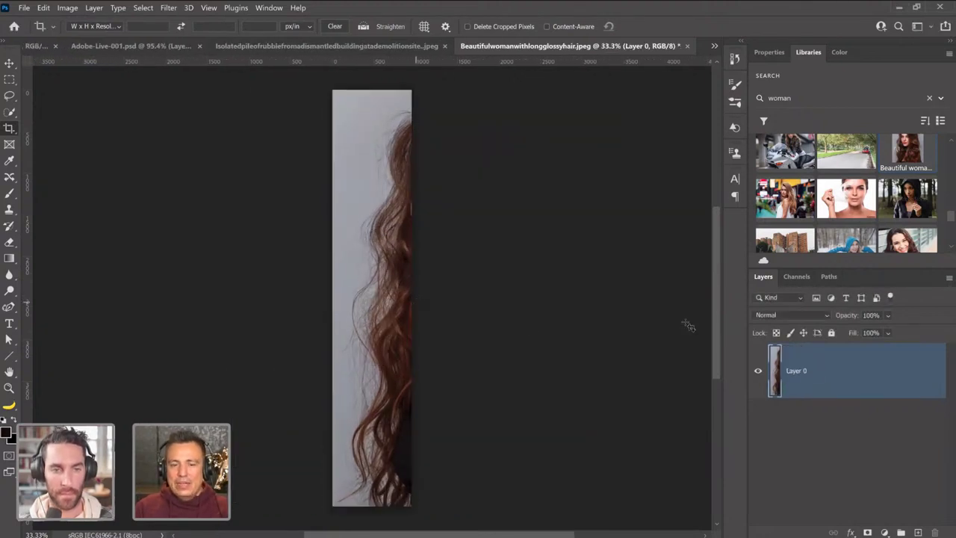
Duplicate the Blue channel to create a Blue copy channel.
{"action": "left_click", "coordinate": [796, 276]}
{"action": "left_click", "coordinate": [771, 372]}
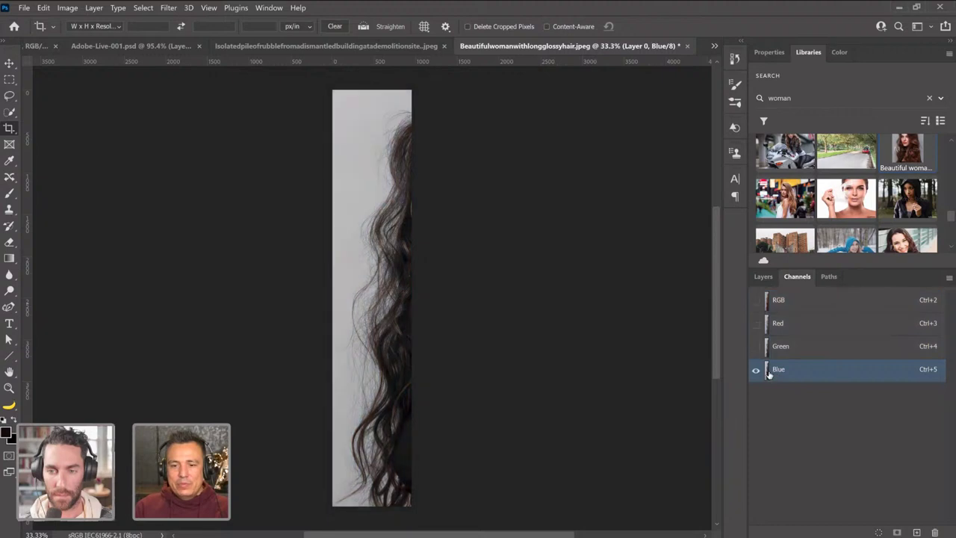
{"action": "left_click_drag", "start_coordinate": [770, 373], "coordinate": [917, 532]}
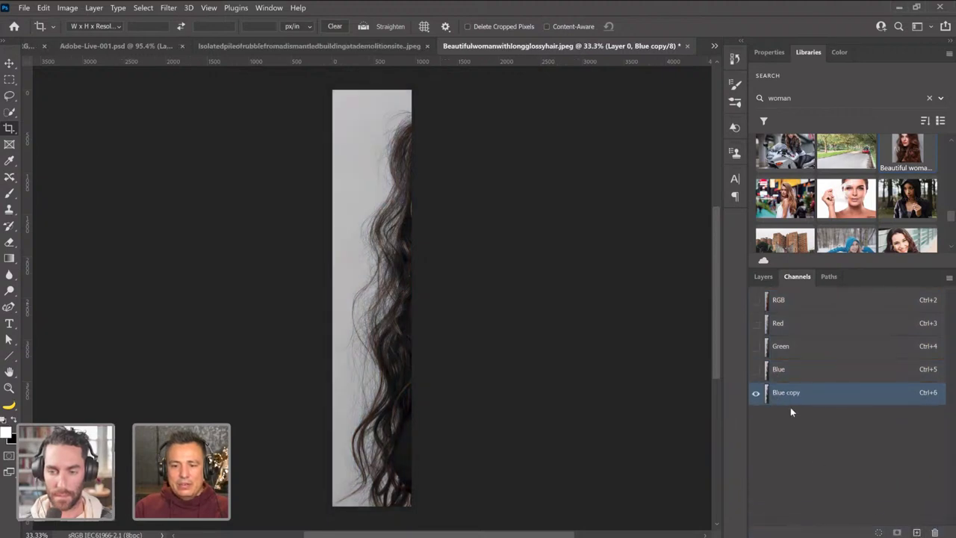
Apply Image with Multiply blending onto the Blue copy channel.
{"action": "left_click", "coordinate": [67, 8]}
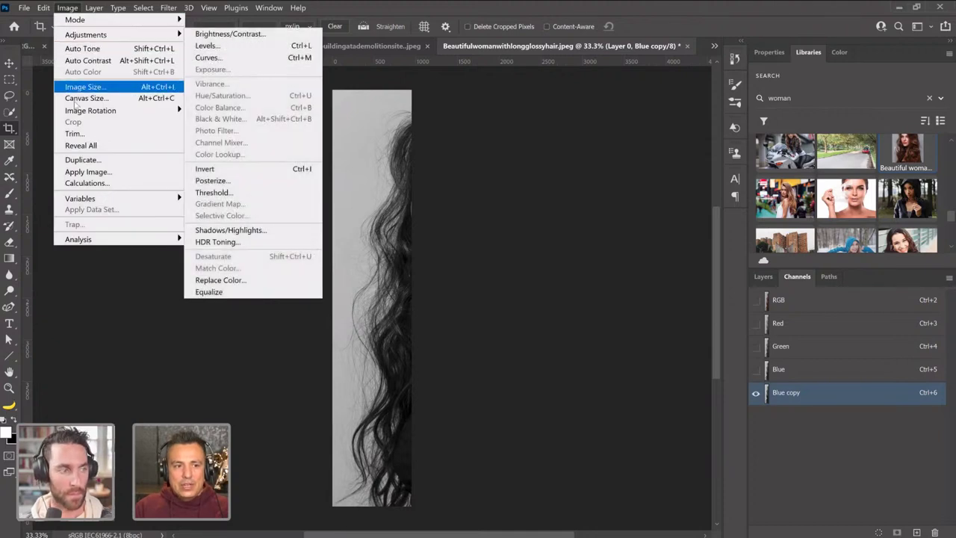
{"action": "left_click", "coordinate": [87, 172]}
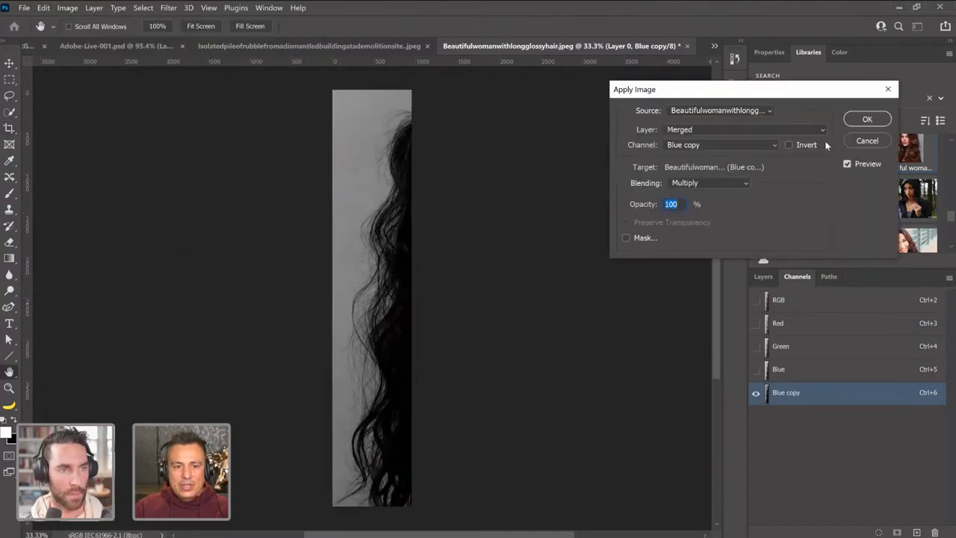
{"action": "left_click", "coordinate": [867, 119]}
{"action": "key", "text": "c"}
Raise the Levels white input to 133 to brighten the background.
{"action": "left_click", "coordinate": [68, 8]}
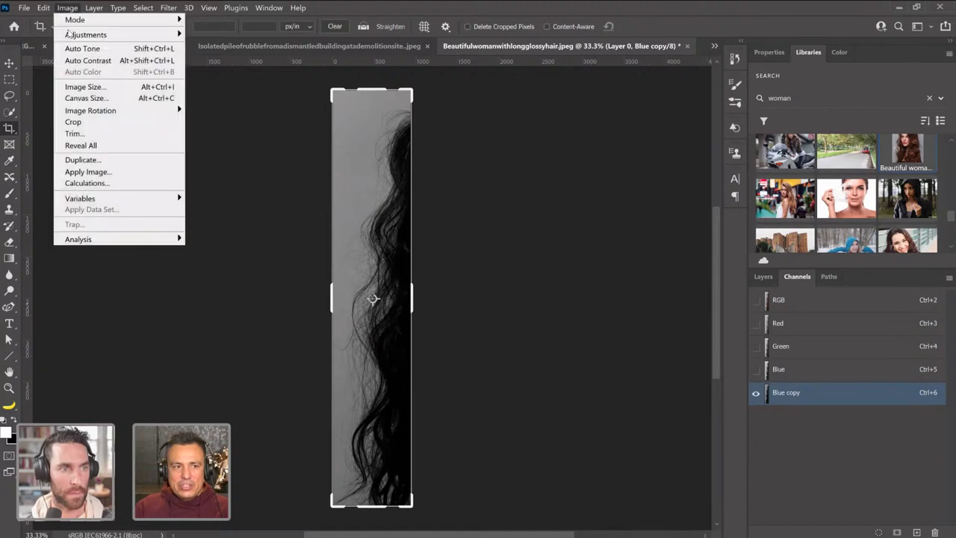
{"action": "mouse_move", "coordinate": [86, 34]}
{"action": "left_click", "coordinate": [216, 46]}
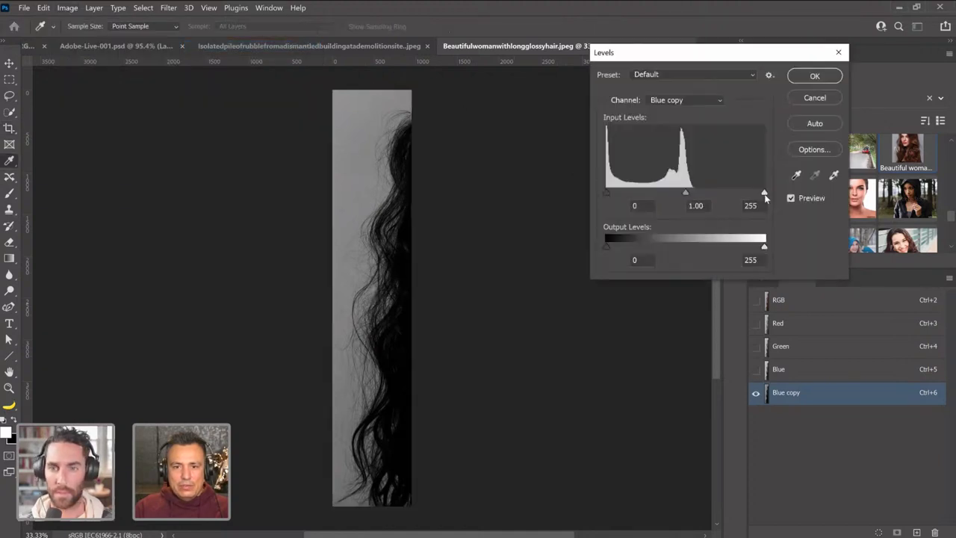
{"action": "left_click_drag", "start_coordinate": [765, 193], "coordinate": [680, 194]}
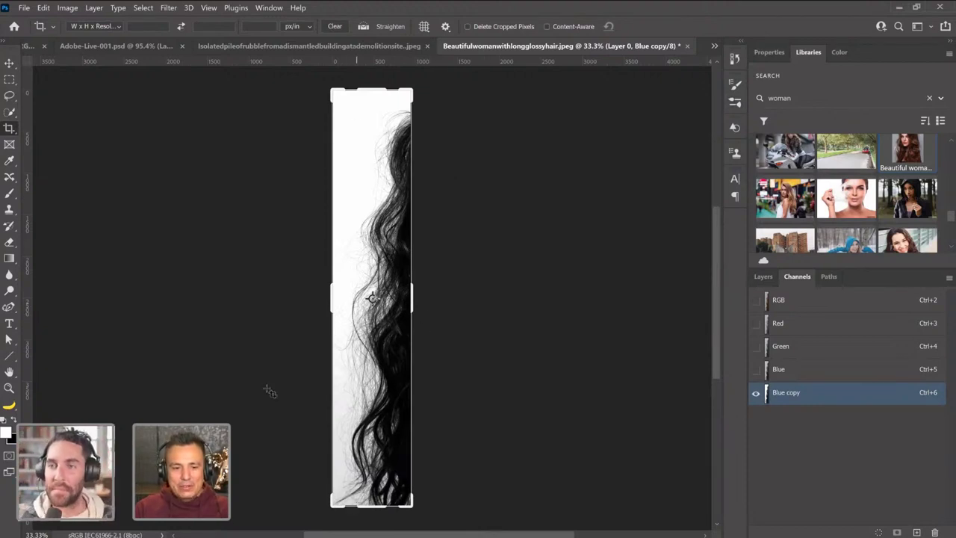
Dodge the grey left edge with a 600 px brush, Highlights at 26% exposure.
{"action": "left_click", "coordinate": [8, 291]}
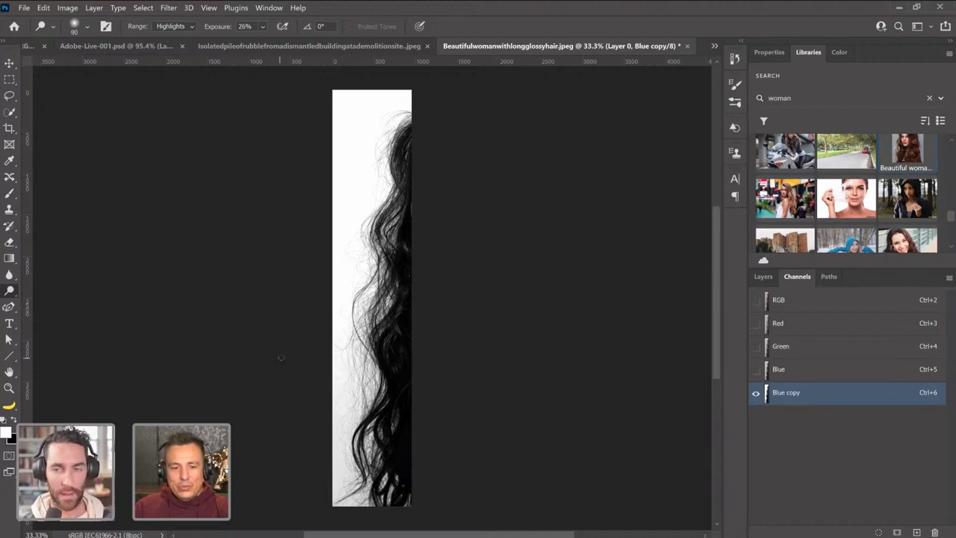
{"action": "key", "text": "bracketright"}
{"action": "key", "text": "bracketright"}
{"action": "key", "text": "bracketright"}
{"action": "key", "text": "bracketright"}
{"action": "key", "text": "bracketright"}
{"action": "key", "text": "bracketright"}
{"action": "key", "text": "bracketright"}
{"action": "key", "text": "bracketright"}
{"action": "key", "text": "bracketright"}
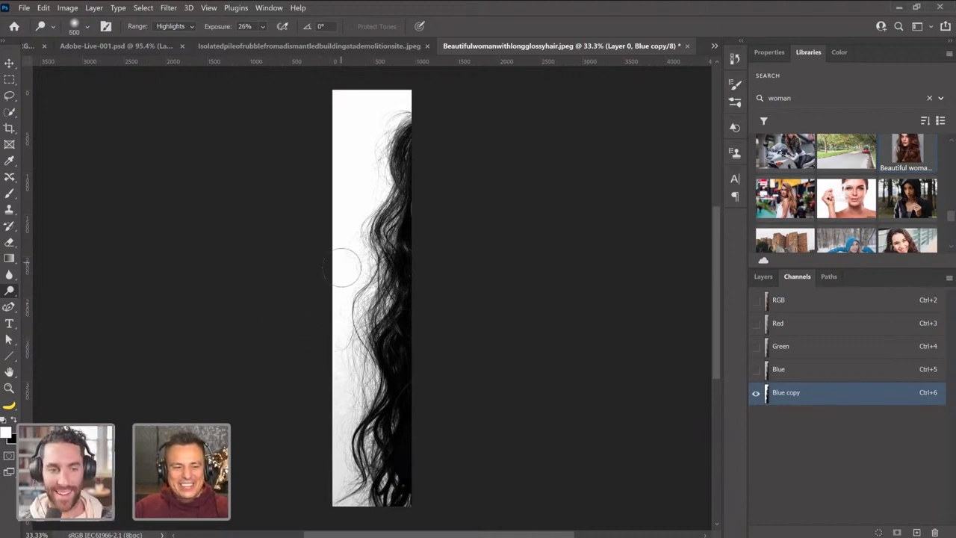
{"action": "key", "text": "bracketright"}
{"action": "mouse_move", "coordinate": [343, 267]}
{"action": "left_mouse_down"}
{"action": "mouse_move", "coordinate": [334, 414]}
{"action": "mouse_move", "coordinate": [346, 478]}
{"action": "mouse_move", "coordinate": [357, 366]}
{"action": "mouse_move", "coordinate": [336, 351]}
{"action": "left_mouse_up"}
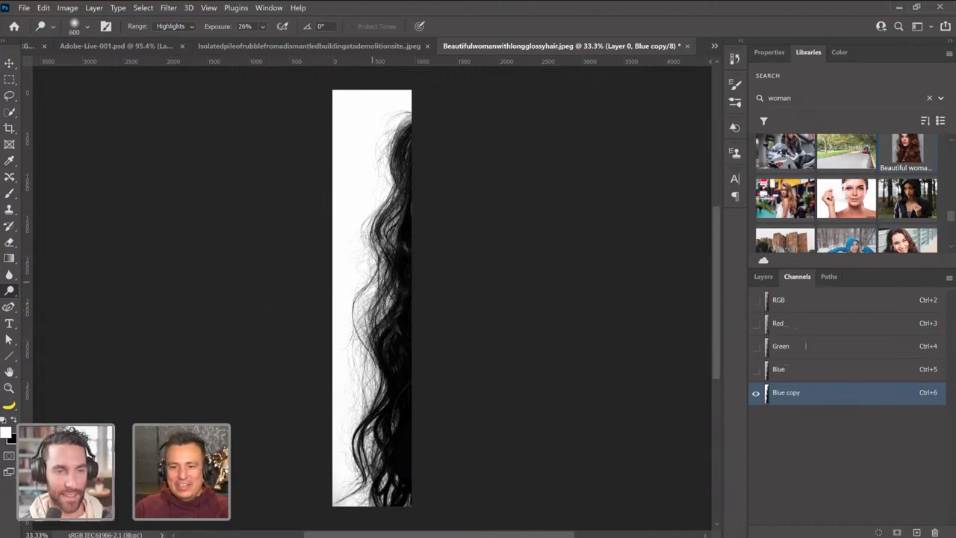
Load the Blue copy as a selection and add a black Color Fill 1 with an inverted hair mask.
{"action": "left_click", "coordinate": [770, 398], "text": "ctrl"}
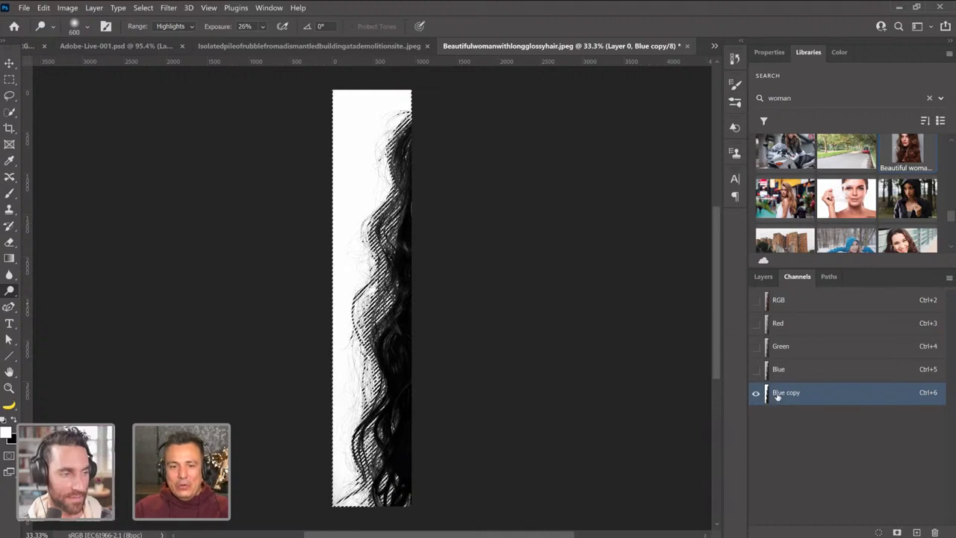
{"action": "left_click", "coordinate": [775, 300]}
{"action": "left_click", "coordinate": [762, 277]}
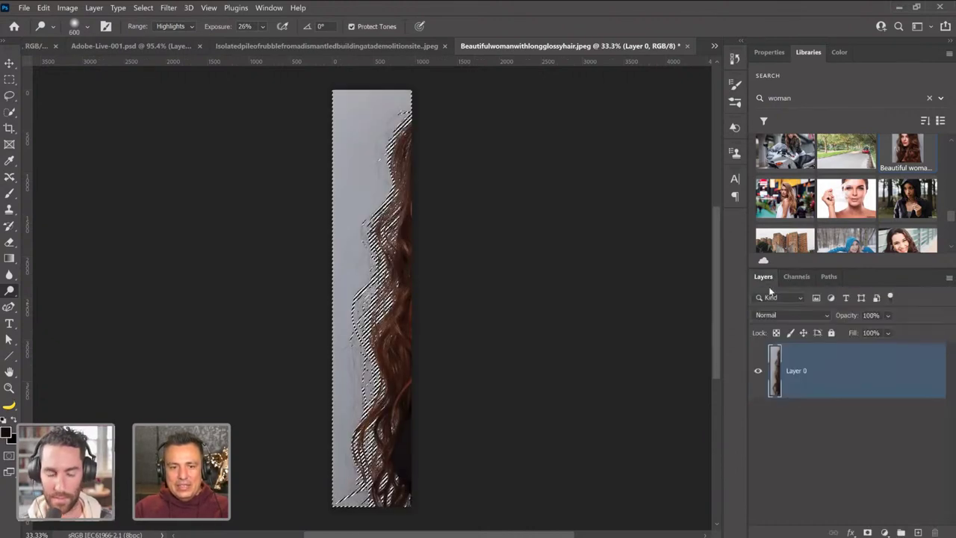
{"action": "left_click", "coordinate": [878, 532]}
{"action": "left_click", "coordinate": [879, 313]}
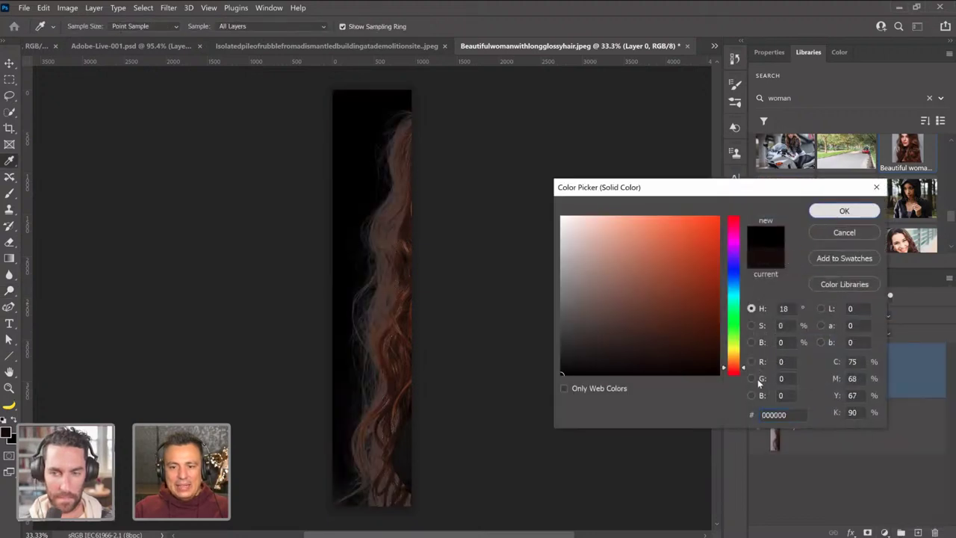
{"action": "left_click", "coordinate": [845, 211]}
{"action": "left_click", "coordinate": [758, 426]}
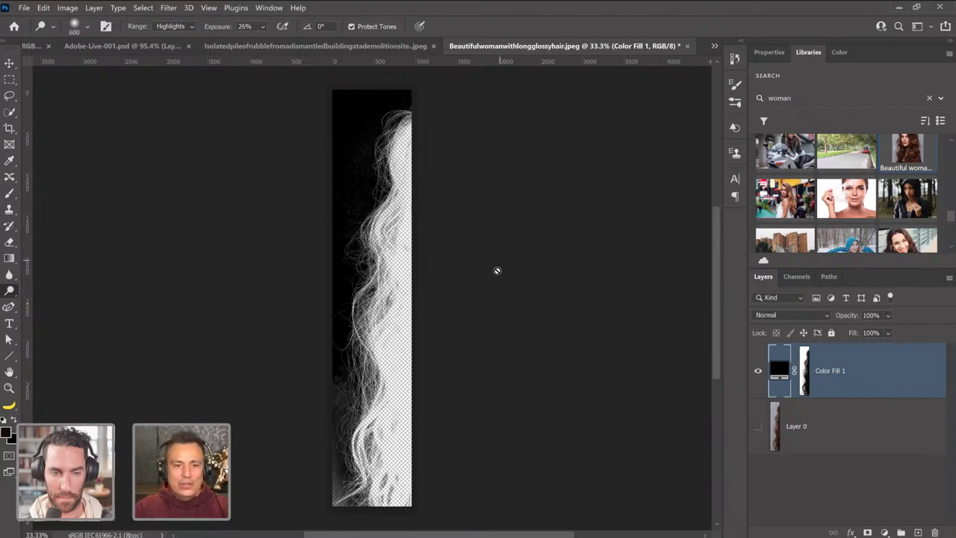
{"action": "left_click", "coordinate": [805, 384]}
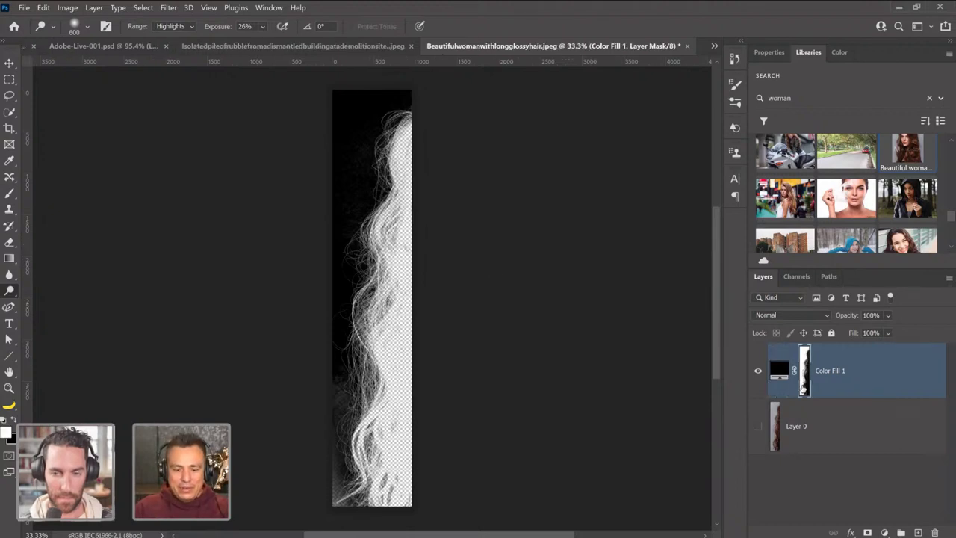
{"action": "key", "text": "ctrl+i"}
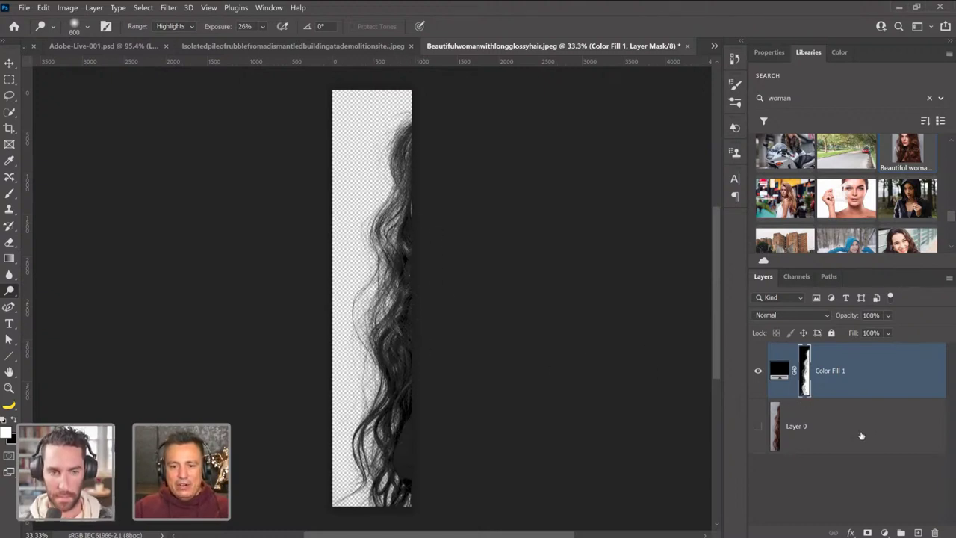
Add a white (ffffff) Color Fill 2 layer beneath the black hair fill.
{"action": "left_click", "coordinate": [905, 450]}
{"action": "left_click", "coordinate": [886, 531]}
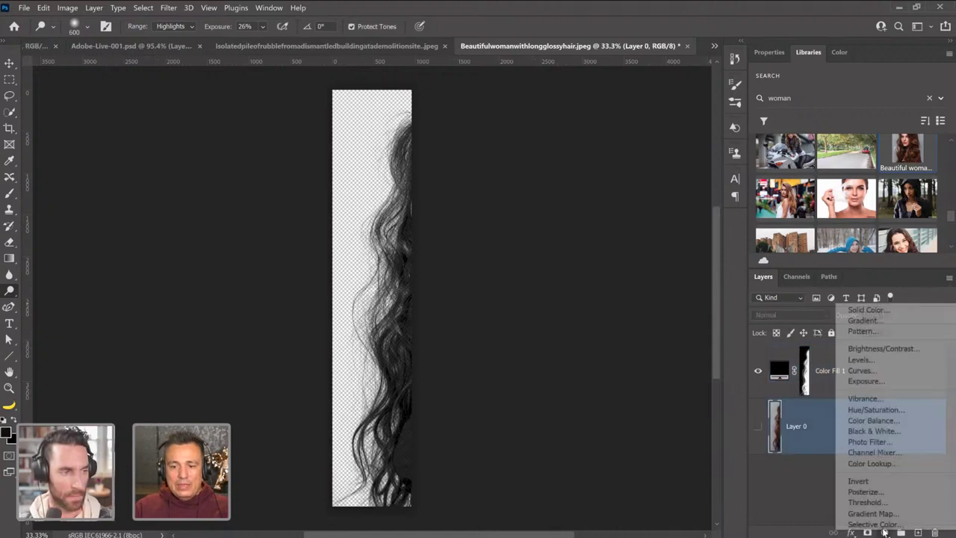
{"action": "left_click", "coordinate": [865, 309]}
{"action": "type", "text": "ffffff"}
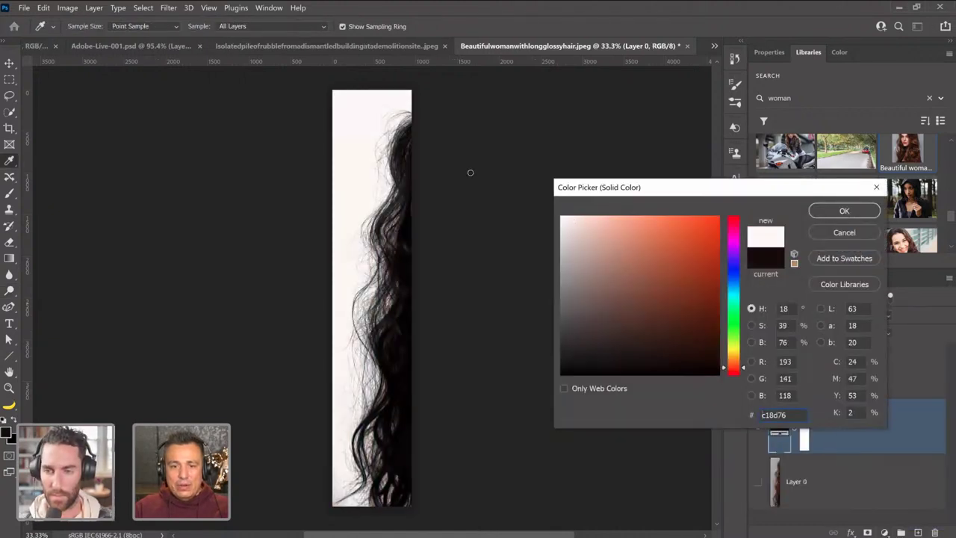
{"action": "left_click", "coordinate": [873, 212]}
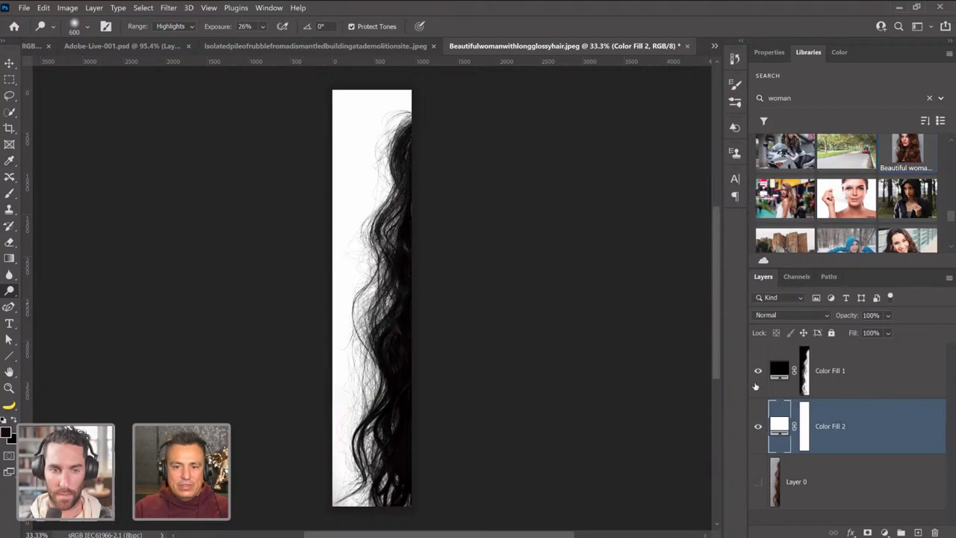
{"action": "left_click", "coordinate": [757, 372]}
{"action": "left_click", "coordinate": [757, 372]}
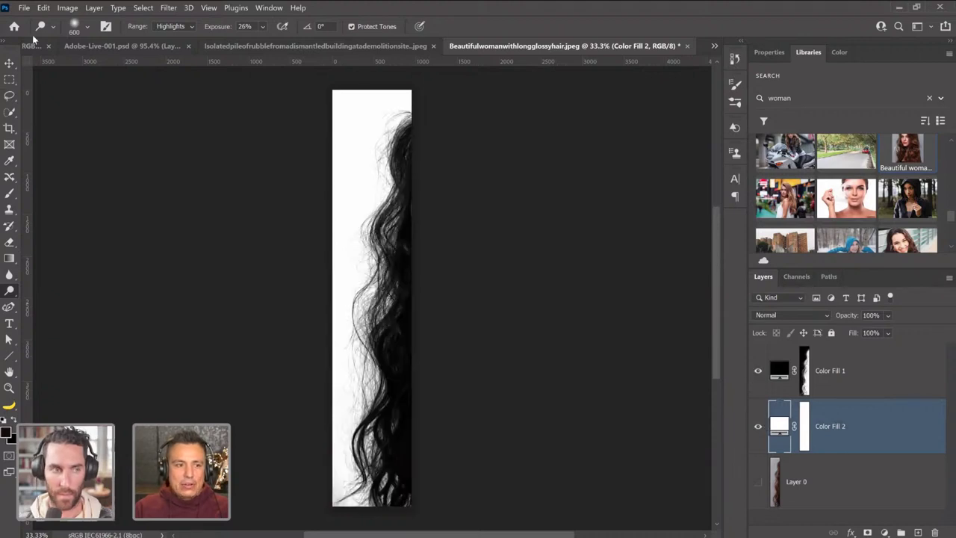
{"action": "left_click", "coordinate": [43, 8]}
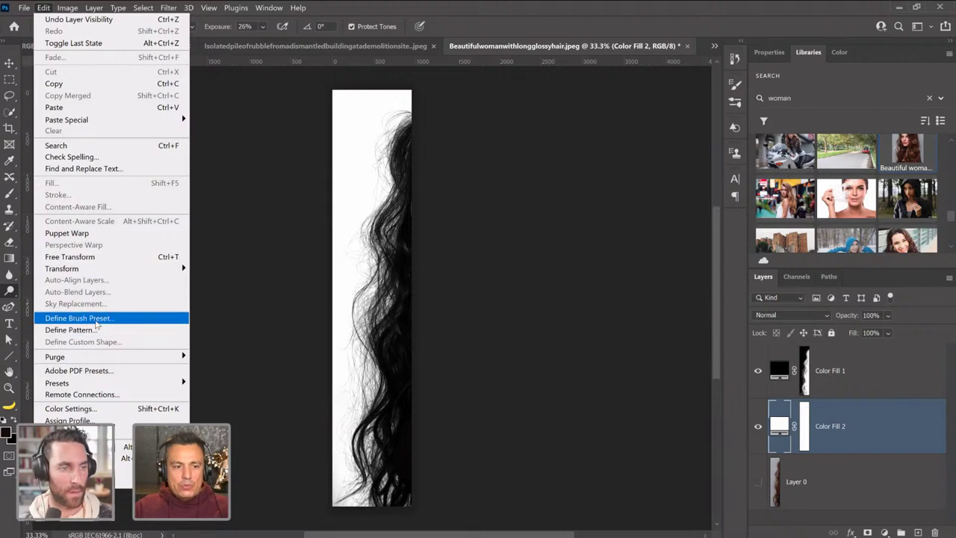
Define a brush preset named 'Hair' from the hair image.
{"action": "left_click", "coordinate": [82, 319]}
{"action": "type", "text": "Hair"}
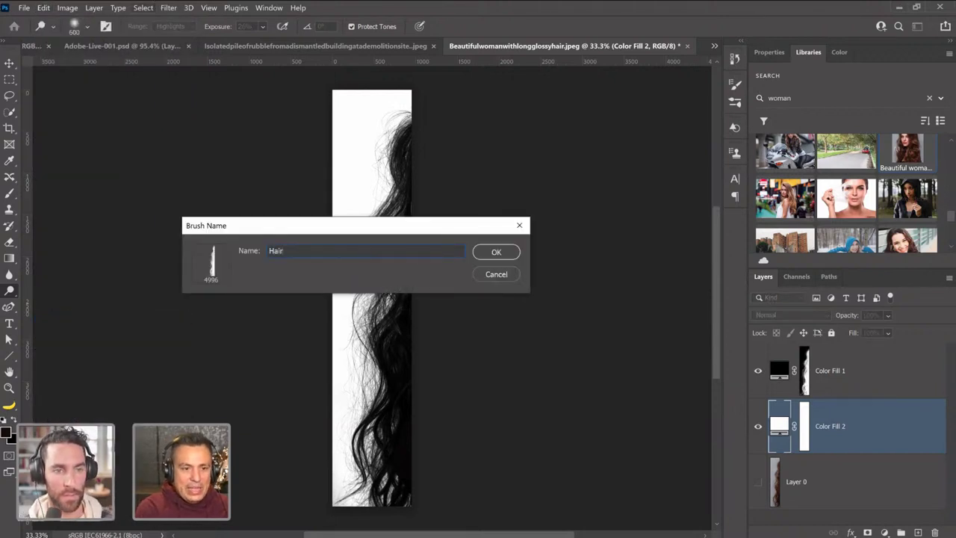
{"action": "key", "text": "Return"}
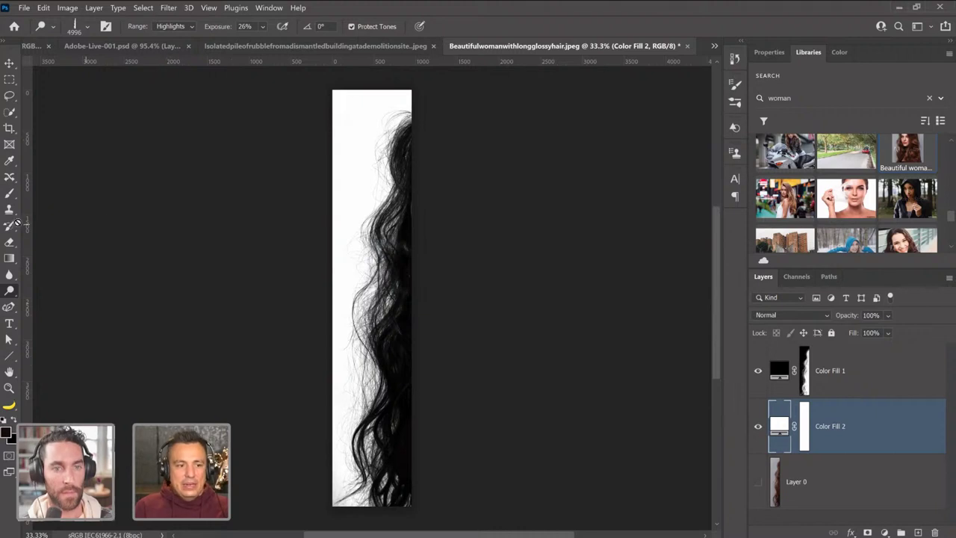
Select the Brush tool with the new 4996 px Hair preset.
{"action": "left_click", "coordinate": [9, 193]}
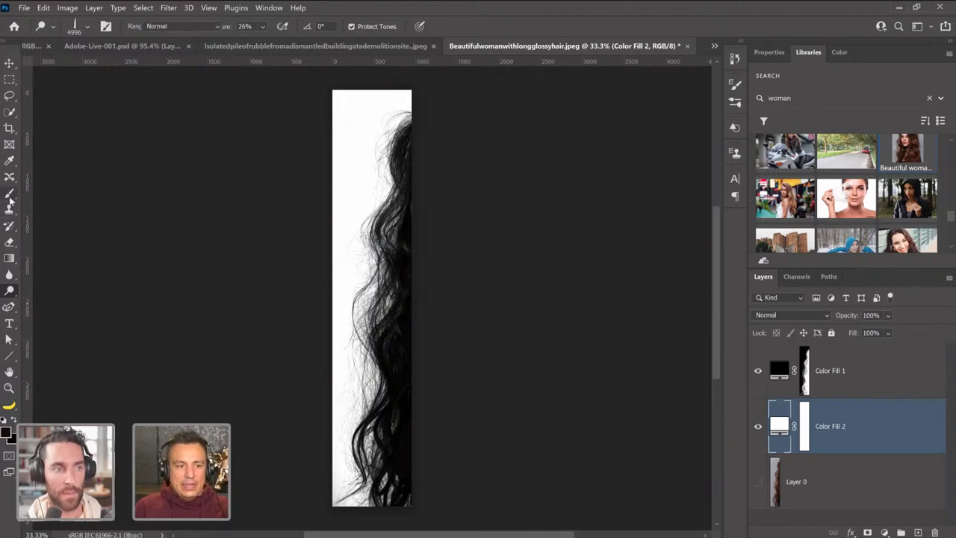
{"action": "left_click", "coordinate": [87, 27]}
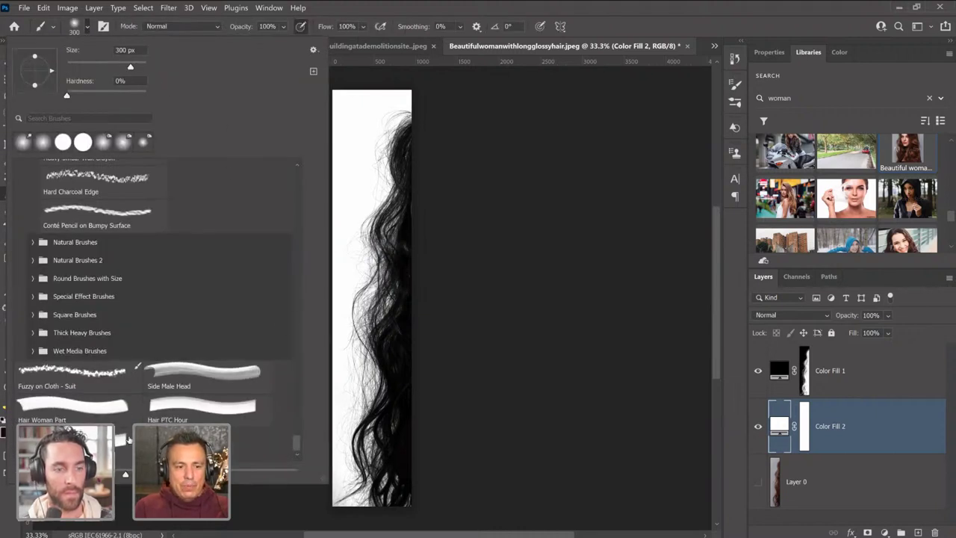
{"action": "left_click", "coordinate": [137, 365]}
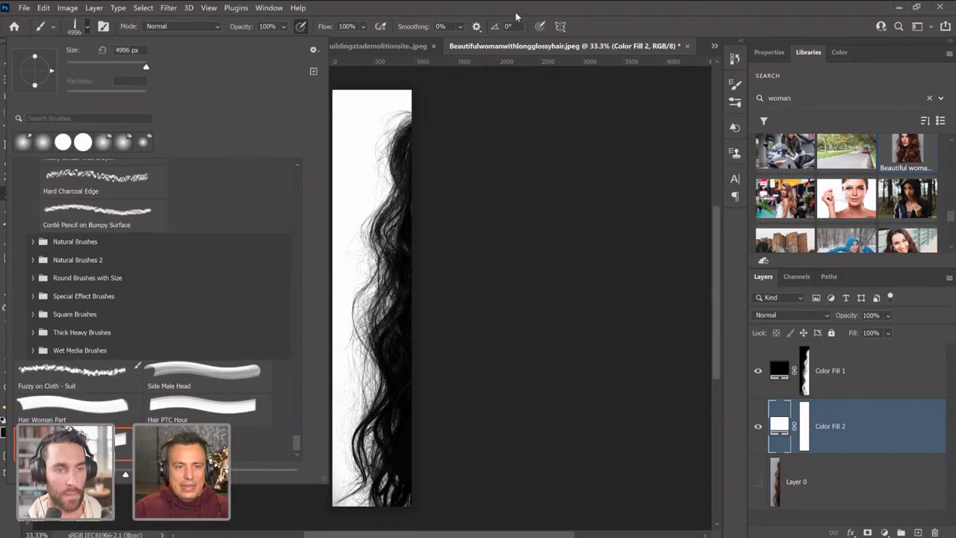
{"action": "left_click", "coordinate": [325, 299]}
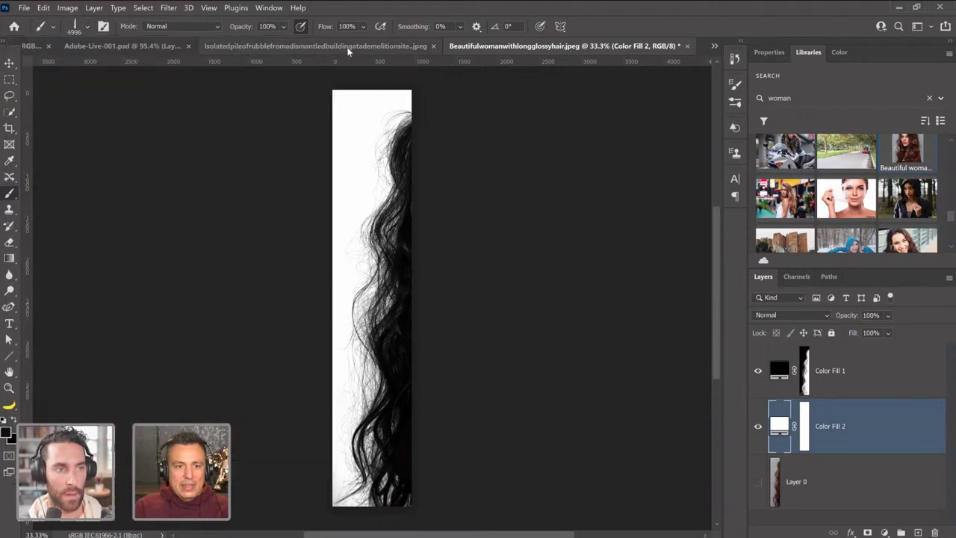
Create a new blank Untitled-1 document.
{"action": "left_click", "coordinate": [24, 8]}
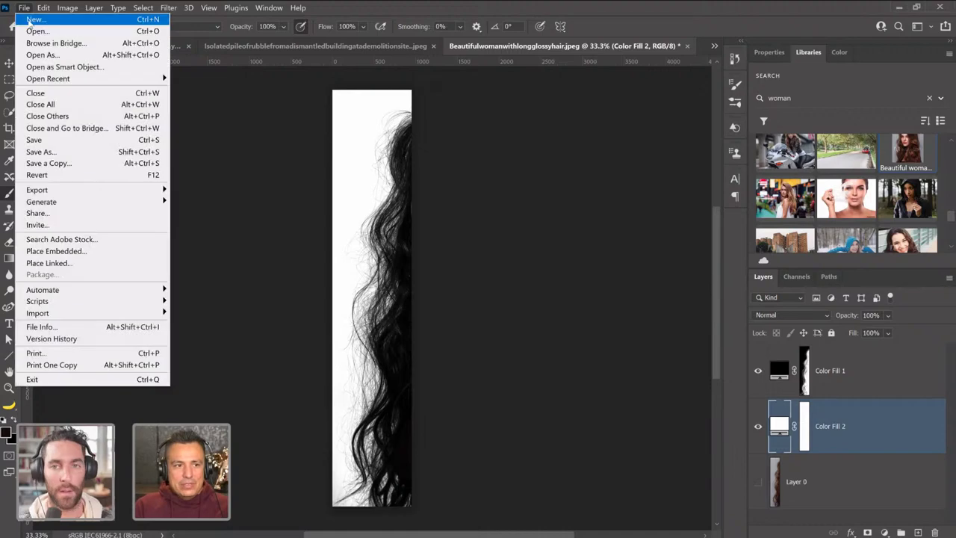
{"action": "left_click", "coordinate": [35, 19]}
{"action": "left_click", "coordinate": [560, 465]}
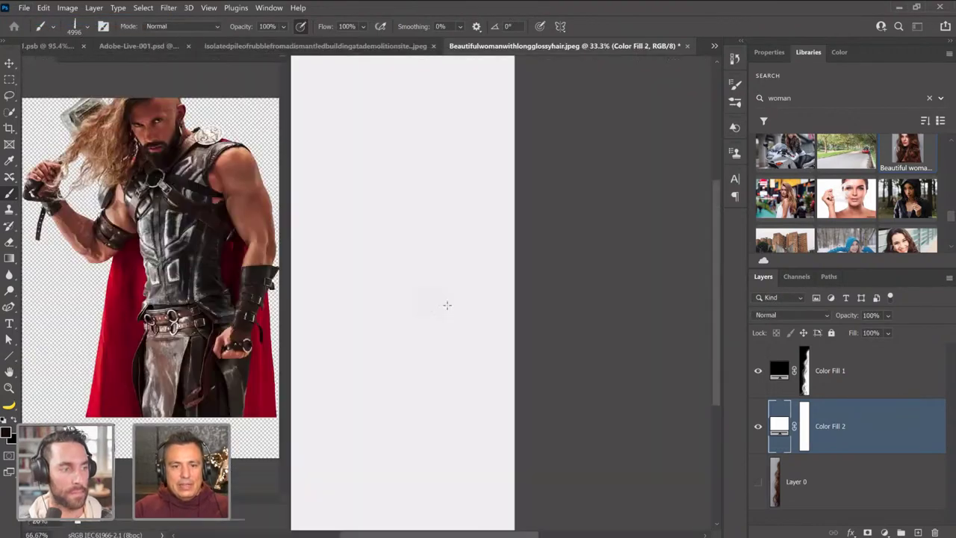
Stamp test hair marks with the Hair brush, then enlarge it to 1000 px.
{"action": "left_click", "coordinate": [87, 26]}
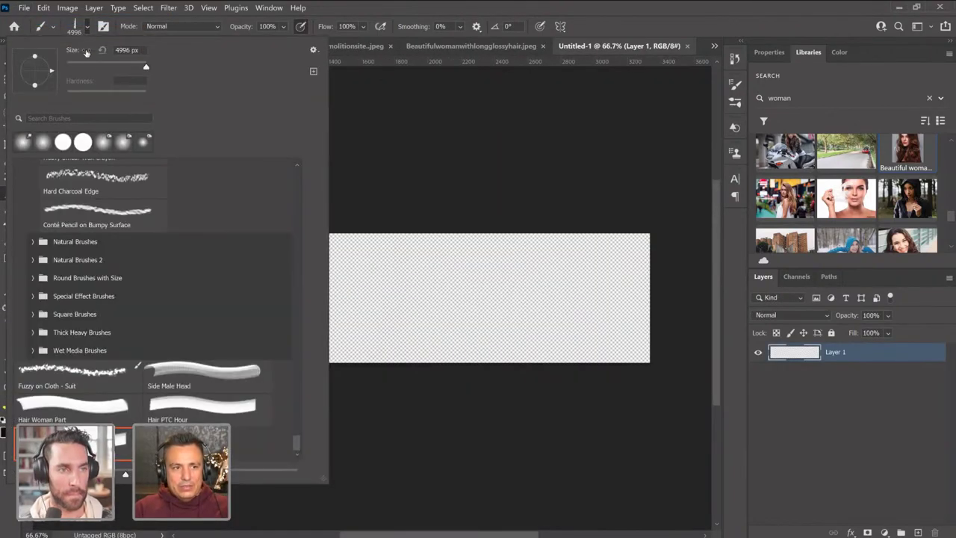
{"action": "double_click", "coordinate": [226, 163]}
{"action": "left_click", "coordinate": [502, 338]}
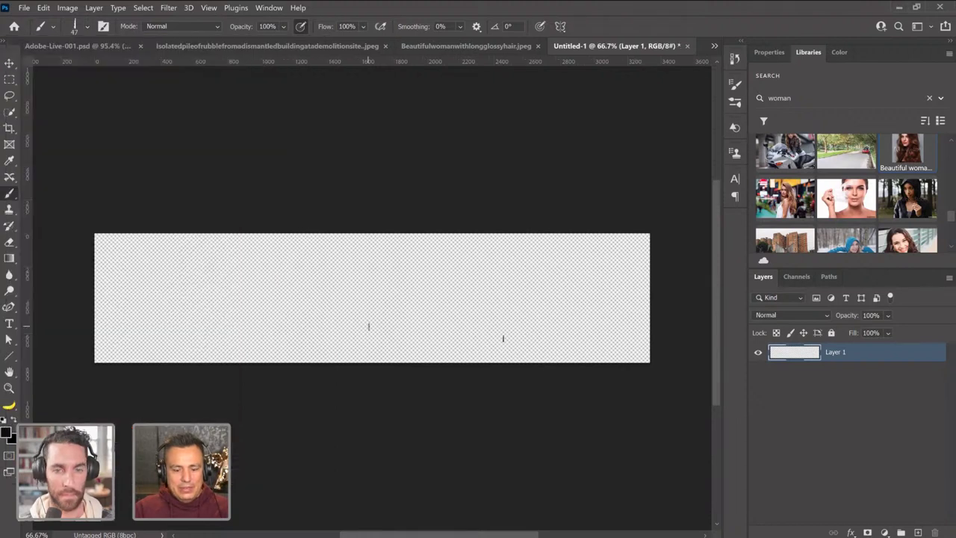
{"action": "key", "text": "bracketright"}
{"action": "key", "text": "bracketright"}
{"action": "key", "text": "bracketright"}
{"action": "key", "text": "bracketright"}
{"action": "key", "text": "bracketright"}
{"action": "key", "text": "bracketright"}
{"action": "key", "text": "bracketright"}
{"action": "key", "text": "bracketright"}
{"action": "key", "text": "bracketright"}
{"action": "key", "text": "bracketright"}
{"action": "key", "text": "bracketright"}
{"action": "key", "text": "bracketright"}
{"action": "key", "text": "bracketright"}
{"action": "key", "text": "bracketright"}
{"action": "key", "text": "bracketright"}
{"action": "key", "text": "bracketright"}
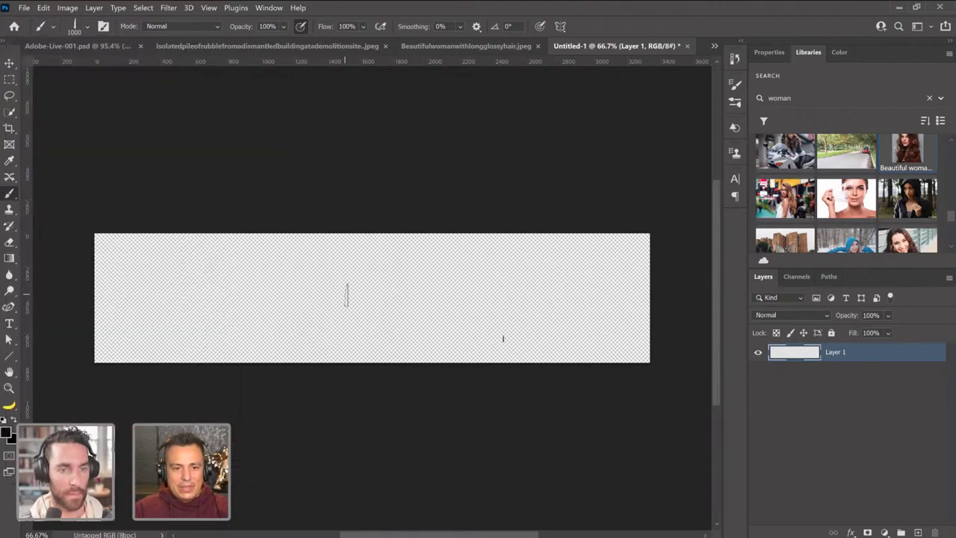
{"action": "left_click", "coordinate": [345, 287]}
Zoom in, stamp three more hair strands, and return to the Adobe-Live-001.psd composite.
{"action": "left_click", "coordinate": [9, 388]}
{"action": "left_click_drag", "start_coordinate": [358, 299], "coordinate": [359, 299]}
{"action": "key", "text": "ctrl+plus"}
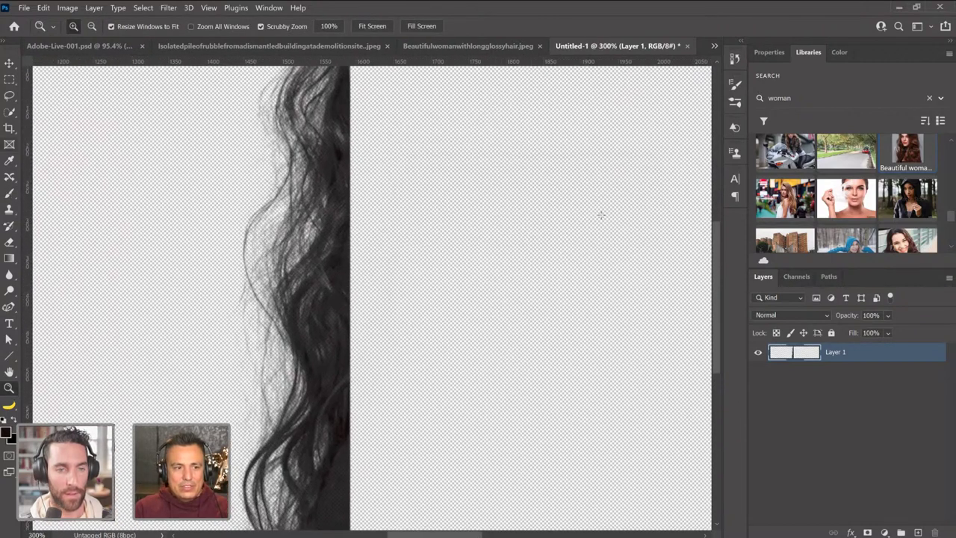
{"action": "key", "text": "b"}
{"action": "left_click", "coordinate": [553, 228]}
{"action": "left_click", "coordinate": [511, 233]}
{"action": "left_click", "coordinate": [424, 224]}
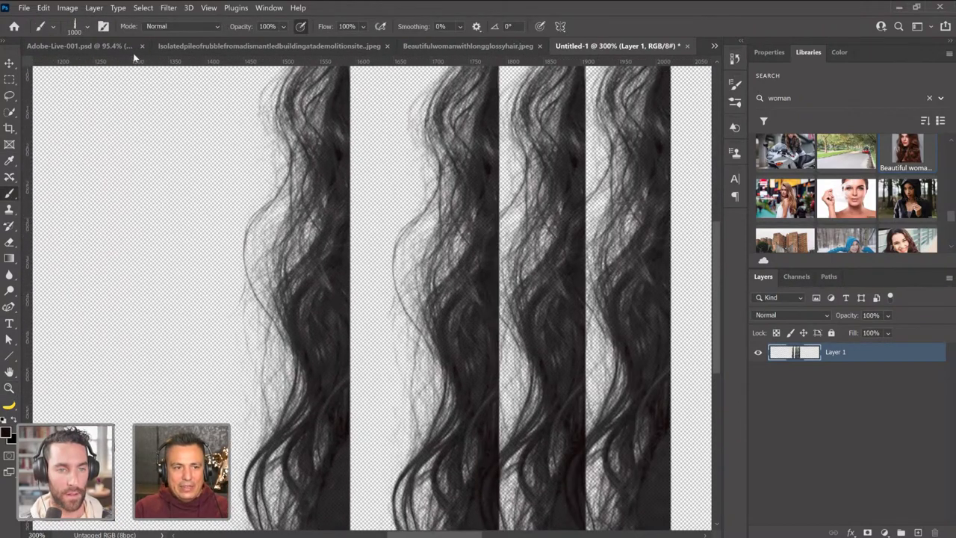
{"action": "left_click", "coordinate": [104, 45]}
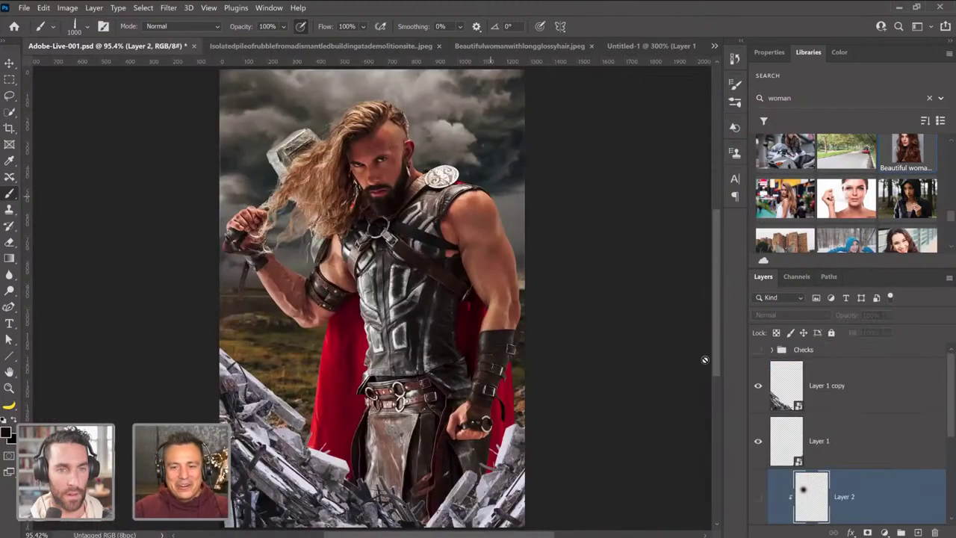
Add Layer 3 above Thor and set the Hair brush tip to Flip X with wide spacing.
{"action": "scroll", "coordinate": [910, 443], "scroll_direction": "down", "scroll_amount": 3}
{"action": "left_click", "coordinate": [861, 435]}
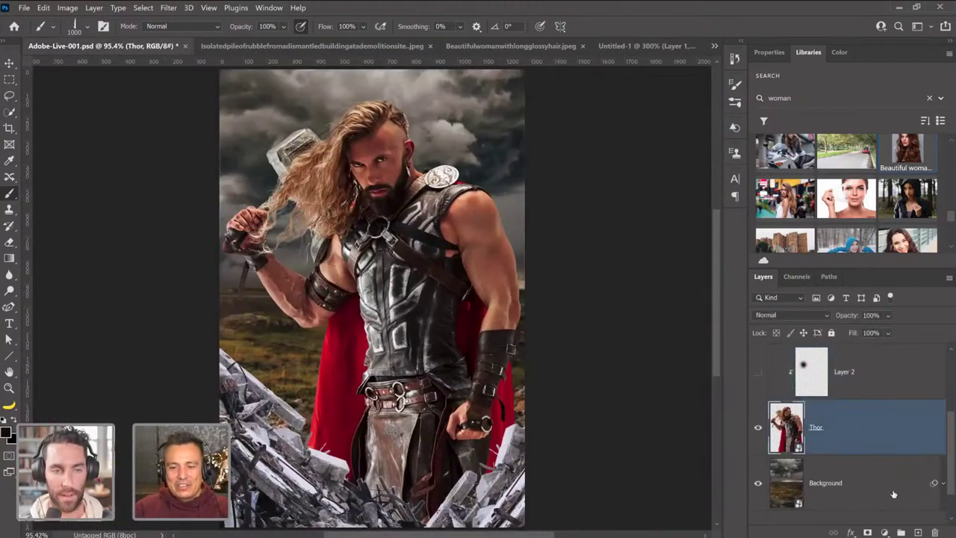
{"action": "left_click", "coordinate": [918, 532]}
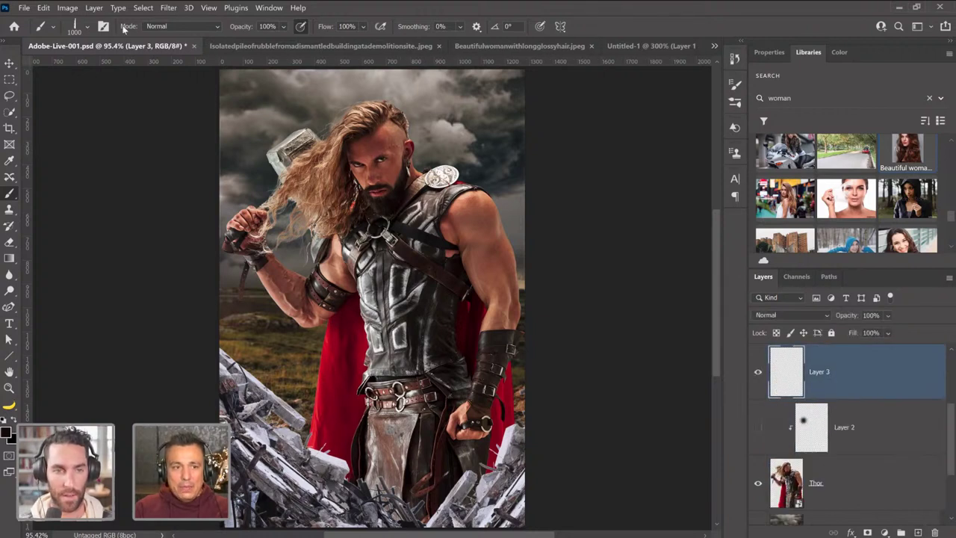
{"action": "key", "text": "F5"}
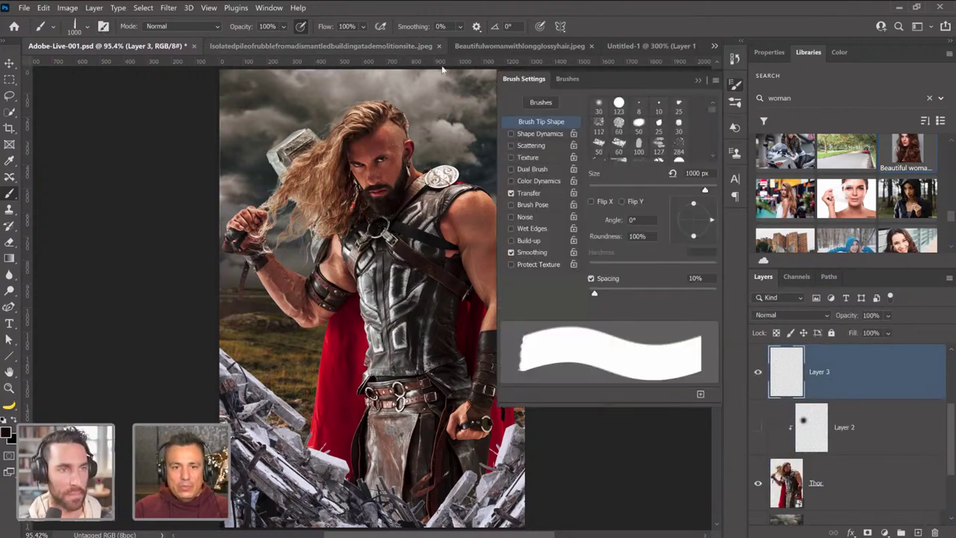
{"action": "left_click", "coordinate": [592, 204]}
{"action": "left_click", "coordinate": [592, 203]}
{"action": "left_click_drag", "start_coordinate": [595, 293], "coordinate": [694, 291]}
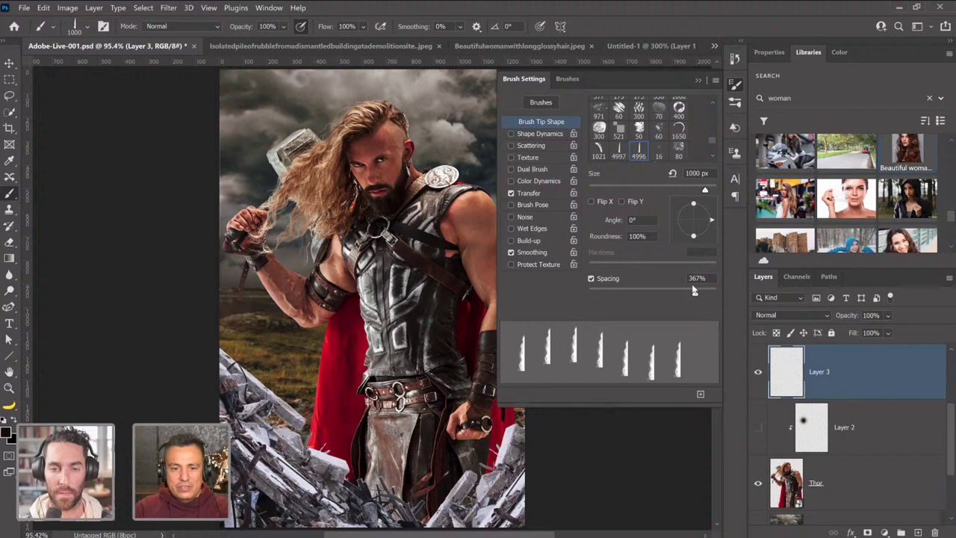
{"action": "left_click", "coordinate": [593, 202]}
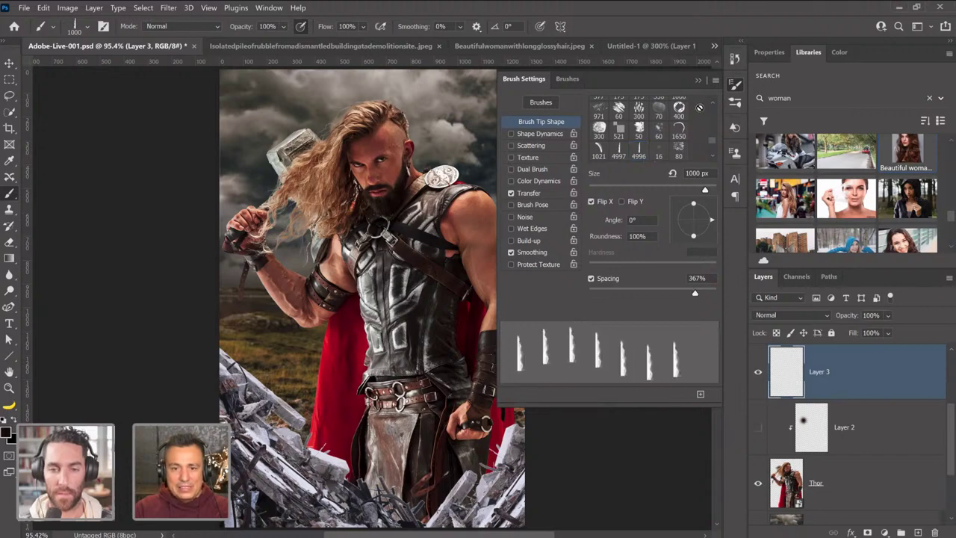
{"action": "left_click", "coordinate": [699, 80]}
Stamp a tilted 700 px dark hair strand and move Layer 3 below Thor.
{"action": "key", "text": "Right"}
{"action": "key", "text": "Right"}
{"action": "key", "text": "Right"}
{"action": "key", "text": "Right"}
{"action": "key", "text": "Right"}
{"action": "key", "text": "Right"}
{"action": "key", "text": "Right"}
{"action": "key", "text": "Right"}
{"action": "key", "text": "Right"}
{"action": "key", "text": "Right"}
{"action": "key", "text": "Right"}
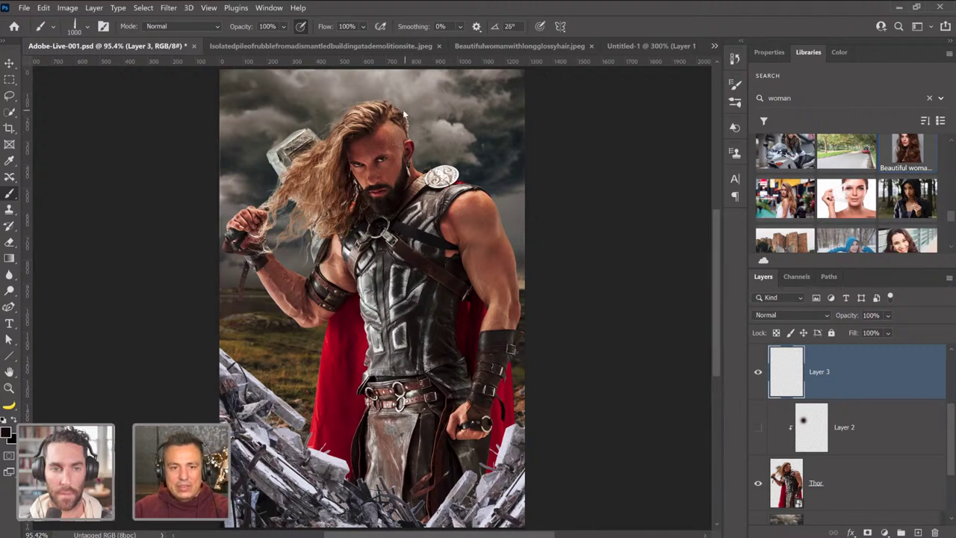
{"action": "key", "text": "bracketleft"}
{"action": "key", "text": "bracketleft"}
{"action": "key", "text": "bracketleft"}
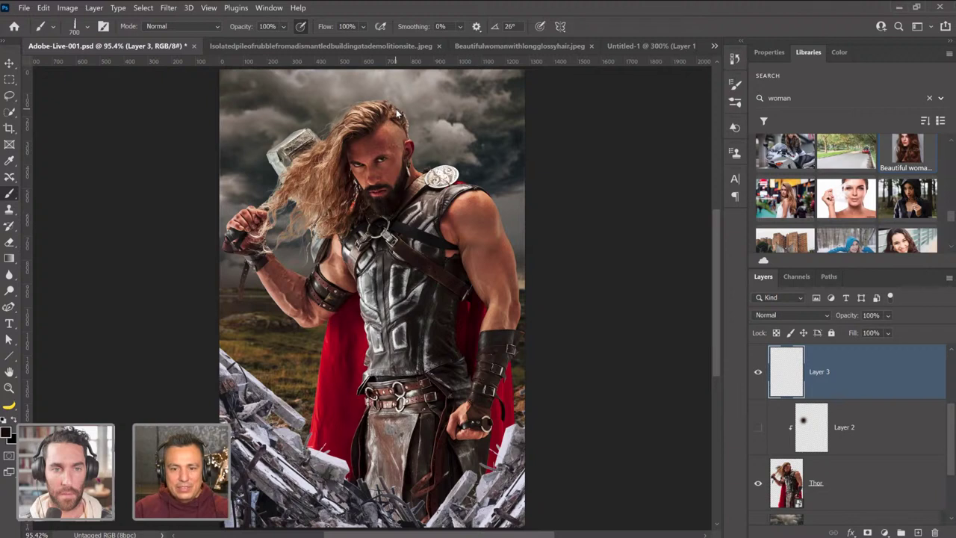
{"action": "left_click", "coordinate": [398, 114]}
{"action": "left_click_drag", "start_coordinate": [786, 381], "coordinate": [778, 455]}
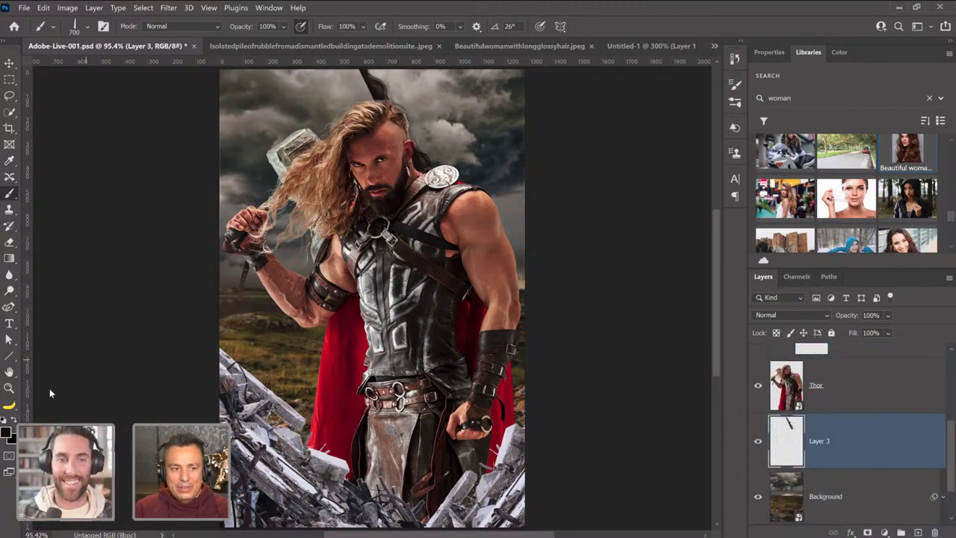
{"action": "key", "text": "z"}
{"action": "left_click_drag", "start_coordinate": [400, 146], "coordinate": [405, 170]}
Mask Layer 3 to a lasso selection around Thor's head.
{"action": "left_click_drag", "start_coordinate": [75, 190], "coordinate": [75, 190]}
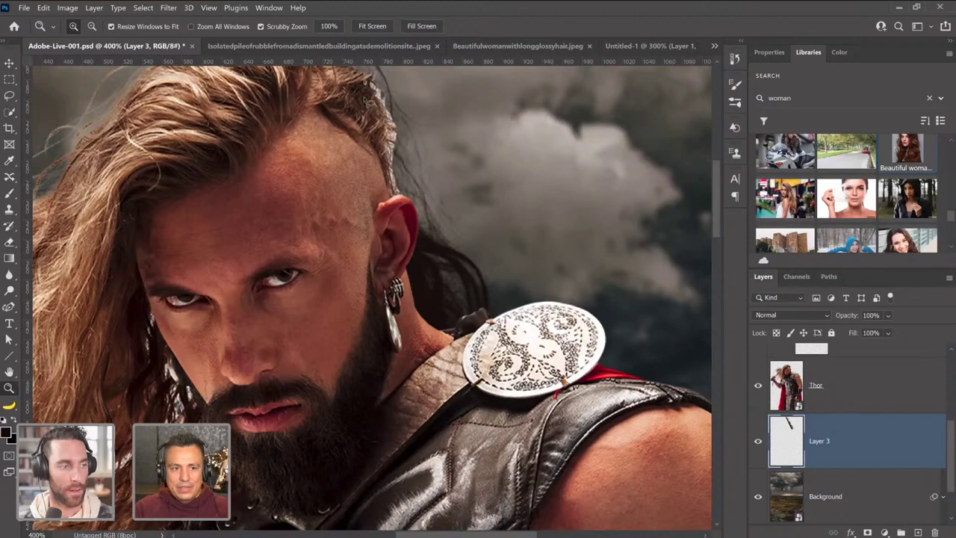
{"action": "scroll", "coordinate": [370, 104], "scroll_direction": "up", "scroll_amount": 2}
{"action": "key", "text": "l"}
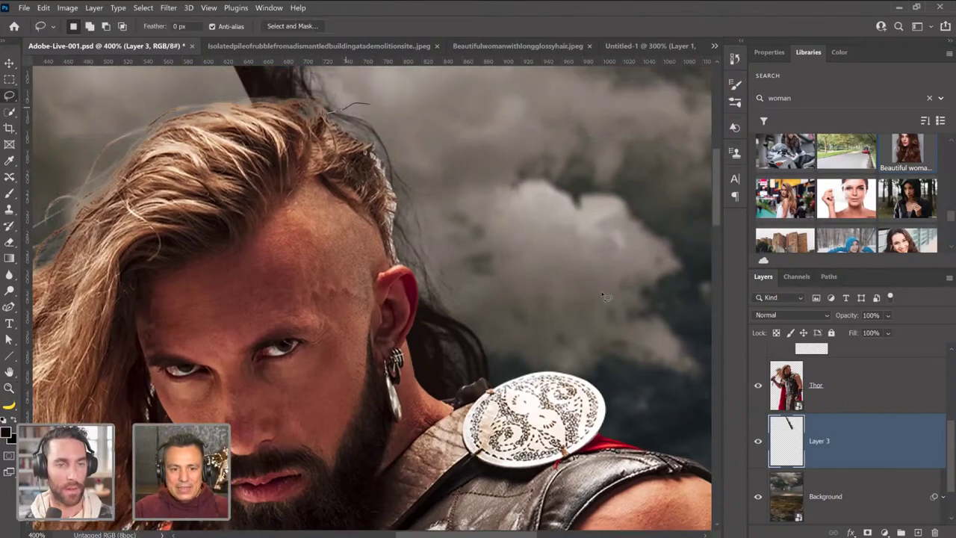
{"action": "mouse_move", "coordinate": [330, 114]}
{"action": "left_mouse_down"}
{"action": "mouse_move", "coordinate": [357, 349]}
{"action": "mouse_move", "coordinate": [422, 79]}
{"action": "mouse_move", "coordinate": [332, 112]}
{"action": "left_mouse_up"}
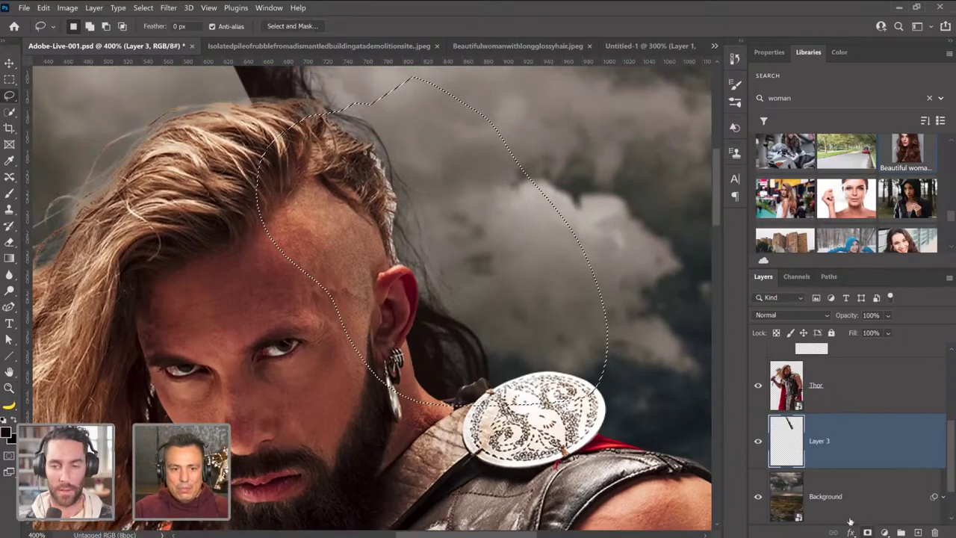
{"action": "left_click", "coordinate": [868, 532]}
Nudge the hair strand and rotate it about 7.39° into place.
{"action": "left_click", "coordinate": [9, 63]}
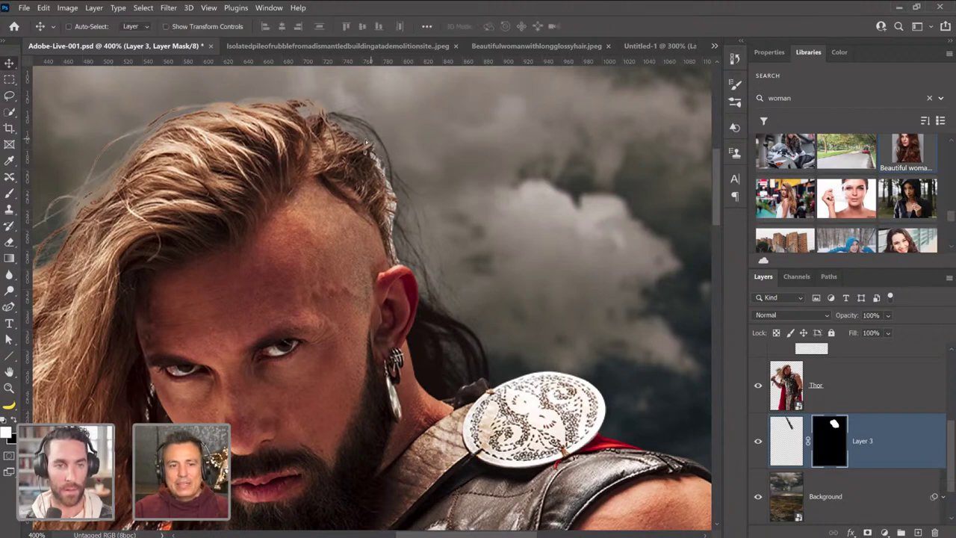
{"action": "mouse_move", "coordinate": [365, 142]}
{"action": "left_mouse_down"}
{"action": "mouse_move", "coordinate": [368, 133]}
{"action": "mouse_move", "coordinate": [361, 154]}
{"action": "left_mouse_up"}
{"action": "key", "text": "ctrl+t"}
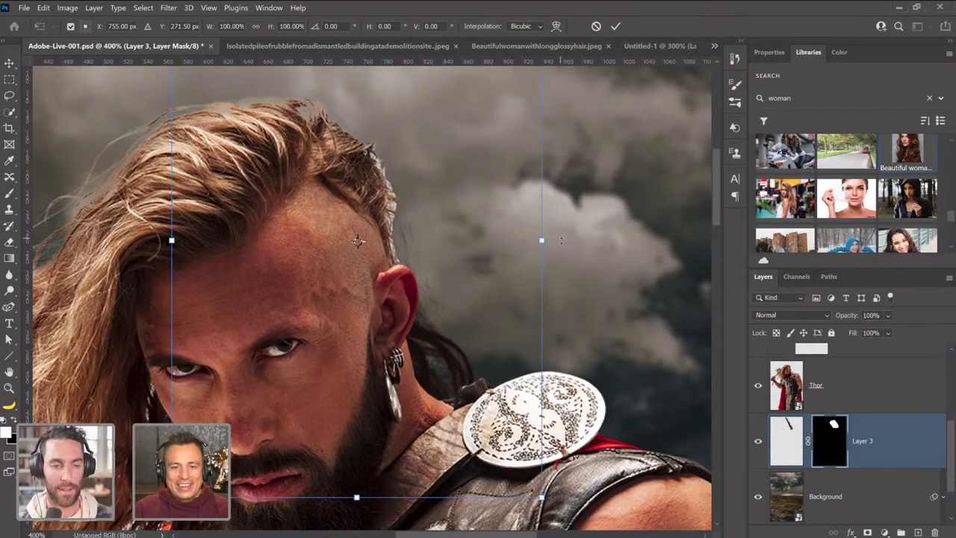
{"action": "left_click_drag", "start_coordinate": [561, 241], "coordinate": [559, 267]}
{"action": "left_click_drag", "start_coordinate": [477, 251], "coordinate": [494, 281]}
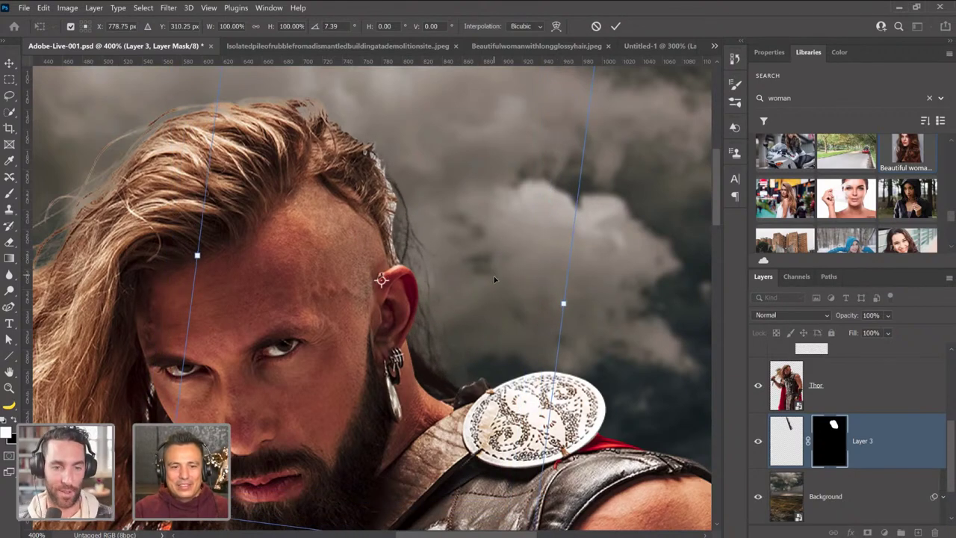
{"action": "left_click", "coordinate": [9, 79]}
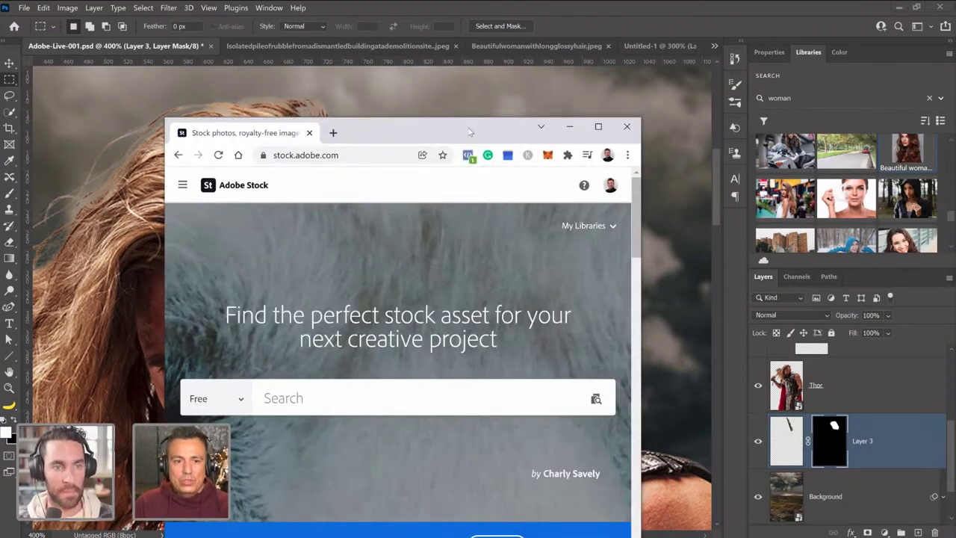
Maximize Chrome and search Adobe Stock for 'hair isolated'.
{"action": "left_click", "coordinate": [597, 127]}
{"action": "left_click", "coordinate": [382, 265]}
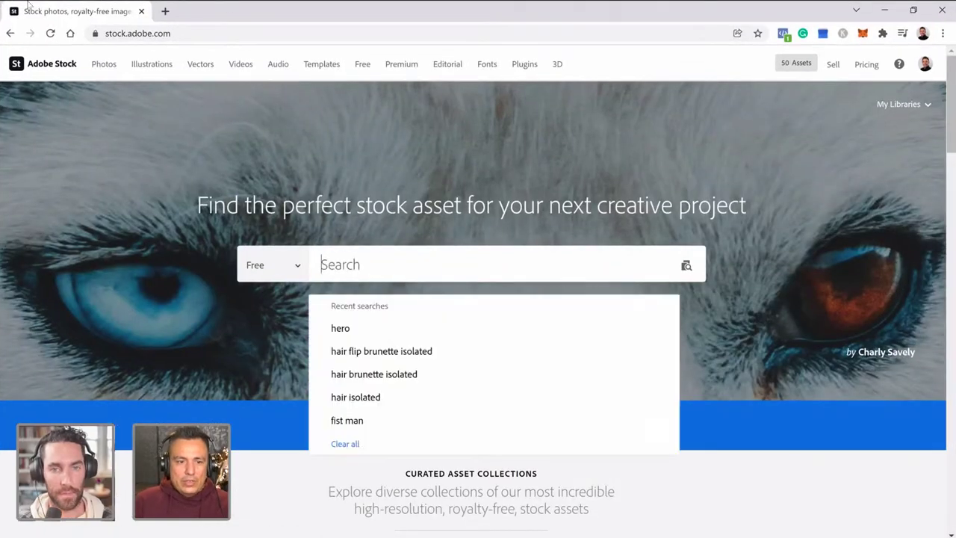
{"action": "type", "text": "hair"}
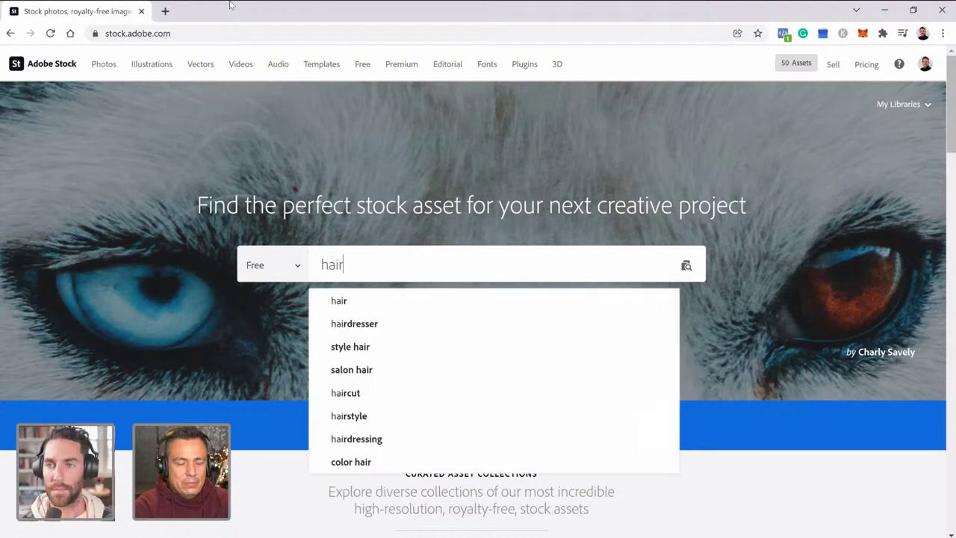
{"action": "type", "text": " iso"}
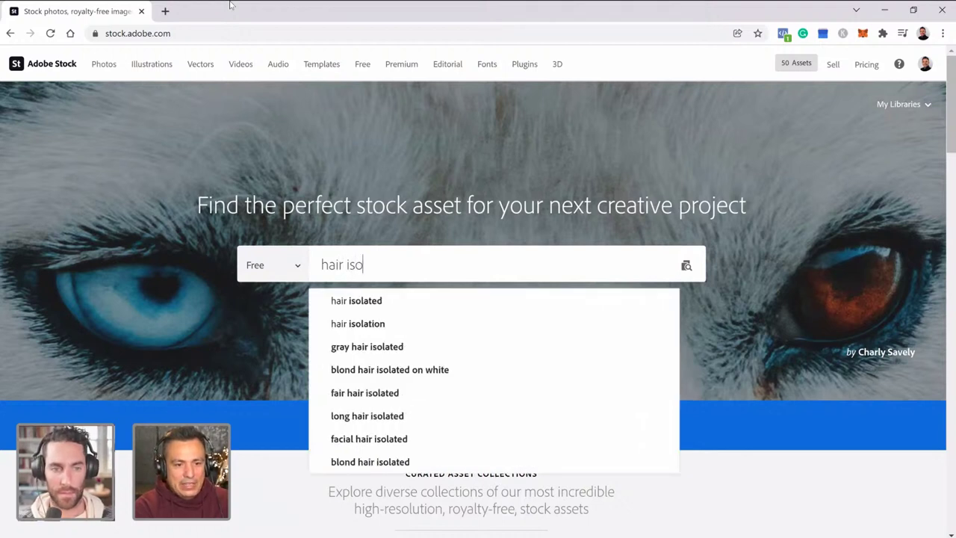
{"action": "key", "text": "Down"}
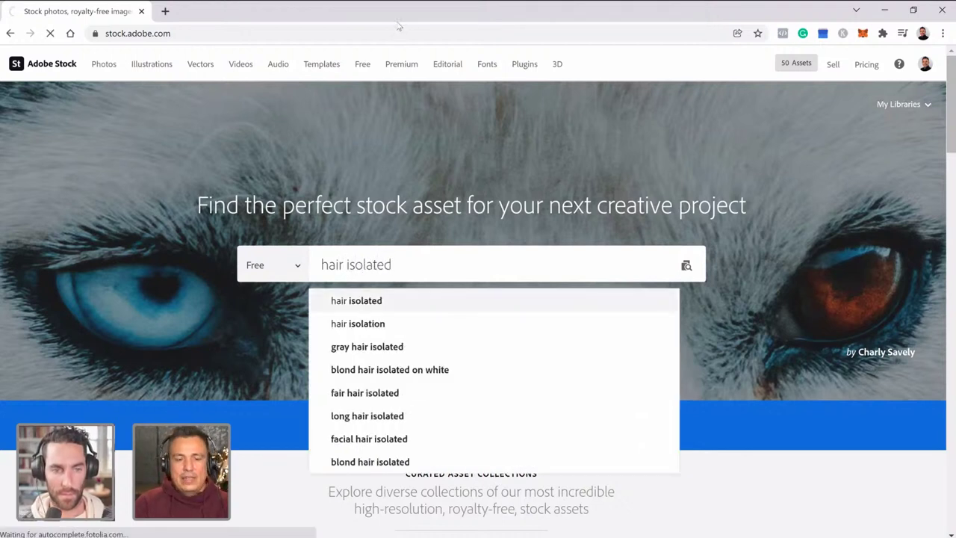
{"action": "key", "text": "Return"}
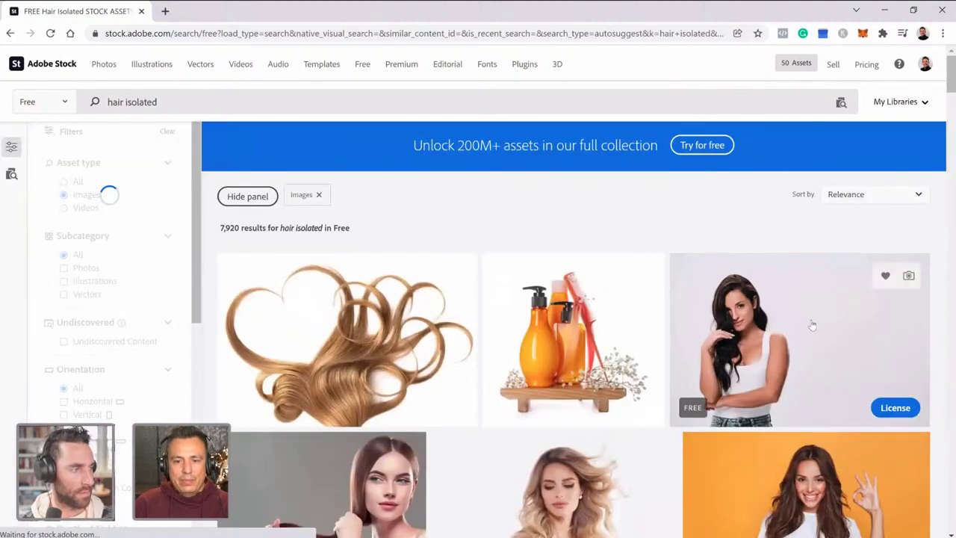
Scroll through the Free 'hair isolated' results, then minimize the browser back to Photoshop.
{"action": "scroll", "coordinate": [726, 319], "scroll_direction": "down", "scroll_amount": 1}
{"action": "scroll", "coordinate": [726, 319], "scroll_direction": "down", "scroll_amount": 5}
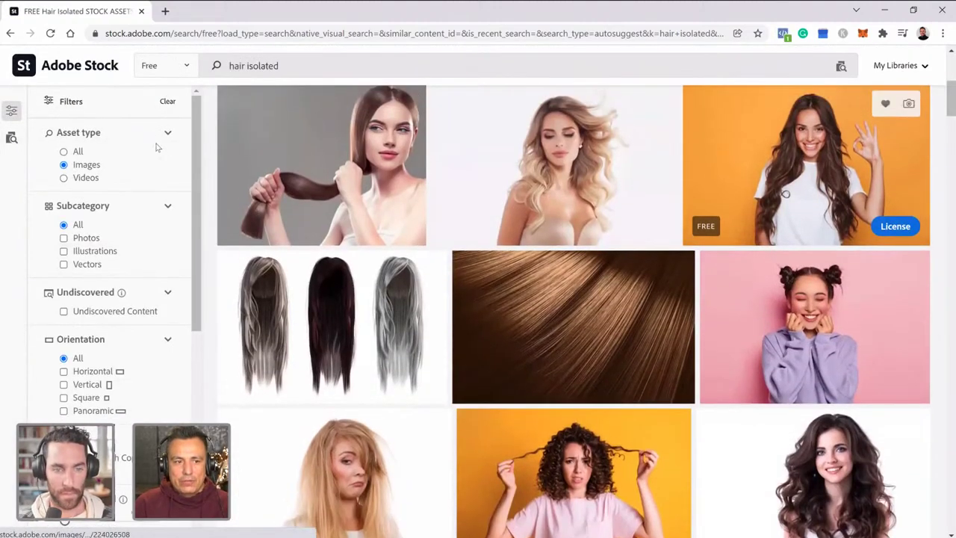
{"action": "scroll", "coordinate": [157, 147], "scroll_direction": "up", "scroll_amount": 3}
{"action": "left_click", "coordinate": [164, 65]}
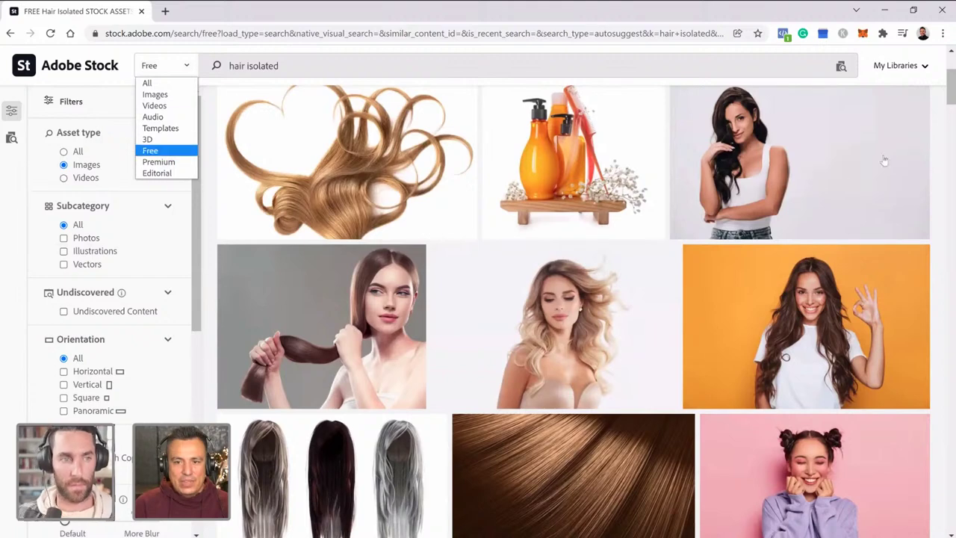
{"action": "left_click_drag", "start_coordinate": [953, 113], "coordinate": [947, 163]}
{"action": "scroll", "coordinate": [312, 222], "scroll_direction": "down", "scroll_amount": 5}
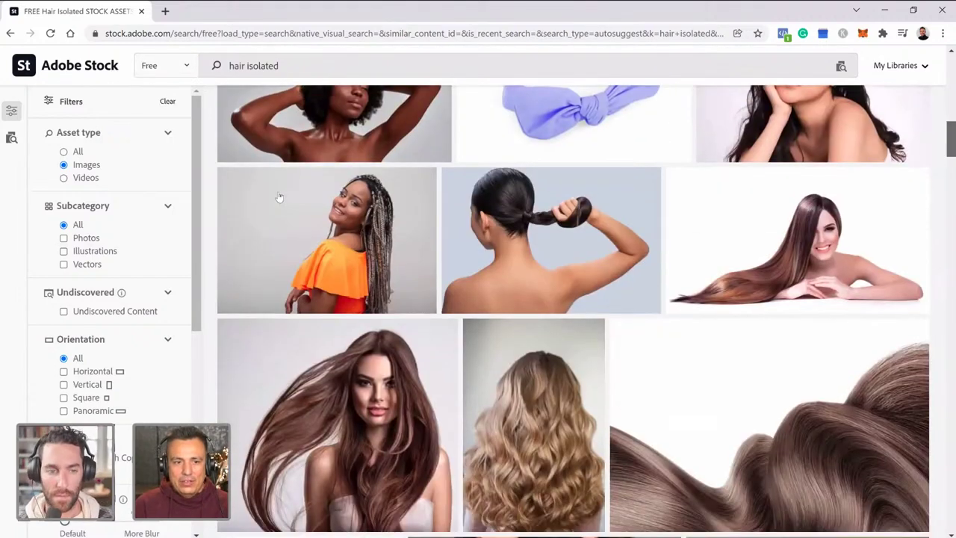
{"action": "scroll", "coordinate": [313, 222], "scroll_direction": "down", "scroll_amount": 1}
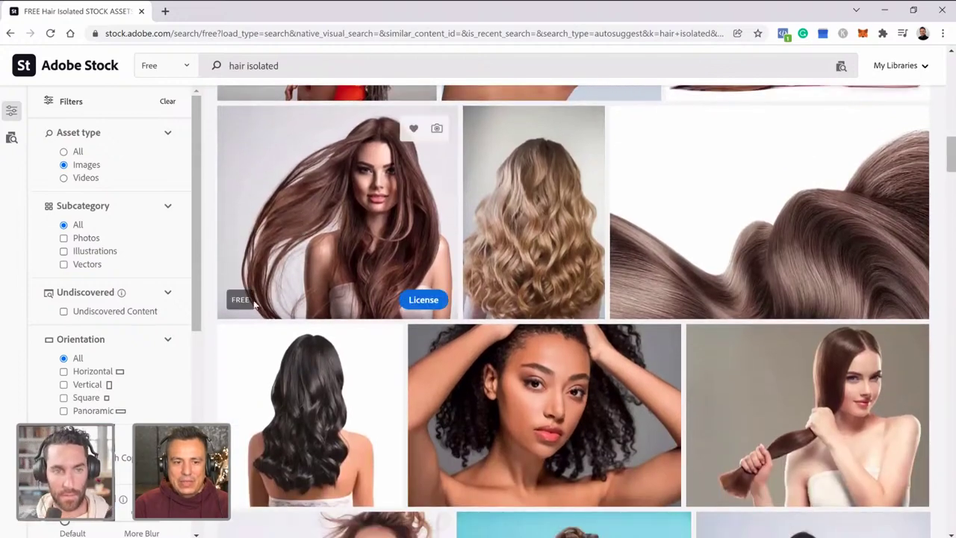
{"action": "scroll", "coordinate": [400, 250], "scroll_direction": "down", "scroll_amount": 7}
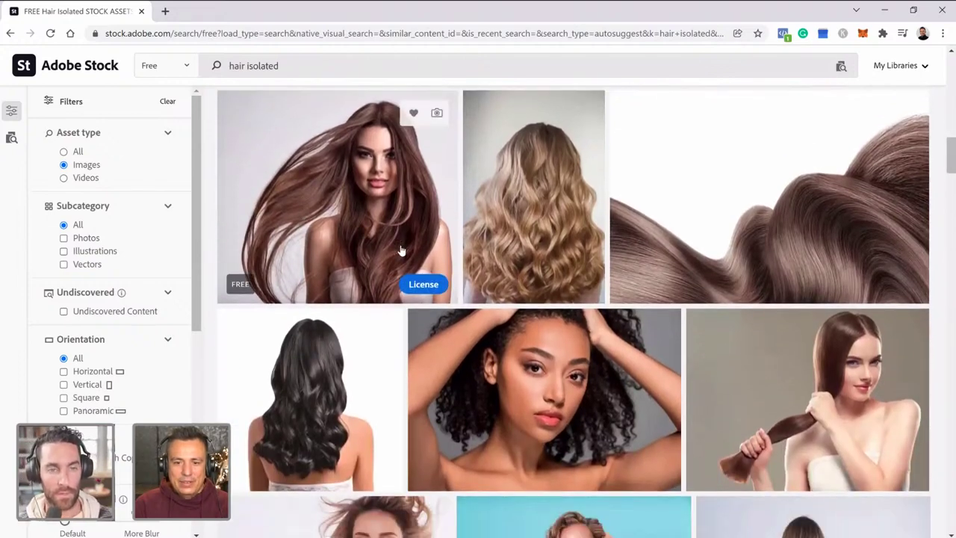
{"action": "scroll", "coordinate": [837, 219], "scroll_direction": "down", "scroll_amount": 2}
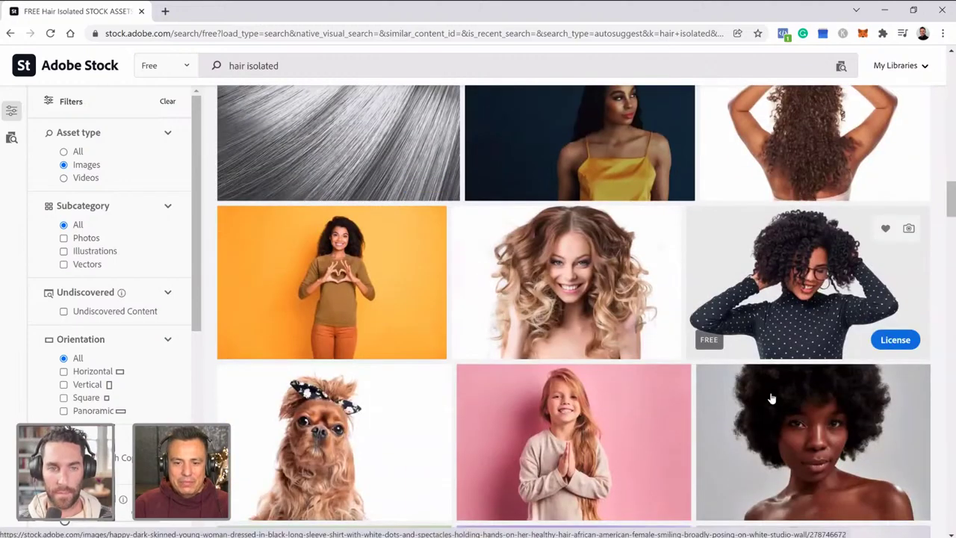
{"action": "scroll", "coordinate": [747, 396], "scroll_direction": "down", "scroll_amount": 1}
{"action": "scroll", "coordinate": [729, 340], "scroll_direction": "down", "scroll_amount": 10}
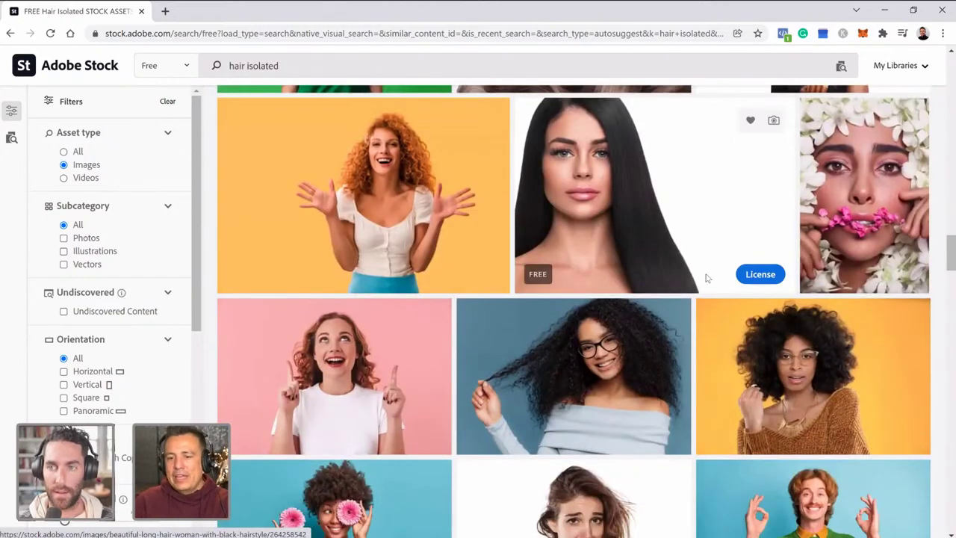
{"action": "scroll", "coordinate": [705, 277], "scroll_direction": "down", "scroll_amount": 3}
{"action": "scroll", "coordinate": [689, 301], "scroll_direction": "down", "scroll_amount": 2}
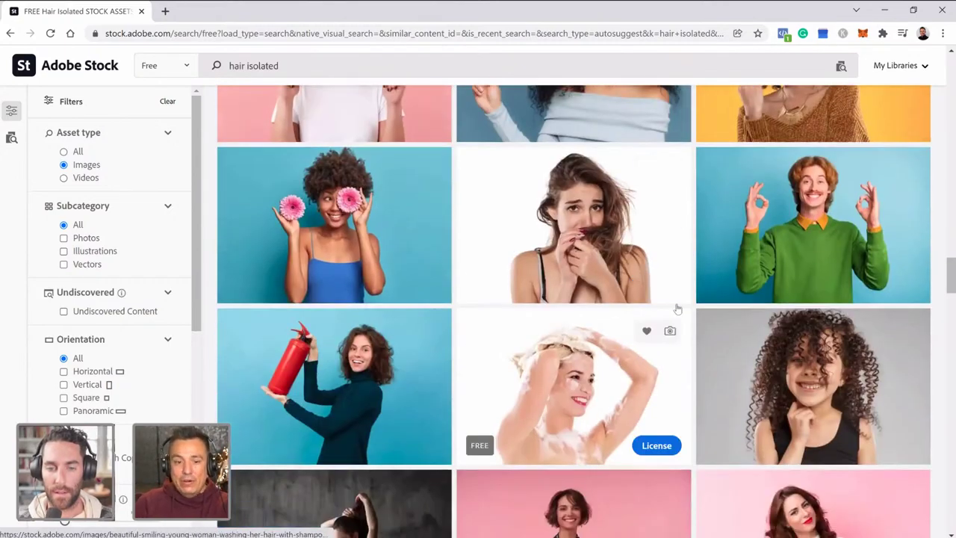
{"action": "key", "text": "super+Down"}
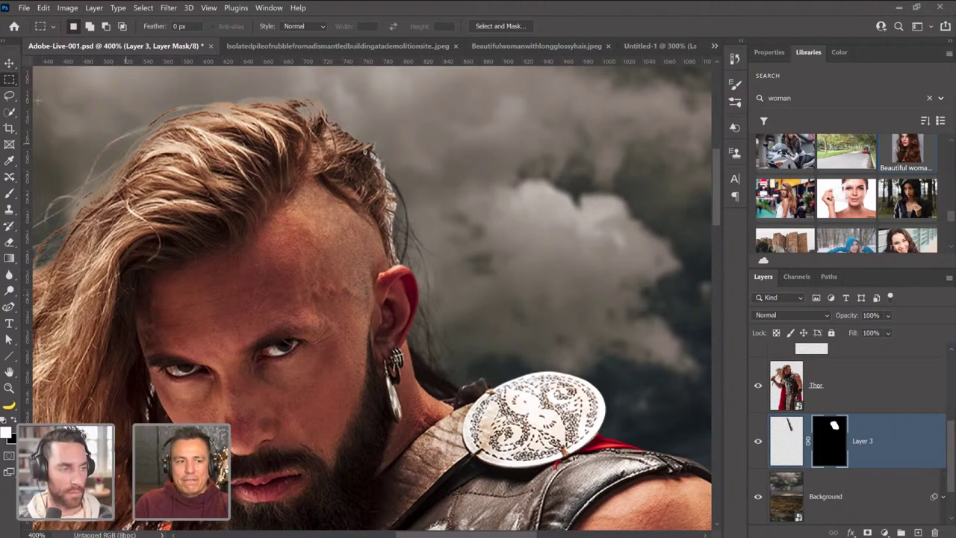
Nudge the hair strand slightly right and toggle Layer 3 to compare.
{"action": "left_click", "coordinate": [10, 62]}
{"action": "left_click_drag", "start_coordinate": [410, 299], "coordinate": [423, 326]}
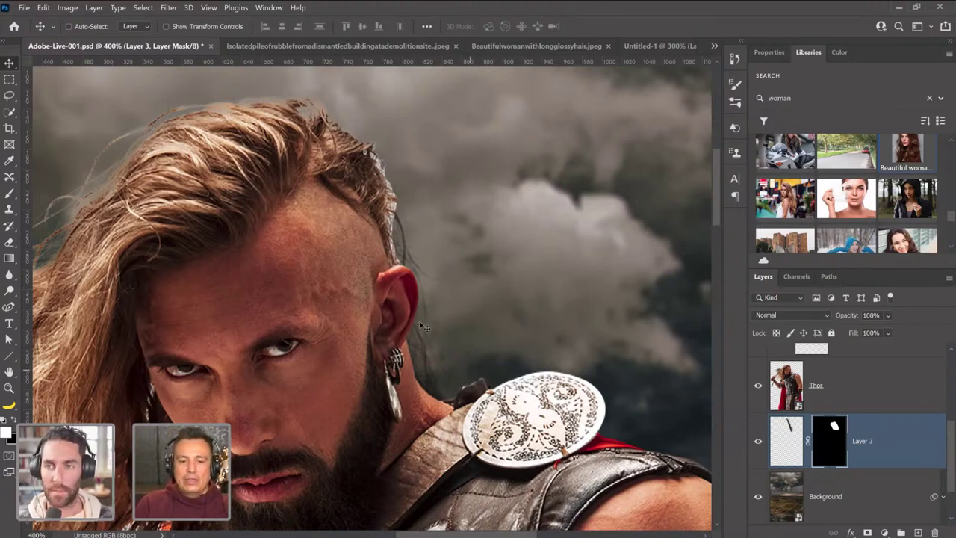
{"action": "left_click", "coordinate": [759, 441]}
{"action": "left_click", "coordinate": [761, 453]}
{"action": "left_click", "coordinate": [761, 453]}
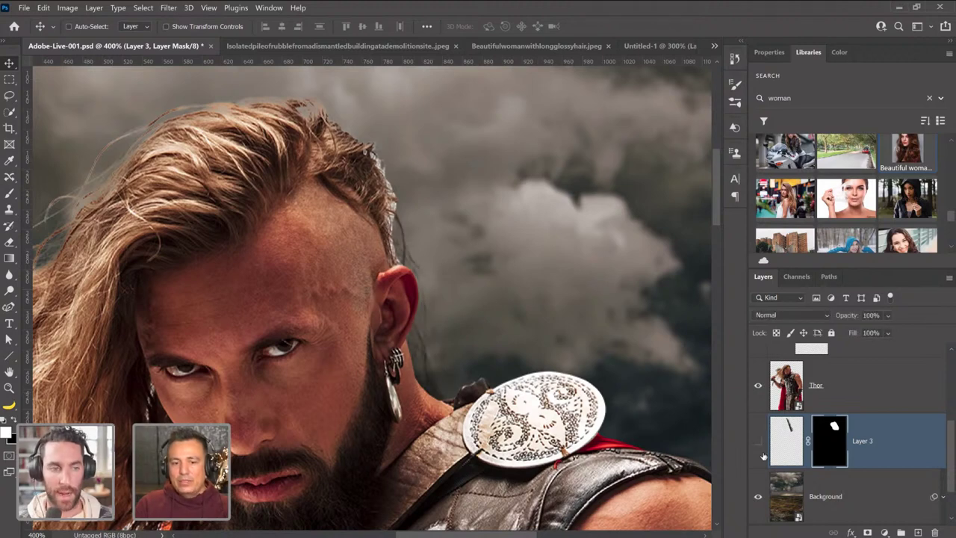
{"action": "left_click", "coordinate": [762, 454]}
Fit the image in view and select Layer 1 copy and Layer 1 together.
{"action": "double_click", "coordinate": [9, 373]}
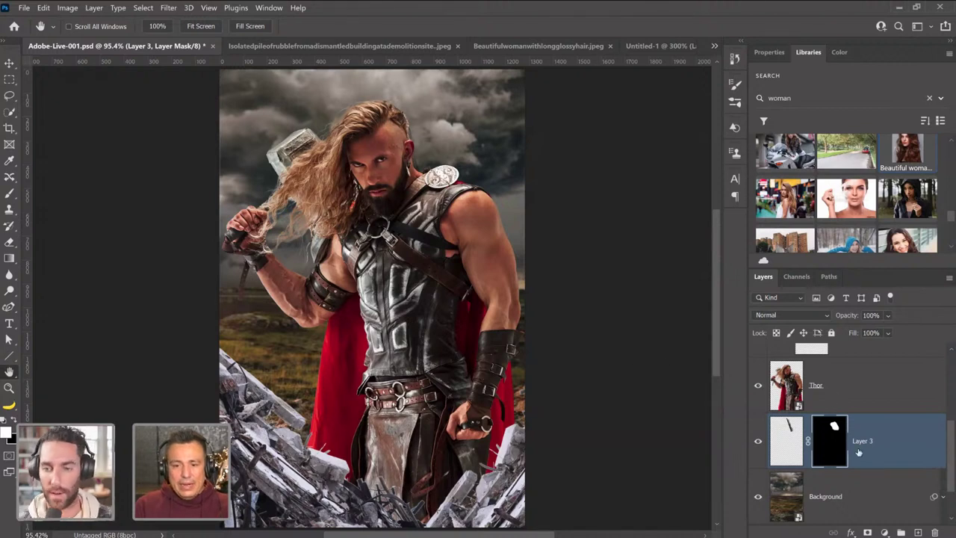
{"action": "scroll", "coordinate": [863, 444], "scroll_direction": "up", "scroll_amount": 5}
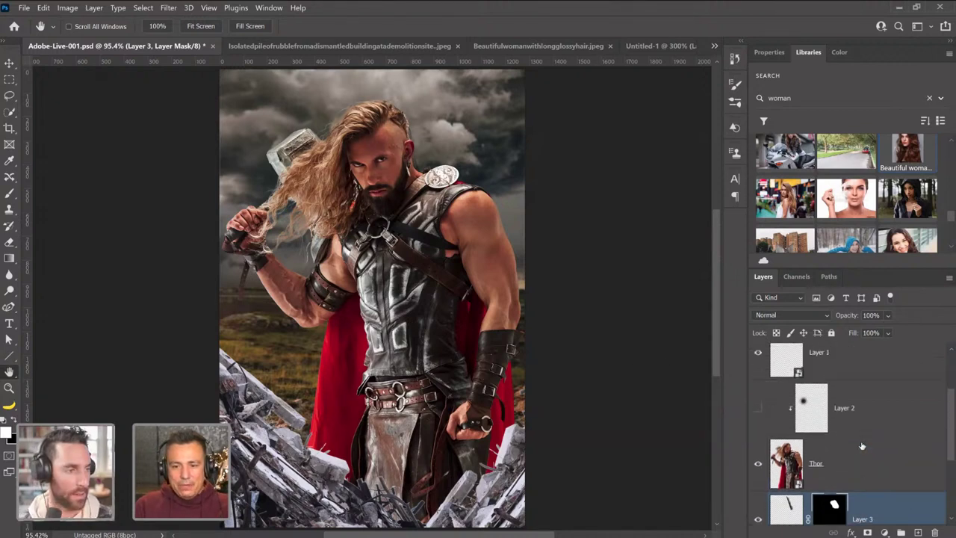
{"action": "left_click", "coordinate": [757, 388]}
{"action": "left_click", "coordinate": [757, 388]}
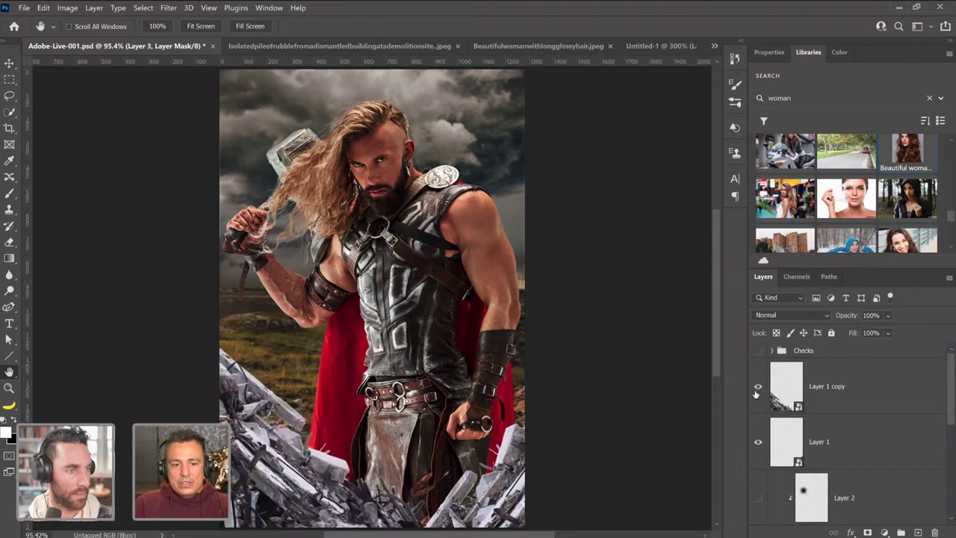
{"action": "left_click", "coordinate": [846, 402]}
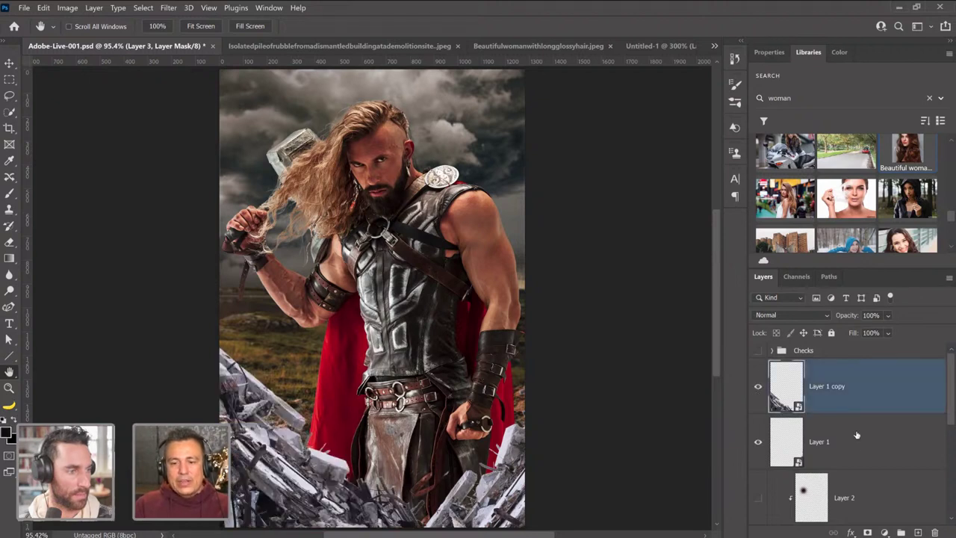
{"action": "left_click", "coordinate": [824, 435], "text": "shift"}
Group Layer 1 copy and Layer 1 into Group 1 and toggle it to compare.
{"action": "key", "text": "ctrl+g"}
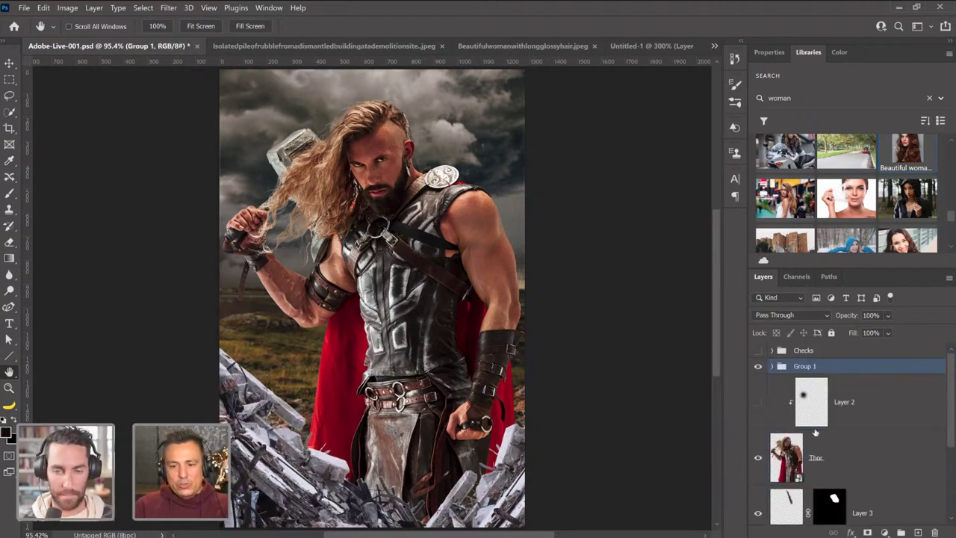
{"action": "left_click", "coordinate": [759, 367]}
{"action": "left_click", "coordinate": [759, 366]}
{"action": "left_click", "coordinate": [759, 366]}
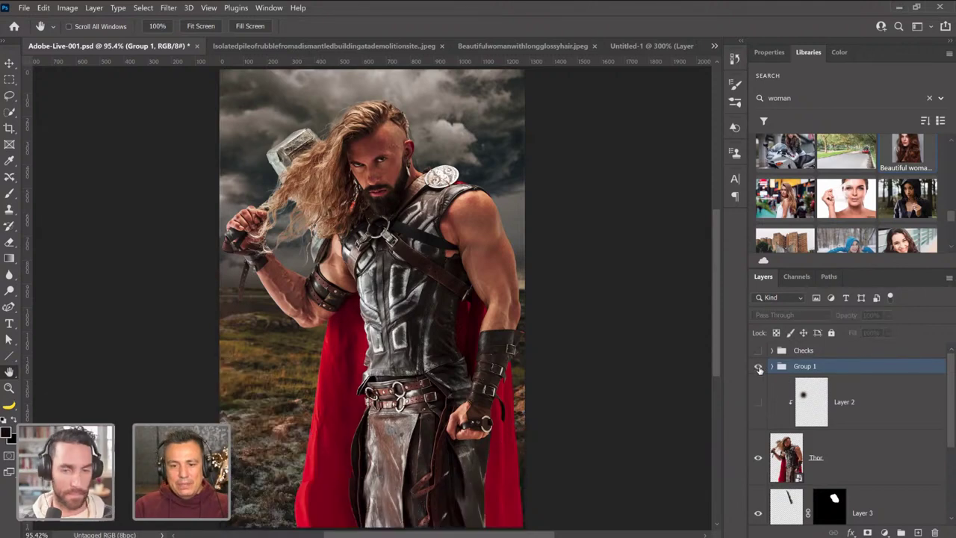
{"action": "left_click", "coordinate": [759, 367]}
{"action": "left_click", "coordinate": [772, 366]}
{"action": "left_click", "coordinate": [867, 410]}
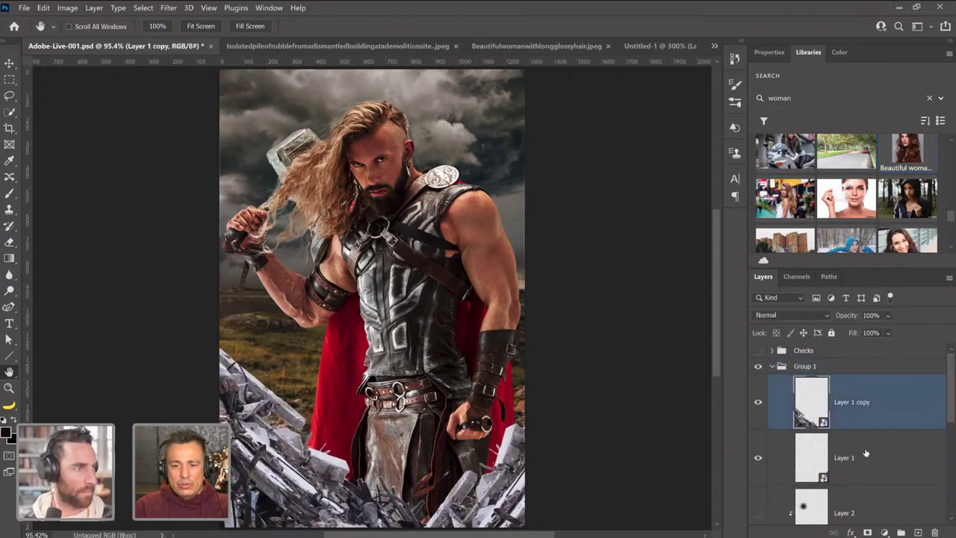
{"action": "left_click", "coordinate": [866, 456], "text": "shift"}
{"action": "left_click", "coordinate": [860, 402]}
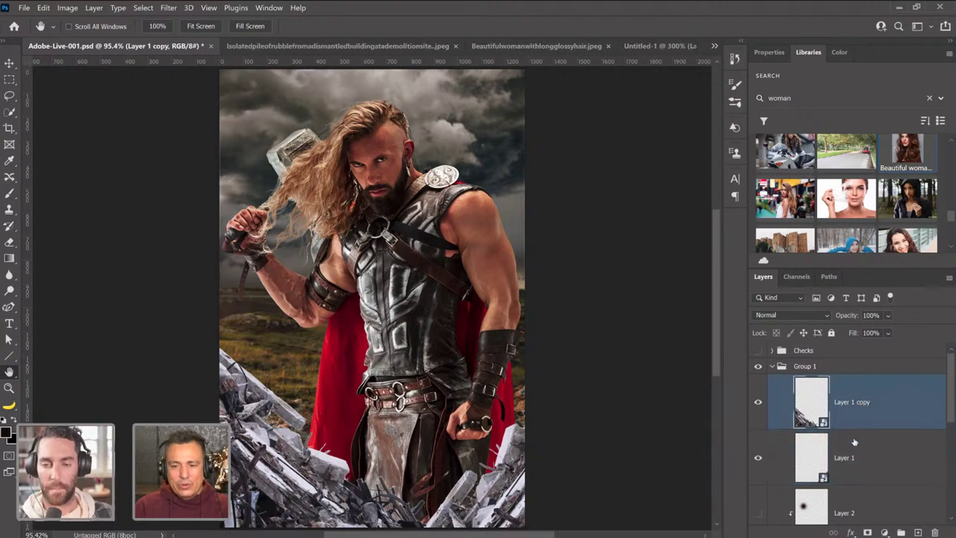
{"action": "left_click", "coordinate": [864, 510], "text": "ctrl"}
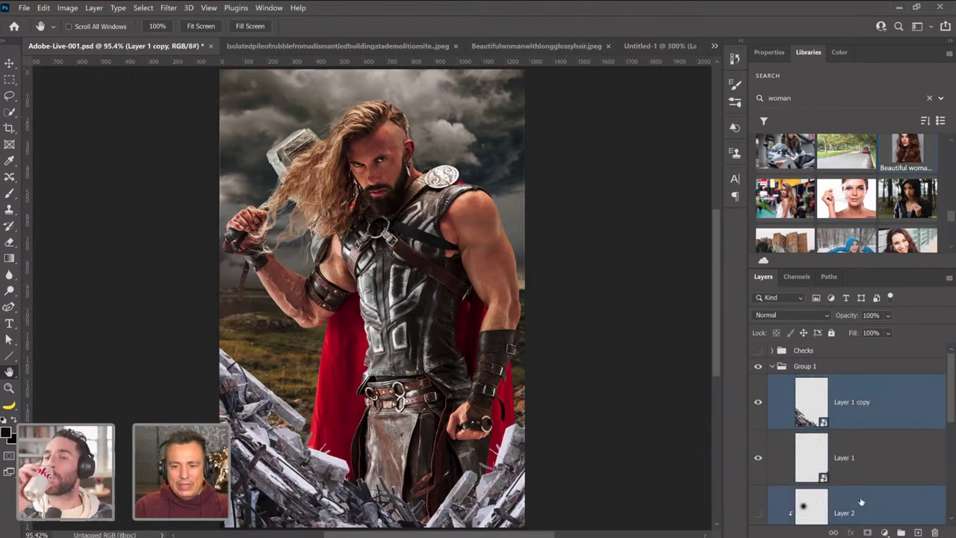
{"action": "left_click", "coordinate": [857, 404]}
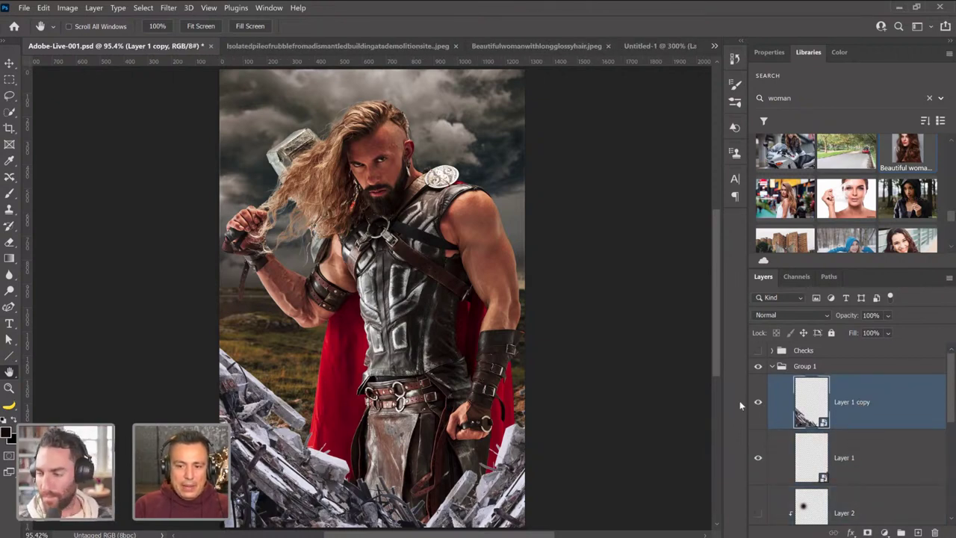
{"action": "left_click", "coordinate": [773, 367]}
{"action": "left_click", "coordinate": [758, 366]}
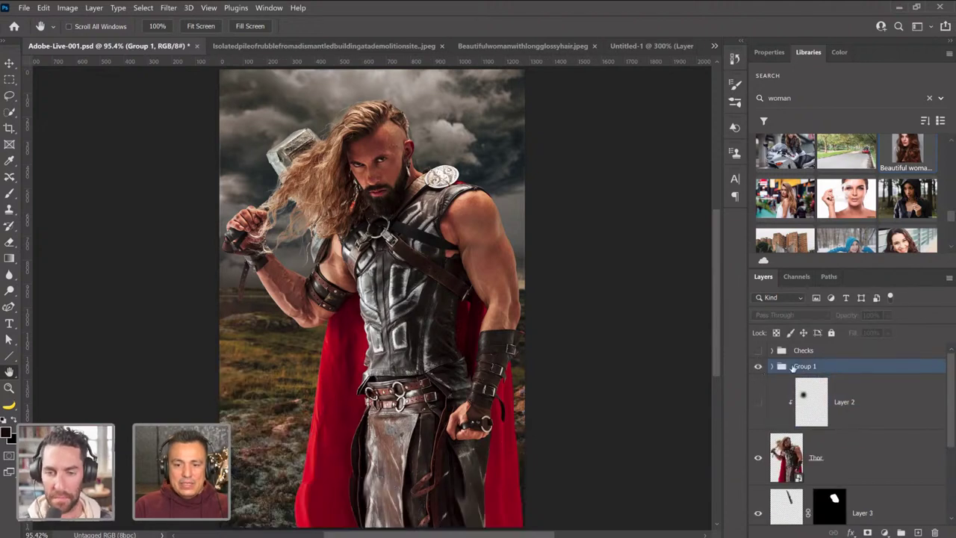
{"action": "left_click", "coordinate": [758, 366]}
Rename Group 1 to 'Rubble', select Layer 1 copy inside it, and bring up the adjustment layer list.
{"action": "double_click", "coordinate": [809, 367]}
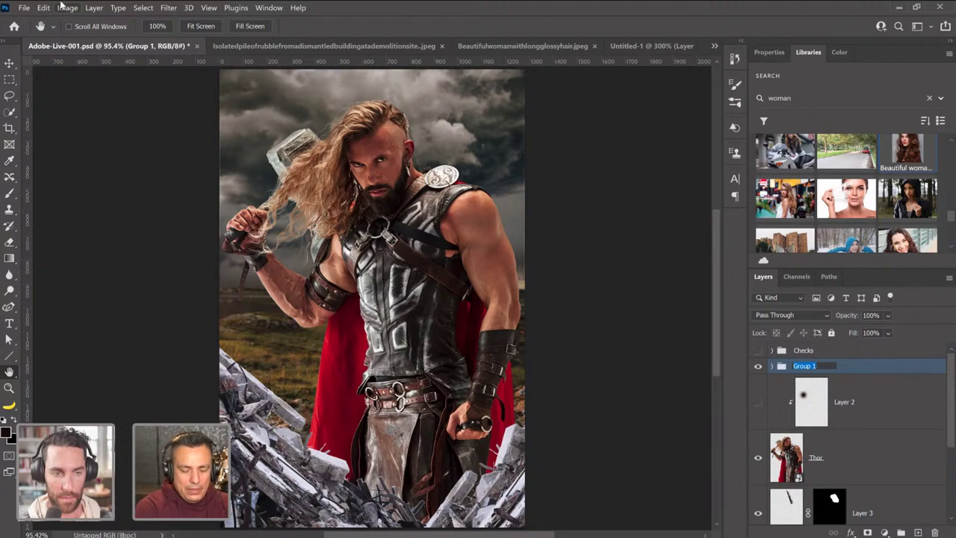
{"action": "type", "text": "Rubble"}
{"action": "key", "text": "Return"}
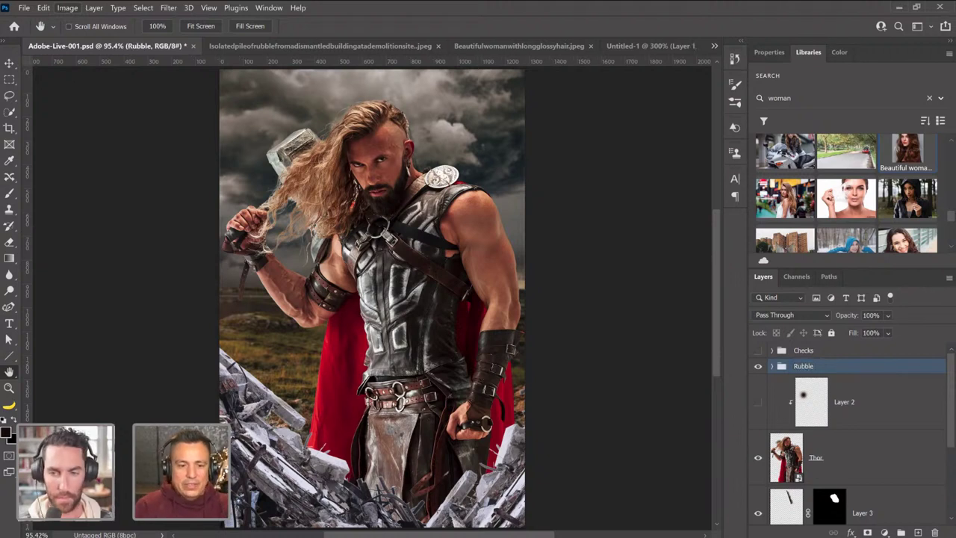
{"action": "left_click", "coordinate": [771, 367]}
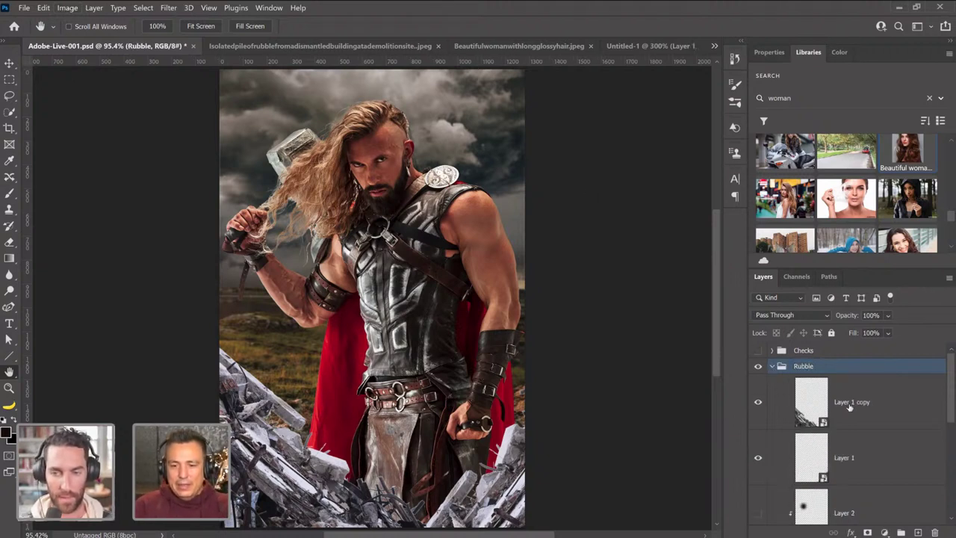
{"action": "left_click", "coordinate": [853, 406]}
{"action": "scroll", "coordinate": [859, 409], "scroll_direction": "down", "scroll_amount": 1}
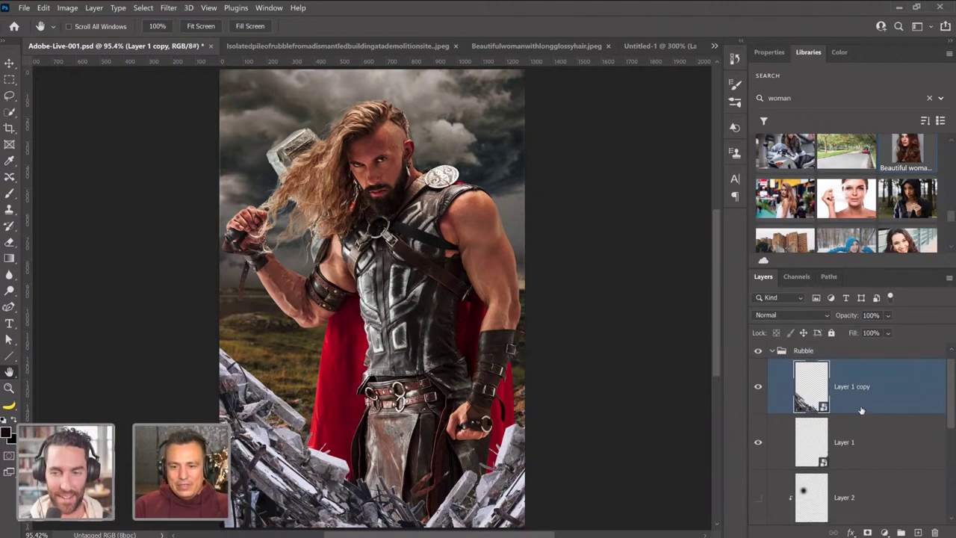
{"action": "scroll", "coordinate": [862, 412], "scroll_direction": "up", "scroll_amount": 1}
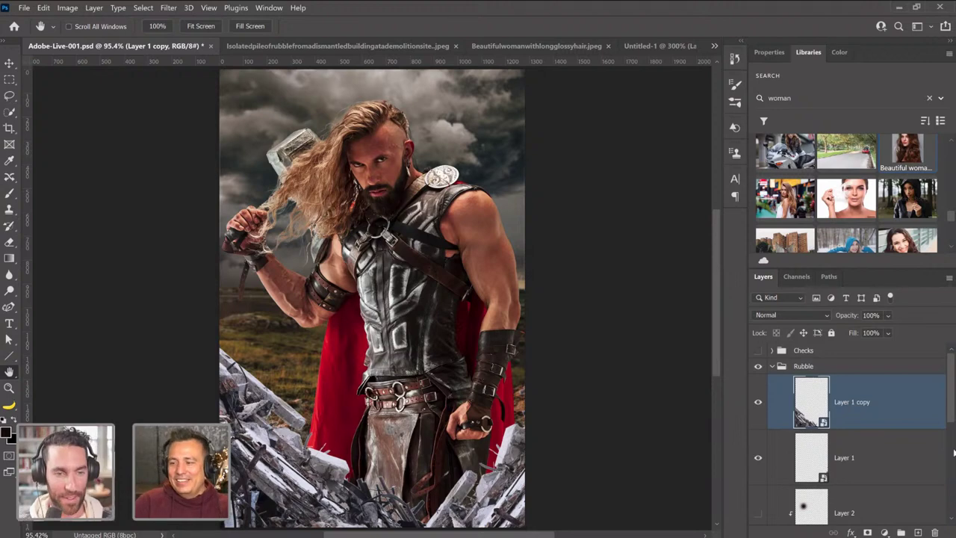
{"action": "left_click", "coordinate": [885, 532]}
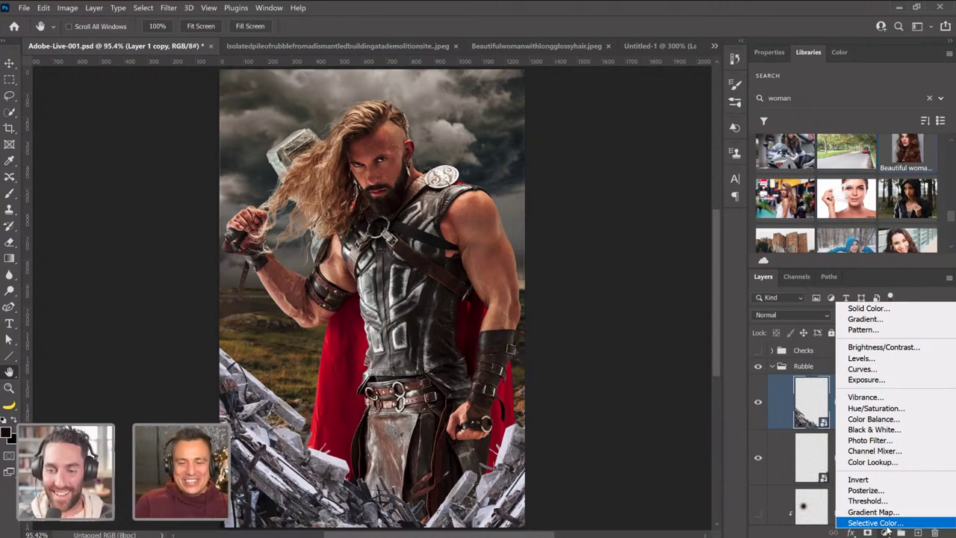
Add a Curves adjustment with a brighter, higher-contrast S-curve and inspect Thor's chest up close.
{"action": "left_click", "coordinate": [897, 371]}
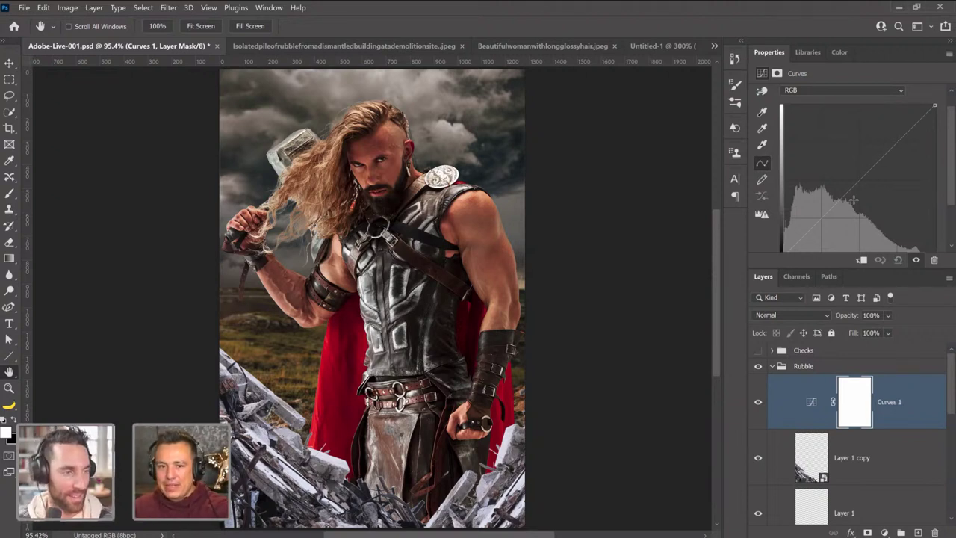
{"action": "mouse_move", "coordinate": [852, 188]}
{"action": "left_mouse_down"}
{"action": "mouse_move", "coordinate": [860, 204]}
{"action": "mouse_move", "coordinate": [844, 180]}
{"action": "mouse_move", "coordinate": [873, 225]}
{"action": "mouse_move", "coordinate": [854, 170]}
{"action": "mouse_move", "coordinate": [870, 206]}
{"action": "mouse_move", "coordinate": [858, 183]}
{"action": "left_mouse_up"}
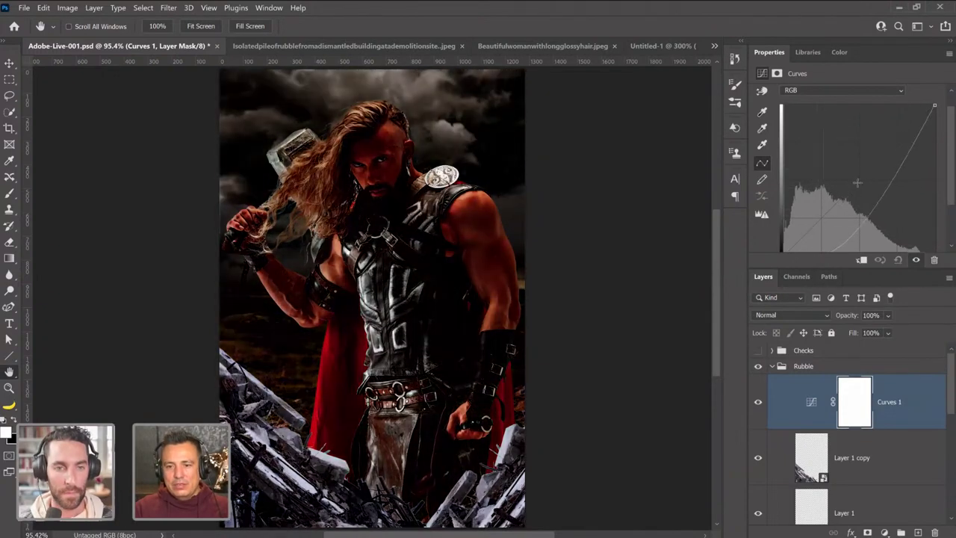
{"action": "mouse_move", "coordinate": [888, 154]}
{"action": "left_mouse_down"}
{"action": "mouse_move", "coordinate": [892, 196]}
{"action": "mouse_move", "coordinate": [890, 142]}
{"action": "left_mouse_up"}
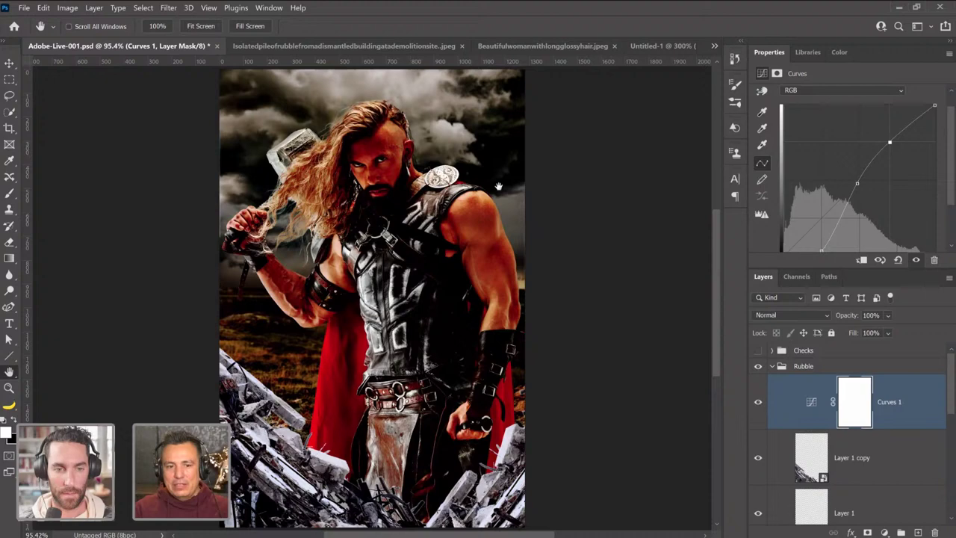
{"action": "double_click", "coordinate": [9, 387]}
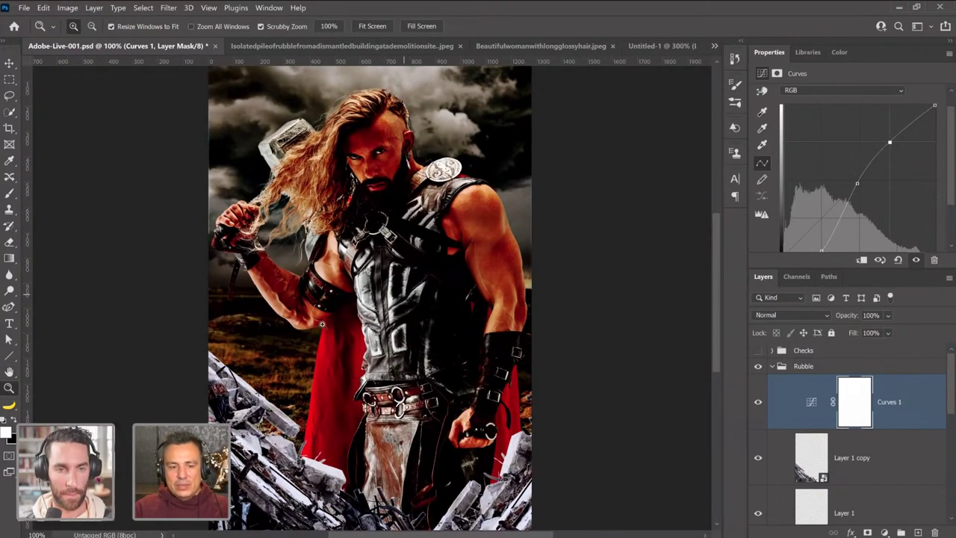
{"action": "left_click", "coordinate": [403, 303]}
{"action": "left_click", "coordinate": [425, 288]}
{"action": "left_click_drag", "start_coordinate": [504, 220], "coordinate": [661, 222]}
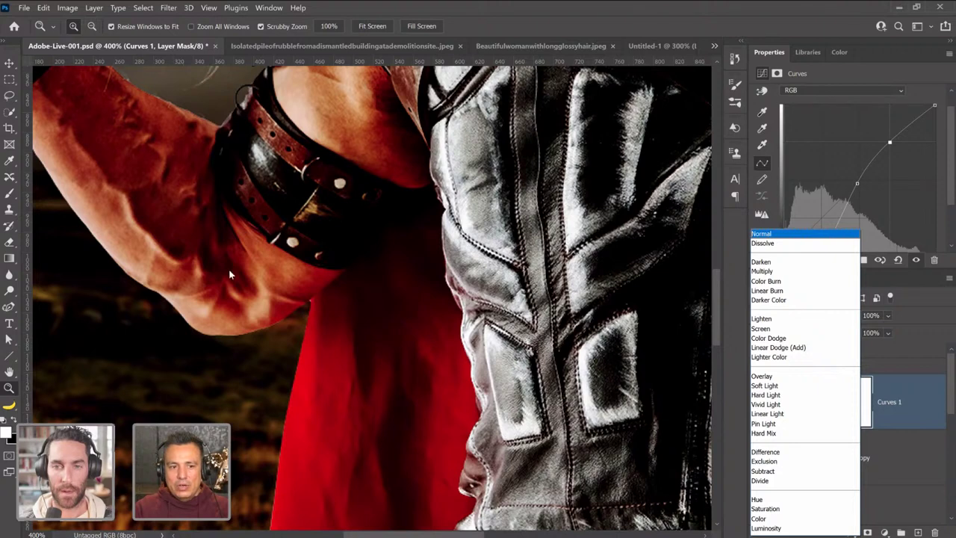
Set Curves to Luminosity blending, fit the image, and load Layer 1 copy's outline as a selection.
{"action": "left_click", "coordinate": [766, 528]}
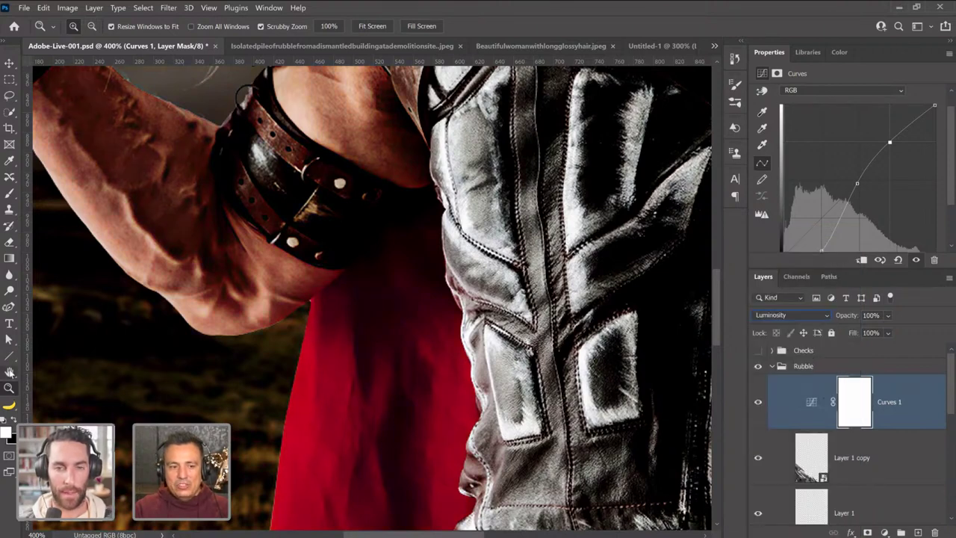
{"action": "key", "text": "h"}
{"action": "key", "text": "ctrl+0"}
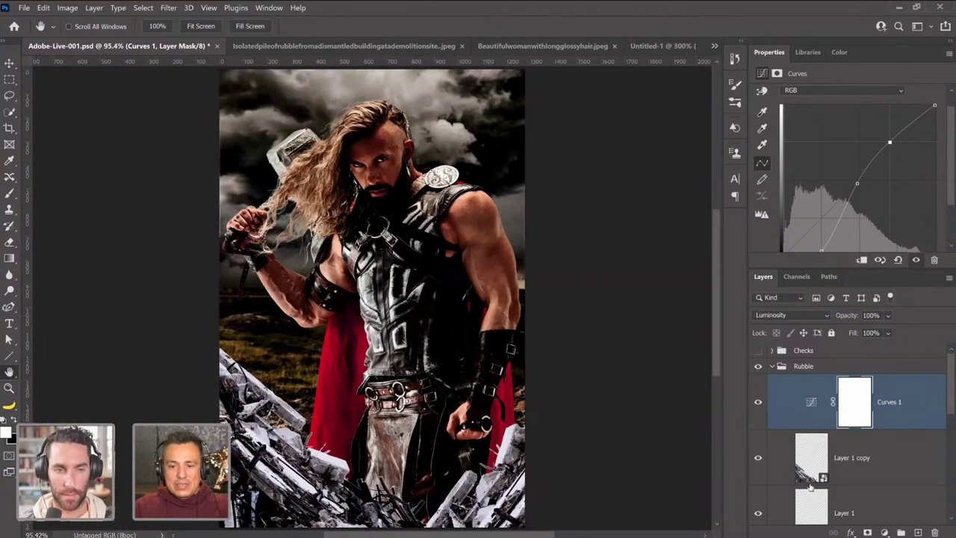
{"action": "scroll", "coordinate": [825, 481], "scroll_direction": "down", "scroll_amount": 2}
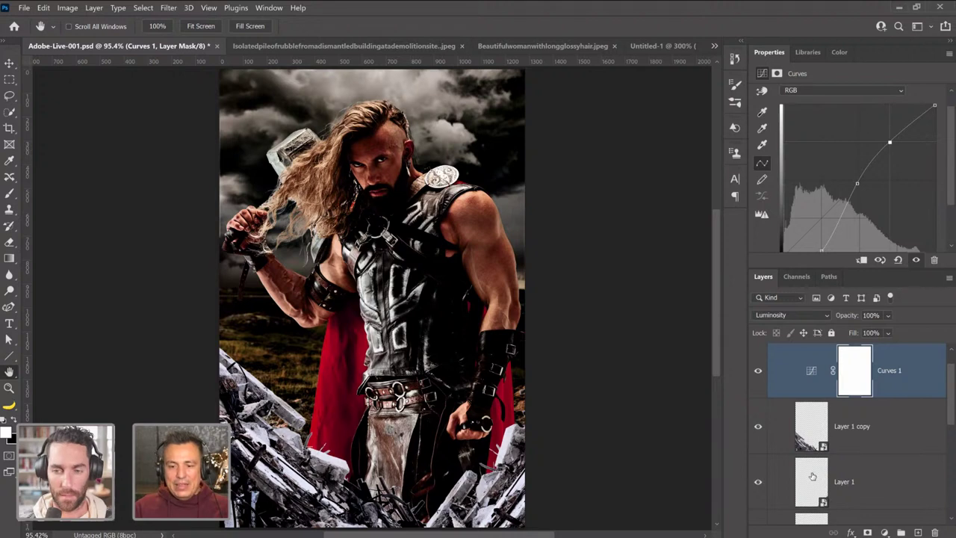
{"action": "scroll", "coordinate": [811, 459], "scroll_direction": "down", "scroll_amount": 1}
{"action": "left_click", "coordinate": [805, 423], "text": "ctrl"}
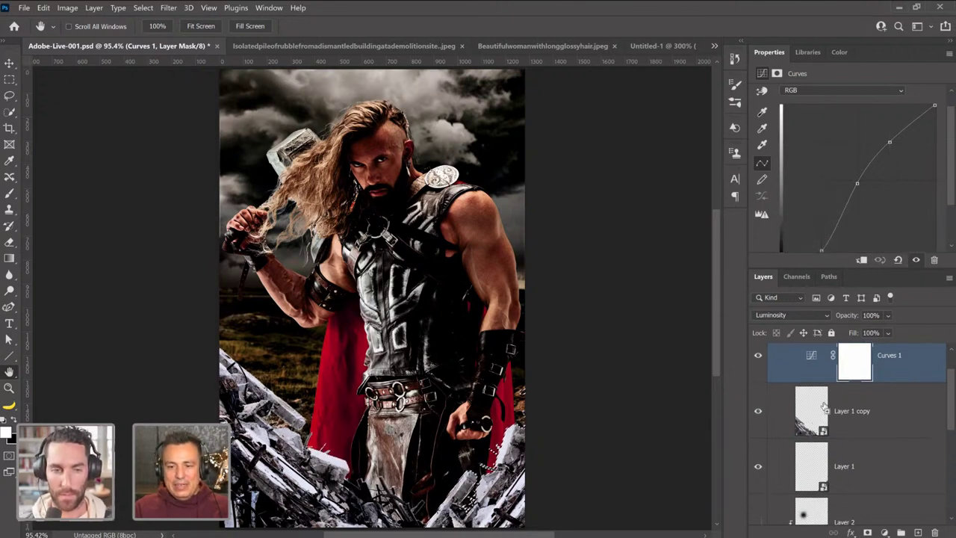
Replace the Curves mask with a new mask from the rubble selection and compare.
{"action": "right_click", "coordinate": [856, 372]}
{"action": "left_click", "coordinate": [850, 396]}
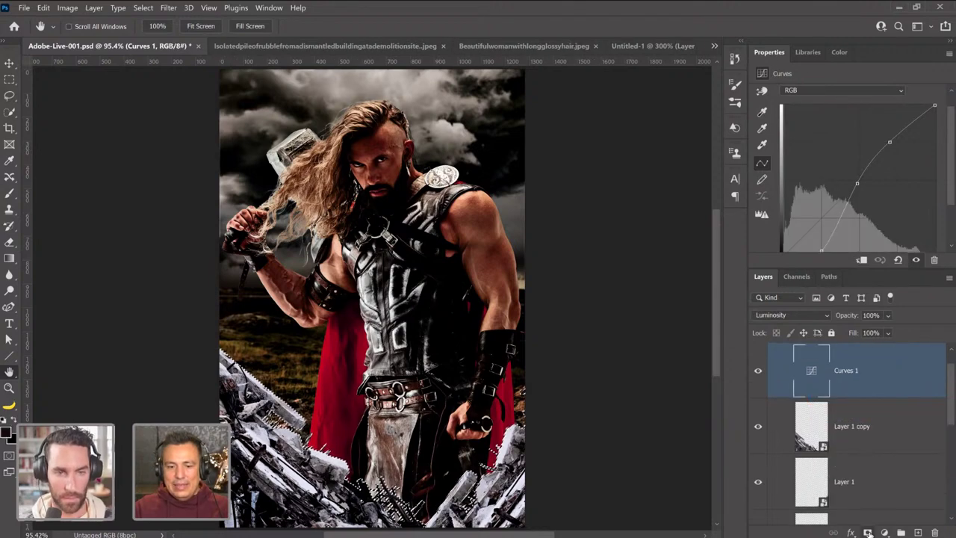
{"action": "left_click", "coordinate": [867, 532]}
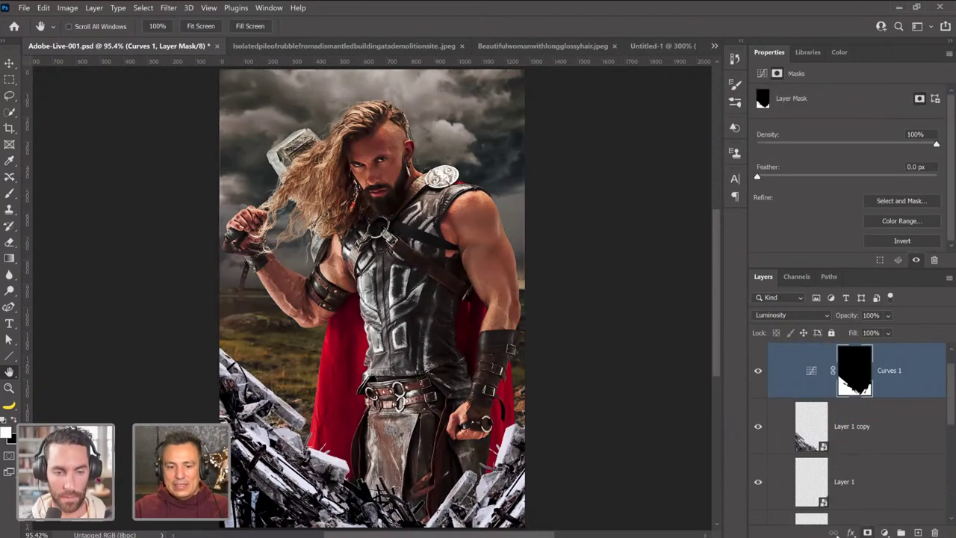
{"action": "left_click", "coordinate": [758, 371]}
{"action": "left_click", "coordinate": [758, 370]}
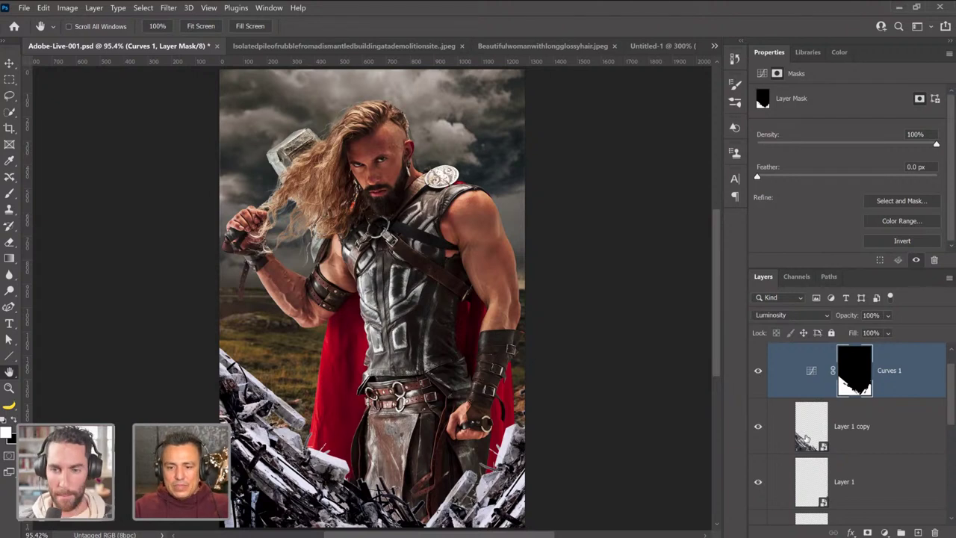
Try moving the rubble up, undo it, and delete the Curves layer mask.
{"action": "left_click", "coordinate": [809, 436]}
{"action": "left_click", "coordinate": [9, 65]}
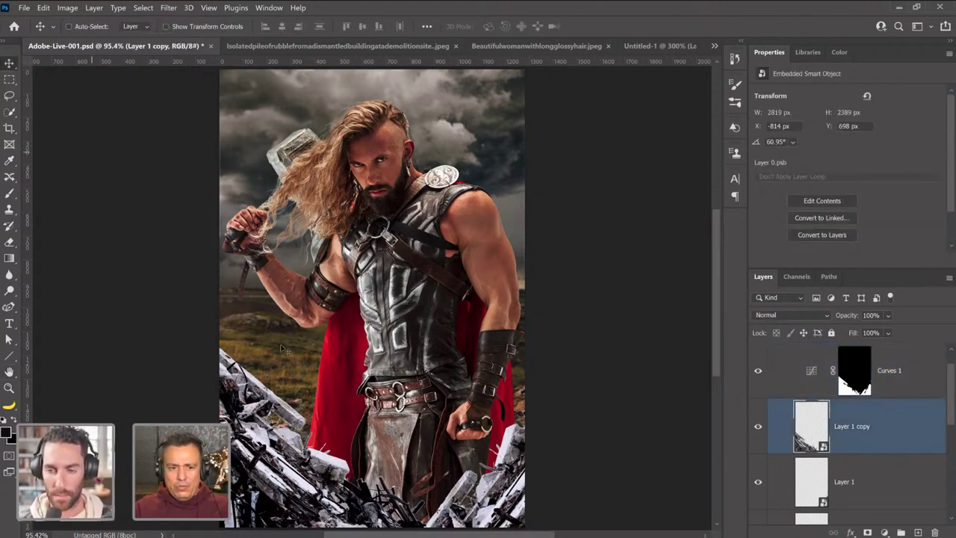
{"action": "left_click_drag", "start_coordinate": [277, 398], "coordinate": [278, 366]}
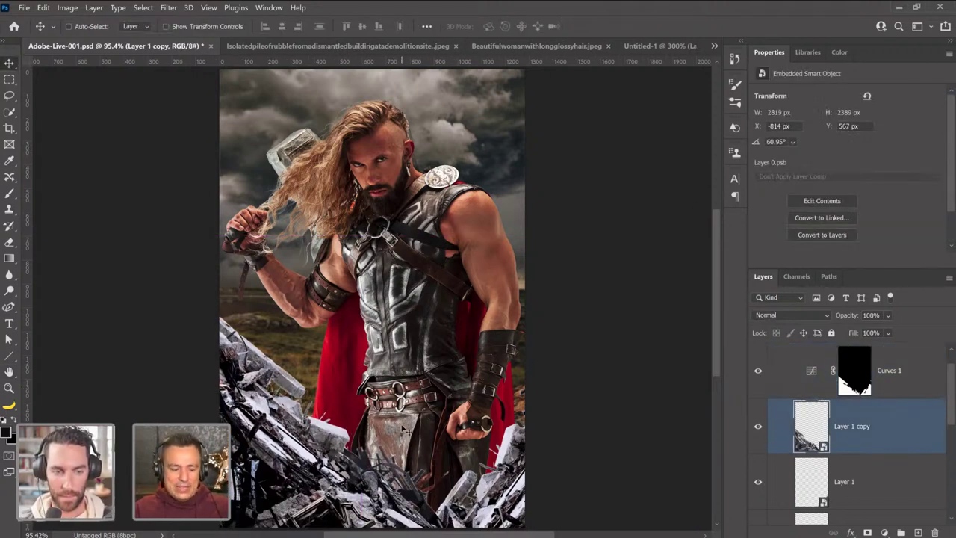
{"action": "key", "text": "ctrl+z"}
{"action": "key", "text": "alt+shift+y"}
{"action": "right_click", "coordinate": [857, 390]}
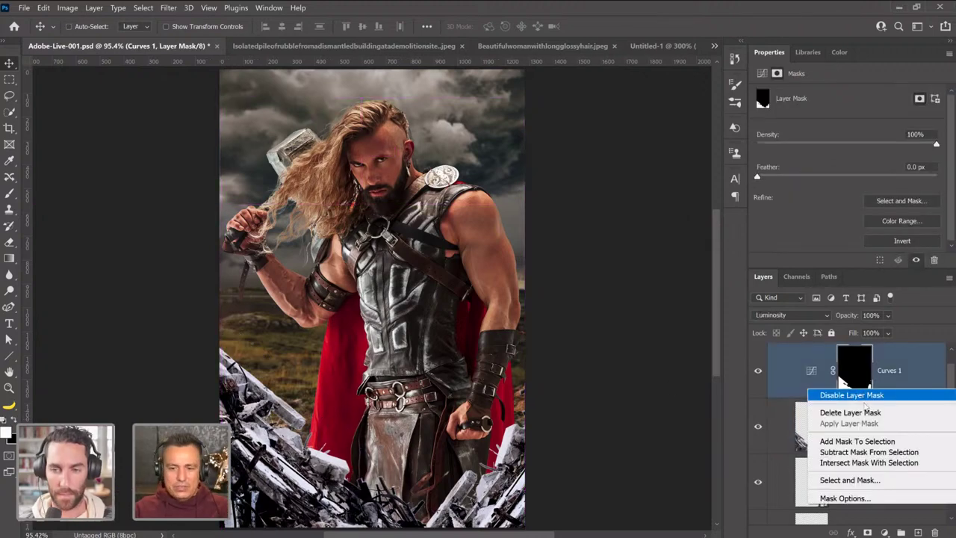
{"action": "left_click", "coordinate": [859, 408]}
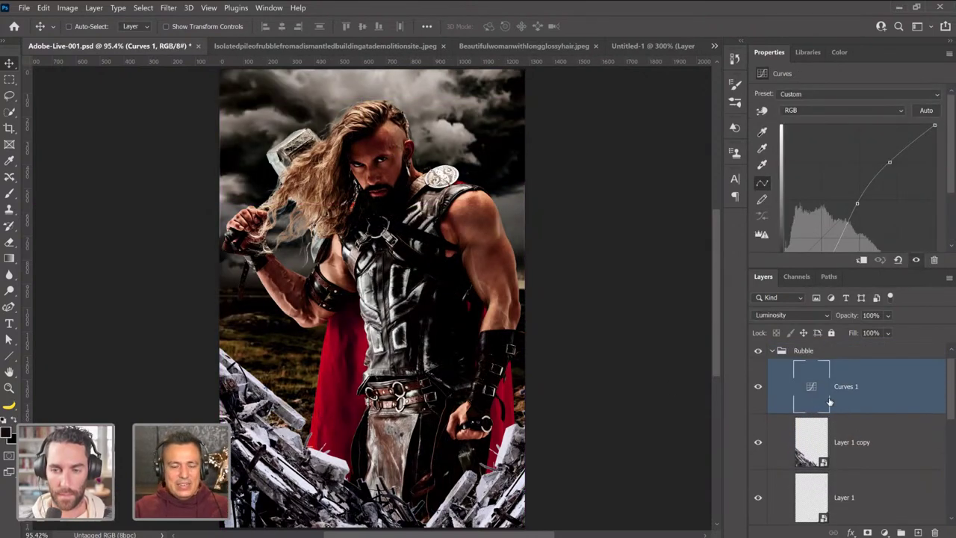
Change the Rubble group's blend mode from Pass Through to Normal.
{"action": "left_click", "coordinate": [809, 352]}
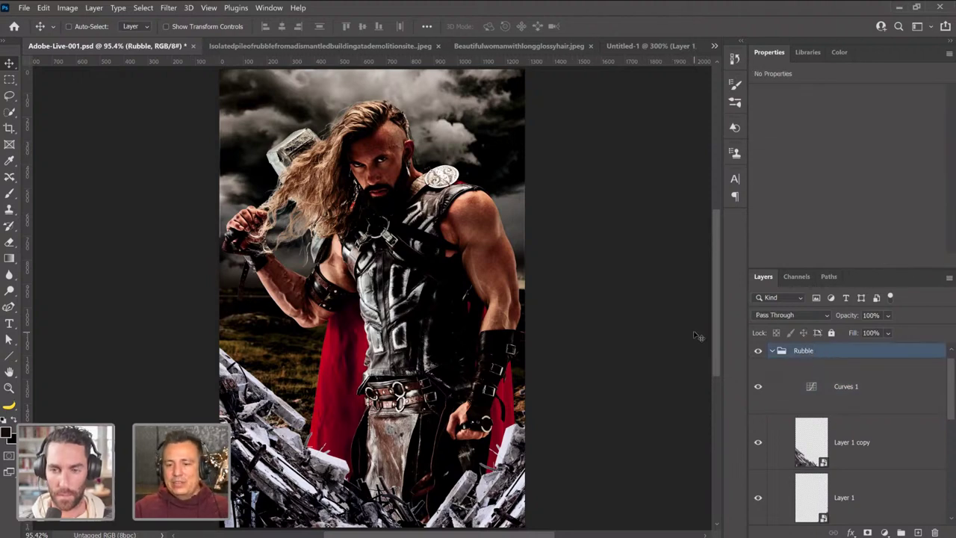
{"action": "left_click", "coordinate": [770, 317]}
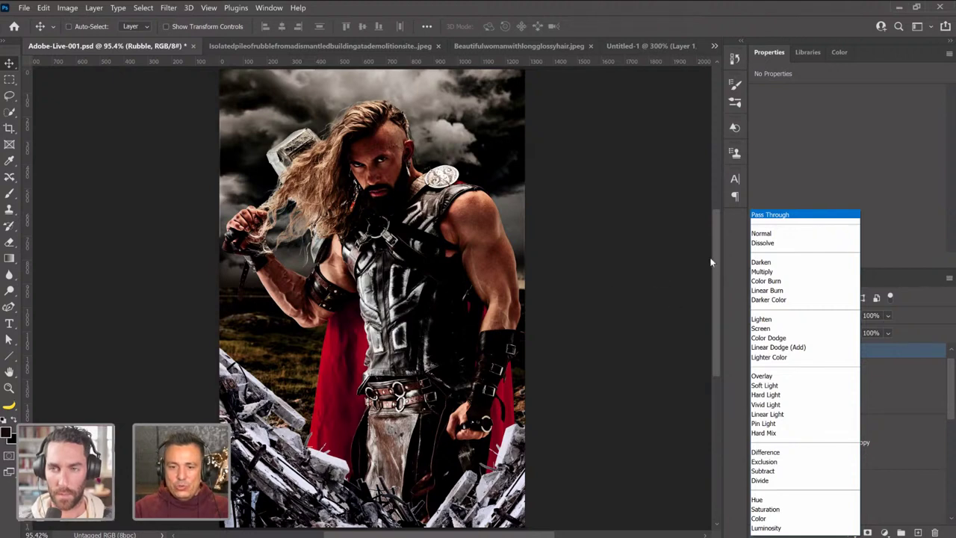
{"action": "left_click", "coordinate": [762, 233]}
Toggle Curves 1 on and off repeatedly to compare the rubble, then reselect it.
{"action": "left_click", "coordinate": [813, 388]}
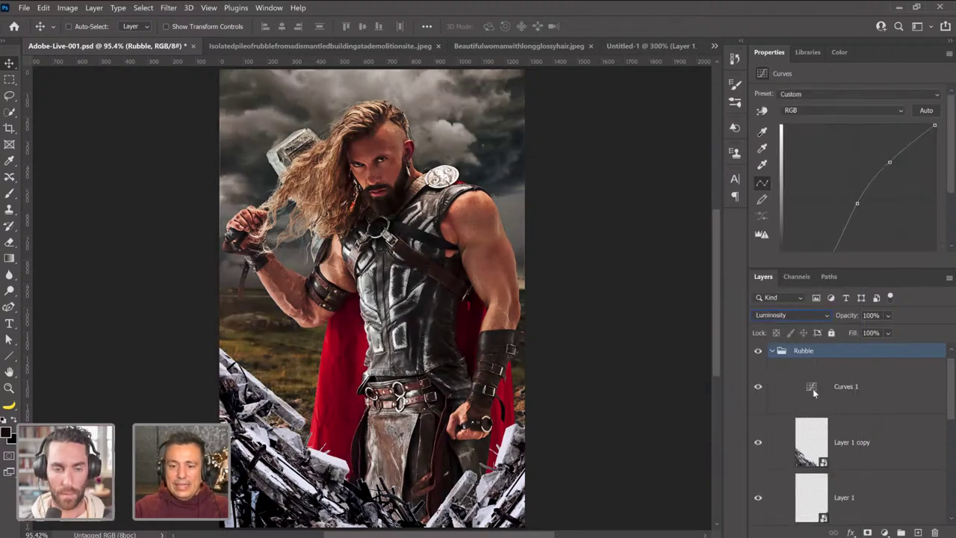
{"action": "left_click", "coordinate": [759, 388]}
{"action": "left_click", "coordinate": [759, 389]}
{"action": "left_click", "coordinate": [759, 389]}
{"action": "left_click", "coordinate": [759, 389]}
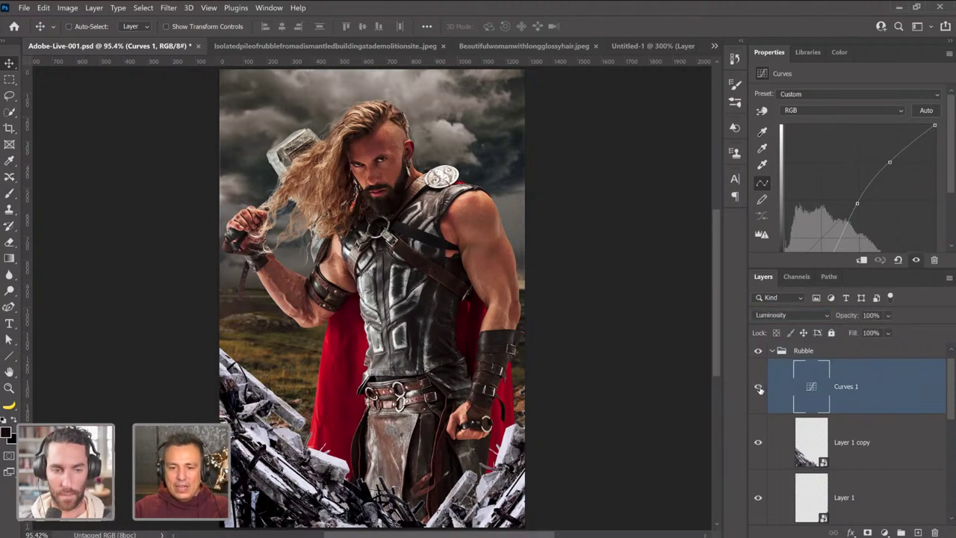
{"action": "left_click", "coordinate": [759, 389]}
{"action": "left_click", "coordinate": [759, 389]}
{"action": "left_click", "coordinate": [759, 389]}
{"action": "left_click", "coordinate": [759, 389]}
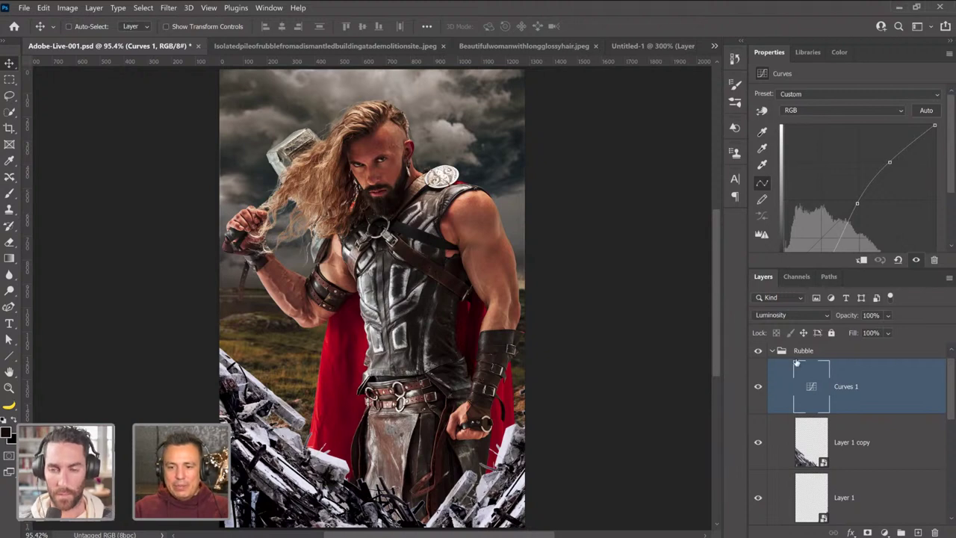
{"action": "left_click", "coordinate": [819, 354]}
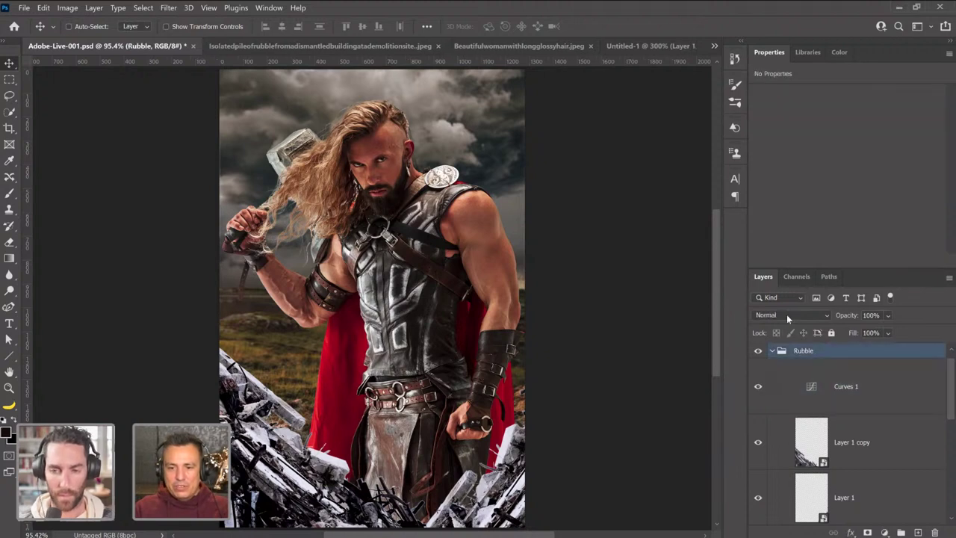
{"action": "left_click", "coordinate": [810, 385]}
Reset the curve, then lower its white point and midtones to darken the rubble.
{"action": "left_click", "coordinate": [899, 259]}
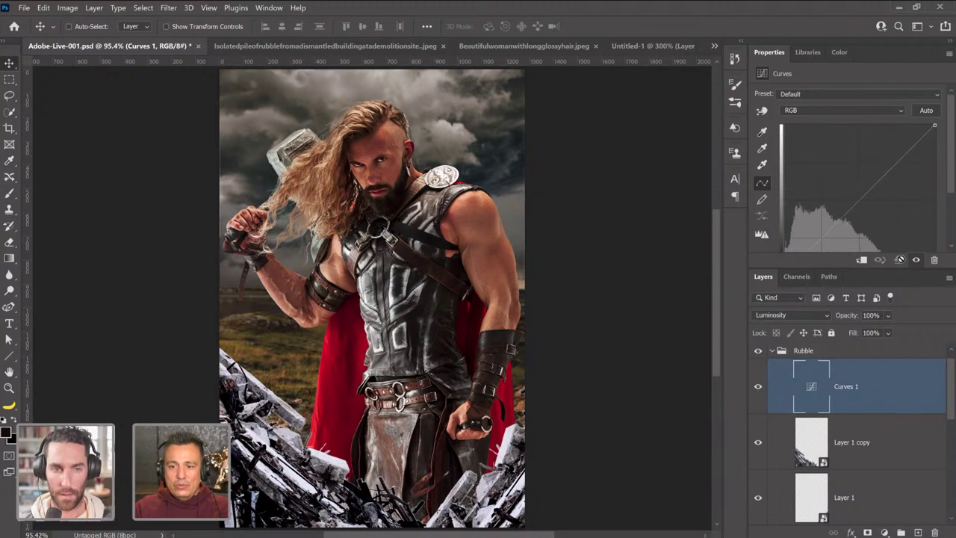
{"action": "scroll", "coordinate": [934, 108], "scroll_direction": "down", "scroll_amount": 2}
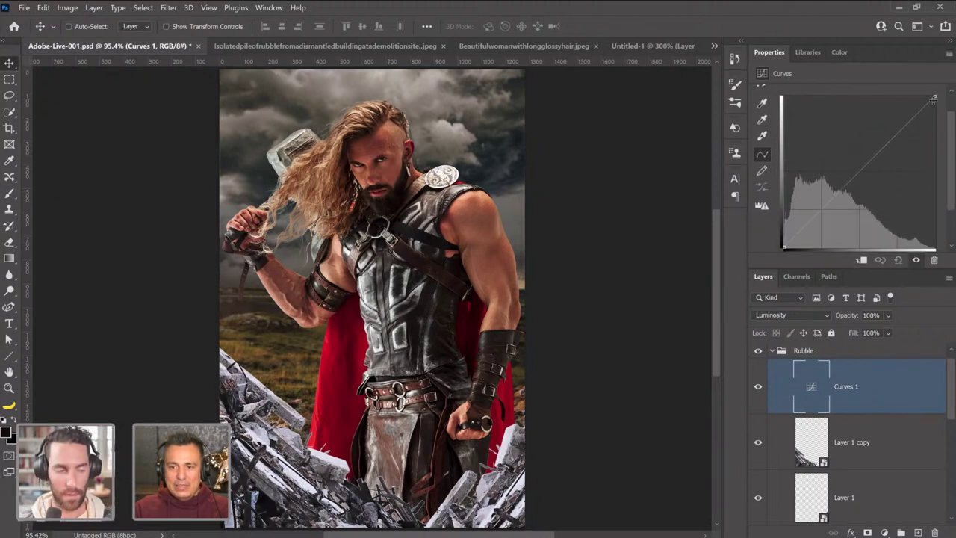
{"action": "left_click_drag", "start_coordinate": [934, 98], "coordinate": [935, 182]}
{"action": "left_click_drag", "start_coordinate": [857, 215], "coordinate": [856, 225]}
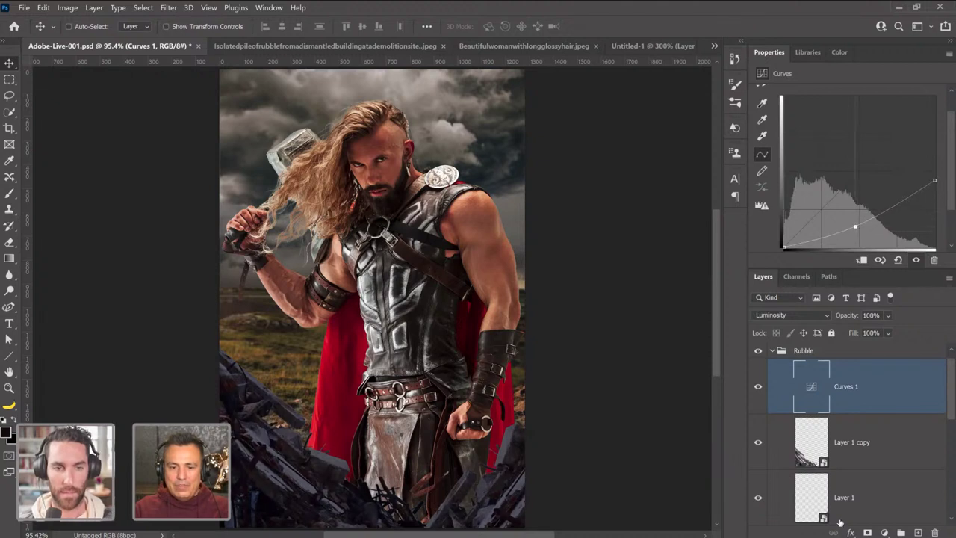
Add a Hue/Saturation adjustment at Saturation -58 and Hue -21, then select Layer 1 copy.
{"action": "left_click", "coordinate": [885, 532]}
{"action": "left_click", "coordinate": [860, 406]}
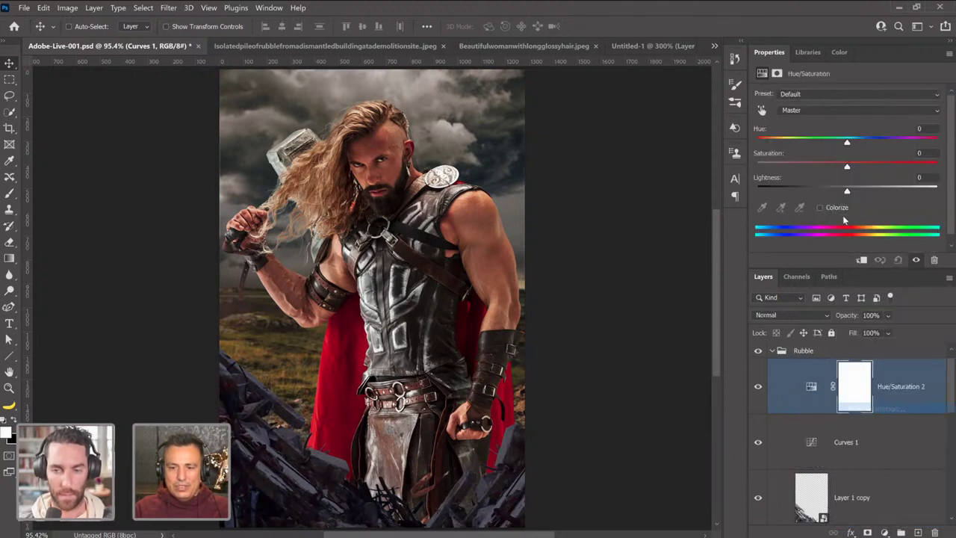
{"action": "left_click_drag", "start_coordinate": [847, 165], "coordinate": [794, 166]}
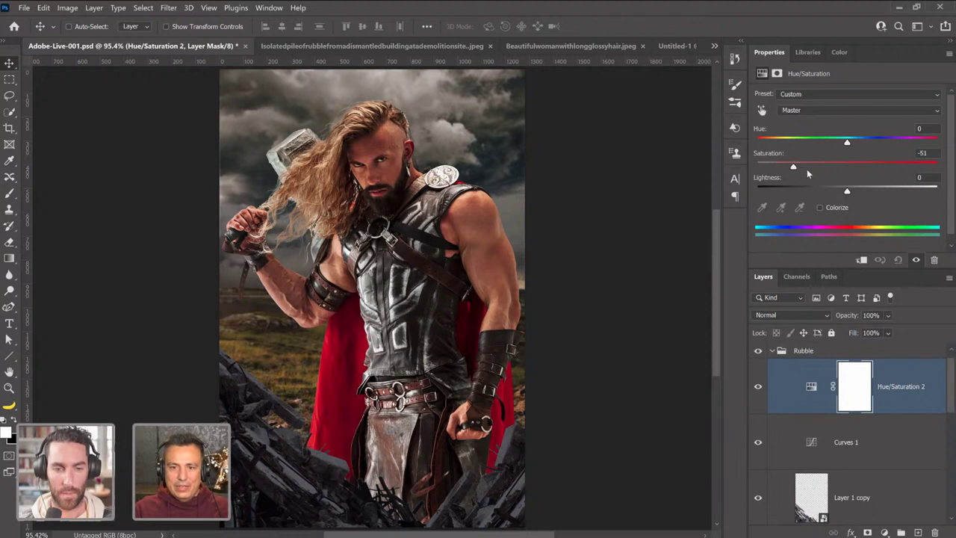
{"action": "left_click_drag", "start_coordinate": [845, 141], "coordinate": [827, 142]}
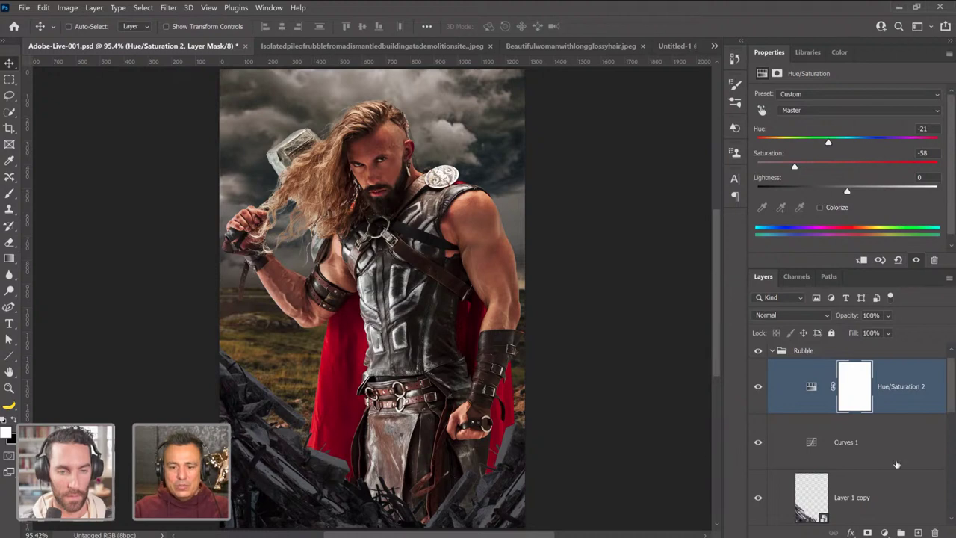
{"action": "scroll", "coordinate": [896, 465], "scroll_direction": "down", "scroll_amount": 1}
{"action": "left_click", "coordinate": [874, 485]}
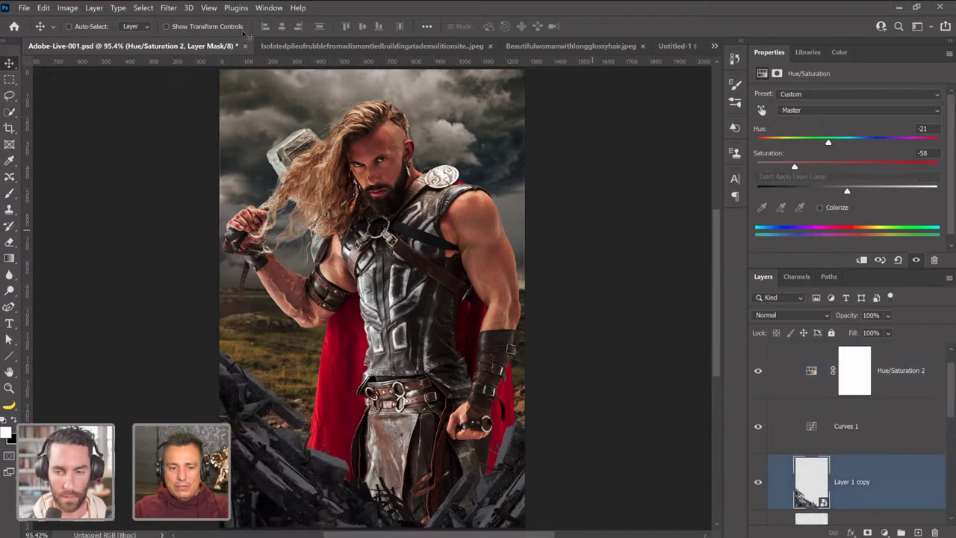
{"action": "left_click", "coordinate": [169, 8]}
Apply a 3.2 px Gaussian Blur to Layer 1 copy.
{"action": "mouse_move", "coordinate": [192, 149]}
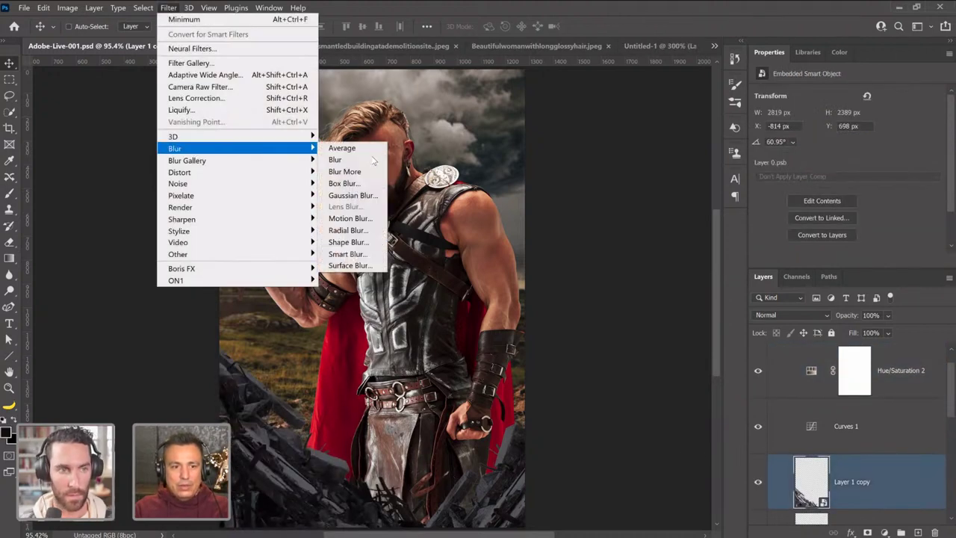
{"action": "left_click", "coordinate": [347, 197]}
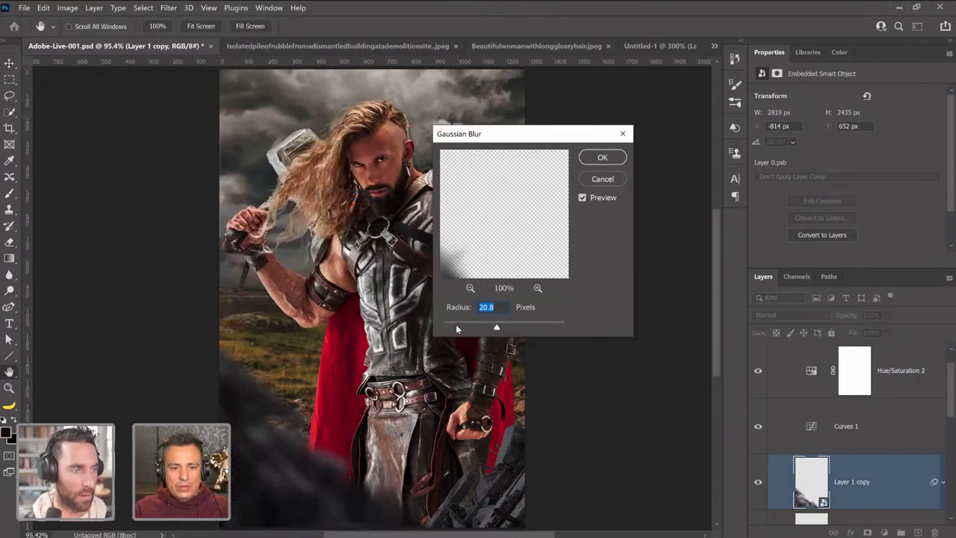
{"action": "left_click", "coordinate": [454, 326]}
{"action": "left_click_drag", "start_coordinate": [453, 326], "coordinate": [459, 329]}
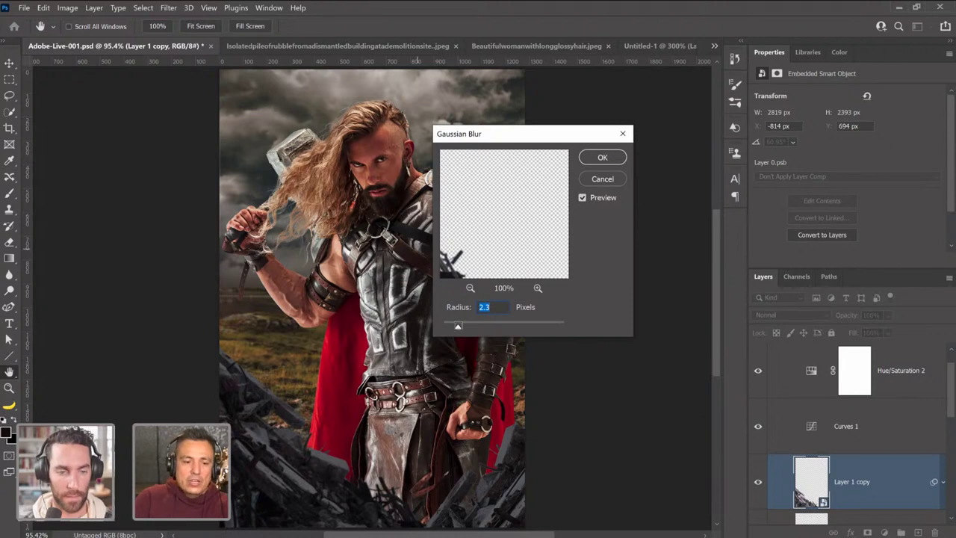
{"action": "left_click_drag", "start_coordinate": [458, 327], "coordinate": [464, 331]}
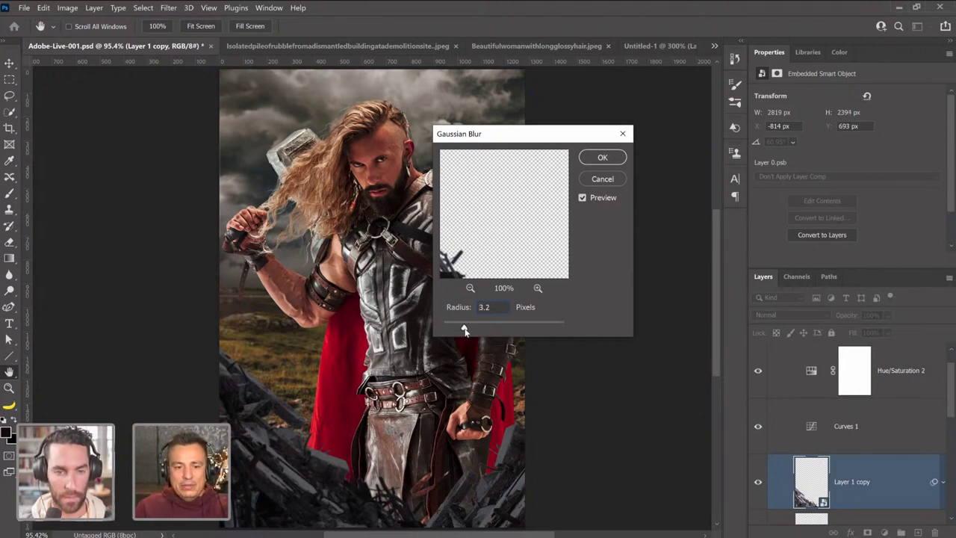
{"action": "left_click", "coordinate": [602, 158]}
Apply a 1.5 px Gaussian Blur to Layer 1 and collapse its smart filters.
{"action": "scroll", "coordinate": [855, 473], "scroll_direction": "down", "scroll_amount": 3}
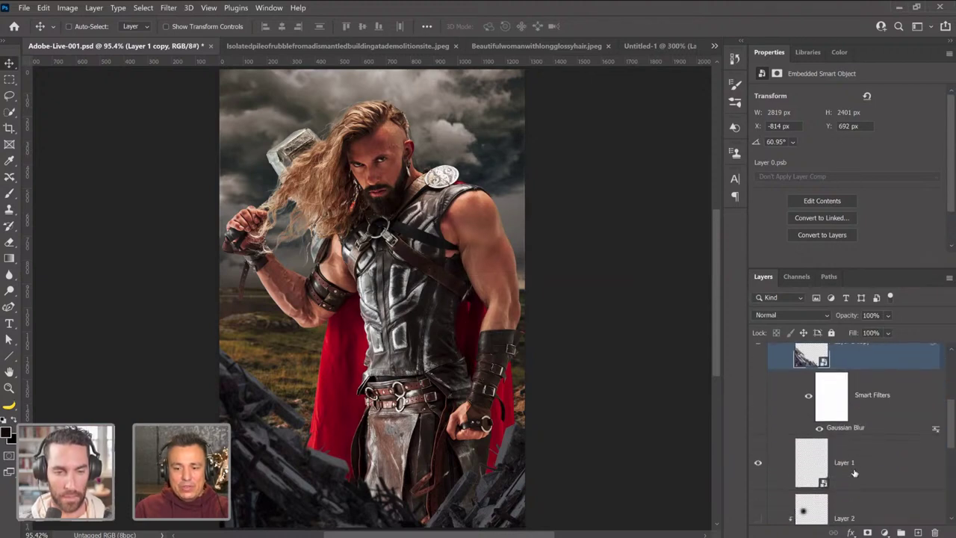
{"action": "left_click", "coordinate": [855, 473]}
{"action": "left_click", "coordinate": [169, 9]}
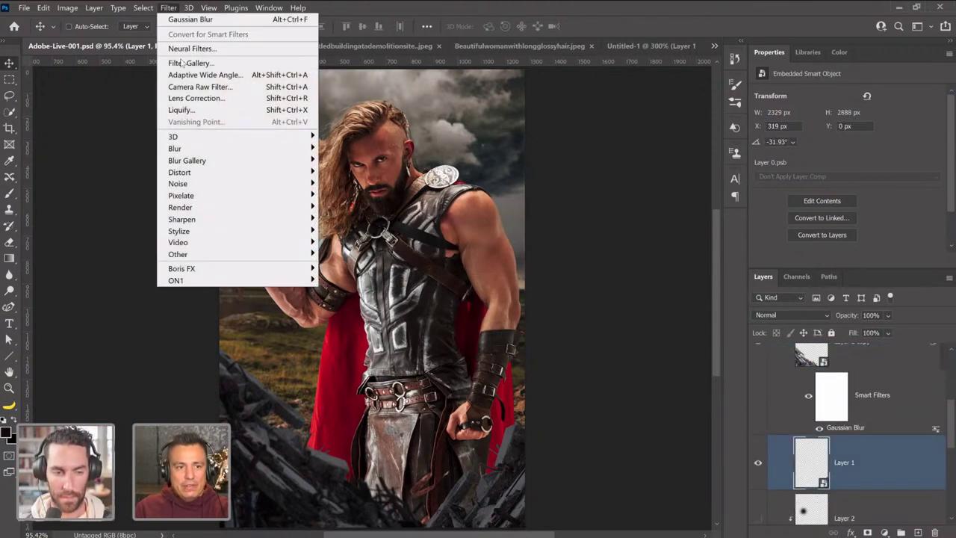
{"action": "mouse_move", "coordinate": [259, 148]}
{"action": "left_click", "coordinate": [363, 195]}
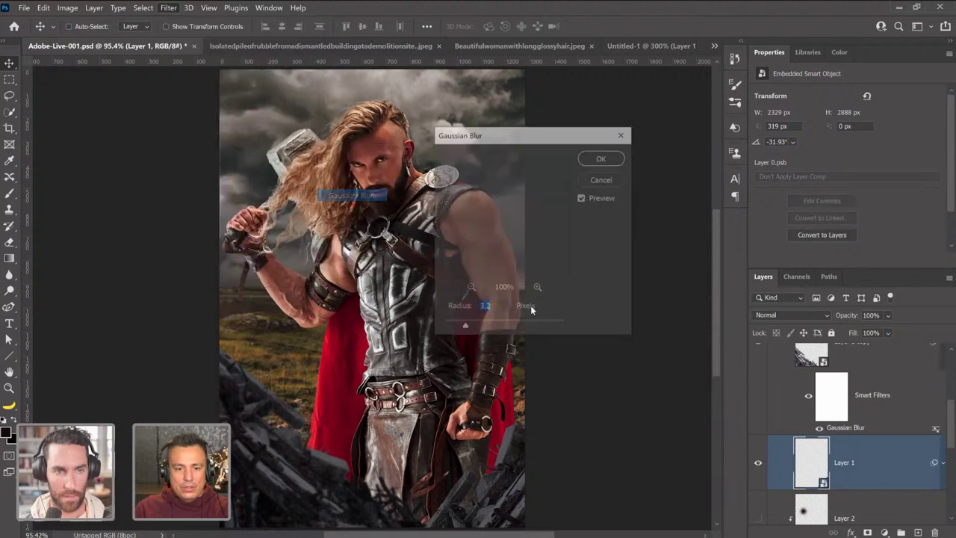
{"action": "left_click_drag", "start_coordinate": [466, 326], "coordinate": [455, 329]}
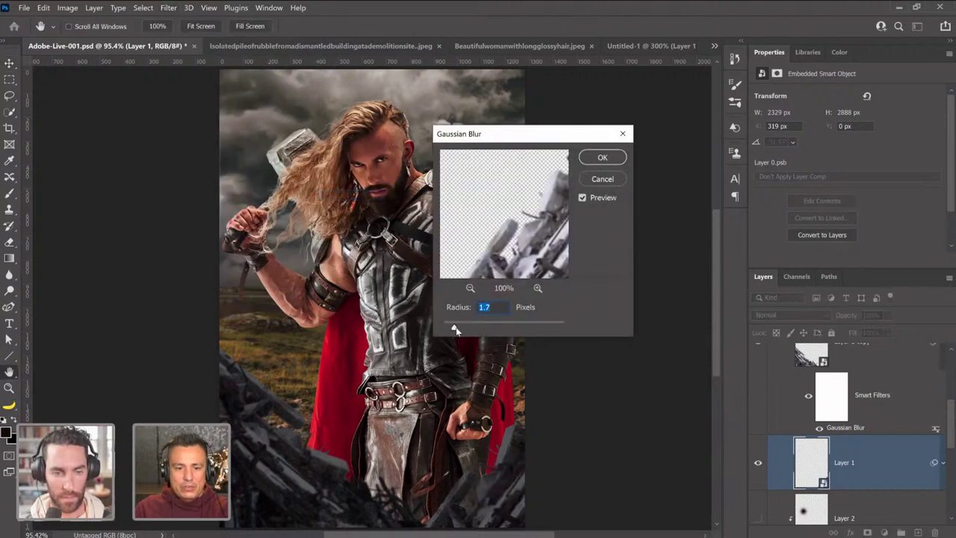
{"action": "left_click", "coordinate": [602, 157]}
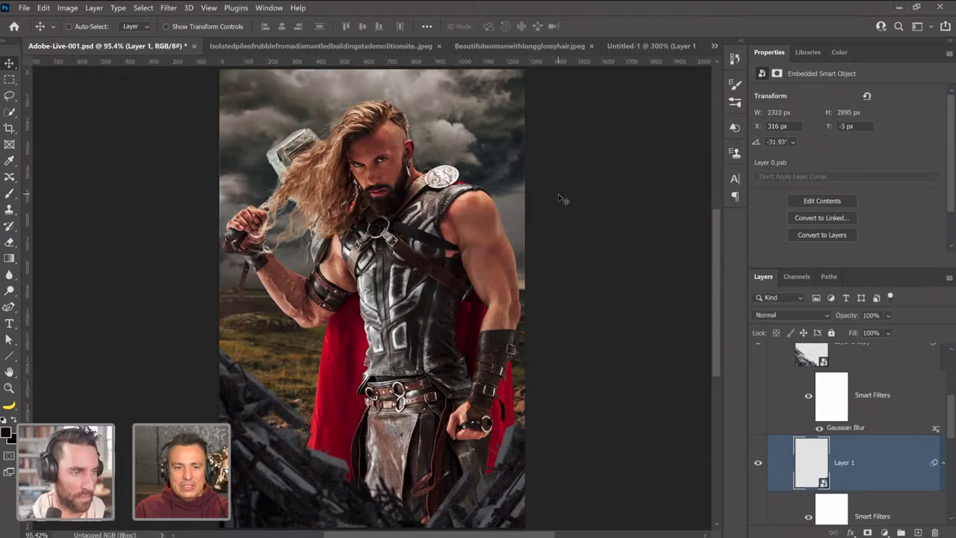
{"action": "left_click", "coordinate": [943, 464]}
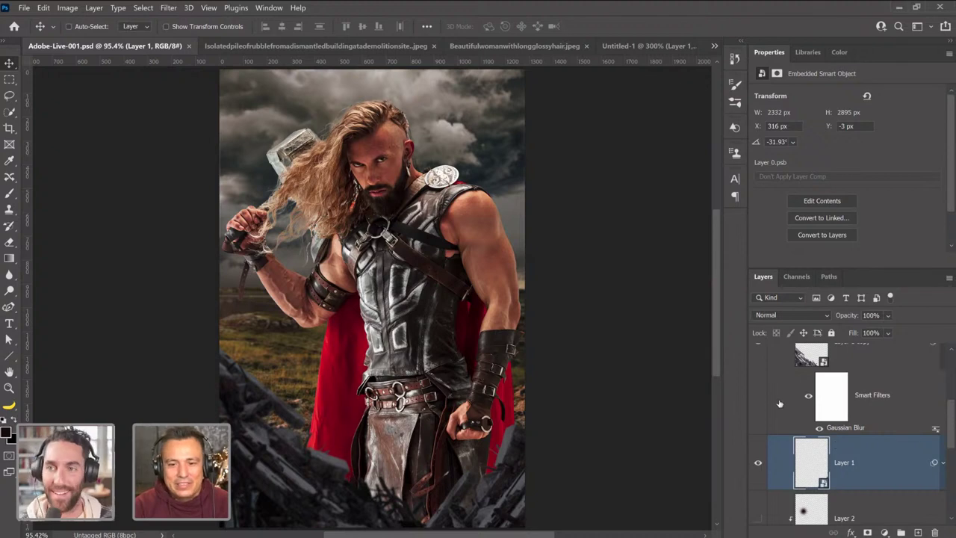
{"action": "scroll", "coordinate": [773, 402], "scroll_direction": "up", "scroll_amount": 1}
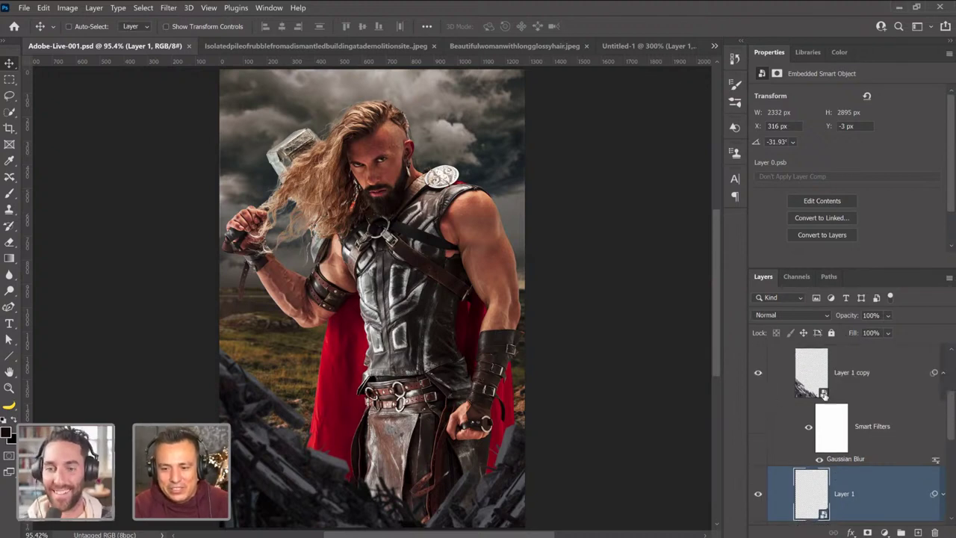
{"action": "left_click", "coordinate": [943, 374]}
{"action": "scroll", "coordinate": [900, 437], "scroll_direction": "up", "scroll_amount": 2}
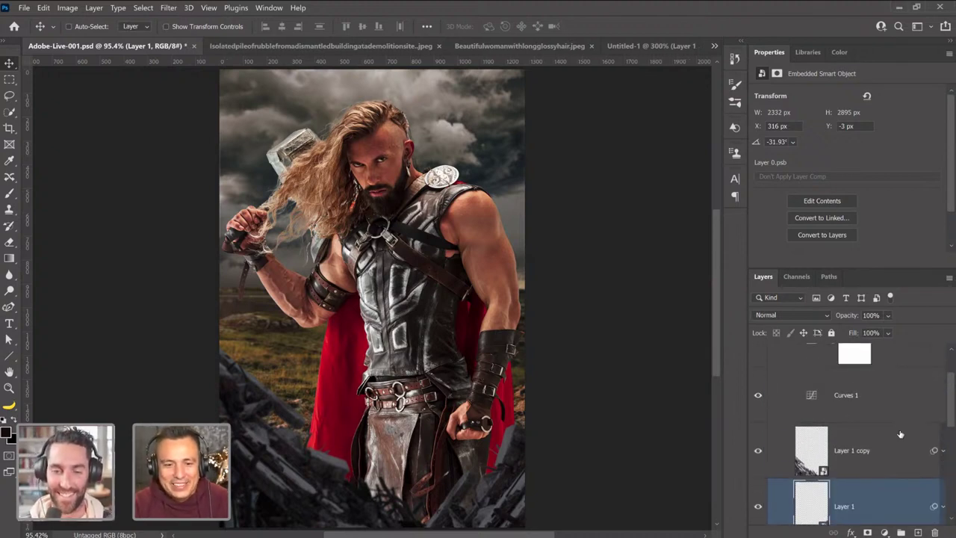
{"action": "scroll", "coordinate": [901, 434], "scroll_direction": "up", "scroll_amount": 2}
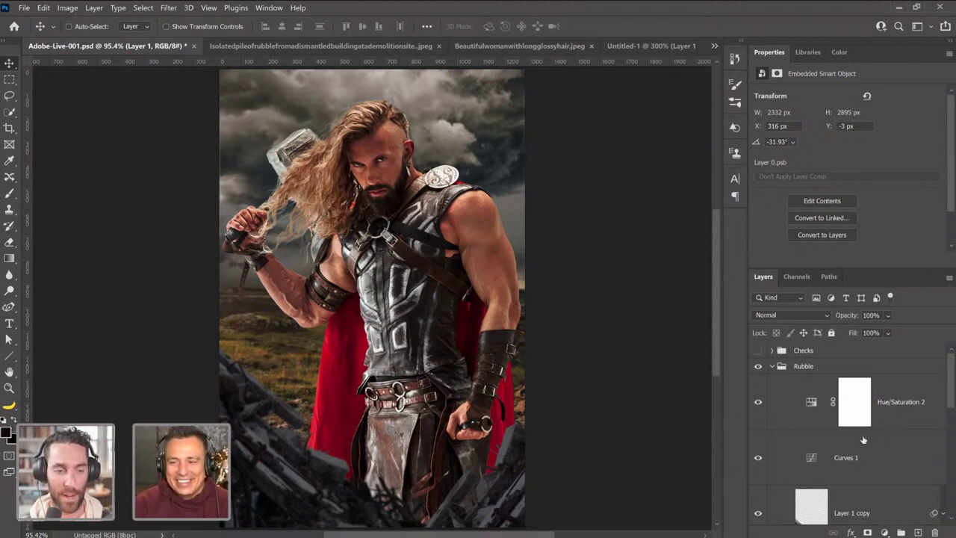
{"action": "left_click", "coordinate": [773, 367]}
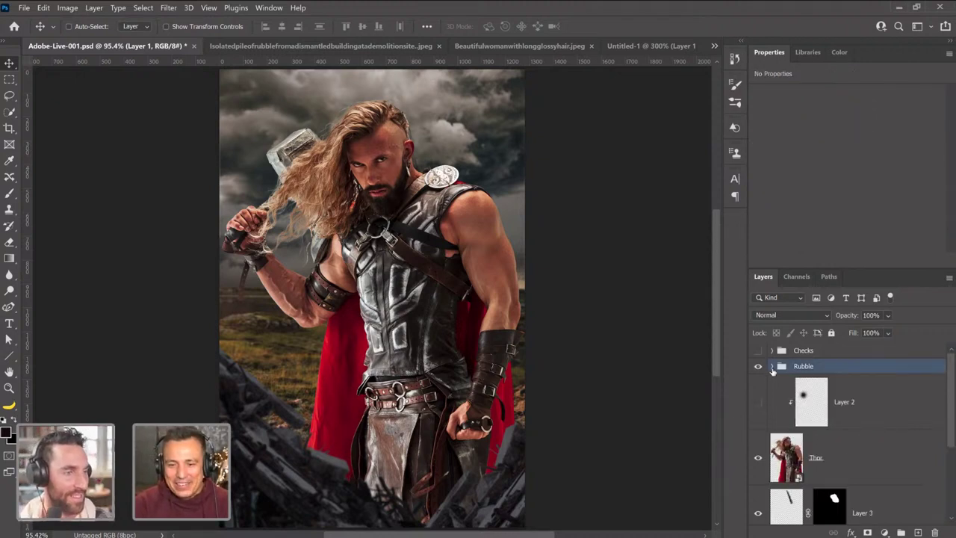
{"action": "scroll", "coordinate": [831, 446], "scroll_direction": "down", "scroll_amount": 4}
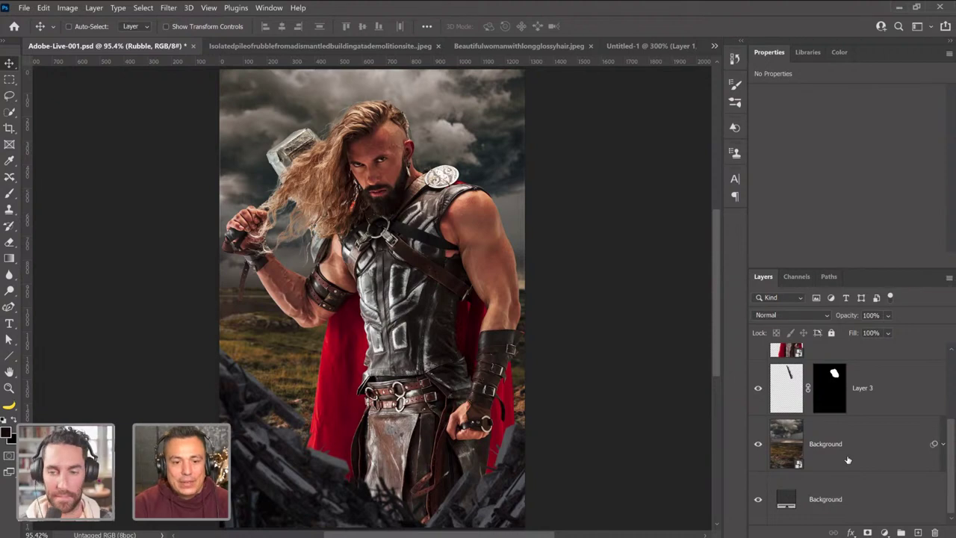
{"action": "scroll", "coordinate": [848, 459], "scroll_direction": "up", "scroll_amount": 1}
{"action": "scroll", "coordinate": [843, 449], "scroll_direction": "up", "scroll_amount": 1}
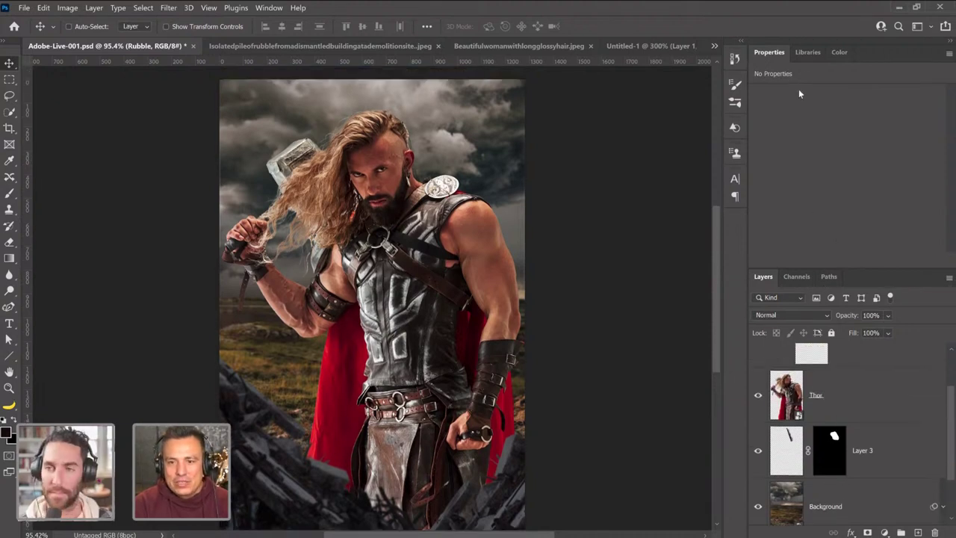
{"action": "left_click", "coordinate": [807, 53]}
{"action": "left_click", "coordinate": [766, 55]}
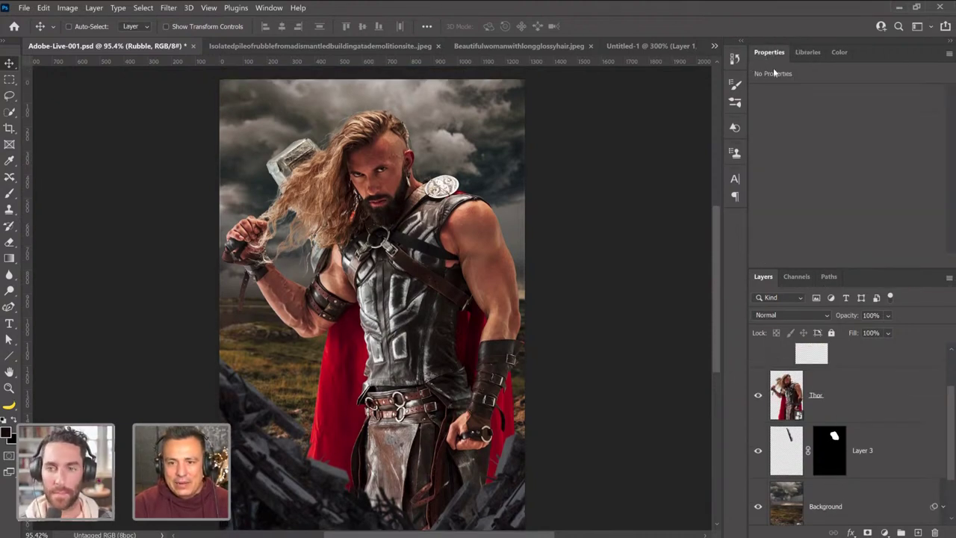
{"action": "left_click", "coordinate": [807, 53]}
{"action": "left_click", "coordinate": [837, 211]}
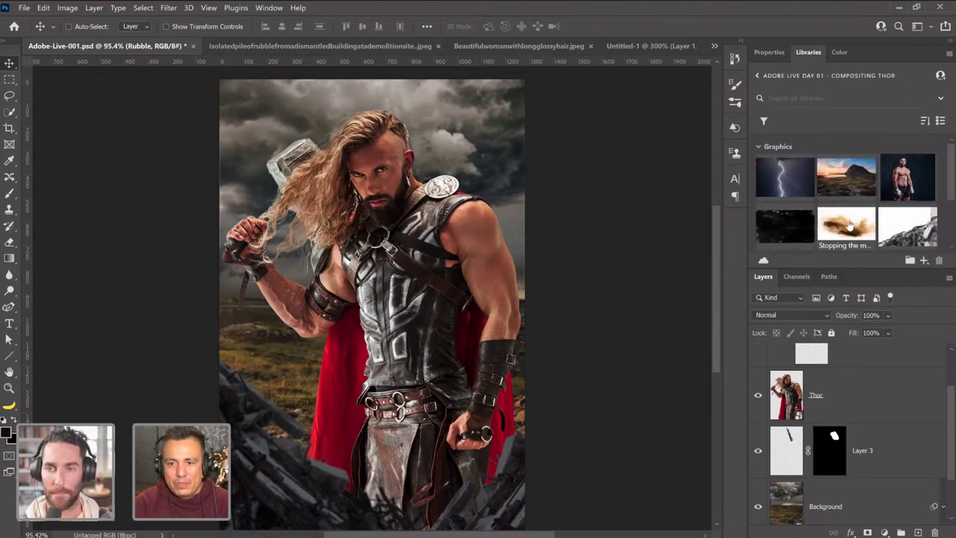
Open the brown powder graphic from the Libraries panel as a separate document.
{"action": "double_click", "coordinate": [848, 225]}
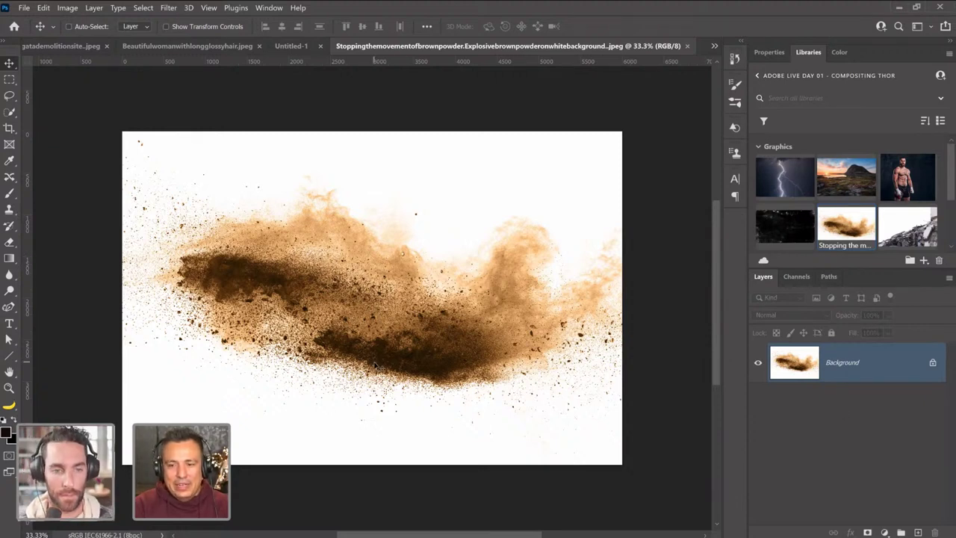
Unlock the powder background as Layer 0 and view the Red, Green and Blue channels.
{"action": "left_click", "coordinate": [932, 364]}
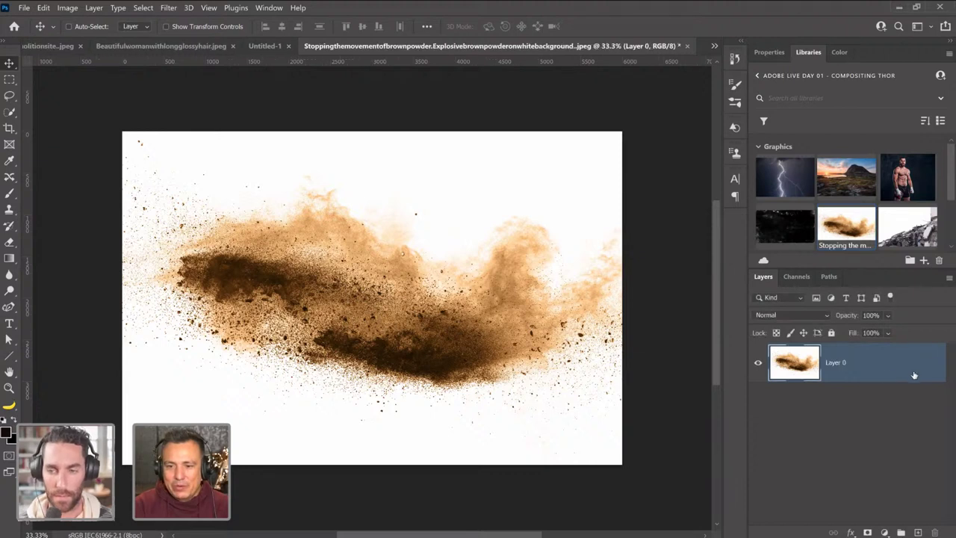
{"action": "left_click", "coordinate": [797, 277]}
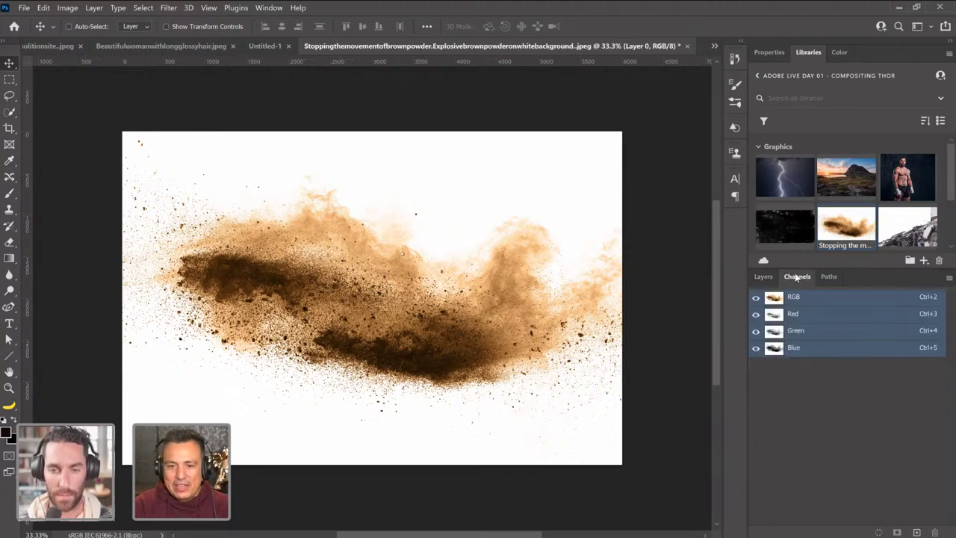
{"action": "left_click", "coordinate": [779, 314]}
{"action": "left_click", "coordinate": [780, 332]}
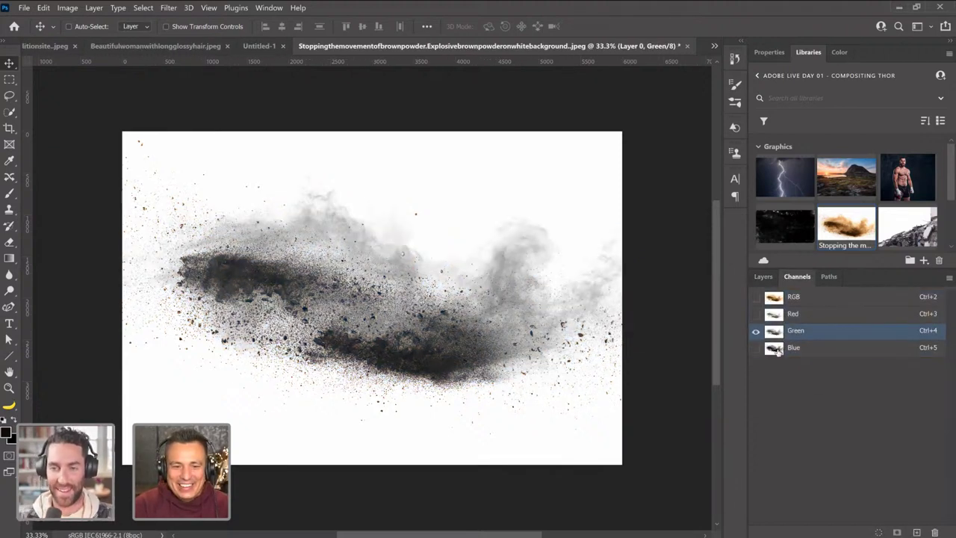
{"action": "left_click", "coordinate": [778, 349]}
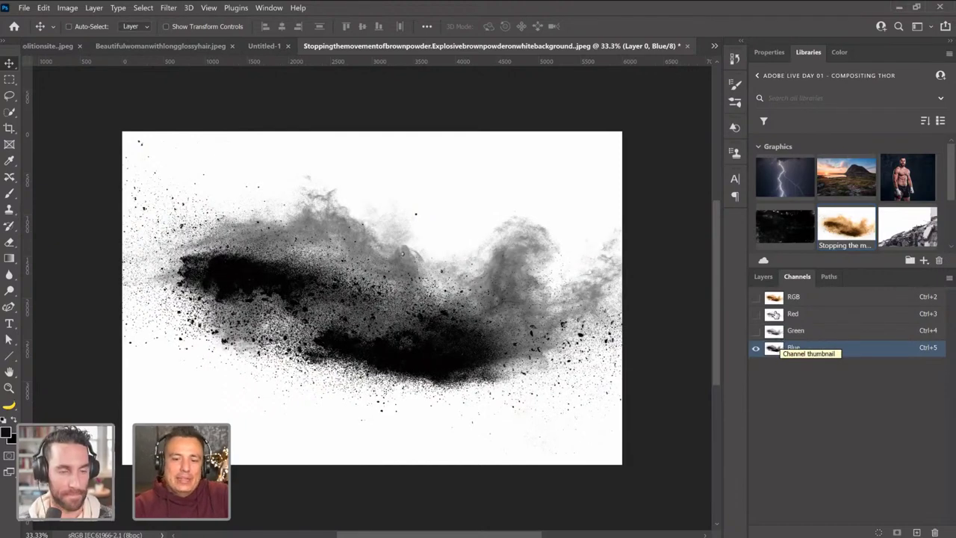
Compare the channels again and duplicate Green as a Green copy channel.
{"action": "left_click", "coordinate": [776, 314]}
{"action": "left_click", "coordinate": [776, 331]}
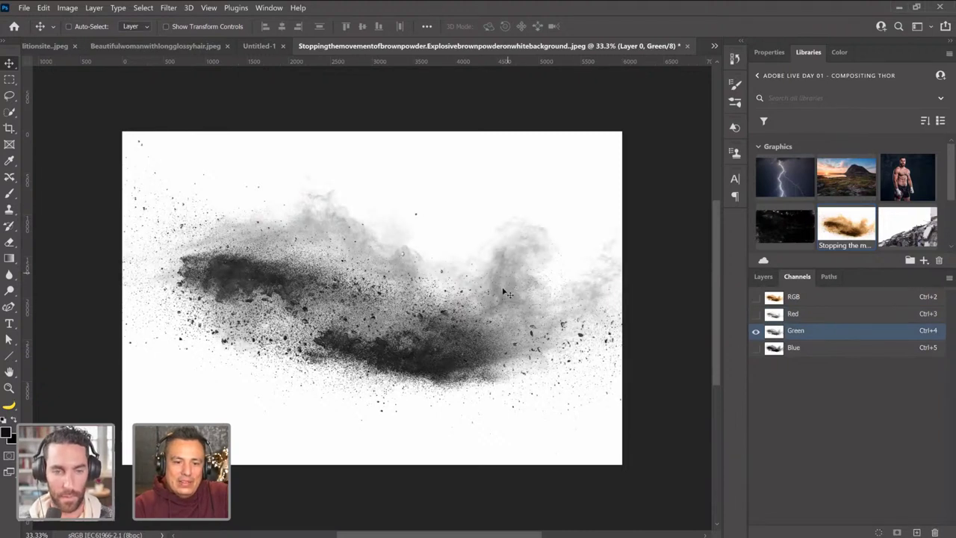
{"action": "left_click", "coordinate": [779, 352]}
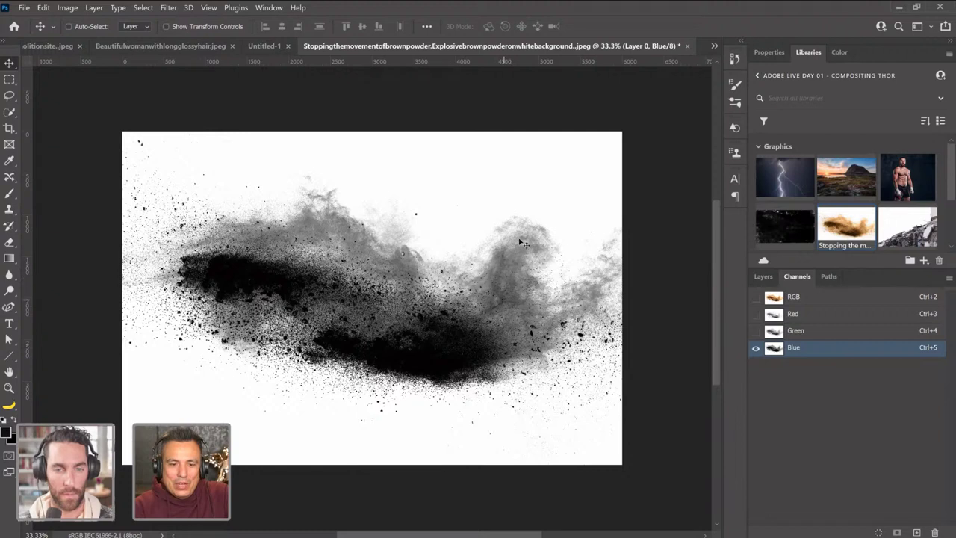
{"action": "left_click", "coordinate": [799, 333]}
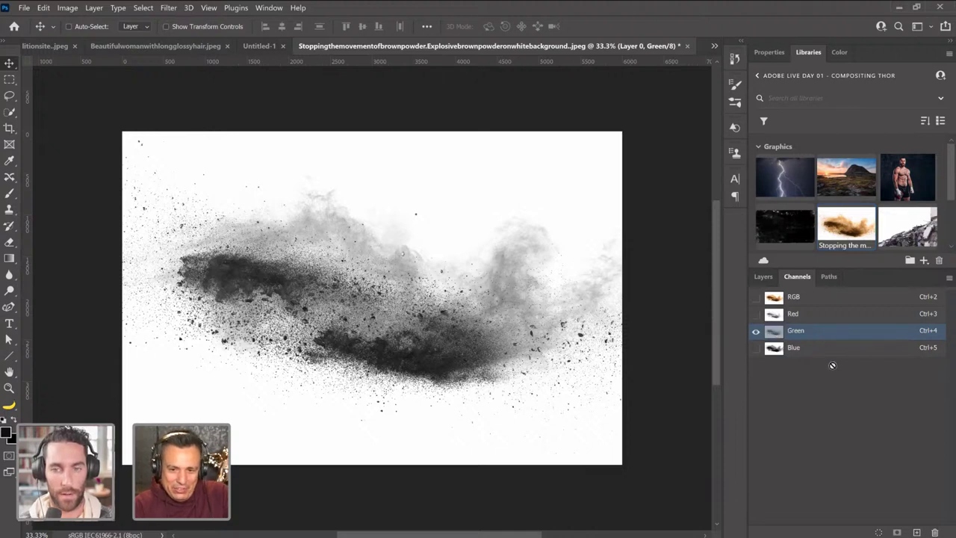
{"action": "left_click_drag", "start_coordinate": [833, 365], "coordinate": [917, 532]}
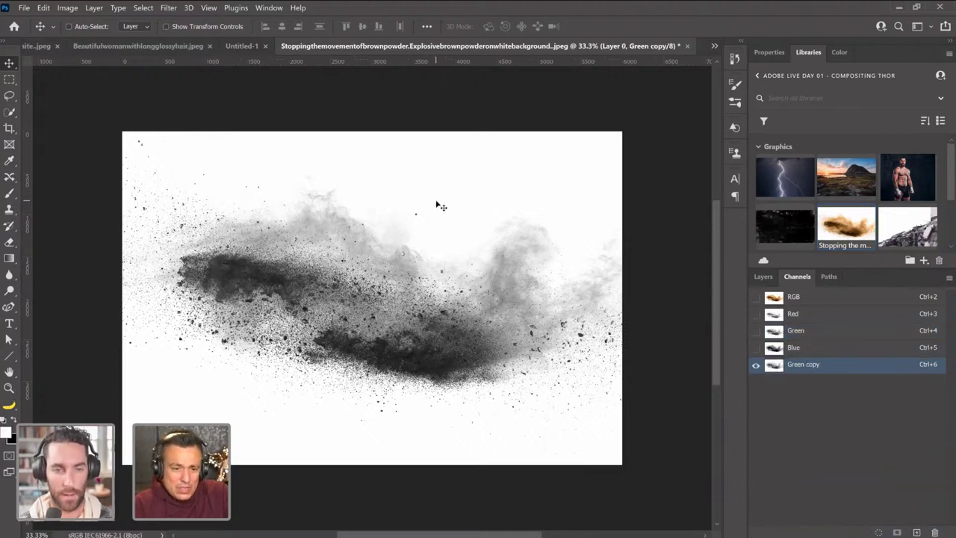
{"action": "left_click", "coordinate": [67, 7]}
Apply Levels to Green copy with black input 50 and midtones 1.52.
{"action": "mouse_move", "coordinate": [168, 36]}
{"action": "left_click", "coordinate": [212, 45]}
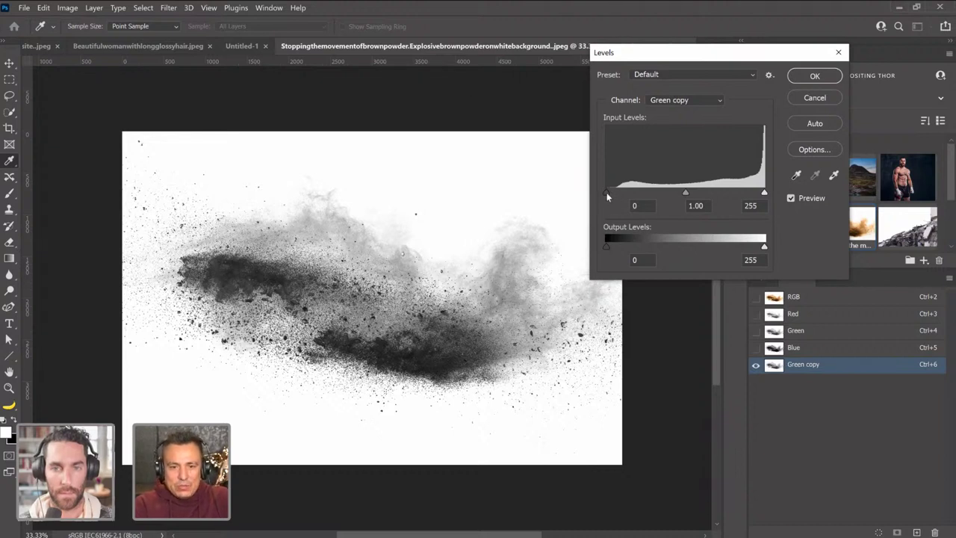
{"action": "left_click_drag", "start_coordinate": [607, 193], "coordinate": [629, 197]}
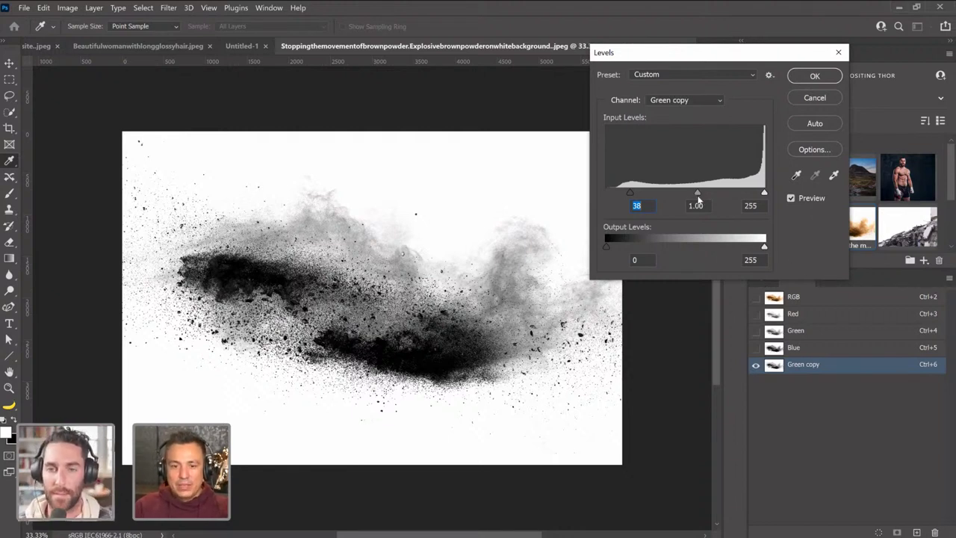
{"action": "left_click_drag", "start_coordinate": [699, 195], "coordinate": [703, 194]}
{"action": "mouse_move", "coordinate": [630, 194]}
{"action": "left_mouse_down"}
{"action": "mouse_move", "coordinate": [606, 192]}
{"action": "mouse_move", "coordinate": [638, 195]}
{"action": "left_mouse_up"}
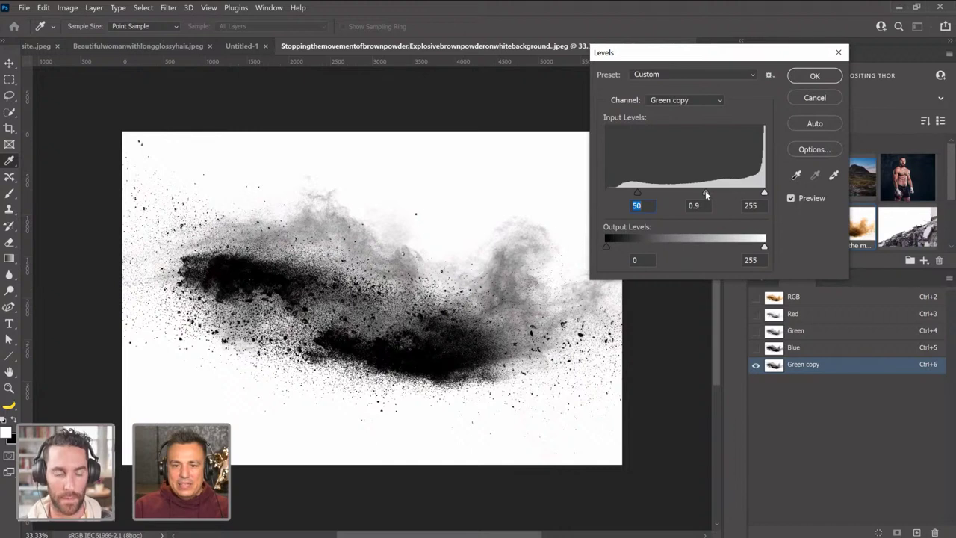
{"action": "left_click_drag", "start_coordinate": [712, 193], "coordinate": [682, 199]}
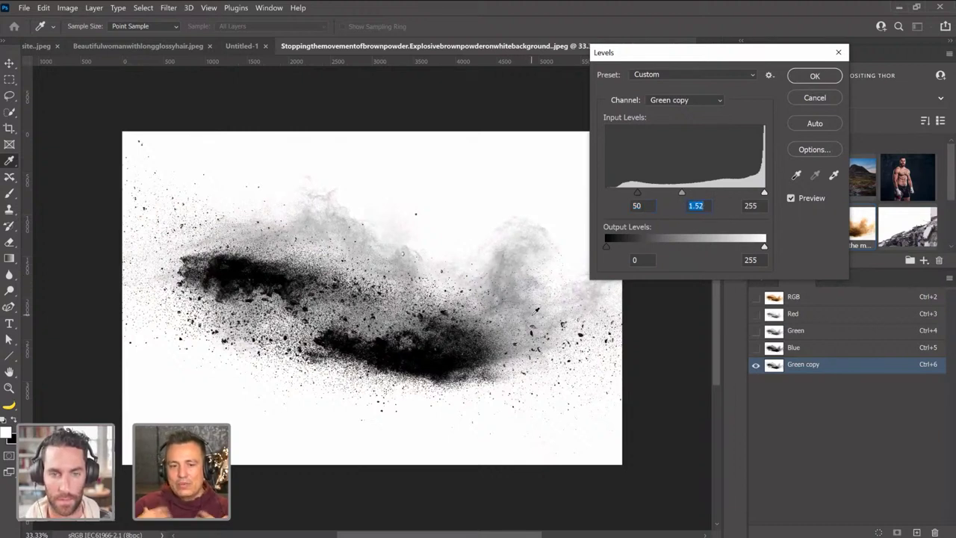
{"action": "left_click", "coordinate": [812, 78]}
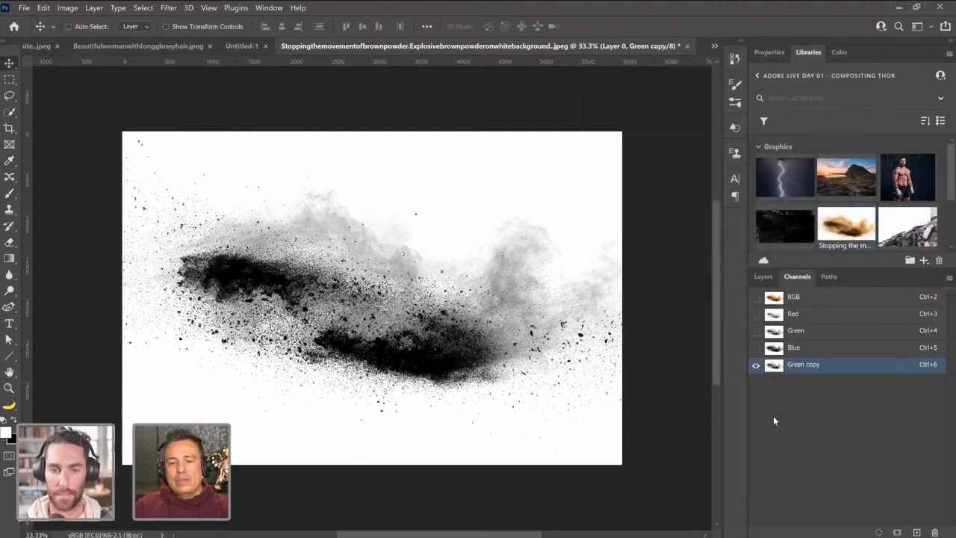
Invert the Green copy channel, load it as a selection, and mask out Layer 0's white background.
{"action": "key", "text": "ctrl+i"}
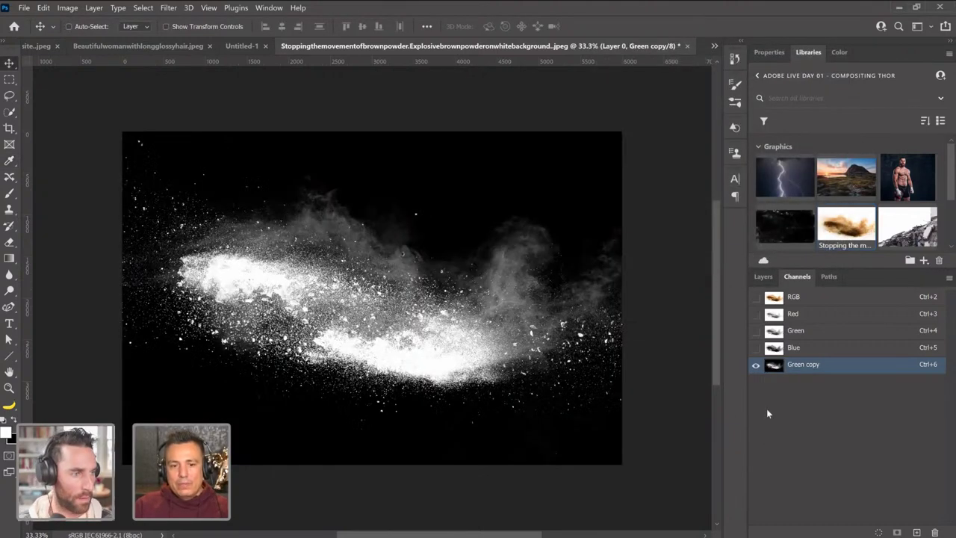
{"action": "left_click", "coordinate": [774, 367], "text": "ctrl"}
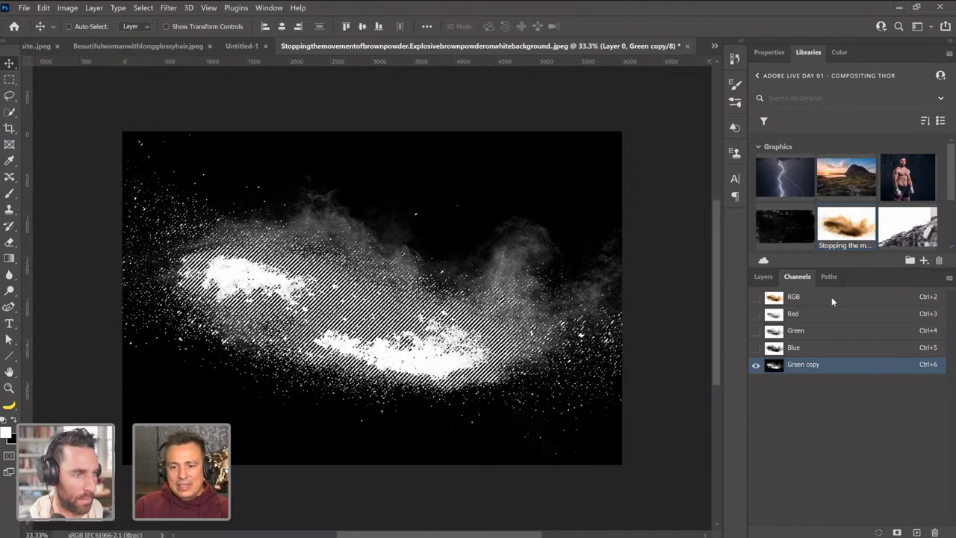
{"action": "left_click", "coordinate": [767, 300]}
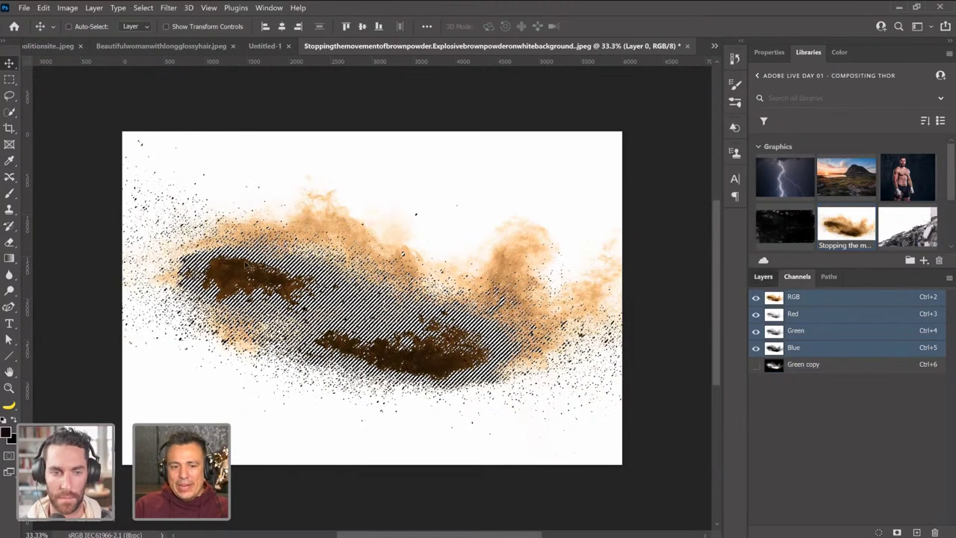
{"action": "key", "text": "F7"}
{"action": "key", "text": "ctrl+shift+m"}
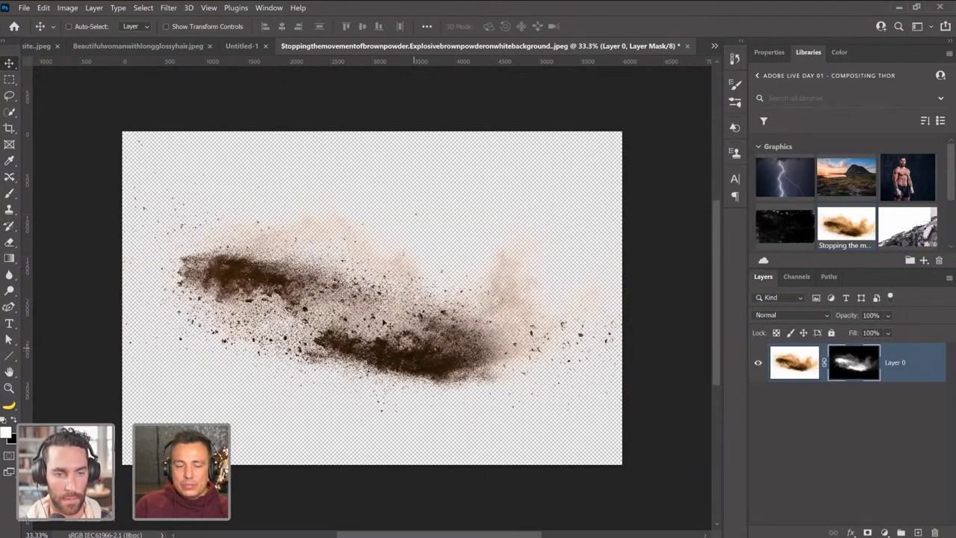
Load the layer mask as a selection and try a solid colour fill, then cancel it.
{"action": "left_click", "coordinate": [850, 371], "text": "ctrl"}
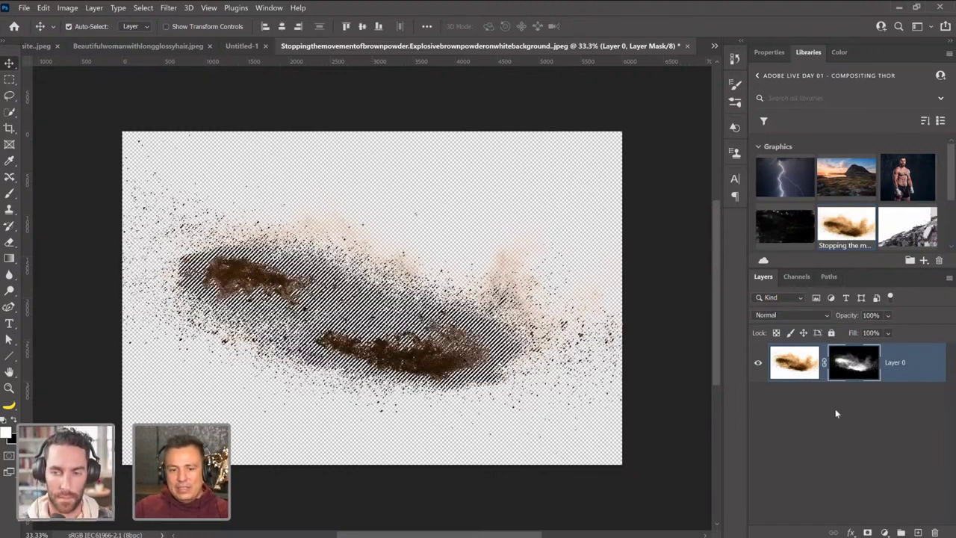
{"action": "left_click", "coordinate": [885, 532]}
{"action": "key", "text": "Up"}
{"action": "key", "text": "Up"}
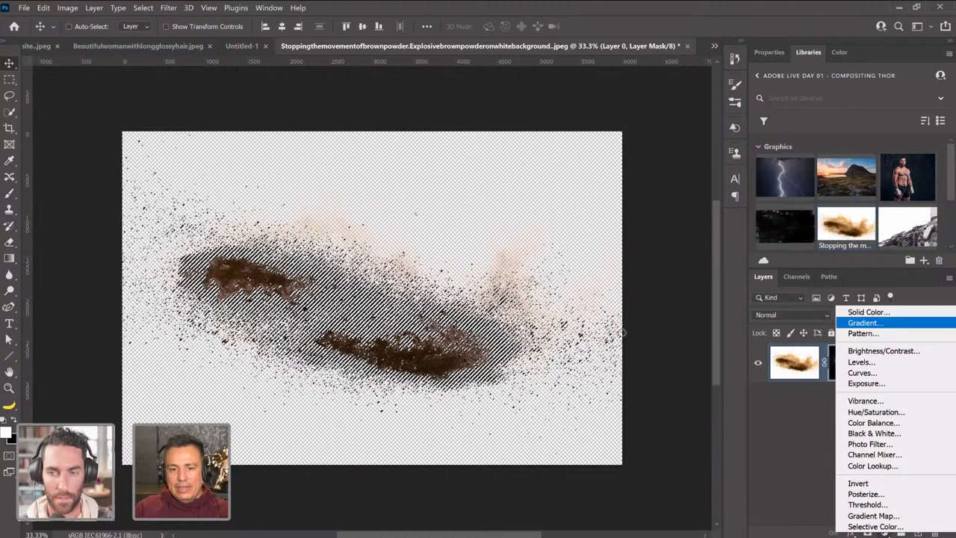
{"action": "key", "text": "Return"}
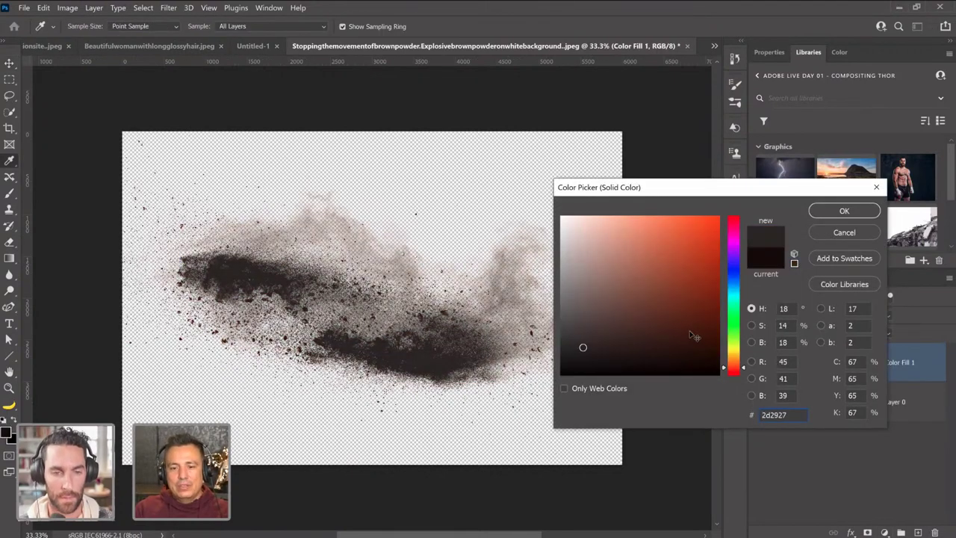
{"action": "left_click", "coordinate": [845, 232]}
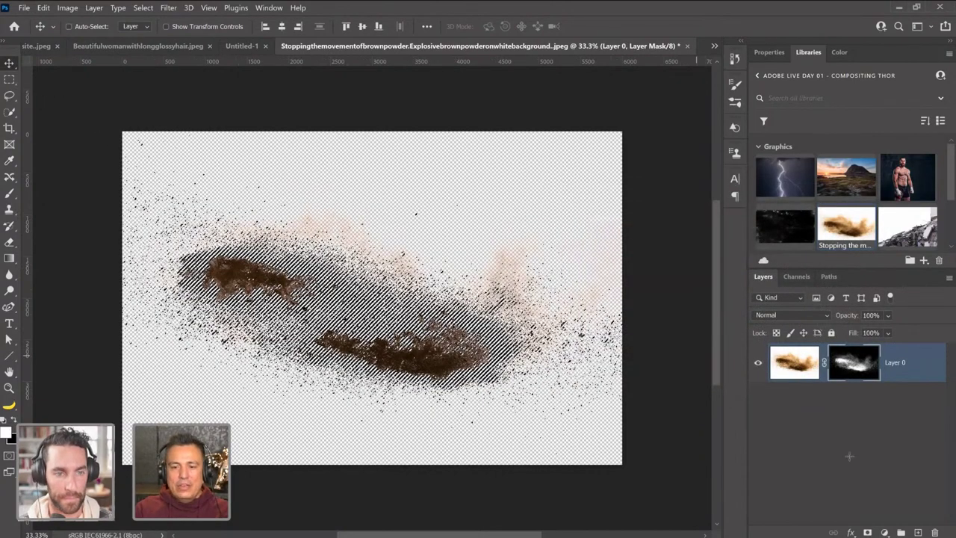
Convert Layer 0 to a smart object and drag the powder into the rubble document.
{"action": "key", "text": "m"}
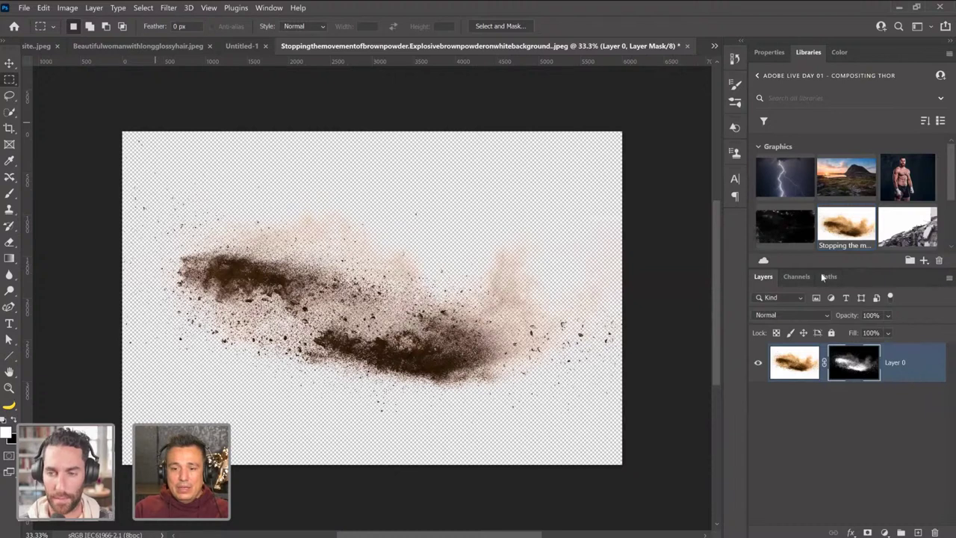
{"action": "right_click", "coordinate": [916, 362]}
{"action": "left_click", "coordinate": [809, 203]}
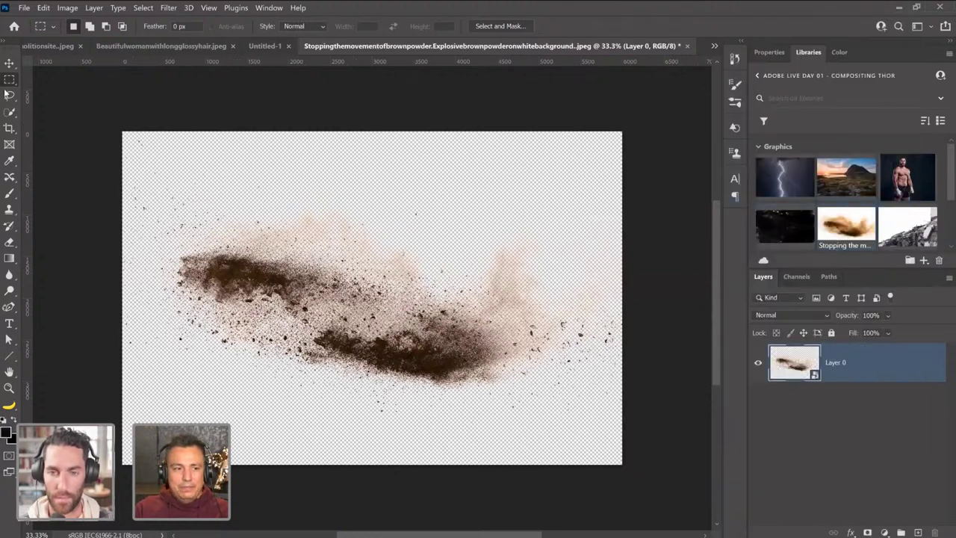
{"action": "key", "text": "v"}
{"action": "left_click_drag", "start_coordinate": [205, 160], "coordinate": [342, 92]}
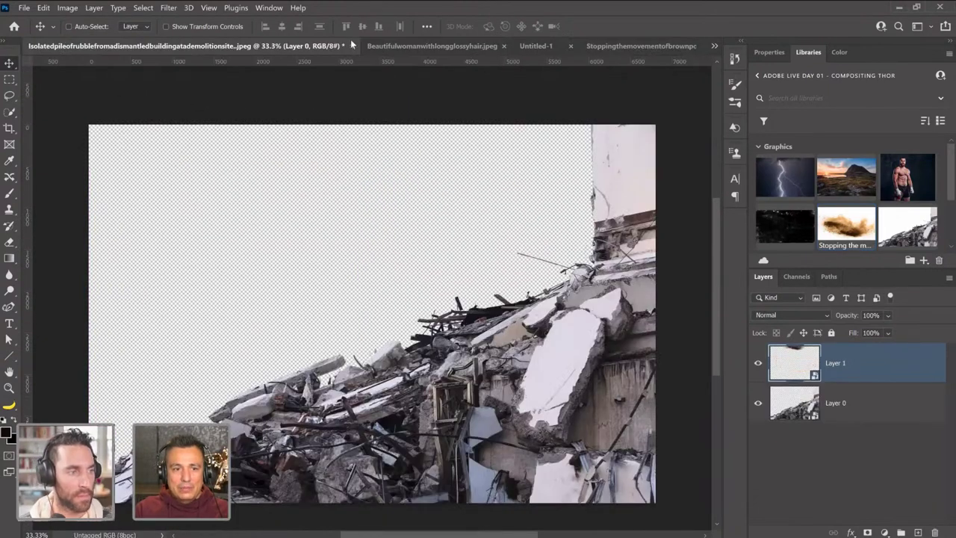
Close the rubble and Untitled-1 documents without saving, then bring up the long-hair photo.
{"action": "left_click", "coordinate": [352, 45]}
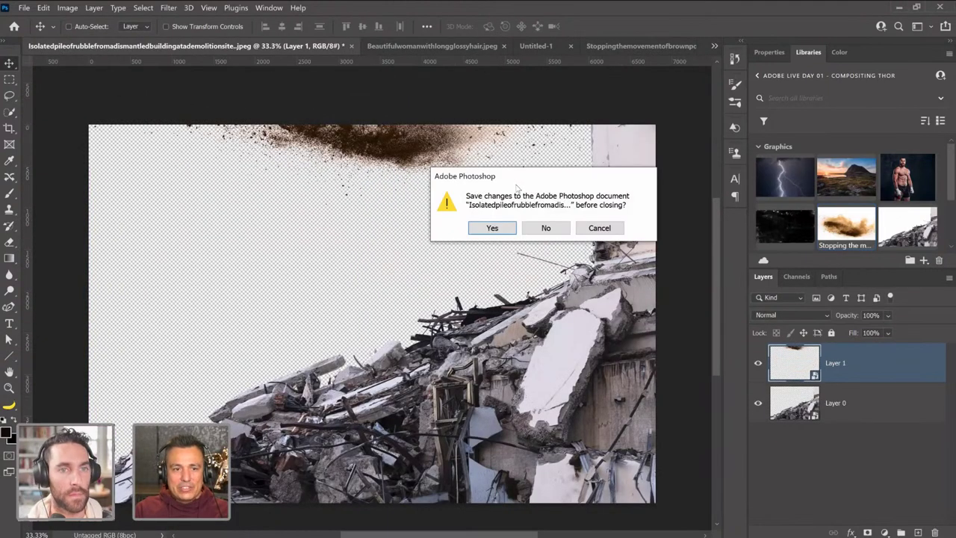
{"action": "left_click", "coordinate": [543, 233]}
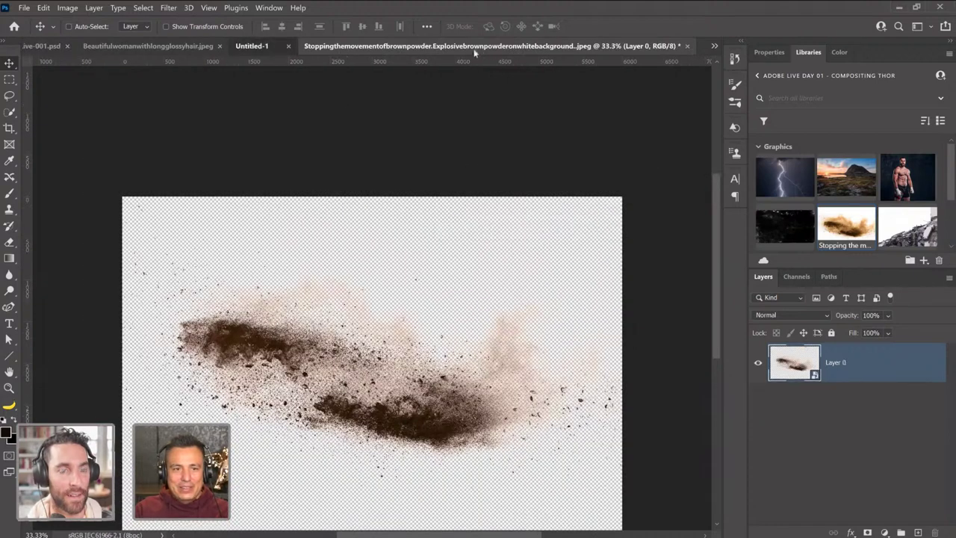
{"action": "key", "text": "ctrl+shift+Tab"}
{"action": "left_click", "coordinate": [444, 46]}
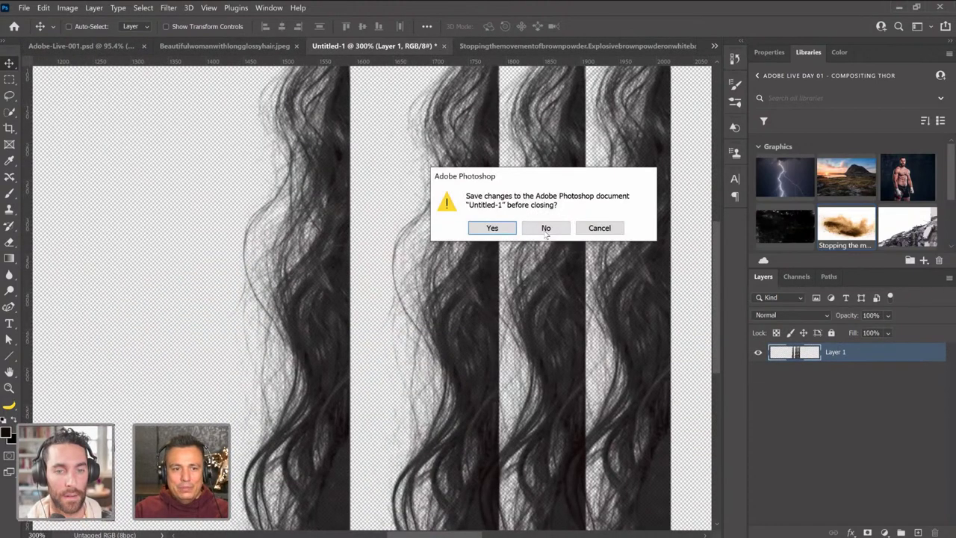
{"action": "left_click", "coordinate": [546, 228]}
{"action": "key", "text": "ctrl+shift+Tab"}
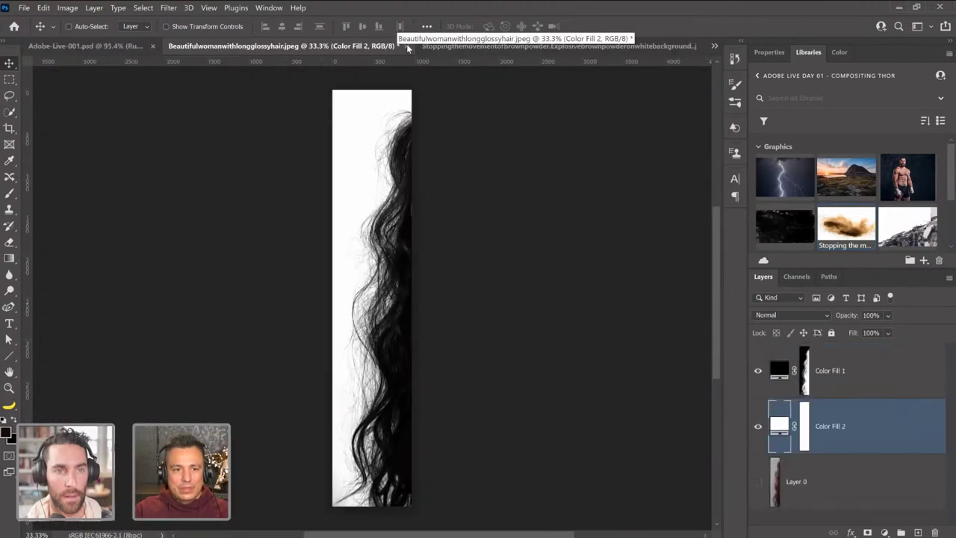
Close the long-hair photo without saving, then drag the brown powder layer into the Thor poster.
{"action": "left_click", "coordinate": [406, 45]}
{"action": "left_click", "coordinate": [547, 229]}
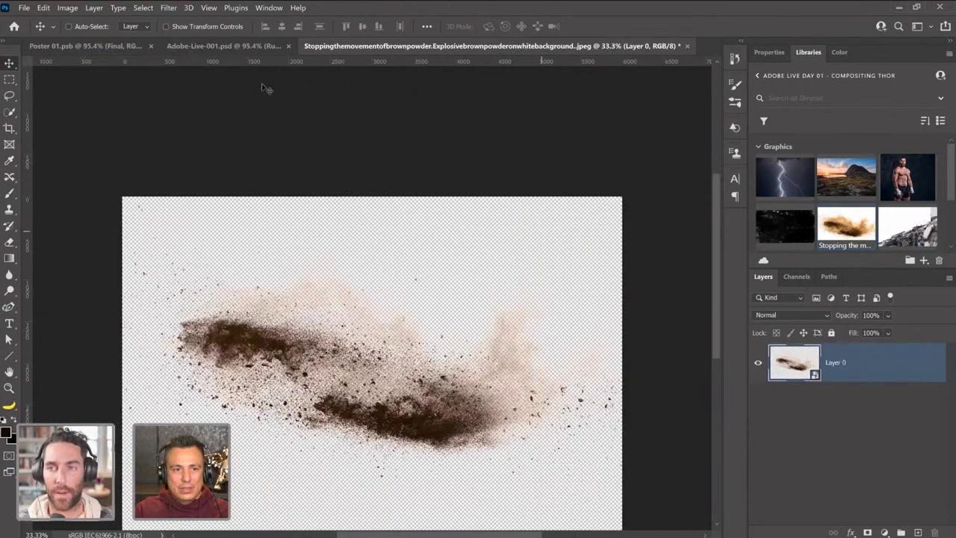
{"action": "left_click", "coordinate": [229, 45]}
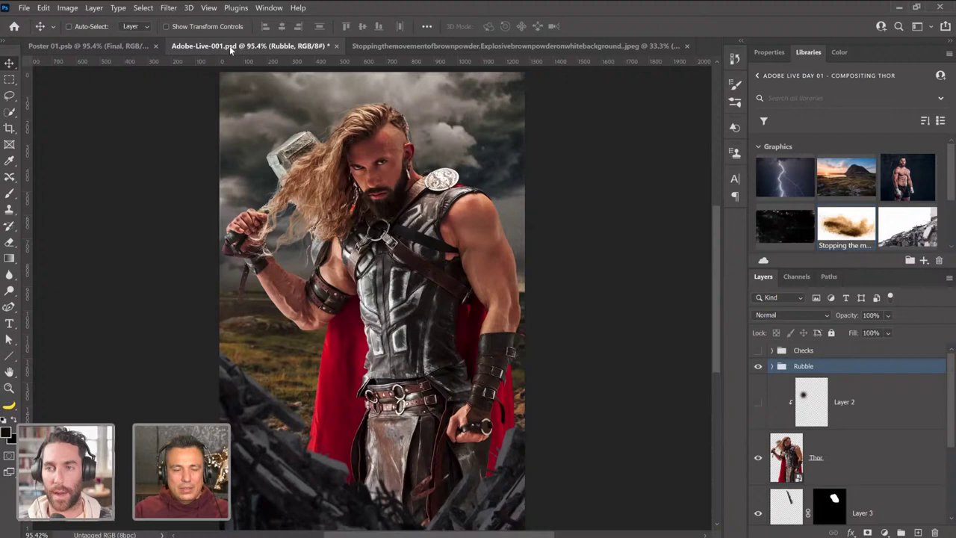
{"action": "left_click", "coordinate": [410, 46]}
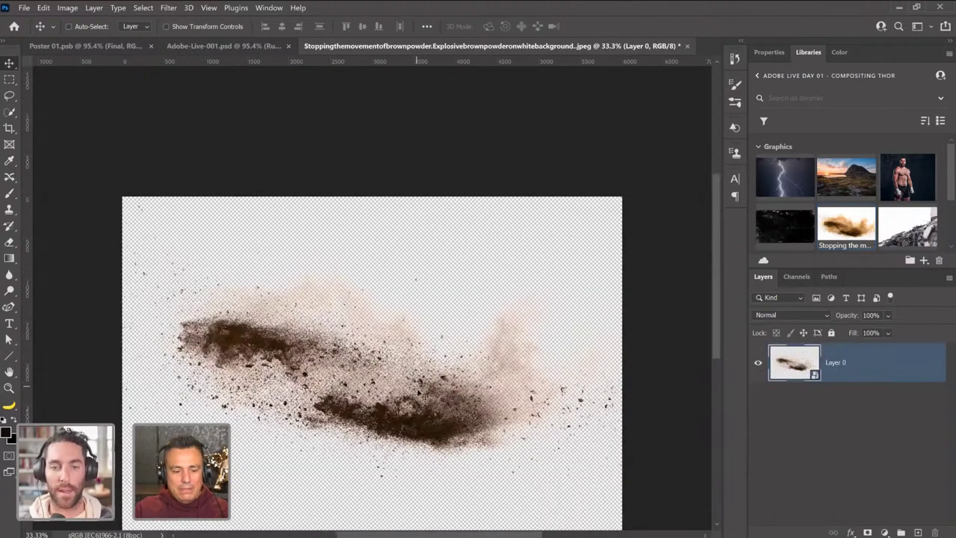
{"action": "left_click_drag", "start_coordinate": [439, 401], "coordinate": [489, 319]}
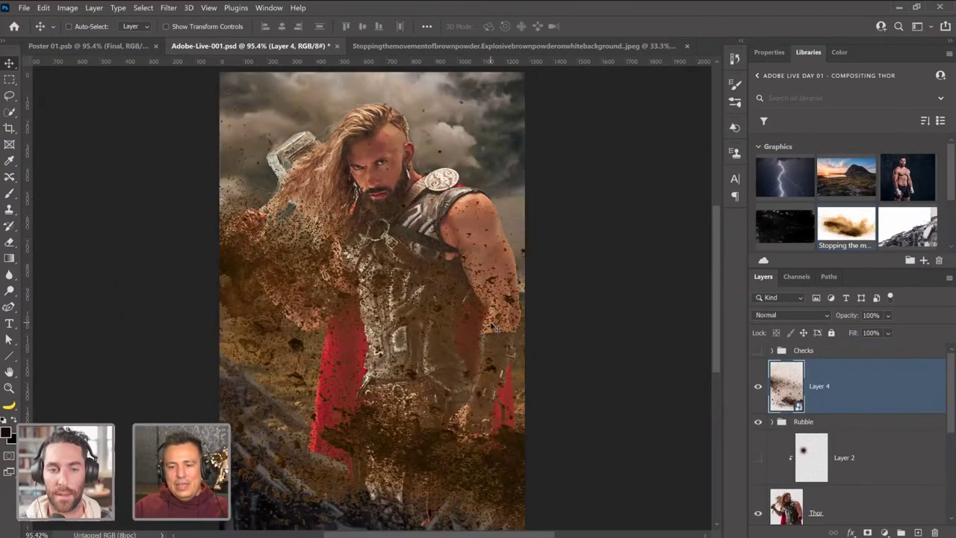
Slide Layer 4's powder down over Thor's chest, arm and legs, keeping his face clear.
{"action": "scroll", "coordinate": [865, 422], "scroll_direction": "down", "scroll_amount": 5}
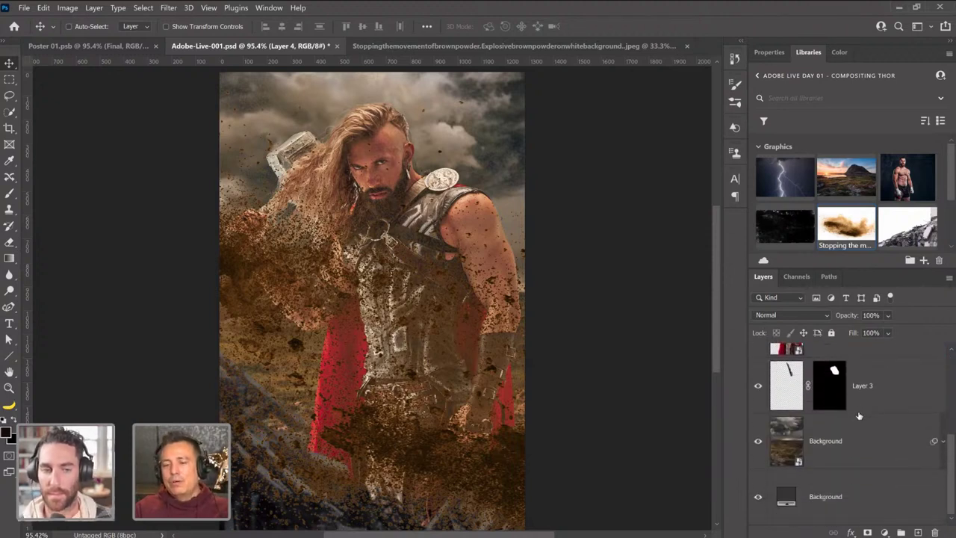
{"action": "scroll", "coordinate": [859, 417], "scroll_direction": "up", "scroll_amount": 1}
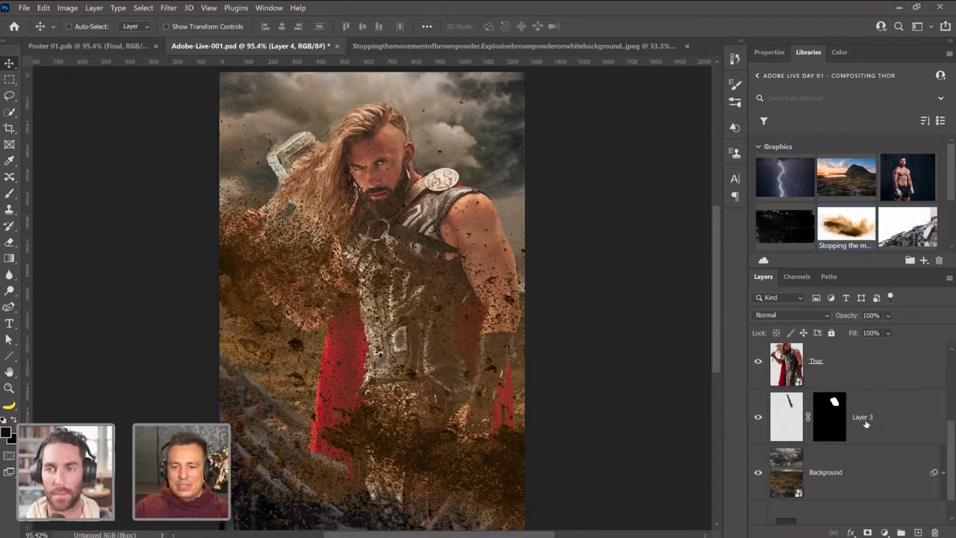
{"action": "scroll", "coordinate": [492, 399], "scroll_direction": "up", "scroll_amount": 3}
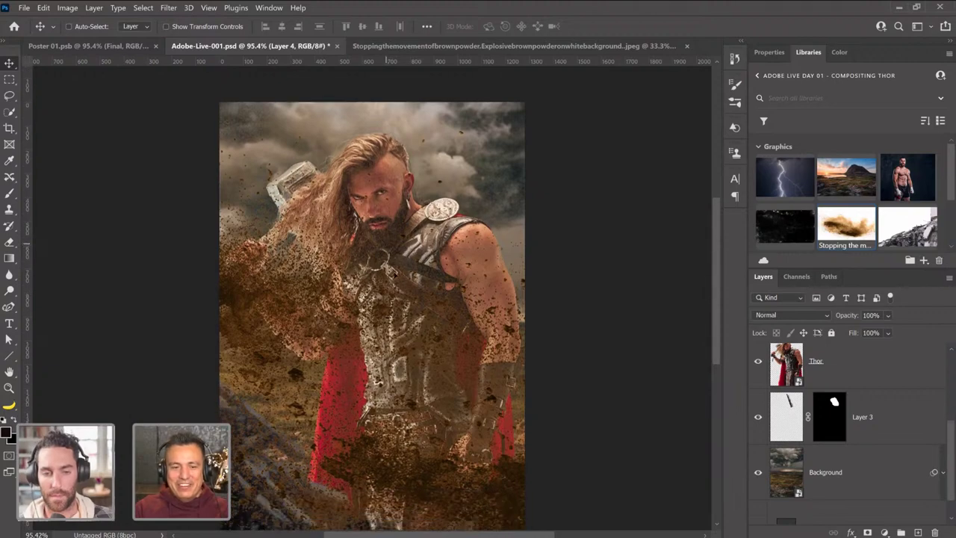
{"action": "left_click_drag", "start_coordinate": [393, 273], "coordinate": [416, 367]}
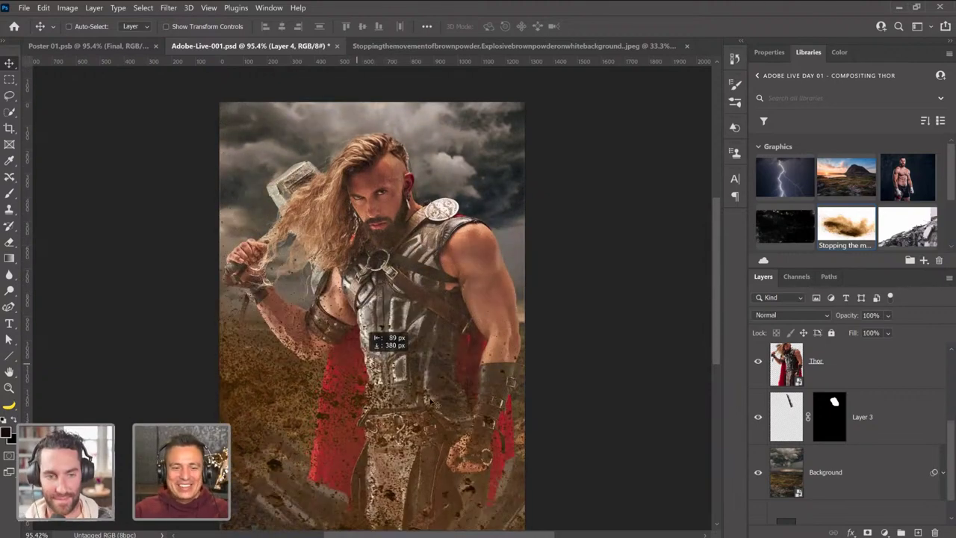
{"action": "left_click_drag", "start_coordinate": [430, 400], "coordinate": [424, 378]}
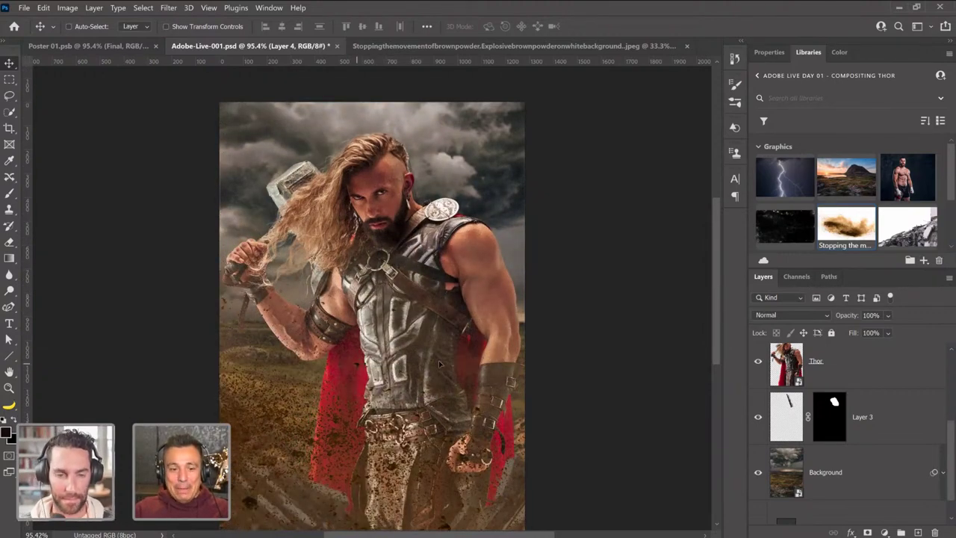
{"action": "key", "text": "ctrl+z"}
{"action": "left_click_drag", "start_coordinate": [420, 266], "coordinate": [449, 382]}
{"action": "key", "text": "ctrl+z"}
{"action": "key", "text": "ctrl+z"}
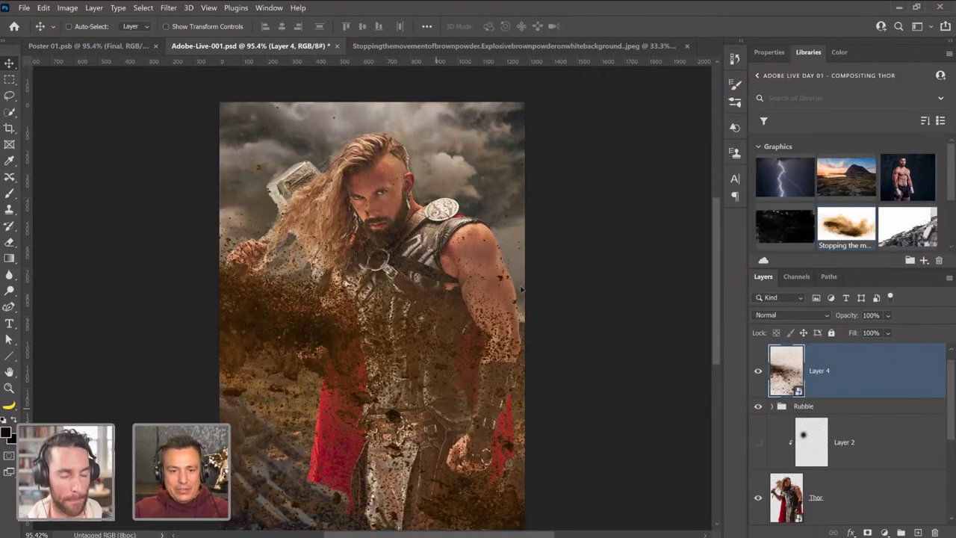
Scale Layer 4's powder to about 192% and rotate it about 56° across Thor's lower left.
{"action": "key", "text": "ctrl+shift+z"}
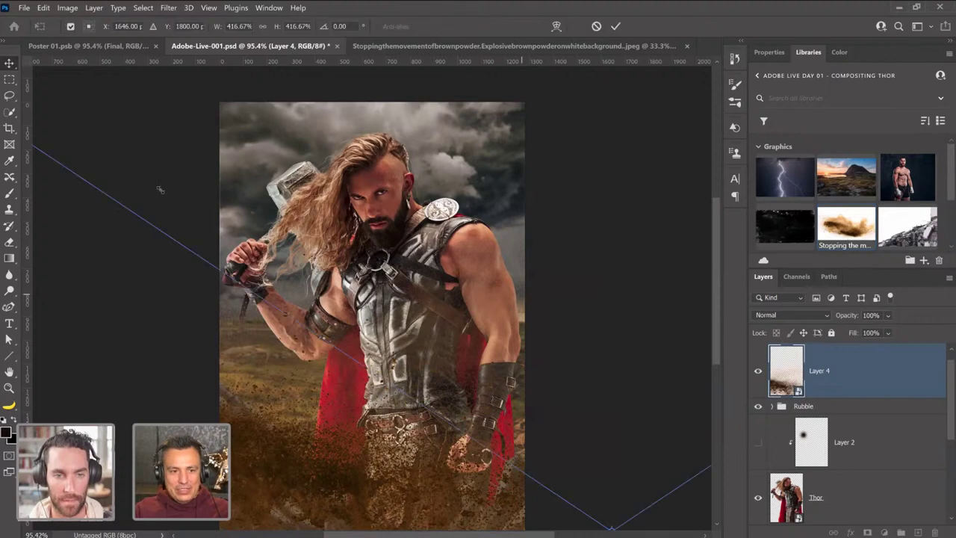
{"action": "key", "text": "ctrl+t"}
{"action": "scroll", "coordinate": [171, 188], "scroll_direction": "down", "scroll_amount": 6}
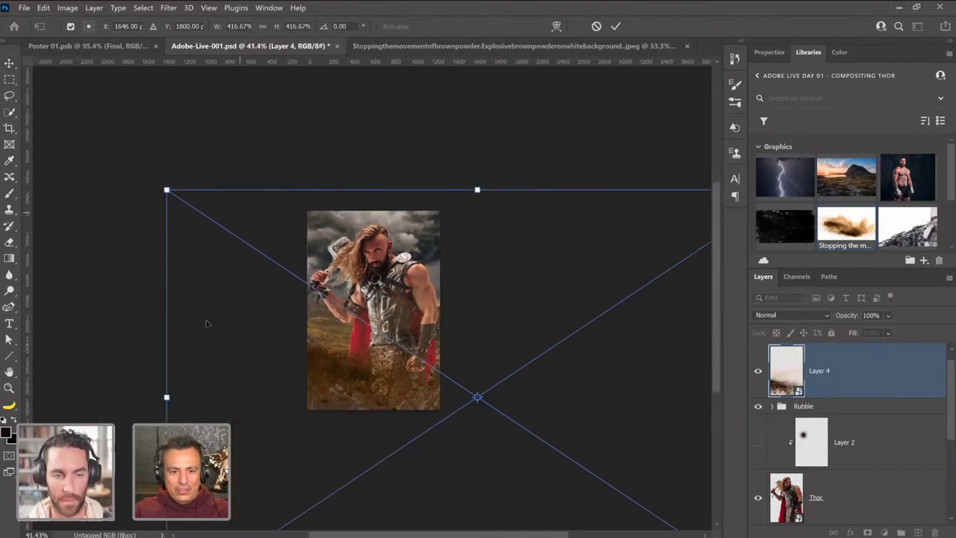
{"action": "left_click_drag", "start_coordinate": [425, 268], "coordinate": [361, 413]}
{"action": "left_click_drag", "start_coordinate": [490, 213], "coordinate": [332, 426]}
{"action": "left_click_drag", "start_coordinate": [331, 287], "coordinate": [362, 301]}
{"action": "left_click_drag", "start_coordinate": [280, 390], "coordinate": [385, 404]}
{"action": "key", "text": "Return"}
{"action": "key", "text": "z"}
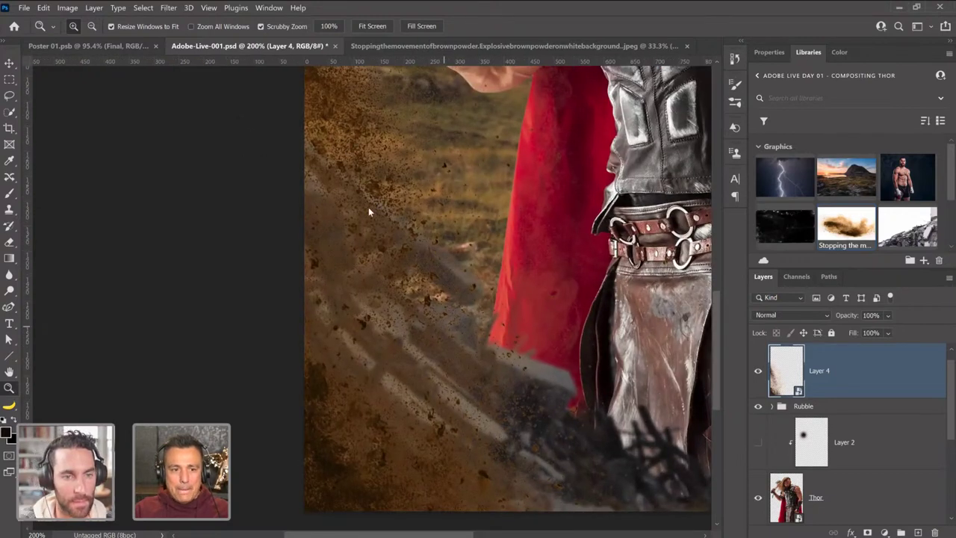
Apply a Motion Blur to Layer 4 at a -73° angle with a short distance.
{"action": "scroll", "coordinate": [369, 225], "scroll_direction": "up", "scroll_amount": 2}
{"action": "scroll", "coordinate": [617, 266], "scroll_direction": "up", "scroll_amount": 2}
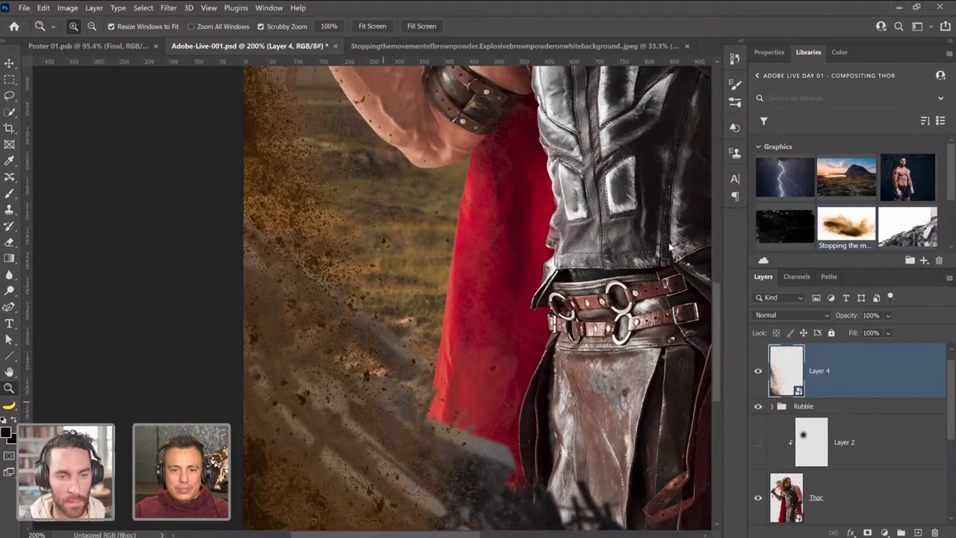
{"action": "key", "text": "ctrl+alt+f"}
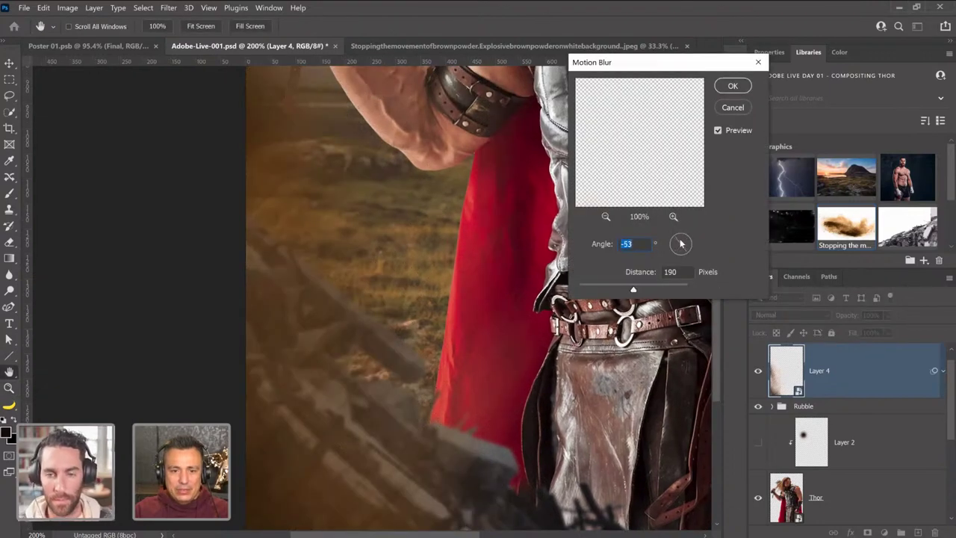
{"action": "left_click_drag", "start_coordinate": [680, 244], "coordinate": [682, 249]}
{"action": "left_click_drag", "start_coordinate": [634, 290], "coordinate": [583, 290]}
{"action": "left_click", "coordinate": [735, 87]}
Add a Hue/Saturation adjustment clipped to Layer 4 with saturation -74.
{"action": "key", "text": "z"}
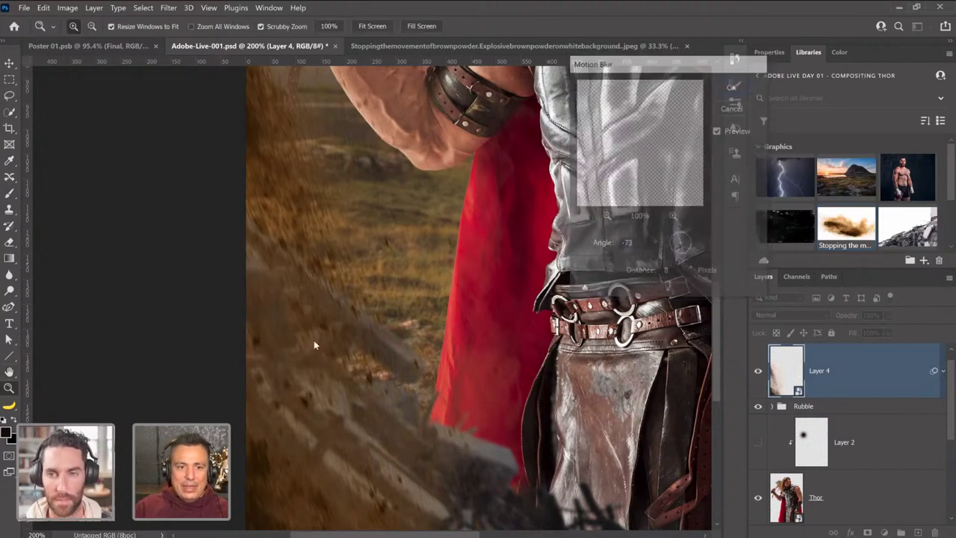
{"action": "left_click", "coordinate": [330, 295]}
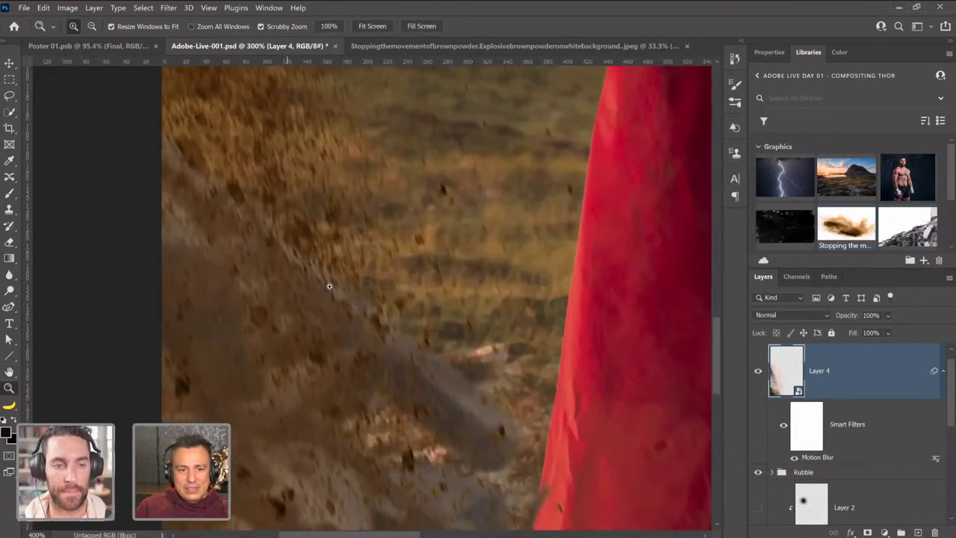
{"action": "left_click", "coordinate": [885, 532]}
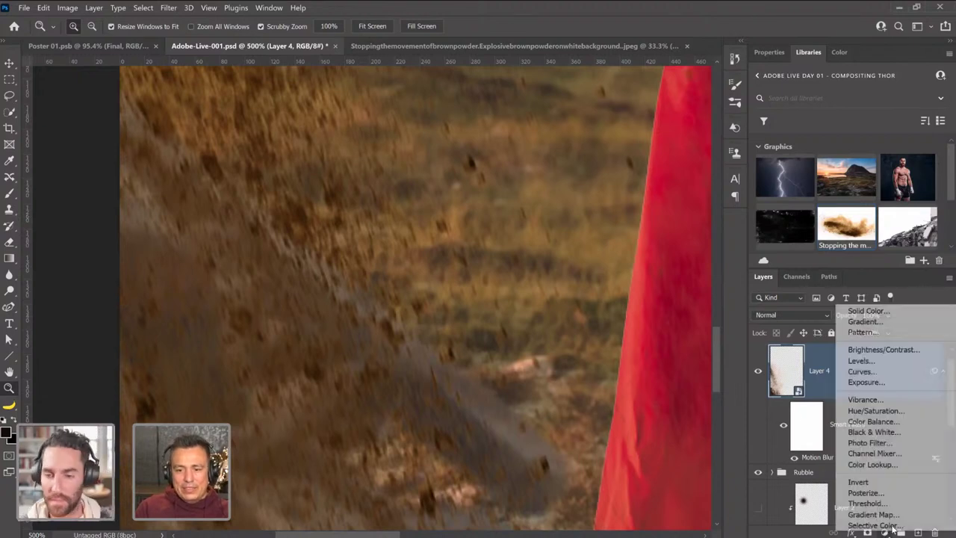
{"action": "left_click", "coordinate": [874, 411]}
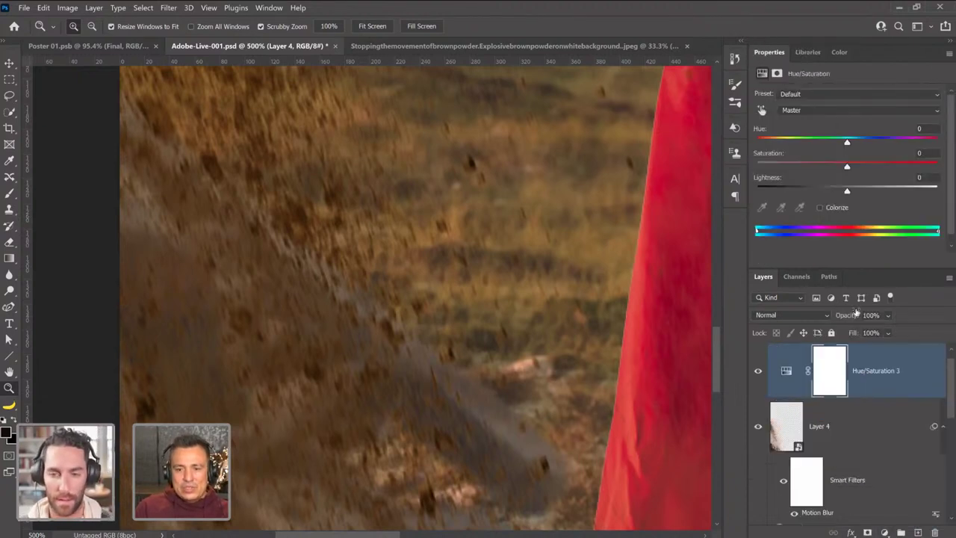
{"action": "left_click", "coordinate": [856, 261]}
{"action": "left_click_drag", "start_coordinate": [845, 169], "coordinate": [780, 179]}
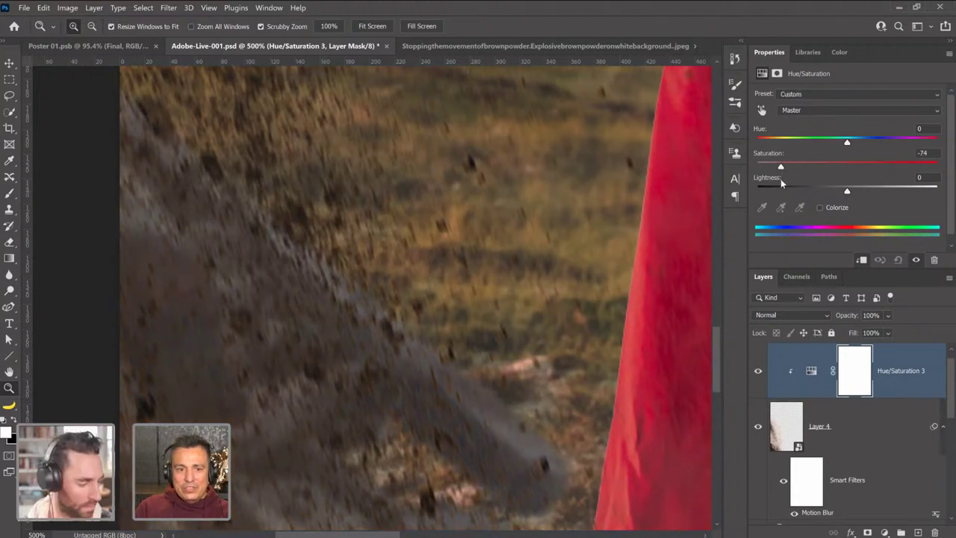
{"action": "key", "text": "ctrl+0"}
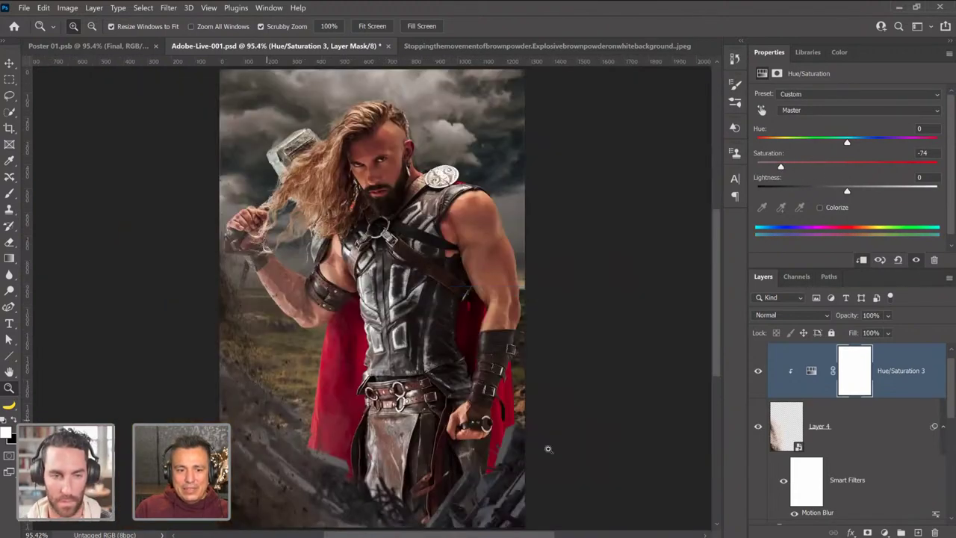
Toggle the desaturation off to compare, collapse the smart filters, and reselect the dust layer.
{"action": "left_click", "coordinate": [758, 372]}
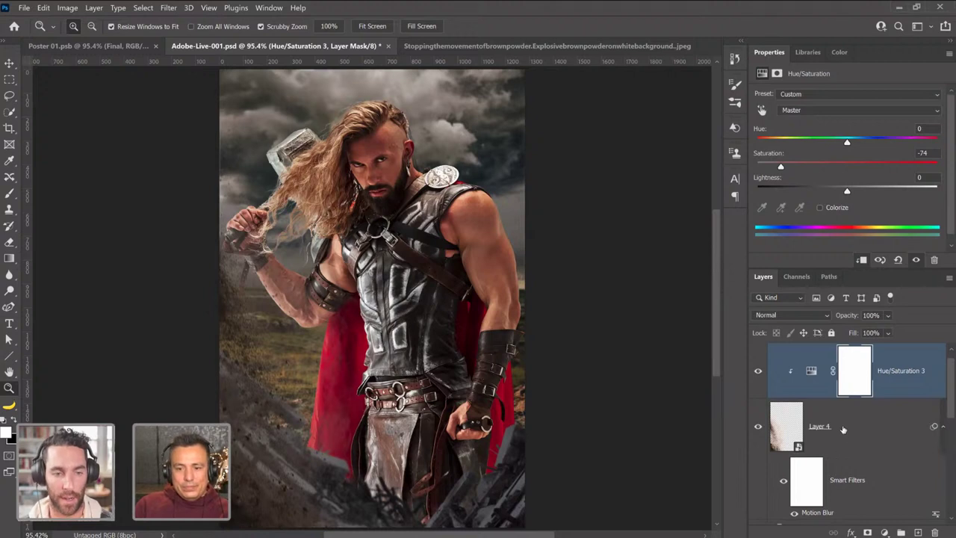
{"action": "left_click", "coordinate": [943, 427]}
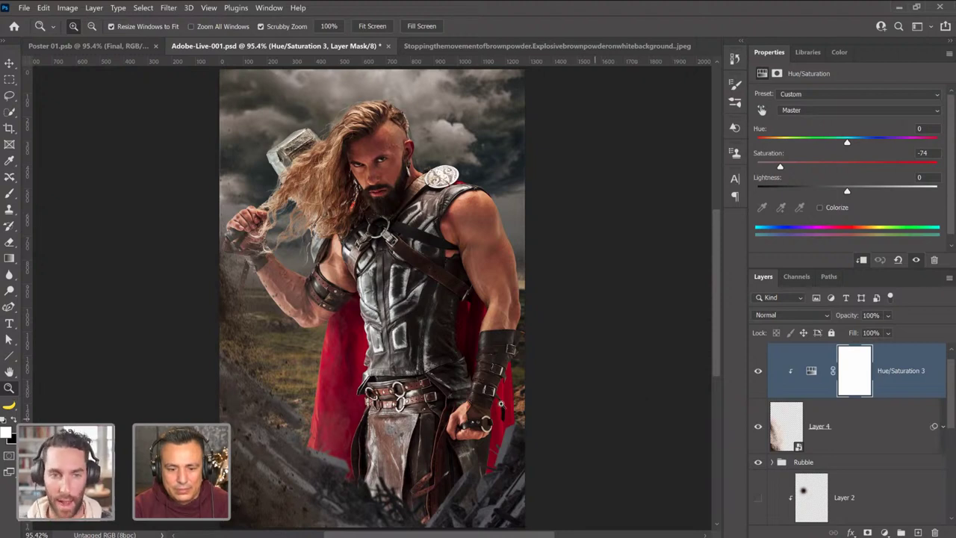
{"action": "left_click", "coordinate": [409, 400], "text": "alt"}
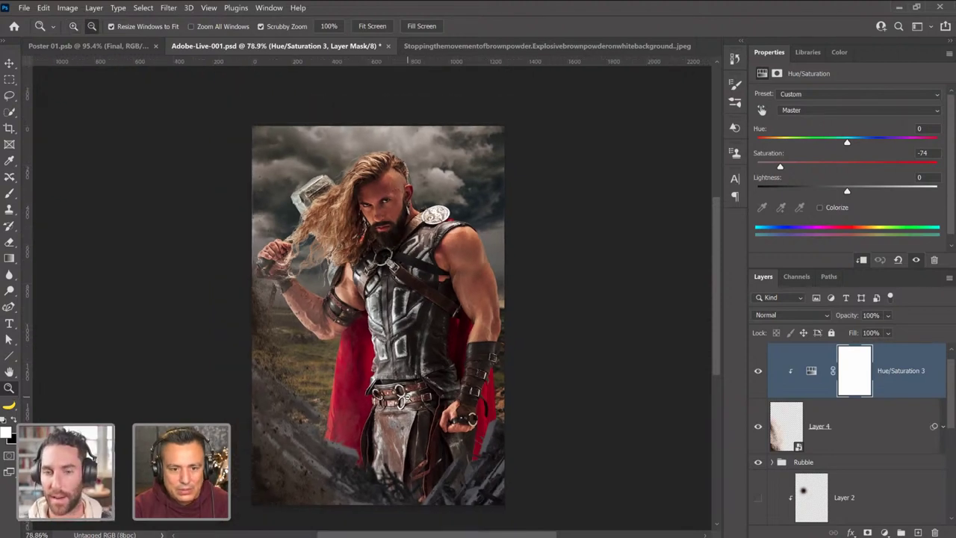
{"action": "left_click", "coordinate": [859, 432]}
{"action": "scroll", "coordinate": [828, 423], "scroll_direction": "up", "scroll_amount": 1}
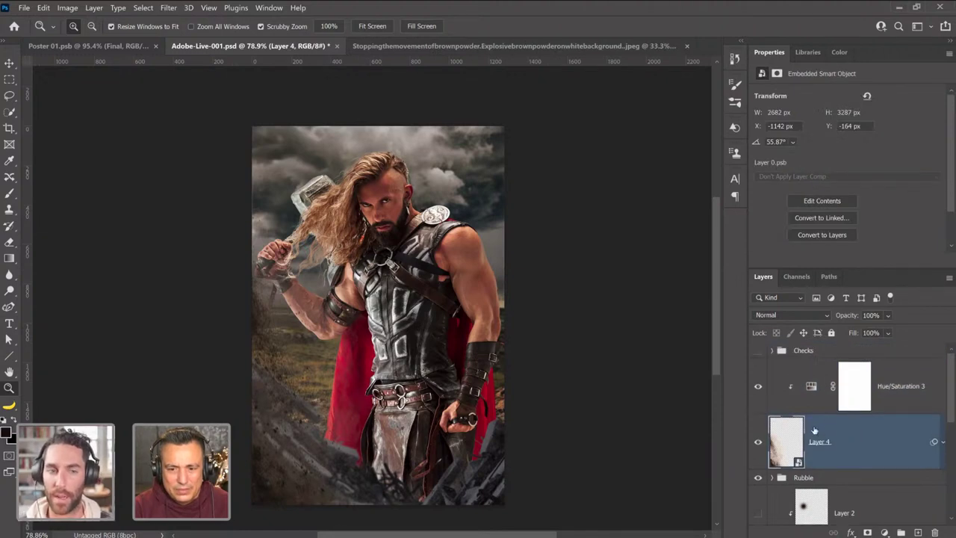
{"action": "left_click", "coordinate": [810, 388]}
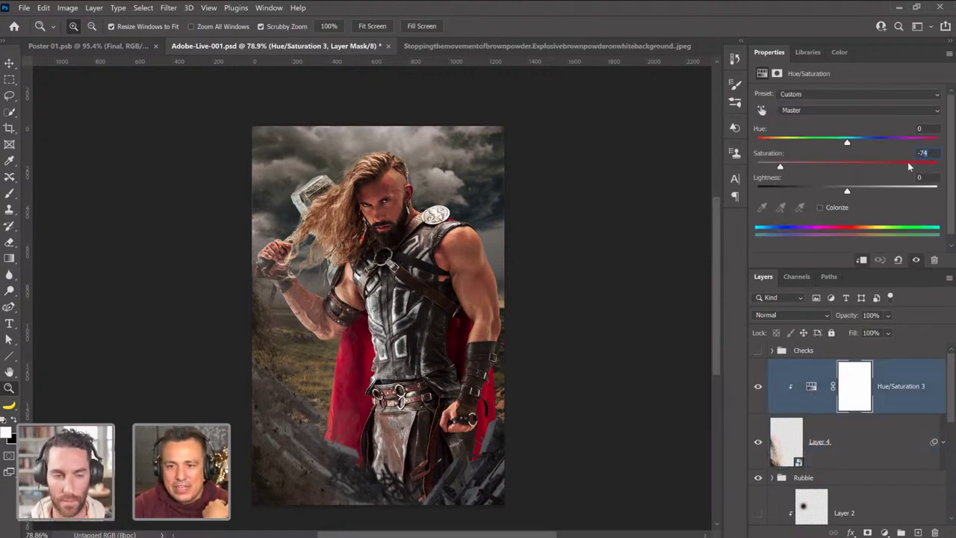
{"action": "scroll", "coordinate": [798, 424], "scroll_direction": "down", "scroll_amount": 3}
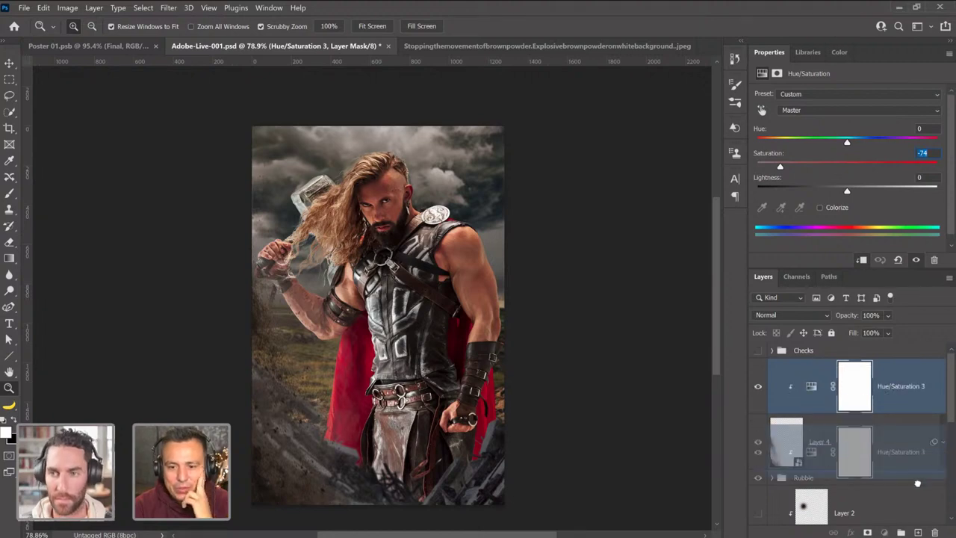
{"action": "left_click", "coordinate": [869, 370]}
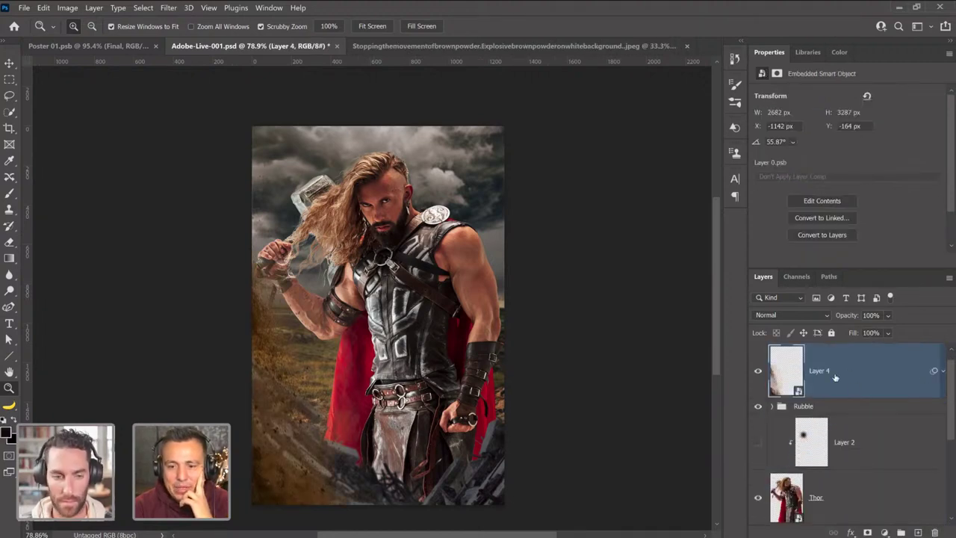
Rename the dust layer to 'Rubble 01'.
{"action": "double_click", "coordinate": [817, 370]}
{"action": "type", "text": "R"}
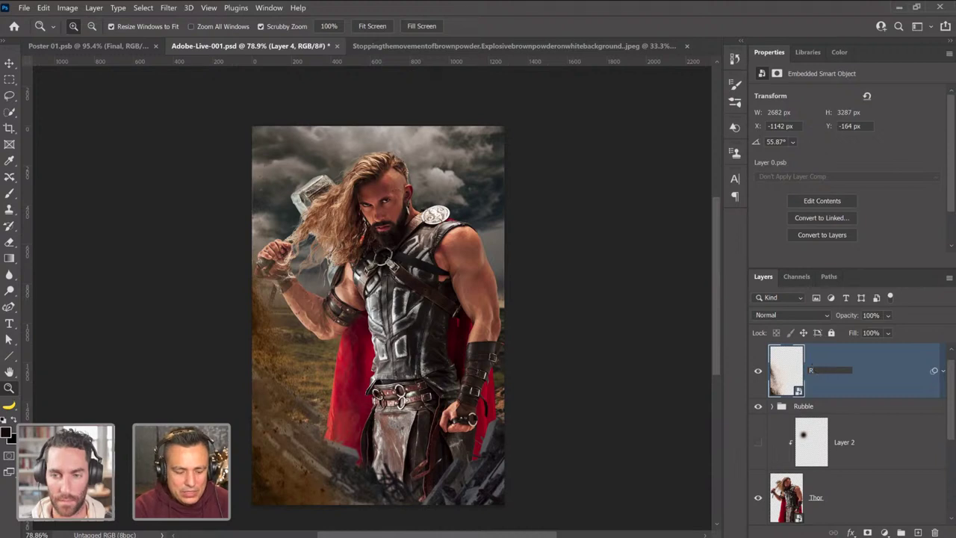
{"action": "type", "text": "ubble 01"}
{"action": "key", "text": "Return"}
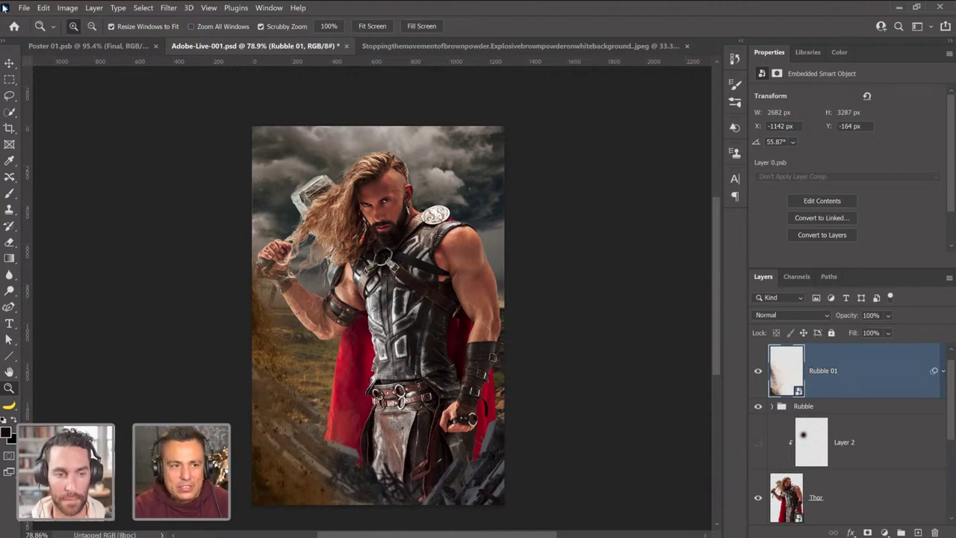
Apply a Hue/Saturation smart filter at -75 saturation to Rubble 01 and duplicate the layer.
{"action": "left_click", "coordinate": [65, 9]}
{"action": "mouse_move", "coordinate": [77, 36]}
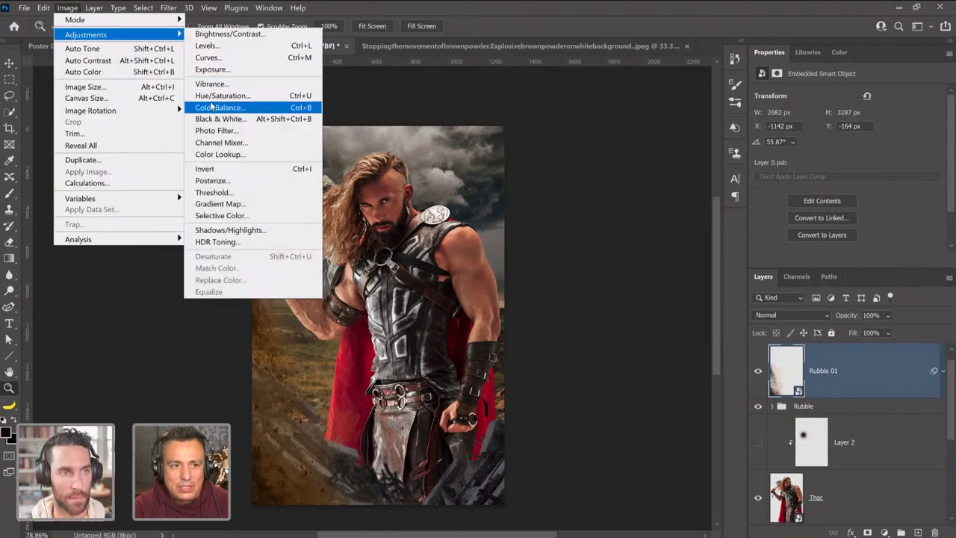
{"action": "left_click", "coordinate": [224, 97]}
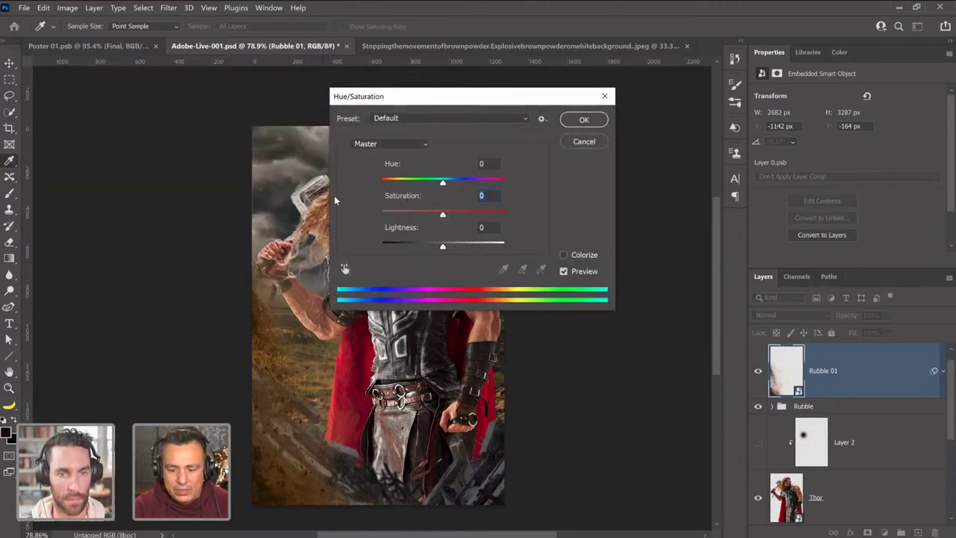
{"action": "type", "text": "-75"}
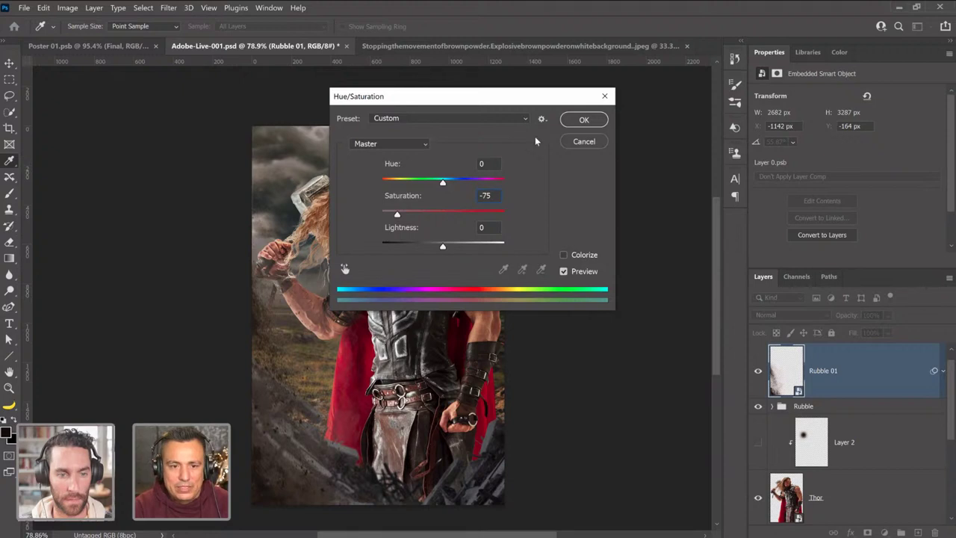
{"action": "left_click", "coordinate": [583, 120]}
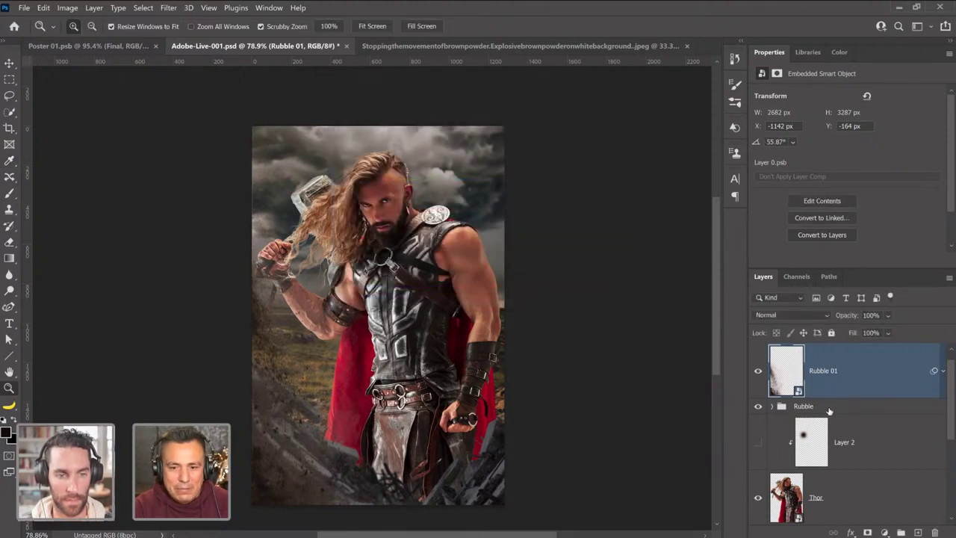
{"action": "left_click", "coordinate": [945, 371]}
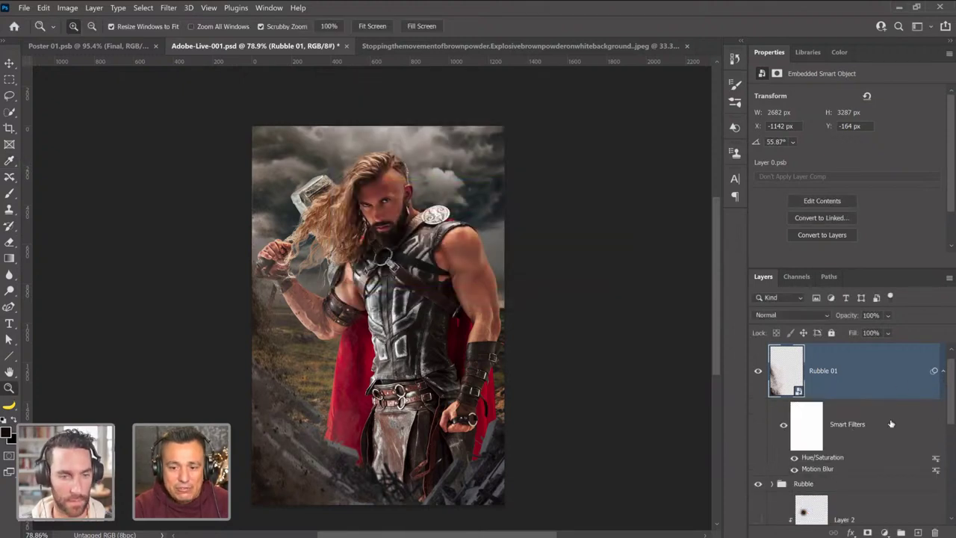
{"action": "left_click", "coordinate": [944, 371]}
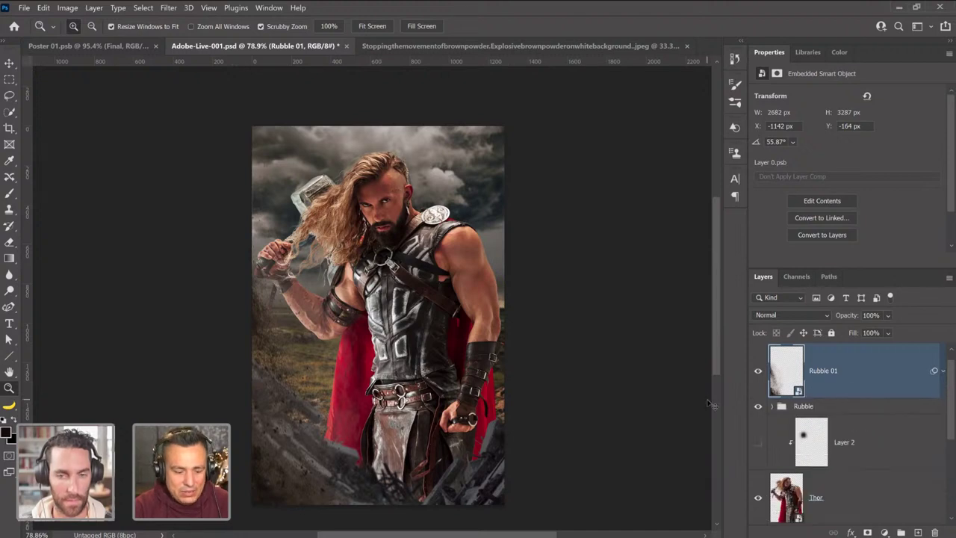
{"action": "key", "text": "ctrl+j"}
Move the rubble copy right across Thor, rotating it to about 88.68° at 260% scale.
{"action": "left_click", "coordinate": [10, 63]}
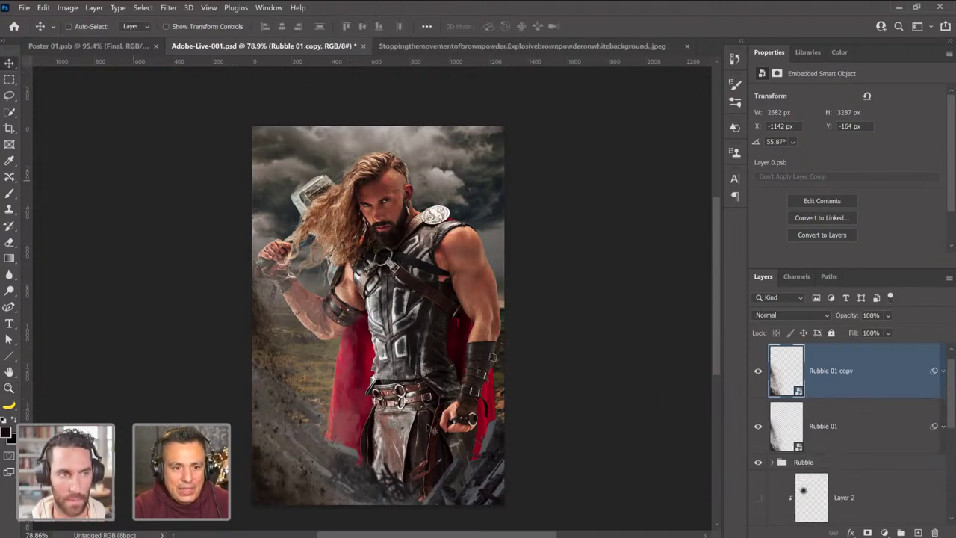
{"action": "left_click_drag", "start_coordinate": [306, 457], "coordinate": [508, 450]}
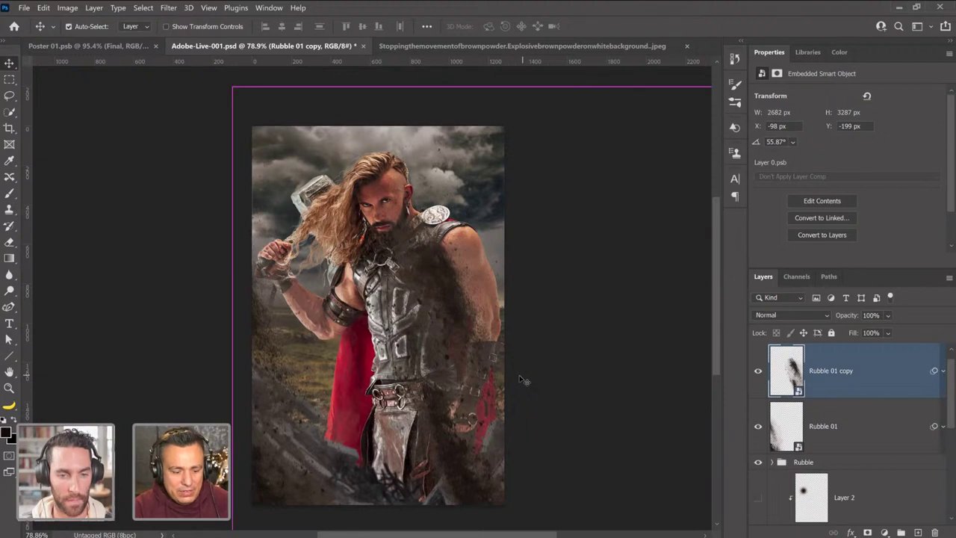
{"action": "key", "text": "ctrl+t"}
{"action": "mouse_move", "coordinate": [495, 83]}
{"action": "left_mouse_down"}
{"action": "mouse_move", "coordinate": [495, 46]}
{"action": "mouse_move", "coordinate": [495, 87]}
{"action": "left_mouse_up"}
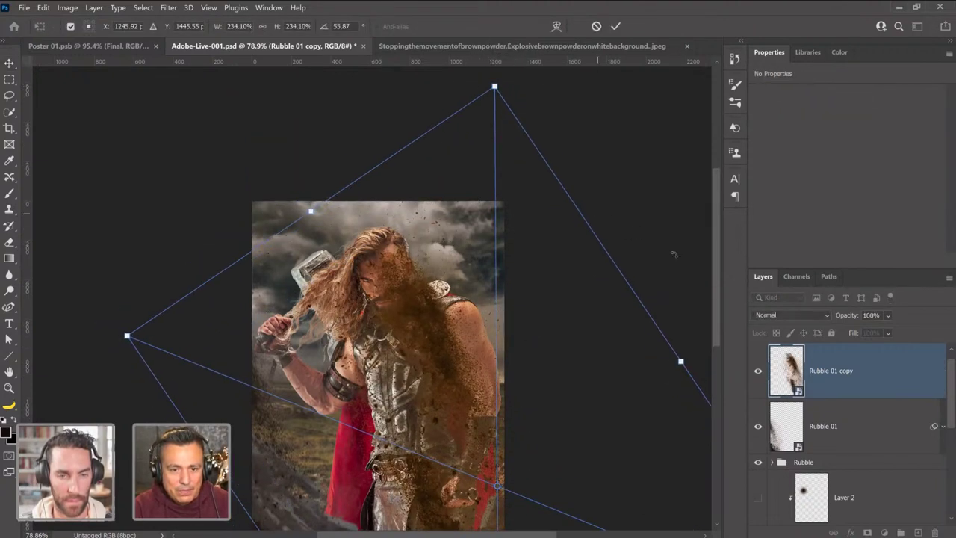
{"action": "left_click_drag", "start_coordinate": [675, 252], "coordinate": [637, 324]}
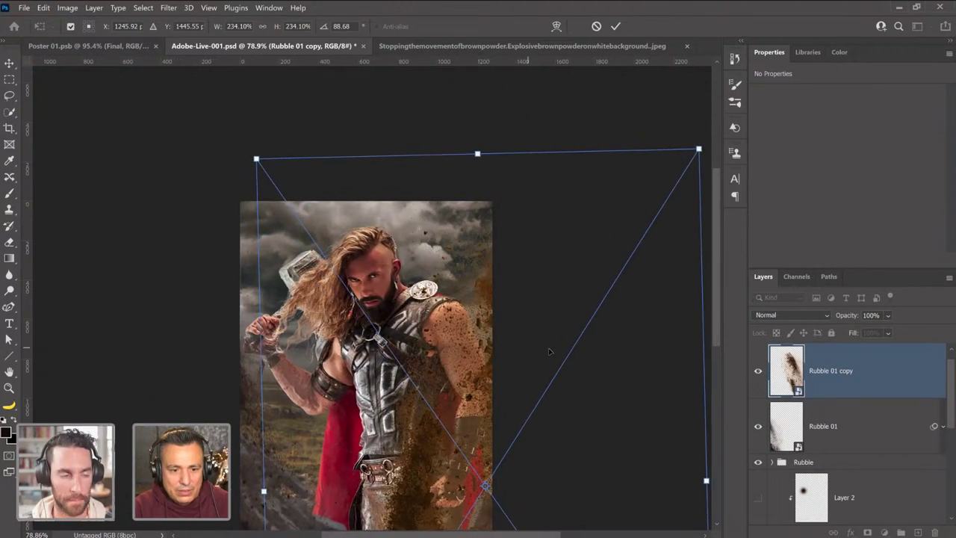
{"action": "left_click_drag", "start_coordinate": [526, 346], "coordinate": [585, 343]}
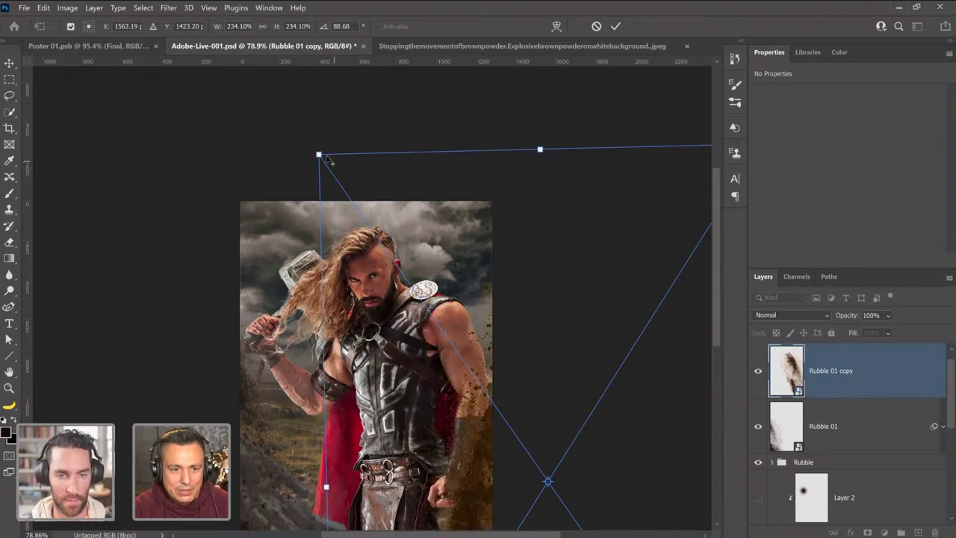
{"action": "left_click_drag", "start_coordinate": [319, 155], "coordinate": [293, 118]}
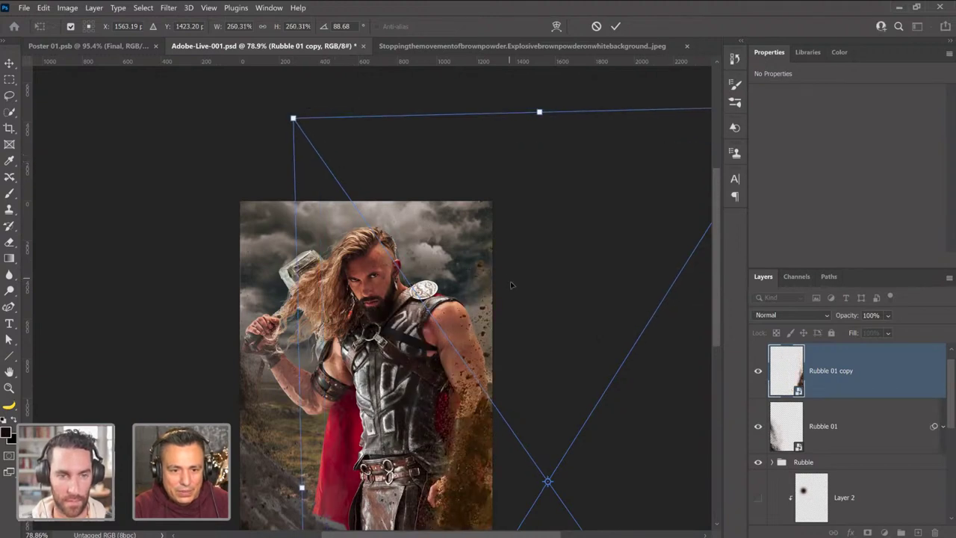
{"action": "left_click_drag", "start_coordinate": [522, 288], "coordinate": [532, 315]}
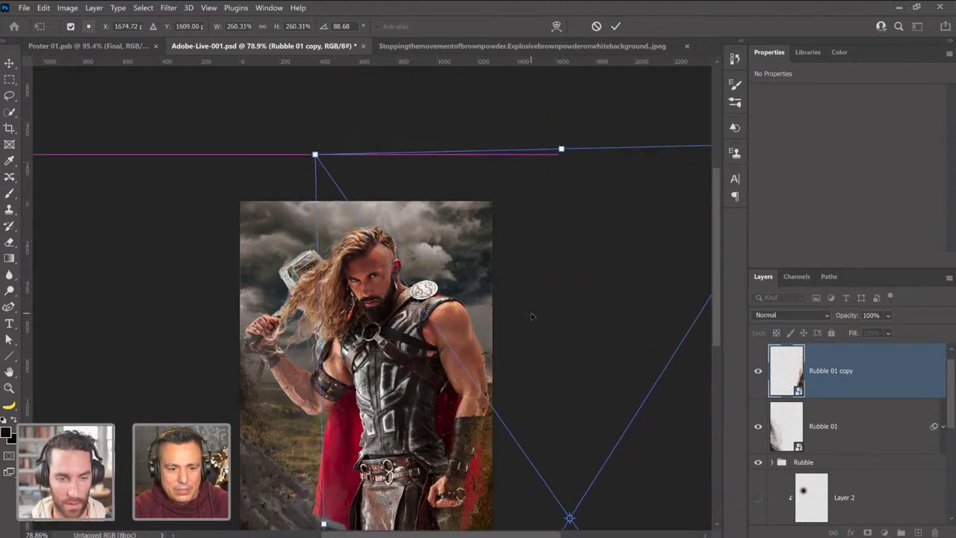
{"action": "key", "text": "Return"}
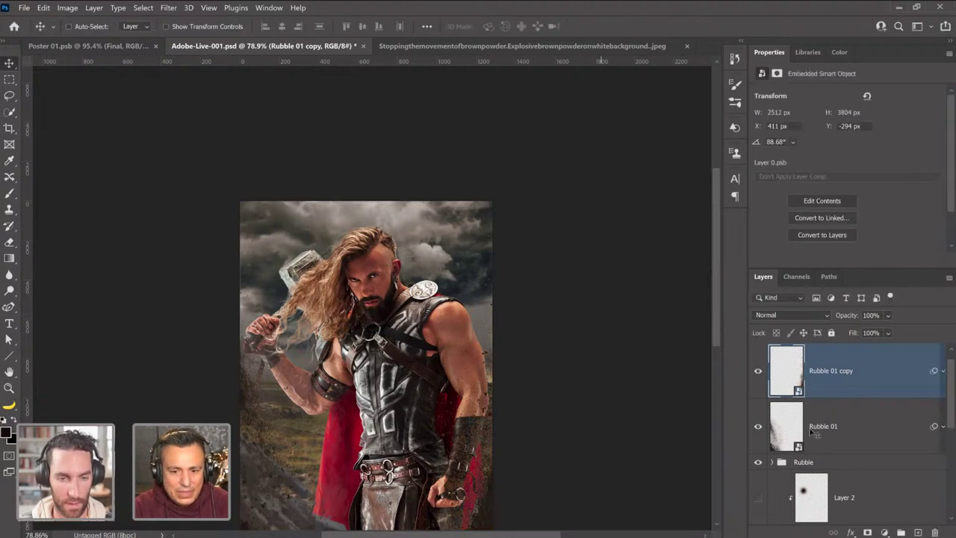
Reopen the copy's Motion Blur smart filter and reconfirm its settings.
{"action": "left_click", "coordinate": [943, 371]}
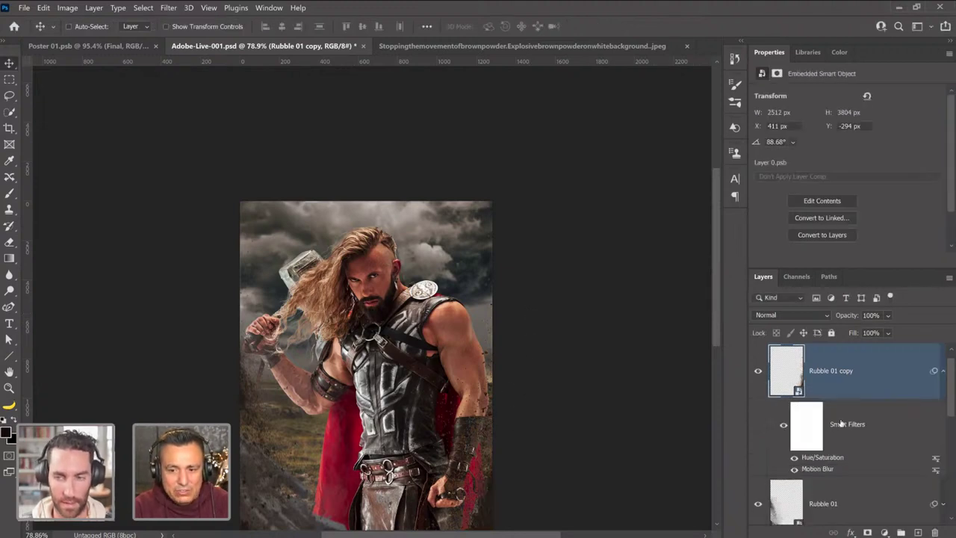
{"action": "double_click", "coordinate": [826, 471]}
{"action": "left_click", "coordinate": [561, 237]}
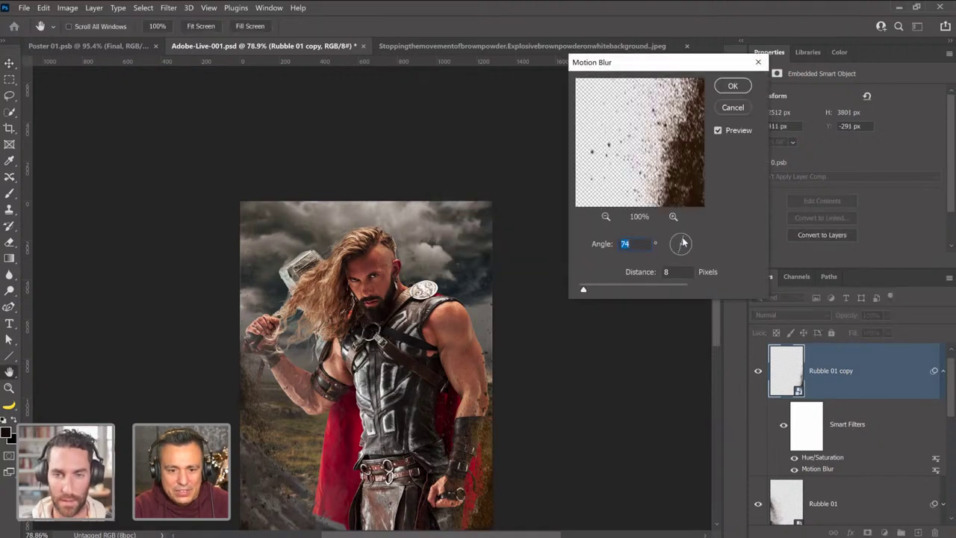
{"action": "left_click", "coordinate": [746, 84]}
Darken the copy's Hue/Saturation lightness to -24 and duplicate it lower in the layer stack.
{"action": "scroll", "coordinate": [477, 435], "scroll_direction": "down", "scroll_amount": 3}
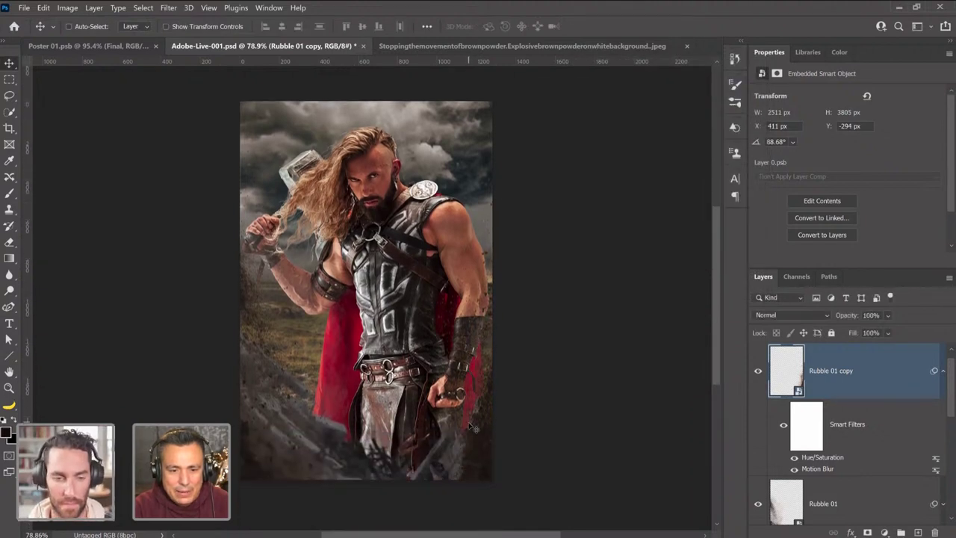
{"action": "scroll", "coordinate": [472, 428], "scroll_direction": "down", "scroll_amount": 1}
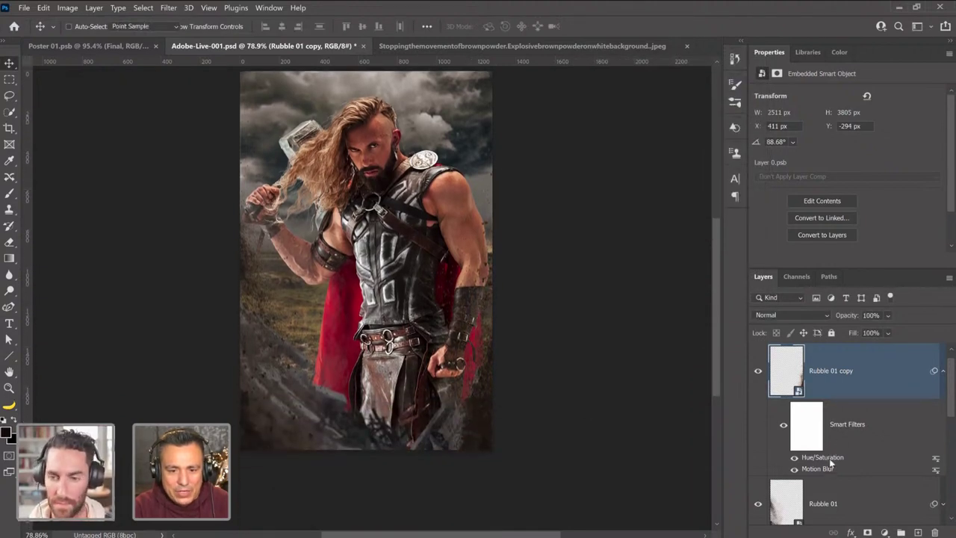
{"action": "double_click", "coordinate": [825, 458]}
{"action": "left_click_drag", "start_coordinate": [441, 249], "coordinate": [428, 247]}
{"action": "left_click", "coordinate": [584, 121]}
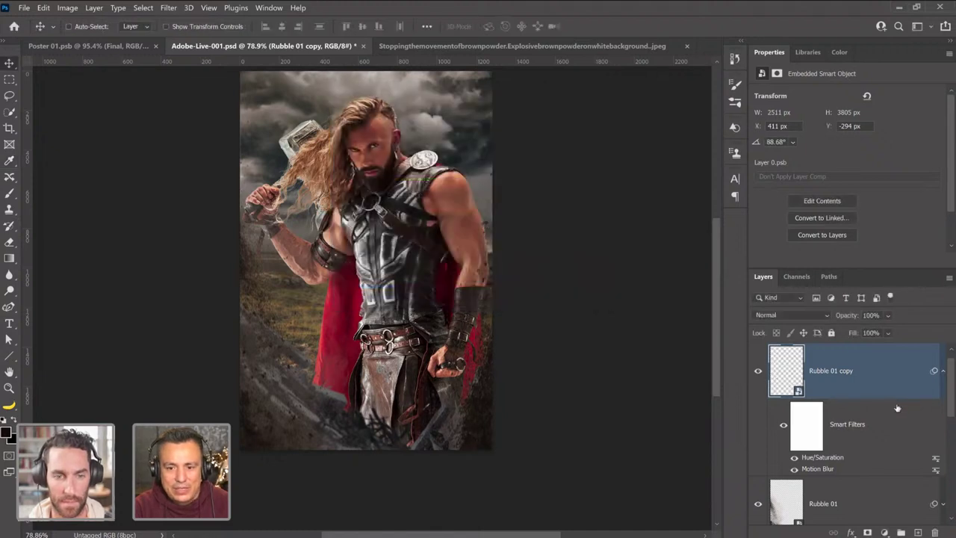
{"action": "left_click", "coordinate": [942, 371]}
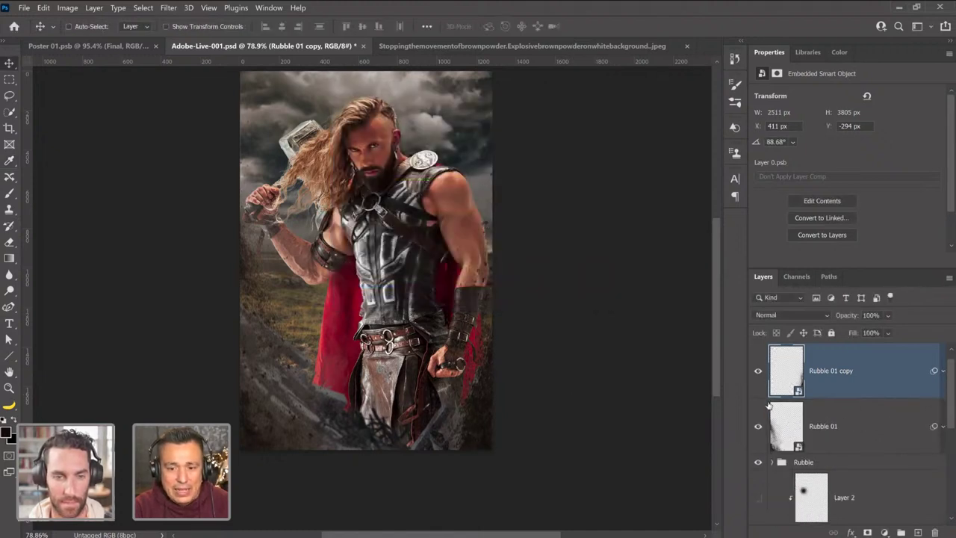
{"action": "left_click_drag", "start_coordinate": [777, 374], "coordinate": [807, 426]}
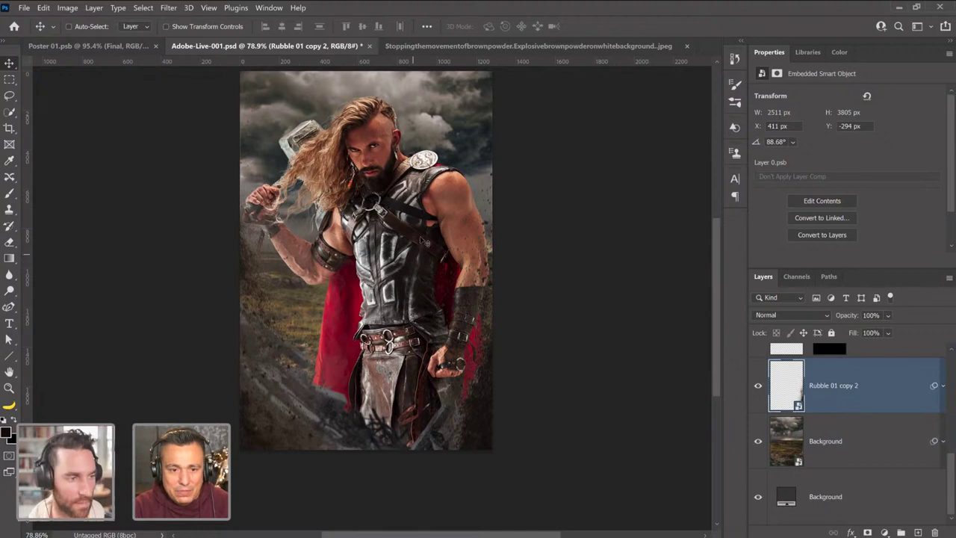
Move the new rubble copy across the poster and shrink it to about 233% at X -440, Y 0.
{"action": "left_click_drag", "start_coordinate": [385, 308], "coordinate": [228, 347]}
{"action": "scroll", "coordinate": [406, 298], "scroll_direction": "down", "scroll_amount": 2}
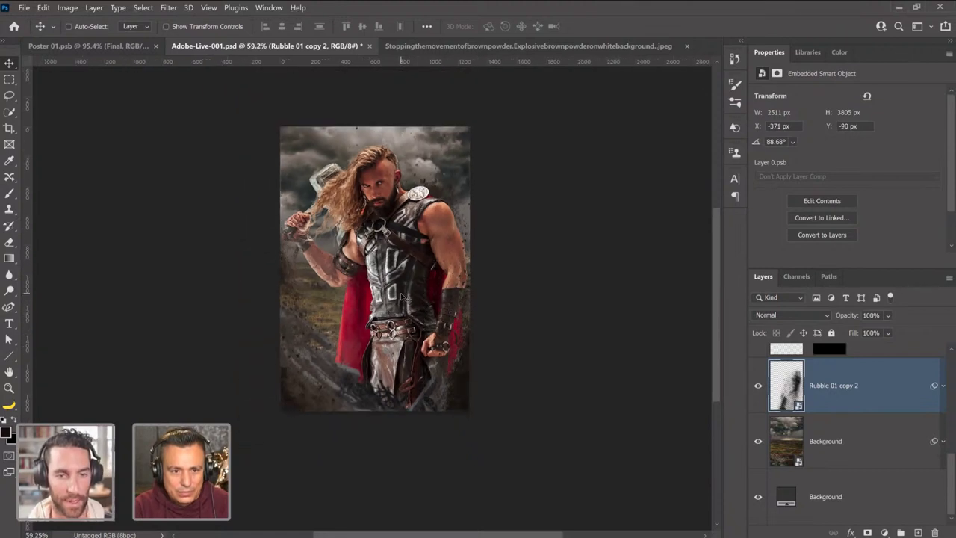
{"action": "key", "text": "ctrl"}
{"action": "key", "text": "ctrl+t"}
{"action": "left_click_drag", "start_coordinate": [590, 112], "coordinate": [562, 135]}
{"action": "left_click_drag", "start_coordinate": [538, 209], "coordinate": [522, 203]}
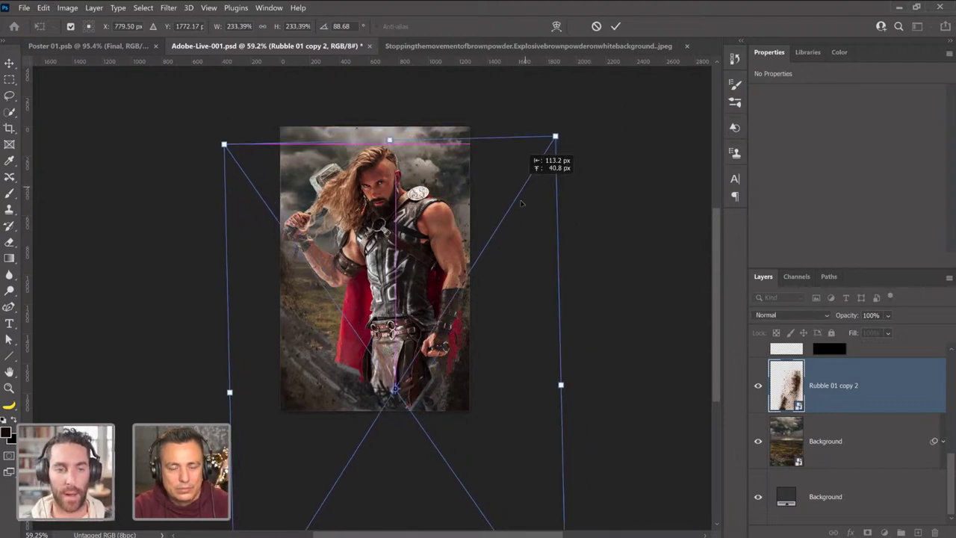
{"action": "left_click_drag", "start_coordinate": [488, 281], "coordinate": [485, 277]}
{"action": "key", "text": "Return"}
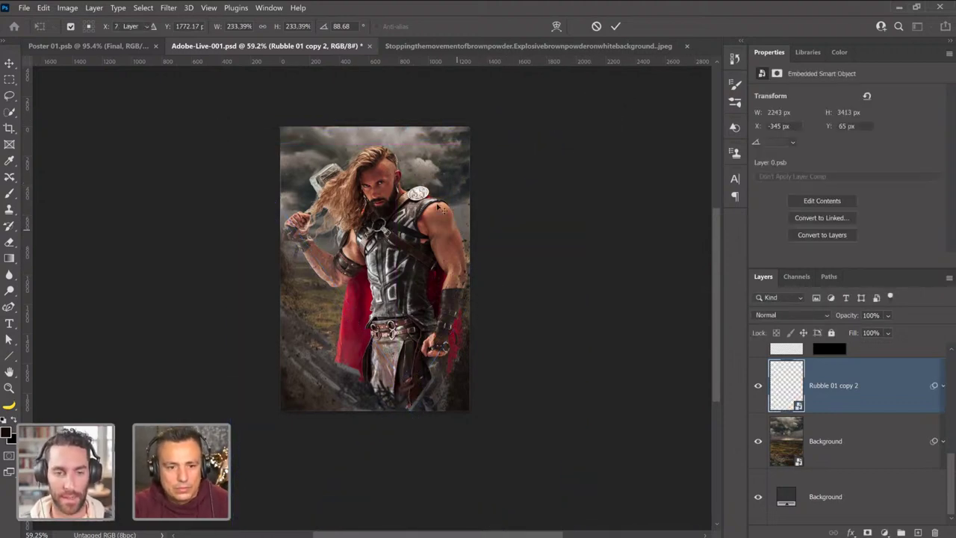
Zoom to Thor's shoulder pad, nudge the powder specks behind it, and expand its smart filters.
{"action": "key", "text": "z"}
{"action": "left_click_drag", "start_coordinate": [429, 195], "coordinate": [334, 281]}
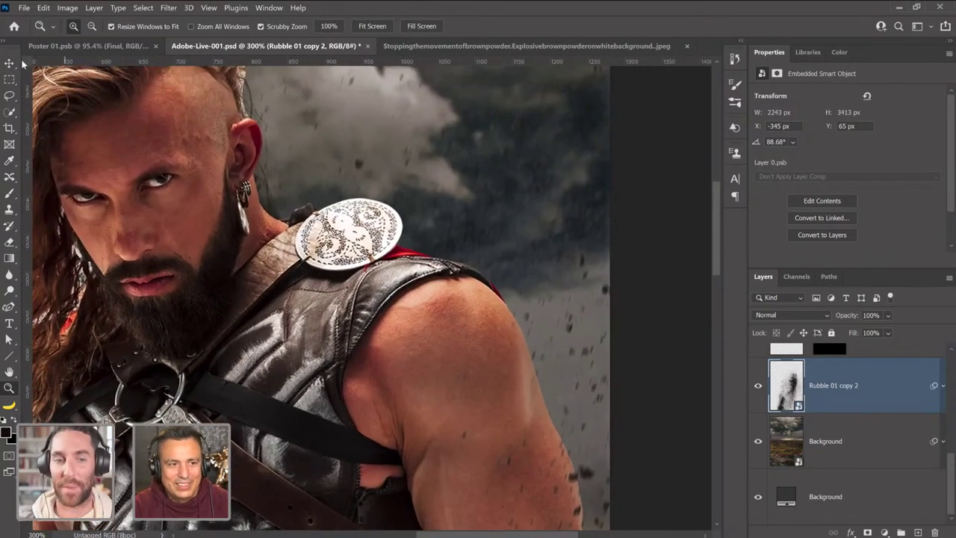
{"action": "key", "text": "v"}
{"action": "left_click_drag", "start_coordinate": [368, 252], "coordinate": [269, 218]}
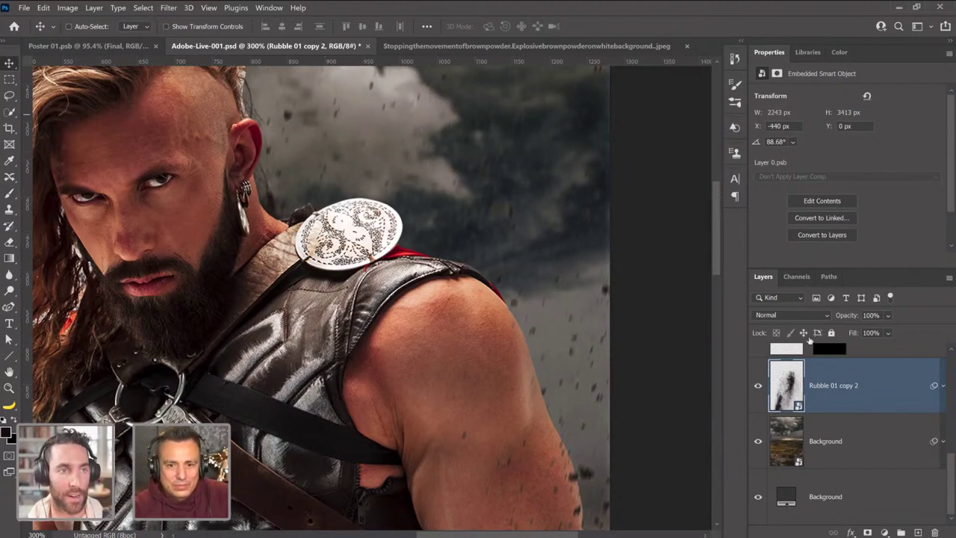
{"action": "left_click", "coordinate": [943, 386]}
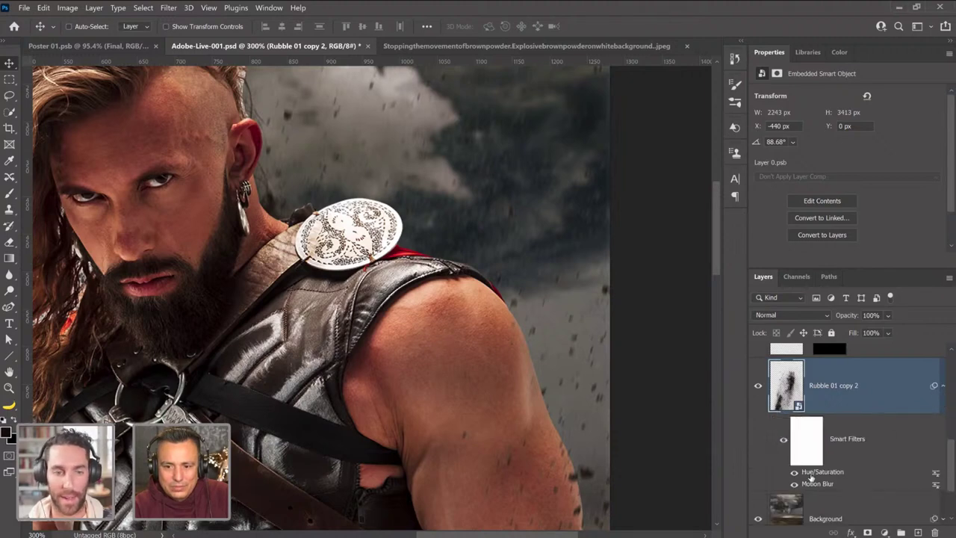
Darken the rubble copy with a Levels adjustment by lowering the output white level.
{"action": "left_click", "coordinate": [67, 8]}
{"action": "mouse_move", "coordinate": [84, 35]}
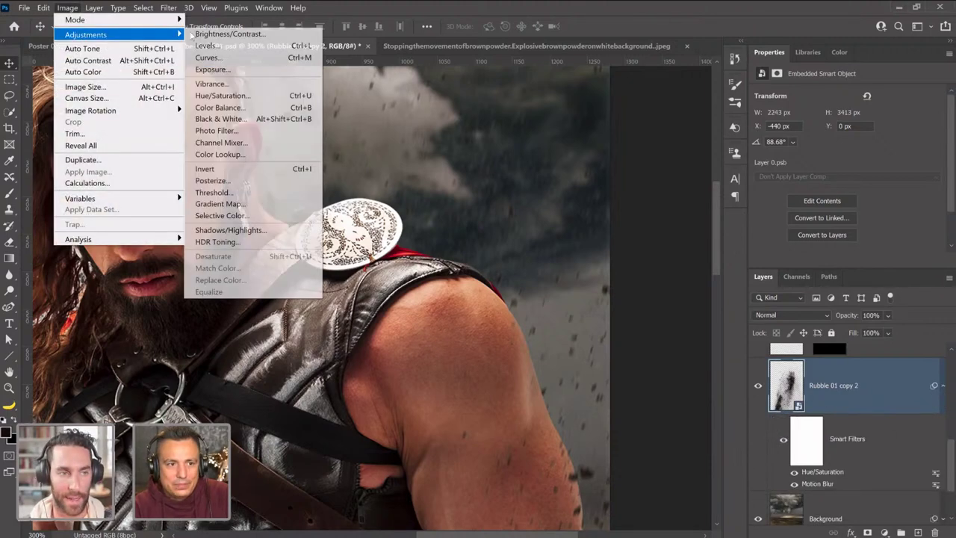
{"action": "left_click", "coordinate": [213, 45]}
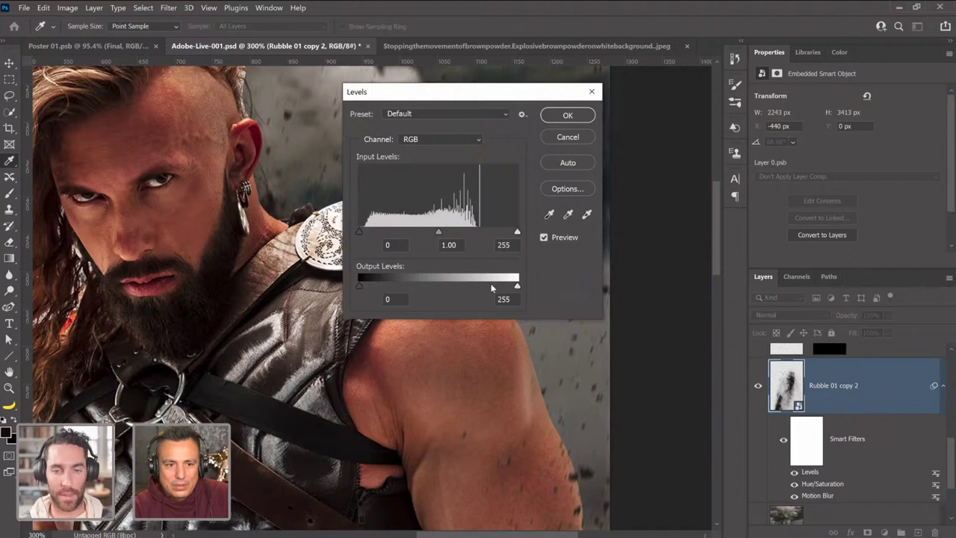
{"action": "left_click_drag", "start_coordinate": [517, 286], "coordinate": [463, 284]}
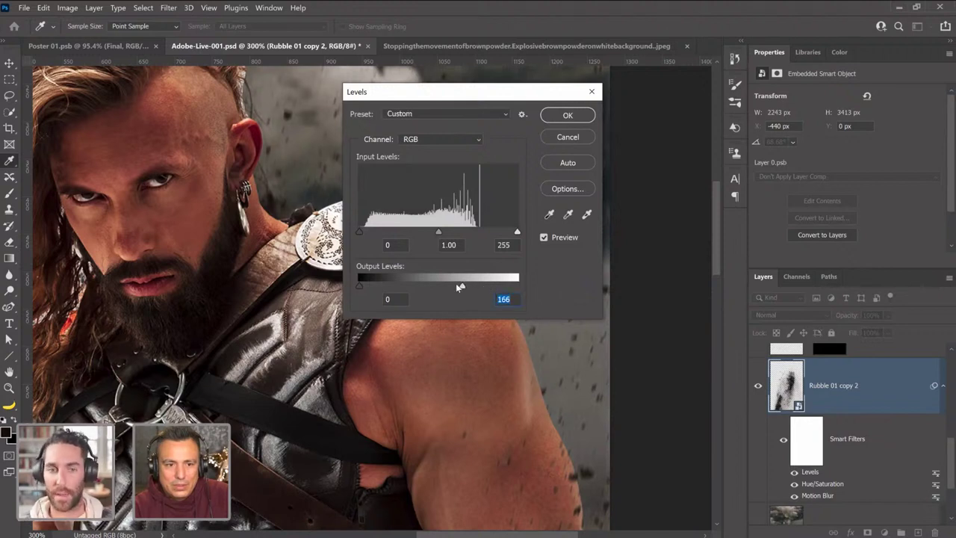
{"action": "left_click", "coordinate": [568, 115]}
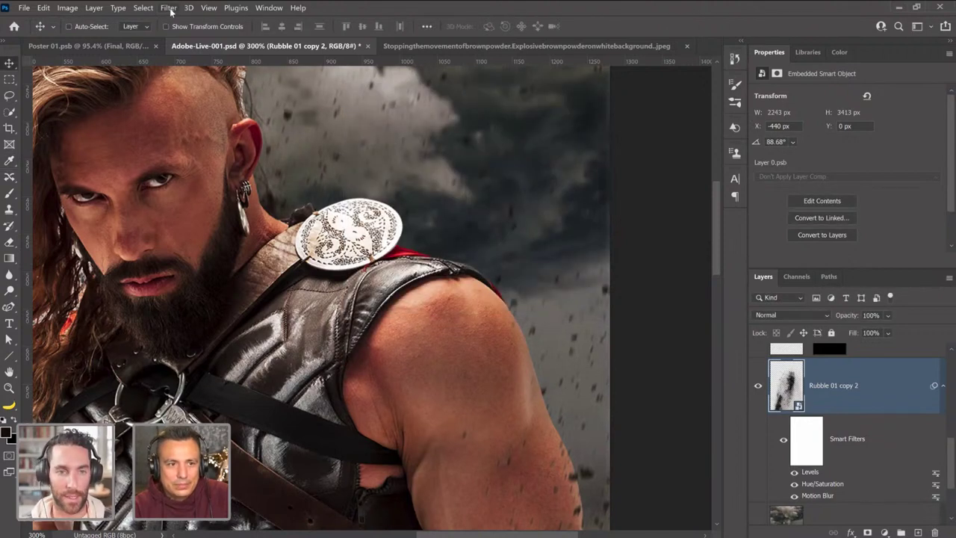
Apply a Gaussian Blur at radius 1.1 to the rubble copy.
{"action": "left_click", "coordinate": [170, 11]}
{"action": "mouse_move", "coordinate": [224, 149]}
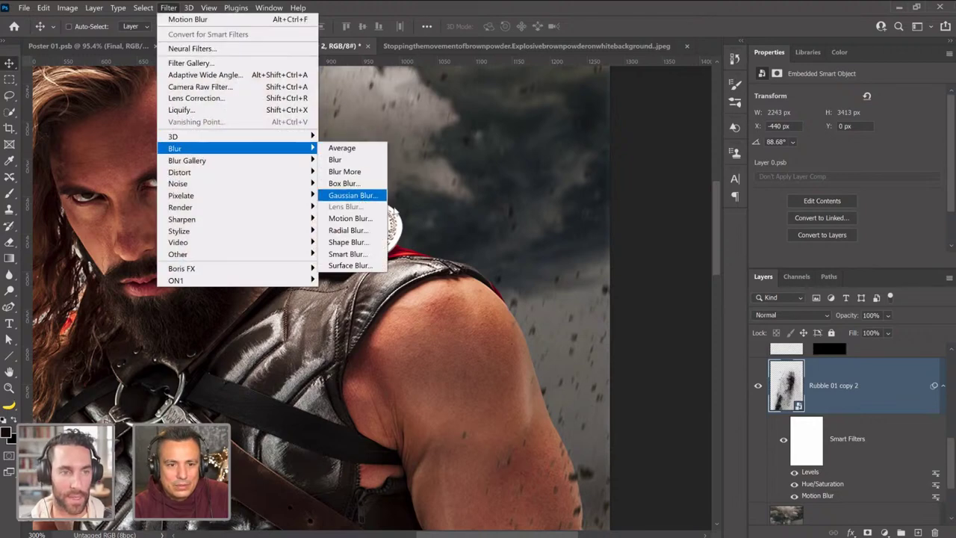
{"action": "left_click", "coordinate": [351, 195]}
{"action": "left_click_drag", "start_coordinate": [440, 328], "coordinate": [448, 330]}
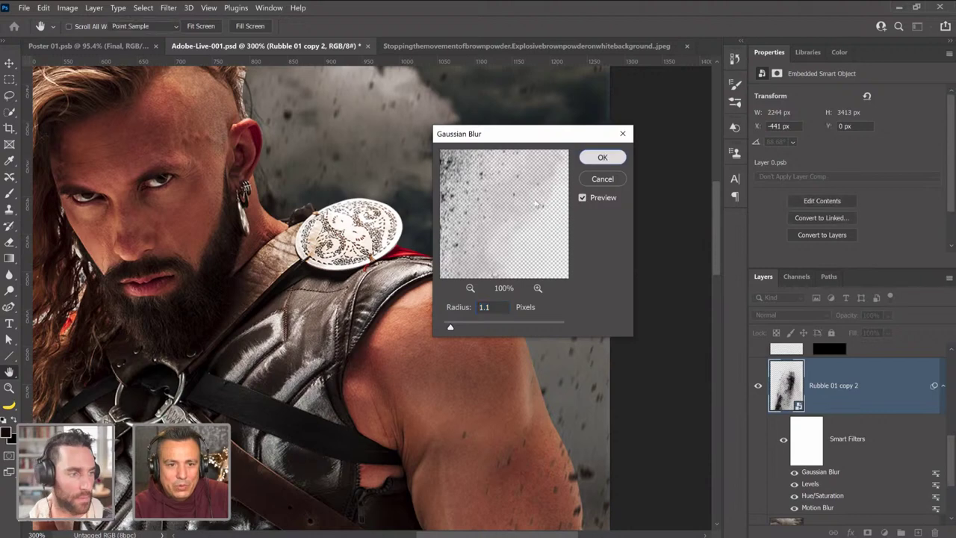
{"action": "left_click", "coordinate": [602, 158]}
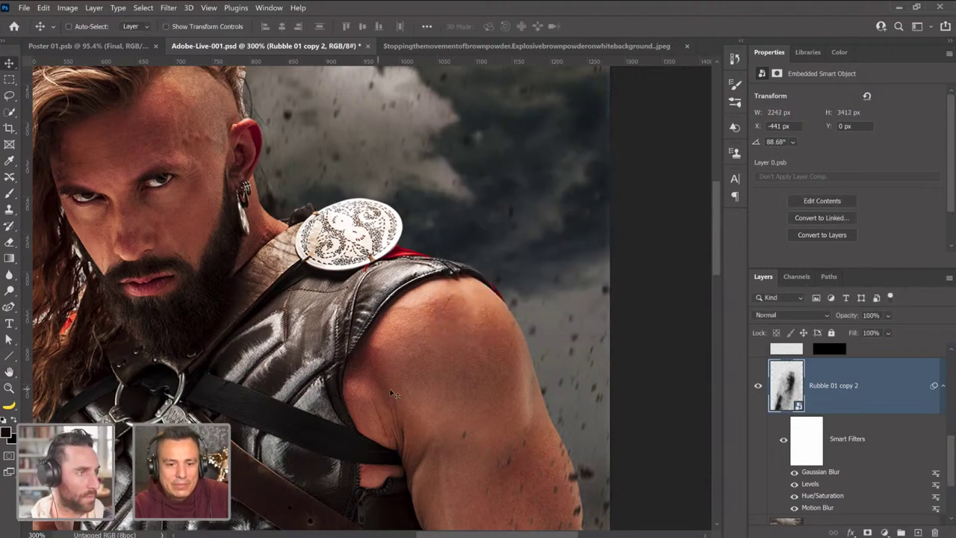
Move Rubble 01 copy 2 up-right to X -299, Y -26 and save Adobe-Live-001.psd.
{"action": "scroll", "coordinate": [193, 381], "scroll_direction": "down", "scroll_amount": 1}
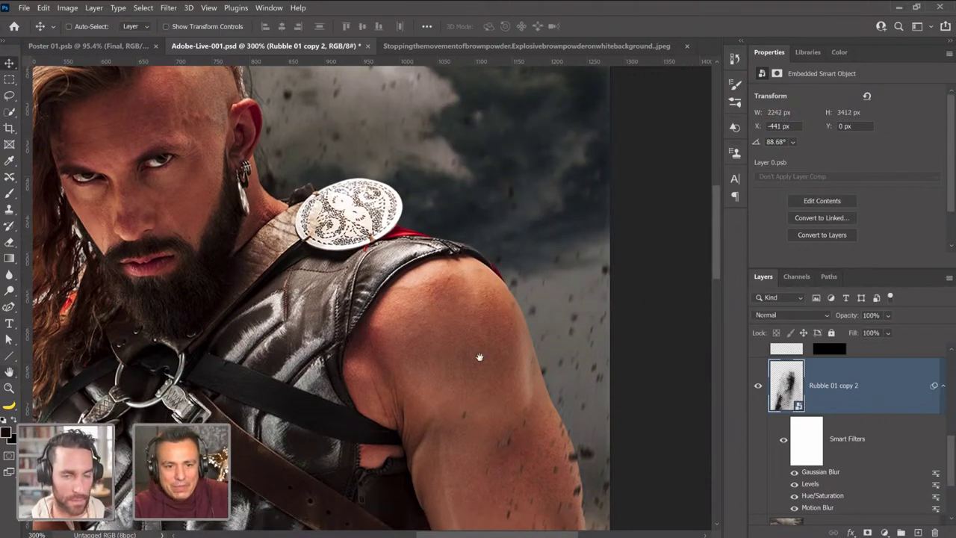
{"action": "key", "text": "ctrl+0"}
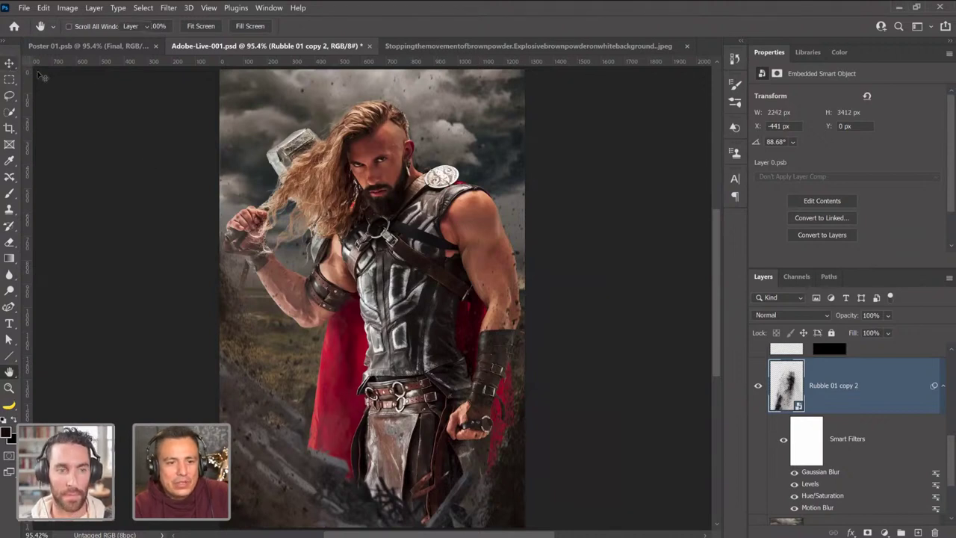
{"action": "left_click", "coordinate": [9, 62]}
{"action": "left_click_drag", "start_coordinate": [343, 132], "coordinate": [444, 153]}
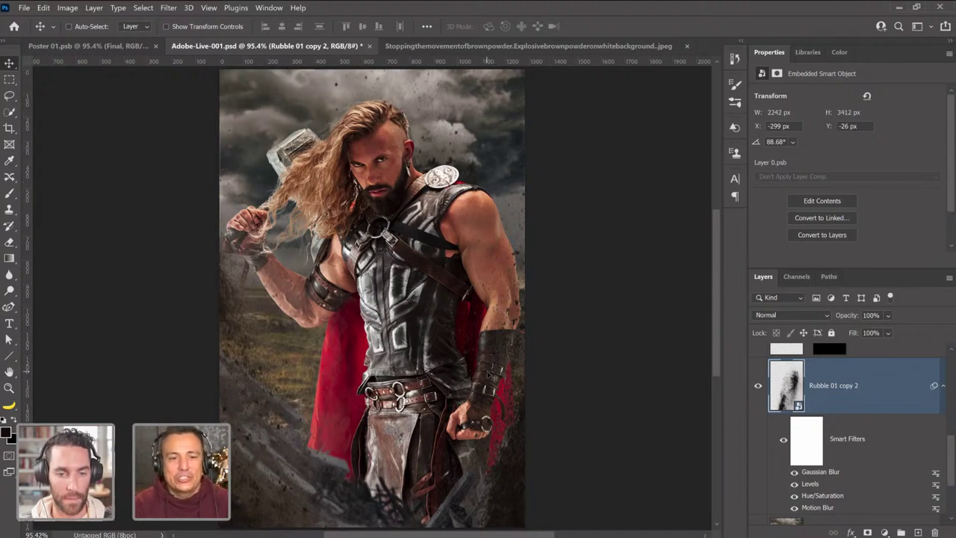
{"action": "key", "text": "ctrl+s"}
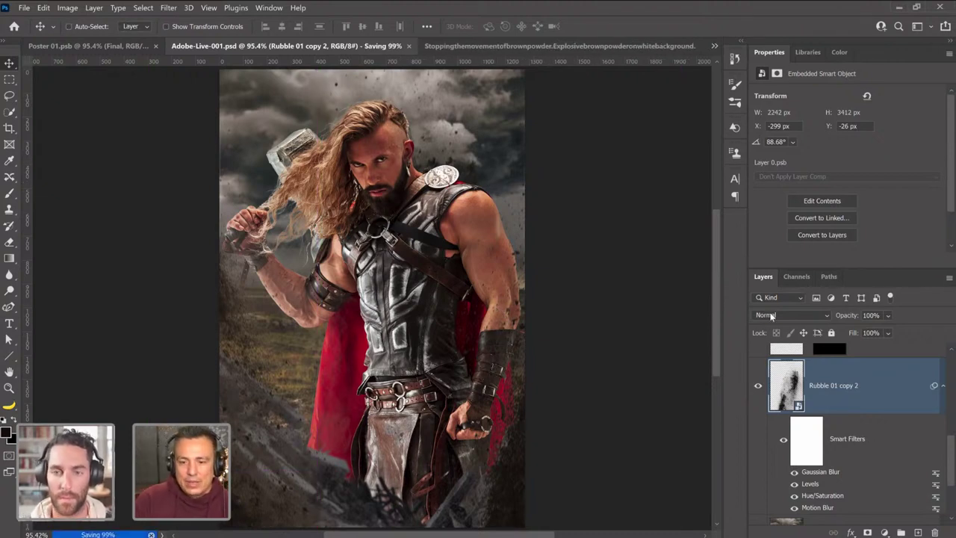
Collapse the Rubble layer's smart filters in the Layers panel.
{"action": "left_click", "coordinate": [944, 385]}
{"action": "scroll", "coordinate": [904, 419], "scroll_direction": "up", "scroll_amount": 2}
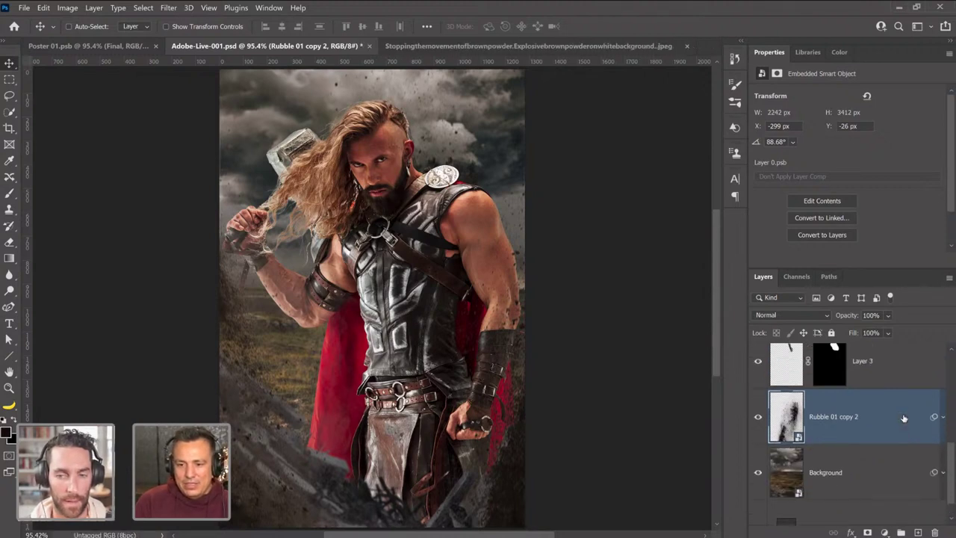
{"action": "scroll", "coordinate": [905, 418], "scroll_direction": "up", "scroll_amount": 3}
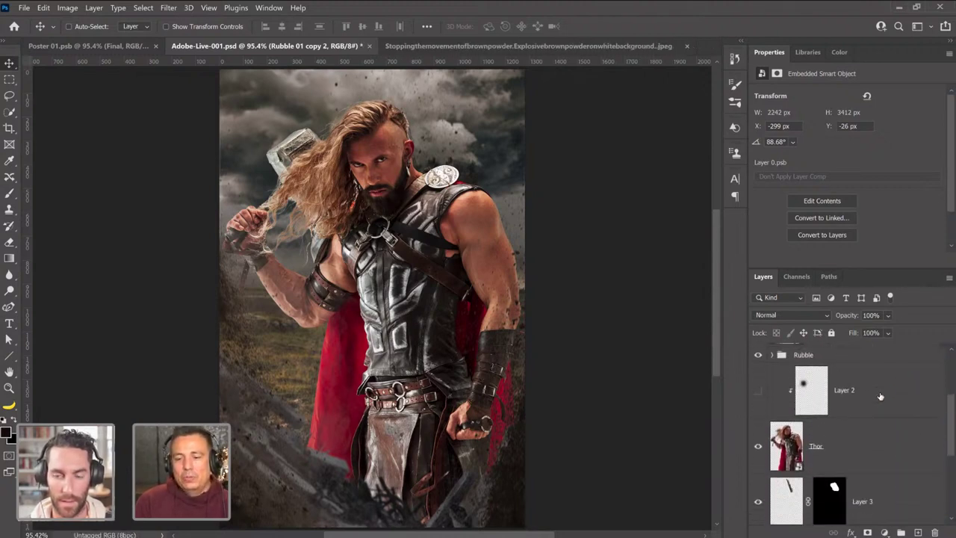
Open the Thor smart object as Layer 1.psb and the muscular fighter photo from Libraries.
{"action": "left_click", "coordinate": [785, 460]}
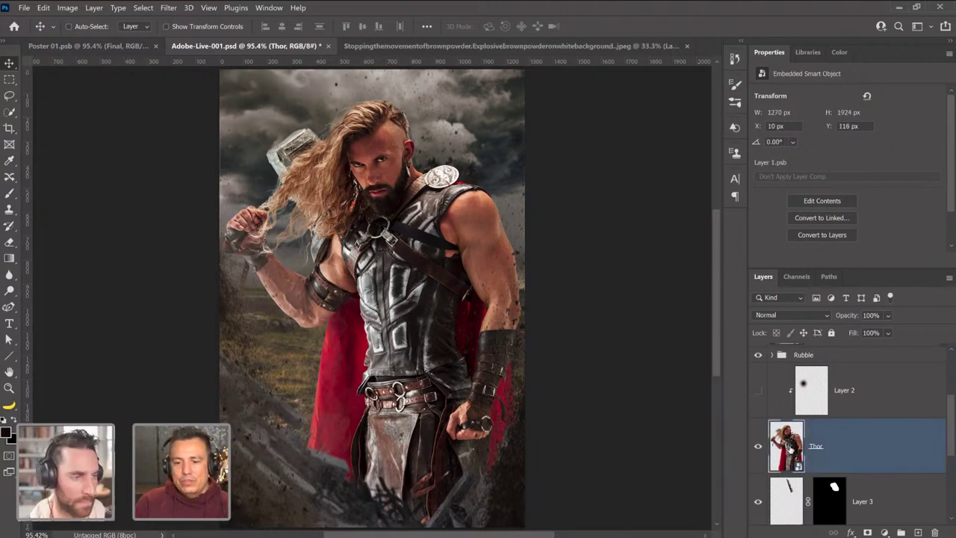
{"action": "double_click", "coordinate": [789, 448]}
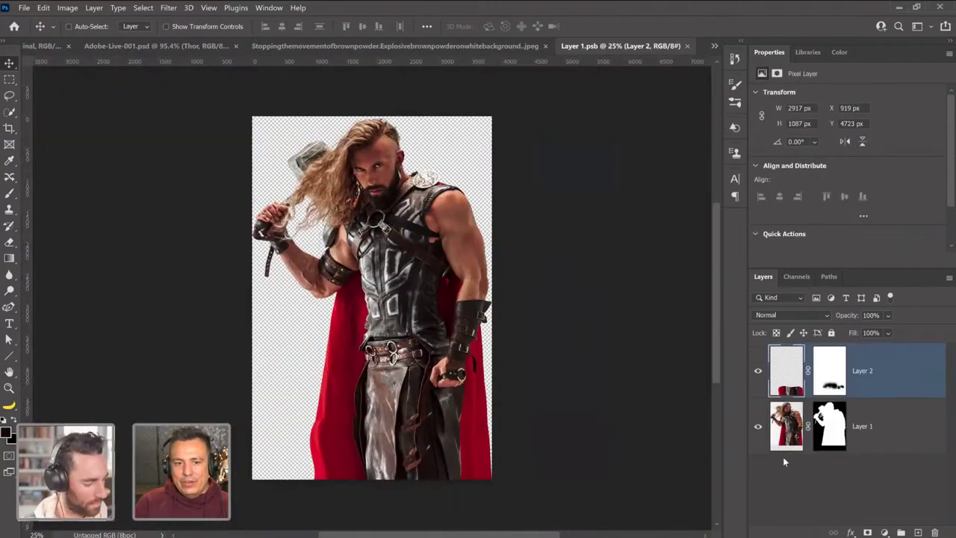
{"action": "left_click", "coordinate": [807, 52]}
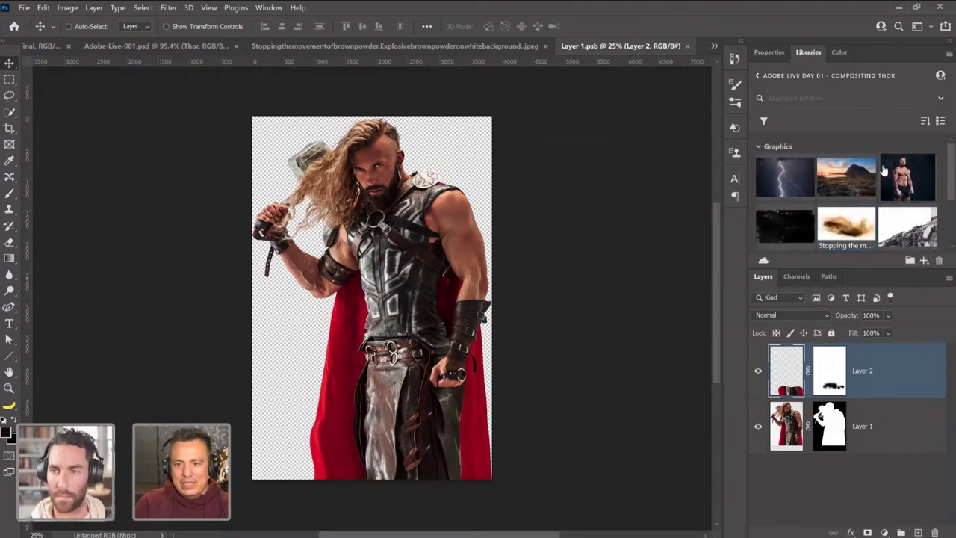
{"action": "double_click", "coordinate": [899, 175]}
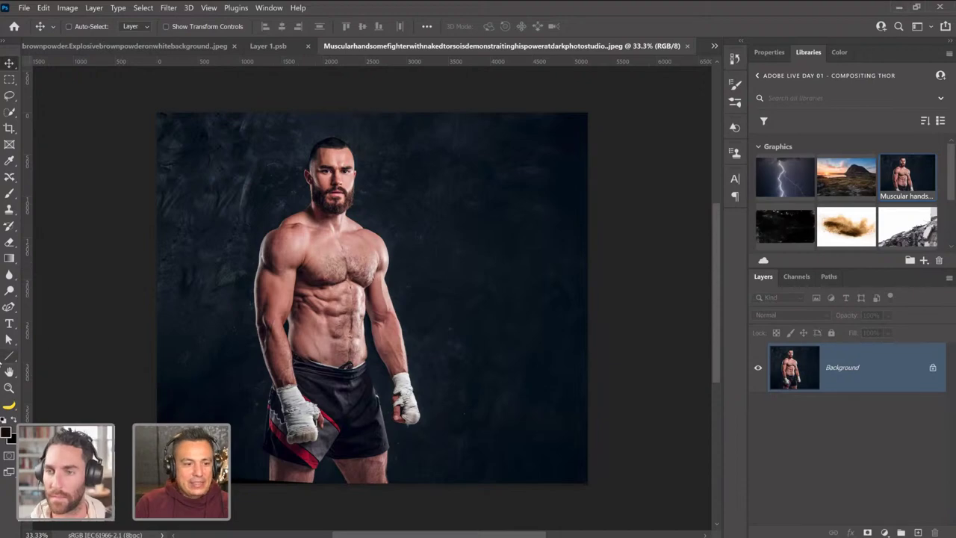
Zoom in on the fighter's torso and arms and on Thor's shoulder and arm.
{"action": "left_click", "coordinate": [9, 387]}
{"action": "left_click", "coordinate": [293, 322]}
{"action": "left_click_drag", "start_coordinate": [293, 321], "coordinate": [293, 322]}
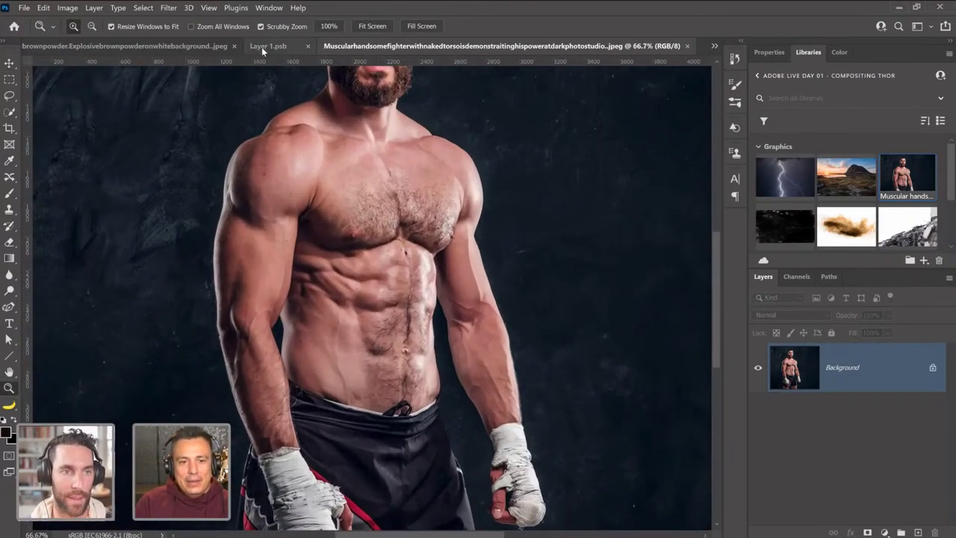
{"action": "left_click", "coordinate": [263, 47]}
{"action": "left_click", "coordinate": [503, 278]}
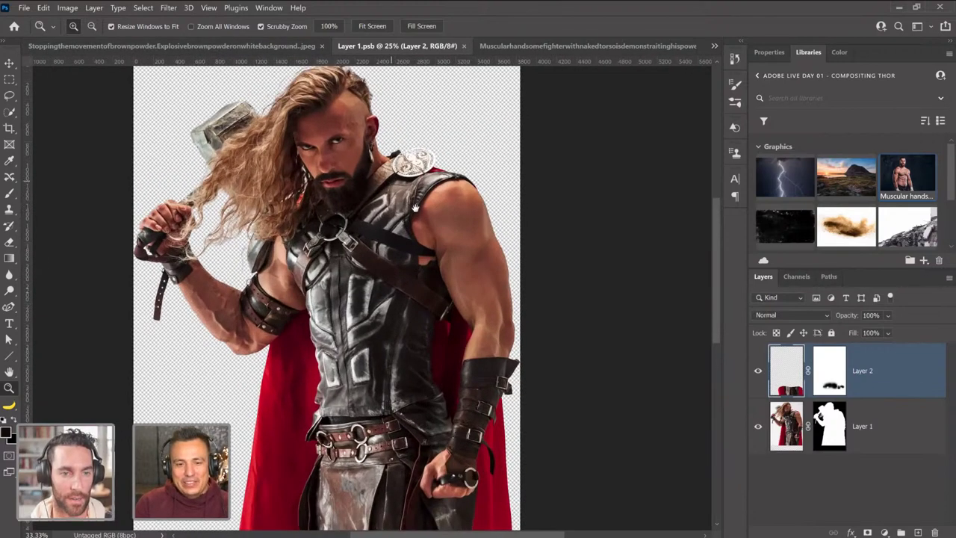
{"action": "left_click_drag", "start_coordinate": [502, 278], "coordinate": [403, 249]}
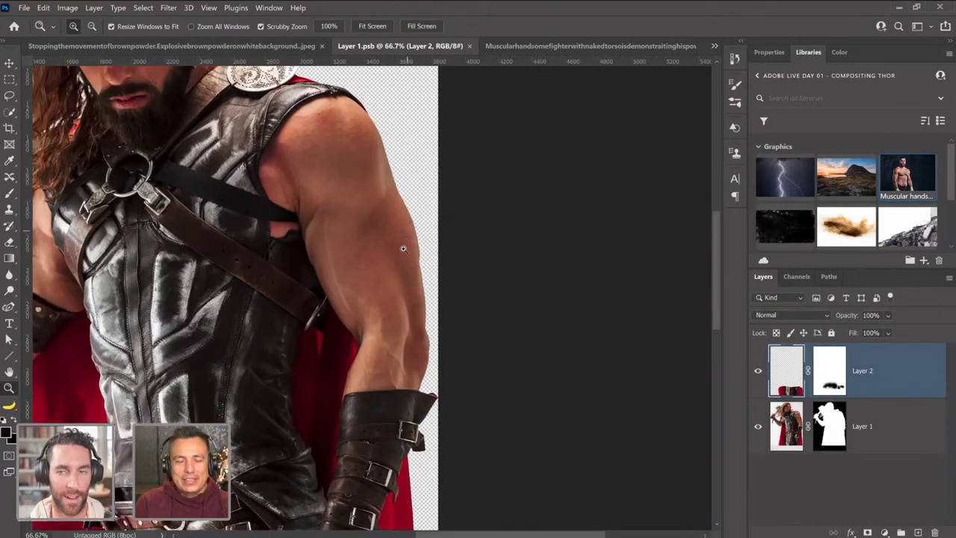
{"action": "left_click", "coordinate": [541, 45]}
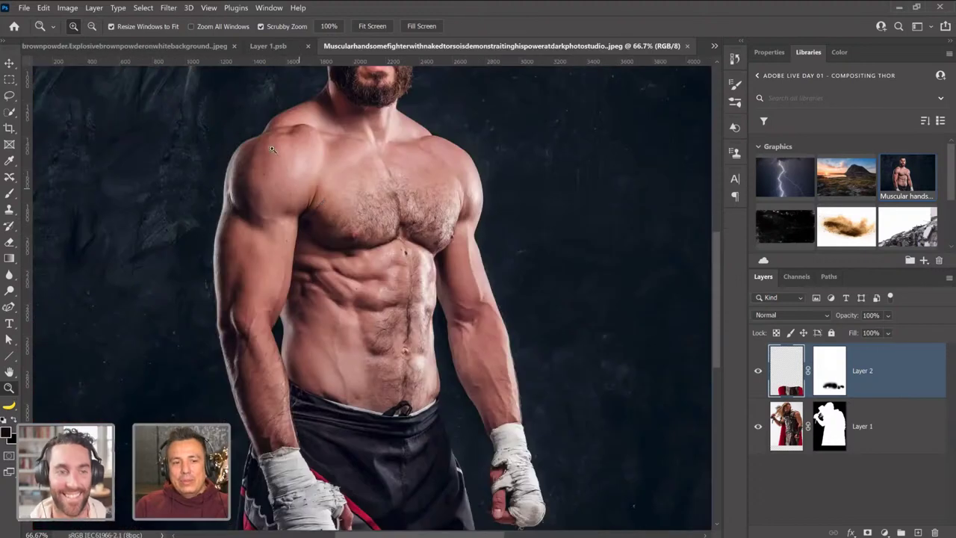
{"action": "left_click", "coordinate": [269, 46]}
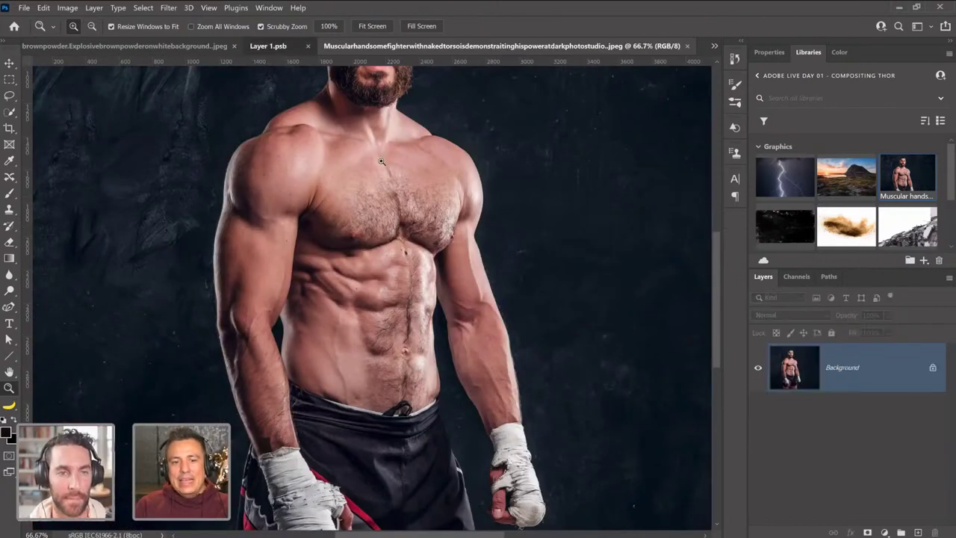
{"action": "key", "text": "b"}
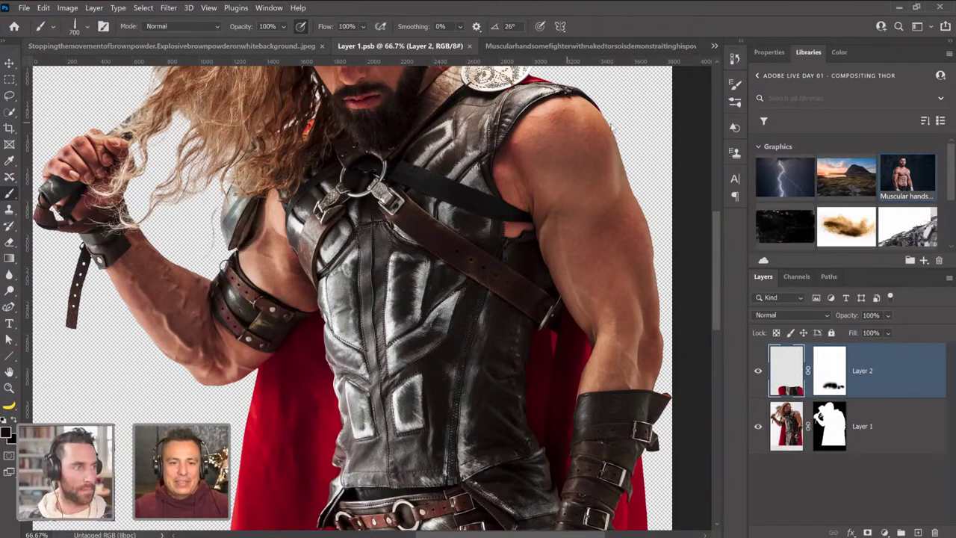
Test-paint a light edge along Thor's arm on a layer clipped to Layer 1, then delete it.
{"action": "left_click", "coordinate": [87, 27]}
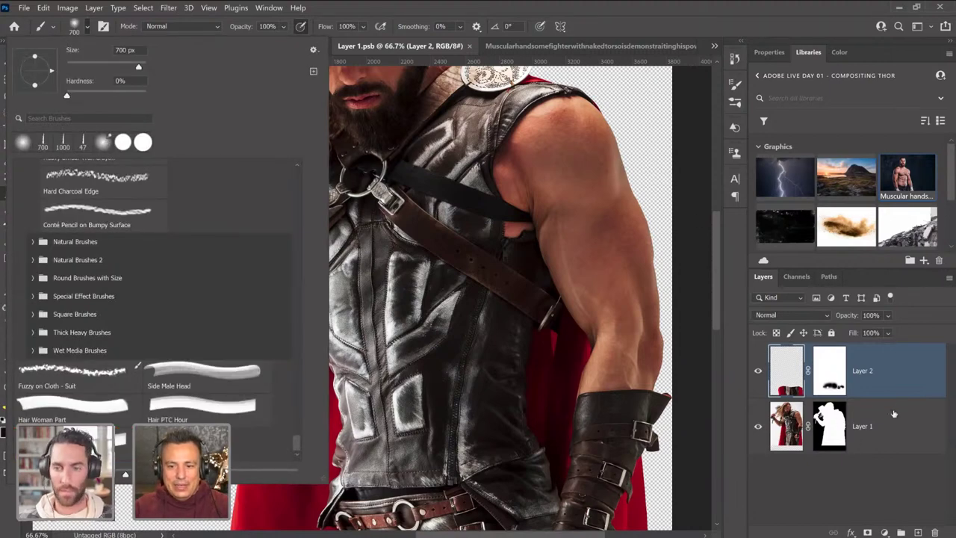
{"action": "left_click", "coordinate": [894, 414]}
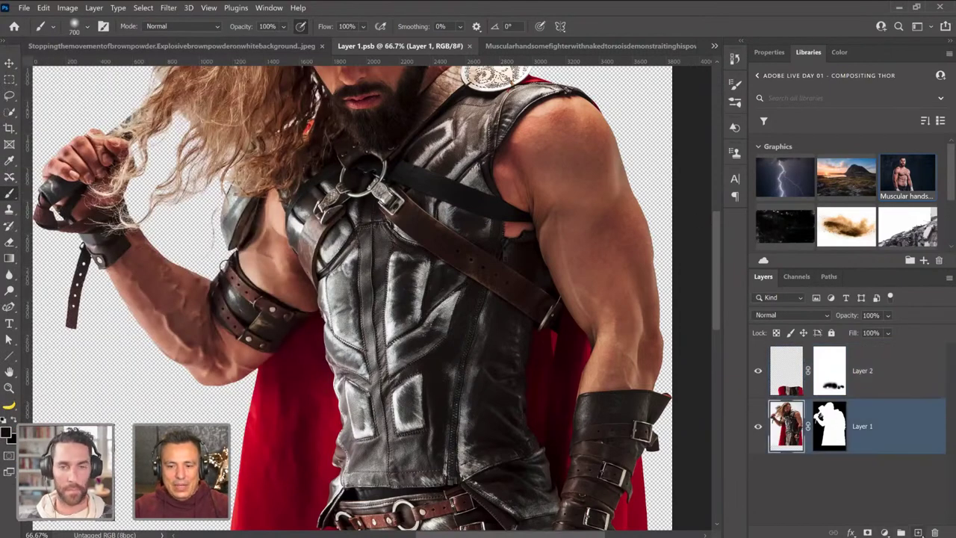
{"action": "left_click", "coordinate": [918, 532]}
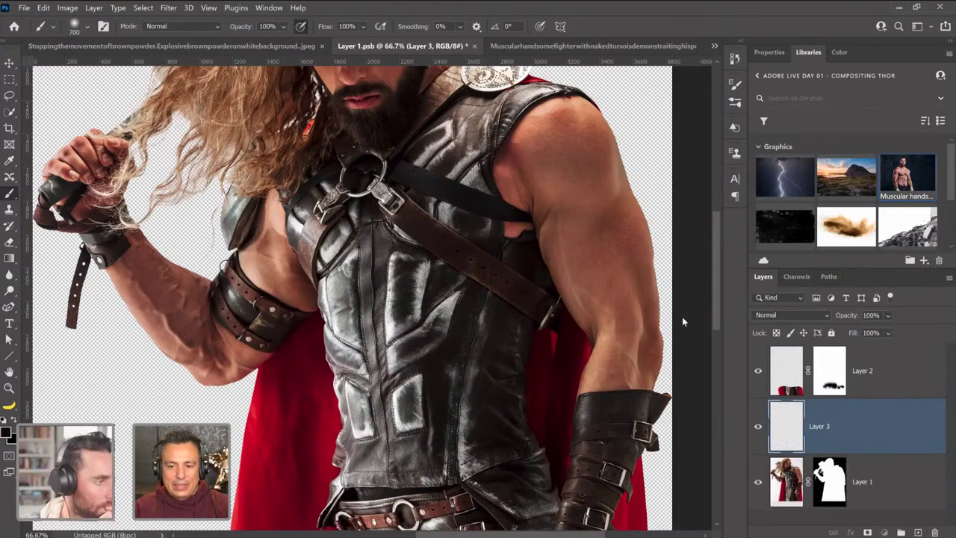
{"action": "key", "text": "ctrl+alt+g"}
{"action": "scroll", "coordinate": [478, 168], "scroll_direction": "right", "scroll_amount": 5}
{"action": "scroll", "coordinate": [478, 168], "scroll_direction": "up", "scroll_amount": 2}
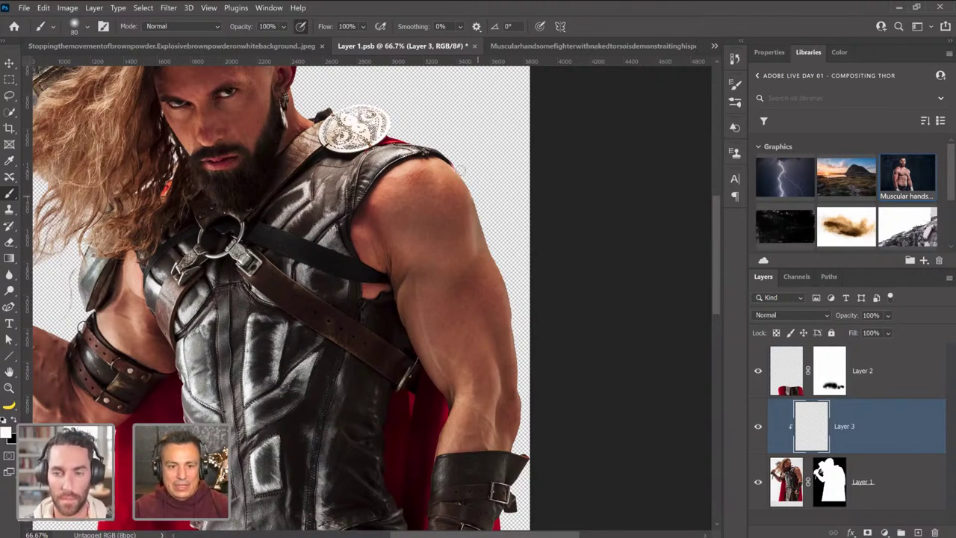
{"action": "mouse_move", "coordinate": [488, 230]}
{"action": "left_mouse_down"}
{"action": "mouse_move", "coordinate": [479, 205]}
{"action": "mouse_move", "coordinate": [517, 325]}
{"action": "mouse_move", "coordinate": [513, 285]}
{"action": "mouse_move", "coordinate": [496, 256]}
{"action": "mouse_move", "coordinate": [514, 298]}
{"action": "mouse_move", "coordinate": [527, 407]}
{"action": "left_mouse_up"}
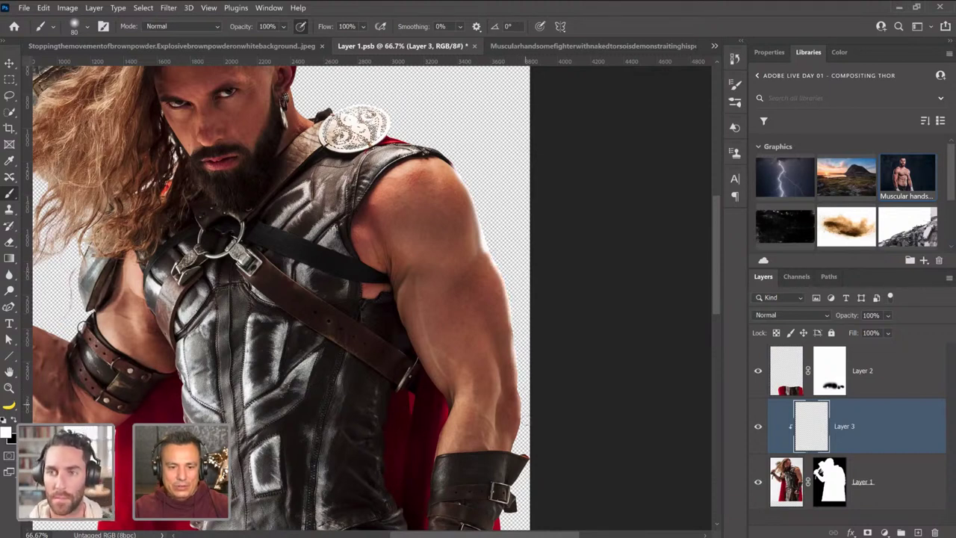
{"action": "left_click", "coordinate": [758, 427]}
{"action": "left_click", "coordinate": [758, 427]}
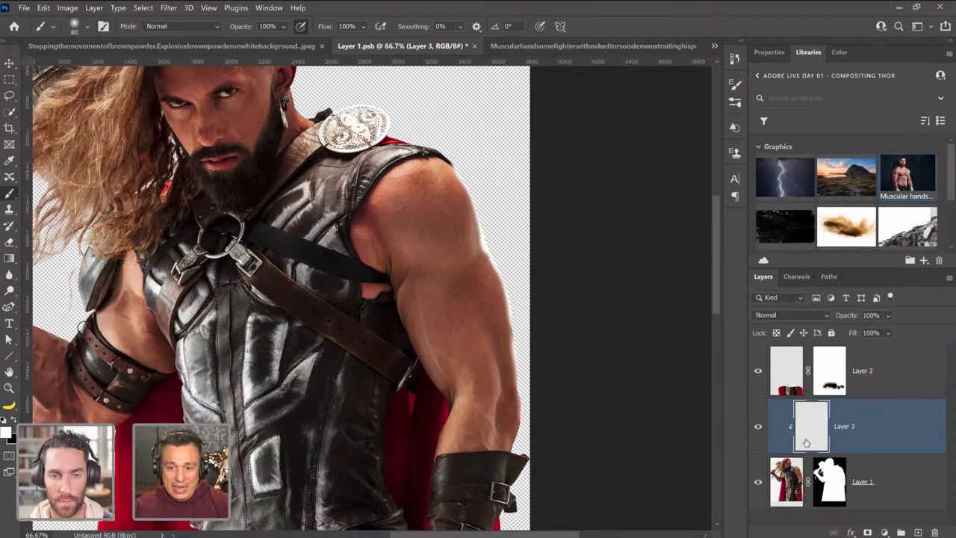
{"action": "left_click_drag", "start_coordinate": [859, 445], "coordinate": [935, 532]}
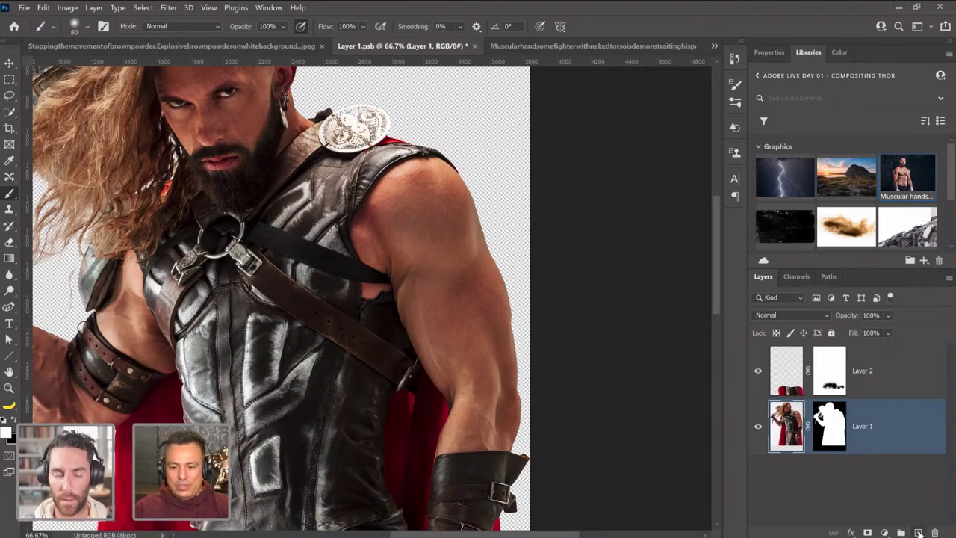
{"action": "left_click", "coordinate": [918, 532]}
{"action": "left_click_drag", "start_coordinate": [788, 430], "coordinate": [934, 532]}
Add a #464646 solid colour fill layer below Layer 1, then view the fighter photo.
{"action": "left_click", "coordinate": [884, 532]}
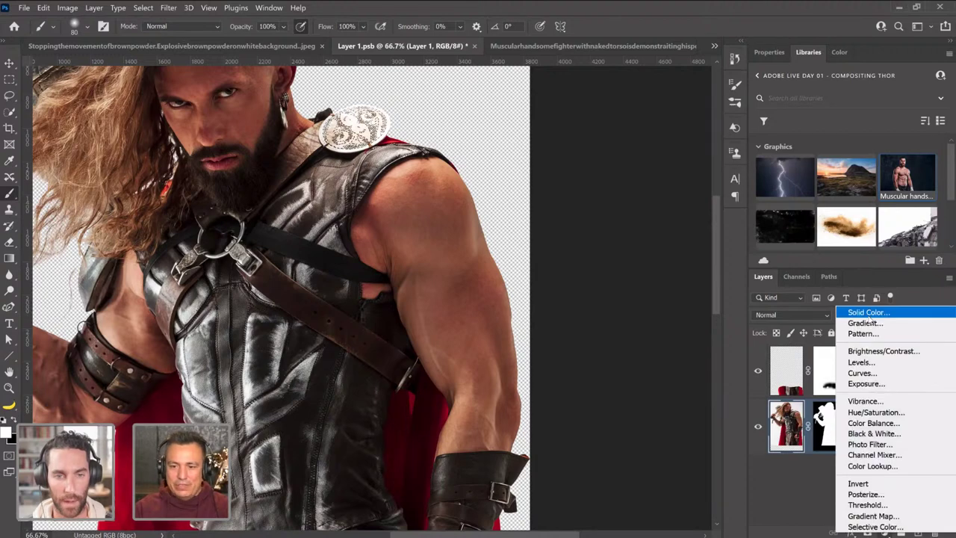
{"action": "left_click", "coordinate": [867, 318]}
{"action": "mouse_move", "coordinate": [647, 324]}
{"action": "left_mouse_down"}
{"action": "mouse_move", "coordinate": [558, 326]}
{"action": "mouse_move", "coordinate": [561, 334]}
{"action": "left_mouse_up"}
{"action": "left_click", "coordinate": [844, 211]}
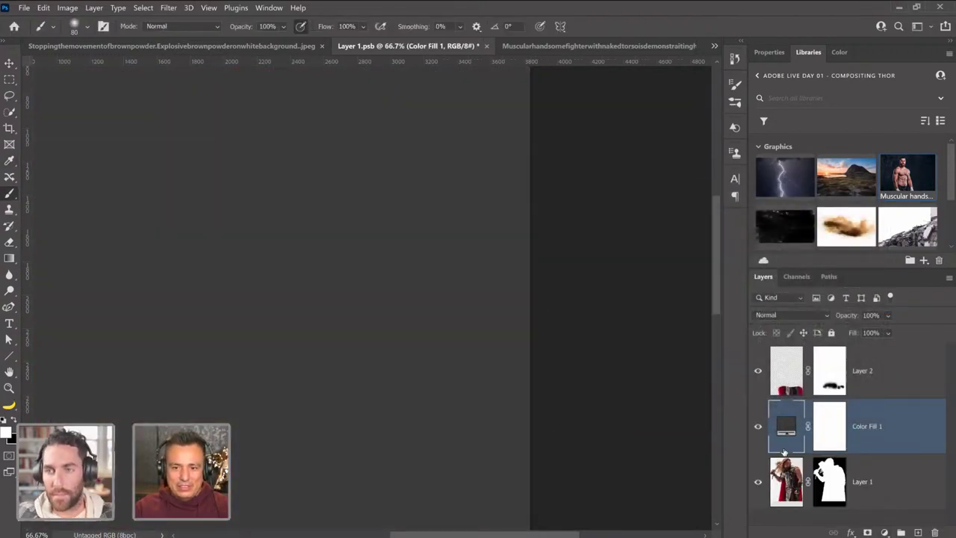
{"action": "left_click_drag", "start_coordinate": [789, 429], "coordinate": [792, 516]}
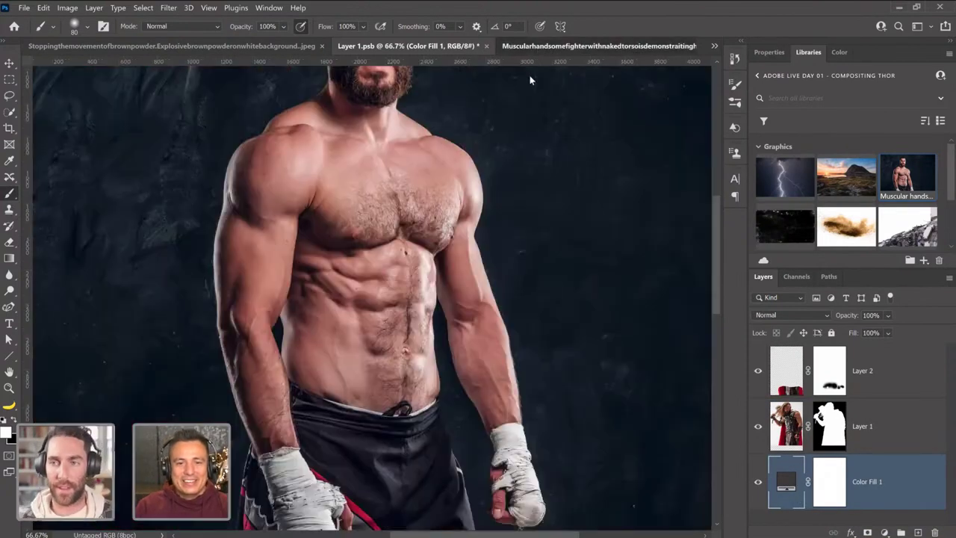
{"action": "left_click", "coordinate": [534, 46]}
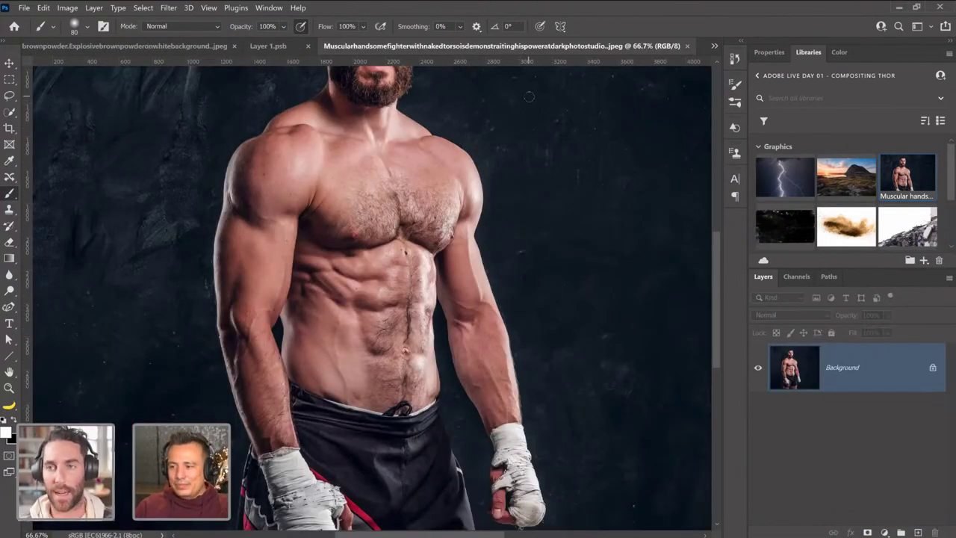
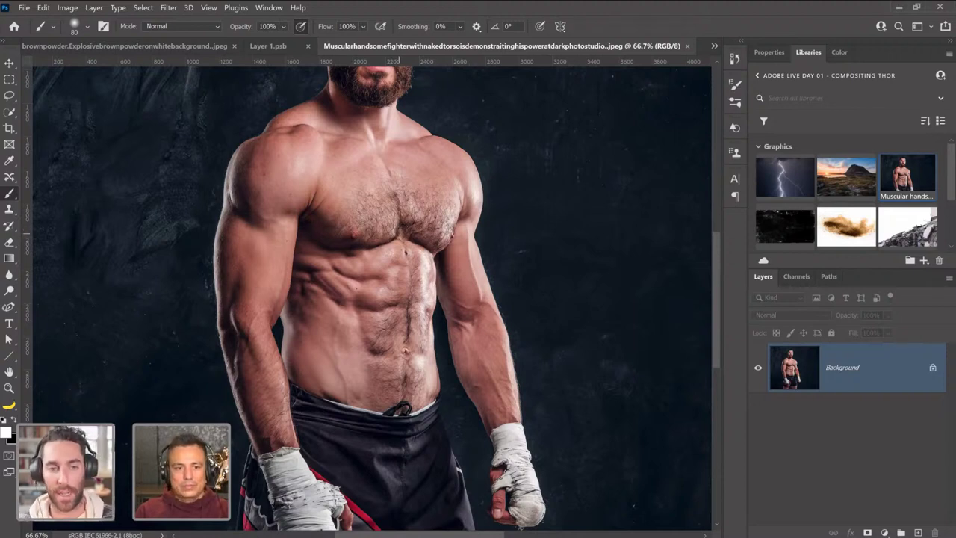
Lasso the fighter's right arm and shoulder, then bring up the Layer 1.psb composite.
{"action": "left_click", "coordinate": [9, 95]}
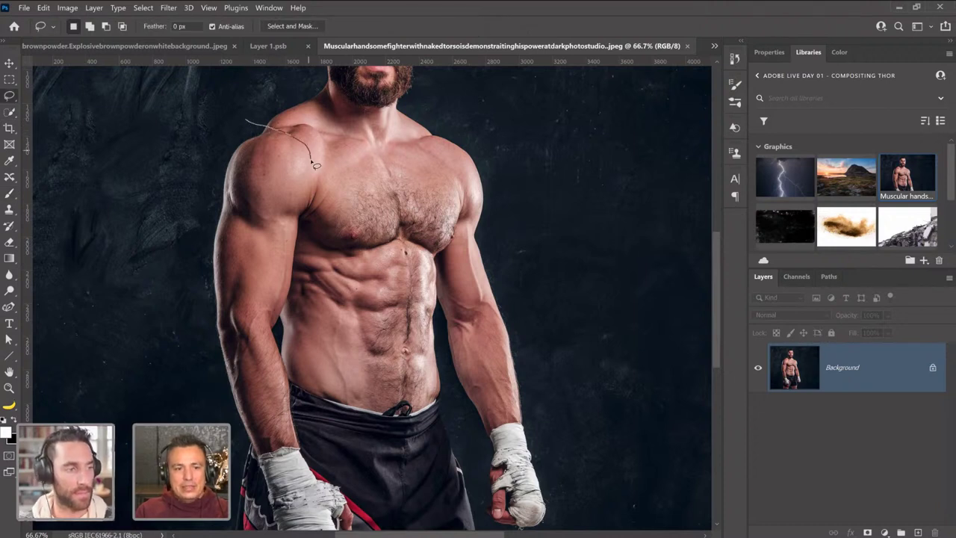
{"action": "mouse_move", "coordinate": [306, 185]}
{"action": "left_mouse_down"}
{"action": "mouse_move", "coordinate": [294, 361]}
{"action": "mouse_move", "coordinate": [308, 448]}
{"action": "mouse_move", "coordinate": [269, 467]}
{"action": "left_mouse_up"}
{"action": "mouse_move", "coordinate": [210, 407]}
{"action": "left_mouse_down"}
{"action": "mouse_move", "coordinate": [193, 262]}
{"action": "mouse_move", "coordinate": [204, 203]}
{"action": "mouse_move", "coordinate": [234, 133]}
{"action": "mouse_move", "coordinate": [267, 119]}
{"action": "mouse_move", "coordinate": [303, 125]}
{"action": "mouse_move", "coordinate": [324, 156]}
{"action": "mouse_move", "coordinate": [309, 212]}
{"action": "mouse_move", "coordinate": [297, 233]}
{"action": "left_mouse_up"}
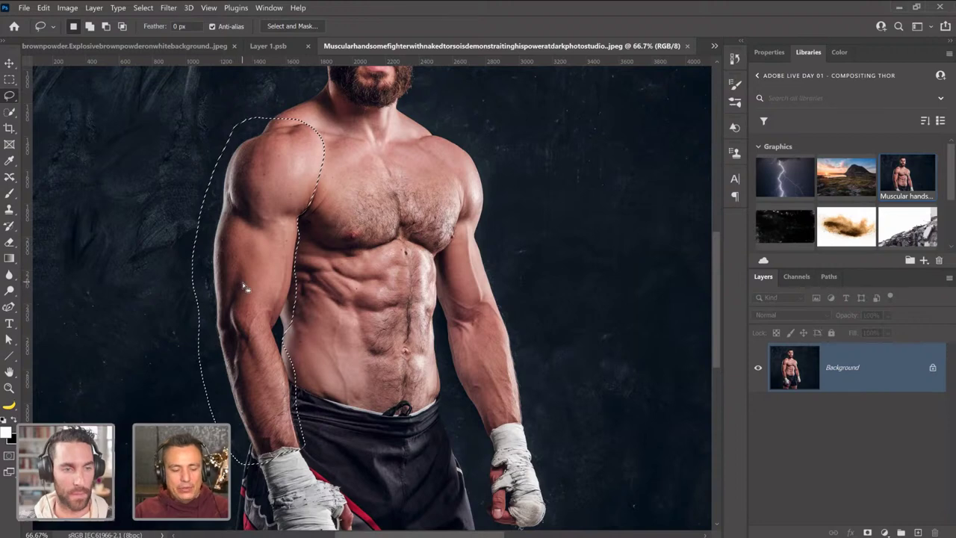
{"action": "left_click", "coordinate": [274, 46]}
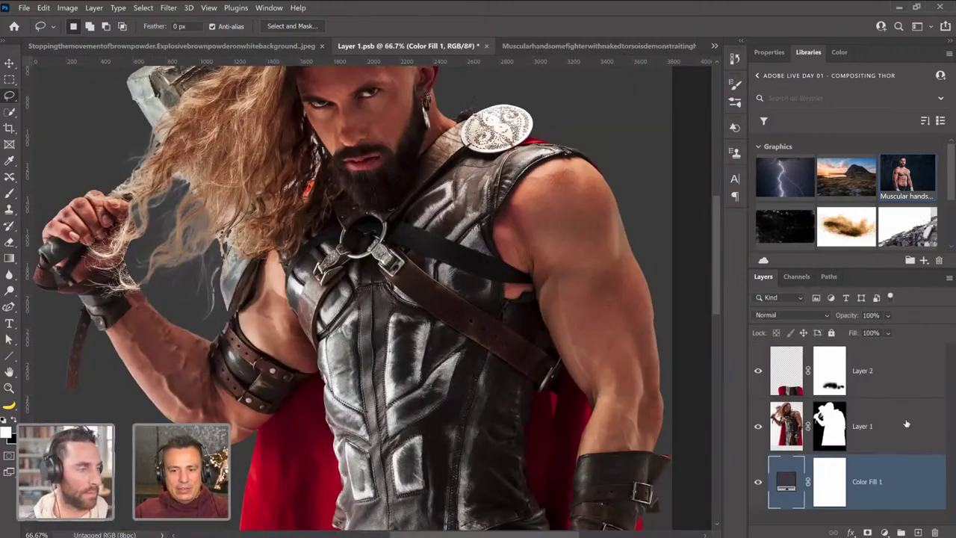
Paste the arm above Layer 1 as Layer 3 and flip it horizontally.
{"action": "left_click", "coordinate": [902, 427]}
{"action": "key", "text": "ctrl+v"}
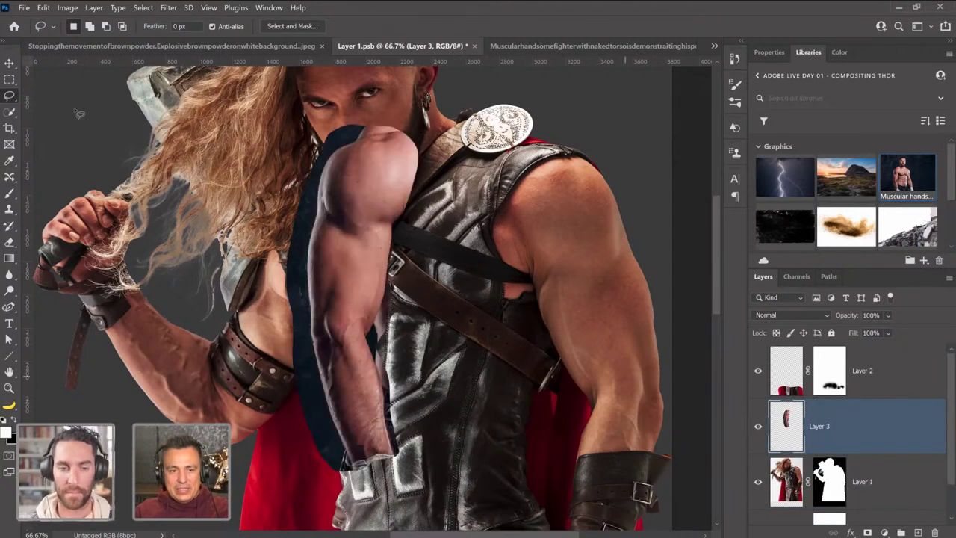
{"action": "key", "text": "ctrl+t"}
{"action": "right_click", "coordinate": [366, 220]}
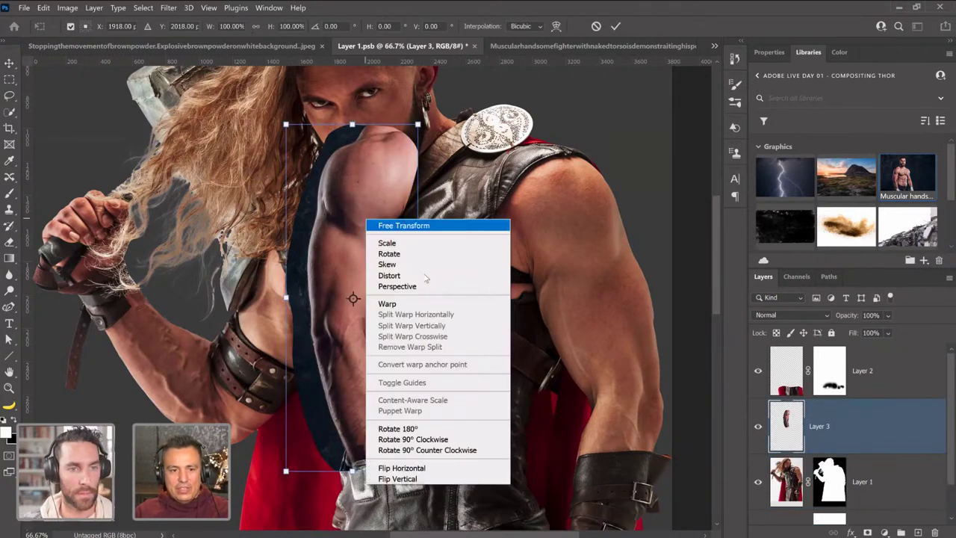
{"action": "left_click", "coordinate": [401, 468]}
{"action": "left_click_drag", "start_coordinate": [353, 299], "coordinate": [520, 369]}
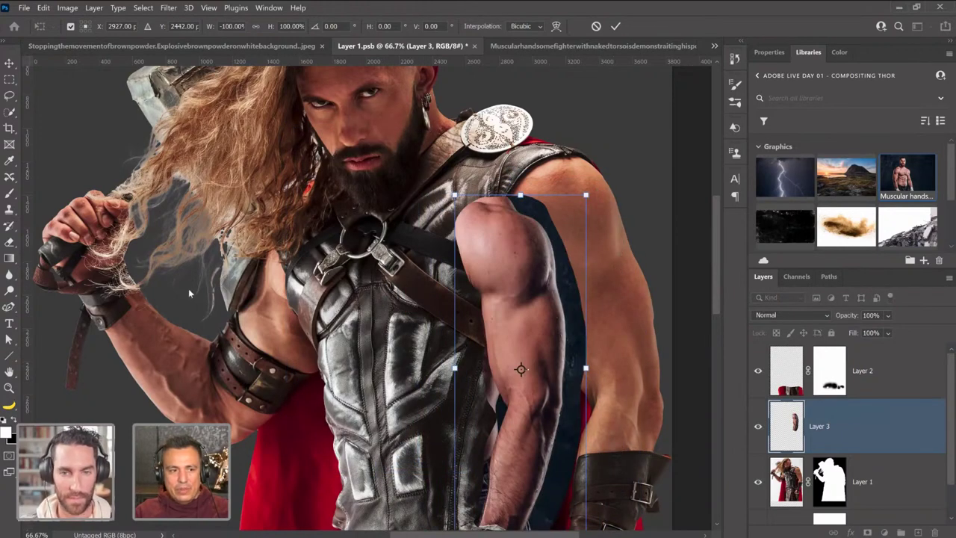
Move and enlarge the mirrored arm onto Thor's right shoulder and commit the transform.
{"action": "left_click", "coordinate": [71, 27]}
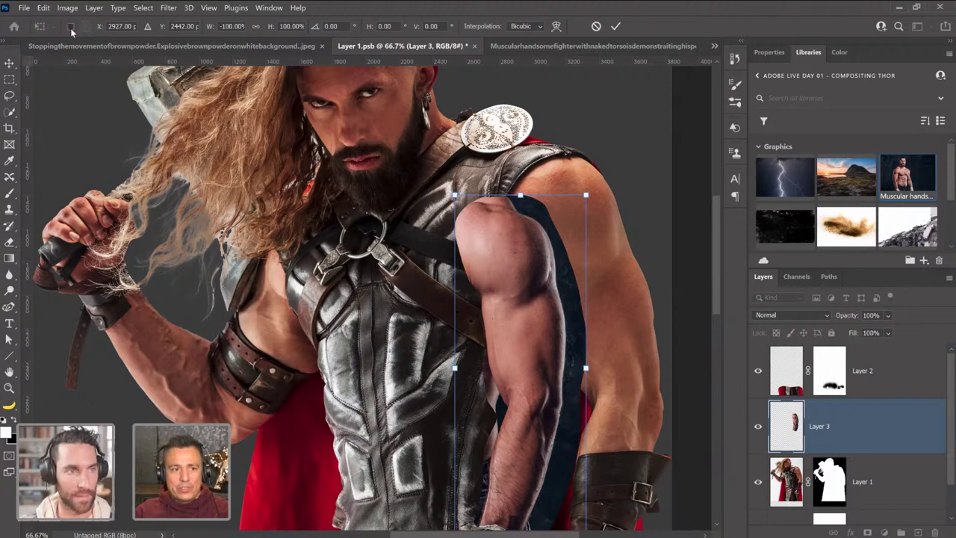
{"action": "left_click", "coordinate": [71, 27]}
{"action": "left_click", "coordinate": [71, 26]}
{"action": "left_click", "coordinate": [71, 27]}
{"action": "left_click_drag", "start_coordinate": [521, 369], "coordinate": [618, 256]}
{"action": "left_click_drag", "start_coordinate": [553, 359], "coordinate": [626, 323]}
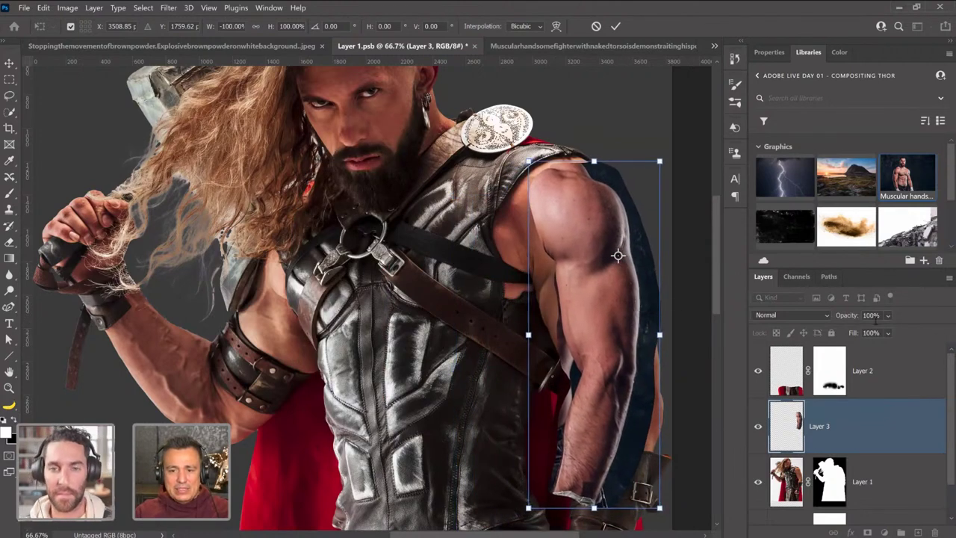
{"action": "left_click_drag", "start_coordinate": [902, 334], "coordinate": [892, 332]}
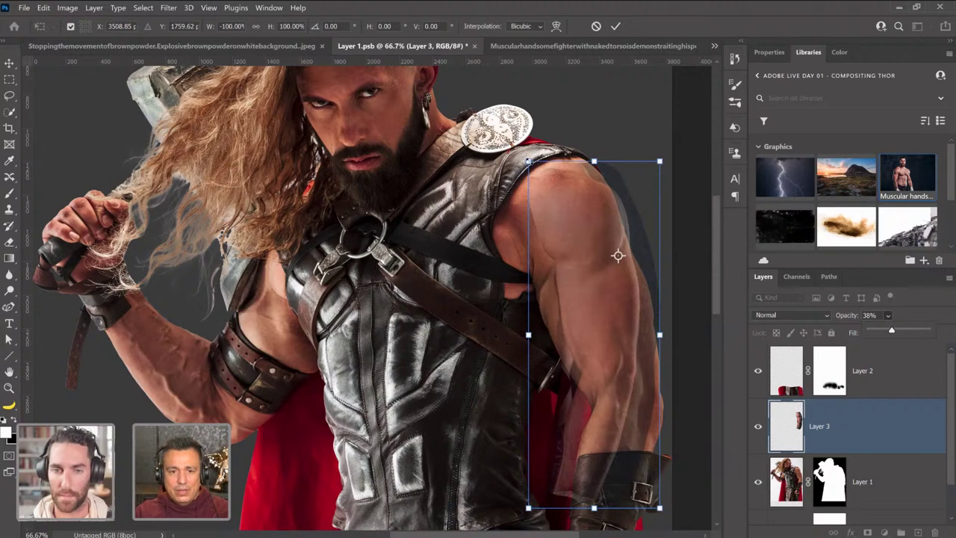
{"action": "left_click_drag", "start_coordinate": [529, 160], "coordinate": [485, 149]}
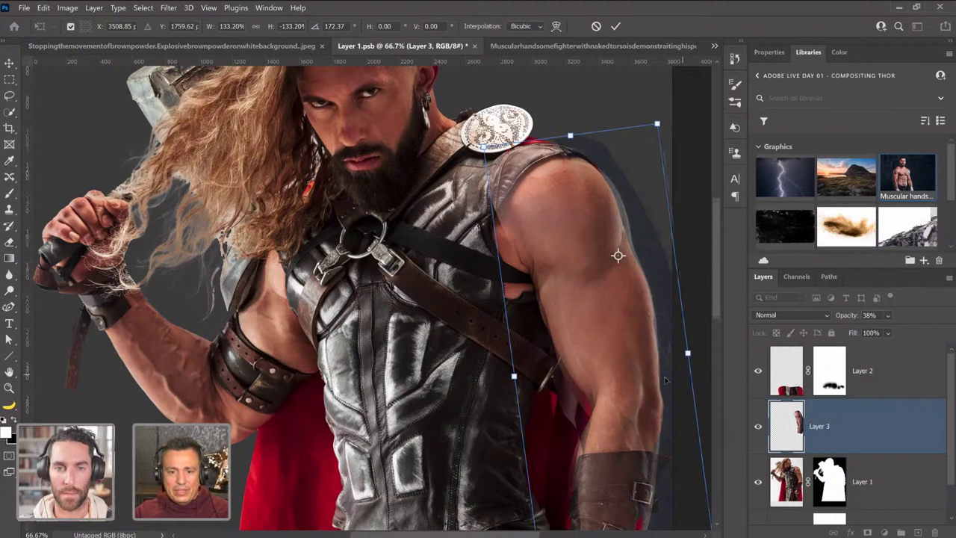
{"action": "scroll", "coordinate": [660, 379], "scroll_direction": "down", "scroll_amount": 3}
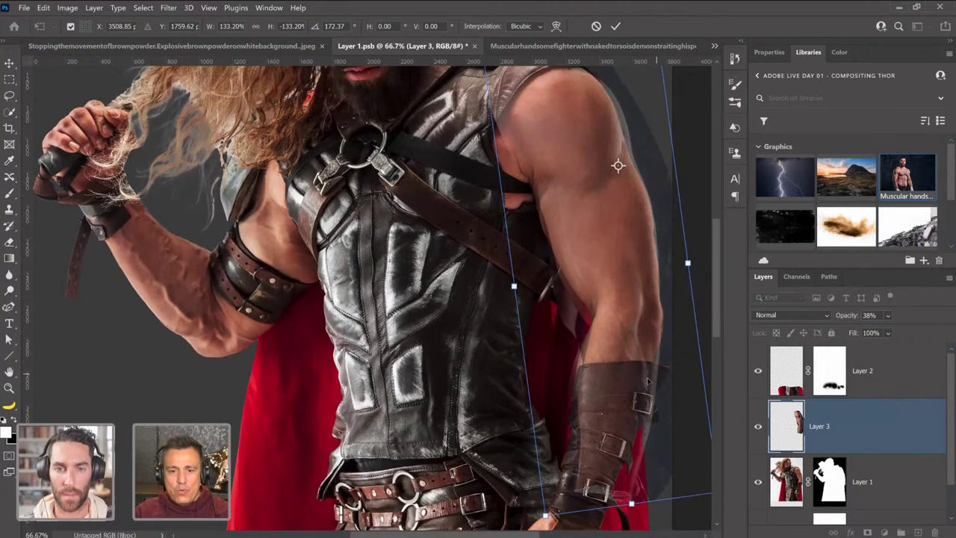
{"action": "key", "text": "Escape"}
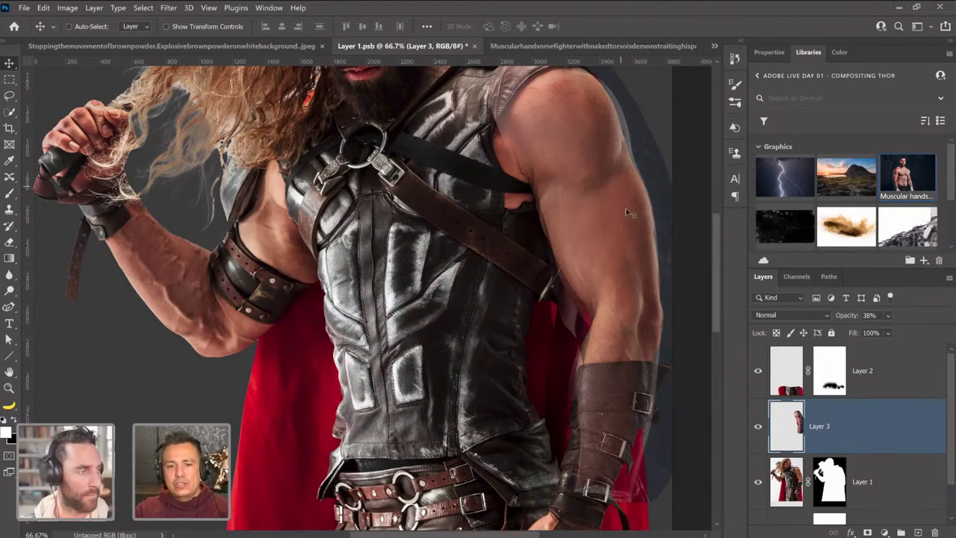
Restore Layer 3 to 100% opacity and clip it to Layer 1.
{"action": "scroll", "coordinate": [630, 213], "scroll_direction": "up", "scroll_amount": 1}
{"action": "left_click_drag", "start_coordinate": [863, 320], "coordinate": [920, 335]}
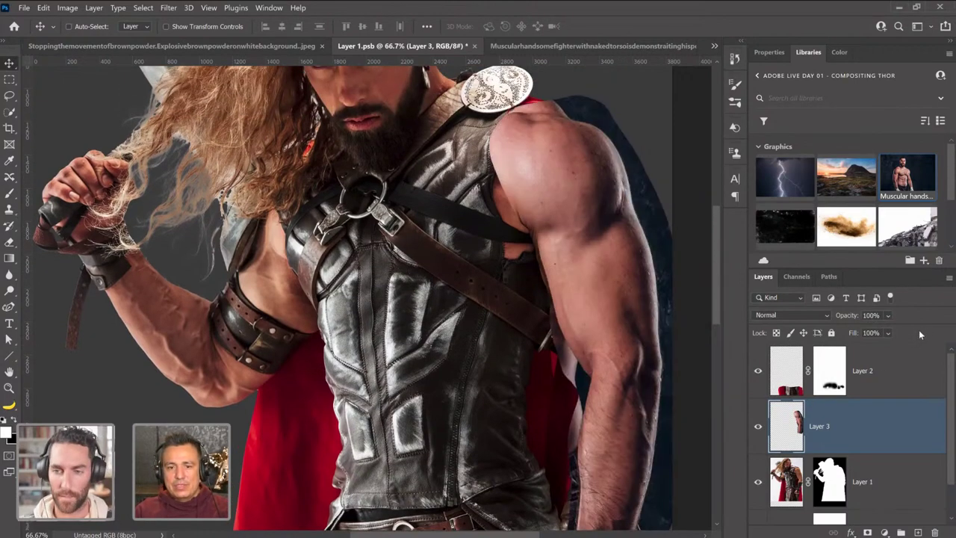
{"action": "left_click_drag", "start_coordinate": [855, 423], "coordinate": [882, 452]}
{"action": "left_click", "coordinate": [884, 452], "text": "alt"}
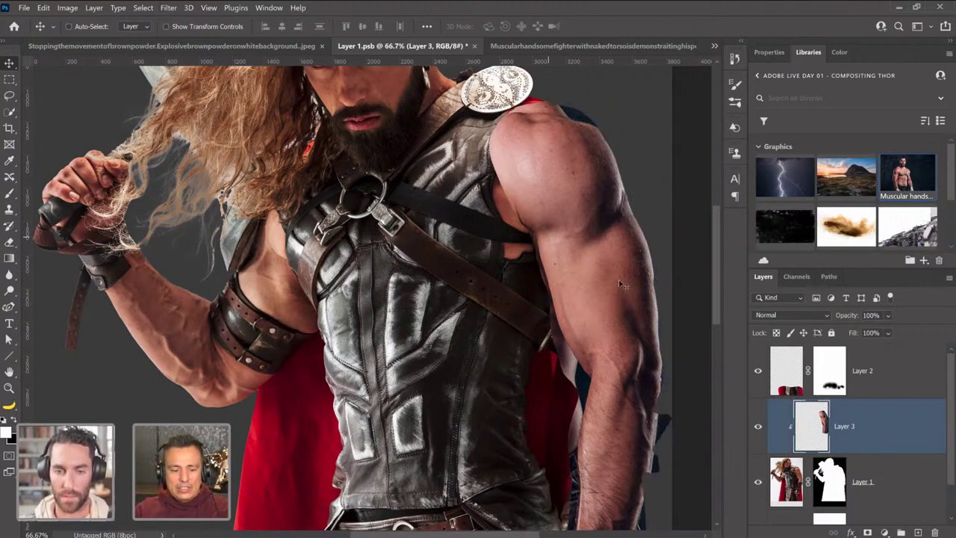
{"action": "left_click", "coordinate": [872, 451], "text": "alt"}
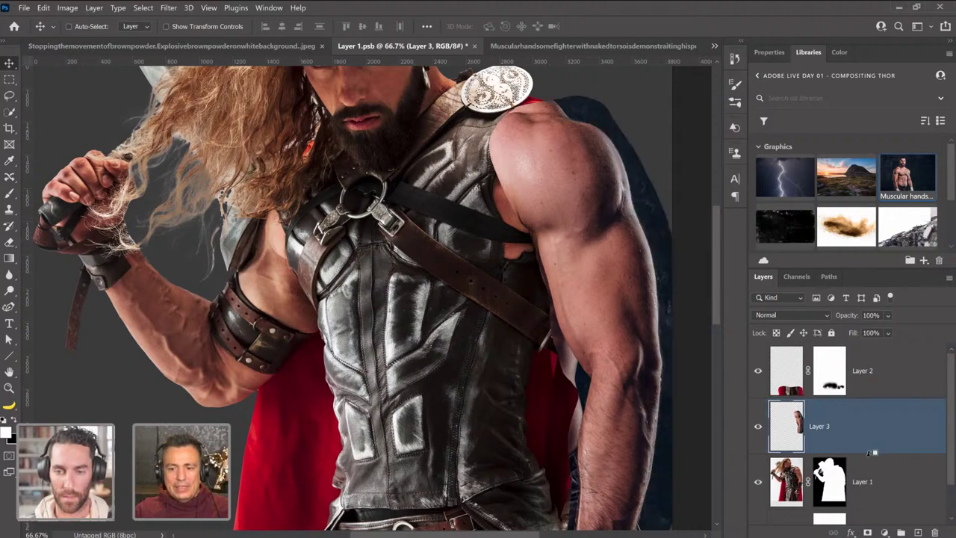
{"action": "left_click", "coordinate": [870, 457], "text": "alt"}
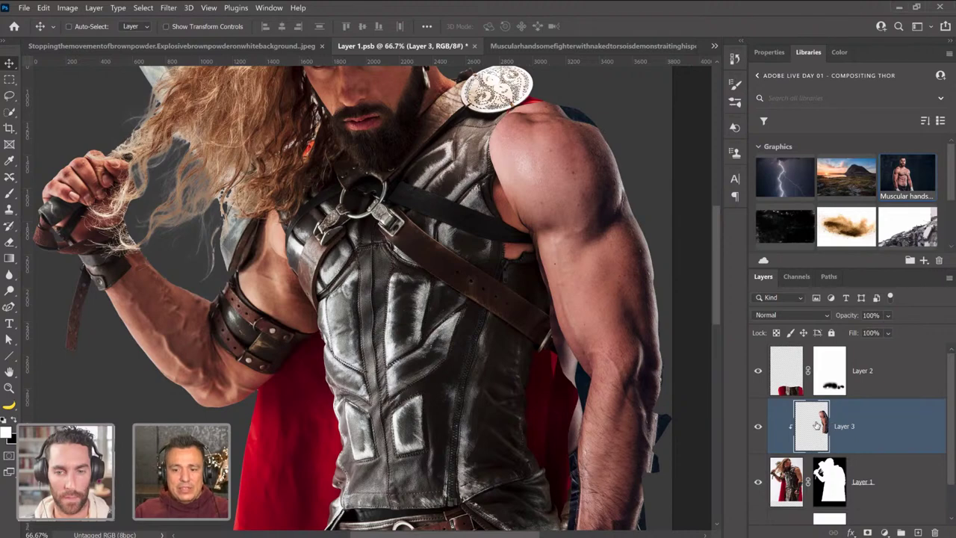
{"action": "left_click", "coordinate": [164, 9]}
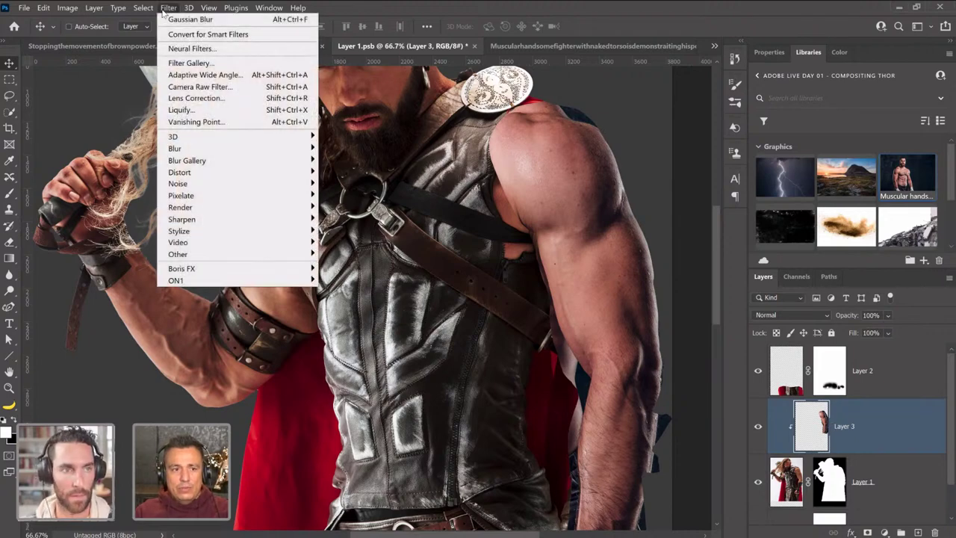
In Liquify, show Layer 1 as a Behind backdrop at 57 opacity.
{"action": "left_click", "coordinate": [200, 110]}
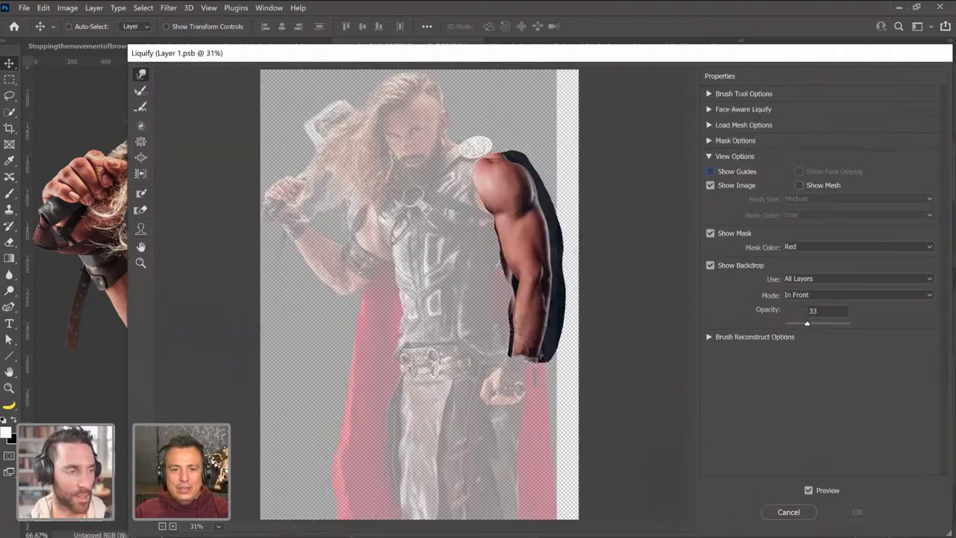
{"action": "left_click_drag", "start_coordinate": [807, 324], "coordinate": [780, 323]}
{"action": "left_click", "coordinate": [837, 294]}
{"action": "left_click", "coordinate": [822, 308]}
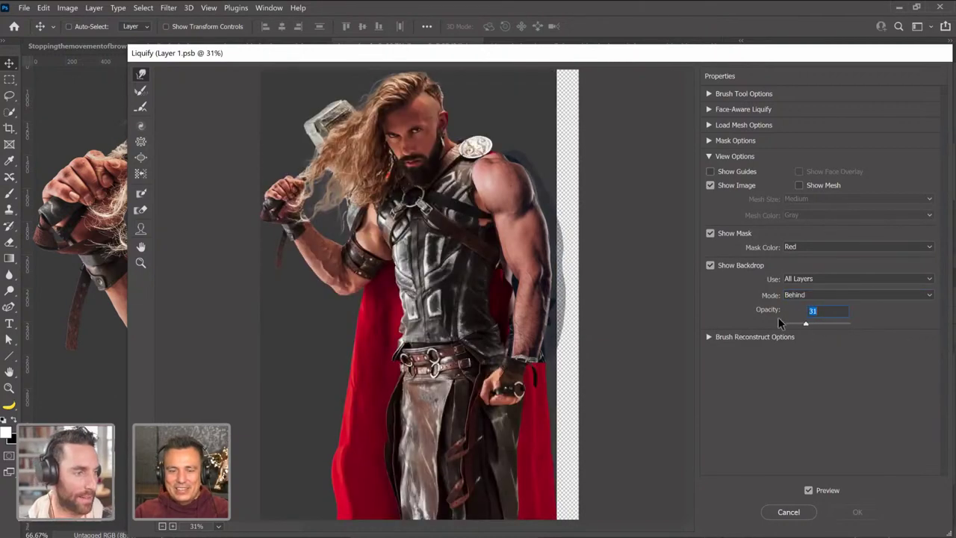
{"action": "left_click", "coordinate": [831, 281]}
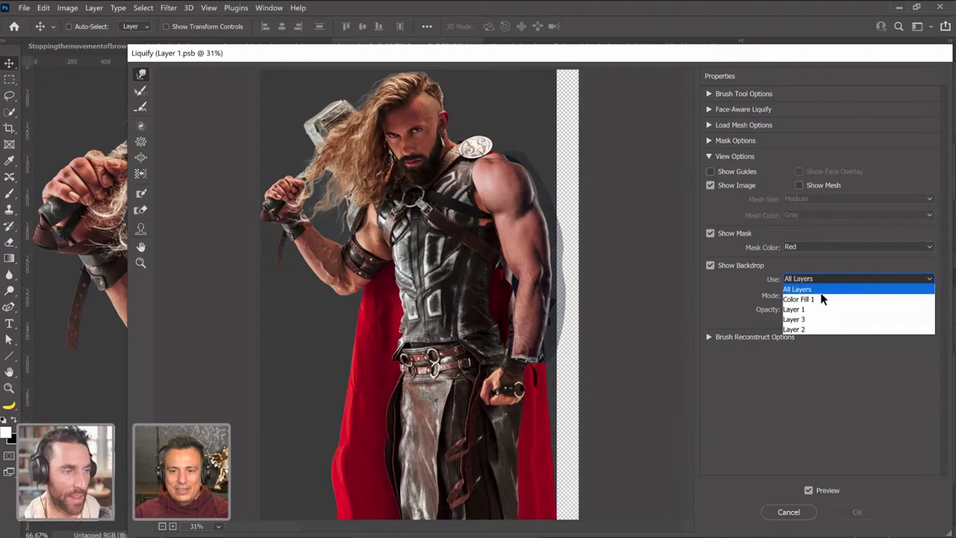
{"action": "left_click", "coordinate": [820, 309]}
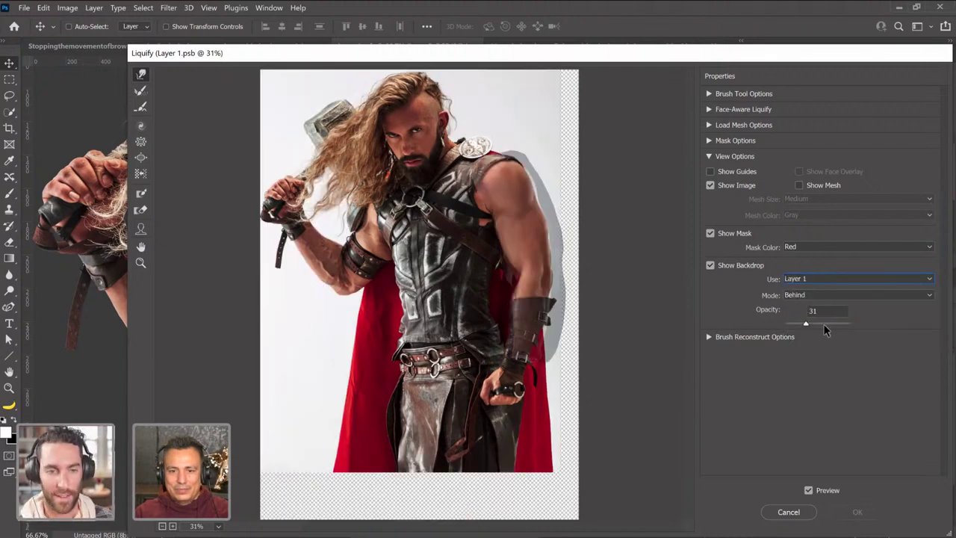
{"action": "mouse_move", "coordinate": [825, 331]}
{"action": "left_mouse_down"}
{"action": "mouse_move", "coordinate": [843, 329]}
{"action": "mouse_move", "coordinate": [822, 328]}
{"action": "left_mouse_up"}
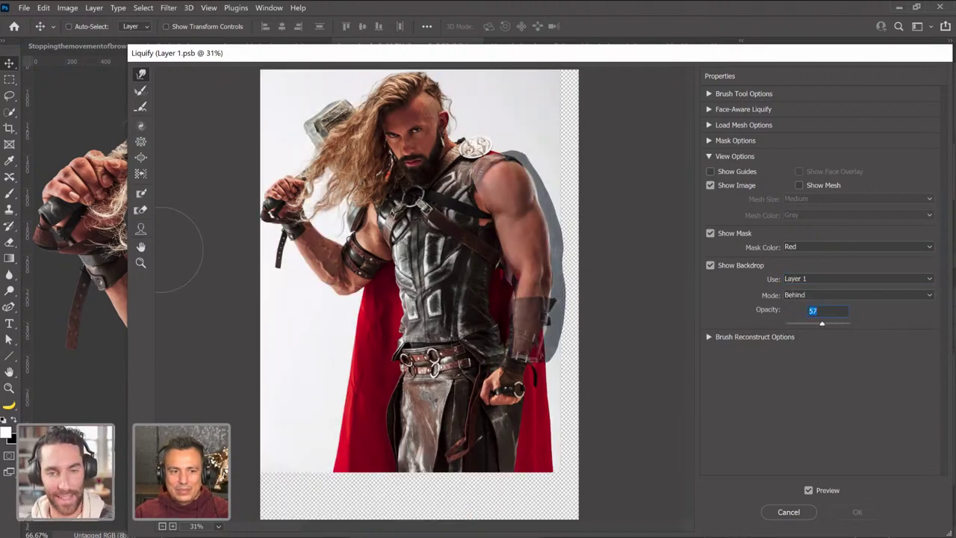
Forward Warp the arm's shoulder and forearm edges to match Thor, then apply Liquify.
{"action": "left_click", "coordinate": [140, 262]}
{"action": "left_click", "coordinate": [554, 190]}
{"action": "left_click", "coordinate": [587, 240]}
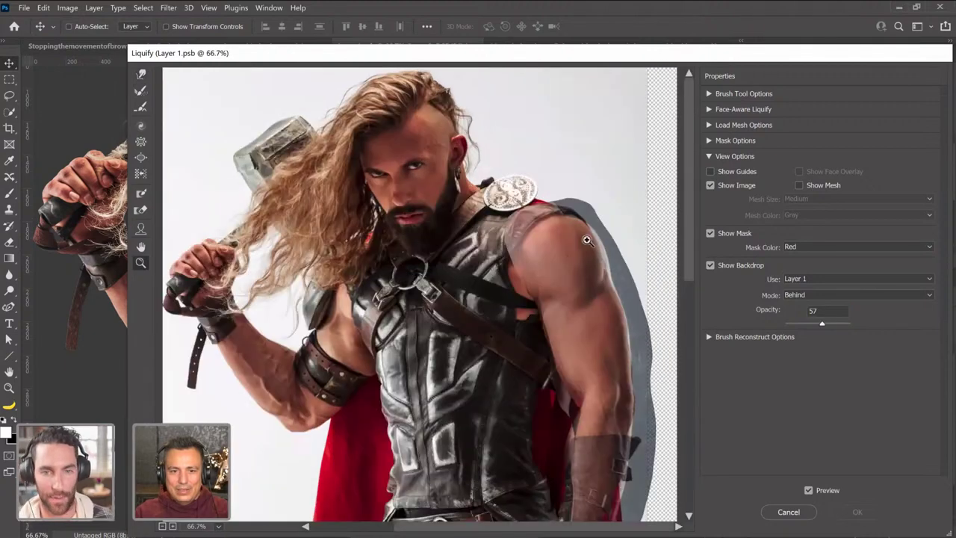
{"action": "mouse_move", "coordinate": [587, 240]}
{"action": "left_mouse_down"}
{"action": "mouse_move", "coordinate": [536, 280]}
{"action": "mouse_move", "coordinate": [528, 134]}
{"action": "mouse_move", "coordinate": [540, 184]}
{"action": "left_mouse_up"}
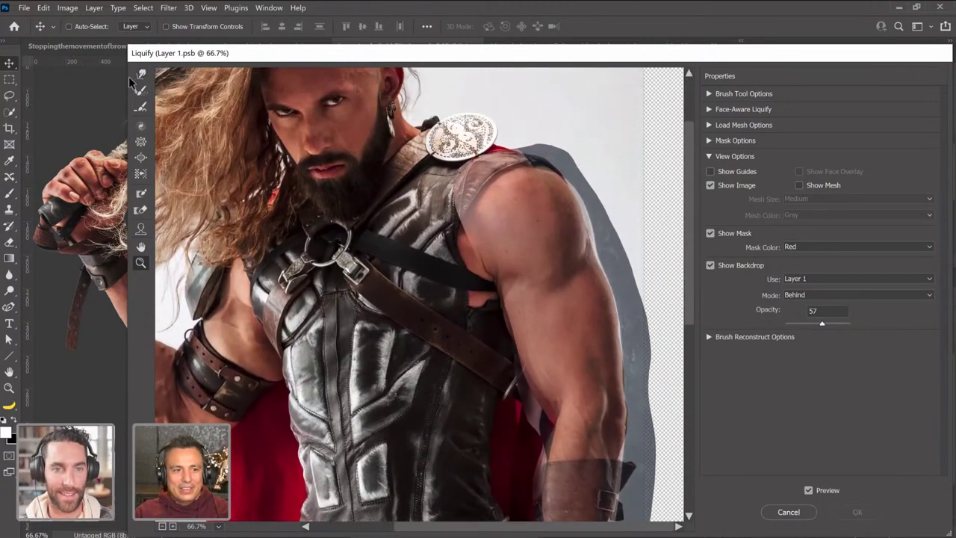
{"action": "left_click", "coordinate": [141, 74]}
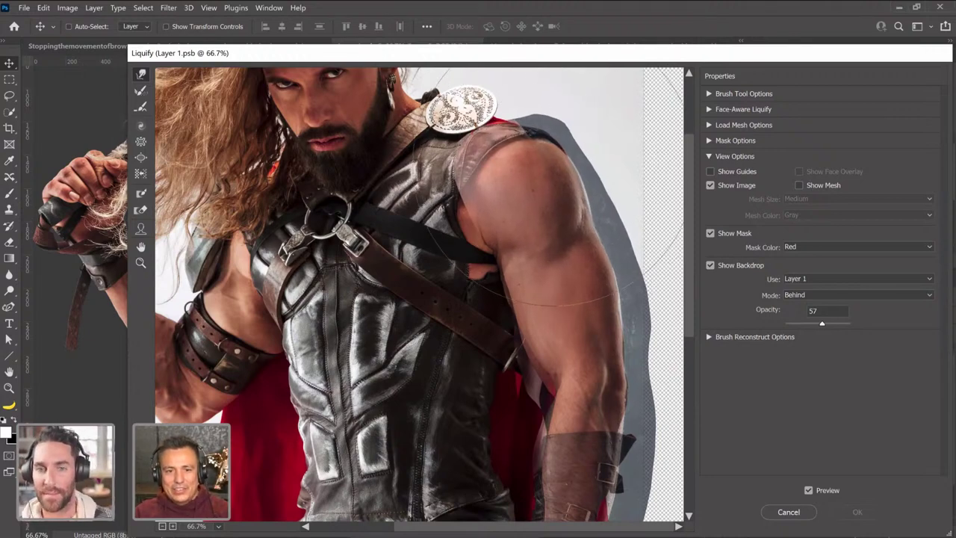
{"action": "mouse_move", "coordinate": [560, 194]}
{"action": "left_mouse_down"}
{"action": "mouse_move", "coordinate": [597, 314]}
{"action": "mouse_move", "coordinate": [567, 282]}
{"action": "mouse_move", "coordinate": [576, 260]}
{"action": "mouse_move", "coordinate": [559, 216]}
{"action": "left_mouse_up"}
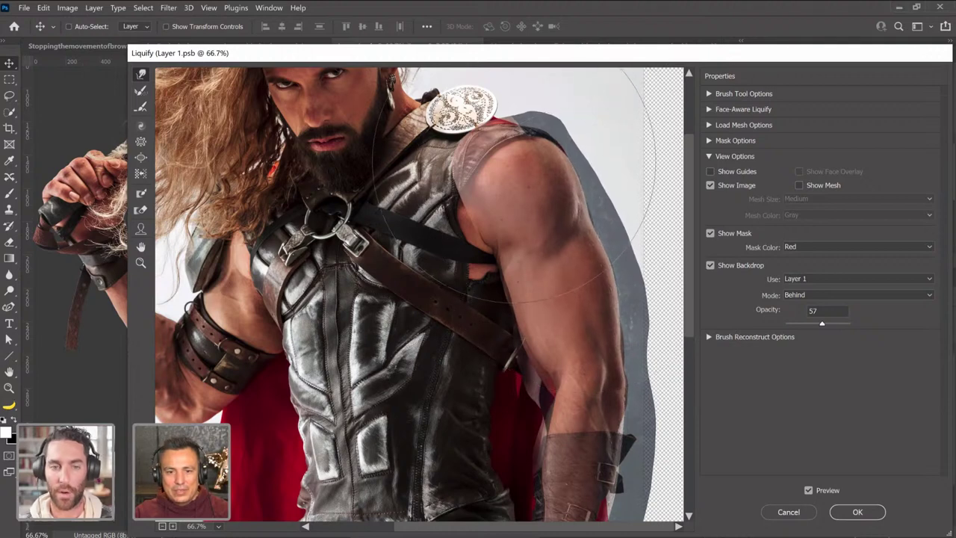
{"action": "scroll", "coordinate": [515, 194], "scroll_direction": "down", "scroll_amount": 5}
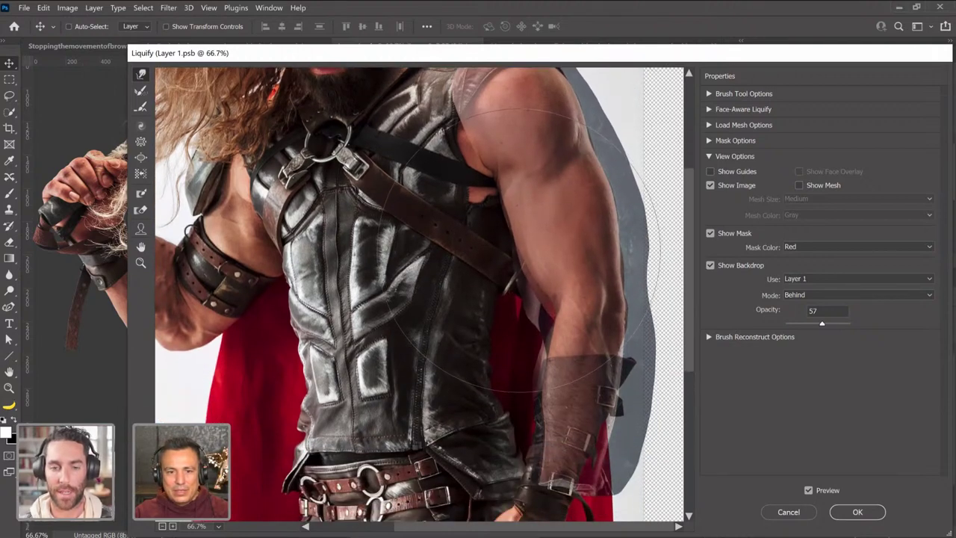
{"action": "scroll", "coordinate": [519, 246], "scroll_direction": "down", "scroll_amount": 3}
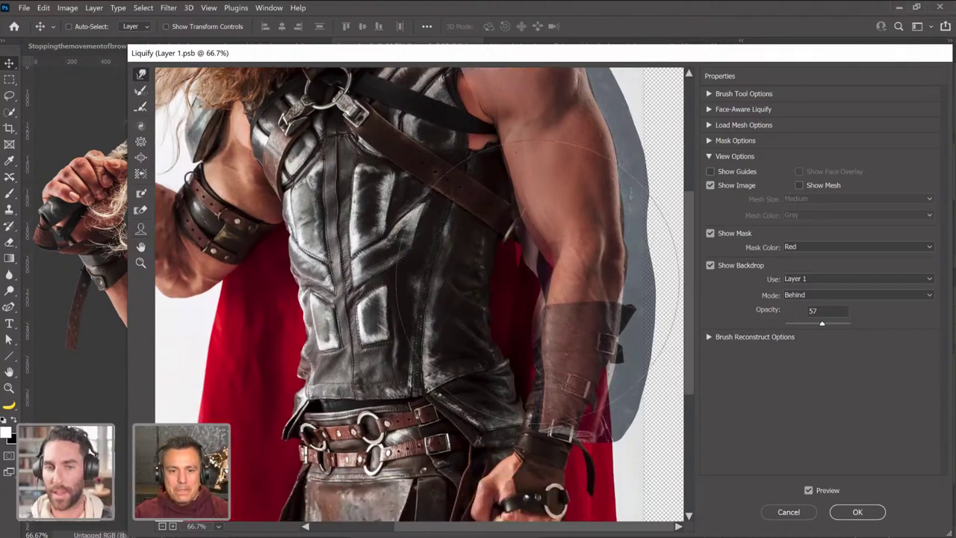
{"action": "mouse_move", "coordinate": [523, 288]}
{"action": "left_mouse_down"}
{"action": "mouse_move", "coordinate": [523, 329]}
{"action": "mouse_move", "coordinate": [541, 381]}
{"action": "mouse_move", "coordinate": [575, 280]}
{"action": "mouse_move", "coordinate": [597, 271]}
{"action": "mouse_move", "coordinate": [587, 180]}
{"action": "left_mouse_up"}
{"action": "scroll", "coordinate": [586, 187], "scroll_direction": "up", "scroll_amount": 5}
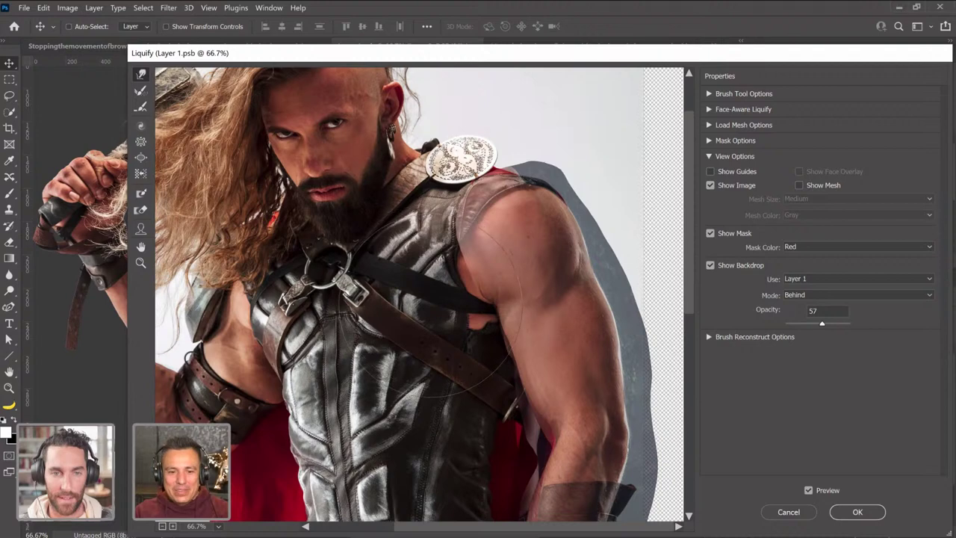
{"action": "left_click", "coordinate": [856, 512]}
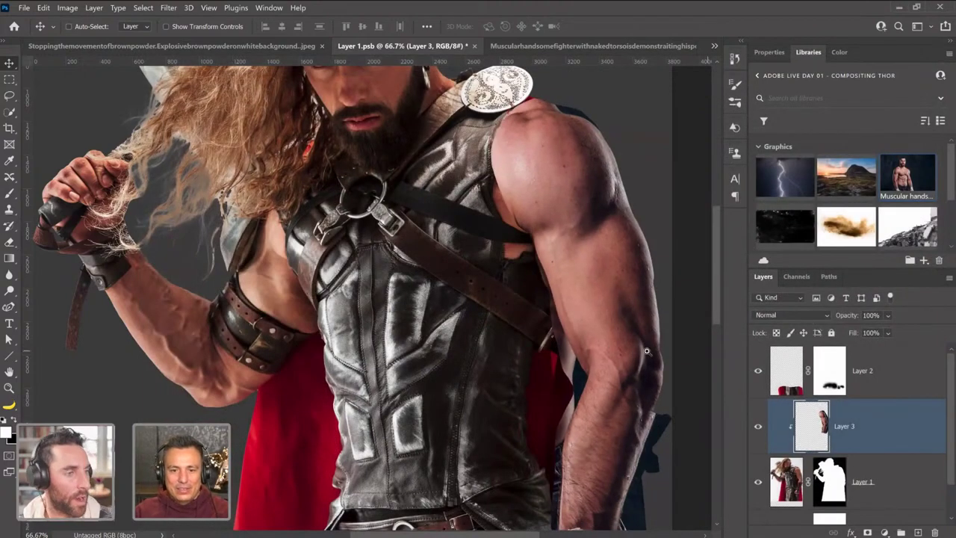
Fit the poster on screen and toggle Layer 3 to compare the arm.
{"action": "left_click", "coordinate": [657, 329]}
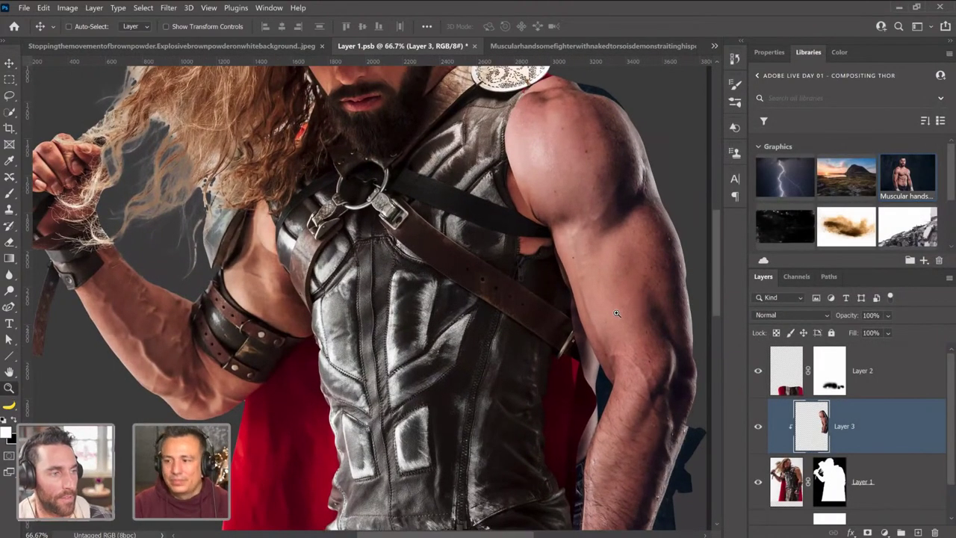
{"action": "left_click", "coordinate": [616, 313], "text": "alt"}
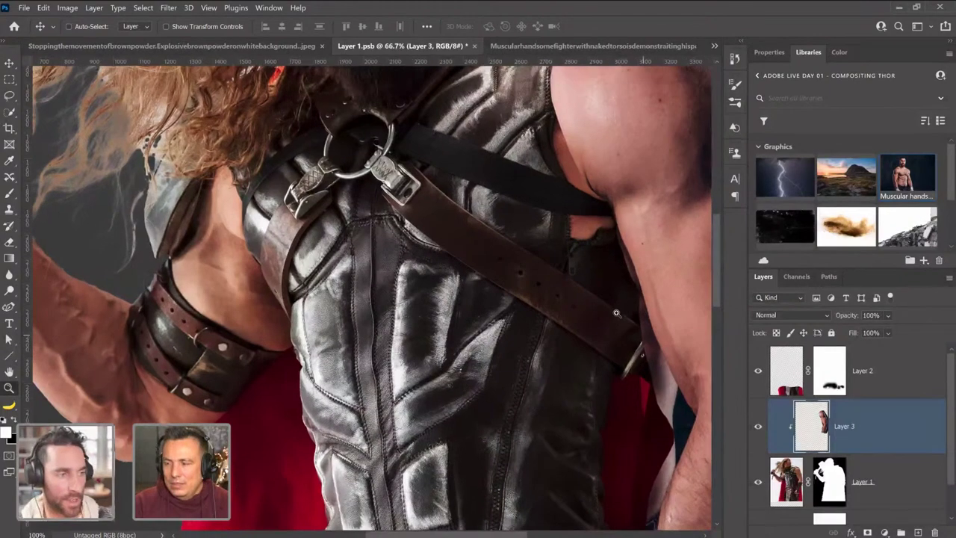
{"action": "key", "text": "ctrl+0"}
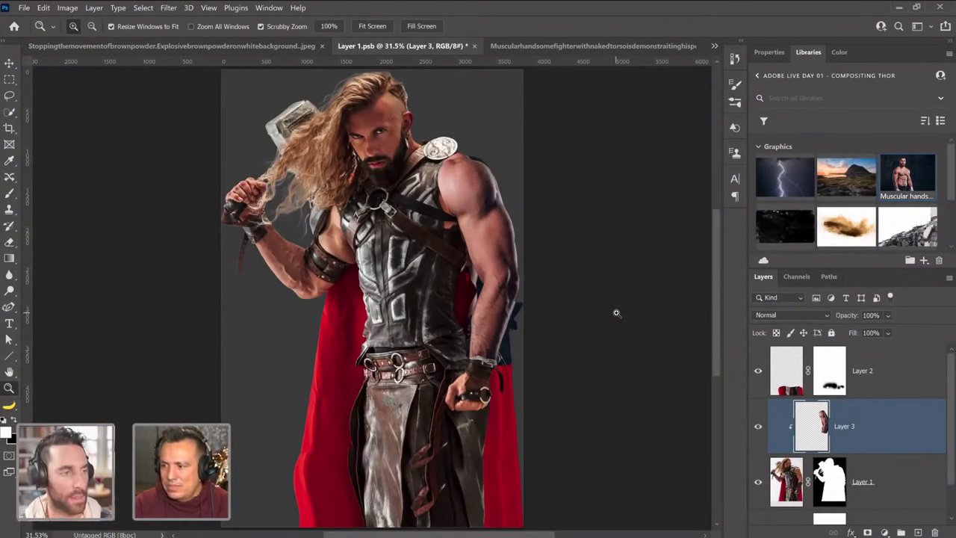
{"action": "left_click", "coordinate": [142, 8]}
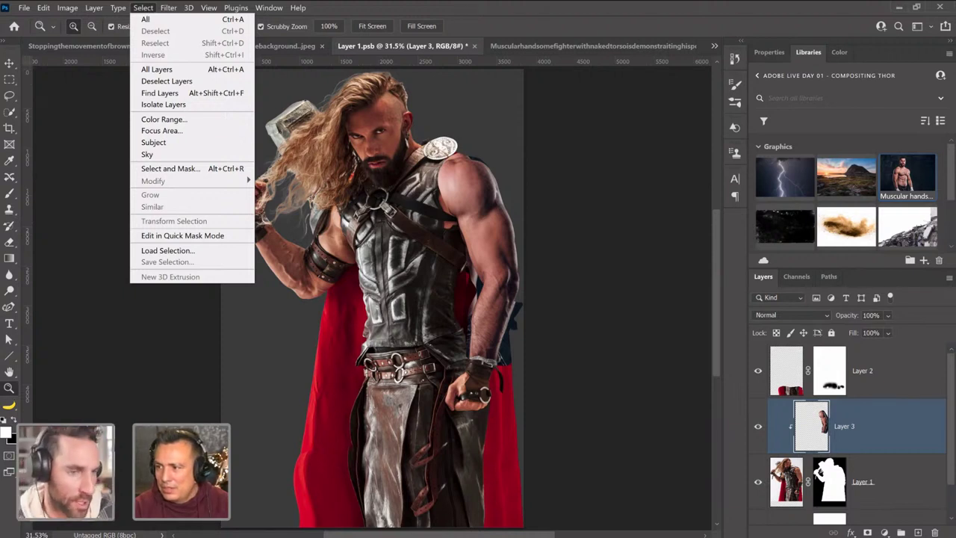
{"action": "key", "text": "Escape"}
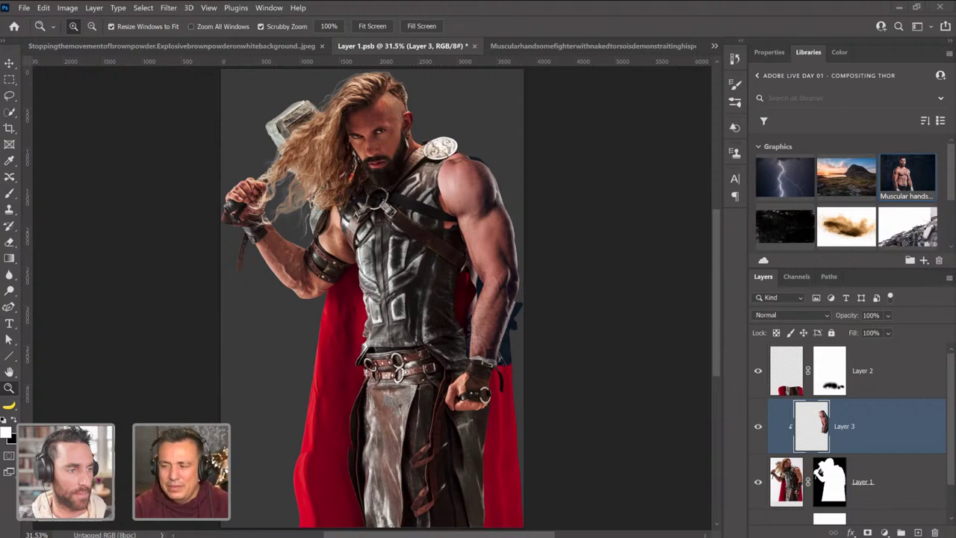
{"action": "left_click", "coordinate": [759, 428]}
{"action": "left_click", "coordinate": [759, 427]}
{"action": "left_click", "coordinate": [759, 428]}
{"action": "left_click", "coordinate": [759, 429]}
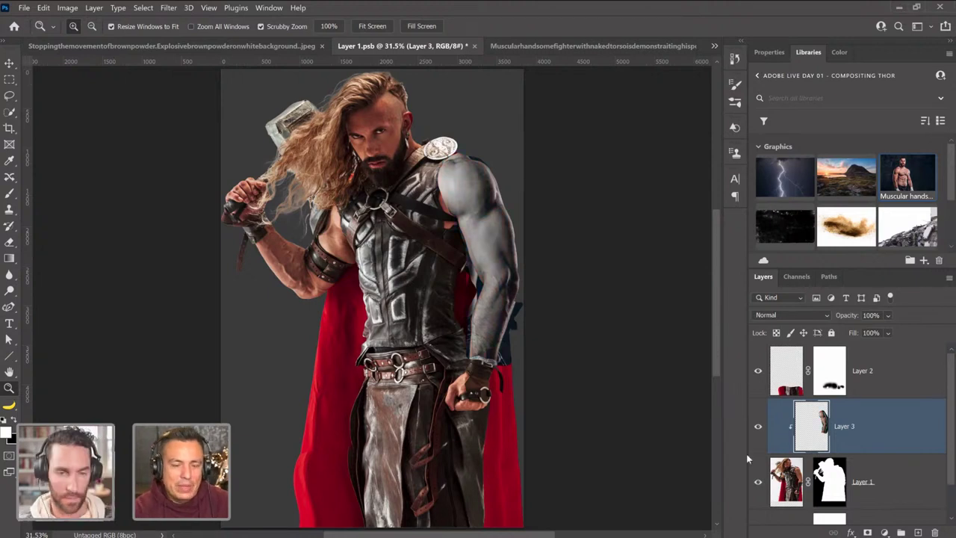
Change Layer 3's blend mode from Normal to Screen.
{"action": "left_click", "coordinate": [777, 315]}
{"action": "left_click", "coordinate": [779, 328]}
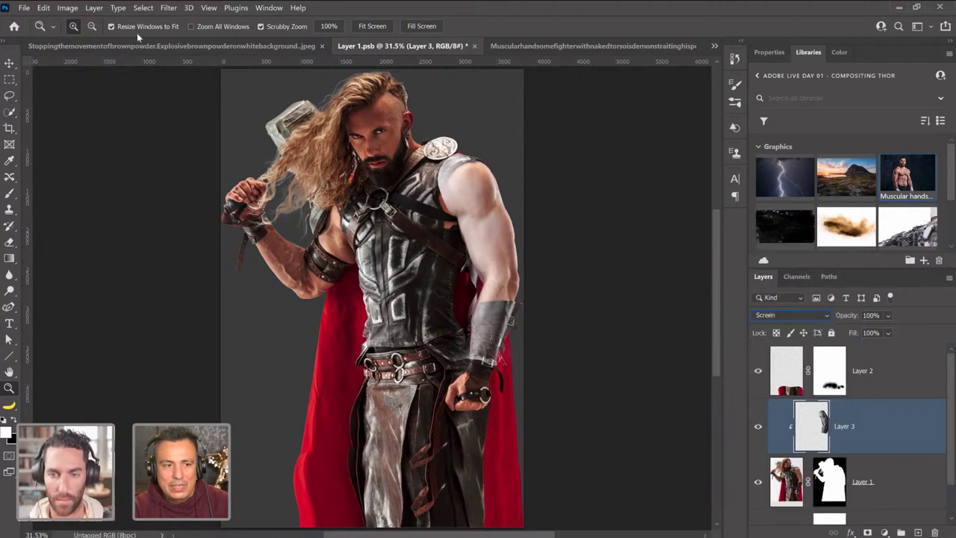
{"action": "left_click", "coordinate": [66, 10]}
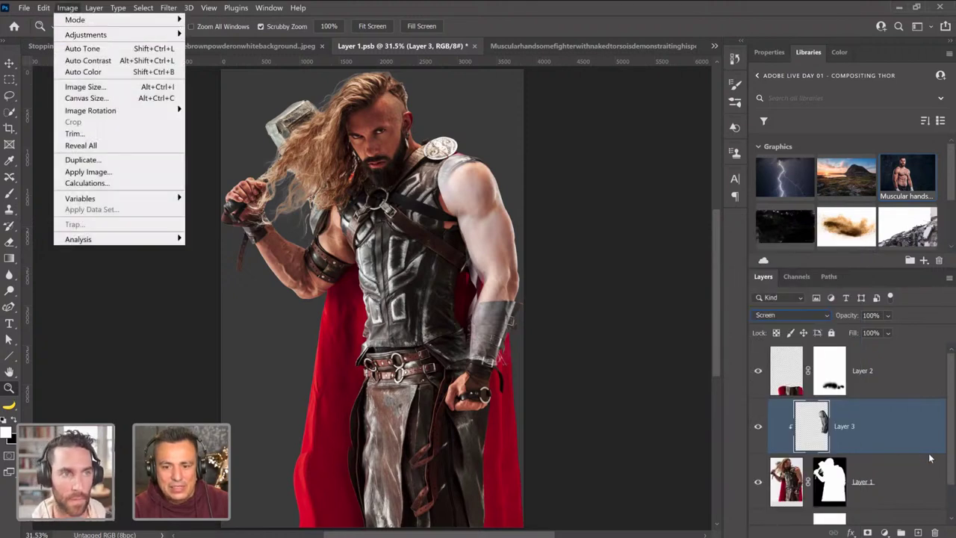
Apply Levels to Layer 3 with black point 68 and midtones 0.59.
{"action": "left_click", "coordinate": [885, 479]}
{"action": "left_click", "coordinate": [68, 8]}
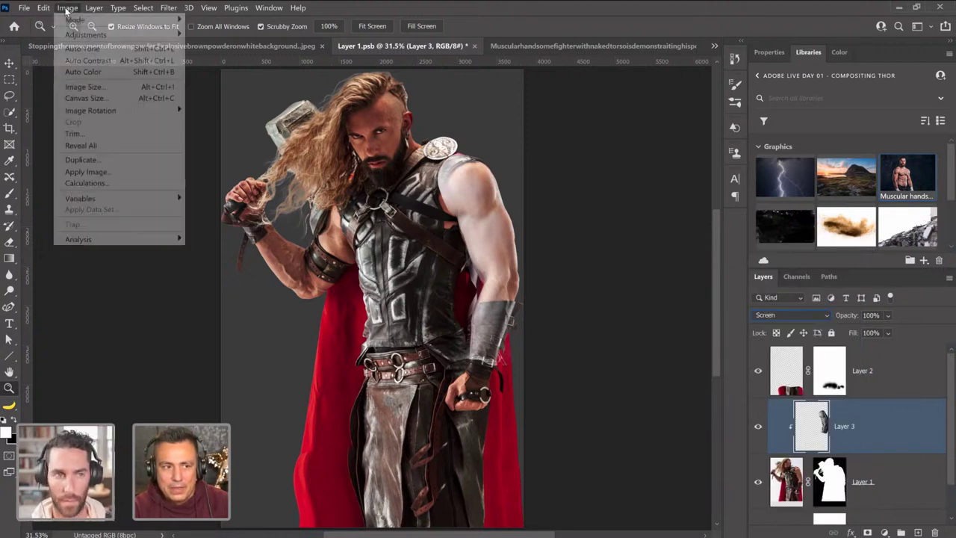
{"action": "mouse_move", "coordinate": [85, 38]}
{"action": "left_click", "coordinate": [246, 45]}
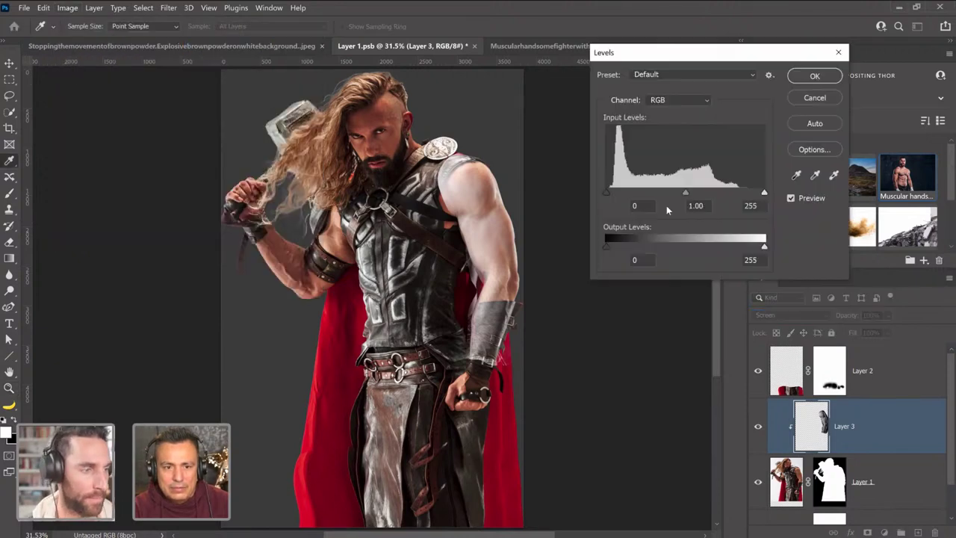
{"action": "left_click_drag", "start_coordinate": [606, 193], "coordinate": [664, 200]}
{"action": "mouse_move", "coordinate": [724, 193]}
{"action": "left_mouse_down"}
{"action": "mouse_move", "coordinate": [712, 192]}
{"action": "mouse_move", "coordinate": [725, 195]}
{"action": "left_mouse_up"}
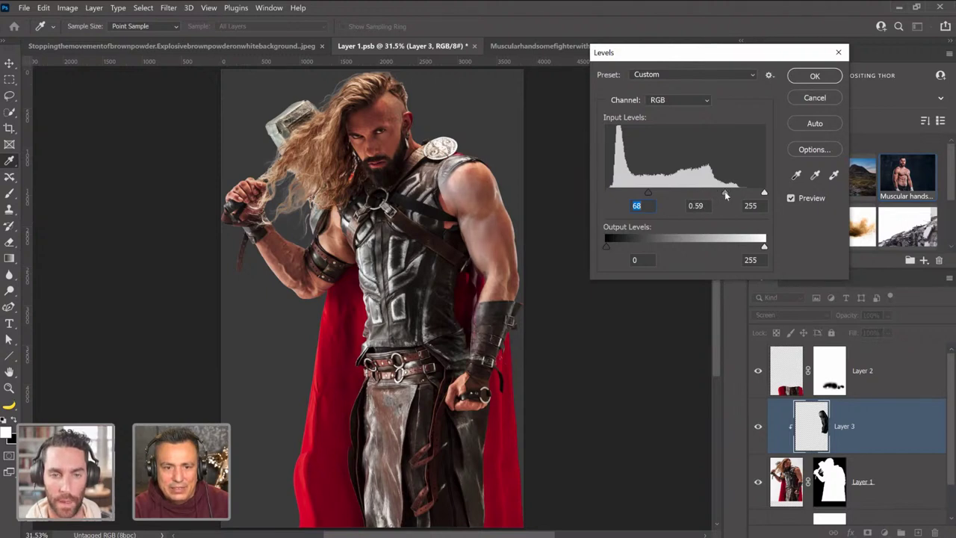
{"action": "left_click", "coordinate": [815, 75]}
Zoom in on the bicep to compare Layer 3, then give Layer 3 a white layer mask.
{"action": "key", "text": "z"}
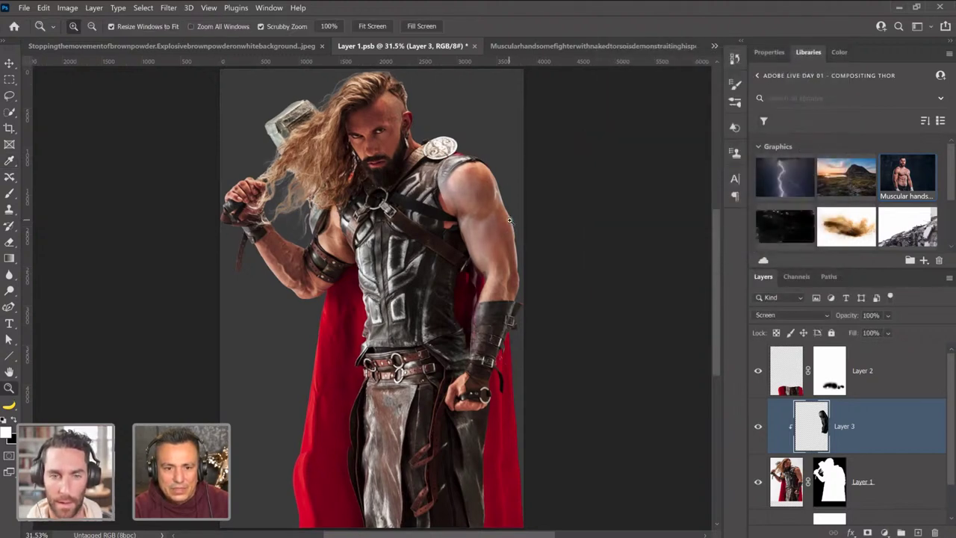
{"action": "left_click", "coordinate": [510, 221]}
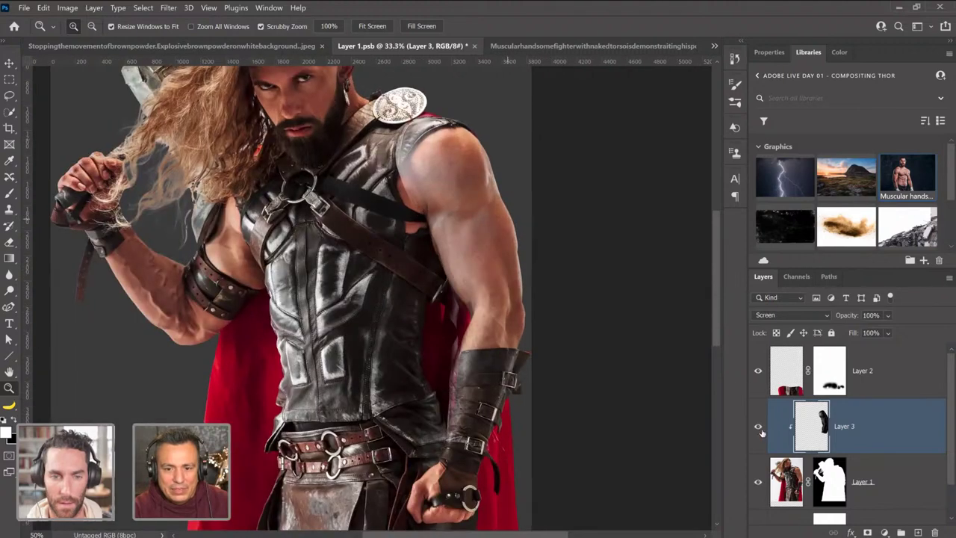
{"action": "key", "text": "ctrl+plus"}
{"action": "left_click", "coordinate": [758, 426]}
{"action": "key", "text": "ctrl+plus"}
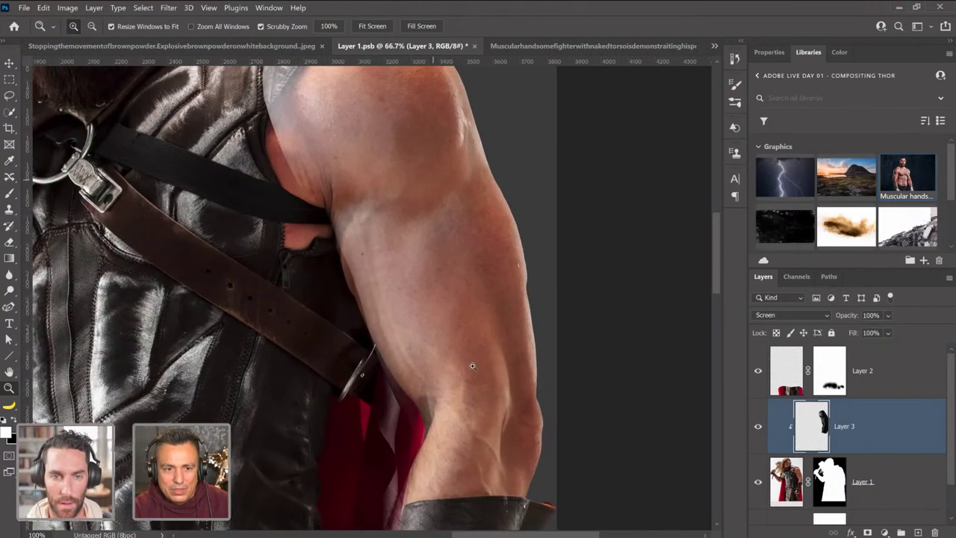
{"action": "left_click_drag", "start_coordinate": [437, 335], "coordinate": [582, 387]}
{"action": "key", "text": "ctrl+comma"}
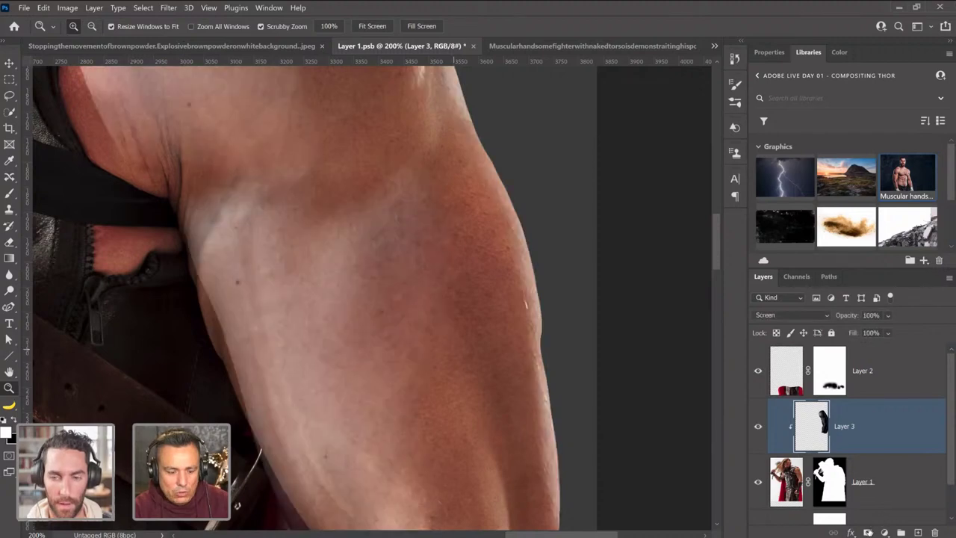
{"action": "left_click", "coordinate": [582, 387], "text": "alt"}
{"action": "key", "text": "ctrl+minus"}
{"action": "left_click", "coordinate": [868, 533]}
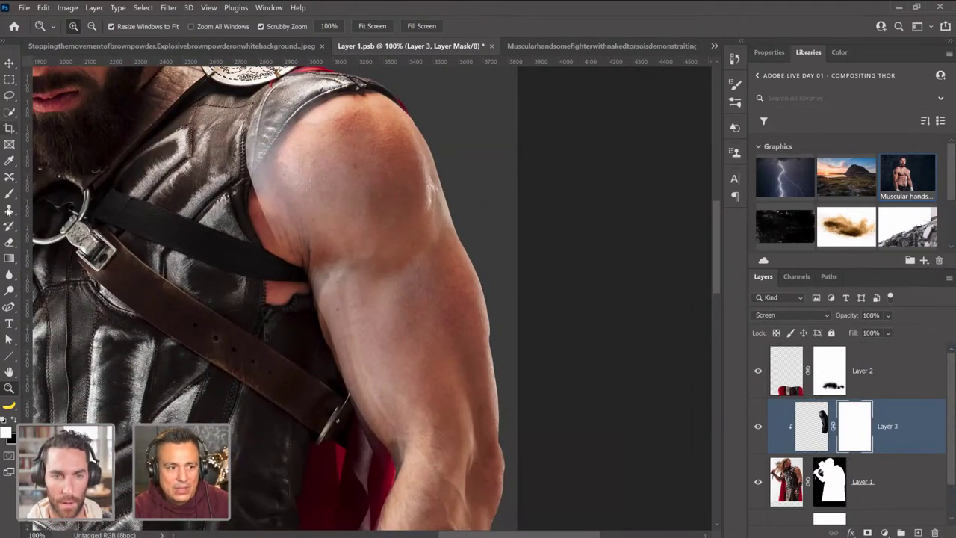
{"action": "key", "text": "b"}
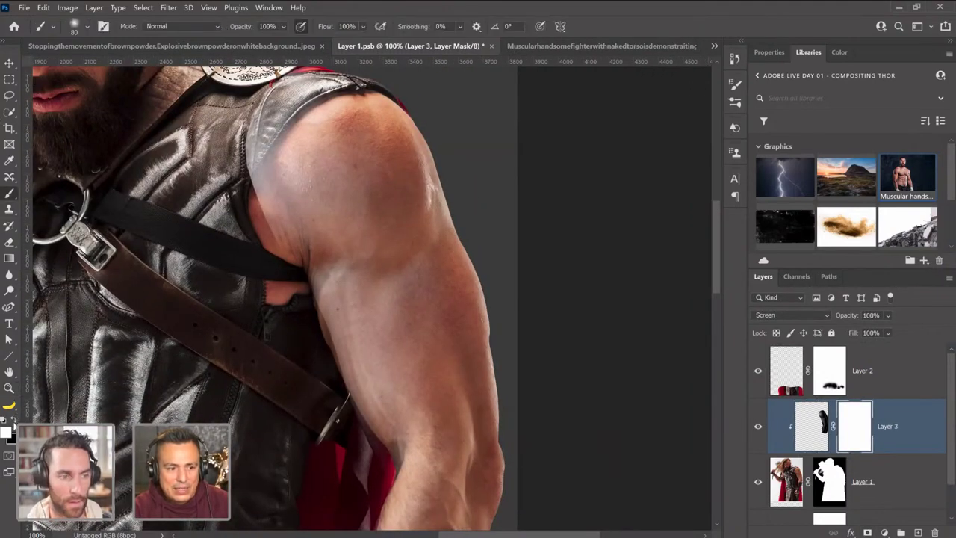
With a 500 px brush, paint black on Layer 3's mask along the shoulder's leather edge.
{"action": "key", "text": "bracketright"}
{"action": "key", "text": "bracketright"}
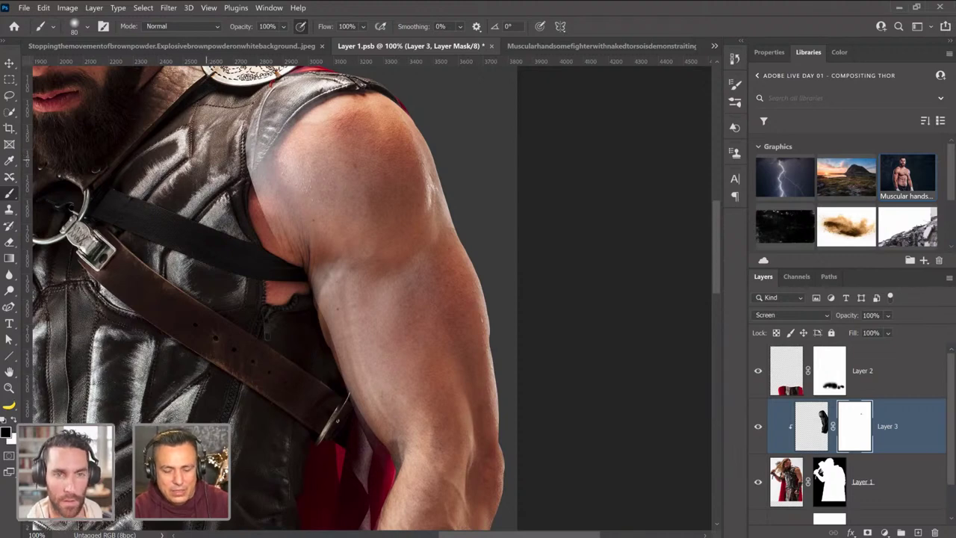
{"action": "key", "text": "bracketright"}
{"action": "key", "text": "bracketright"}
{"action": "key", "text": "bracketright"}
{"action": "mouse_move", "coordinate": [321, 82]}
{"action": "left_mouse_down"}
{"action": "mouse_move", "coordinate": [276, 194]}
{"action": "mouse_move", "coordinate": [299, 224]}
{"action": "mouse_move", "coordinate": [243, 270]}
{"action": "left_mouse_up"}
{"action": "mouse_move", "coordinate": [244, 219]}
{"action": "left_mouse_down"}
{"action": "mouse_move", "coordinate": [245, 183]}
{"action": "mouse_move", "coordinate": [237, 183]}
{"action": "mouse_move", "coordinate": [231, 221]}
{"action": "mouse_move", "coordinate": [235, 260]}
{"action": "mouse_move", "coordinate": [207, 168]}
{"action": "mouse_move", "coordinate": [237, 89]}
{"action": "mouse_move", "coordinate": [327, 59]}
{"action": "left_mouse_up"}
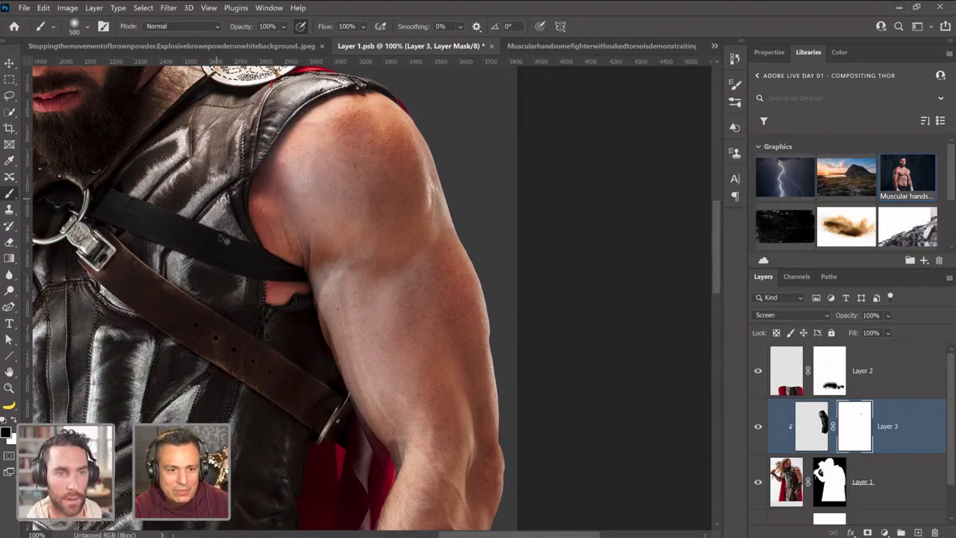
{"action": "key", "text": "z"}
{"action": "left_click_drag", "start_coordinate": [310, 208], "coordinate": [41, 219]}
{"action": "key", "text": "ctrl+0"}
{"action": "key", "text": "b"}
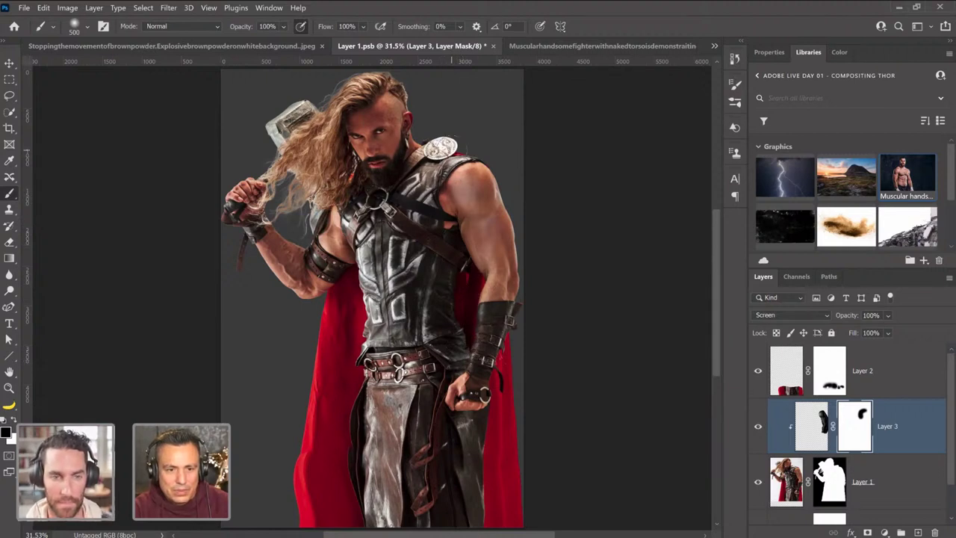
Toggle Layer 3 to judge the shoulder, then target its pixel thumbnail.
{"action": "left_click", "coordinate": [759, 427]}
{"action": "left_click", "coordinate": [760, 428]}
{"action": "left_click", "coordinate": [759, 428]}
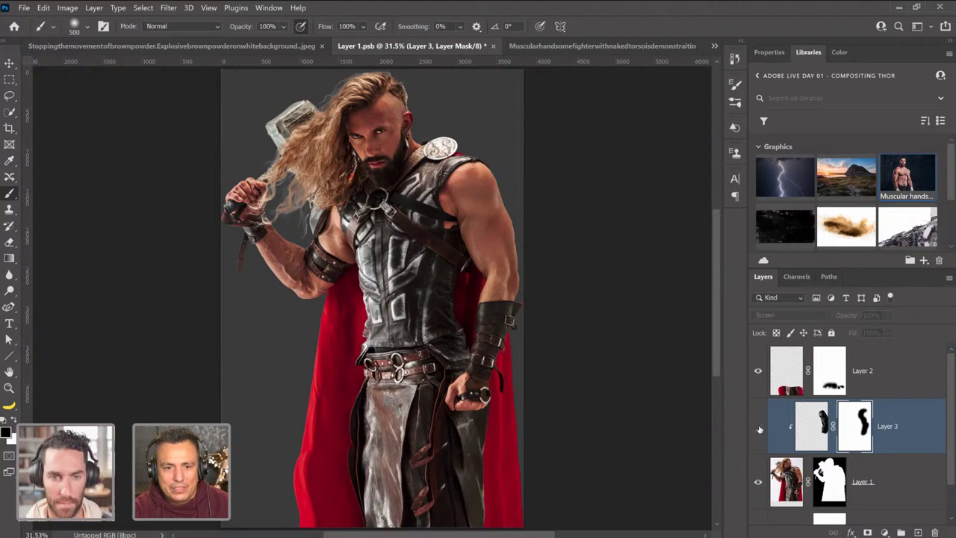
{"action": "left_click", "coordinate": [759, 428]}
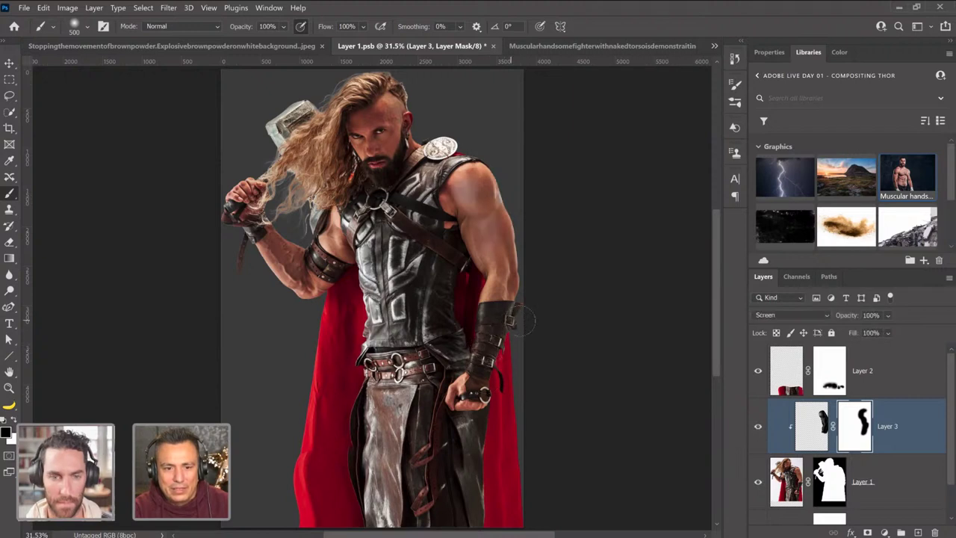
{"action": "left_click", "coordinate": [759, 427]}
{"action": "left_click", "coordinate": [758, 427]}
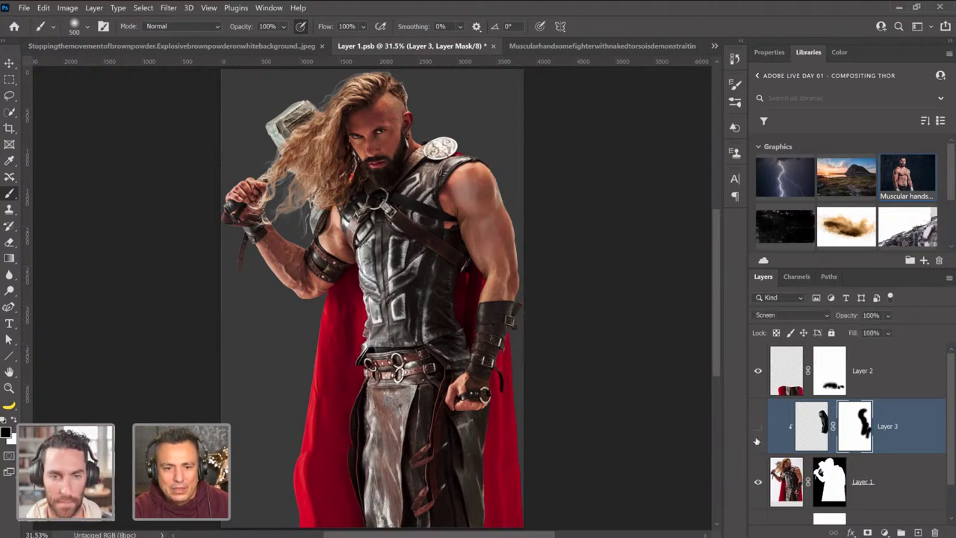
{"action": "left_click", "coordinate": [759, 427]}
{"action": "left_click", "coordinate": [758, 427]}
{"action": "left_click", "coordinate": [759, 426]}
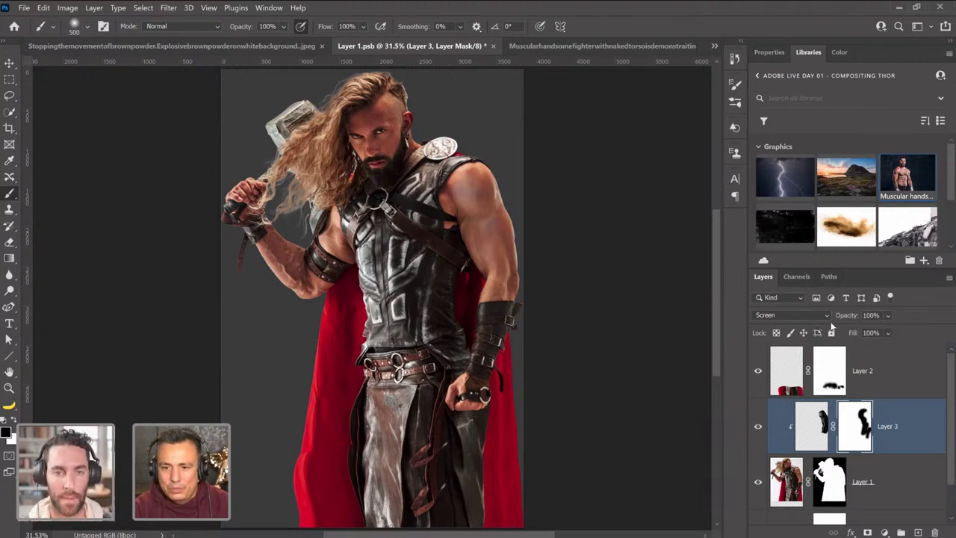
{"action": "left_click", "coordinate": [812, 437]}
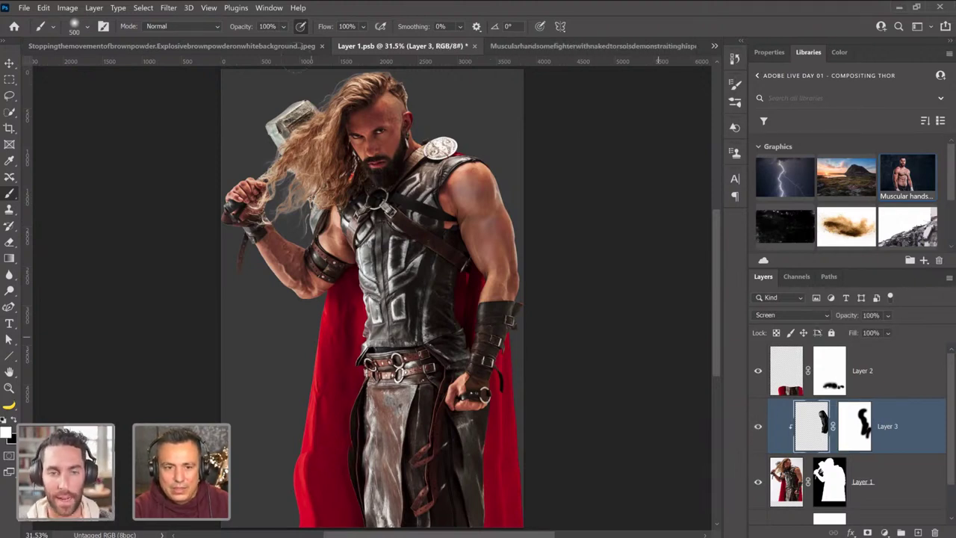
Apply a second Levels to Layer 3 with white point 179 and midtones 0.92.
{"action": "left_click", "coordinate": [67, 8]}
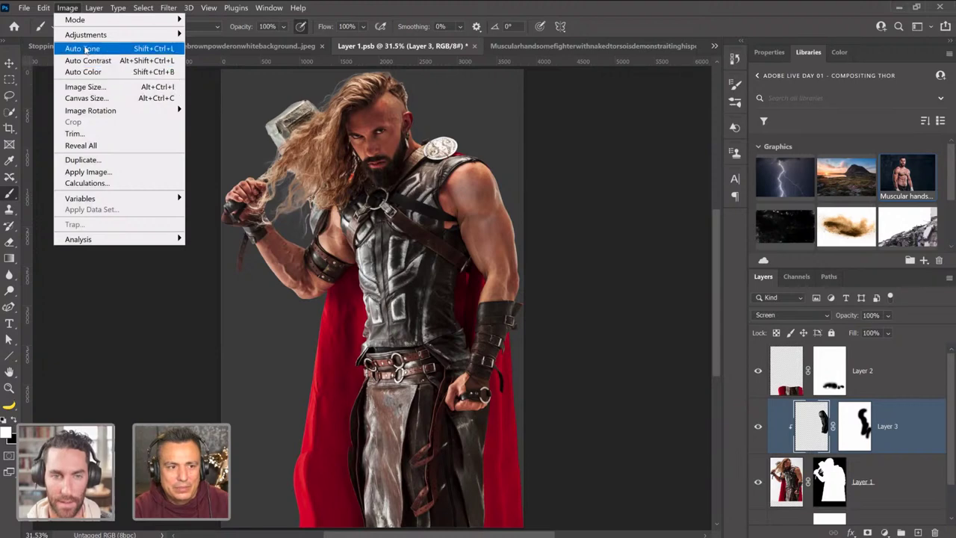
{"action": "mouse_move", "coordinate": [86, 35]}
{"action": "left_click", "coordinate": [210, 46]}
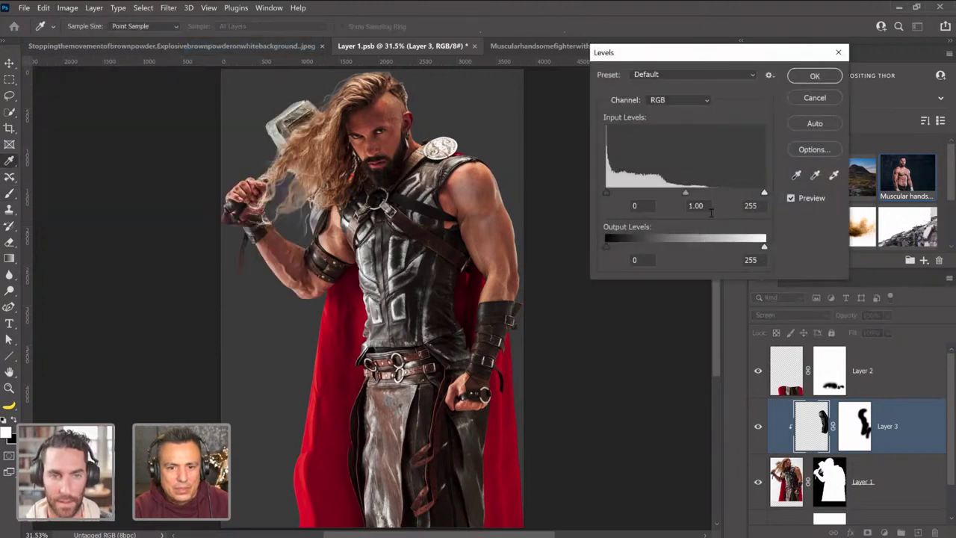
{"action": "left_click_drag", "start_coordinate": [687, 194], "coordinate": [715, 193]}
{"action": "left_click", "coordinate": [718, 195]}
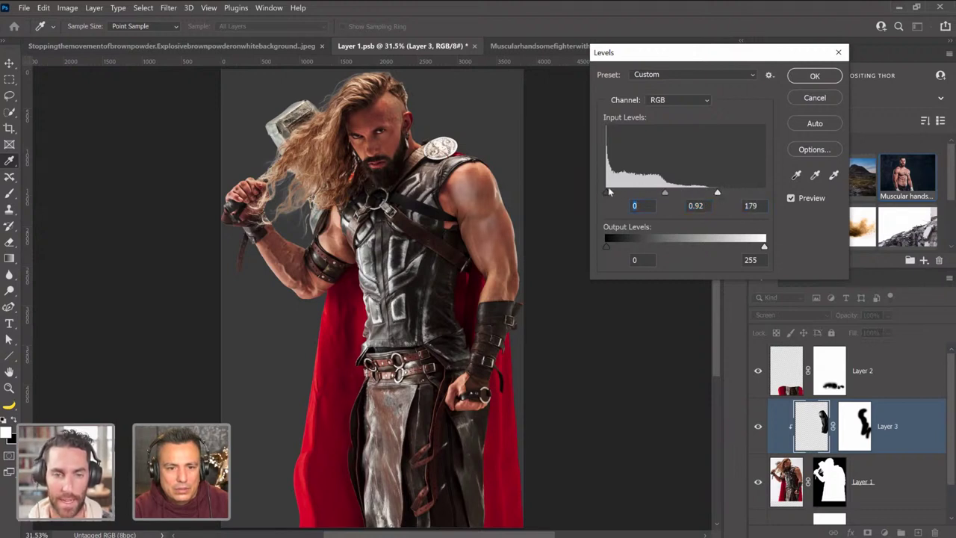
{"action": "left_click", "coordinate": [807, 77]}
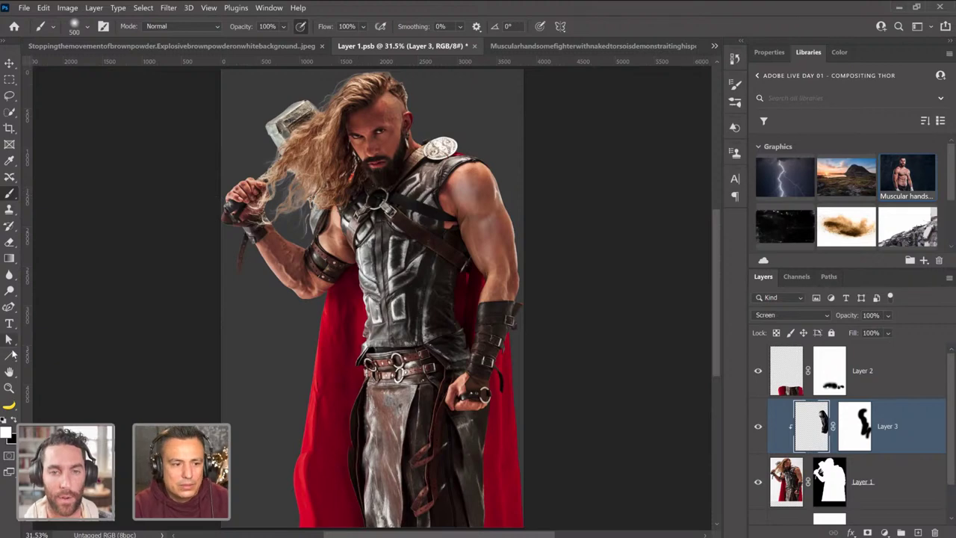
Zoom in on Thor's shoulder skin, toggle Layer 3 to compare, then fit the image on screen.
{"action": "left_click", "coordinate": [9, 388]}
{"action": "left_click", "coordinate": [505, 192]}
{"action": "left_click", "coordinate": [505, 192]}
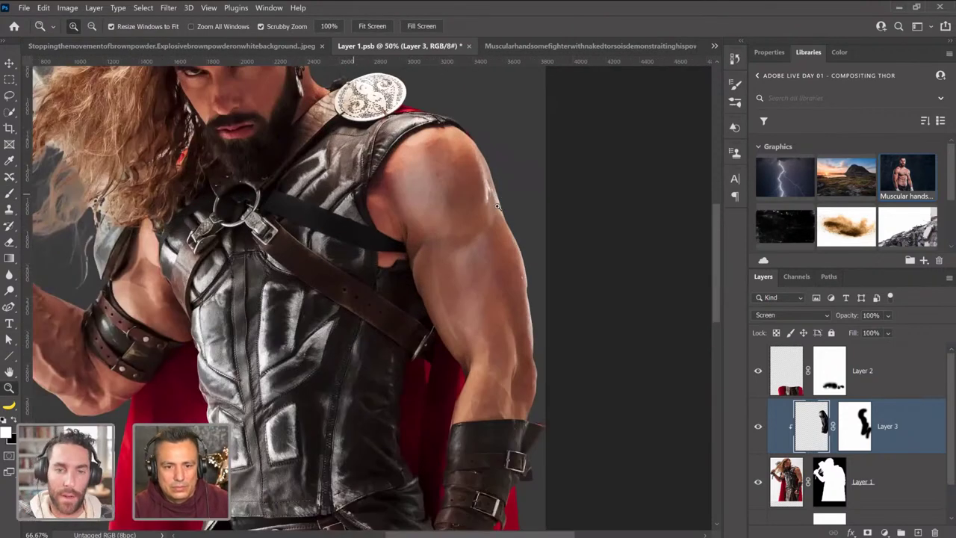
{"action": "left_click", "coordinate": [505, 193]}
{"action": "left_click", "coordinate": [477, 167]}
{"action": "left_click", "coordinate": [476, 167]}
{"action": "left_click", "coordinate": [476, 167]}
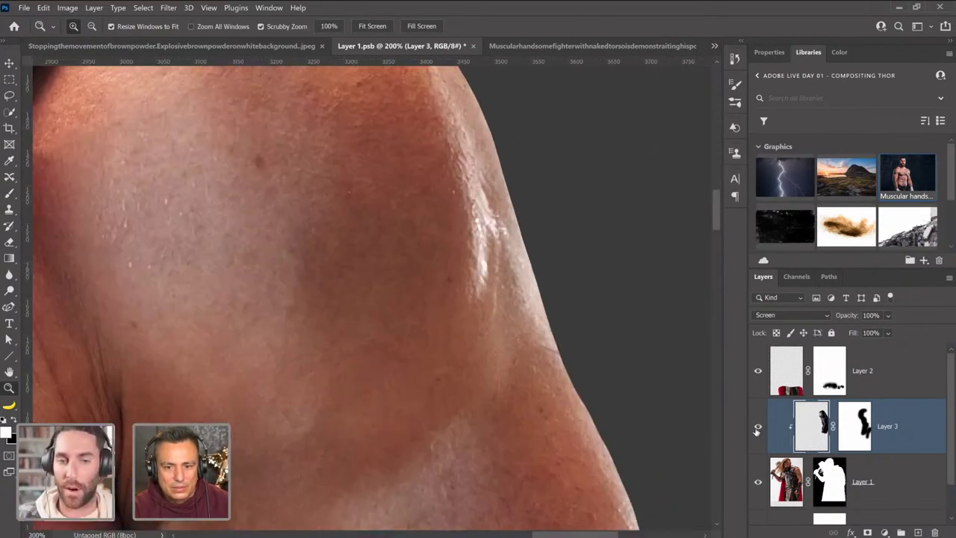
{"action": "left_click", "coordinate": [758, 427]}
{"action": "left_click", "coordinate": [758, 427]}
{"action": "left_click", "coordinate": [757, 428]}
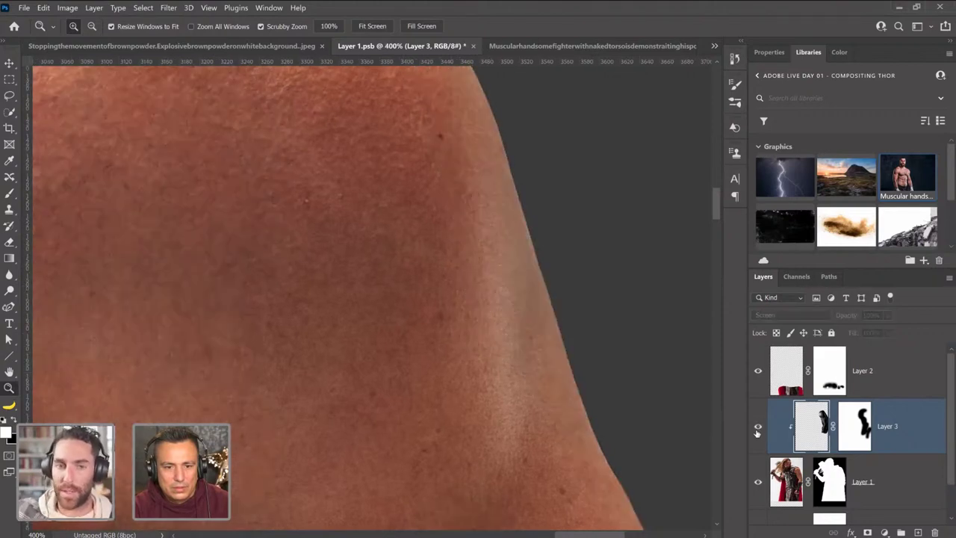
{"action": "left_click", "coordinate": [757, 428]}
{"action": "left_click", "coordinate": [758, 427]}
{"action": "left_click", "coordinate": [758, 427]}
{"action": "right_click", "coordinate": [504, 325]}
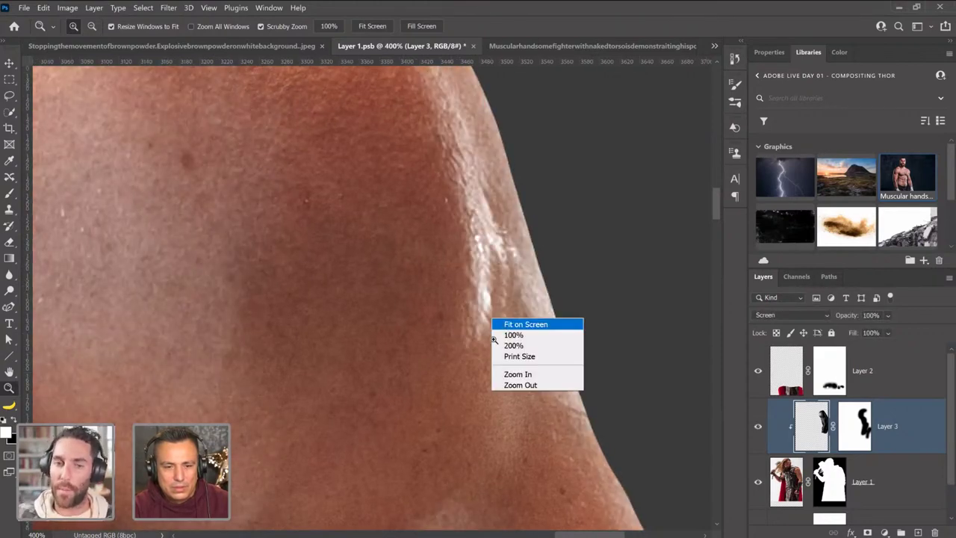
{"action": "left_click", "coordinate": [514, 322]}
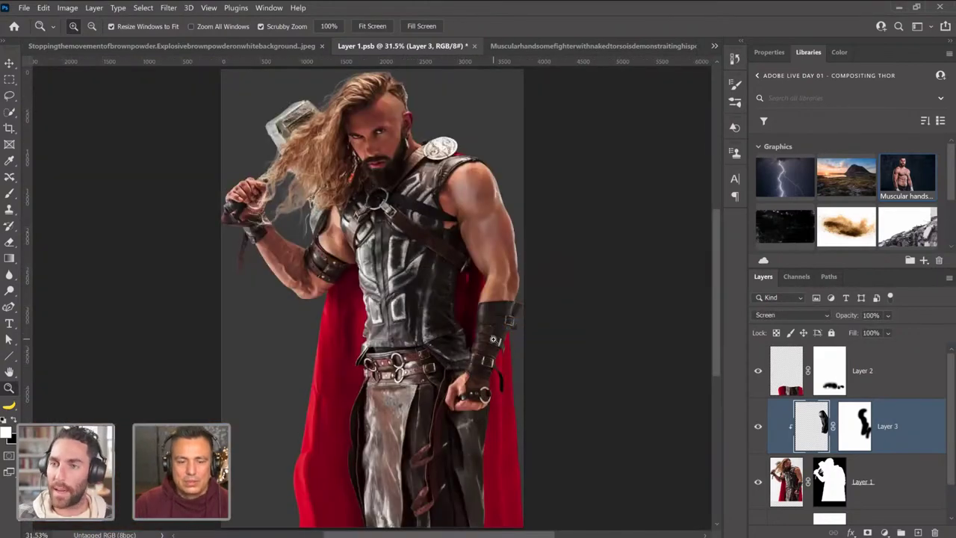
Close the brown-powder photo without saving its changes.
{"action": "left_click", "coordinate": [188, 45]}
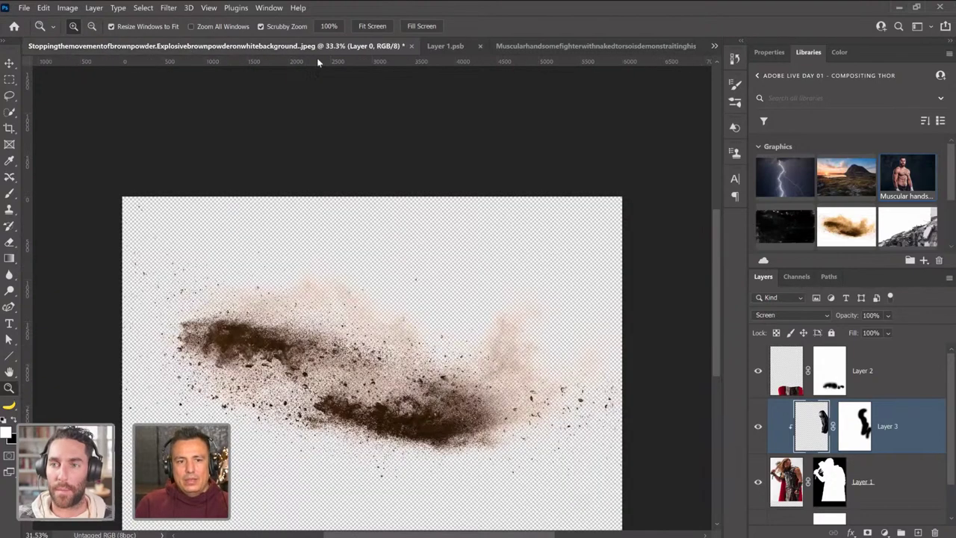
{"action": "left_click", "coordinate": [412, 46]}
{"action": "left_click", "coordinate": [546, 237]}
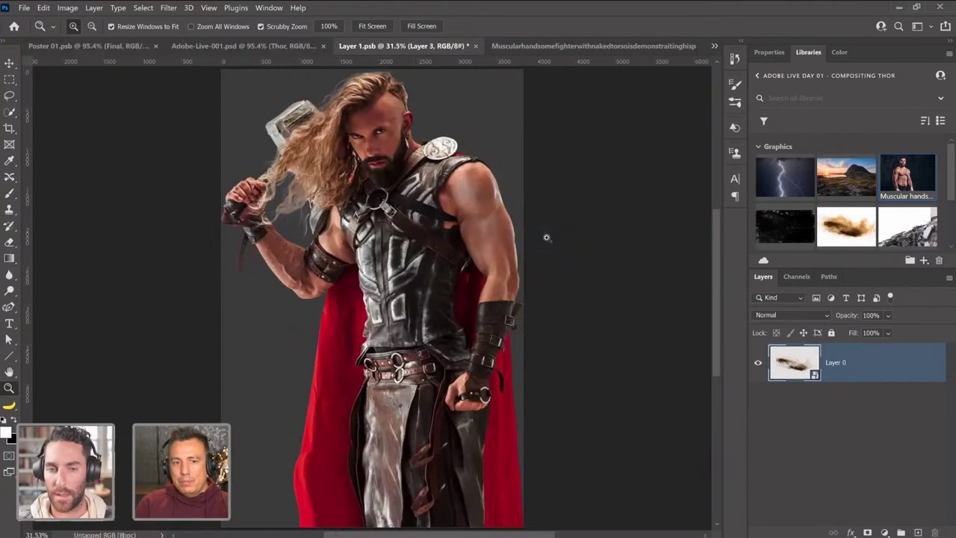
Review the lightning poster's reworked arm and flip through the other open documents.
{"action": "left_click", "coordinate": [112, 49]}
{"action": "left_click_drag", "start_coordinate": [491, 295], "coordinate": [486, 256]}
{"action": "key", "text": "ctrl+0"}
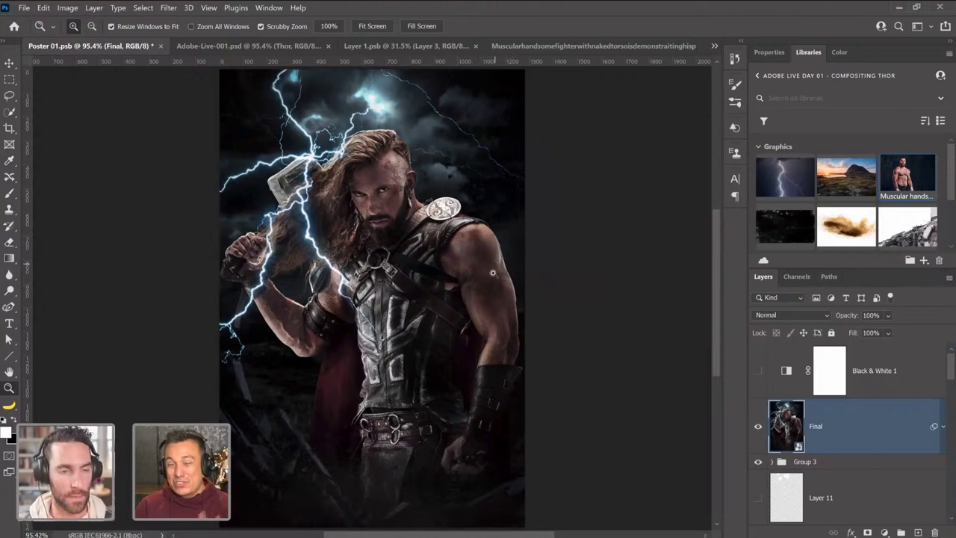
{"action": "left_click", "coordinate": [227, 48]}
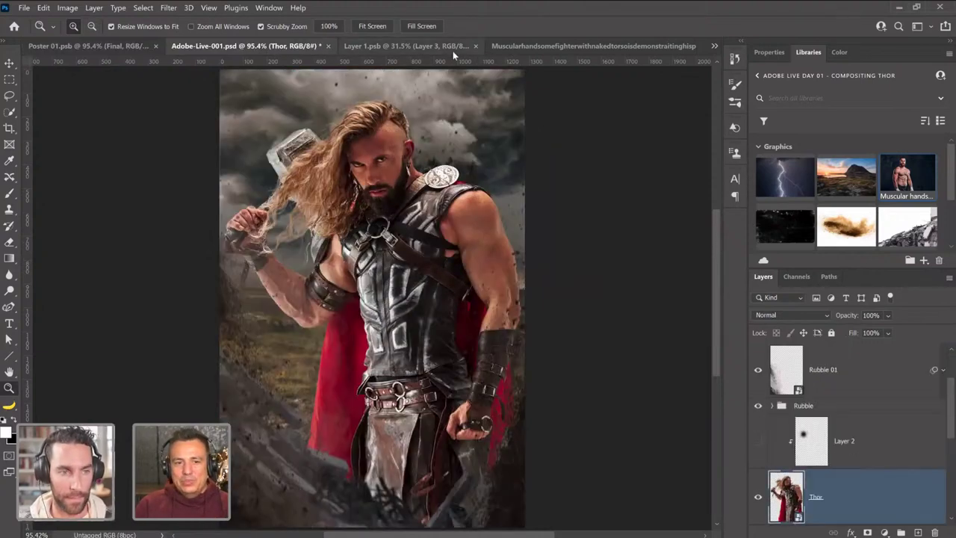
{"action": "left_click", "coordinate": [453, 51]}
{"action": "left_click", "coordinate": [566, 52]}
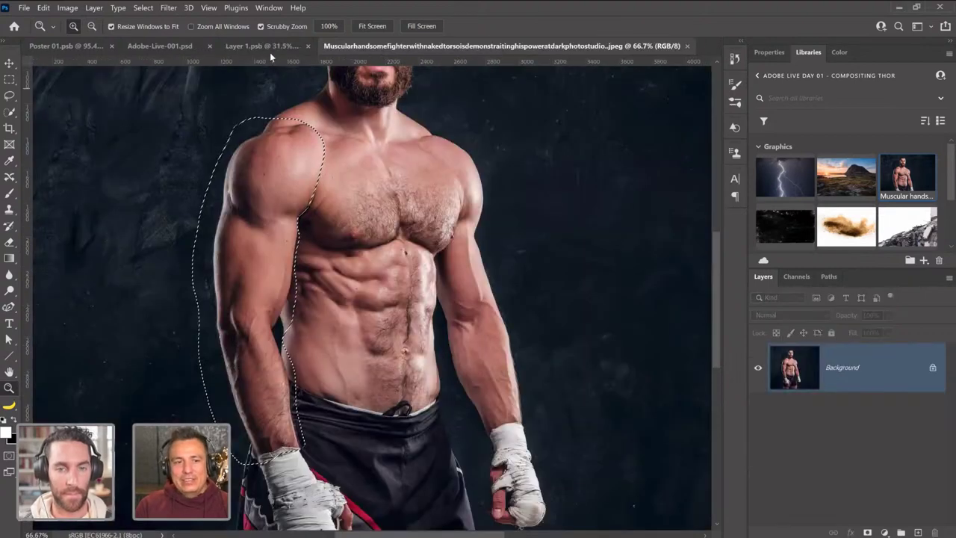
{"action": "key", "text": "ctrl+shift+Tab"}
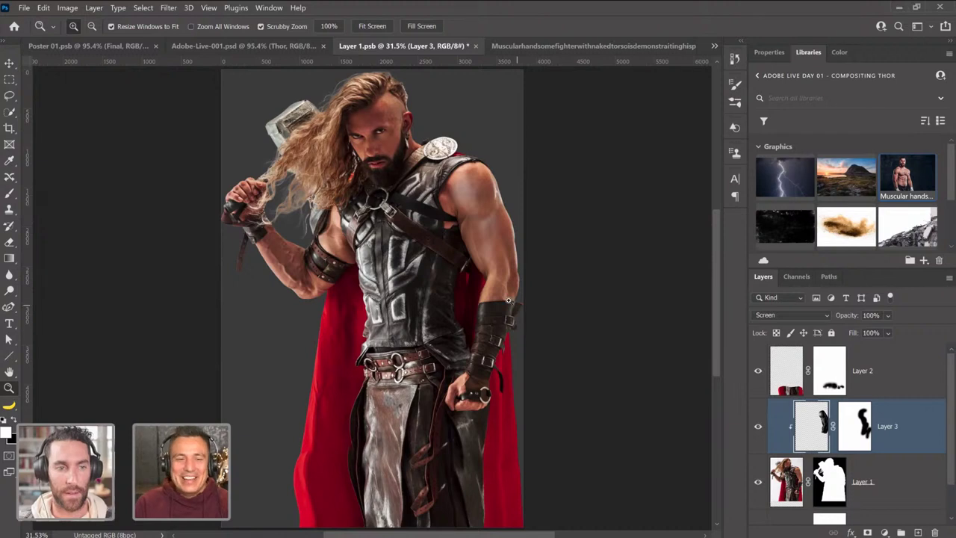
{"action": "left_click", "coordinate": [126, 47]}
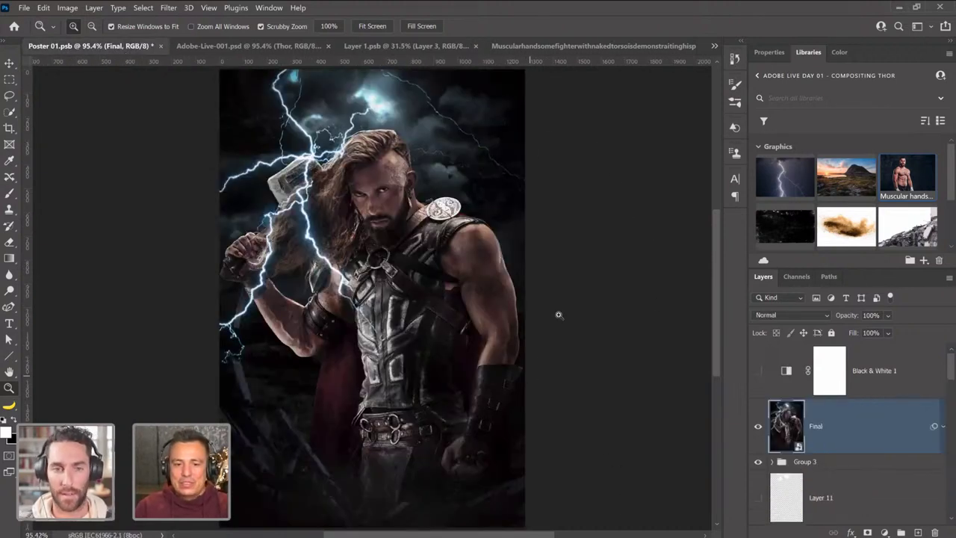
{"action": "left_click_drag", "start_coordinate": [523, 287], "coordinate": [504, 326]}
{"action": "key", "text": "ctrl+0"}
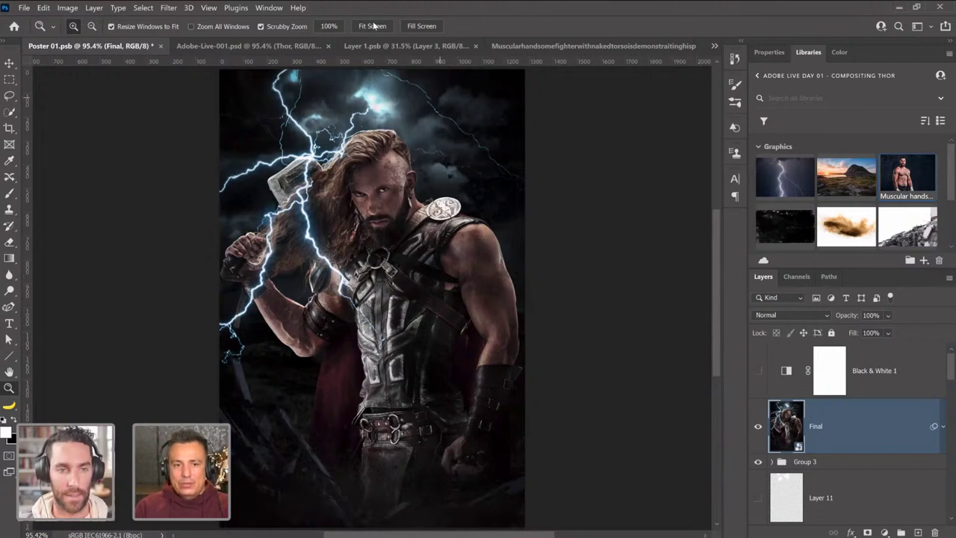
In the Thor-on-grey file, toggle Layer 3 to compare the arm, leaving it visible.
{"action": "left_click", "coordinate": [288, 45]}
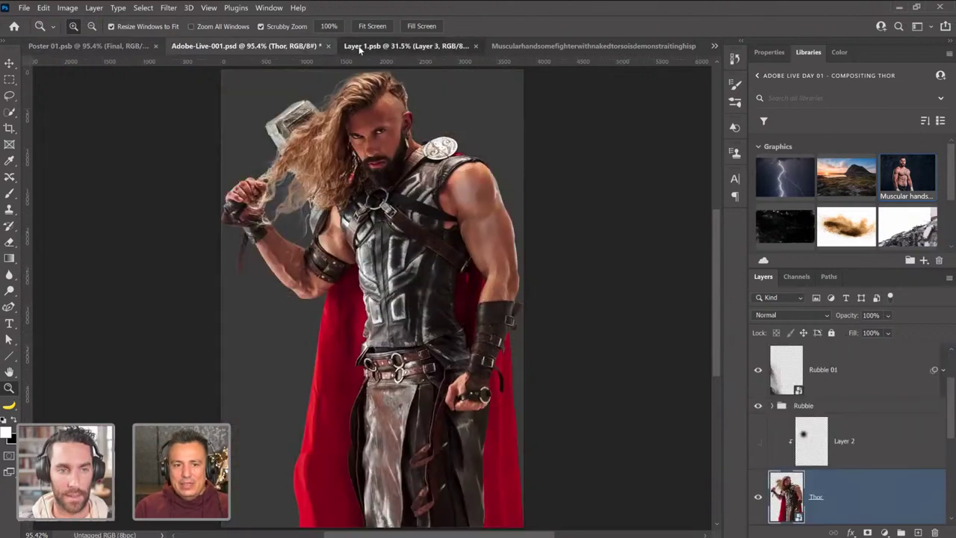
{"action": "left_click", "coordinate": [361, 46]}
{"action": "left_click", "coordinate": [760, 391]}
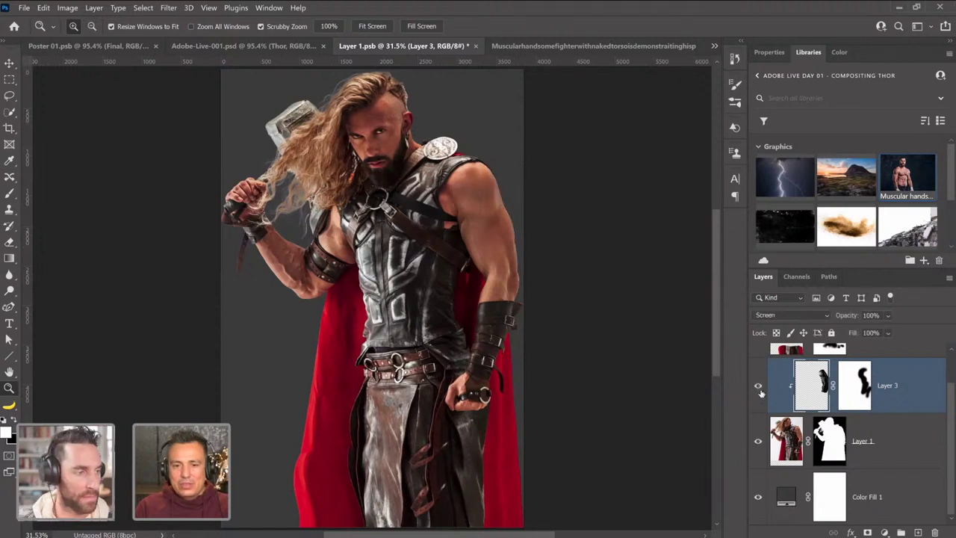
{"action": "left_click", "coordinate": [761, 391]}
{"action": "left_click", "coordinate": [760, 393]}
{"action": "left_click", "coordinate": [761, 393]}
{"action": "left_click", "coordinate": [761, 391]}
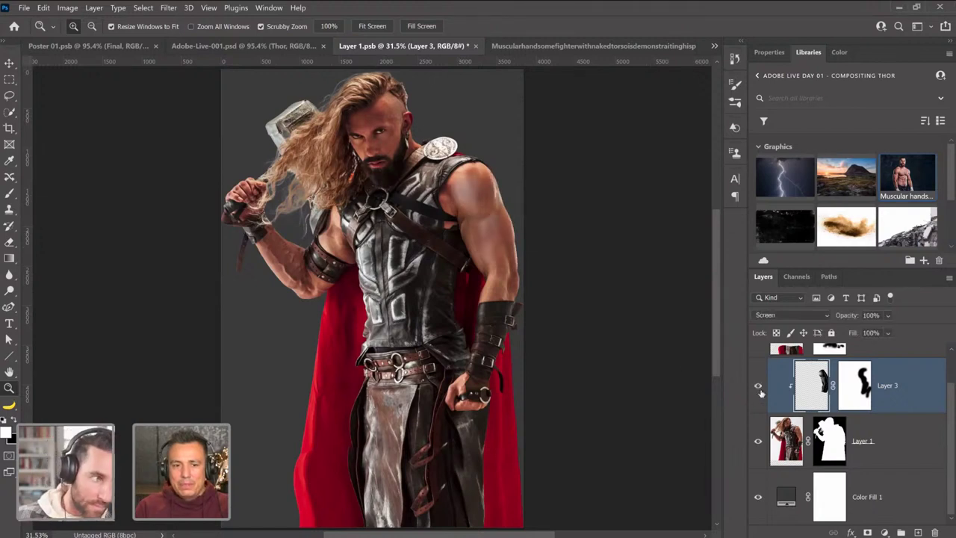
{"action": "scroll", "coordinate": [877, 197], "scroll_direction": "down", "scroll_amount": 1}
{"action": "scroll", "coordinate": [877, 197], "scroll_direction": "up", "scroll_amount": 1}
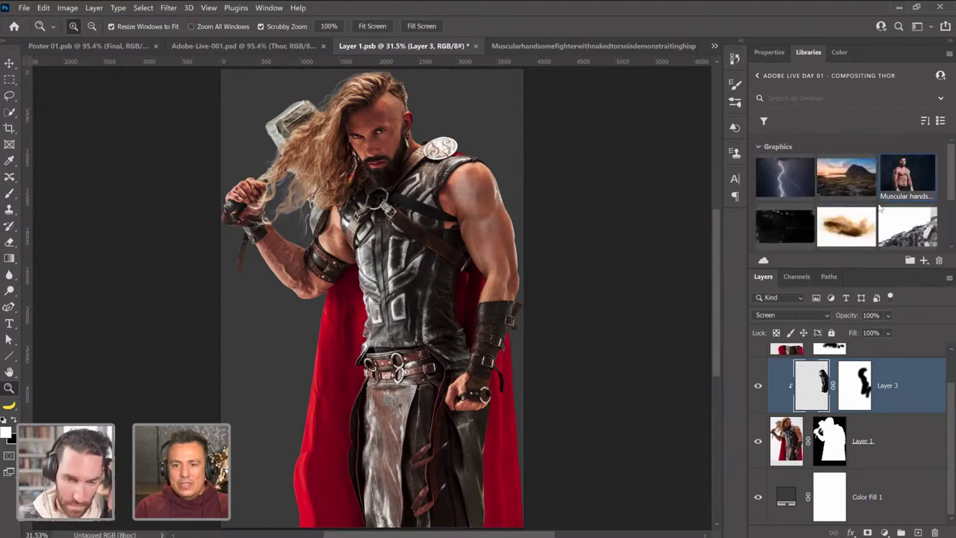
Go back to the library list and search all libraries for 'man'.
{"action": "left_click", "coordinate": [757, 77]}
{"action": "left_click", "coordinate": [777, 80]}
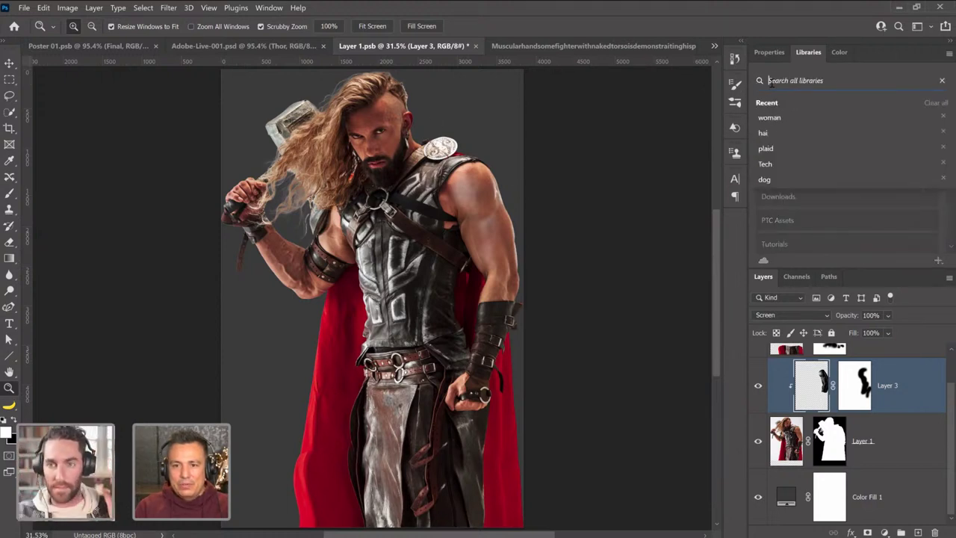
{"action": "type", "text": "mar"}
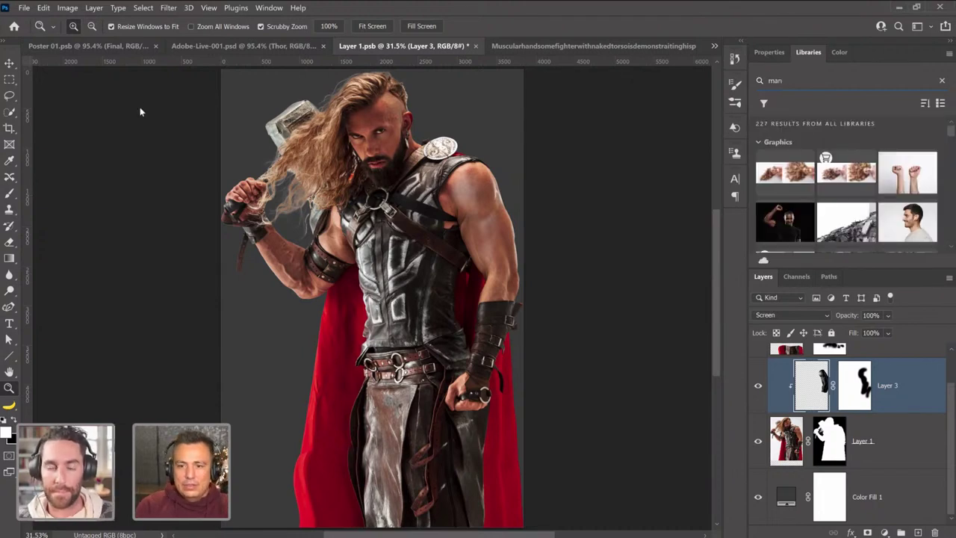
Scroll through the matching stock photo results for 'man'.
{"action": "scroll", "coordinate": [876, 202], "scroll_direction": "down", "scroll_amount": 5}
{"action": "scroll", "coordinate": [875, 202], "scroll_direction": "down", "scroll_amount": 6}
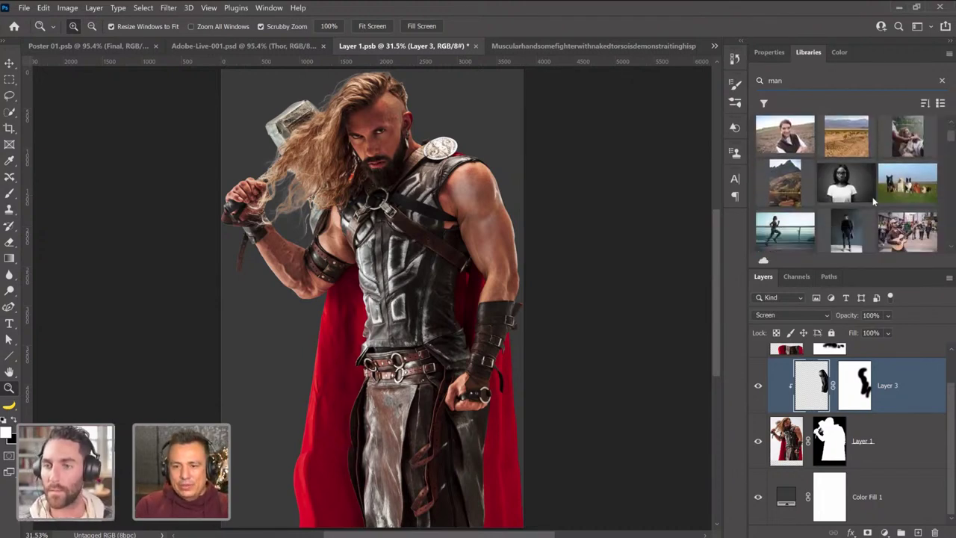
{"action": "scroll", "coordinate": [873, 202], "scroll_direction": "down", "scroll_amount": 5}
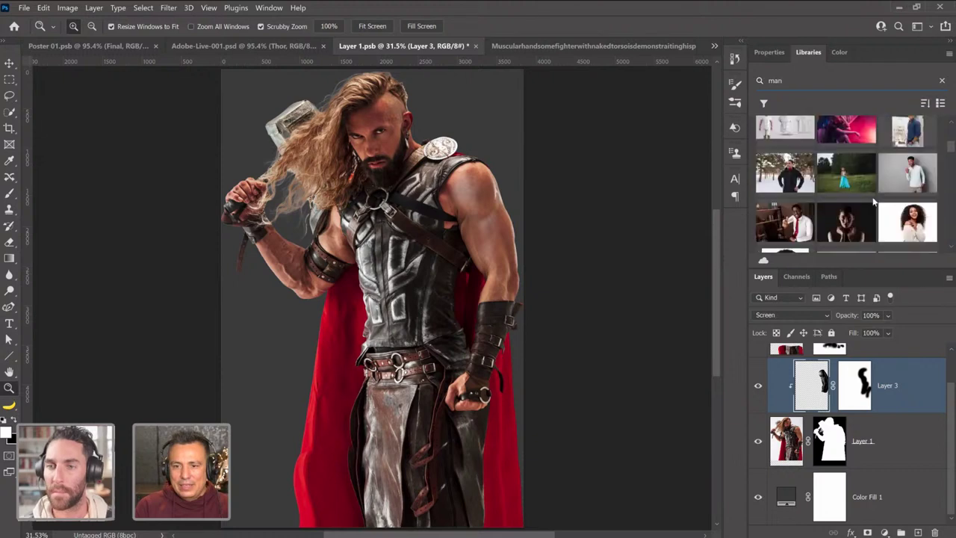
{"action": "scroll", "coordinate": [873, 202], "scroll_direction": "down", "scroll_amount": 5}
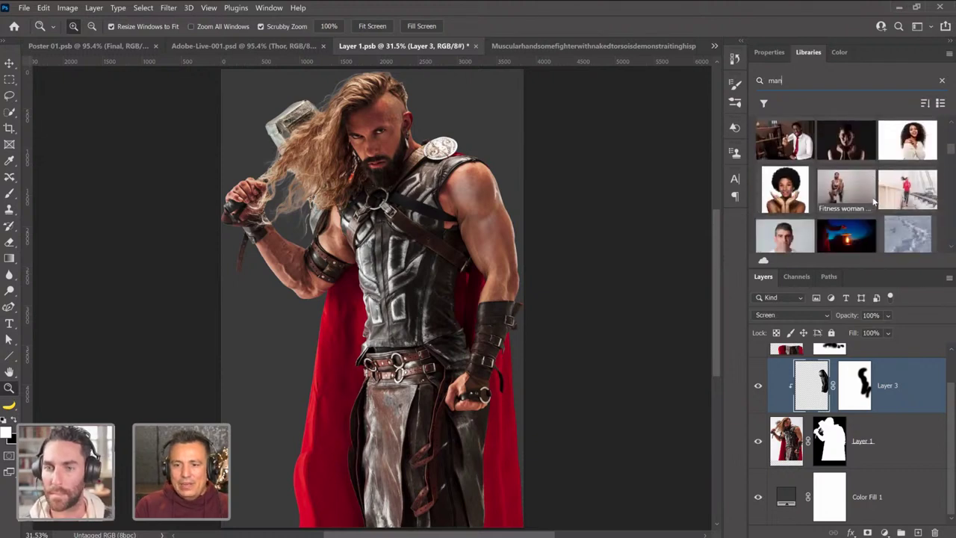
{"action": "scroll", "coordinate": [875, 201], "scroll_direction": "down", "scroll_amount": 8}
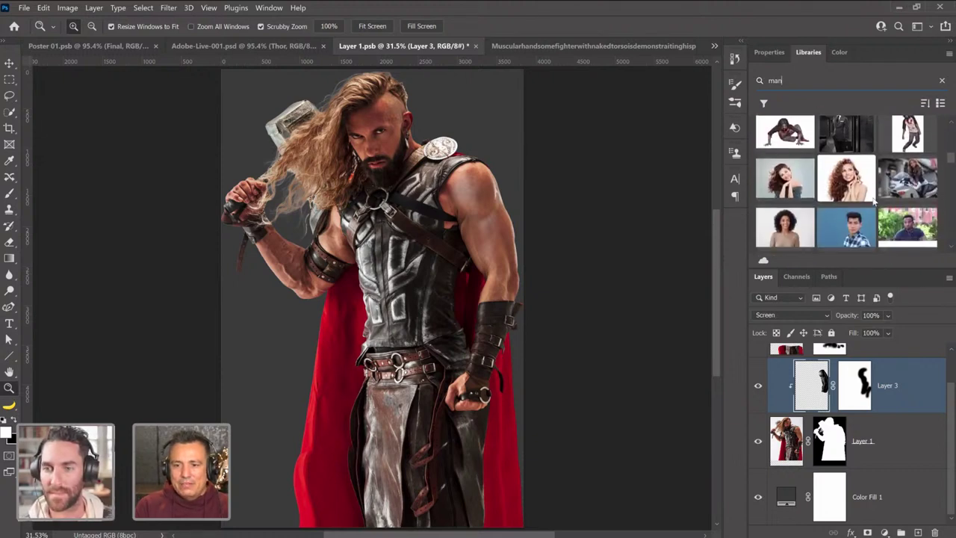
{"action": "scroll", "coordinate": [874, 202], "scroll_direction": "down", "scroll_amount": 8}
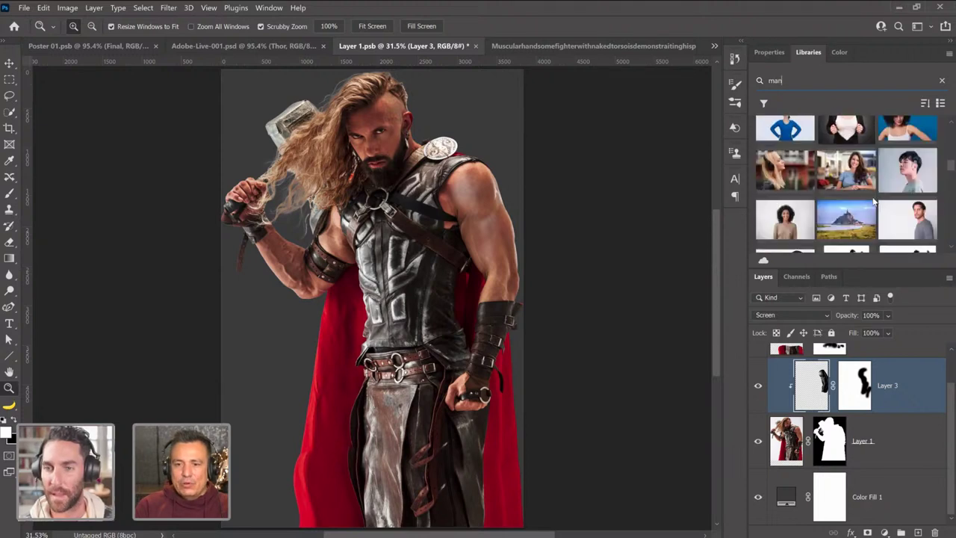
{"action": "scroll", "coordinate": [873, 202], "scroll_direction": "down", "scroll_amount": 6}
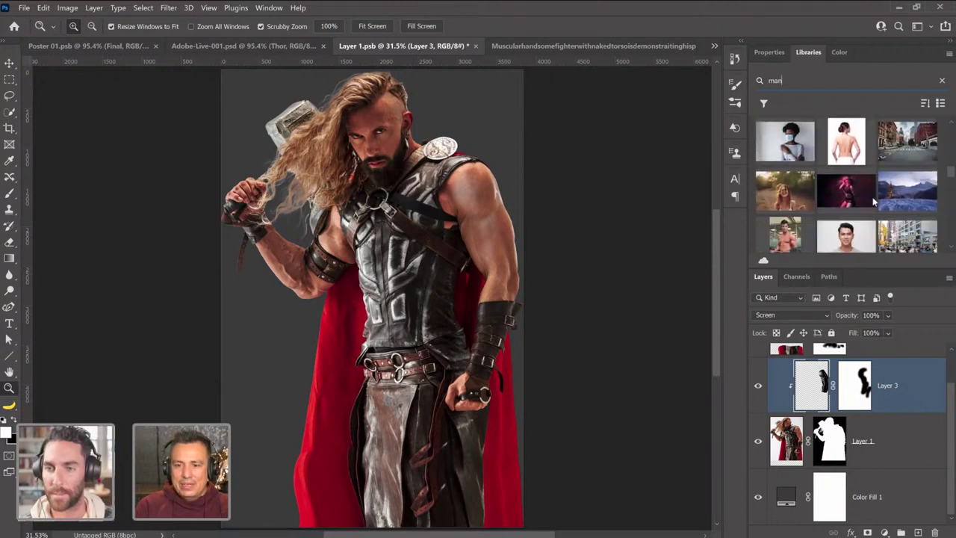
{"action": "scroll", "coordinate": [873, 201], "scroll_direction": "down", "scroll_amount": 8}
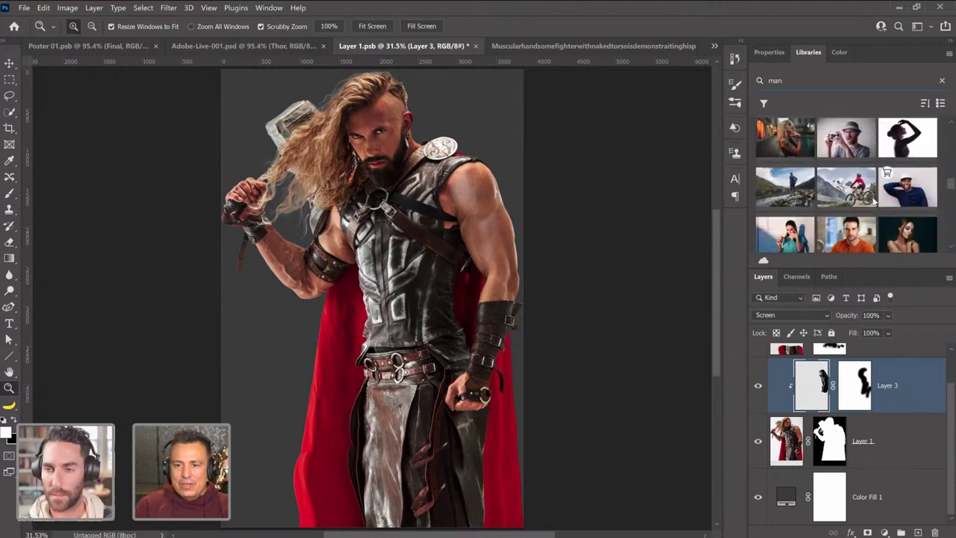
{"action": "scroll", "coordinate": [874, 200], "scroll_direction": "down", "scroll_amount": 8}
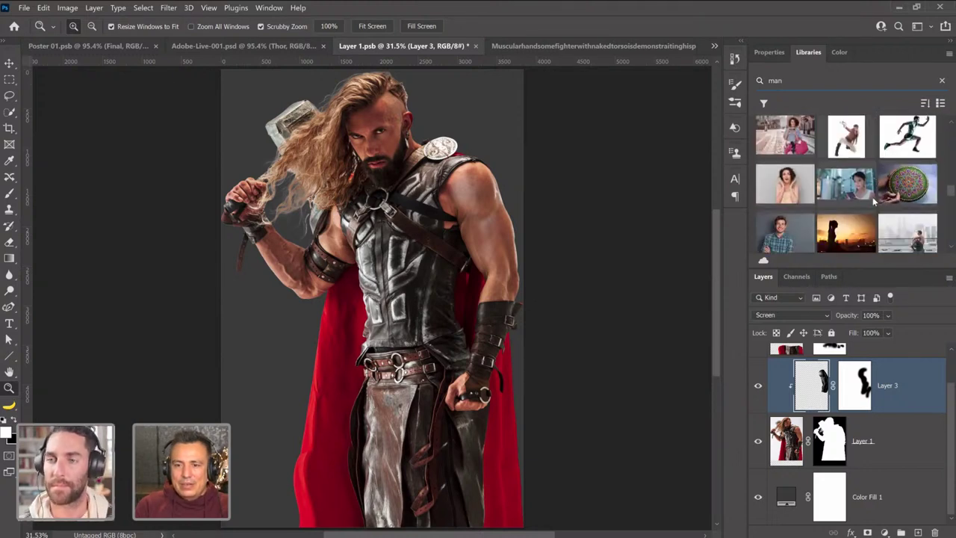
{"action": "scroll", "coordinate": [873, 202], "scroll_direction": "down", "scroll_amount": 8}
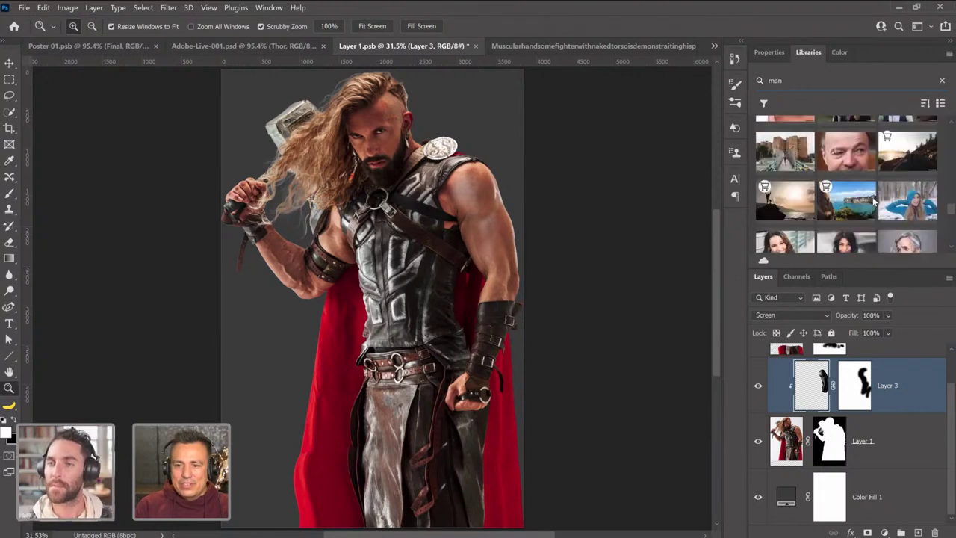
{"action": "scroll", "coordinate": [873, 199], "scroll_direction": "down", "scroll_amount": 6}
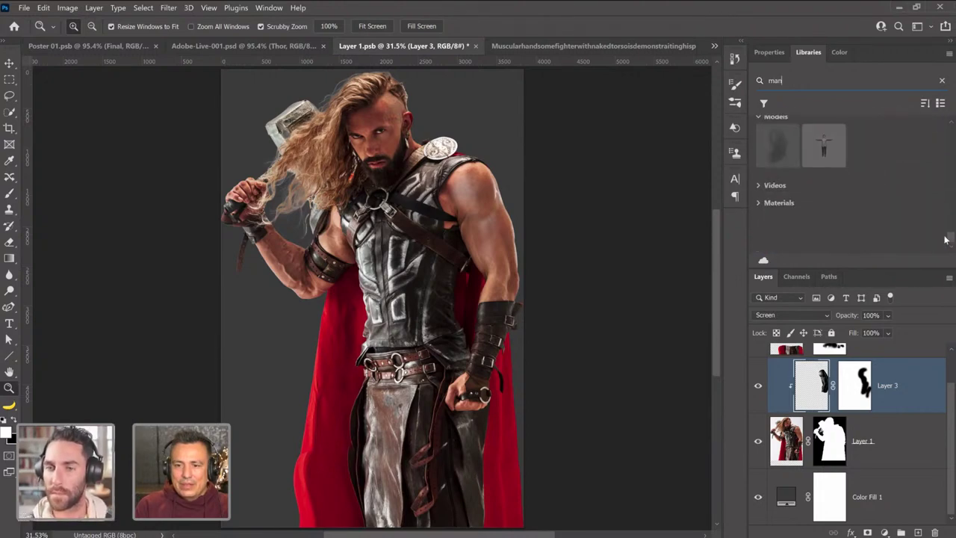
{"action": "left_click_drag", "start_coordinate": [954, 242], "coordinate": [954, 132]}
{"action": "scroll", "coordinate": [873, 187], "scroll_direction": "down", "scroll_amount": 5}
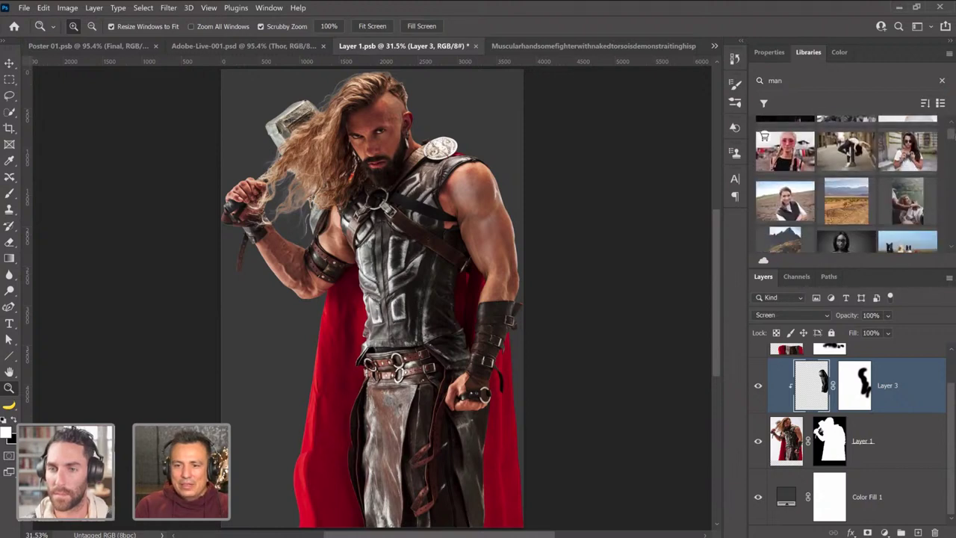
{"action": "scroll", "coordinate": [846, 185], "scroll_direction": "down", "scroll_amount": 3}
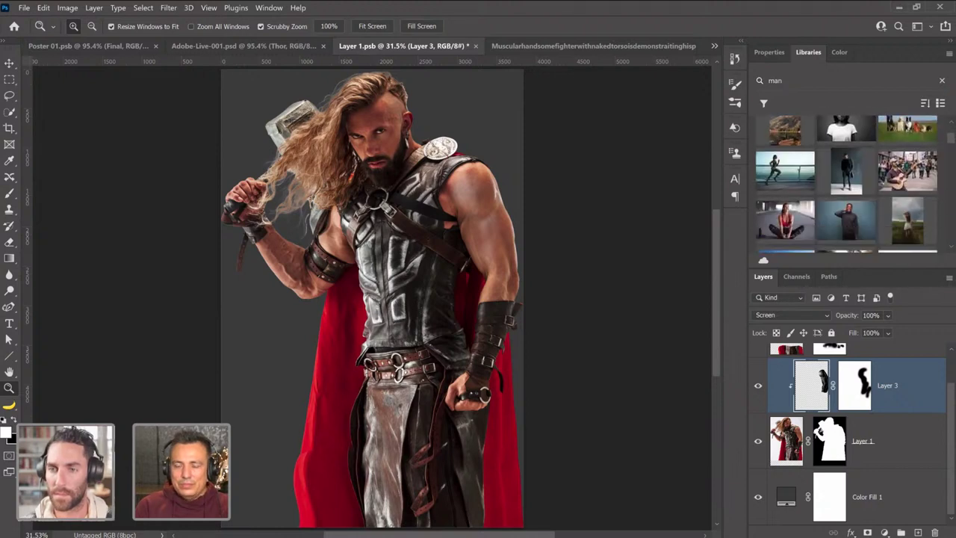
Switch to Poster 01.psb and zoom in closely on Thor's face.
{"action": "left_click", "coordinate": [127, 49]}
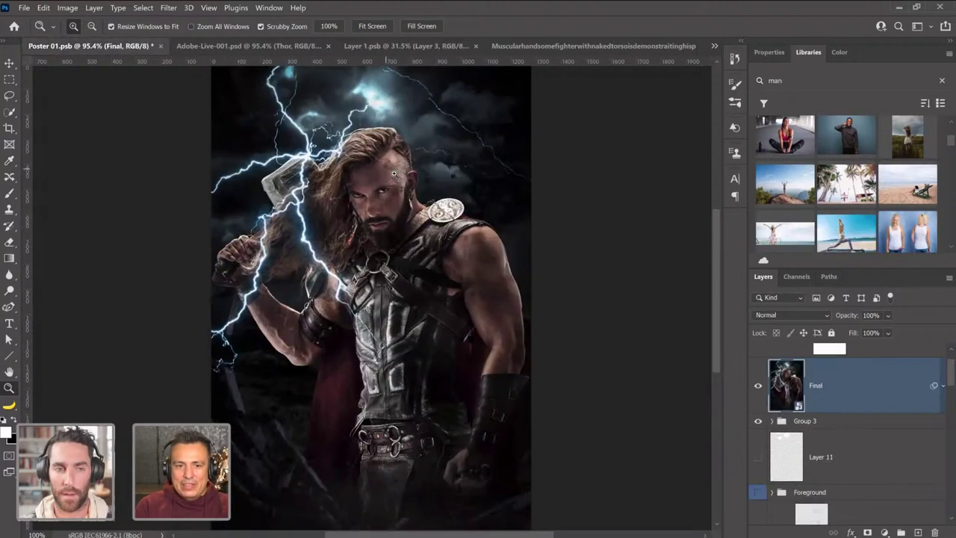
{"action": "left_click", "coordinate": [397, 174]}
{"action": "key", "text": "ctrl+plus"}
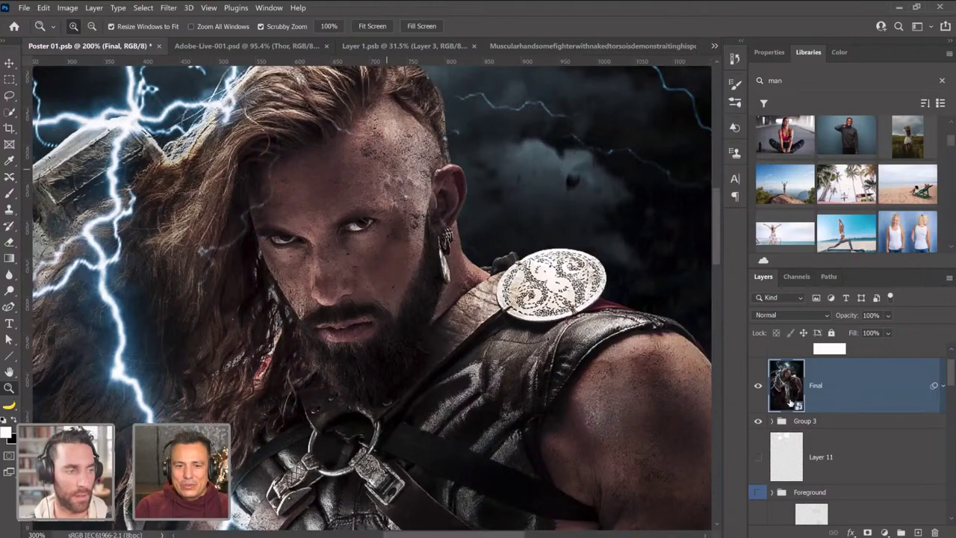
Open the Final smart object, then open Layer 2's smart object contents.
{"action": "double_click", "coordinate": [786, 384]}
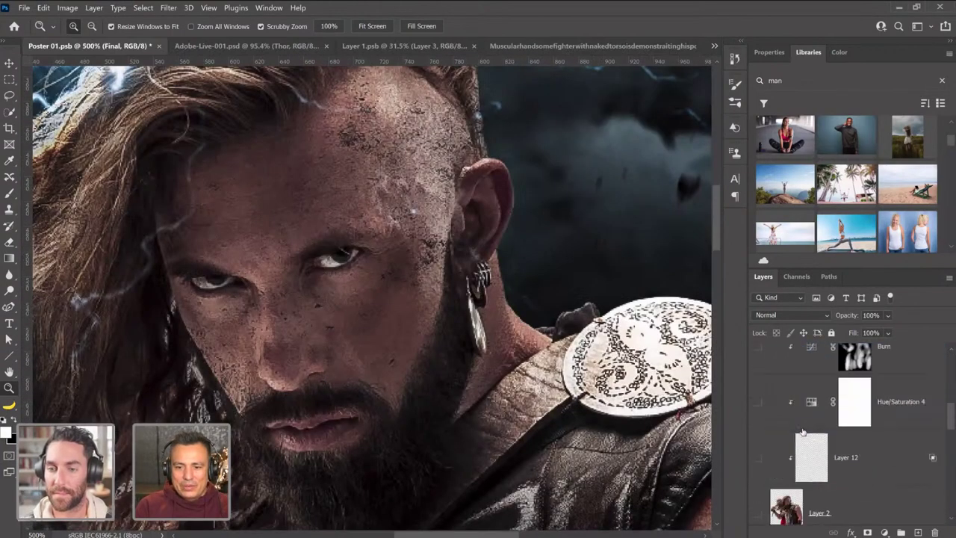
{"action": "scroll", "coordinate": [803, 432], "scroll_direction": "down", "scroll_amount": 3}
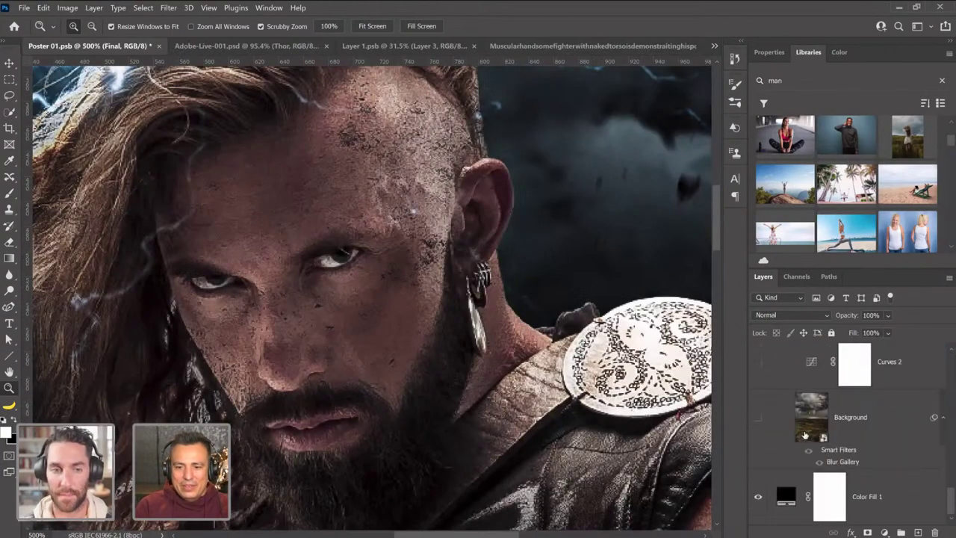
{"action": "left_click", "coordinate": [807, 447]}
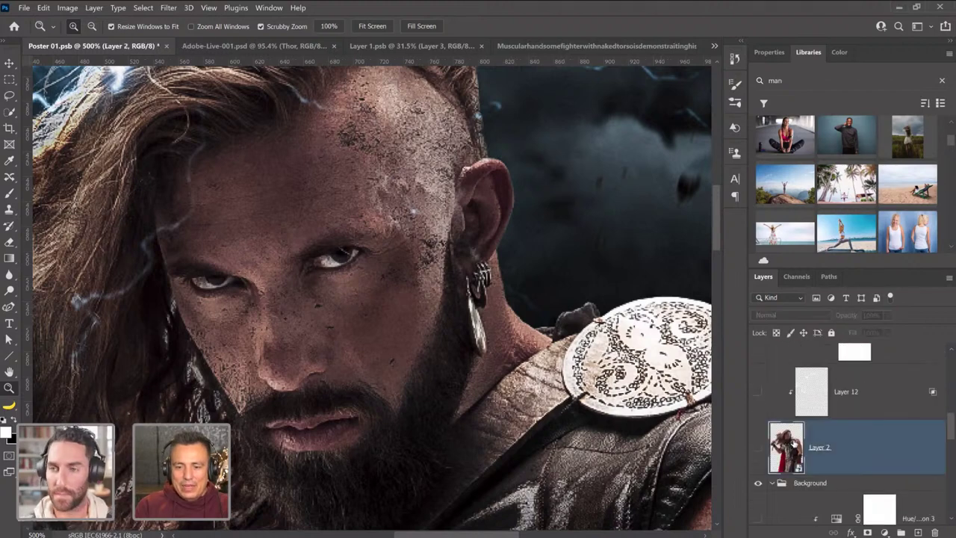
{"action": "double_click", "coordinate": [787, 446]}
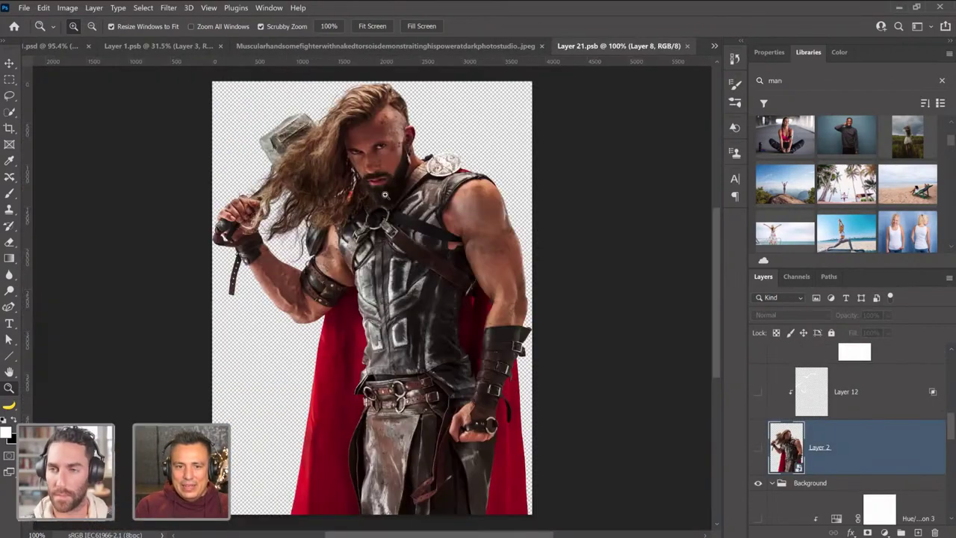
Zoom in on the Thor figure's face and view it at 100%.
{"action": "left_click", "coordinate": [384, 129]}
{"action": "left_click", "coordinate": [385, 128]}
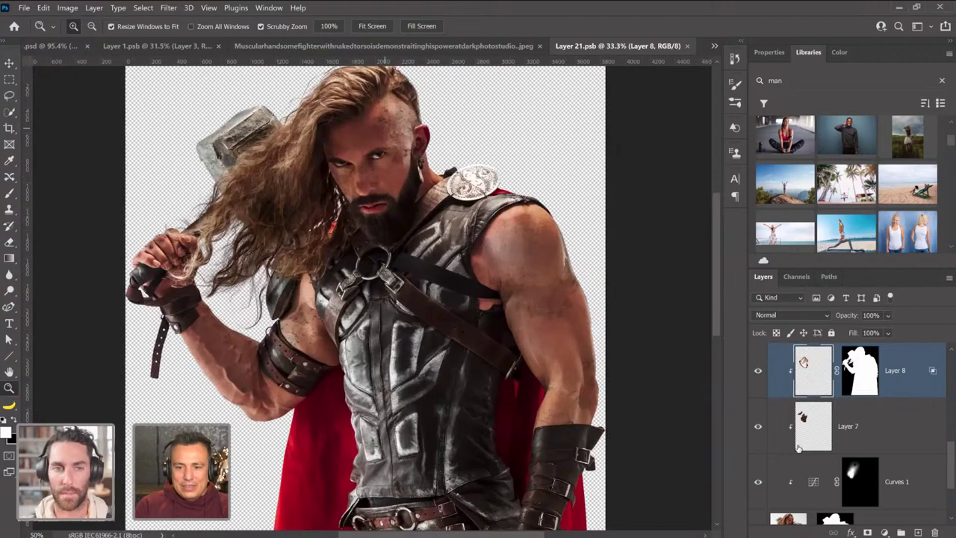
{"action": "scroll", "coordinate": [798, 447], "scroll_direction": "down", "scroll_amount": 2}
{"action": "key", "text": "ctrl+1"}
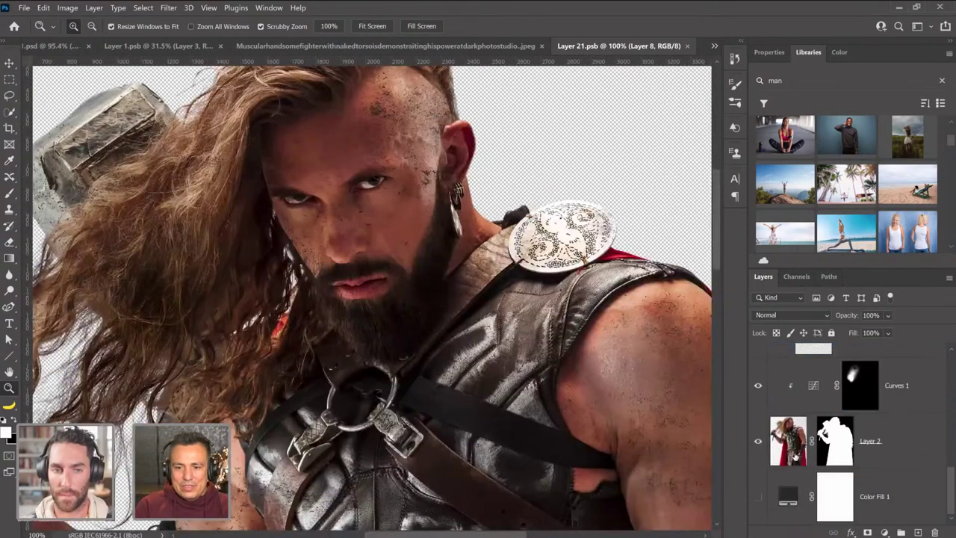
{"action": "scroll", "coordinate": [784, 448], "scroll_direction": "up", "scroll_amount": 2}
{"action": "scroll", "coordinate": [774, 430], "scroll_direction": "up", "scroll_amount": 1}
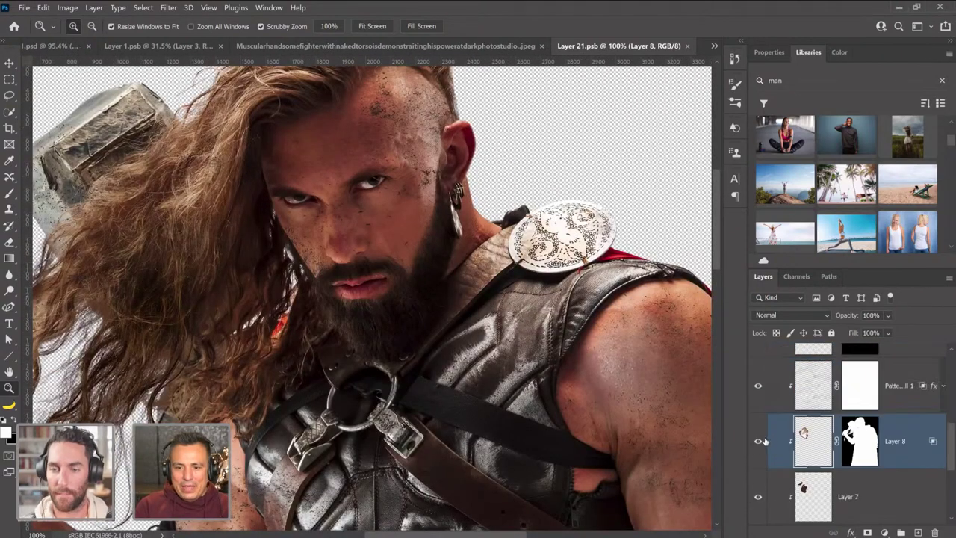
Toggle Layer 8 and Layer 3 visibility on and off to compare the hair.
{"action": "left_click", "coordinate": [759, 443]}
{"action": "scroll", "coordinate": [763, 447], "scroll_direction": "up", "scroll_amount": 2}
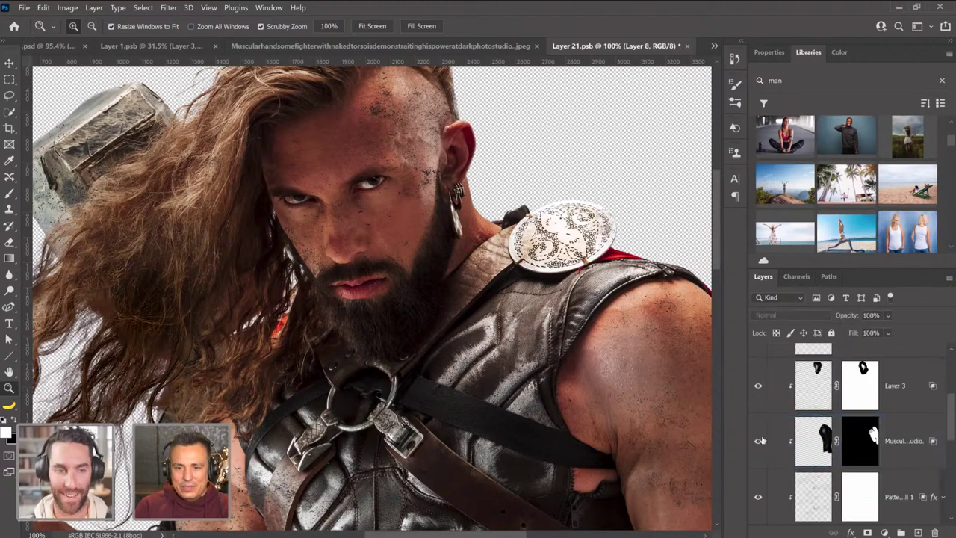
{"action": "left_click", "coordinate": [760, 441]}
{"action": "scroll", "coordinate": [759, 418], "scroll_direction": "up", "scroll_amount": 1}
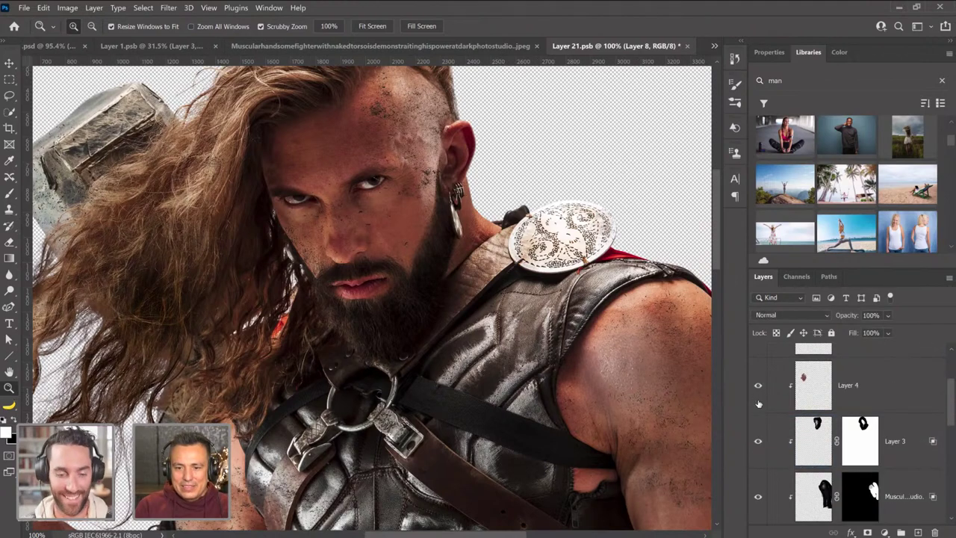
{"action": "left_click", "coordinate": [759, 443]}
{"action": "left_click", "coordinate": [759, 443]}
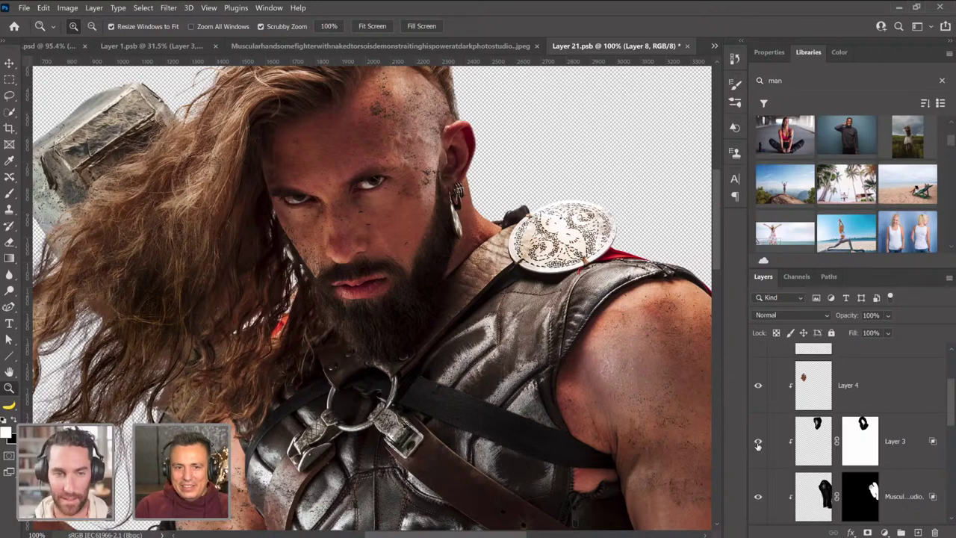
{"action": "left_click", "coordinate": [758, 443]}
{"action": "left_click", "coordinate": [759, 443]}
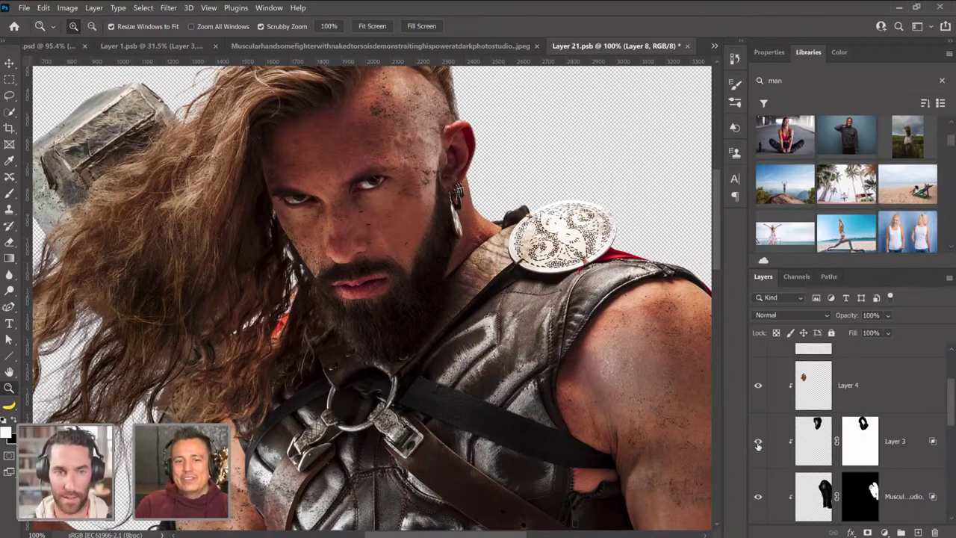
{"action": "left_click", "coordinate": [758, 444]}
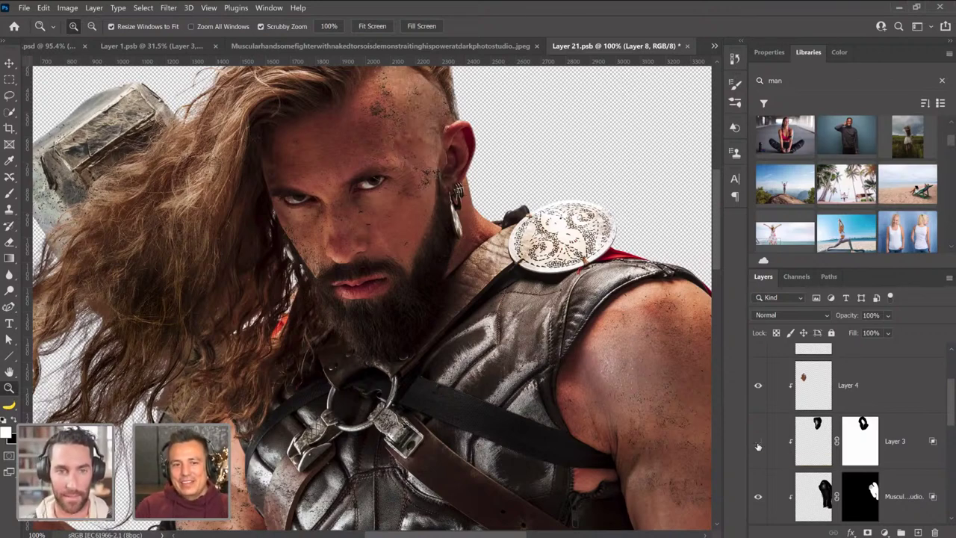
Disable and re-enable Layer 3's mask, recheck Layer 3, then switch to the shirtless man photo.
{"action": "left_click", "coordinate": [860, 451], "text": "shift"}
{"action": "left_click", "coordinate": [860, 449], "text": "shift"}
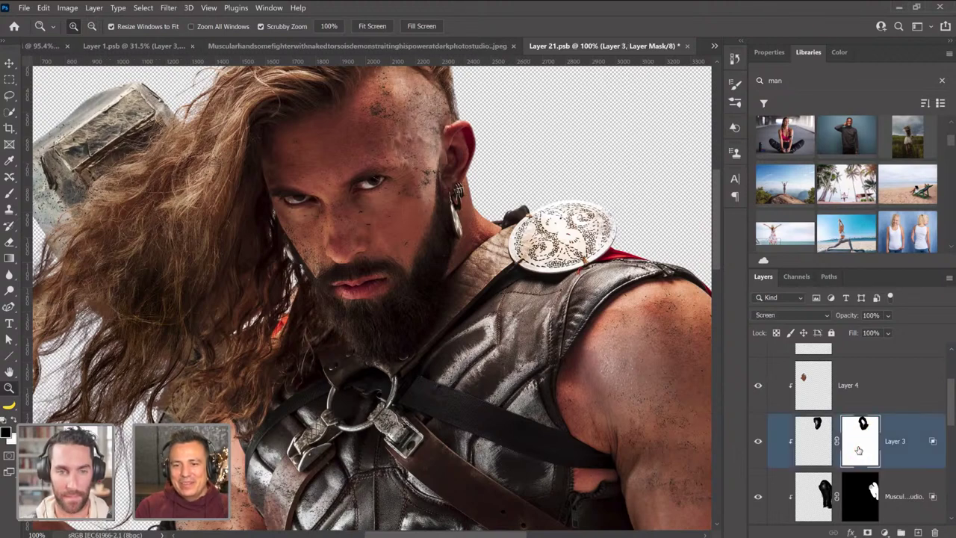
{"action": "scroll", "coordinate": [860, 209], "scroll_direction": "down", "scroll_amount": 5}
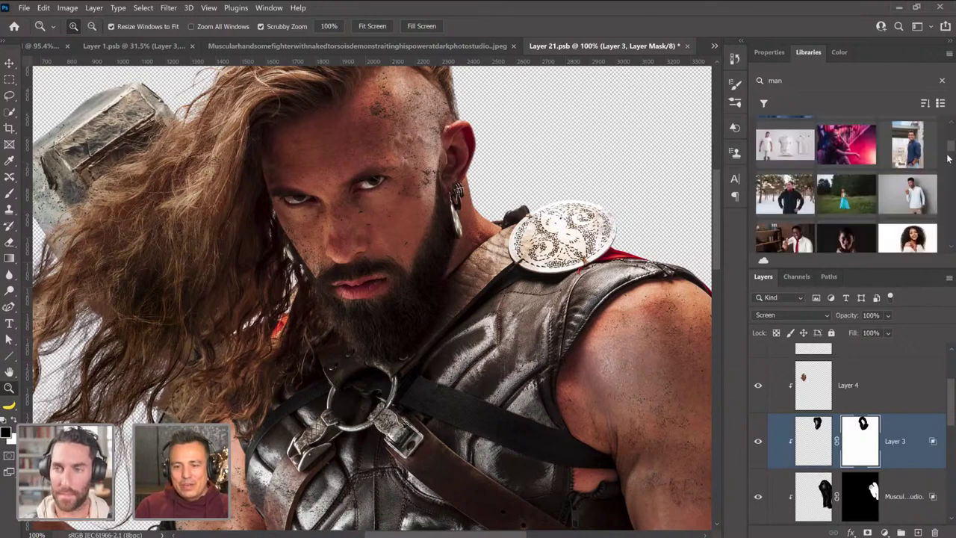
{"action": "scroll", "coordinate": [947, 157], "scroll_direction": "down", "scroll_amount": 5}
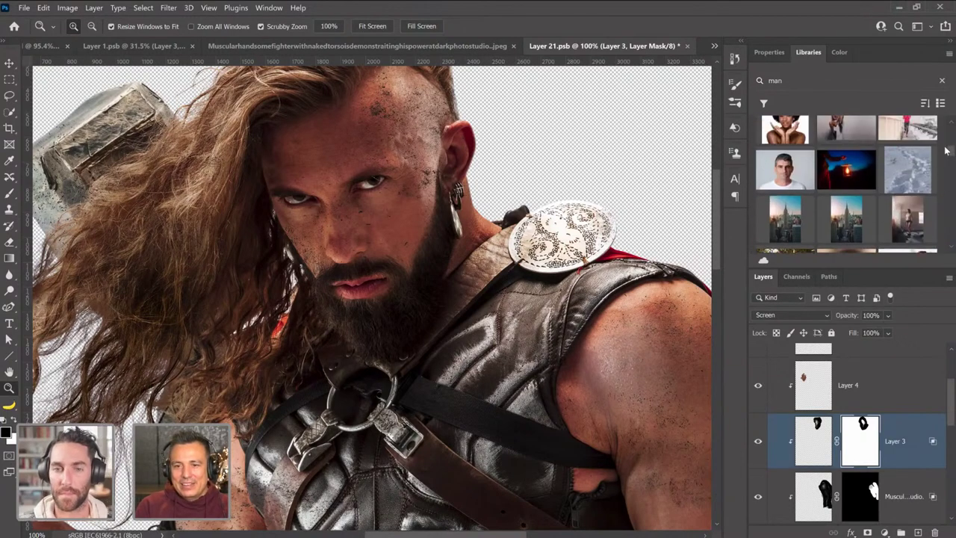
{"action": "scroll", "coordinate": [946, 150], "scroll_direction": "down", "scroll_amount": 5}
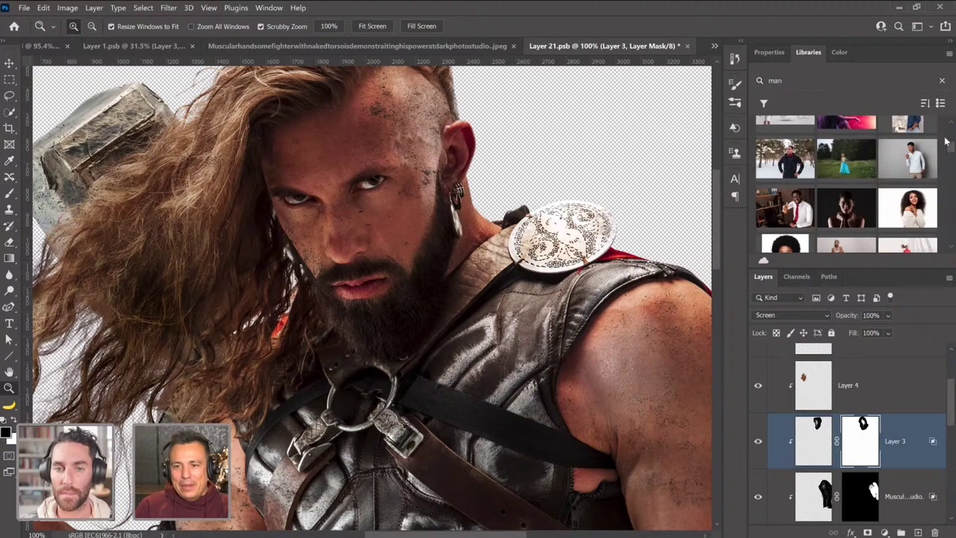
{"action": "left_click", "coordinate": [759, 441]}
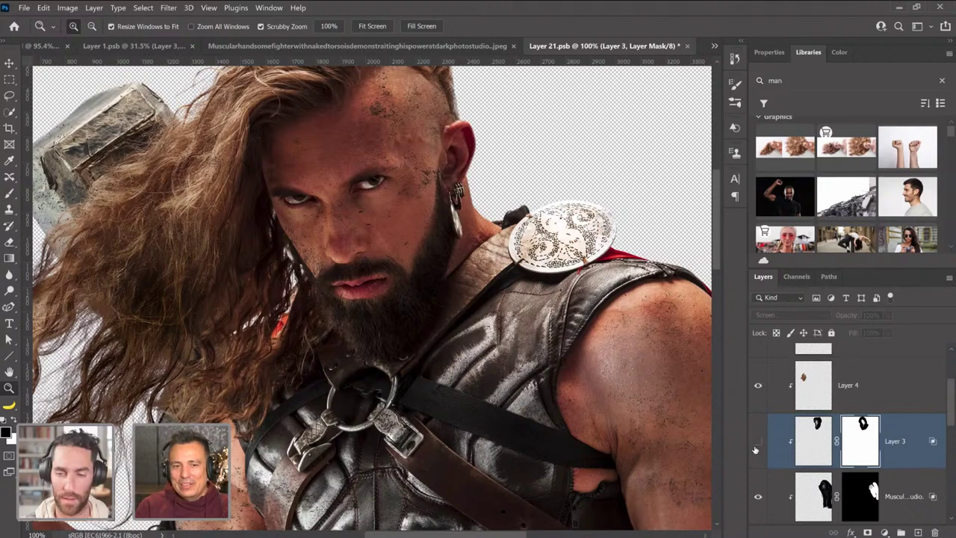
{"action": "left_click", "coordinate": [758, 442]}
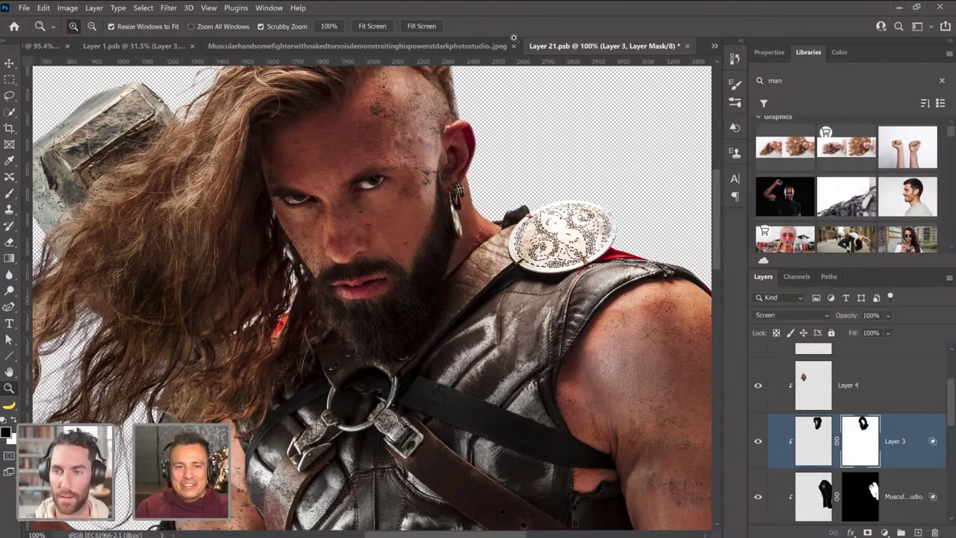
{"action": "left_click", "coordinate": [478, 46]}
{"action": "scroll", "coordinate": [438, 207], "scroll_direction": "up", "scroll_amount": 3}
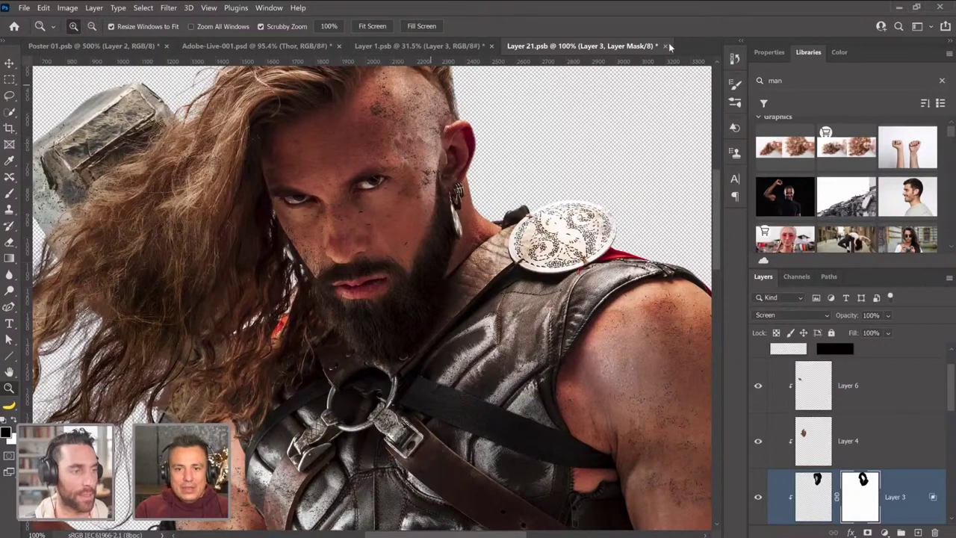
Close Layer 21.psb without saving and fit the Poster 01 composite on screen.
{"action": "left_click", "coordinate": [665, 47]}
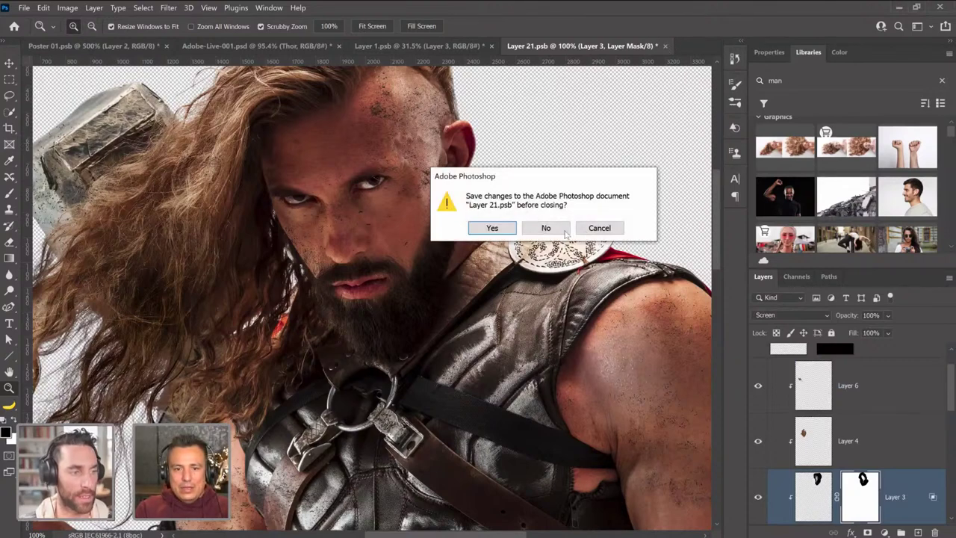
{"action": "left_click", "coordinate": [546, 228]}
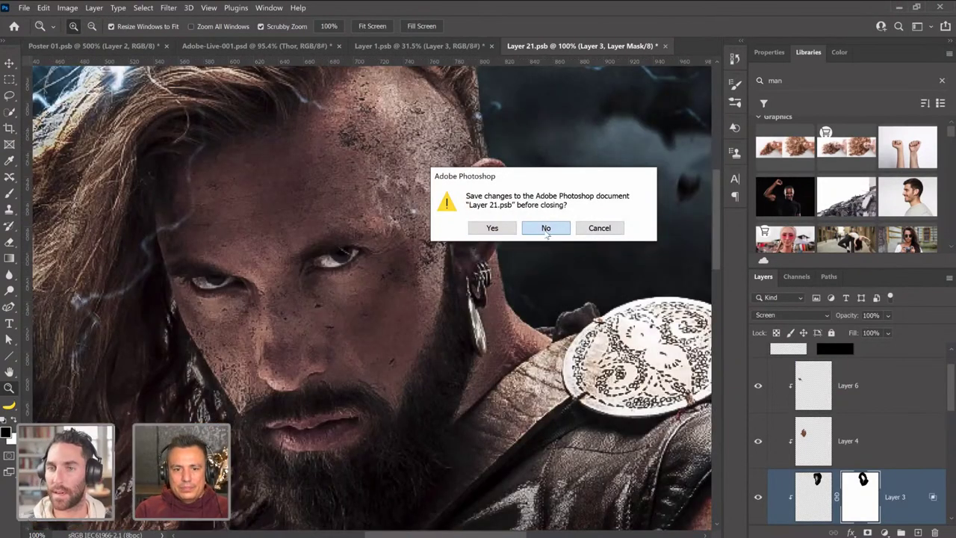
{"action": "right_click", "coordinate": [546, 229]}
{"action": "left_click", "coordinate": [568, 227]}
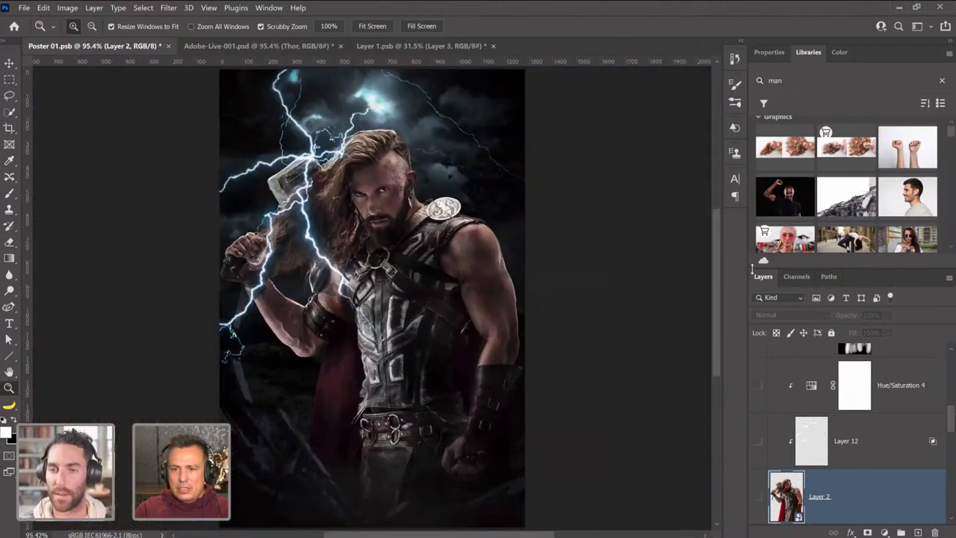
Show the library results as a named list, leaving the sort order unchanged.
{"action": "left_click", "coordinate": [940, 105]}
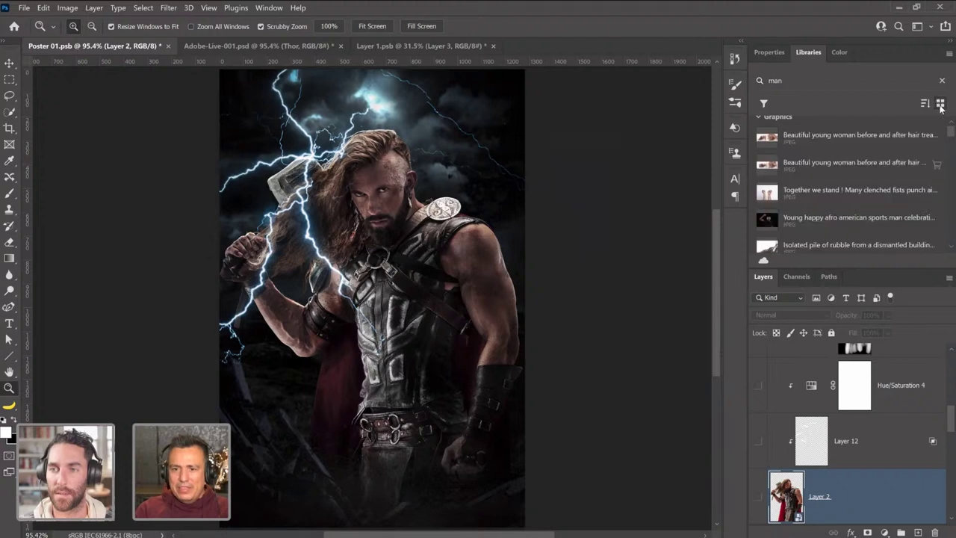
{"action": "left_click", "coordinate": [924, 104]}
{"action": "left_click", "coordinate": [836, 103]}
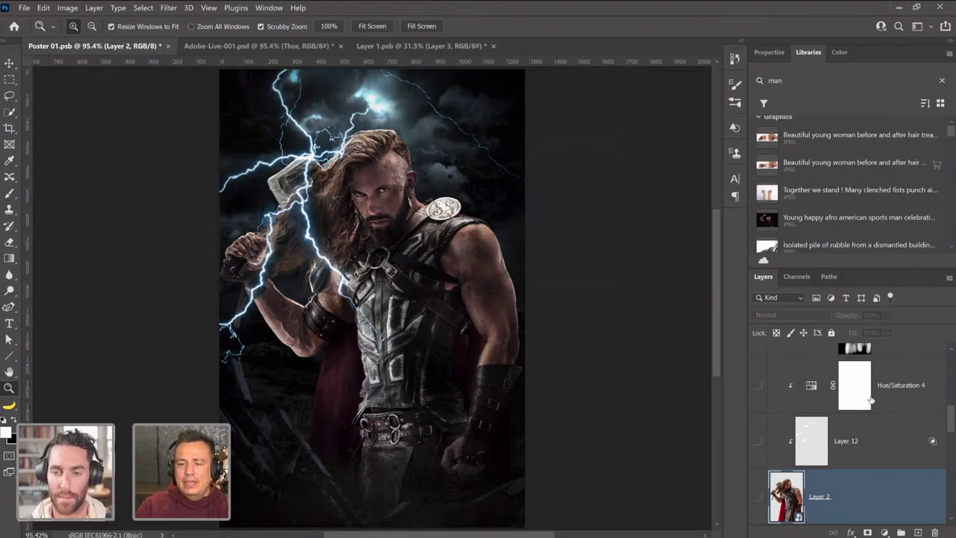
{"action": "left_click", "coordinate": [949, 277]}
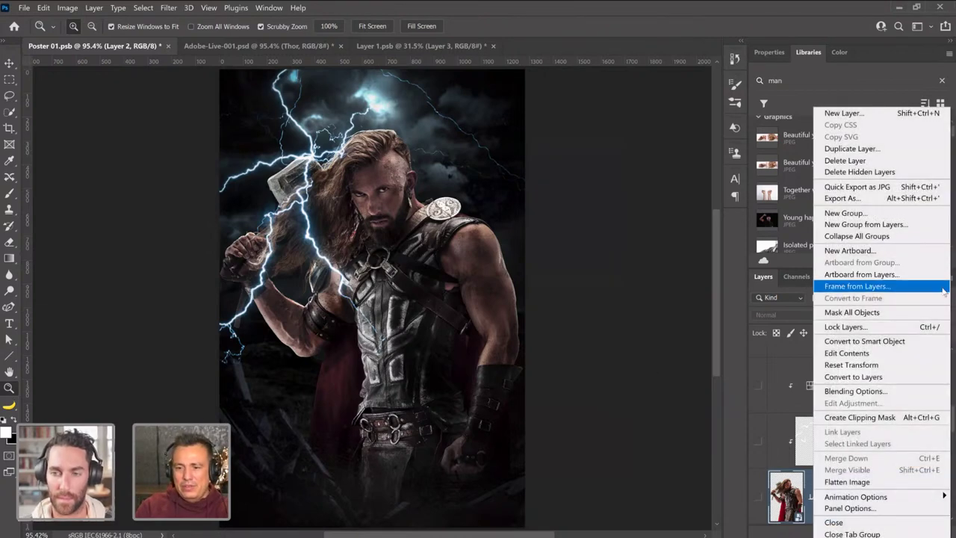
{"action": "left_click", "coordinate": [878, 508]}
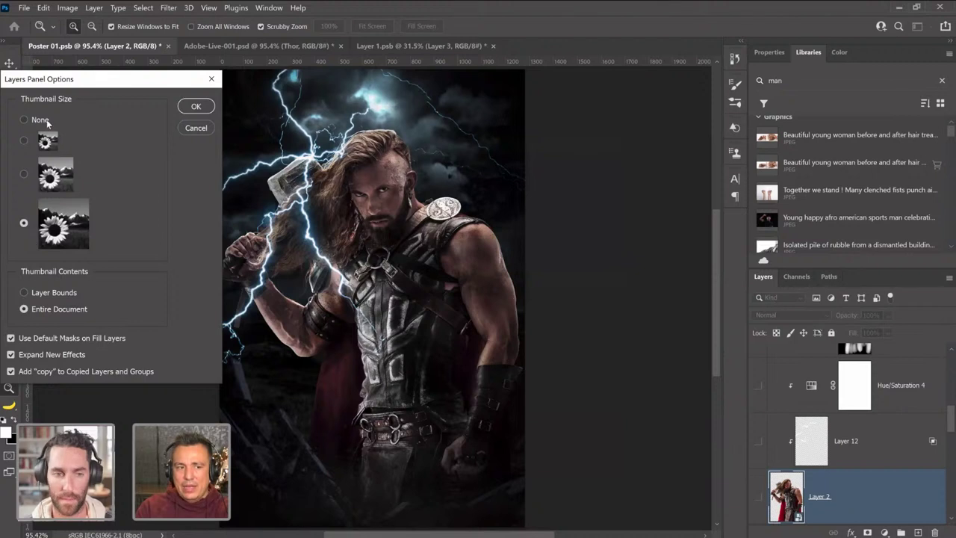
{"action": "left_click", "coordinate": [189, 131]}
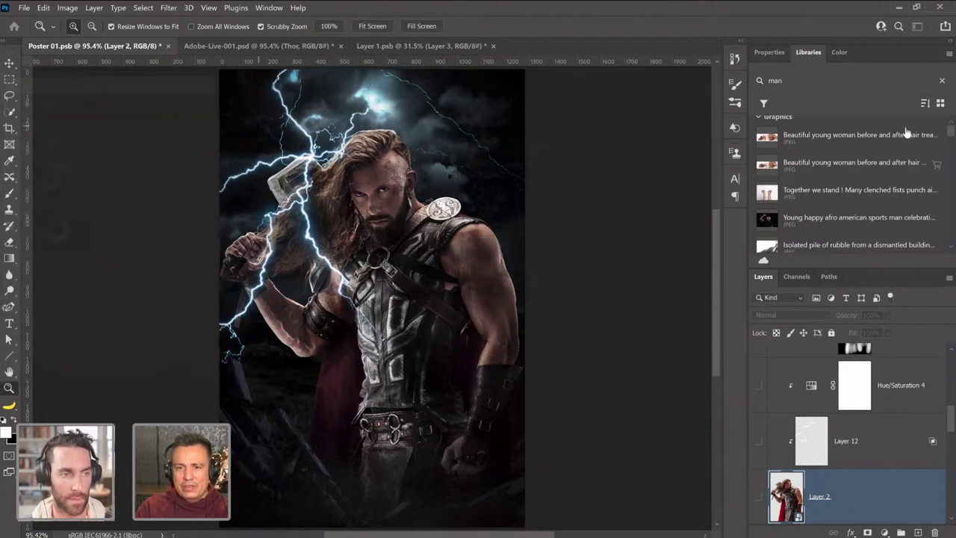
{"action": "scroll", "coordinate": [825, 213], "scroll_direction": "up", "scroll_amount": 1}
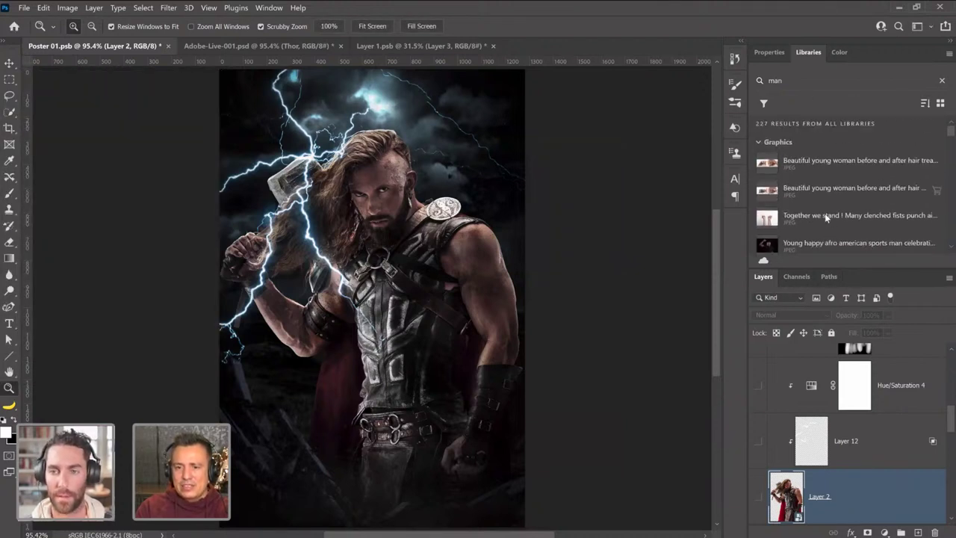
{"action": "mouse_move", "coordinate": [826, 229]}
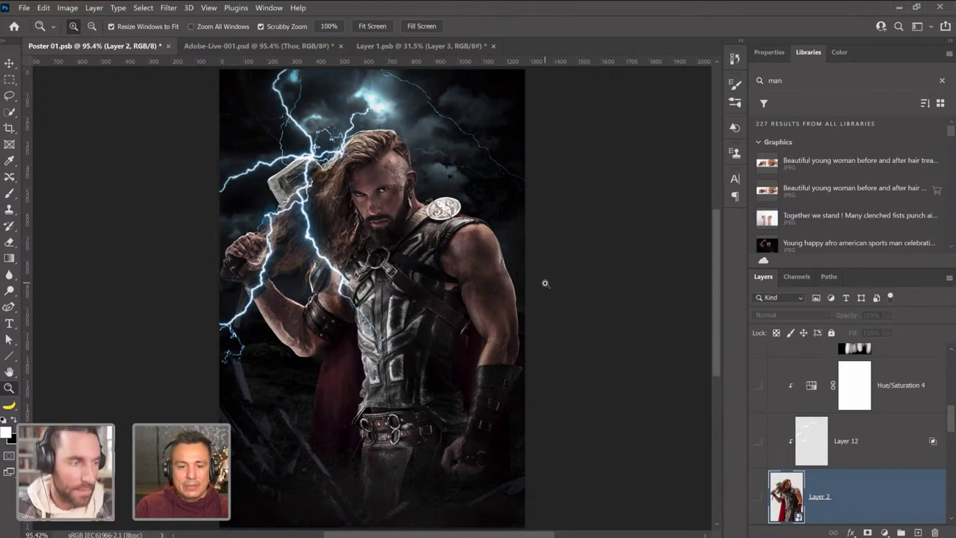
{"action": "scroll", "coordinate": [860, 484], "scroll_direction": "down", "scroll_amount": 3}
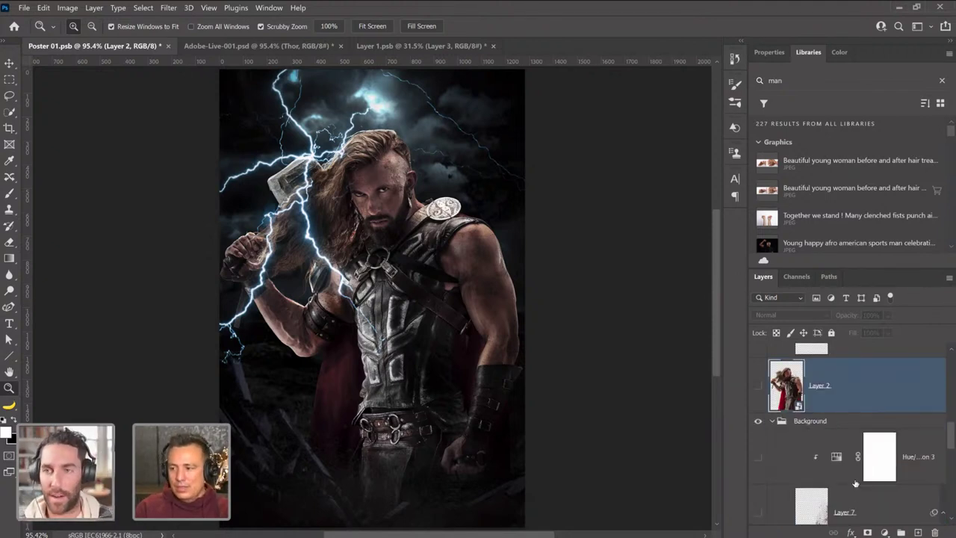
{"action": "scroll", "coordinate": [856, 484], "scroll_direction": "down", "scroll_amount": 5}
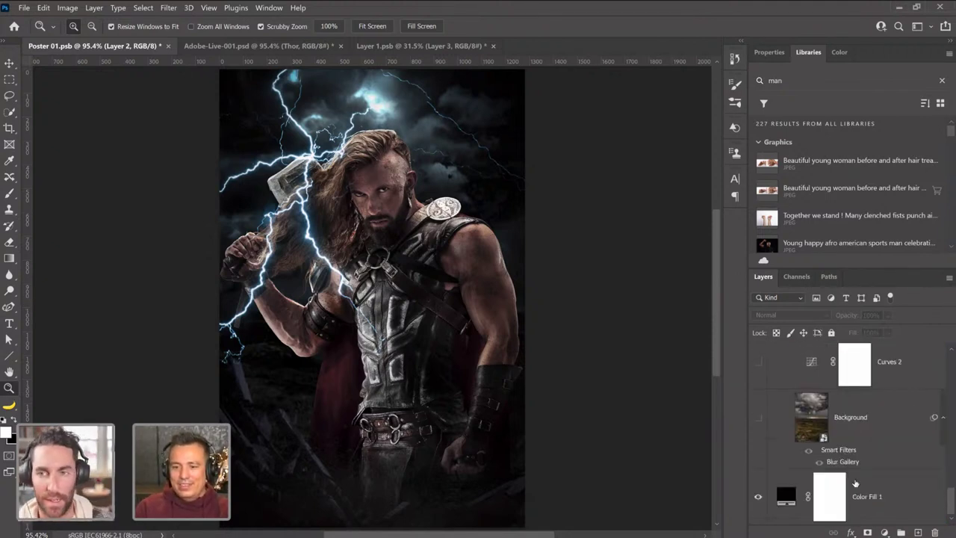
{"action": "scroll", "coordinate": [854, 485], "scroll_direction": "up", "scroll_amount": 10}
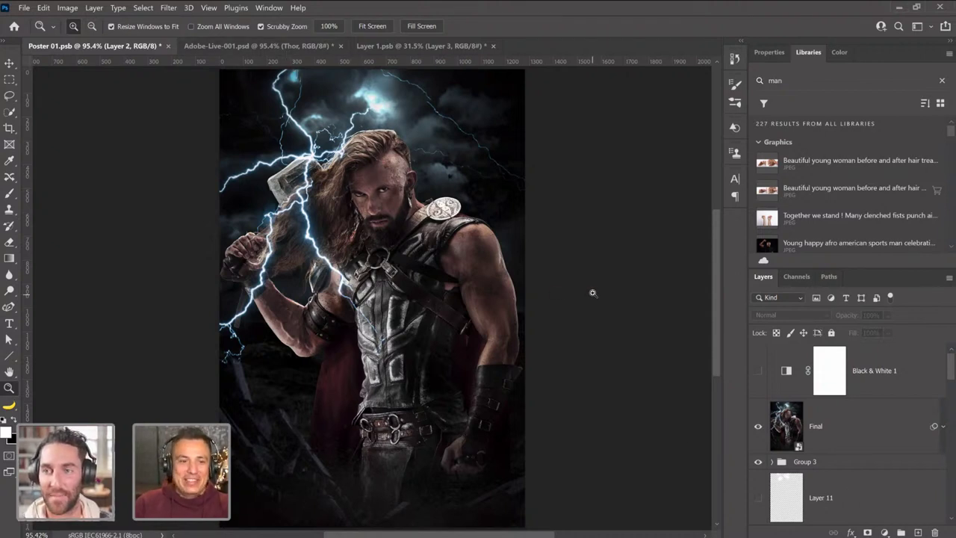
Switch to the Layer 1.psb document and hide the grey Color Fill 1 layer.
{"action": "left_click", "coordinate": [254, 46]}
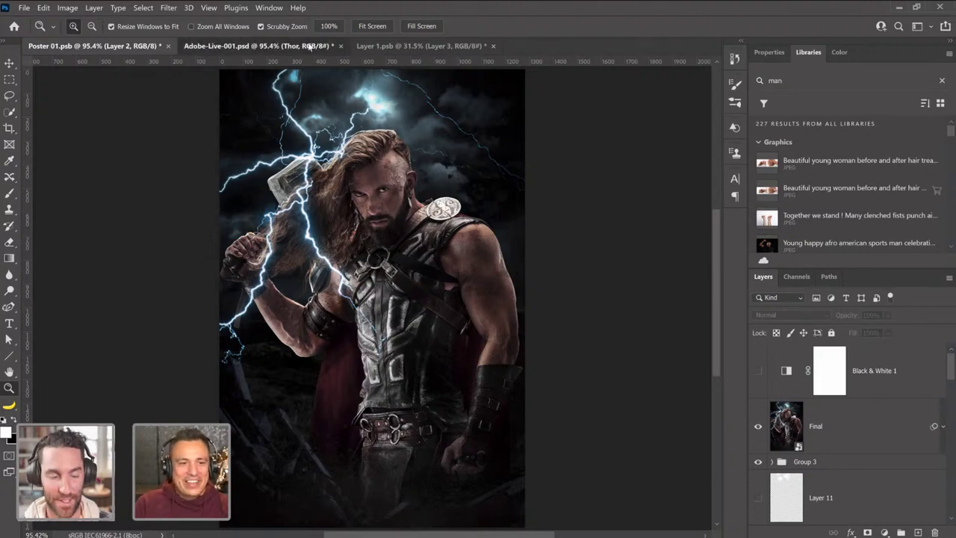
{"action": "left_click", "coordinate": [418, 46]}
{"action": "left_click", "coordinate": [254, 46]}
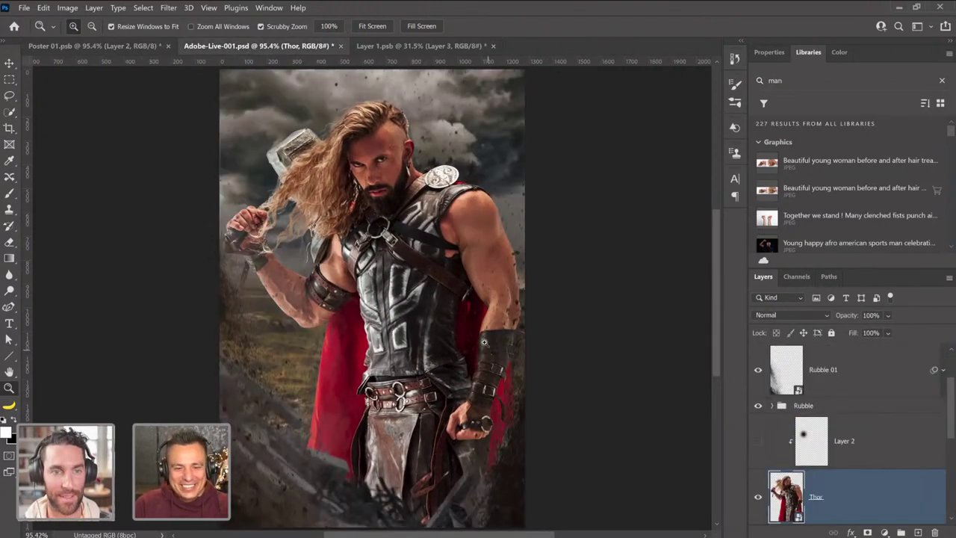
{"action": "left_click", "coordinate": [408, 47]}
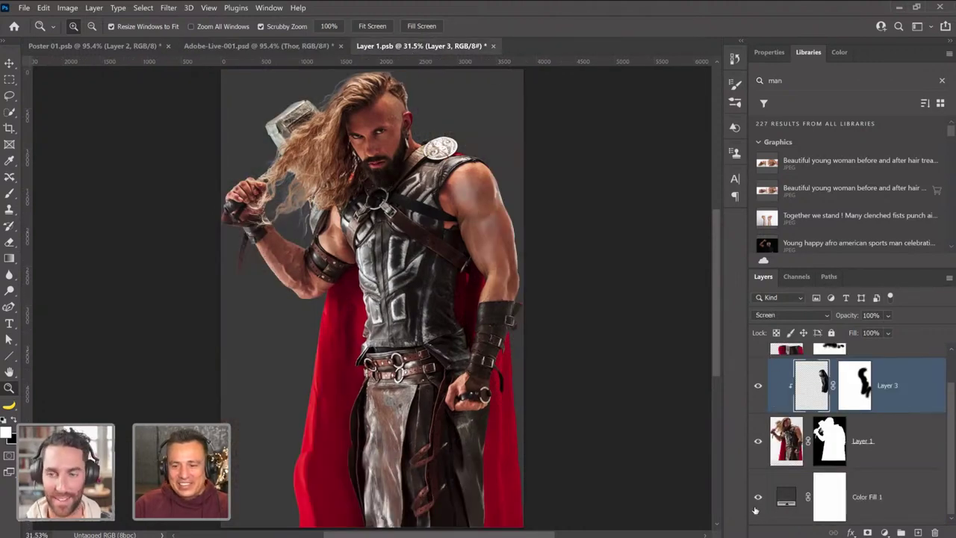
{"action": "left_click", "coordinate": [759, 497]}
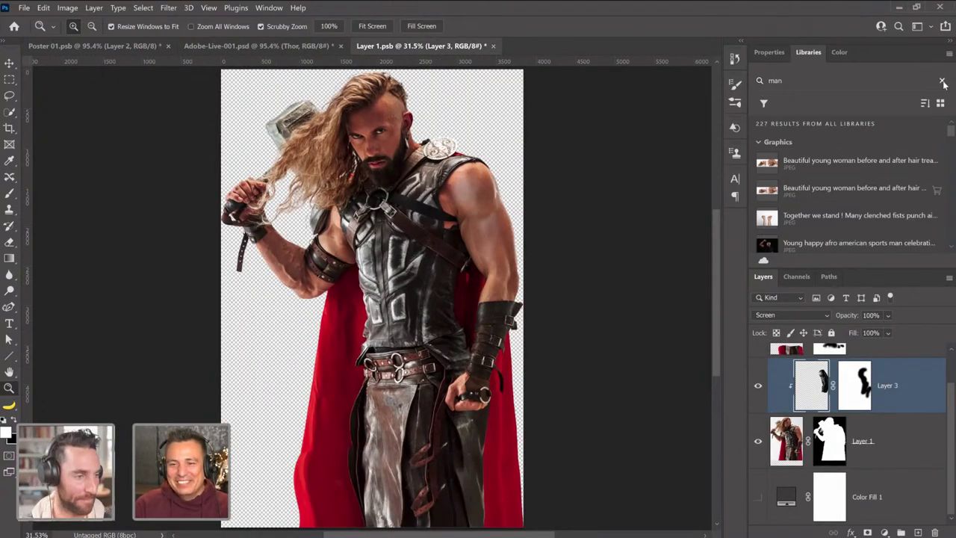
Clear the search, open the Compositing Thor library, and drag the vintage grunge overlay onto the canvas.
{"action": "left_click", "coordinate": [943, 81]}
{"action": "left_click", "coordinate": [826, 156]}
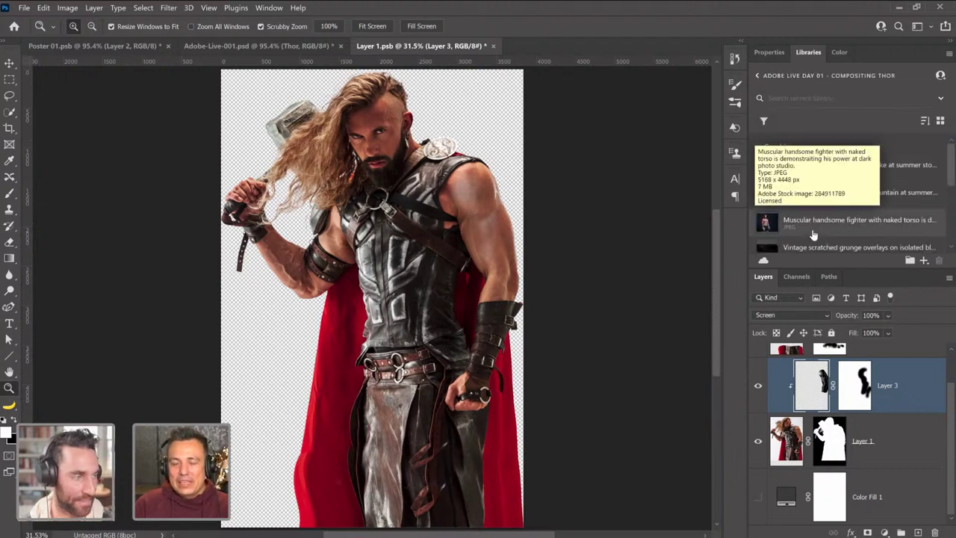
{"action": "scroll", "coordinate": [814, 235], "scroll_direction": "down", "scroll_amount": 4}
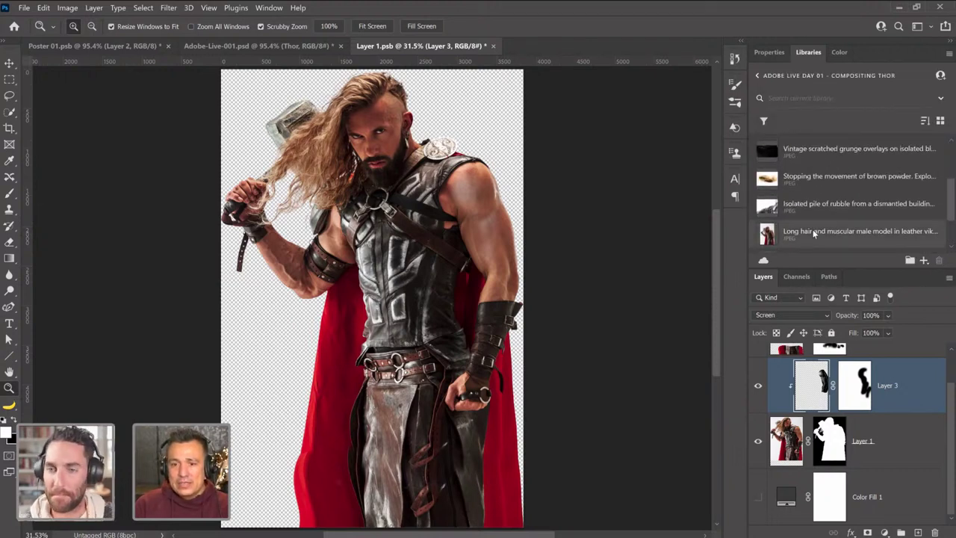
{"action": "left_click_drag", "start_coordinate": [804, 156], "coordinate": [429, 279]}
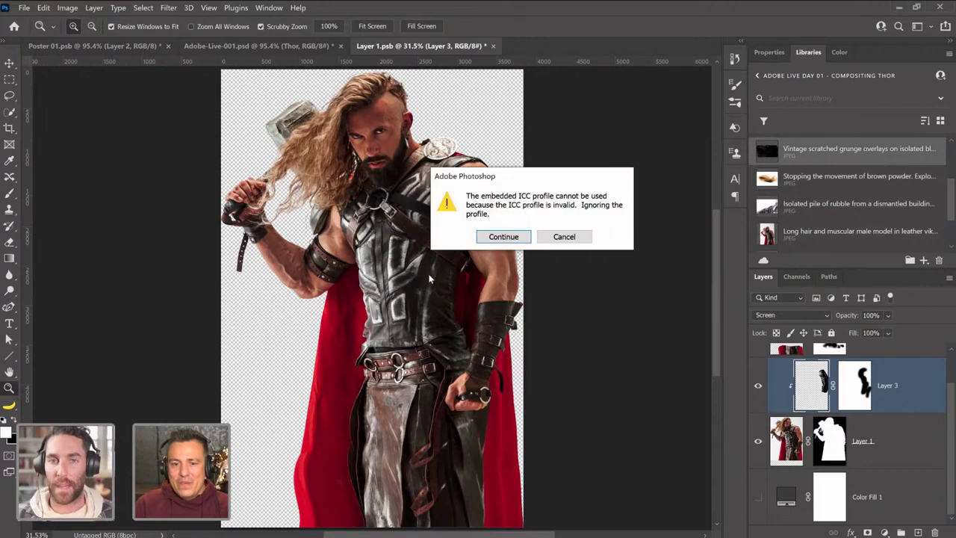
Accept the ICC profile warning and convert the grunge image to RGB Color mode.
{"action": "left_click", "coordinate": [512, 238]}
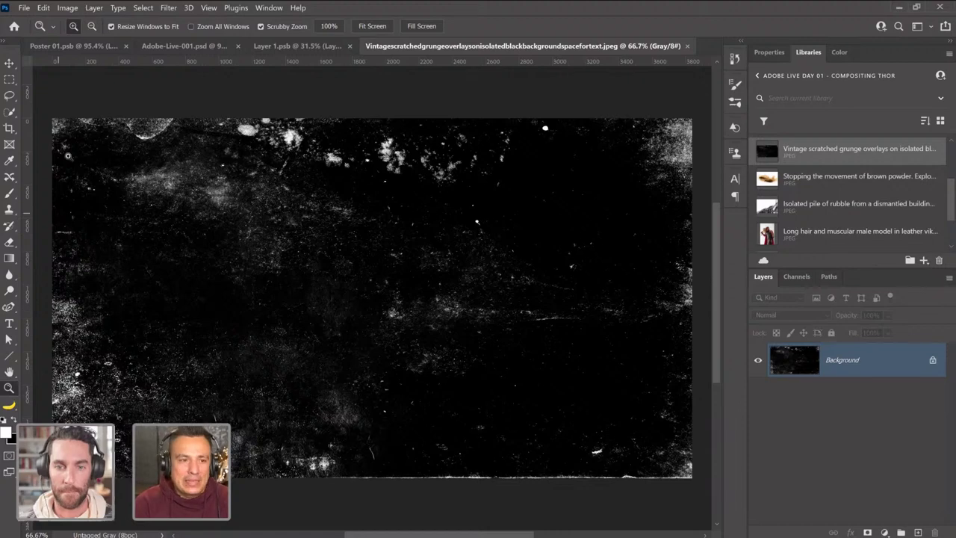
{"action": "left_click", "coordinate": [168, 8]}
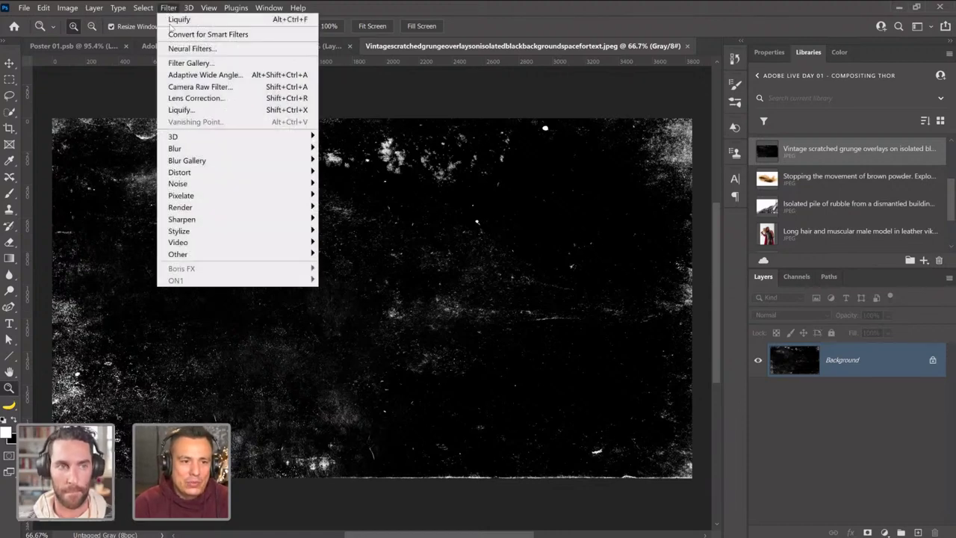
{"action": "left_click", "coordinate": [67, 8]}
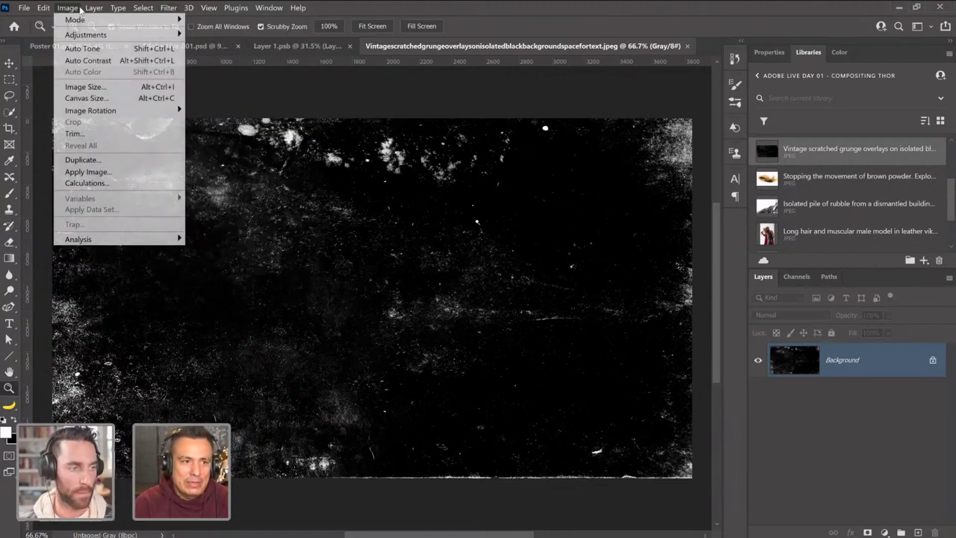
{"action": "mouse_move", "coordinate": [130, 20]}
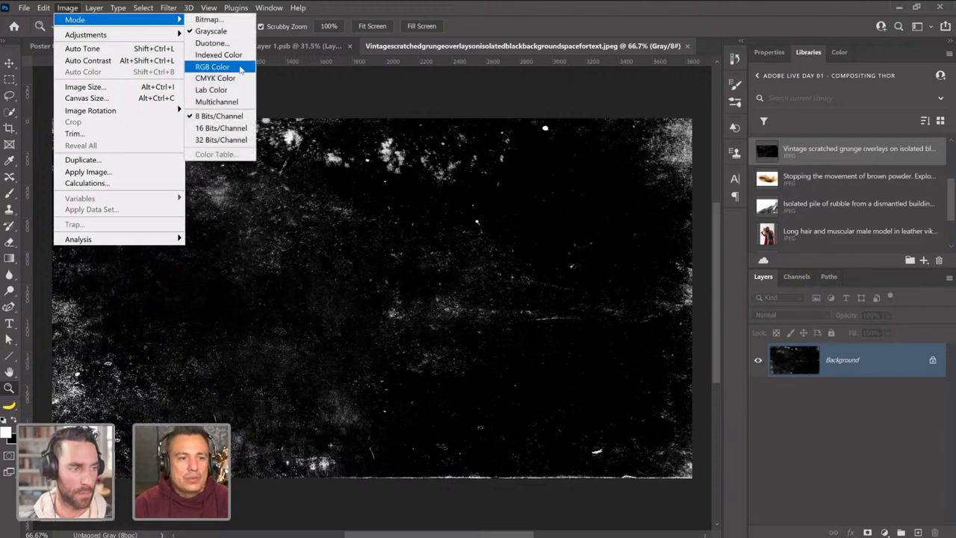
{"action": "left_click", "coordinate": [213, 66]}
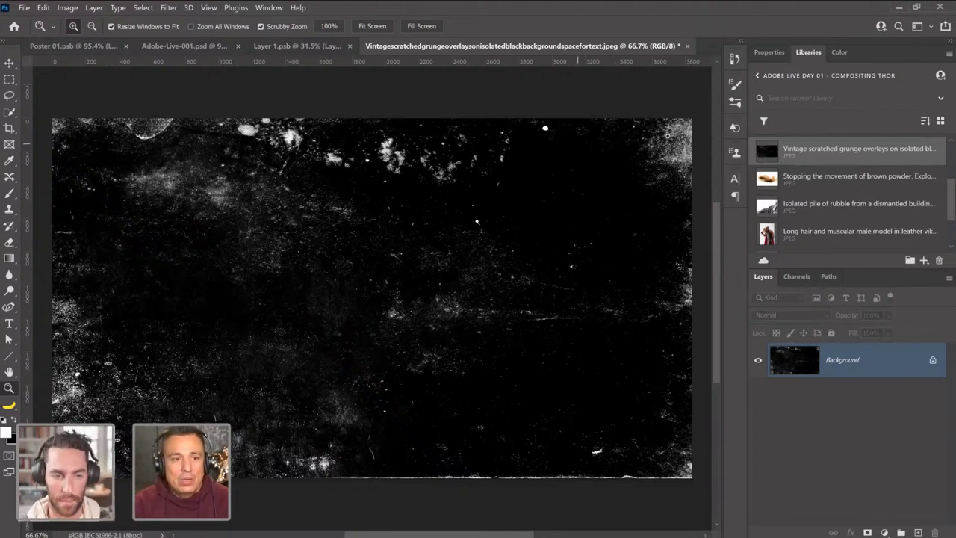
Turn on View > Pattern Preview to see the texture as a repeating pattern.
{"action": "left_click", "coordinate": [210, 7]}
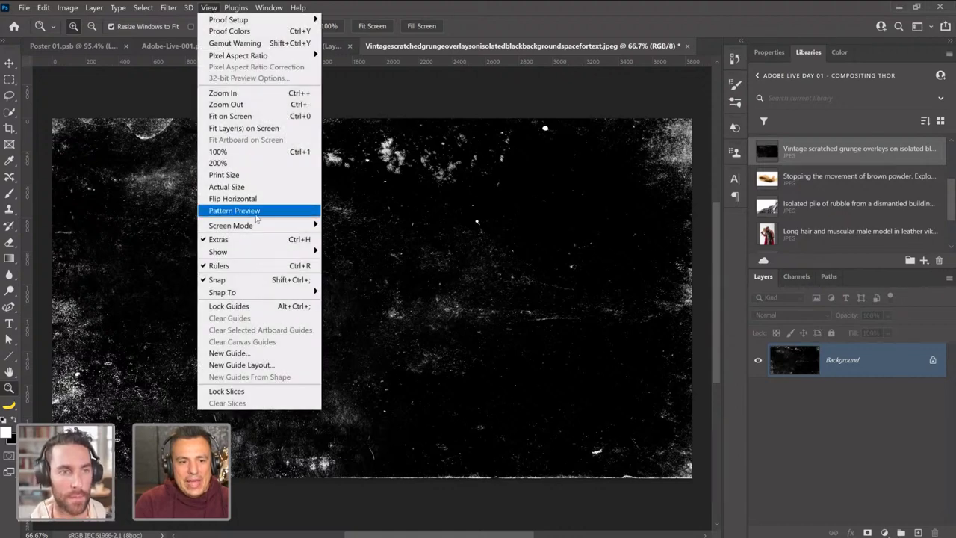
{"action": "left_click", "coordinate": [256, 210]}
{"action": "left_click", "coordinate": [504, 236]}
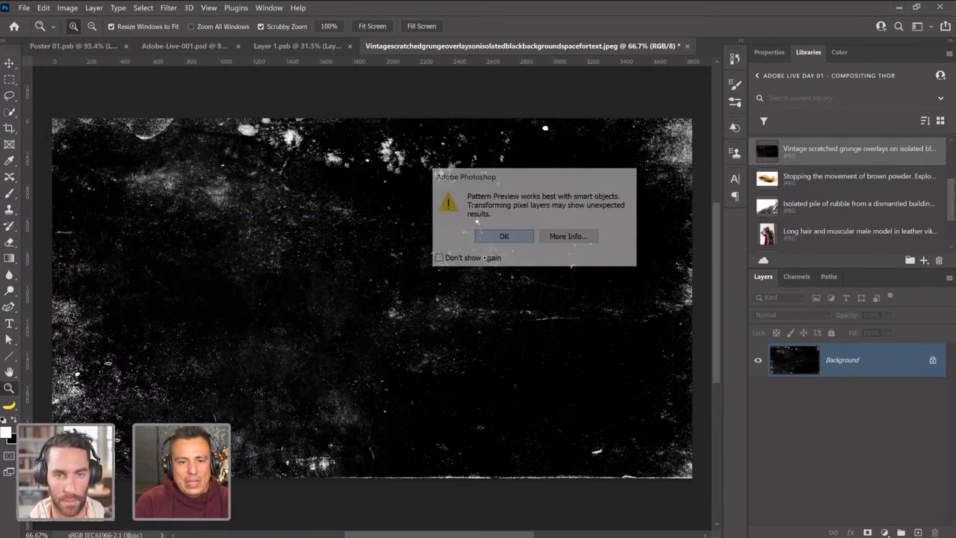
Convert the Background to Layer 0 and offset it so the tile seams cross the centre.
{"action": "left_click", "coordinate": [9, 63]}
{"action": "left_click_drag", "start_coordinate": [305, 284], "coordinate": [305, 284]}
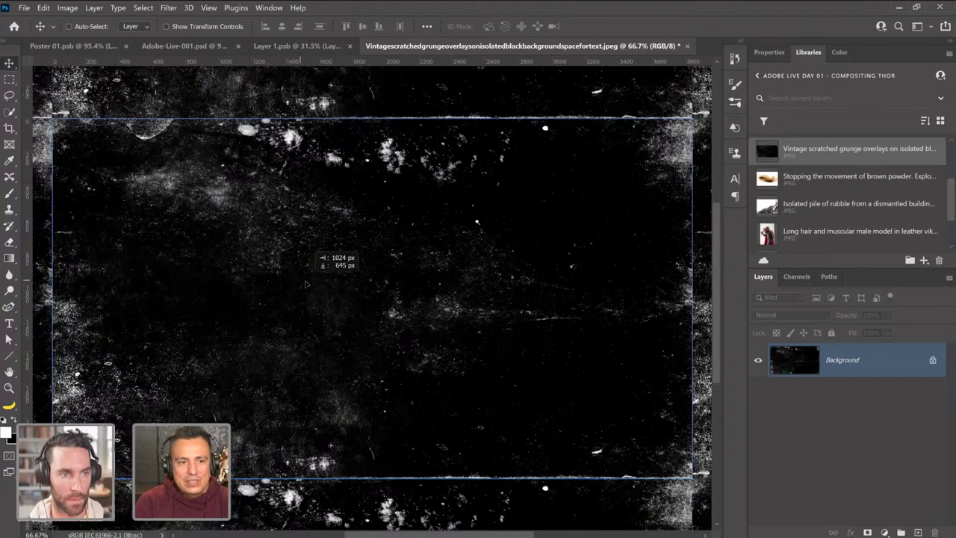
{"action": "left_click", "coordinate": [755, 315]}
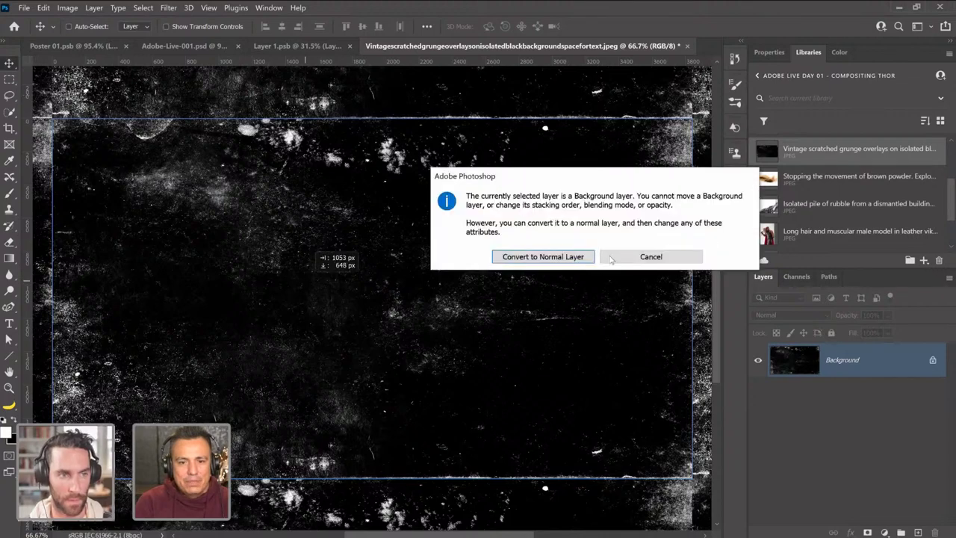
{"action": "left_click", "coordinate": [562, 257]}
{"action": "left_click_drag", "start_coordinate": [481, 258], "coordinate": [423, 329]}
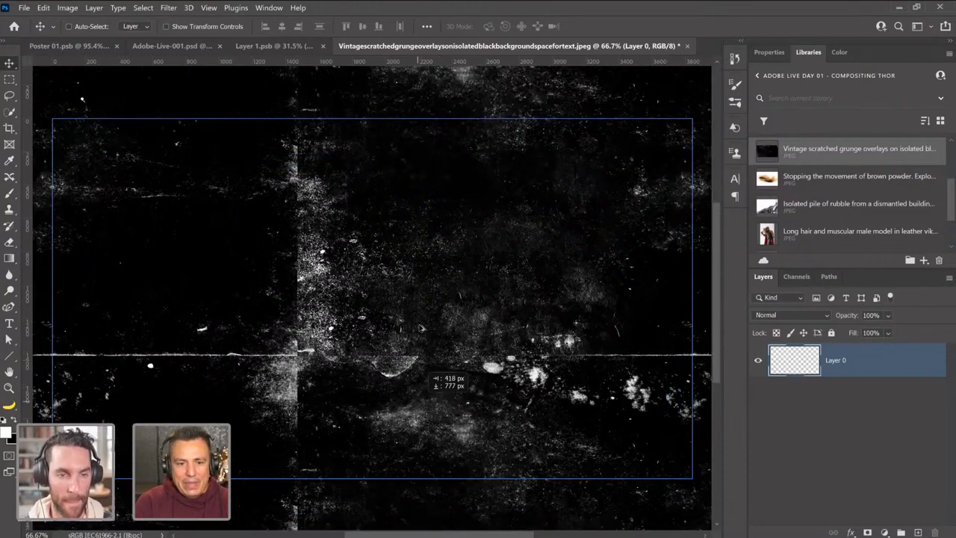
{"action": "scroll", "coordinate": [418, 330], "scroll_direction": "down", "scroll_amount": 5}
{"action": "scroll", "coordinate": [402, 341], "scroll_direction": "down", "scroll_amount": 2}
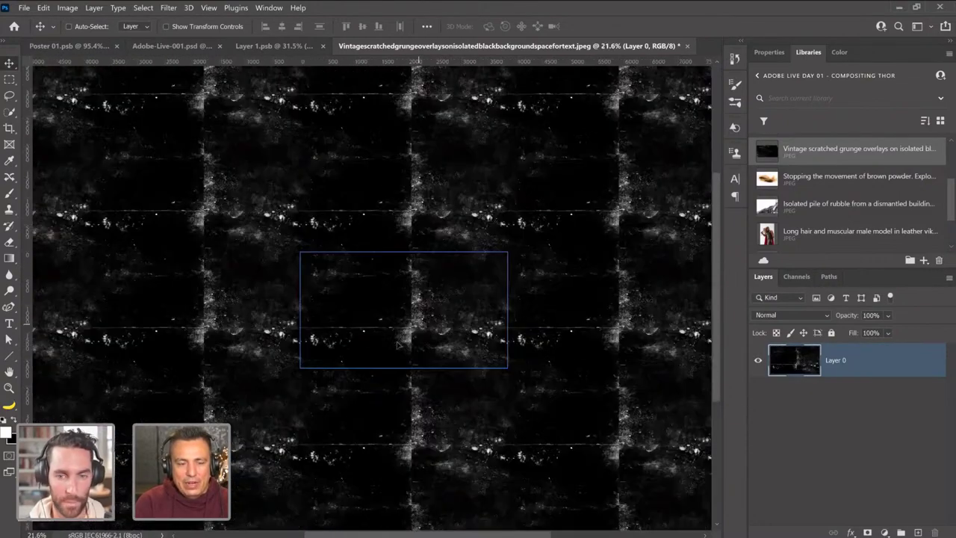
{"action": "scroll", "coordinate": [406, 329], "scroll_direction": "up", "scroll_amount": 4}
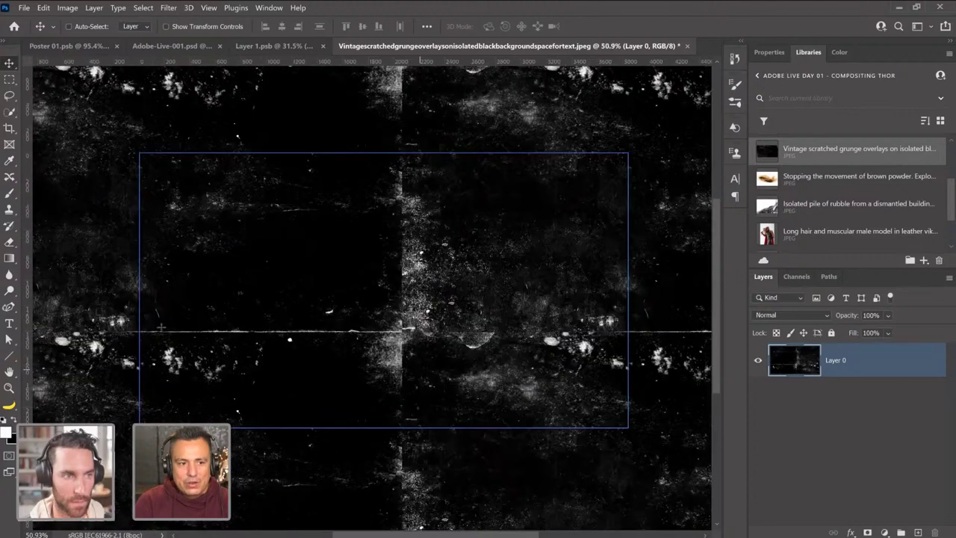
{"action": "left_click_drag", "start_coordinate": [407, 308], "coordinate": [400, 309]}
Select a thin strip across the middle, then deselect it.
{"action": "key", "text": "m"}
{"action": "left_click_drag", "start_coordinate": [135, 293], "coordinate": [624, 316]}
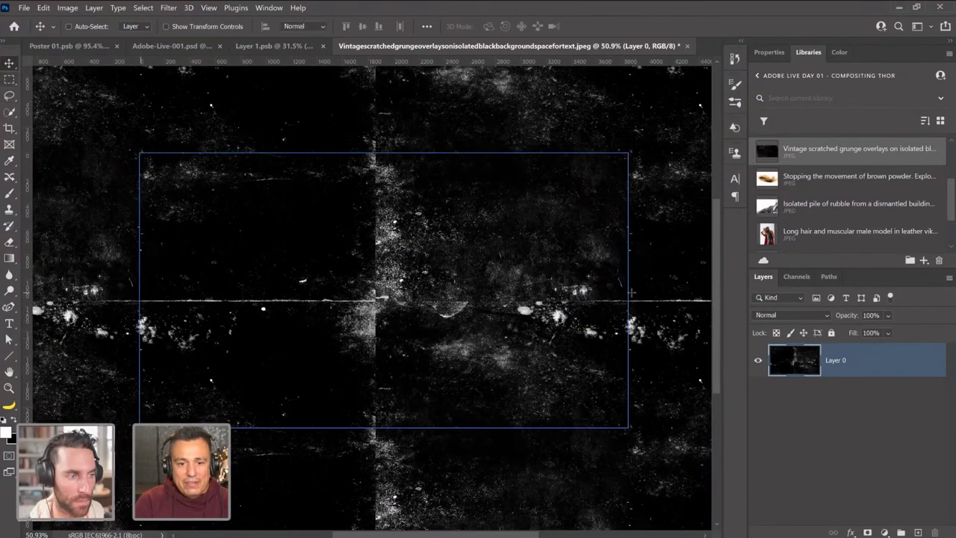
{"action": "left_click", "coordinate": [221, 223]}
Patch the bright vertical seam with darker texture from its left using the Patch tool.
{"action": "left_click", "coordinate": [10, 180]}
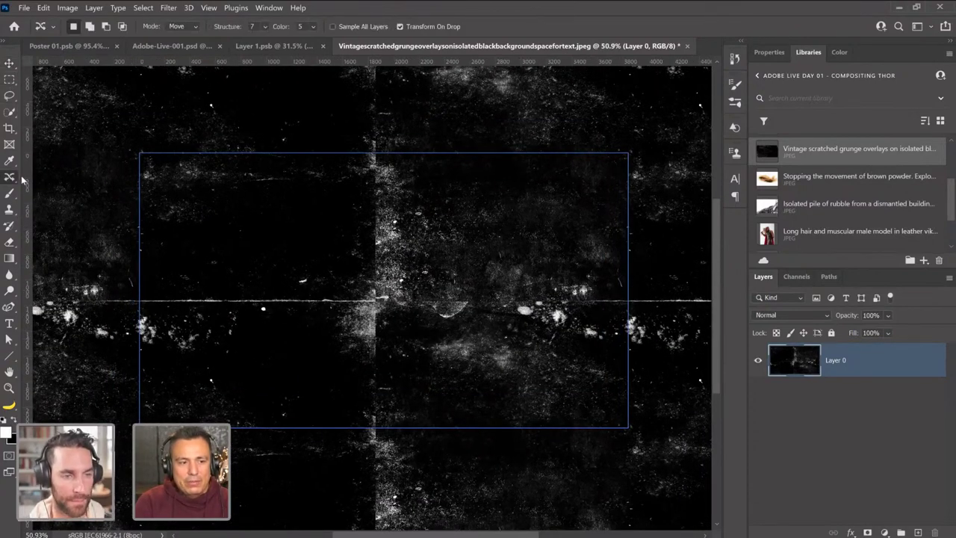
{"action": "right_click", "coordinate": [9, 178]}
{"action": "left_click", "coordinate": [74, 199]}
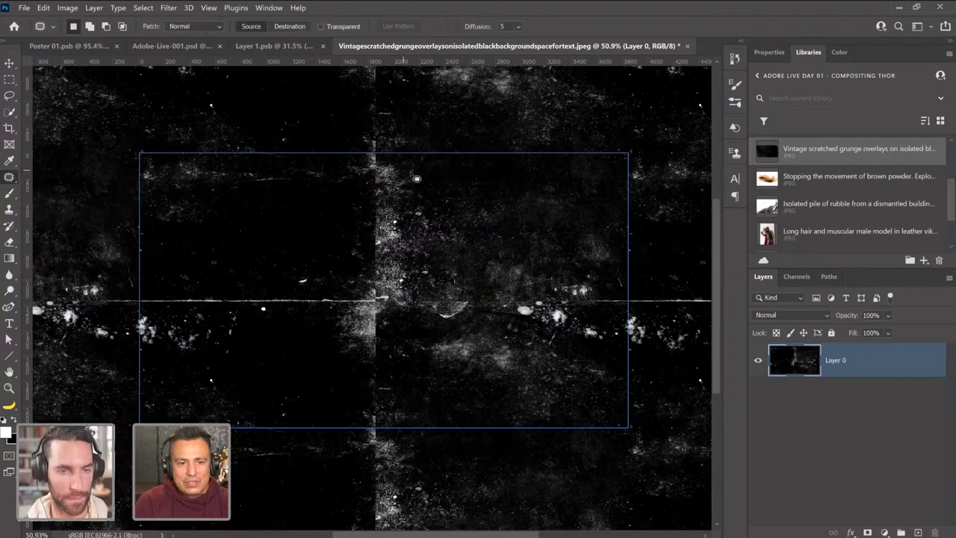
{"action": "mouse_move", "coordinate": [376, 163]}
{"action": "left_mouse_down"}
{"action": "mouse_move", "coordinate": [366, 207]}
{"action": "mouse_move", "coordinate": [407, 372]}
{"action": "mouse_move", "coordinate": [419, 204]}
{"action": "mouse_move", "coordinate": [394, 161]}
{"action": "left_mouse_up"}
{"action": "left_click_drag", "start_coordinate": [383, 284], "coordinate": [253, 284]}
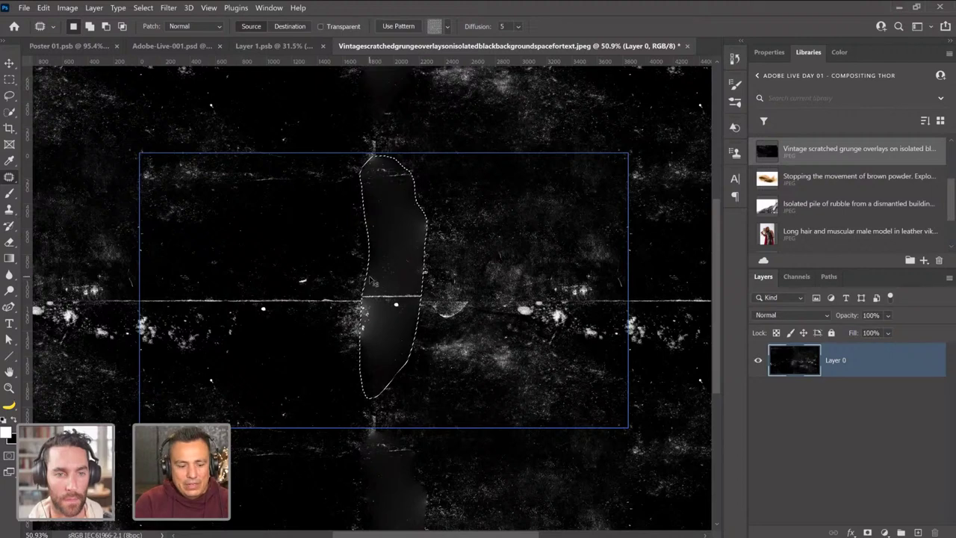
Paint out the remaining vertical, horizontal and bright seam spots with a size-300 Clone Stamp.
{"action": "right_click", "coordinate": [10, 179]}
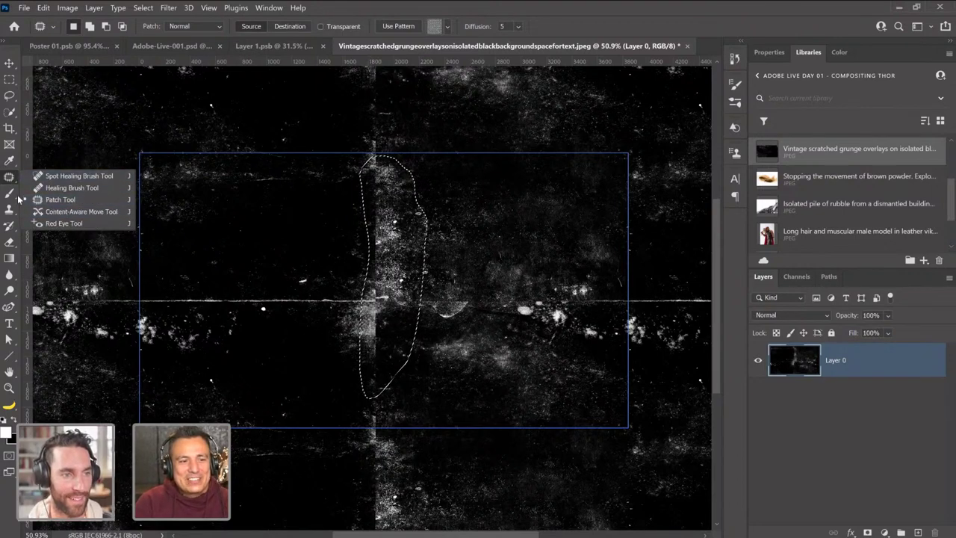
{"action": "left_click", "coordinate": [10, 210]}
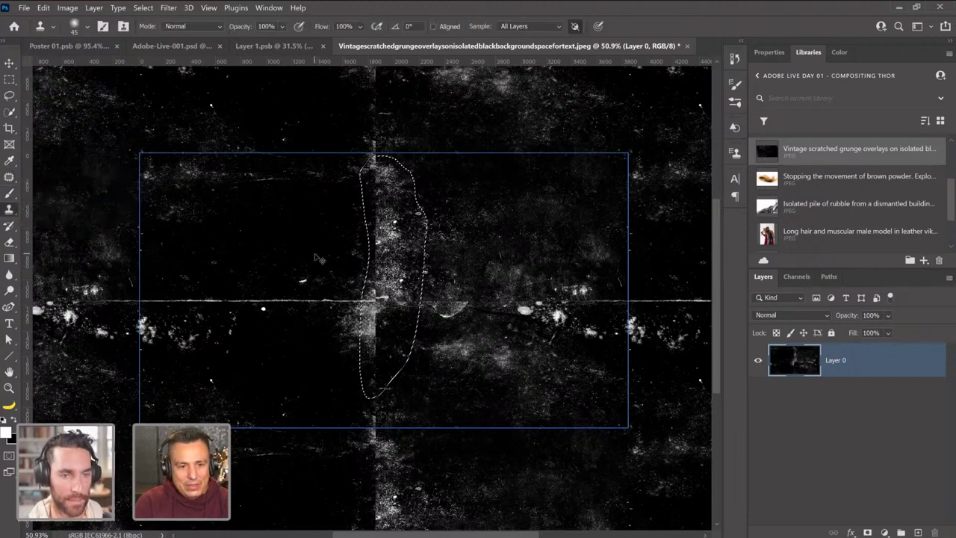
{"action": "key", "text": "ctrl+f"}
{"action": "key", "text": "Escape"}
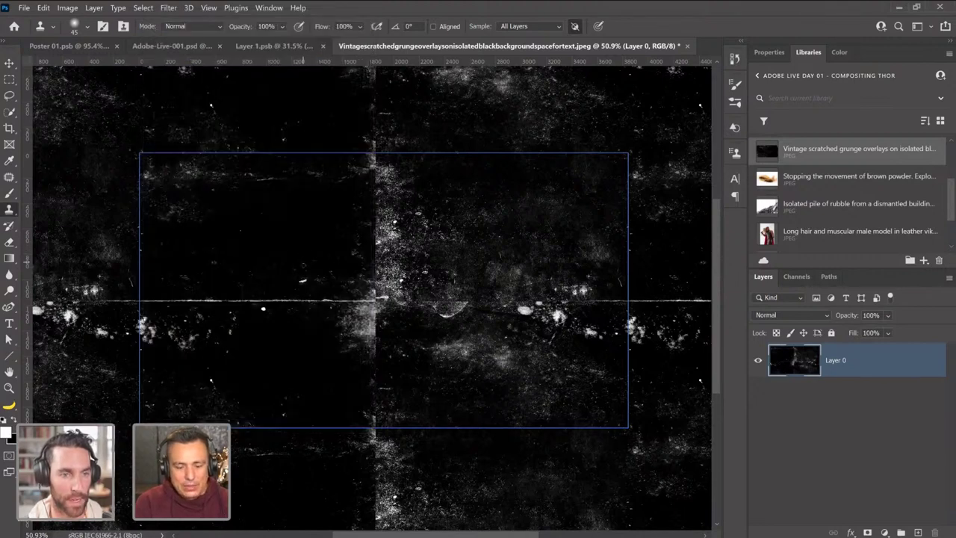
{"action": "key", "text": "bracketright"}
{"action": "key", "text": "bracketright"}
{"action": "key", "text": "bracketright"}
{"action": "key", "text": "bracketright"}
{"action": "key", "text": "bracketright"}
{"action": "key", "text": "bracketright"}
{"action": "key", "text": "bracketright"}
{"action": "key", "text": "bracketright"}
{"action": "key", "text": "bracketright"}
{"action": "key", "text": "bracketright"}
{"action": "key", "text": "bracketright"}
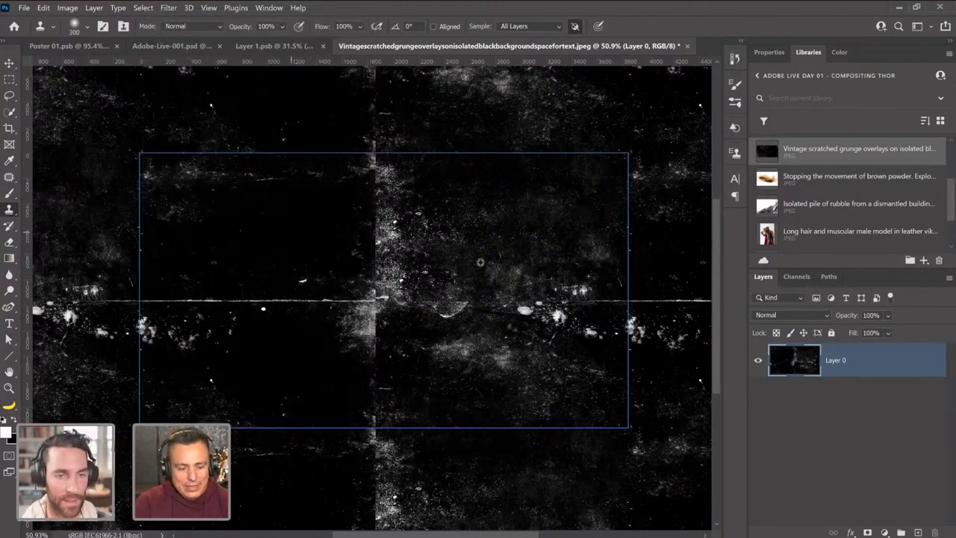
{"action": "mouse_move", "coordinate": [377, 277]}
{"action": "left_mouse_down"}
{"action": "mouse_move", "coordinate": [388, 236]}
{"action": "mouse_move", "coordinate": [377, 176]}
{"action": "left_mouse_up"}
{"action": "mouse_move", "coordinate": [391, 216]}
{"action": "left_mouse_down"}
{"action": "mouse_move", "coordinate": [388, 269]}
{"action": "mouse_move", "coordinate": [364, 301]}
{"action": "mouse_move", "coordinate": [131, 301]}
{"action": "left_mouse_up"}
{"action": "left_click", "coordinate": [461, 375], "text": "alt"}
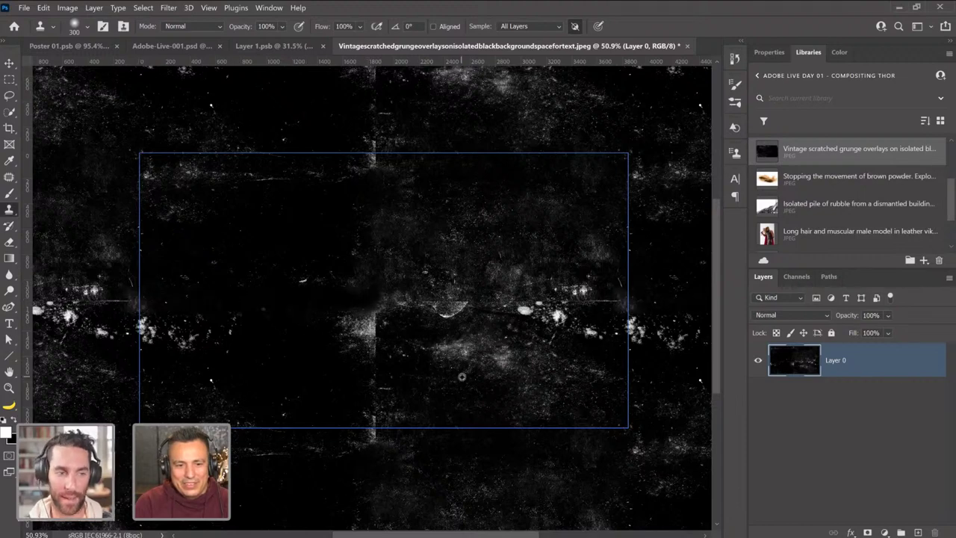
{"action": "mouse_move", "coordinate": [435, 317]}
{"action": "left_mouse_down"}
{"action": "mouse_move", "coordinate": [392, 316]}
{"action": "mouse_move", "coordinate": [374, 346]}
{"action": "mouse_move", "coordinate": [392, 333]}
{"action": "mouse_move", "coordinate": [384, 322]}
{"action": "left_mouse_up"}
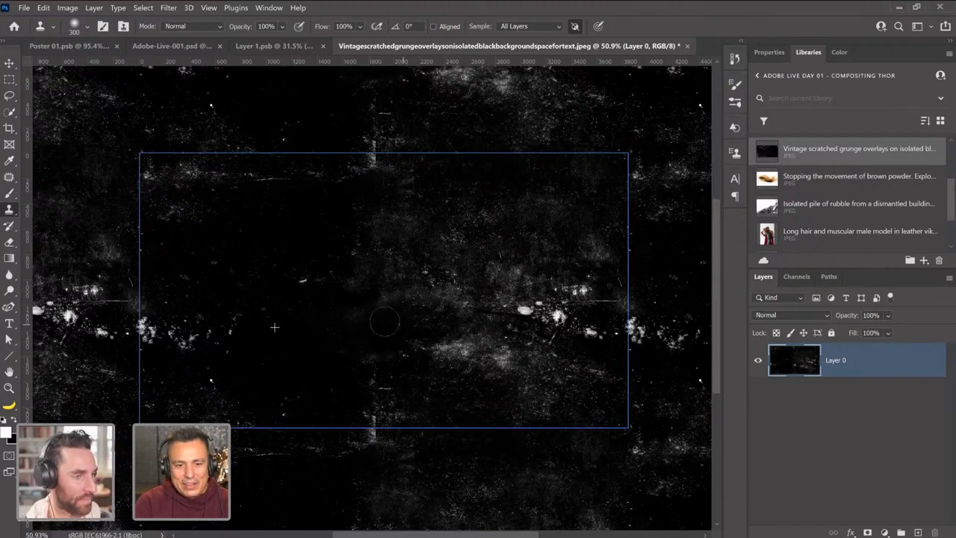
{"action": "mouse_move", "coordinate": [346, 378]}
{"action": "left_mouse_down"}
{"action": "mouse_move", "coordinate": [378, 409]}
{"action": "mouse_move", "coordinate": [403, 402]}
{"action": "left_mouse_up"}
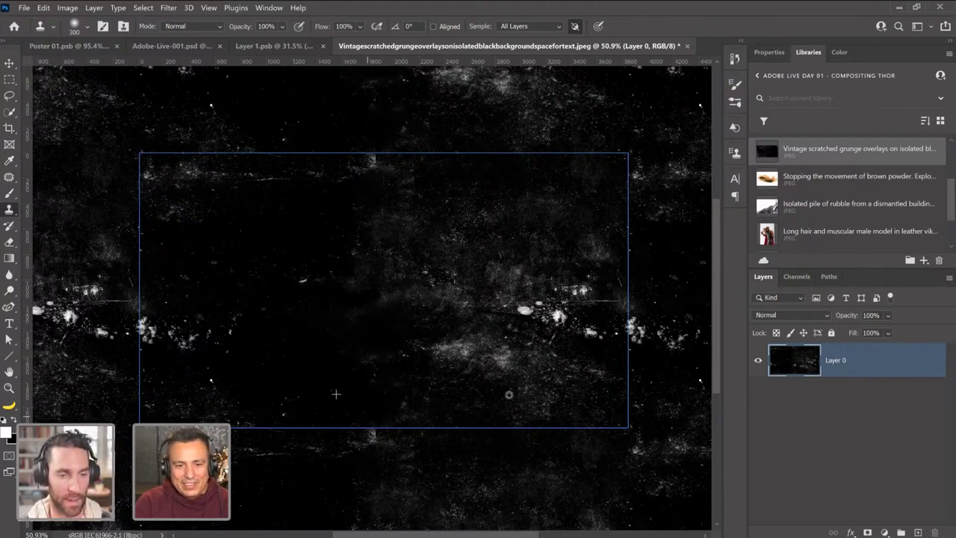
{"action": "left_click", "coordinate": [523, 396], "text": "alt"}
{"action": "mouse_move", "coordinate": [594, 319]}
{"action": "left_mouse_down"}
{"action": "mouse_move", "coordinate": [608, 305]}
{"action": "mouse_move", "coordinate": [523, 307]}
{"action": "mouse_move", "coordinate": [560, 246]}
{"action": "left_mouse_up"}
Shift Layer 0 with the Move tool to check for remaining seams.
{"action": "key", "text": "v"}
{"action": "left_click_drag", "start_coordinate": [481, 308], "coordinate": [546, 345]}
{"action": "mouse_move", "coordinate": [336, 343]}
{"action": "left_mouse_down"}
{"action": "mouse_move", "coordinate": [362, 299]}
{"action": "mouse_move", "coordinate": [404, 328]}
{"action": "mouse_move", "coordinate": [357, 313]}
{"action": "mouse_move", "coordinate": [393, 305]}
{"action": "mouse_move", "coordinate": [416, 329]}
{"action": "mouse_move", "coordinate": [410, 387]}
{"action": "mouse_move", "coordinate": [425, 344]}
{"action": "mouse_move", "coordinate": [438, 414]}
{"action": "mouse_move", "coordinate": [469, 358]}
{"action": "mouse_move", "coordinate": [468, 320]}
{"action": "mouse_move", "coordinate": [388, 324]}
{"action": "mouse_move", "coordinate": [421, 322]}
{"action": "left_mouse_up"}
Drag Layer 0 around with the Move tool to bring a different stretch of scratches into frame.
{"action": "key", "text": "s"}
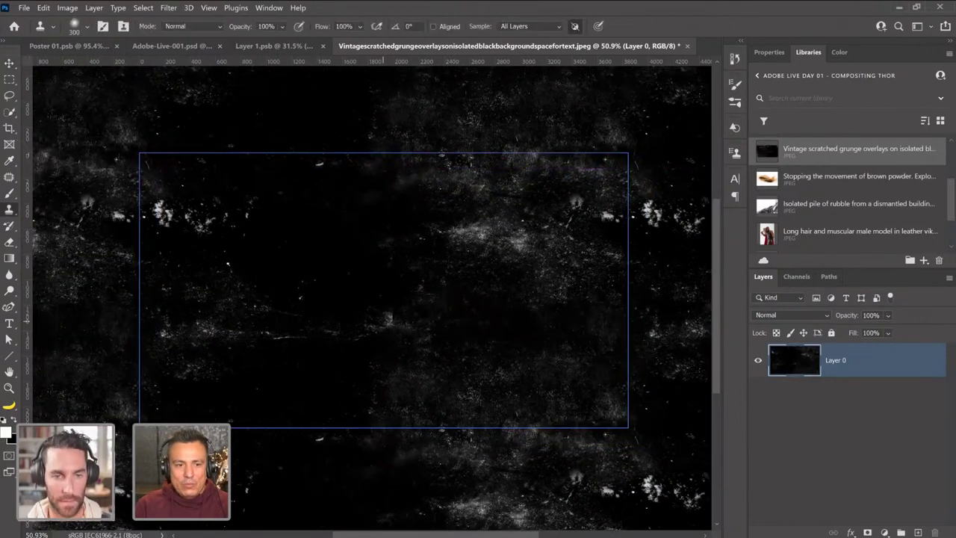
{"action": "scroll", "coordinate": [407, 296], "scroll_direction": "down", "scroll_amount": 5}
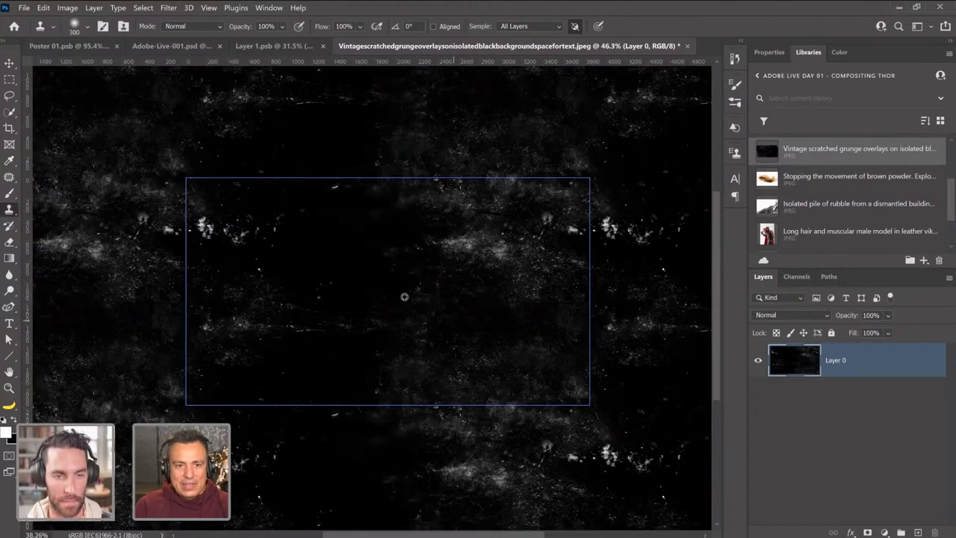
{"action": "scroll", "coordinate": [389, 297], "scroll_direction": "down", "scroll_amount": 2}
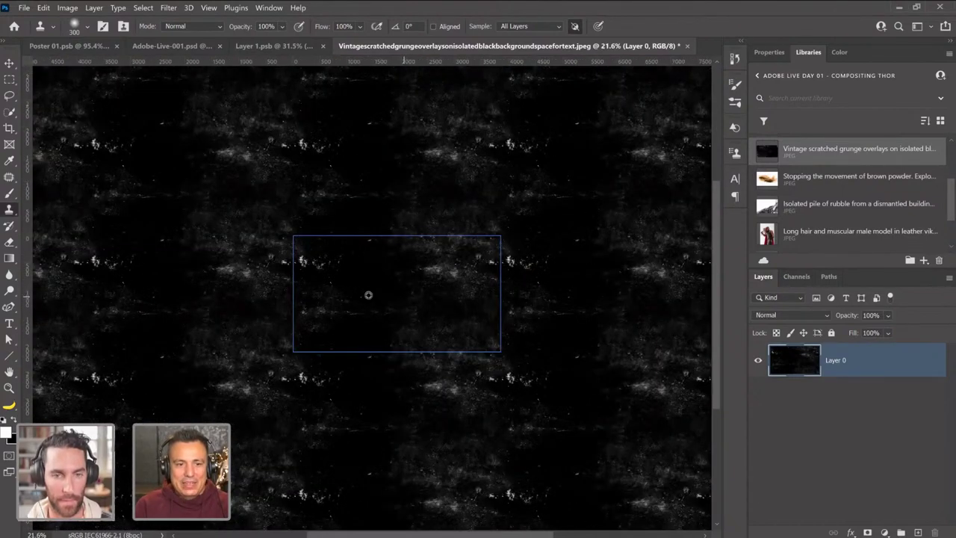
{"action": "scroll", "coordinate": [306, 242], "scroll_direction": "up", "scroll_amount": 3}
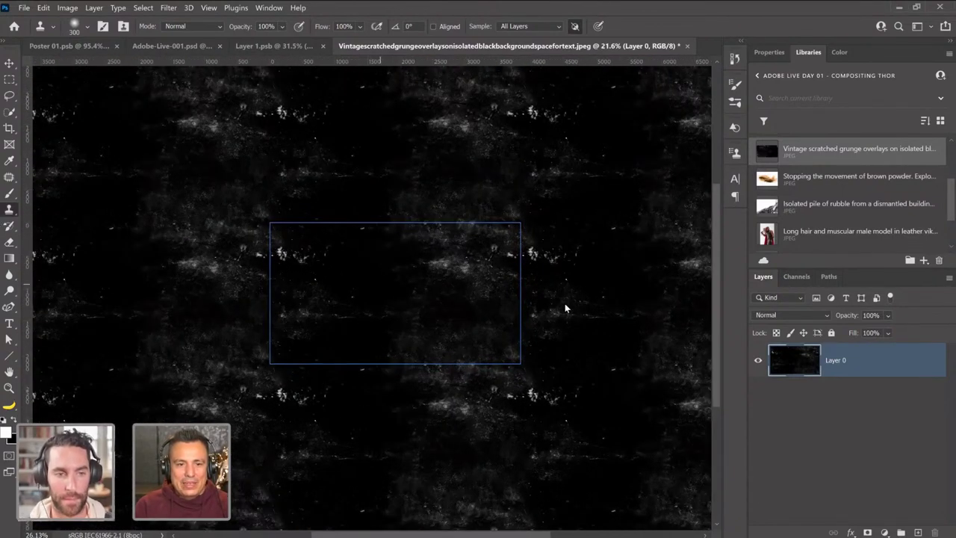
{"action": "scroll", "coordinate": [362, 266], "scroll_direction": "up", "scroll_amount": 2}
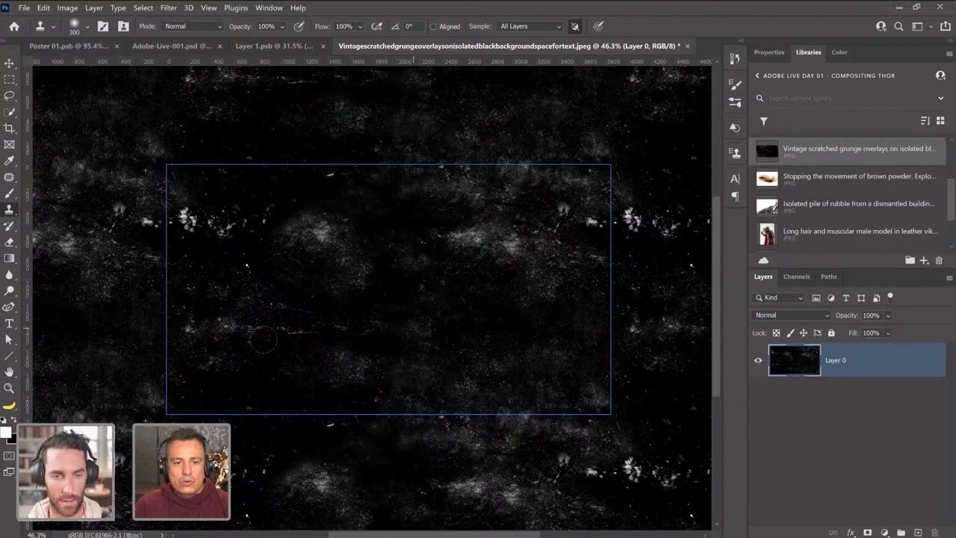
{"action": "key", "text": "v"}
{"action": "left_click_drag", "start_coordinate": [341, 276], "coordinate": [452, 221]}
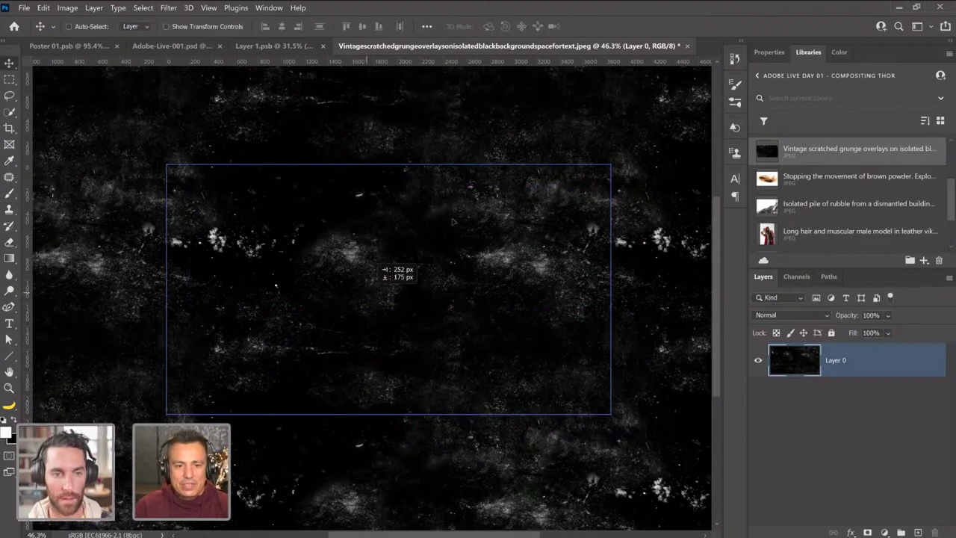
{"action": "left_click_drag", "start_coordinate": [448, 291], "coordinate": [527, 293]}
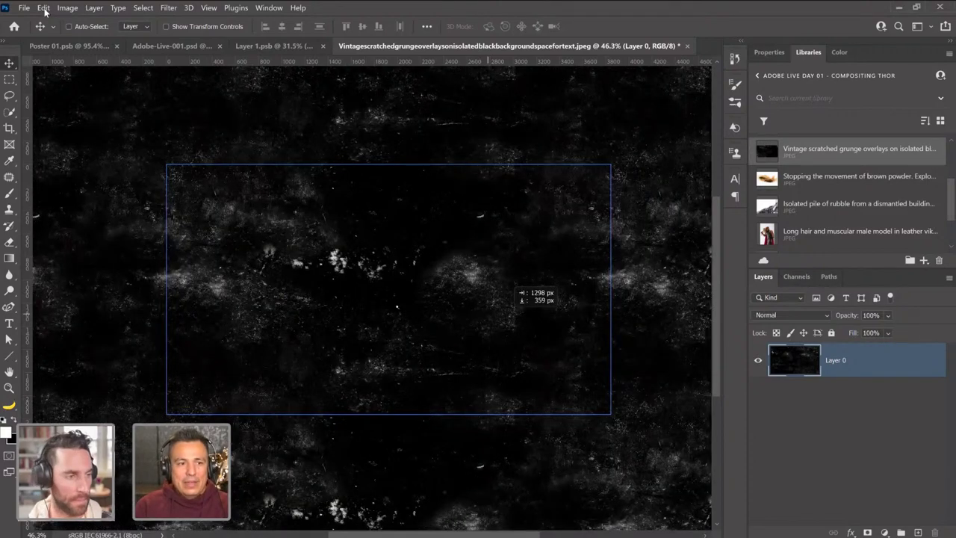
{"action": "left_click_drag", "start_coordinate": [484, 312], "coordinate": [639, 219]}
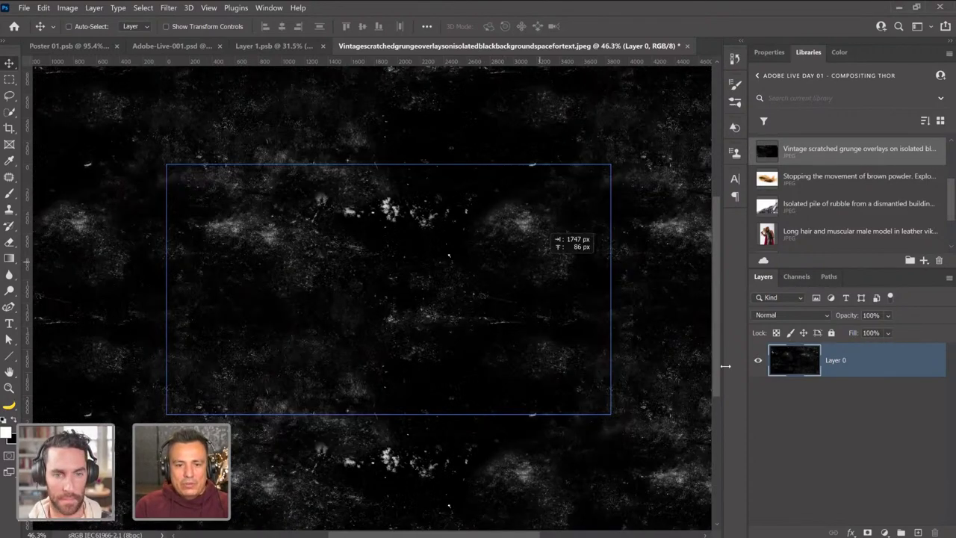
{"action": "left_click_drag", "start_coordinate": [557, 243], "coordinate": [463, 281]}
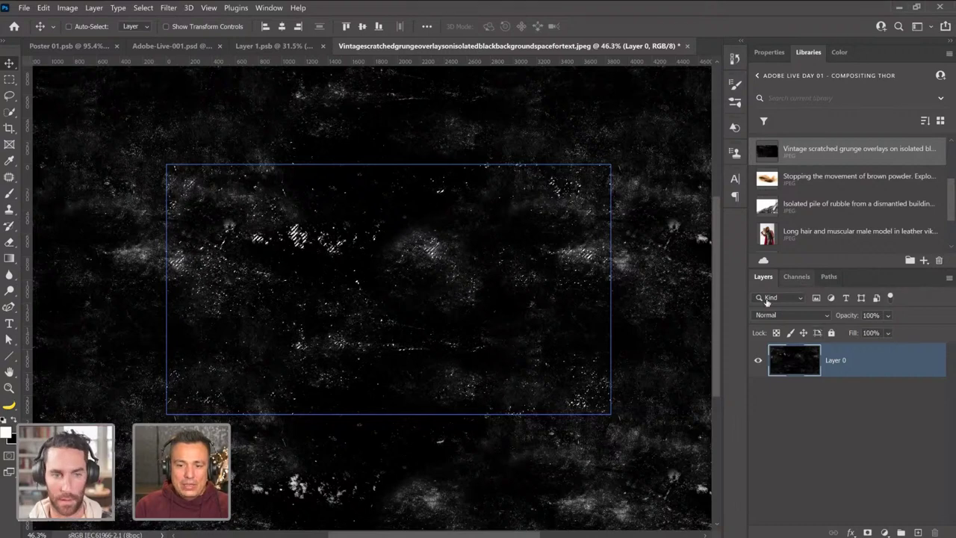
Load the RGB channel selection, add a 222020 Solid Color fill, hide Layer 0, and duplicate the fill.
{"action": "left_click", "coordinate": [797, 276]}
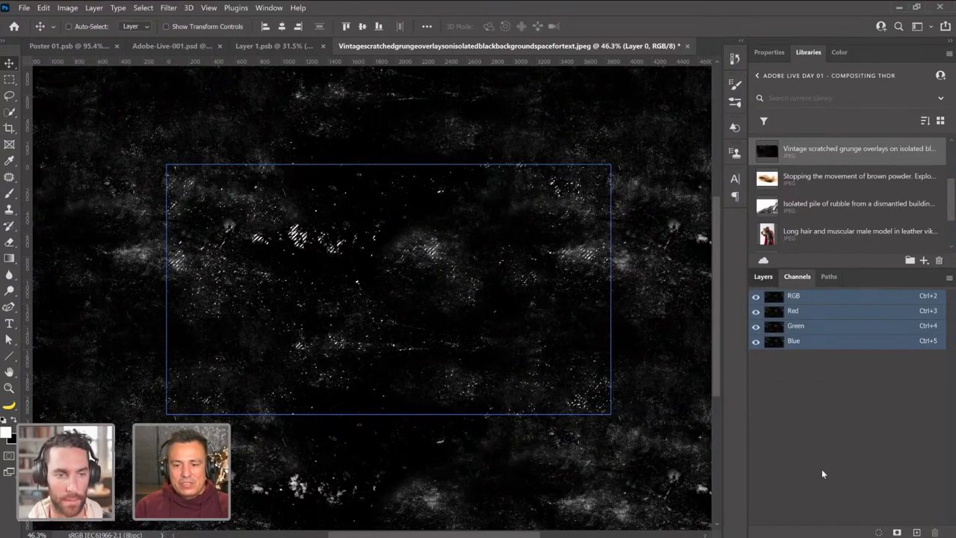
{"action": "key", "text": "F7"}
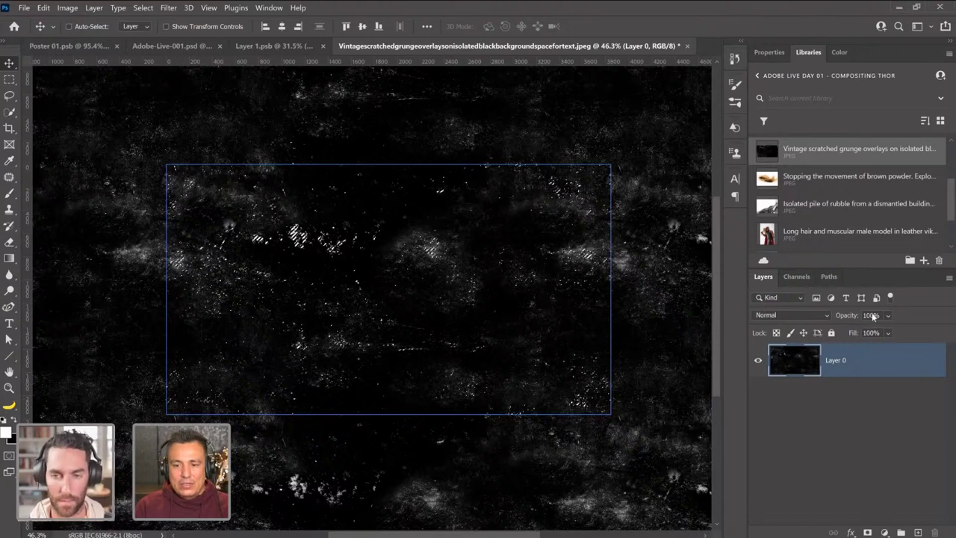
{"action": "left_click", "coordinate": [884, 532]}
{"action": "left_click", "coordinate": [868, 311]}
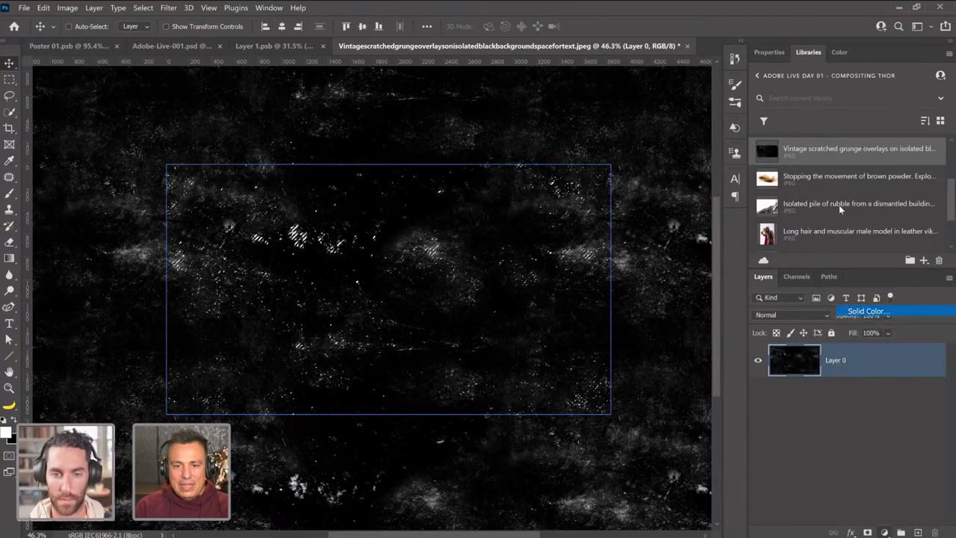
{"action": "key", "text": "Return"}
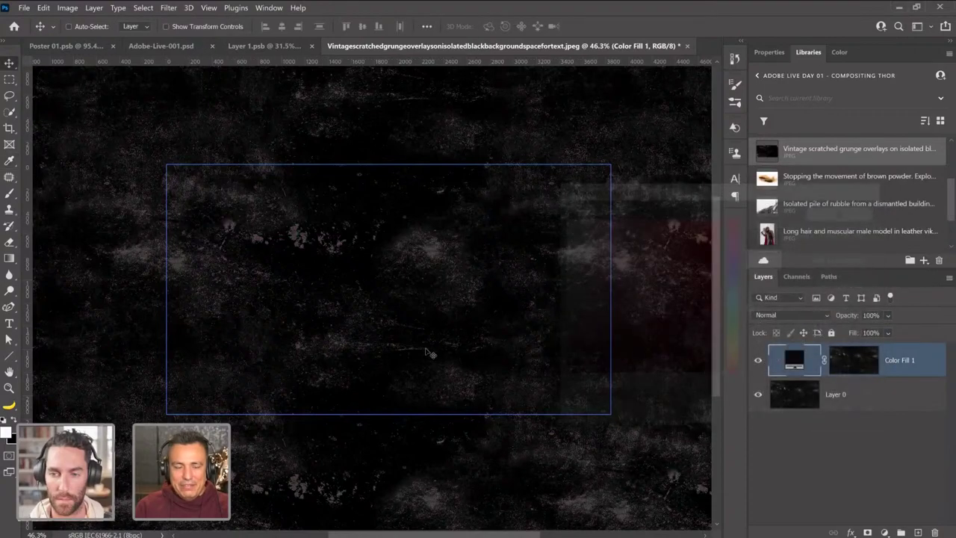
{"action": "left_click", "coordinate": [758, 395]}
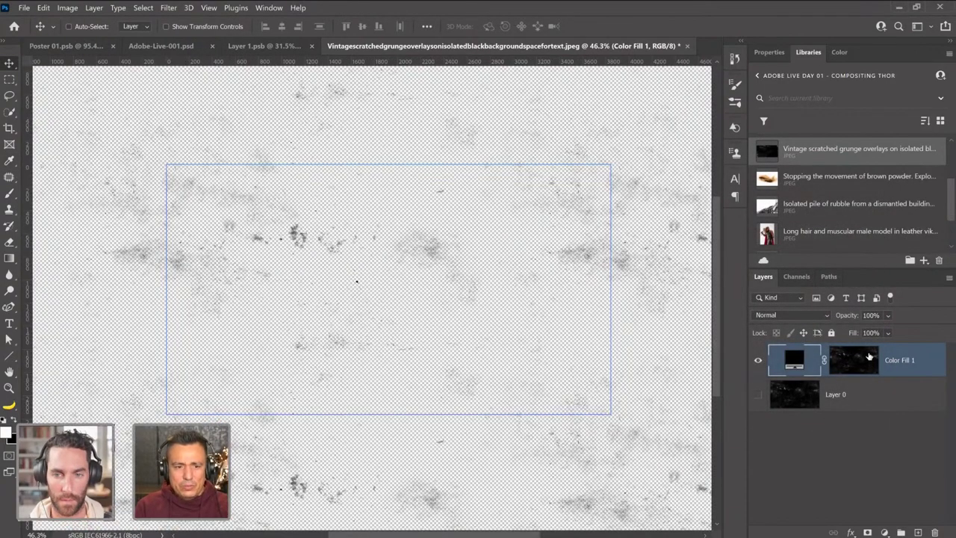
{"action": "key", "text": "ctrl+j"}
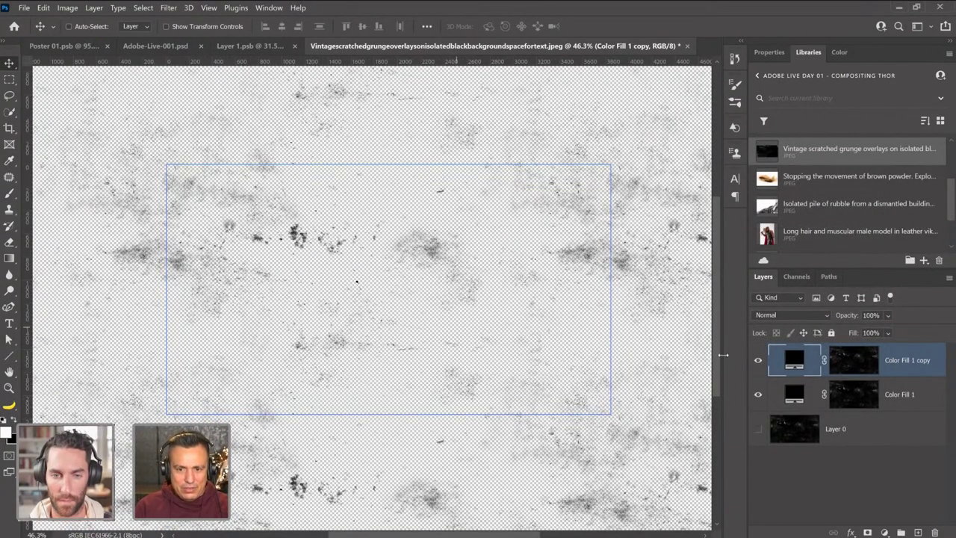
Define the dirt texture as a new pattern named 'Dirt Pattern'.
{"action": "left_click", "coordinate": [68, 27]}
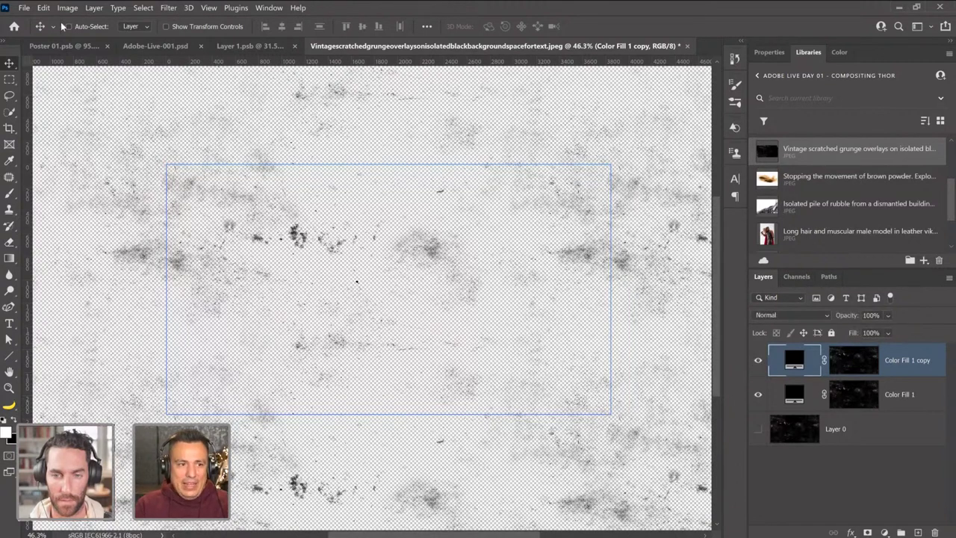
{"action": "left_click", "coordinate": [45, 9]}
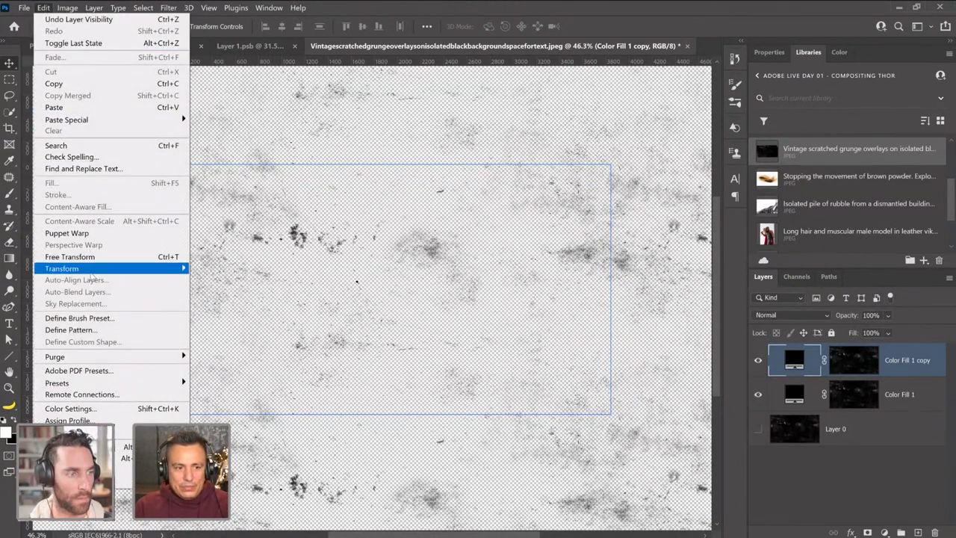
{"action": "left_click", "coordinate": [71, 330]}
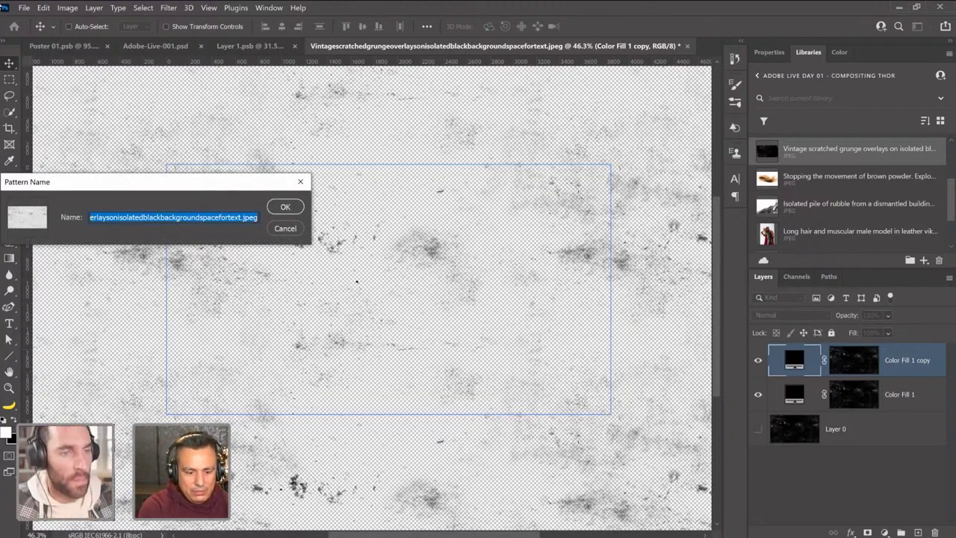
{"action": "type", "text": "Dirt Pa"}
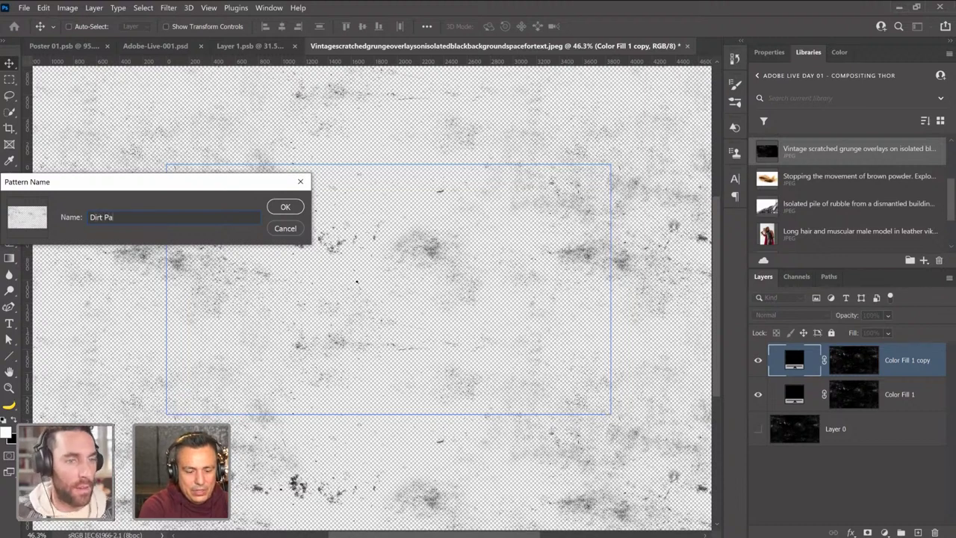
{"action": "type", "text": "ttern"}
{"action": "key", "text": "Return"}
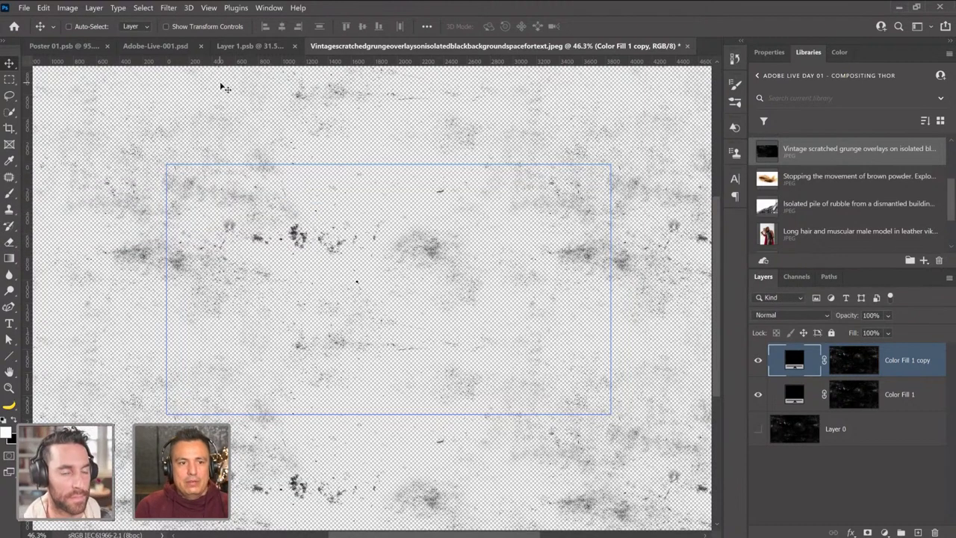
In Layer 1.psb, add a Pattern Fill layer above Layer 2 using the new dirt pattern.
{"action": "left_click", "coordinate": [243, 46]}
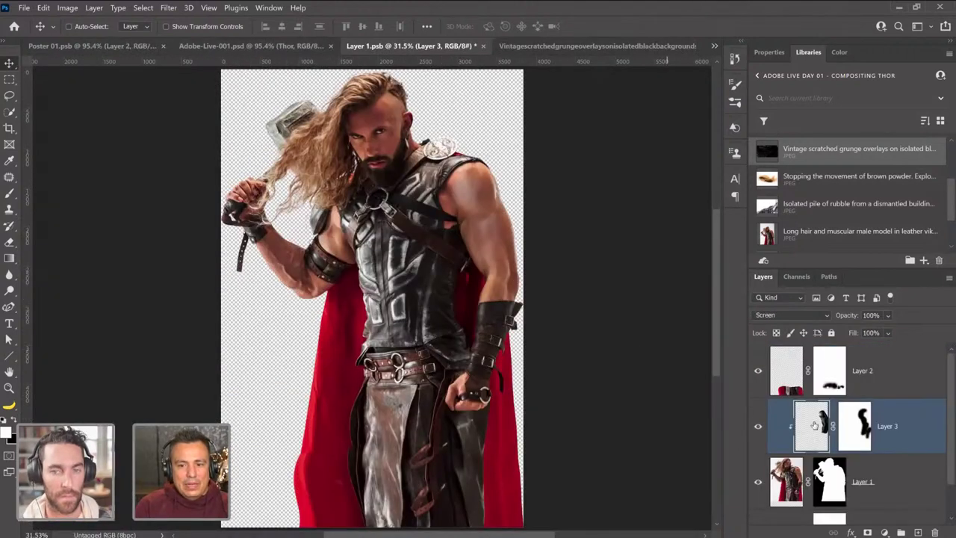
{"action": "scroll", "coordinate": [827, 409], "scroll_direction": "down", "scroll_amount": 1}
{"action": "scroll", "coordinate": [826, 410], "scroll_direction": "up", "scroll_amount": 1}
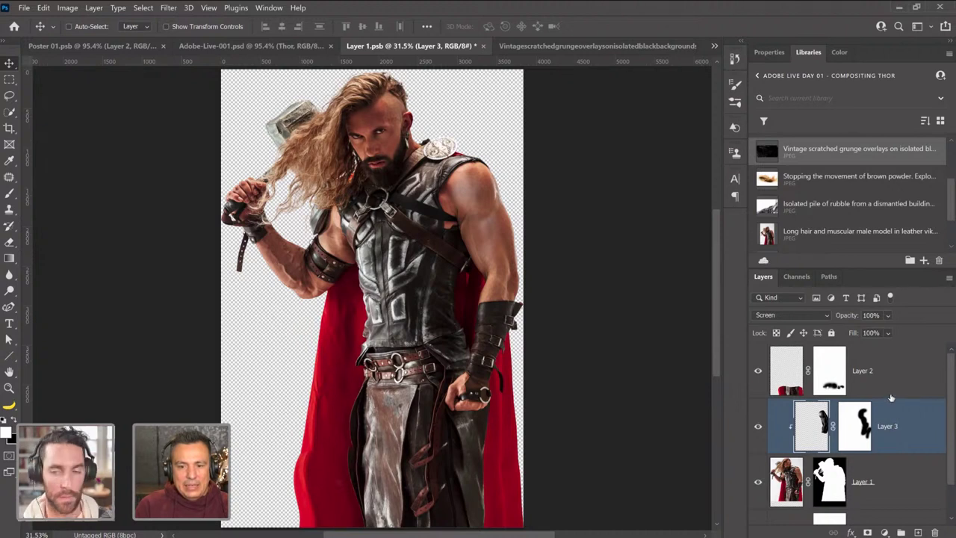
{"action": "left_click", "coordinate": [891, 396]}
{"action": "left_click", "coordinate": [884, 532]}
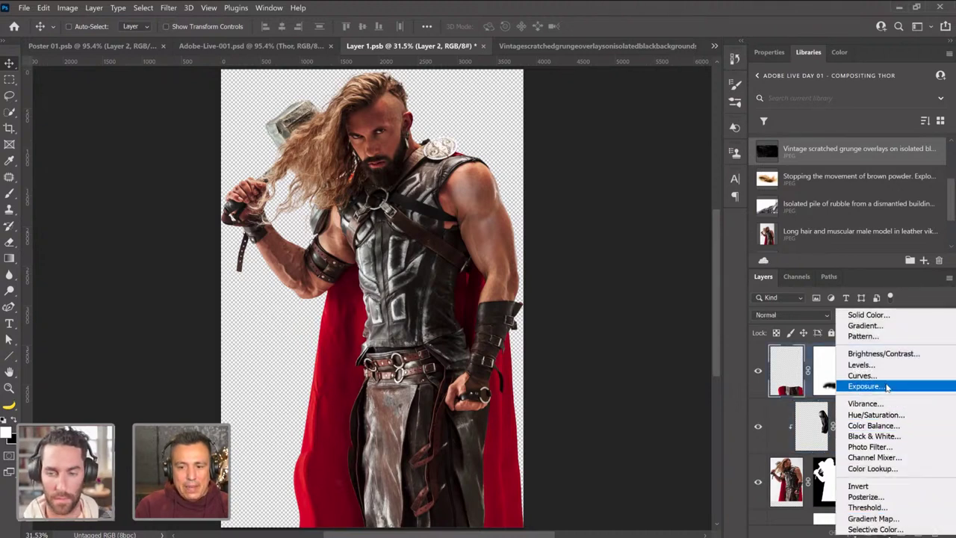
{"action": "left_click", "coordinate": [867, 336]}
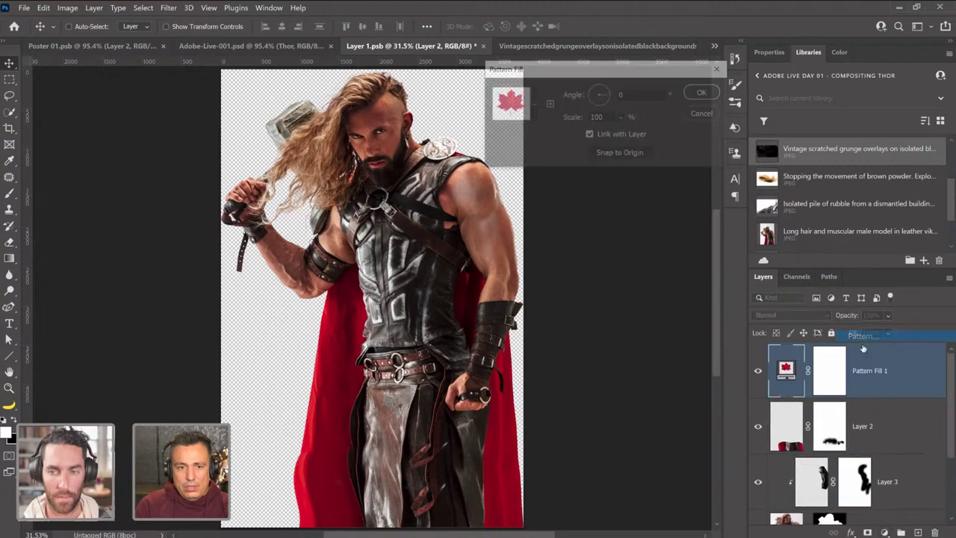
{"action": "left_click", "coordinate": [533, 111]}
{"action": "scroll", "coordinate": [523, 187], "scroll_direction": "down", "scroll_amount": 5}
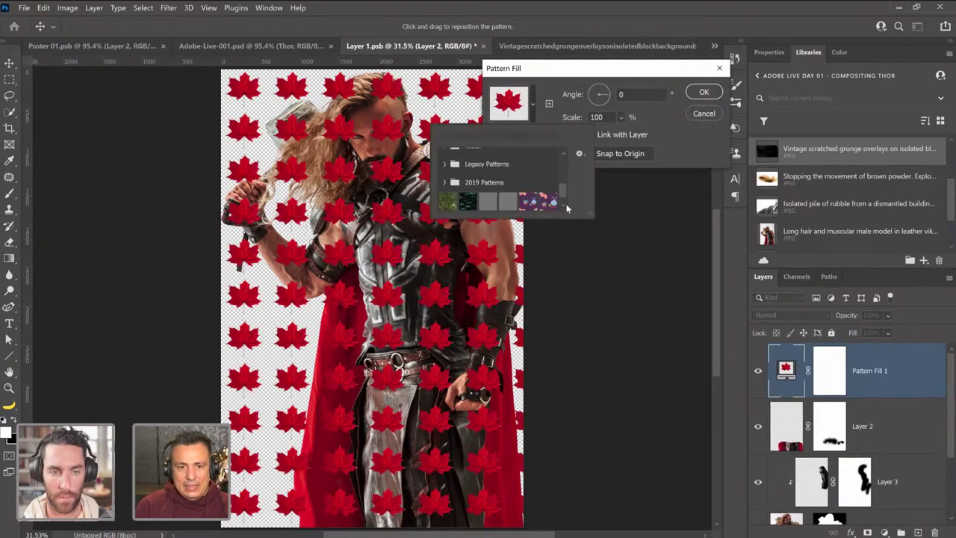
{"action": "left_click", "coordinate": [510, 201]}
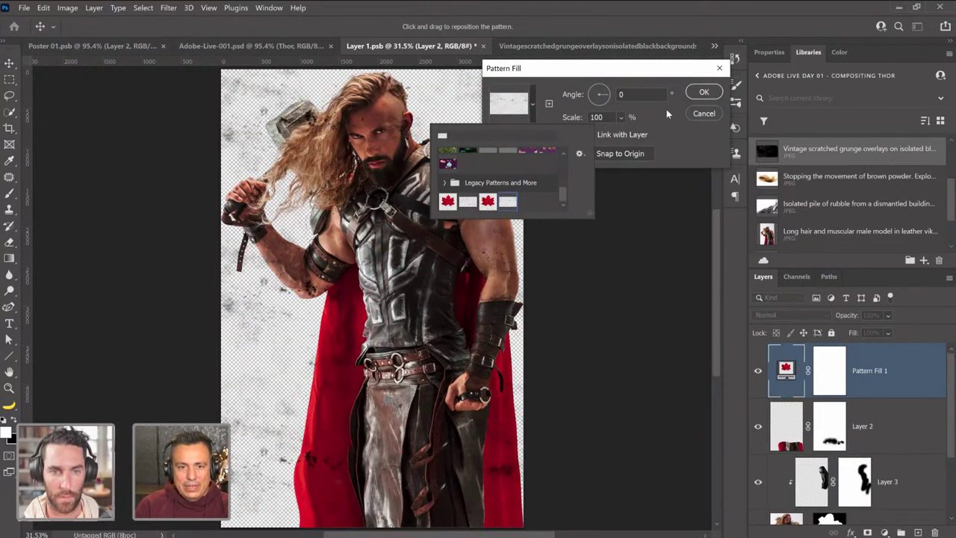
{"action": "left_click", "coordinate": [702, 94]}
{"action": "left_click", "coordinate": [702, 94]}
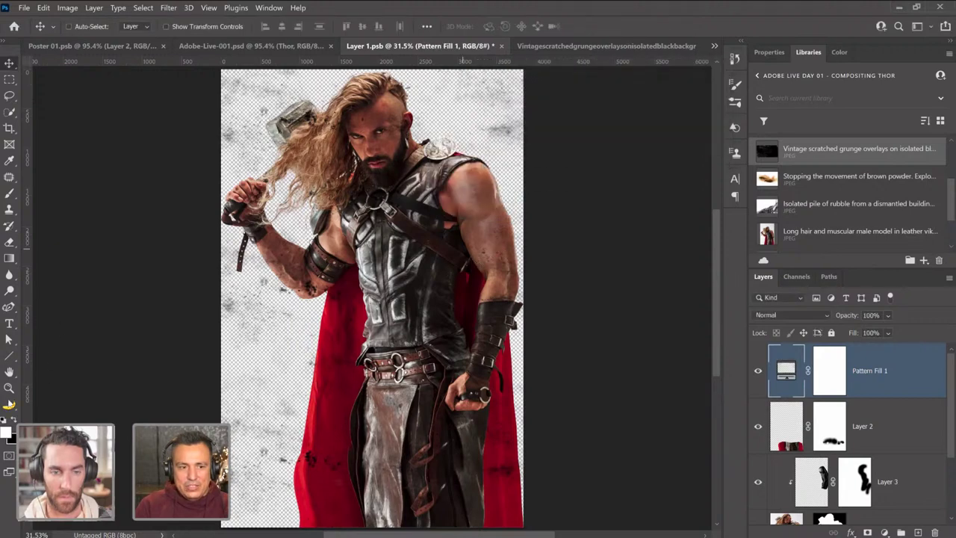
Replace the pattern fill's mask with one made from Thor's outline so dirt covers only him.
{"action": "scroll", "coordinate": [317, 277], "scroll_direction": "up", "scroll_amount": 1}
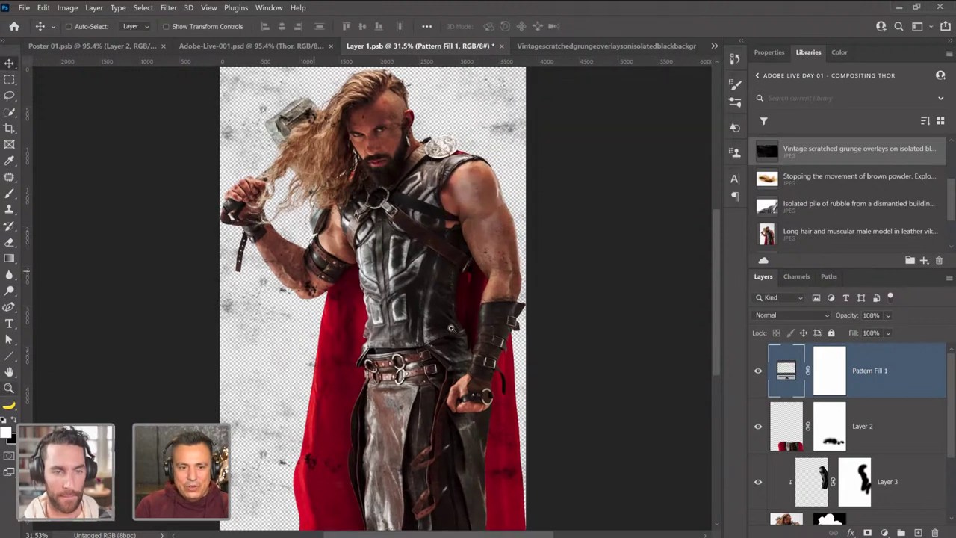
{"action": "key", "text": "z"}
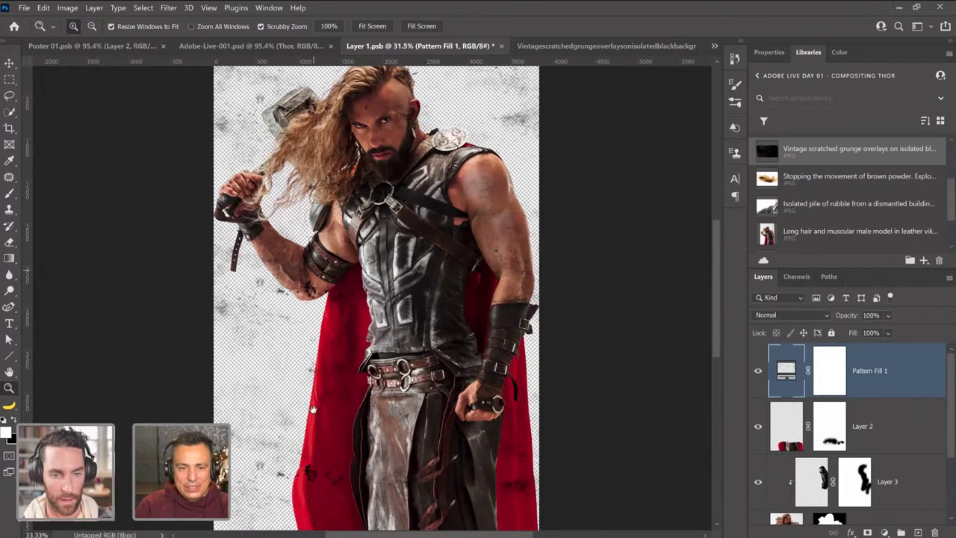
{"action": "left_click", "coordinate": [334, 363]}
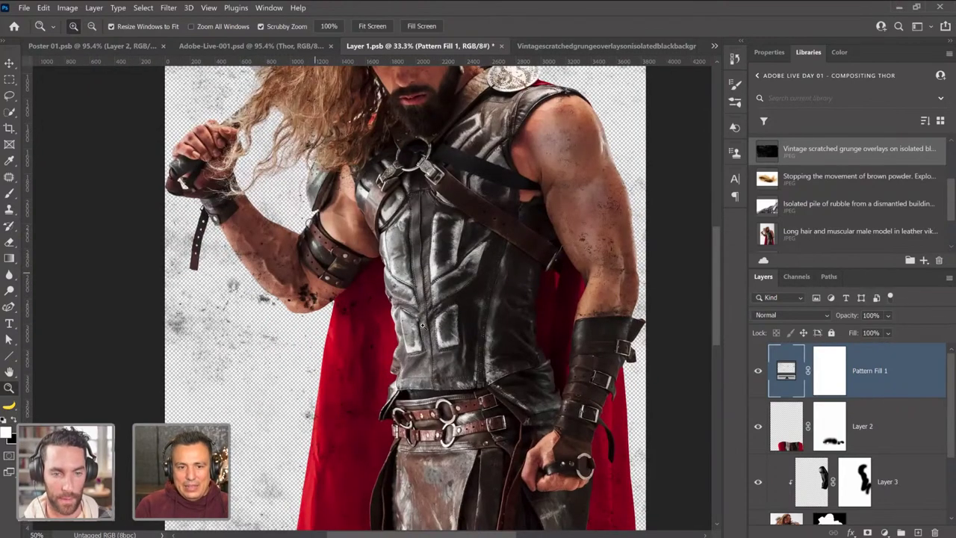
{"action": "left_click", "coordinate": [444, 326]}
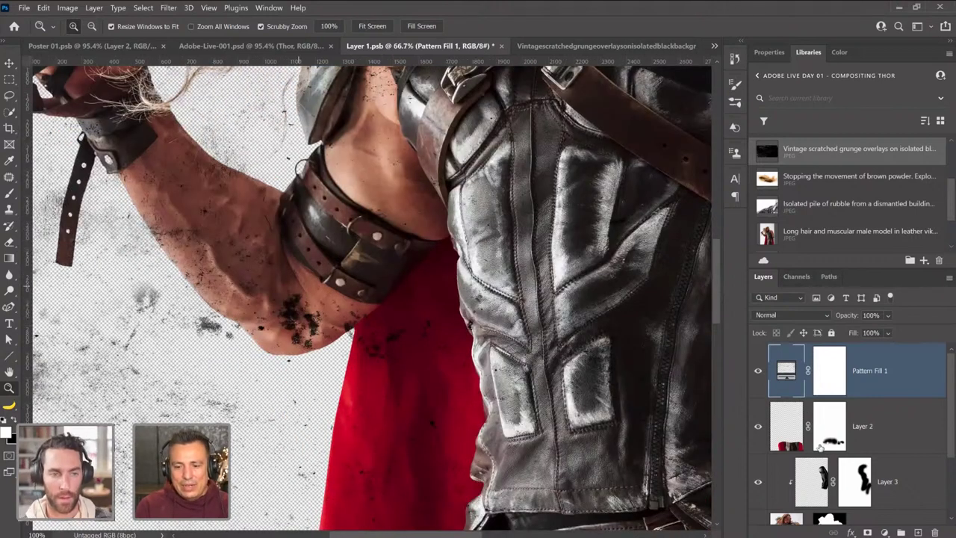
{"action": "key", "text": "ctrl+0"}
{"action": "scroll", "coordinate": [830, 440], "scroll_direction": "down", "scroll_amount": 2}
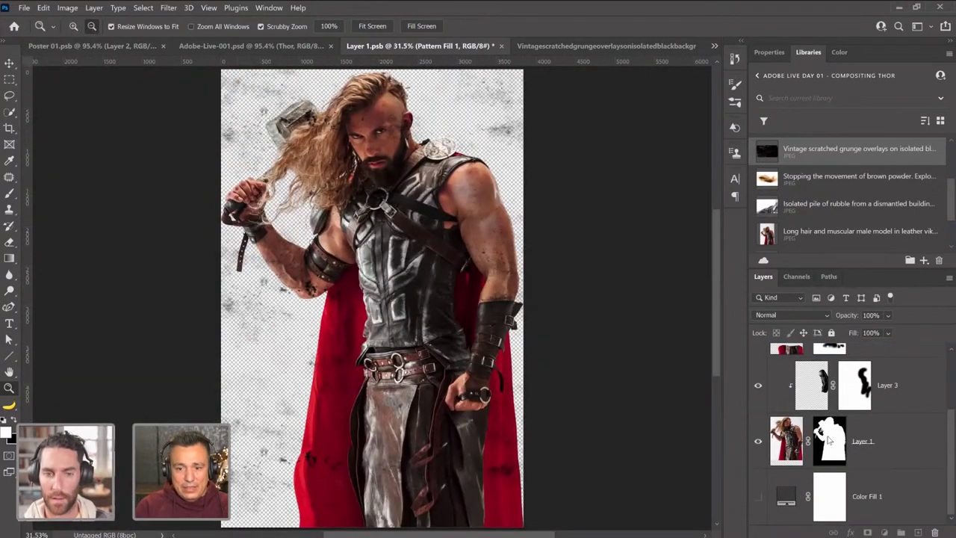
{"action": "left_click", "coordinate": [829, 441], "text": "alt"}
{"action": "left_click", "coordinate": [829, 440], "text": "alt"}
{"action": "left_click", "coordinate": [828, 441], "text": "ctrl"}
{"action": "scroll", "coordinate": [831, 419], "scroll_direction": "up", "scroll_amount": 2}
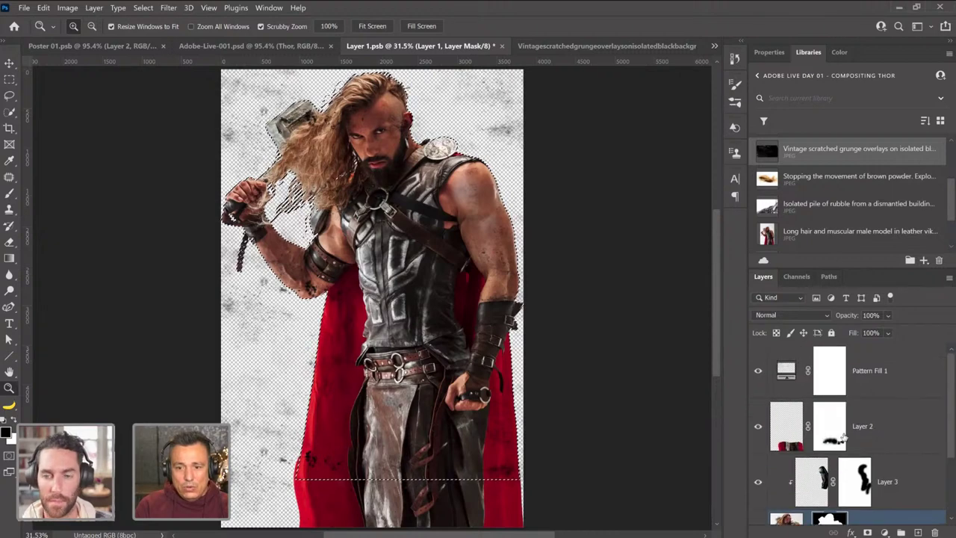
{"action": "right_click", "coordinate": [835, 379]}
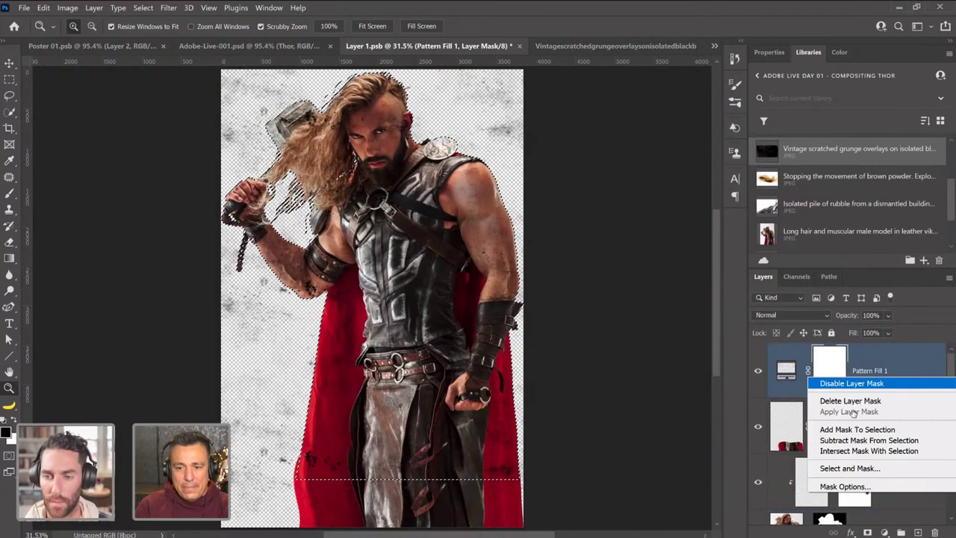
{"action": "left_click", "coordinate": [845, 399]}
{"action": "left_click", "coordinate": [868, 532]}
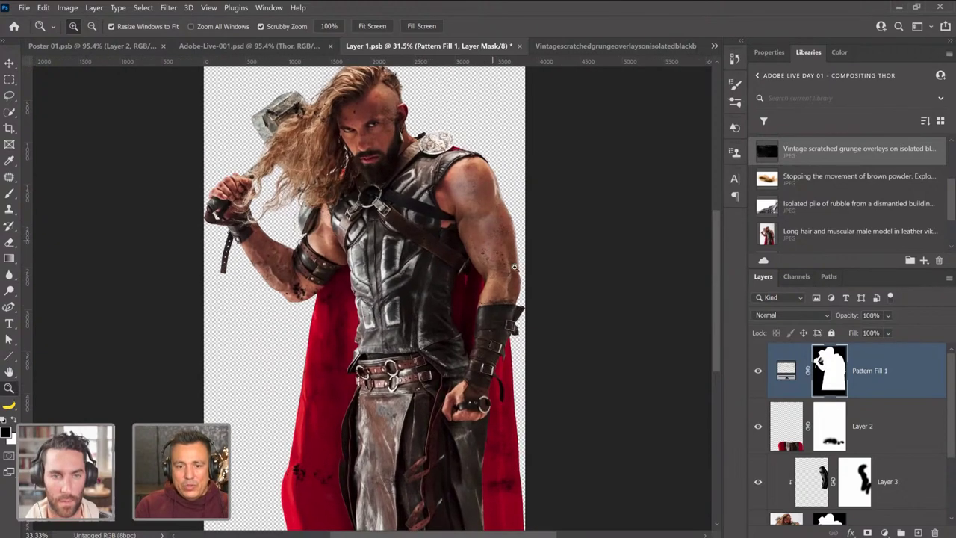
Zoom in on the dirty arm texture and open Pattern Fill 1's Layer Style dialog.
{"action": "left_click", "coordinate": [516, 268]}
{"action": "key", "text": "ctrl+plus"}
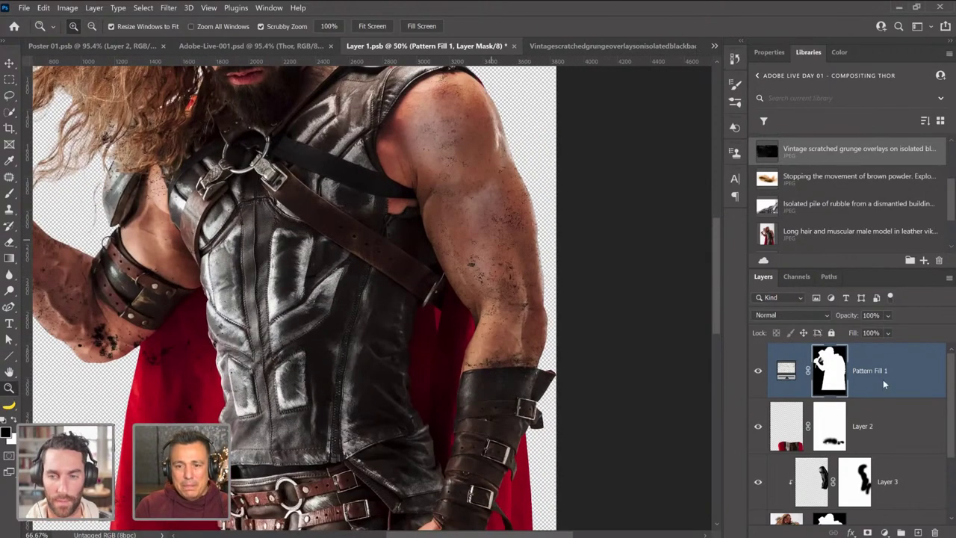
{"action": "key", "text": "ctrl+plus"}
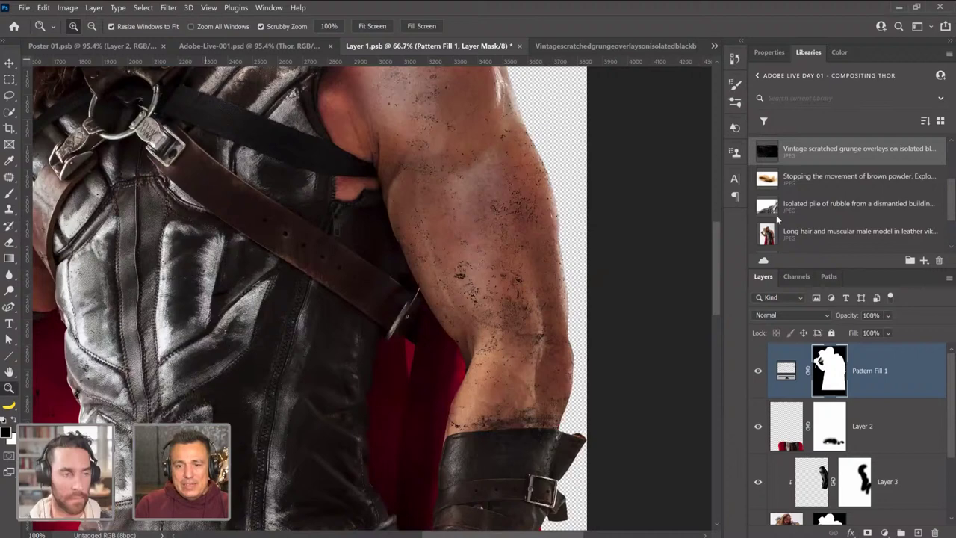
{"action": "key", "text": "ctrl+plus"}
{"action": "key", "text": "ctrl+plus"}
{"action": "right_click", "coordinate": [927, 387]}
{"action": "left_click", "coordinate": [928, 386]}
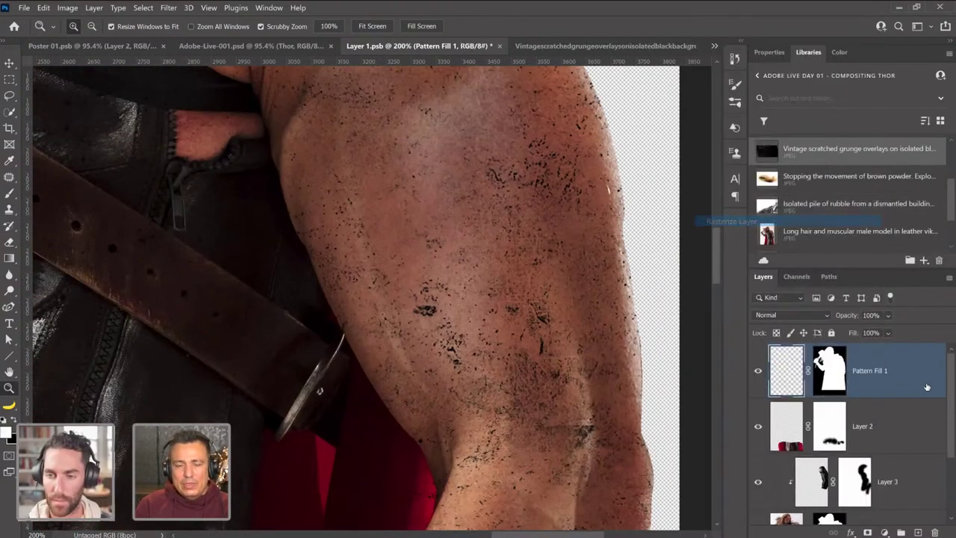
{"action": "double_click", "coordinate": [928, 387]}
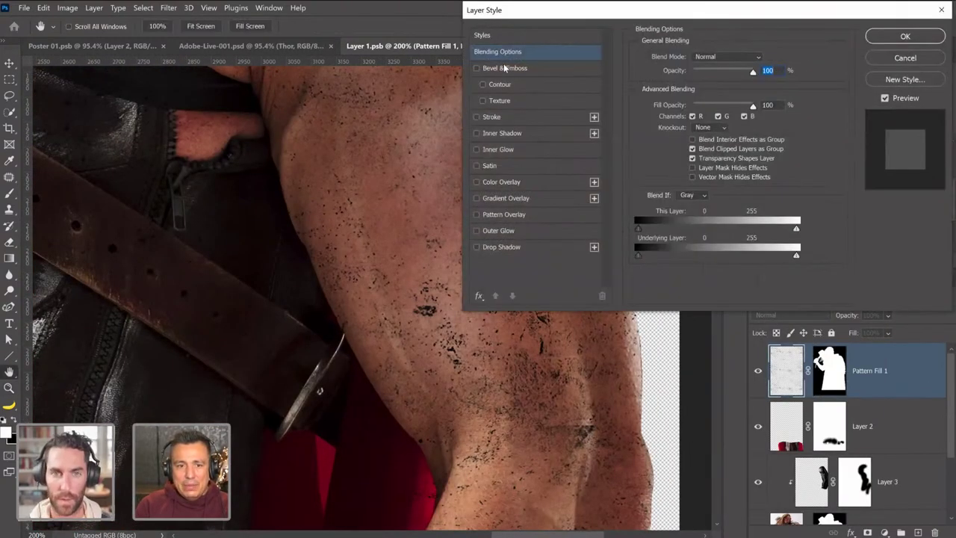
Add Bevel & Emboss with highlight opacity 95%, greater depth and a 36° angle.
{"action": "left_click", "coordinate": [504, 68]}
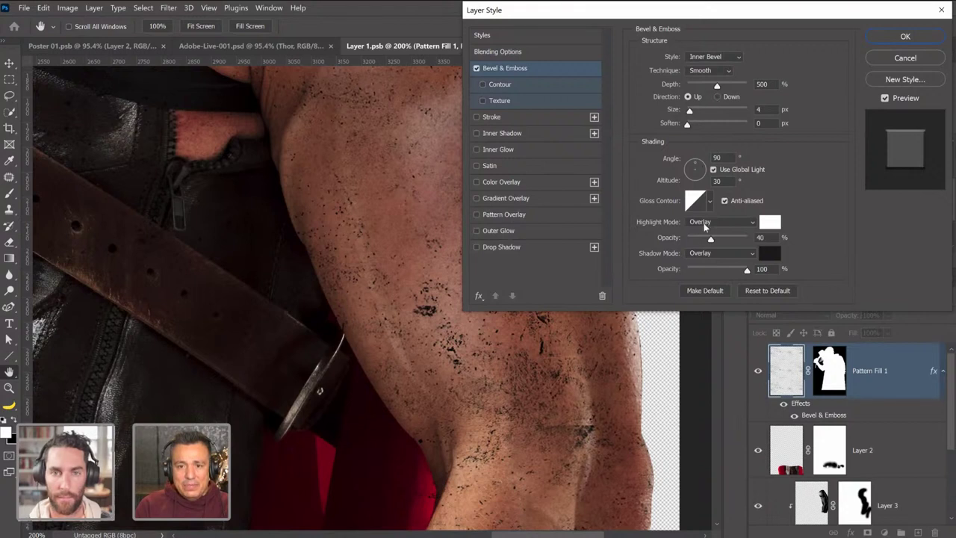
{"action": "left_click", "coordinate": [745, 239]}
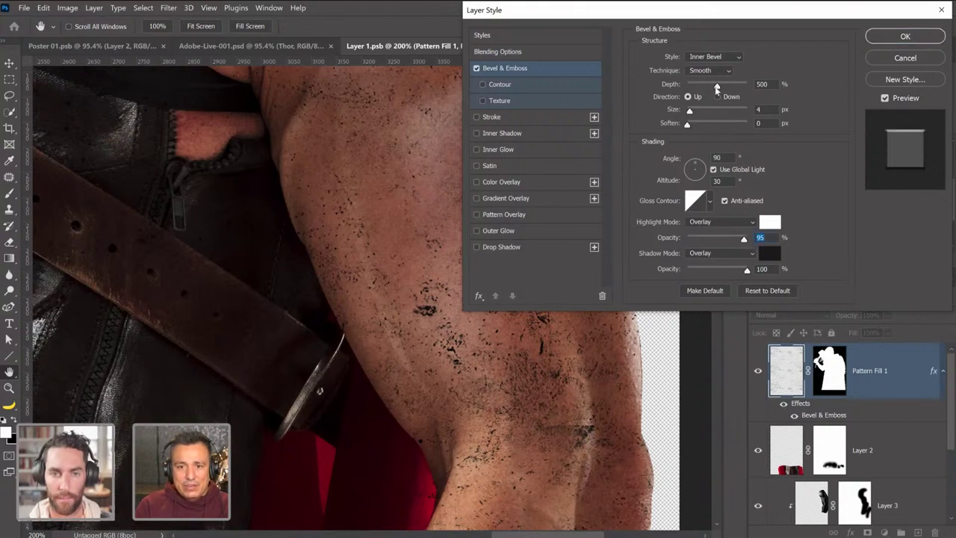
{"action": "left_click_drag", "start_coordinate": [717, 85], "coordinate": [751, 96]}
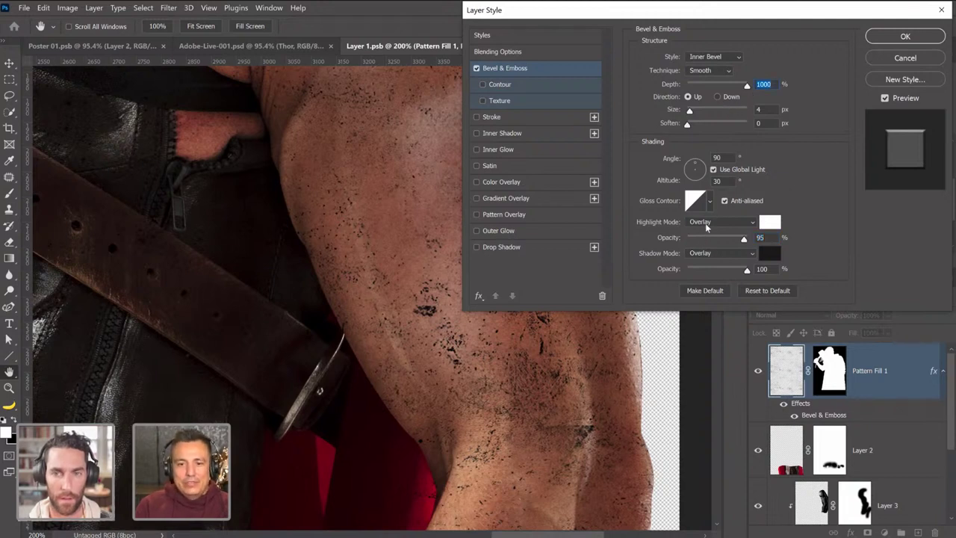
{"action": "left_click", "coordinate": [701, 165]}
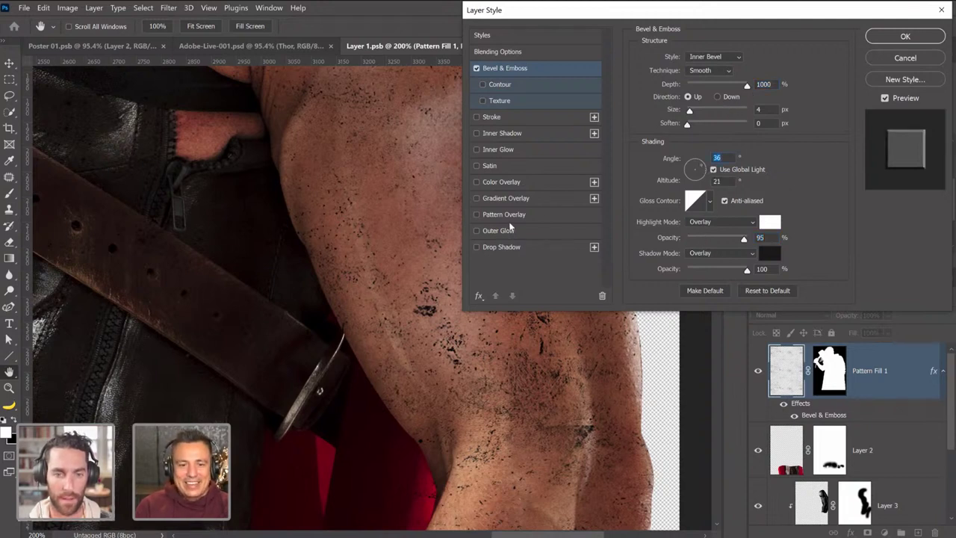
Enable Color Overlay and set Drop Shadow to distance 0, angle 122°, size 4 px, opacity 100%.
{"action": "left_click", "coordinate": [503, 247]}
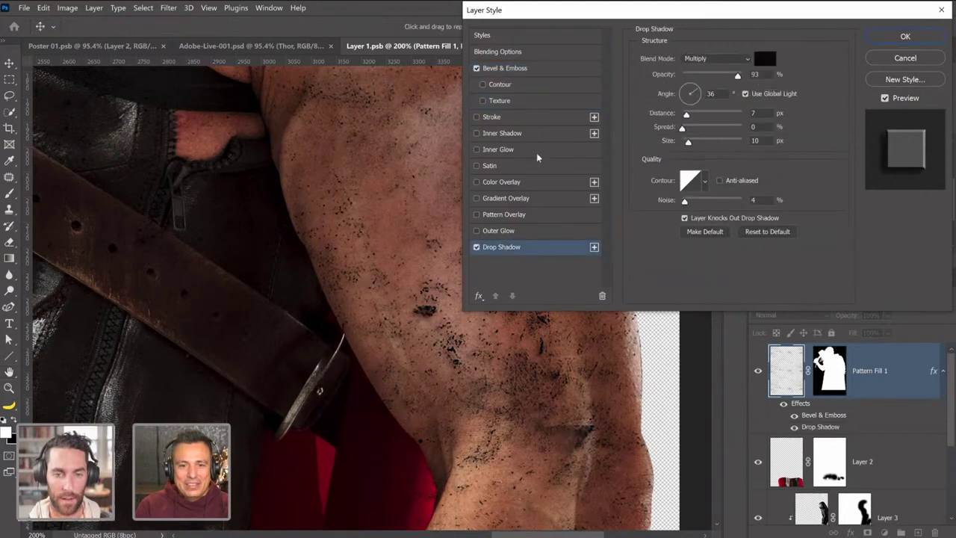
{"action": "left_click", "coordinate": [511, 183]}
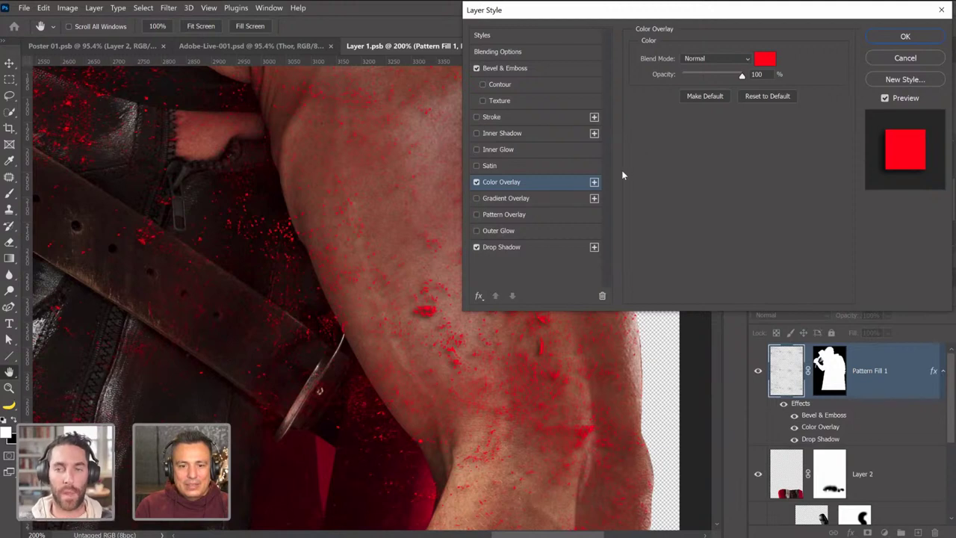
{"action": "left_click", "coordinate": [508, 248]}
{"action": "left_click_drag", "start_coordinate": [687, 115], "coordinate": [681, 116]}
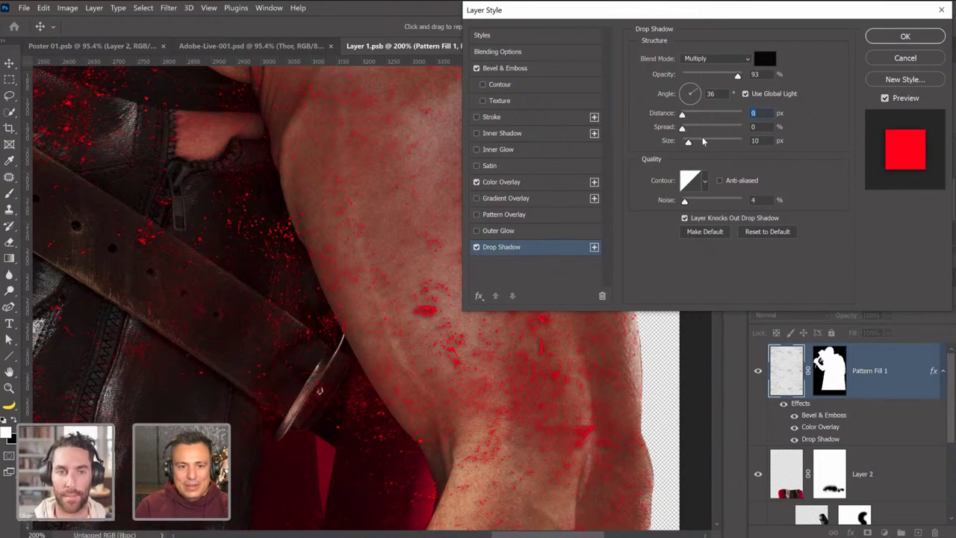
{"action": "left_click", "coordinate": [691, 91]}
{"action": "left_click", "coordinate": [687, 89]}
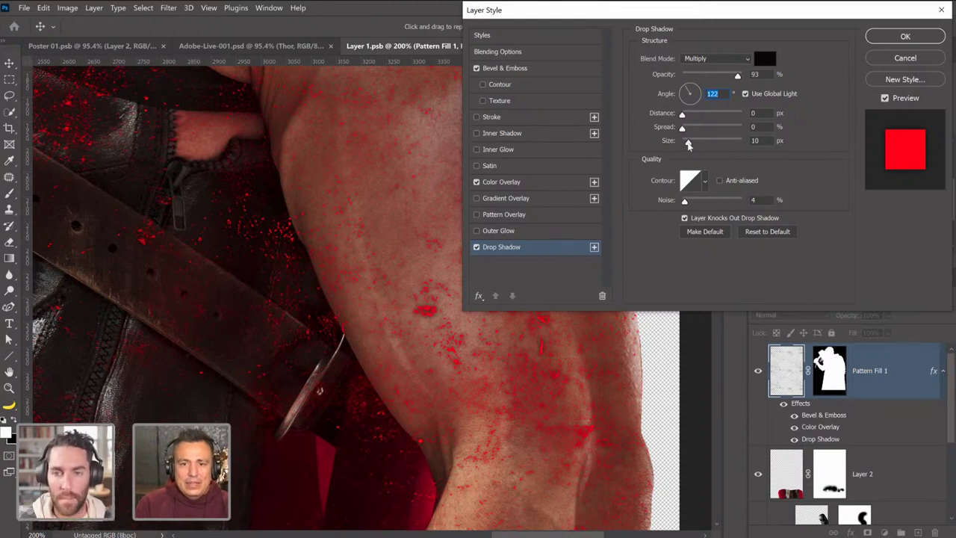
{"action": "left_click_drag", "start_coordinate": [689, 142], "coordinate": [685, 143]}
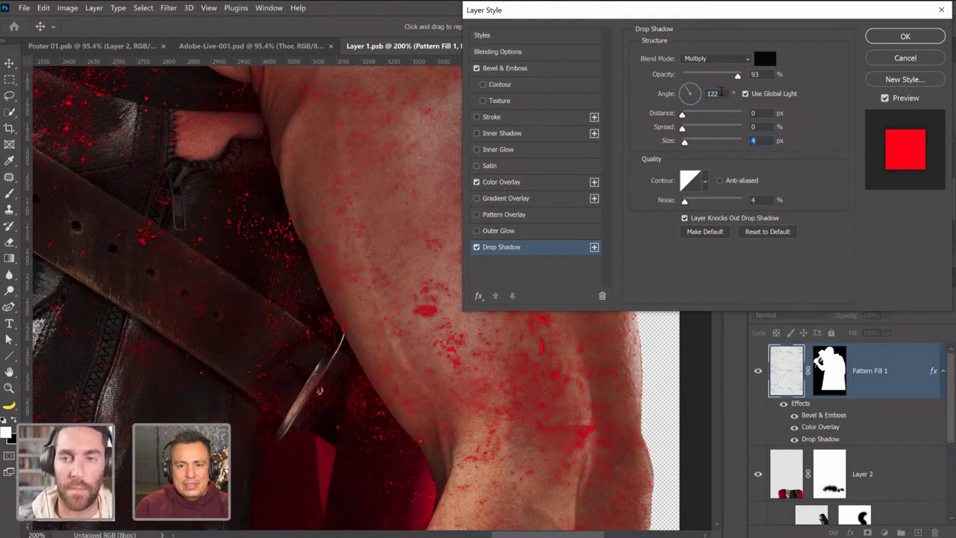
{"action": "left_click_drag", "start_coordinate": [732, 79], "coordinate": [744, 79]}
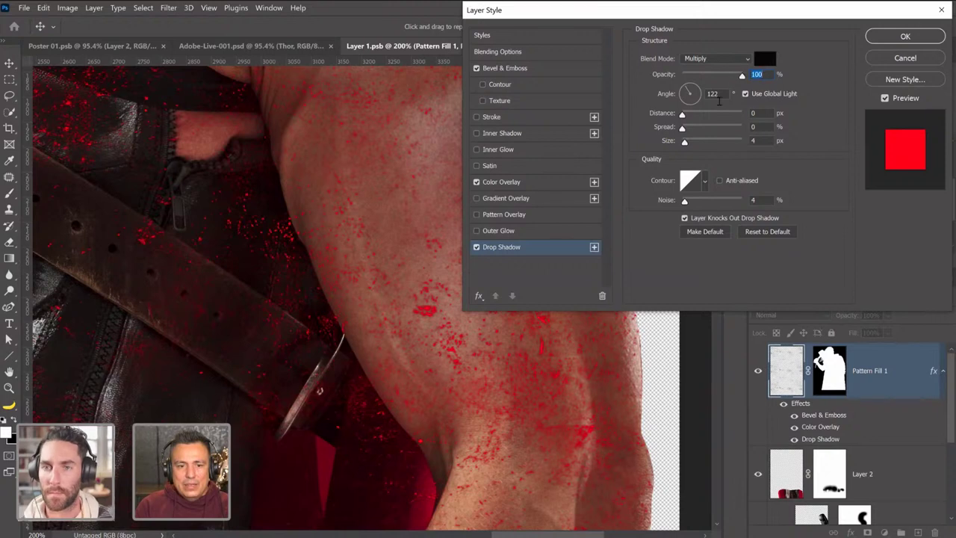
Set the overlay colour to dark brown #241009, compare the bevel, and apply the styles.
{"action": "left_click", "coordinate": [508, 182]}
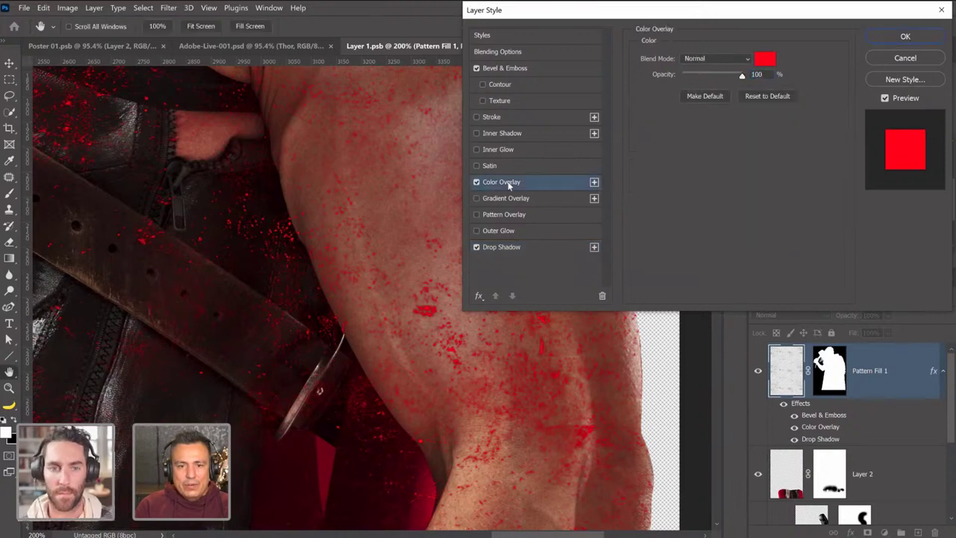
{"action": "left_click", "coordinate": [766, 59]}
{"action": "type", "text": "ff3c00"}
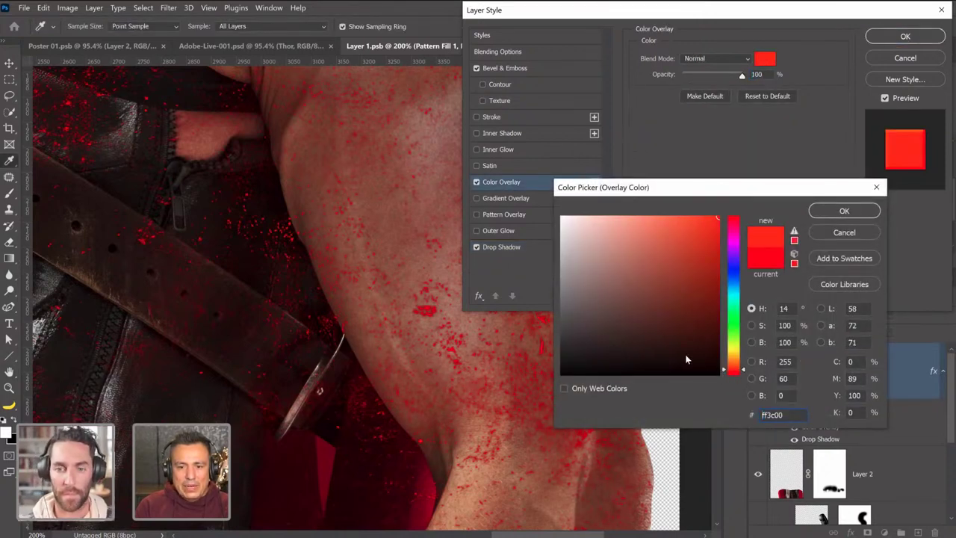
{"action": "left_click", "coordinate": [679, 352]}
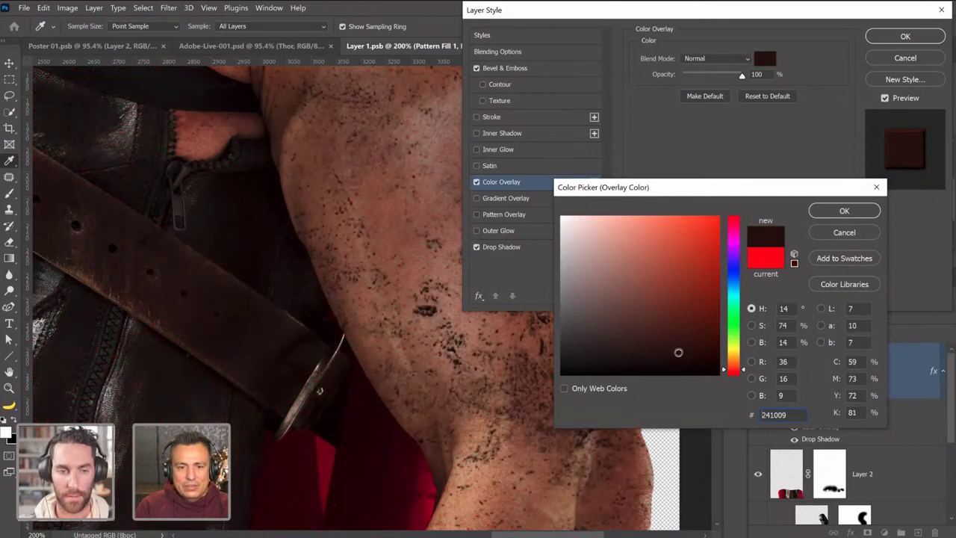
{"action": "left_click", "coordinate": [822, 215]}
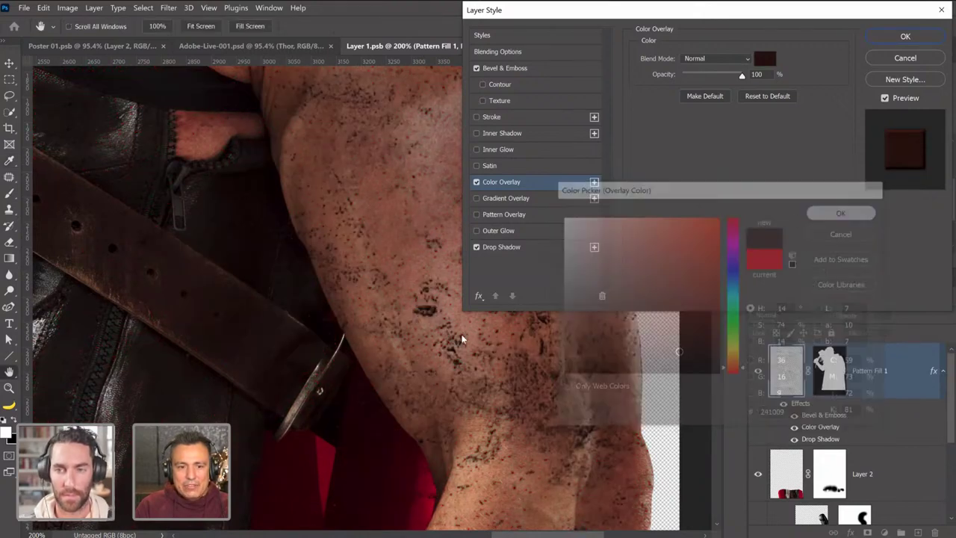
{"action": "left_click", "coordinate": [477, 68]}
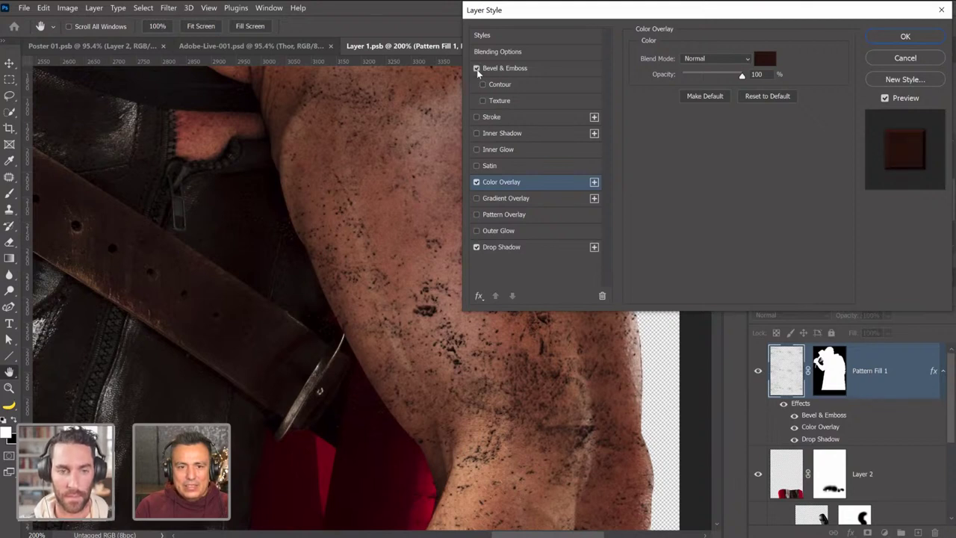
{"action": "left_click", "coordinate": [477, 70]}
{"action": "left_click", "coordinate": [477, 70]}
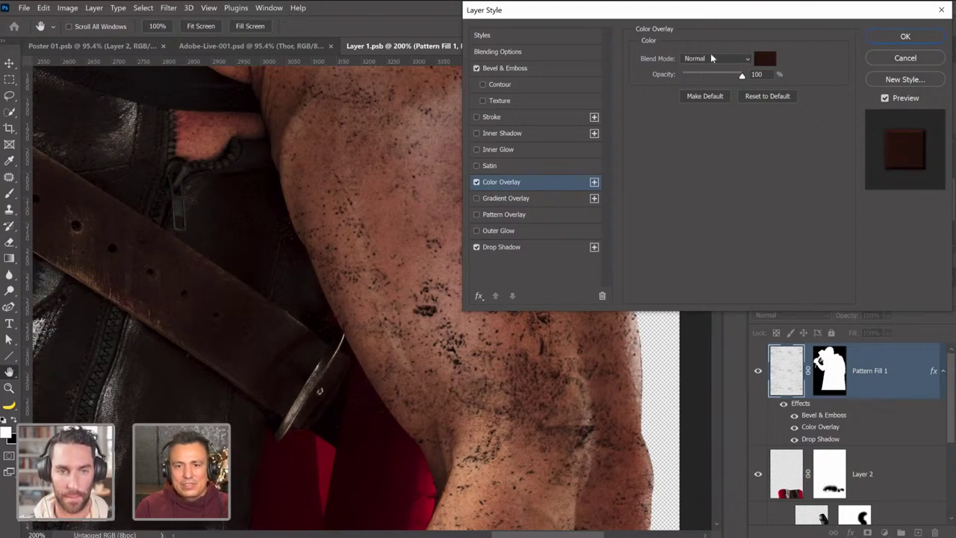
{"action": "left_click", "coordinate": [905, 36]}
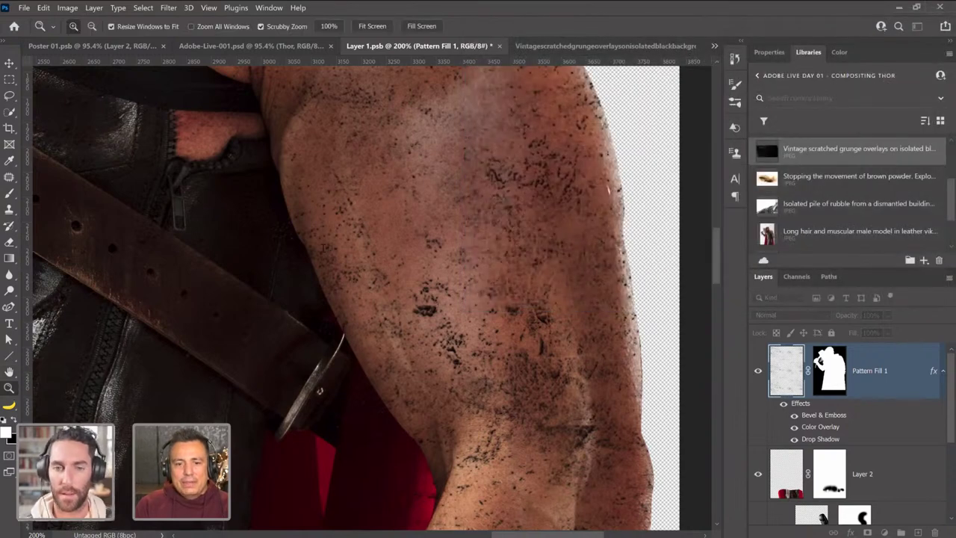
Inspect the dirt texture across the whole figure and select the Pattern Fill 1 mask.
{"action": "right_click", "coordinate": [499, 244]}
{"action": "left_click", "coordinate": [15, 392]}
{"action": "scroll", "coordinate": [403, 276], "scroll_direction": "down", "scroll_amount": 3}
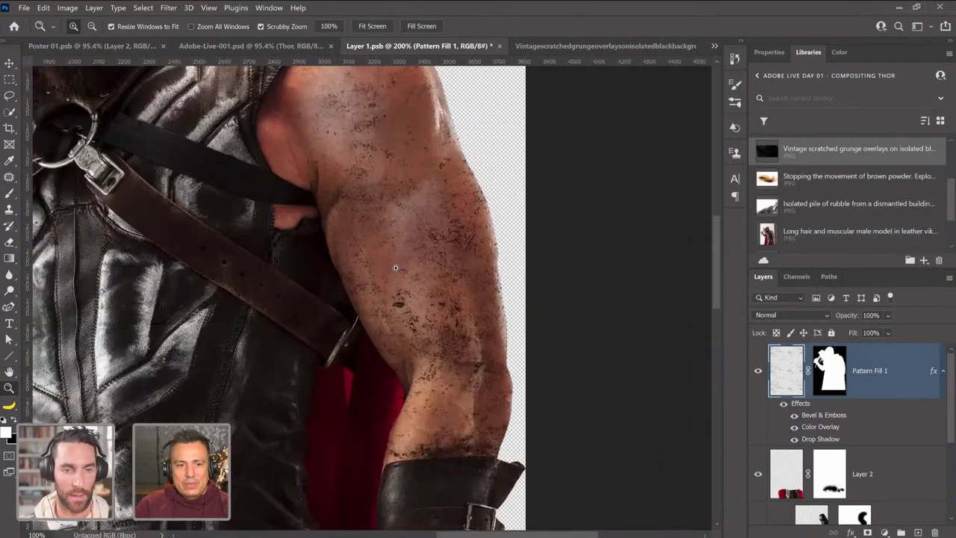
{"action": "right_click", "coordinate": [395, 267]}
{"action": "left_click", "coordinate": [396, 271]}
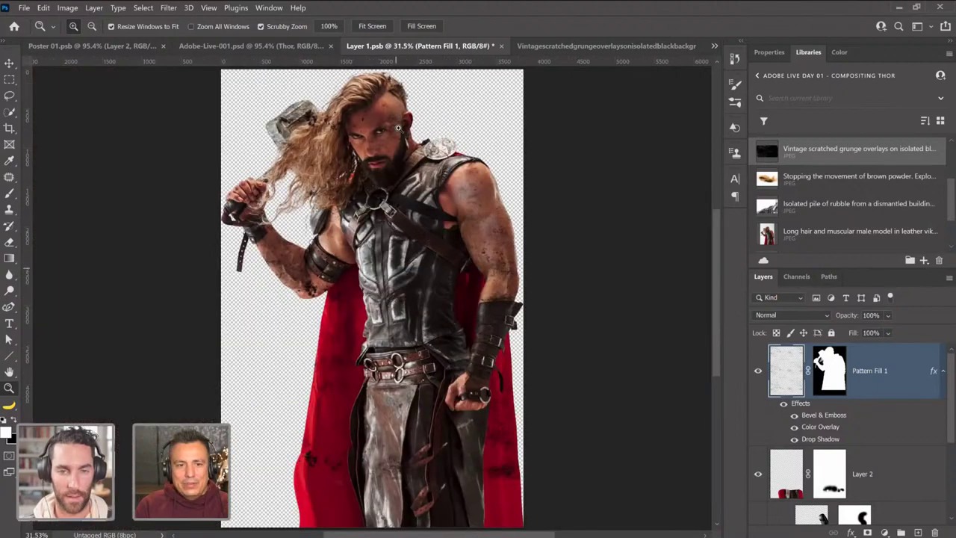
{"action": "scroll", "coordinate": [398, 128], "scroll_direction": "up", "scroll_amount": 2}
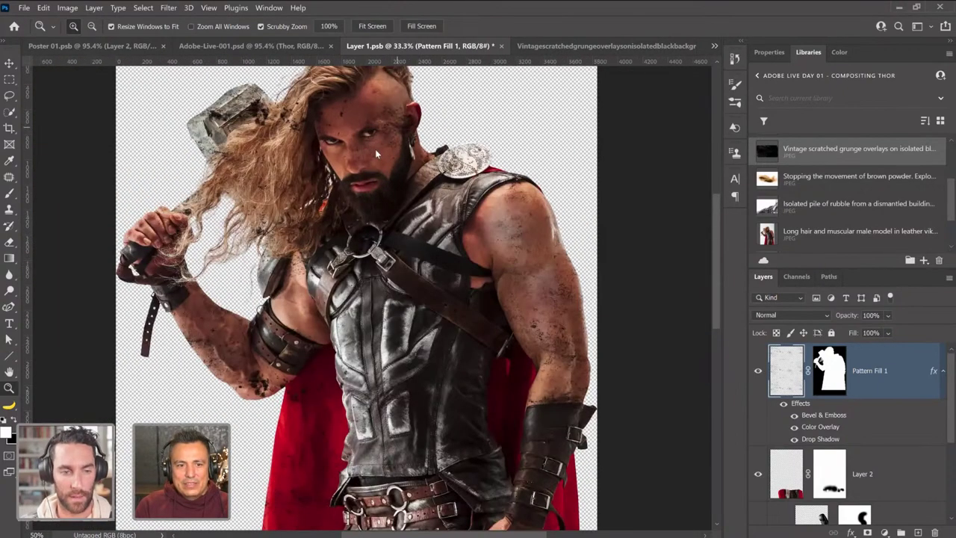
{"action": "scroll", "coordinate": [377, 153], "scroll_direction": "up", "scroll_amount": 1}
{"action": "scroll", "coordinate": [493, 376], "scroll_direction": "up", "scroll_amount": 2}
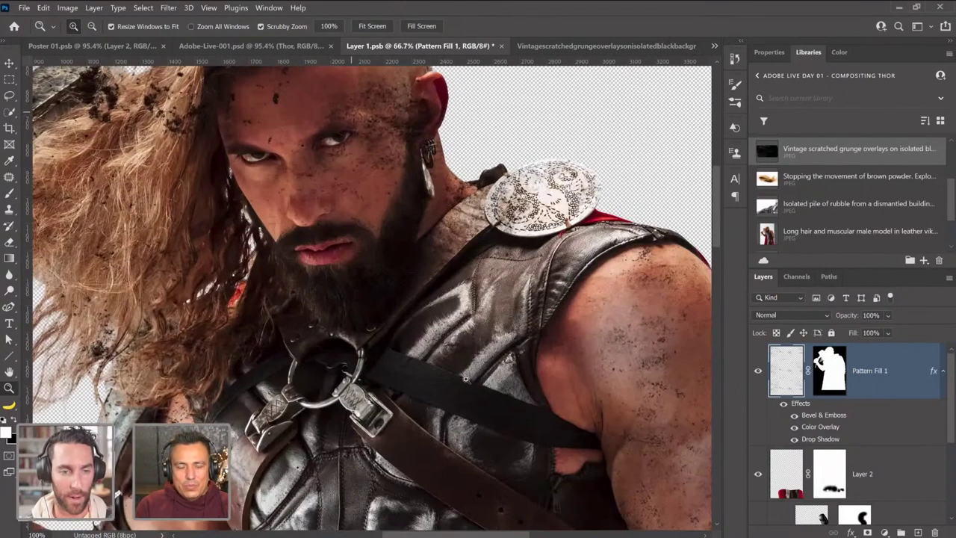
{"action": "key", "text": "ctrl+0"}
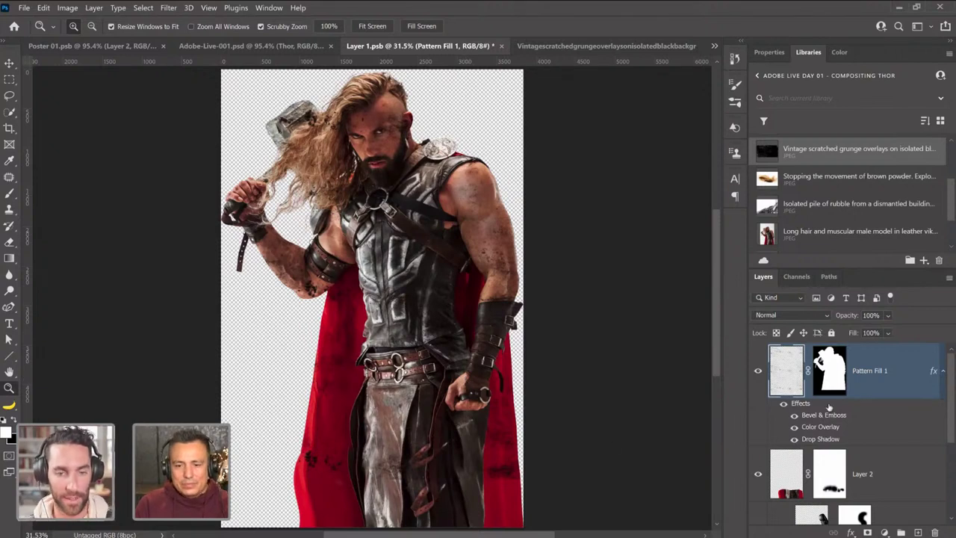
{"action": "scroll", "coordinate": [826, 448], "scroll_direction": "down", "scroll_amount": 3}
{"action": "scroll", "coordinate": [824, 442], "scroll_direction": "up", "scroll_amount": 3}
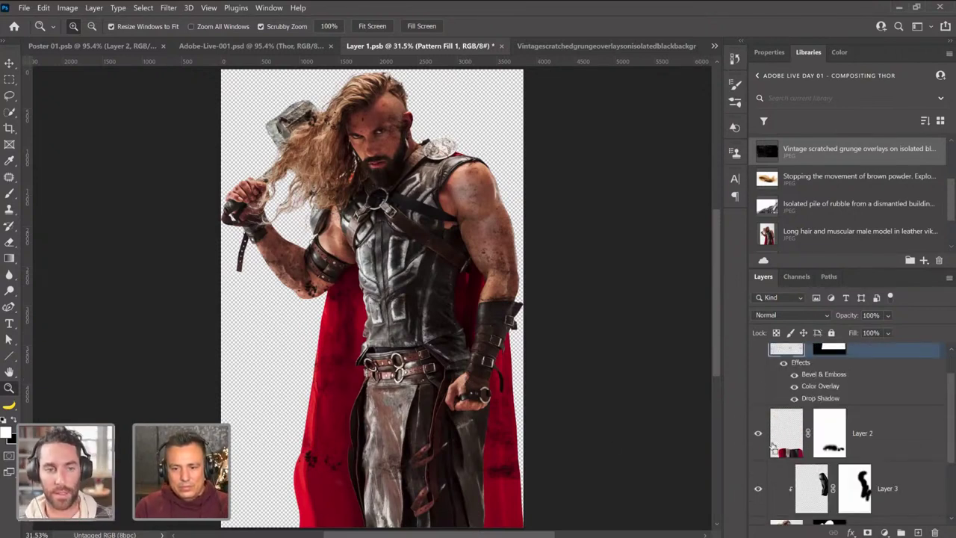
{"action": "left_click", "coordinate": [792, 448], "text": "ctrl"}
{"action": "scroll", "coordinate": [811, 420], "scroll_direction": "up", "scroll_amount": 1}
{"action": "left_click", "coordinate": [828, 384]}
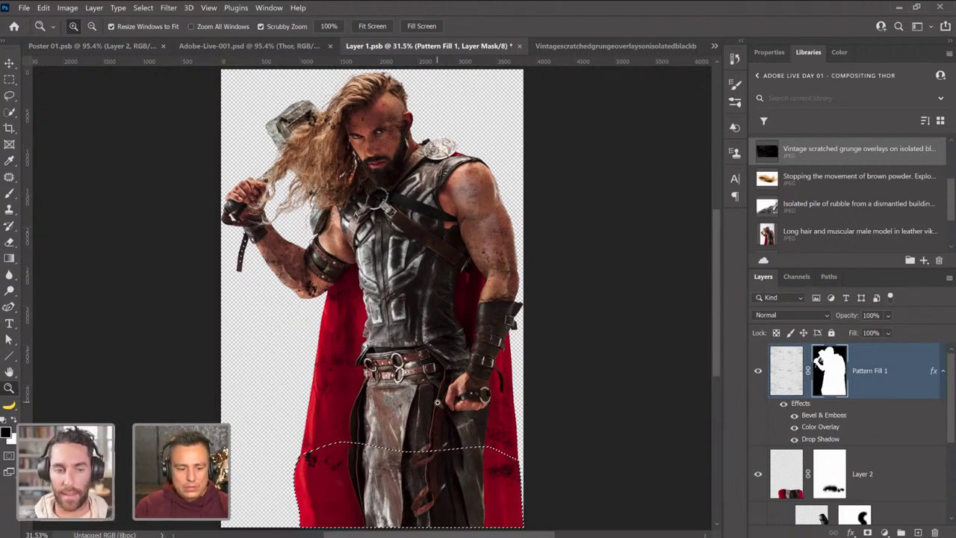
Deselect, save Layer 1.psb, and return to the Adobe-Live-001.psd composite.
{"action": "key", "text": "ctrl+d"}
{"action": "key", "text": "ctrl+s"}
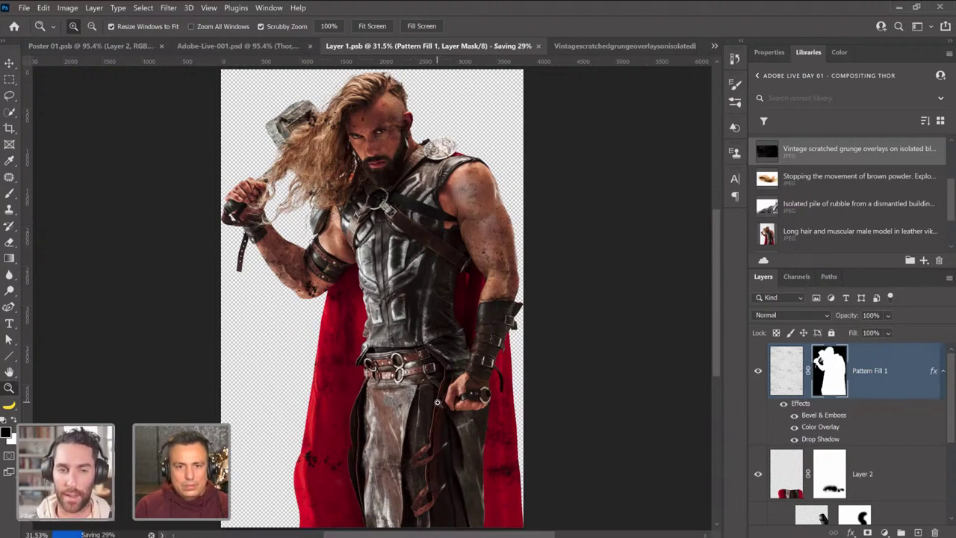
{"action": "left_click", "coordinate": [253, 46]}
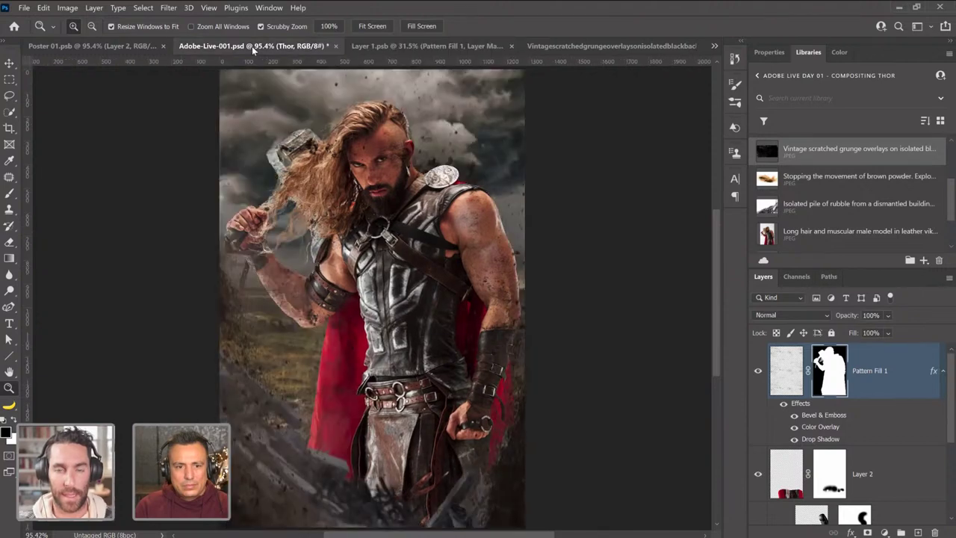
{"action": "left_click", "coordinate": [477, 210]}
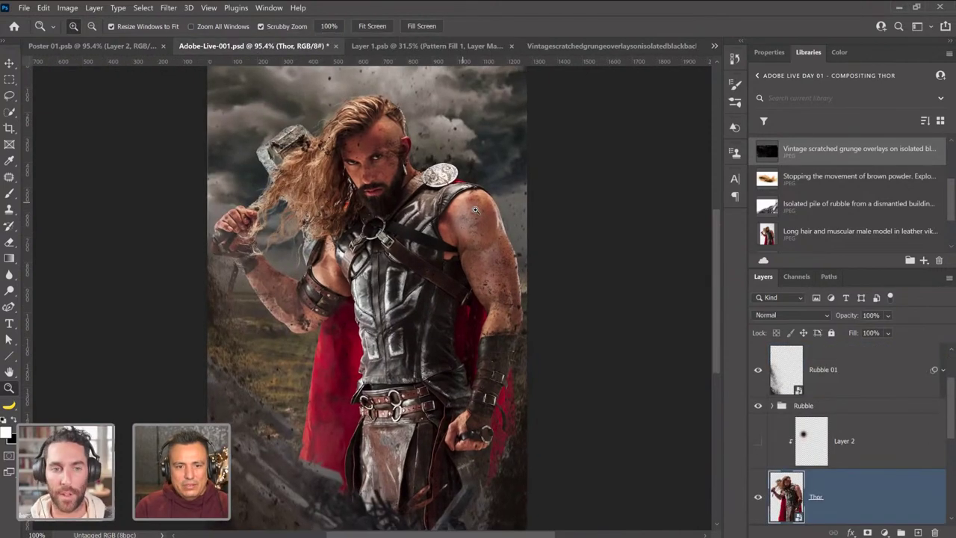
{"action": "left_click", "coordinate": [473, 208]}
{"action": "left_click", "coordinate": [506, 213]}
{"action": "left_click", "coordinate": [508, 215]}
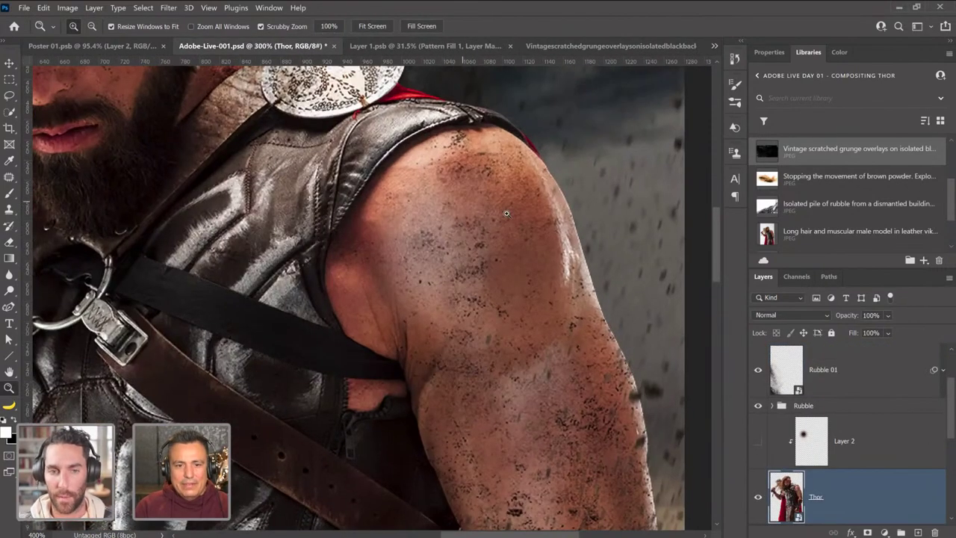
{"action": "left_click", "coordinate": [500, 221]}
{"action": "right_click", "coordinate": [493, 226]}
{"action": "left_click", "coordinate": [507, 215]}
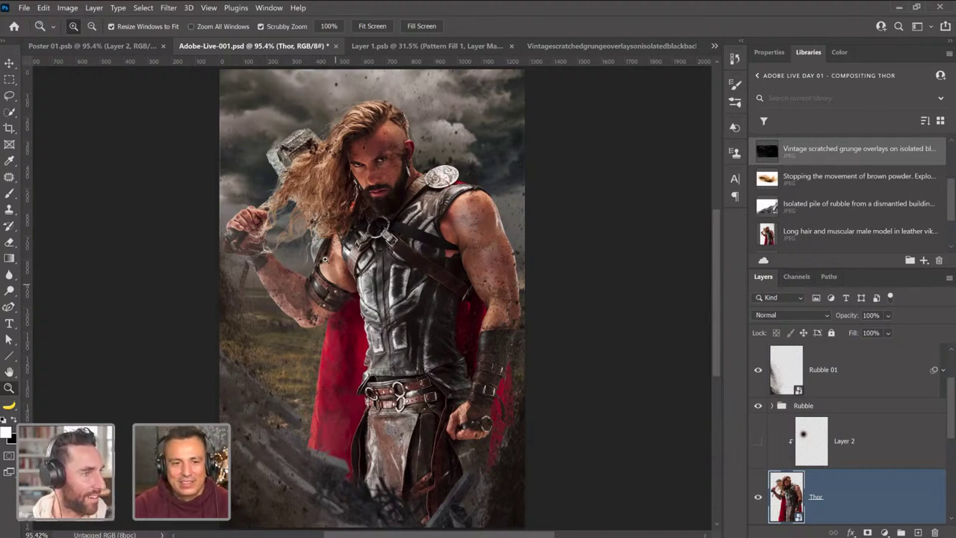
{"action": "left_click", "coordinate": [327, 168]}
{"action": "left_click", "coordinate": [426, 152]}
{"action": "left_click", "coordinate": [514, 154]}
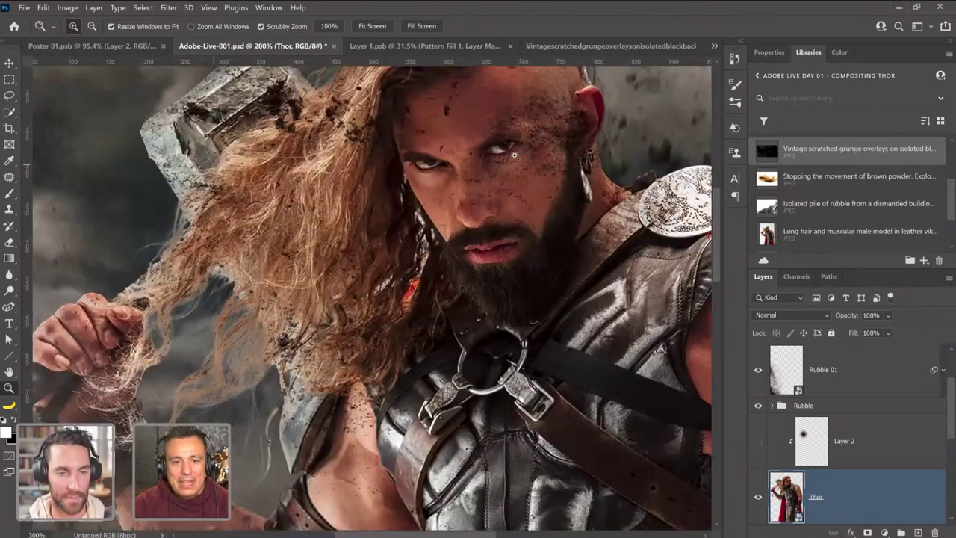
{"action": "key", "text": "ctrl+0"}
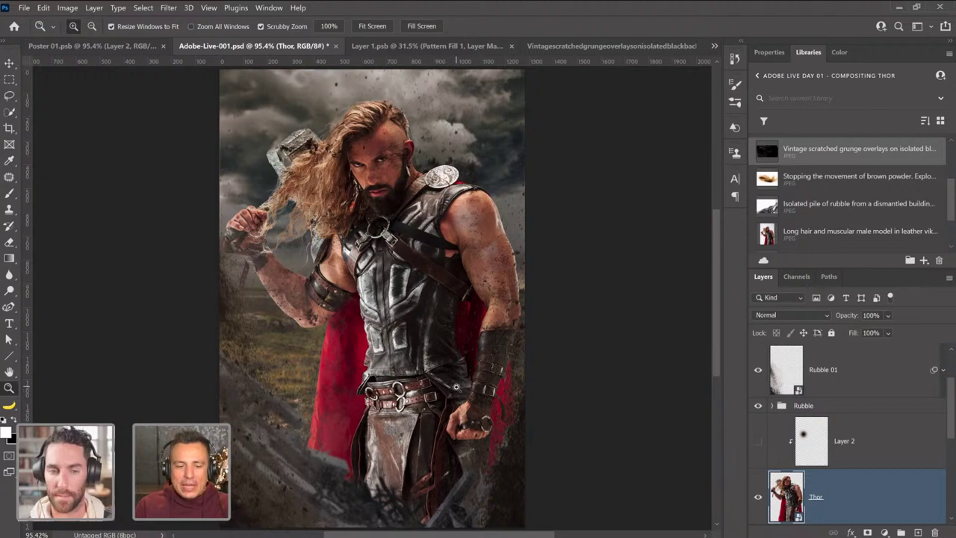
{"action": "scroll", "coordinate": [456, 400], "scroll_direction": "up", "scroll_amount": 3}
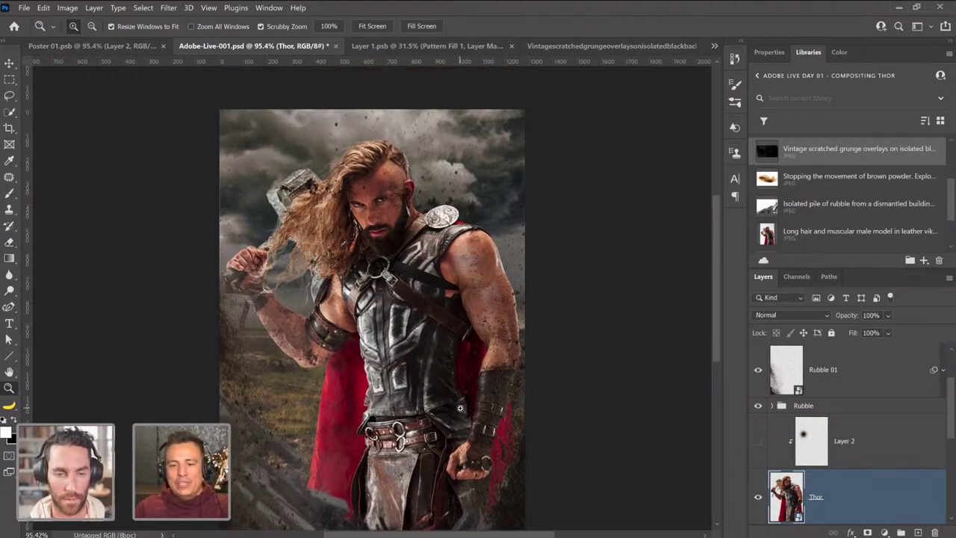
{"action": "scroll", "coordinate": [460, 408], "scroll_direction": "up", "scroll_amount": 2}
Select the top Rubble 01 copy layer and stamp all visible layers into a new layer.
{"action": "left_click", "coordinate": [925, 368]}
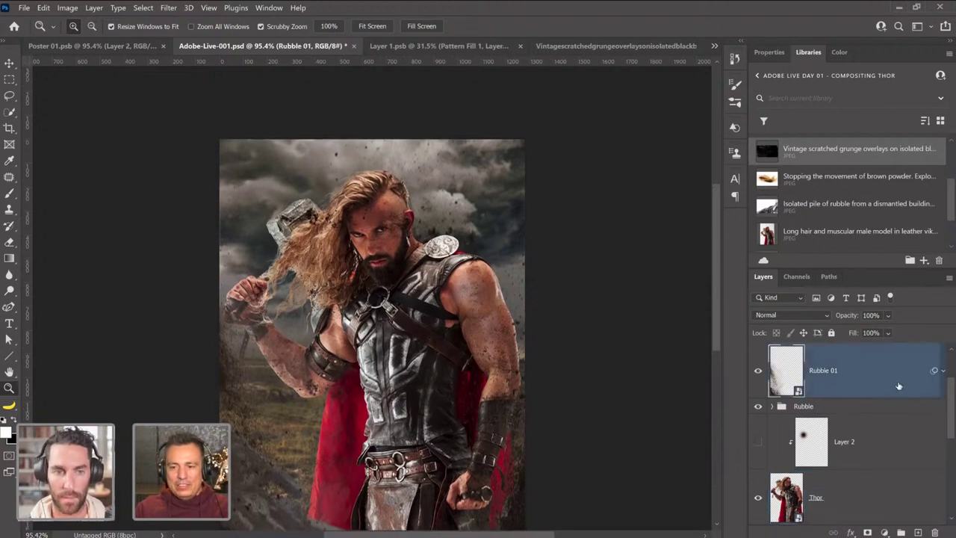
{"action": "scroll", "coordinate": [896, 401], "scroll_direction": "up", "scroll_amount": 1}
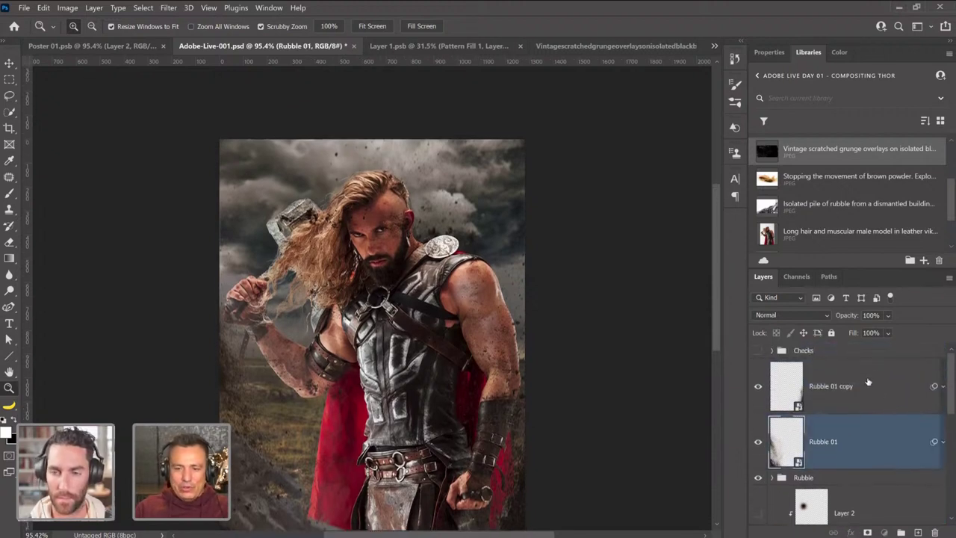
{"action": "left_click", "coordinate": [866, 384]}
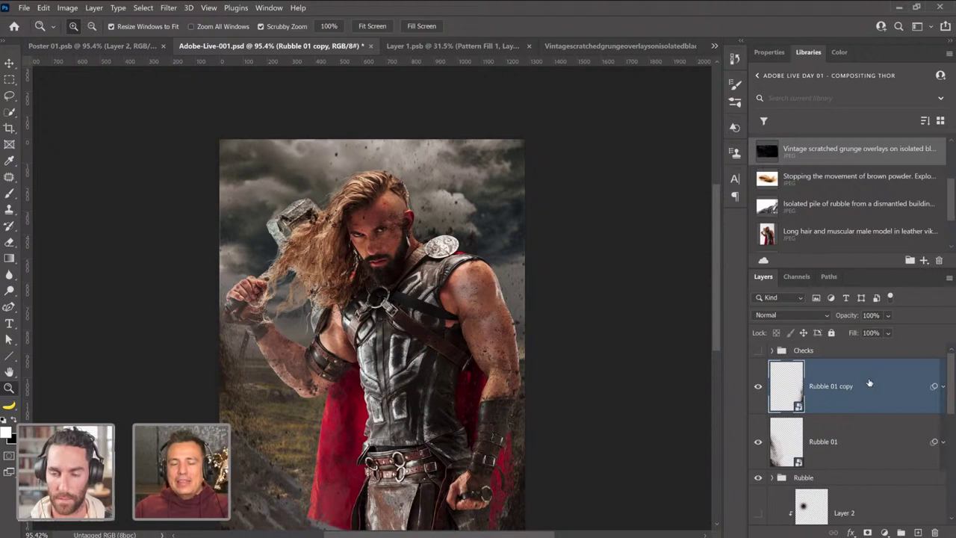
{"action": "scroll", "coordinate": [873, 386], "scroll_direction": "down", "scroll_amount": 1}
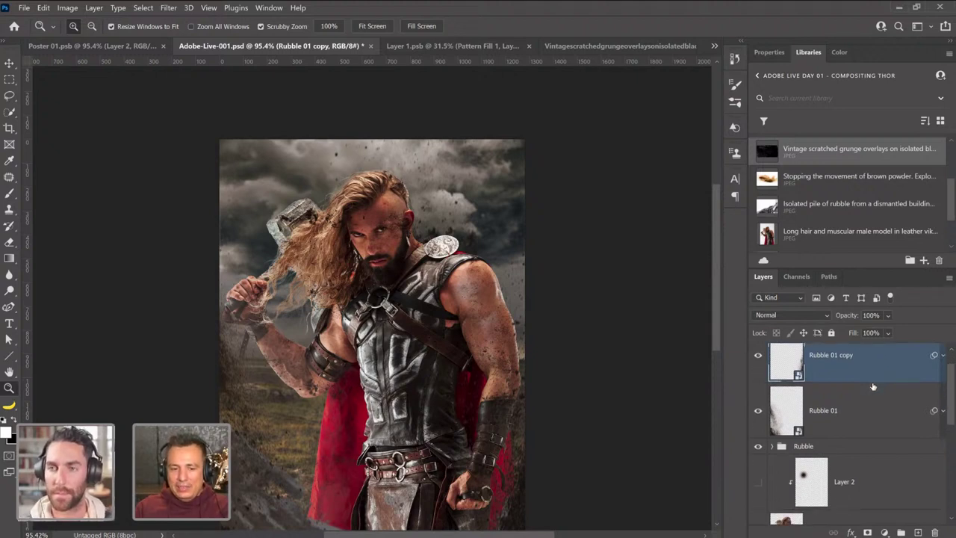
{"action": "scroll", "coordinate": [873, 384], "scroll_direction": "up", "scroll_amount": 1}
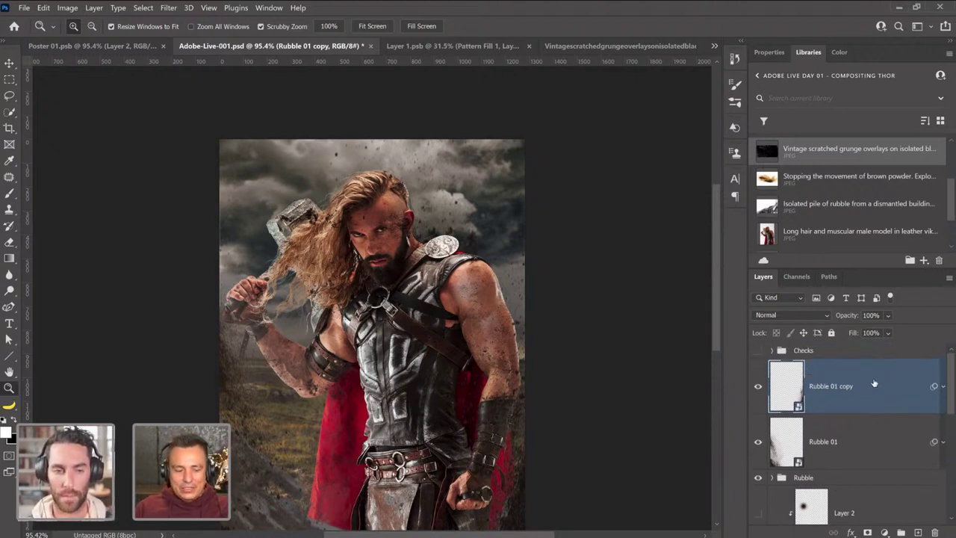
{"action": "key", "text": "ctrl+shift+alt+e"}
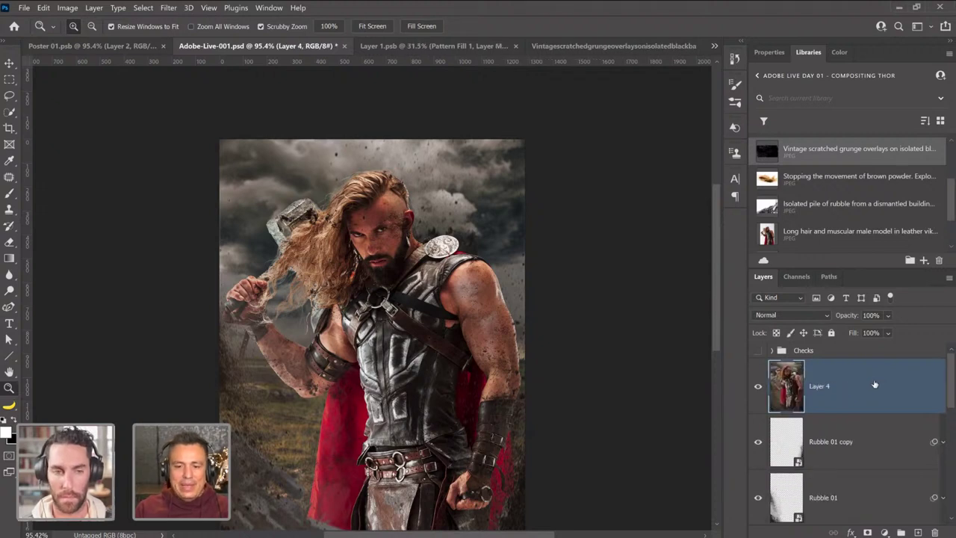
Rename the stamped layer to 'Final' and convert it to a smart object.
{"action": "double_click", "coordinate": [815, 387]}
{"action": "key", "text": "BackSpace"}
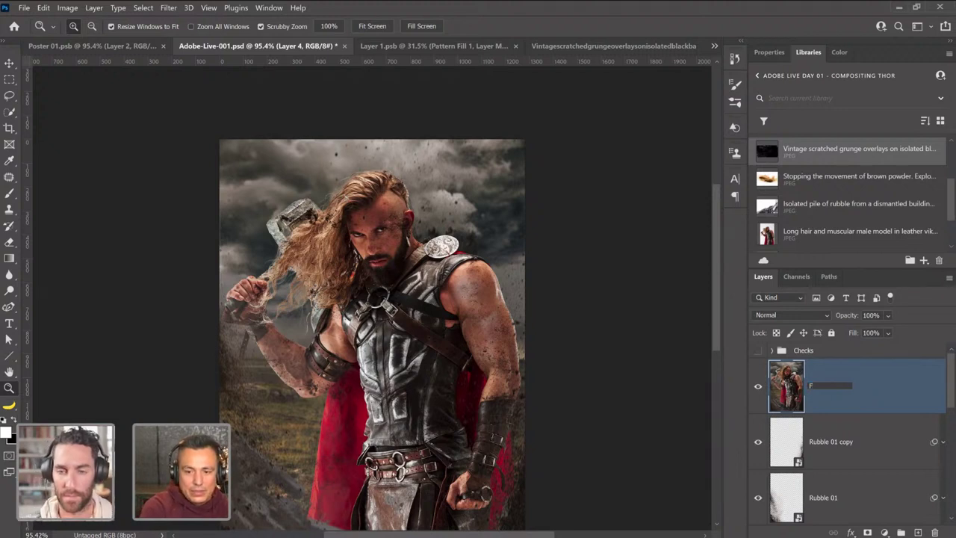
{"action": "type", "text": "Final"}
{"action": "key", "text": "Return"}
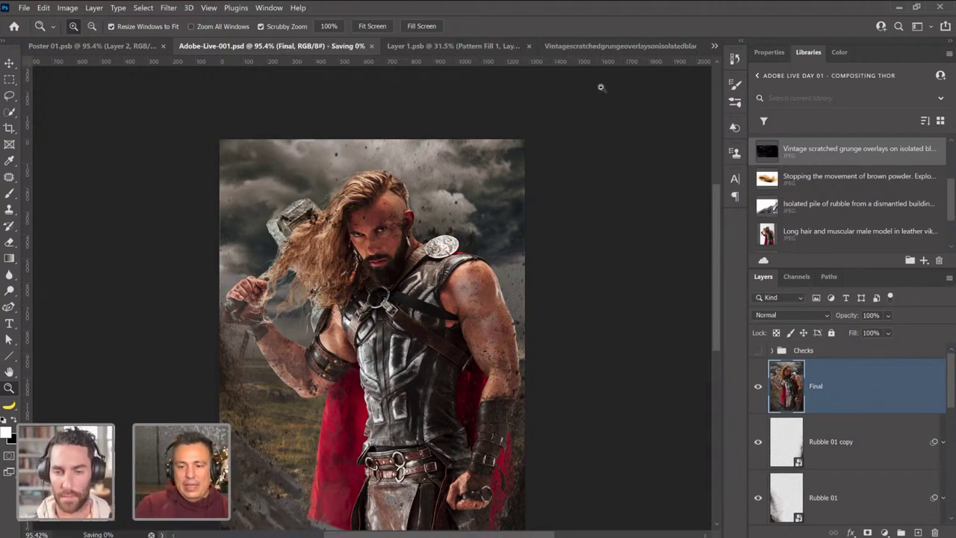
{"action": "right_click", "coordinate": [887, 387]}
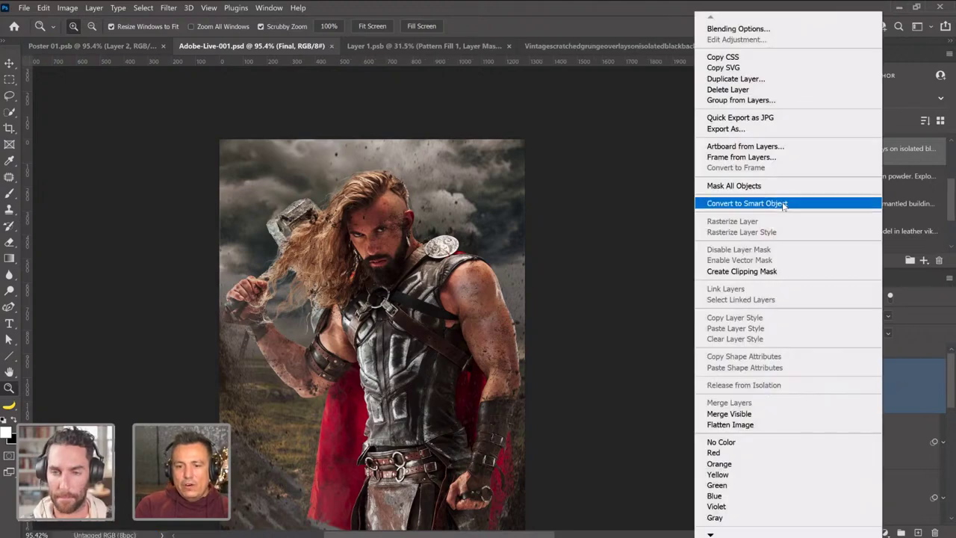
{"action": "left_click", "coordinate": [784, 204]}
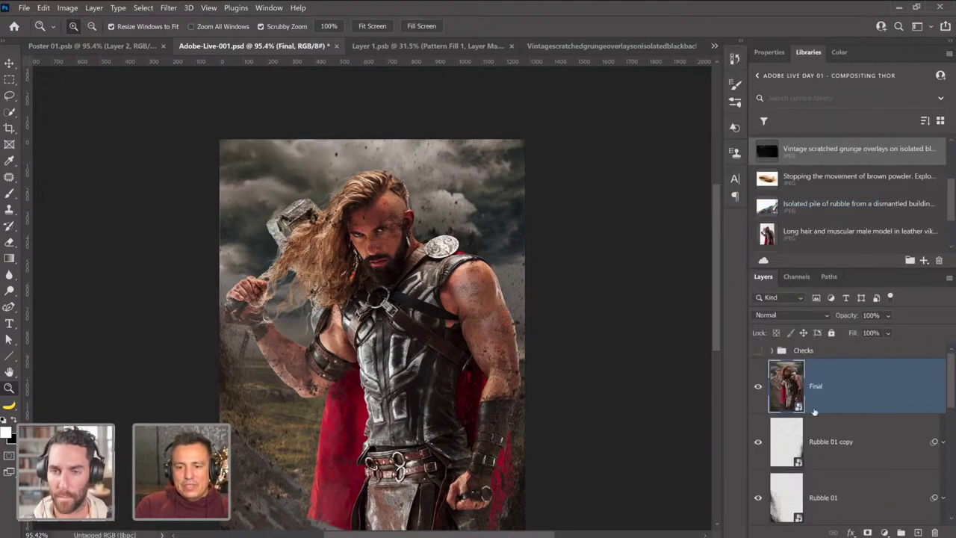
Open Camera Raw Filter on Final and set Contrast +40 and Temperature -7.
{"action": "left_click", "coordinate": [168, 8]}
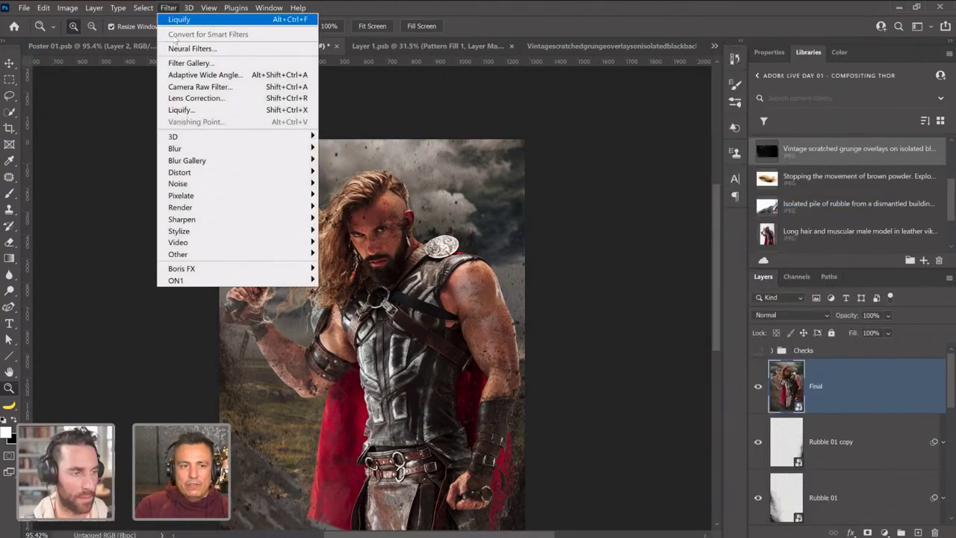
{"action": "left_click", "coordinate": [185, 87]}
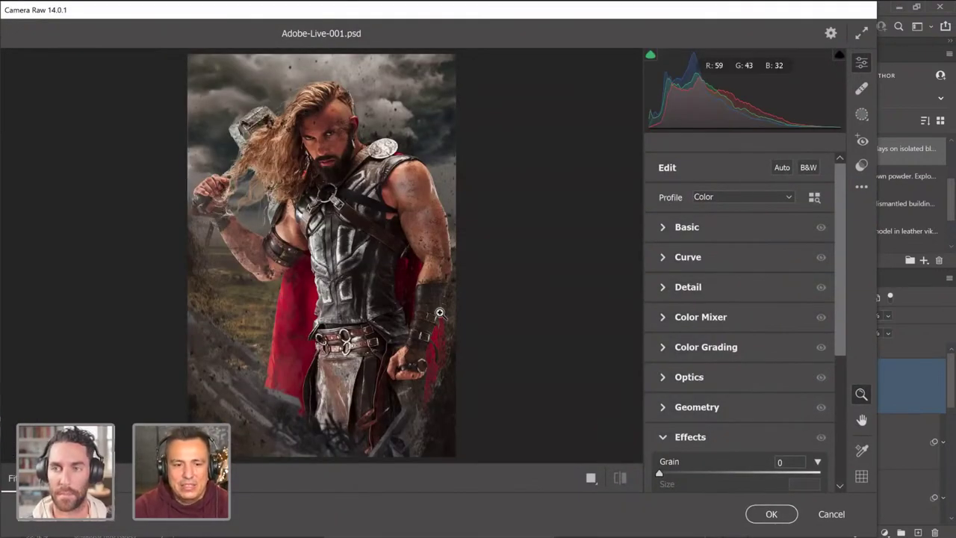
{"action": "left_click", "coordinate": [667, 232]}
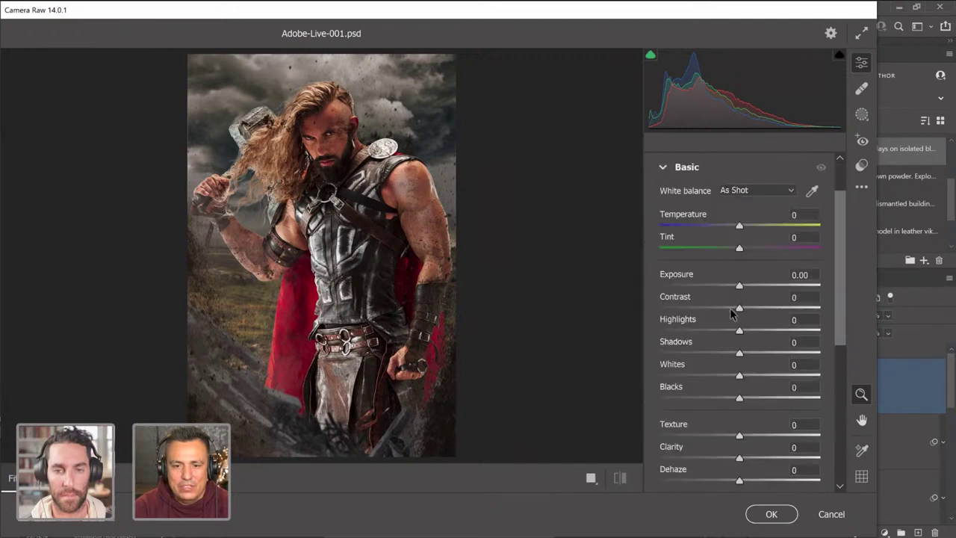
{"action": "left_click_drag", "start_coordinate": [739, 309], "coordinate": [770, 312]}
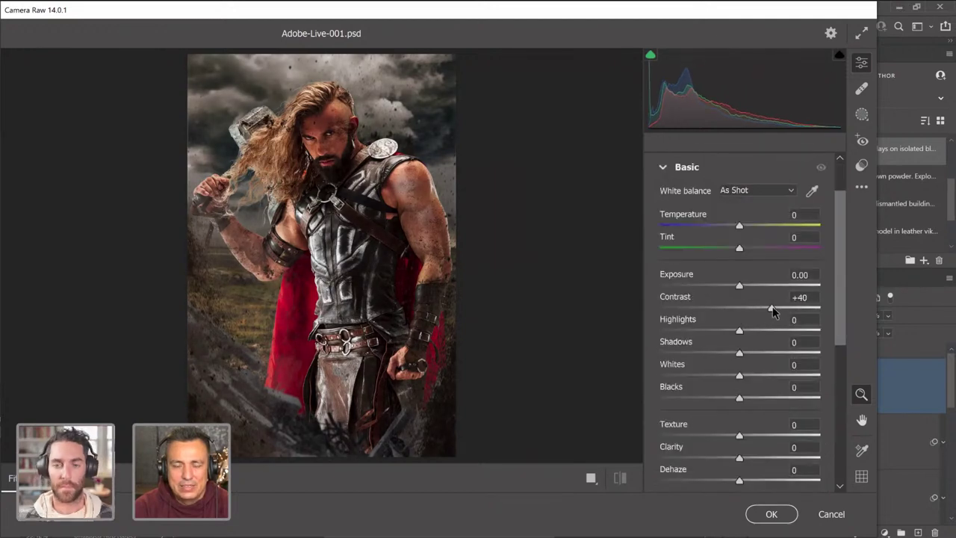
{"action": "left_click_drag", "start_coordinate": [741, 232], "coordinate": [734, 228]}
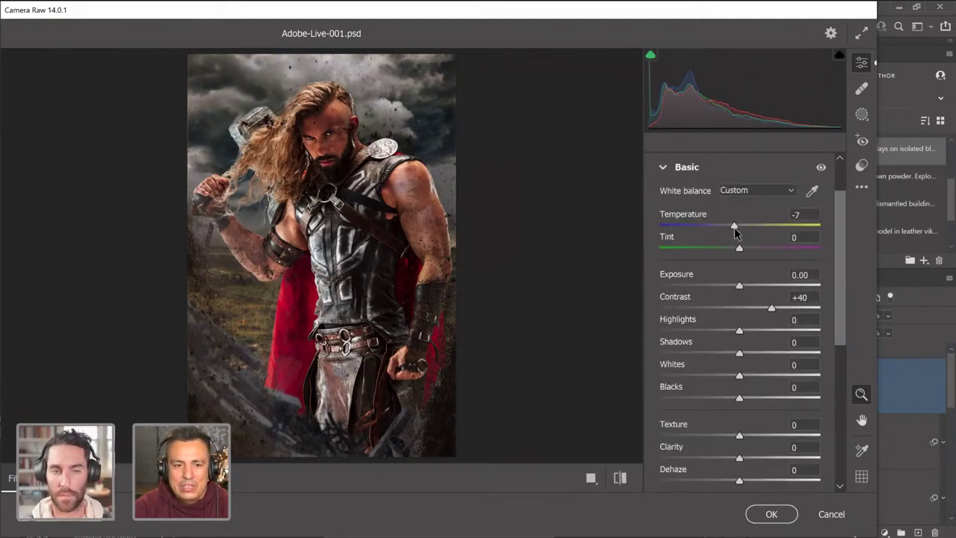
Lower Highlights to -18 and Shadows to -11, and raise Texture to +27.
{"action": "scroll", "coordinate": [731, 366], "scroll_direction": "down", "scroll_amount": 1}
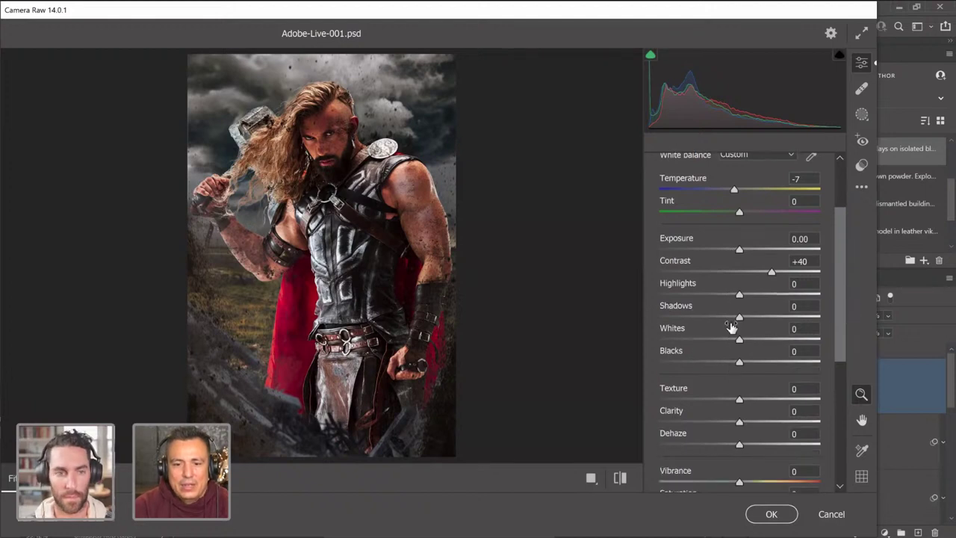
{"action": "left_click_drag", "start_coordinate": [740, 318], "coordinate": [725, 305]}
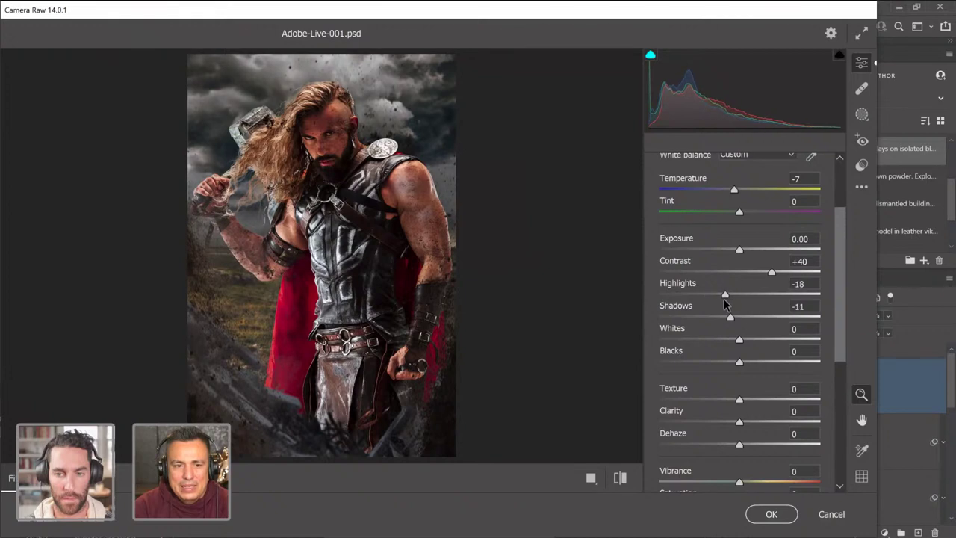
{"action": "scroll", "coordinate": [730, 366], "scroll_direction": "down", "scroll_amount": 1}
{"action": "mouse_move", "coordinate": [740, 363]}
{"action": "left_mouse_down"}
{"action": "mouse_move", "coordinate": [765, 369]}
{"action": "mouse_move", "coordinate": [755, 373]}
{"action": "left_mouse_up"}
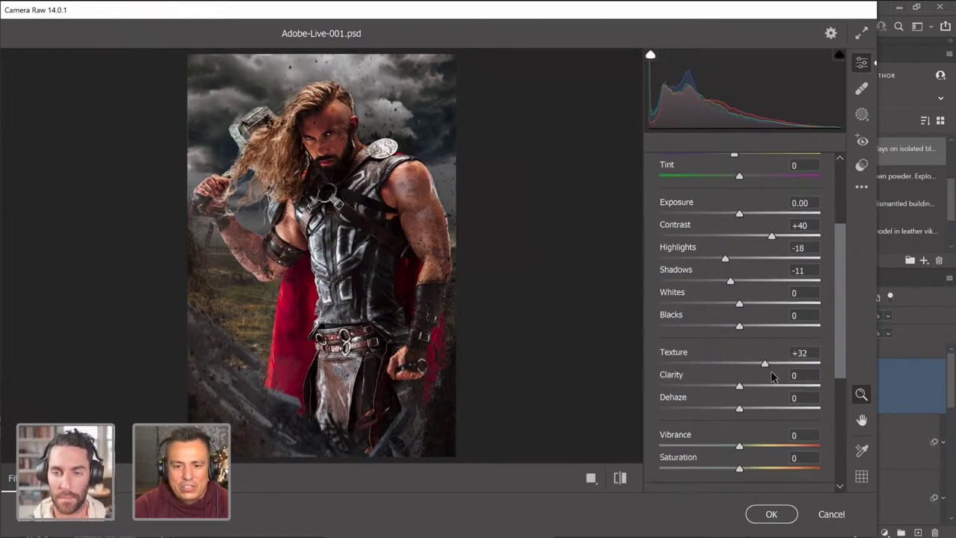
{"action": "double_click", "coordinate": [770, 371]}
{"action": "key", "text": "ctrl+z"}
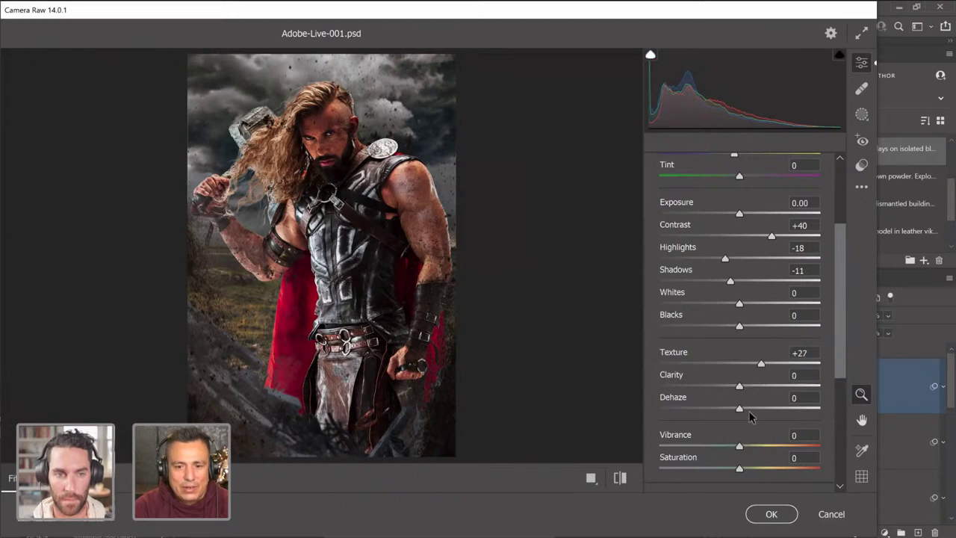
{"action": "scroll", "coordinate": [747, 411], "scroll_direction": "down", "scroll_amount": 4}
In the Color Mixer, desaturate and darken the reds to dull Thor's cape.
{"action": "left_click", "coordinate": [701, 413]}
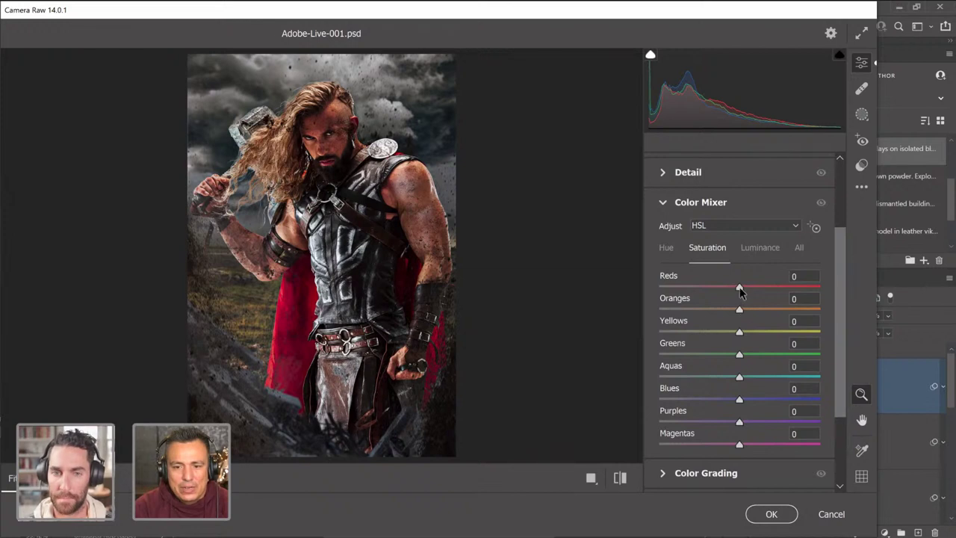
{"action": "left_click_drag", "start_coordinate": [740, 287], "coordinate": [705, 295]}
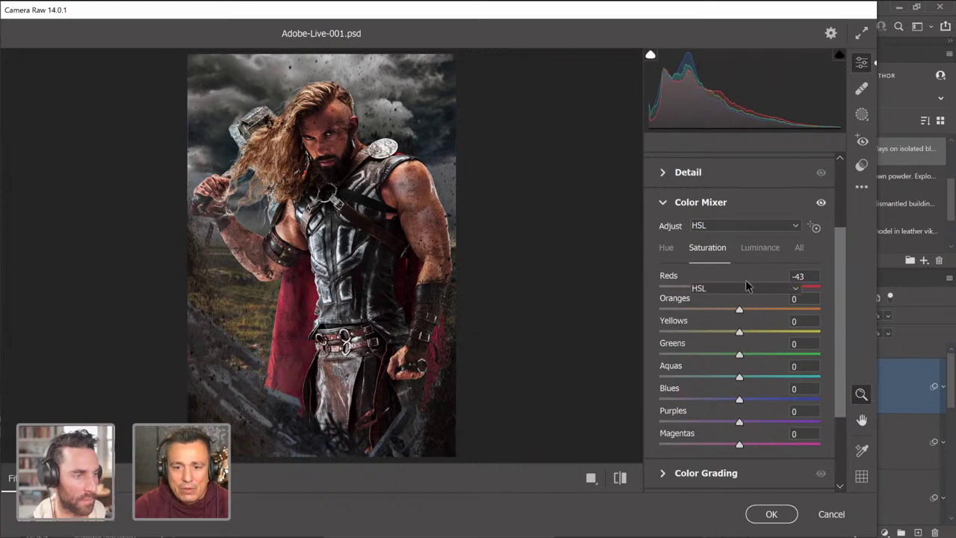
{"action": "left_click", "coordinate": [756, 260]}
{"action": "mouse_move", "coordinate": [738, 291]}
{"action": "left_mouse_down"}
{"action": "mouse_move", "coordinate": [692, 294]}
{"action": "mouse_move", "coordinate": [722, 300]}
{"action": "left_mouse_up"}
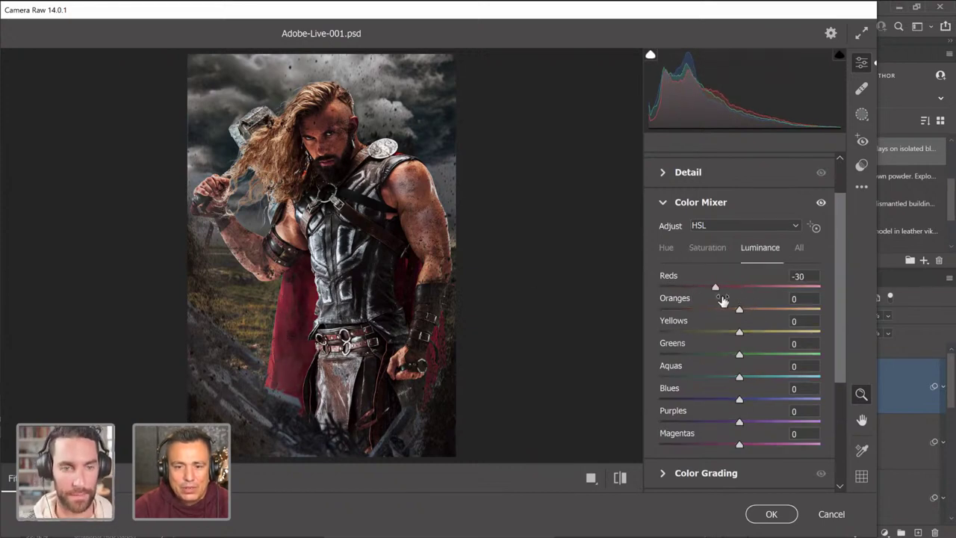
{"action": "left_click", "coordinate": [708, 249]}
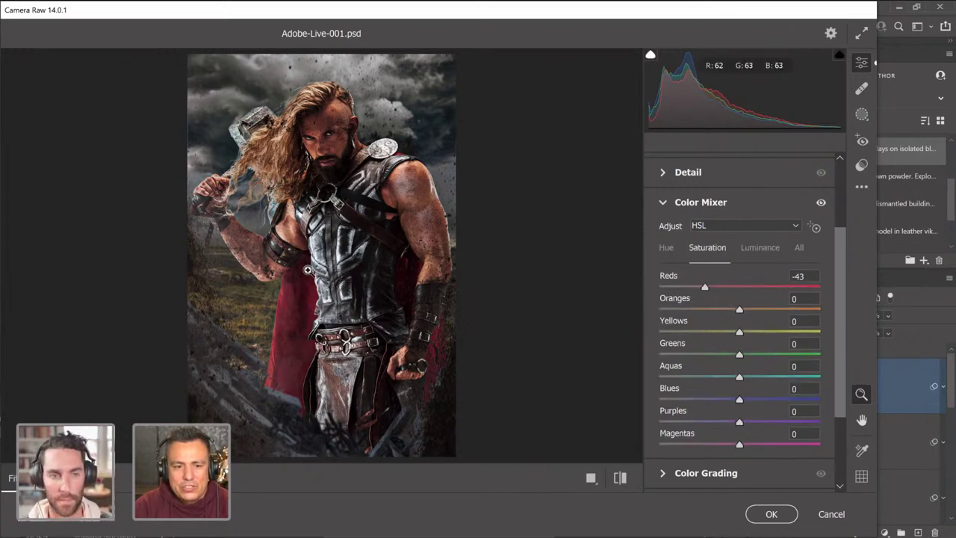
{"action": "left_click", "coordinate": [667, 249]}
{"action": "left_click", "coordinate": [669, 205]}
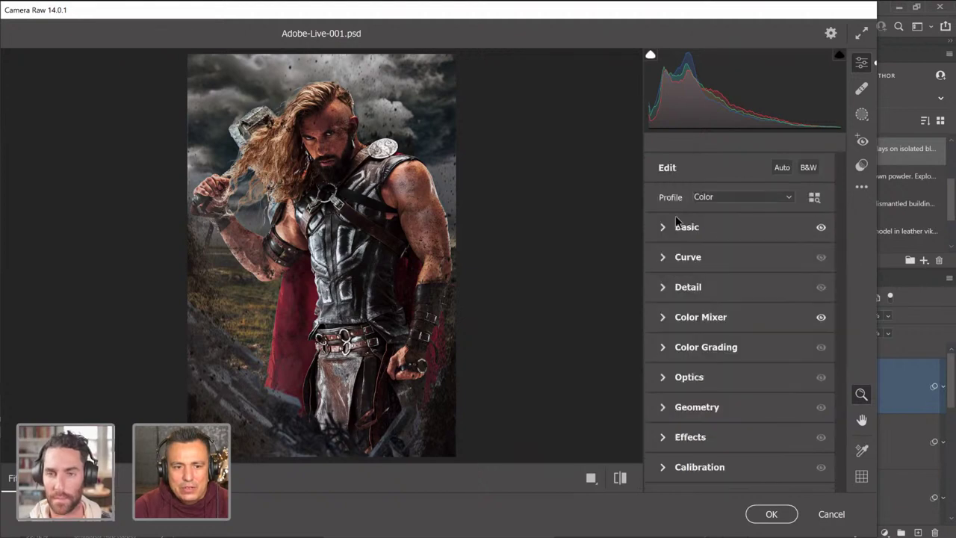
Lower the overall Saturation in Basic to about -20.
{"action": "left_click", "coordinate": [677, 227]}
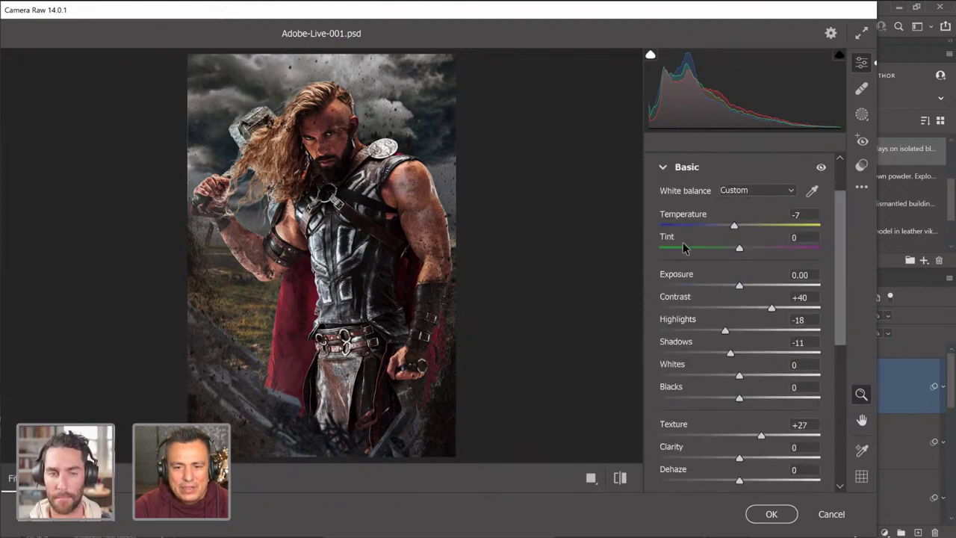
{"action": "scroll", "coordinate": [683, 248], "scroll_direction": "down", "scroll_amount": 5}
{"action": "scroll", "coordinate": [700, 311], "scroll_direction": "up", "scroll_amount": 1}
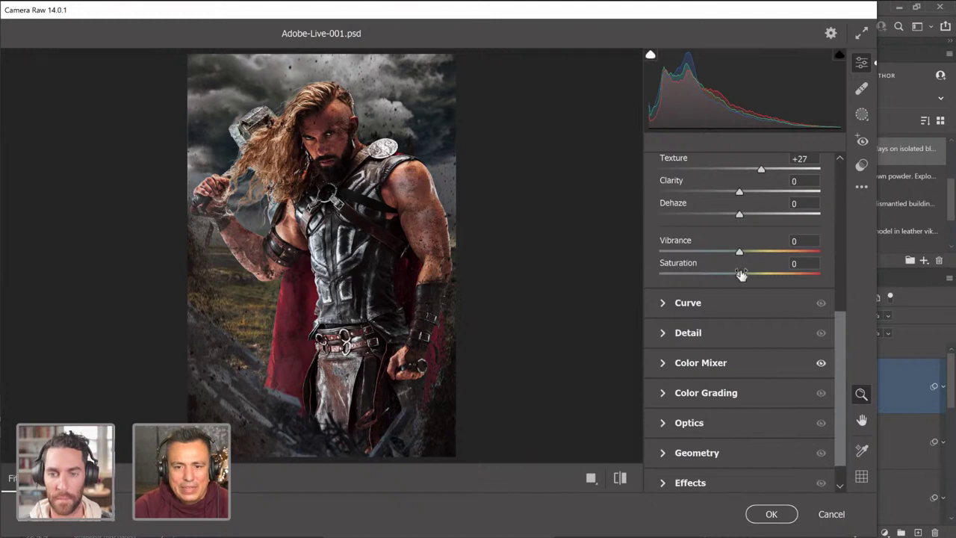
{"action": "left_click_drag", "start_coordinate": [732, 275], "coordinate": [723, 278]}
{"action": "scroll", "coordinate": [731, 338], "scroll_direction": "down", "scroll_amount": 1}
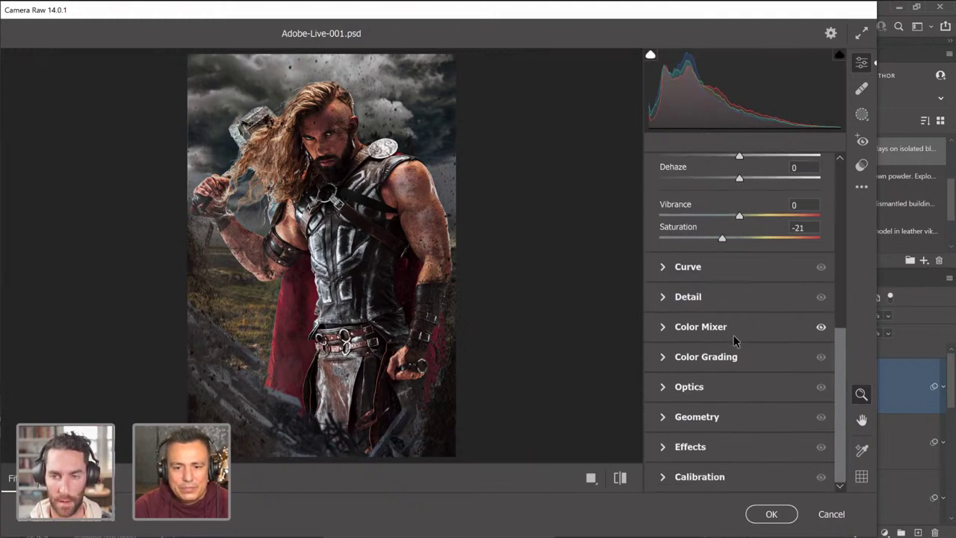
Grade the shadows blue with Hue 219, Saturation 15 and Luminance -19.
{"action": "left_click", "coordinate": [687, 359]}
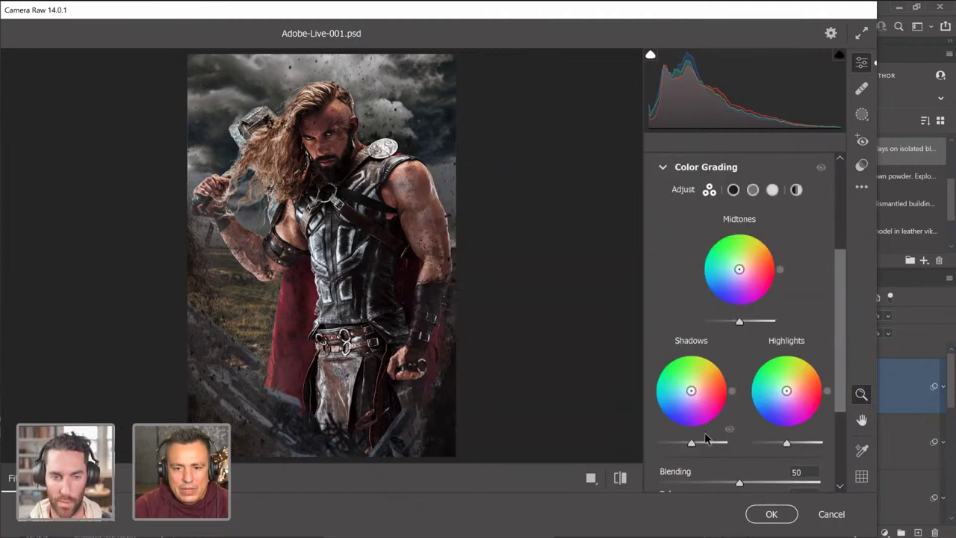
{"action": "left_click", "coordinate": [732, 191]}
{"action": "left_click_drag", "start_coordinate": [660, 399], "coordinate": [757, 399]}
{"action": "left_click_drag", "start_coordinate": [664, 423], "coordinate": [682, 425]}
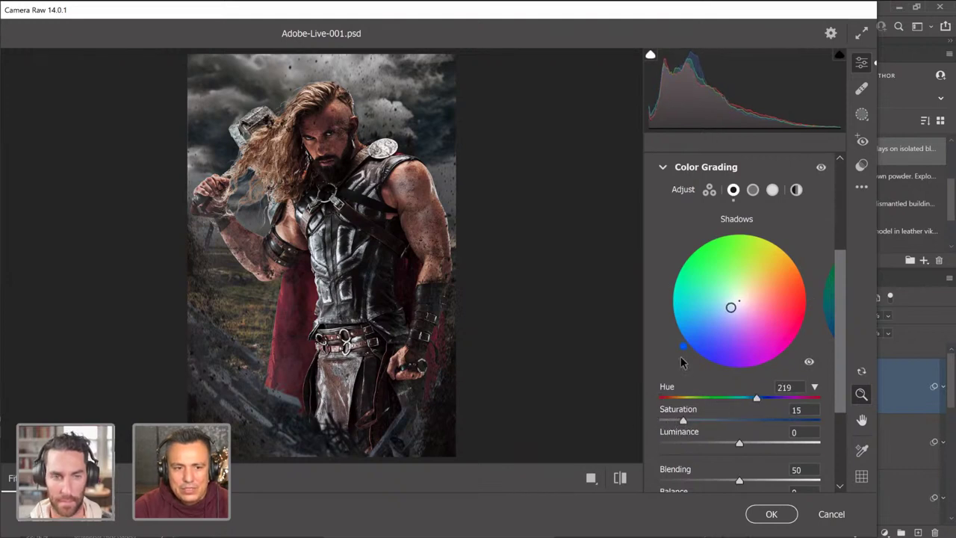
{"action": "scroll", "coordinate": [841, 310], "scroll_direction": "down", "scroll_amount": 1}
{"action": "scroll", "coordinate": [840, 310], "scroll_direction": "down", "scroll_amount": 5}
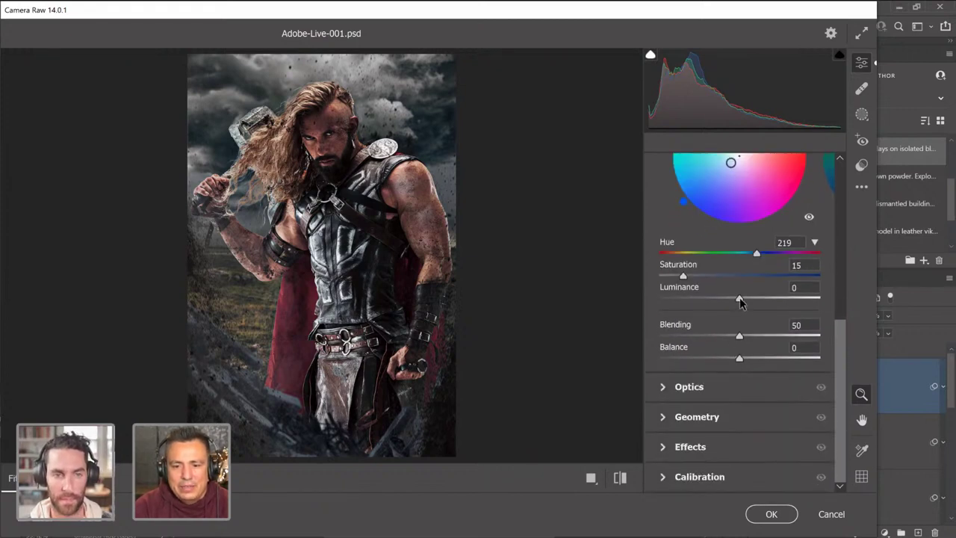
{"action": "left_click_drag", "start_coordinate": [740, 301], "coordinate": [724, 300]}
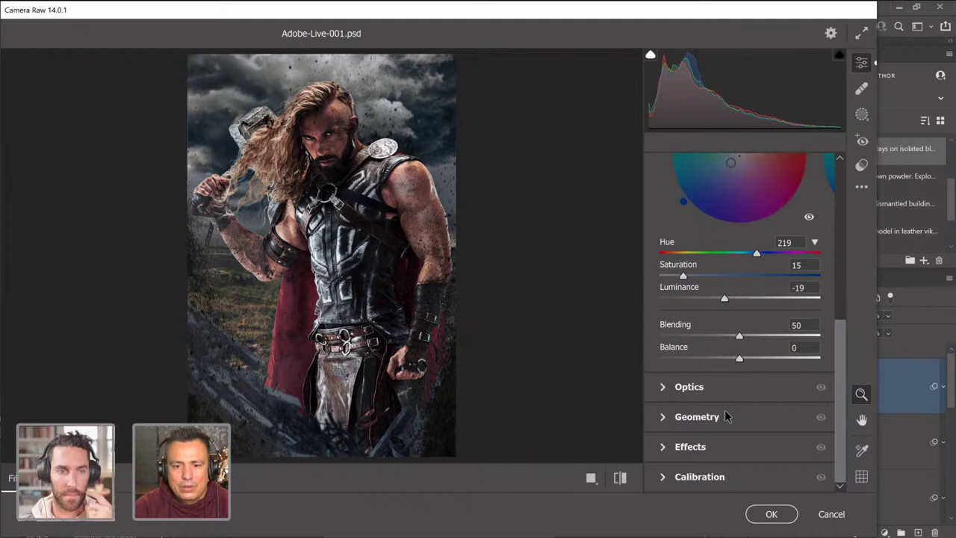
Set the Effects vignetting to -34 with Highlights 81.
{"action": "left_click", "coordinate": [688, 446]}
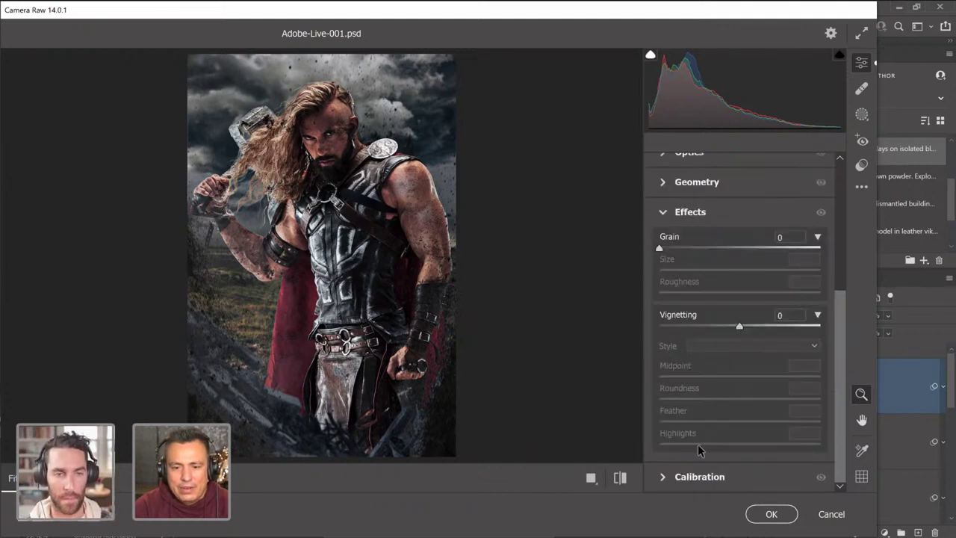
{"action": "mouse_move", "coordinate": [720, 326]}
{"action": "left_mouse_down"}
{"action": "mouse_move", "coordinate": [710, 328]}
{"action": "mouse_move", "coordinate": [721, 337]}
{"action": "left_mouse_up"}
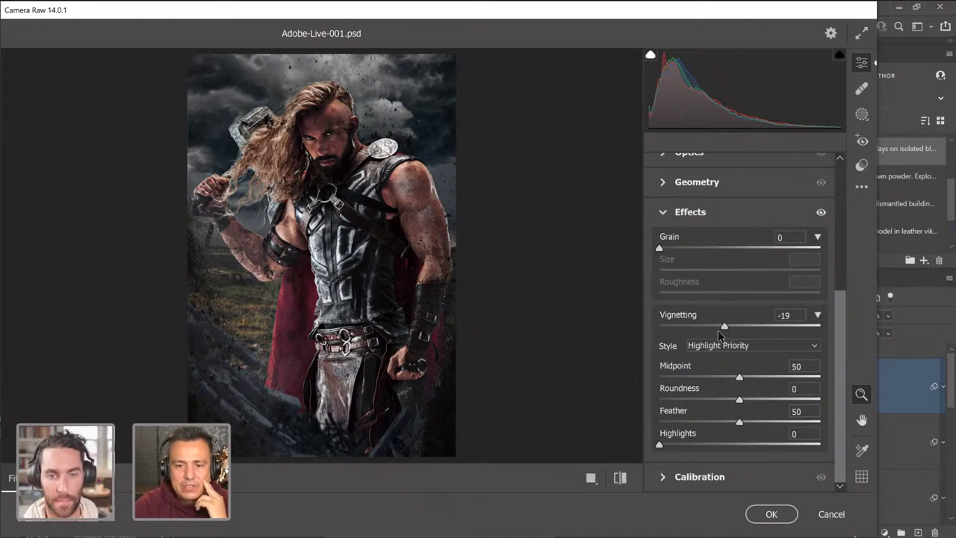
{"action": "left_click_drag", "start_coordinate": [724, 326], "coordinate": [621, 329]}
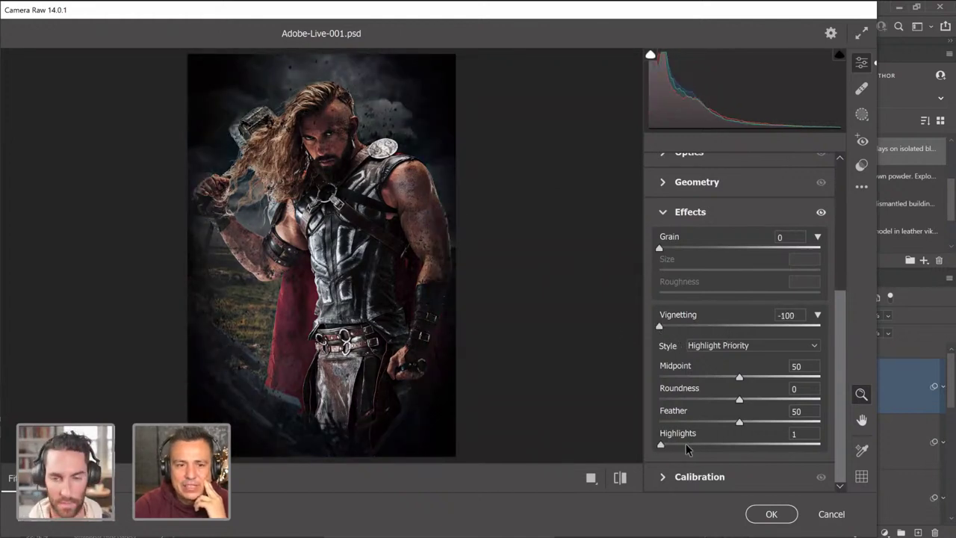
{"action": "left_click_drag", "start_coordinate": [686, 443], "coordinate": [792, 447]}
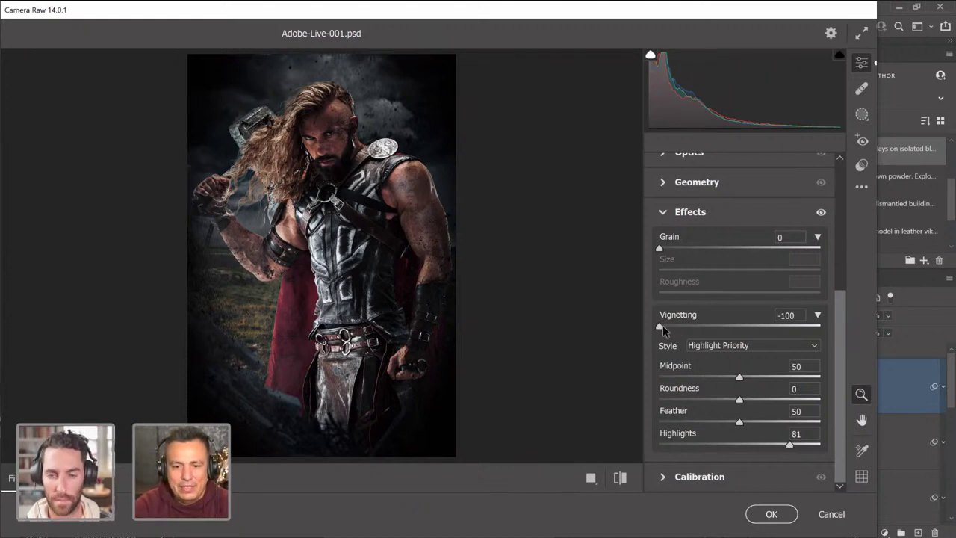
{"action": "left_click_drag", "start_coordinate": [664, 326], "coordinate": [713, 334]}
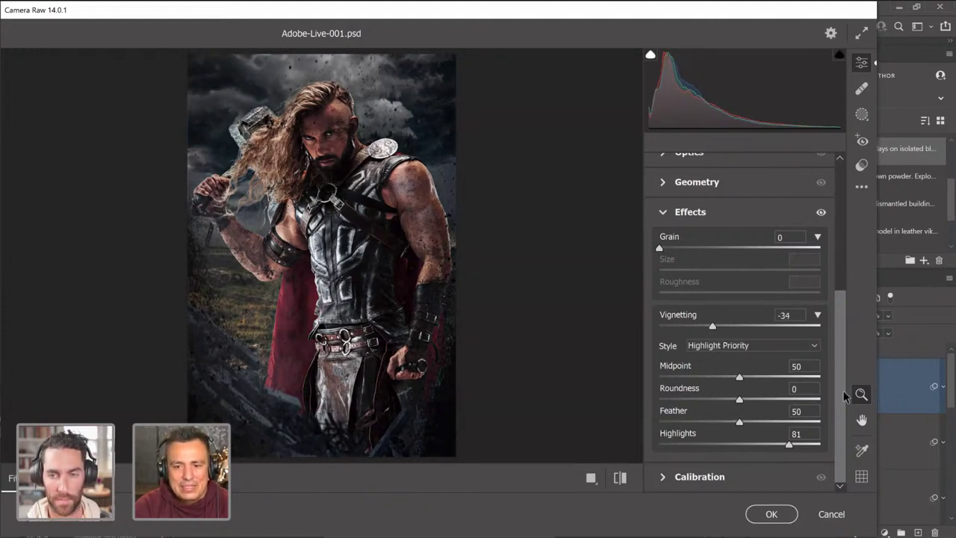
{"action": "left_click_drag", "start_coordinate": [843, 390], "coordinate": [844, 353]}
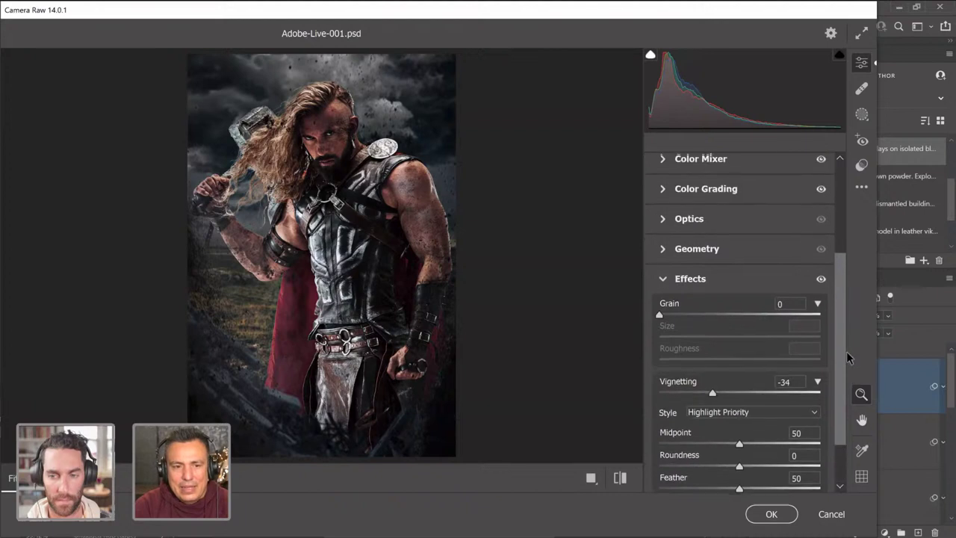
{"action": "left_click", "coordinate": [664, 282]}
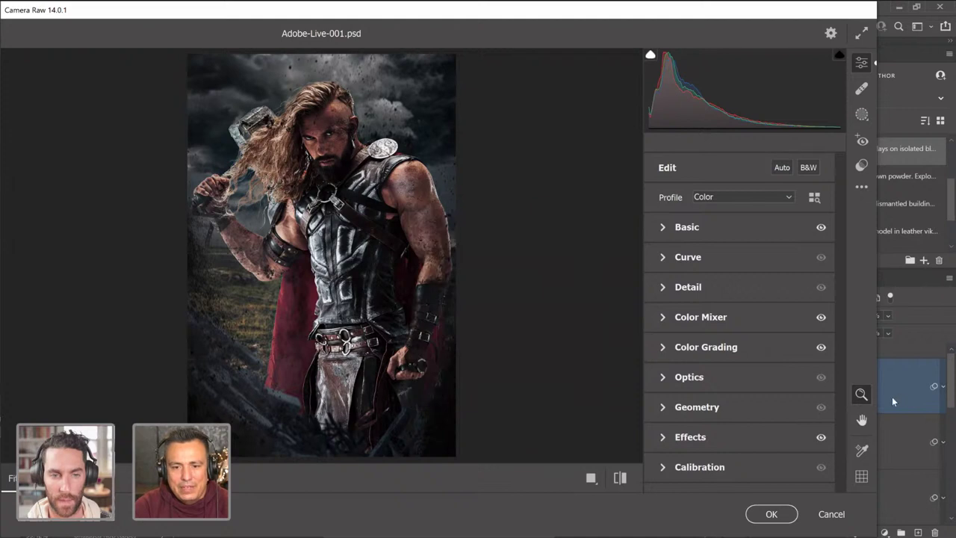
Raise the Color Grading shadow saturation to 26 and commit the Camera Raw filter.
{"action": "left_click", "coordinate": [663, 349]}
{"action": "left_click_drag", "start_coordinate": [684, 422], "coordinate": [702, 422]}
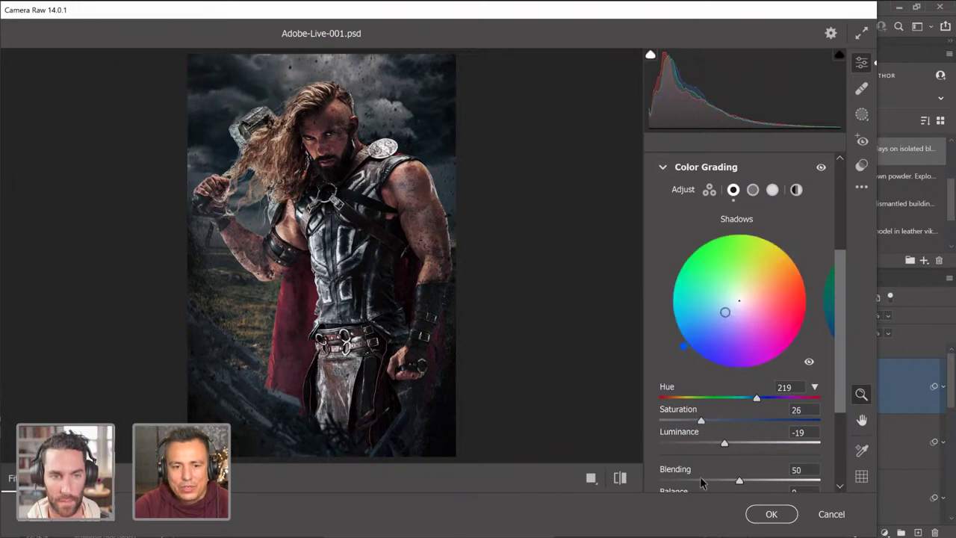
{"action": "left_click", "coordinate": [758, 514]}
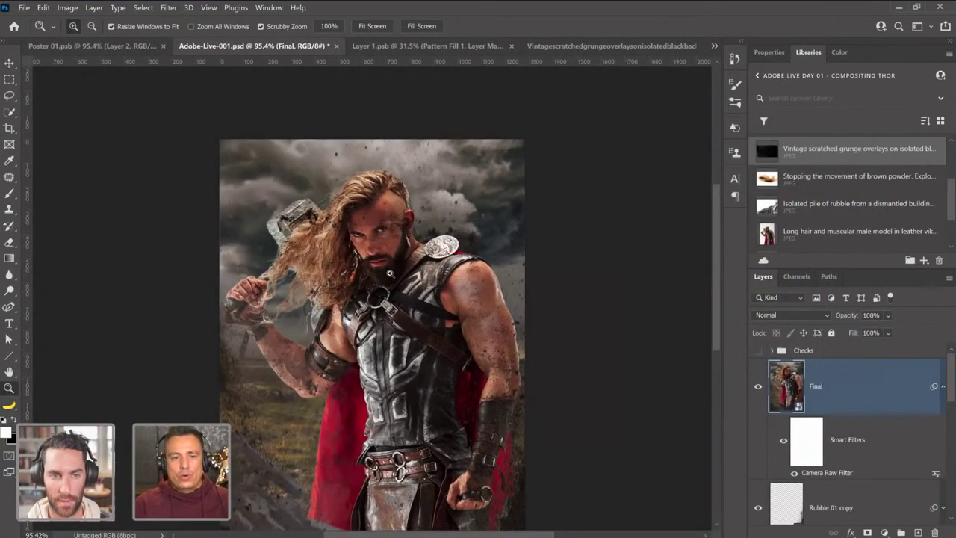
Zoom the canvas to 100%, flip the Final layer's visibility, and collapse its Smart Filters list.
{"action": "right_click", "coordinate": [409, 317]}
{"action": "left_click", "coordinate": [438, 333]}
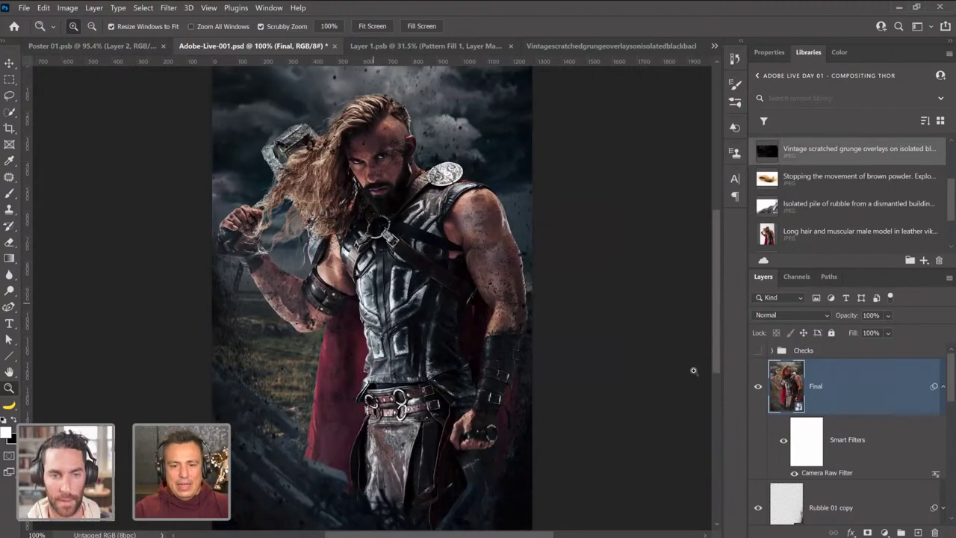
{"action": "left_click", "coordinate": [757, 396]}
{"action": "left_click", "coordinate": [758, 396]}
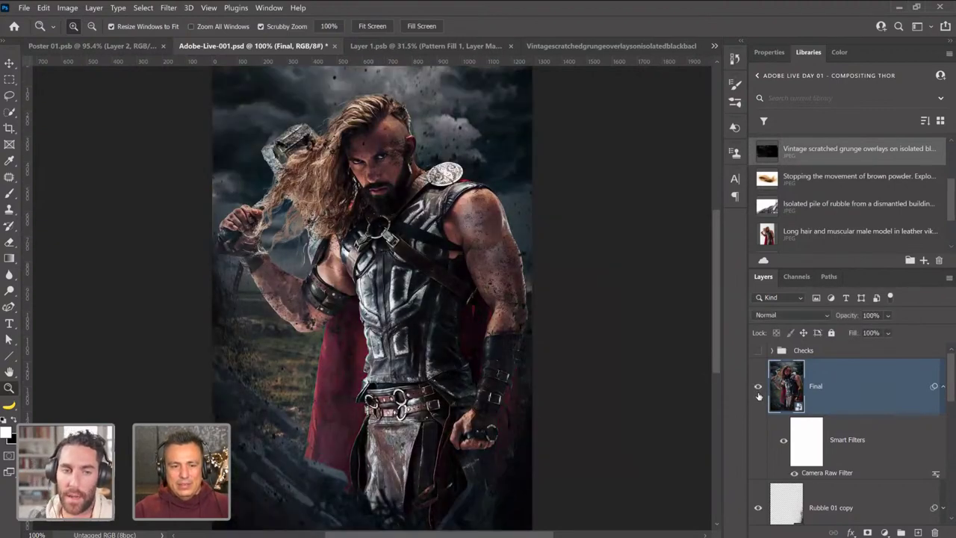
{"action": "left_click", "coordinate": [757, 396]}
{"action": "left_click", "coordinate": [758, 396]}
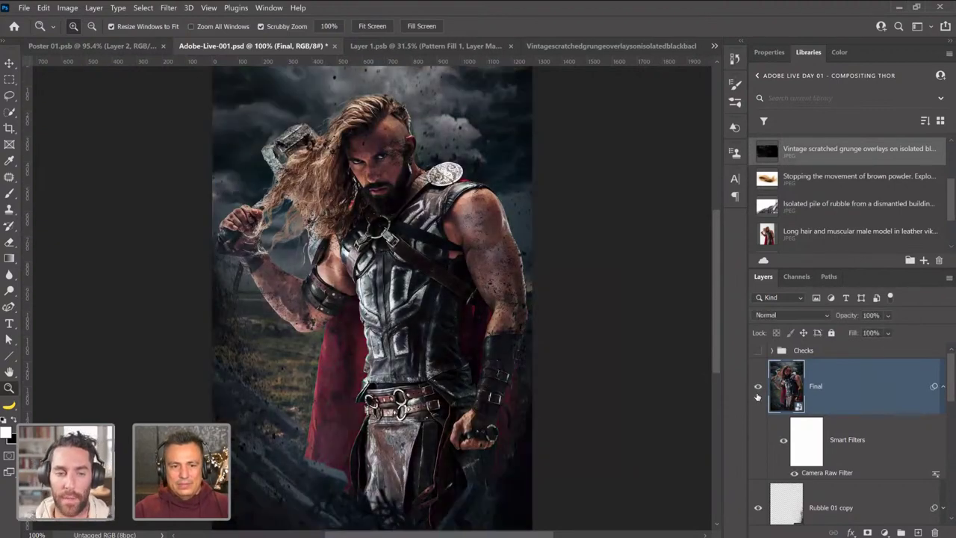
{"action": "left_click", "coordinate": [943, 387]}
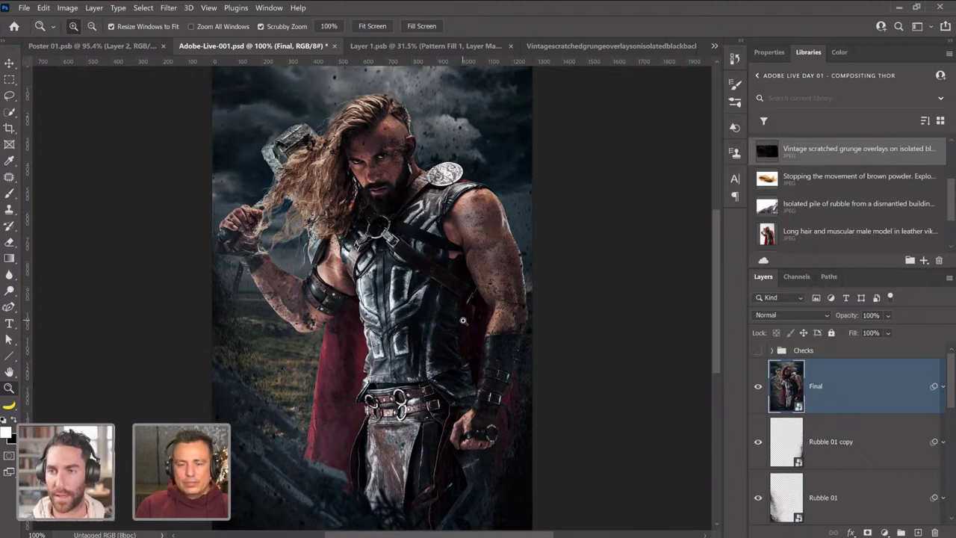
Toggle the Final layer on and off repeatedly to compare graded versus ungraded, ending hidden.
{"action": "left_click", "coordinate": [758, 387]}
{"action": "left_click", "coordinate": [758, 387]}
{"action": "left_click", "coordinate": [759, 389]}
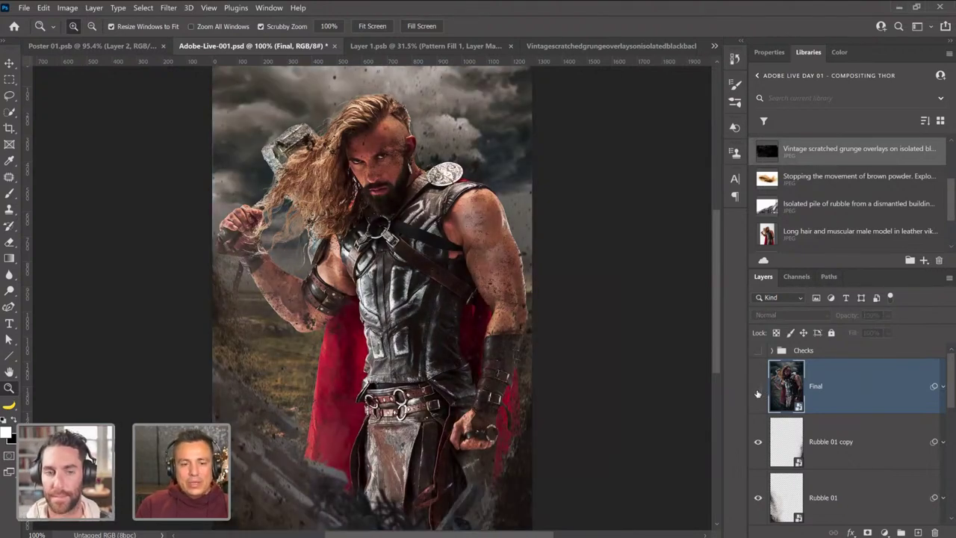
{"action": "scroll", "coordinate": [848, 459], "scroll_direction": "down", "scroll_amount": 6}
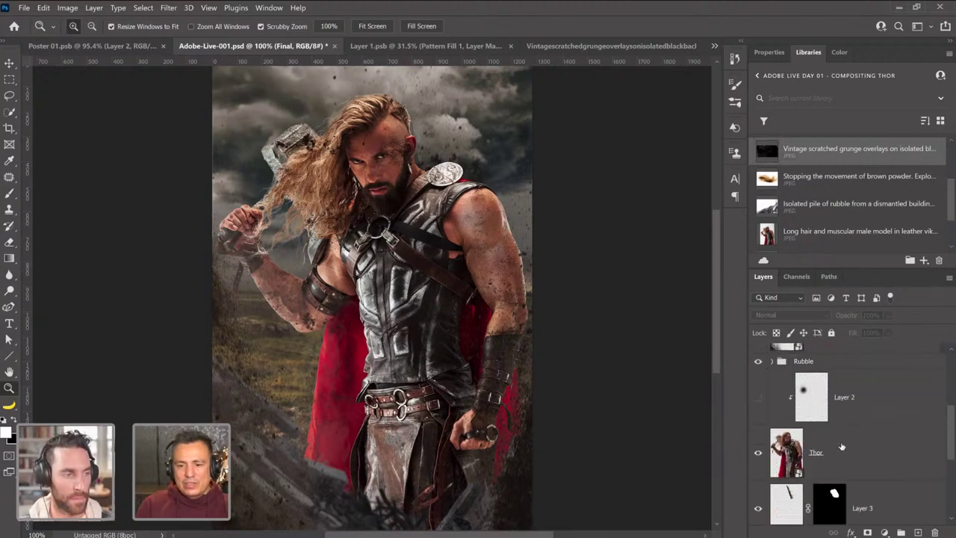
{"action": "scroll", "coordinate": [813, 467], "scroll_direction": "up", "scroll_amount": 6}
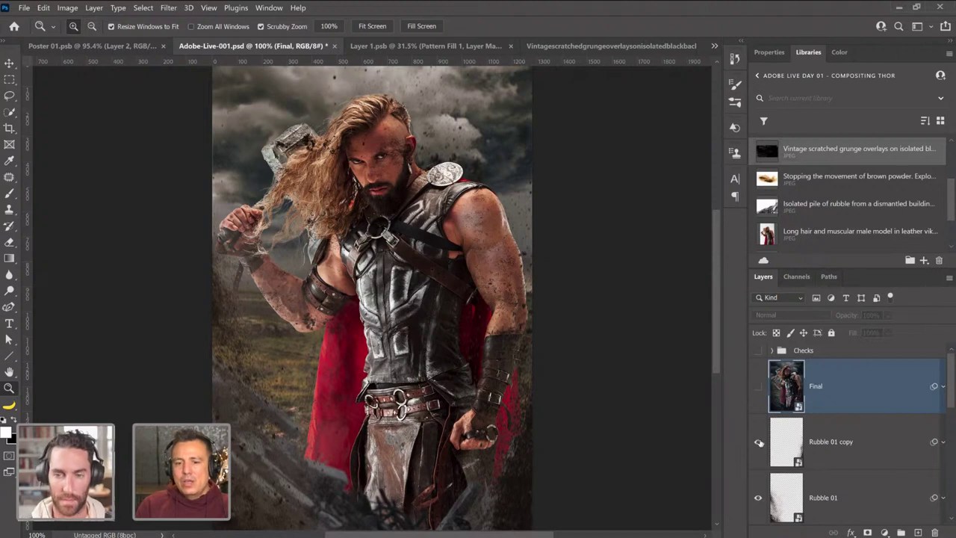
{"action": "left_click", "coordinate": [759, 390]}
{"action": "left_click", "coordinate": [759, 390]}
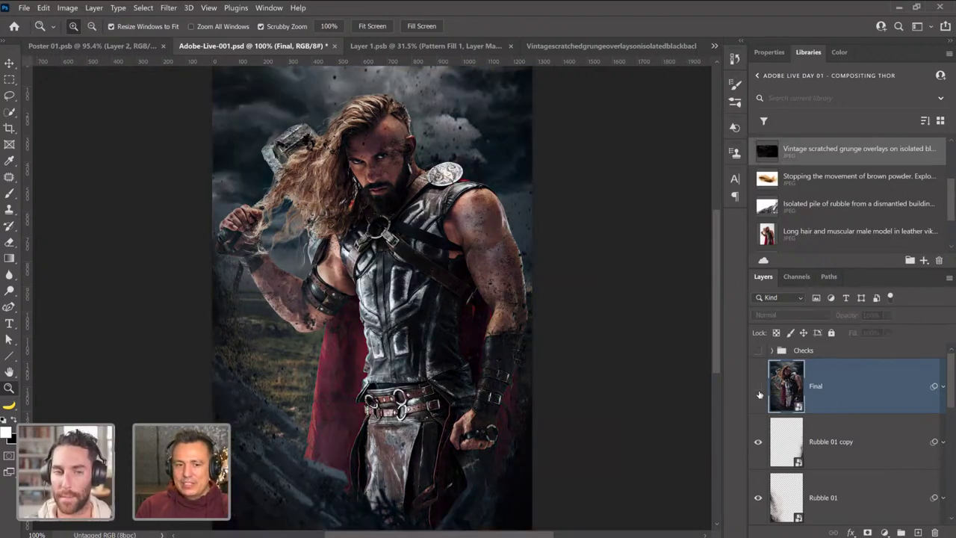
{"action": "left_click", "coordinate": [759, 390]}
{"action": "left_click", "coordinate": [759, 390]}
{"action": "left_click", "coordinate": [759, 389]}
{"action": "left_click", "coordinate": [759, 389]}
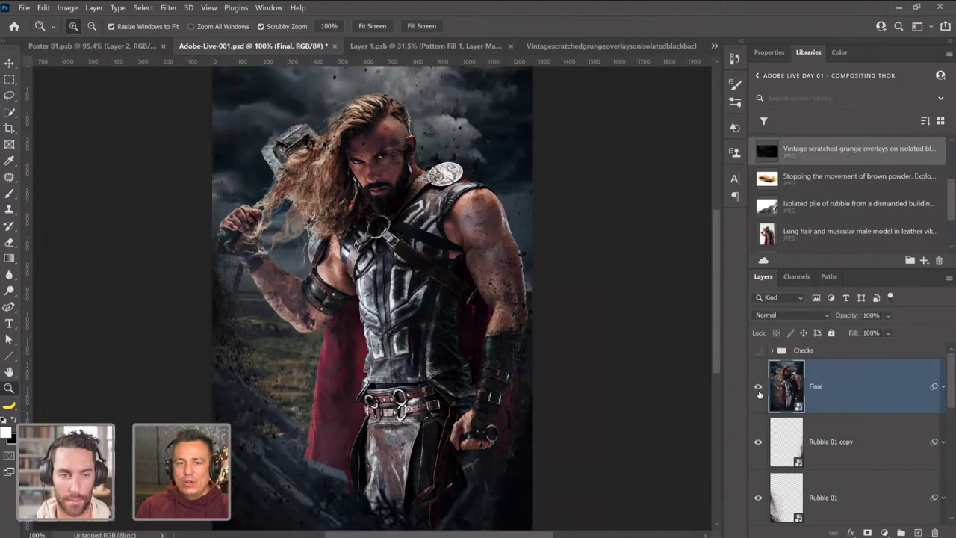
{"action": "left_click", "coordinate": [759, 388]}
{"action": "left_click", "coordinate": [759, 389]}
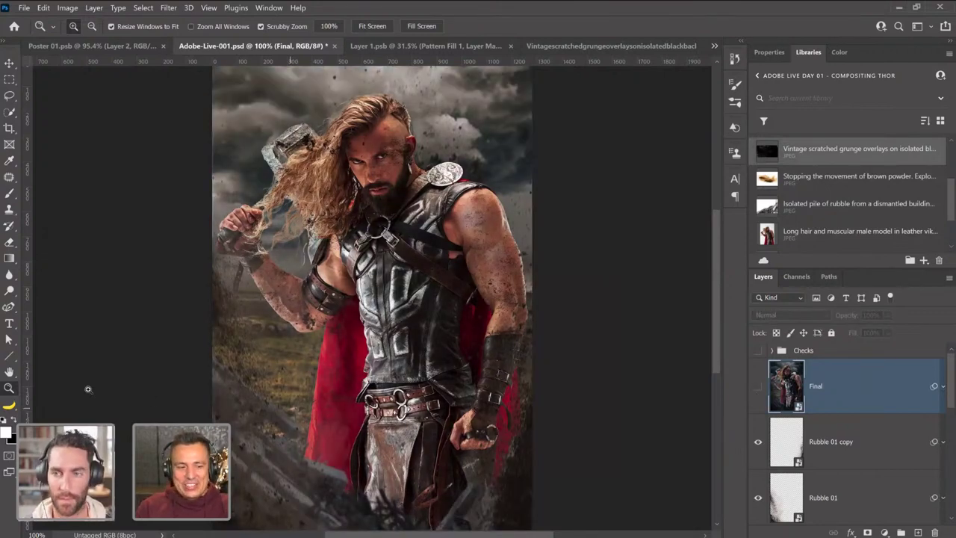
{"action": "left_click", "coordinate": [10, 406]}
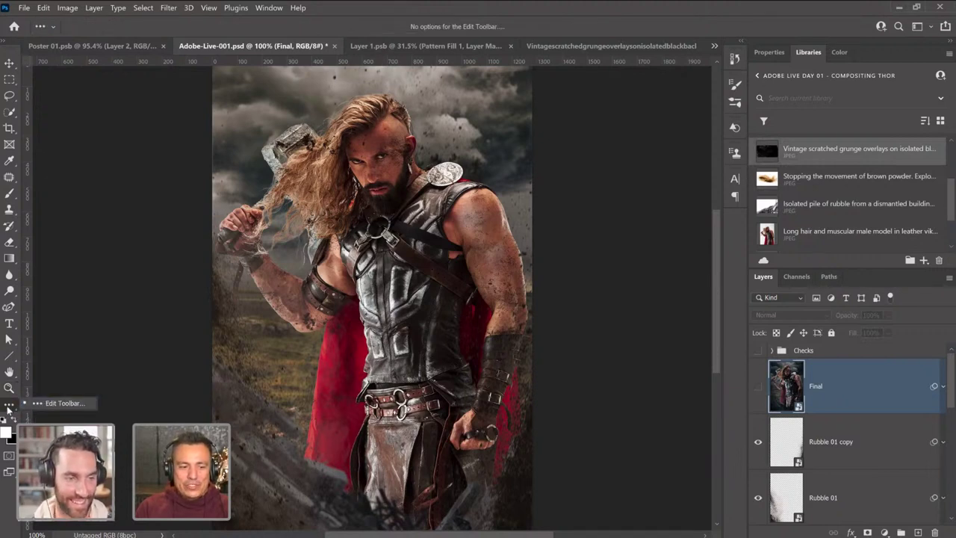
{"action": "left_click", "coordinate": [53, 405]}
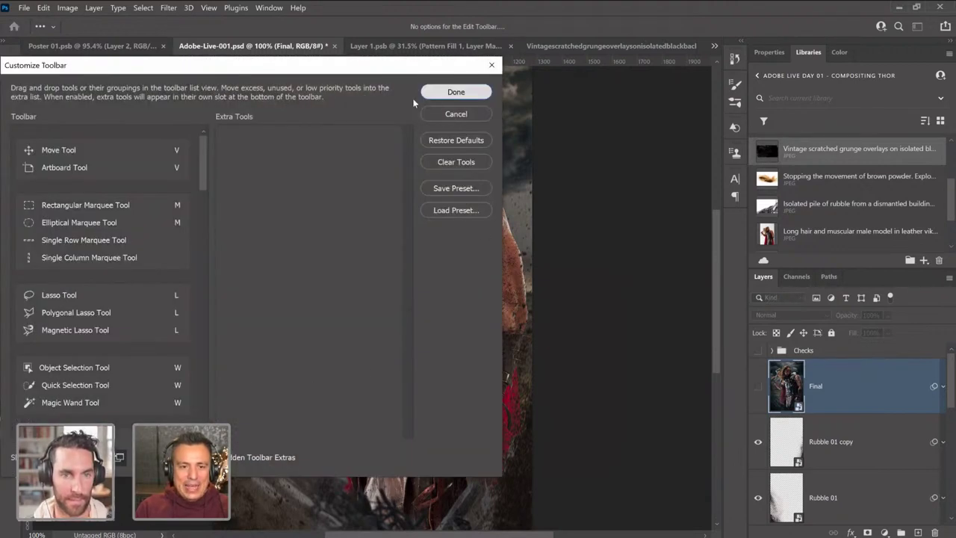
{"action": "left_click", "coordinate": [442, 98]}
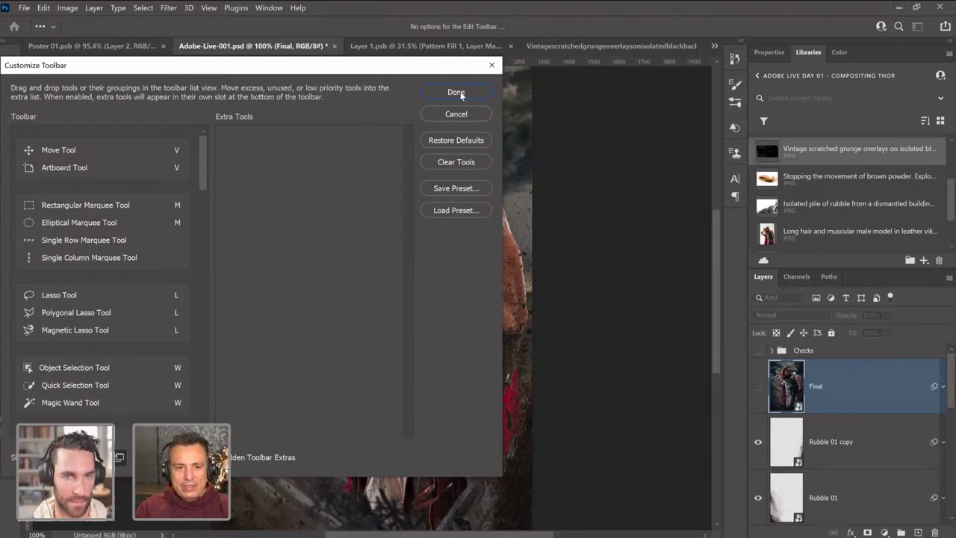
{"action": "left_click", "coordinate": [457, 93]}
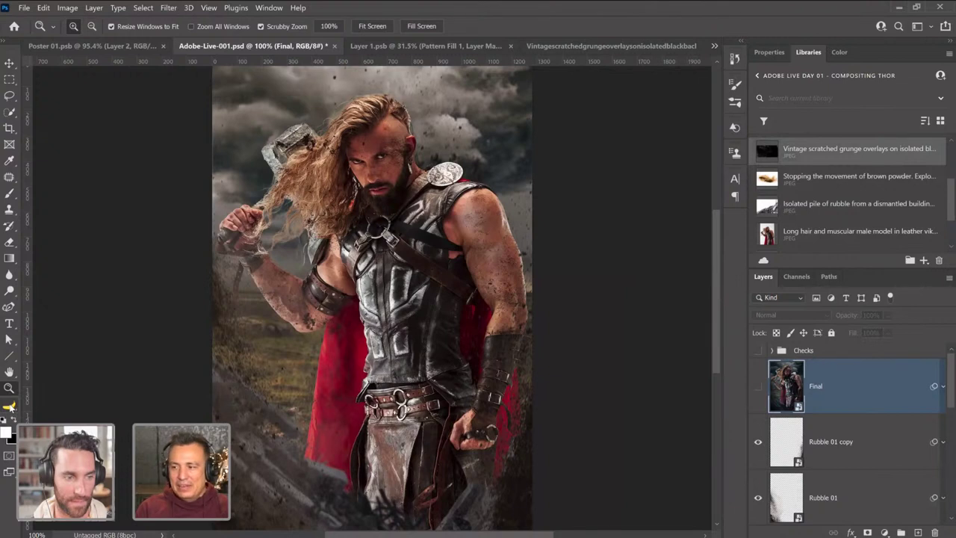
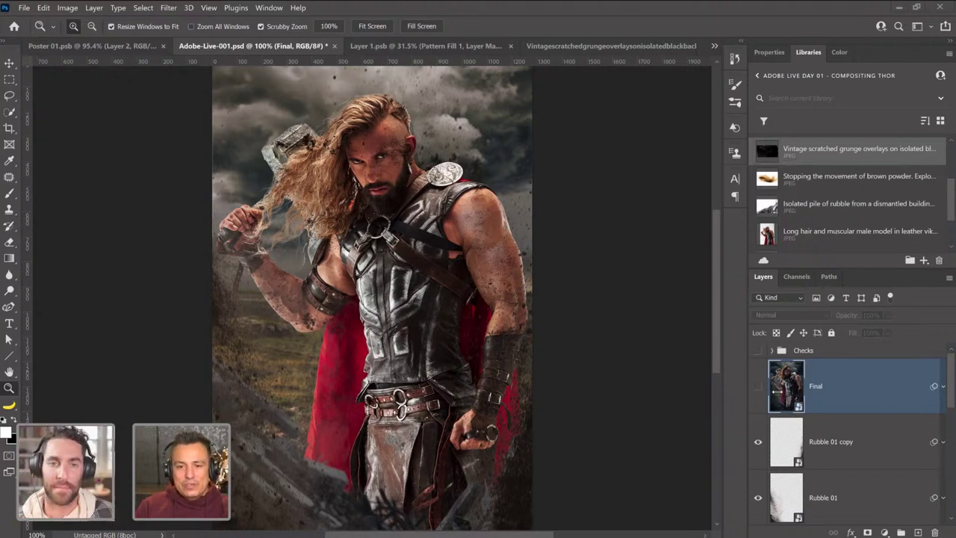
Compare the composite with and without the Final layer, leave it hidden, and save.
{"action": "left_click", "coordinate": [758, 389]}
{"action": "left_click", "coordinate": [759, 390]}
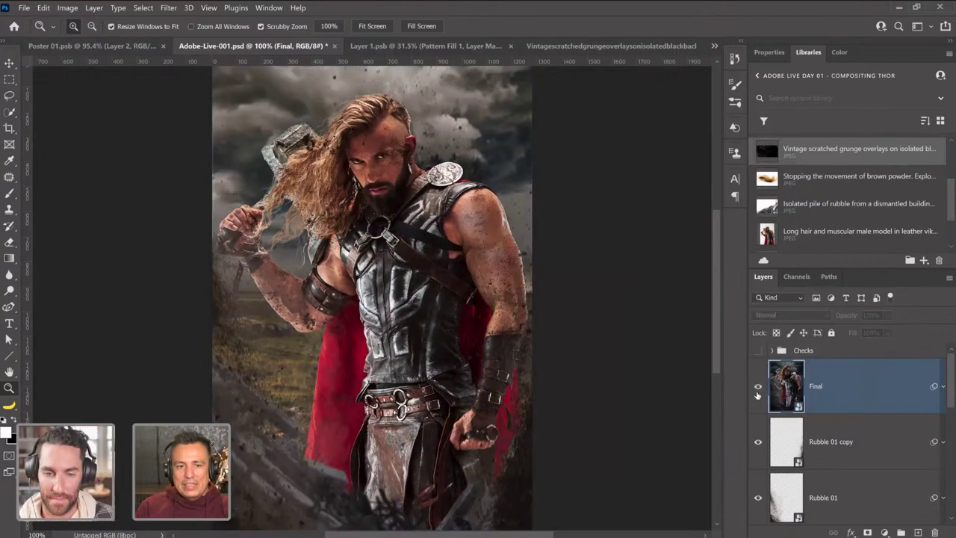
{"action": "left_click", "coordinate": [758, 390]}
{"action": "left_click", "coordinate": [759, 390]}
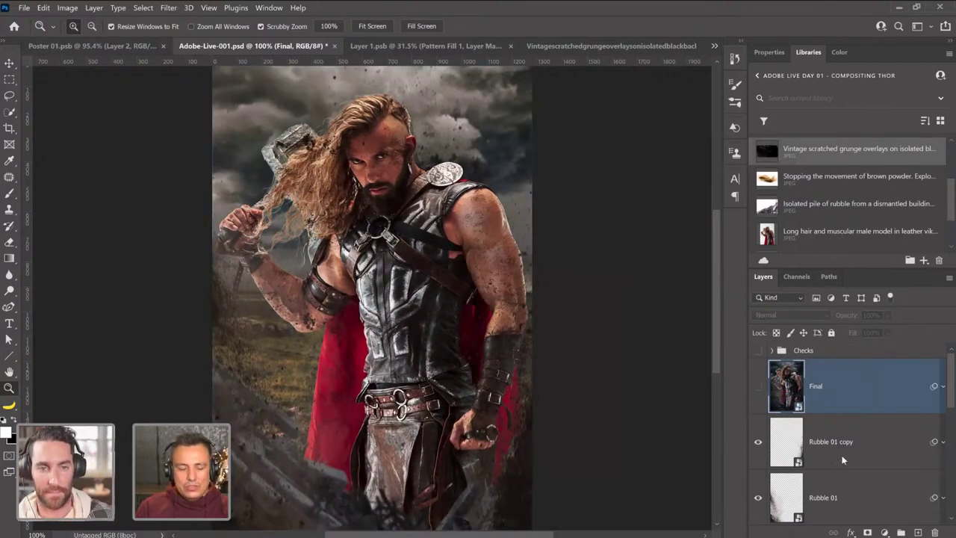
{"action": "key", "text": "ctrl+s"}
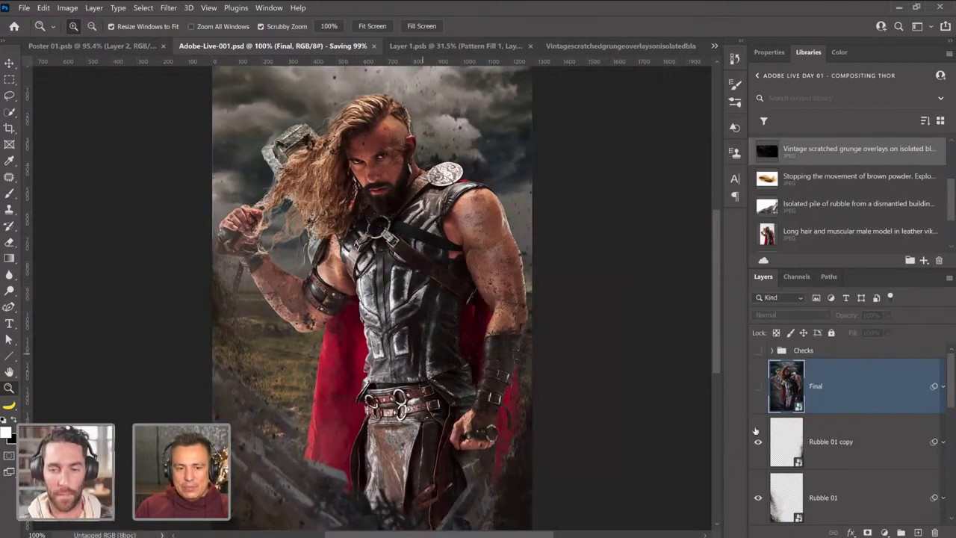
Open the Thor smart object's contents, Layer 1.psb, for editing.
{"action": "scroll", "coordinate": [801, 456], "scroll_direction": "down", "scroll_amount": 2}
{"action": "scroll", "coordinate": [799, 457], "scroll_direction": "down", "scroll_amount": 4}
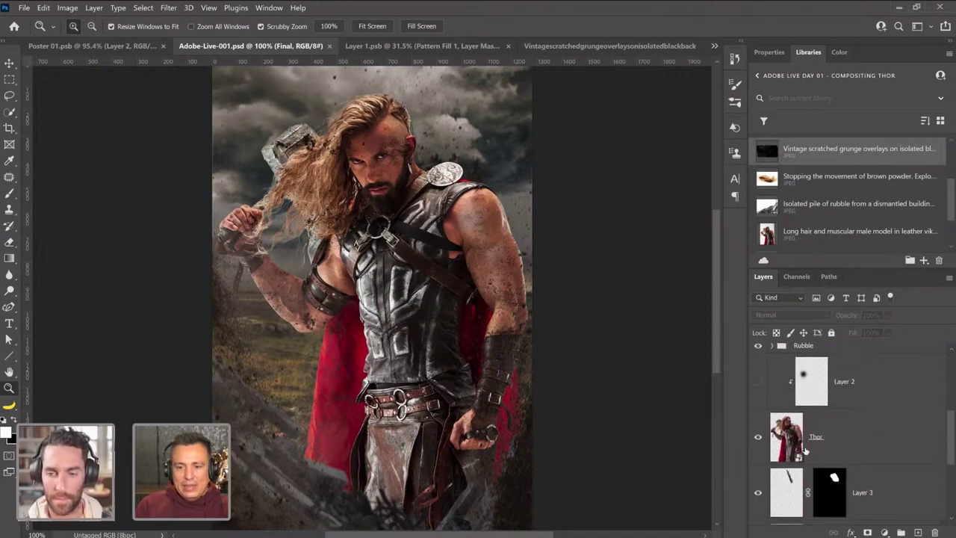
{"action": "left_click", "coordinate": [805, 450]}
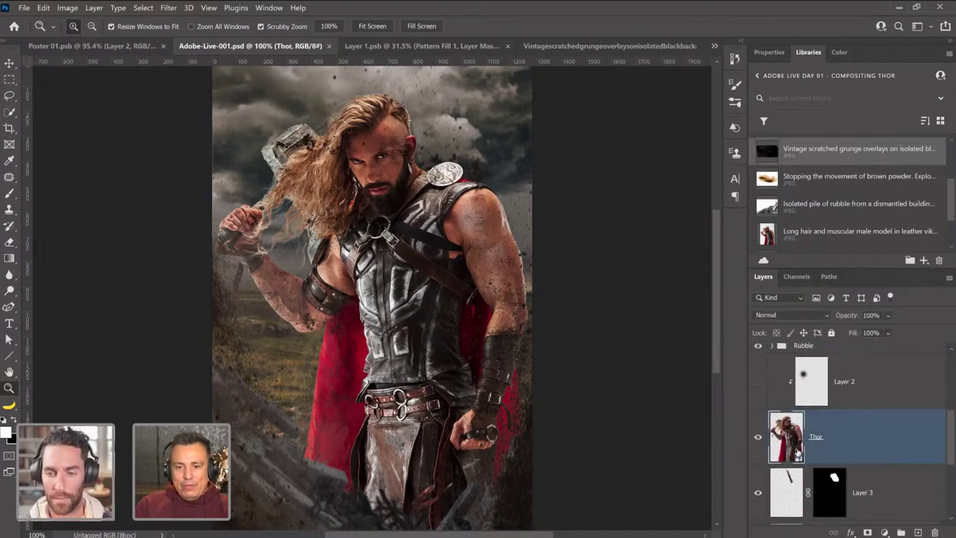
{"action": "double_click", "coordinate": [789, 446]}
Zoom to Thor's face at 400%, add an empty layer, set an 8 px brush, and save the cutout.
{"action": "left_click", "coordinate": [362, 131]}
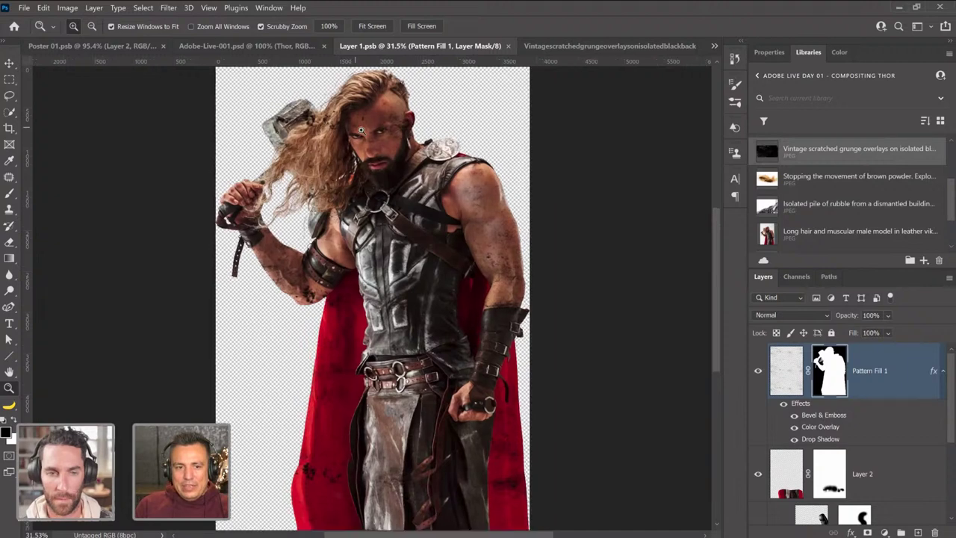
{"action": "left_click", "coordinate": [362, 132]}
{"action": "left_click", "coordinate": [361, 141]}
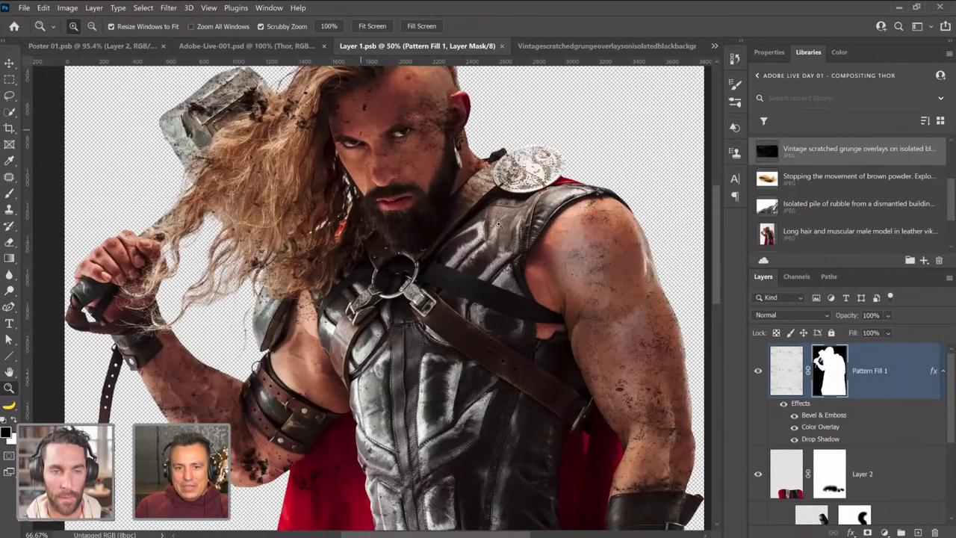
{"action": "key", "text": "ctrl+plus"}
{"action": "key", "text": "ctrl+plus"}
{"action": "key", "text": "ctrl+plus"}
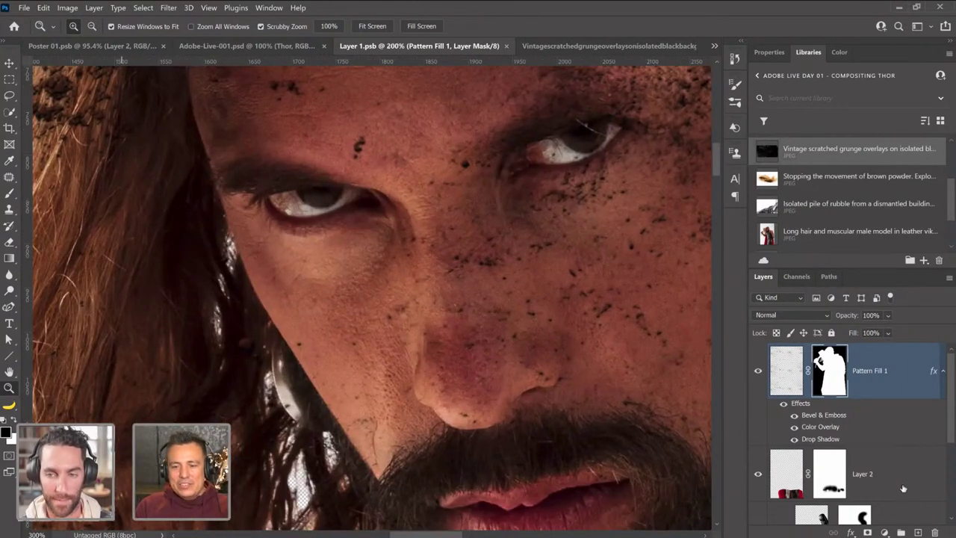
{"action": "key", "text": "ctrl+plus"}
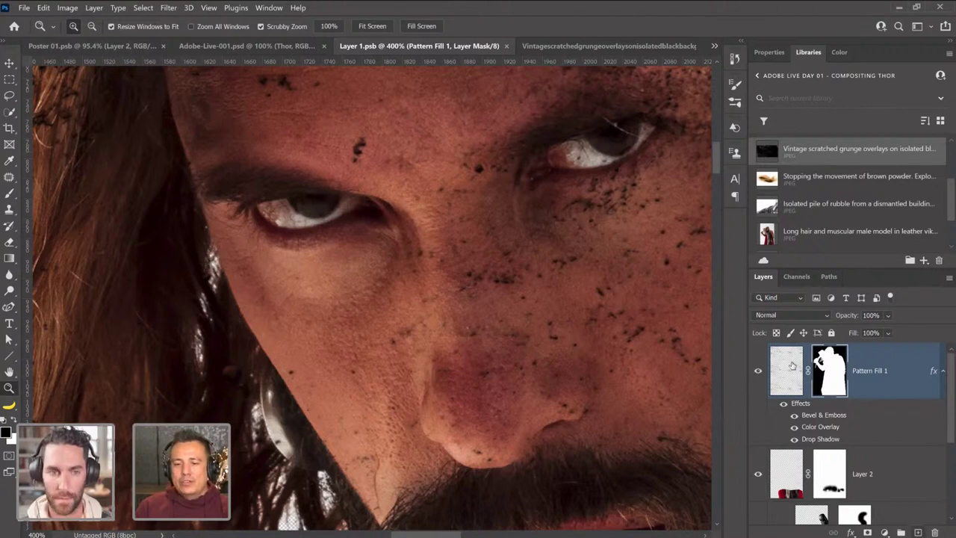
{"action": "left_click", "coordinate": [918, 532]}
{"action": "left_click", "coordinate": [9, 193]}
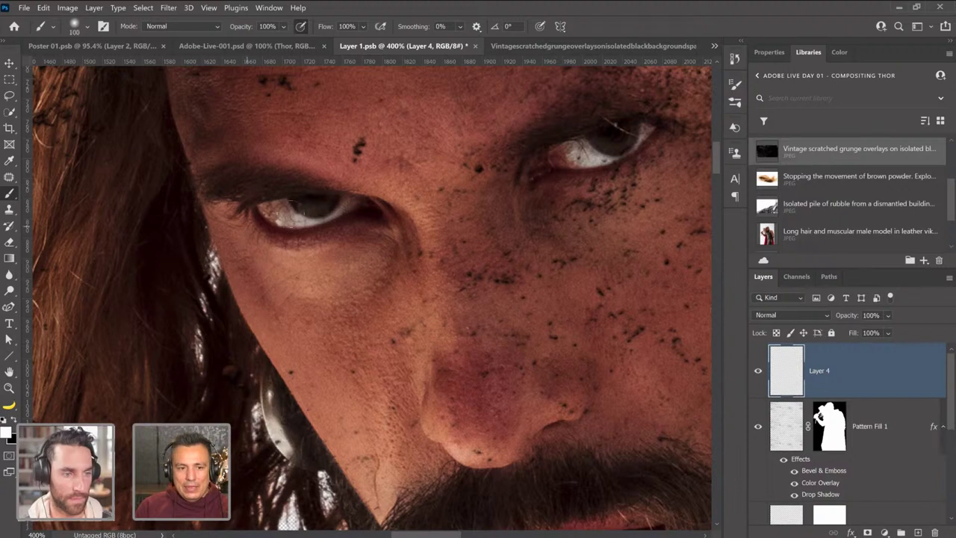
{"action": "key", "text": "bracketleft"}
{"action": "key", "text": "bracketleft"}
{"action": "key", "text": "bracketleft"}
{"action": "key", "text": "bracketleft"}
{"action": "key", "text": "bracketleft"}
{"action": "key", "text": "bracketleft"}
{"action": "key", "text": "bracketleft"}
{"action": "key", "text": "bracketleft"}
{"action": "key", "text": "bracketleft"}
{"action": "key", "text": "bracketleft"}
{"action": "key", "text": "bracketleft"}
{"action": "key", "text": "bracketleft"}
{"action": "key", "text": "bracketleft"}
{"action": "key", "text": "bracketleft"}
{"action": "key", "text": "bracketleft"}
{"action": "key", "text": "bracketleft"}
{"action": "key", "text": "bracketleft"}
{"action": "key", "text": "bracketleft"}
{"action": "key", "text": "bracketleft"}
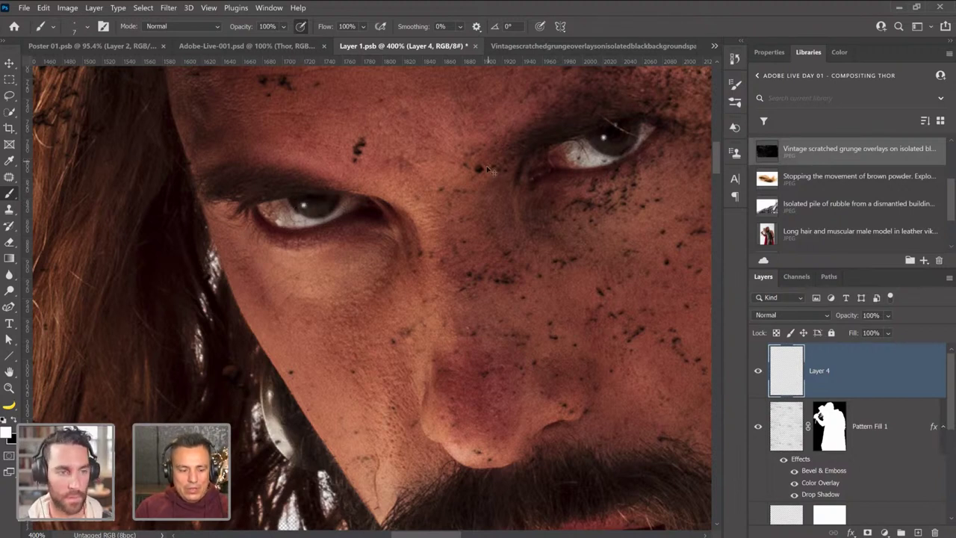
{"action": "key", "text": "ctrl+s"}
{"action": "key", "text": "ctrl+w"}
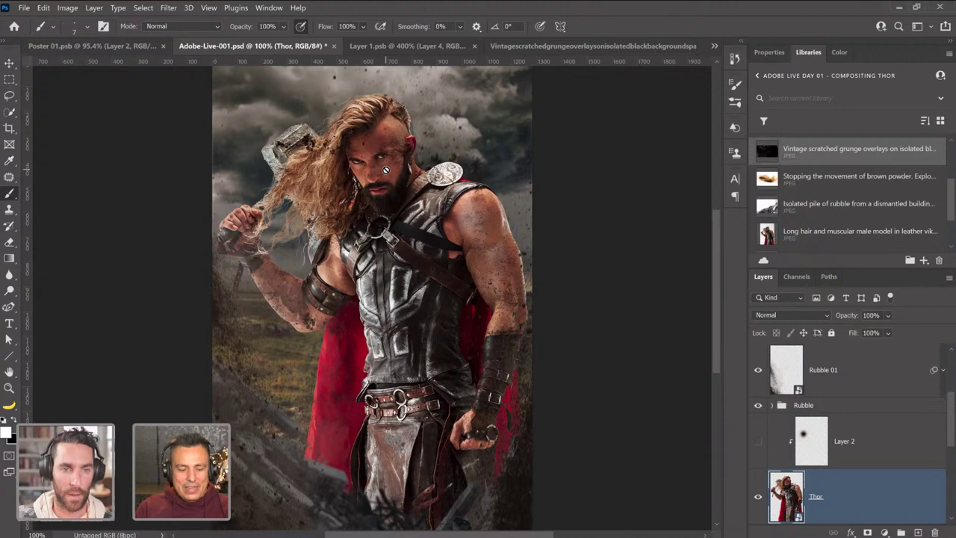
Check Thor's face in the composite, fit it on screen, and close the grunge overlay document.
{"action": "key", "text": "z"}
{"action": "left_click", "coordinate": [387, 170]}
{"action": "left_click", "coordinate": [389, 174]}
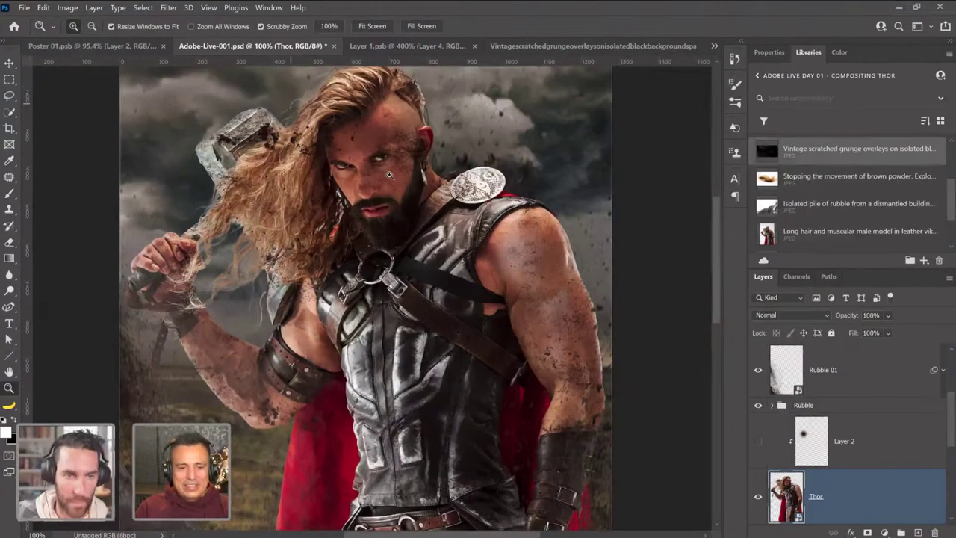
{"action": "left_click", "coordinate": [389, 174]}
{"action": "left_click", "coordinate": [378, 194]}
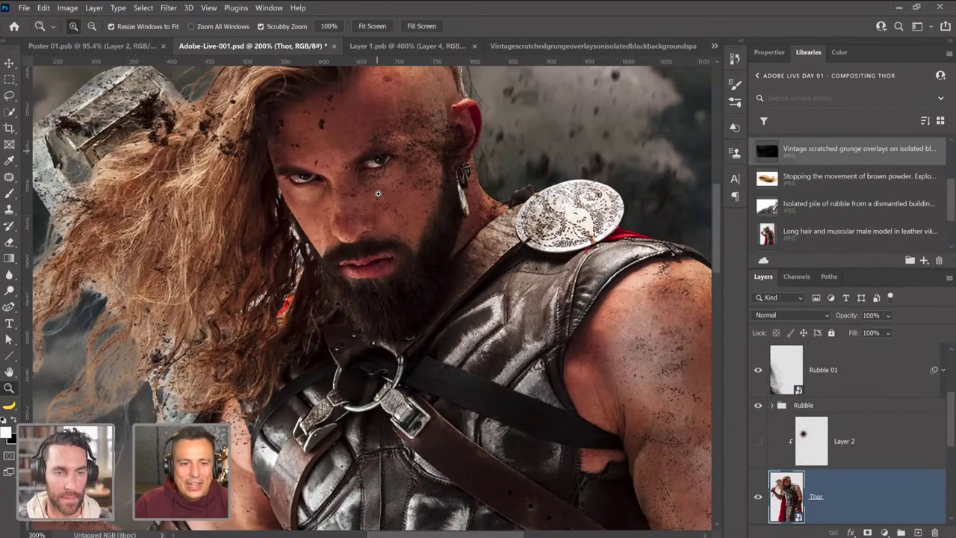
{"action": "left_click", "coordinate": [378, 193], "text": "alt"}
{"action": "left_click", "coordinate": [391, 183], "text": "alt"}
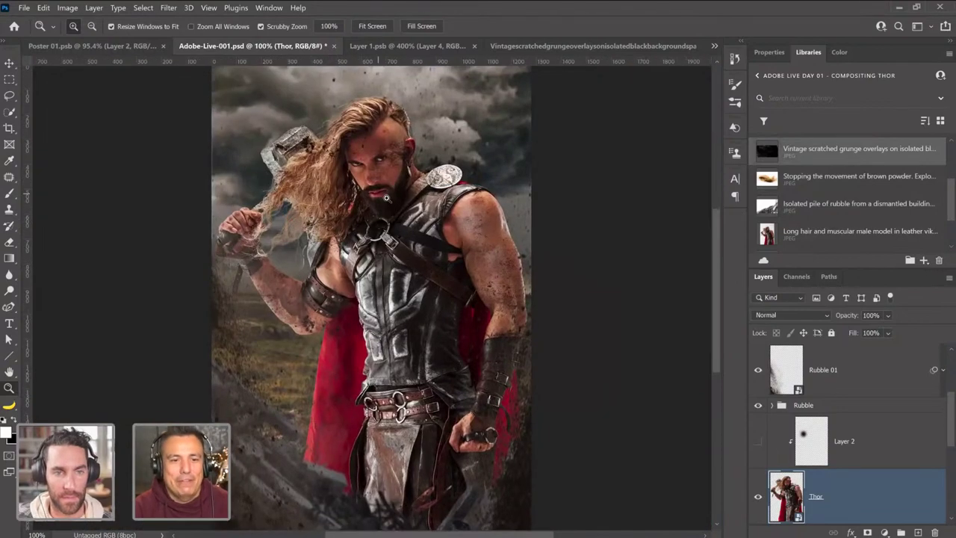
{"action": "left_click", "coordinate": [386, 198]}
{"action": "left_click", "coordinate": [390, 213]}
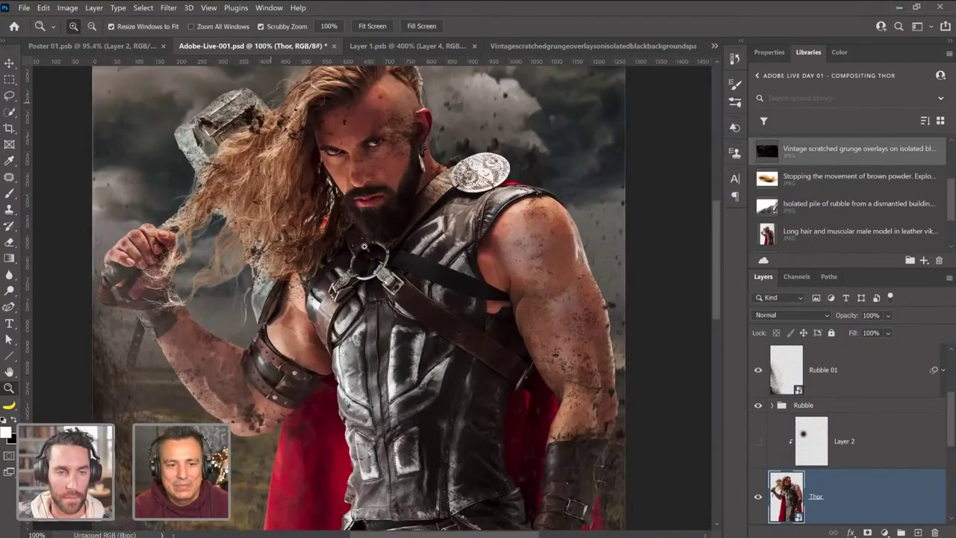
{"action": "key", "text": "ctrl+0"}
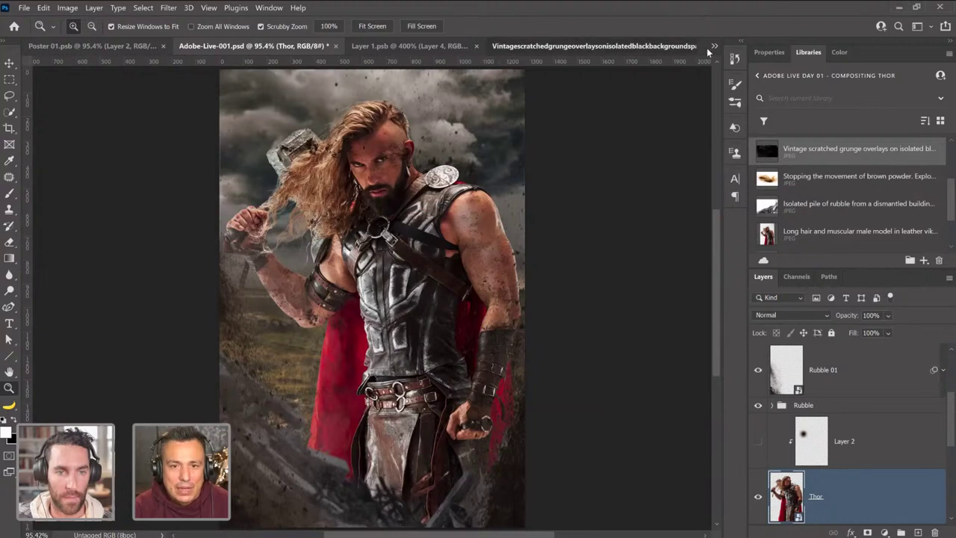
{"action": "left_click", "coordinate": [686, 45]}
{"action": "key", "text": "ctrl+w"}
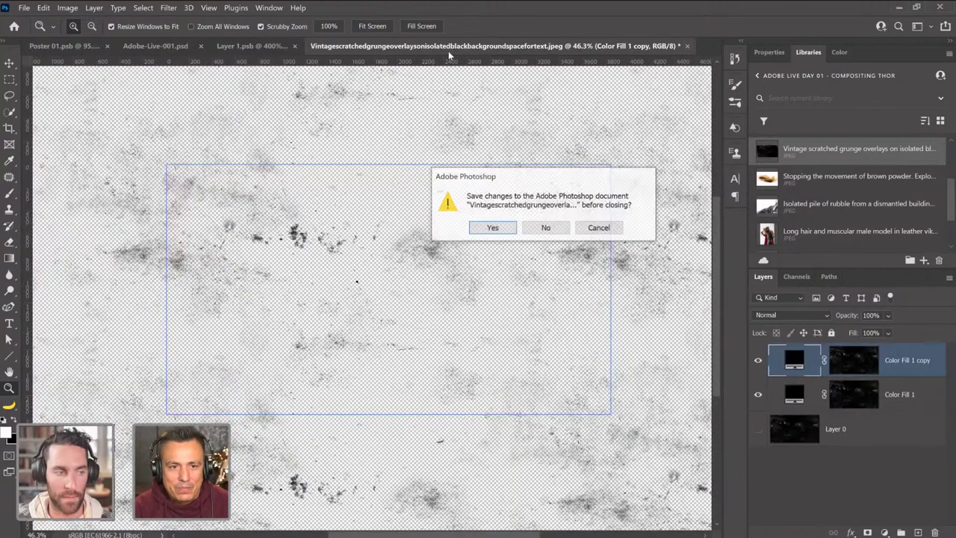
Discard the grunge document's changes, close the Thor cutout, and delete a stray new layer.
{"action": "key", "text": "n"}
{"action": "left_click", "coordinate": [479, 49]}
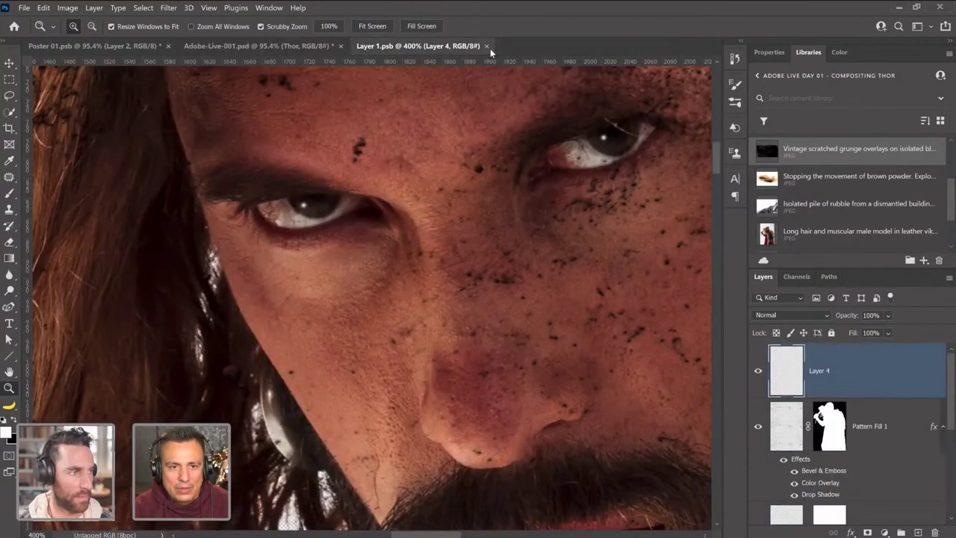
{"action": "left_click", "coordinate": [486, 46]}
{"action": "scroll", "coordinate": [847, 409], "scroll_direction": "down", "scroll_amount": 2}
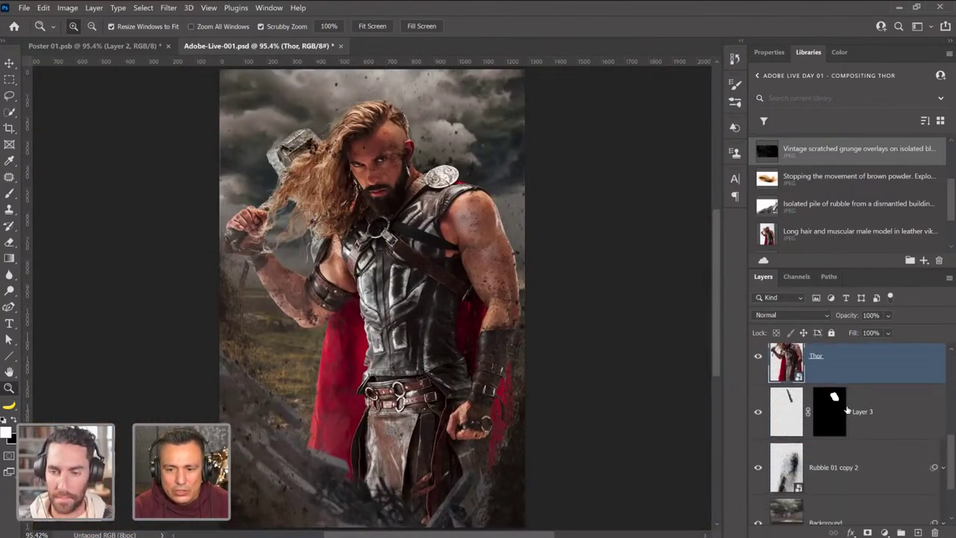
{"action": "scroll", "coordinate": [846, 410], "scroll_direction": "up", "scroll_amount": 1}
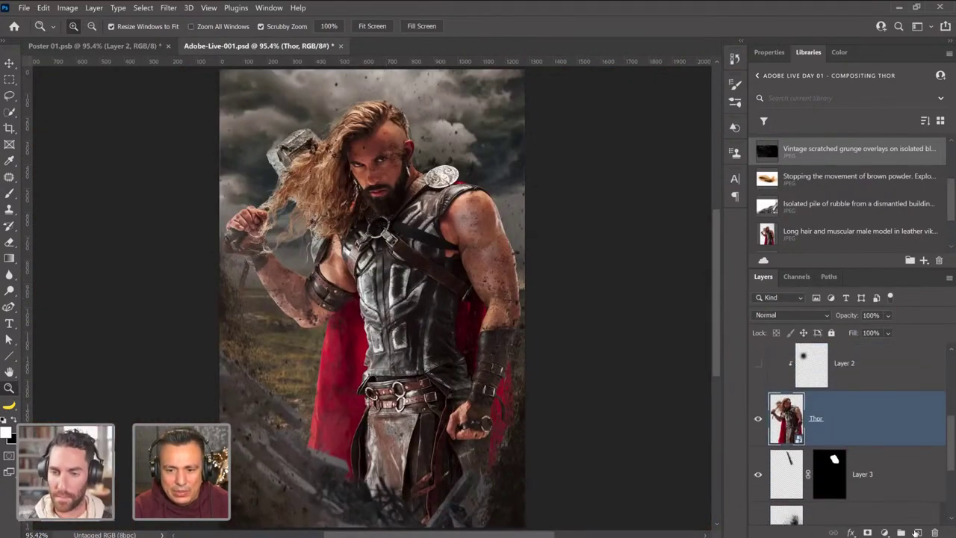
{"action": "left_click", "coordinate": [918, 532]}
{"action": "double_click", "coordinate": [845, 419]}
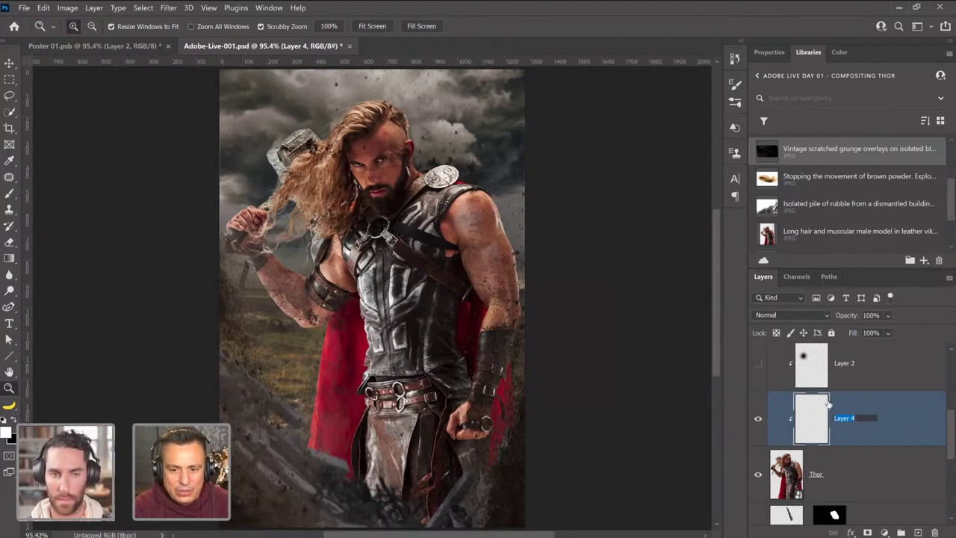
{"action": "left_click_drag", "start_coordinate": [819, 419], "coordinate": [943, 529]}
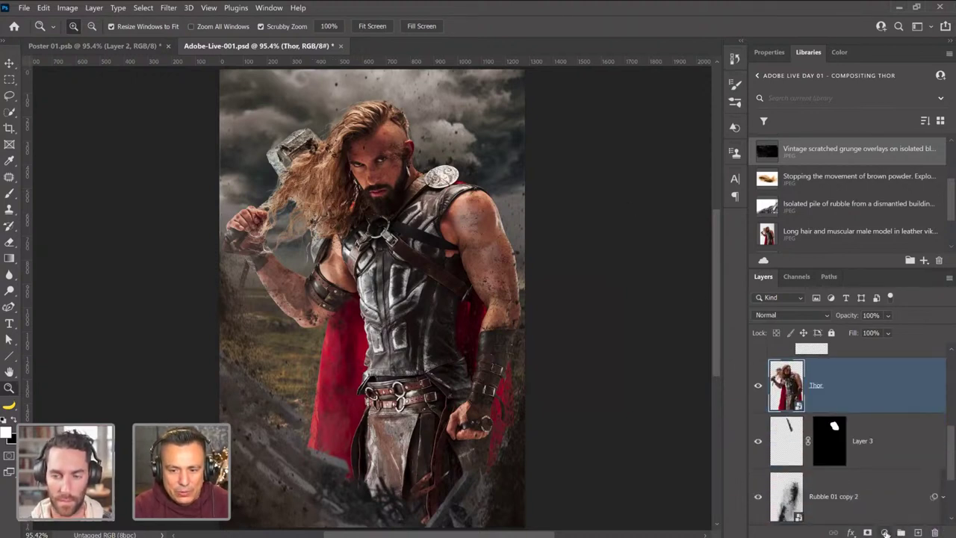
Add a clipped Curves layer named Dodge in Luminosity mode, raising the curve to brighten Thor.
{"action": "left_click", "coordinate": [884, 532]}
{"action": "left_click", "coordinate": [861, 372]}
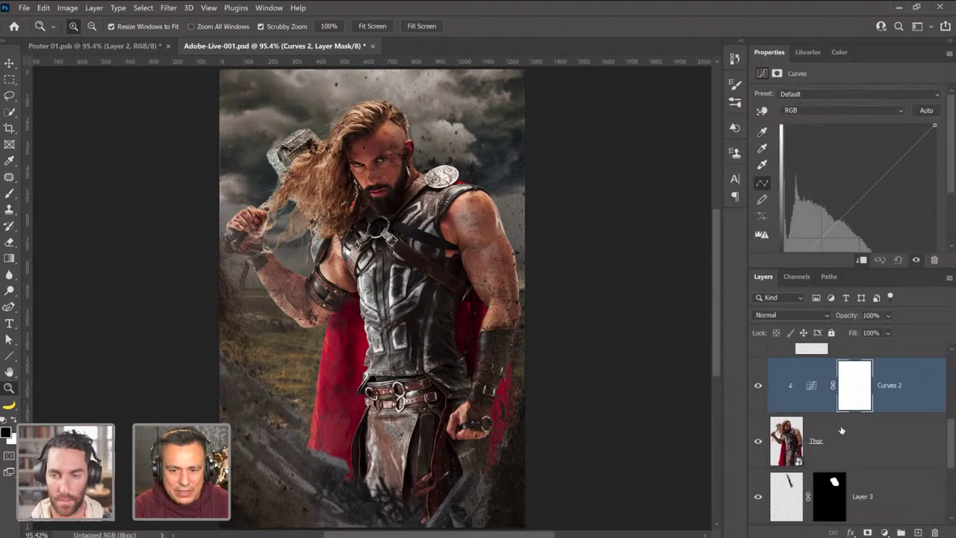
{"action": "right_click", "coordinate": [859, 393]}
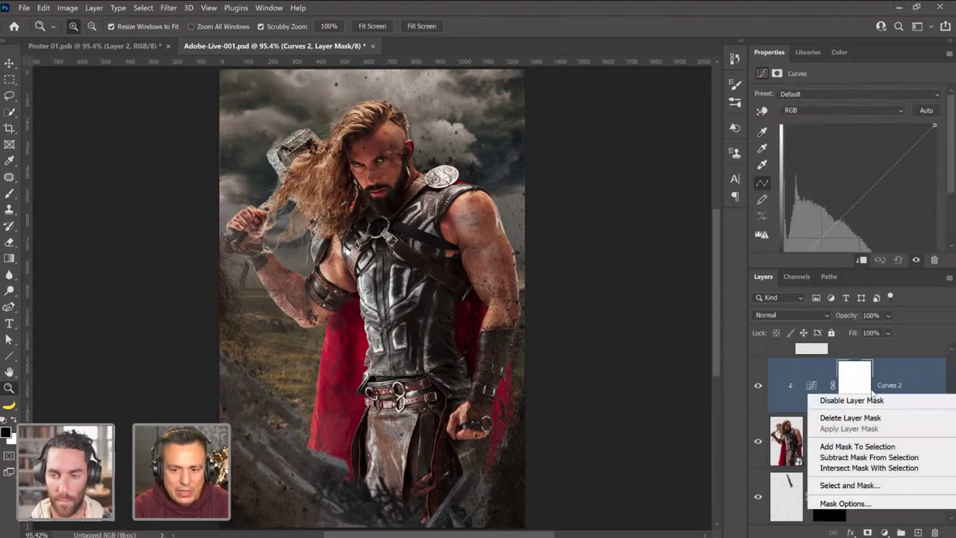
{"action": "double_click", "coordinate": [891, 384]}
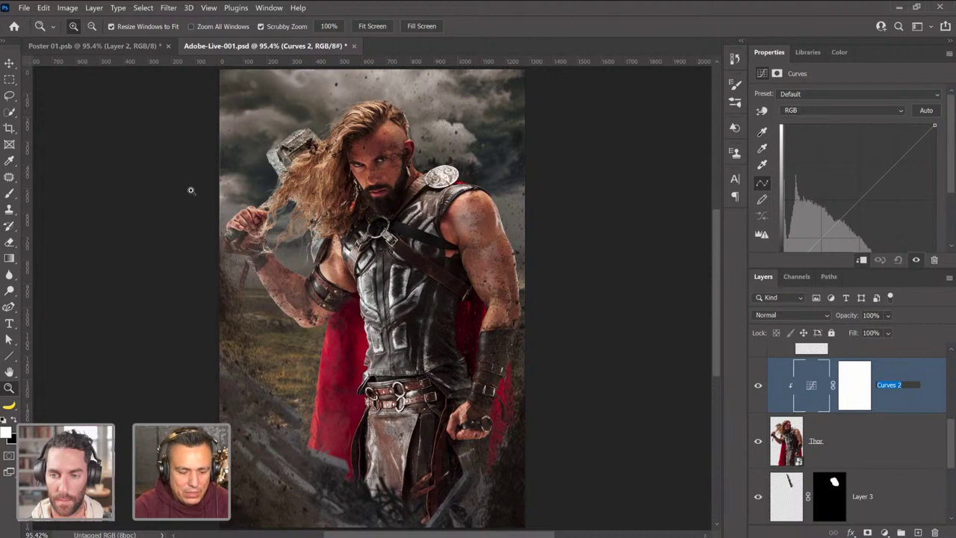
{"action": "type", "text": "Dodge"}
{"action": "key", "text": "Return"}
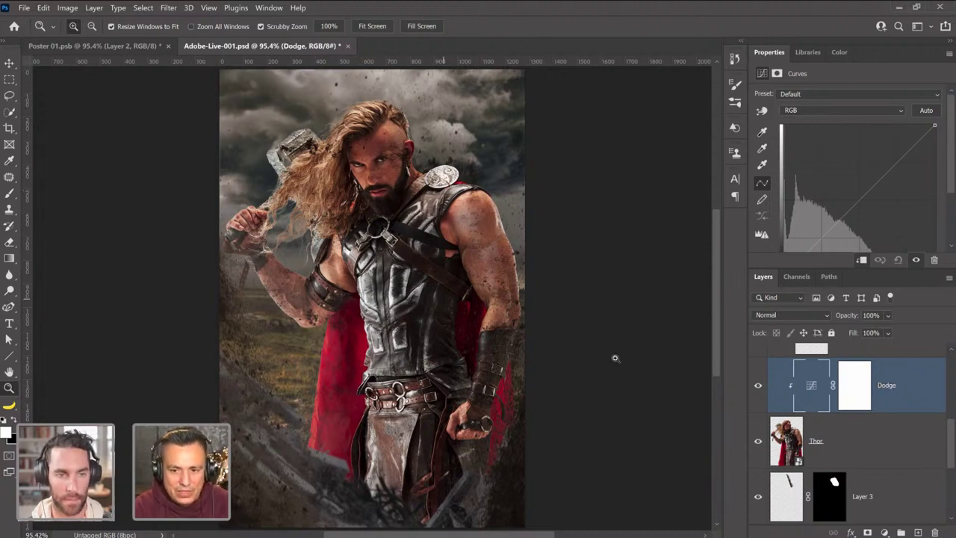
{"action": "left_click", "coordinate": [761, 315]}
{"action": "left_click", "coordinate": [758, 529]}
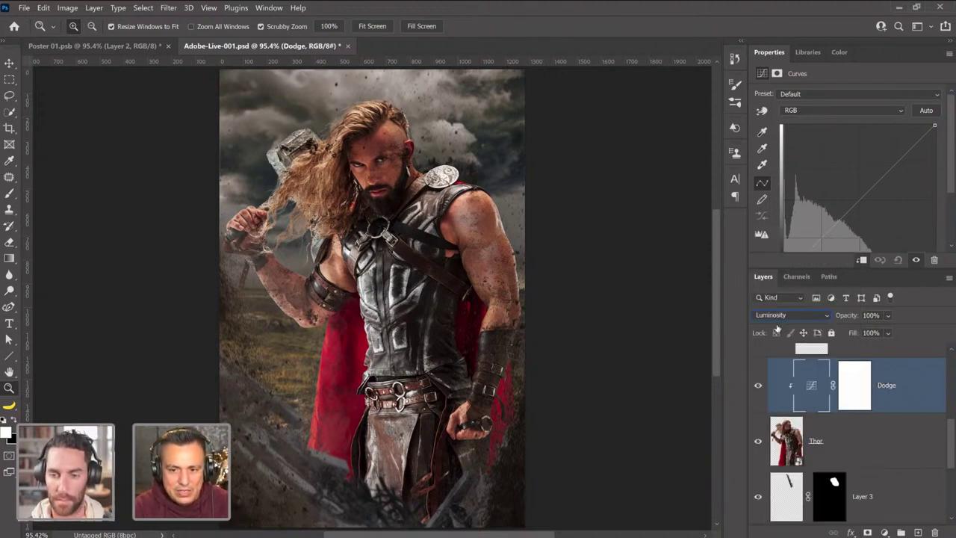
{"action": "left_click_drag", "start_coordinate": [855, 191], "coordinate": [834, 167]}
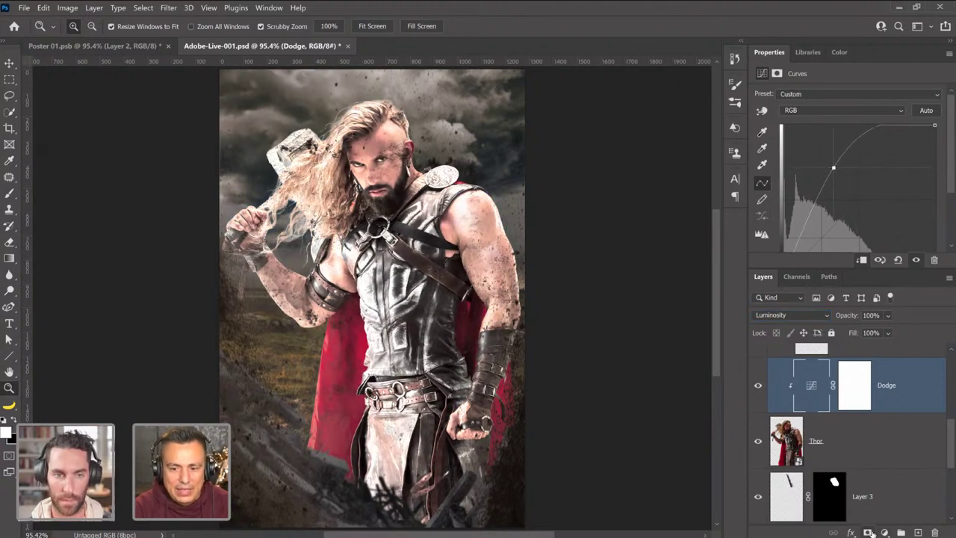
Invert the Dodge mask to black and add another Curves adjustment layer.
{"action": "left_click", "coordinate": [851, 394]}
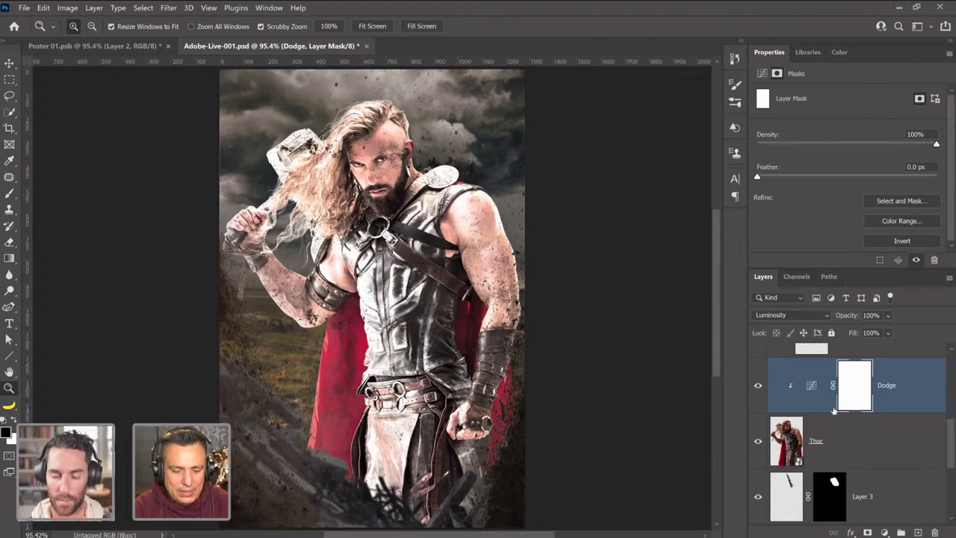
{"action": "key", "text": "ctrl+i"}
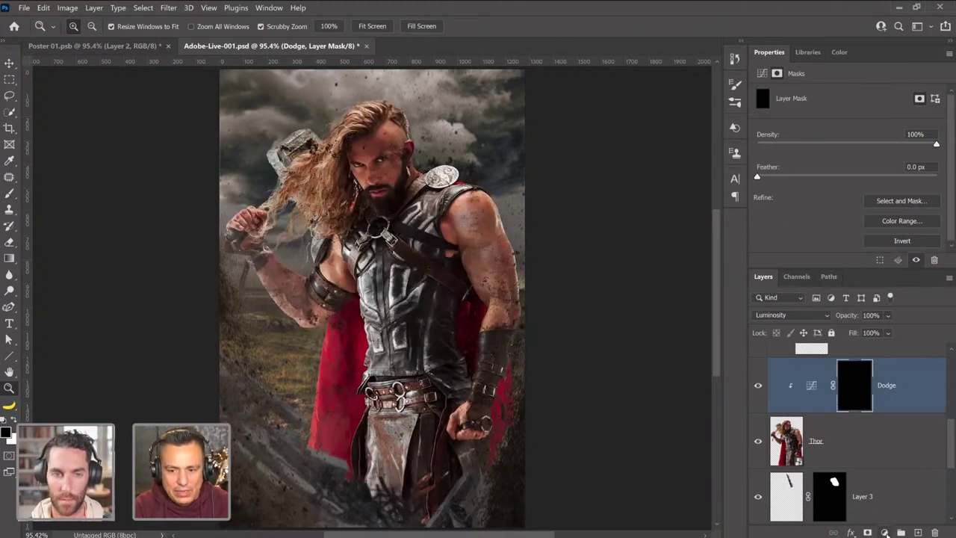
{"action": "left_click", "coordinate": [884, 532]}
{"action": "left_click", "coordinate": [873, 375]}
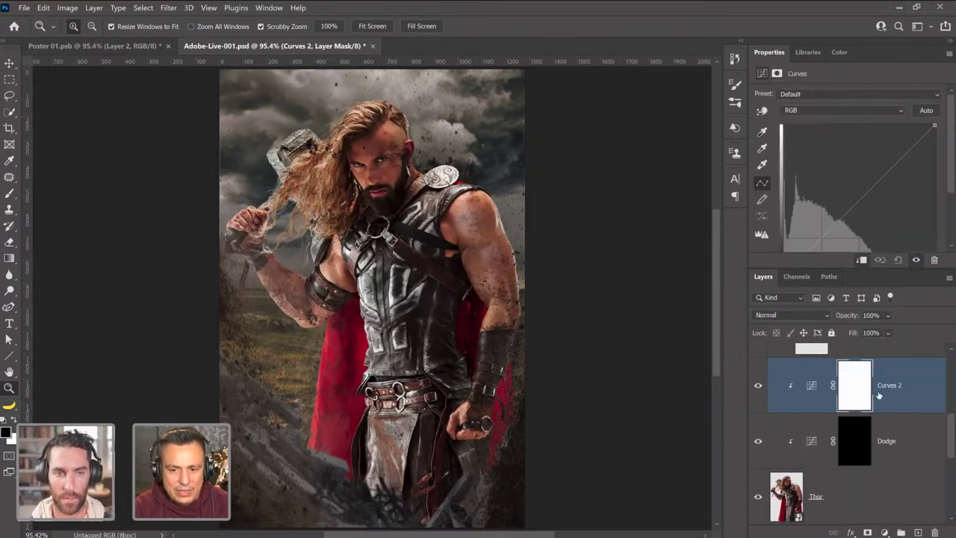
Rename Curves 2 to Burn, set it to Luminosity, and pull the curve down to darken.
{"action": "double_click", "coordinate": [891, 386]}
{"action": "type", "text": "Burn"}
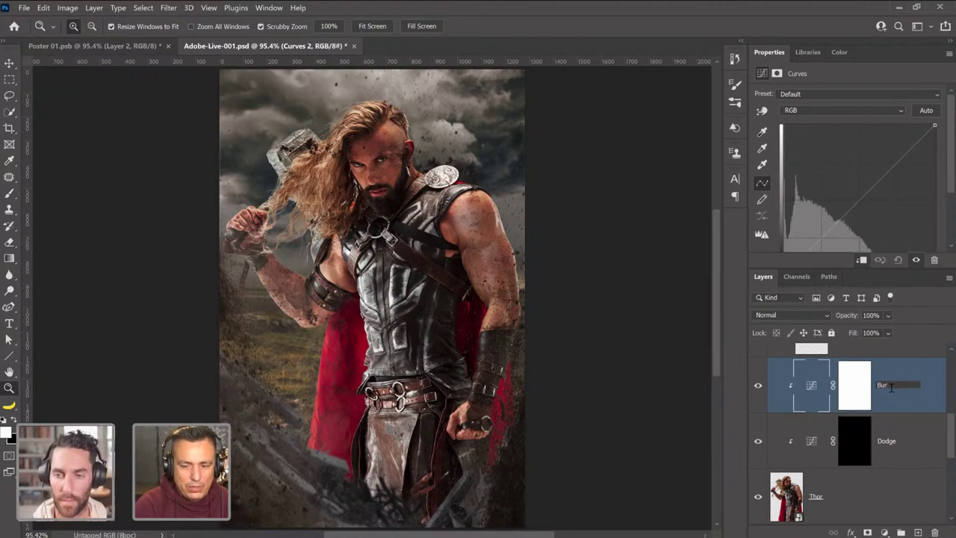
{"action": "key", "text": "Return"}
{"action": "left_click", "coordinate": [820, 315]}
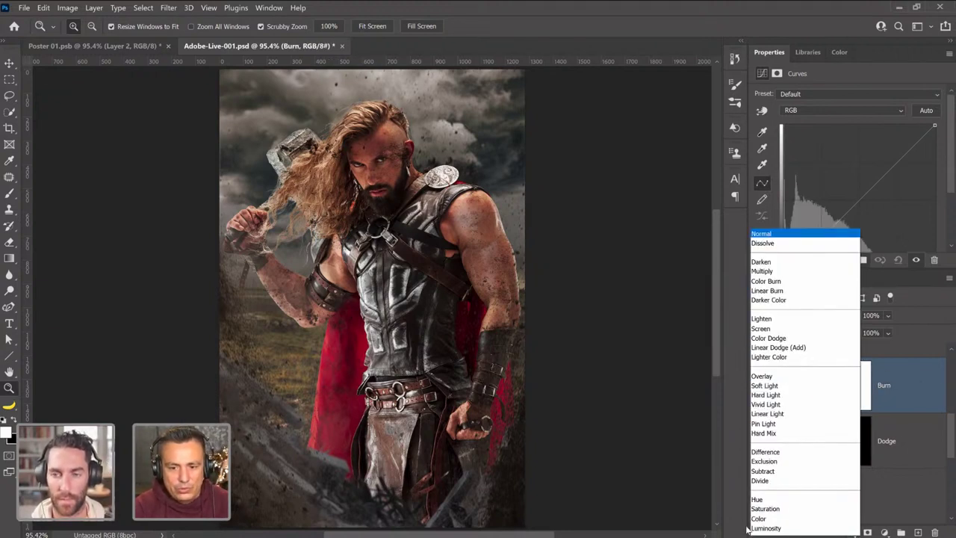
{"action": "left_click", "coordinate": [768, 526]}
{"action": "left_click_drag", "start_coordinate": [868, 182], "coordinate": [868, 199]}
{"action": "left_click_drag", "start_coordinate": [874, 232], "coordinate": [869, 230]}
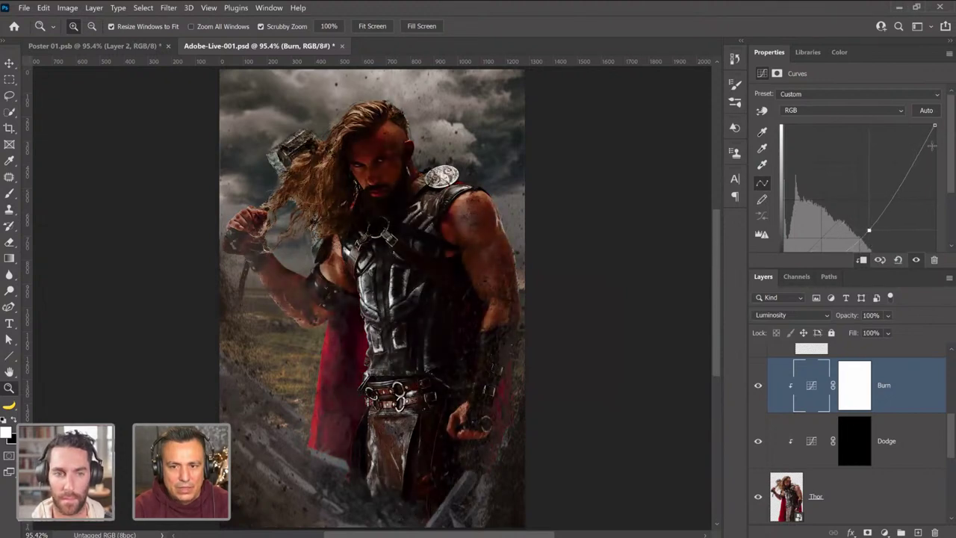
{"action": "mouse_move", "coordinate": [935, 125]}
{"action": "left_mouse_down"}
{"action": "mouse_move", "coordinate": [935, 165]}
{"action": "mouse_move", "coordinate": [935, 144]}
{"action": "left_mouse_up"}
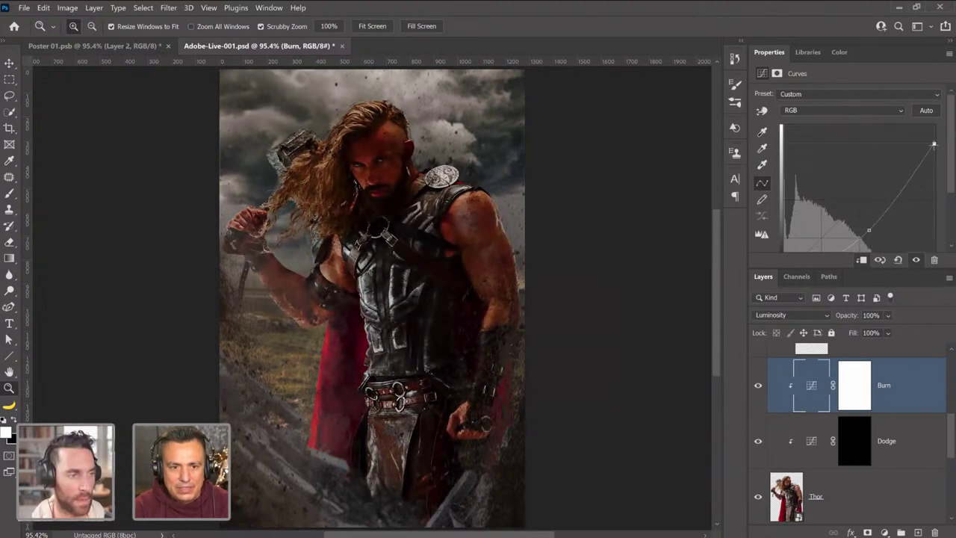
{"action": "scroll", "coordinate": [896, 172], "scroll_direction": "down", "scroll_amount": 2}
{"action": "left_click_drag", "start_coordinate": [869, 210], "coordinate": [851, 222]}
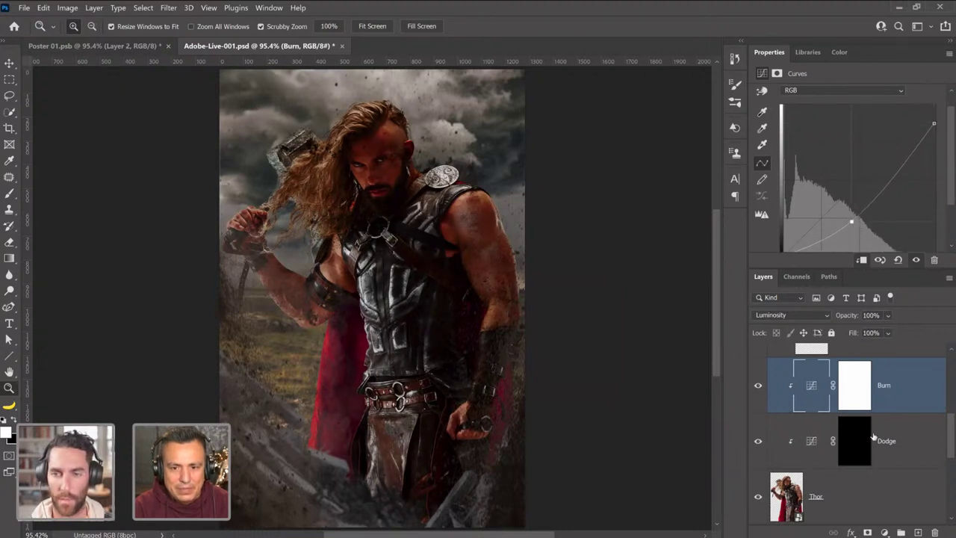
Invert the Burn mask to black and paint white darkening onto the loincloth with a 50 px brush.
{"action": "left_click", "coordinate": [852, 394]}
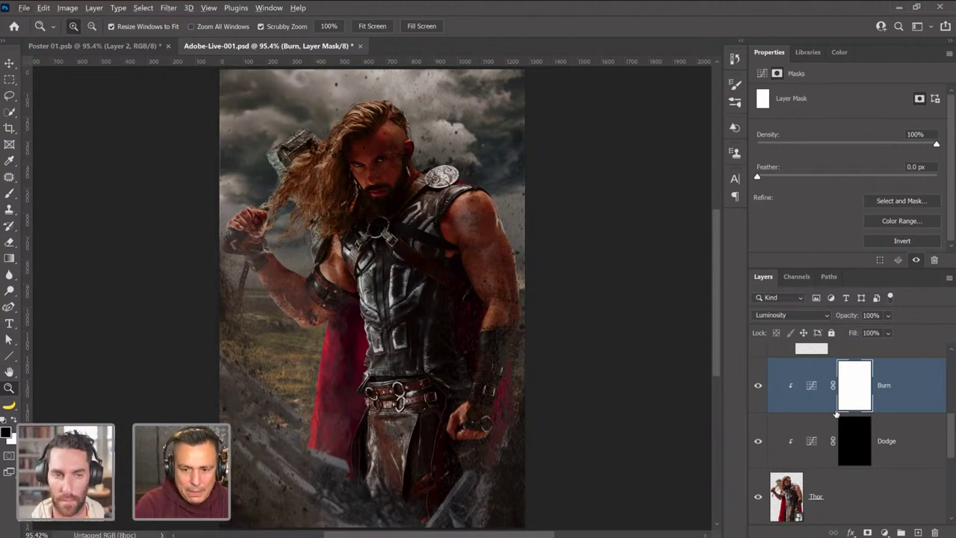
{"action": "key", "text": "ctrl+i"}
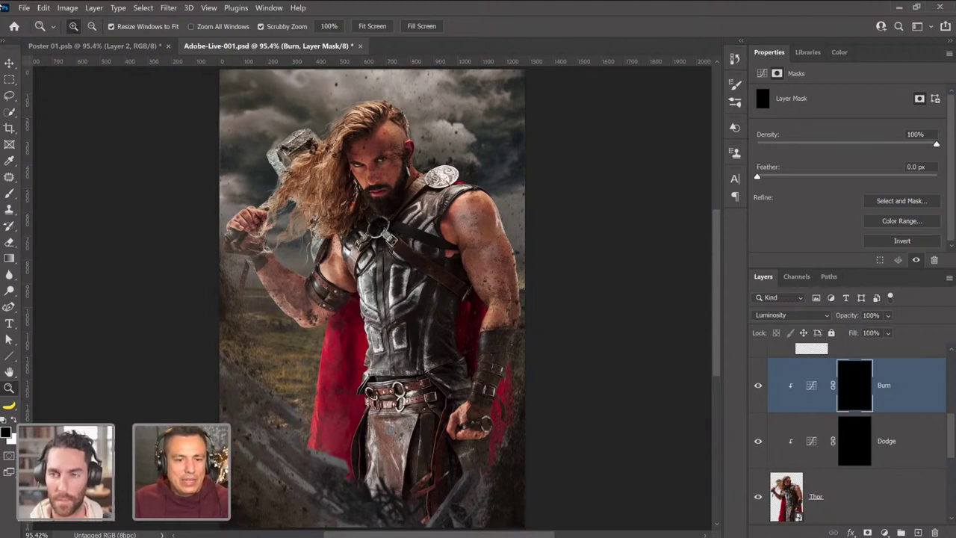
{"action": "left_click", "coordinate": [8, 193]}
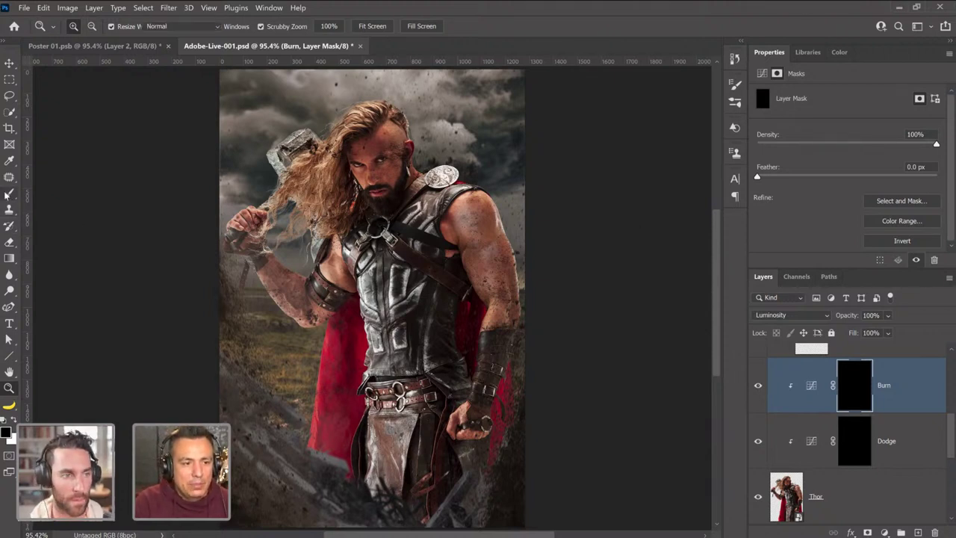
{"action": "key", "text": "x"}
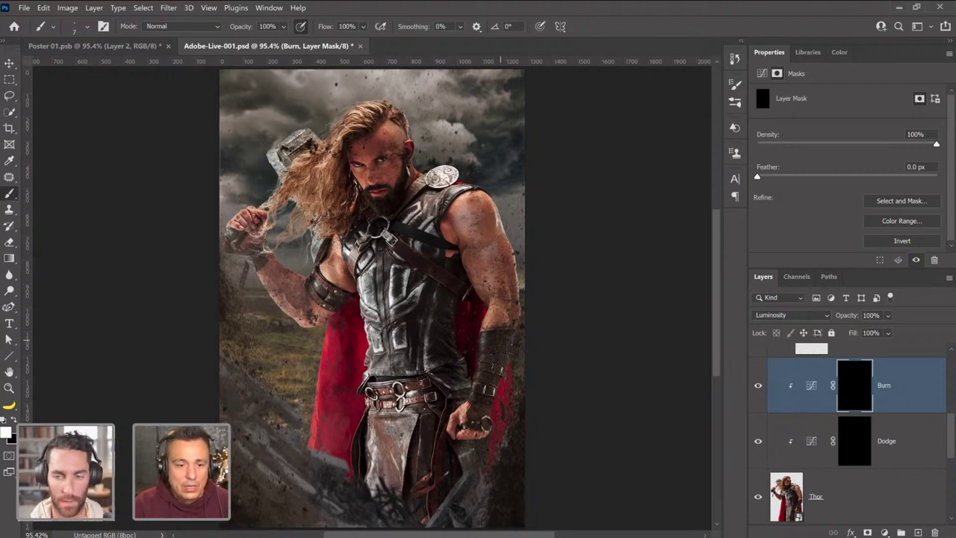
{"action": "key", "text": "bracketright"}
{"action": "key", "text": "bracketright"}
{"action": "key", "text": "bracketright"}
{"action": "key", "text": "bracketright"}
{"action": "key", "text": "bracketright"}
{"action": "key", "text": "bracketright"}
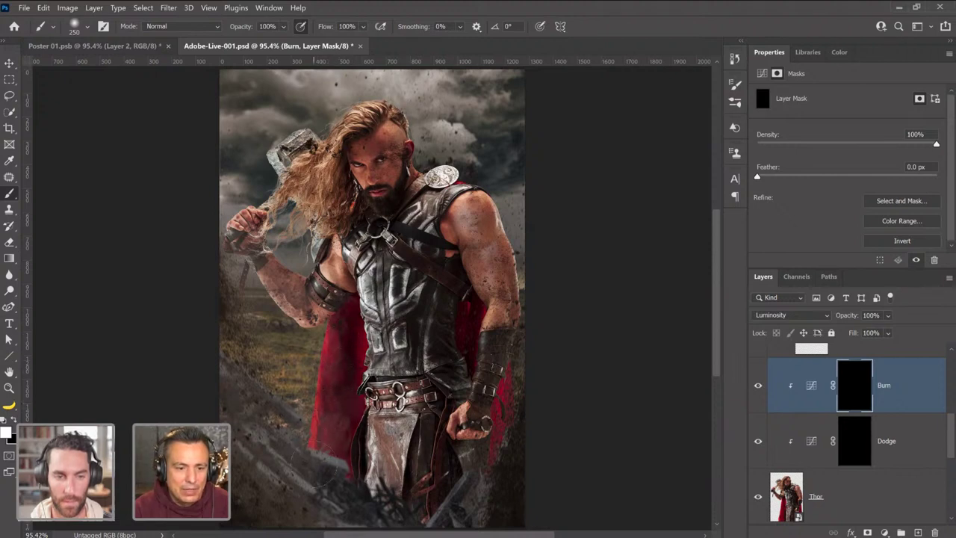
{"action": "mouse_move", "coordinate": [314, 456]}
{"action": "left_mouse_down"}
{"action": "mouse_move", "coordinate": [387, 456]}
{"action": "mouse_move", "coordinate": [424, 478]}
{"action": "mouse_move", "coordinate": [374, 299]}
{"action": "mouse_move", "coordinate": [351, 265]}
{"action": "mouse_move", "coordinate": [328, 277]}
{"action": "mouse_move", "coordinate": [337, 314]}
{"action": "mouse_move", "coordinate": [351, 269]}
{"action": "mouse_move", "coordinate": [345, 318]}
{"action": "mouse_move", "coordinate": [282, 299]}
{"action": "left_mouse_up"}
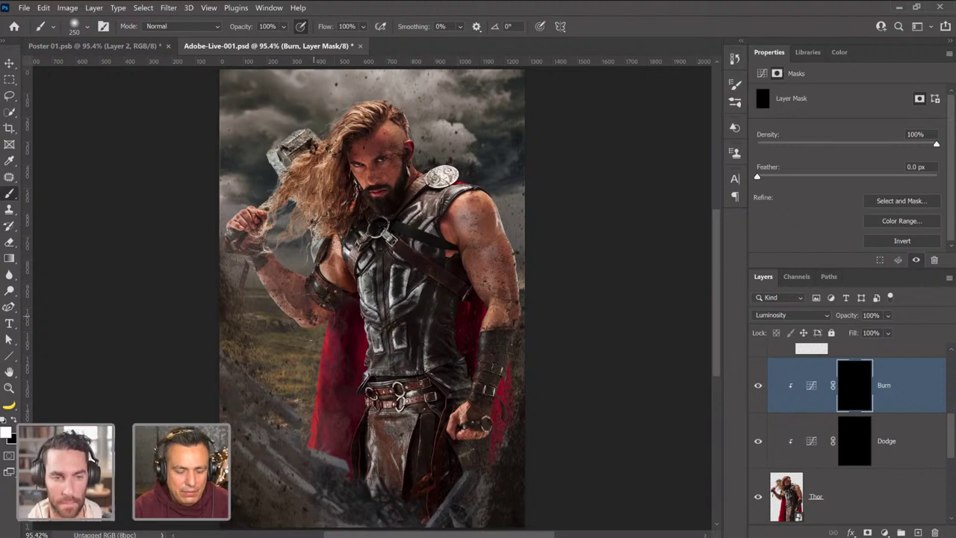
Shrink the brush to 80 px and toggle the Burn layer to compare.
{"action": "key", "text": "bracketleft"}
{"action": "key", "text": "bracketleft"}
{"action": "key", "text": "bracketleft"}
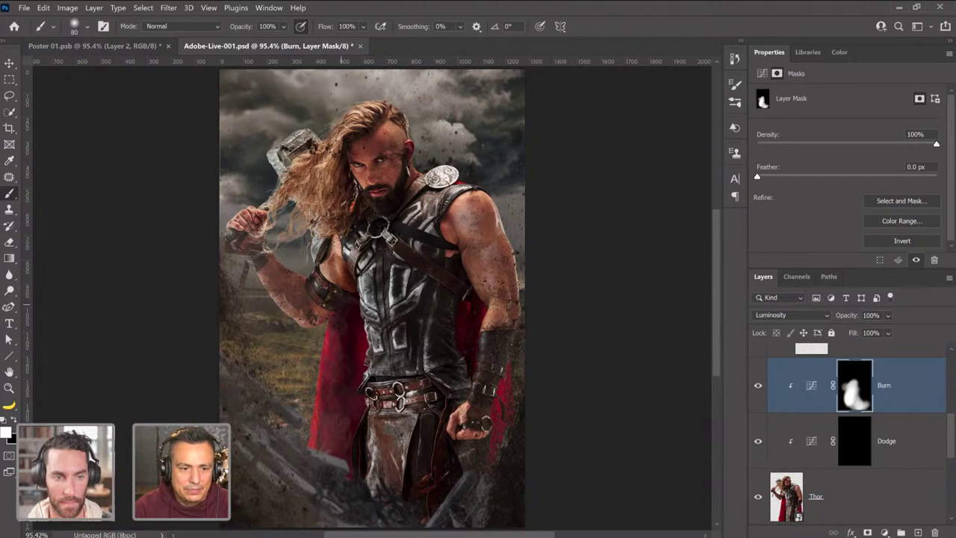
{"action": "left_click", "coordinate": [758, 386]}
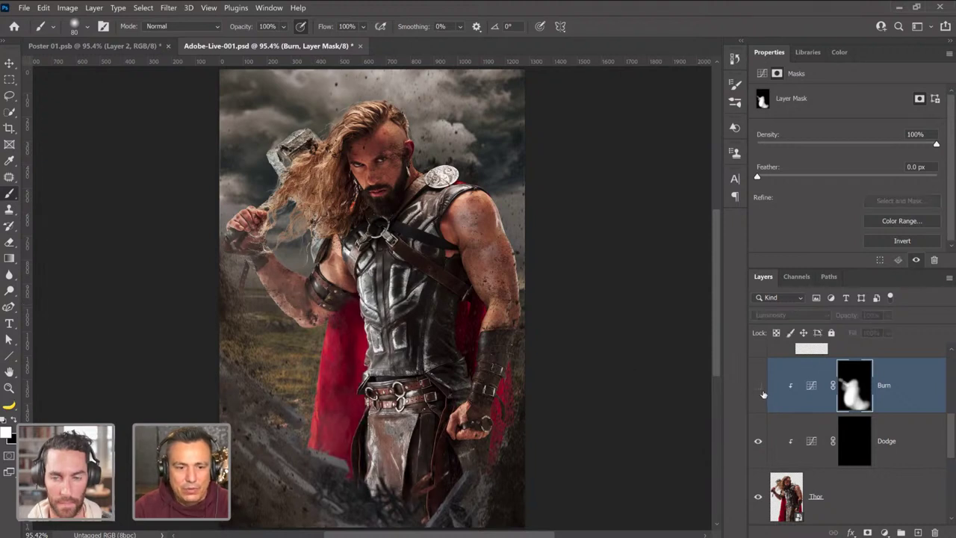
{"action": "left_click", "coordinate": [759, 386]}
Paint Dodge highlights along Thor's right arm, shoulder, face and beard.
{"action": "left_click", "coordinate": [860, 443]}
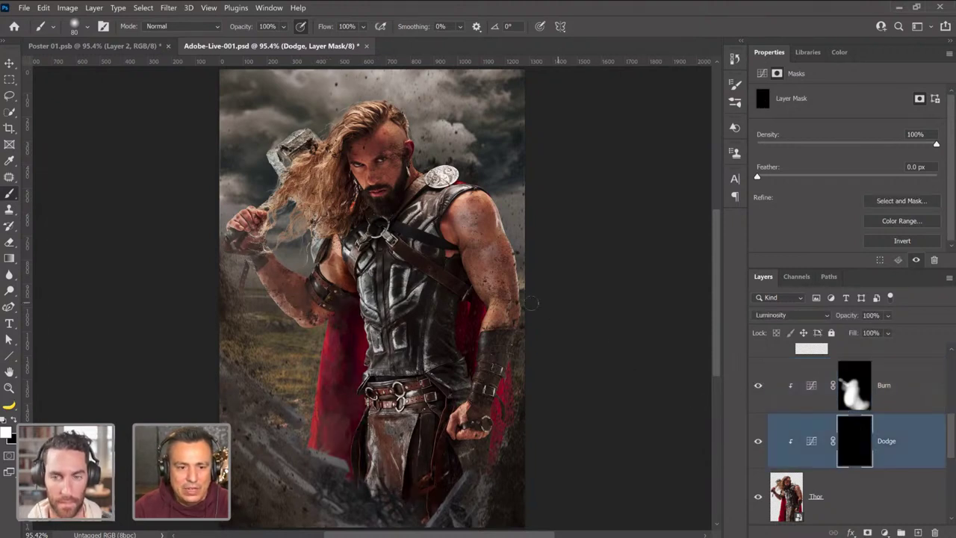
{"action": "left_click_drag", "start_coordinate": [484, 205], "coordinate": [524, 314]}
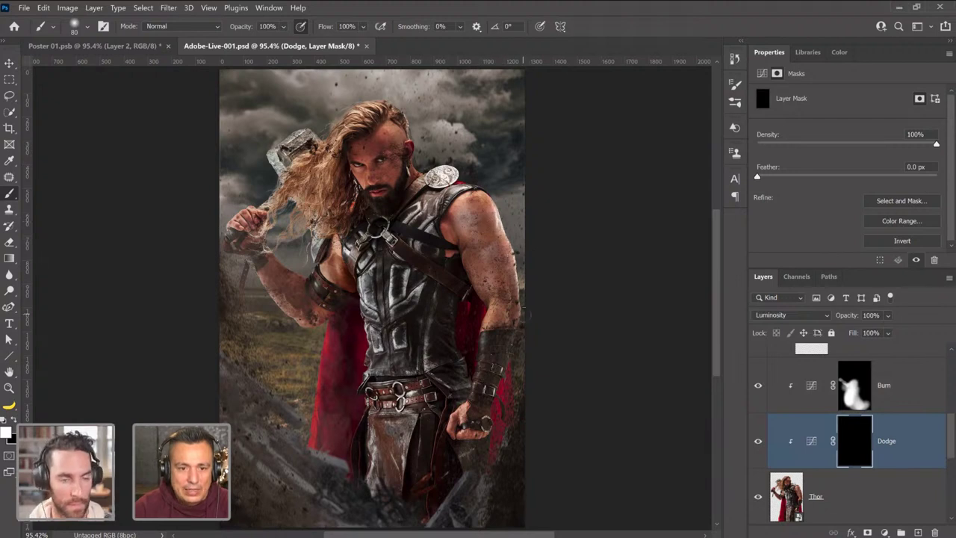
{"action": "left_click_drag", "start_coordinate": [446, 238], "coordinate": [465, 234]}
{"action": "left_click_drag", "start_coordinate": [374, 187], "coordinate": [357, 166]}
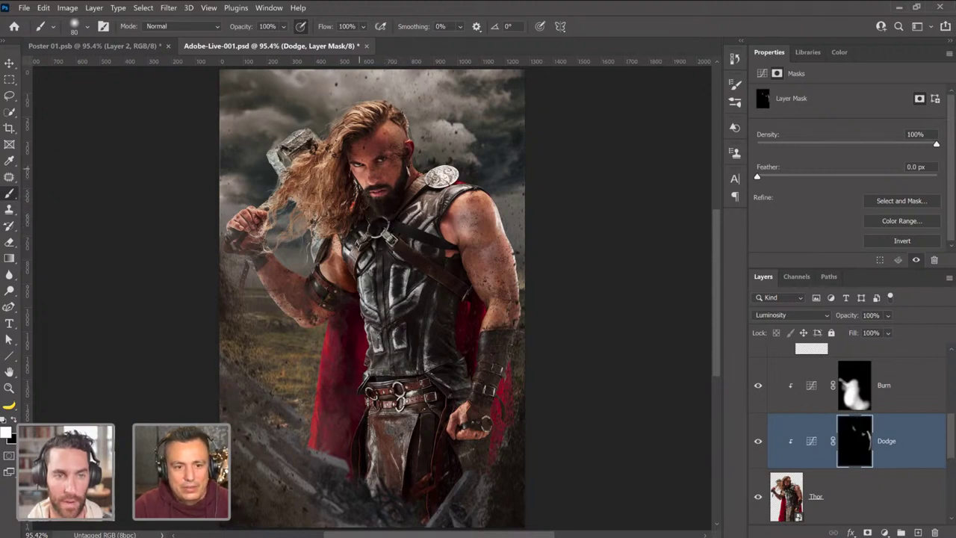
{"action": "left_click_drag", "start_coordinate": [377, 200], "coordinate": [370, 196]}
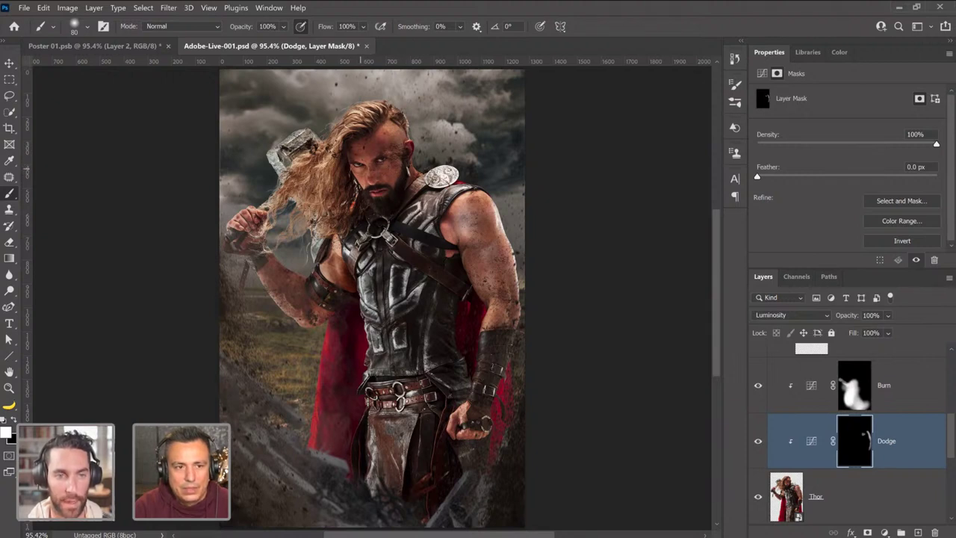
Set the brush opacity to 72%.
{"action": "left_click", "coordinate": [267, 26]}
{"action": "type", "text": "72"}
{"action": "key", "text": "Return"}
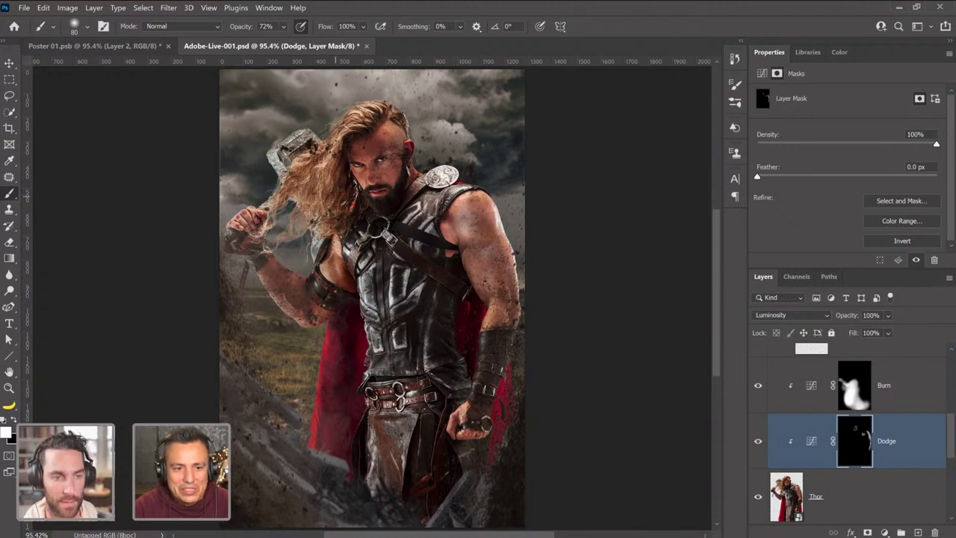
Return to the Burn mask with a 500 px brush and toggle Burn to compare.
{"action": "left_click", "coordinate": [849, 396]}
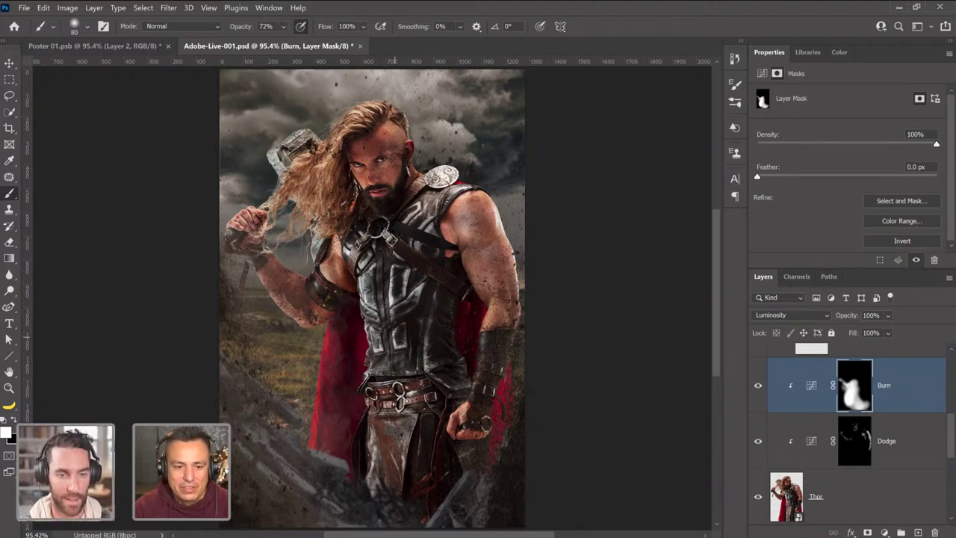
{"action": "key", "text": "bracketright"}
{"action": "key", "text": "bracketright"}
{"action": "key", "text": "bracketright"}
{"action": "key", "text": "bracketright"}
{"action": "key", "text": "bracketright"}
{"action": "key", "text": "bracketright"}
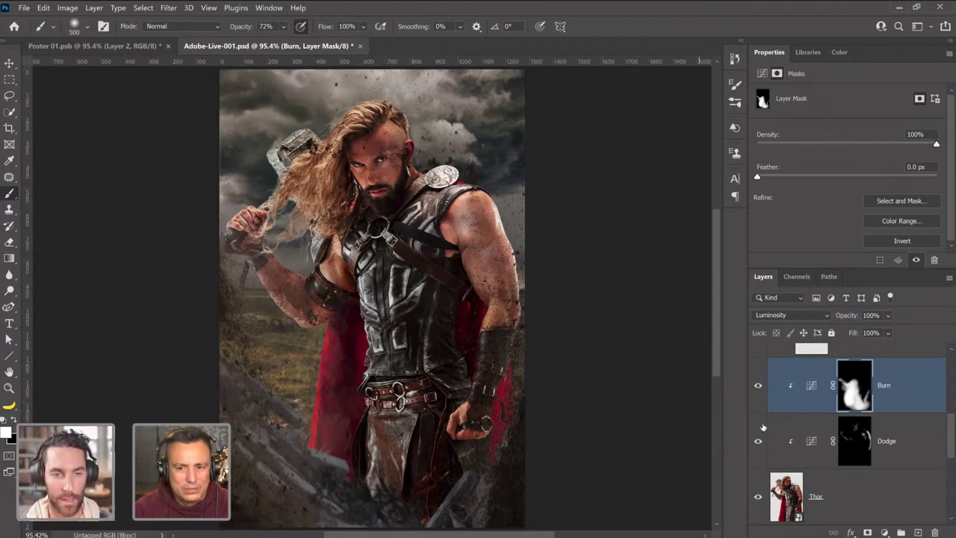
{"action": "left_click", "coordinate": [758, 387]}
{"action": "left_click", "coordinate": [759, 387]}
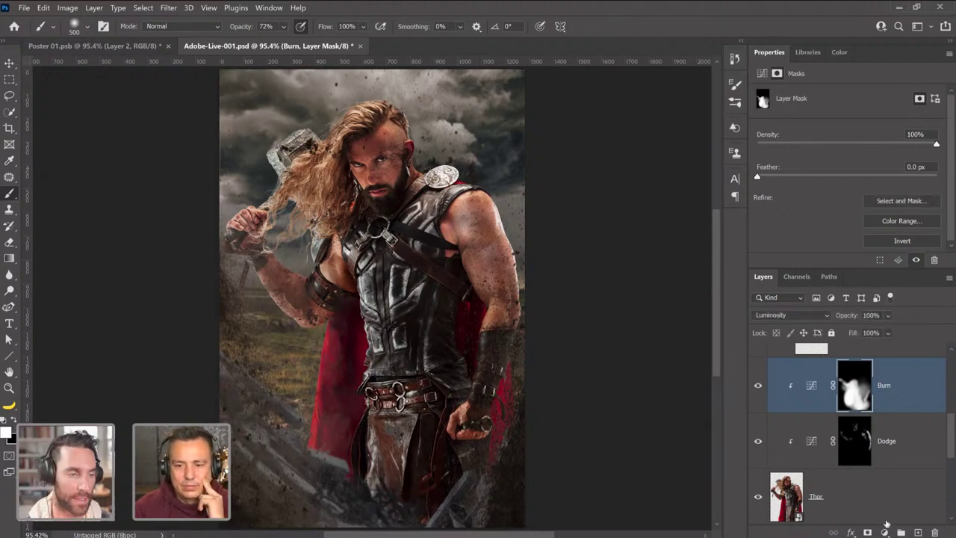
Add a Hue/Saturation layer that reduces the figure's saturation.
{"action": "left_click", "coordinate": [885, 532]}
{"action": "left_click", "coordinate": [875, 413]}
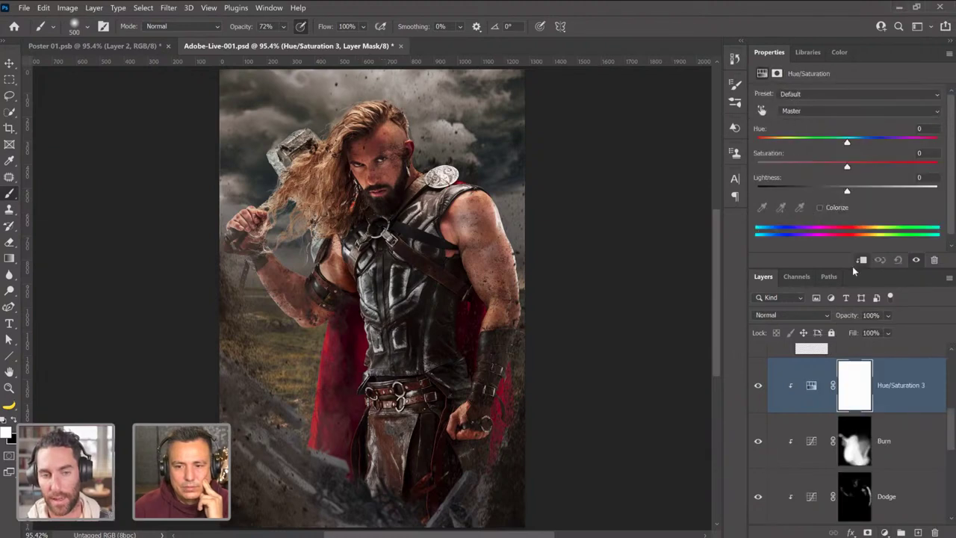
{"action": "left_click_drag", "start_coordinate": [849, 169], "coordinate": [822, 174]}
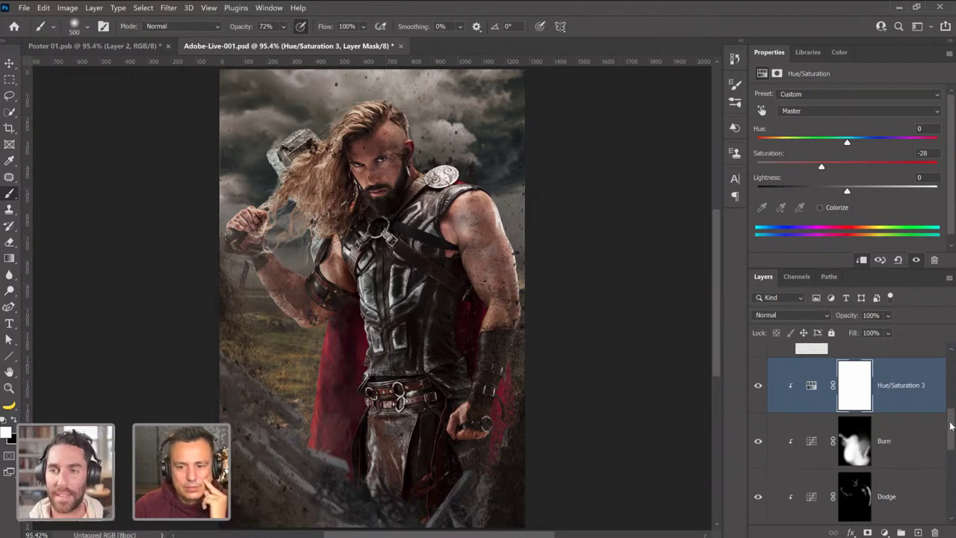
{"action": "left_click_drag", "start_coordinate": [951, 426], "coordinate": [953, 481]}
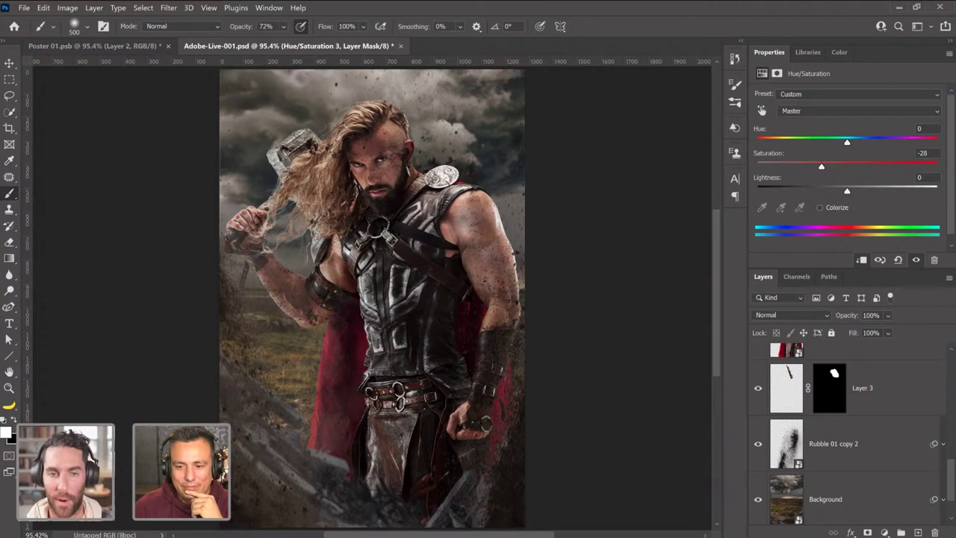
{"action": "left_click_drag", "start_coordinate": [952, 475], "coordinate": [951, 500]}
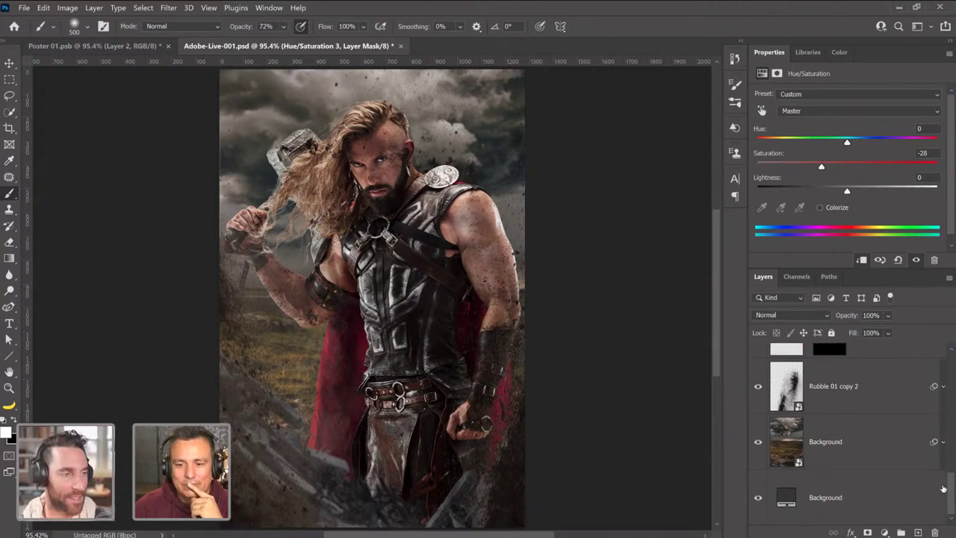
Desaturate the Background smart object to -35 with Hue/Saturation 4, then add Curves above it.
{"action": "left_click", "coordinate": [854, 456]}
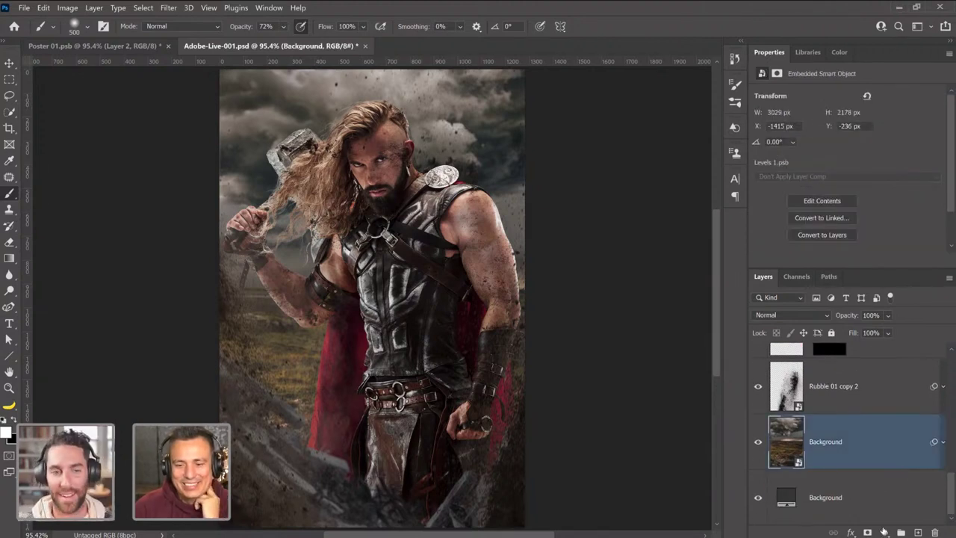
{"action": "left_click", "coordinate": [885, 532]}
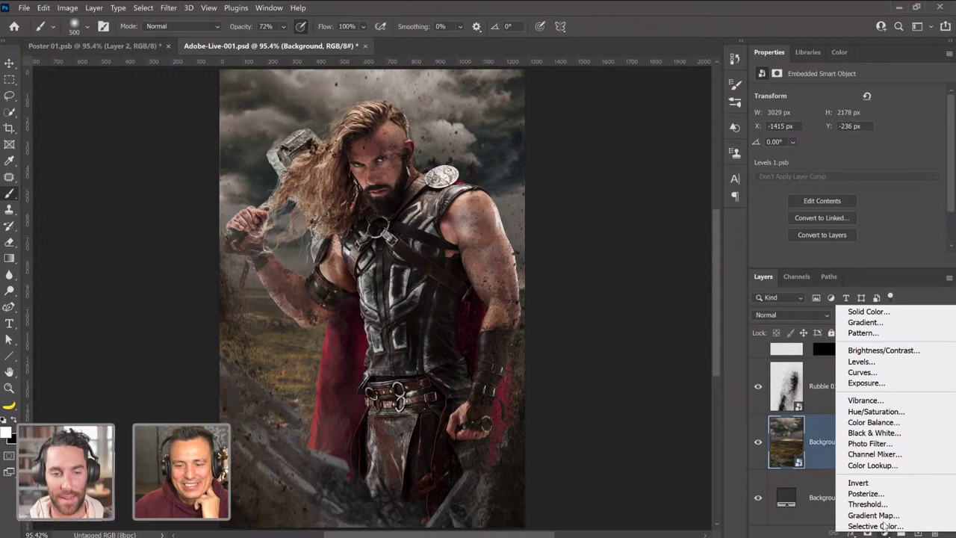
{"action": "left_click", "coordinate": [888, 412]}
{"action": "left_click_drag", "start_coordinate": [847, 168], "coordinate": [816, 172]}
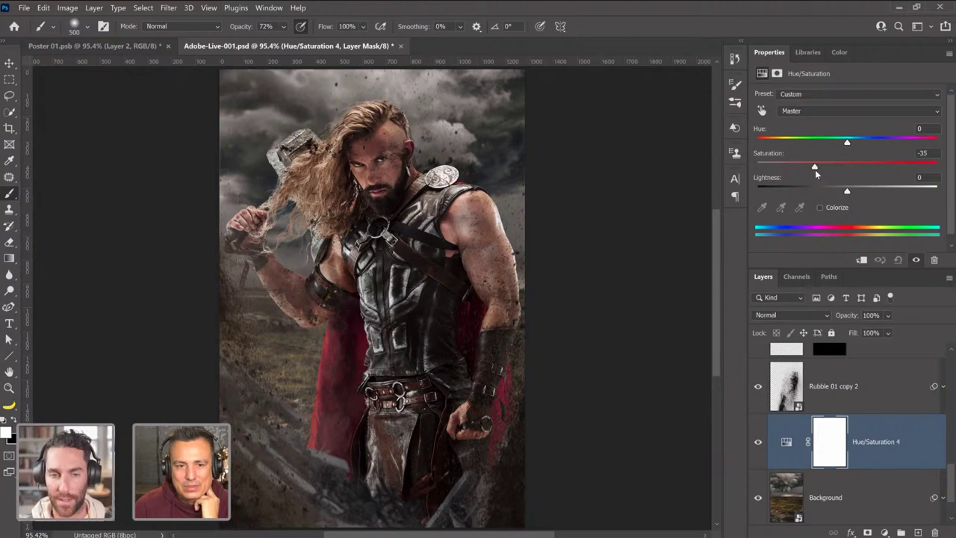
{"action": "left_click", "coordinate": [885, 532]}
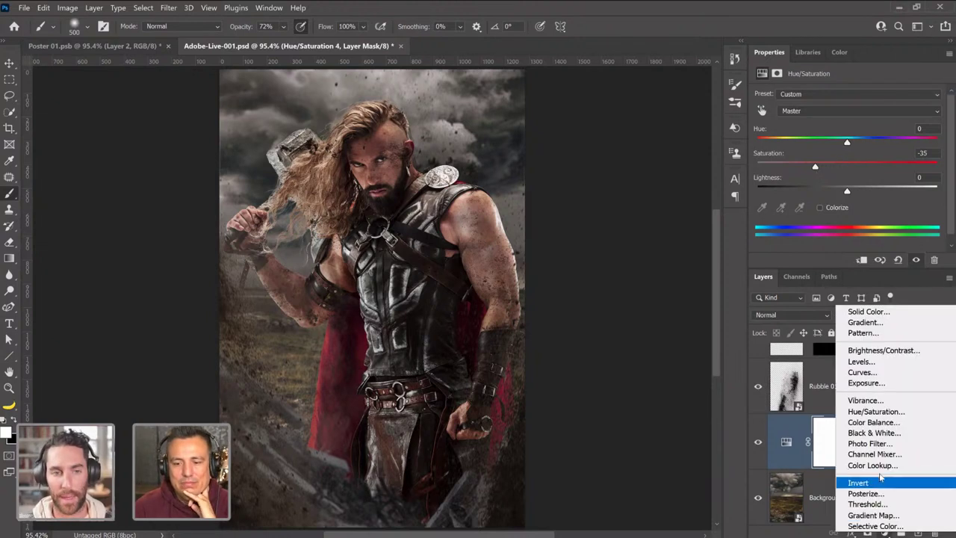
{"action": "left_click", "coordinate": [870, 372]}
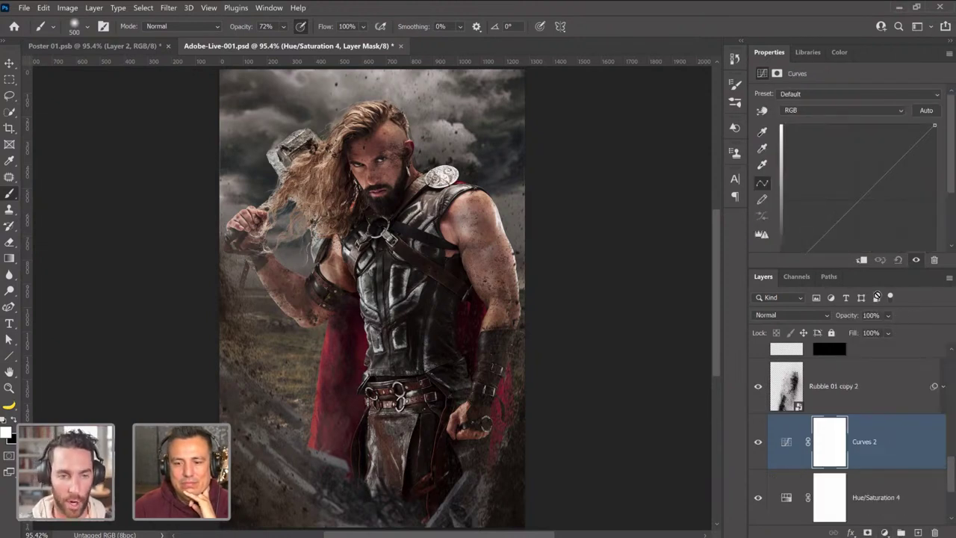
Add two Curves 2 points, pull the lower one down, and toggle the layer to compare.
{"action": "left_click", "coordinate": [862, 218]}
{"action": "left_click_drag", "start_coordinate": [863, 219], "coordinate": [834, 245]}
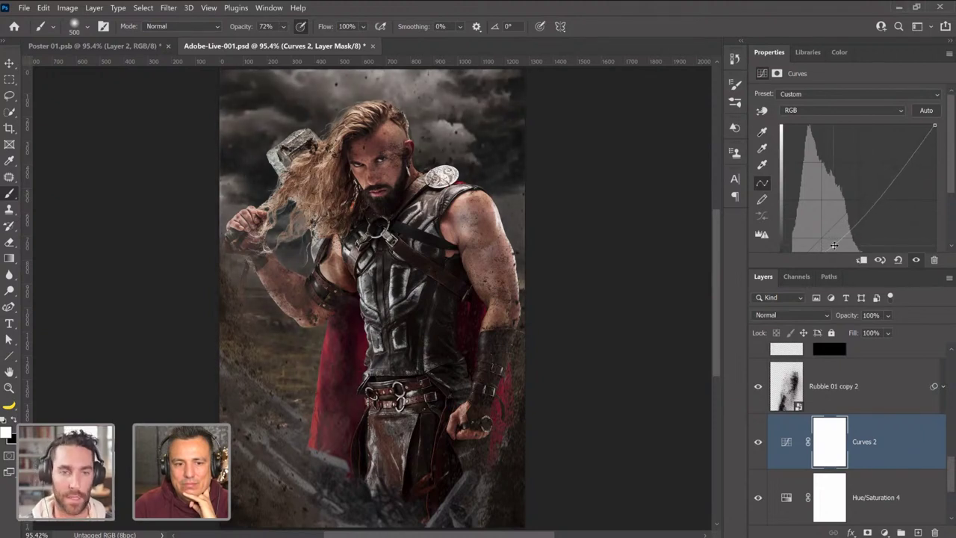
{"action": "left_click", "coordinate": [877, 192]}
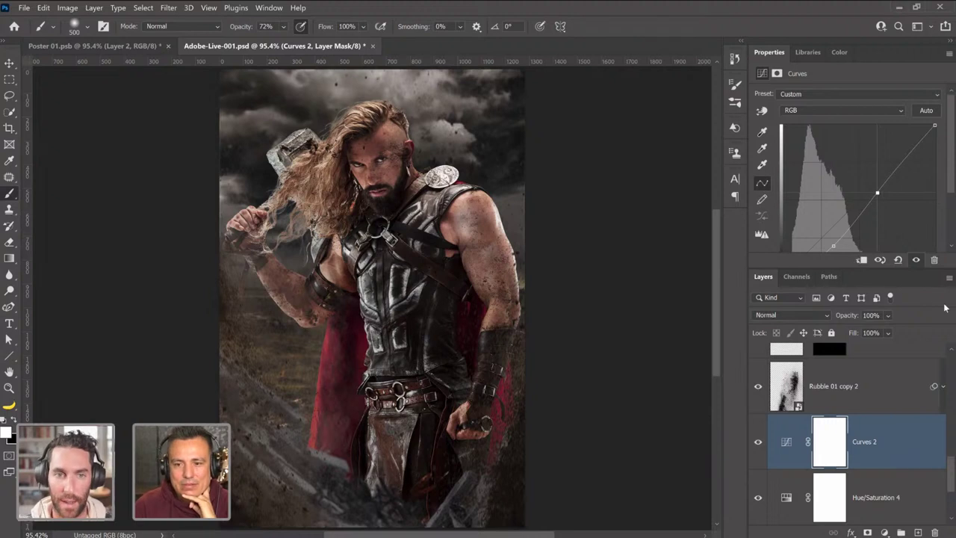
{"action": "scroll", "coordinate": [951, 476], "scroll_direction": "down", "scroll_amount": 3}
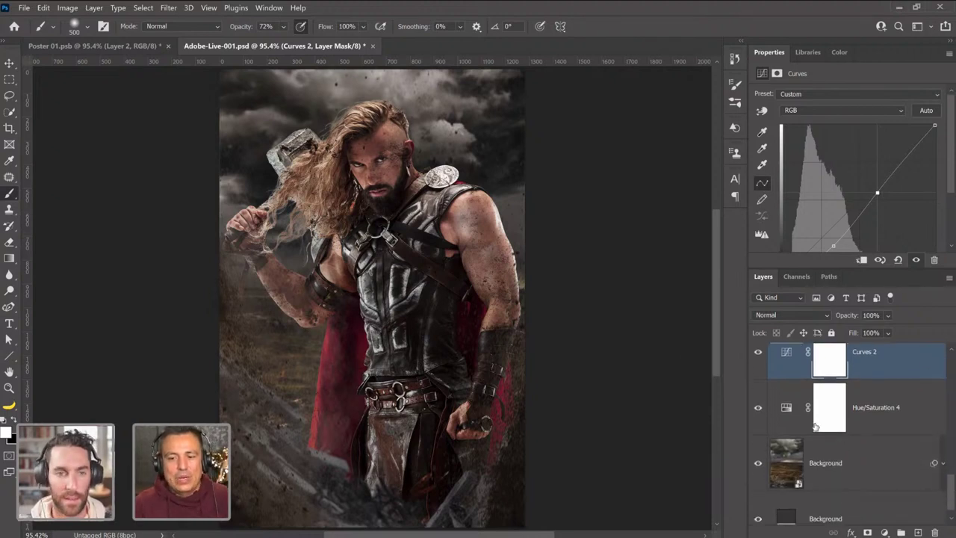
{"action": "left_click", "coordinate": [759, 352]}
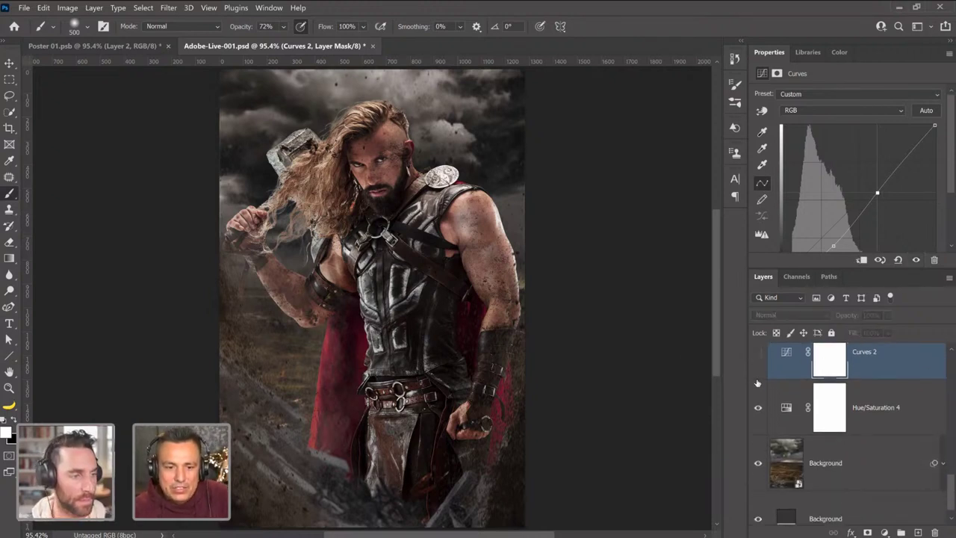
{"action": "left_click", "coordinate": [758, 407]}
{"action": "left_click", "coordinate": [766, 410]}
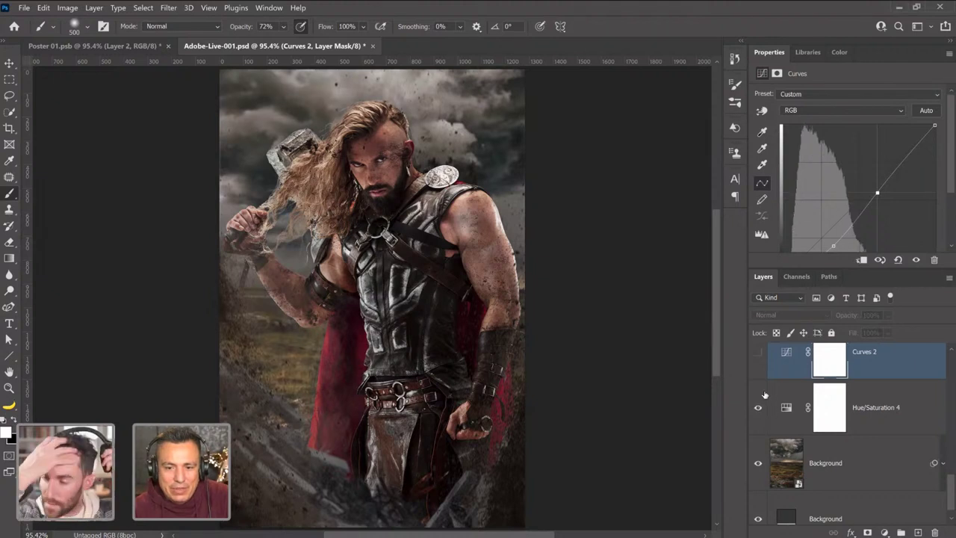
{"action": "left_click", "coordinate": [767, 355]}
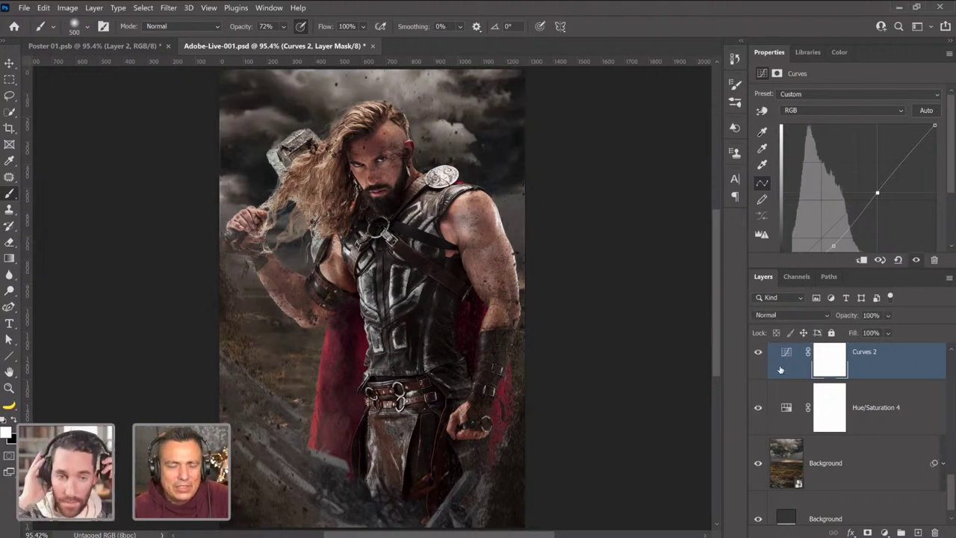
Lower the Curves 2 shadow point further to deepen the darks.
{"action": "scroll", "coordinate": [947, 189], "scroll_direction": "down", "scroll_amount": 1}
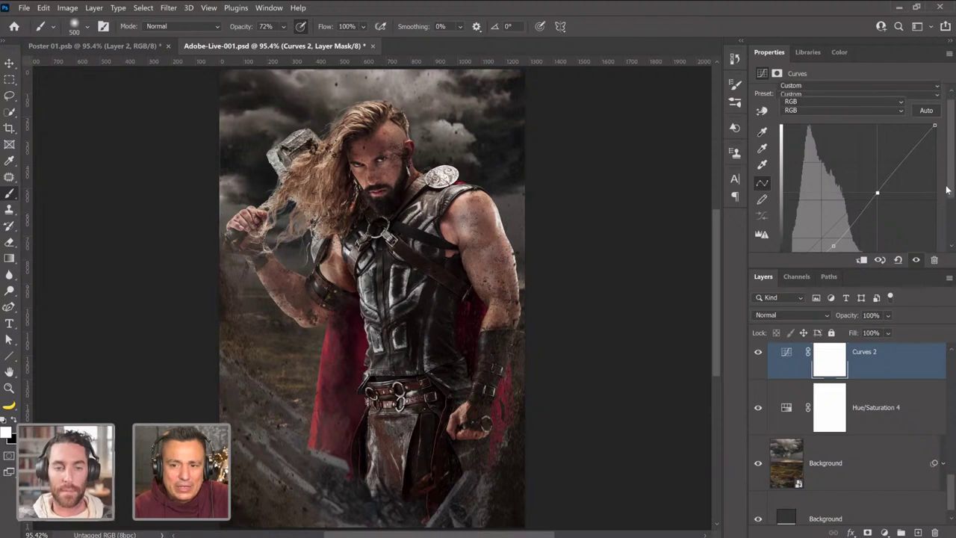
{"action": "scroll", "coordinate": [947, 189], "scroll_direction": "down", "scroll_amount": 2}
{"action": "left_click_drag", "start_coordinate": [836, 207], "coordinate": [836, 212]}
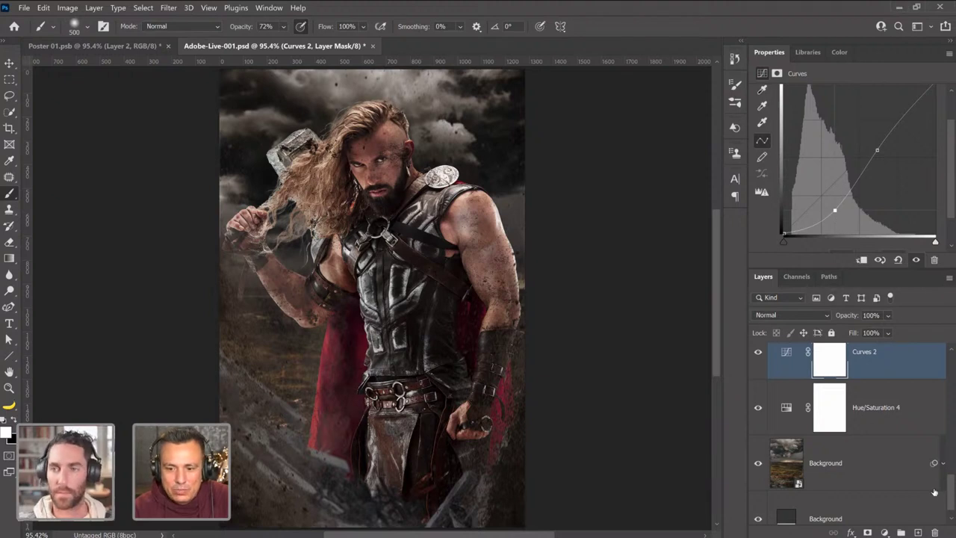
{"action": "scroll", "coordinate": [952, 499], "scroll_direction": "up", "scroll_amount": 3}
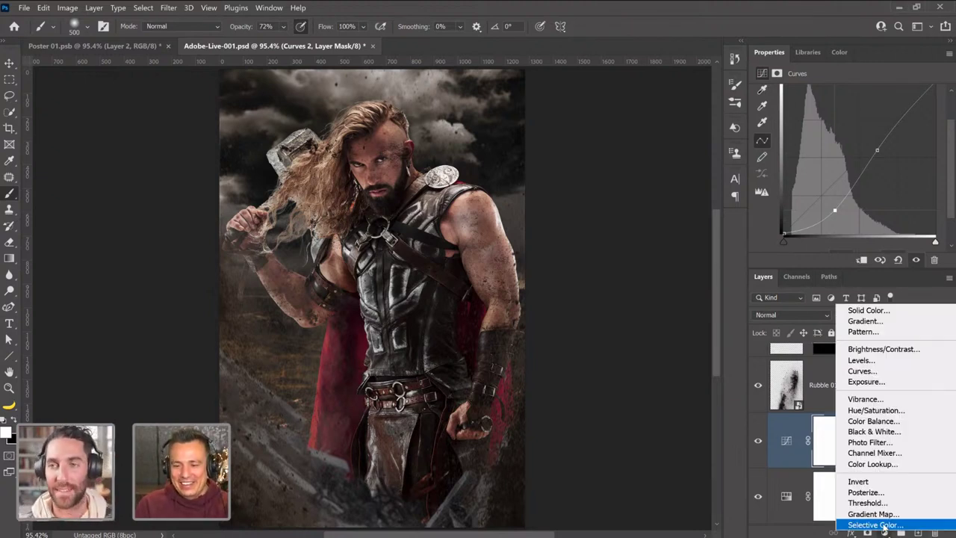
Add a Selective Color layer with Neutrals Cyan +6 and Yellow -1.
{"action": "left_click", "coordinate": [884, 532]}
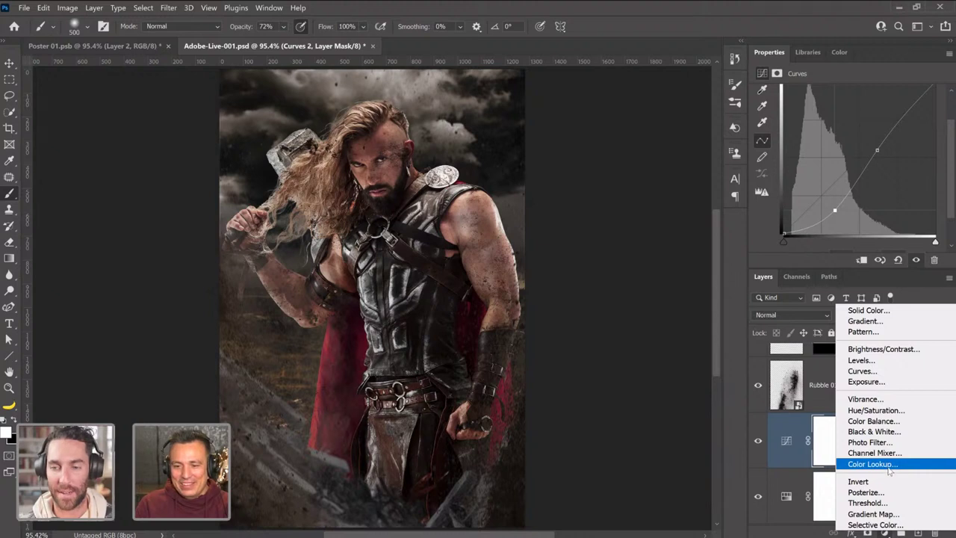
{"action": "left_click", "coordinate": [891, 525]}
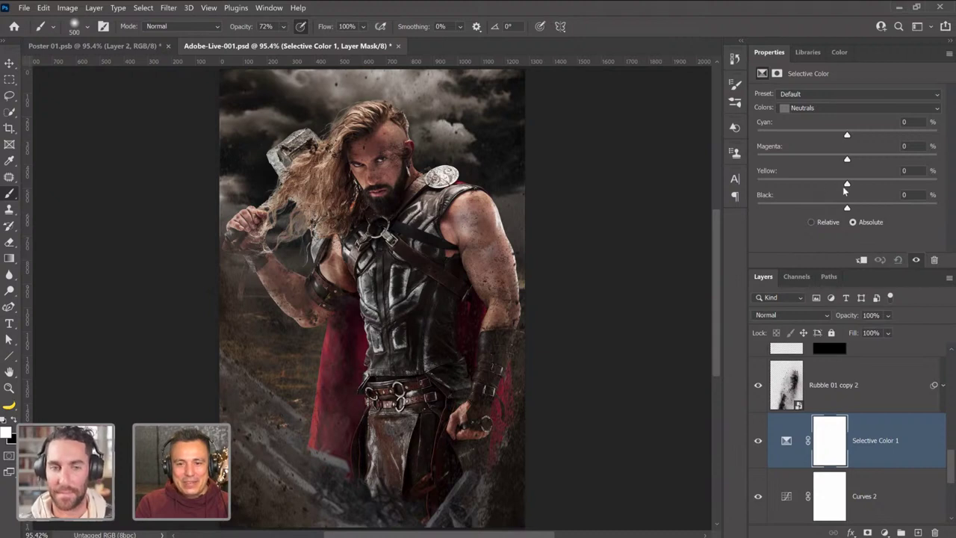
{"action": "mouse_move", "coordinate": [849, 188]}
{"action": "left_mouse_down"}
{"action": "mouse_move", "coordinate": [828, 187]}
{"action": "mouse_move", "coordinate": [846, 186]}
{"action": "left_mouse_up"}
{"action": "left_click_drag", "start_coordinate": [847, 137], "coordinate": [860, 137]}
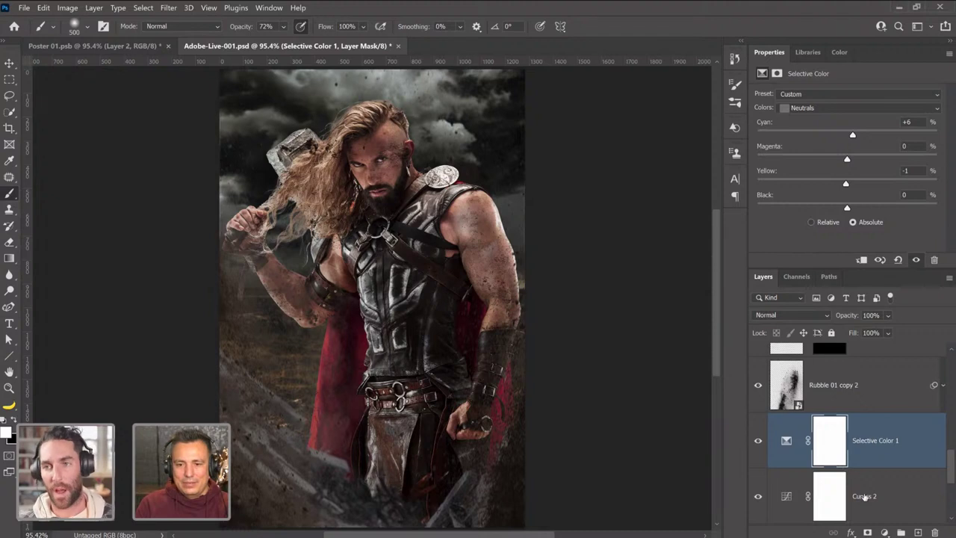
Add a colorized Hue/Saturation layer at Hue 204, Saturation 6, and move Curves 2 above it.
{"action": "left_click", "coordinate": [885, 532]}
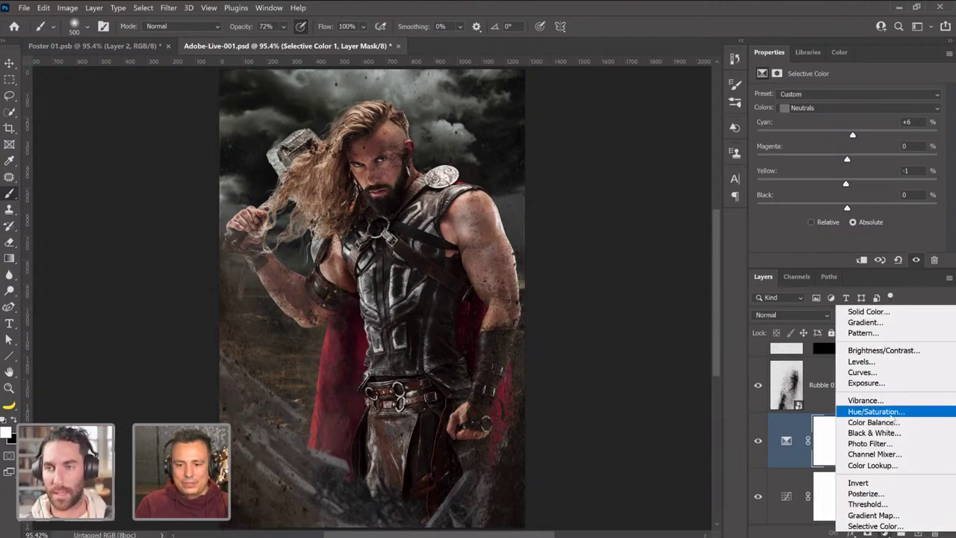
{"action": "left_click", "coordinate": [892, 416]}
{"action": "left_click", "coordinate": [821, 207]}
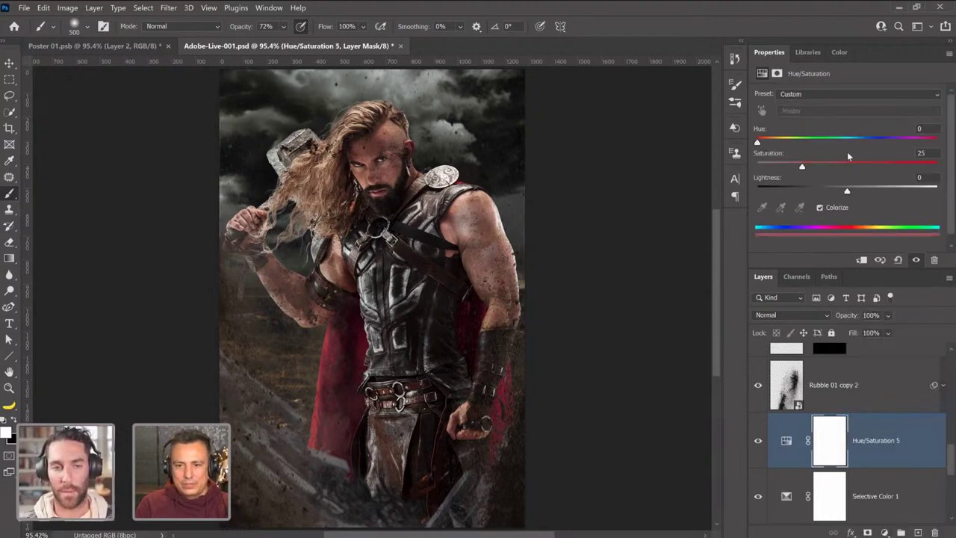
{"action": "left_click", "coordinate": [858, 139]}
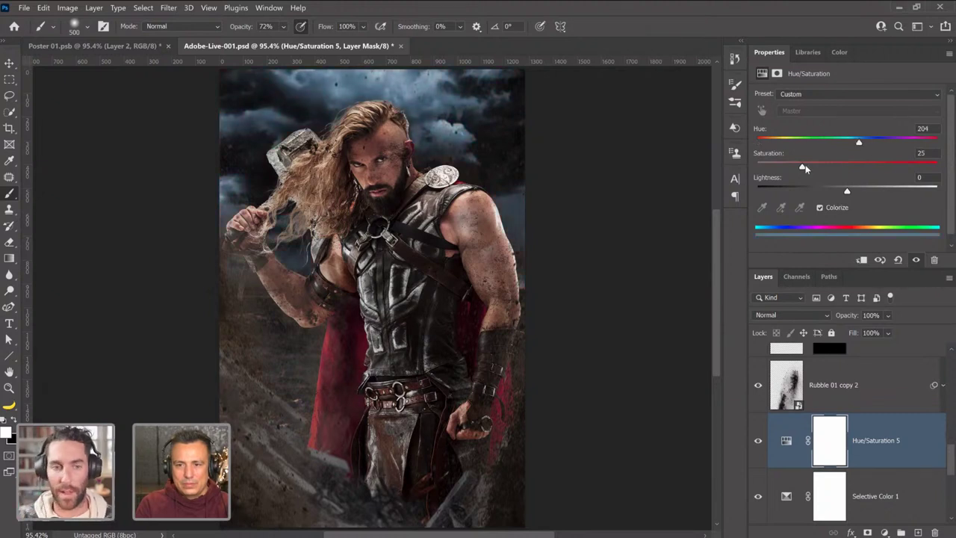
{"action": "left_click_drag", "start_coordinate": [804, 165], "coordinate": [769, 167]}
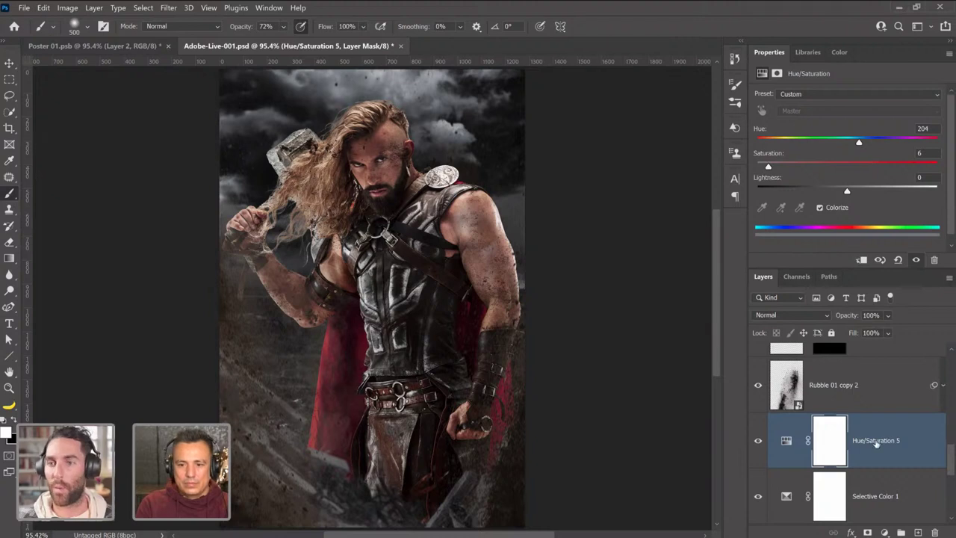
{"action": "left_click_drag", "start_coordinate": [951, 460], "coordinate": [954, 477]}
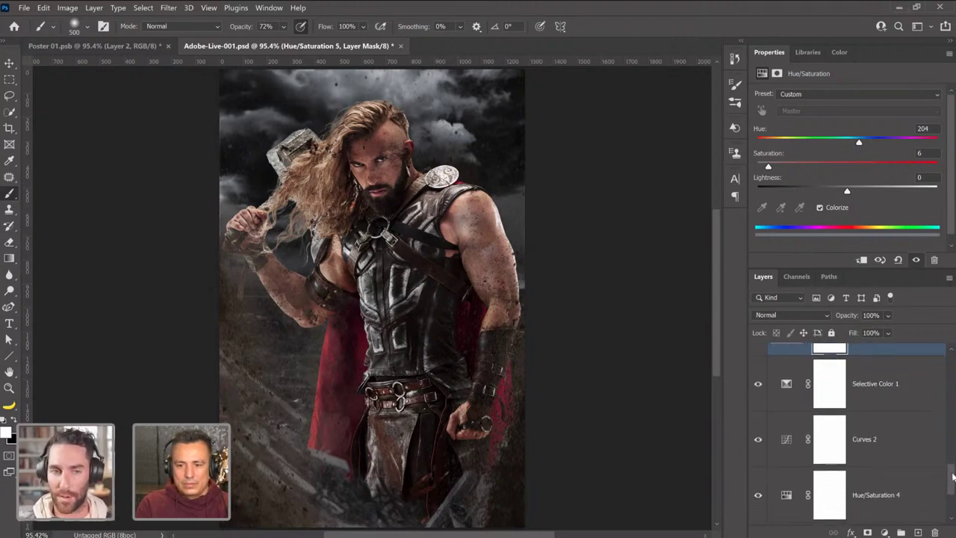
{"action": "left_click_drag", "start_coordinate": [795, 442], "coordinate": [792, 396]}
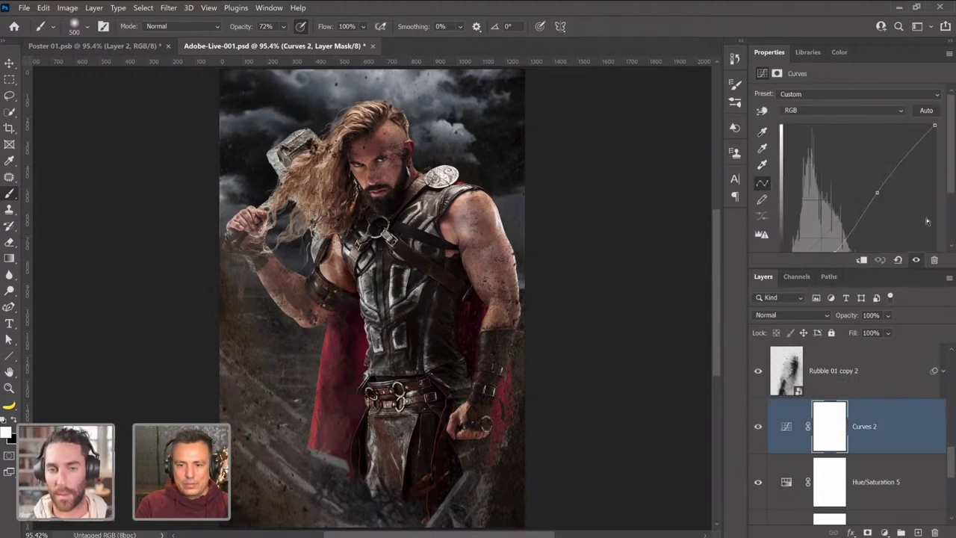
Nudge Curves 2's upper point and add a slightly lowered shadow point.
{"action": "left_click_drag", "start_coordinate": [949, 183], "coordinate": [950, 199]}
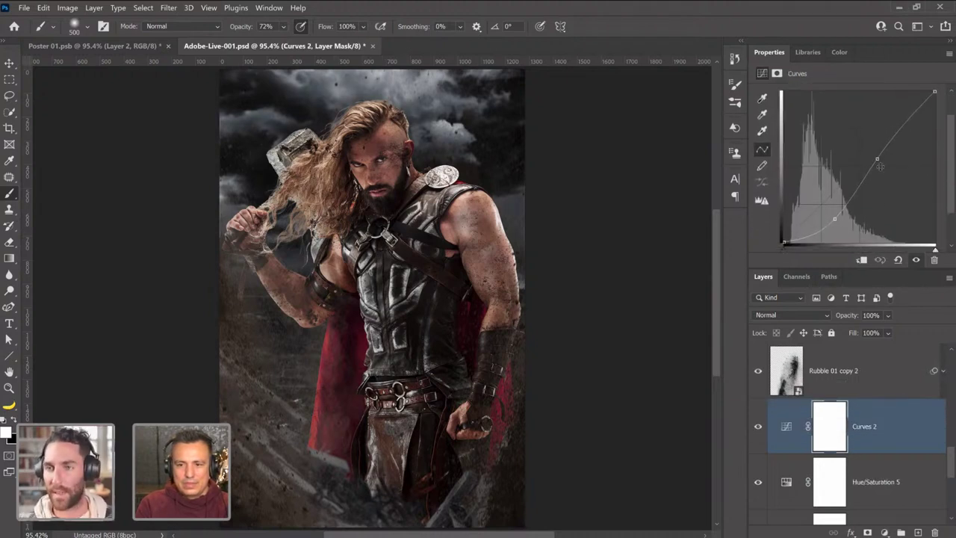
{"action": "mouse_move", "coordinate": [878, 160]}
{"action": "left_mouse_down"}
{"action": "mouse_move", "coordinate": [889, 167]}
{"action": "mouse_move", "coordinate": [884, 160]}
{"action": "left_mouse_up"}
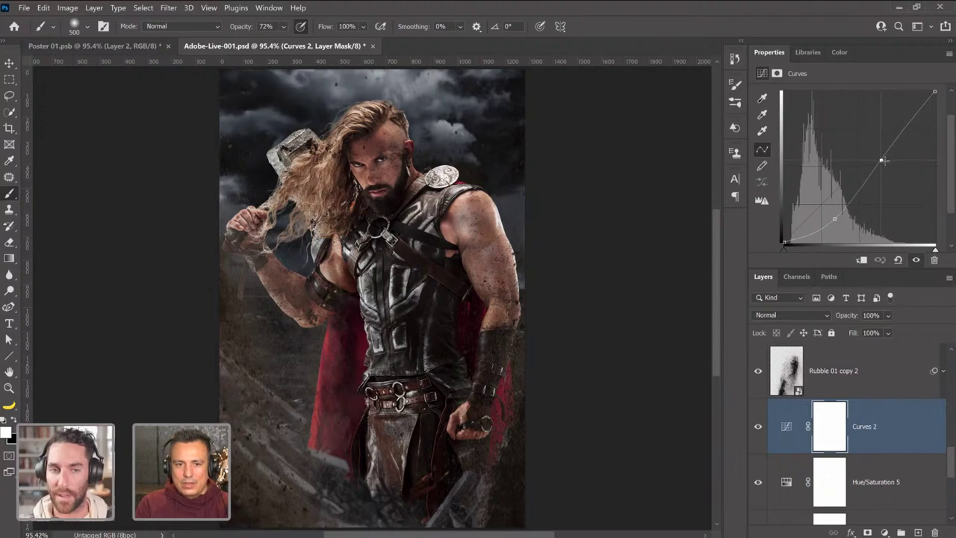
{"action": "left_click_drag", "start_coordinate": [837, 219], "coordinate": [837, 218]}
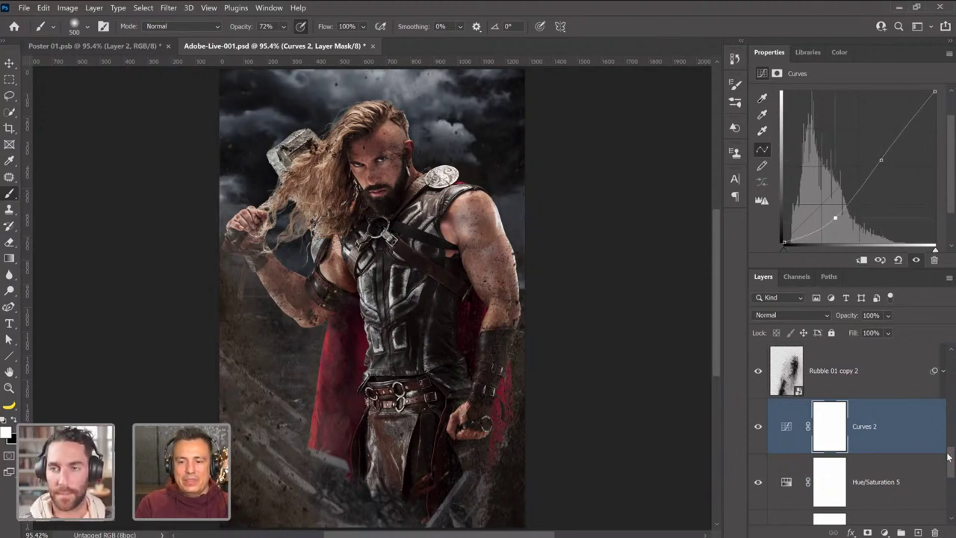
{"action": "left_click_drag", "start_coordinate": [951, 459], "coordinate": [952, 435]}
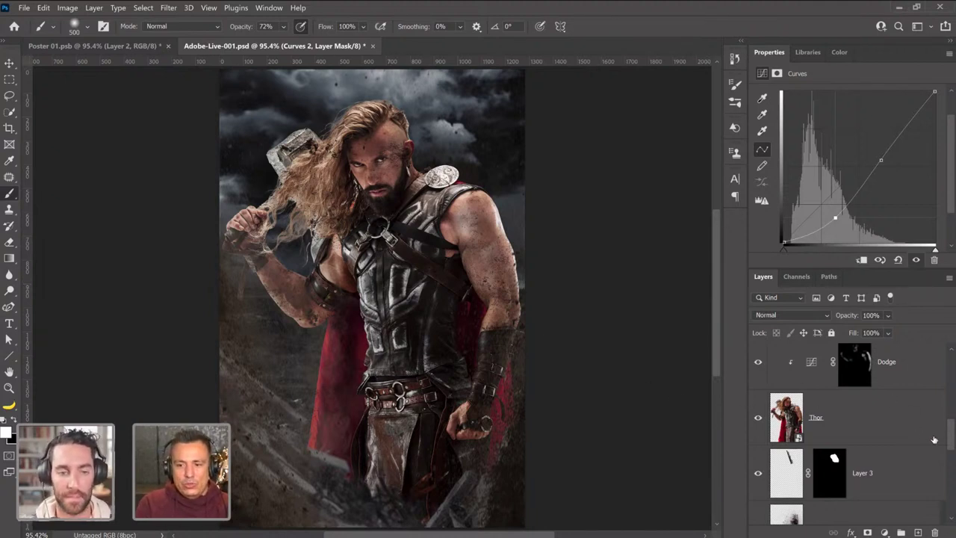
{"action": "left_click_drag", "start_coordinate": [952, 438], "coordinate": [952, 488]}
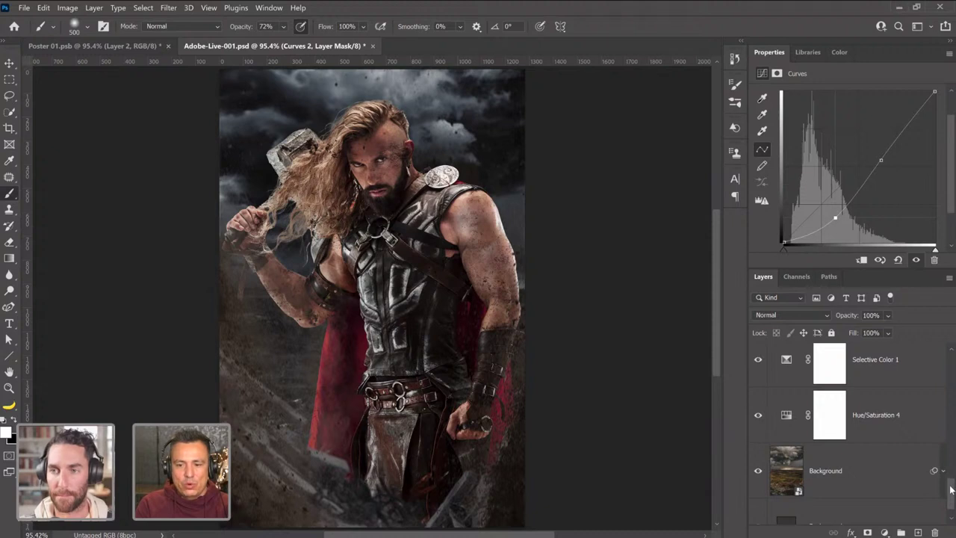
{"action": "left_click_drag", "start_coordinate": [954, 484], "coordinate": [951, 437]}
Expand the Rubble group and select its Curves 1 adjustment.
{"action": "scroll", "coordinate": [887, 532], "scroll_direction": "up", "scroll_amount": 1}
{"action": "scroll", "coordinate": [888, 532], "scroll_direction": "down", "scroll_amount": 1}
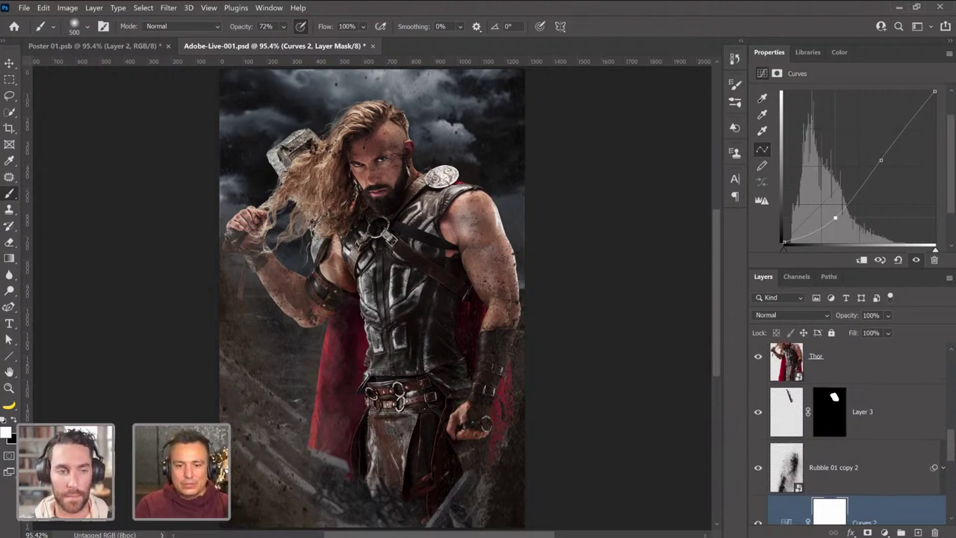
{"action": "scroll", "coordinate": [888, 534], "scroll_direction": "down", "scroll_amount": 10}
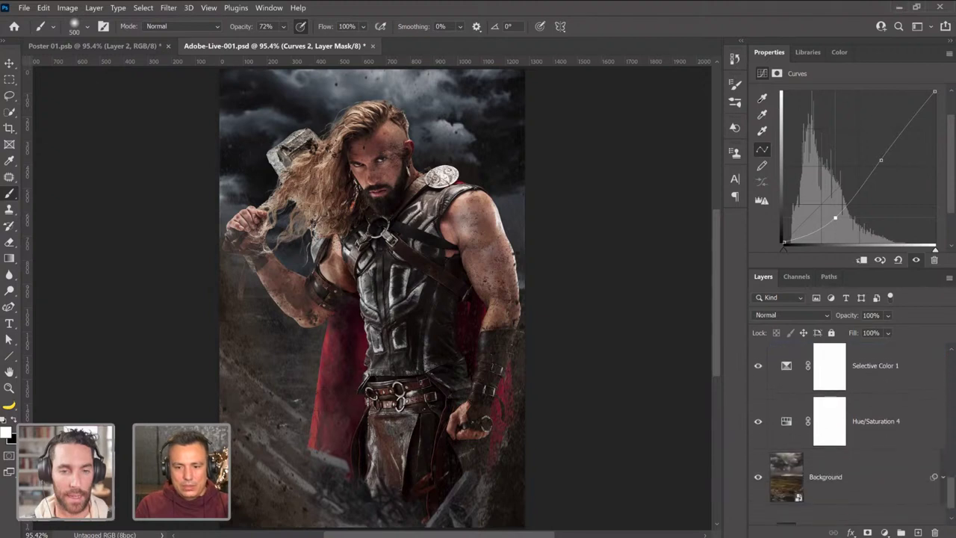
{"action": "scroll", "coordinate": [888, 534], "scroll_direction": "up", "scroll_amount": 6}
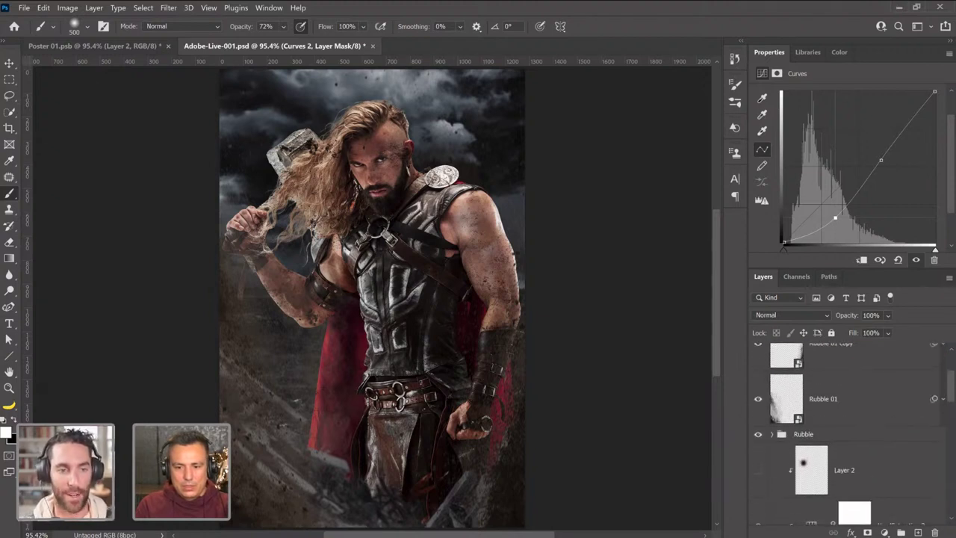
{"action": "scroll", "coordinate": [888, 533], "scroll_direction": "up", "scroll_amount": 3}
{"action": "scroll", "coordinate": [888, 534], "scroll_direction": "up", "scroll_amount": 3}
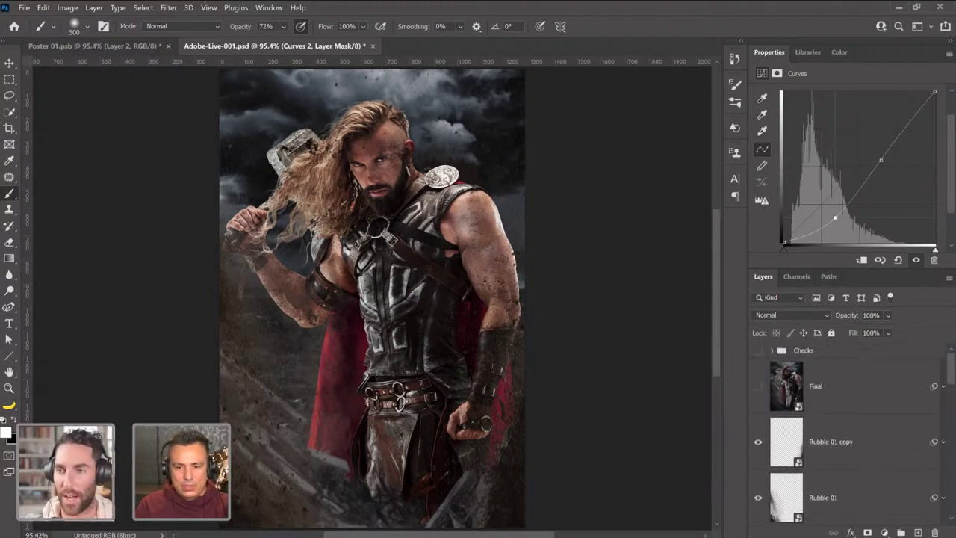
{"action": "scroll", "coordinate": [888, 533], "scroll_direction": "down", "scroll_amount": 8}
{"action": "scroll", "coordinate": [822, 434], "scroll_direction": "down", "scroll_amount": 2}
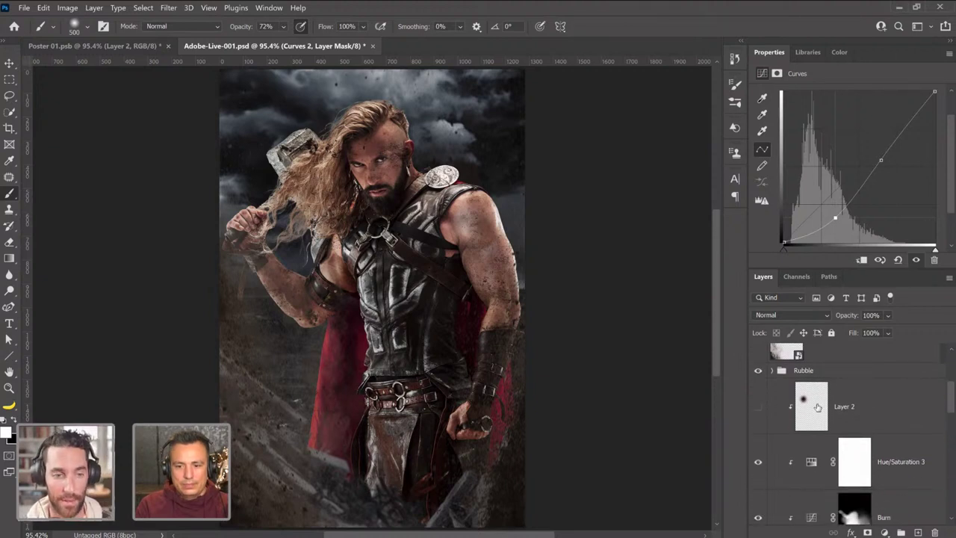
{"action": "left_click", "coordinate": [773, 371]}
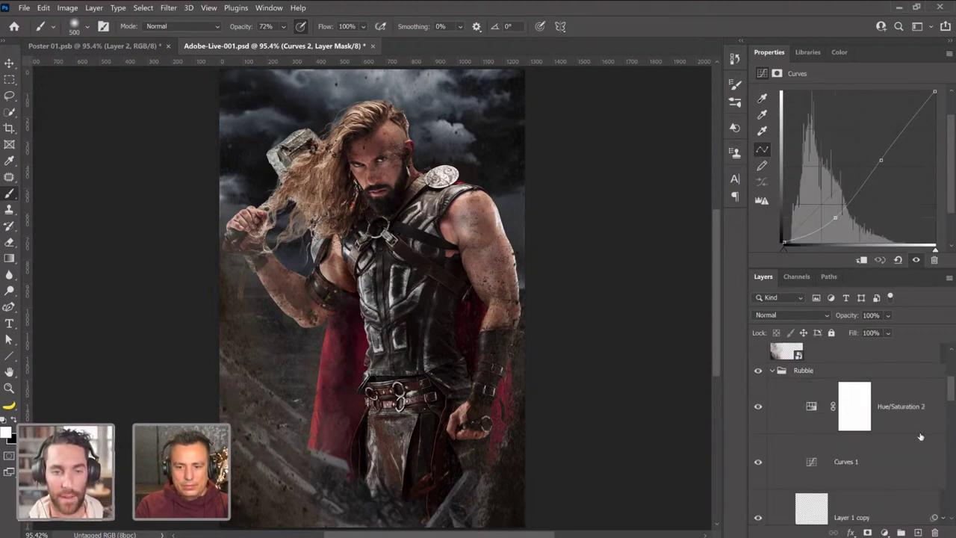
{"action": "left_click", "coordinate": [844, 460]}
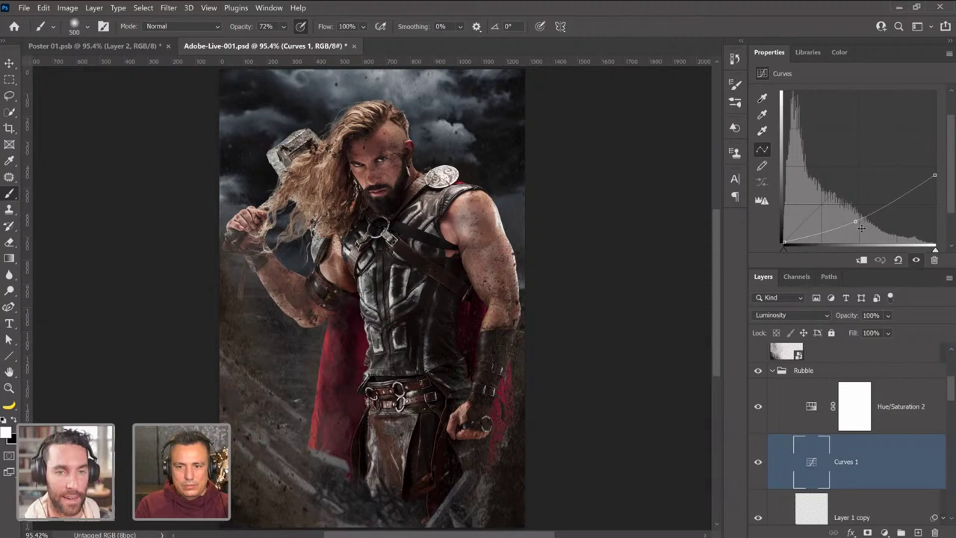
Bend the Curves 1 midpoint and highlights down and move the black point right.
{"action": "left_click_drag", "start_coordinate": [862, 228], "coordinate": [858, 238]}
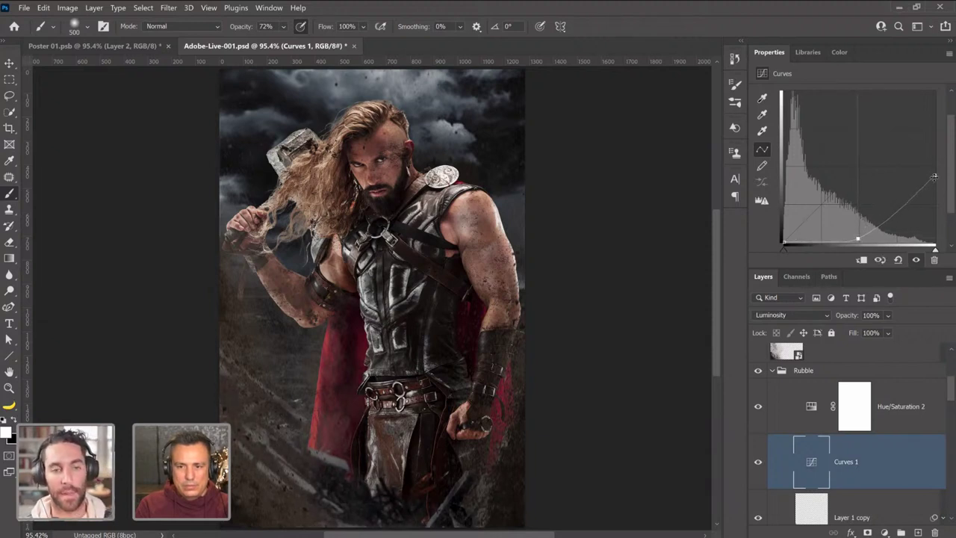
{"action": "left_click_drag", "start_coordinate": [934, 175], "coordinate": [935, 181]}
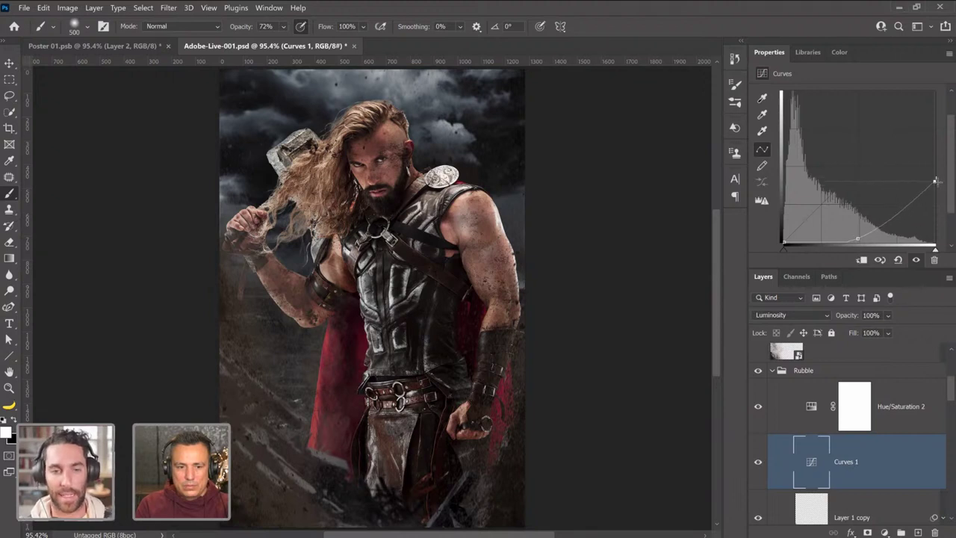
{"action": "left_click_drag", "start_coordinate": [783, 242], "coordinate": [897, 227]}
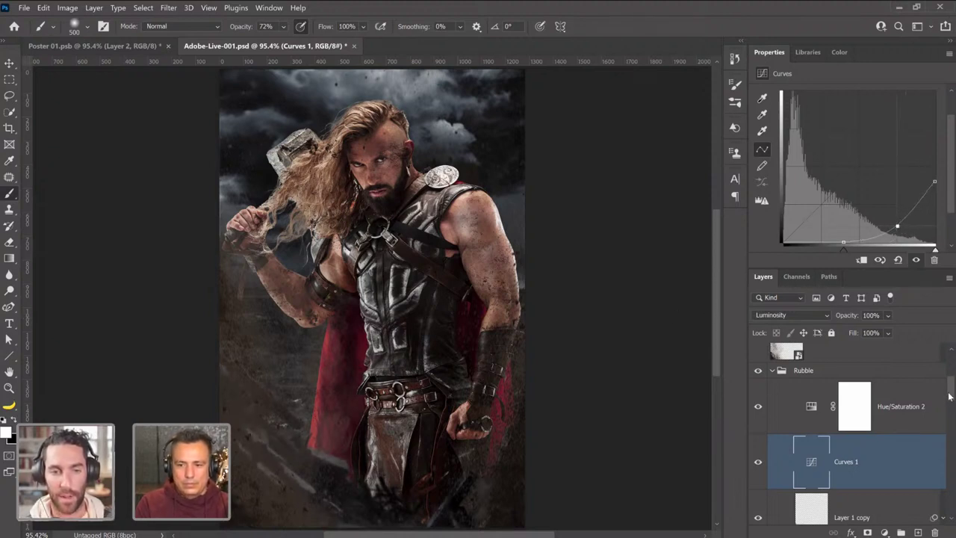
{"action": "scroll", "coordinate": [852, 433], "scroll_direction": "down", "scroll_amount": 5}
{"action": "scroll", "coordinate": [856, 414], "scroll_direction": "down", "scroll_amount": 1}
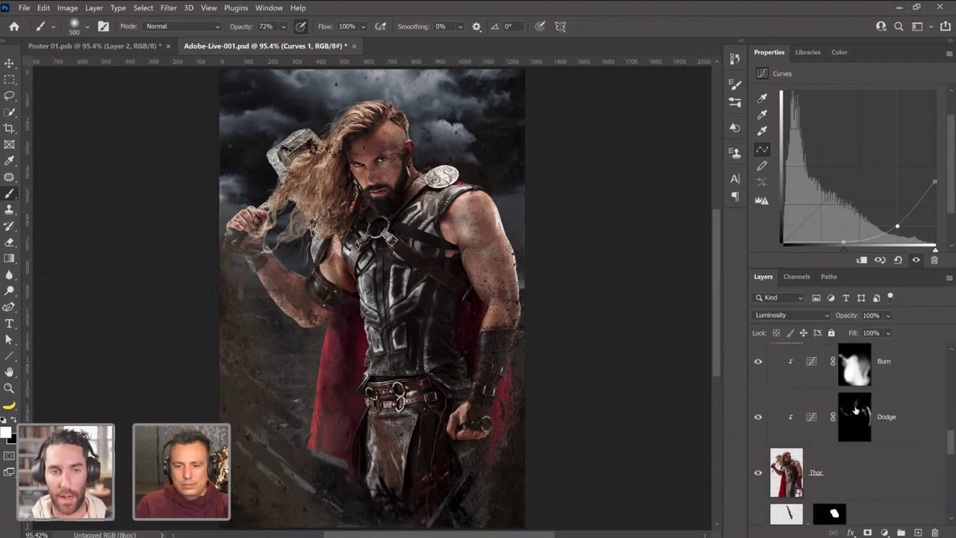
Paint more darkening onto Thor through the Burn mask with a 70 px brush, comparing with Burn hidden.
{"action": "left_click", "coordinate": [855, 416]}
{"action": "key", "text": "bracketleft"}
{"action": "key", "text": "bracketleft"}
{"action": "key", "text": "bracketleft"}
{"action": "key", "text": "bracketleft"}
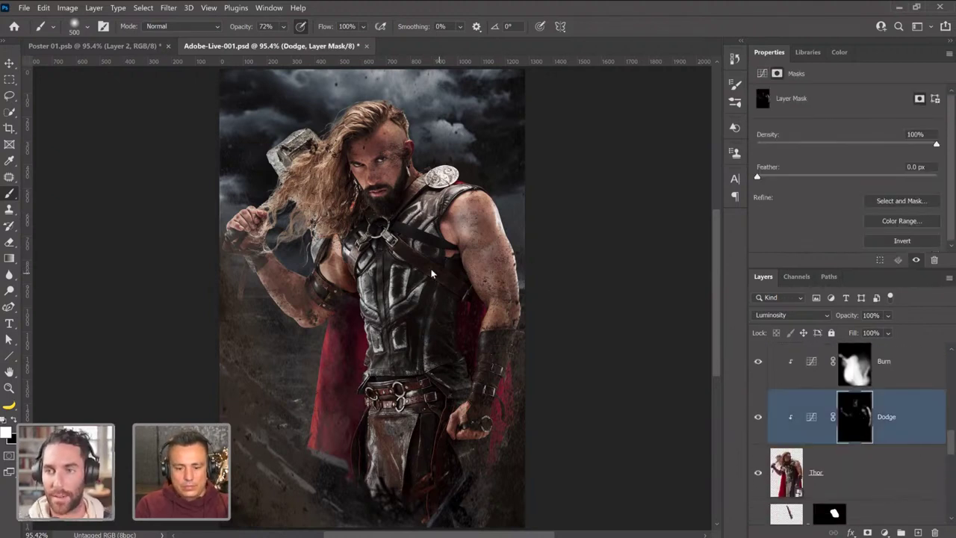
{"action": "key", "text": "bracketleft"}
{"action": "key", "text": "bracketleft"}
{"action": "key", "text": "bracketleft"}
{"action": "key", "text": "bracketleft"}
{"action": "key", "text": "bracketleft"}
{"action": "key", "text": "bracketleft"}
{"action": "key", "text": "bracketleft"}
{"action": "key", "text": "bracketleft"}
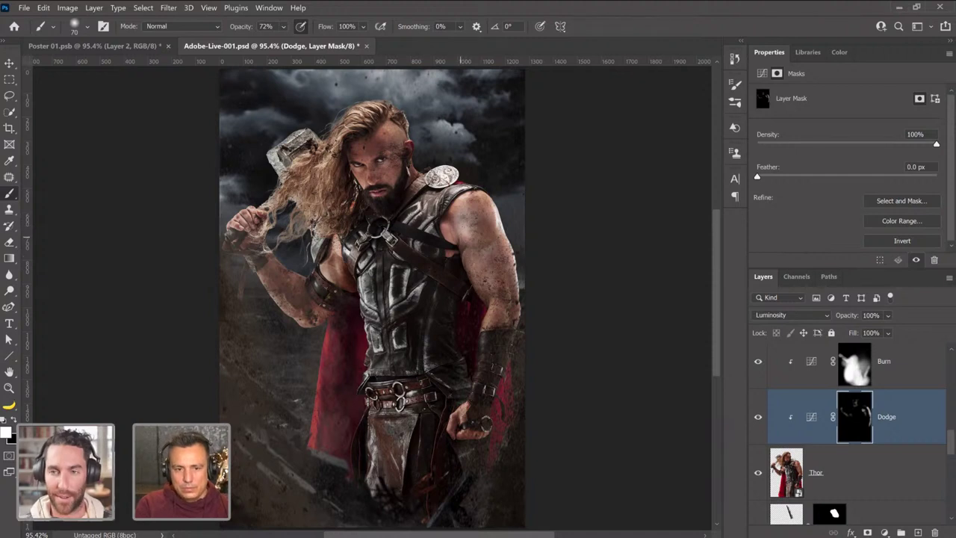
{"action": "left_click", "coordinate": [853, 378]}
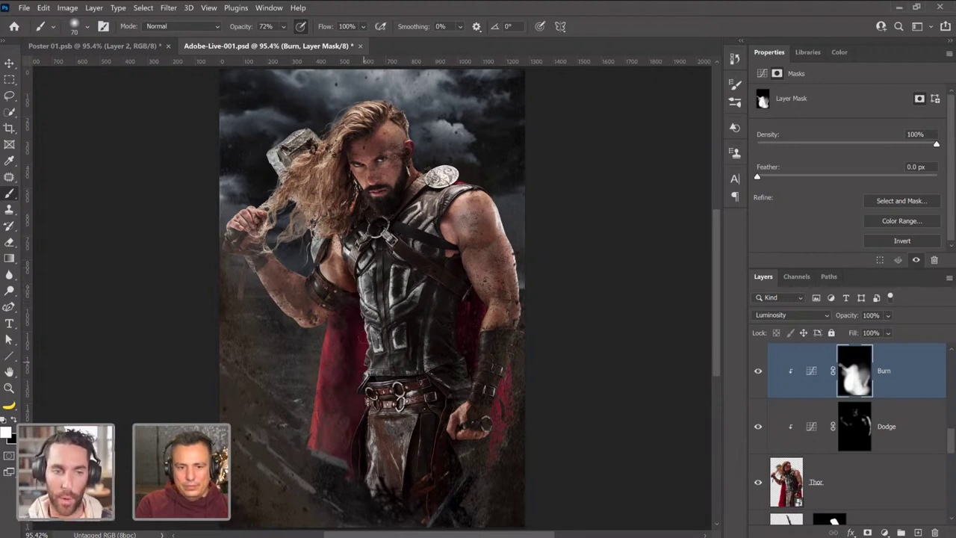
{"action": "left_click_drag", "start_coordinate": [446, 359], "coordinate": [457, 377]}
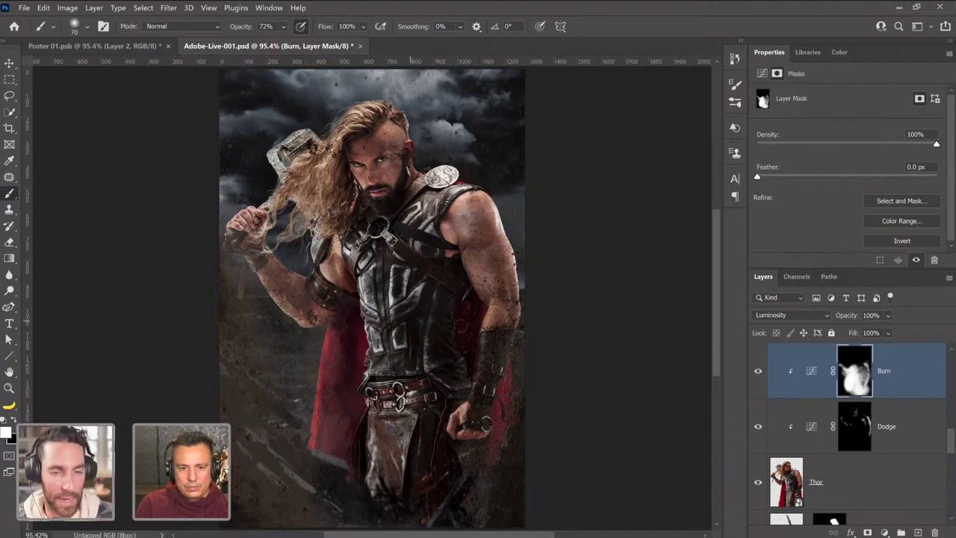
{"action": "left_click", "coordinate": [760, 377]}
{"action": "left_click", "coordinate": [762, 379]}
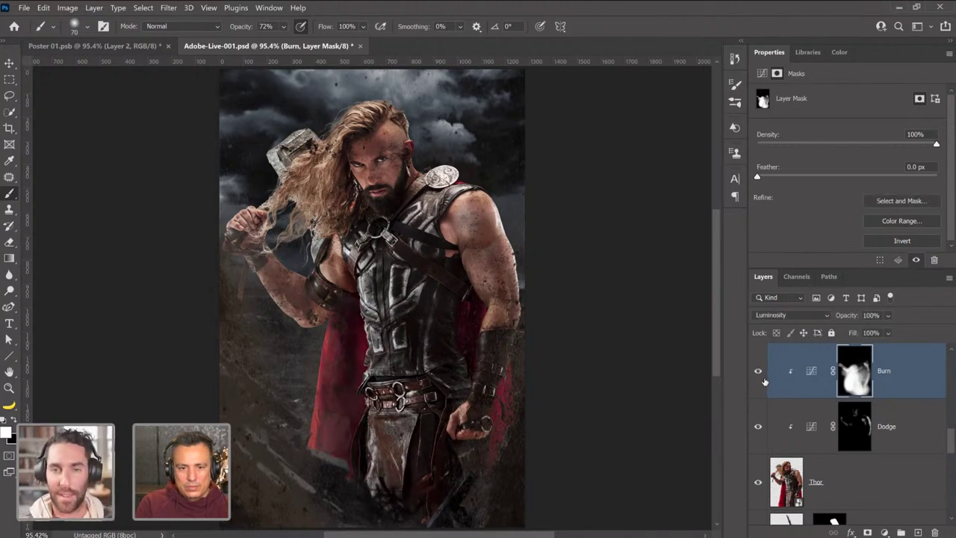
{"action": "key", "text": "bracketleft"}
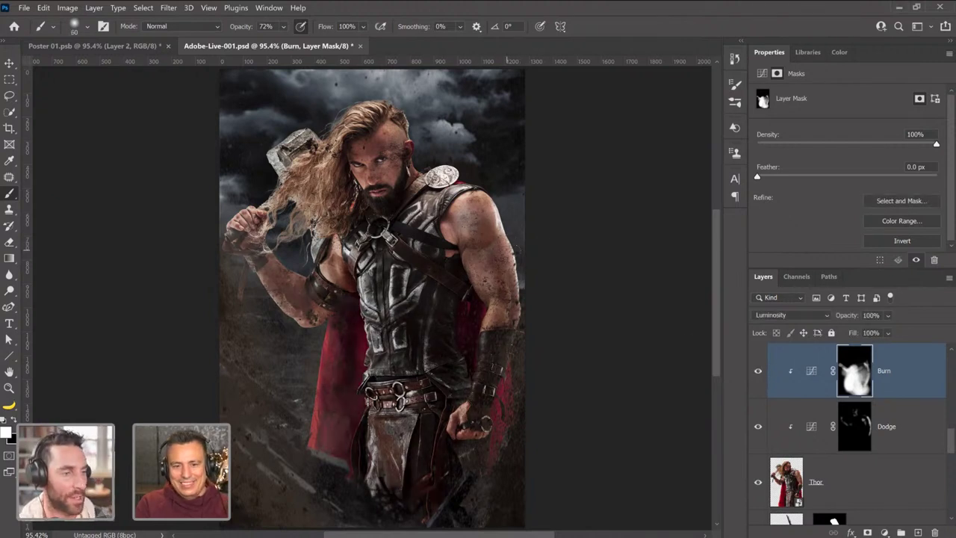
{"action": "key", "text": "bracketleft"}
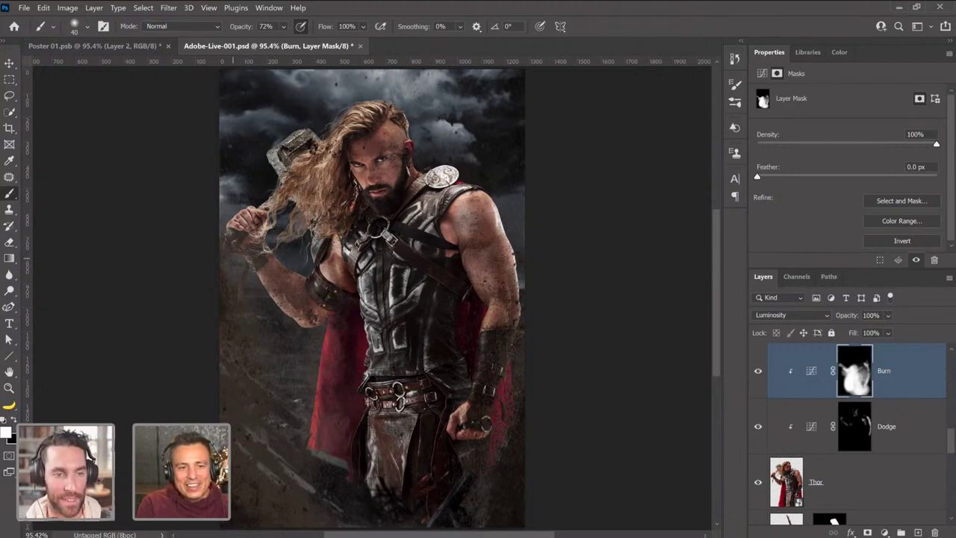
Compare the image with the Burn and Dodge layers each hidden and shown again.
{"action": "left_click", "coordinate": [758, 371]}
{"action": "left_click", "coordinate": [758, 371]}
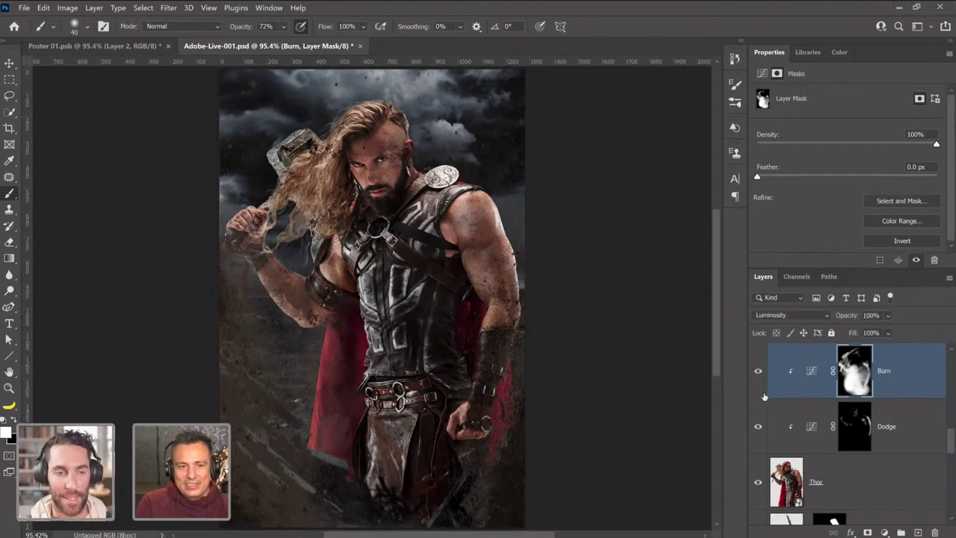
{"action": "left_click", "coordinate": [759, 427]}
{"action": "left_click", "coordinate": [759, 427]}
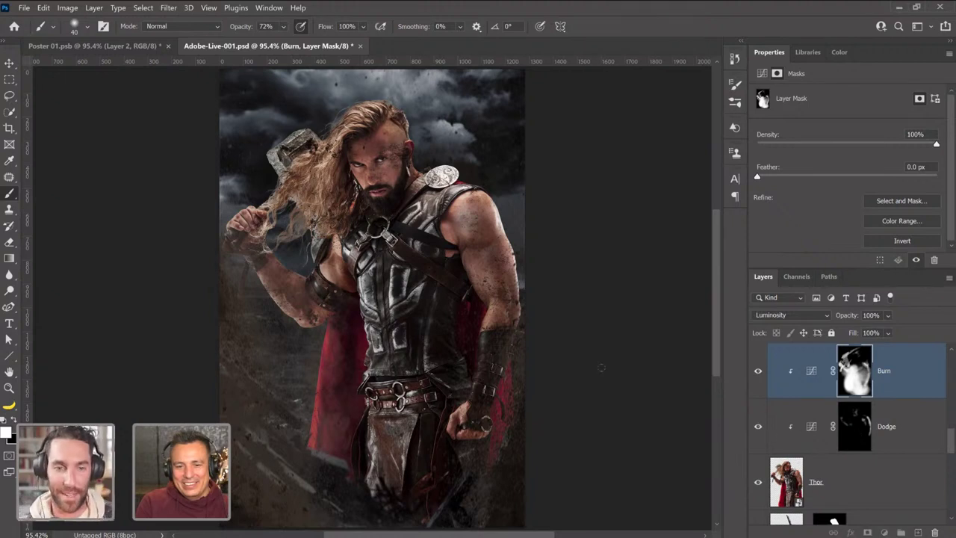
{"action": "left_click", "coordinate": [859, 437]}
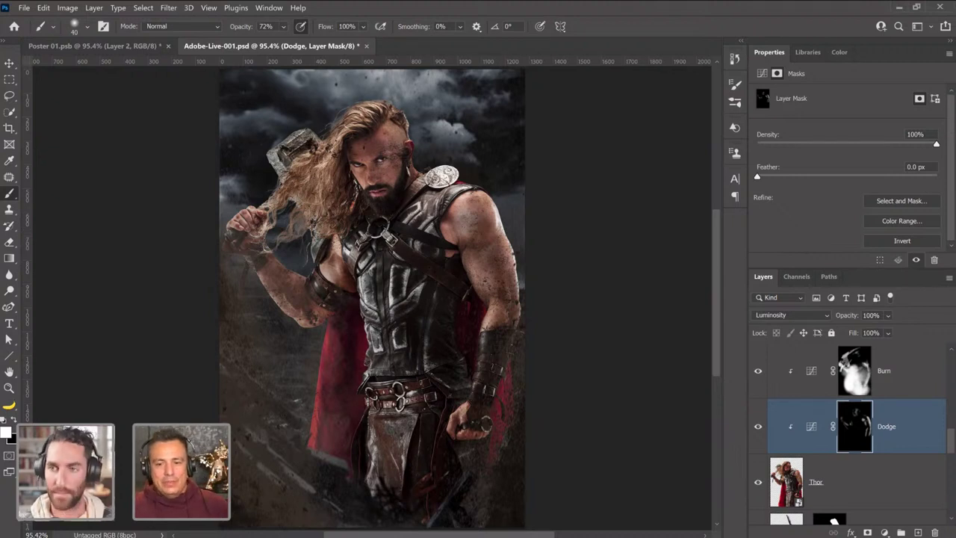
Toggle Dodge and Burn off and on, leave both visible, and select the whole canvas.
{"action": "left_click", "coordinate": [758, 427]}
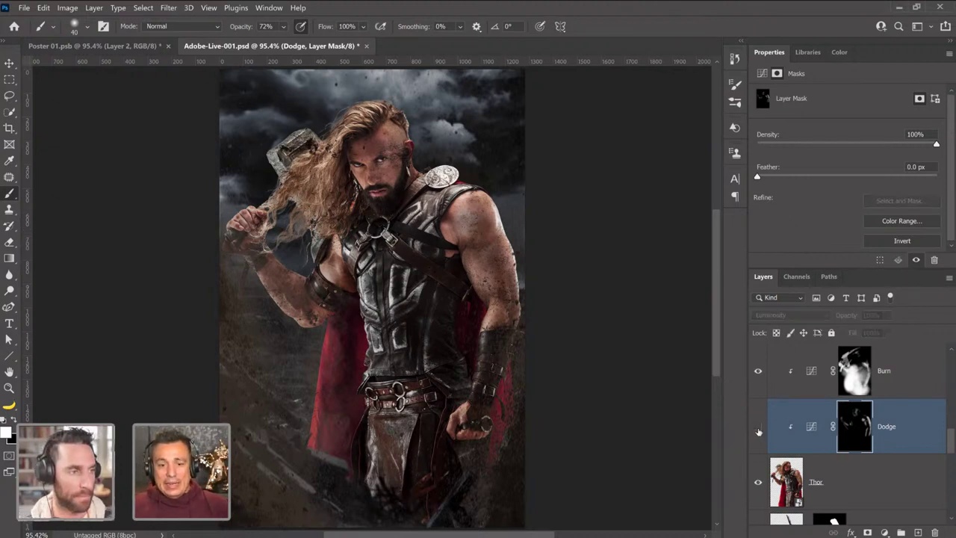
{"action": "left_click", "coordinate": [759, 426]}
{"action": "left_click", "coordinate": [759, 371]}
{"action": "left_click", "coordinate": [759, 427]}
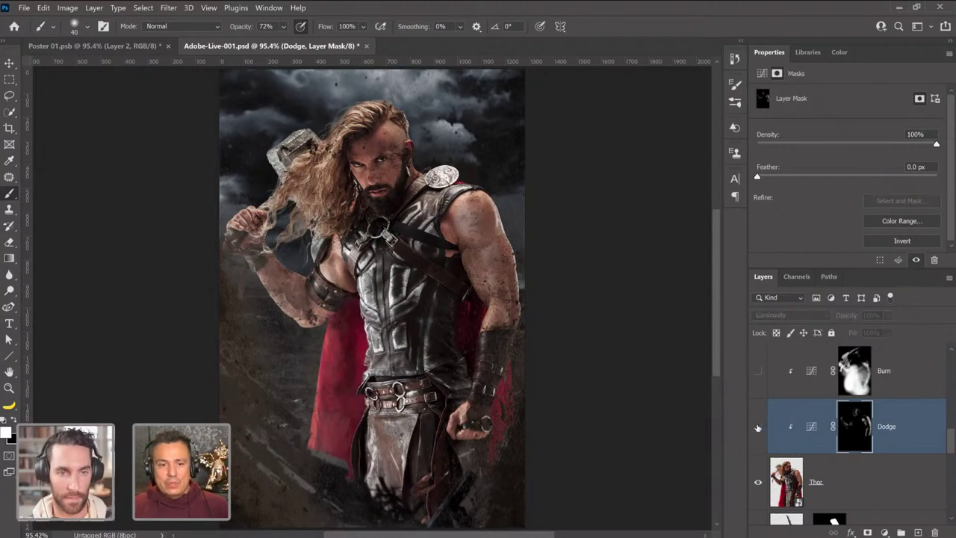
{"action": "left_click", "coordinate": [758, 428]}
{"action": "left_click", "coordinate": [758, 427]}
{"action": "left_click", "coordinate": [759, 427]}
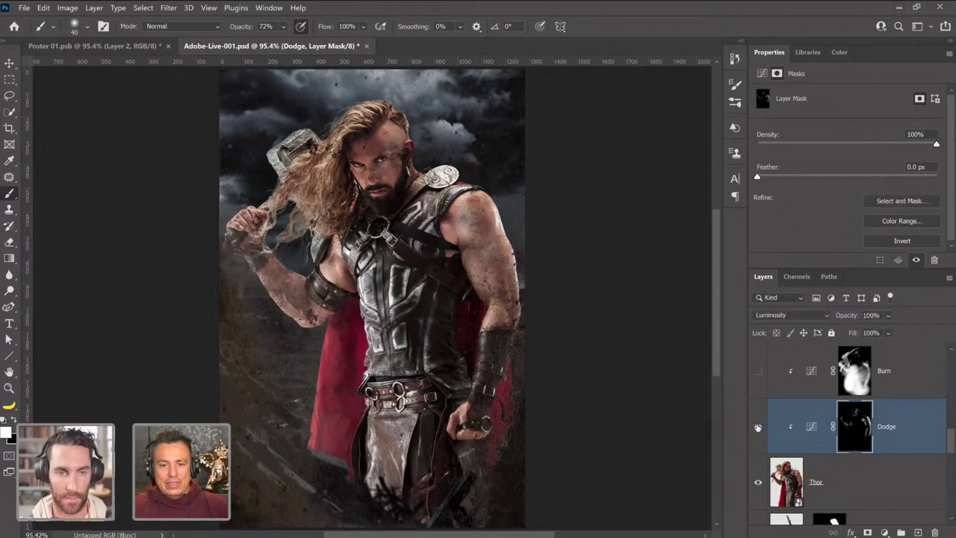
{"action": "left_click", "coordinate": [758, 426]}
{"action": "left_click", "coordinate": [758, 371]}
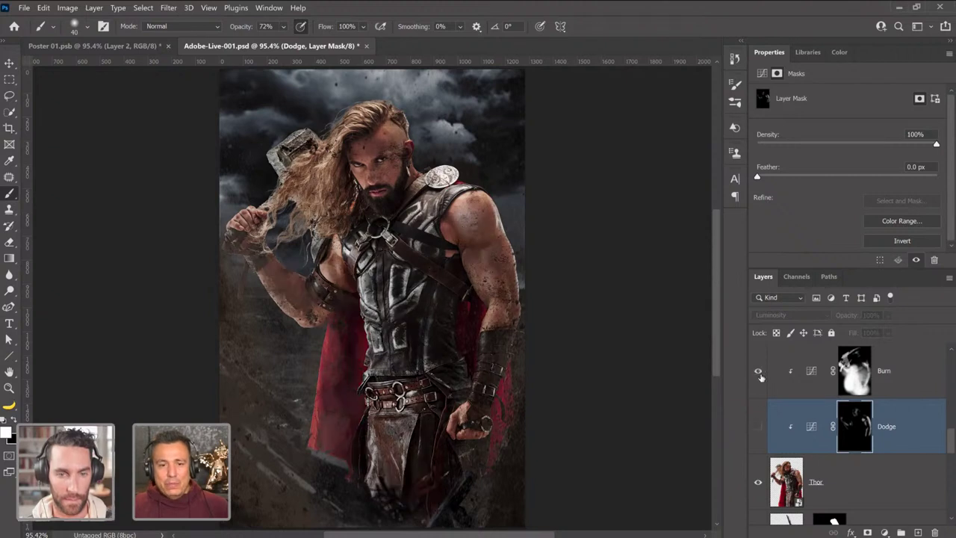
{"action": "left_click", "coordinate": [759, 372]}
{"action": "left_click", "coordinate": [760, 426]}
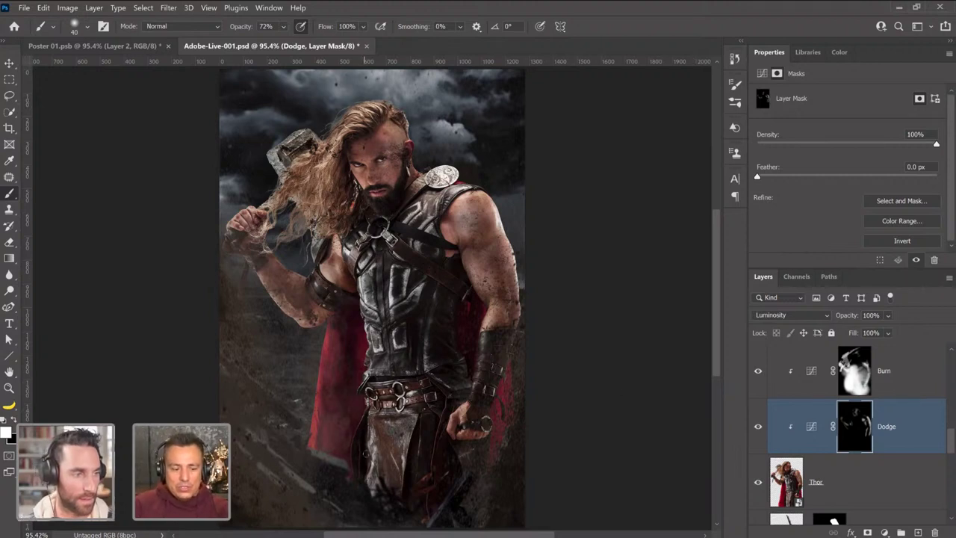
{"action": "key", "text": "ctrl+a"}
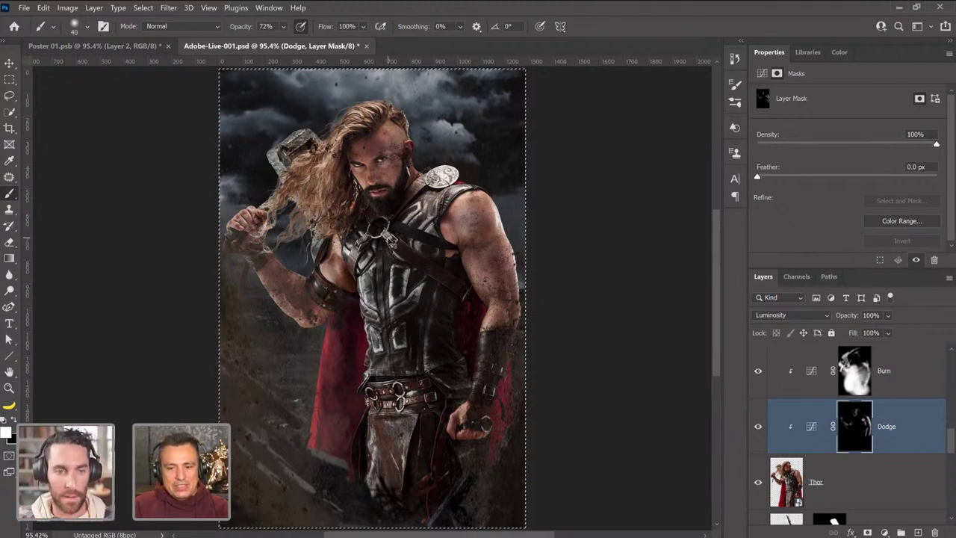
Turn on the Final layer and open its smart object contents, Final2.psb.
{"action": "scroll", "coordinate": [797, 419], "scroll_direction": "down", "scroll_amount": 10}
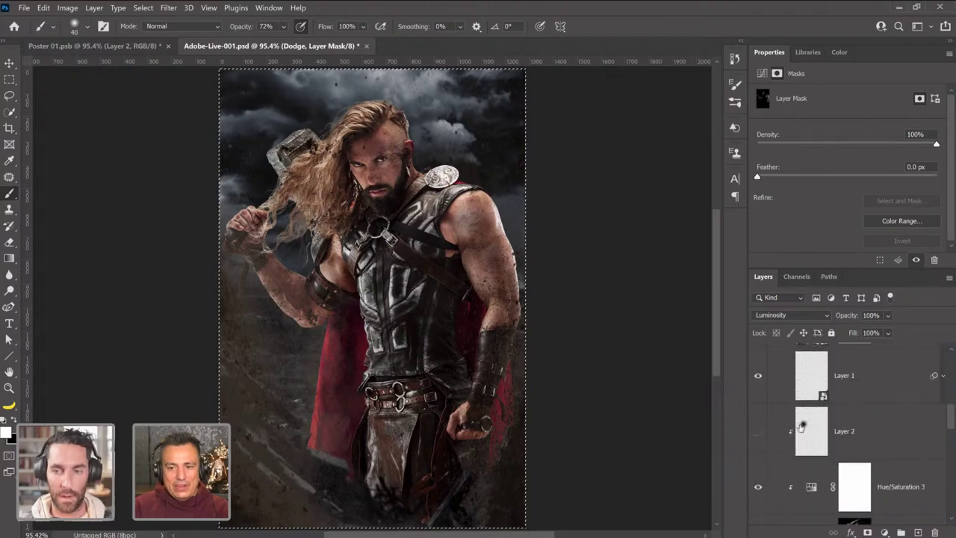
{"action": "scroll", "coordinate": [794, 411], "scroll_direction": "up", "scroll_amount": 5}
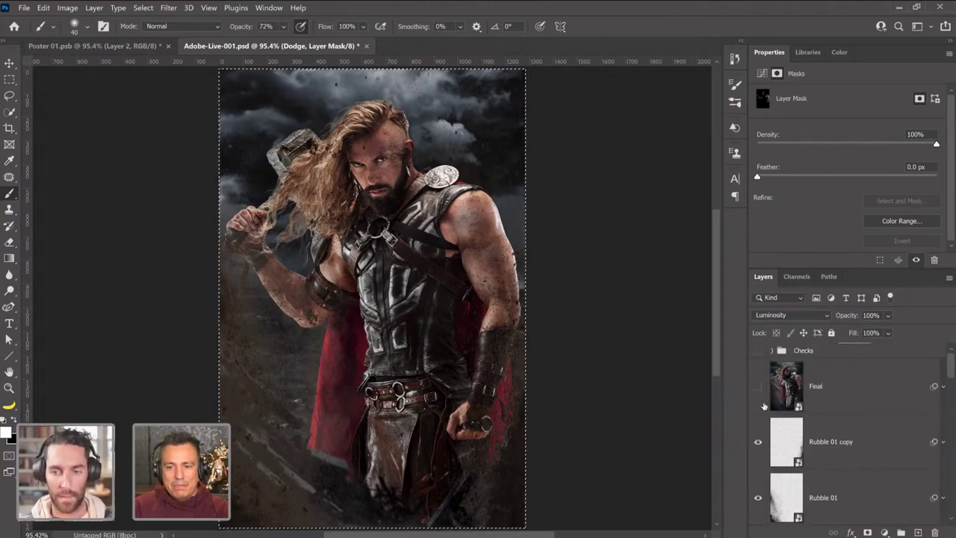
{"action": "left_click", "coordinate": [758, 387]}
{"action": "double_click", "coordinate": [777, 396]}
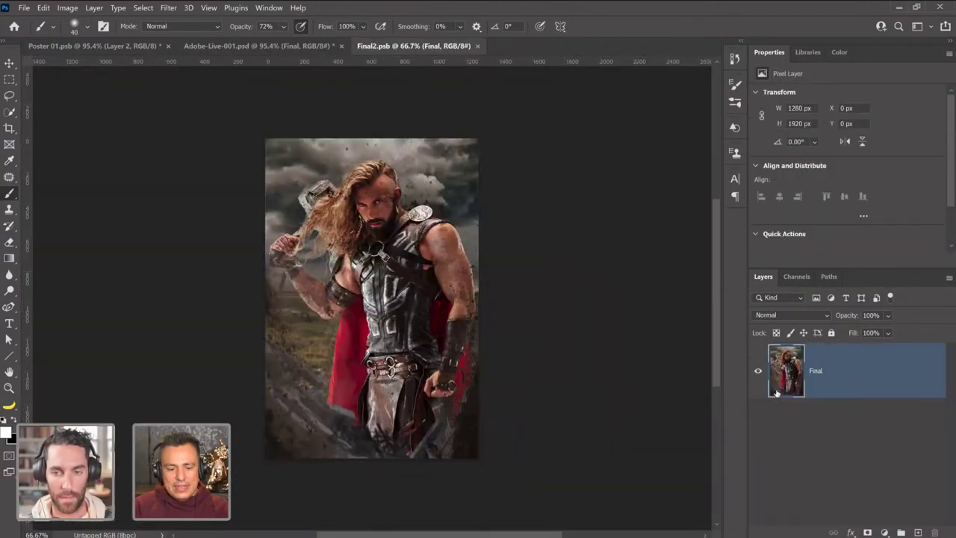
Compare Layer 1 on and off in Final2.psb, then close it and save the changes.
{"action": "left_click", "coordinate": [759, 372]}
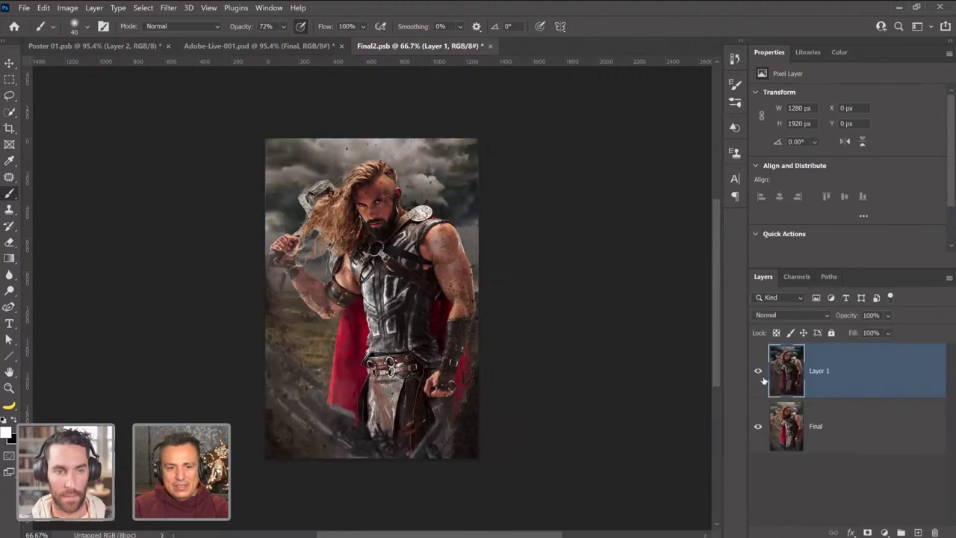
{"action": "left_click", "coordinate": [759, 371]}
{"action": "left_click", "coordinate": [759, 371]}
{"action": "left_click", "coordinate": [759, 371]}
{"action": "left_click", "coordinate": [760, 372]}
{"action": "left_click", "coordinate": [759, 371]}
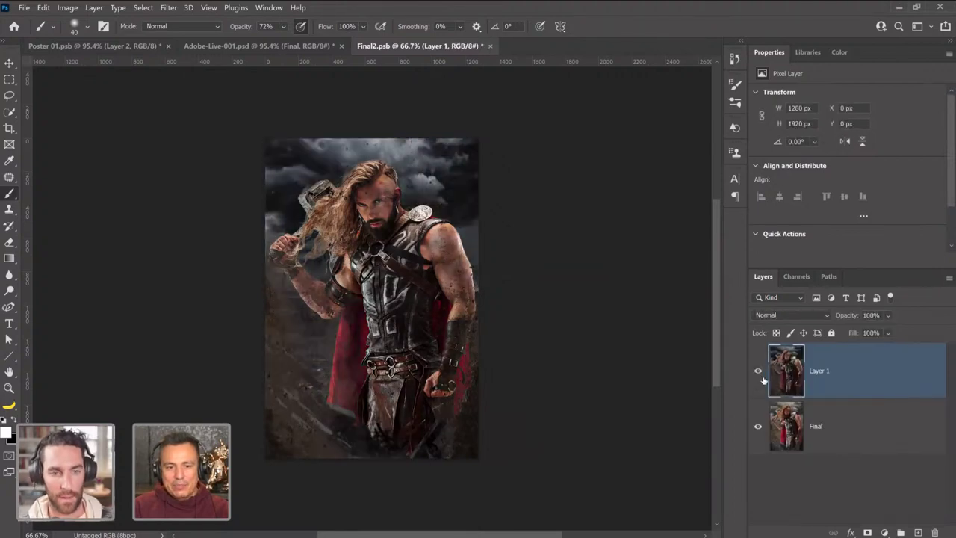
{"action": "left_click", "coordinate": [492, 46]}
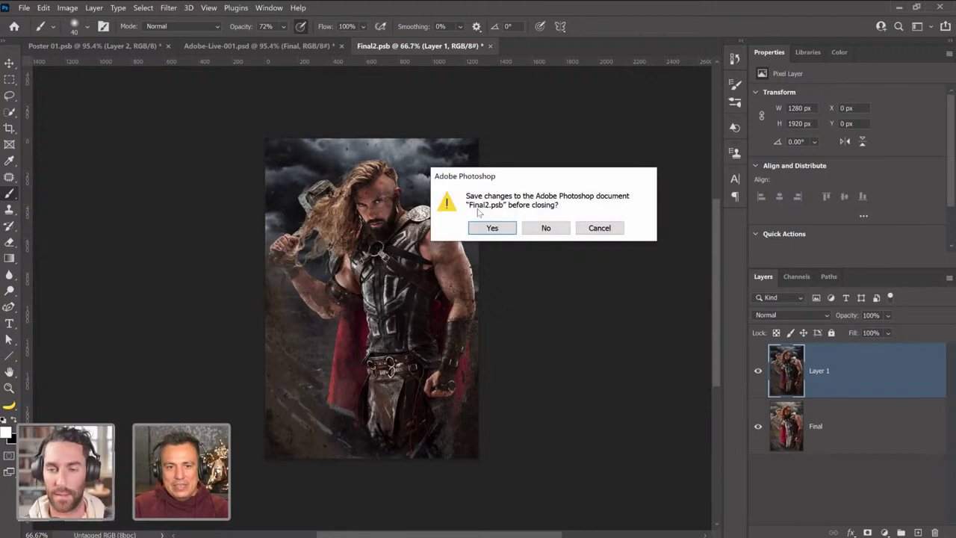
{"action": "left_click", "coordinate": [492, 227]}
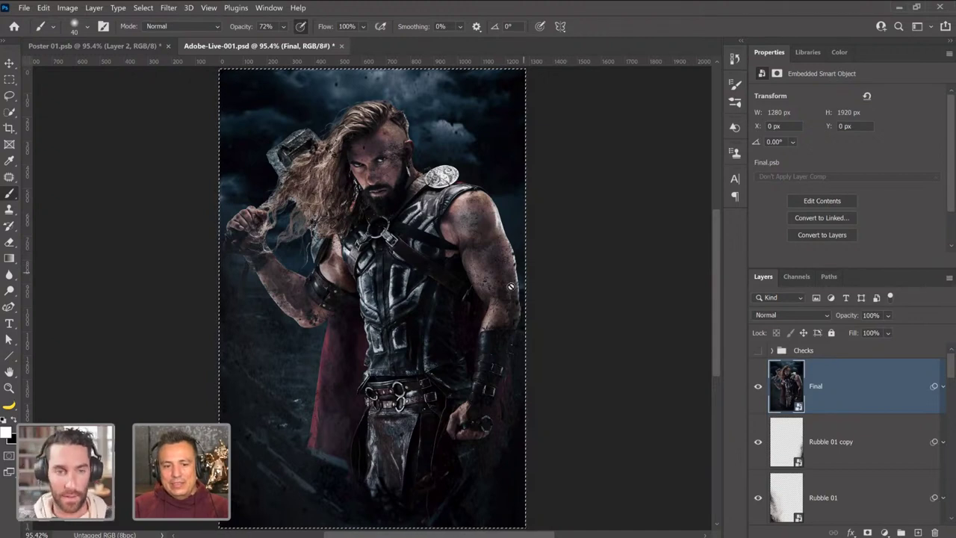
Reopen Final's Camera Raw filter and set Contrast +22, Highlights -2, Shadows -6.
{"action": "scroll", "coordinate": [512, 282], "scroll_direction": "up", "scroll_amount": 1}
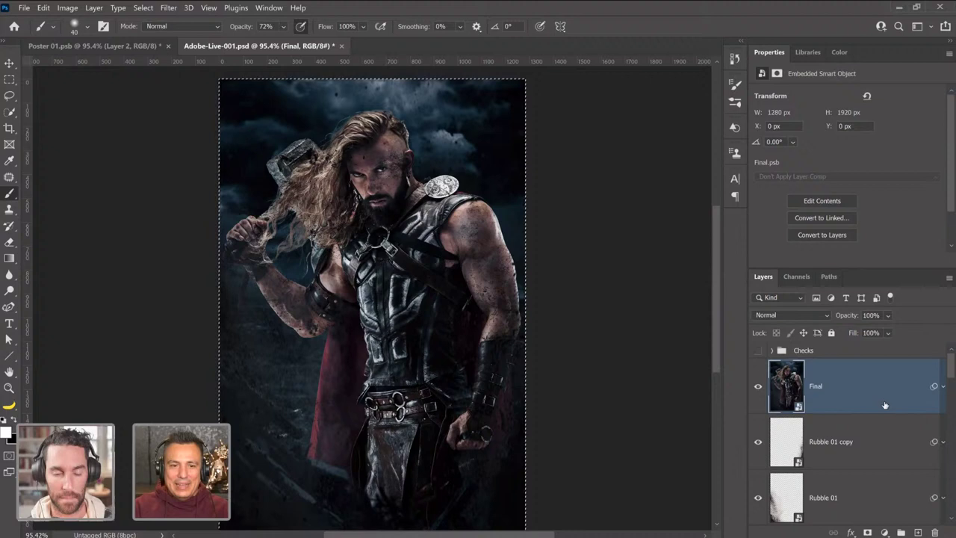
{"action": "left_click", "coordinate": [943, 387]}
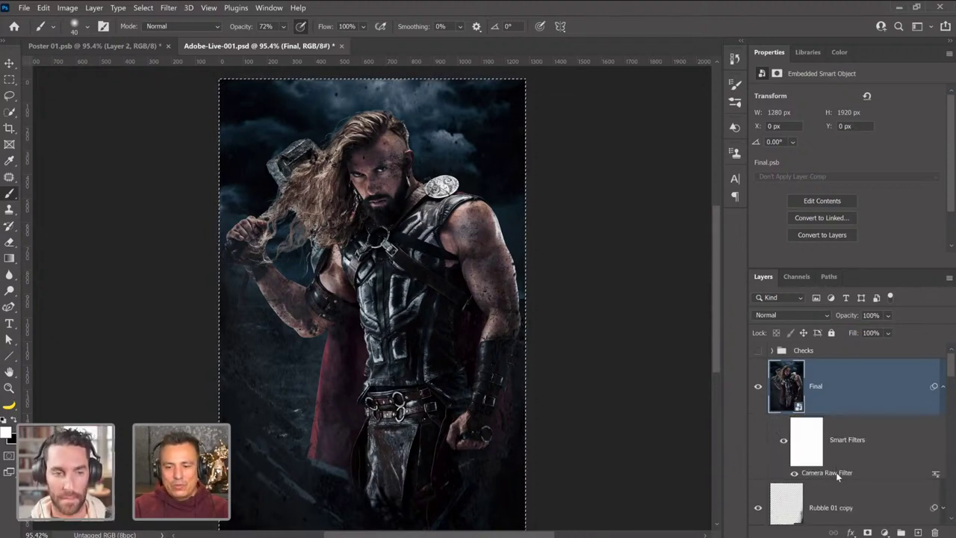
{"action": "double_click", "coordinate": [840, 473]}
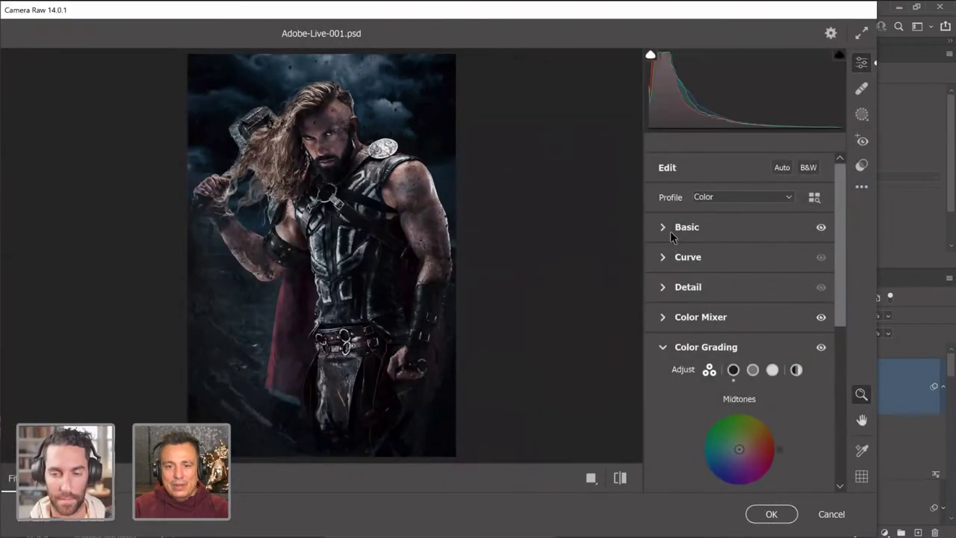
{"action": "left_click", "coordinate": [668, 232]}
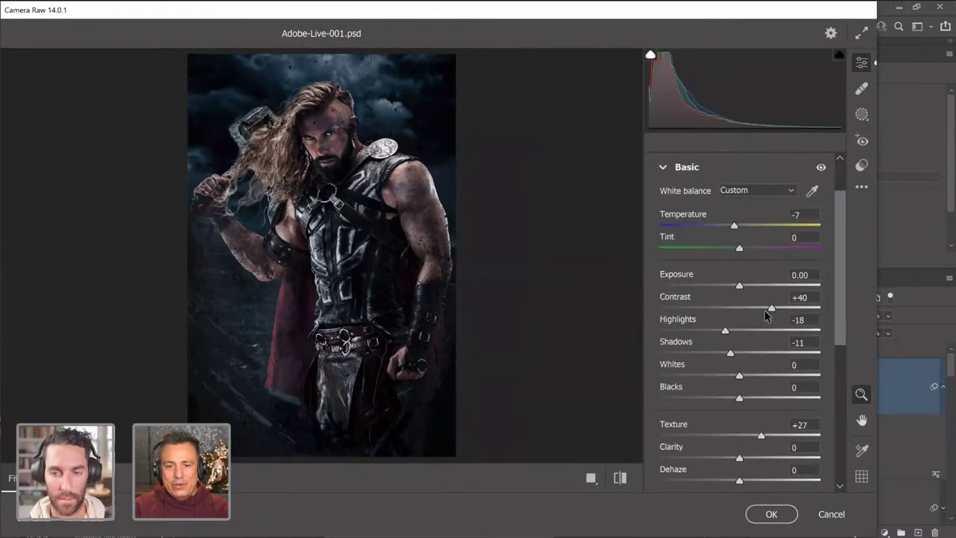
{"action": "left_click_drag", "start_coordinate": [773, 311], "coordinate": [757, 309]}
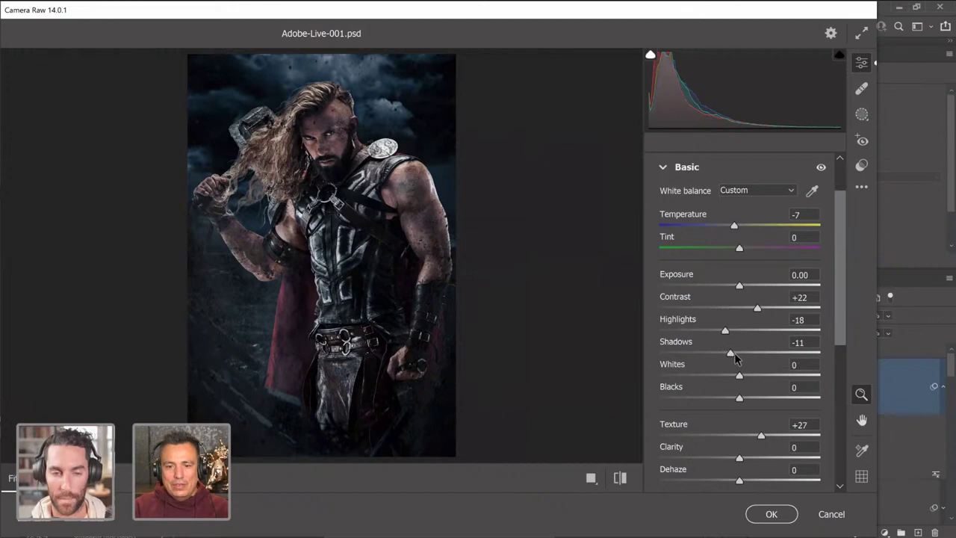
{"action": "mouse_move", "coordinate": [731, 354]}
{"action": "left_mouse_down"}
{"action": "mouse_move", "coordinate": [723, 333]}
{"action": "mouse_move", "coordinate": [740, 342]}
{"action": "left_mouse_up"}
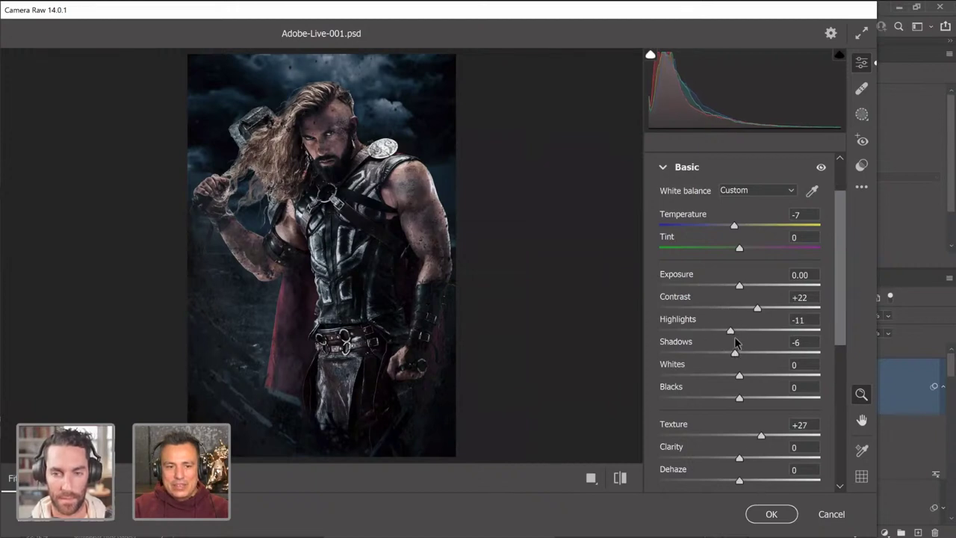
{"action": "left_click", "coordinate": [772, 514]}
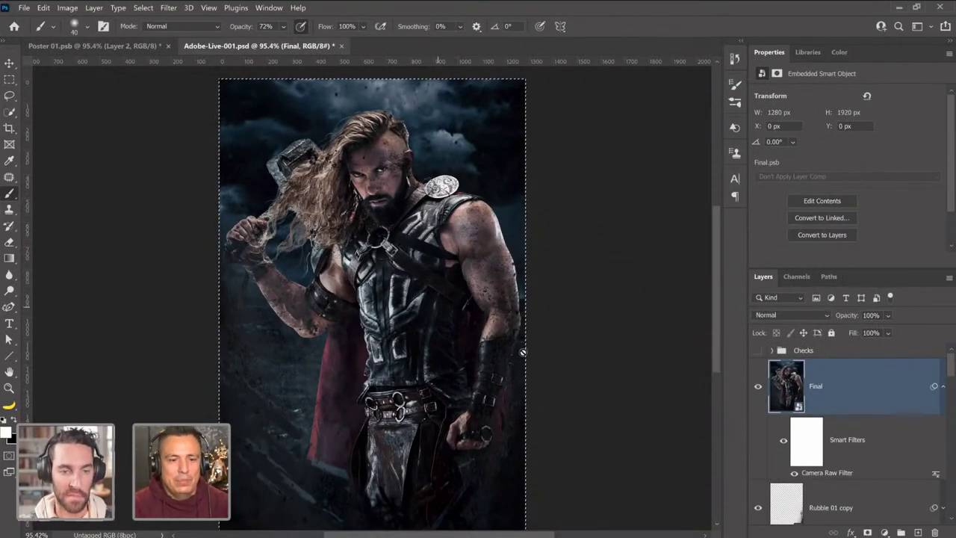
Collapse Final's filter list, compare it hidden and shown, and leave Final hidden.
{"action": "left_click", "coordinate": [944, 387]}
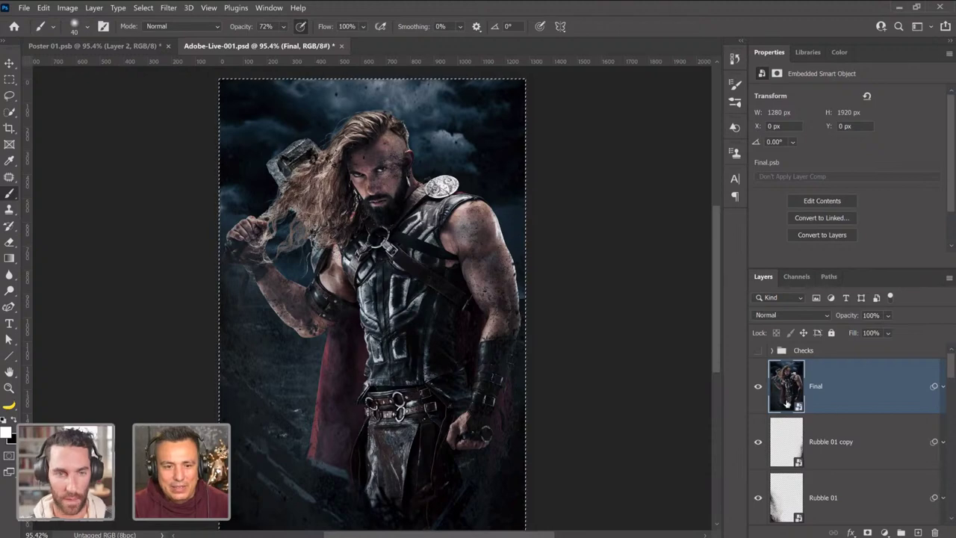
{"action": "left_click", "coordinate": [758, 387]}
{"action": "left_click", "coordinate": [758, 387]}
{"action": "left_click", "coordinate": [758, 387]}
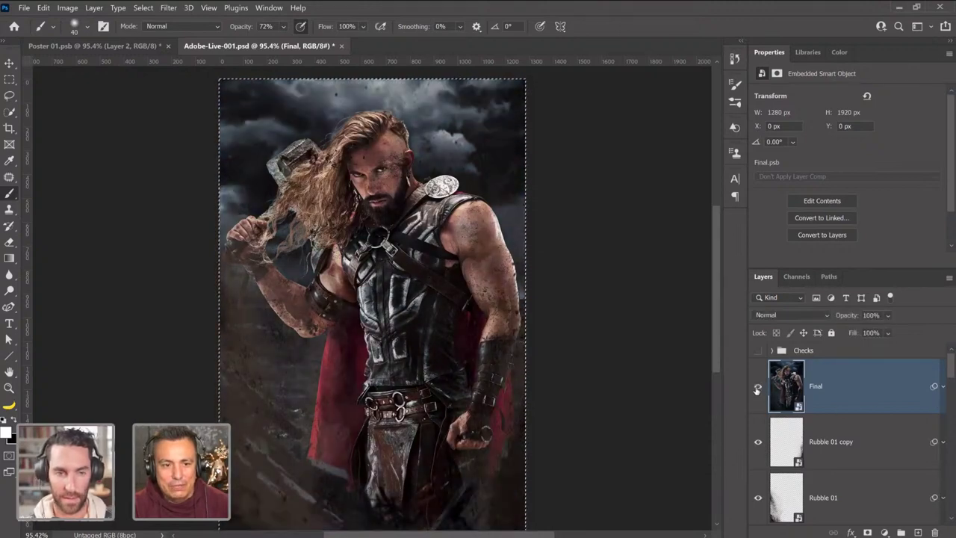
{"action": "left_click", "coordinate": [759, 387]}
{"action": "left_click", "coordinate": [758, 388]}
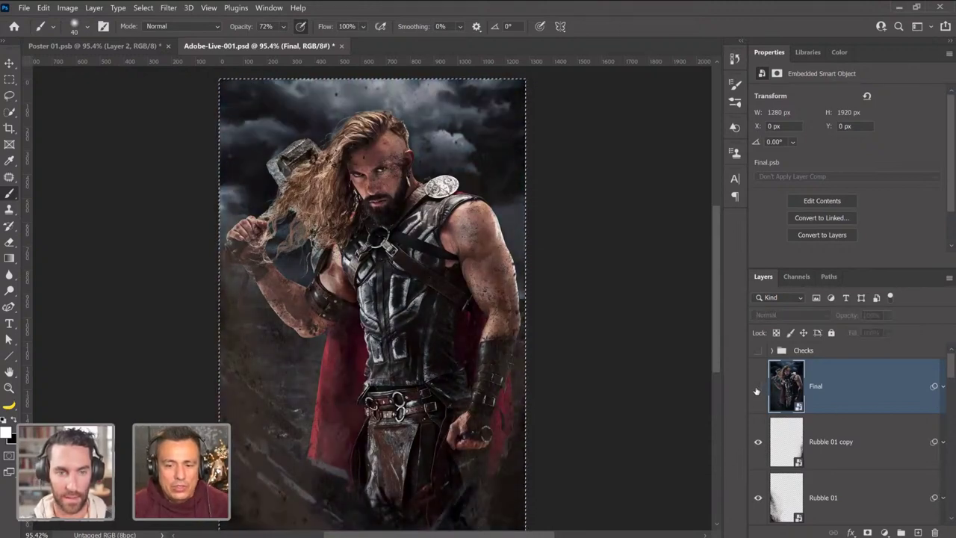
Select Rubble 01 copy and open the Compositing Thor library in the Libraries panel.
{"action": "left_click", "coordinate": [812, 439]}
{"action": "left_click", "coordinate": [805, 57]}
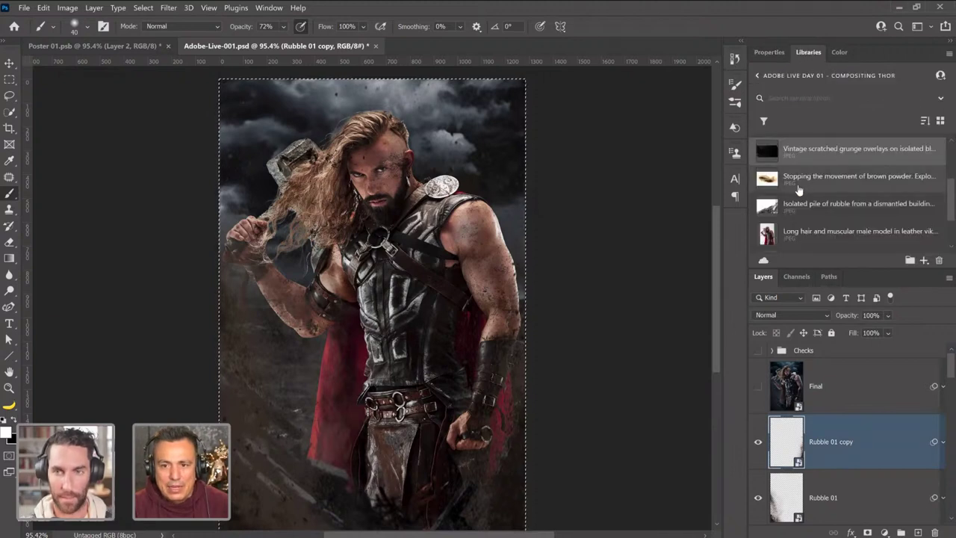
{"action": "scroll", "coordinate": [798, 193], "scroll_direction": "down", "scroll_amount": 1}
{"action": "scroll", "coordinate": [798, 193], "scroll_direction": "down", "scroll_amount": 2}
{"action": "scroll", "coordinate": [798, 193], "scroll_direction": "up", "scroll_amount": 2}
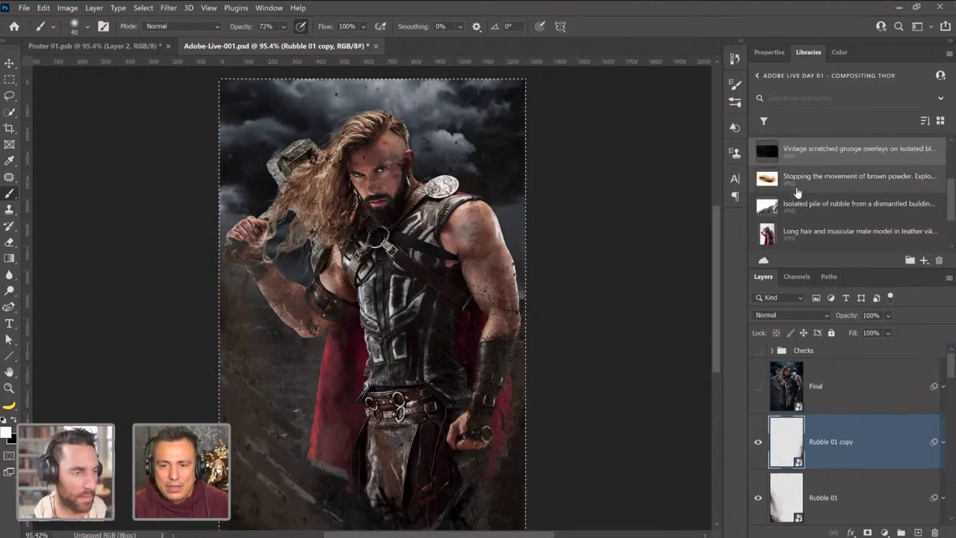
{"action": "scroll", "coordinate": [798, 193], "scroll_direction": "down", "scroll_amount": 2}
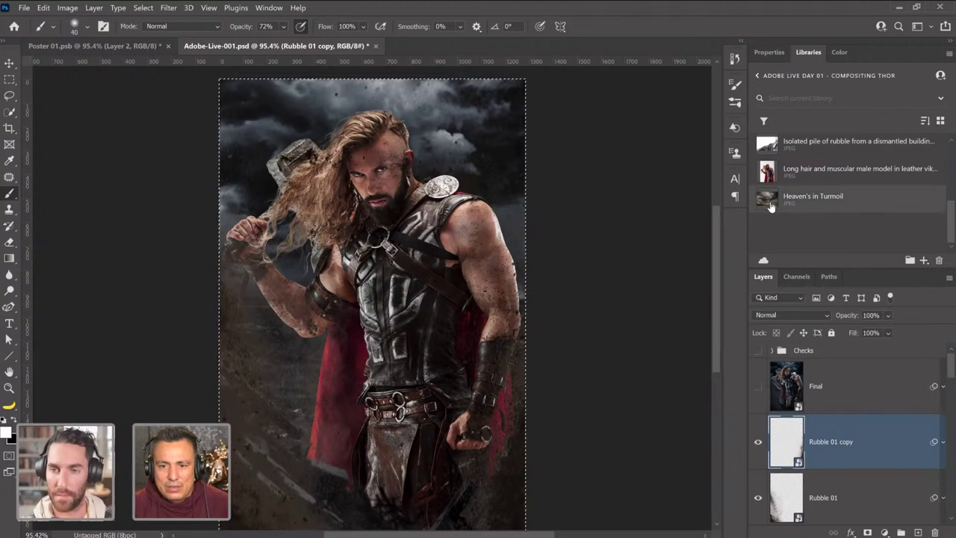
{"action": "scroll", "coordinate": [822, 195], "scroll_direction": "up", "scroll_amount": 2}
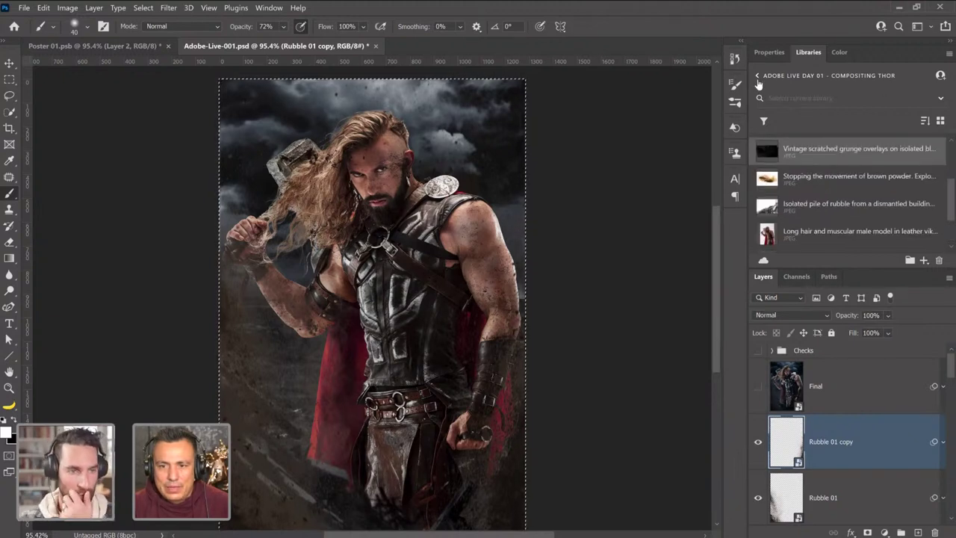
{"action": "left_click", "coordinate": [758, 77]}
{"action": "left_click", "coordinate": [780, 152]}
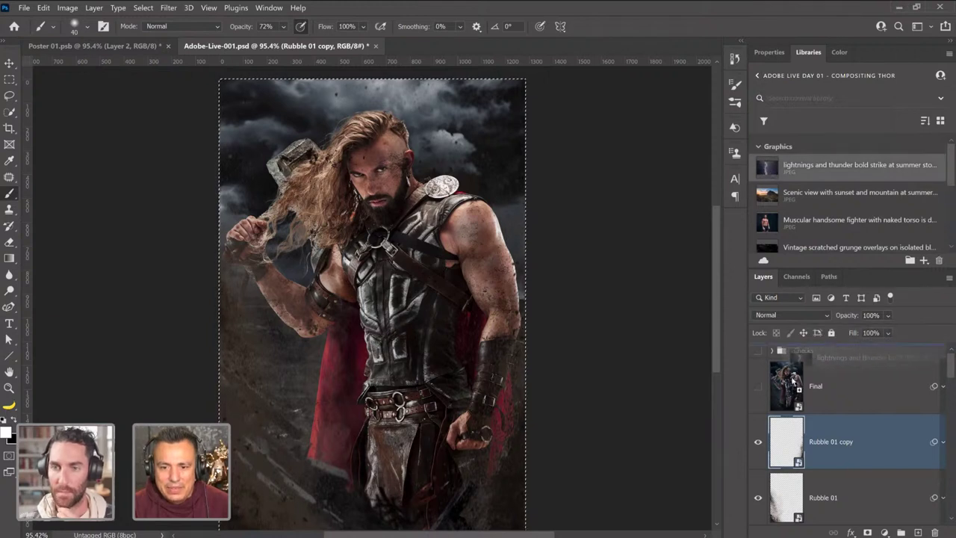
Place the lightning strike asset on the canvas and scale it up to about 257%.
{"action": "left_click_drag", "start_coordinate": [766, 168], "coordinate": [813, 433]}
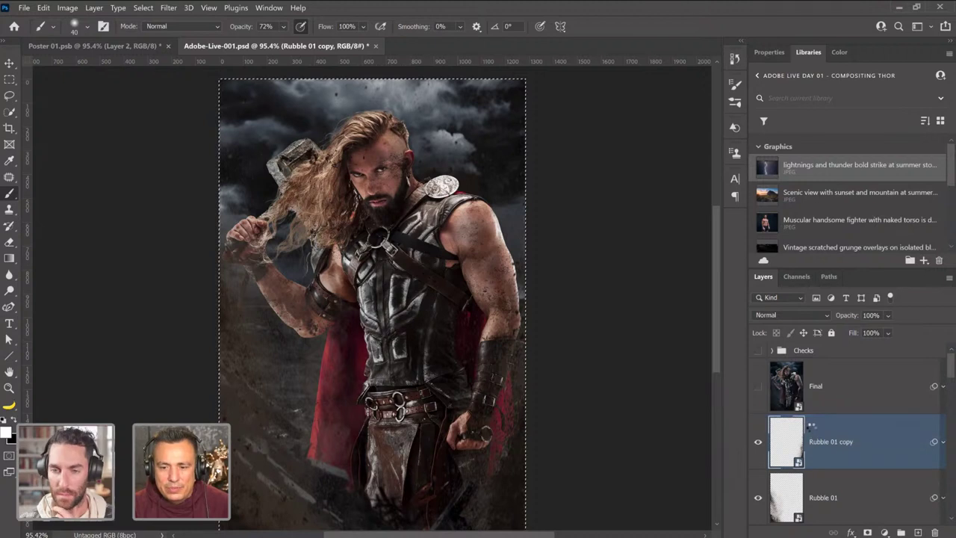
{"action": "left_click_drag", "start_coordinate": [508, 399], "coordinate": [523, 408]}
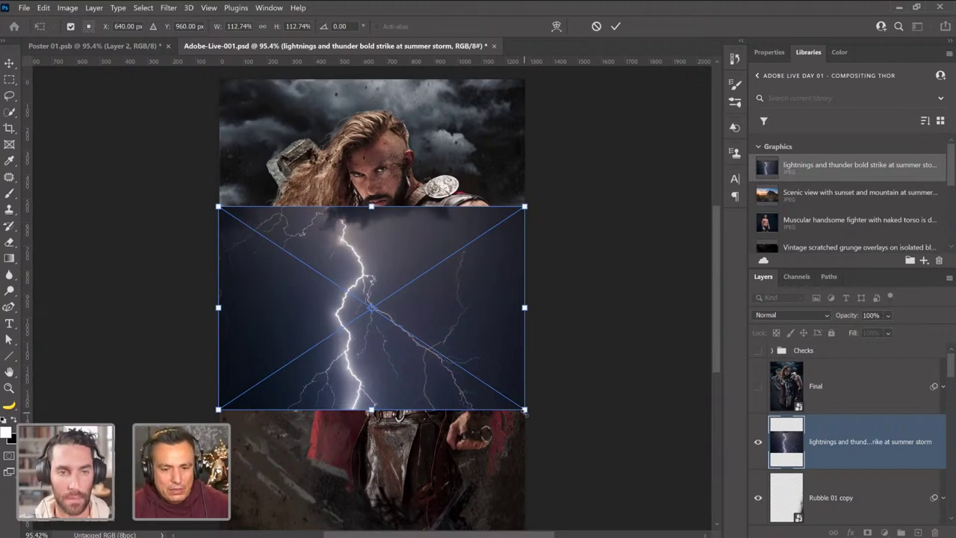
{"action": "left_click_drag", "start_coordinate": [526, 411], "coordinate": [625, 528]}
{"action": "key", "text": "Return"}
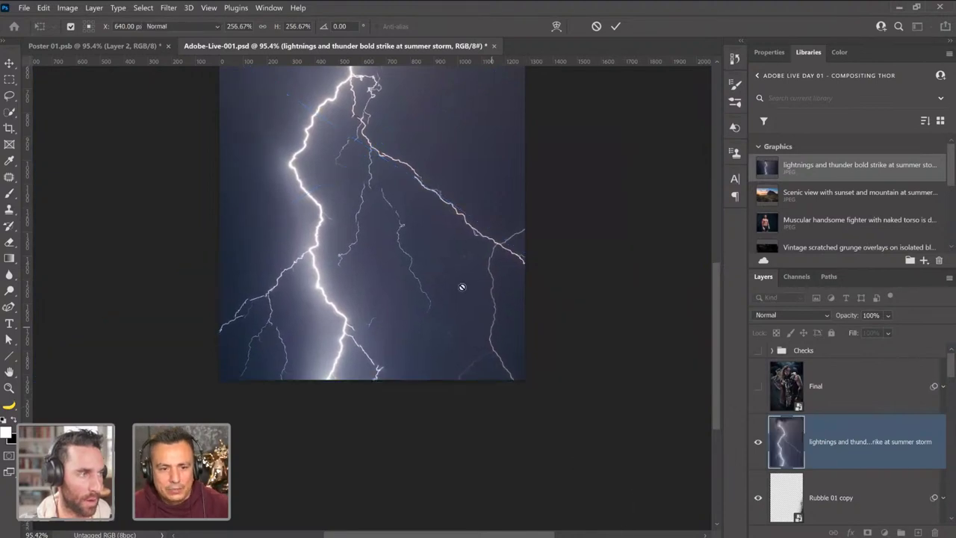
Set the lightning layer's blend mode to Screen, viewing the composite at 66.67%.
{"action": "key", "text": "b"}
{"action": "scroll", "coordinate": [357, 270], "scroll_direction": "down", "scroll_amount": 4}
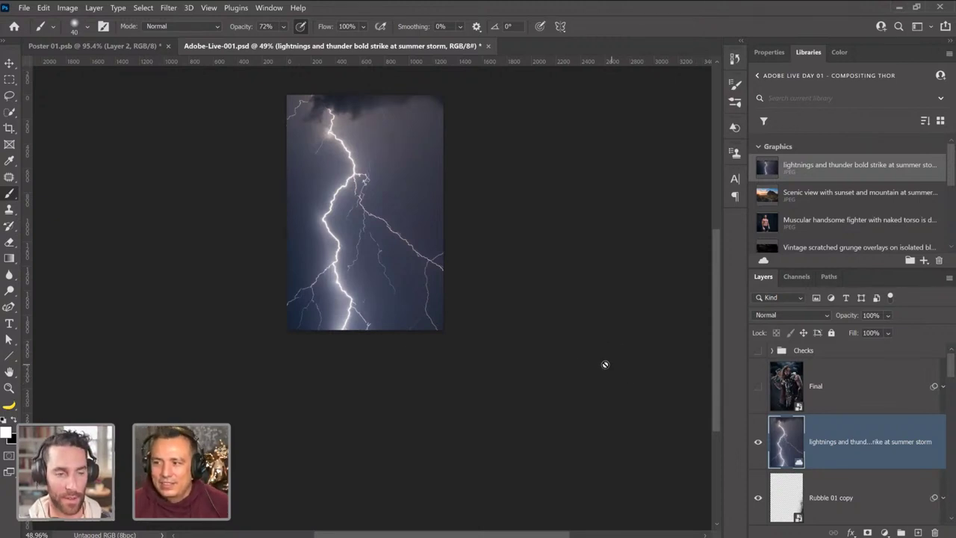
{"action": "scroll", "coordinate": [444, 341], "scroll_direction": "up", "scroll_amount": 2}
{"action": "scroll", "coordinate": [342, 241], "scroll_direction": "up", "scroll_amount": 1}
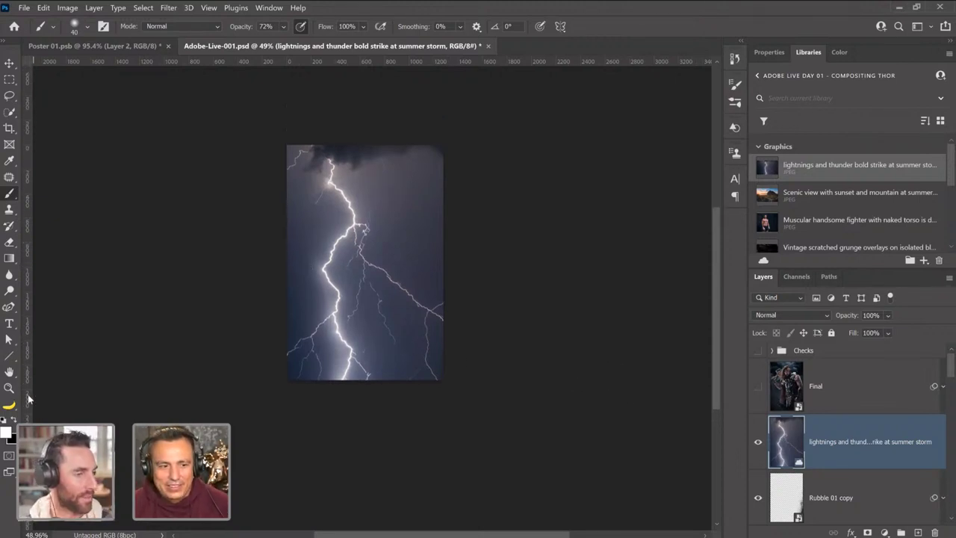
{"action": "left_click", "coordinate": [8, 372]}
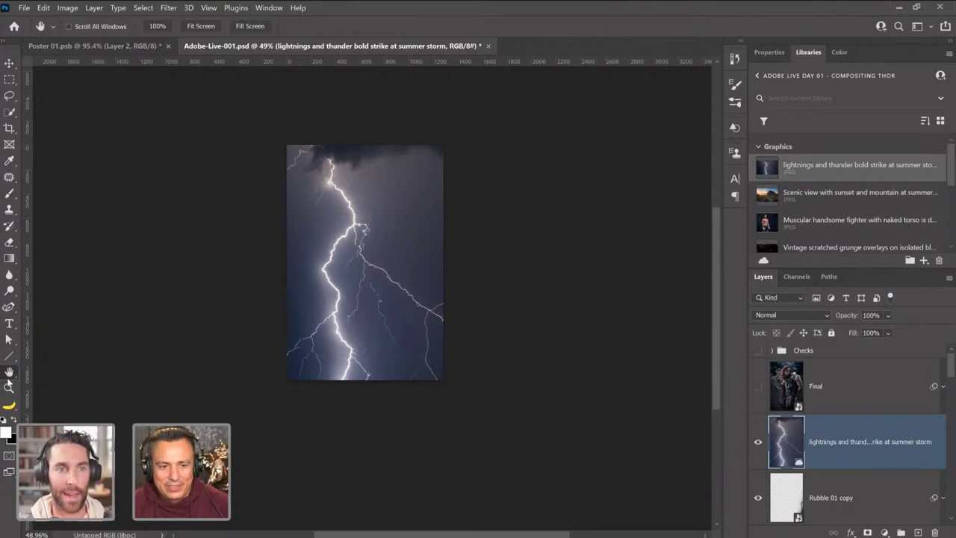
{"action": "key", "text": "ctrl+plus"}
{"action": "left_click", "coordinate": [9, 387]}
{"action": "left_click", "coordinate": [398, 316]}
{"action": "right_click", "coordinate": [404, 317]}
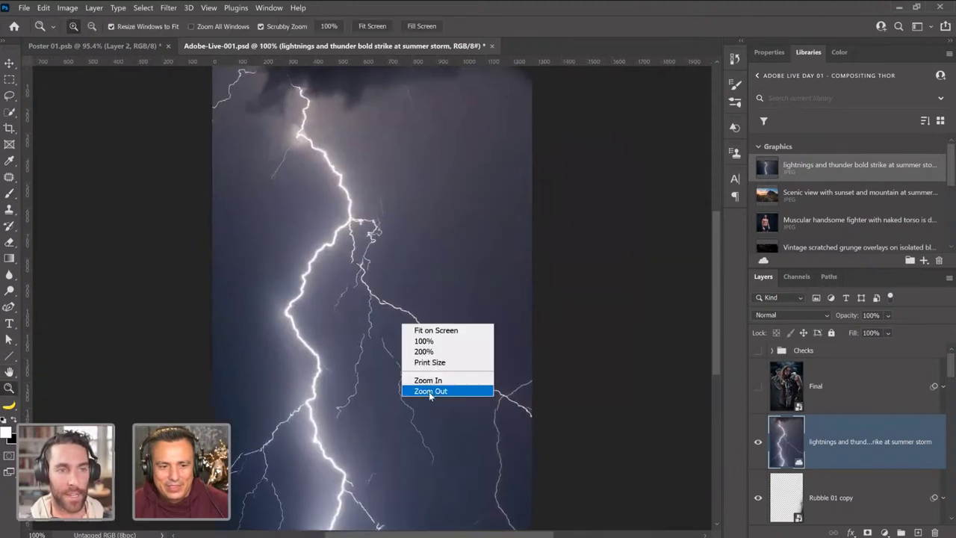
{"action": "left_click", "coordinate": [428, 391]}
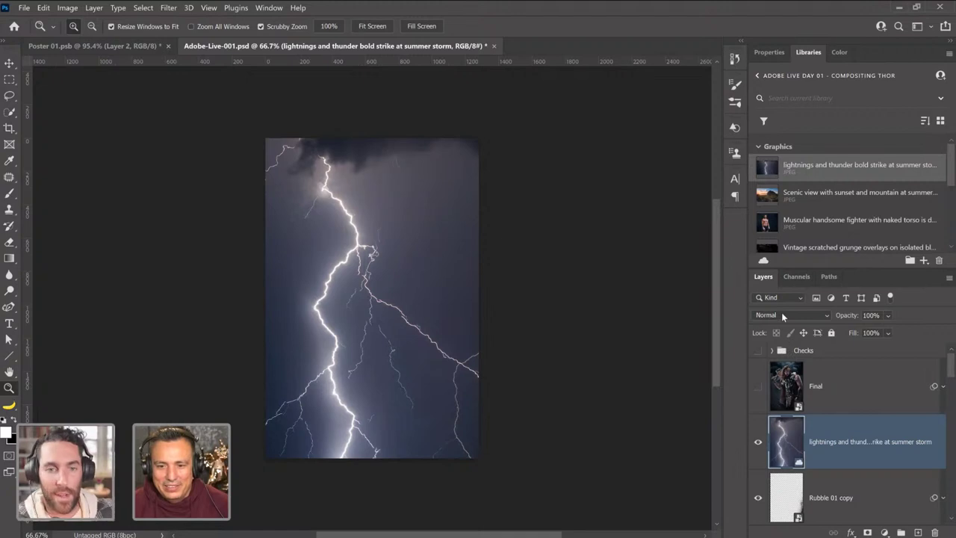
{"action": "left_click", "coordinate": [782, 317]}
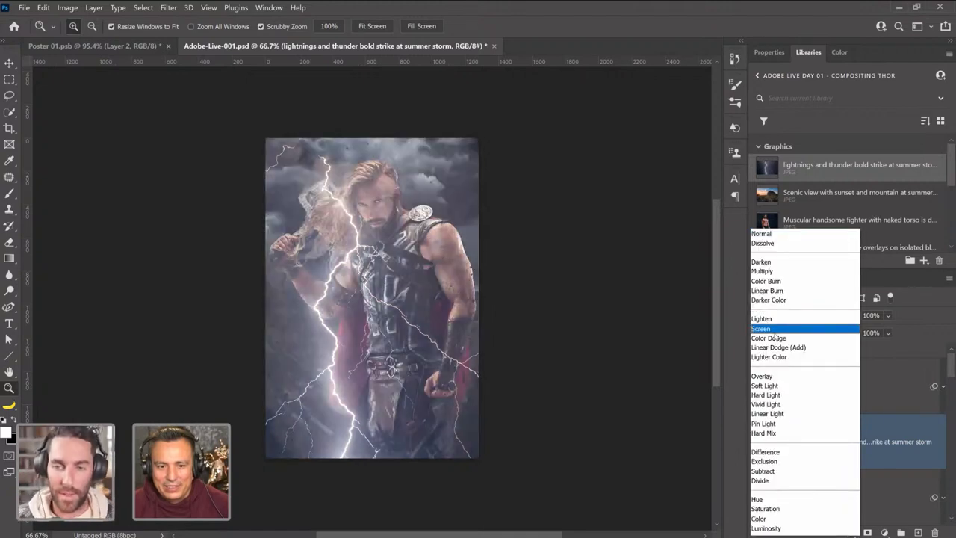
{"action": "left_click", "coordinate": [769, 329]}
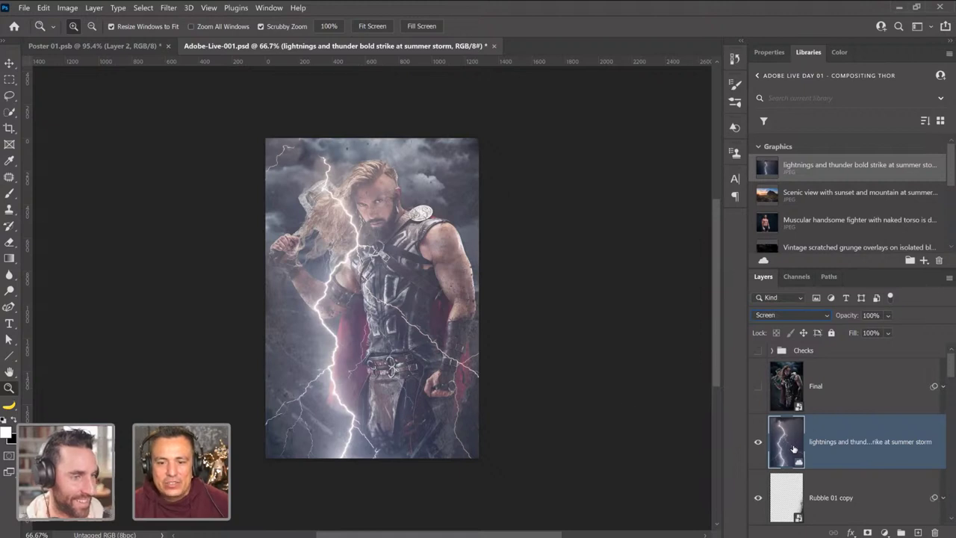
Apply Levels (57, 0.62, 255) to the lightning, then move it up and to the left.
{"action": "left_click", "coordinate": [68, 8]}
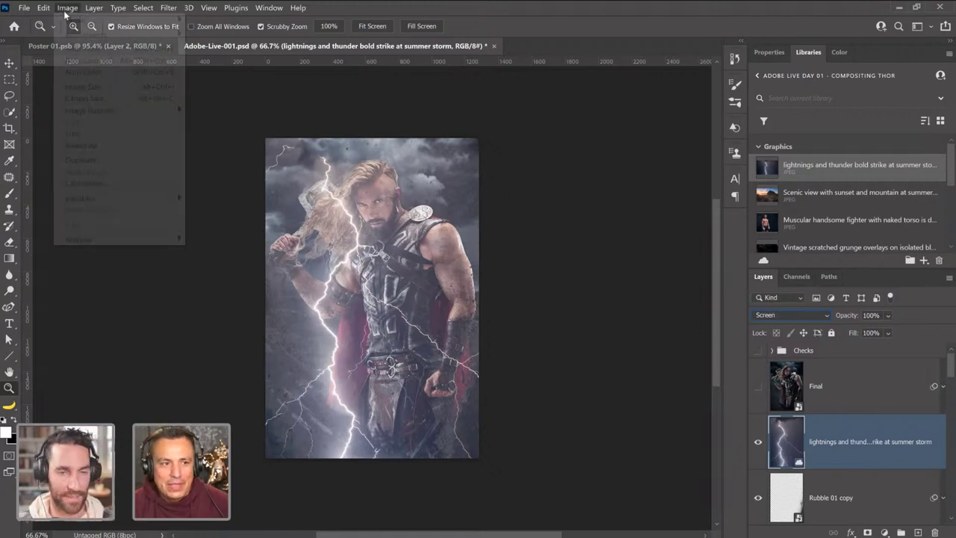
{"action": "mouse_move", "coordinate": [104, 35]}
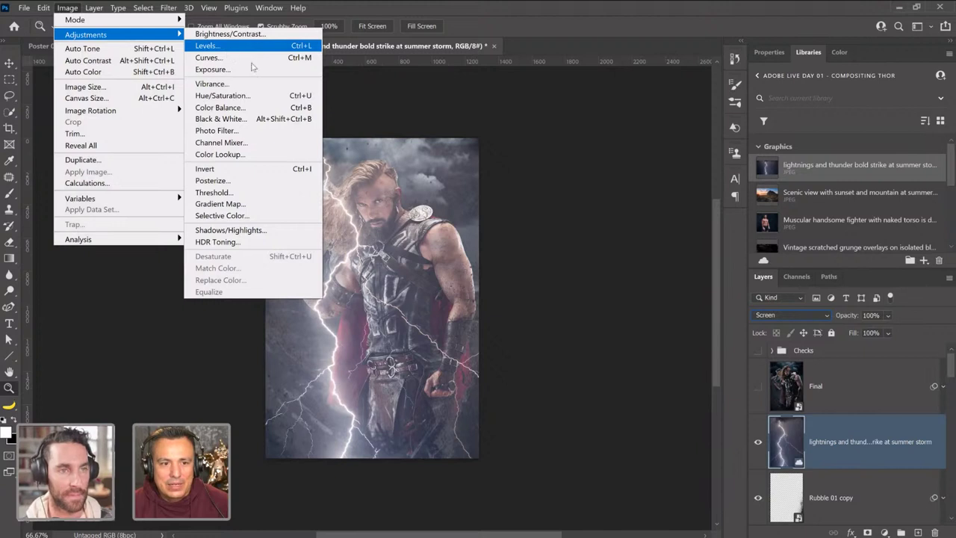
{"action": "left_click", "coordinate": [208, 45]}
{"action": "mouse_move", "coordinate": [401, 236]}
{"action": "left_mouse_down"}
{"action": "mouse_move", "coordinate": [422, 238]}
{"action": "mouse_move", "coordinate": [406, 236]}
{"action": "left_mouse_up"}
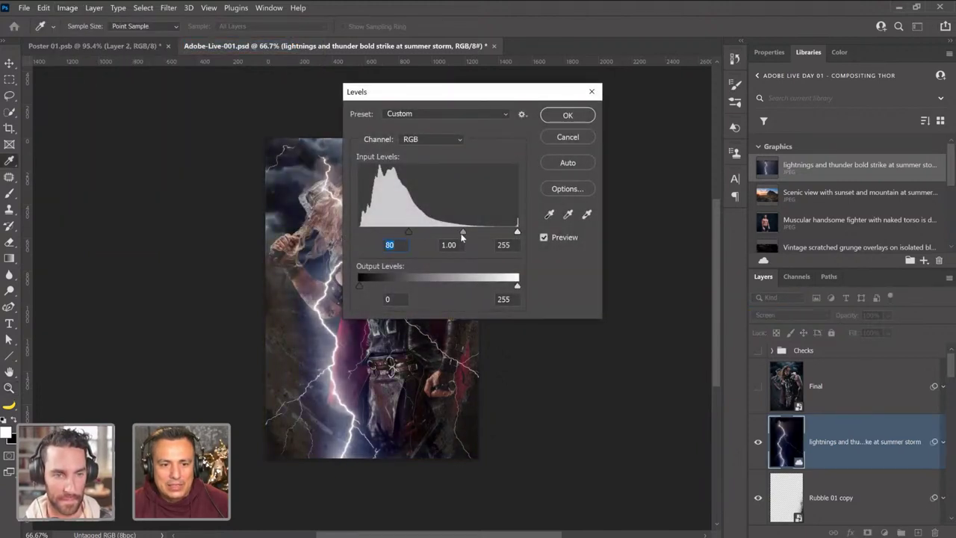
{"action": "left_click_drag", "start_coordinate": [464, 233], "coordinate": [476, 236]}
{"action": "left_click_drag", "start_coordinate": [404, 233], "coordinate": [395, 229]}
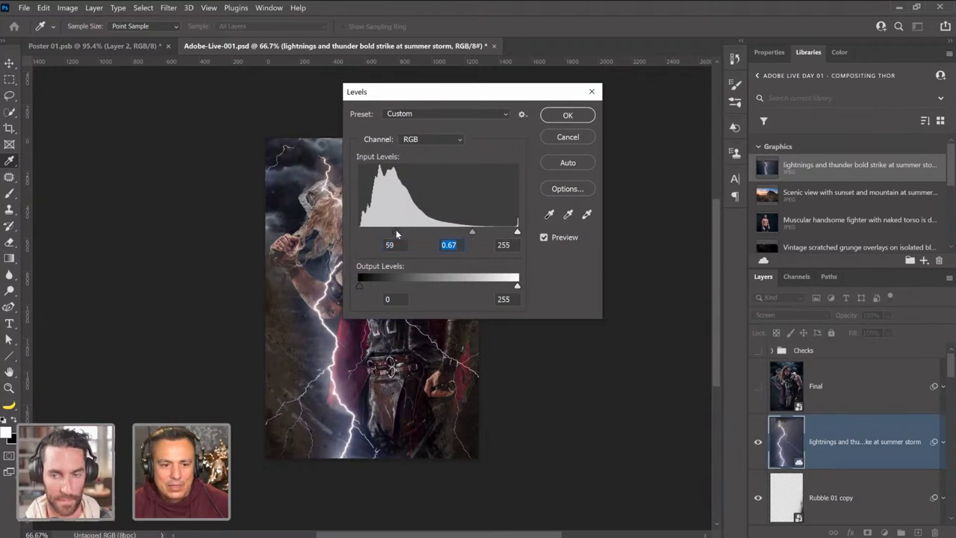
{"action": "mouse_move", "coordinate": [472, 232]}
{"action": "left_mouse_down"}
{"action": "mouse_move", "coordinate": [457, 237]}
{"action": "mouse_move", "coordinate": [473, 239]}
{"action": "left_mouse_up"}
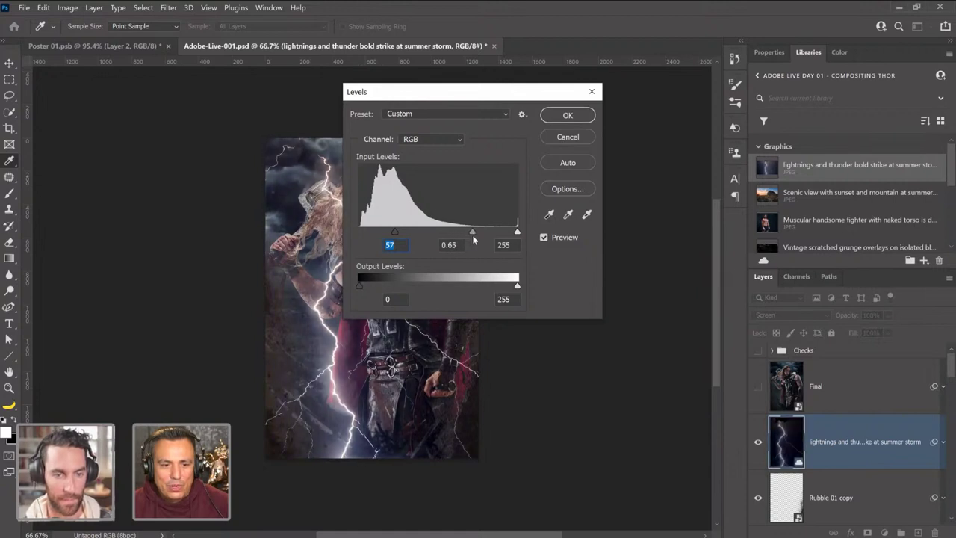
{"action": "left_click", "coordinate": [568, 115]}
{"action": "left_click", "coordinate": [17, 66]}
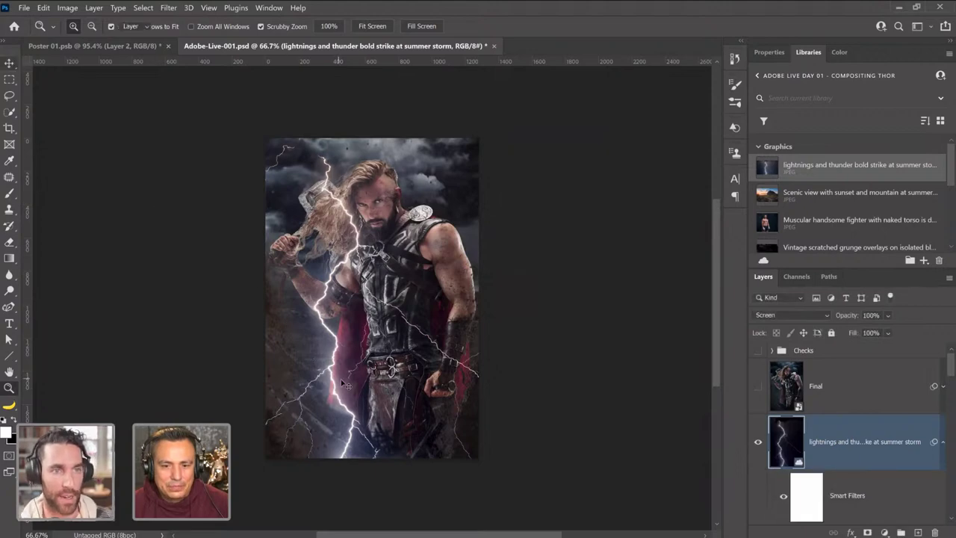
{"action": "left_click_drag", "start_coordinate": [344, 383], "coordinate": [326, 269]}
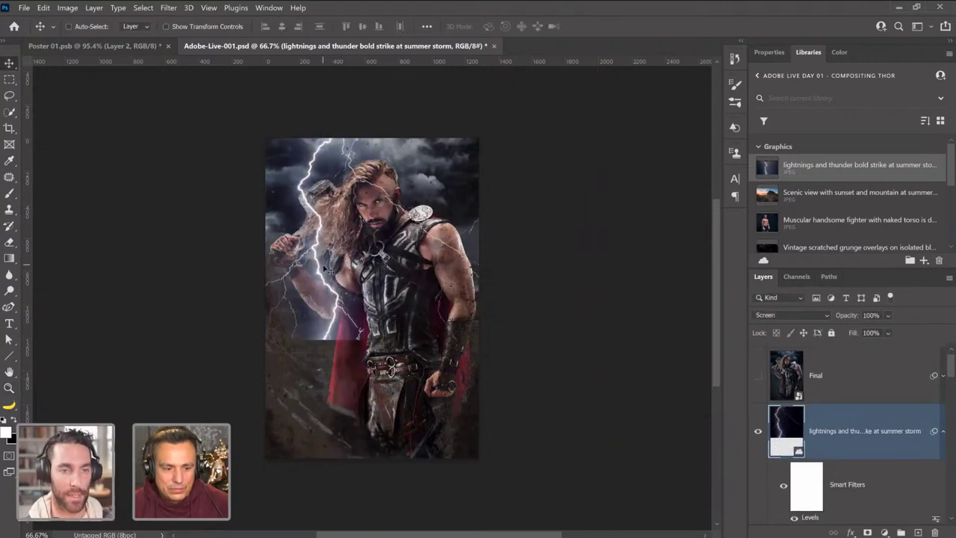
Drag and nudge the lightning strike higher and toward Thor's left side.
{"action": "scroll", "coordinate": [324, 253], "scroll_direction": "up", "scroll_amount": 3}
{"action": "left_click_drag", "start_coordinate": [311, 207], "coordinate": [333, 228]}
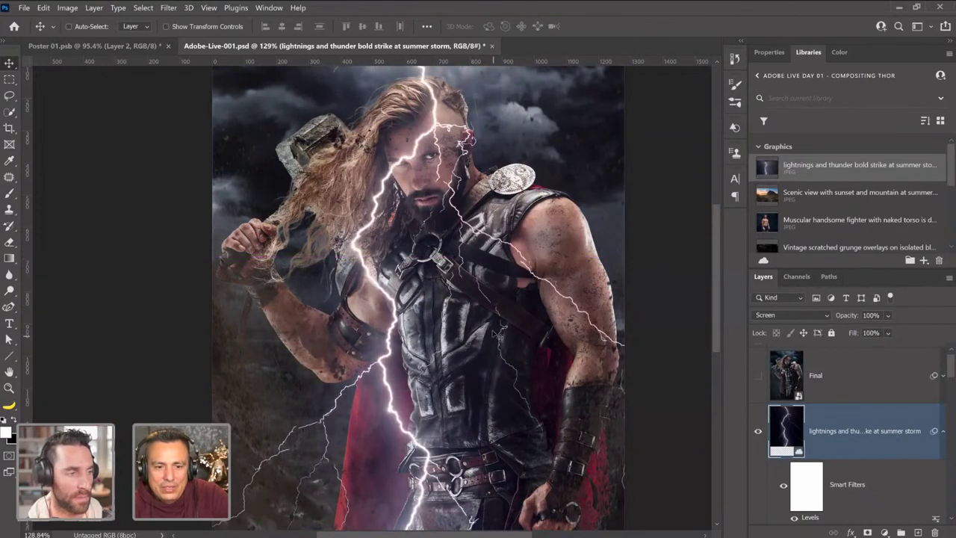
{"action": "left_click_drag", "start_coordinate": [478, 380], "coordinate": [478, 349]}
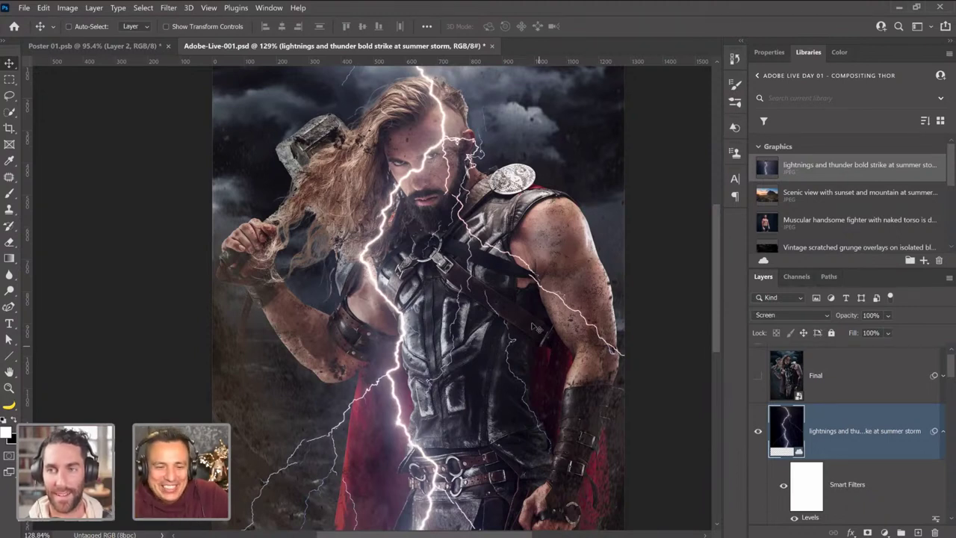
{"action": "left_click_drag", "start_coordinate": [423, 213], "coordinate": [317, 179]}
{"action": "key", "text": "shift+Left"}
{"action": "key", "text": "shift+Left"}
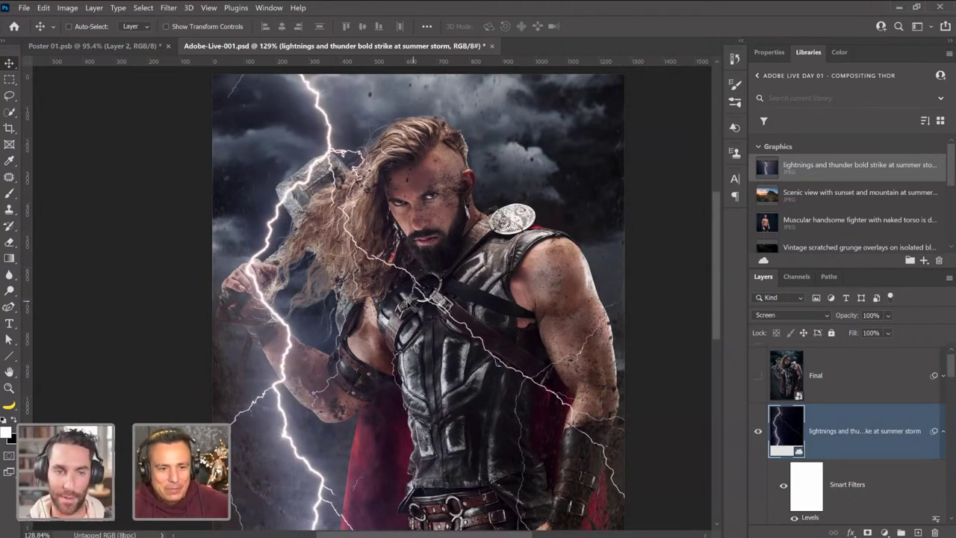
Scale the lightning strike up to about 337% around a reference point moved up-left.
{"action": "scroll", "coordinate": [351, 312], "scroll_direction": "down", "scroll_amount": 2}
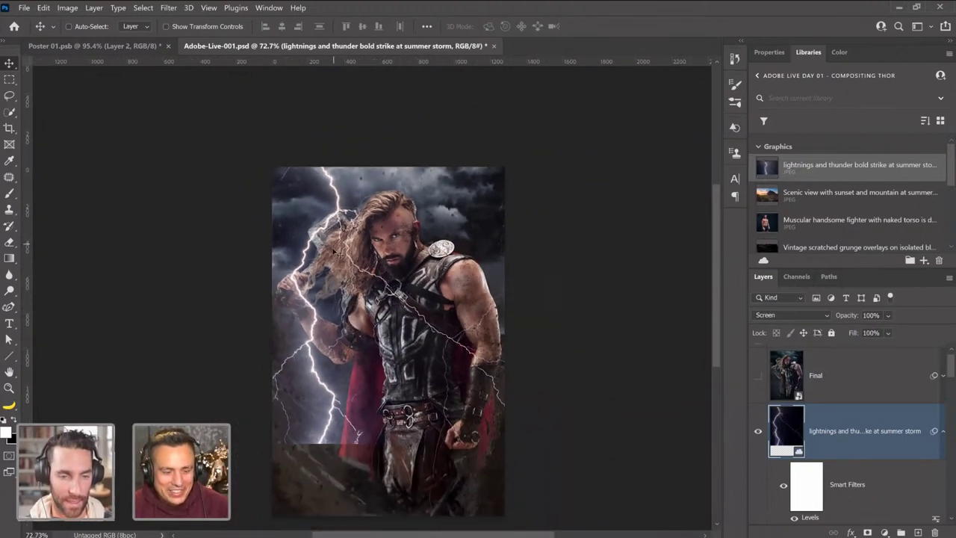
{"action": "key", "text": "ctrl+t"}
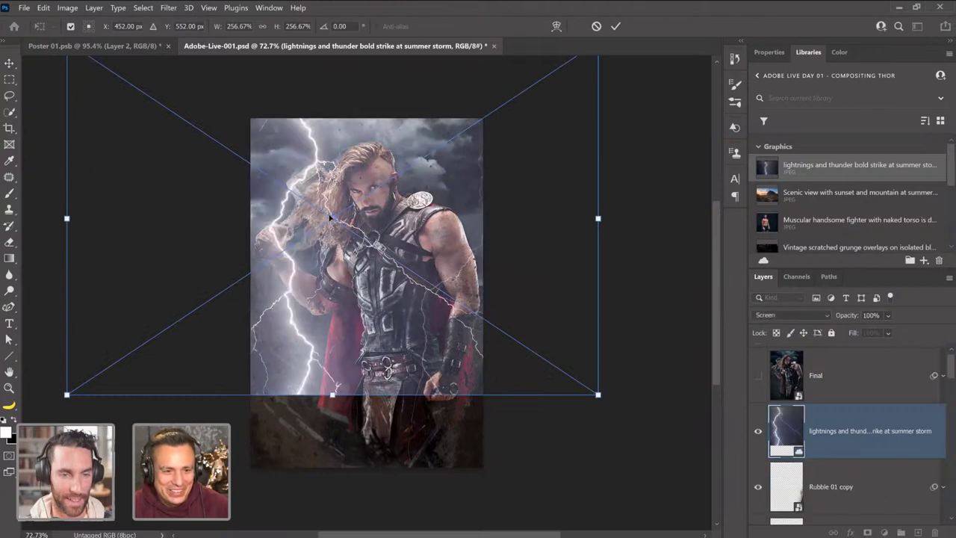
{"action": "key", "text": "ctrl+r"}
{"action": "left_click_drag", "start_coordinate": [338, 222], "coordinate": [323, 173]}
{"action": "left_click_drag", "start_coordinate": [604, 401], "coordinate": [661, 512]}
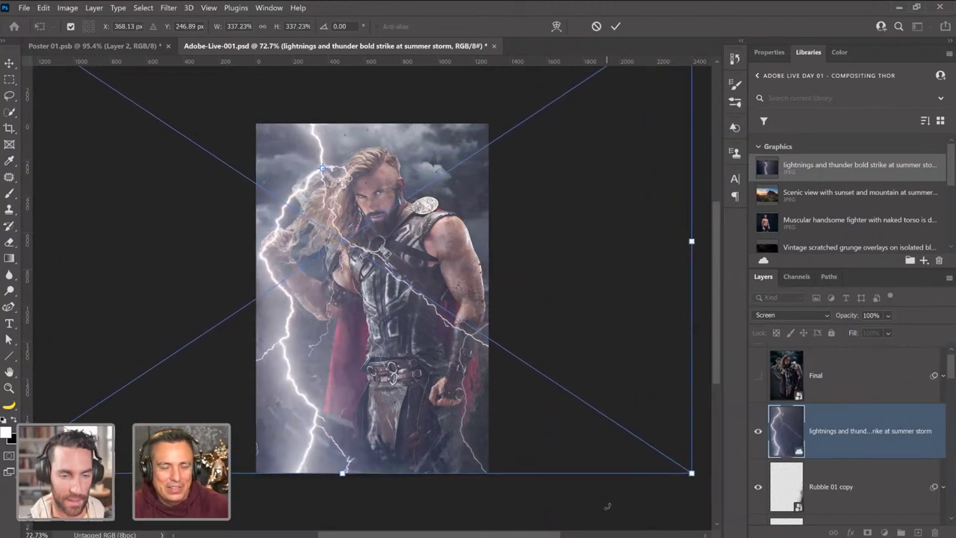
{"action": "key", "text": "Return"}
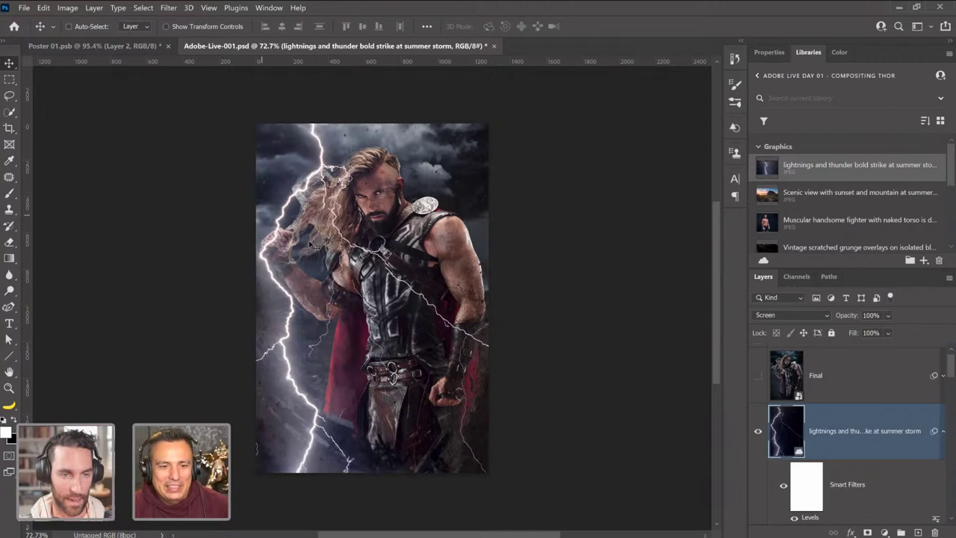
Colorize the lightning blue with Hue/Saturation at Hue 217, Saturation 30.
{"action": "left_click", "coordinate": [67, 7]}
{"action": "mouse_move", "coordinate": [85, 35]}
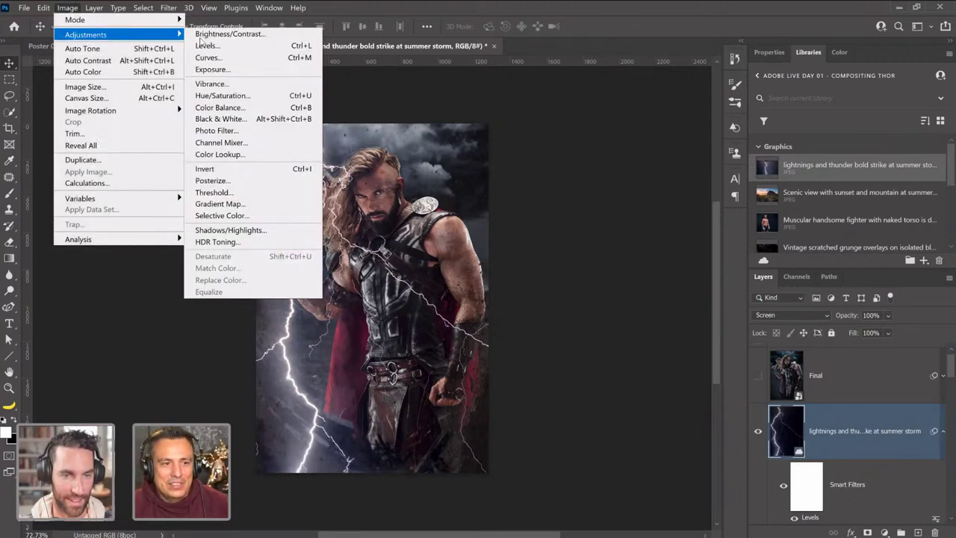
{"action": "left_click", "coordinate": [220, 95]}
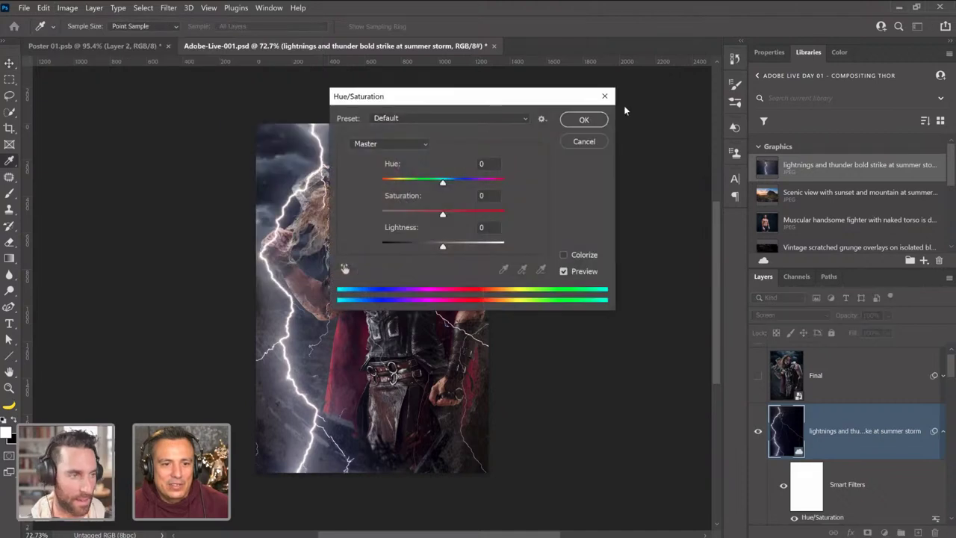
{"action": "left_click_drag", "start_coordinate": [478, 96], "coordinate": [617, 99]}
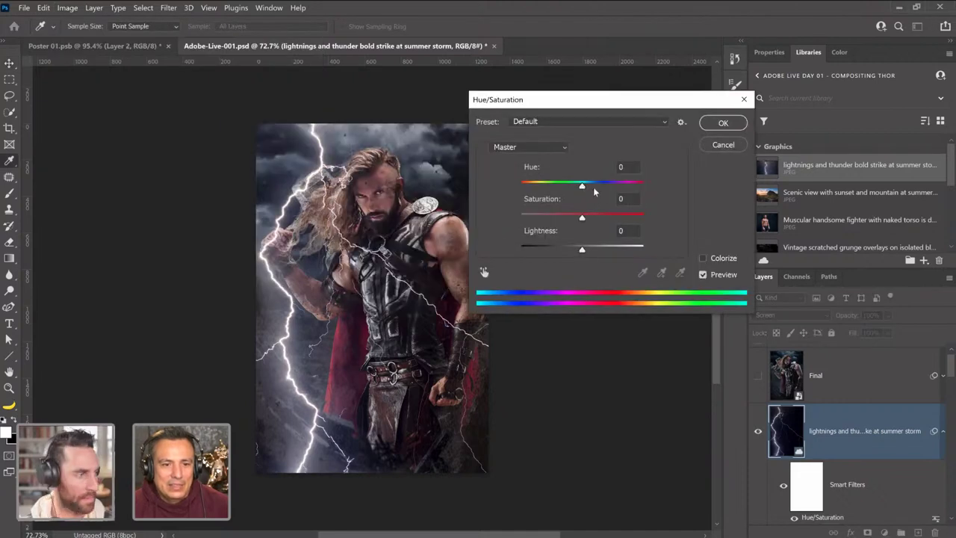
{"action": "left_click_drag", "start_coordinate": [595, 193], "coordinate": [574, 192]}
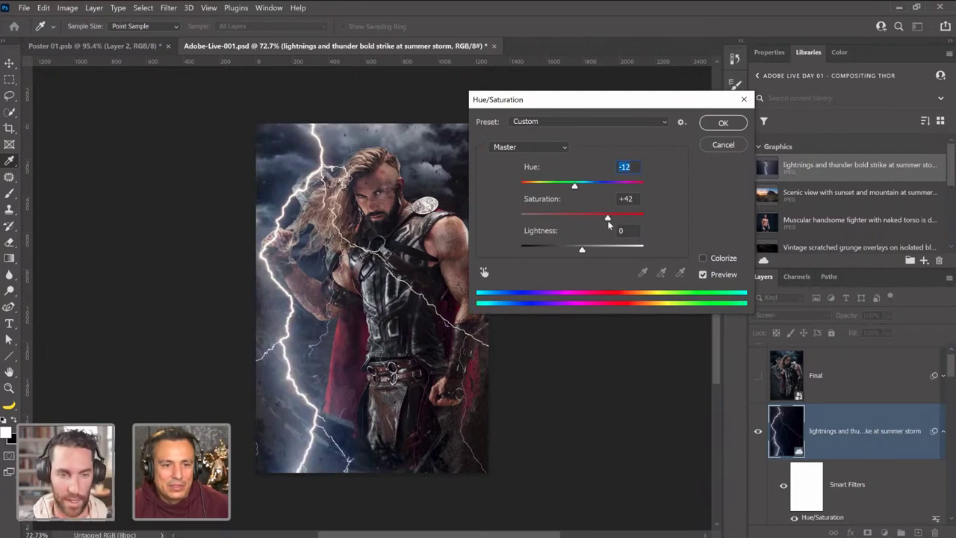
{"action": "left_click", "coordinate": [607, 221]}
{"action": "left_click", "coordinate": [703, 257]}
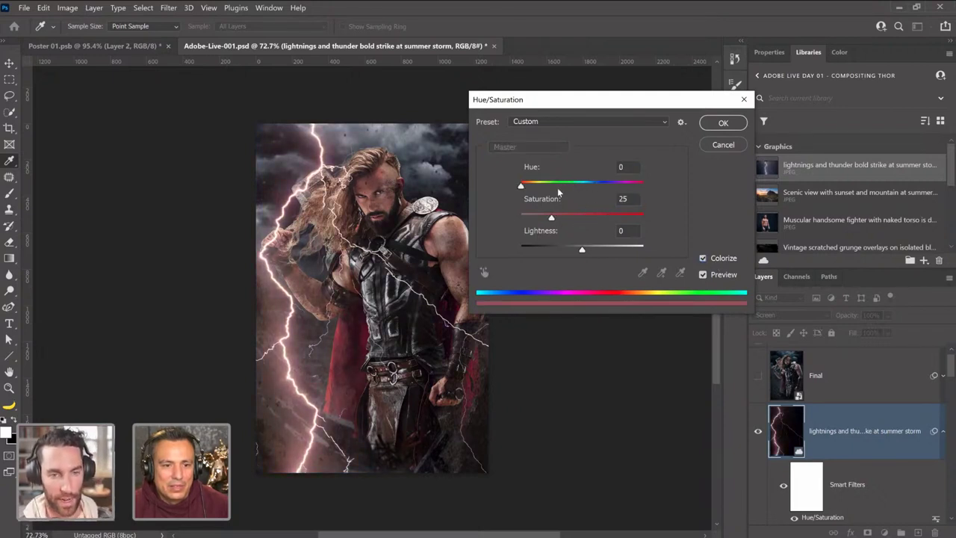
{"action": "left_click_drag", "start_coordinate": [559, 194], "coordinate": [597, 188]}
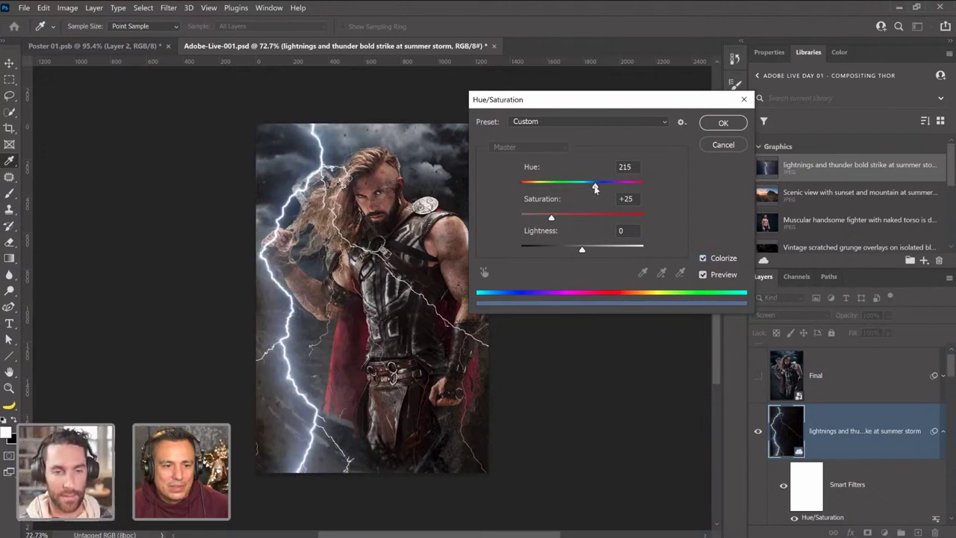
{"action": "left_click_drag", "start_coordinate": [596, 188], "coordinate": [595, 186]}
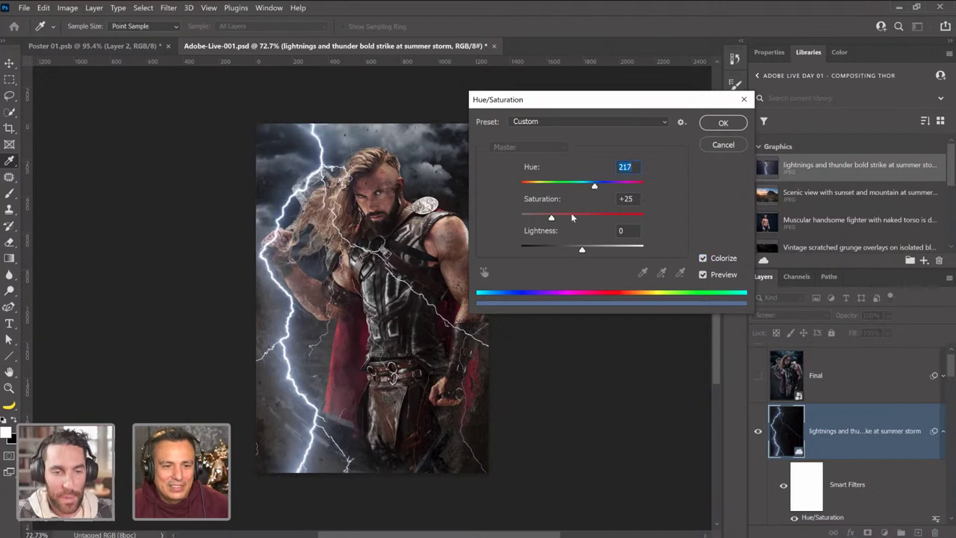
{"action": "left_click_drag", "start_coordinate": [552, 219], "coordinate": [570, 220]}
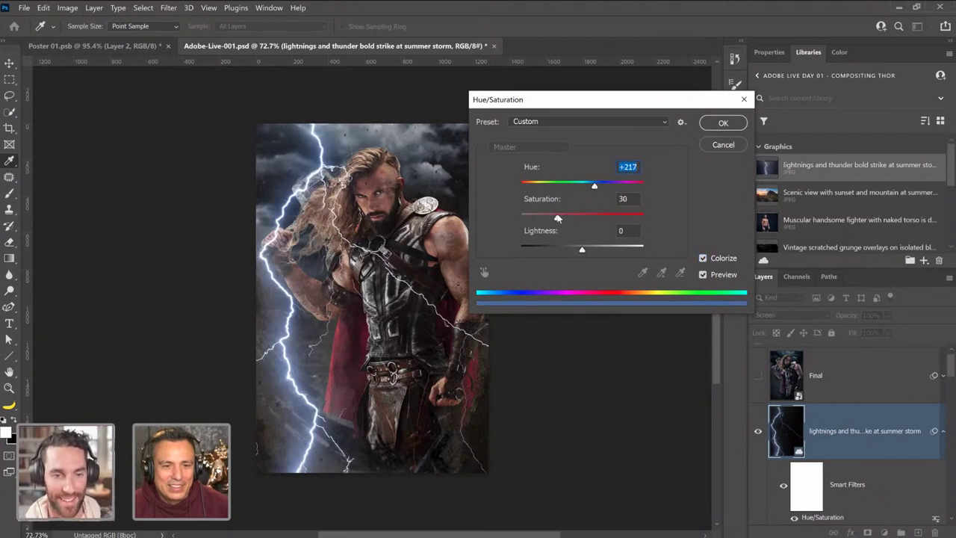
{"action": "left_click", "coordinate": [713, 126]}
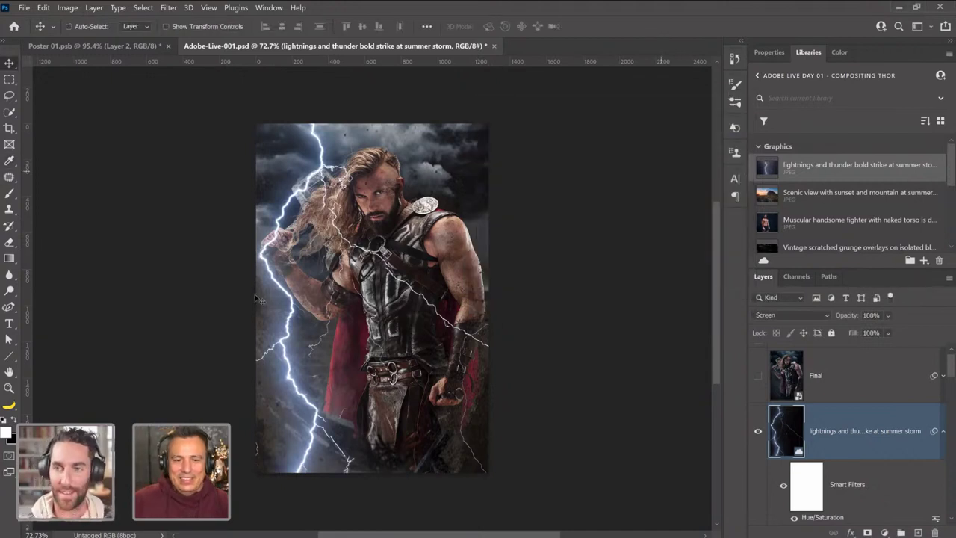
Lower the lightning's Levels smart filter midtone to about 0.45.
{"action": "scroll", "coordinate": [817, 516], "scroll_direction": "down", "scroll_amount": 1}
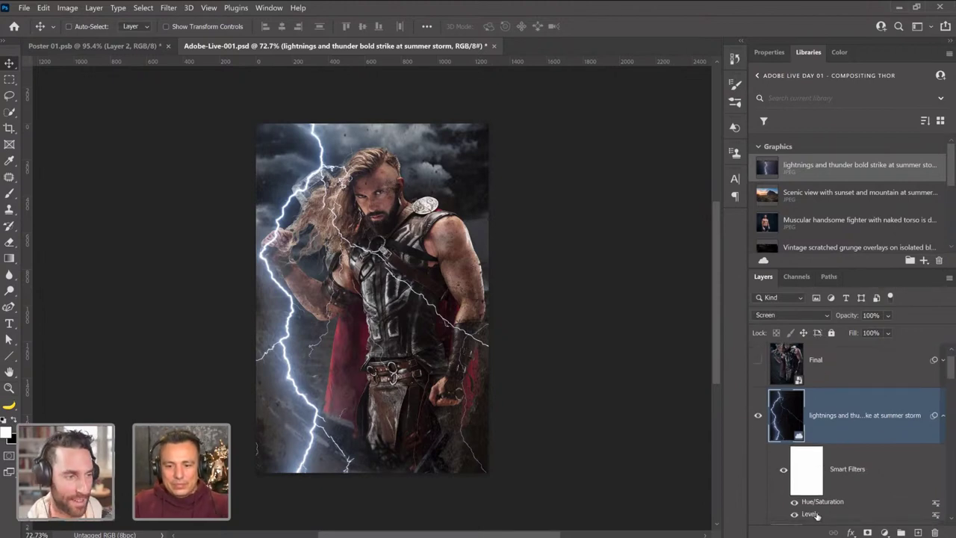
{"action": "double_click", "coordinate": [812, 516]}
{"action": "left_click", "coordinate": [572, 239]}
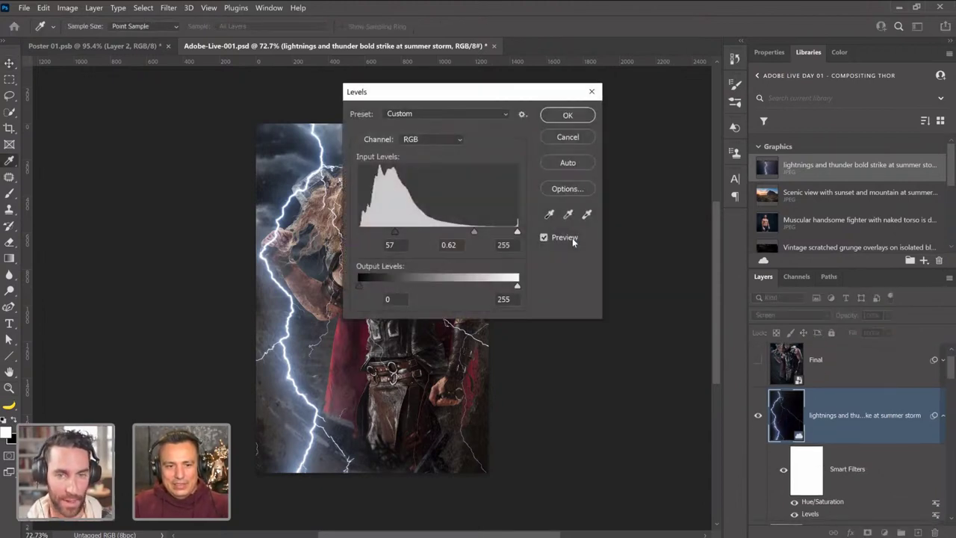
{"action": "left_click_drag", "start_coordinate": [476, 234], "coordinate": [486, 235]}
{"action": "left_click", "coordinate": [567, 117]}
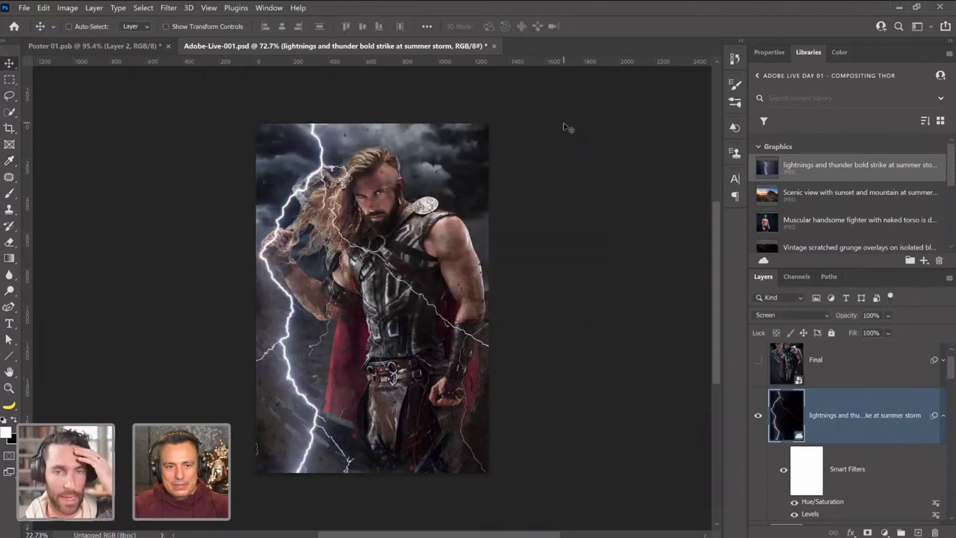
{"action": "double_click", "coordinate": [10, 387]}
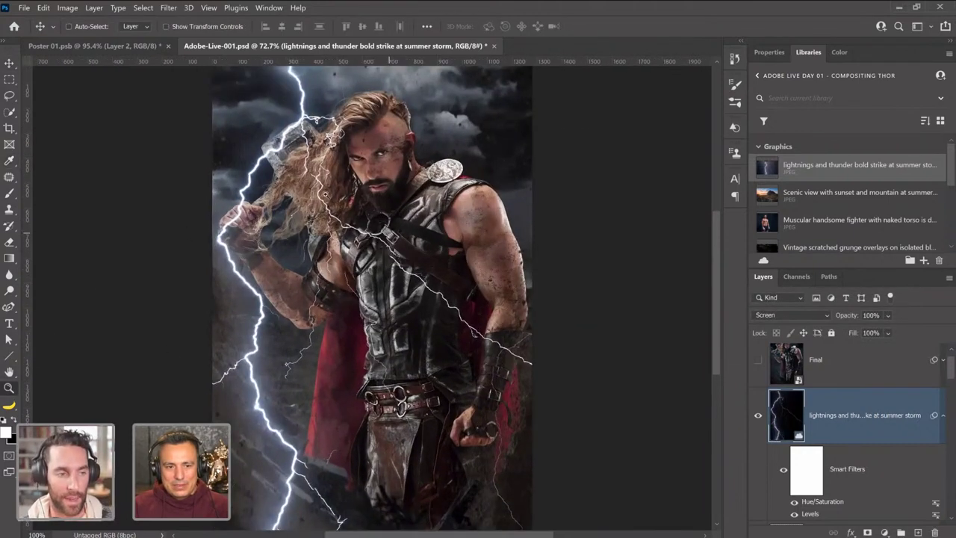
{"action": "scroll", "coordinate": [349, 282], "scroll_direction": "down", "scroll_amount": 2}
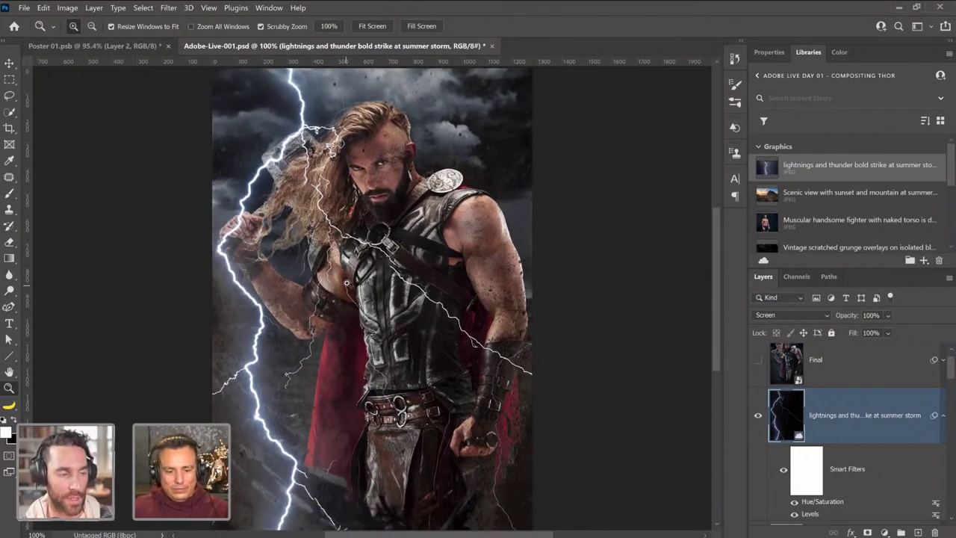
Duplicate the lightning layer and shrink the copy toward the top of the image.
{"action": "key", "text": "ctrl+j"}
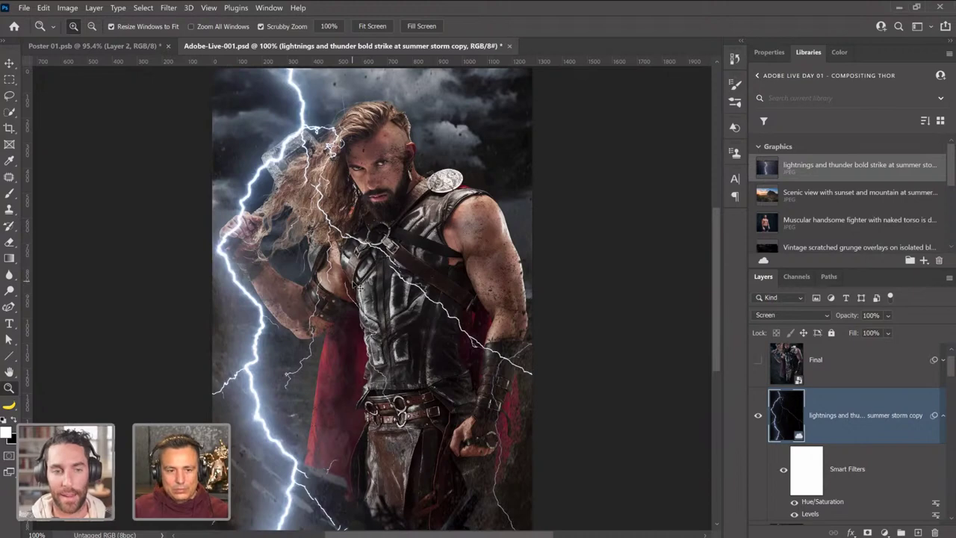
{"action": "key", "text": "ctrl+t"}
{"action": "scroll", "coordinate": [372, 282], "scroll_direction": "down", "scroll_amount": 4}
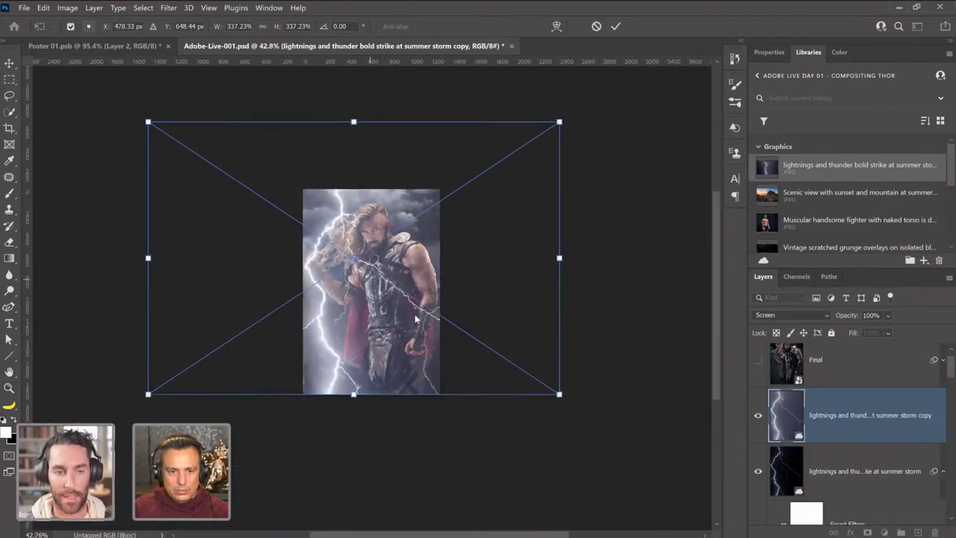
{"action": "left_click_drag", "start_coordinate": [518, 365], "coordinate": [324, 190]}
Flip the copy vertically, rotate it about -78°, and move it to the top-left.
{"action": "right_click", "coordinate": [330, 205]}
{"action": "left_click", "coordinate": [364, 448]}
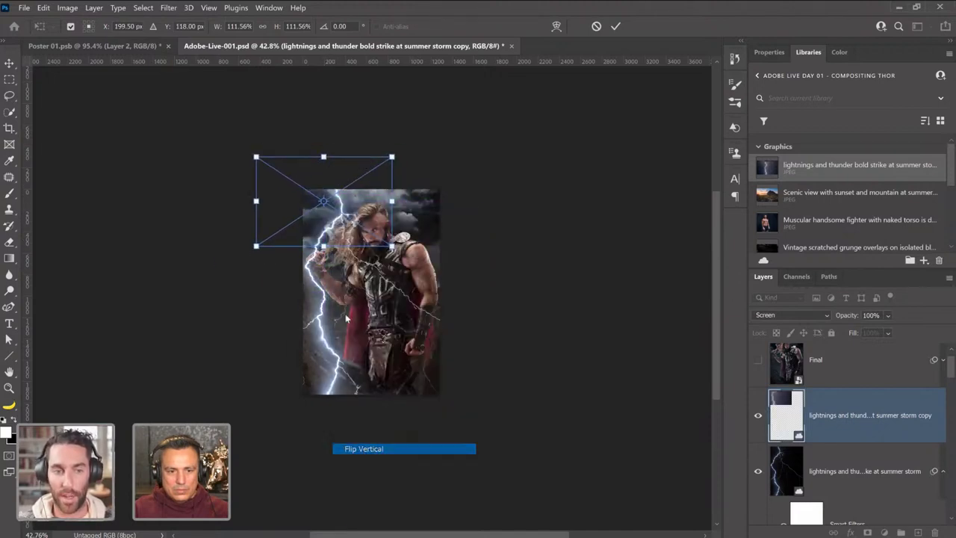
{"action": "left_click_drag", "start_coordinate": [324, 245], "coordinate": [323, 252]}
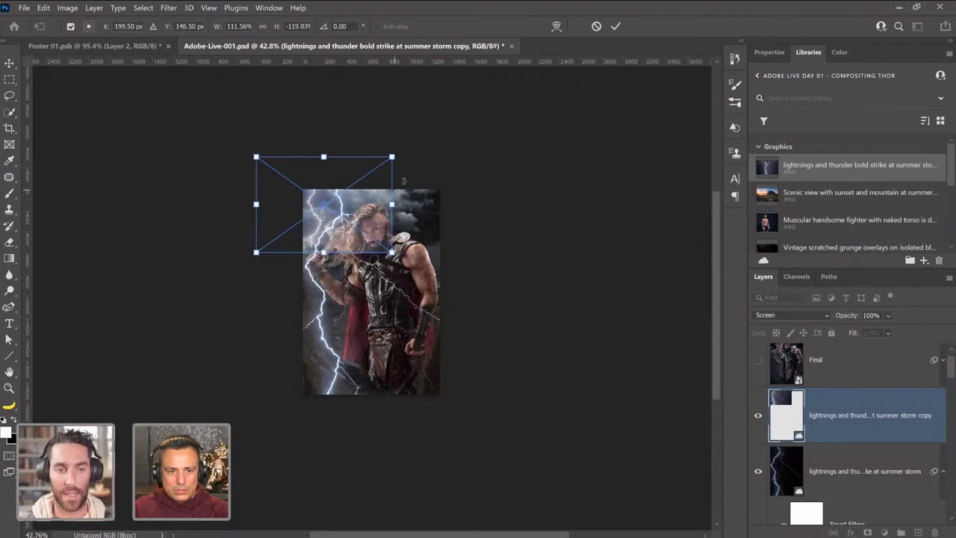
{"action": "left_click_drag", "start_coordinate": [371, 150], "coordinate": [287, 147]}
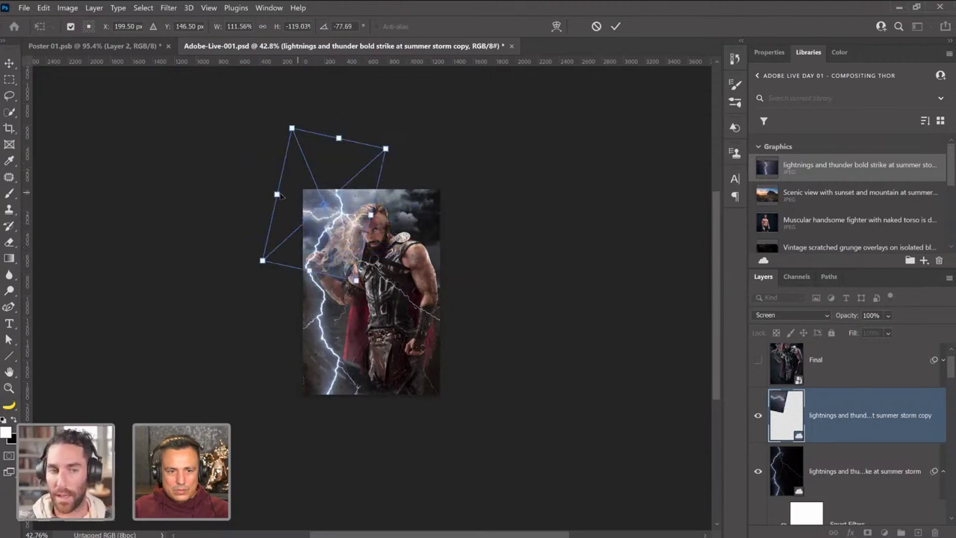
{"action": "mouse_move", "coordinate": [277, 222]}
{"action": "left_mouse_down"}
{"action": "mouse_move", "coordinate": [263, 226]}
{"action": "mouse_move", "coordinate": [263, 212]}
{"action": "left_mouse_up"}
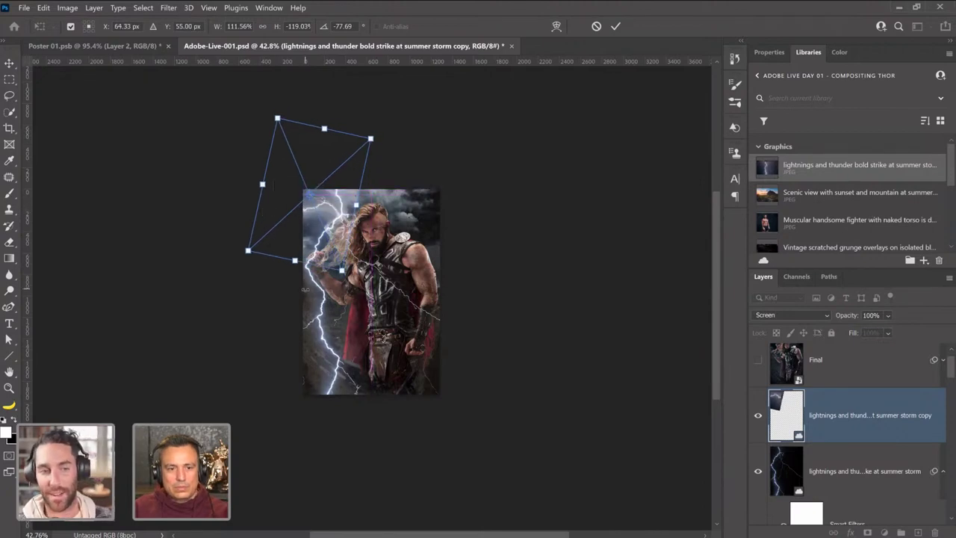
{"action": "key", "text": "Return"}
Duplicate the lightning strike layer by Alt-dragging it with the Move tool.
{"action": "key", "text": "z"}
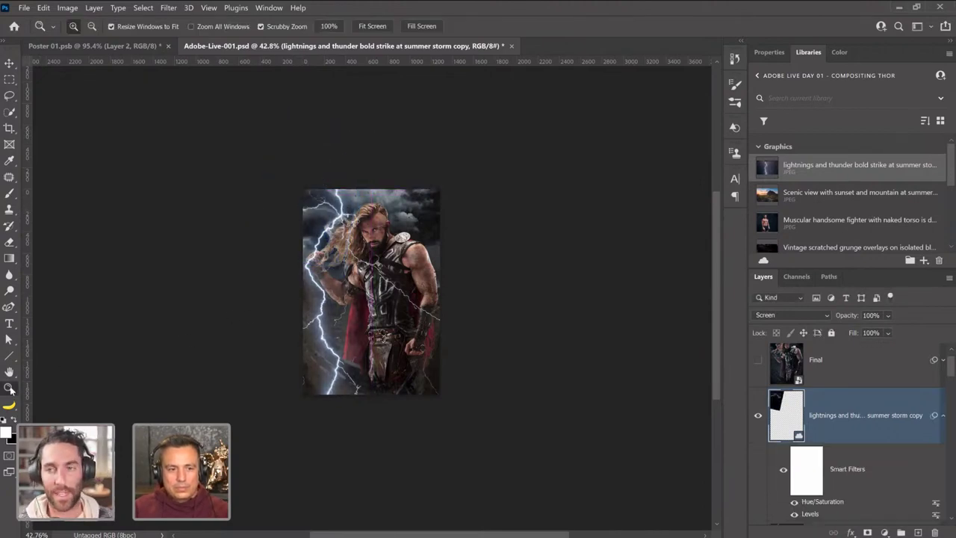
{"action": "left_click_drag", "start_coordinate": [346, 210], "coordinate": [366, 236]}
{"action": "key", "text": "ctrl+0"}
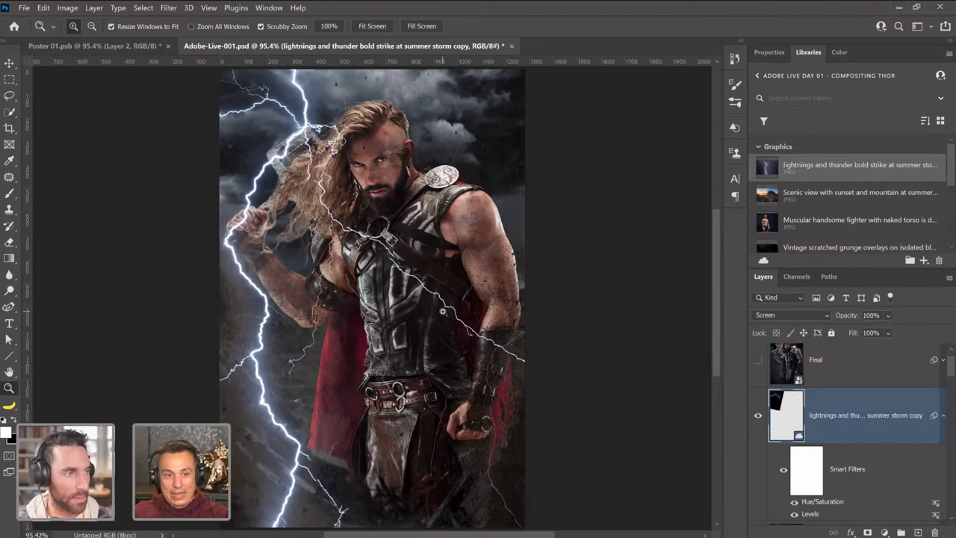
{"action": "left_click", "coordinate": [9, 64]}
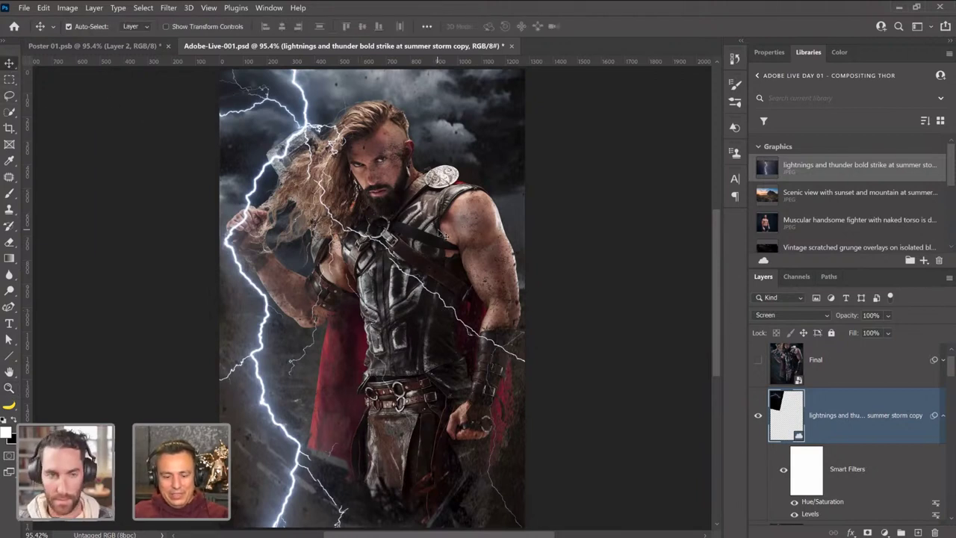
{"action": "mouse_move", "coordinate": [444, 235]}
{"action": "left_mouse_down"}
{"action": "mouse_move", "coordinate": [243, 381]}
{"action": "mouse_move", "coordinate": [446, 238]}
{"action": "left_mouse_up"}
Reposition the lightning copy 2 on the canvas, then duplicate it again as copy 3.
{"action": "scroll", "coordinate": [809, 431], "scroll_direction": "down", "scroll_amount": 3}
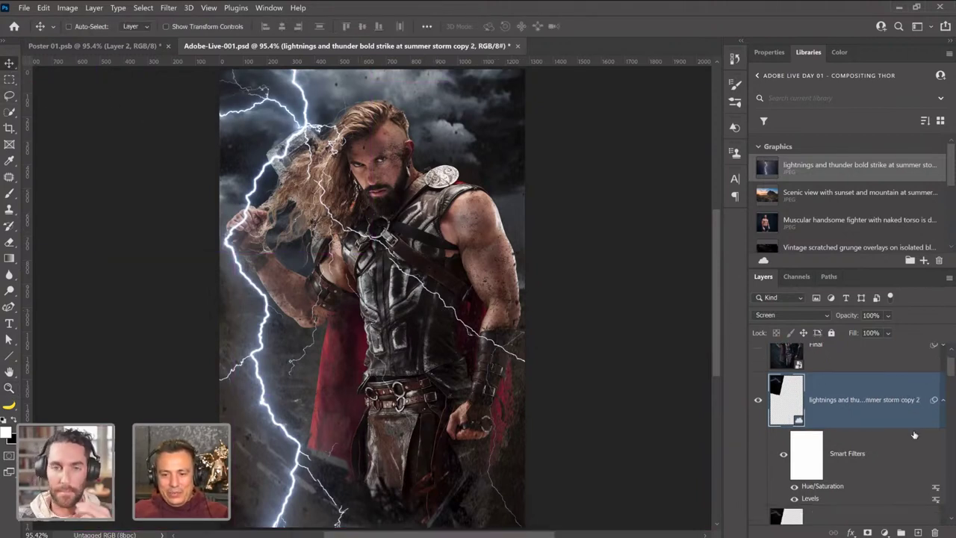
{"action": "scroll", "coordinate": [930, 476], "scroll_direction": "down", "scroll_amount": 3}
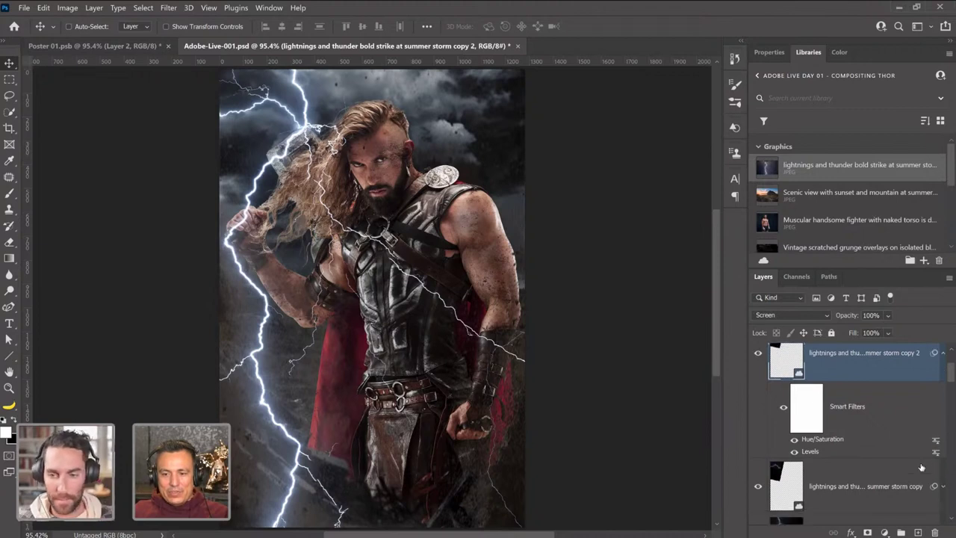
{"action": "scroll", "coordinate": [924, 464], "scroll_direction": "up", "scroll_amount": 8}
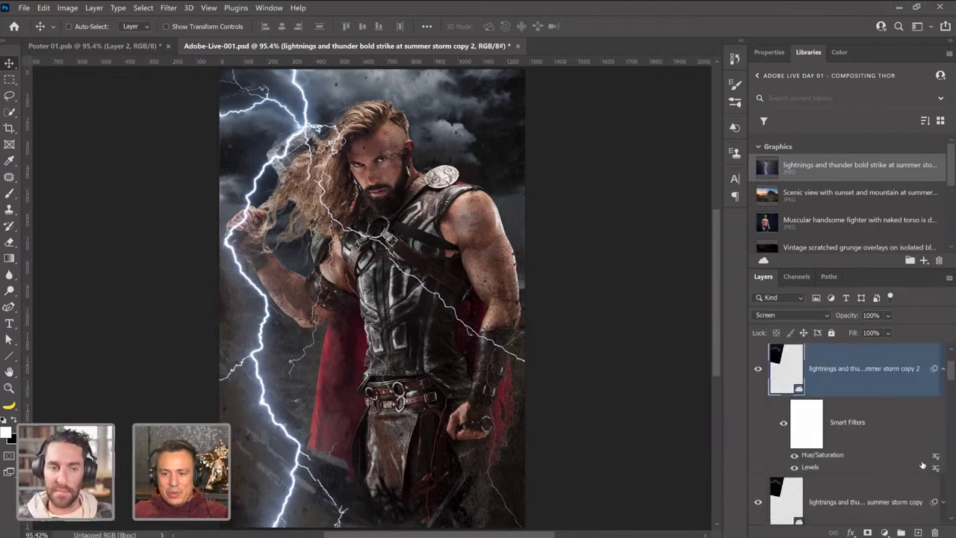
{"action": "left_click", "coordinate": [759, 444]}
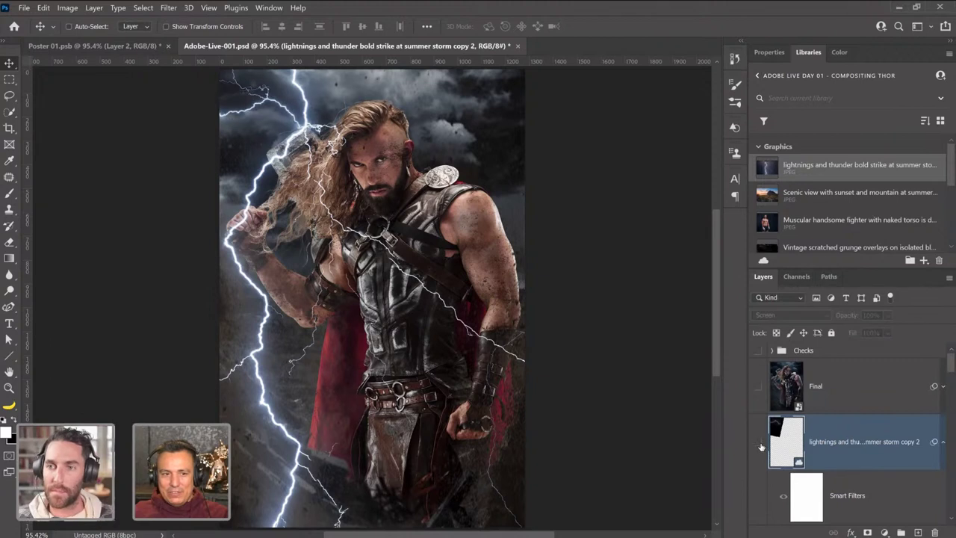
{"action": "left_click", "coordinate": [757, 444]}
{"action": "left_click_drag", "start_coordinate": [284, 109], "coordinate": [312, 251]}
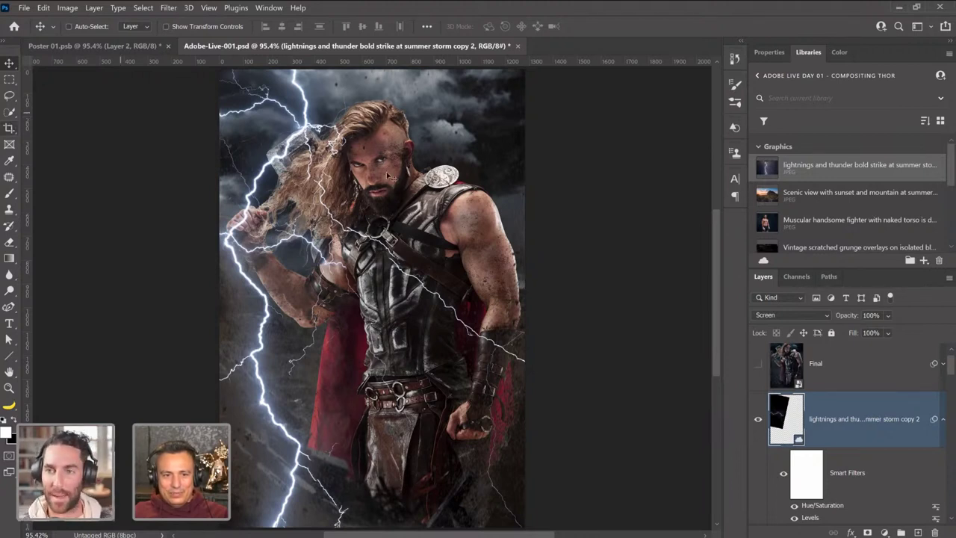
{"action": "key", "text": "ctrl"}
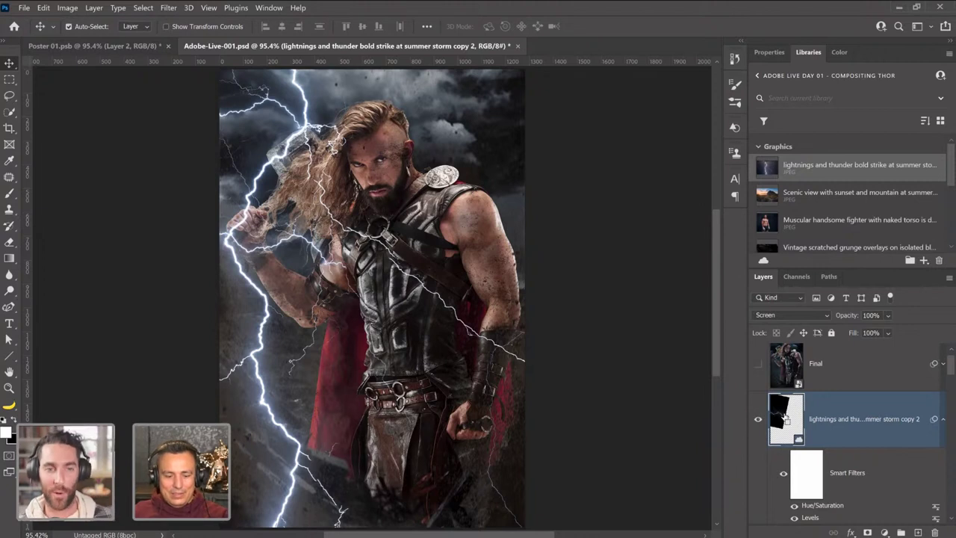
{"action": "mouse_move", "coordinate": [786, 420]}
{"action": "left_mouse_down"}
{"action": "mouse_move", "coordinate": [794, 533]}
{"action": "mouse_move", "coordinate": [811, 439]}
{"action": "mouse_move", "coordinate": [805, 527]}
{"action": "mouse_move", "coordinate": [809, 330]}
{"action": "mouse_move", "coordinate": [790, 531]}
{"action": "mouse_move", "coordinate": [800, 427]}
{"action": "mouse_move", "coordinate": [803, 441]}
{"action": "mouse_move", "coordinate": [780, 407]}
{"action": "left_mouse_up"}
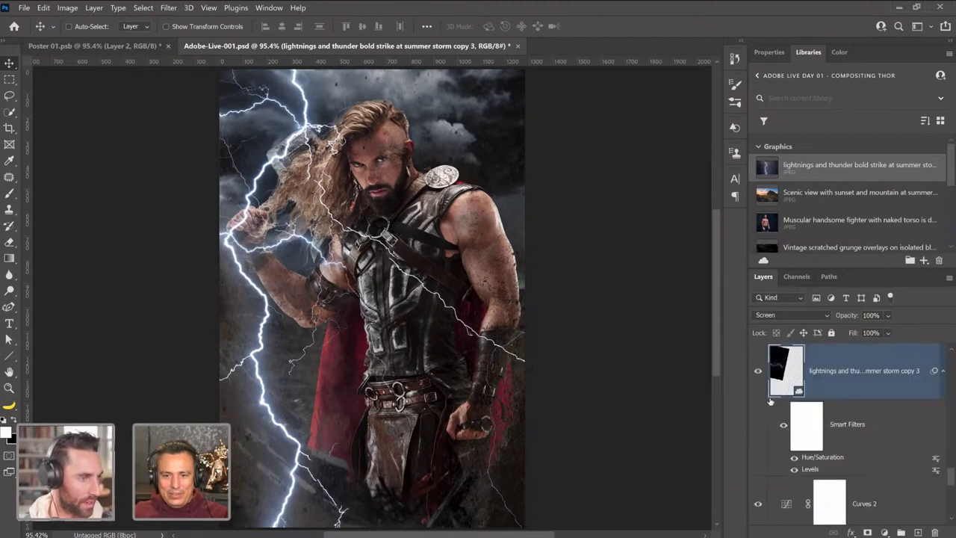
Move lightning copy 4 over the clouds right of Thor's head and rotate it about 2.7°.
{"action": "left_click_drag", "start_coordinate": [415, 176], "coordinate": [481, 173]}
{"action": "left_click_drag", "start_coordinate": [486, 182], "coordinate": [423, 148]}
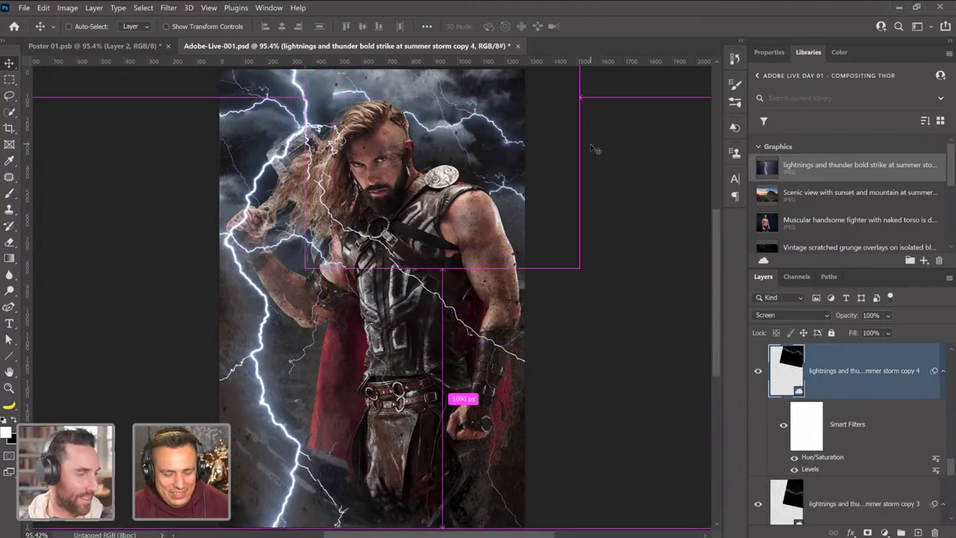
{"action": "key", "text": "ctrl+t"}
{"action": "left_click_drag", "start_coordinate": [602, 154], "coordinate": [572, 228]}
{"action": "left_click_drag", "start_coordinate": [404, 247], "coordinate": [424, 264]}
{"action": "key", "text": "Return"}
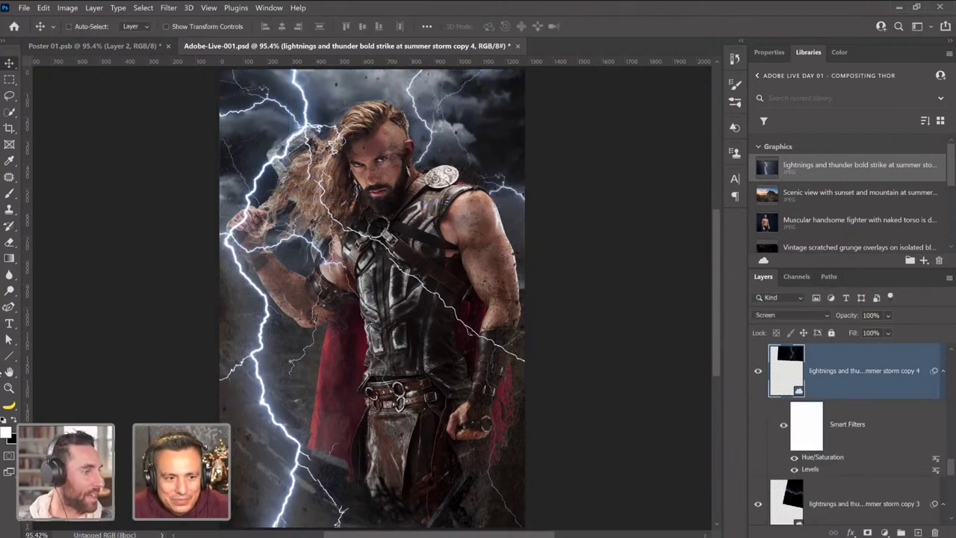
{"action": "left_click", "coordinate": [9, 388]}
{"action": "left_click_drag", "start_coordinate": [472, 171], "coordinate": [473, 171]}
{"action": "right_click", "coordinate": [472, 171]}
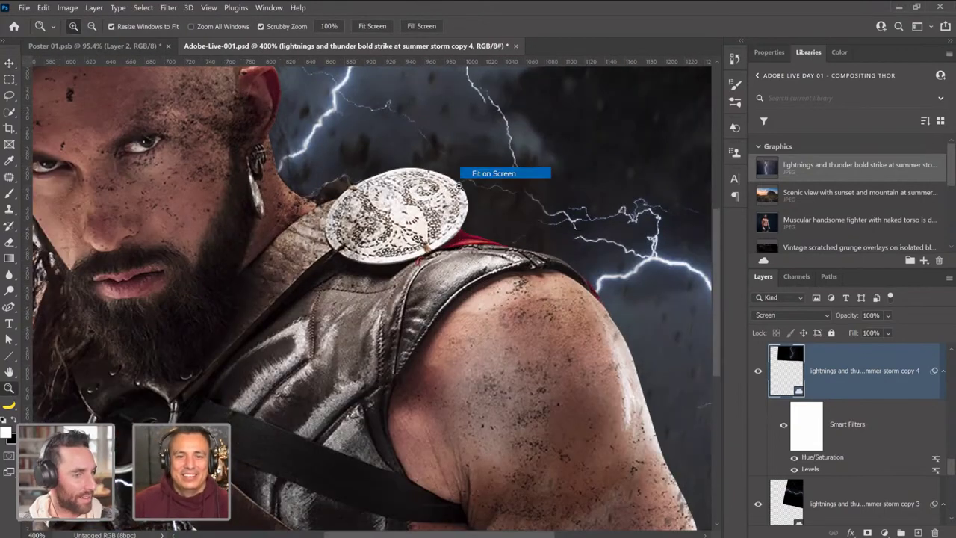
{"action": "left_click", "coordinate": [482, 171]}
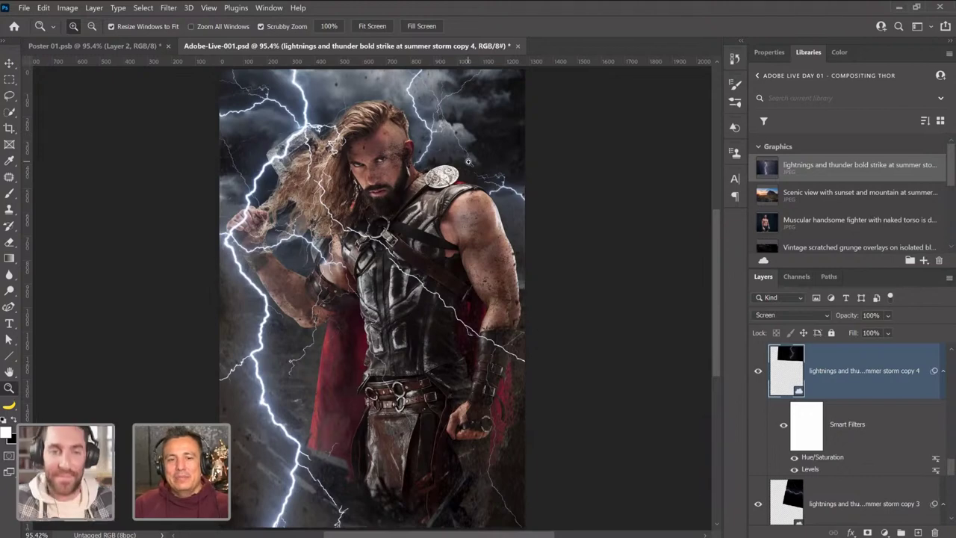
{"action": "left_click", "coordinate": [116, 45]}
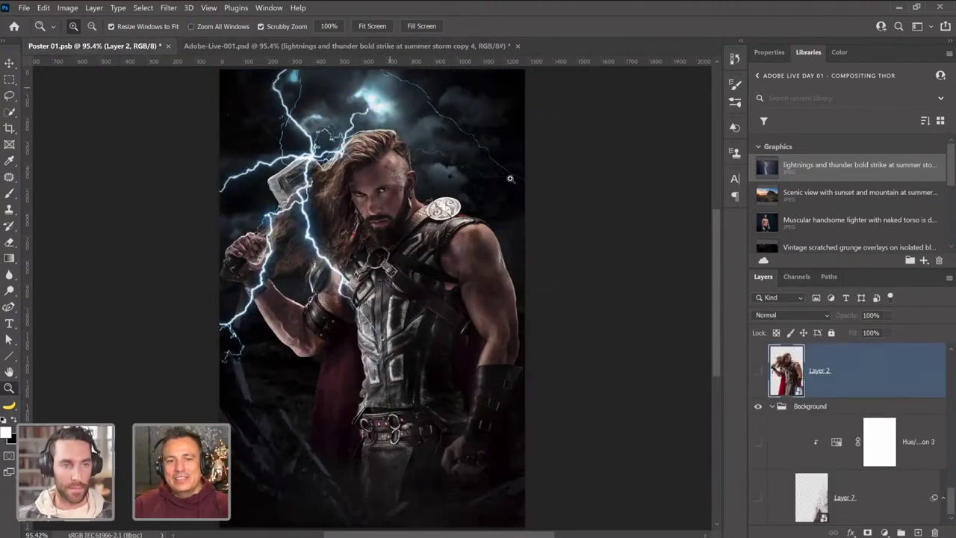
{"action": "left_click", "coordinate": [329, 45]}
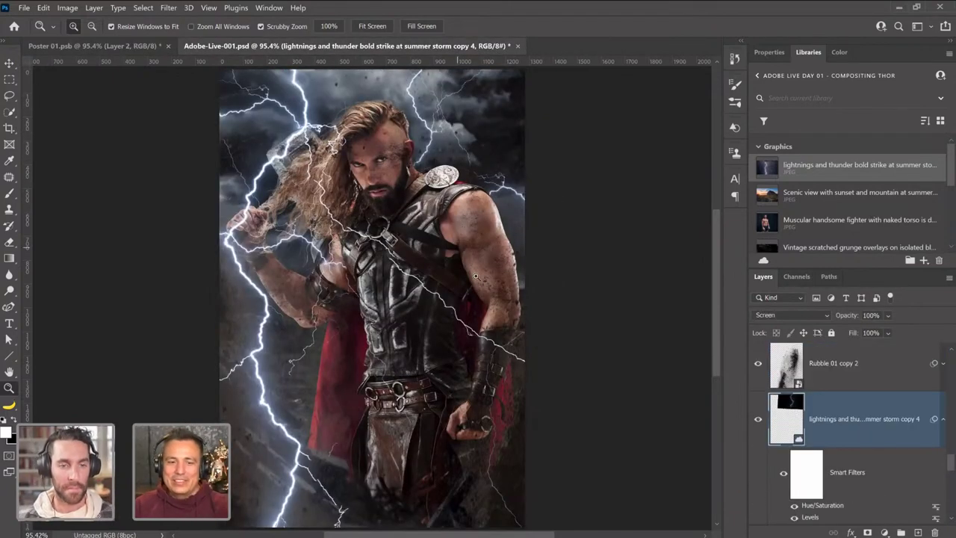
{"action": "scroll", "coordinate": [822, 459], "scroll_direction": "down", "scroll_amount": 10}
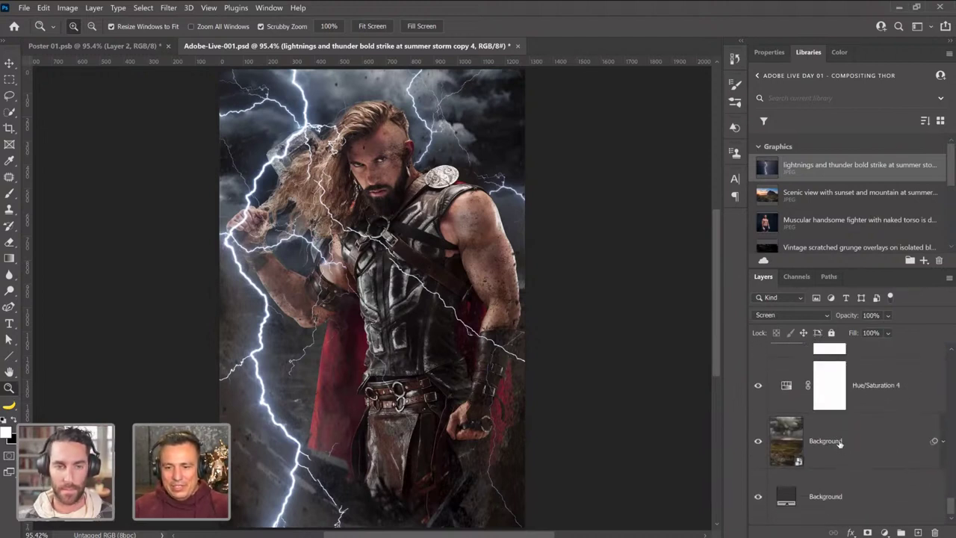
{"action": "left_click", "coordinate": [830, 454]}
{"action": "scroll", "coordinate": [839, 452], "scroll_direction": "up", "scroll_amount": 2}
{"action": "scroll", "coordinate": [839, 452], "scroll_direction": "up", "scroll_amount": 10}
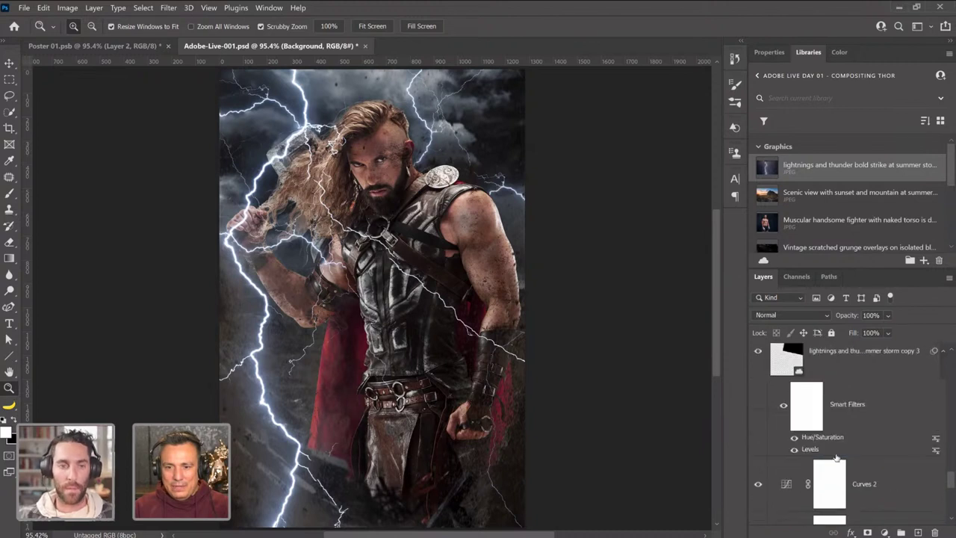
{"action": "scroll", "coordinate": [834, 453], "scroll_direction": "down", "scroll_amount": 5}
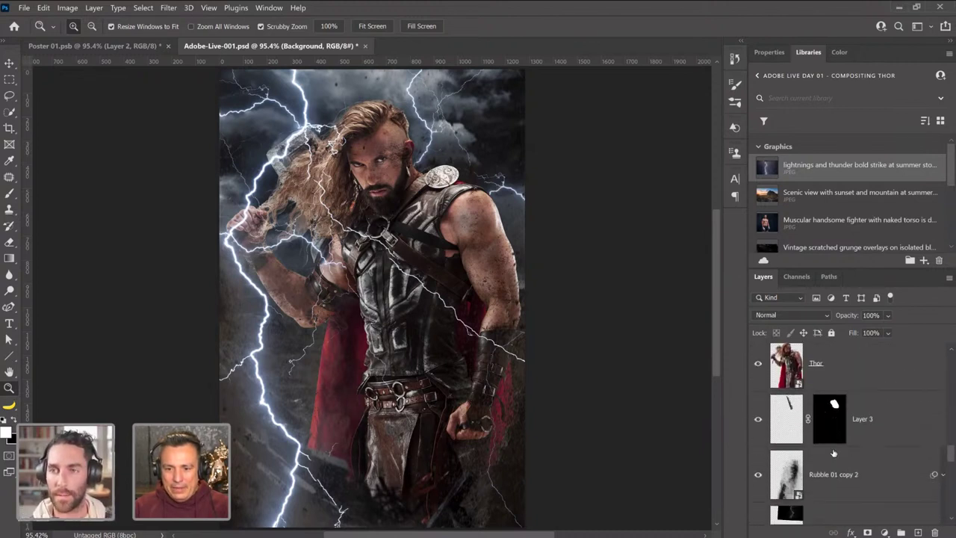
{"action": "scroll", "coordinate": [836, 449], "scroll_direction": "down", "scroll_amount": 3}
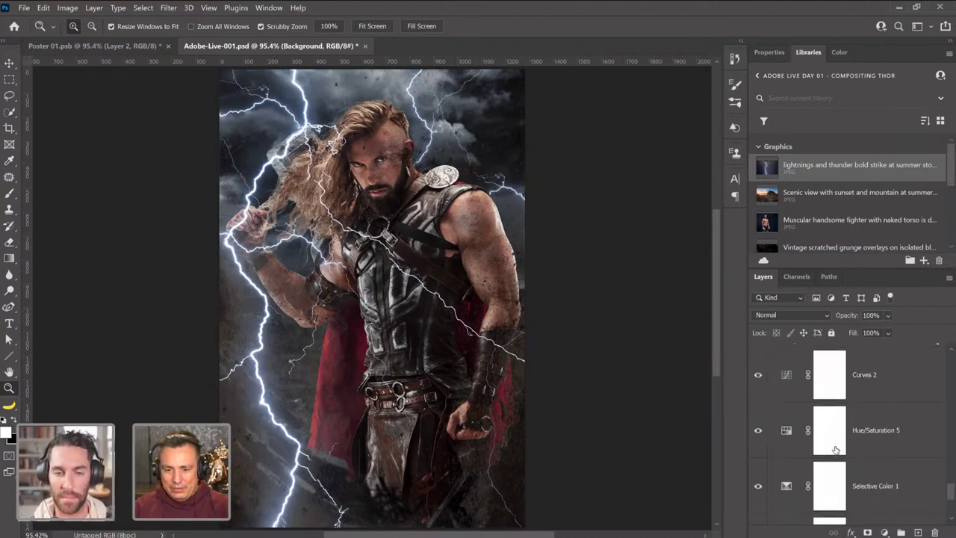
{"action": "scroll", "coordinate": [836, 451], "scroll_direction": "up", "scroll_amount": 3}
{"action": "scroll", "coordinate": [837, 452], "scroll_direction": "down", "scroll_amount": 3}
{"action": "scroll", "coordinate": [836, 453], "scroll_direction": "down", "scroll_amount": 2}
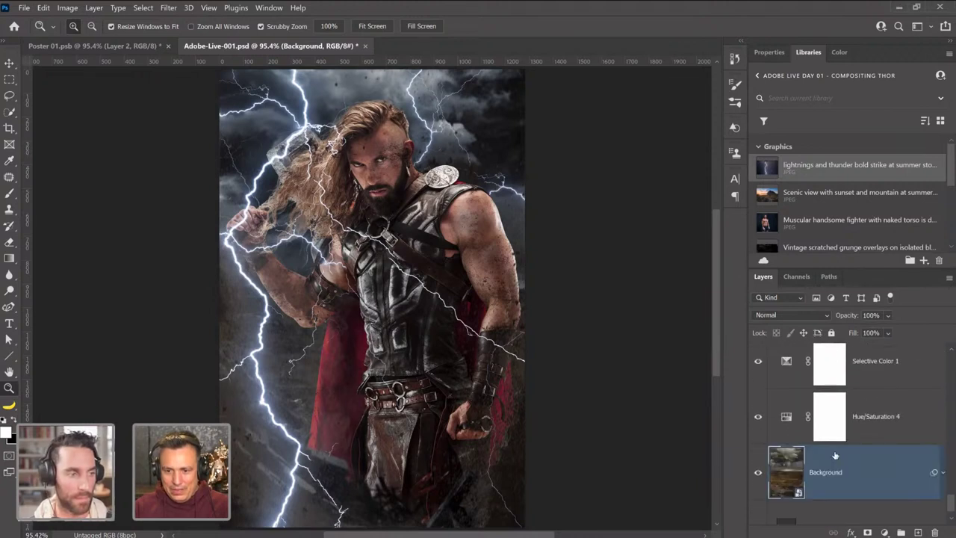
{"action": "scroll", "coordinate": [835, 455], "scroll_direction": "up", "scroll_amount": 3}
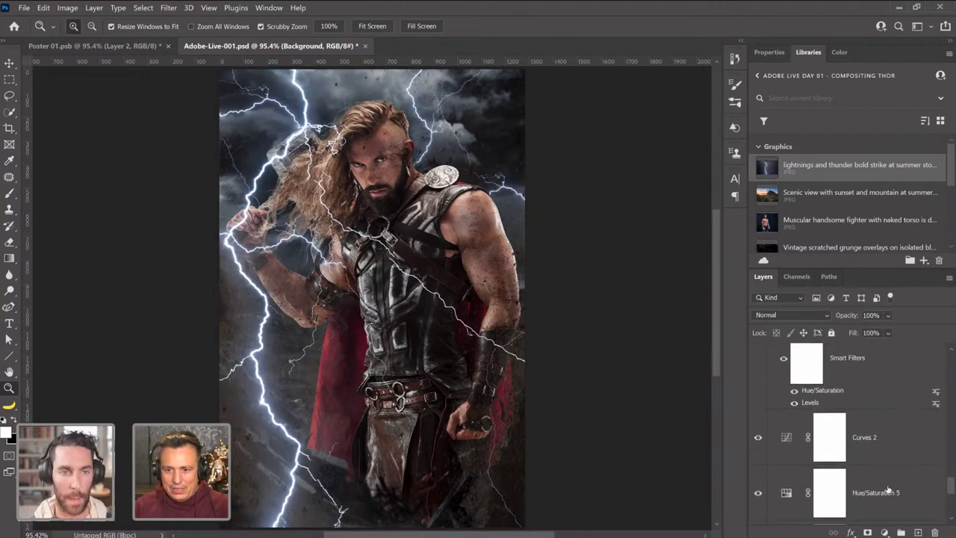
{"action": "left_click", "coordinate": [881, 440]}
{"action": "left_click", "coordinate": [919, 532]}
Paint soft white glows near the hammer, hair and clouds right of Thor's head.
{"action": "left_click", "coordinate": [9, 193]}
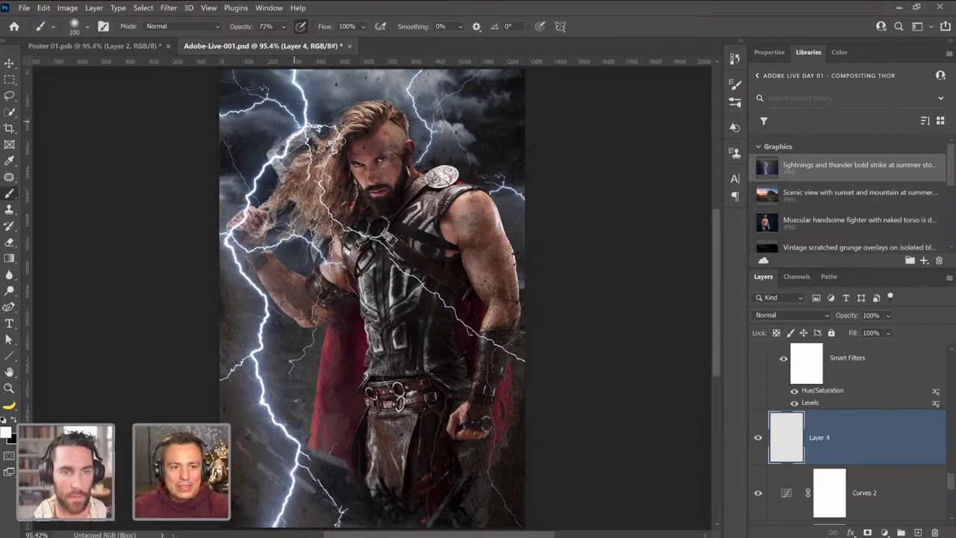
{"action": "left_click_drag", "start_coordinate": [287, 119], "coordinate": [297, 124]}
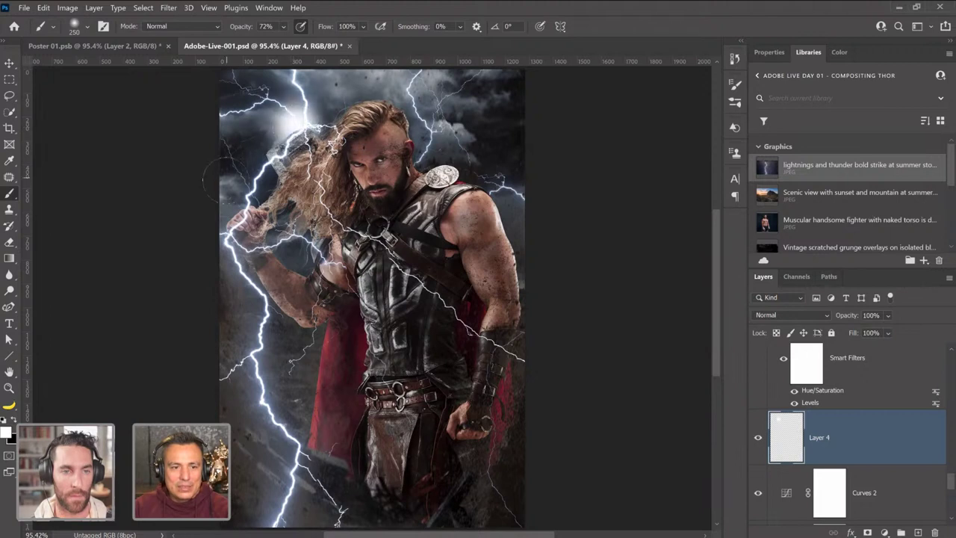
{"action": "left_click_drag", "start_coordinate": [221, 179], "coordinate": [233, 186]}
{"action": "mouse_move", "coordinate": [441, 129]}
{"action": "left_mouse_down"}
{"action": "mouse_move", "coordinate": [450, 132]}
{"action": "mouse_move", "coordinate": [437, 132]}
{"action": "left_mouse_up"}
Set Layer 4 to Overlay blending and toggle its visibility to compare the glow.
{"action": "left_click", "coordinate": [782, 315]}
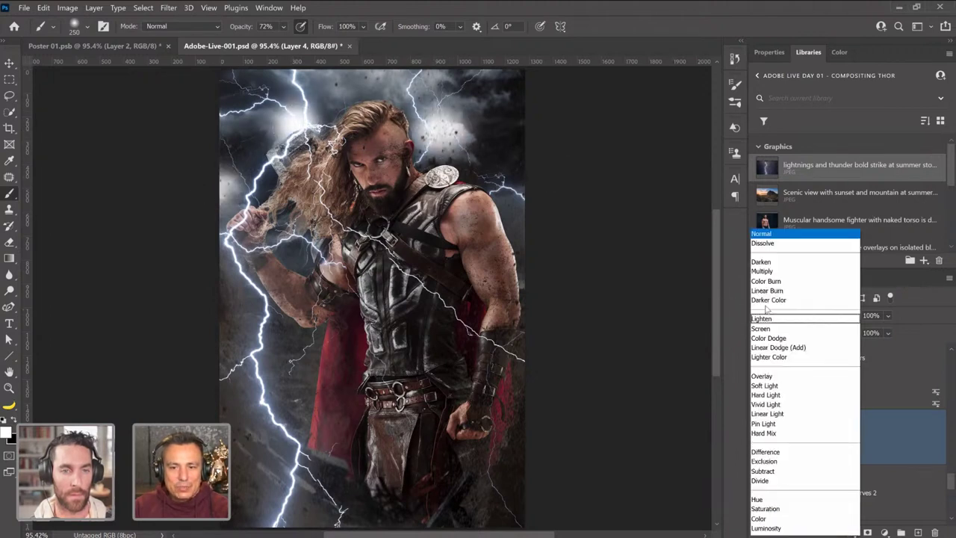
{"action": "left_click", "coordinate": [765, 377]}
{"action": "left_click", "coordinate": [758, 437]}
{"action": "left_click", "coordinate": [758, 438]}
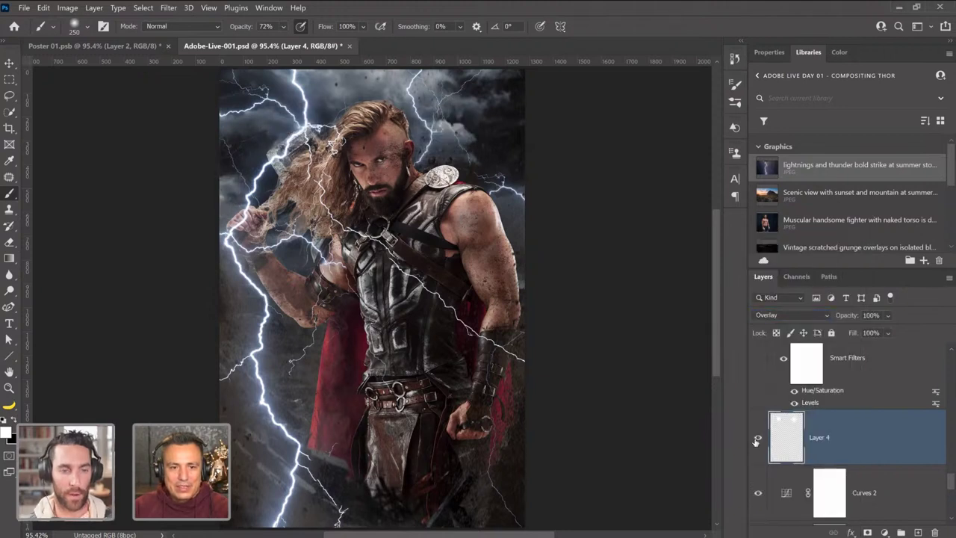
{"action": "left_click", "coordinate": [758, 438]}
{"action": "left_click", "coordinate": [757, 439]}
{"action": "left_click", "coordinate": [759, 438]}
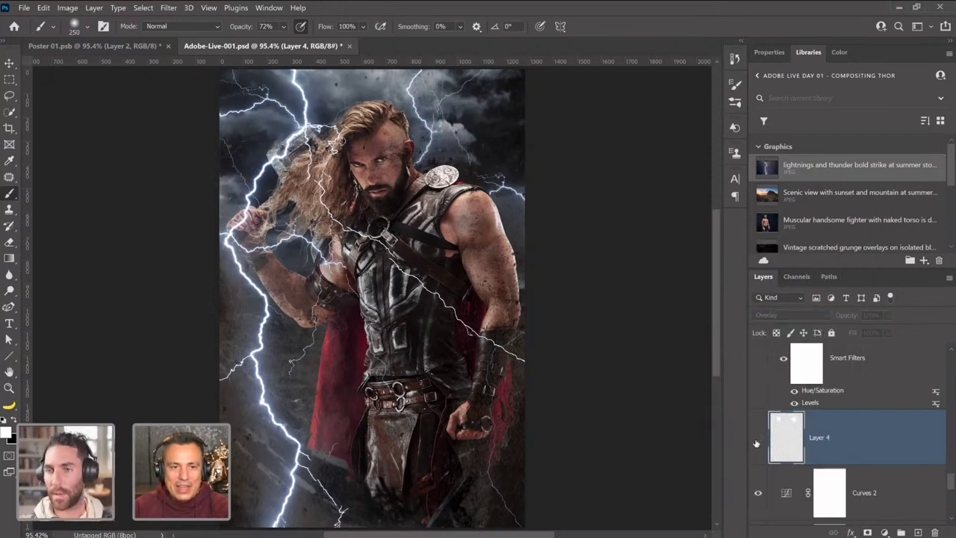
{"action": "left_click", "coordinate": [759, 438]}
{"action": "left_click", "coordinate": [757, 443]}
{"action": "left_click", "coordinate": [757, 443]}
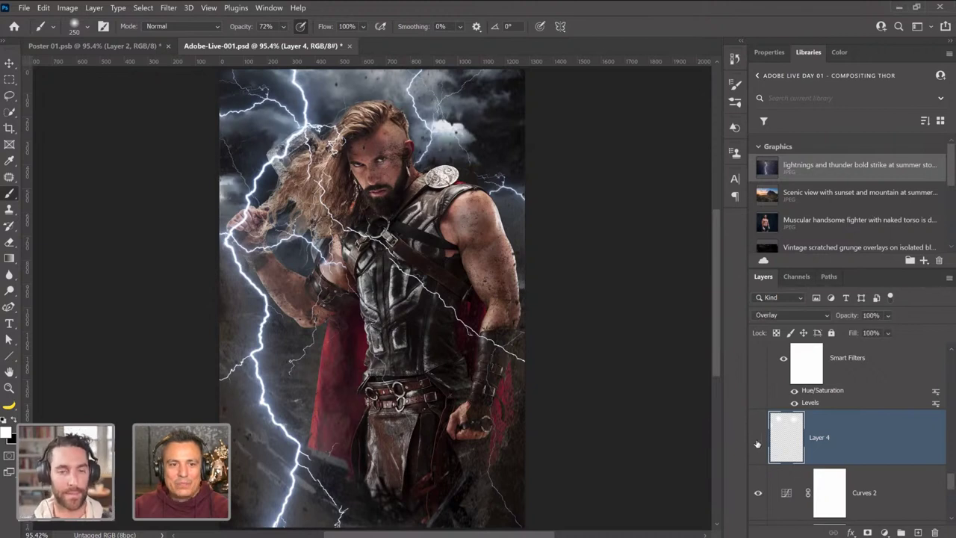
{"action": "left_click", "coordinate": [757, 443]}
{"action": "left_click", "coordinate": [758, 442]}
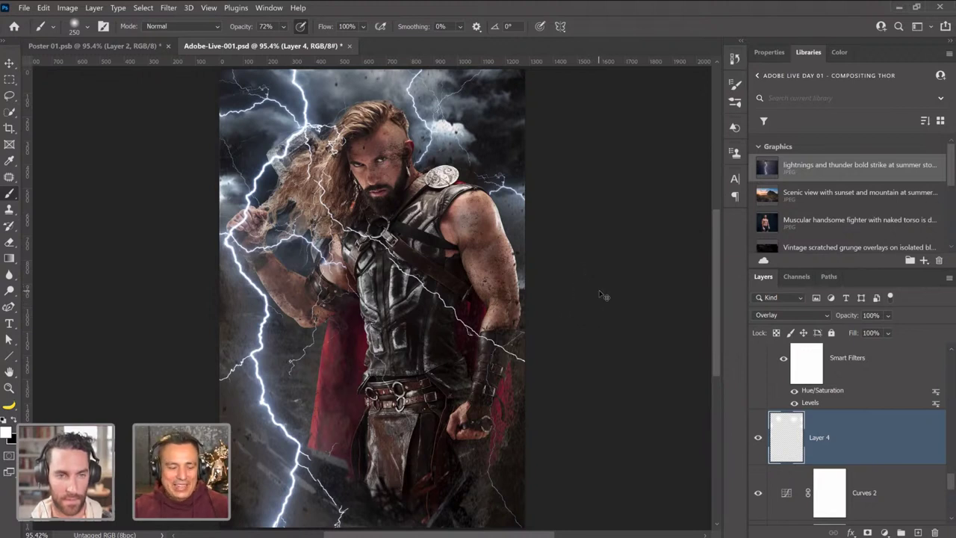
Select the whole canvas and Copy Merged all visible layers.
{"action": "key", "text": "ctrl+a"}
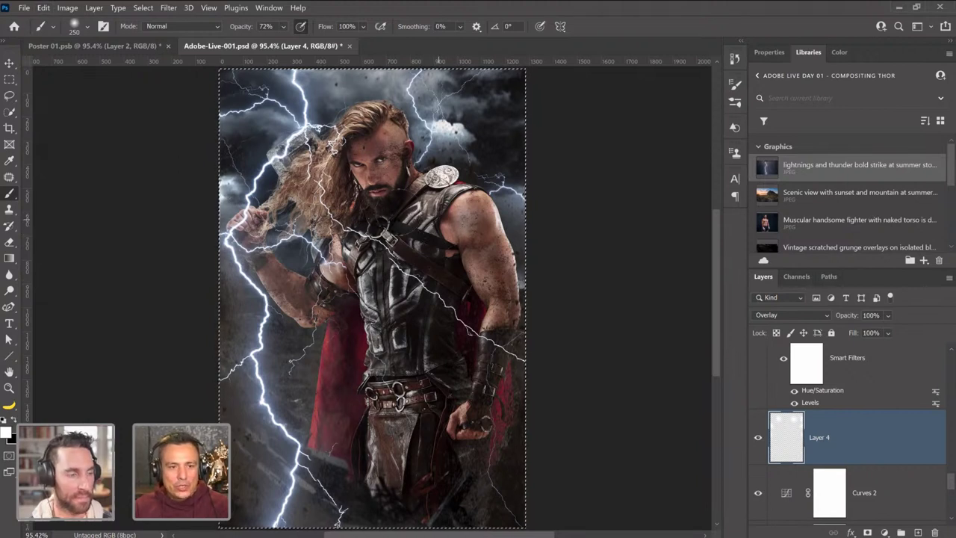
{"action": "left_click", "coordinate": [143, 8]}
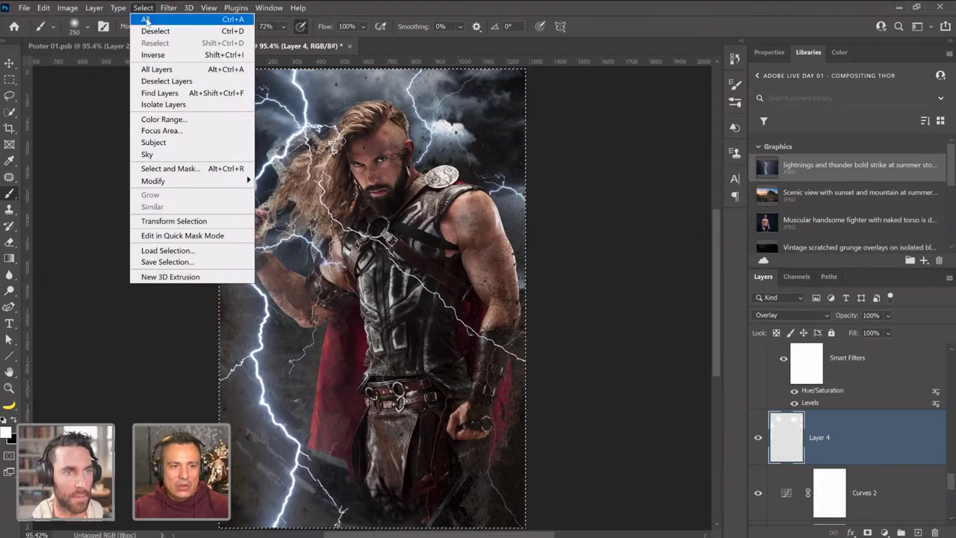
{"action": "left_click", "coordinate": [145, 20]}
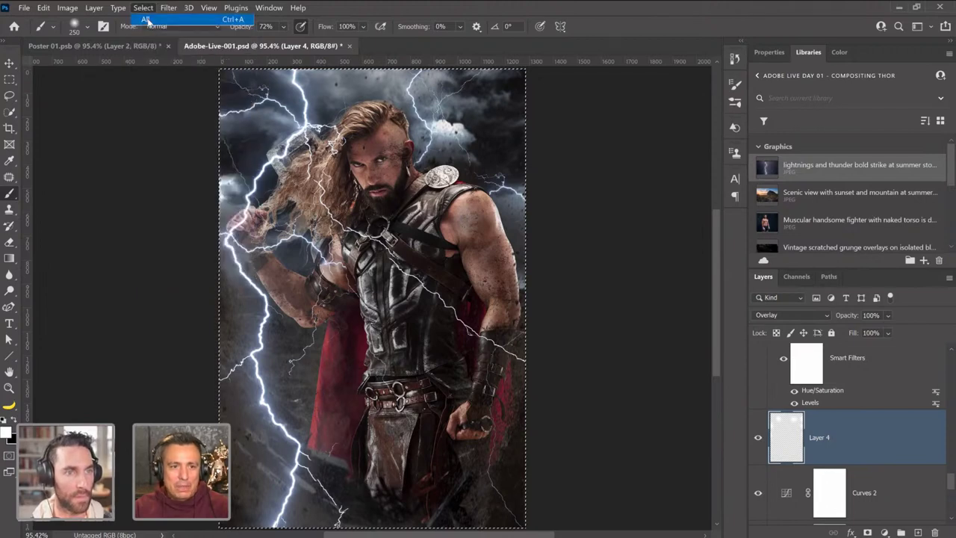
{"action": "left_click", "coordinate": [43, 7]}
{"action": "left_click", "coordinate": [72, 98]}
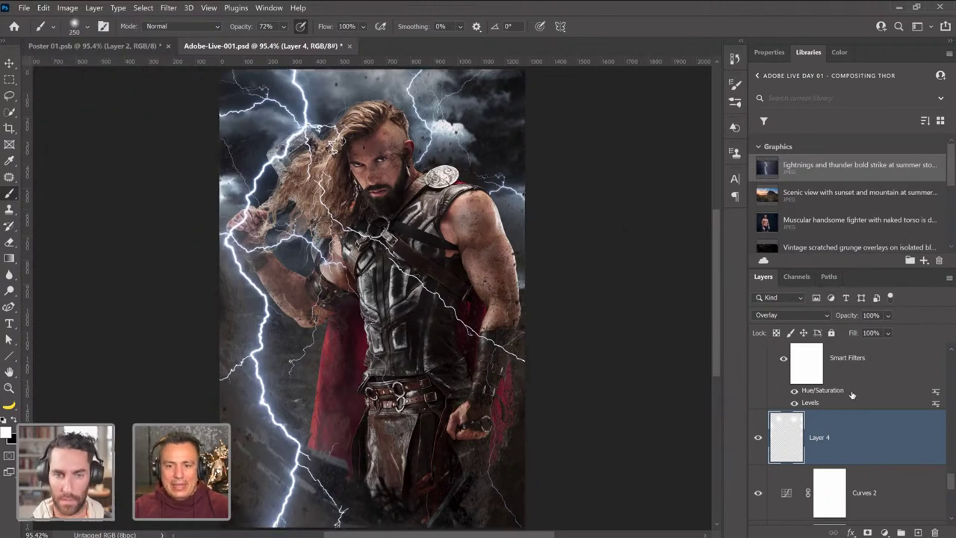
Turn on the Final layer at the top of the Layers panel.
{"action": "scroll", "coordinate": [840, 396], "scroll_direction": "up", "scroll_amount": 3}
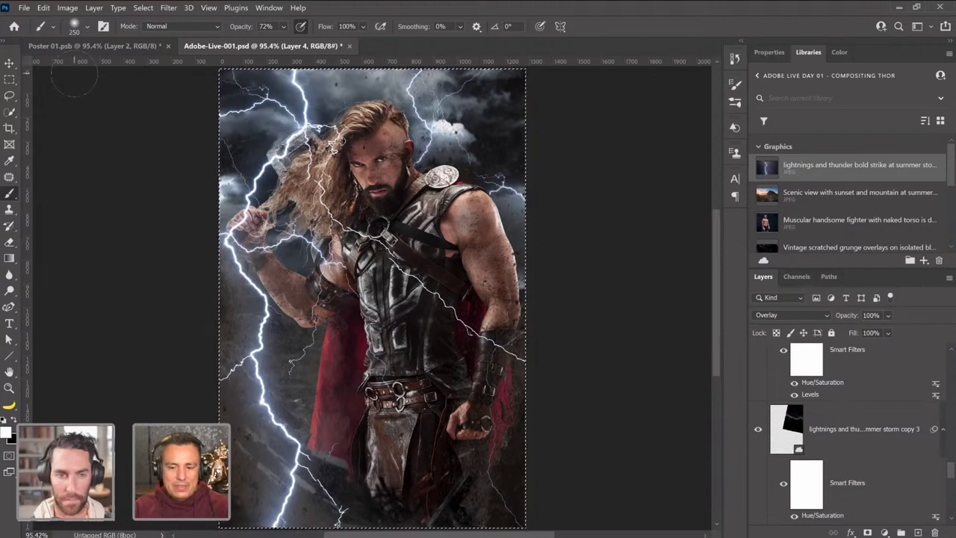
{"action": "scroll", "coordinate": [841, 389], "scroll_direction": "up", "scroll_amount": 2}
{"action": "scroll", "coordinate": [847, 391], "scroll_direction": "up", "scroll_amount": 8}
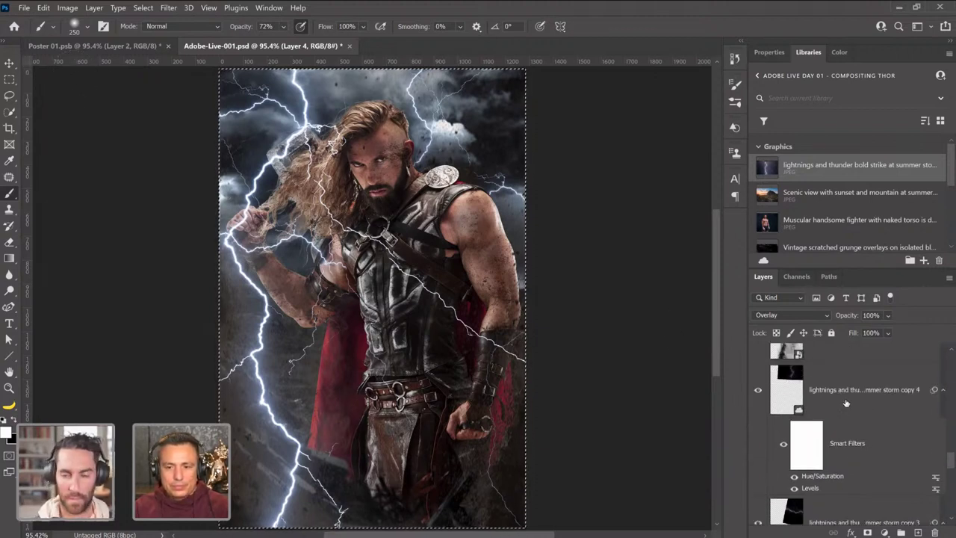
{"action": "scroll", "coordinate": [829, 404], "scroll_direction": "up", "scroll_amount": 15}
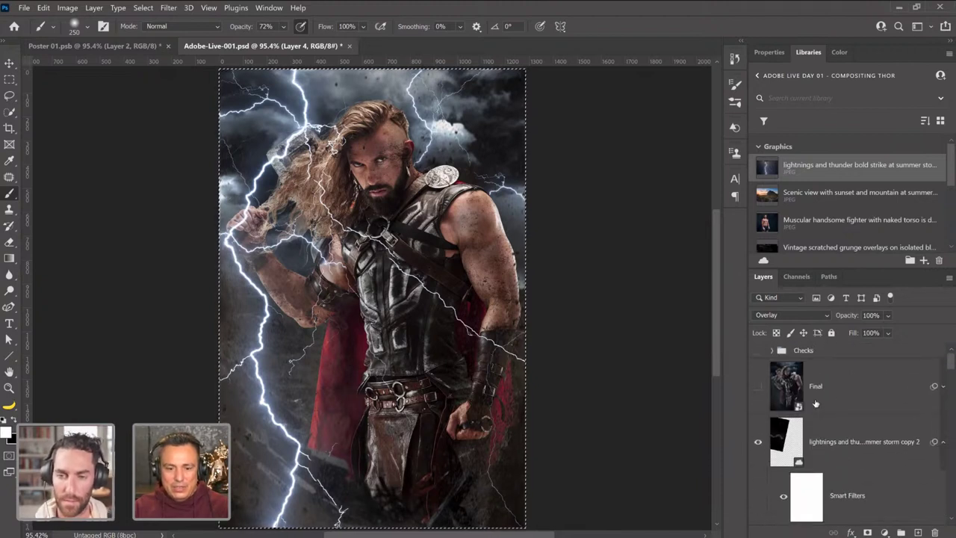
{"action": "left_click", "coordinate": [758, 386]}
Open the Final smart object (Final2.psb) and save it with the lightning composite as Layer 2.
{"action": "left_click", "coordinate": [785, 396]}
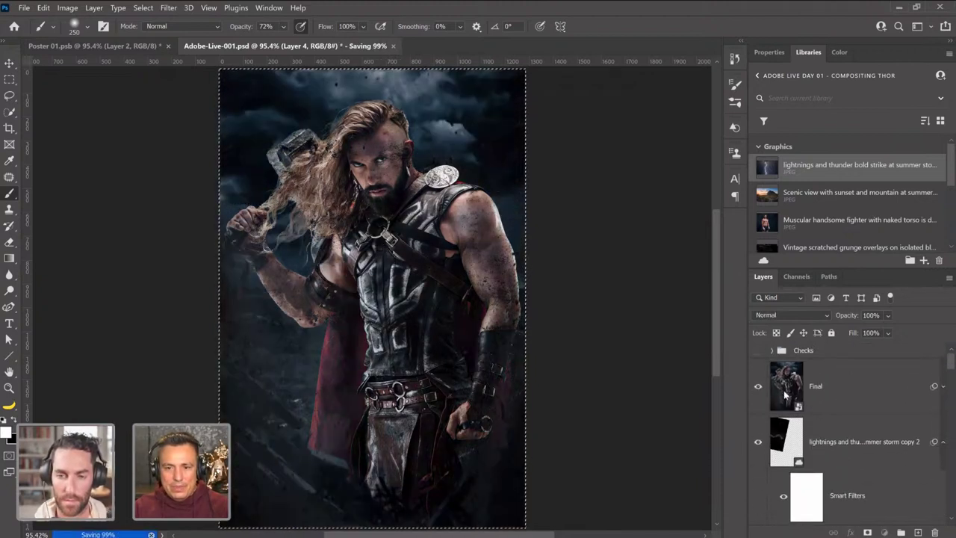
{"action": "double_click", "coordinate": [785, 396]}
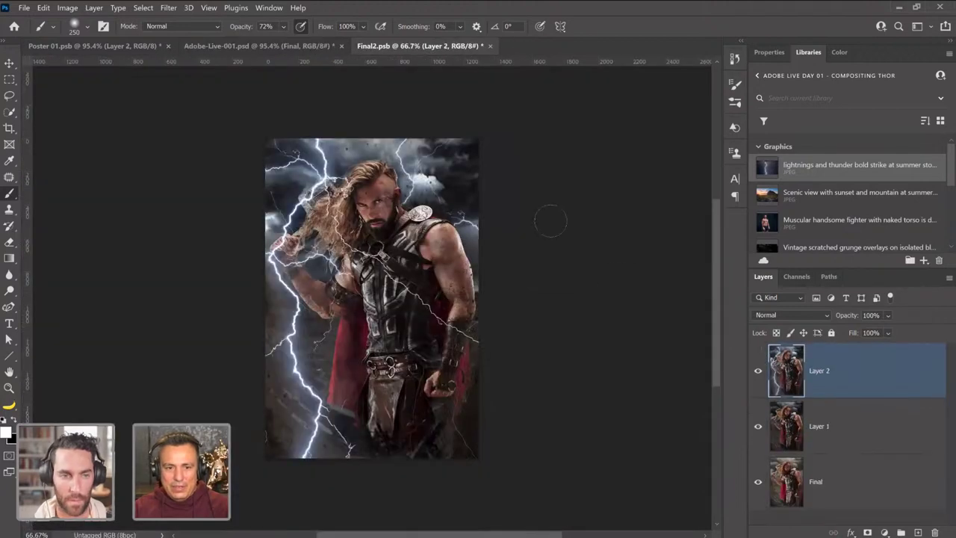
{"action": "key", "text": "ctrl+s"}
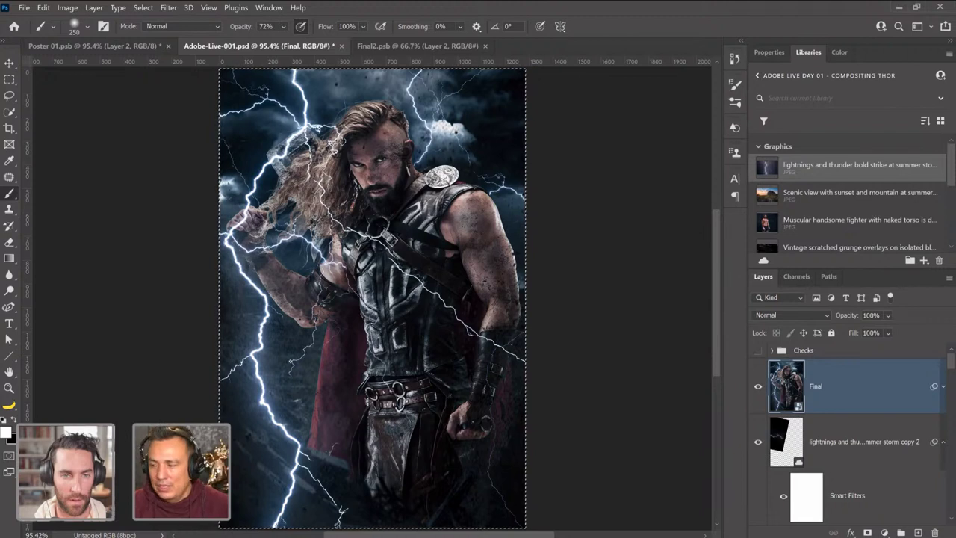
Zoom to 800% on Thor's hairline and expand Final's smart filters to show Camera Raw.
{"action": "left_click", "coordinate": [15, 389]}
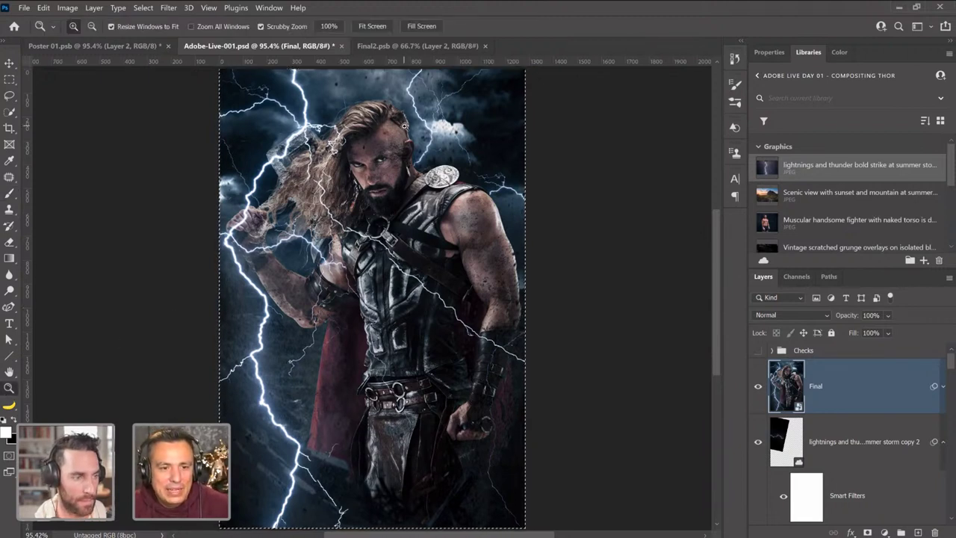
{"action": "left_click_drag", "start_coordinate": [381, 230], "coordinate": [411, 230]}
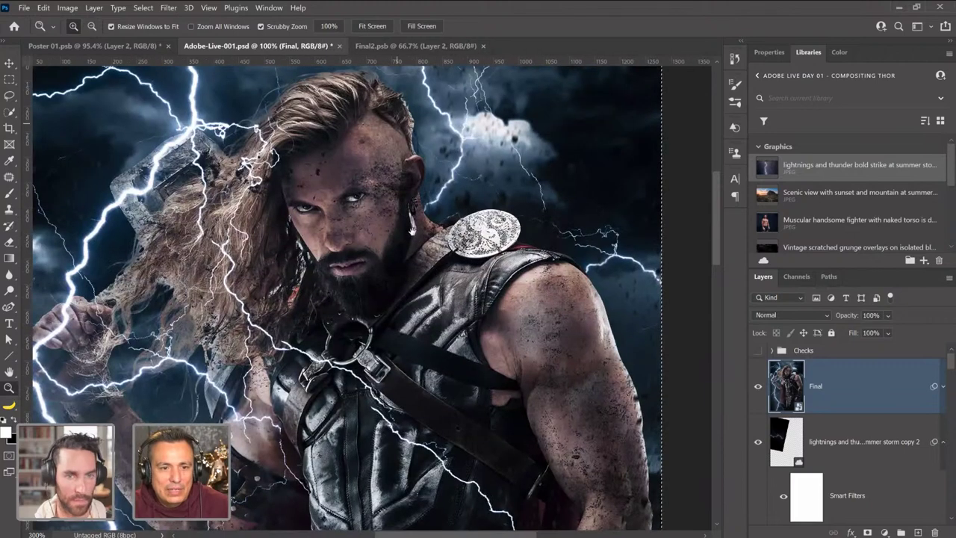
{"action": "left_click", "coordinate": [405, 166]}
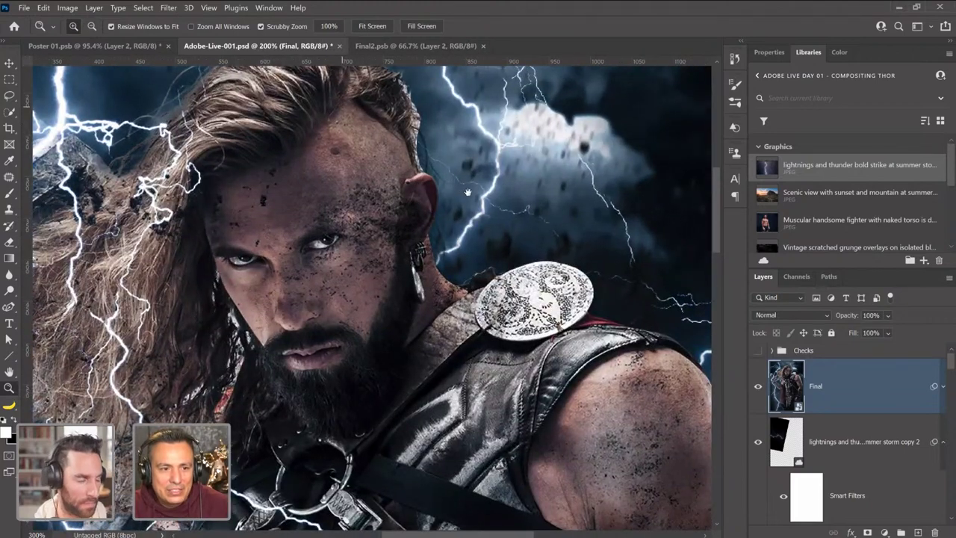
{"action": "left_click", "coordinate": [410, 290]}
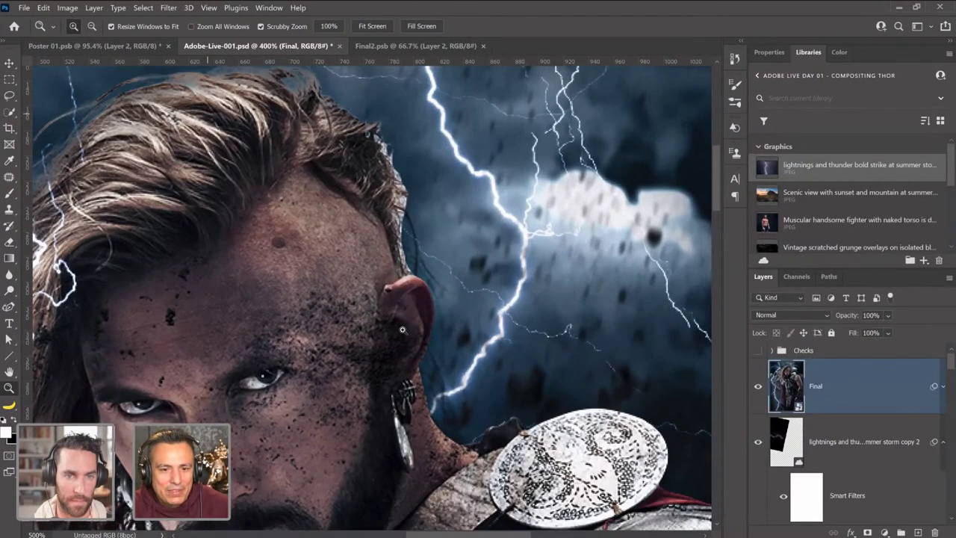
{"action": "left_click", "coordinate": [372, 290]}
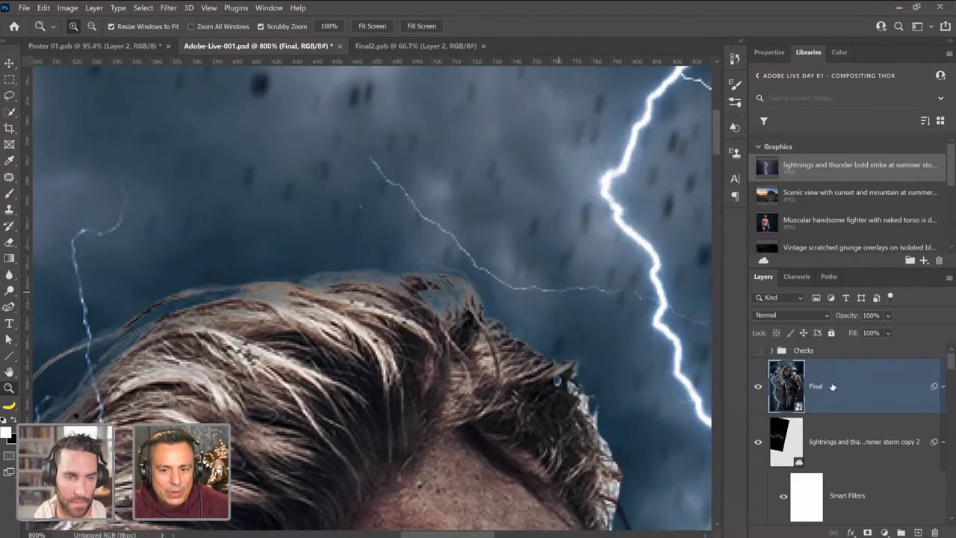
{"action": "scroll", "coordinate": [949, 407], "scroll_direction": "down", "scroll_amount": 3}
{"action": "scroll", "coordinate": [927, 396], "scroll_direction": "up", "scroll_amount": 3}
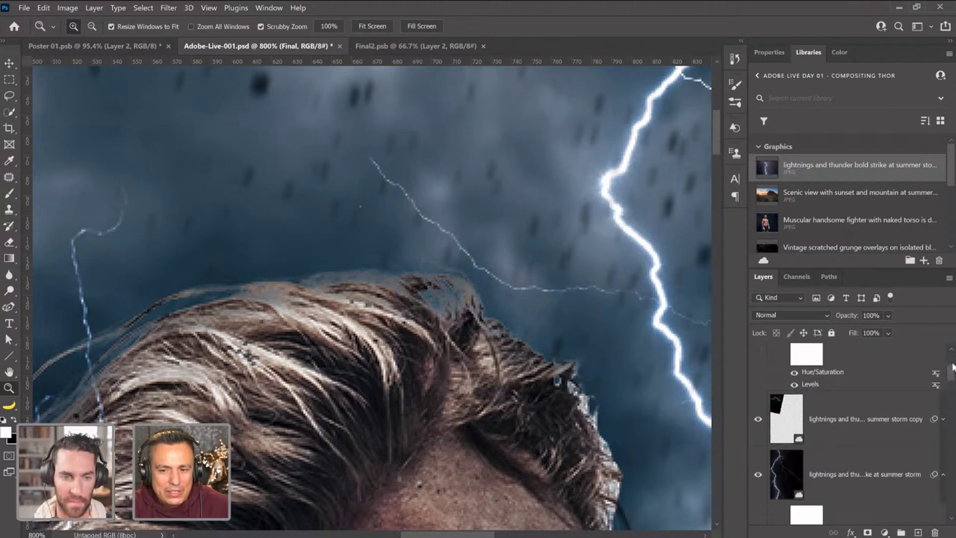
{"action": "left_click", "coordinate": [942, 387]}
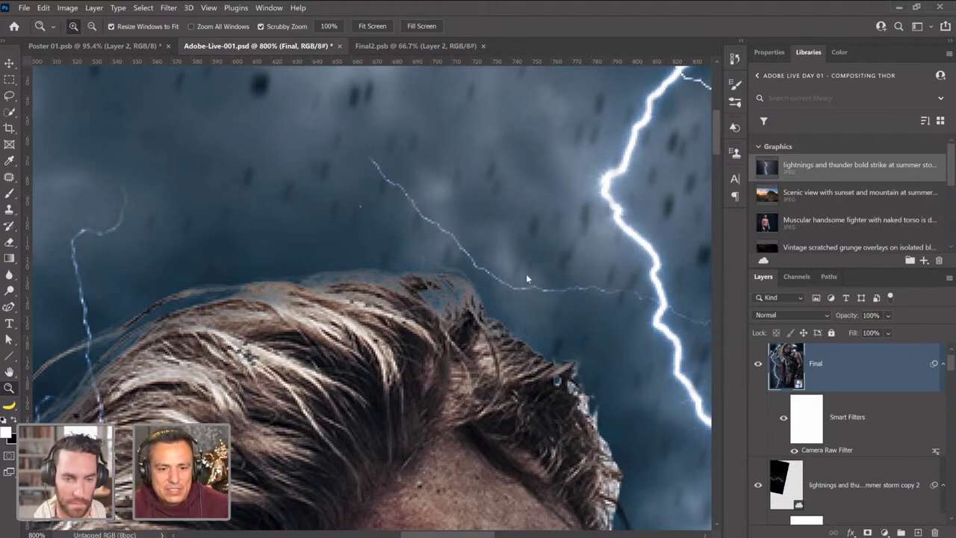
Reopen the Camera Raw filter on Final and zoom the preview in on the upper arm.
{"action": "key", "text": "shift+ctrl+a"}
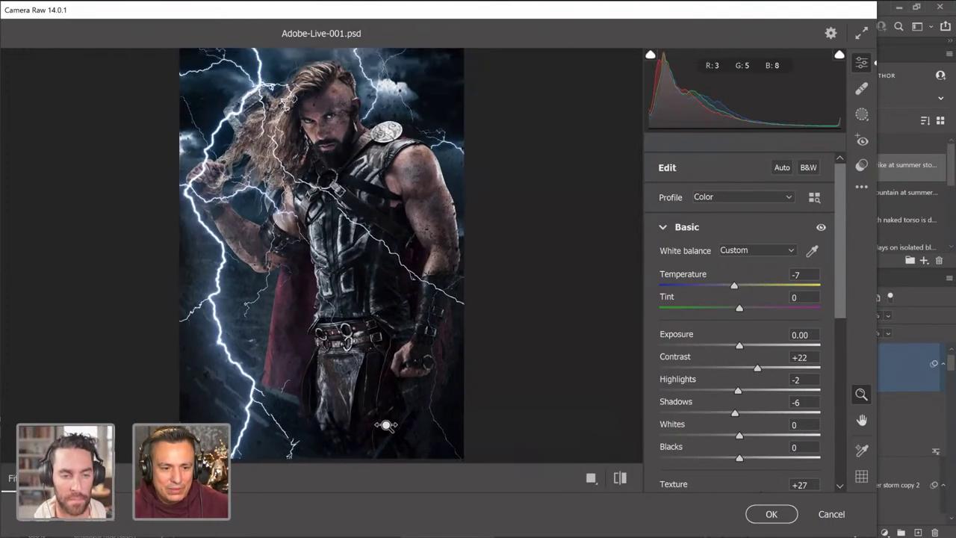
{"action": "scroll", "coordinate": [416, 423], "scroll_direction": "up", "scroll_amount": 4}
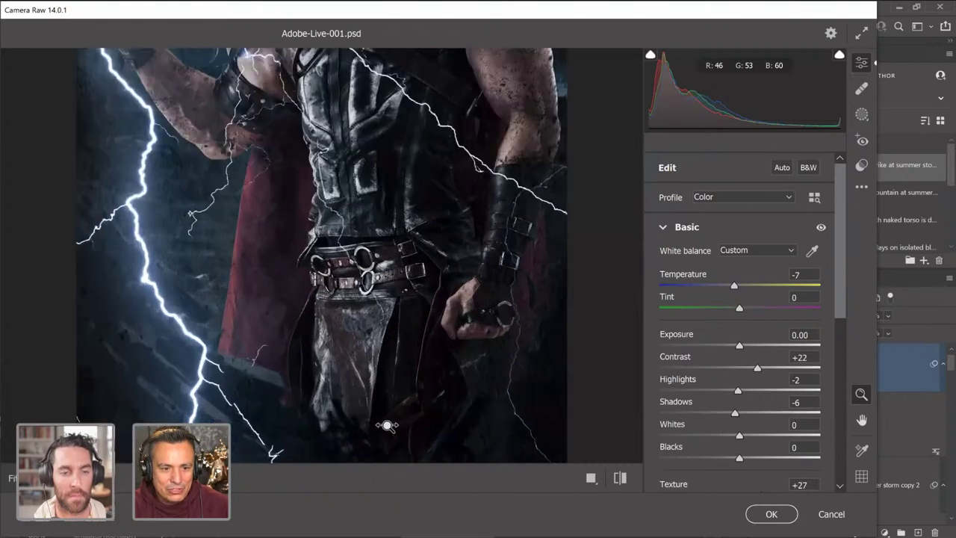
{"action": "scroll", "coordinate": [403, 425], "scroll_direction": "up", "scroll_amount": 4}
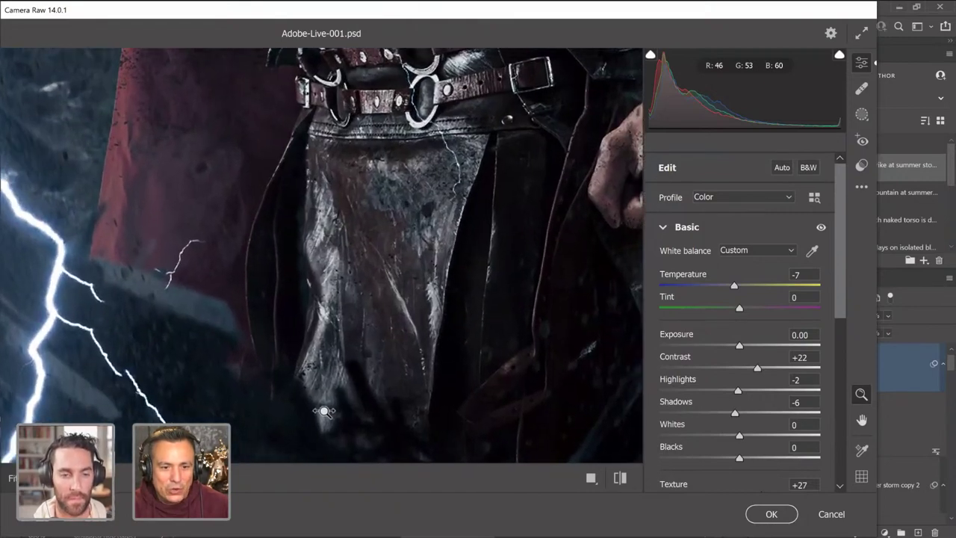
{"action": "key", "text": "h"}
{"action": "left_click_drag", "start_coordinate": [320, 408], "coordinate": [321, 272]}
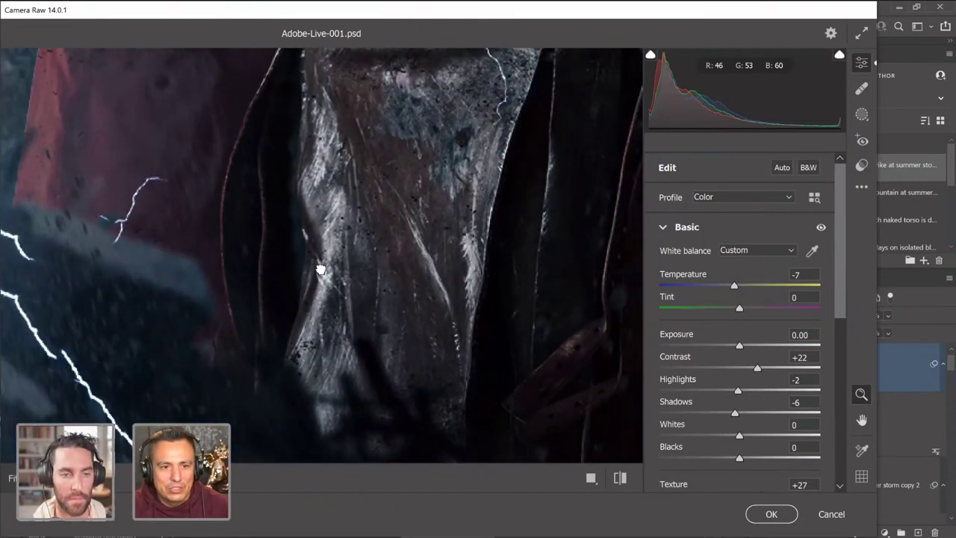
{"action": "key", "text": "ctrl+0"}
{"action": "key", "text": "z"}
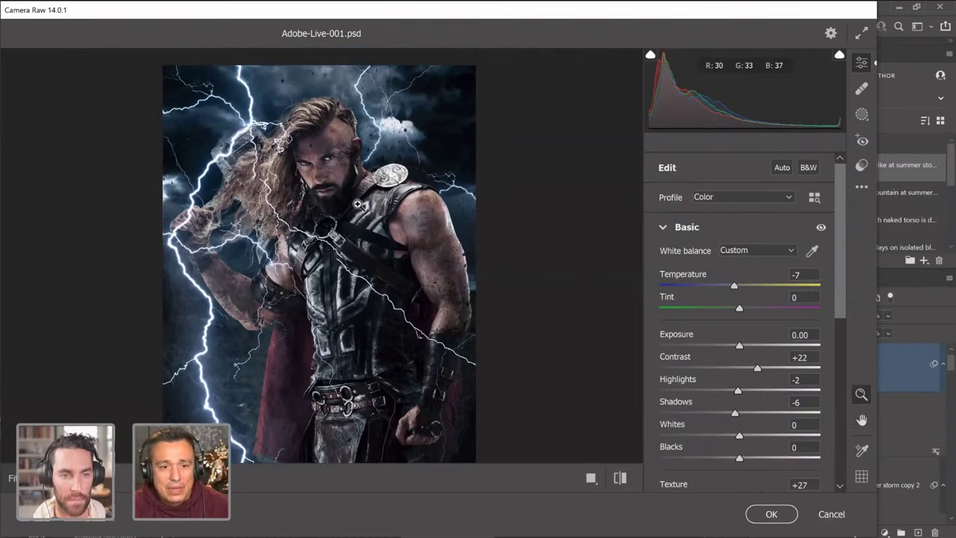
{"action": "left_click_drag", "start_coordinate": [411, 184], "coordinate": [530, 164]}
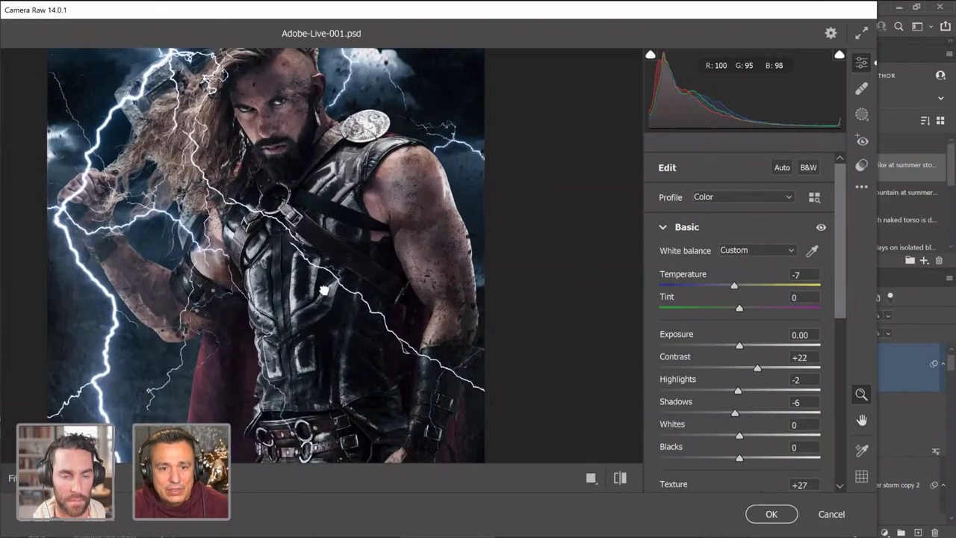
{"action": "left_click", "coordinate": [378, 270]}
{"action": "left_click", "coordinate": [355, 271]}
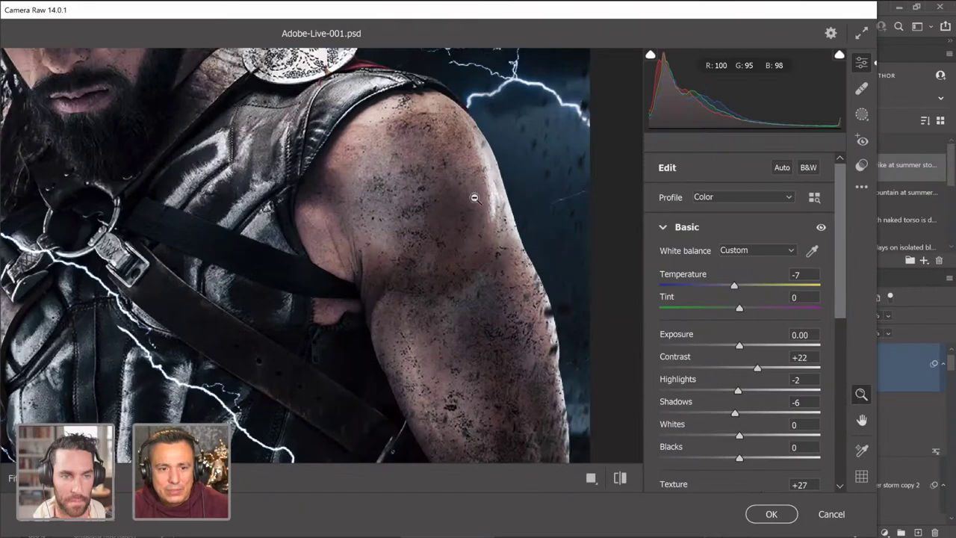
{"action": "left_click", "coordinate": [474, 201]}
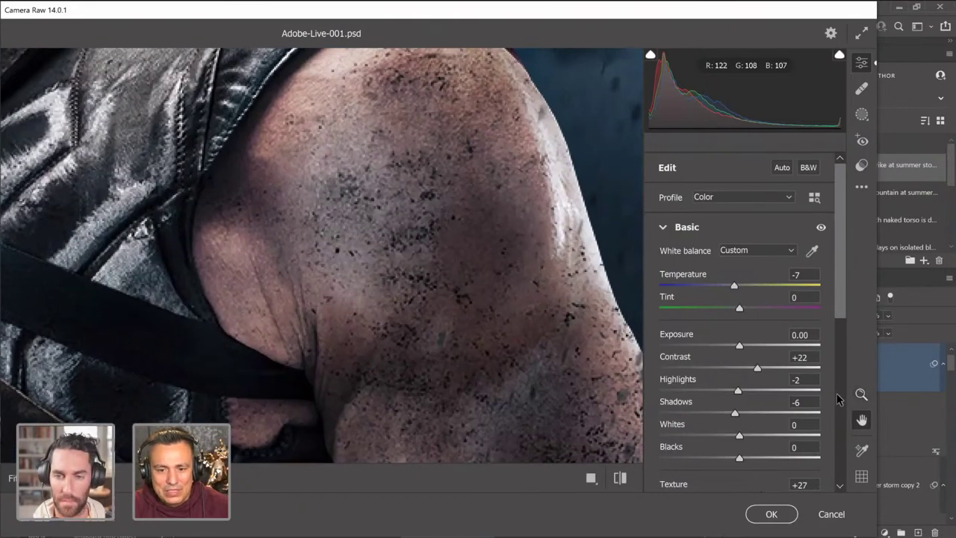
Under Effects, raise Grain to 21 with size 25 and roughness 50.
{"action": "scroll", "coordinate": [821, 439], "scroll_direction": "down", "scroll_amount": 4}
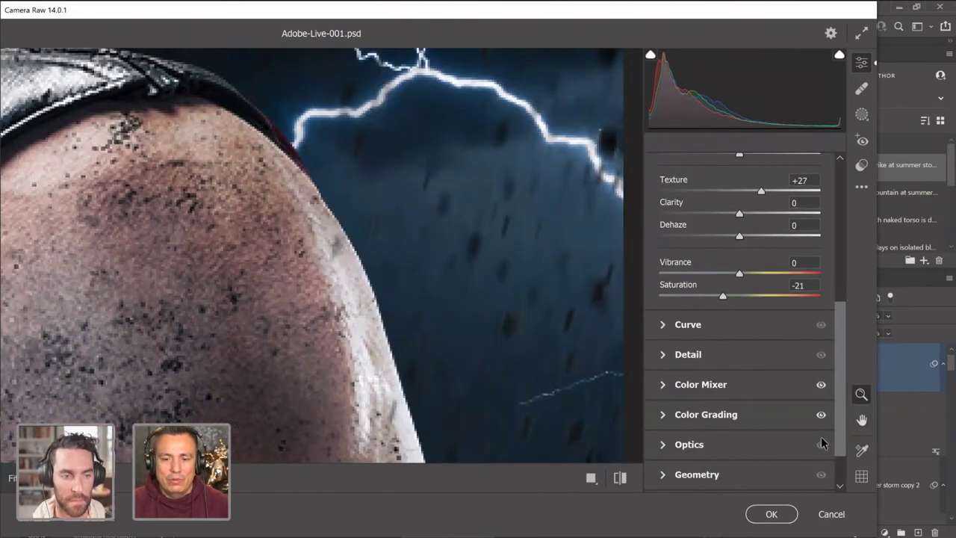
{"action": "scroll", "coordinate": [712, 449], "scroll_direction": "down", "scroll_amount": 1}
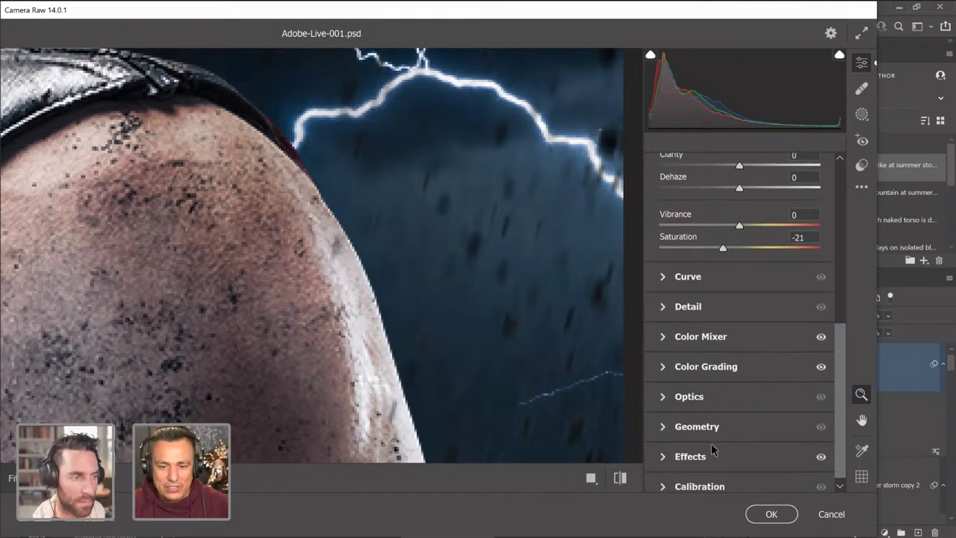
{"action": "left_click", "coordinate": [696, 457]}
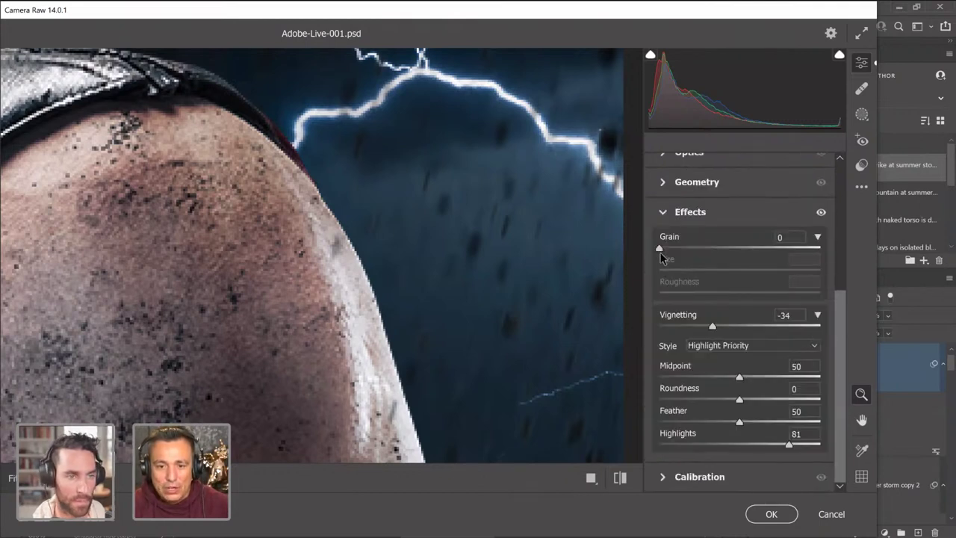
{"action": "left_click_drag", "start_coordinate": [660, 248], "coordinate": [675, 254]}
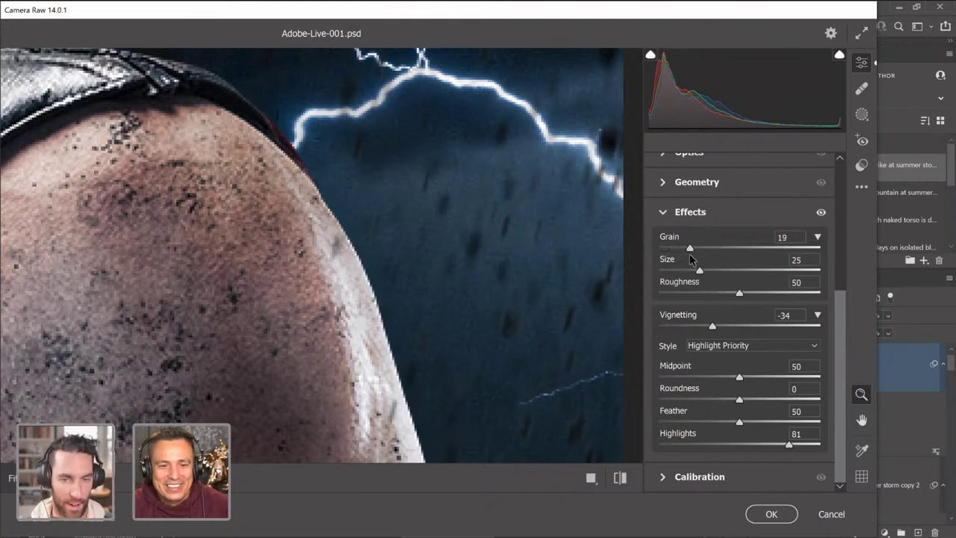
{"action": "left_click_drag", "start_coordinate": [688, 253], "coordinate": [693, 251]}
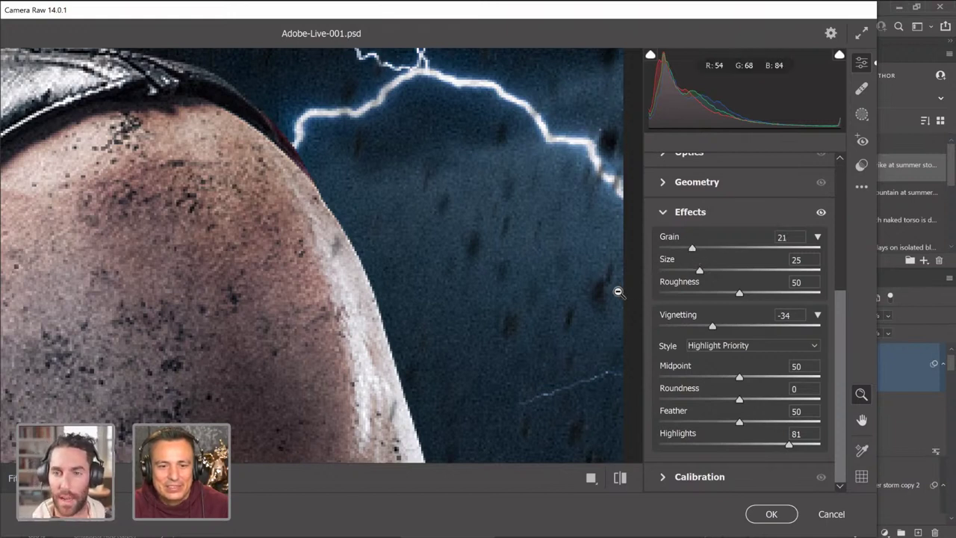
{"action": "scroll", "coordinate": [444, 209], "scroll_direction": "down", "scroll_amount": 5}
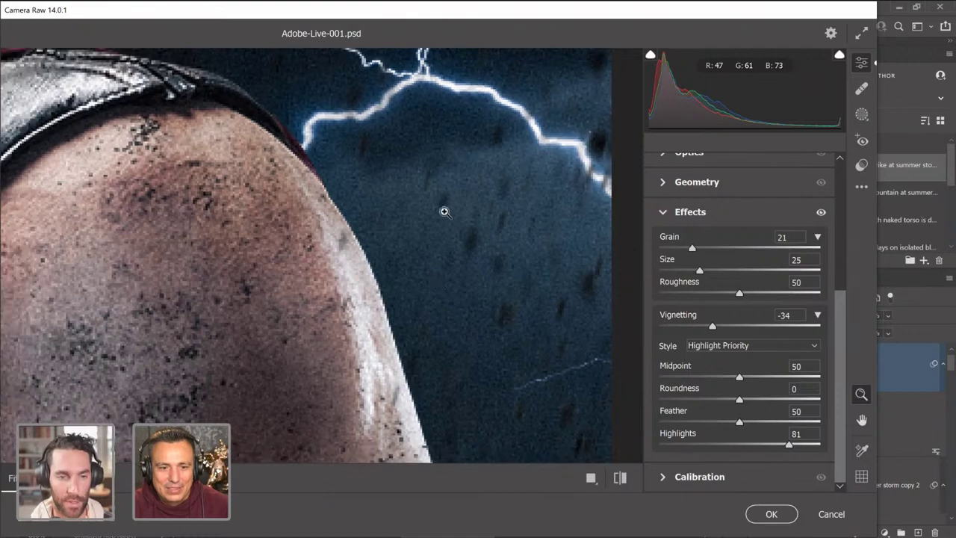
{"action": "scroll", "coordinate": [508, 143], "scroll_direction": "up", "scroll_amount": 4}
{"action": "scroll", "coordinate": [407, 169], "scroll_direction": "up", "scroll_amount": 4}
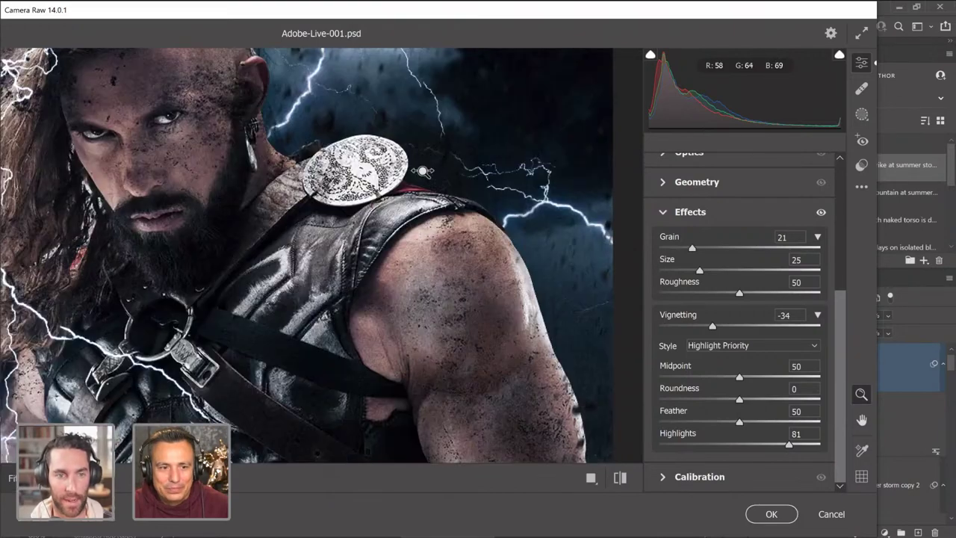
{"action": "key", "text": "ctrl+0"}
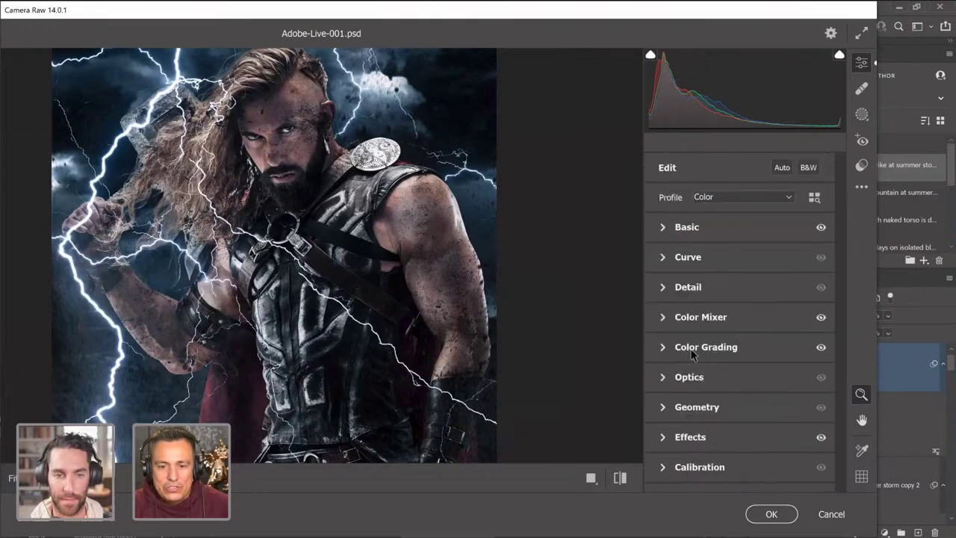
In the Color Mixer, shift hue Reds +29 and Oranges -22.
{"action": "left_click", "coordinate": [685, 351]}
{"action": "left_click", "coordinate": [666, 172]}
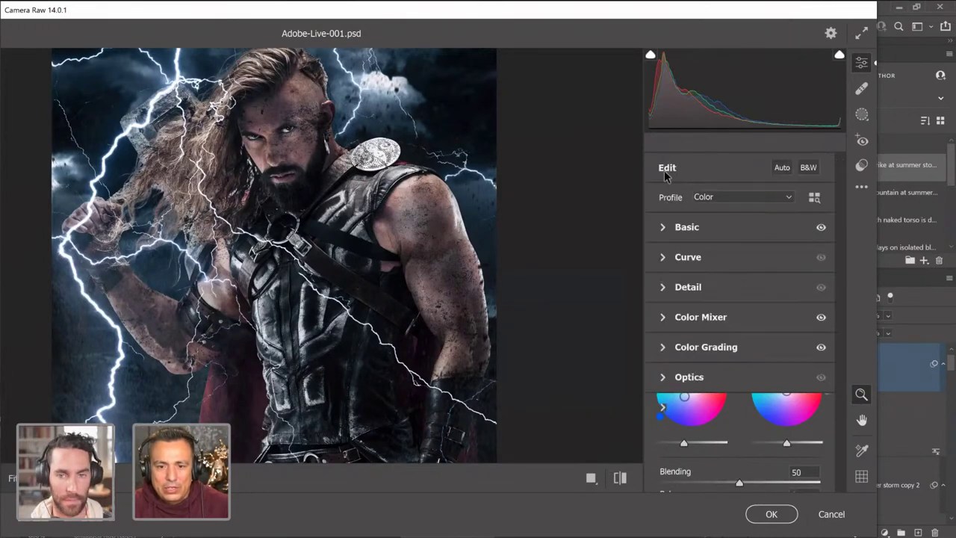
{"action": "left_click", "coordinate": [697, 318]}
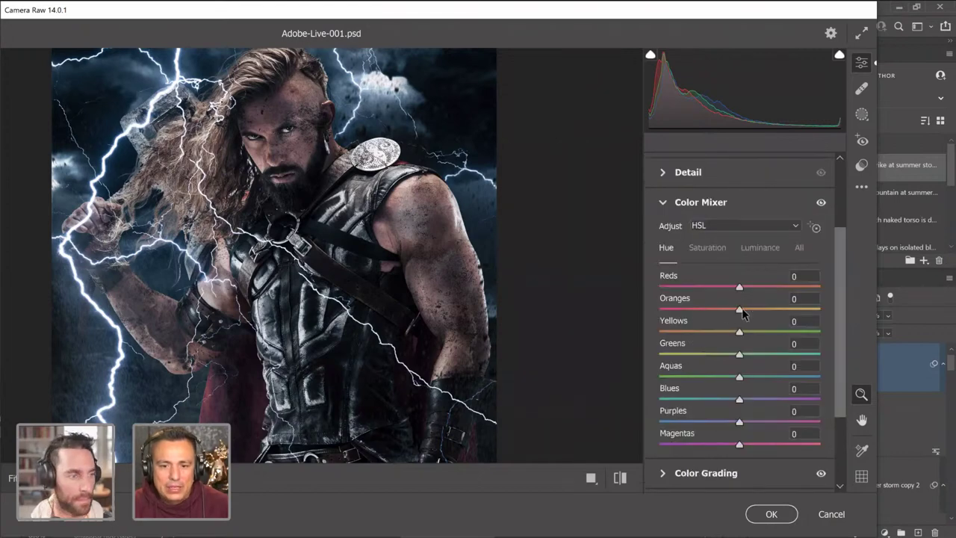
{"action": "left_click_drag", "start_coordinate": [743, 315], "coordinate": [732, 295]}
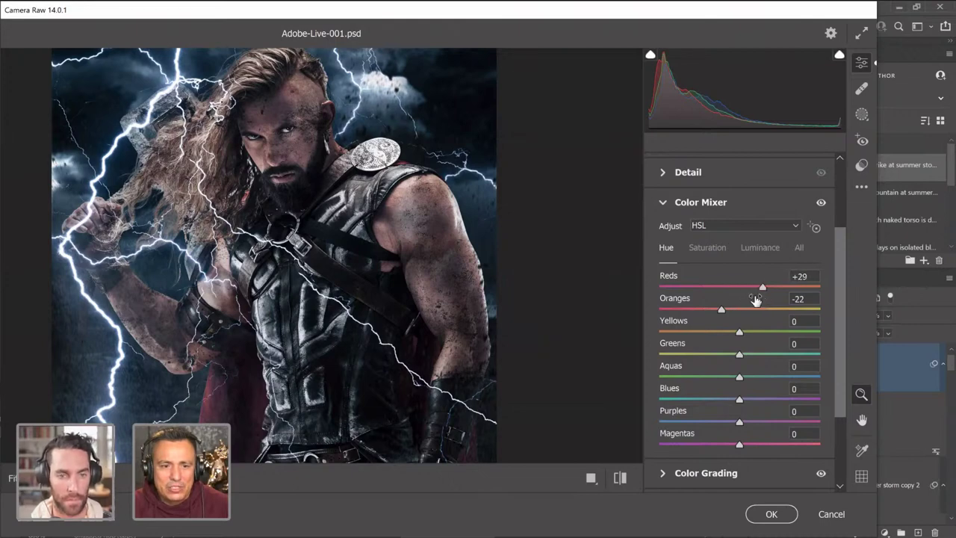
Set Color Mixer saturation to Reds -29 and Oranges +34.
{"action": "left_click", "coordinate": [708, 247]}
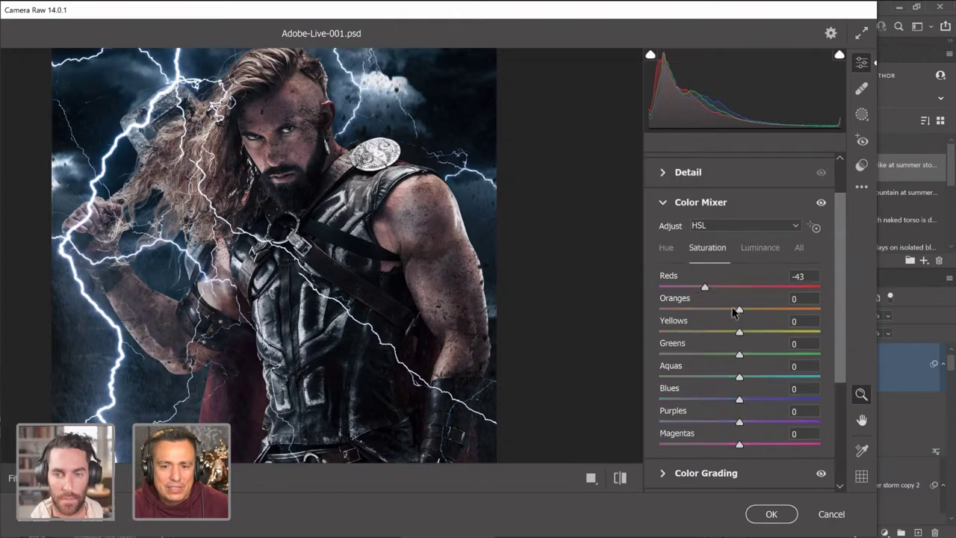
{"action": "left_click", "coordinate": [761, 310]}
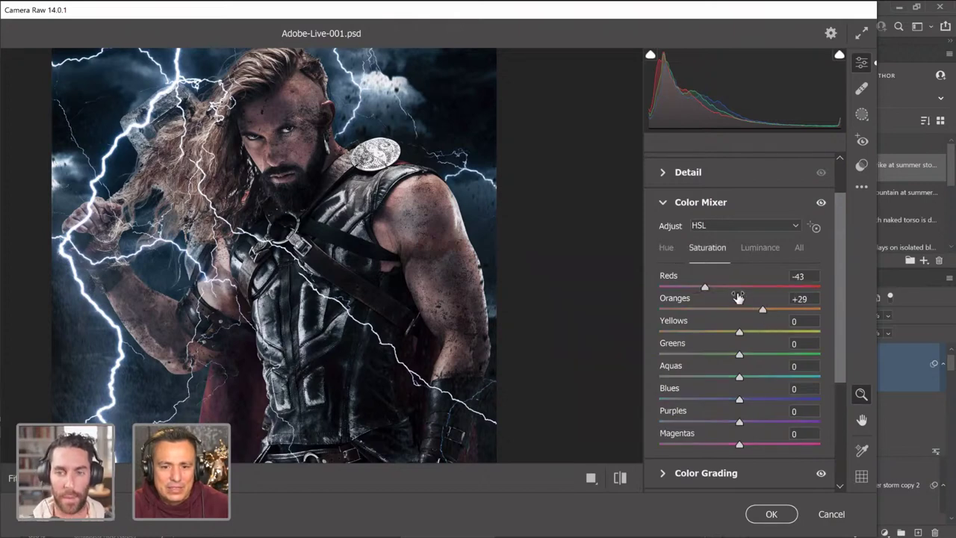
{"action": "left_click_drag", "start_coordinate": [724, 293], "coordinate": [722, 285]}
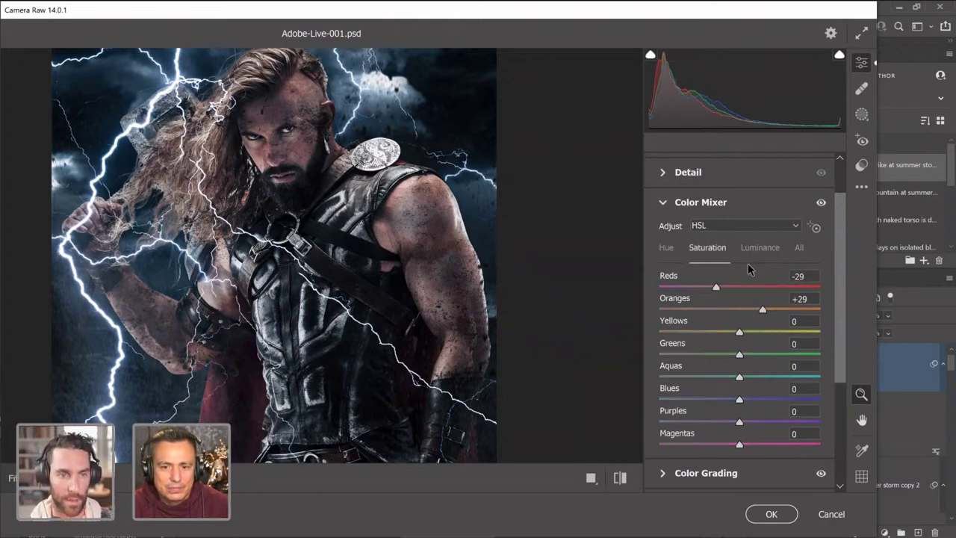
{"action": "left_click_drag", "start_coordinate": [760, 310], "coordinate": [766, 310]}
Compare the colour mixing against defaults, then apply the Camera Raw filter with OK.
{"action": "left_click", "coordinate": [620, 478]}
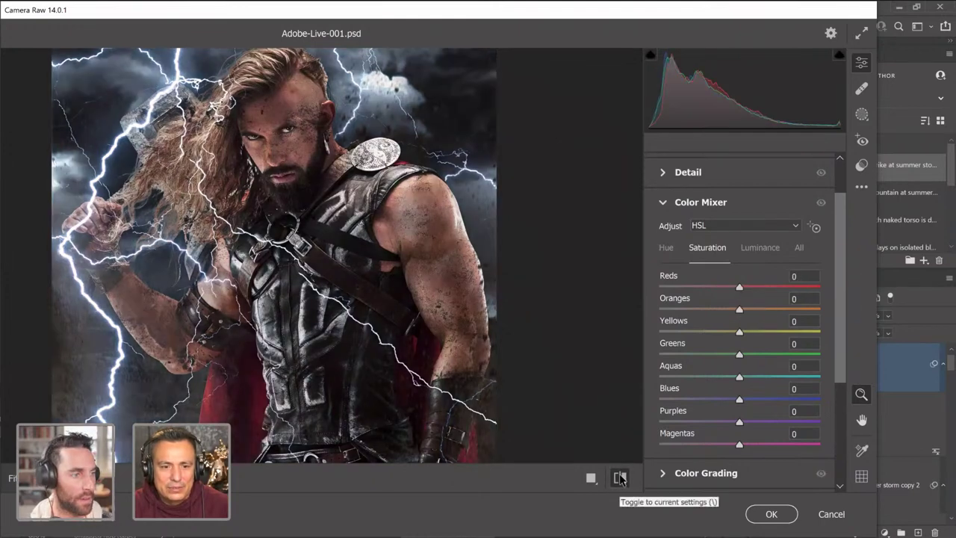
{"action": "left_click", "coordinate": [620, 478]}
{"action": "left_click", "coordinate": [821, 202]}
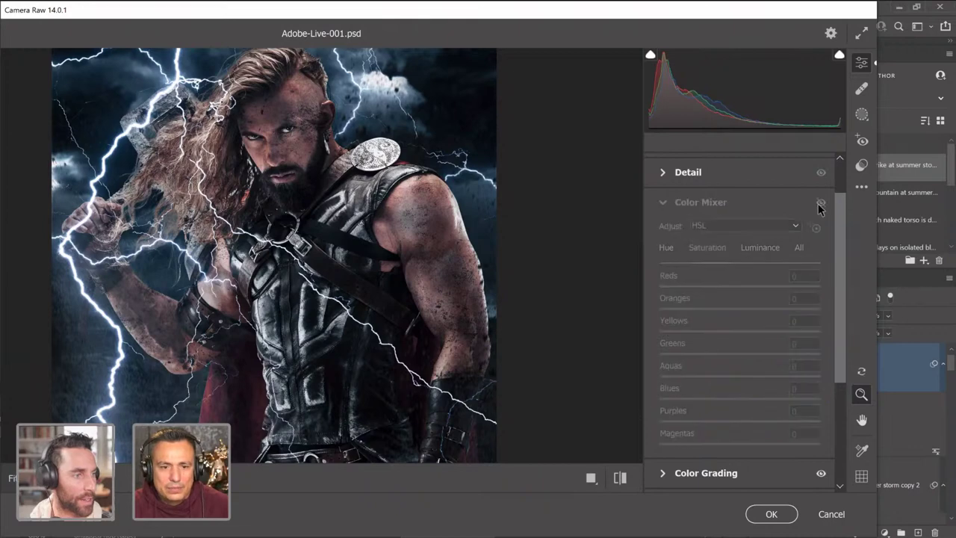
{"action": "left_click", "coordinate": [821, 202]}
{"action": "left_click", "coordinate": [821, 203]}
{"action": "left_click", "coordinate": [821, 202]}
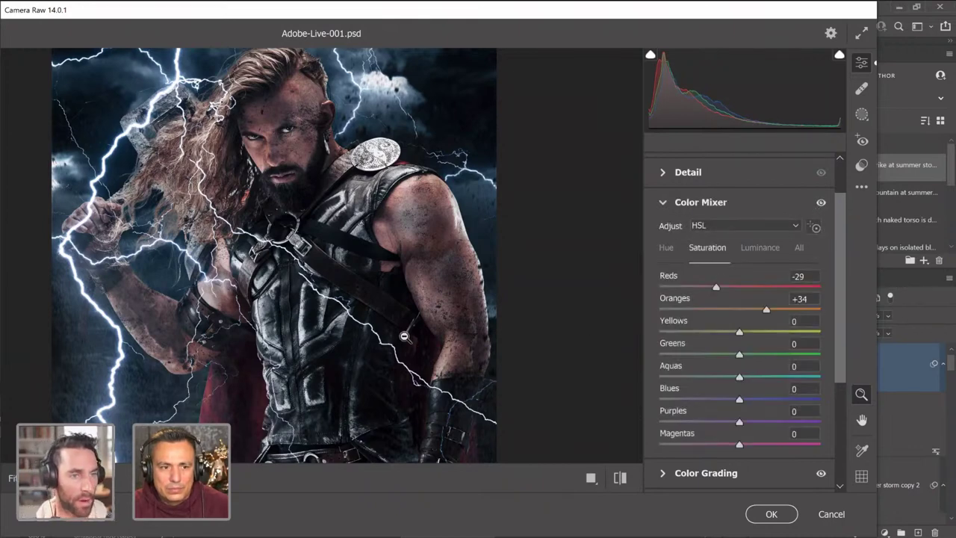
{"action": "key", "text": "h"}
{"action": "left_click_drag", "start_coordinate": [244, 287], "coordinate": [261, 299]}
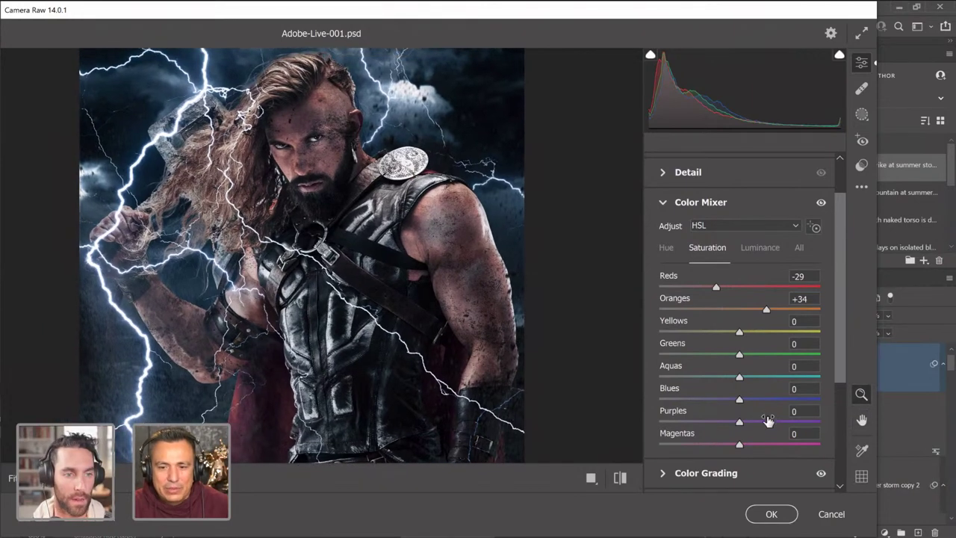
{"action": "left_click", "coordinate": [766, 514]}
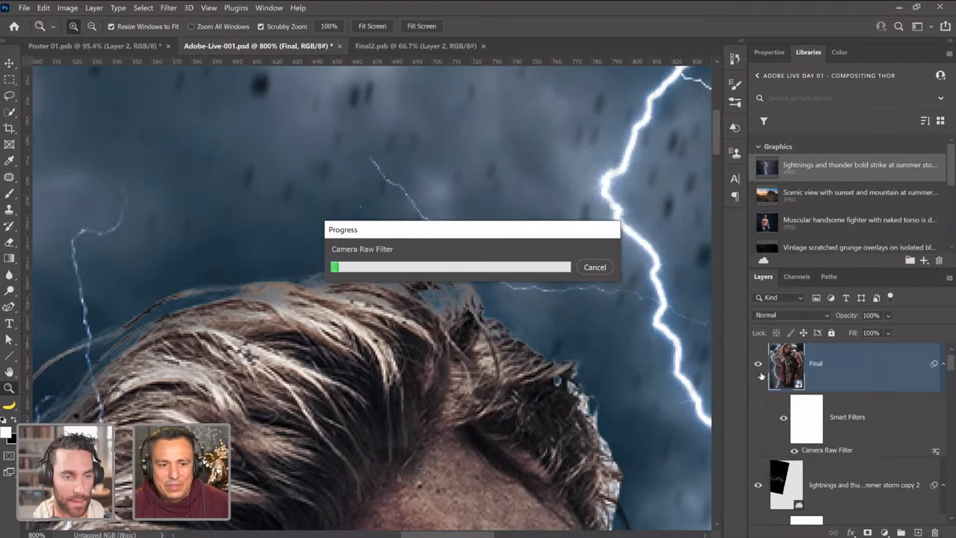
List the layers under Thor's fist and select the summer storm lightning copy layer.
{"action": "key", "text": "ctrl+0"}
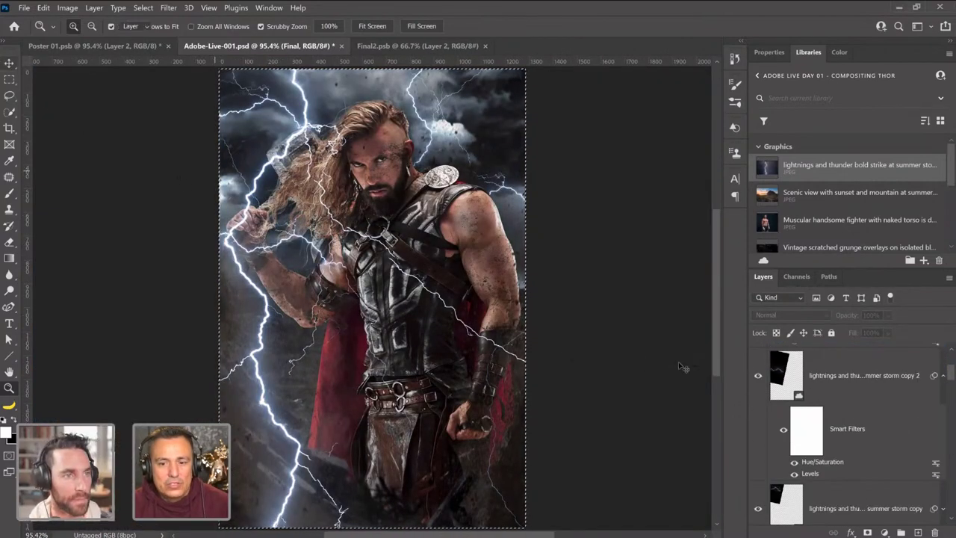
{"action": "key", "text": "v"}
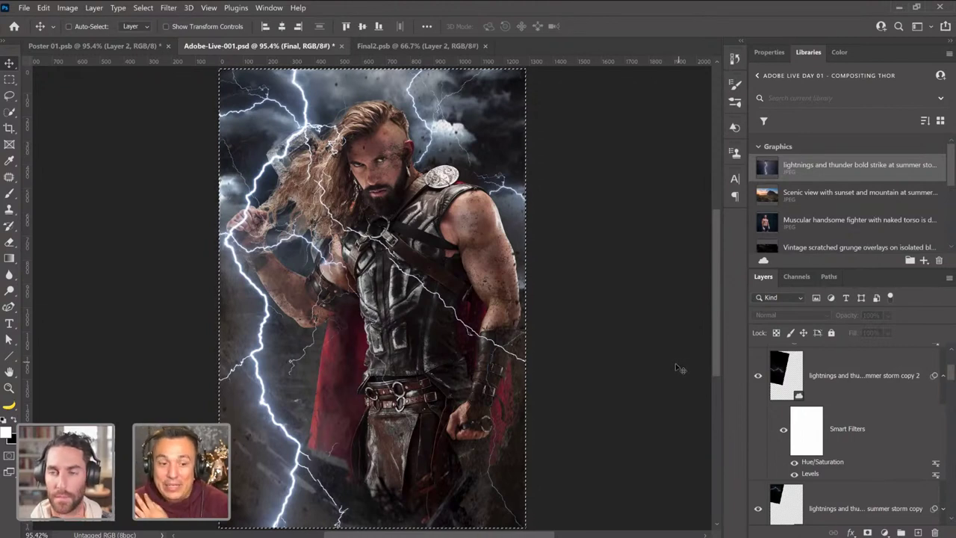
{"action": "right_click", "coordinate": [236, 239]}
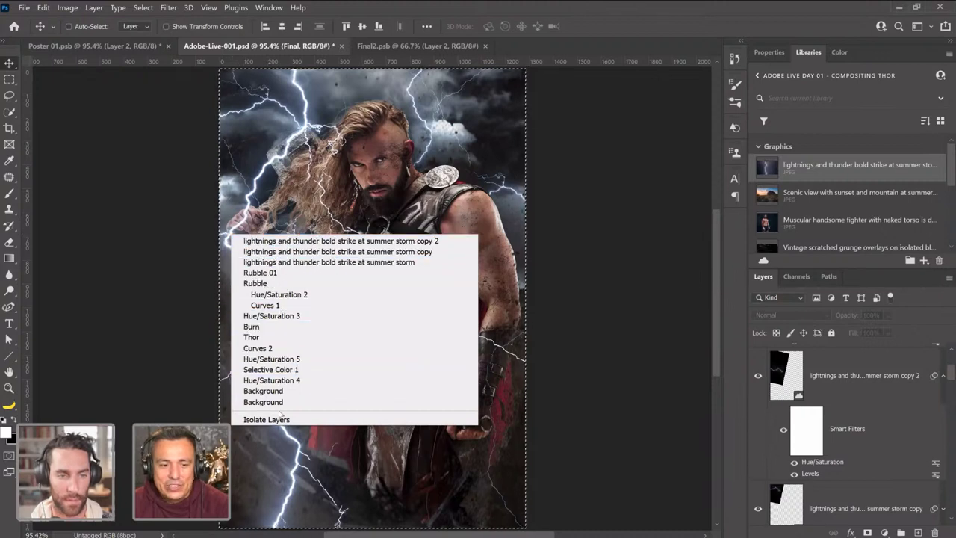
{"action": "left_click", "coordinate": [286, 213]}
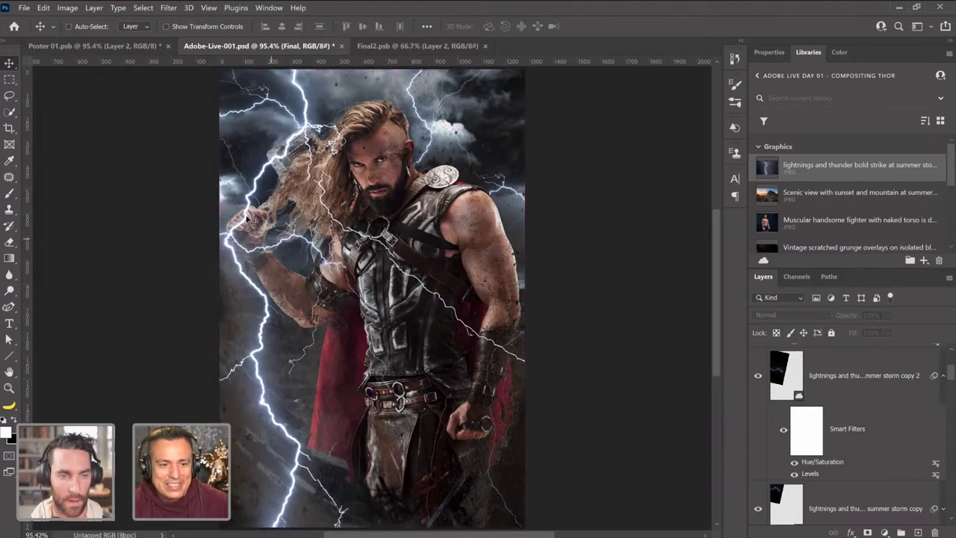
{"action": "right_click", "coordinate": [245, 216]}
{"action": "left_click", "coordinate": [261, 236]}
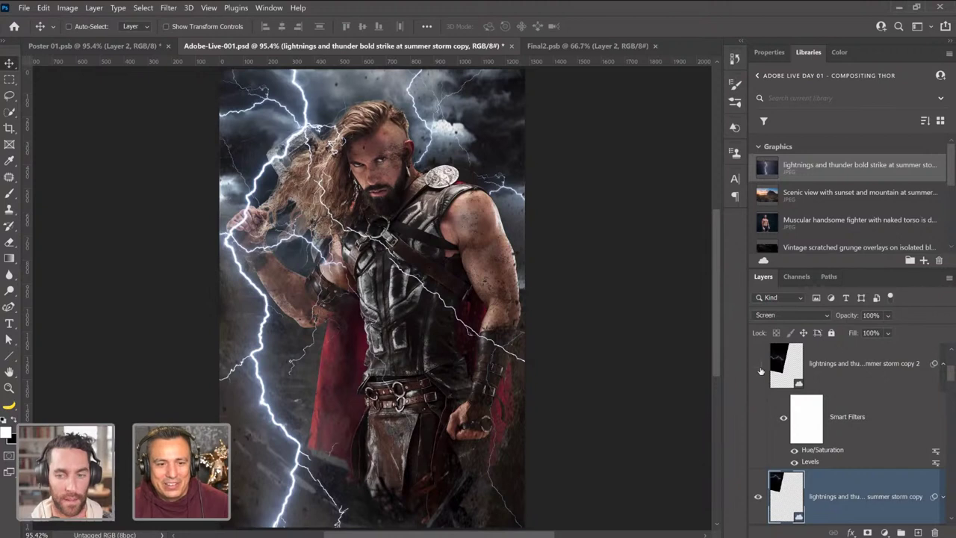
Toggle the summer storm layer's visibility to confirm it holds the bolt over the fist.
{"action": "scroll", "coordinate": [769, 451], "scroll_direction": "down", "scroll_amount": 2}
{"action": "scroll", "coordinate": [768, 455], "scroll_direction": "down", "scroll_amount": 1}
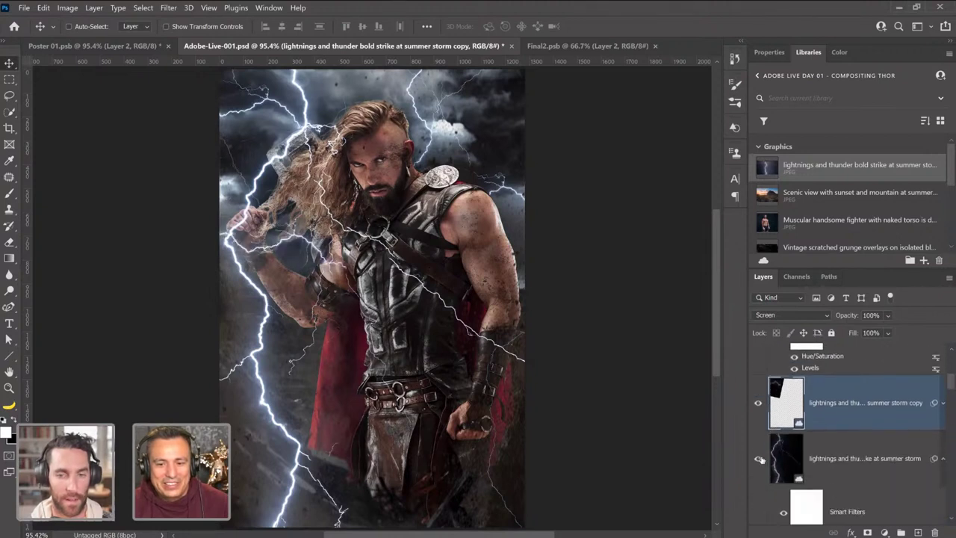
{"action": "left_click", "coordinate": [758, 459]}
{"action": "left_click", "coordinate": [758, 459]}
Add a layer mask to the summer storm lightning layer and zoom in on the fist.
{"action": "left_click", "coordinate": [805, 463]}
{"action": "scroll", "coordinate": [837, 486], "scroll_direction": "down", "scroll_amount": 1}
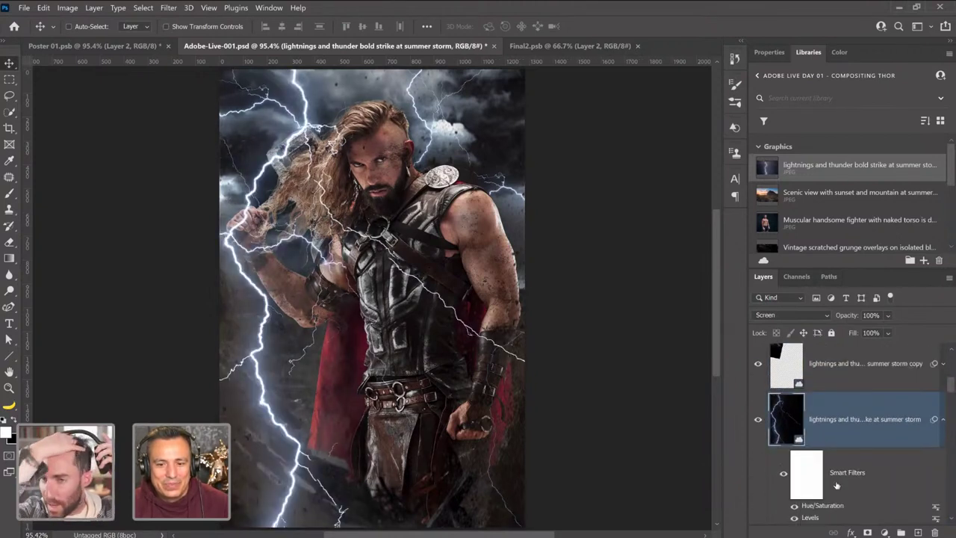
{"action": "left_click", "coordinate": [867, 533]}
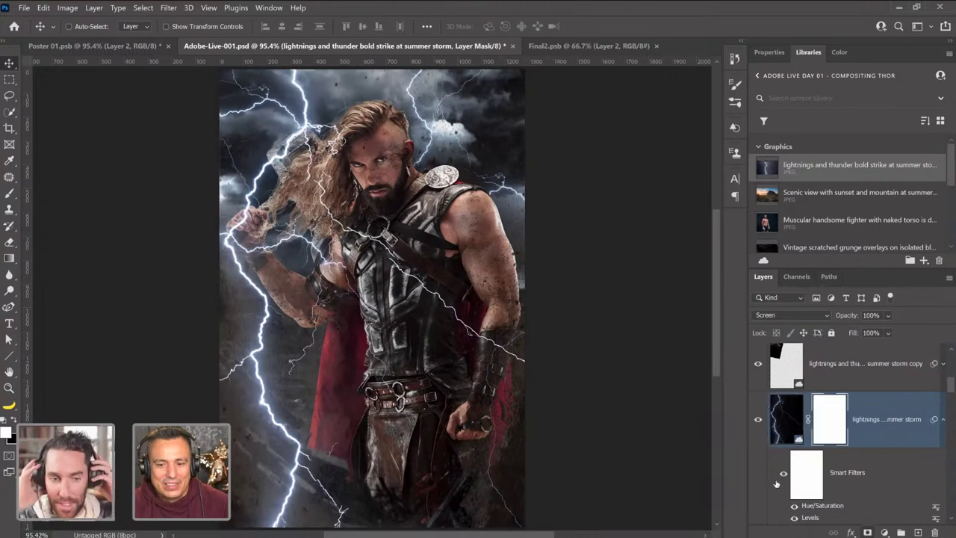
{"action": "left_click", "coordinate": [9, 387]}
{"action": "left_click_drag", "start_coordinate": [213, 221], "coordinate": [181, 227]}
Paint black on the mask to hide the bolt over the fingers and knuckles, undoing the last stroke.
{"action": "left_click", "coordinate": [10, 193]}
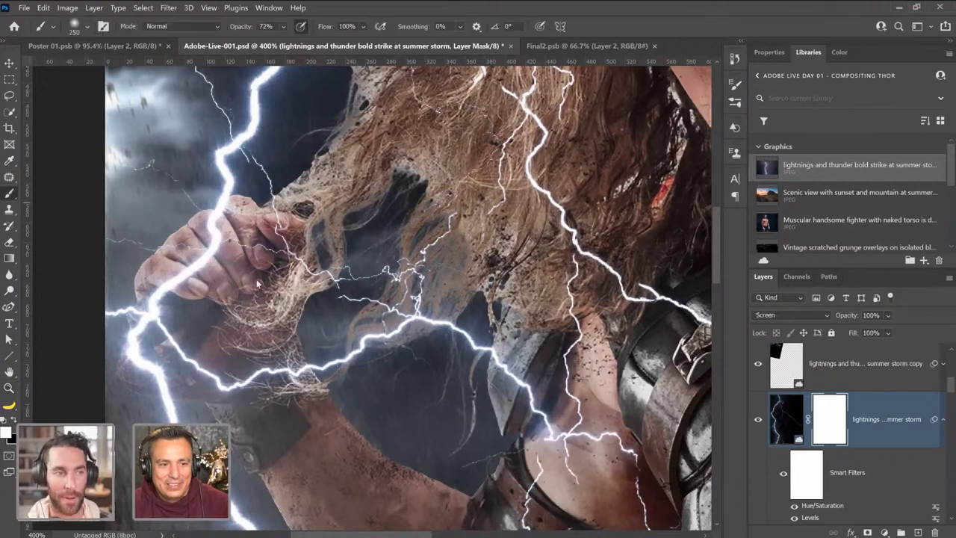
{"action": "key", "text": "bracketleft"}
{"action": "key", "text": "bracketleft"}
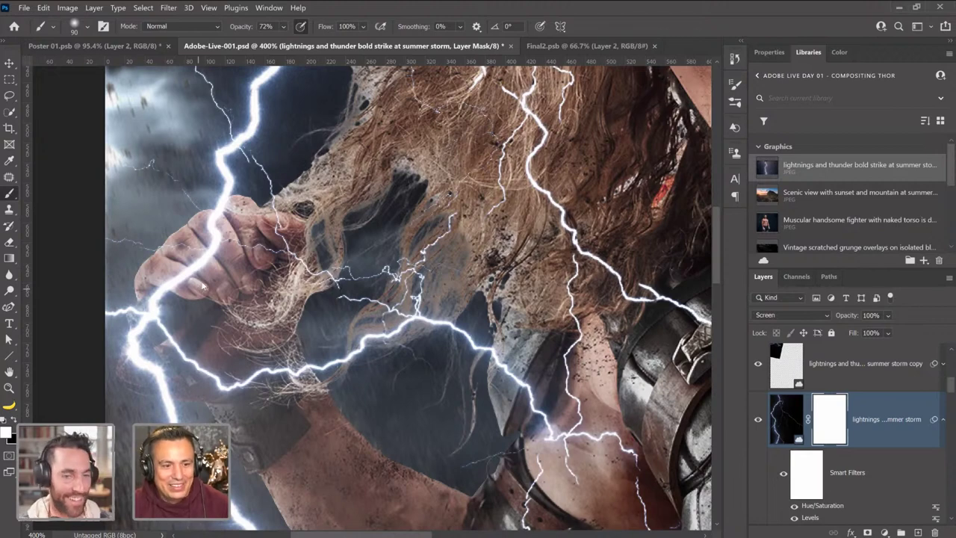
{"action": "key", "text": "x"}
{"action": "mouse_move", "coordinate": [187, 295]}
{"action": "left_mouse_down"}
{"action": "mouse_move", "coordinate": [213, 266]}
{"action": "mouse_move", "coordinate": [224, 216]}
{"action": "left_mouse_up"}
{"action": "key", "text": "["}
{"action": "key", "text": "["}
{"action": "key", "text": "["}
{"action": "key", "text": "["}
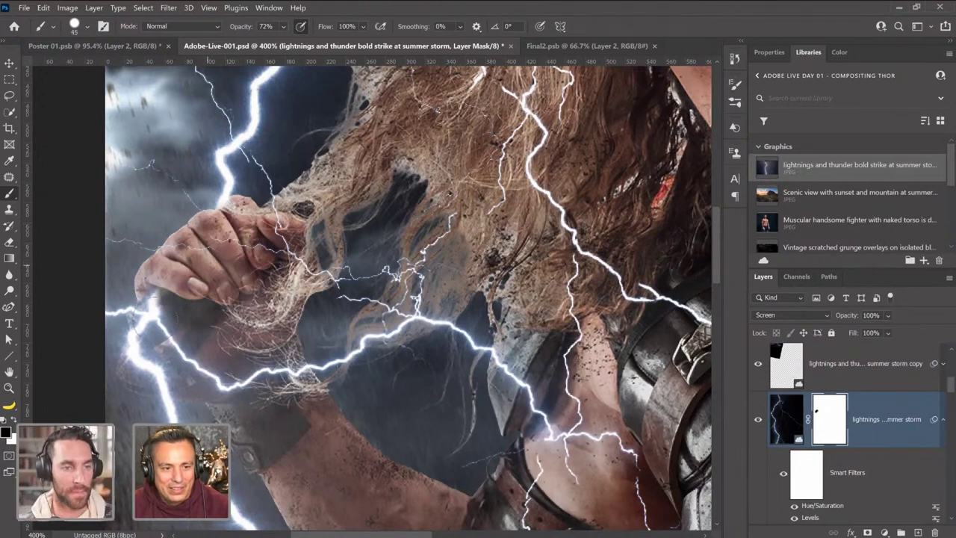
{"action": "left_click_drag", "start_coordinate": [171, 283], "coordinate": [138, 335]}
{"action": "mouse_move", "coordinate": [157, 302]}
{"action": "left_mouse_down"}
{"action": "mouse_move", "coordinate": [153, 329]}
{"action": "mouse_move", "coordinate": [132, 351]}
{"action": "mouse_move", "coordinate": [140, 364]}
{"action": "left_mouse_up"}
{"action": "key", "text": "["}
{"action": "key", "text": "["}
{"action": "key", "text": "ctrl+z"}
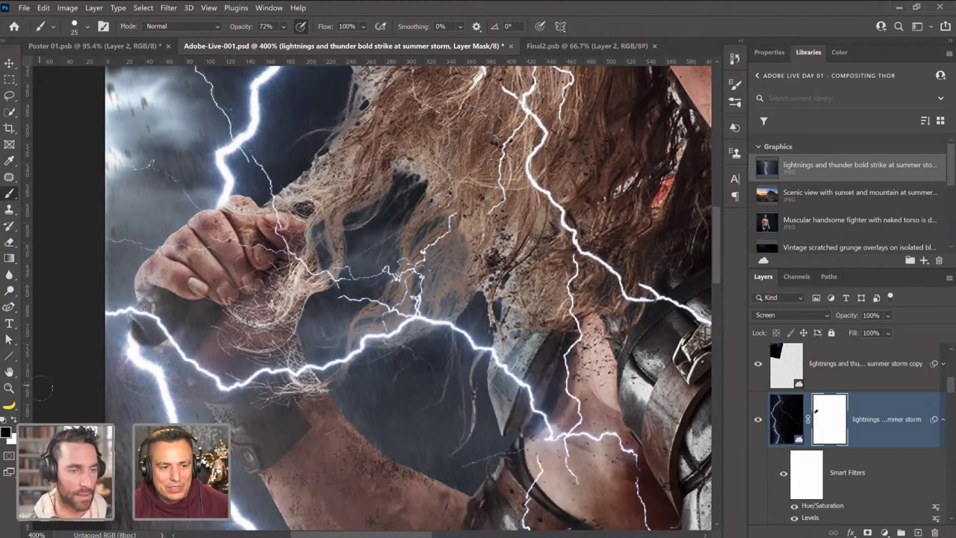
{"action": "double_click", "coordinate": [10, 371]}
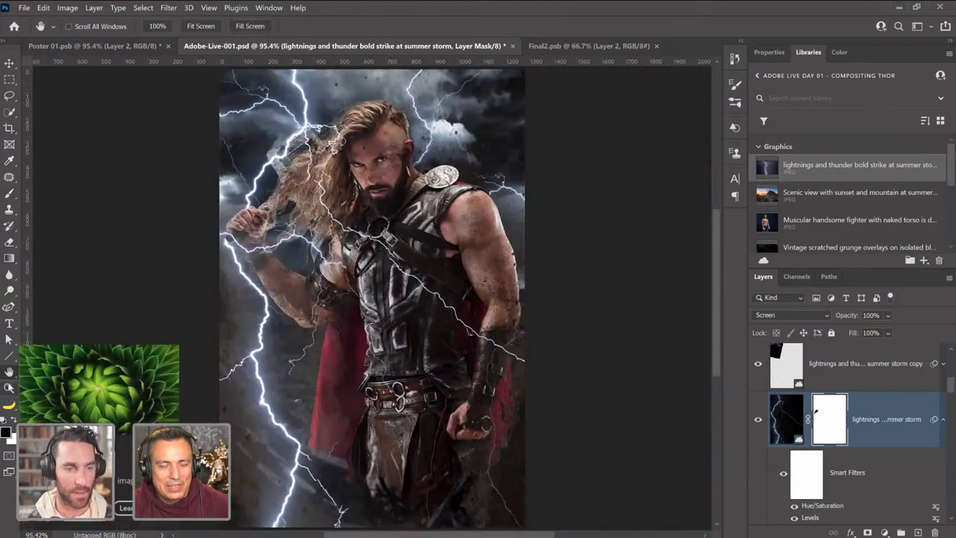
Toggle the lightning layer's mask off and on to compare the result.
{"action": "left_click", "coordinate": [826, 422], "text": "shift"}
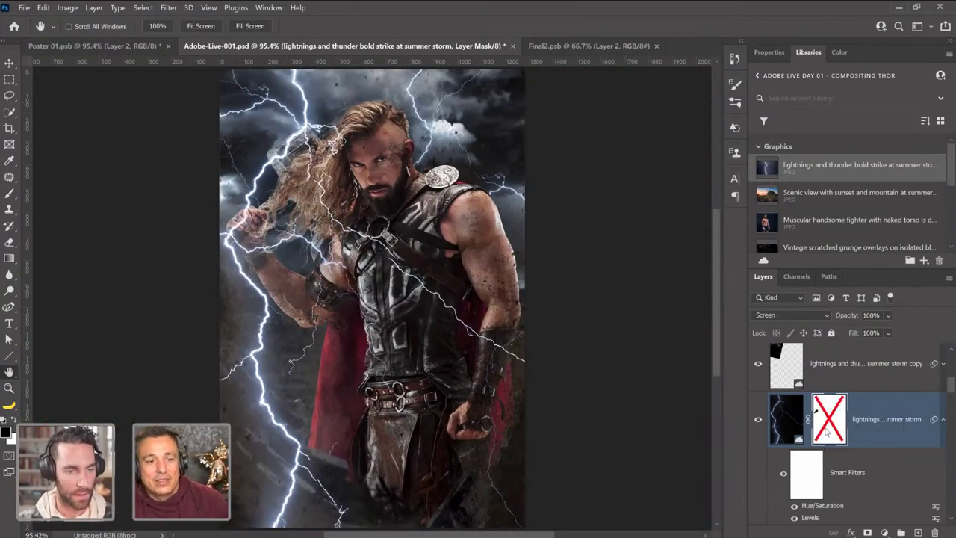
{"action": "left_click", "coordinate": [826, 431], "text": "shift"}
{"action": "left_click", "coordinate": [827, 431], "text": "shift"}
{"action": "left_click", "coordinate": [826, 431], "text": "shift"}
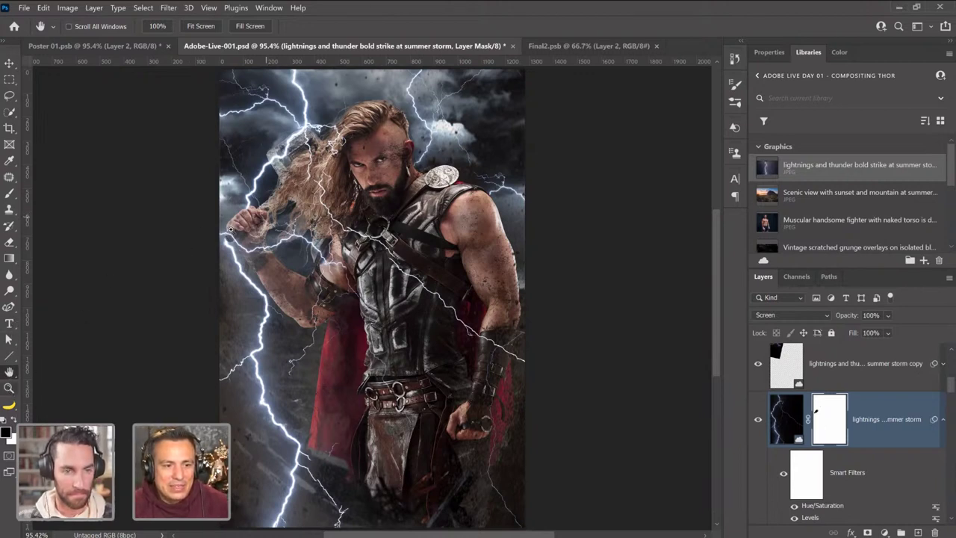
Zoom in on Thor's raised fist, past 300%.
{"action": "key", "text": "z"}
{"action": "left_click_drag", "start_coordinate": [231, 228], "coordinate": [232, 228]}
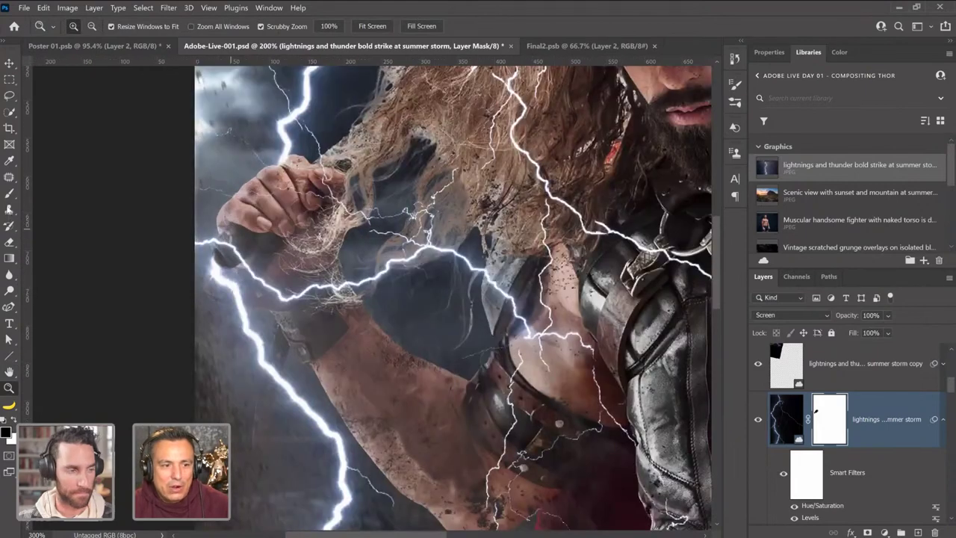
{"action": "left_click", "coordinate": [223, 278]}
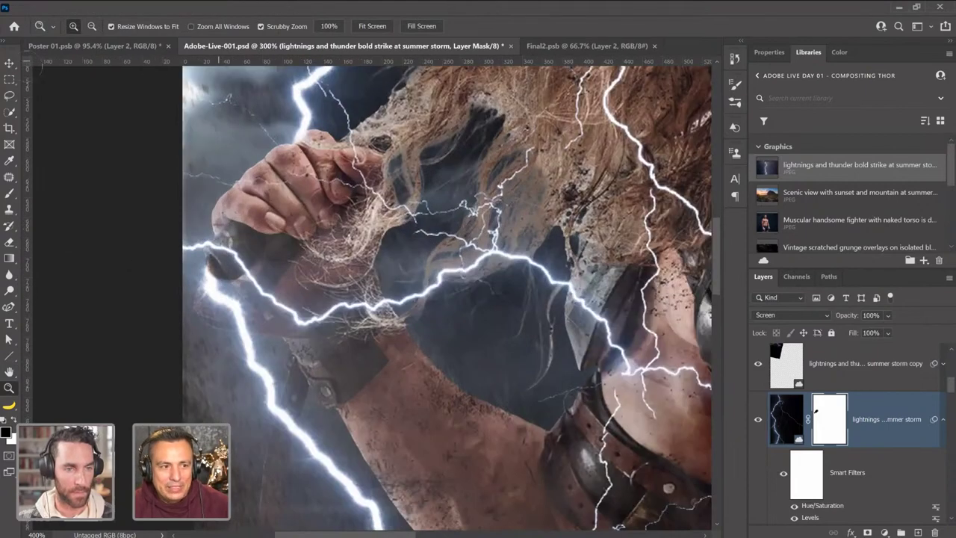
{"action": "left_click", "coordinate": [170, 215]}
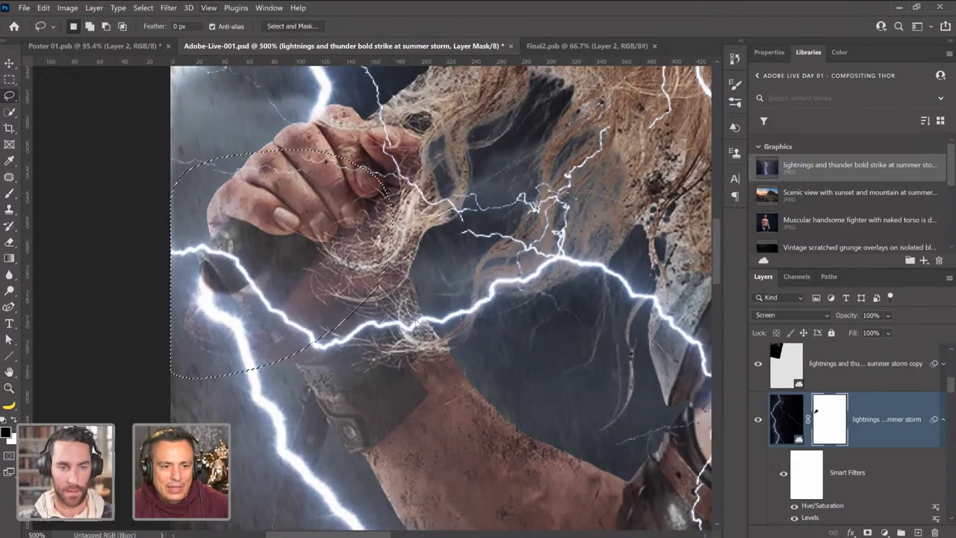
Apply a 3.7 px Gaussian Blur to the lightning layer's mask.
{"action": "key", "text": "ctrl+alt+f"}
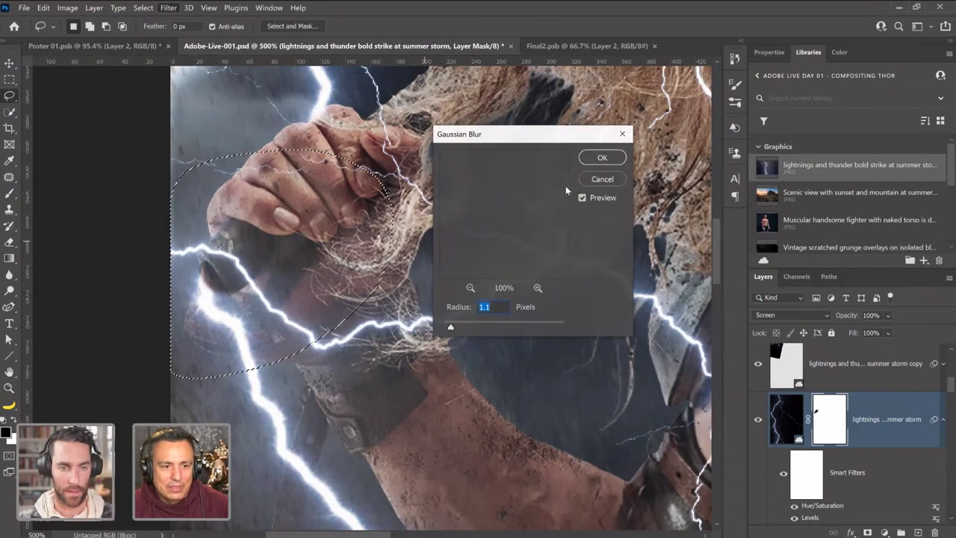
{"action": "key", "text": "Up"}
{"action": "key", "text": "Up"}
{"action": "key", "text": "Up"}
{"action": "key", "text": "Up"}
{"action": "key", "text": "Up"}
{"action": "key", "text": "Up"}
{"action": "key", "text": "Up"}
{"action": "key", "text": "Up"}
{"action": "key", "text": "Up"}
{"action": "key", "text": "Up"}
{"action": "key", "text": "Up"}
{"action": "key", "text": "Up"}
{"action": "key", "text": "Up"}
{"action": "key", "text": "Up"}
{"action": "key", "text": "Up"}
{"action": "key", "text": "Up"}
{"action": "key", "text": "Up"}
{"action": "key", "text": "Up"}
{"action": "key", "text": "Up"}
{"action": "key", "text": "Up"}
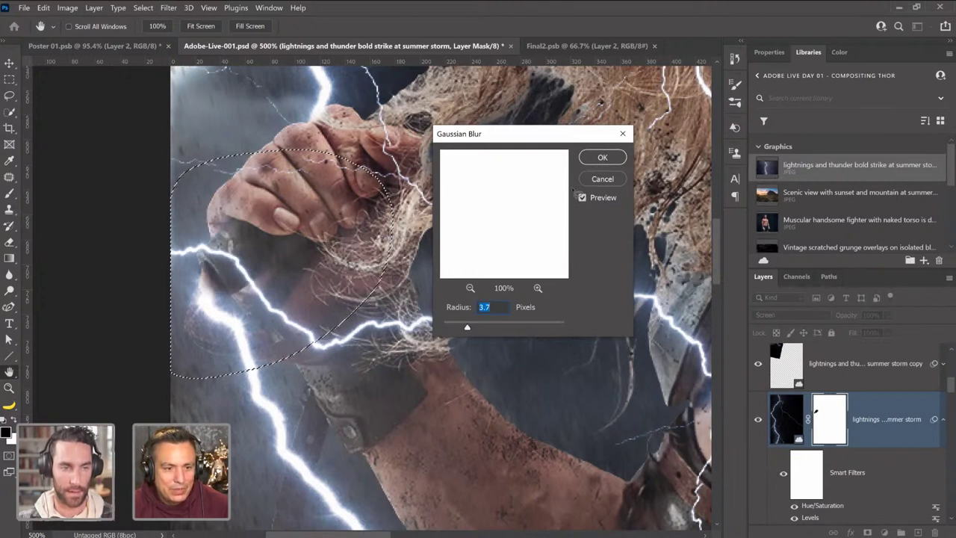
{"action": "left_click", "coordinate": [381, 448]}
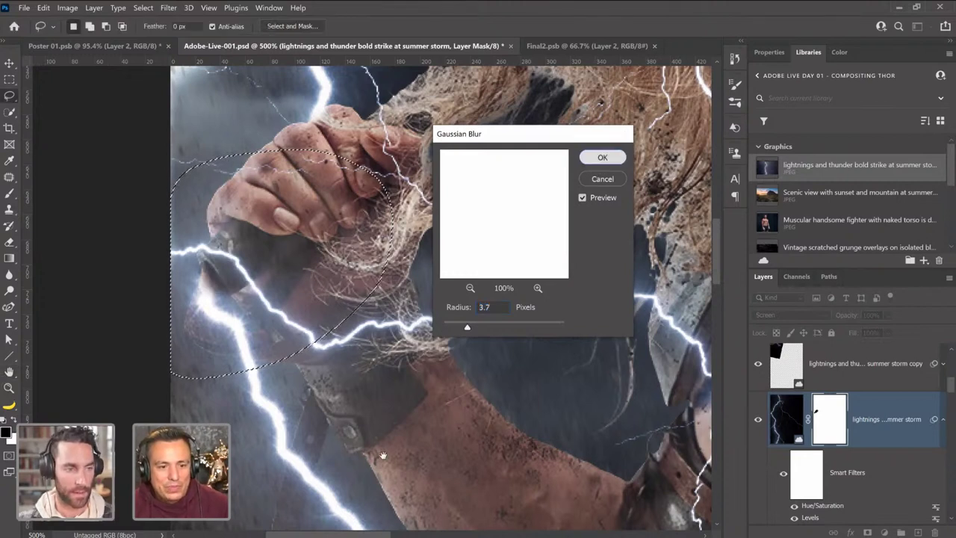
{"action": "key", "text": "Return"}
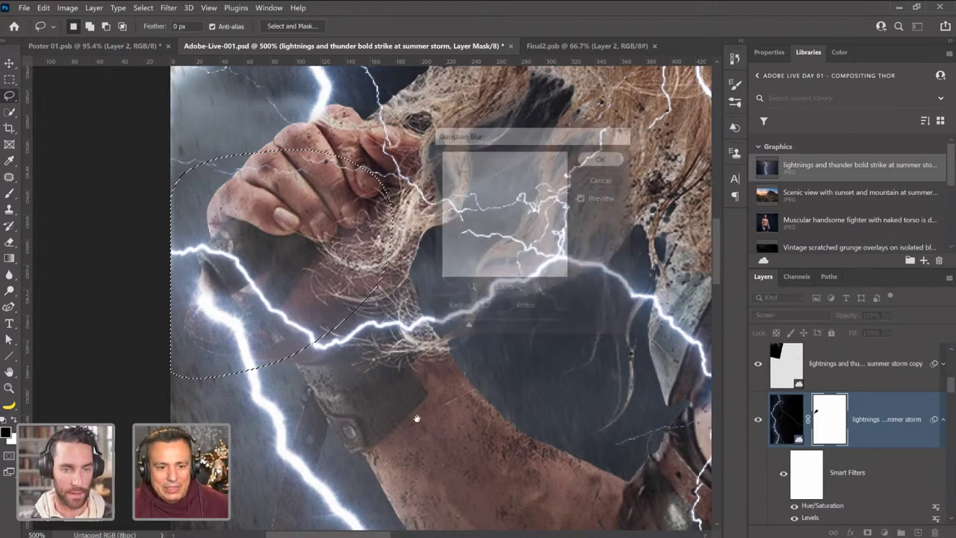
Fit the composite to the screen, then zoom in on Thor's head to 200%.
{"action": "key", "text": "ctrl+0"}
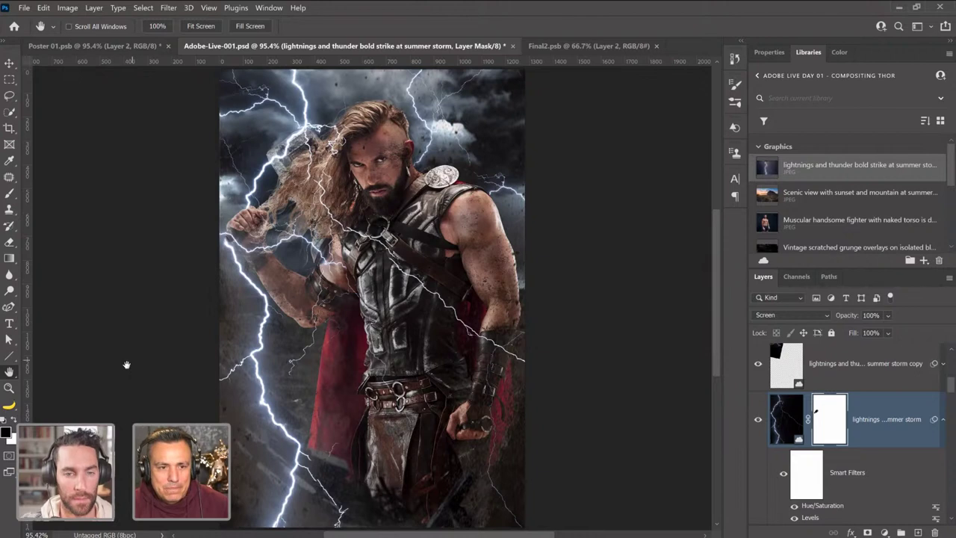
{"action": "left_click", "coordinate": [9, 388]}
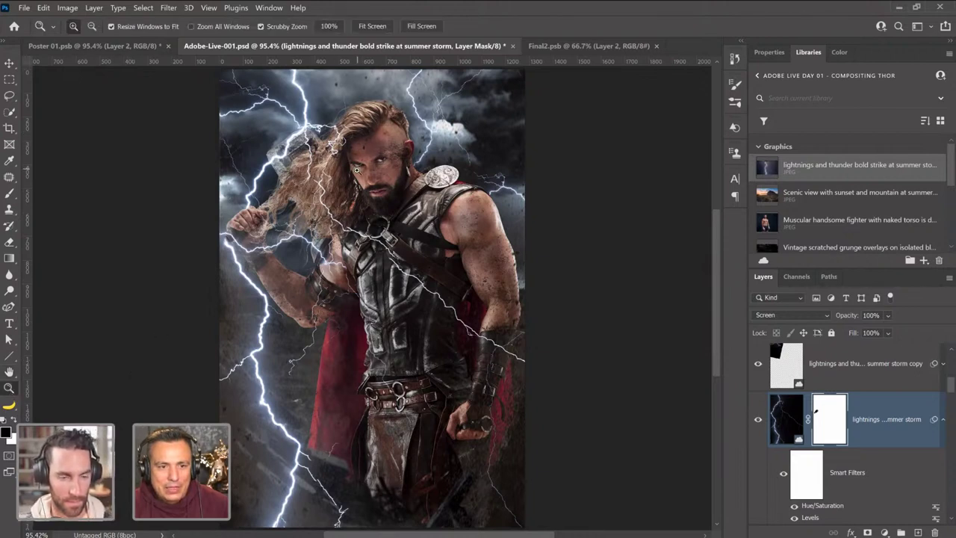
{"action": "left_click", "coordinate": [387, 107]}
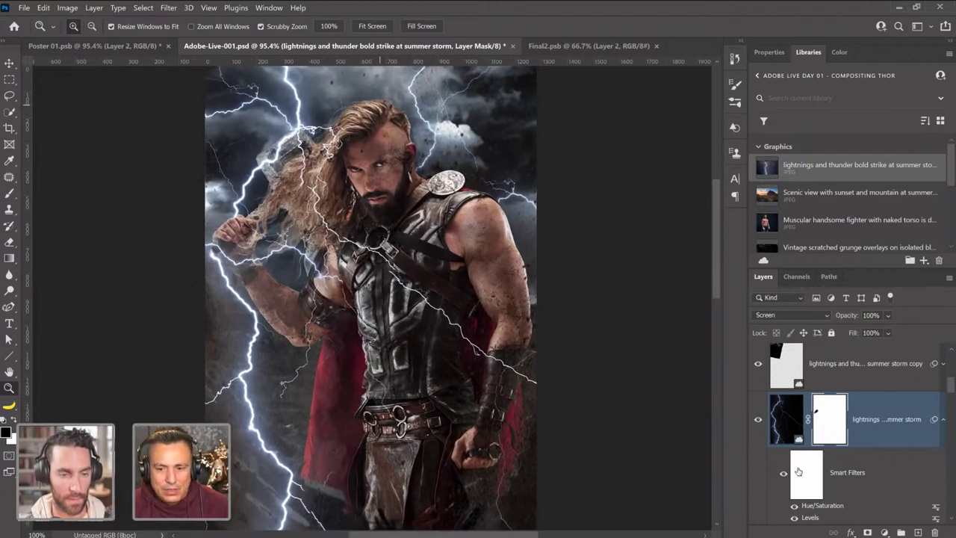
{"action": "key", "text": "ctrl+1"}
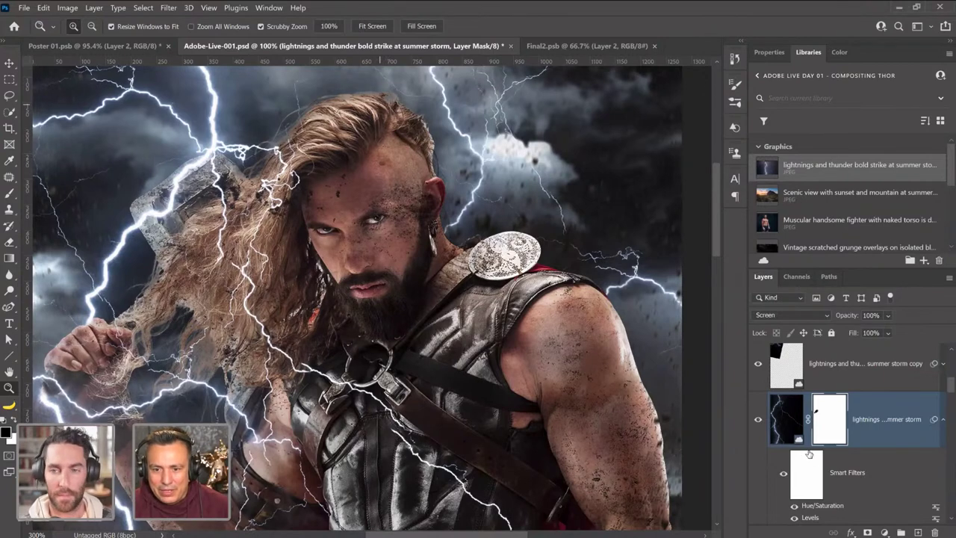
{"action": "key", "text": "ctrl+plus"}
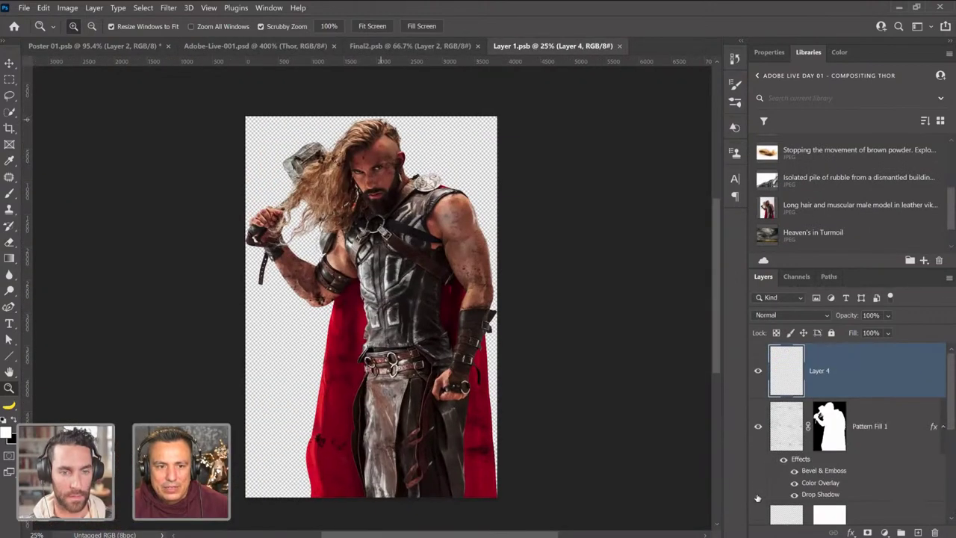
Zoom in closely on Thor's face and the hair of his crown.
{"action": "left_click", "coordinate": [390, 86]}
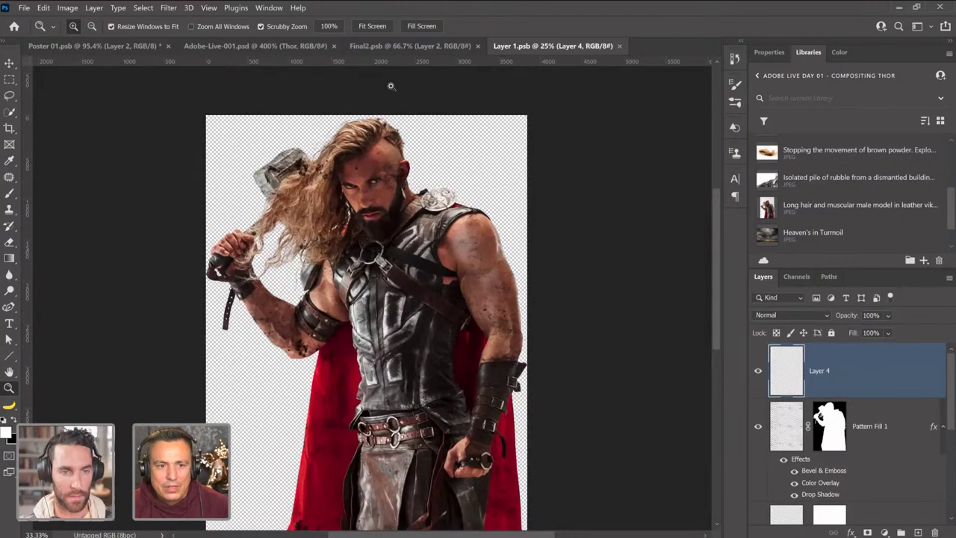
{"action": "left_click", "coordinate": [377, 134]}
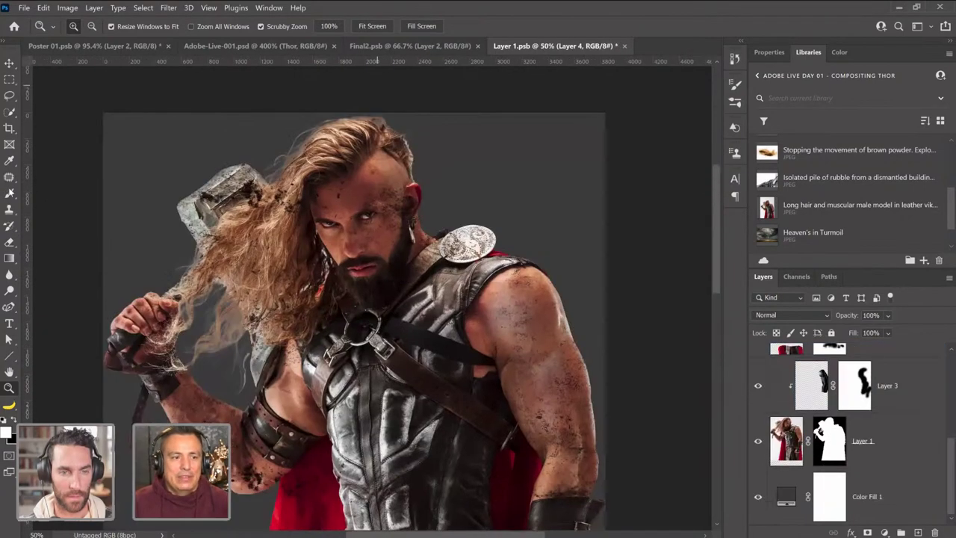
{"action": "left_click", "coordinate": [336, 231]}
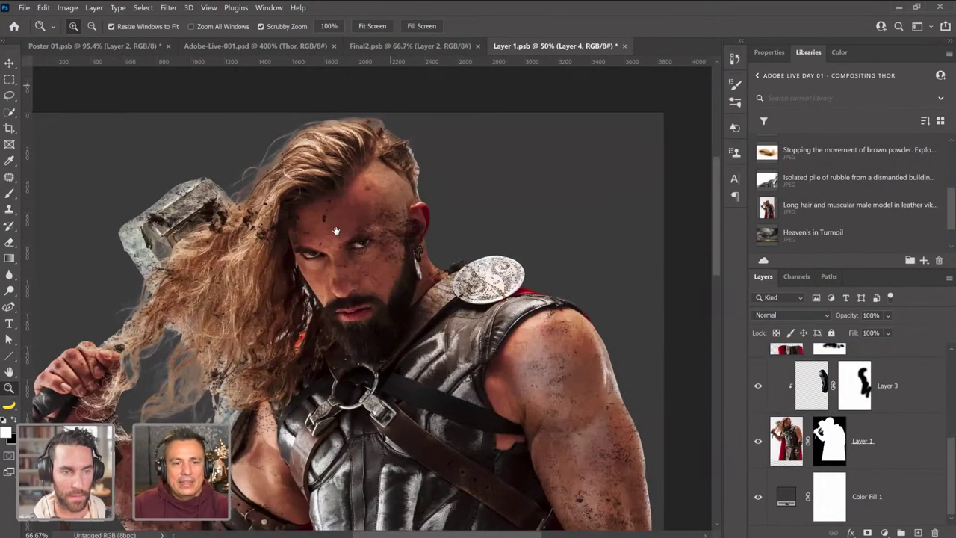
{"action": "key", "text": "ctrl+plus"}
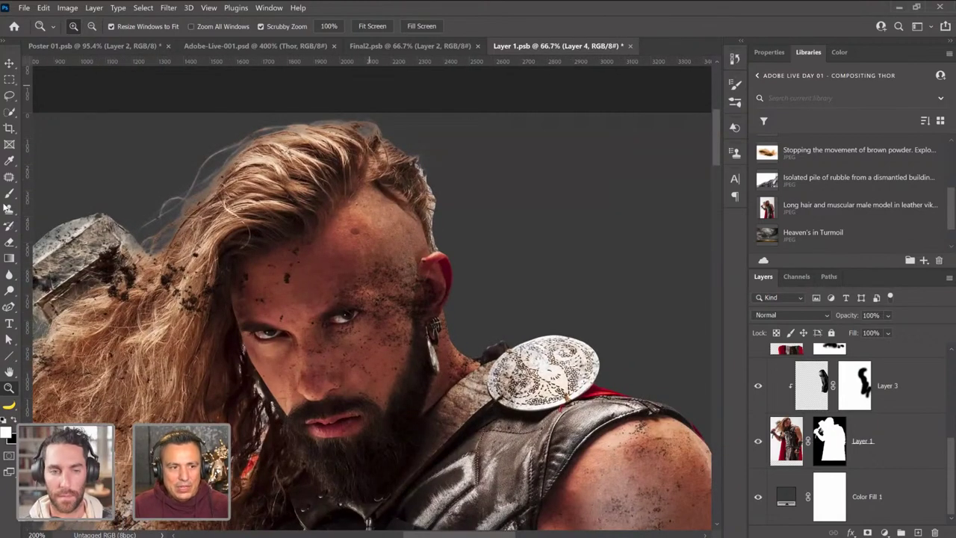
{"action": "key", "text": "b"}
{"action": "key", "text": "ctrl+plus"}
Paint on Layer 1's mask to hide a stray edge and reveal hair along the crown's top and left.
{"action": "left_click", "coordinate": [829, 441]}
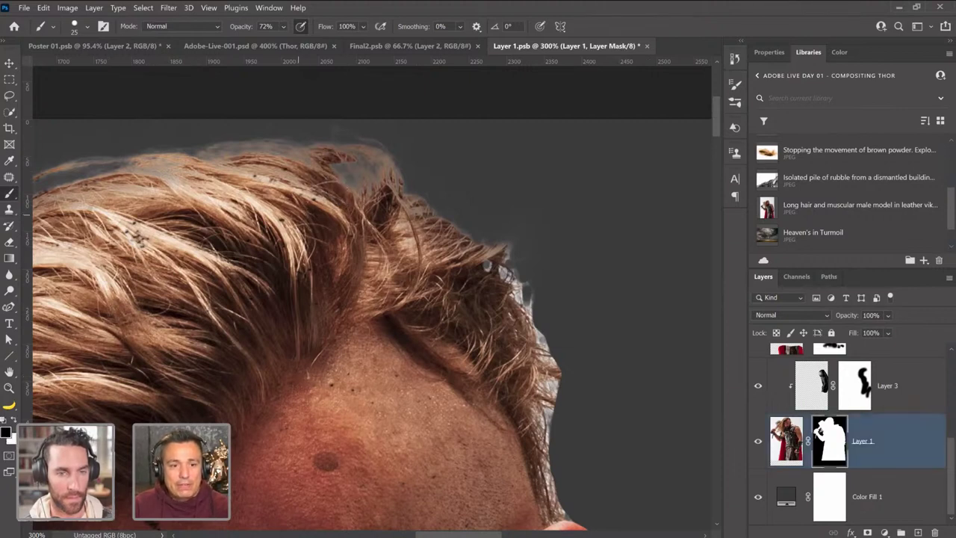
{"action": "mouse_move", "coordinate": [343, 172]}
{"action": "left_mouse_down"}
{"action": "mouse_move", "coordinate": [359, 211]}
{"action": "mouse_move", "coordinate": [357, 186]}
{"action": "mouse_move", "coordinate": [344, 180]}
{"action": "mouse_move", "coordinate": [351, 168]}
{"action": "mouse_move", "coordinate": [364, 168]}
{"action": "mouse_move", "coordinate": [374, 187]}
{"action": "mouse_move", "coordinate": [381, 160]}
{"action": "mouse_move", "coordinate": [392, 183]}
{"action": "left_mouse_up"}
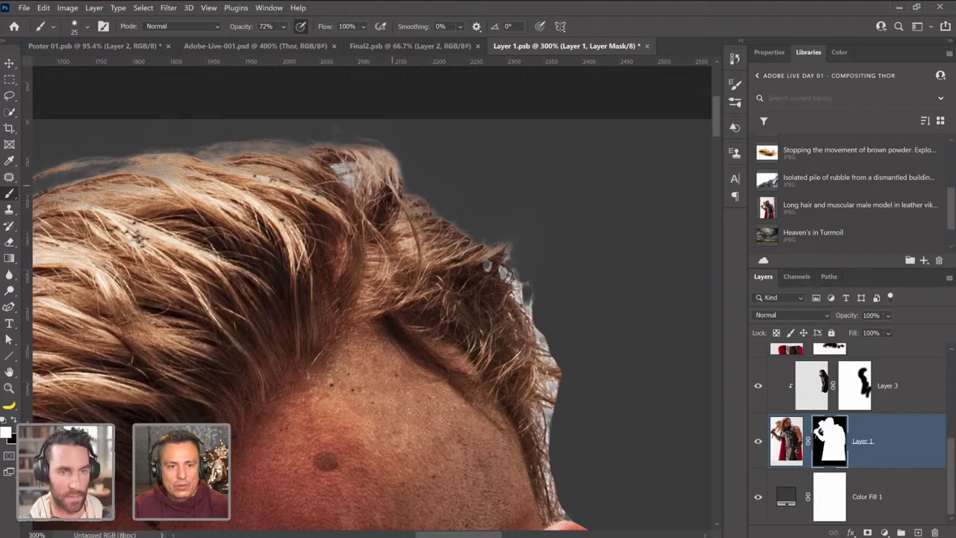
{"action": "mouse_move", "coordinate": [310, 152]}
{"action": "left_mouse_down"}
{"action": "mouse_move", "coordinate": [224, 150]}
{"action": "mouse_move", "coordinate": [161, 177]}
{"action": "left_mouse_up"}
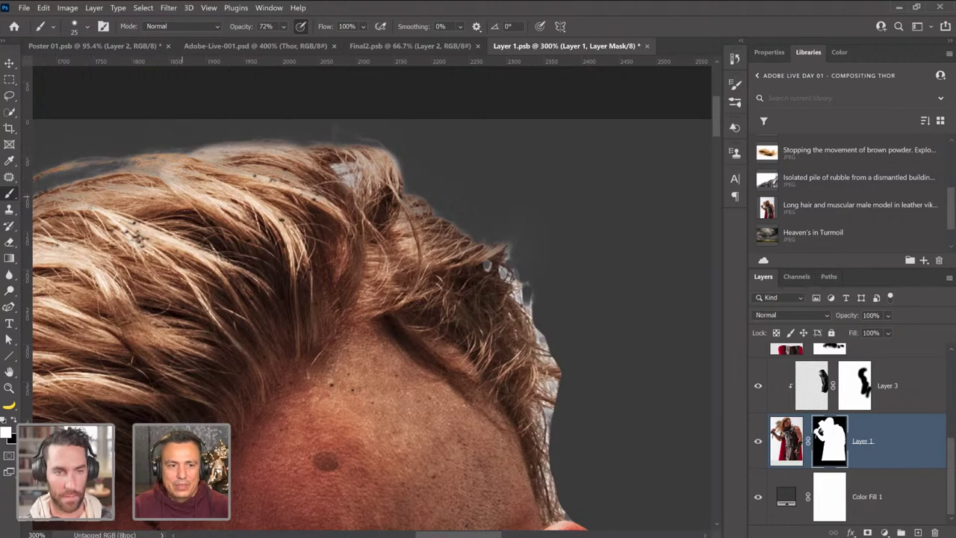
{"action": "left_click_drag", "start_coordinate": [431, 174], "coordinate": [612, 189]}
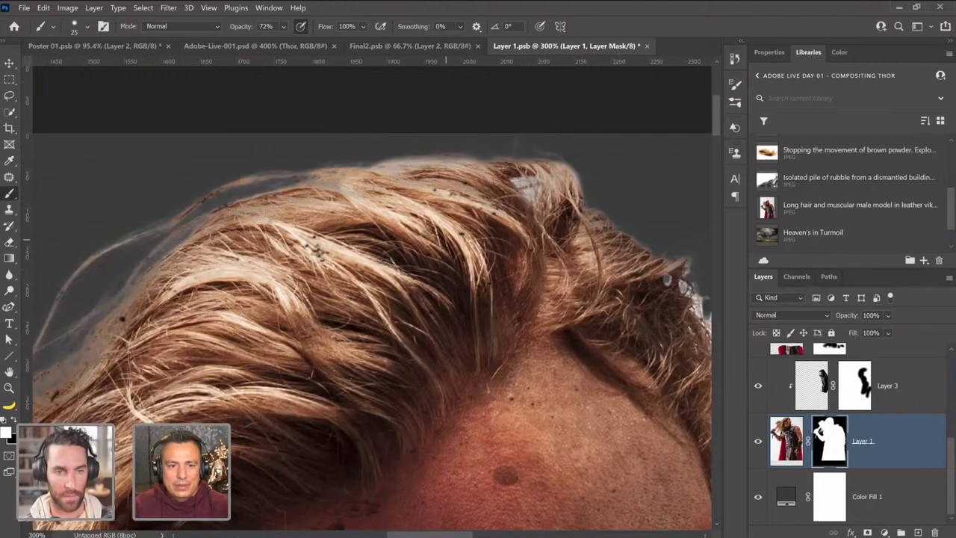
{"action": "mouse_move", "coordinate": [344, 183]}
{"action": "left_mouse_down"}
{"action": "mouse_move", "coordinate": [414, 179]}
{"action": "mouse_move", "coordinate": [313, 198]}
{"action": "mouse_move", "coordinate": [247, 243]}
{"action": "mouse_move", "coordinate": [173, 345]}
{"action": "mouse_move", "coordinate": [124, 386]}
{"action": "left_mouse_up"}
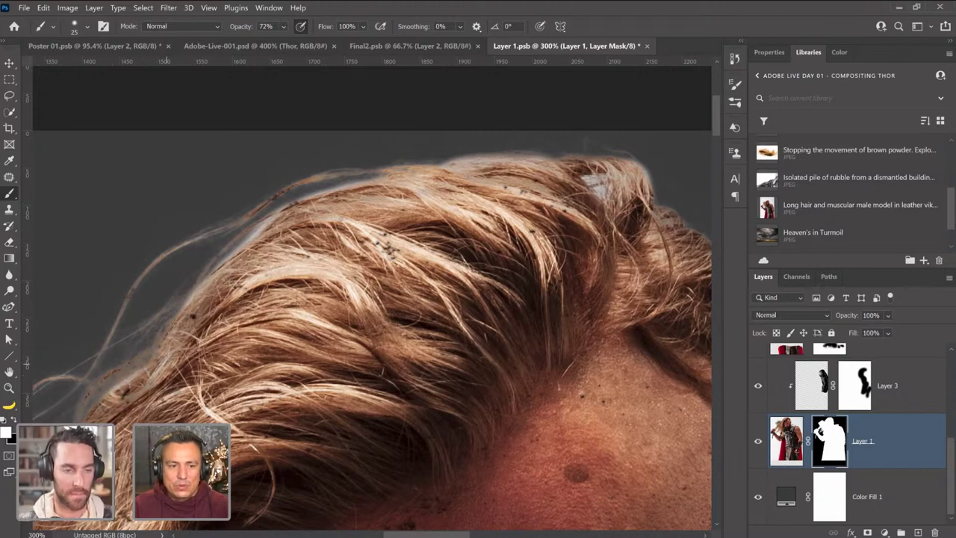
{"action": "left_click_drag", "start_coordinate": [165, 362], "coordinate": [236, 266]}
{"action": "left_click_drag", "start_coordinate": [149, 332], "coordinate": [134, 358]}
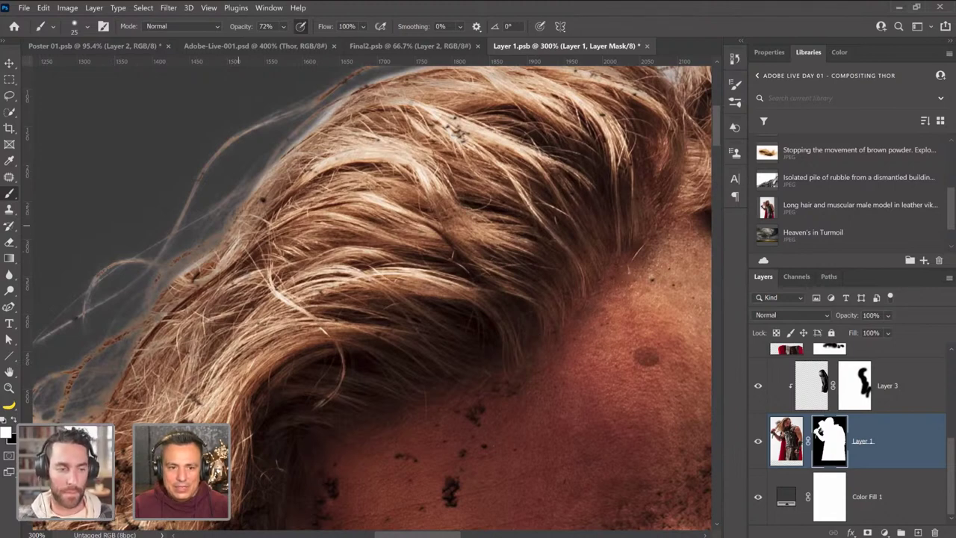
Work the mask across the forehead, the rubble in the hair, and the hammer's top.
{"action": "left_click_drag", "start_coordinate": [339, 428], "coordinate": [413, 201]}
{"action": "left_click_drag", "start_coordinate": [366, 260], "coordinate": [385, 204]}
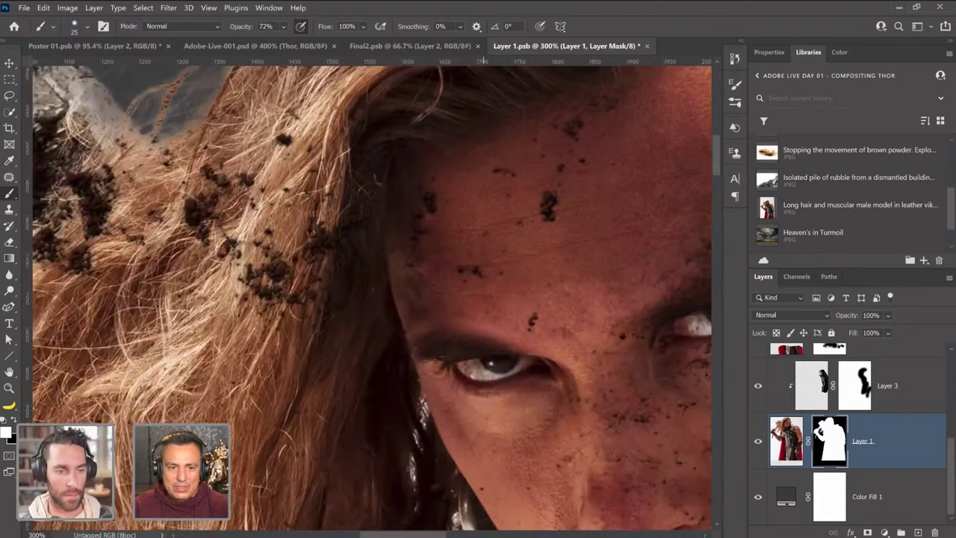
{"action": "left_click_drag", "start_coordinate": [345, 314], "coordinate": [568, 318]}
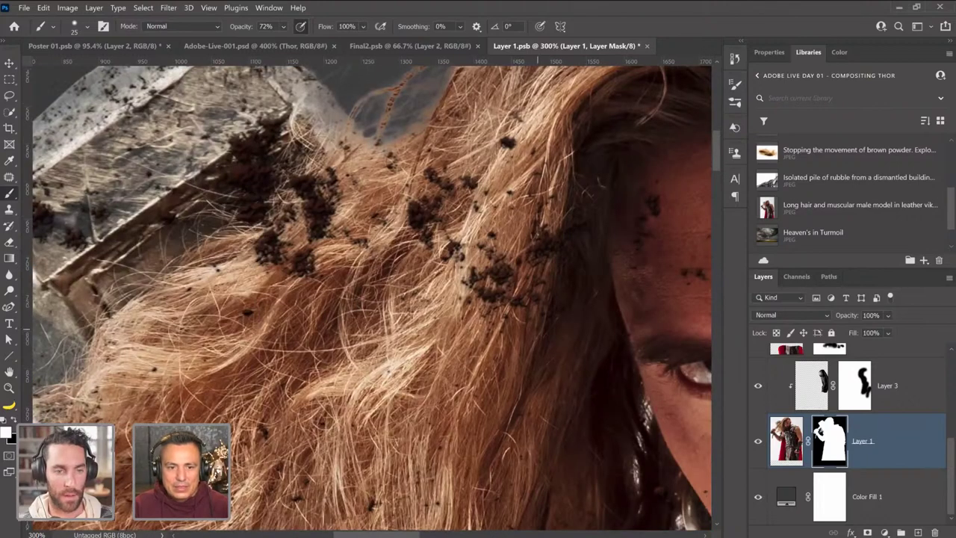
{"action": "left_click_drag", "start_coordinate": [538, 224], "coordinate": [494, 337]}
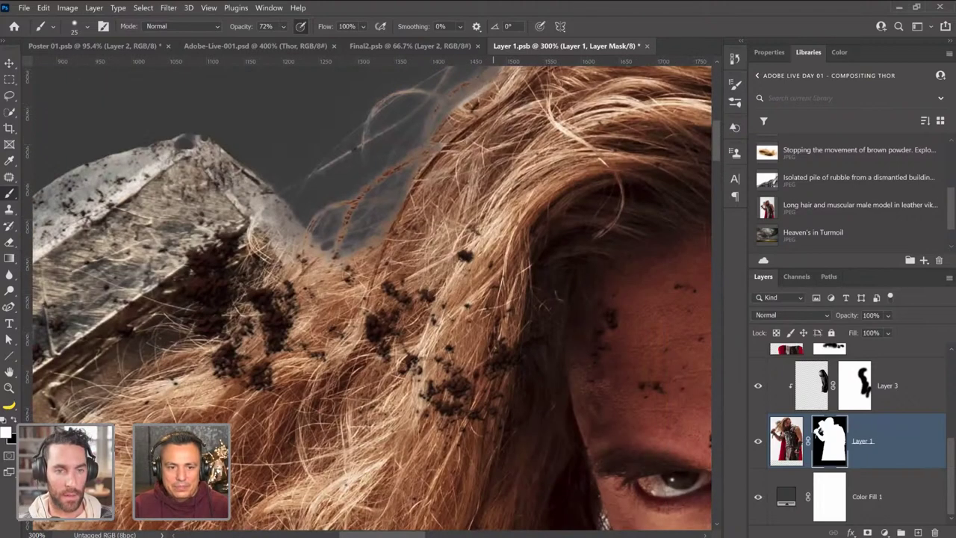
{"action": "left_click_drag", "start_coordinate": [269, 217], "coordinate": [403, 247]}
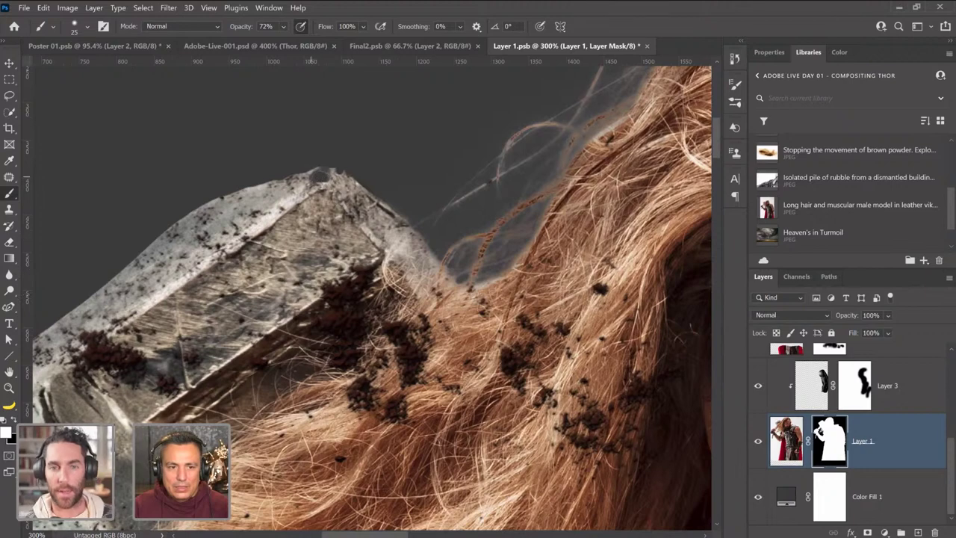
Shrink the brush to size 8, reveal hair atop the hammer, then switch to hiding at 100% opacity.
{"action": "key", "text": "bracketleft"}
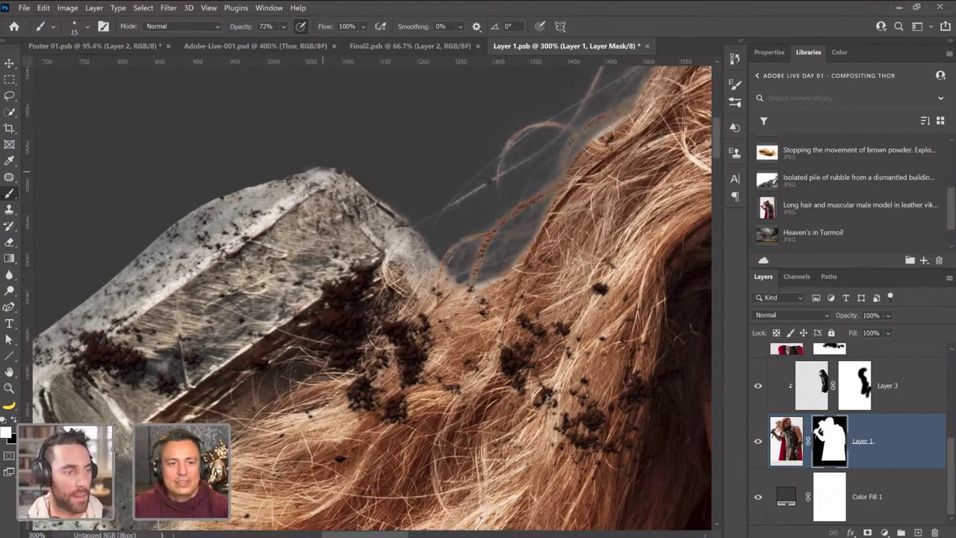
{"action": "key", "text": "bracketleft"}
{"action": "key", "text": "bracketleft"}
{"action": "key", "text": "bracketleft"}
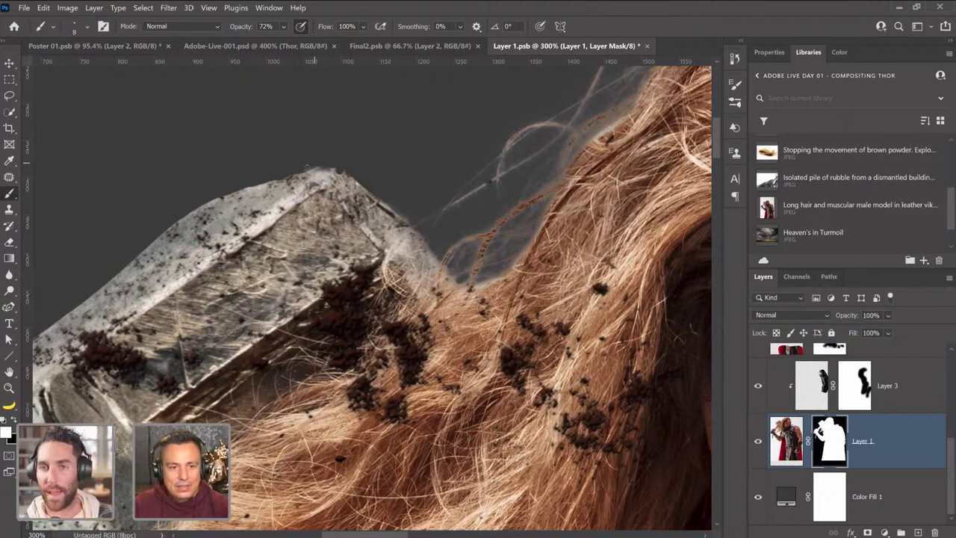
{"action": "left_click_drag", "start_coordinate": [306, 166], "coordinate": [330, 156]}
{"action": "key", "text": "x"}
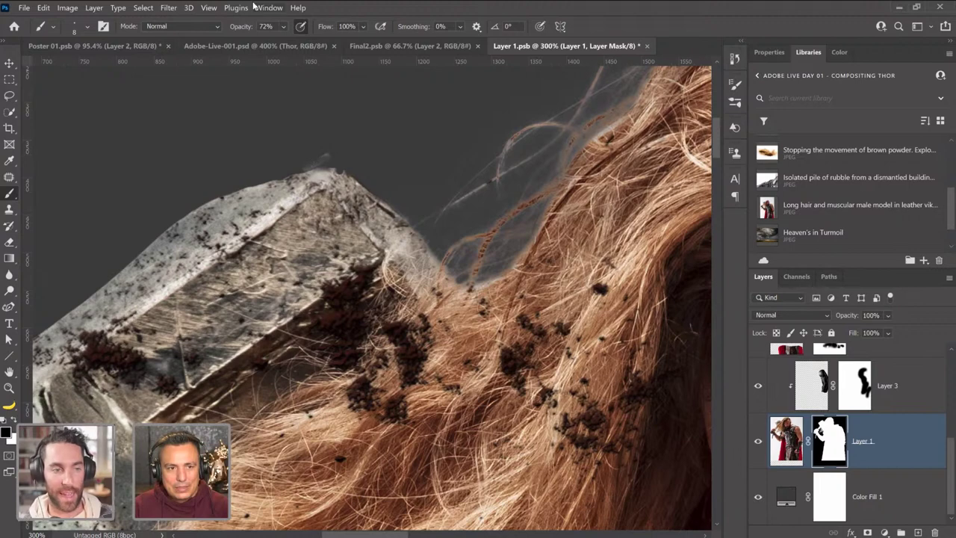
{"action": "key", "text": "0"}
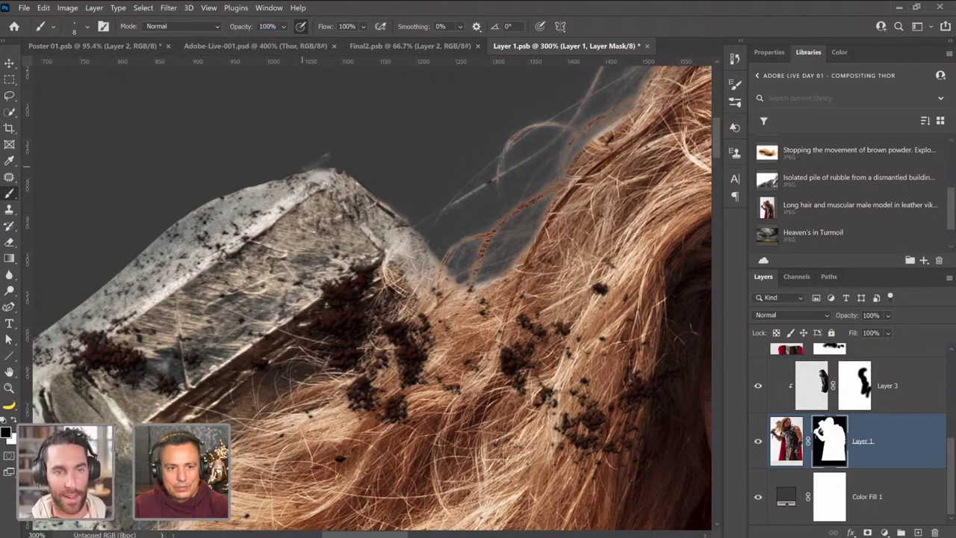
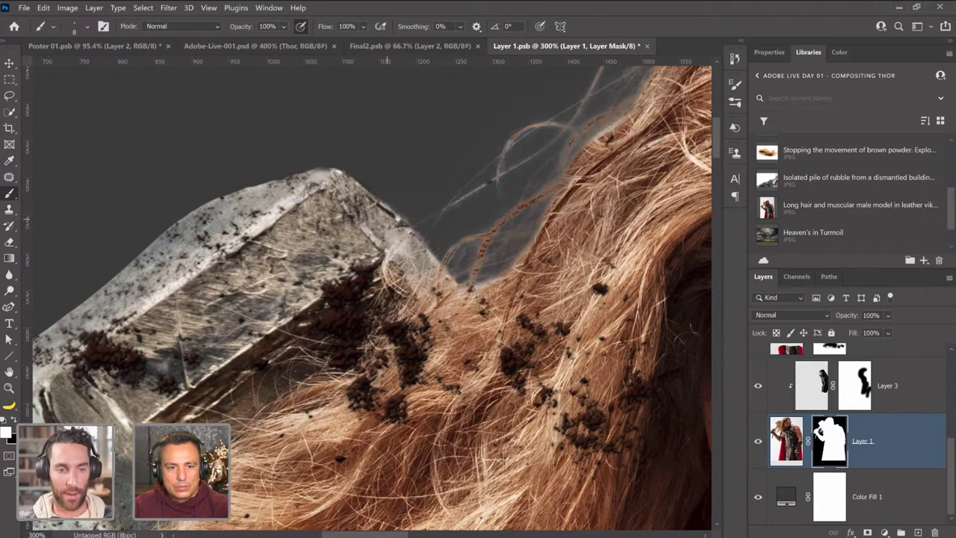
Zoom in closely on the top of the warrior's head and hair edge.
{"action": "scroll", "coordinate": [284, 287], "scroll_direction": "up", "scroll_amount": 1}
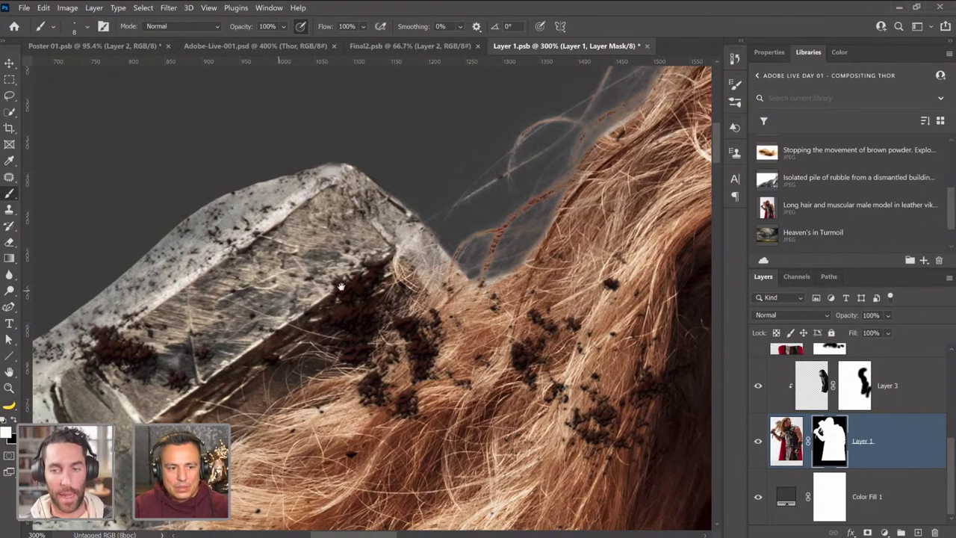
{"action": "scroll", "coordinate": [286, 261], "scroll_direction": "up", "scroll_amount": 1}
{"action": "left_click_drag", "start_coordinate": [285, 338], "coordinate": [307, 248]}
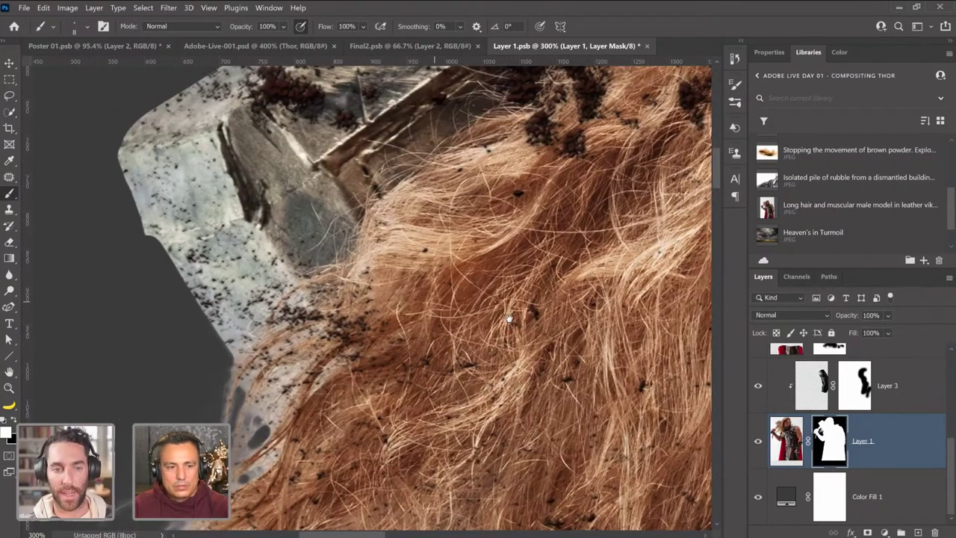
{"action": "left_click_drag", "start_coordinate": [551, 308], "coordinate": [441, 278]}
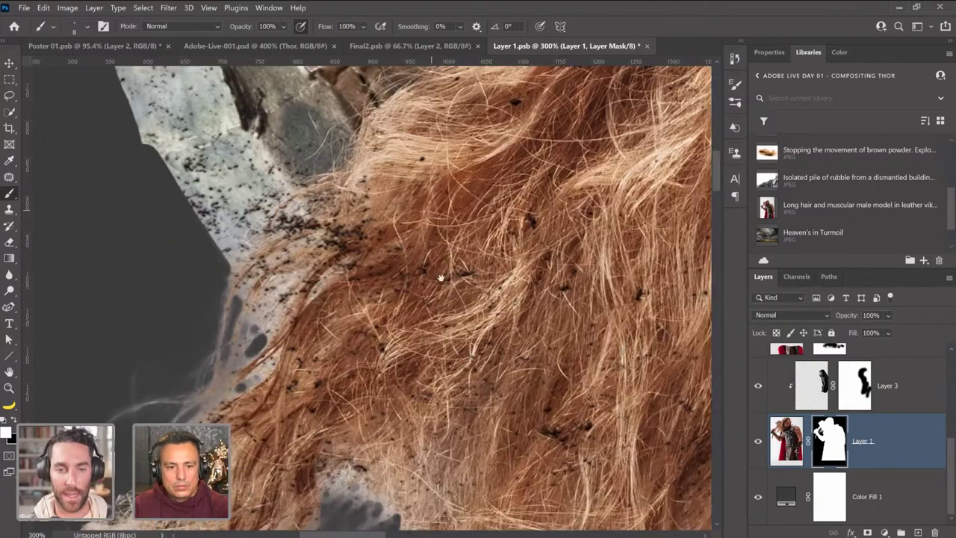
{"action": "scroll", "coordinate": [391, 339], "scroll_direction": "down", "scroll_amount": 5}
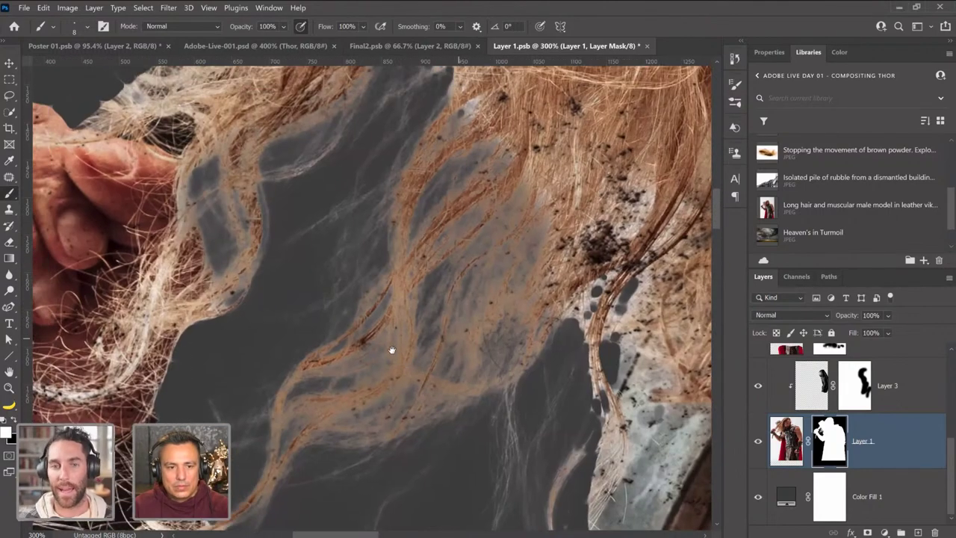
{"action": "scroll", "coordinate": [391, 350], "scroll_direction": "down", "scroll_amount": 4}
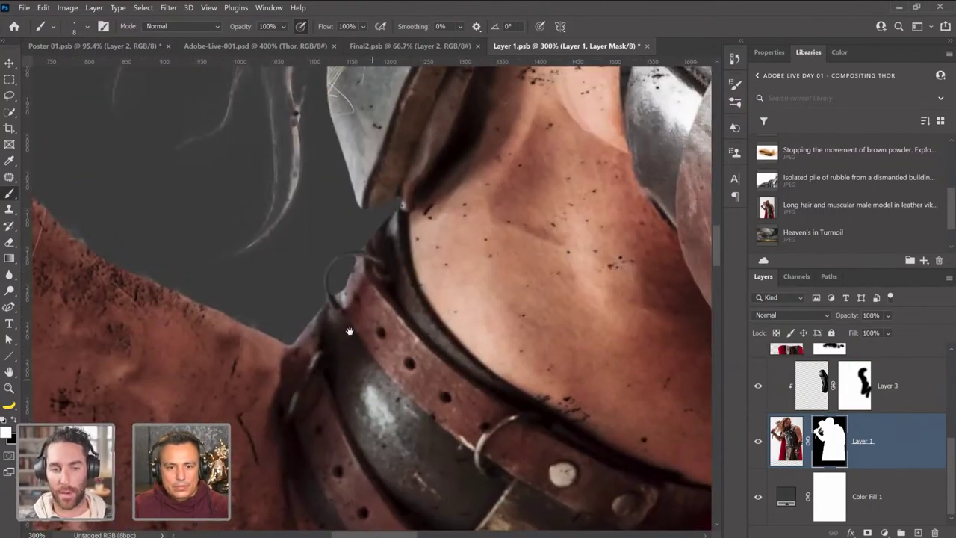
{"action": "scroll", "coordinate": [349, 330], "scroll_direction": "down", "scroll_amount": 5}
{"action": "scroll", "coordinate": [349, 330], "scroll_direction": "right", "scroll_amount": 5}
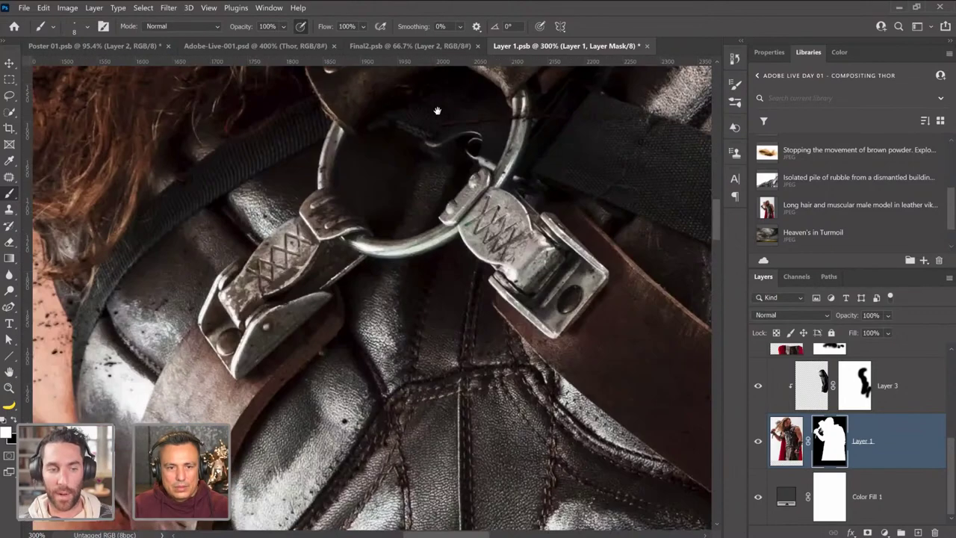
{"action": "left_click_drag", "start_coordinate": [437, 111], "coordinate": [442, 91]}
{"action": "double_click", "coordinate": [10, 373]}
{"action": "key", "text": "z"}
{"action": "left_click_drag", "start_coordinate": [440, 92], "coordinate": [440, 92]}
{"action": "key", "text": "ctrl+plus"}
{"action": "key", "text": "ctrl+plus"}
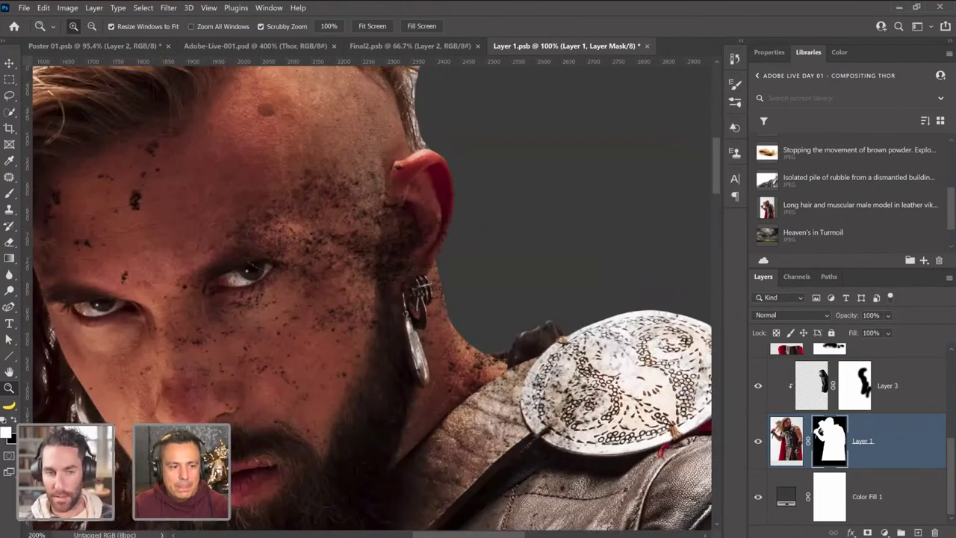
Paint black on Layer 1's mask from the hair edge down to the ear, hiding the whitish fringe.
{"action": "key", "text": "b"}
{"action": "left_click_drag", "start_coordinate": [261, 153], "coordinate": [274, 166]}
{"action": "key", "text": "ctrl+z"}
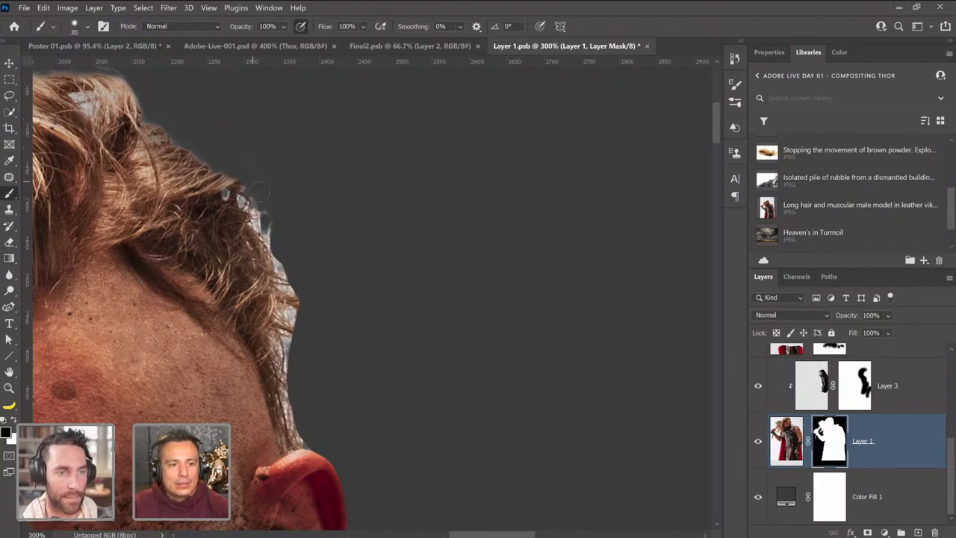
{"action": "mouse_move", "coordinate": [250, 184]}
{"action": "left_mouse_down"}
{"action": "mouse_move", "coordinate": [247, 203]}
{"action": "mouse_move", "coordinate": [237, 169]}
{"action": "left_mouse_up"}
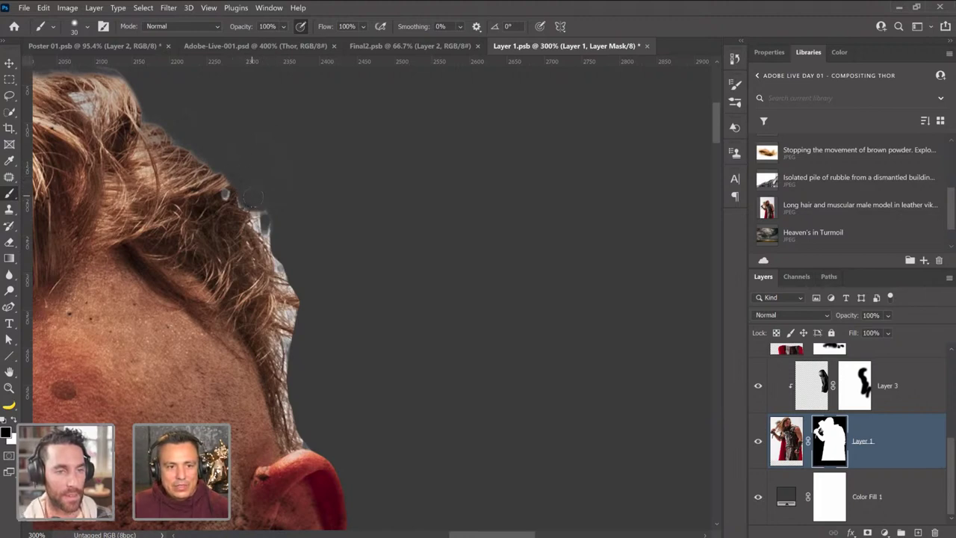
{"action": "mouse_move", "coordinate": [250, 198]}
{"action": "left_mouse_down"}
{"action": "mouse_move", "coordinate": [266, 226]}
{"action": "mouse_move", "coordinate": [245, 182]}
{"action": "mouse_move", "coordinate": [297, 297]}
{"action": "mouse_move", "coordinate": [297, 368]}
{"action": "mouse_move", "coordinate": [285, 263]}
{"action": "mouse_move", "coordinate": [292, 298]}
{"action": "mouse_move", "coordinate": [292, 274]}
{"action": "mouse_move", "coordinate": [309, 290]}
{"action": "mouse_move", "coordinate": [386, 211]}
{"action": "mouse_move", "coordinate": [368, 219]}
{"action": "mouse_move", "coordinate": [381, 359]}
{"action": "left_mouse_up"}
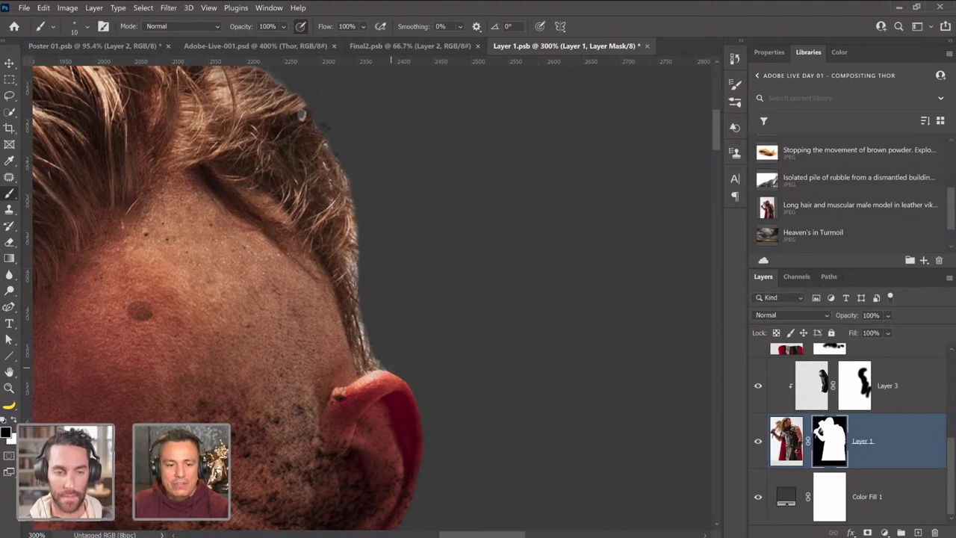
{"action": "left_click_drag", "start_coordinate": [384, 366], "coordinate": [375, 367]}
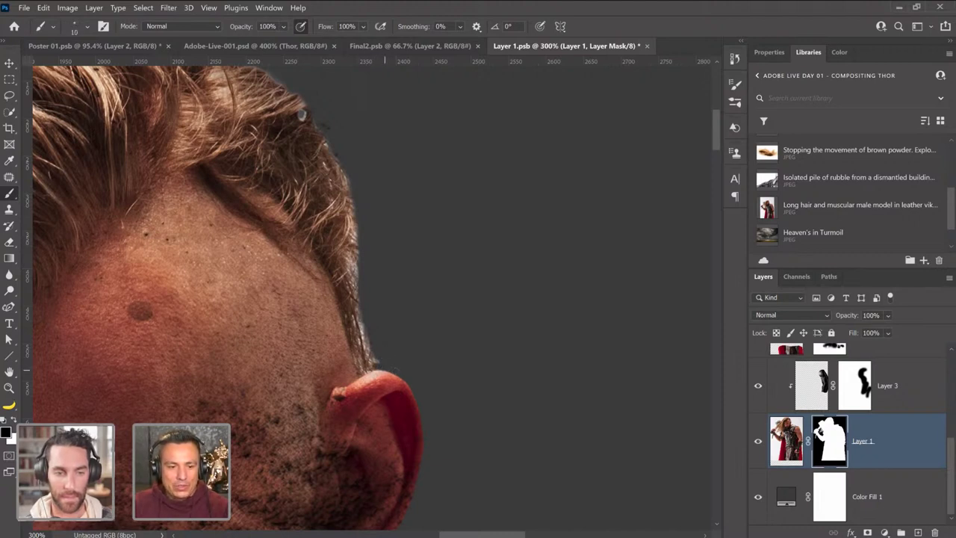
{"action": "left_click_drag", "start_coordinate": [371, 324], "coordinate": [367, 320]}
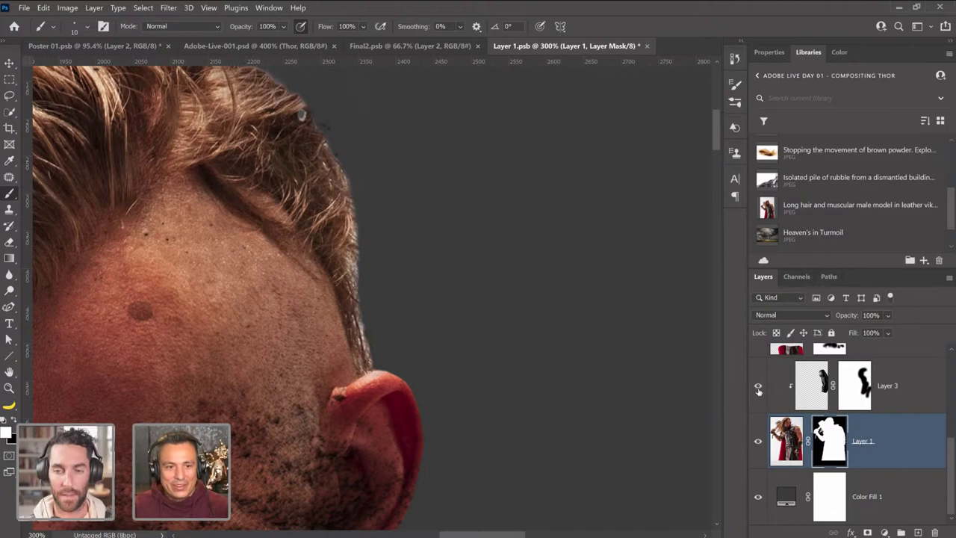
Toggle the warrior layer's visibility to check the refined hair edge.
{"action": "left_click", "coordinate": [758, 445]}
{"action": "left_click", "coordinate": [759, 445]}
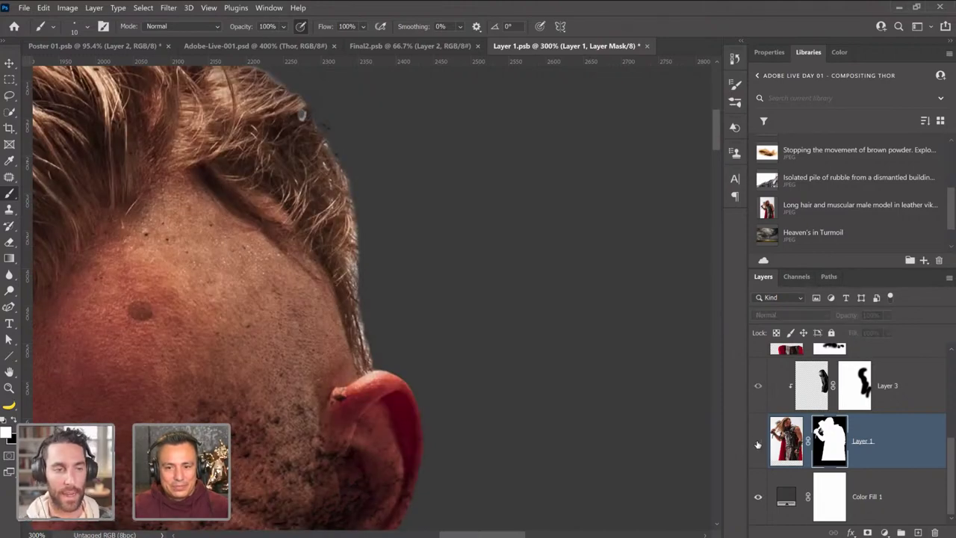
{"action": "left_click", "coordinate": [758, 443]}
{"action": "left_click", "coordinate": [758, 445]}
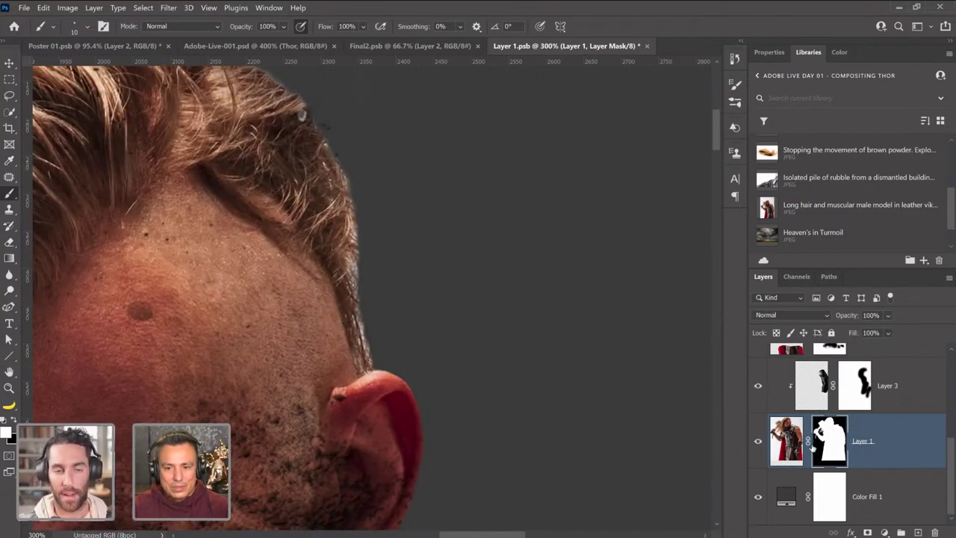
{"action": "scroll", "coordinate": [812, 447], "scroll_direction": "up", "scroll_amount": 2}
{"action": "scroll", "coordinate": [811, 447], "scroll_direction": "up", "scroll_amount": 2}
{"action": "scroll", "coordinate": [812, 446], "scroll_direction": "down", "scroll_amount": 3}
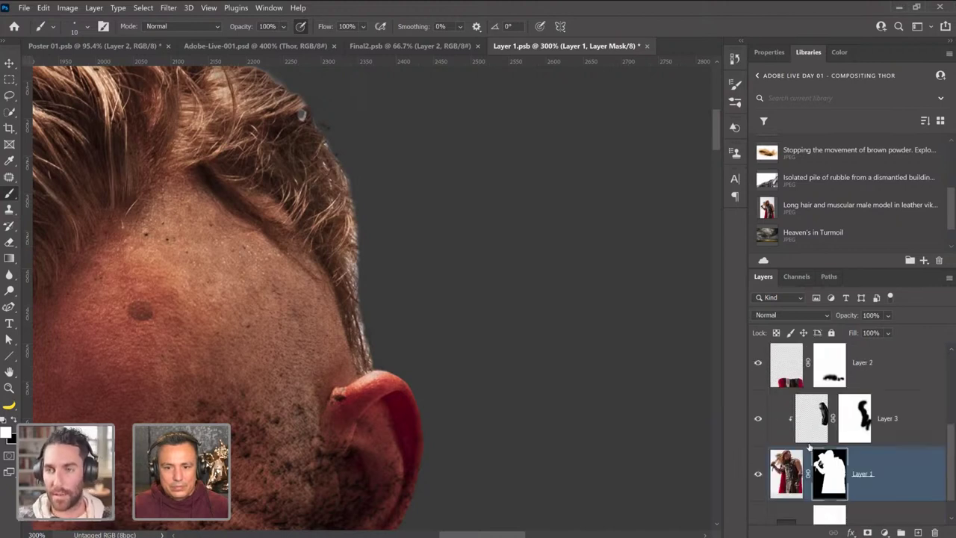
Load Layer 1's mask as a selection, rebuild Pattern Fill 1's mask from it, and reselect Layer 1's mask.
{"action": "left_click", "coordinate": [830, 477], "text": "ctrl"}
{"action": "scroll", "coordinate": [830, 476], "scroll_direction": "up", "scroll_amount": 3}
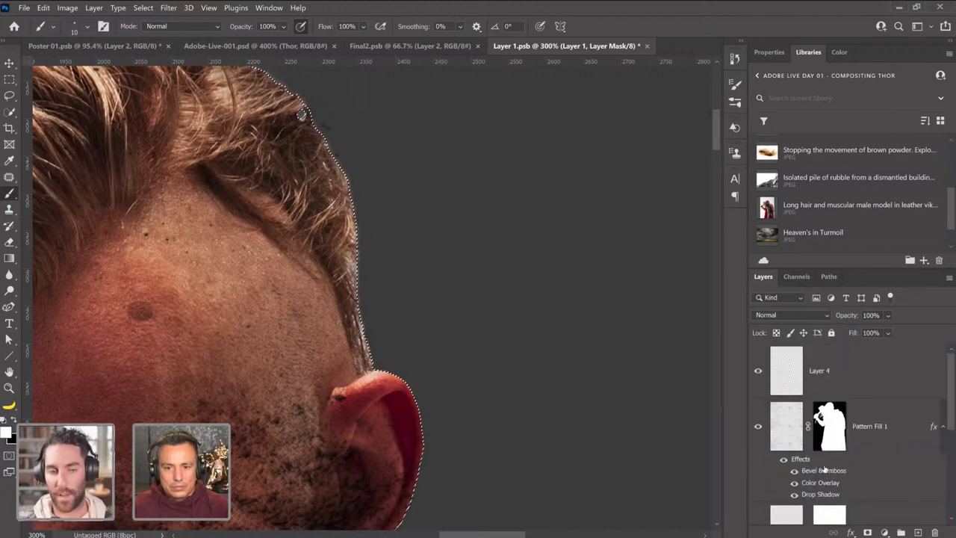
{"action": "right_click", "coordinate": [829, 441]}
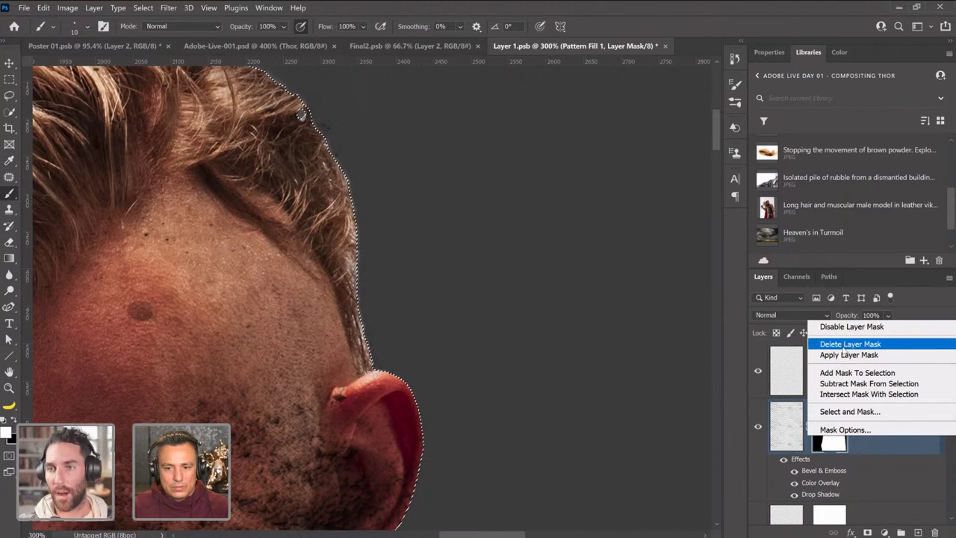
{"action": "left_click", "coordinate": [850, 344]}
{"action": "left_click", "coordinate": [867, 532]}
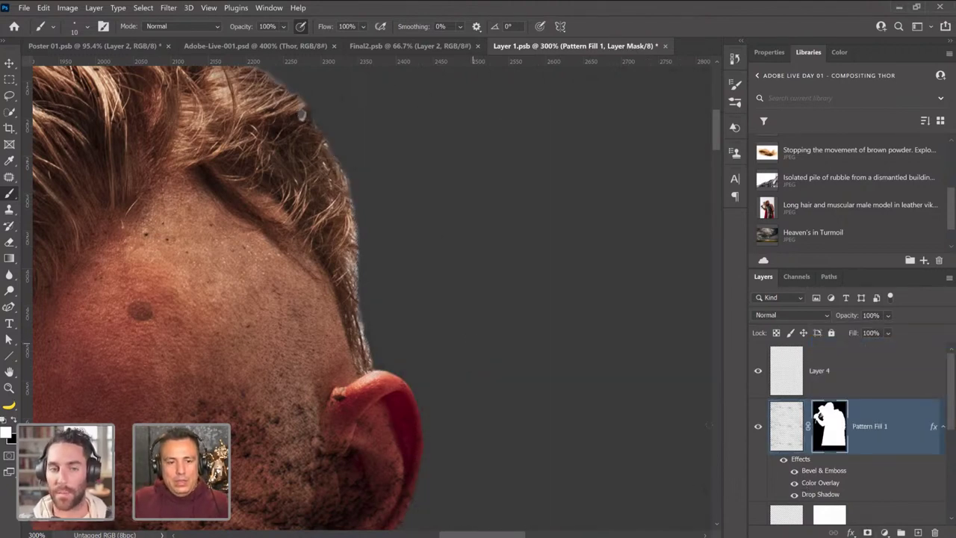
{"action": "scroll", "coordinate": [826, 435], "scroll_direction": "down", "scroll_amount": 3}
{"action": "left_click", "coordinate": [827, 438]}
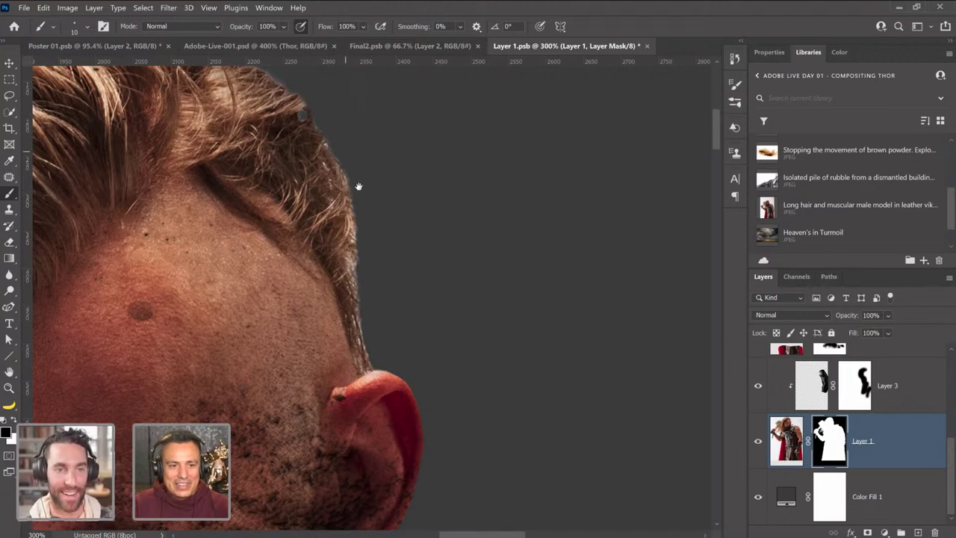
{"action": "scroll", "coordinate": [359, 186], "scroll_direction": "up", "scroll_amount": 2}
{"action": "scroll", "coordinate": [325, 127], "scroll_direction": "up", "scroll_amount": 3}
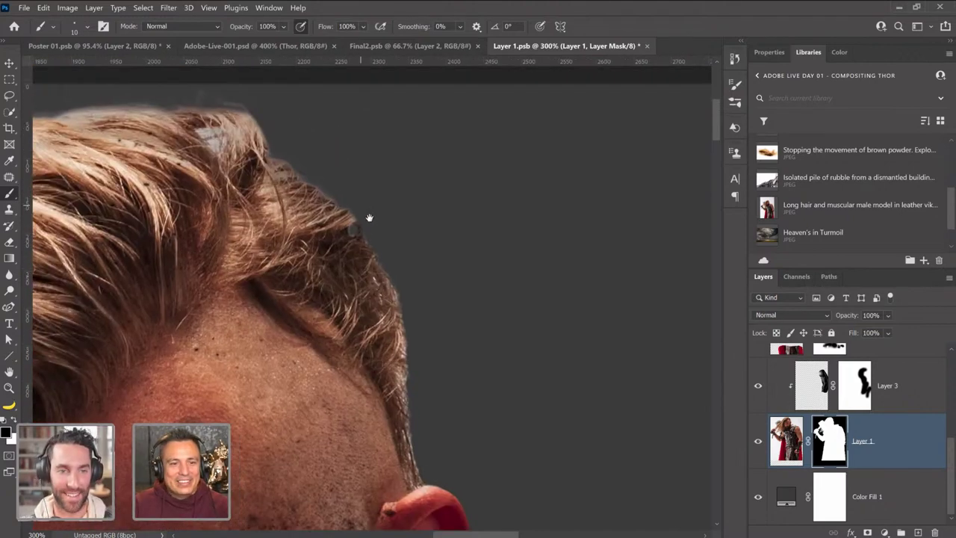
{"action": "scroll", "coordinate": [369, 216], "scroll_direction": "left", "scroll_amount": 6}
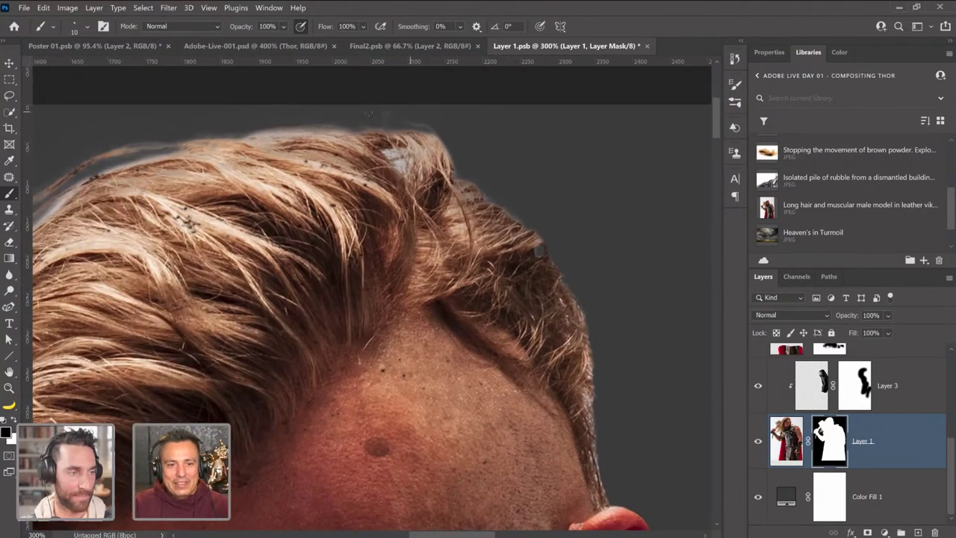
{"action": "scroll", "coordinate": [449, 216], "scroll_direction": "left", "scroll_amount": 5}
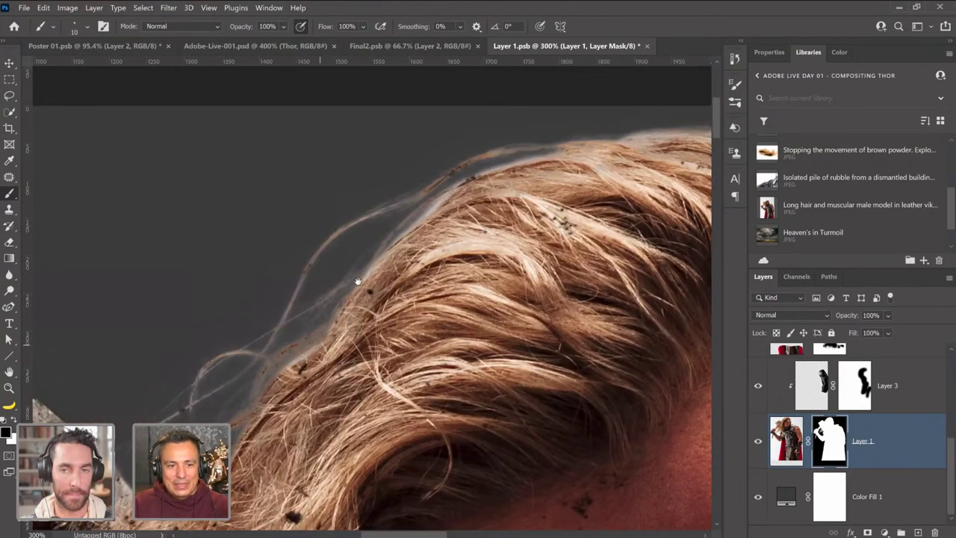
{"action": "scroll", "coordinate": [358, 280], "scroll_direction": "down", "scroll_amount": 2}
{"action": "scroll", "coordinate": [217, 390], "scroll_direction": "down", "scroll_amount": 2}
{"action": "scroll", "coordinate": [269, 360], "scroll_direction": "left", "scroll_amount": 3}
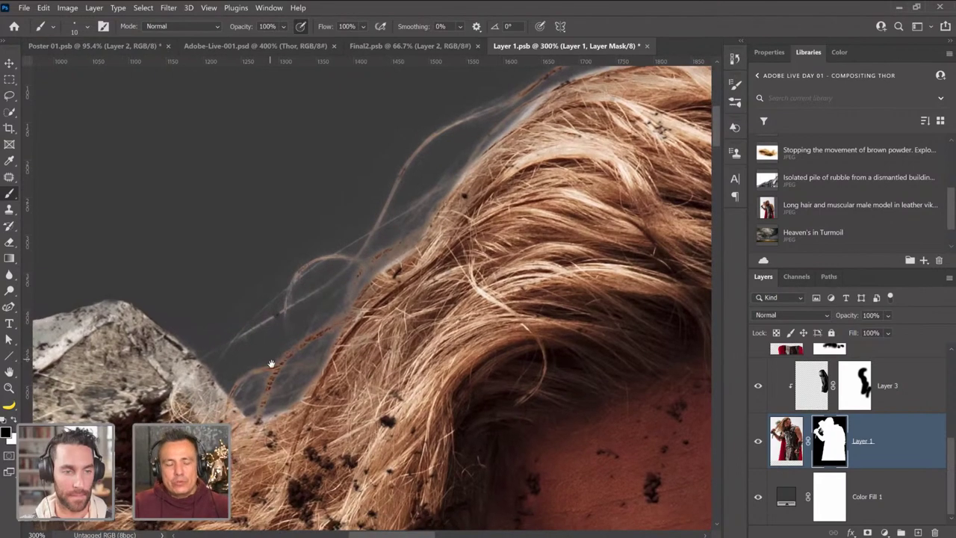
{"action": "double_click", "coordinate": [10, 372]}
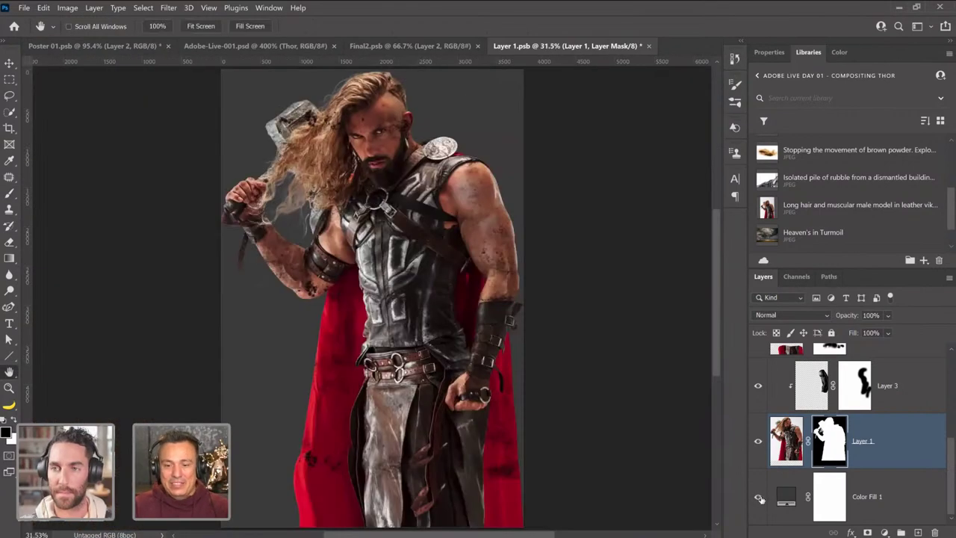
{"action": "left_click", "coordinate": [758, 496]}
{"action": "key", "text": "ctrl+s"}
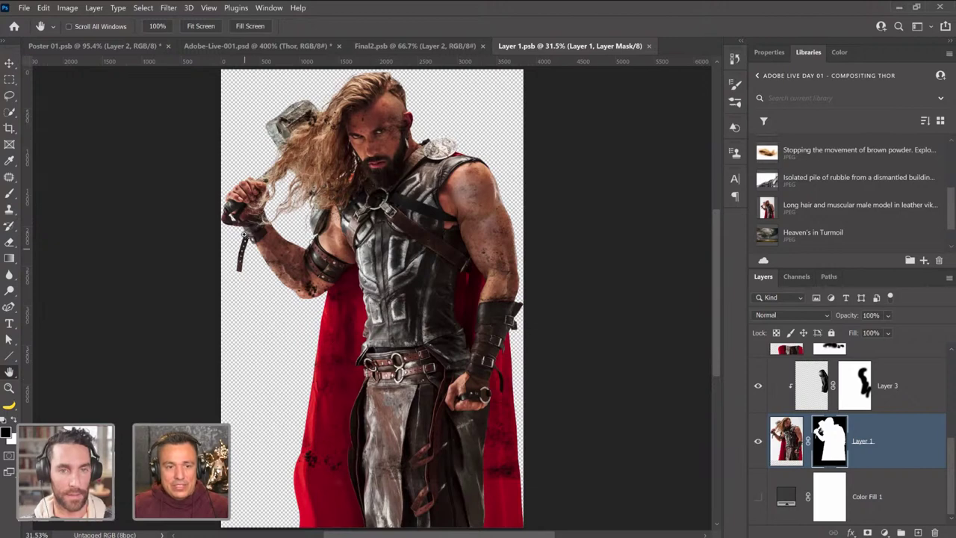
{"action": "key", "text": "z"}
{"action": "left_click", "coordinate": [238, 215]}
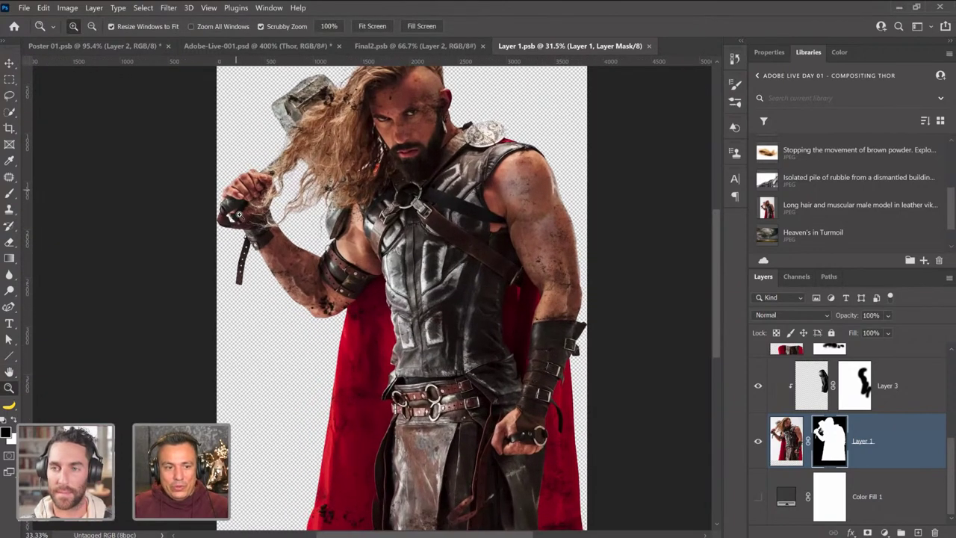
{"action": "left_click", "coordinate": [266, 239]}
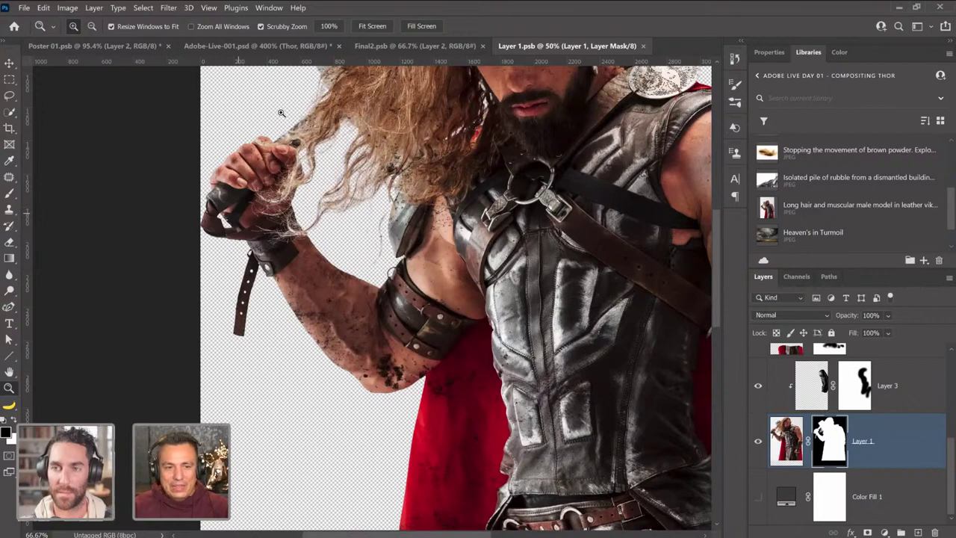
{"action": "left_click", "coordinate": [282, 113]}
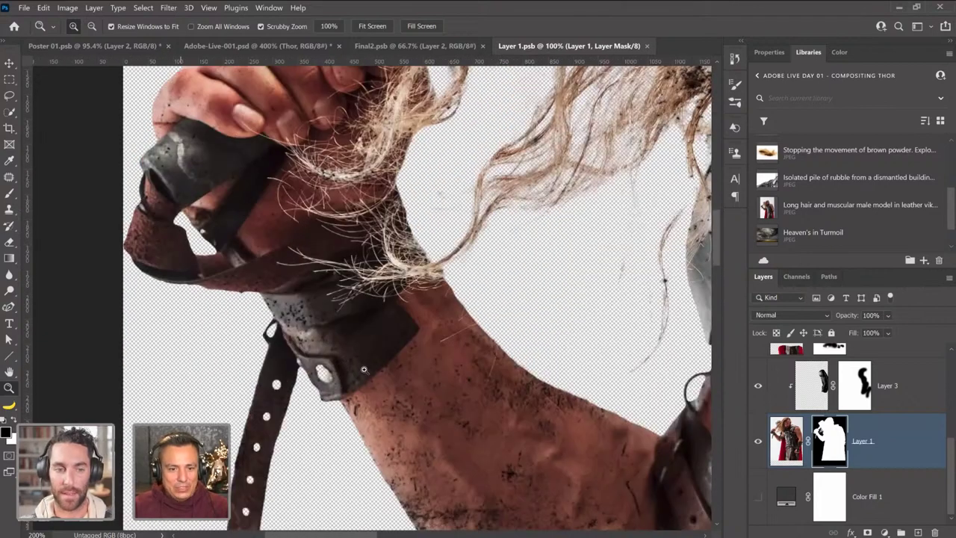
{"action": "left_click", "coordinate": [364, 369], "text": "alt"}
{"action": "left_click", "coordinate": [366, 372]}
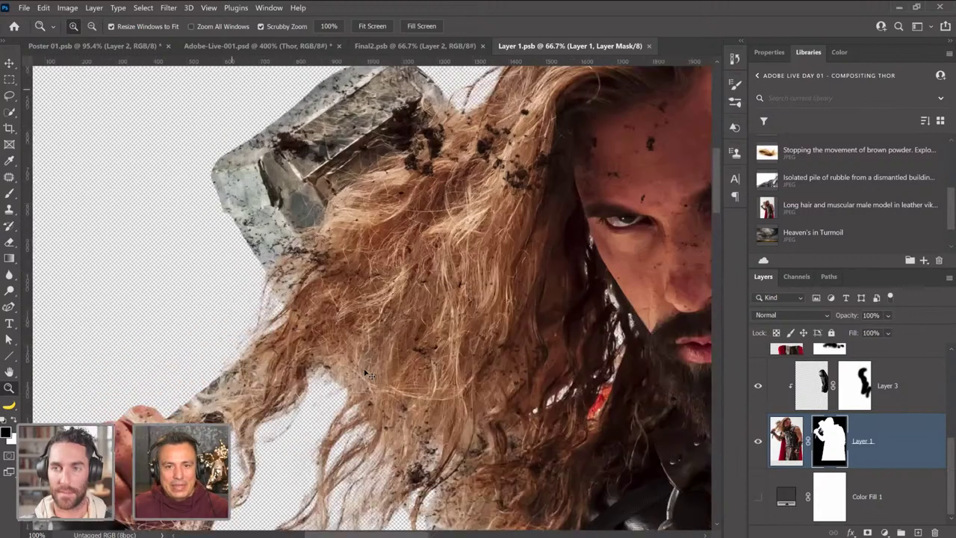
{"action": "left_click", "coordinate": [366, 372]}
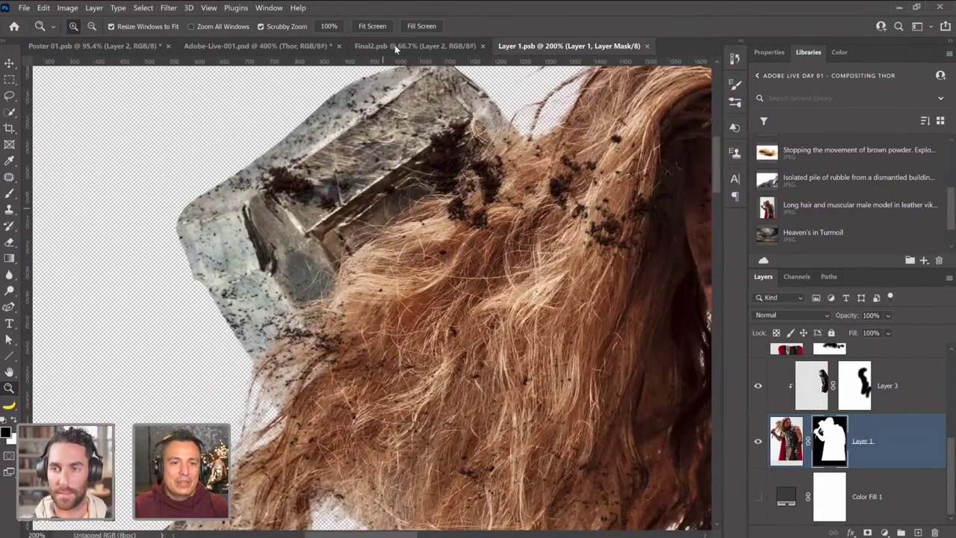
{"action": "left_click", "coordinate": [396, 46]}
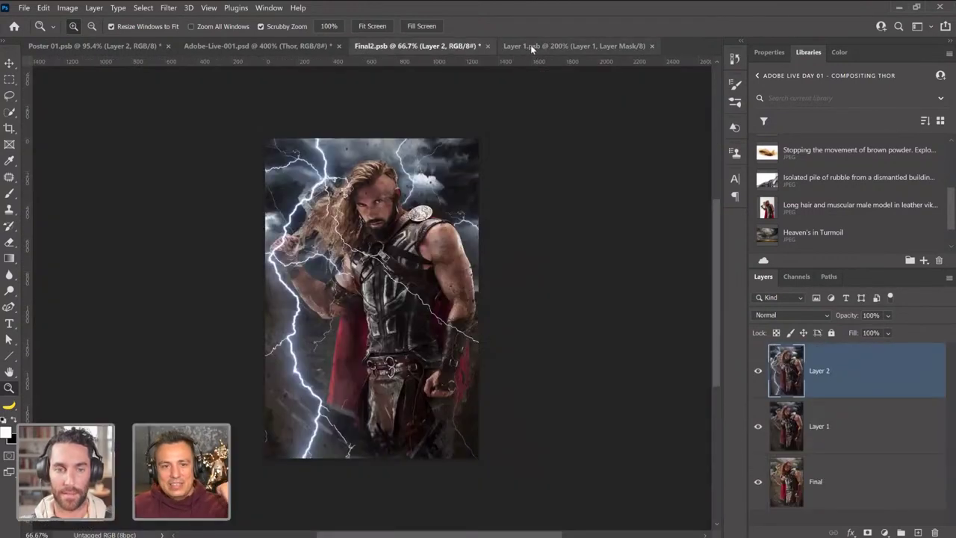
{"action": "left_click", "coordinate": [530, 46]}
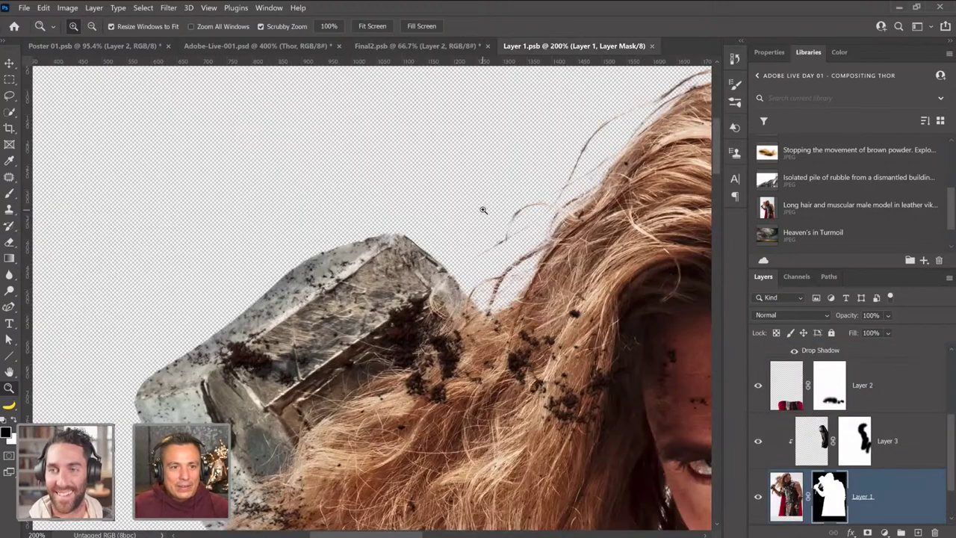
Close Final2.psb without saving and return to the Adobe-Live-001 composite.
{"action": "left_click", "coordinate": [432, 47]}
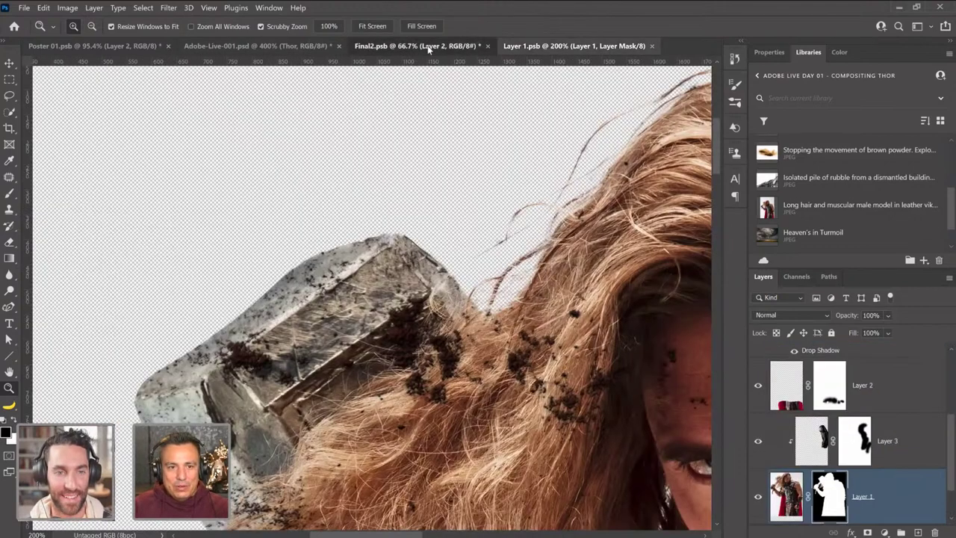
{"action": "left_click", "coordinate": [488, 47]}
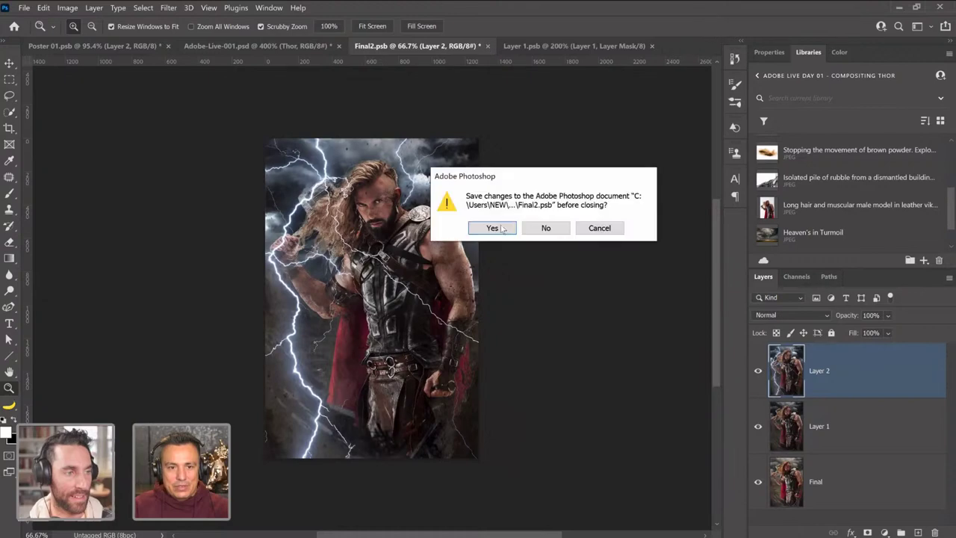
{"action": "left_click", "coordinate": [544, 228]}
{"action": "left_click", "coordinate": [275, 46]}
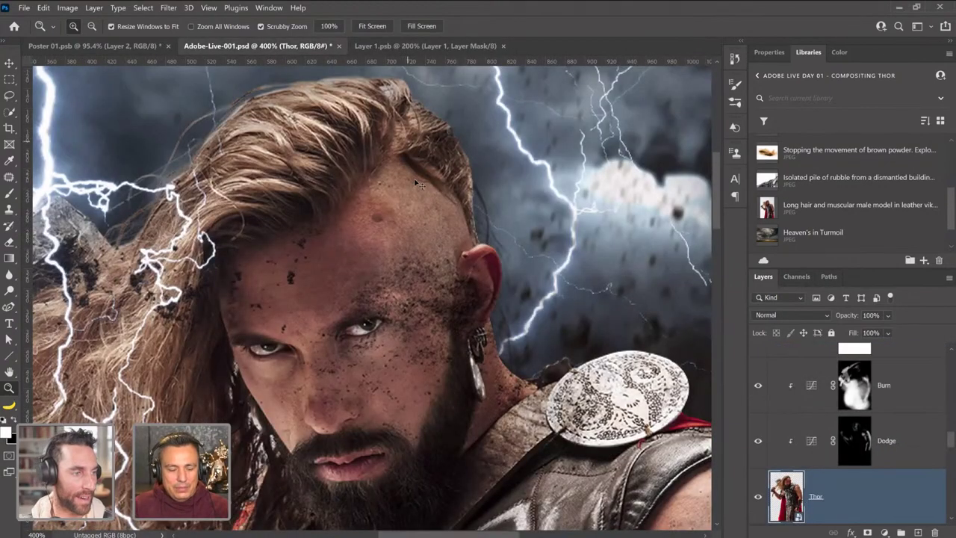
{"action": "left_click", "coordinate": [418, 46]}
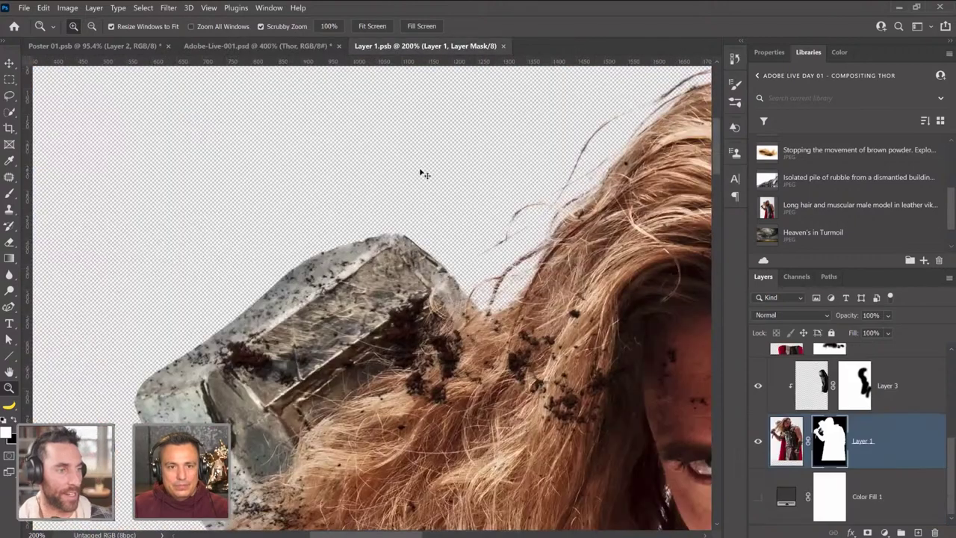
{"action": "left_click", "coordinate": [251, 46]}
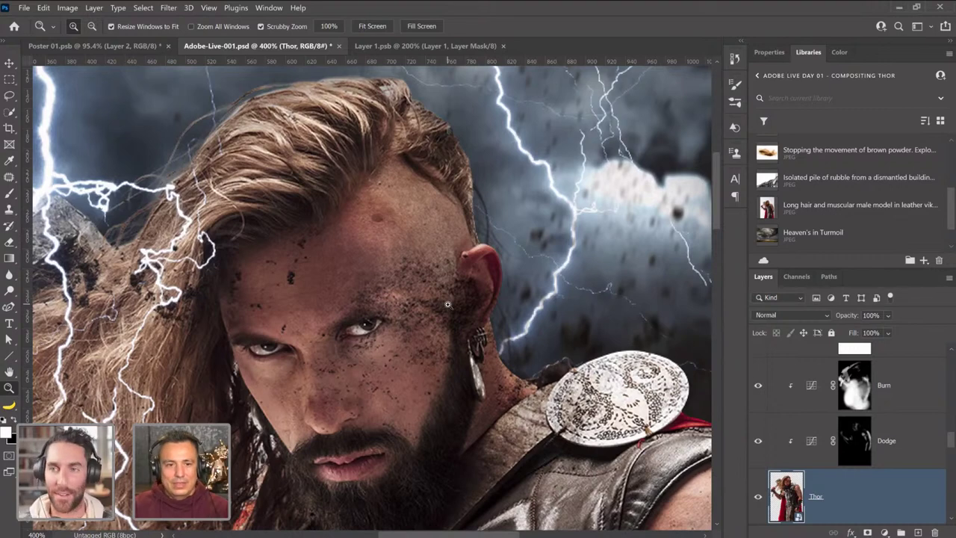
View the composite at 100%, then zoom to 500% on the hair, ear and lightning.
{"action": "double_click", "coordinate": [10, 372]}
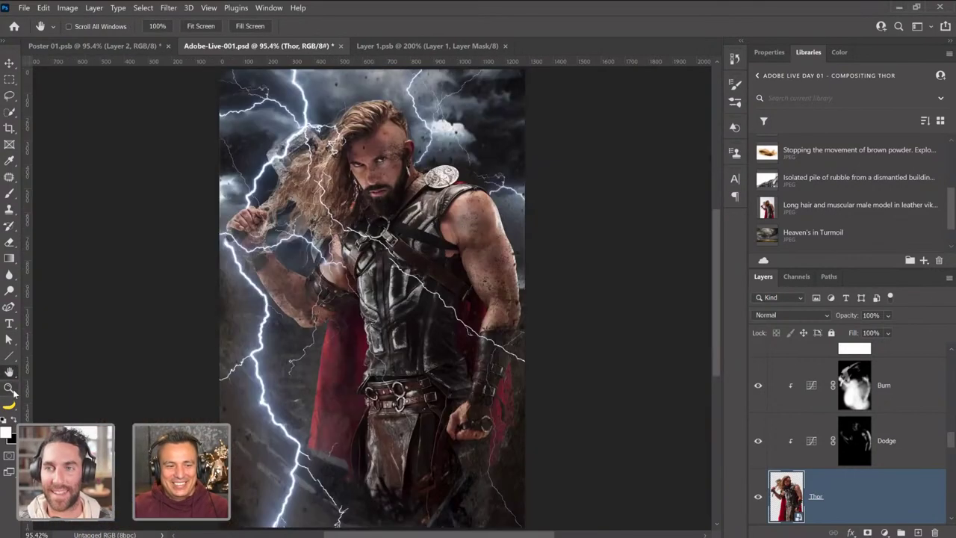
{"action": "left_click", "coordinate": [11, 388]}
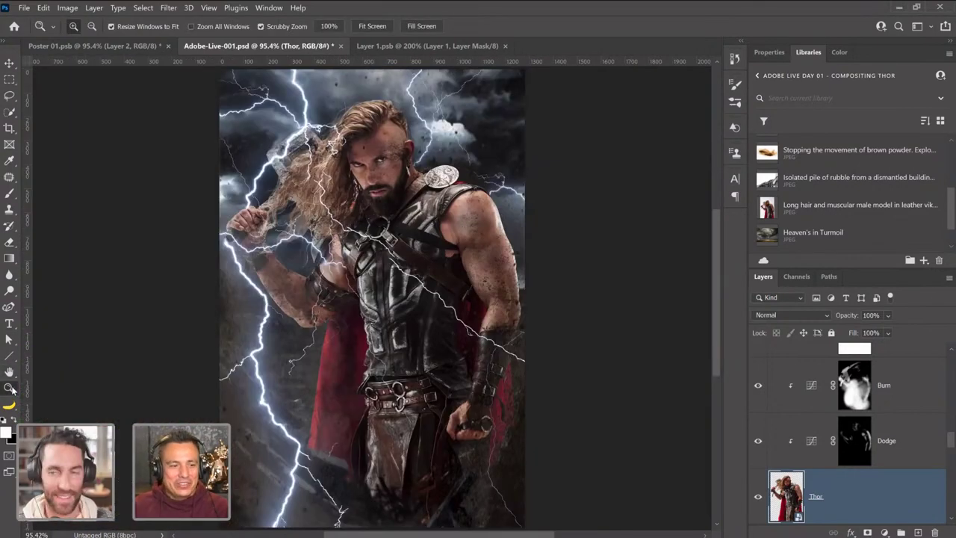
{"action": "double_click", "coordinate": [10, 388]}
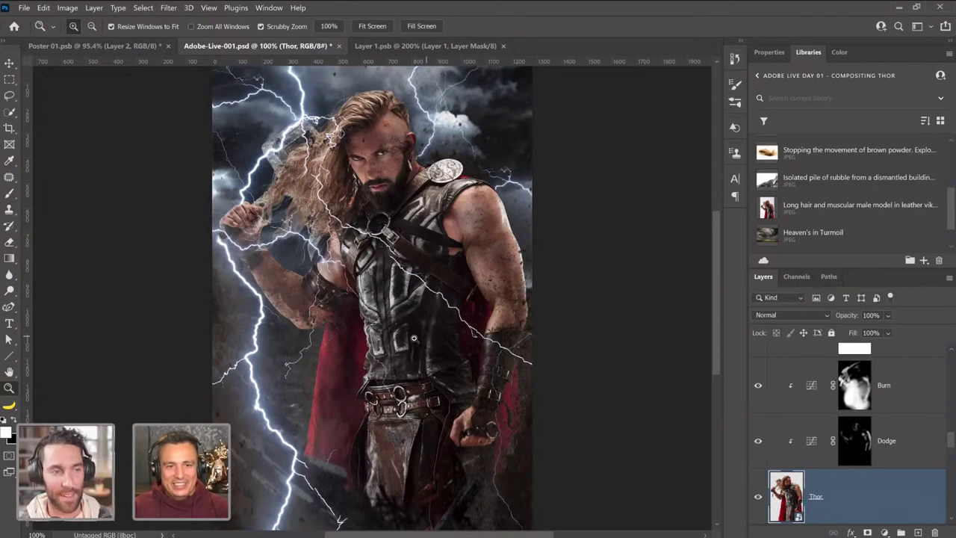
{"action": "scroll", "coordinate": [457, 329], "scroll_direction": "up", "scroll_amount": 2}
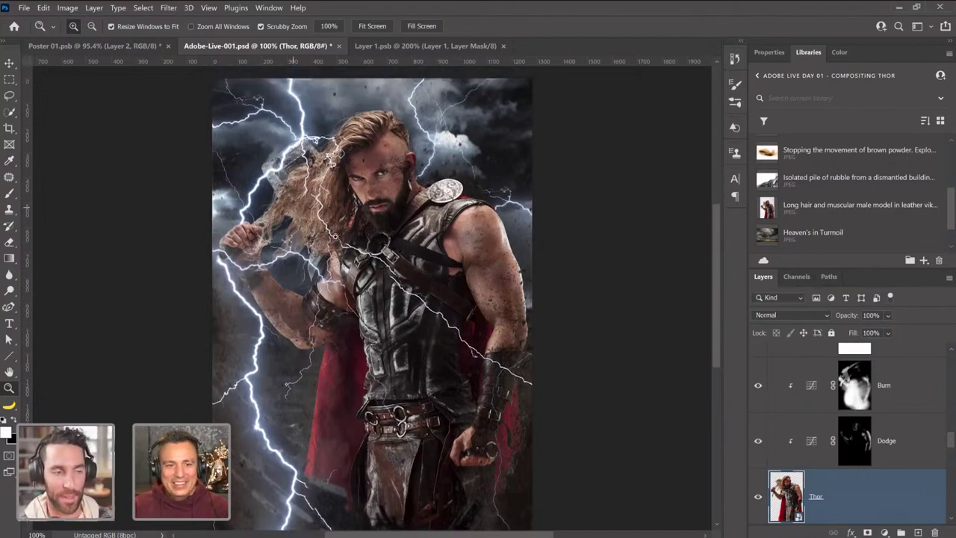
{"action": "left_click", "coordinate": [416, 152]}
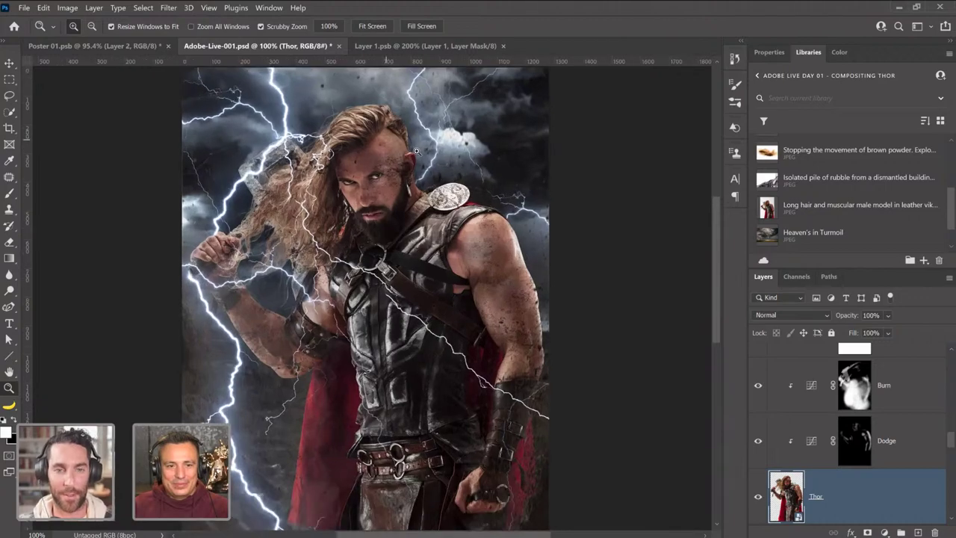
{"action": "left_click_drag", "start_coordinate": [416, 152], "coordinate": [472, 270]}
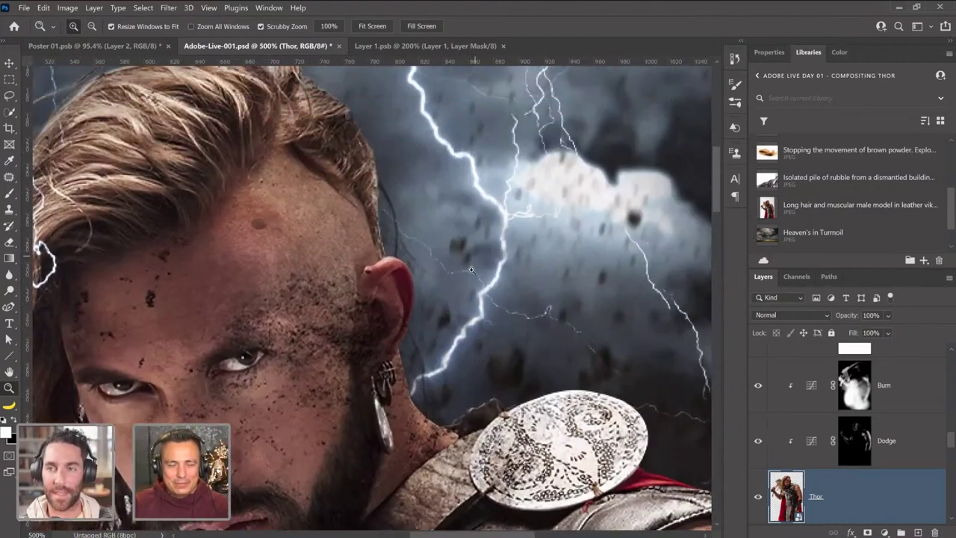
{"action": "scroll", "coordinate": [471, 269], "scroll_direction": "up", "scroll_amount": 2}
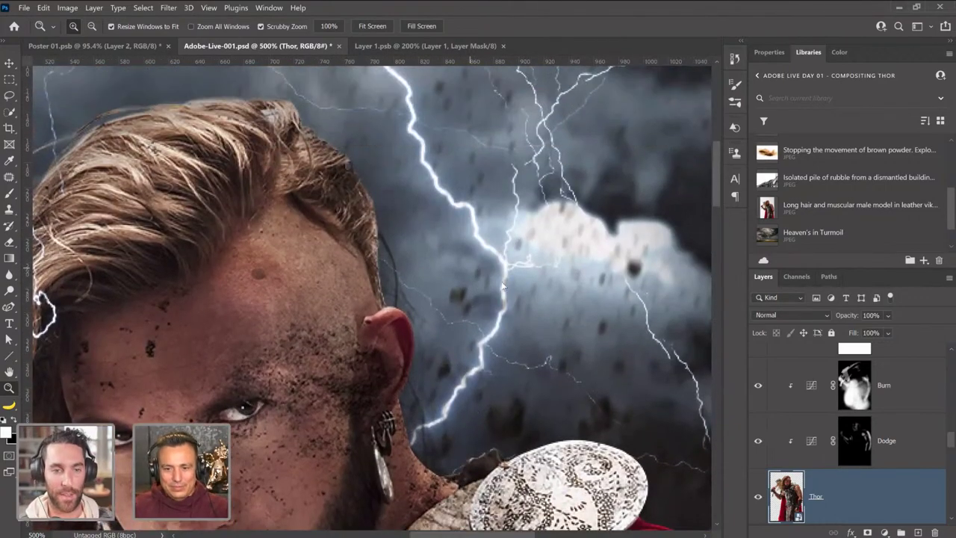
{"action": "scroll", "coordinate": [874, 428], "scroll_direction": "up", "scroll_amount": 3}
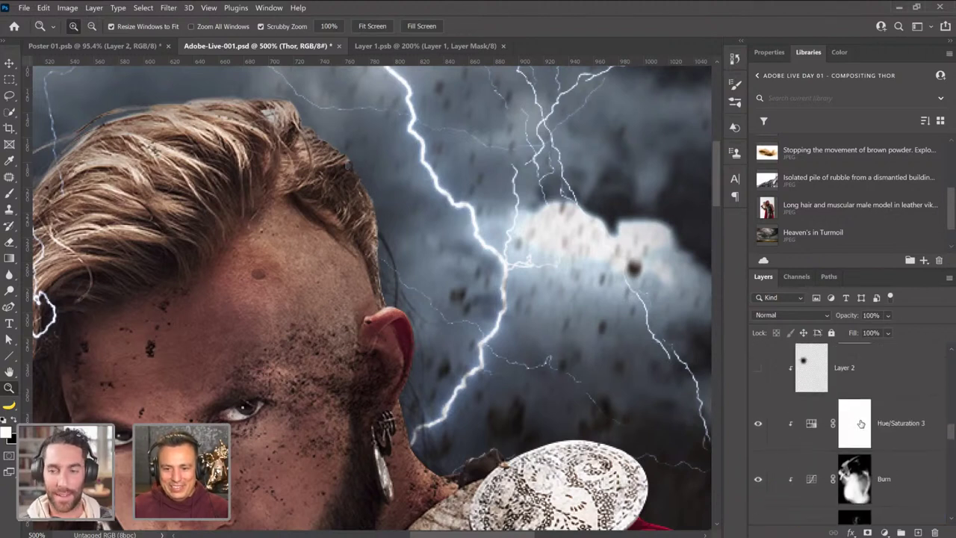
{"action": "scroll", "coordinate": [857, 411], "scroll_direction": "up", "scroll_amount": 3}
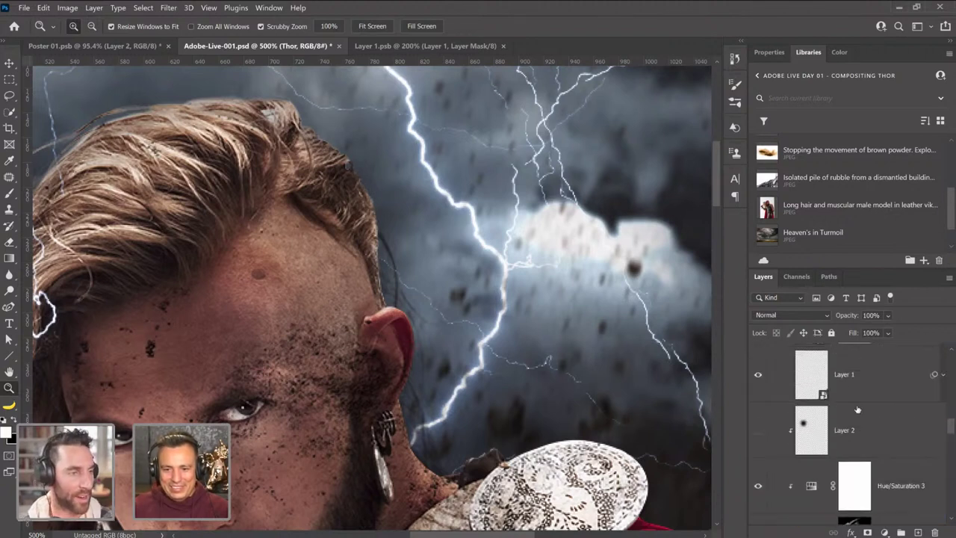
{"action": "scroll", "coordinate": [857, 409], "scroll_direction": "down", "scroll_amount": 4}
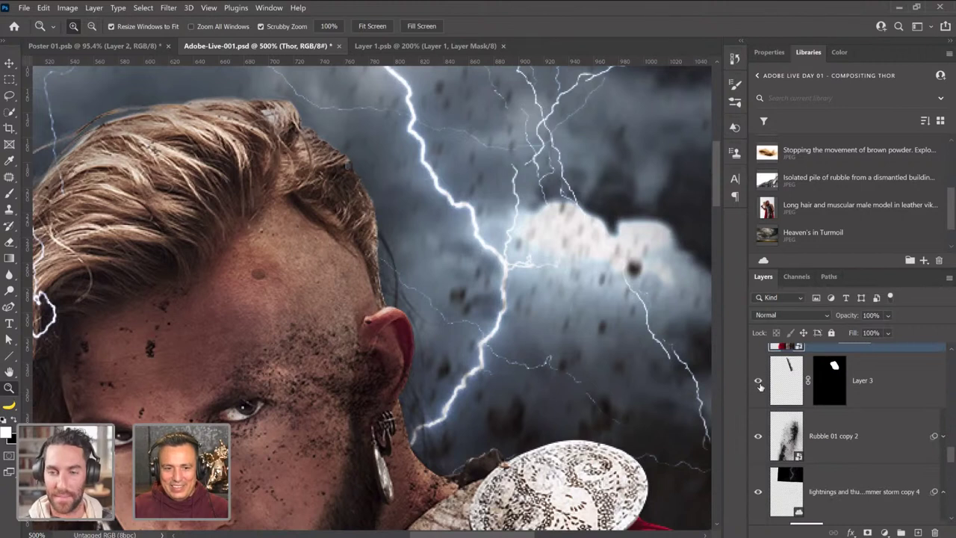
Select and show Layer 3, adding then deleting a clipped Levels adjustment.
{"action": "left_click", "coordinate": [896, 393]}
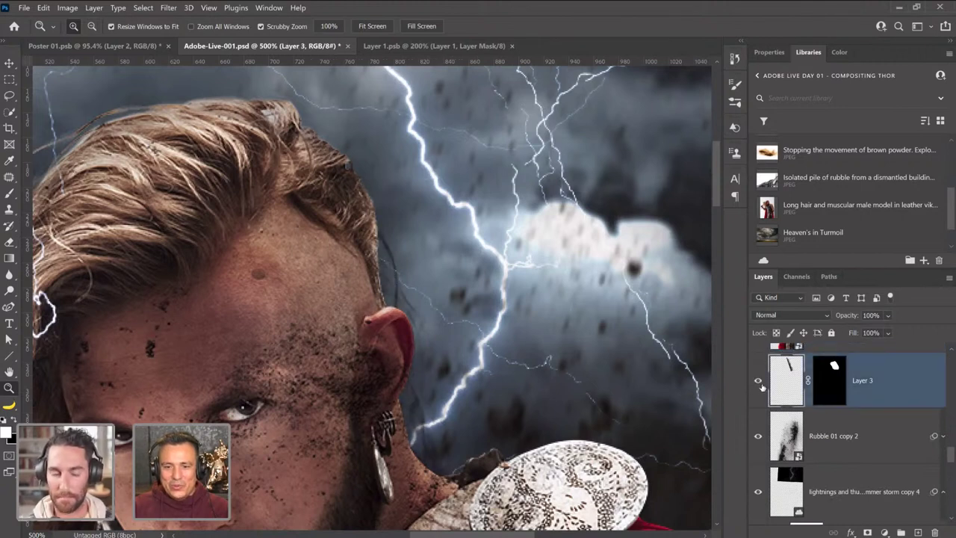
{"action": "left_click", "coordinate": [759, 383]}
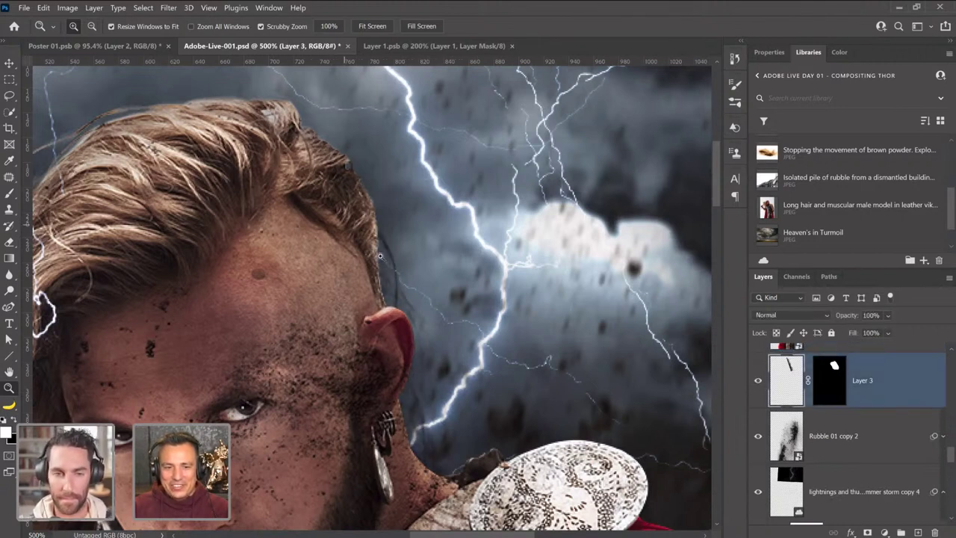
{"action": "left_click", "coordinate": [885, 532]}
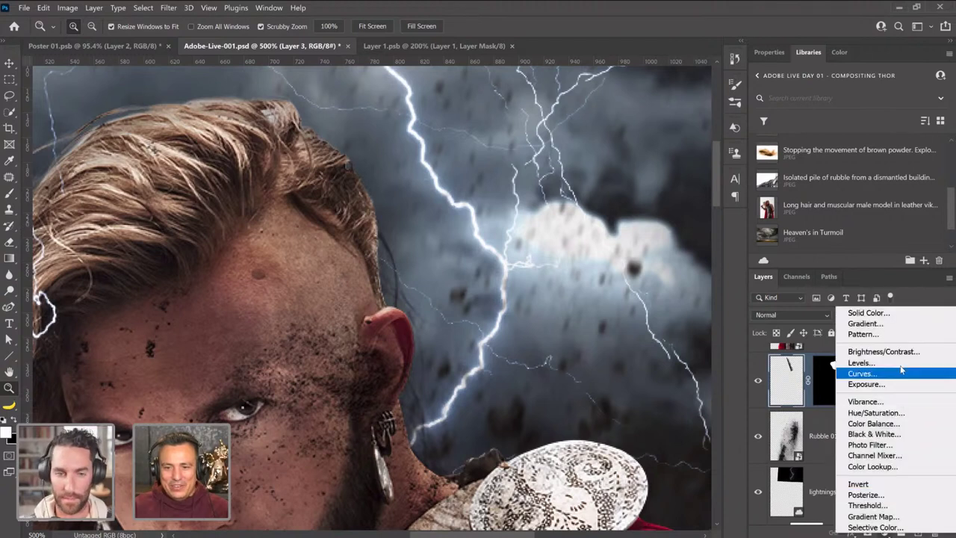
{"action": "left_click", "coordinate": [887, 360]}
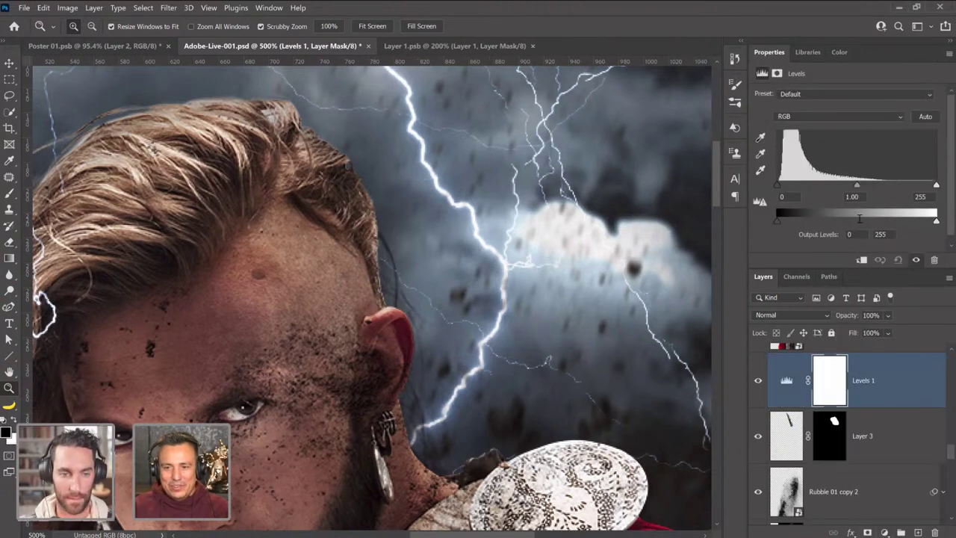
{"action": "left_click", "coordinate": [861, 259]}
{"action": "left_click_drag", "start_coordinate": [813, 385], "coordinate": [935, 532]}
Add a Hue/Saturation adjustment clipped to Layer 3 with Hue +6, Saturation +60, Lightness +17.
{"action": "left_click", "coordinate": [884, 532]}
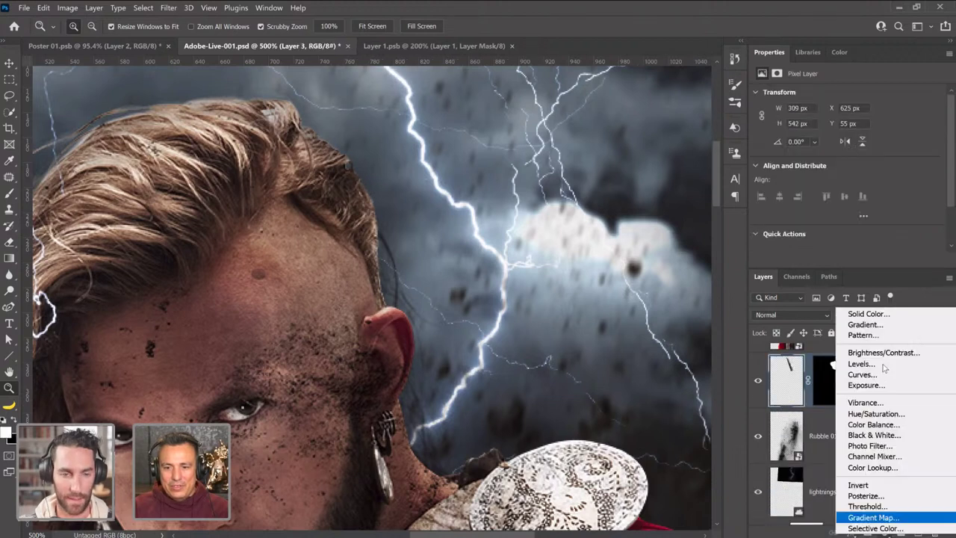
{"action": "left_click", "coordinate": [875, 414]}
{"action": "left_click", "coordinate": [862, 260]}
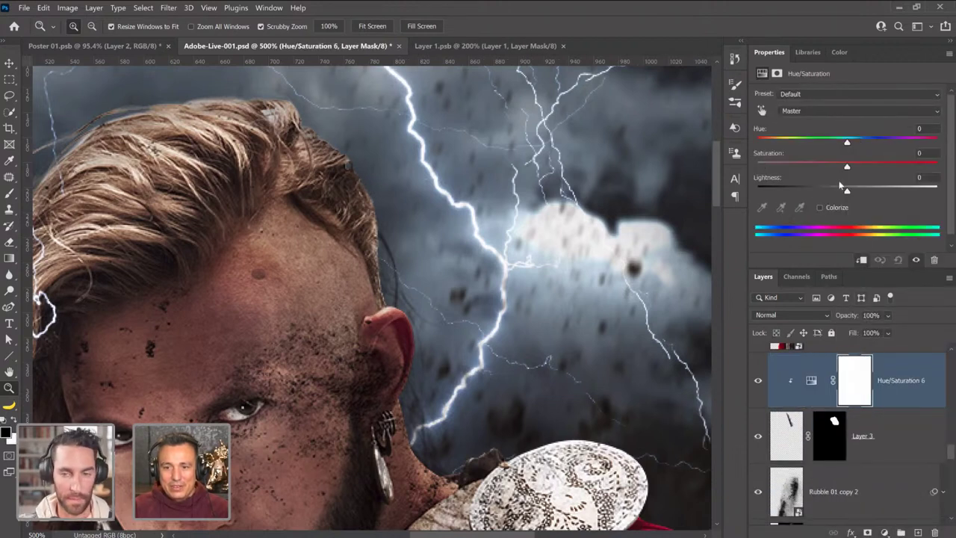
{"action": "mouse_move", "coordinate": [851, 191]}
{"action": "left_mouse_down"}
{"action": "mouse_move", "coordinate": [867, 194]}
{"action": "mouse_move", "coordinate": [852, 195]}
{"action": "left_mouse_up"}
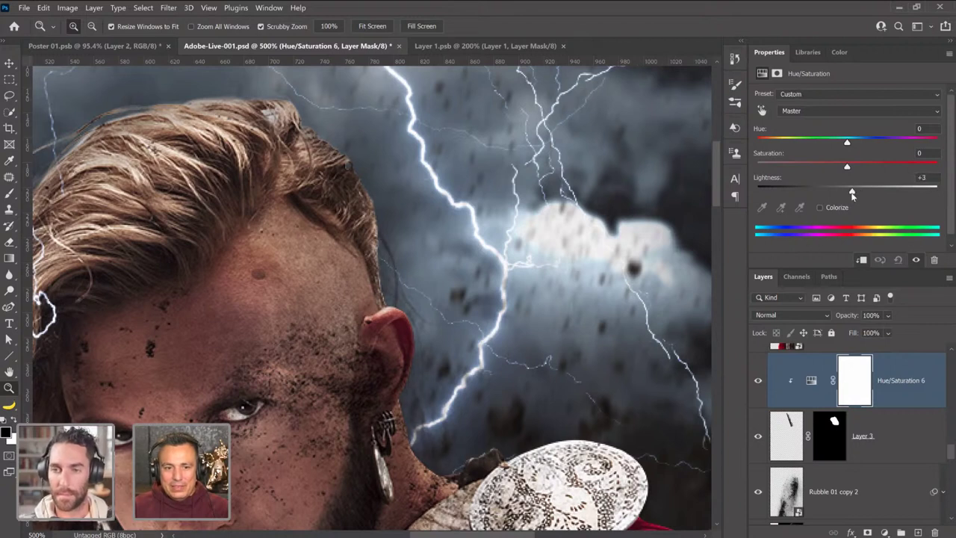
{"action": "left_click_drag", "start_coordinate": [847, 141], "coordinate": [893, 162]}
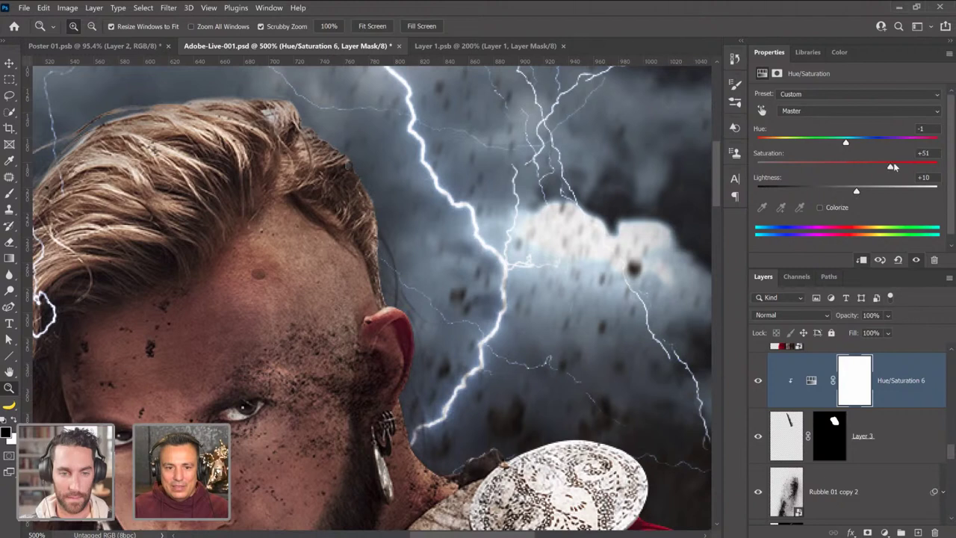
{"action": "left_click_drag", "start_coordinate": [857, 193], "coordinate": [864, 194]}
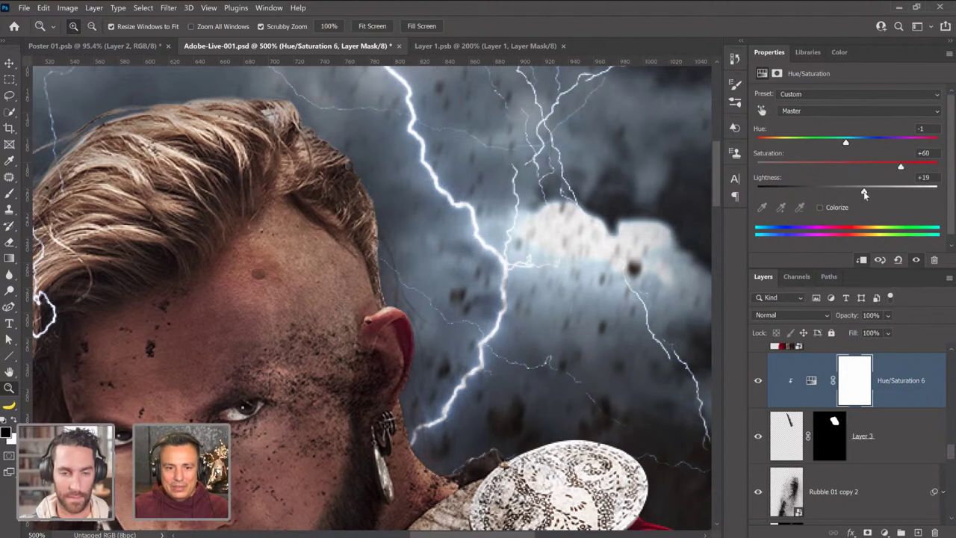
{"action": "mouse_move", "coordinate": [848, 144]}
{"action": "left_mouse_down"}
{"action": "mouse_move", "coordinate": [862, 148]}
{"action": "mouse_move", "coordinate": [852, 148]}
{"action": "left_mouse_up"}
Toggle Hue/Saturation 6 to compare, leaving it on with its mask selected for brushing.
{"action": "scroll", "coordinate": [760, 420], "scroll_direction": "up", "scroll_amount": 1}
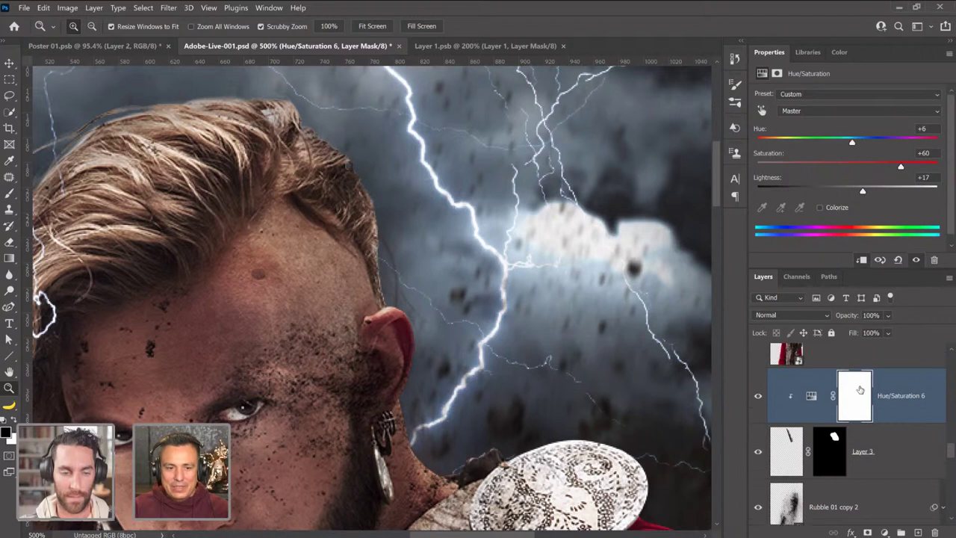
{"action": "left_click", "coordinate": [756, 403]}
{"action": "left_click", "coordinate": [755, 403]}
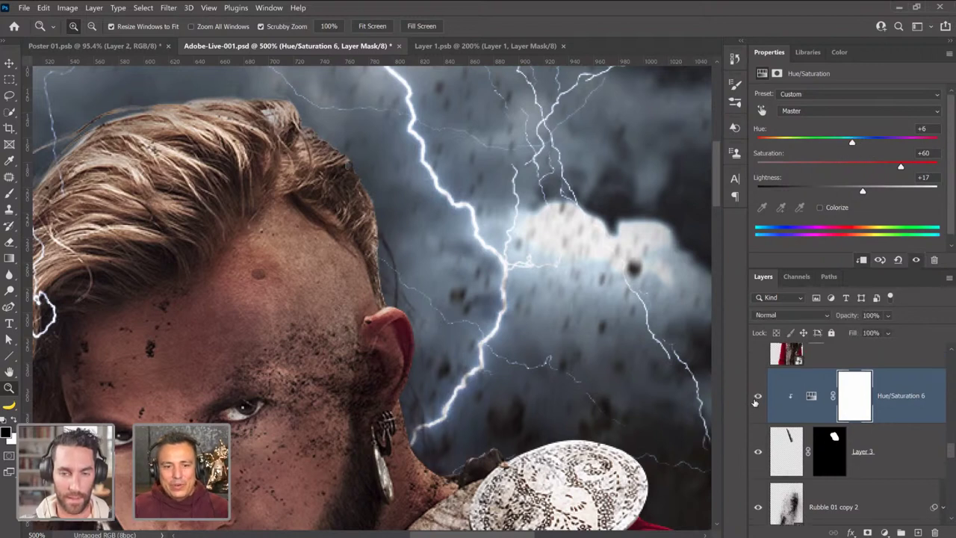
{"action": "left_click", "coordinate": [755, 402]}
{"action": "left_click", "coordinate": [755, 403]}
{"action": "left_click", "coordinate": [755, 403]}
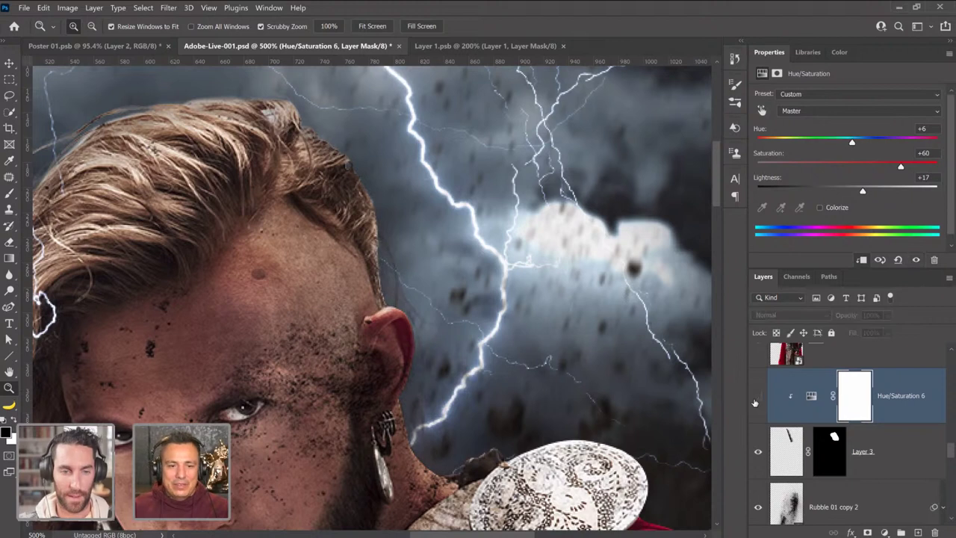
{"action": "left_click", "coordinate": [758, 399]}
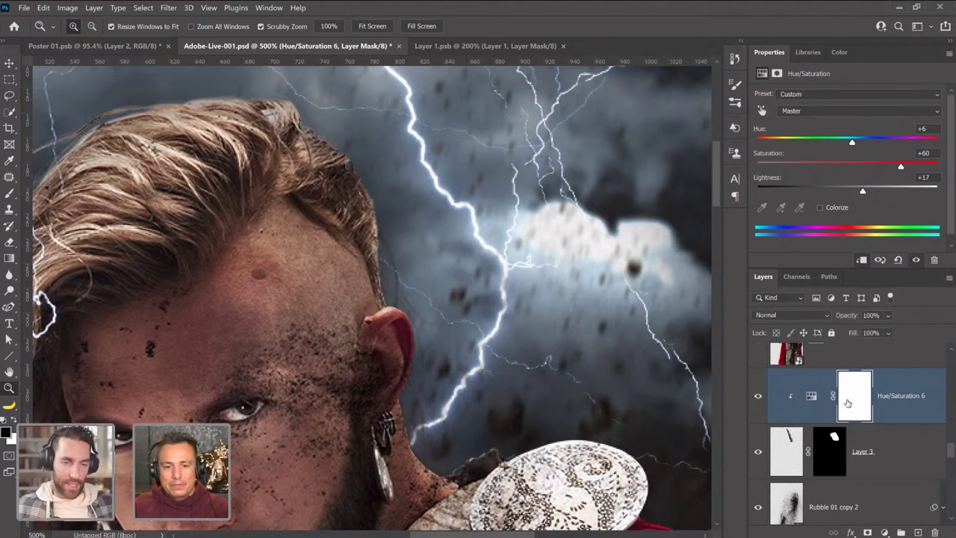
{"action": "left_click", "coordinate": [848, 403]}
{"action": "key", "text": "b"}
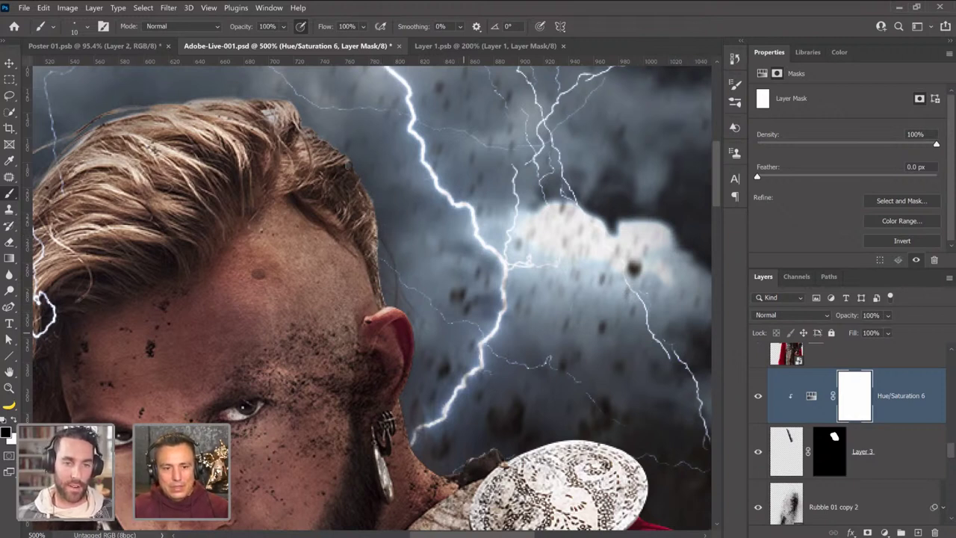
Paint a black patch on the Hue/Saturation 6 mask with a size-90 brush, then save Adobe-Live-001.
{"action": "key", "text": "bracketright"}
{"action": "key", "text": "bracketright"}
{"action": "key", "text": "bracketright"}
{"action": "key", "text": "bracketright"}
{"action": "key", "text": "bracketright"}
{"action": "key", "text": "bracketright"}
{"action": "key", "text": "bracketright"}
{"action": "key", "text": "bracketright"}
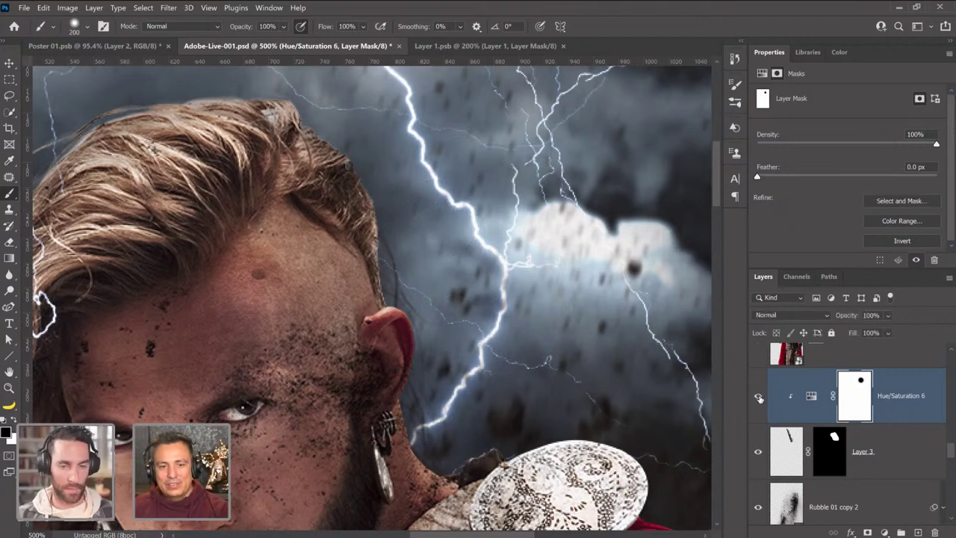
{"action": "key", "text": "x"}
{"action": "left_click", "coordinate": [426, 482]}
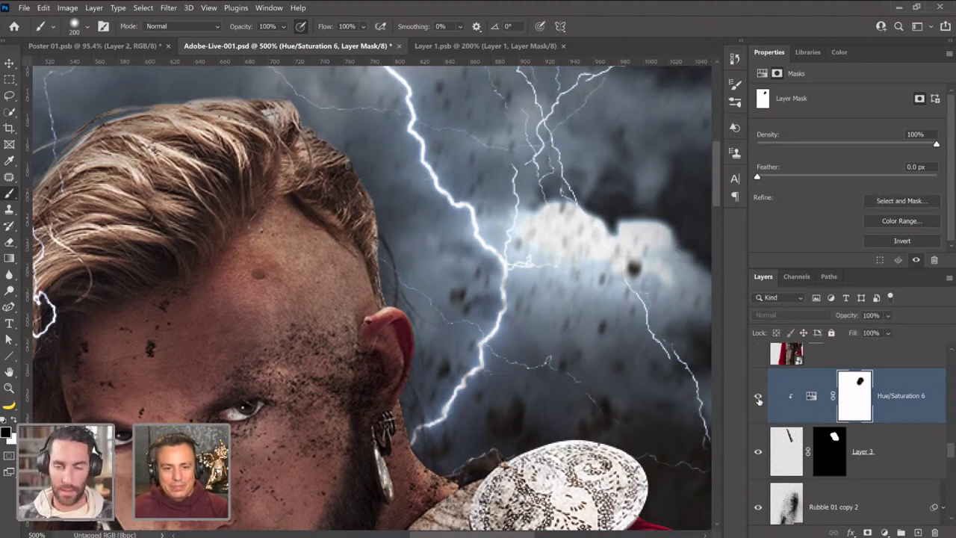
{"action": "key", "text": "ctrl+s"}
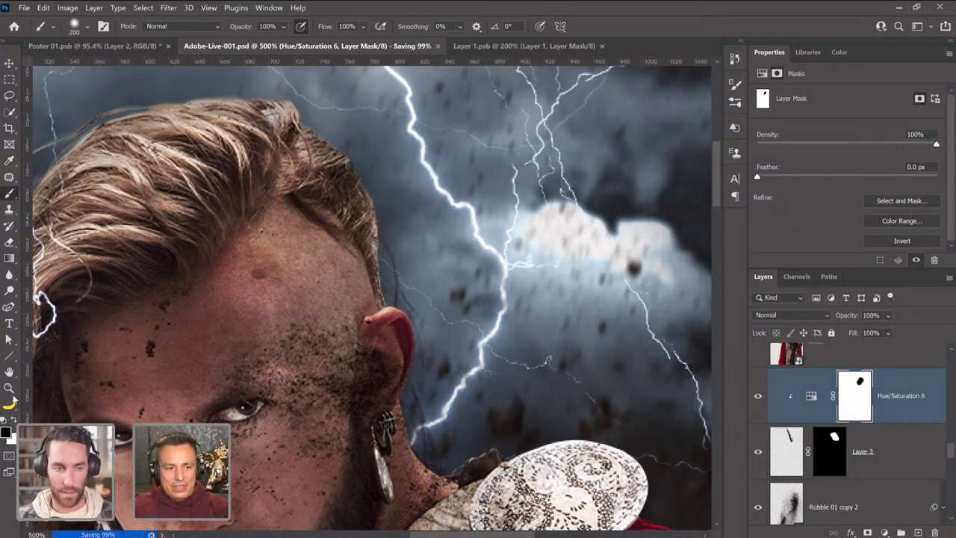
{"action": "left_click", "coordinate": [9, 387]}
Select the whole canvas and Copy Merged the full composite.
{"action": "double_click", "coordinate": [9, 388]}
{"action": "scroll", "coordinate": [472, 413], "scroll_direction": "down", "scroll_amount": 3}
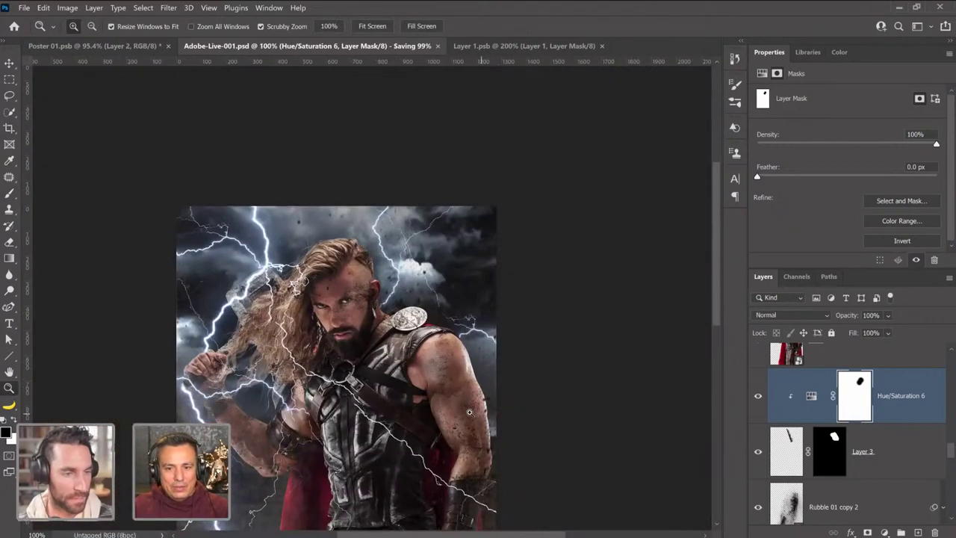
{"action": "key", "text": "ctrl+a"}
{"action": "left_click", "coordinate": [44, 8]}
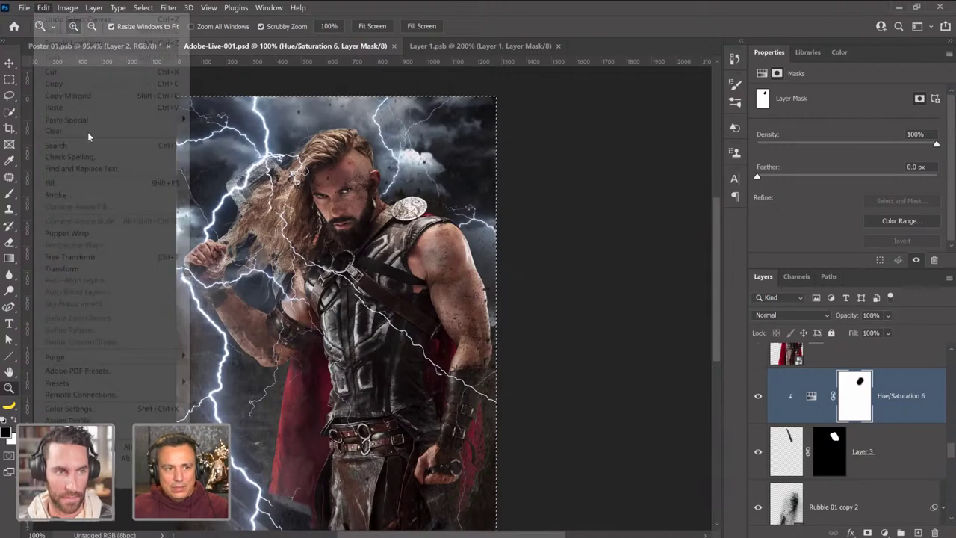
{"action": "left_click", "coordinate": [83, 109]}
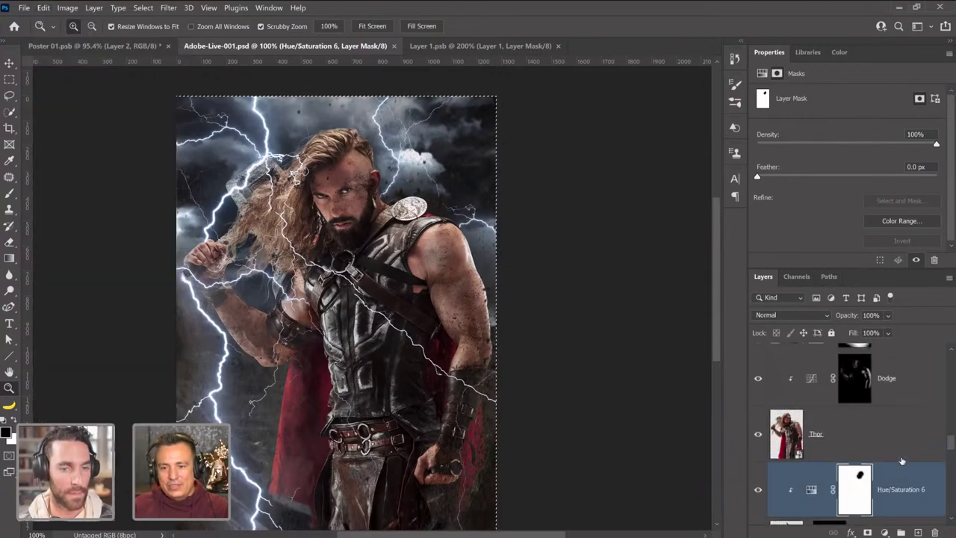
Open the Final smart object and review its Final, Layer 1 and Layer 2 visibility.
{"action": "scroll", "coordinate": [908, 473], "scroll_direction": "up", "scroll_amount": 5}
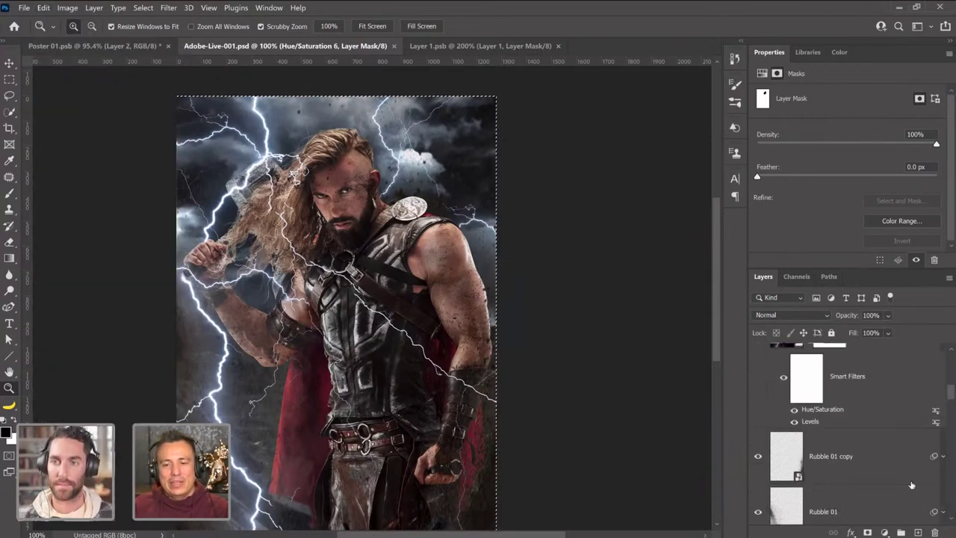
{"action": "scroll", "coordinate": [907, 488], "scroll_direction": "up", "scroll_amount": 3}
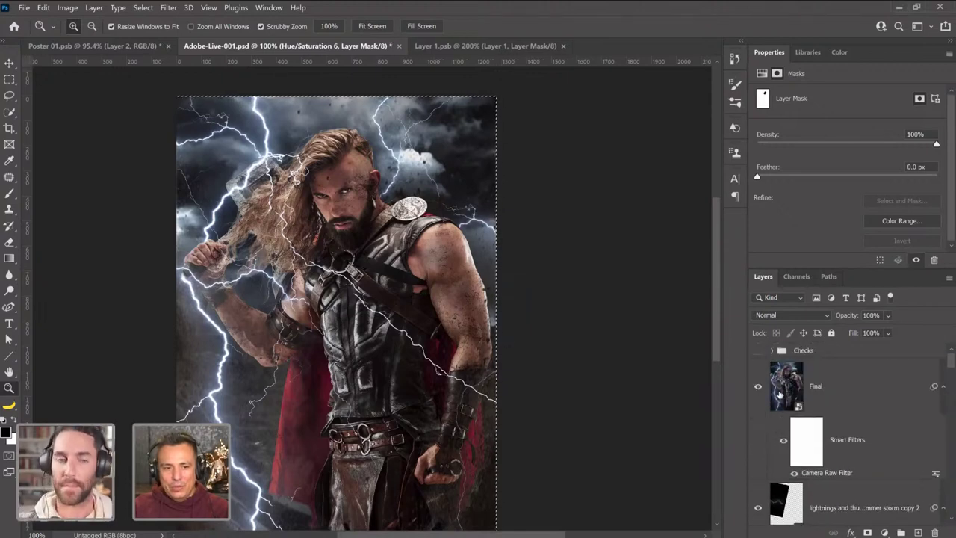
{"action": "double_click", "coordinate": [777, 396]}
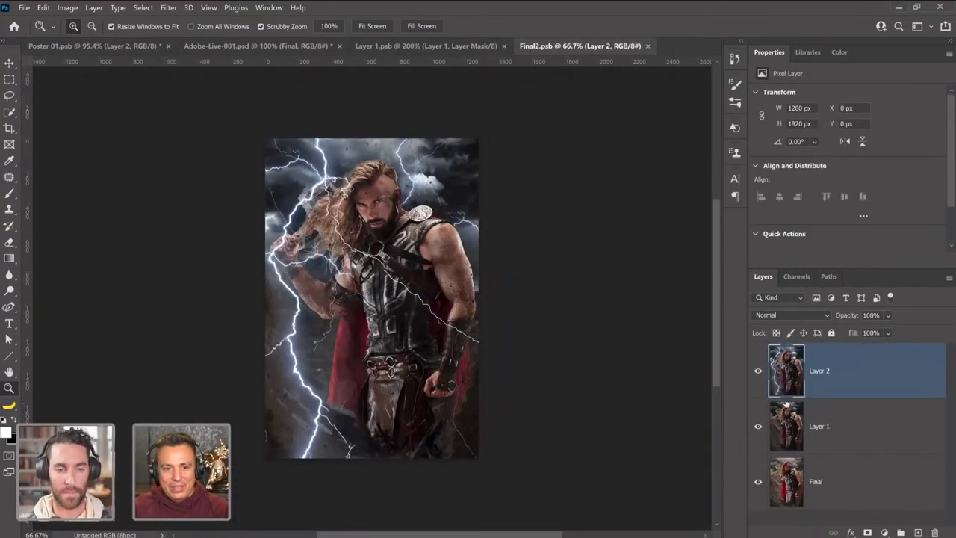
{"action": "left_click_drag", "start_coordinate": [767, 369], "coordinate": [760, 499]}
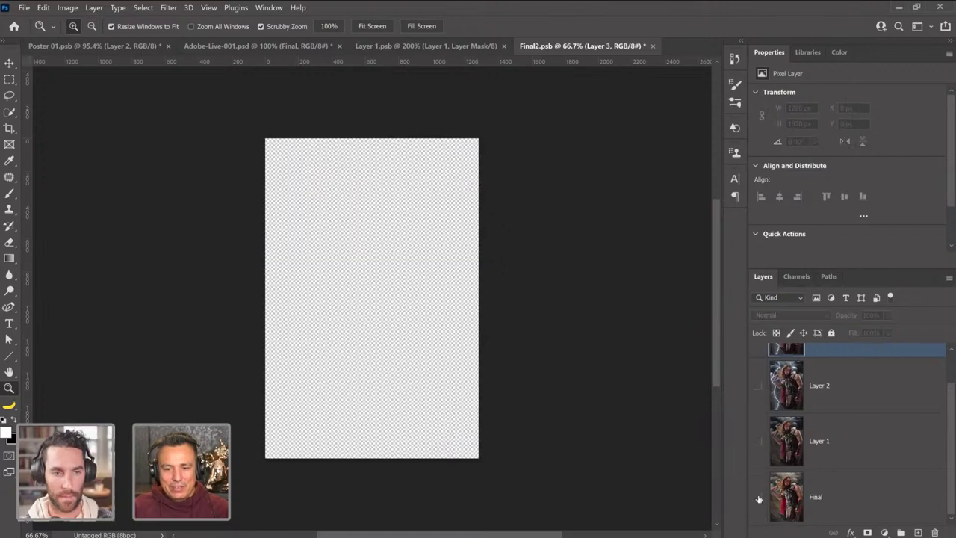
{"action": "left_click", "coordinate": [760, 496]}
{"action": "left_click", "coordinate": [759, 441]}
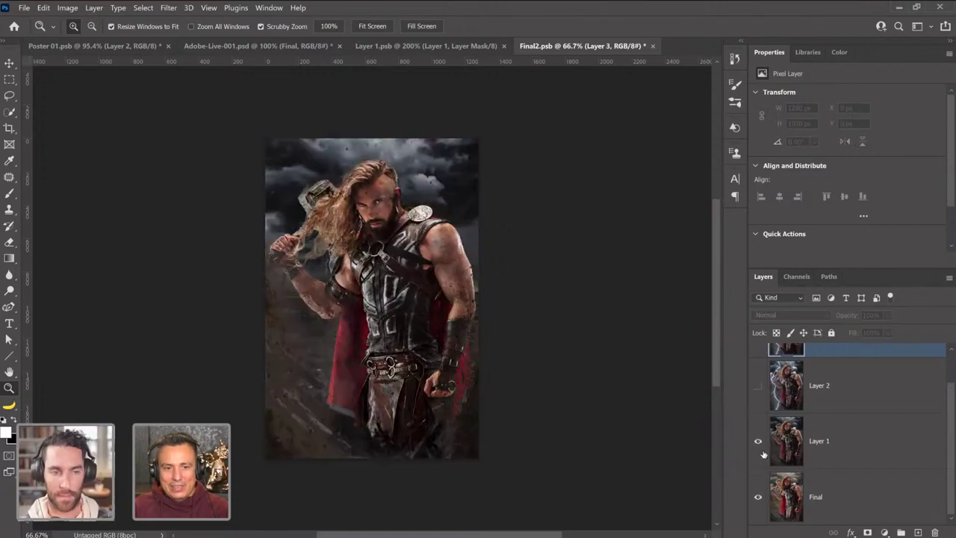
{"action": "left_click", "coordinate": [759, 385]}
Compare with the new Layer 3 toggled, leave it visible, then close Final2 saving changes.
{"action": "scroll", "coordinate": [765, 411], "scroll_direction": "up", "scroll_amount": 1}
{"action": "left_click", "coordinate": [759, 371]}
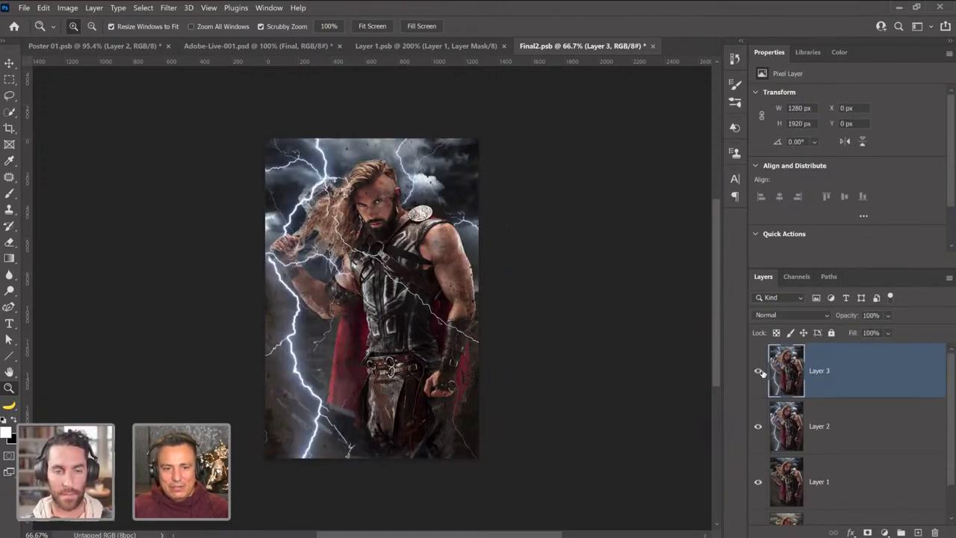
{"action": "left_click", "coordinate": [761, 372]}
{"action": "left_click", "coordinate": [761, 372]}
{"action": "left_click", "coordinate": [761, 372]}
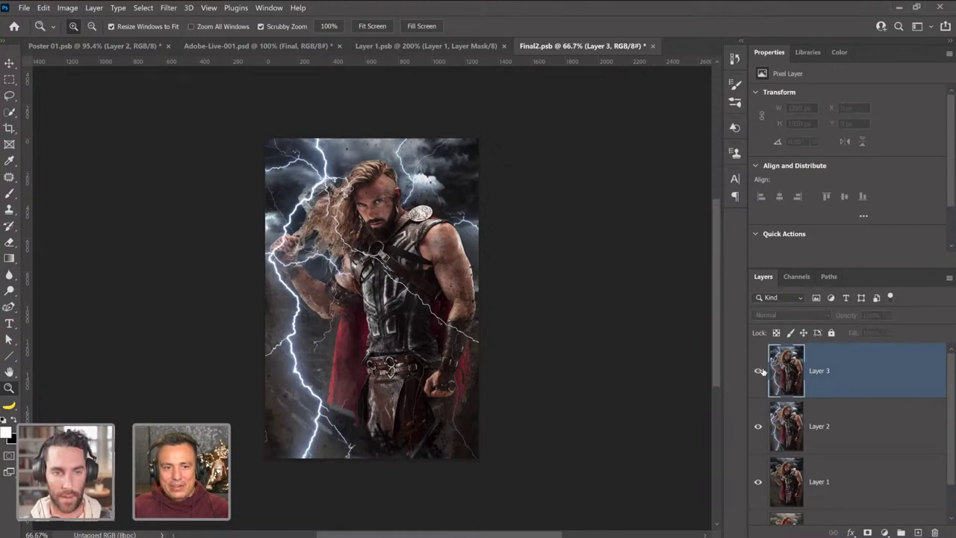
{"action": "left_click", "coordinate": [760, 372]}
{"action": "left_click", "coordinate": [760, 372]}
{"action": "left_click", "coordinate": [759, 371]}
{"action": "left_click", "coordinate": [759, 372]}
{"action": "left_click", "coordinate": [759, 371]}
{"action": "left_click", "coordinate": [759, 371]}
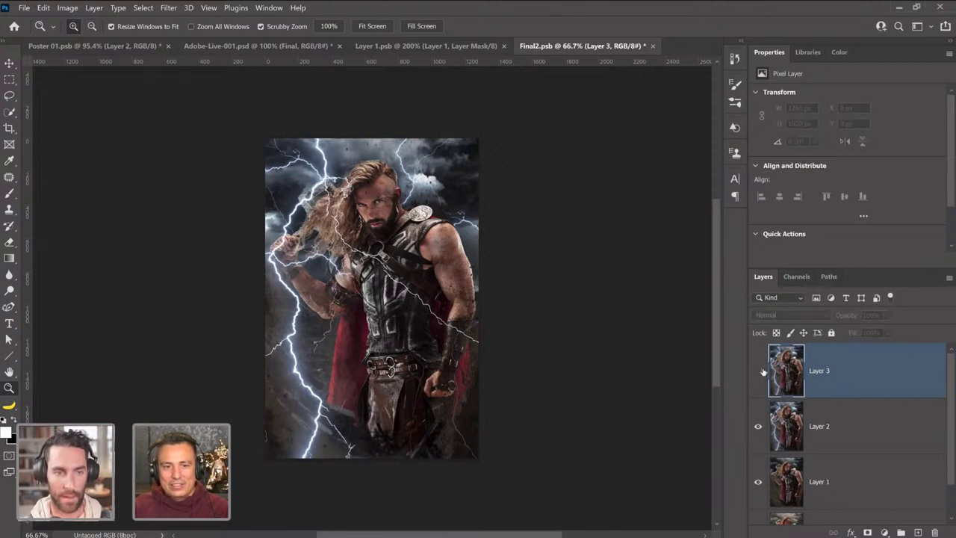
{"action": "left_click", "coordinate": [759, 372]}
{"action": "left_click", "coordinate": [653, 46]}
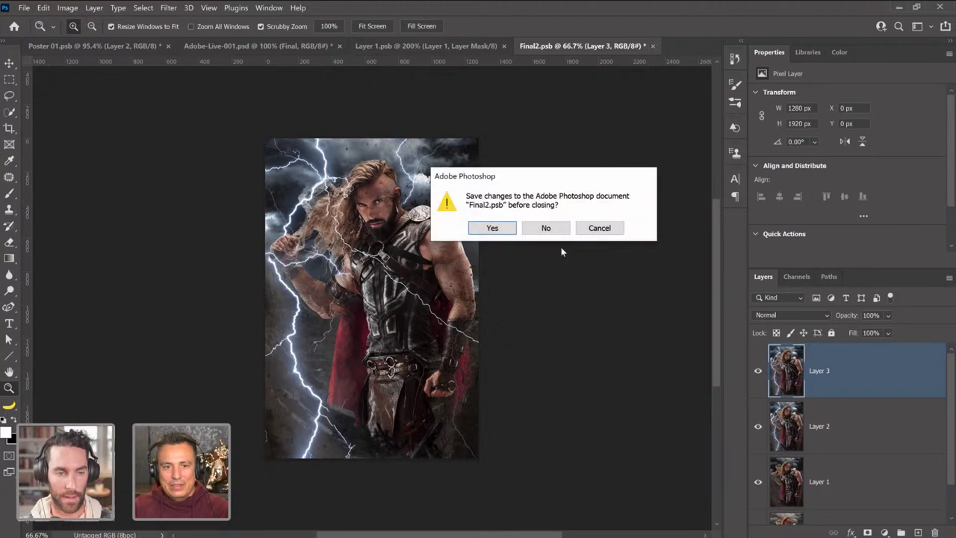
{"action": "left_click", "coordinate": [497, 227]}
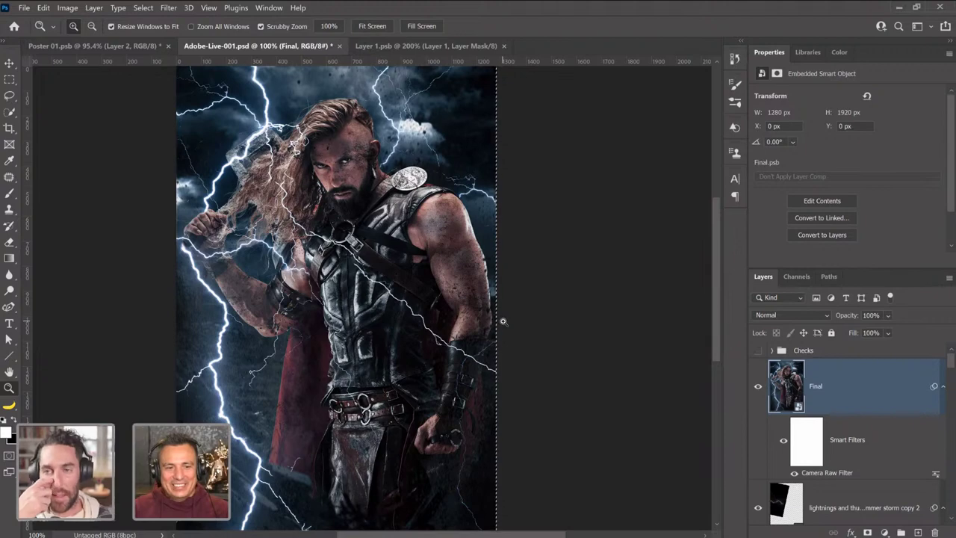
Inspect the lower-left lightning, hide the Final layer, fit to screen, and open Rubble 01 copy's contents.
{"action": "left_click", "coordinate": [241, 507]}
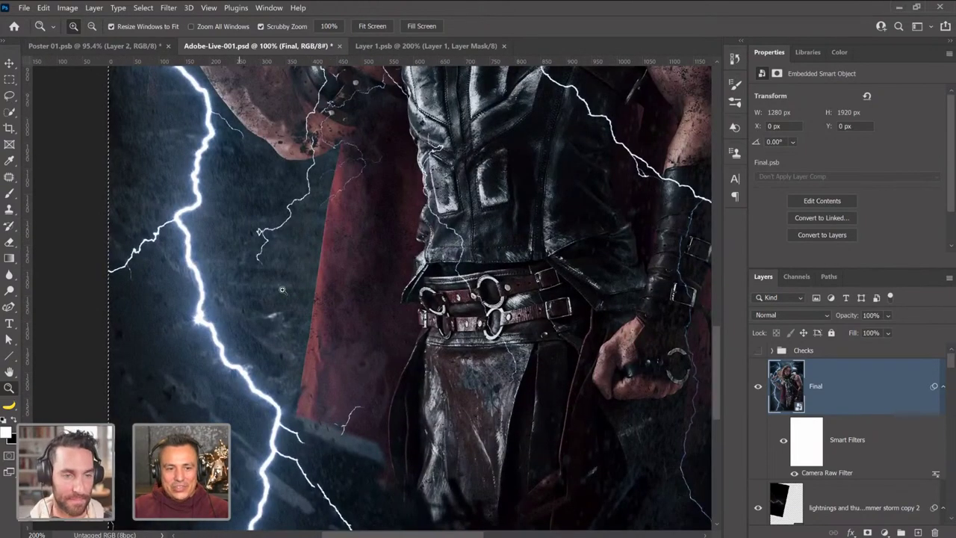
{"action": "left_click", "coordinate": [289, 294]}
{"action": "left_click", "coordinate": [759, 387]}
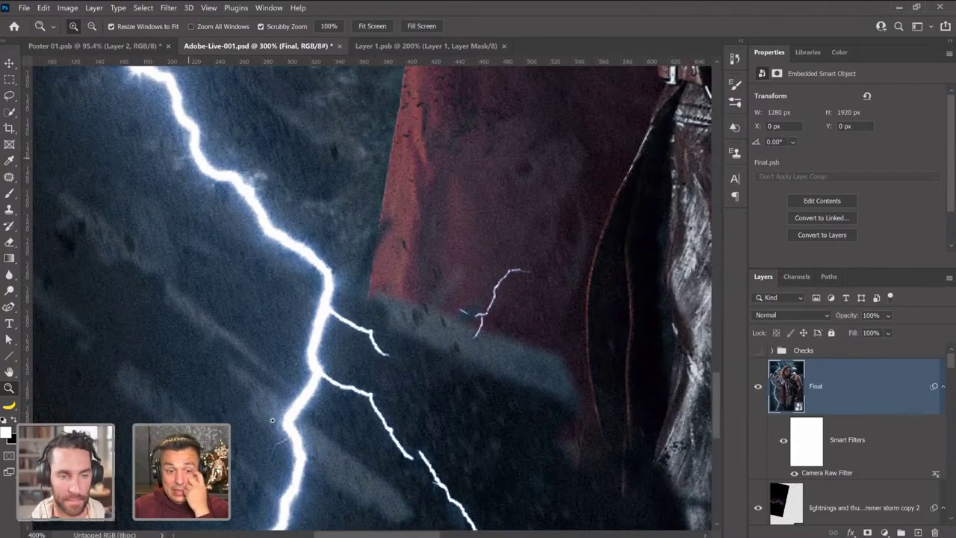
{"action": "key", "text": "ctrl+0"}
{"action": "scroll", "coordinate": [822, 473], "scroll_direction": "down", "scroll_amount": 6}
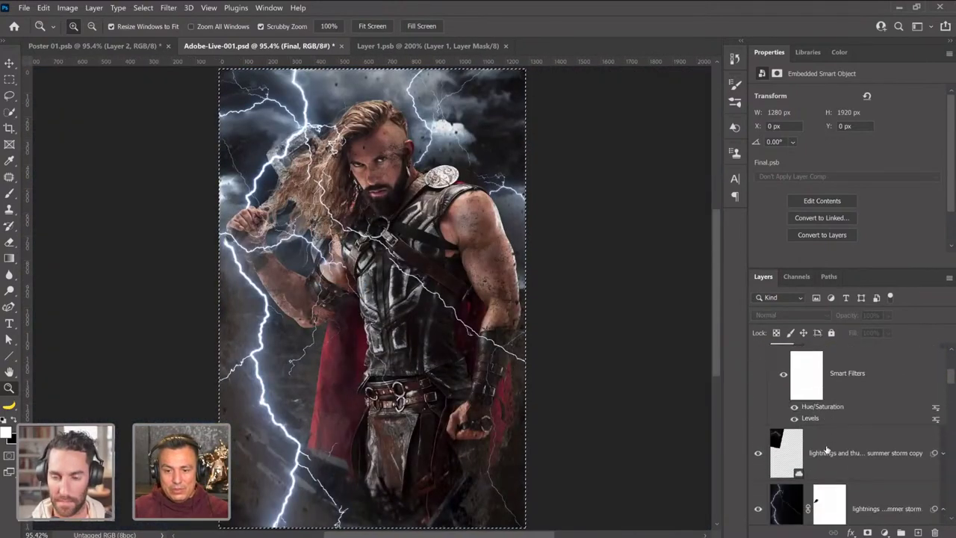
{"action": "scroll", "coordinate": [826, 450], "scroll_direction": "down", "scroll_amount": 1}
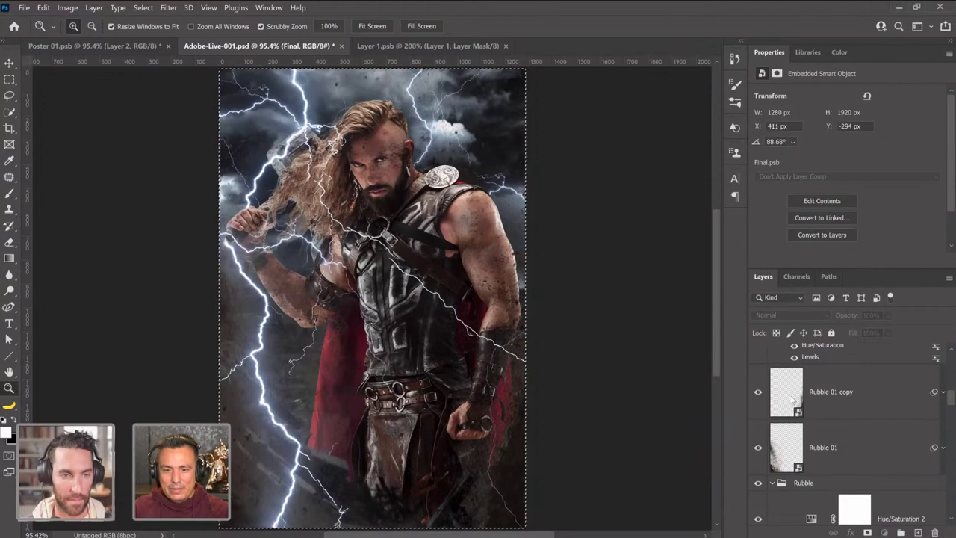
{"action": "double_click", "coordinate": [790, 400]}
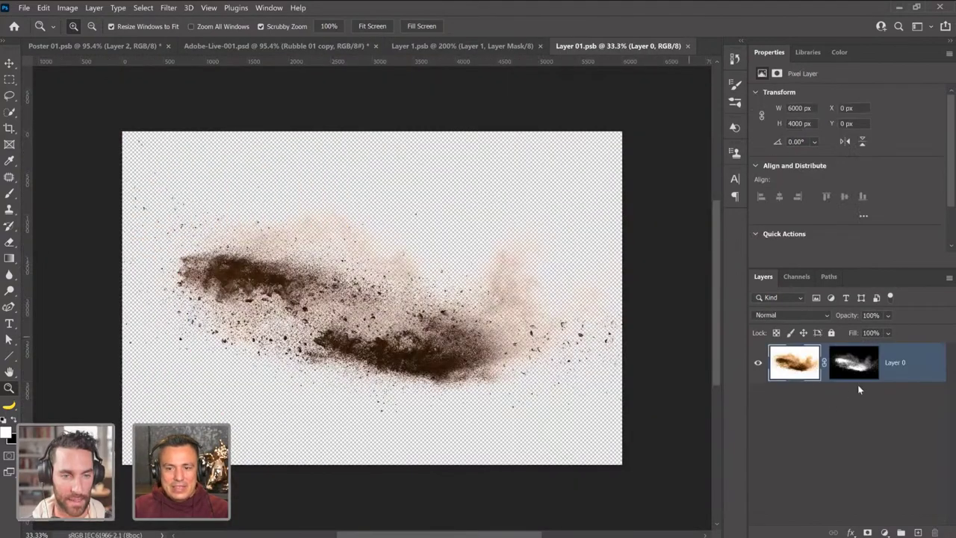
Apply Levels with a 0.51 midtone to the rubble layer mask, then save and close Layer 01.psb.
{"action": "left_click", "coordinate": [67, 7]}
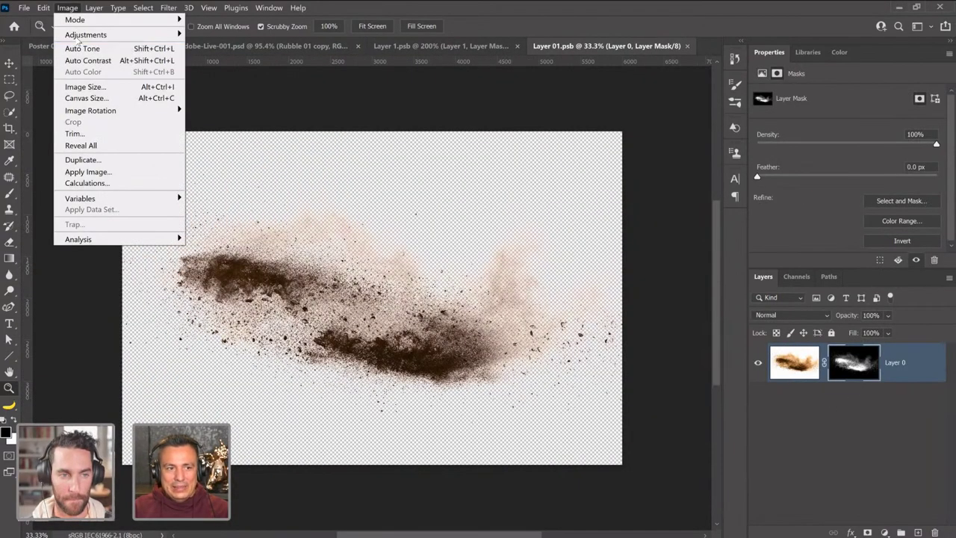
{"action": "mouse_move", "coordinate": [85, 42]}
{"action": "left_click", "coordinate": [344, 74]}
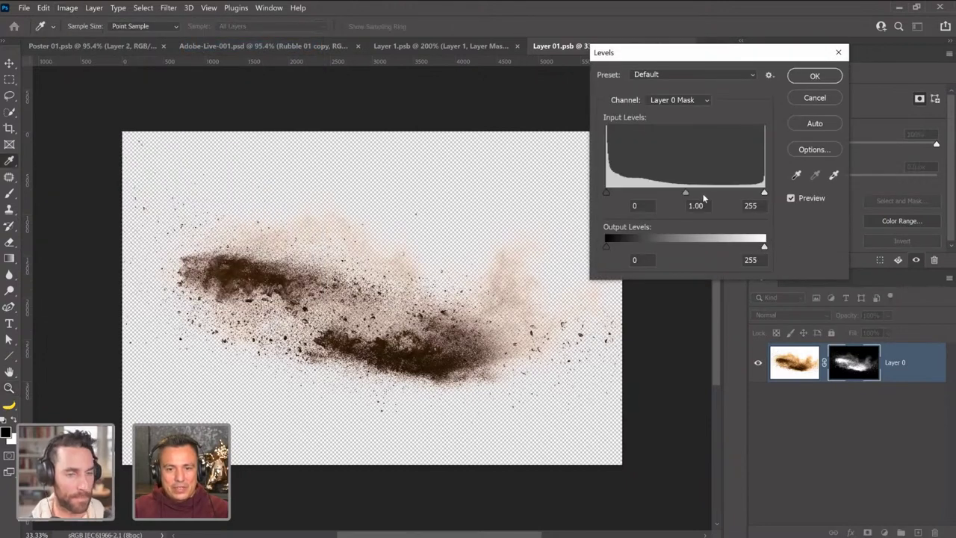
{"action": "left_click_drag", "start_coordinate": [685, 194], "coordinate": [711, 194]}
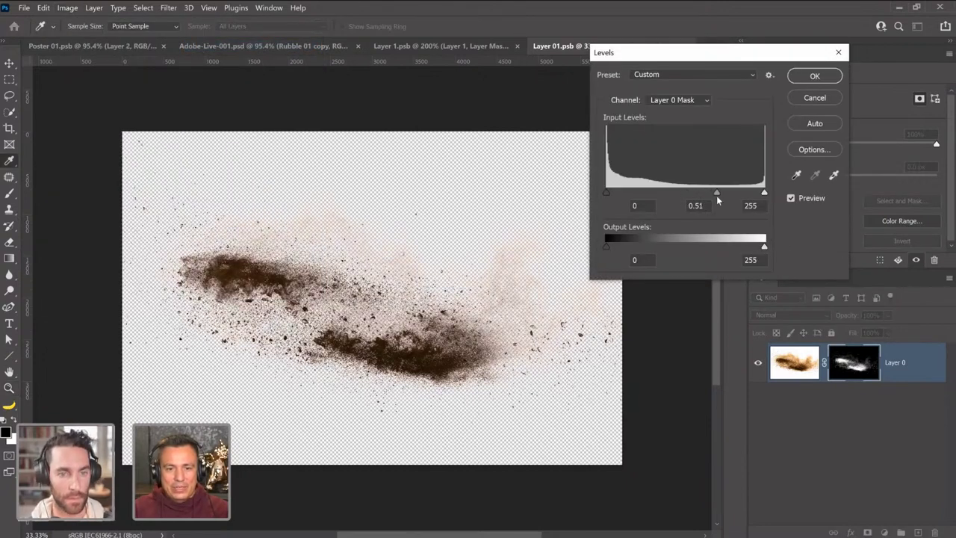
{"action": "left_click", "coordinate": [816, 75]}
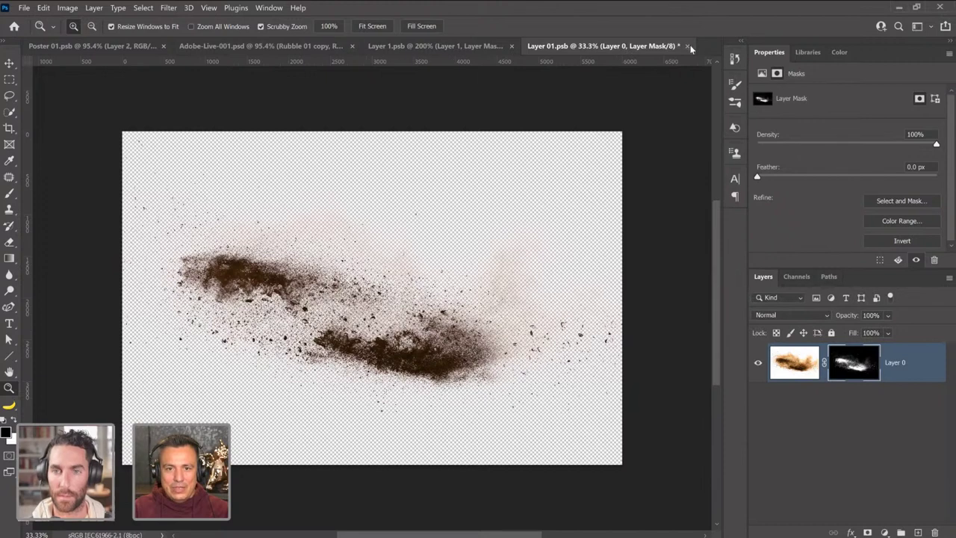
{"action": "left_click", "coordinate": [687, 47]}
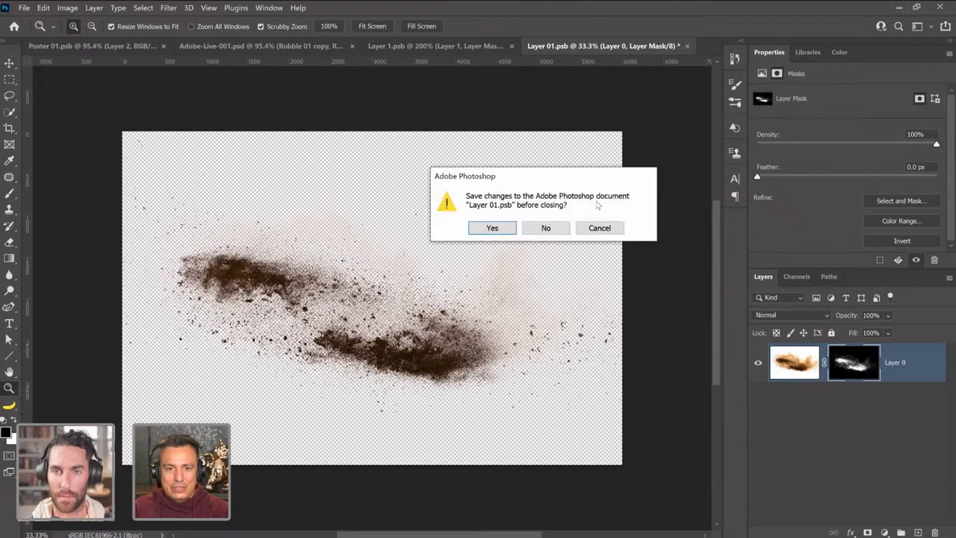
{"action": "left_click", "coordinate": [508, 230]}
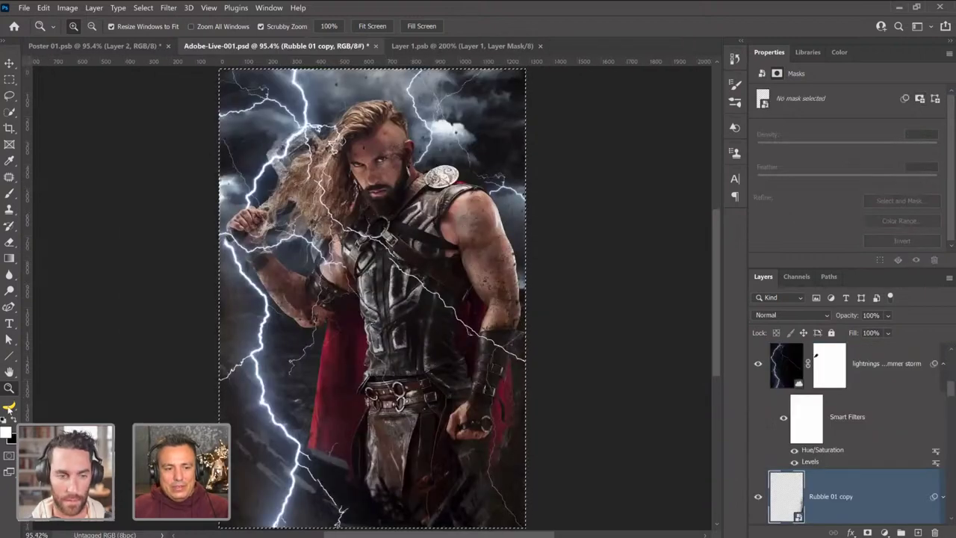
Zoom to 400% on the lower-left and apply Levels to Rubble 01 copy, raising black input to 108.
{"action": "left_click", "coordinate": [260, 484]}
{"action": "left_click_drag", "start_coordinate": [260, 485], "coordinate": [320, 447]}
{"action": "scroll", "coordinate": [321, 447], "scroll_direction": "up", "scroll_amount": 5}
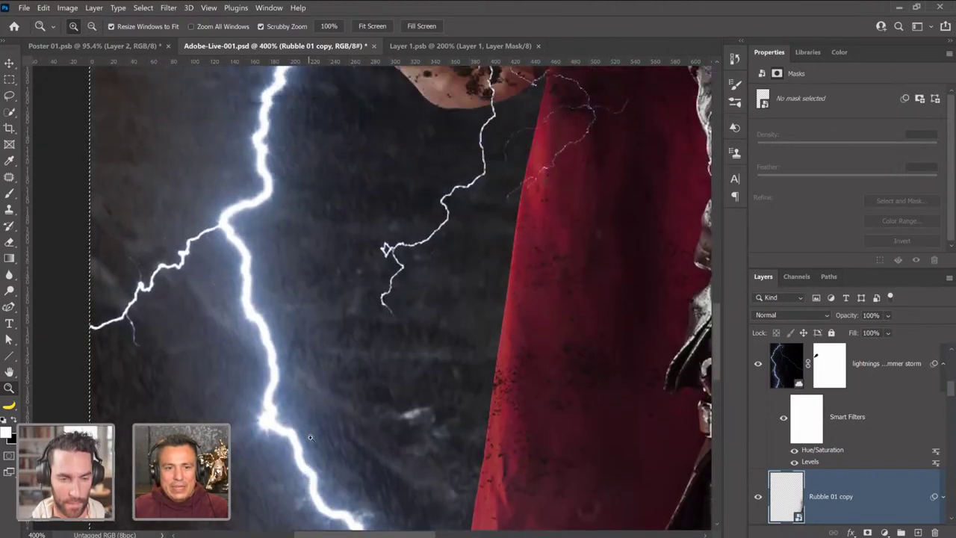
{"action": "scroll", "coordinate": [917, 413], "scroll_direction": "down", "scroll_amount": 3}
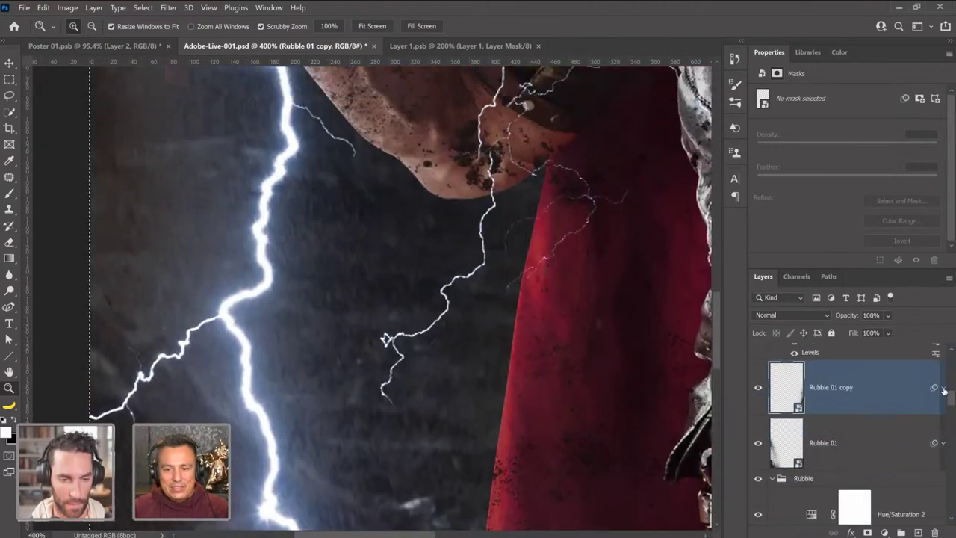
{"action": "left_click", "coordinate": [943, 387]}
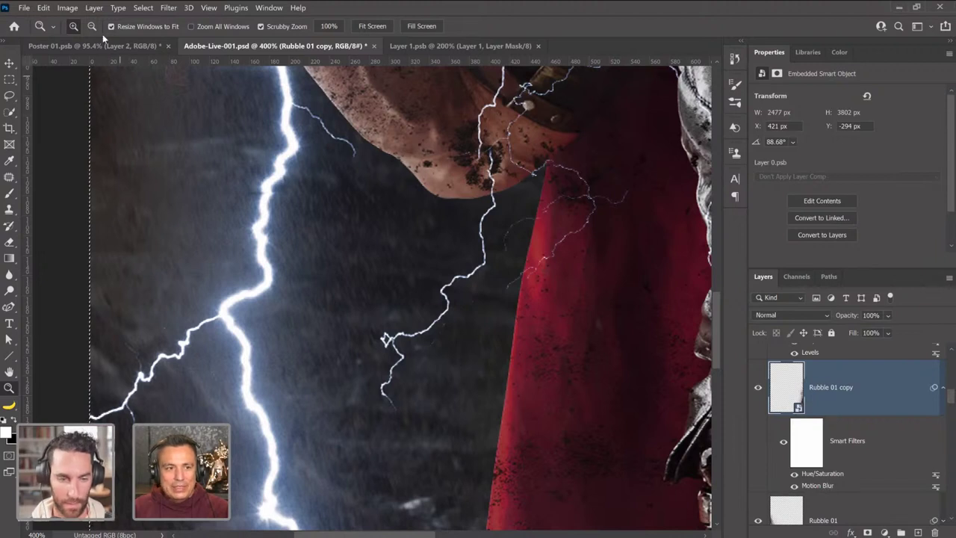
{"action": "left_click", "coordinate": [67, 8]}
{"action": "mouse_move", "coordinate": [119, 34]}
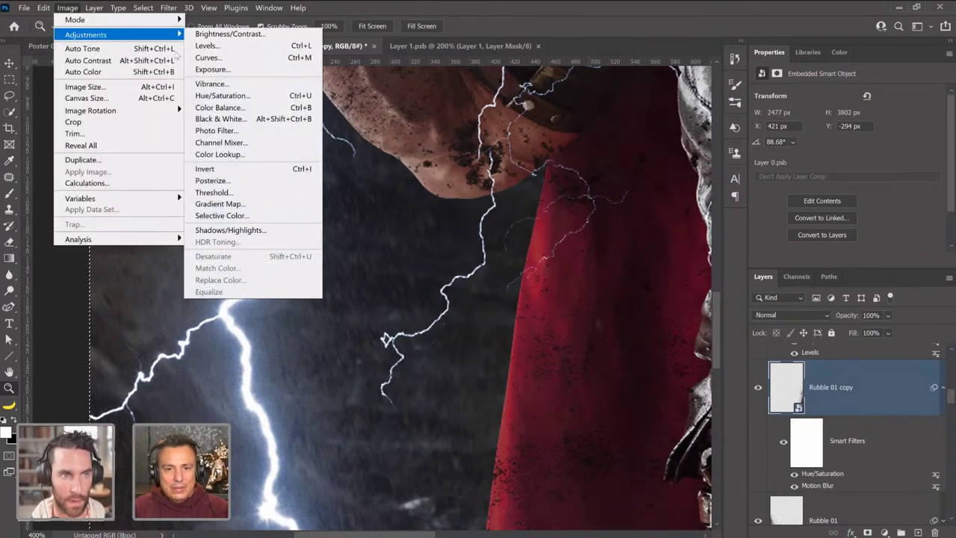
{"action": "left_click", "coordinate": [208, 45]}
{"action": "left_click_drag", "start_coordinate": [361, 231], "coordinate": [427, 245]}
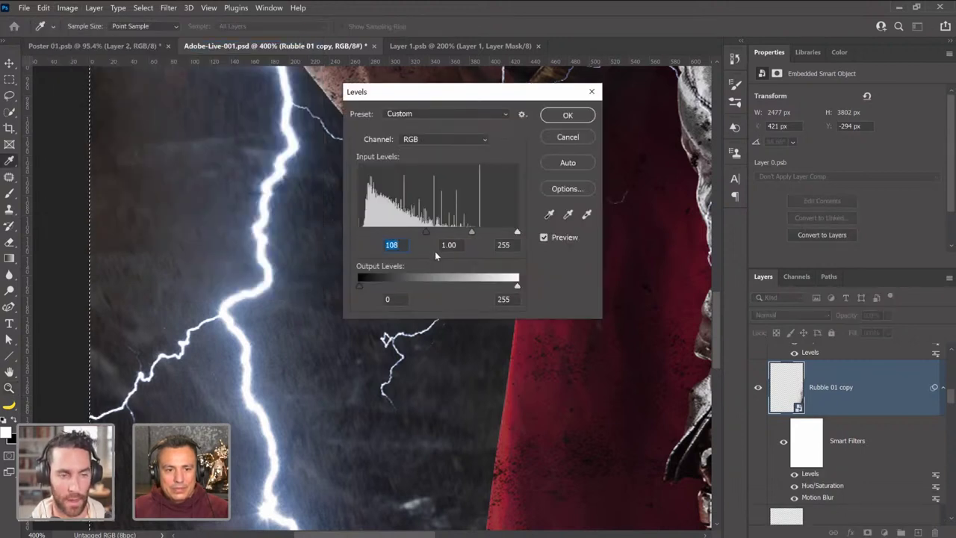
{"action": "left_click", "coordinate": [568, 115]}
Toggle the Rubble 01 copy and Rubble 01 layers off and on to compare.
{"action": "scroll", "coordinate": [848, 463], "scroll_direction": "up", "scroll_amount": 10}
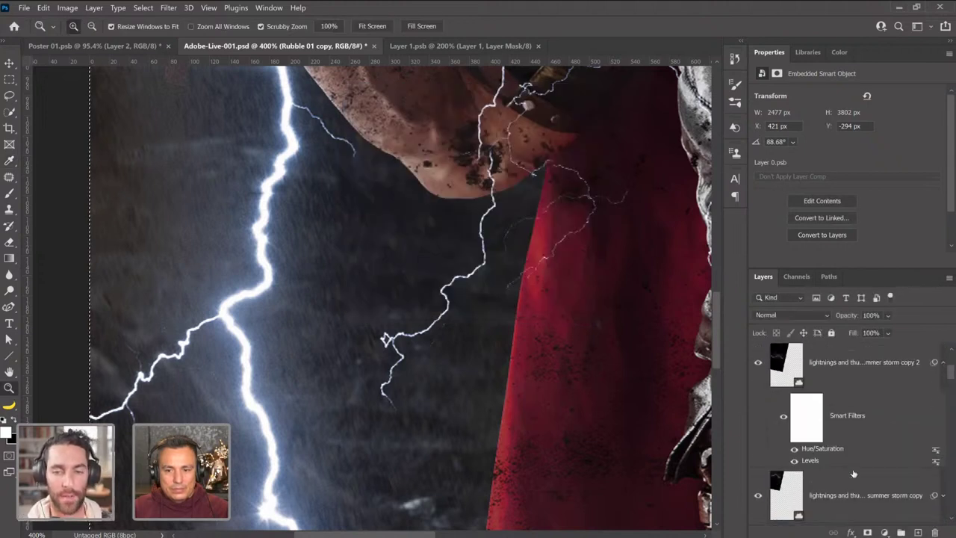
{"action": "scroll", "coordinate": [850, 472], "scroll_direction": "down", "scroll_amount": 5}
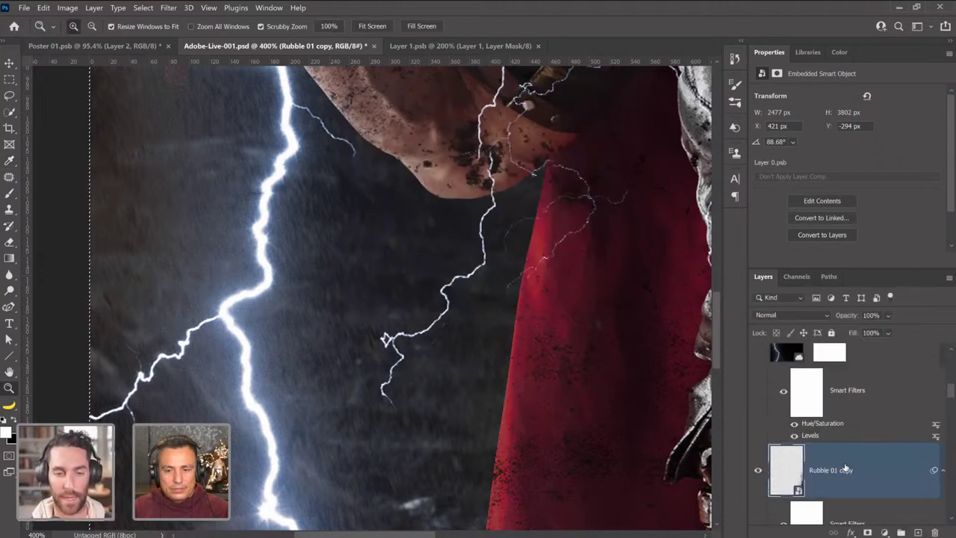
{"action": "left_click", "coordinate": [758, 429]}
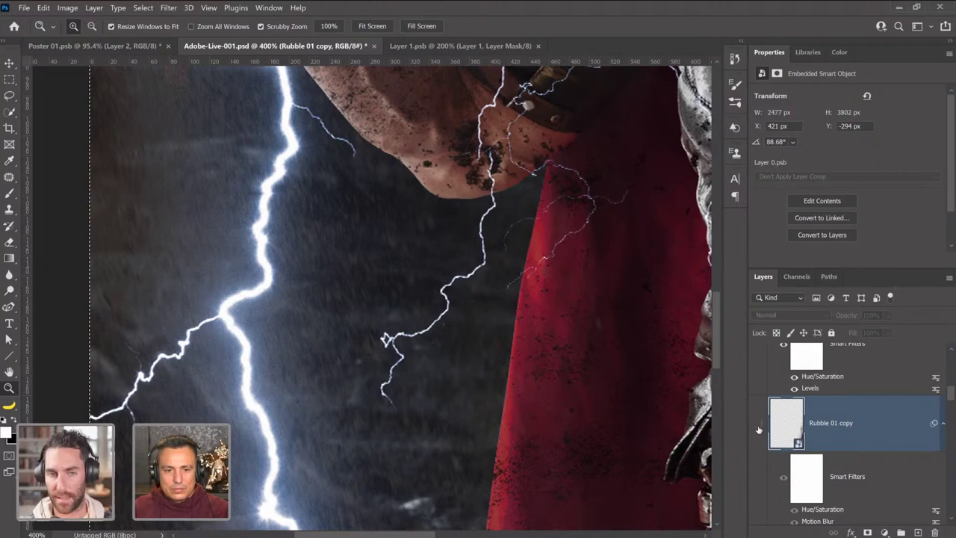
{"action": "left_click", "coordinate": [759, 429]}
{"action": "scroll", "coordinate": [759, 449], "scroll_direction": "down", "scroll_amount": 3}
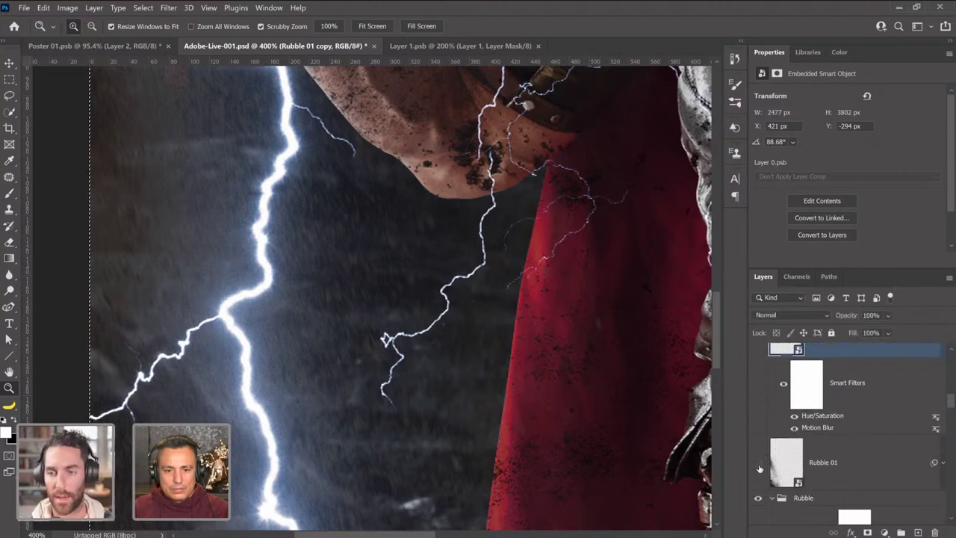
{"action": "left_click", "coordinate": [759, 463]}
Apply Levels to Rubble 01 with black input 17 and midtone 0.72.
{"action": "left_click", "coordinate": [828, 467]}
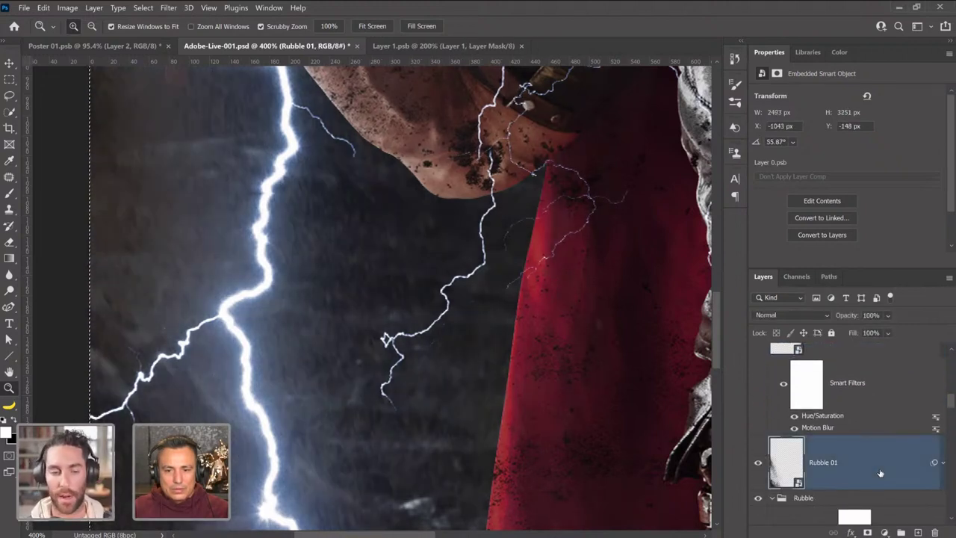
{"action": "left_click", "coordinate": [943, 448]}
{"action": "scroll", "coordinate": [874, 460], "scroll_direction": "down", "scroll_amount": 1}
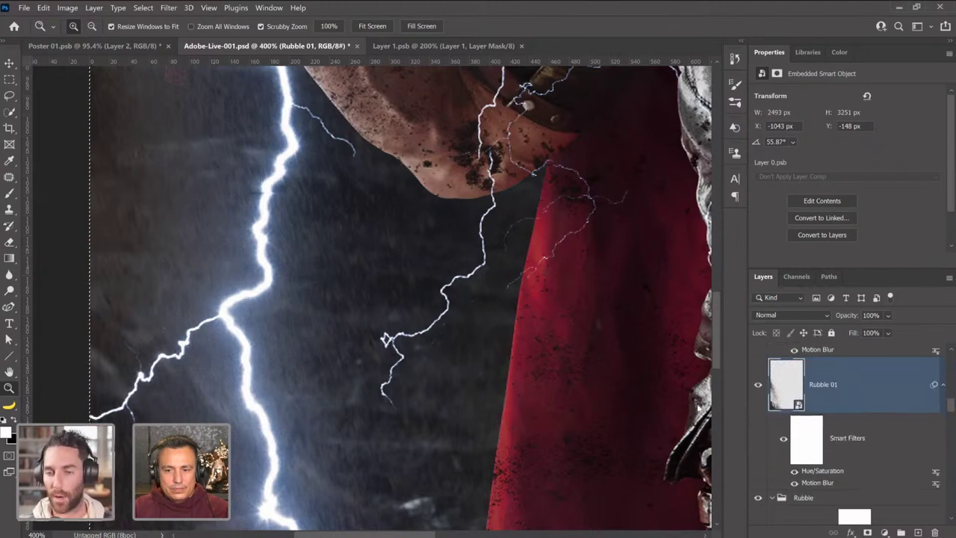
{"action": "left_click", "coordinate": [67, 8]}
{"action": "mouse_move", "coordinate": [90, 35]}
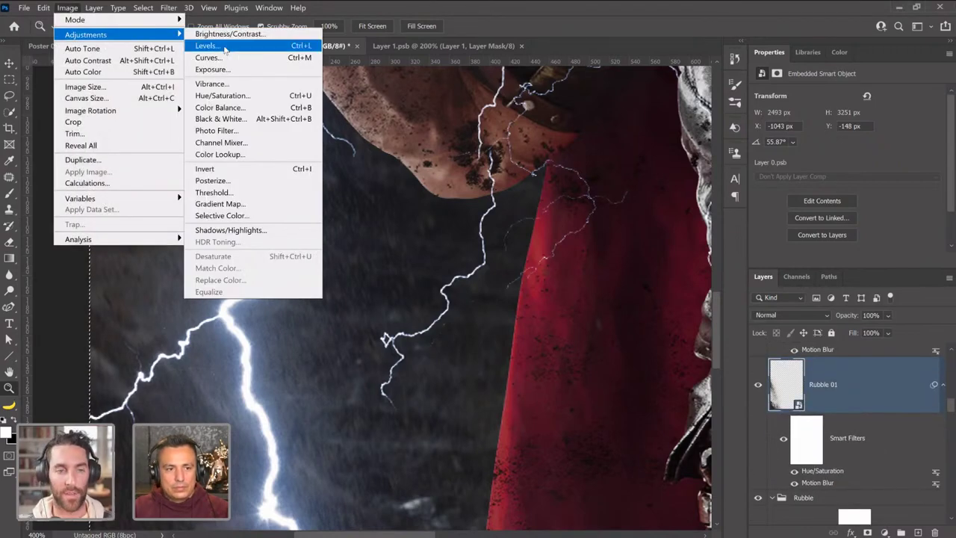
{"action": "left_click", "coordinate": [225, 49]}
{"action": "left_click_drag", "start_coordinate": [360, 231], "coordinate": [370, 237]}
{"action": "left_click_drag", "start_coordinate": [454, 234], "coordinate": [459, 235]}
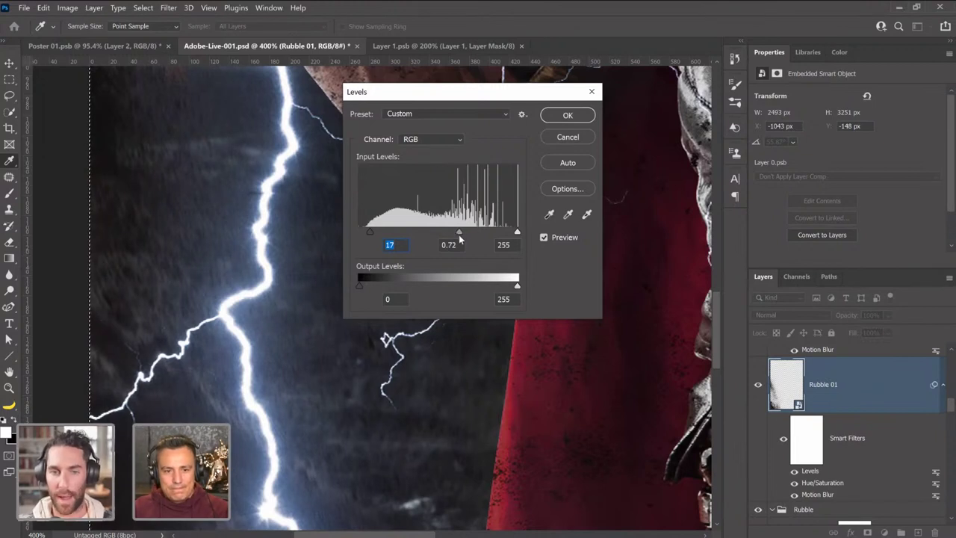
{"action": "key", "text": "Tab"}
{"action": "left_click", "coordinate": [561, 115]}
Deselect the leftover selection.
{"action": "key", "text": "ctrl+d"}
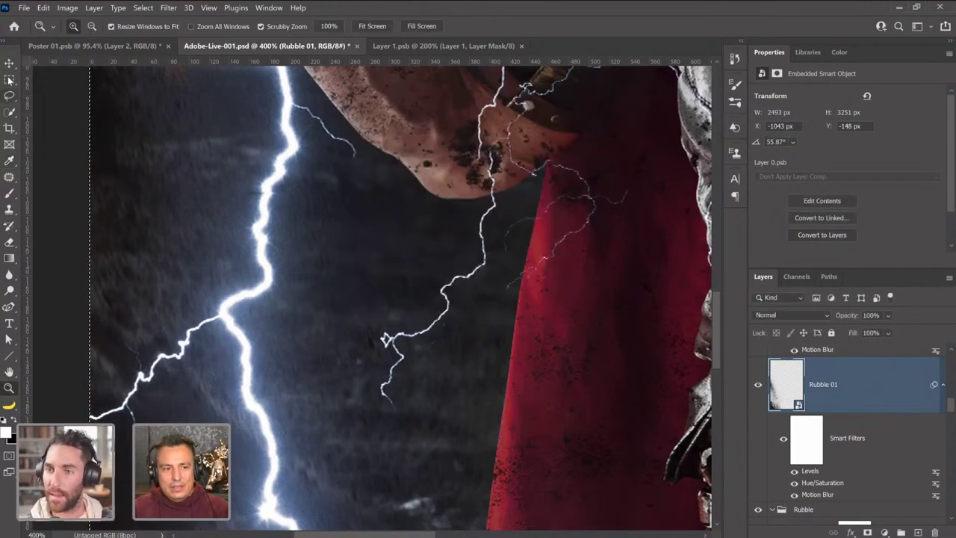
{"action": "left_click", "coordinate": [9, 96]}
{"action": "left_click", "coordinate": [9, 389]}
Zoom out to see the whole warrior composite.
{"action": "left_click", "coordinate": [459, 303], "text": "alt"}
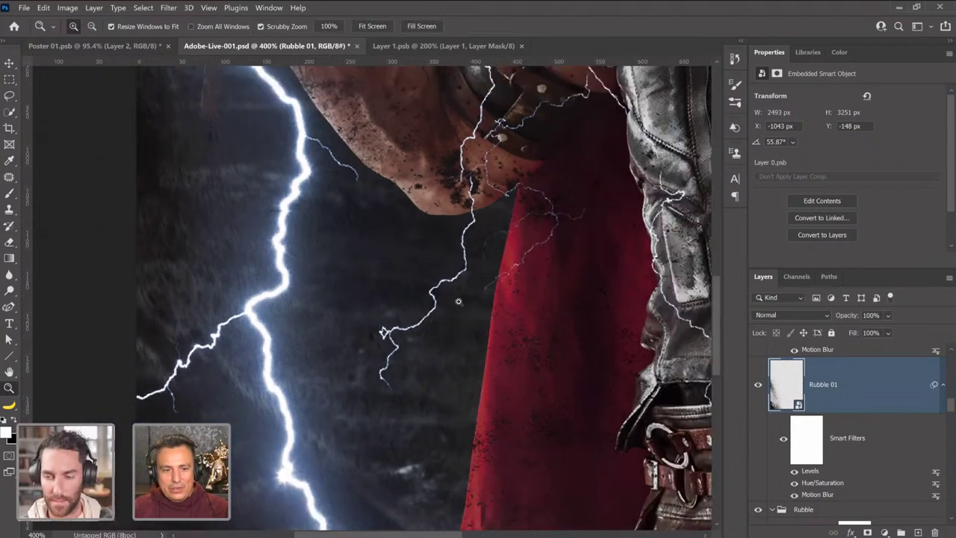
{"action": "left_click", "coordinate": [460, 302], "text": "alt"}
{"action": "left_click", "coordinate": [462, 307], "text": "alt"}
{"action": "scroll", "coordinate": [463, 322], "scroll_direction": "up", "scroll_amount": 2}
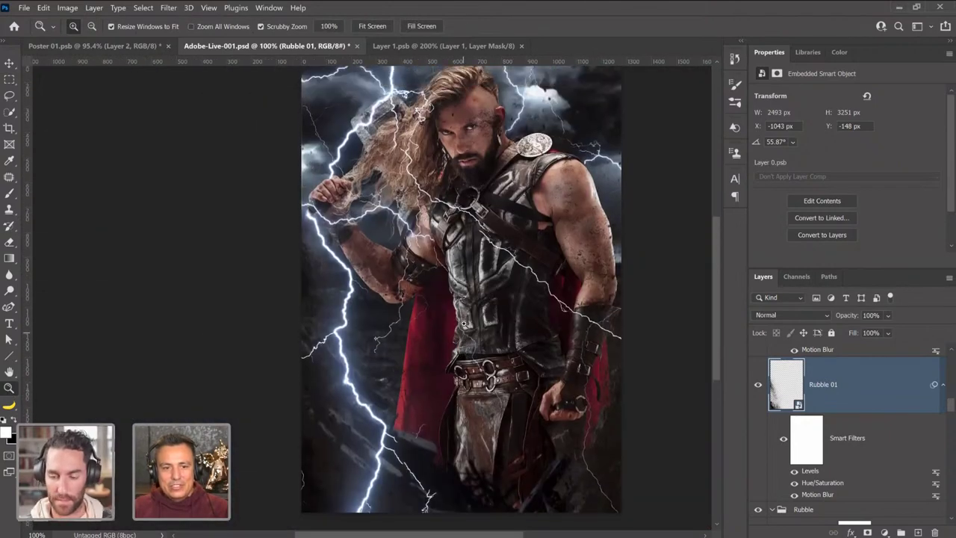
{"action": "scroll", "coordinate": [440, 331], "scroll_direction": "up", "scroll_amount": 1}
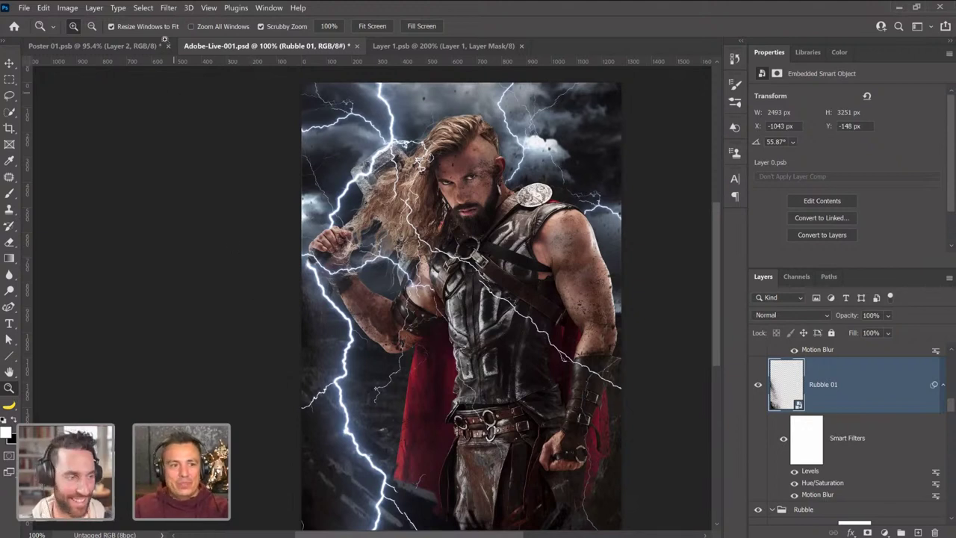
Flip the canvas view horizontally and pan the mirrored image toward the centre.
{"action": "left_click", "coordinate": [207, 9]}
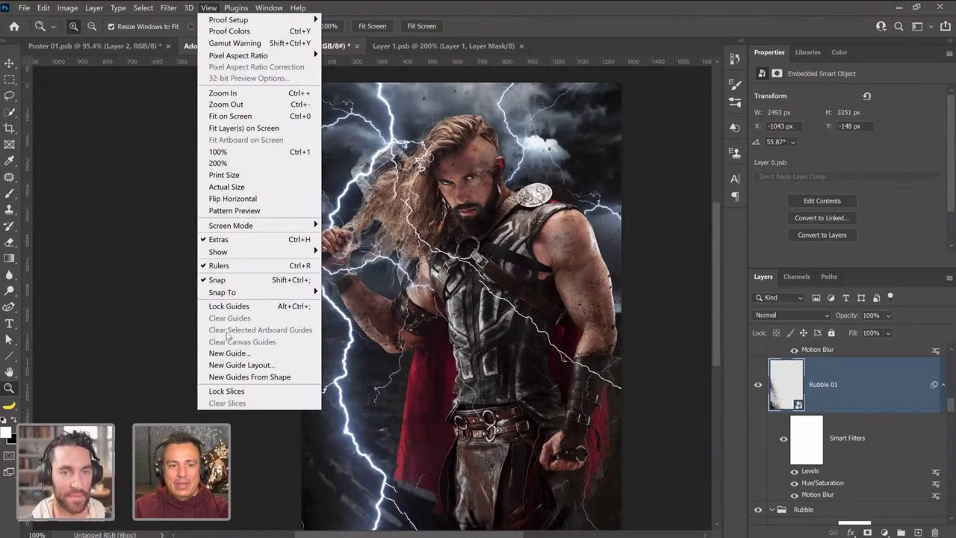
{"action": "left_click", "coordinate": [236, 199]}
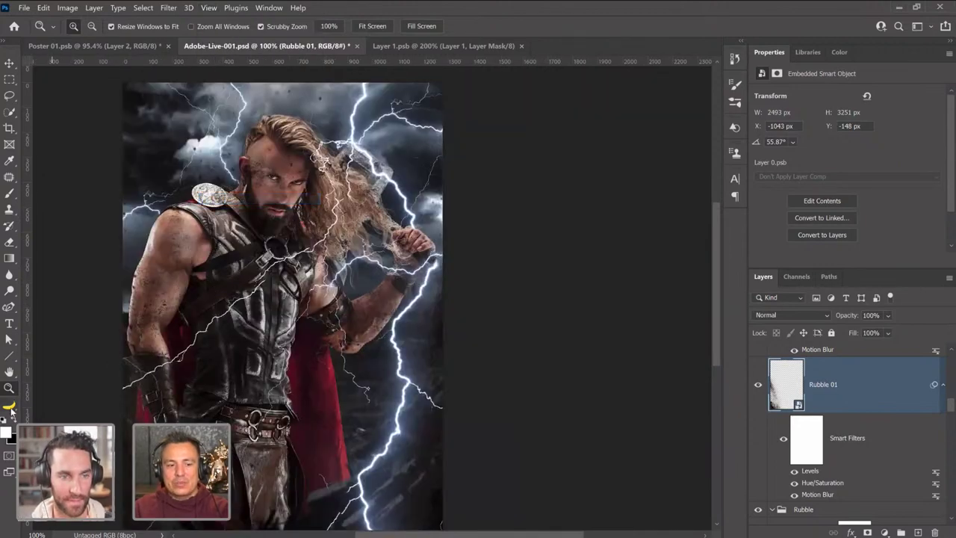
{"action": "left_click", "coordinate": [10, 373]}
{"action": "left_click_drag", "start_coordinate": [277, 367], "coordinate": [383, 350]}
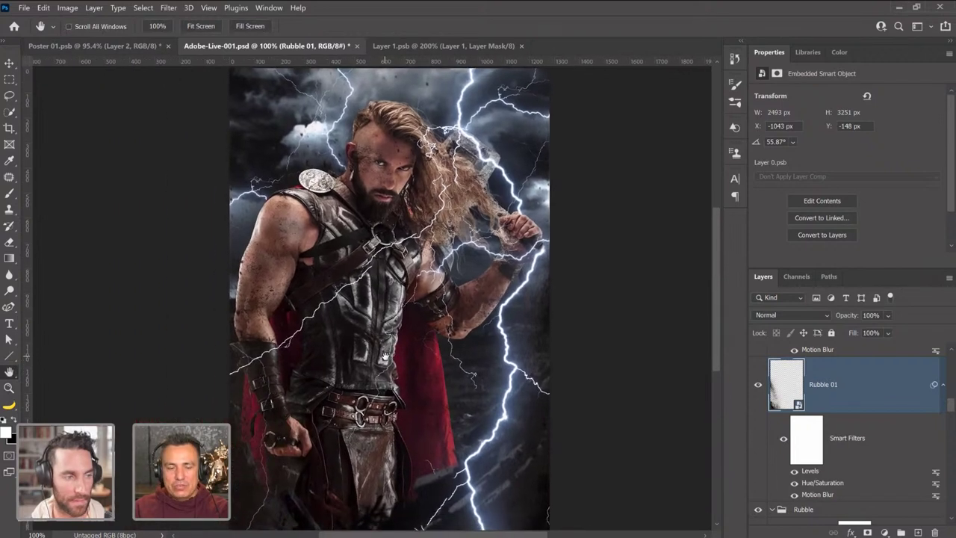
{"action": "left_click", "coordinate": [67, 8]}
{"action": "mouse_move", "coordinate": [112, 110]}
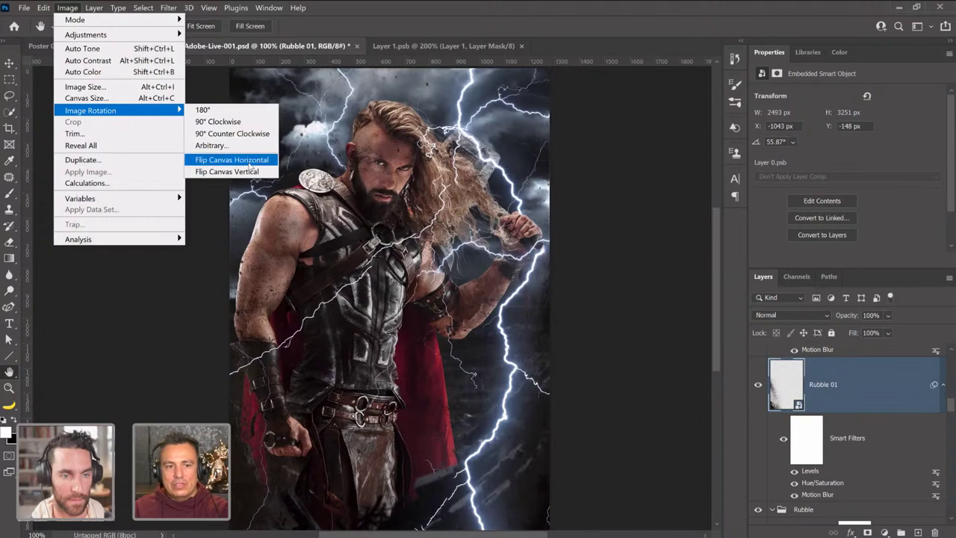
{"action": "key", "text": "Escape"}
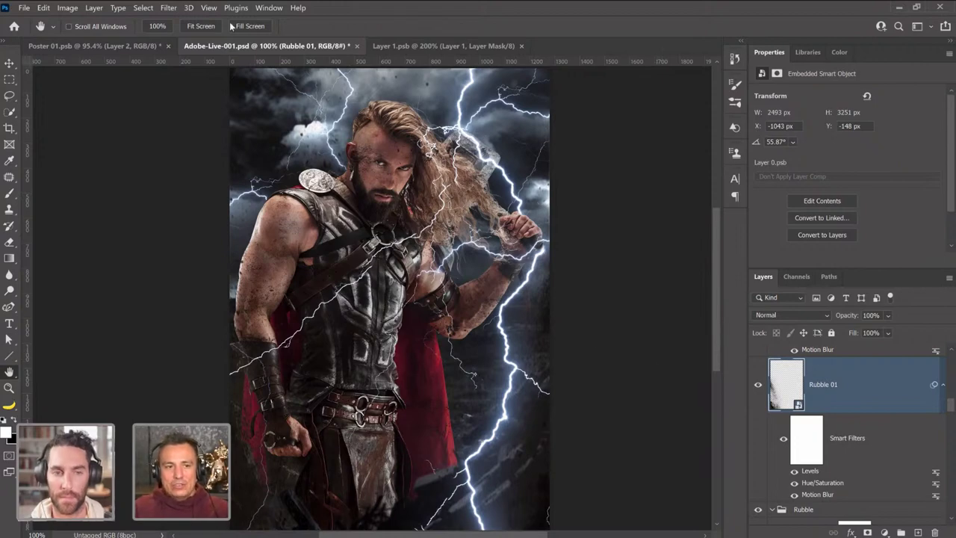
Toggle View > Flip Horizontal off and on, end unmirrored, and collapse Rubble 01's smart filters.
{"action": "left_click", "coordinate": [168, 9]}
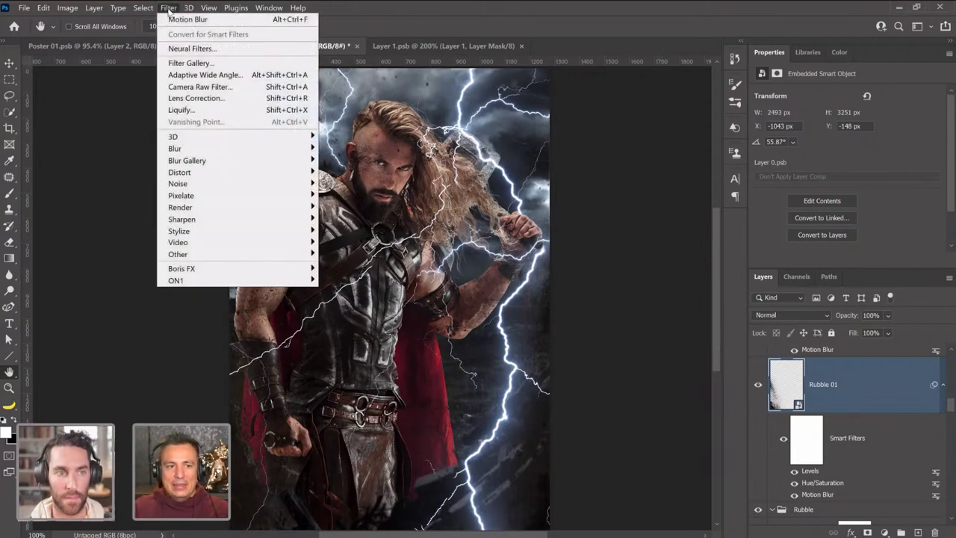
{"action": "mouse_move", "coordinate": [202, 9]}
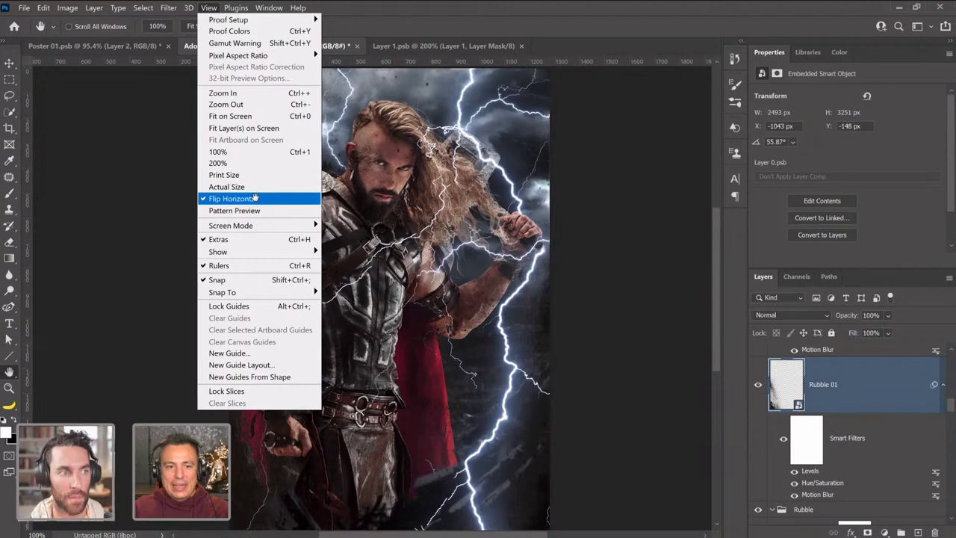
{"action": "left_click", "coordinate": [254, 198]}
{"action": "left_click", "coordinate": [211, 10]}
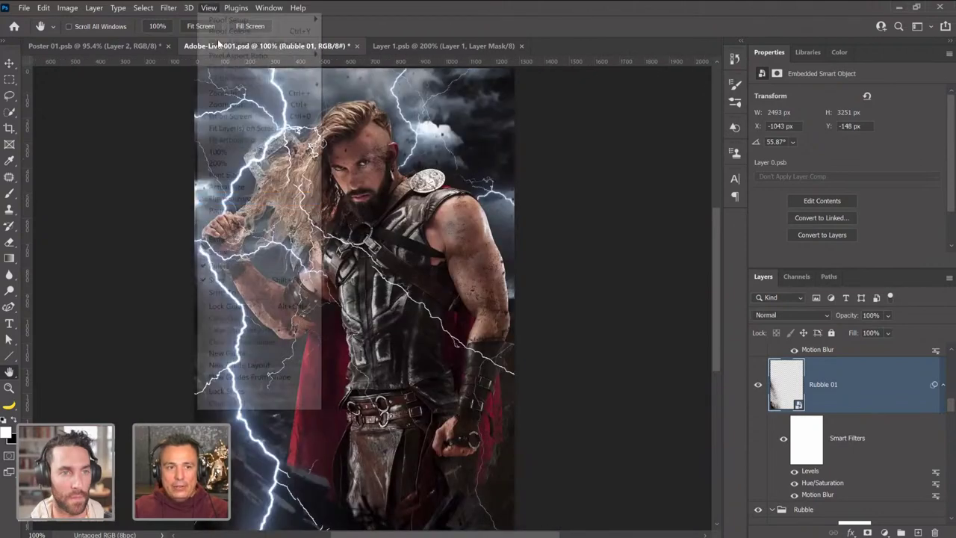
{"action": "left_click", "coordinate": [250, 199]}
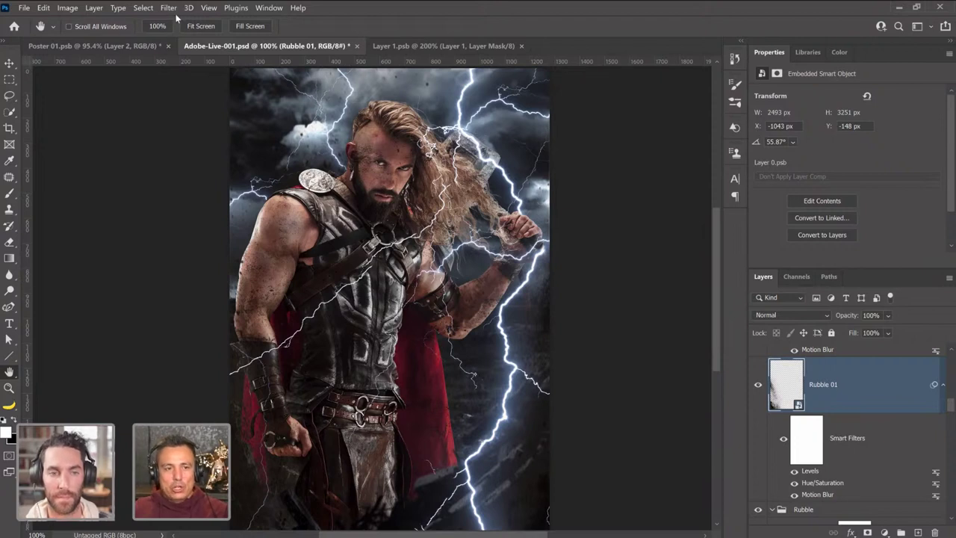
{"action": "left_click", "coordinate": [208, 8]}
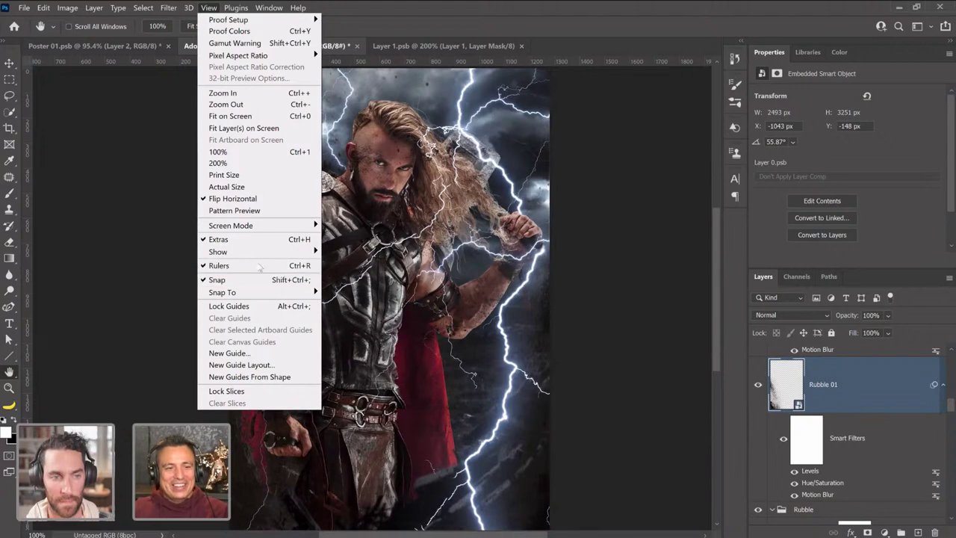
{"action": "left_click", "coordinate": [258, 198]}
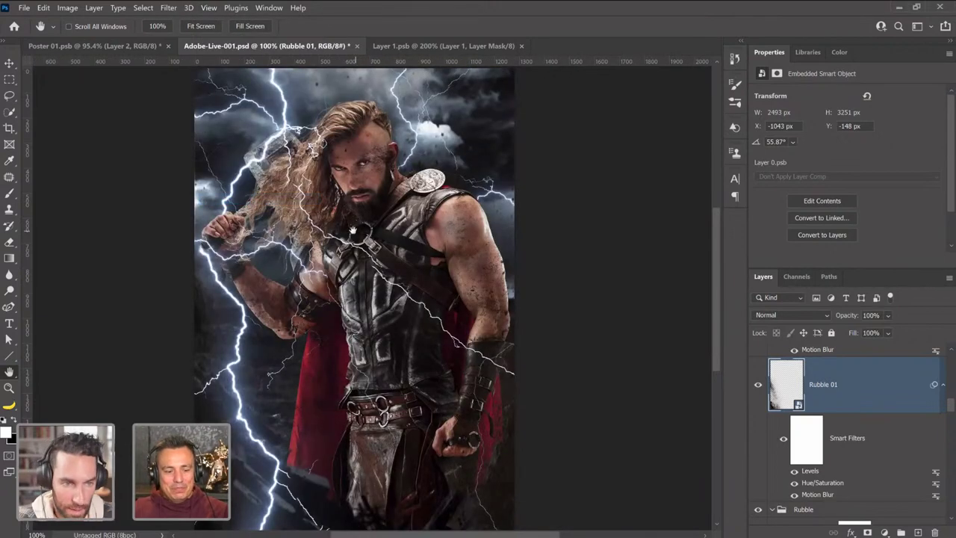
{"action": "left_click", "coordinate": [943, 385]}
Zoom in to 400% on the raised hand and hair, then select the Thor layer.
{"action": "scroll", "coordinate": [865, 441], "scroll_direction": "up", "scroll_amount": 6}
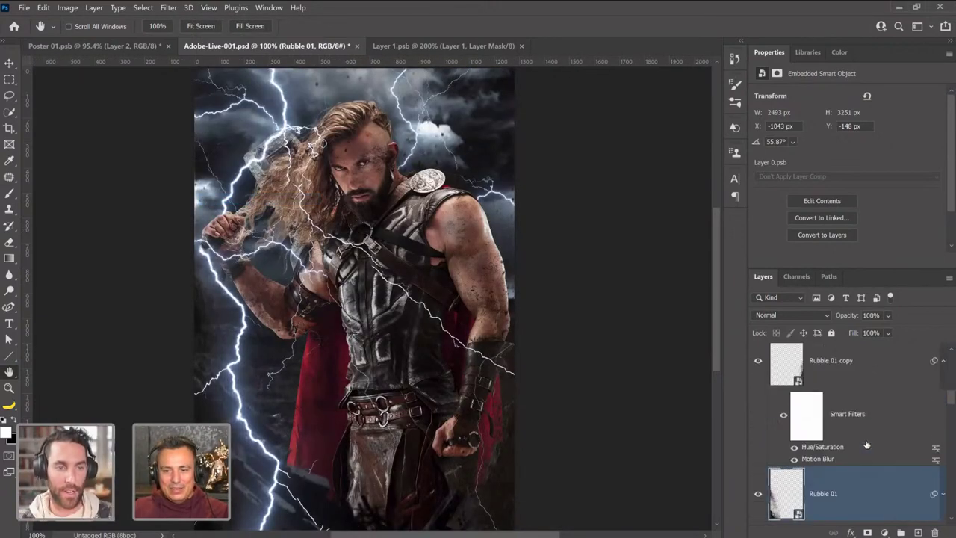
{"action": "scroll", "coordinate": [866, 441], "scroll_direction": "up", "scroll_amount": 3}
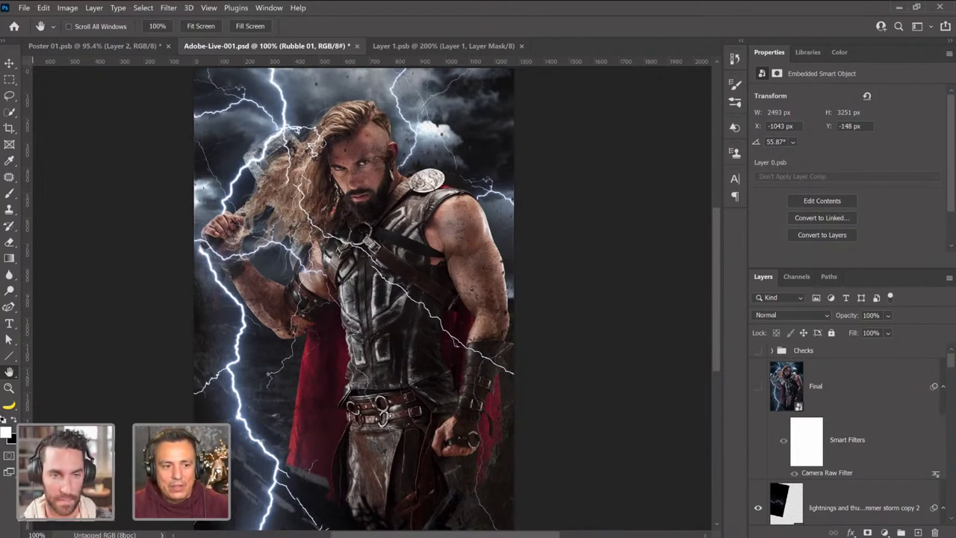
{"action": "key", "text": "z"}
{"action": "left_click", "coordinate": [259, 240]}
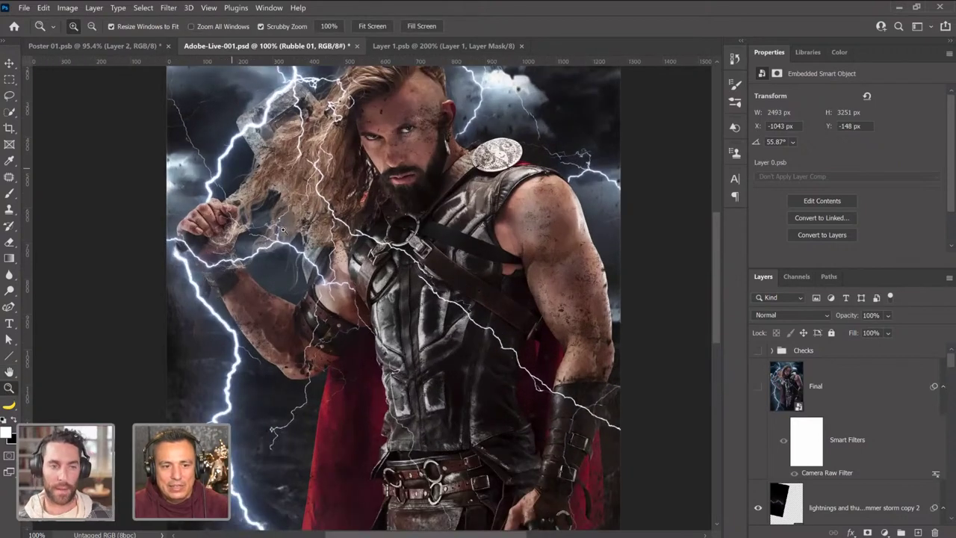
{"action": "left_click", "coordinate": [303, 231]}
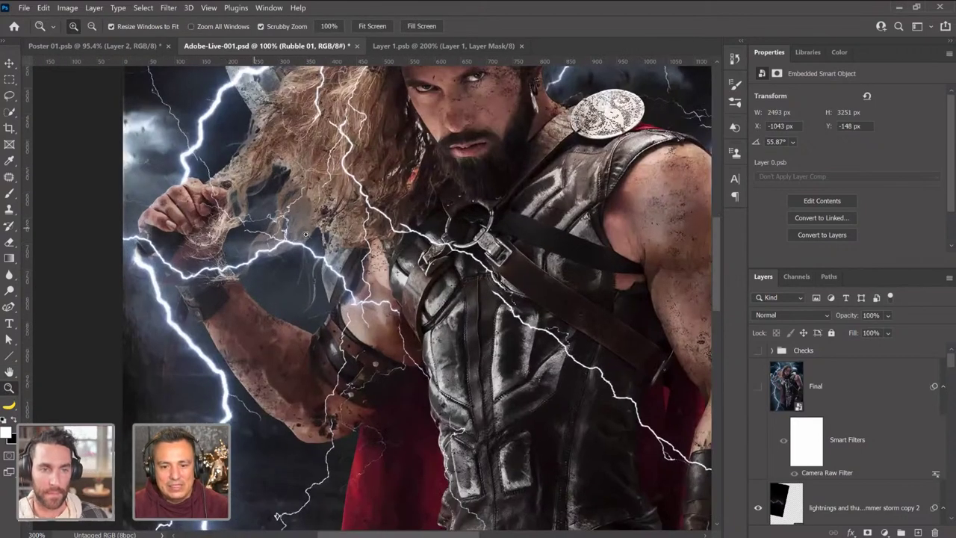
{"action": "left_click", "coordinate": [652, 197]}
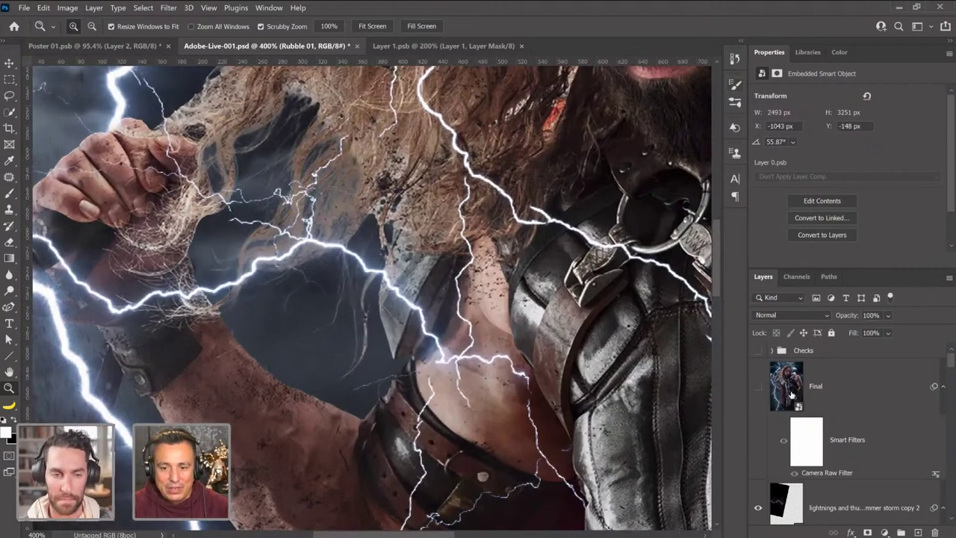
{"action": "scroll", "coordinate": [792, 396], "scroll_direction": "down", "scroll_amount": 5}
{"action": "left_click", "coordinate": [805, 396]}
Open the Thor smart object, collapse Pattern Fill 1's effects and turn Layer 4 back on.
{"action": "double_click", "coordinate": [806, 396]}
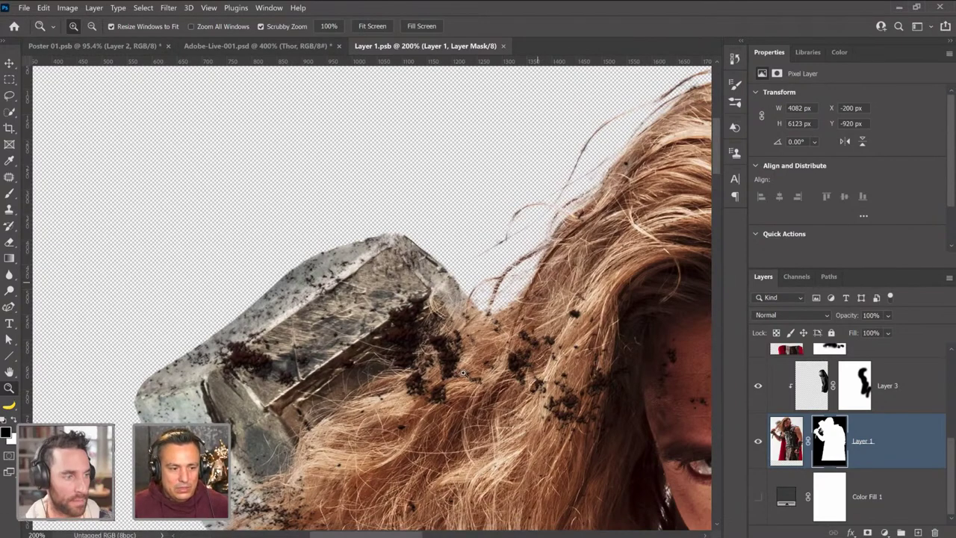
{"action": "scroll", "coordinate": [717, 89], "scroll_direction": "down", "scroll_amount": 1}
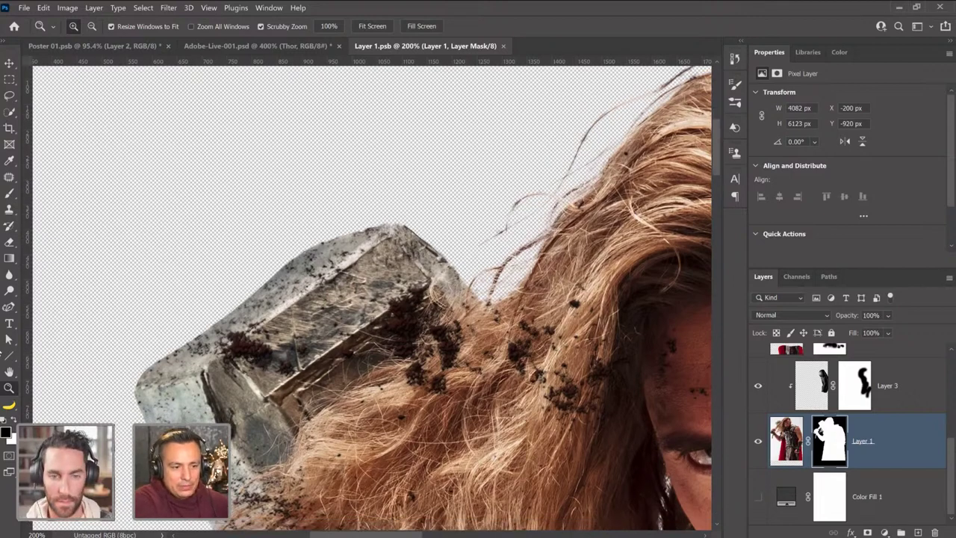
{"action": "left_click", "coordinate": [9, 371]}
{"action": "scroll", "coordinate": [329, 299], "scroll_direction": "down", "scroll_amount": 1}
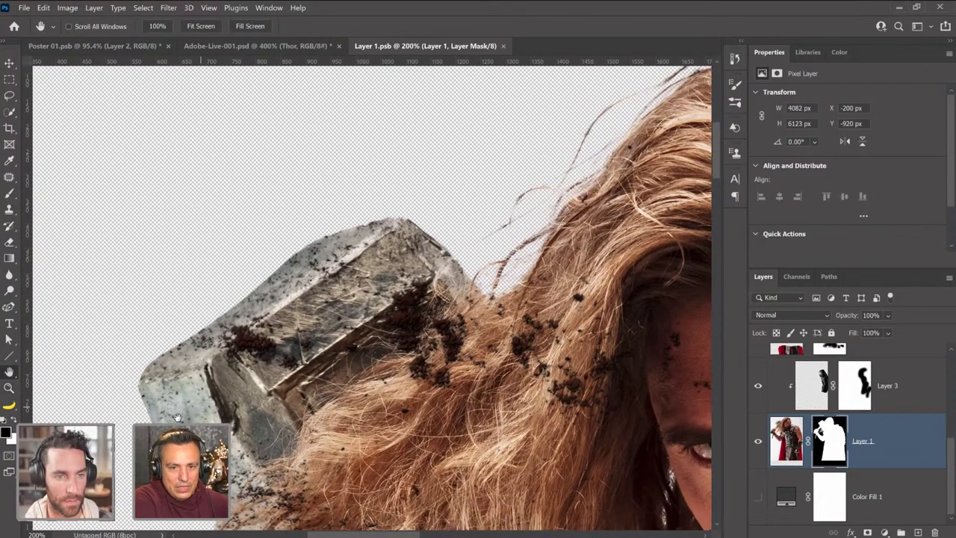
{"action": "scroll", "coordinate": [283, 268], "scroll_direction": "down", "scroll_amount": 2}
{"action": "scroll", "coordinate": [396, 310], "scroll_direction": "down", "scroll_amount": 3}
{"action": "scroll", "coordinate": [437, 290], "scroll_direction": "down", "scroll_amount": 10}
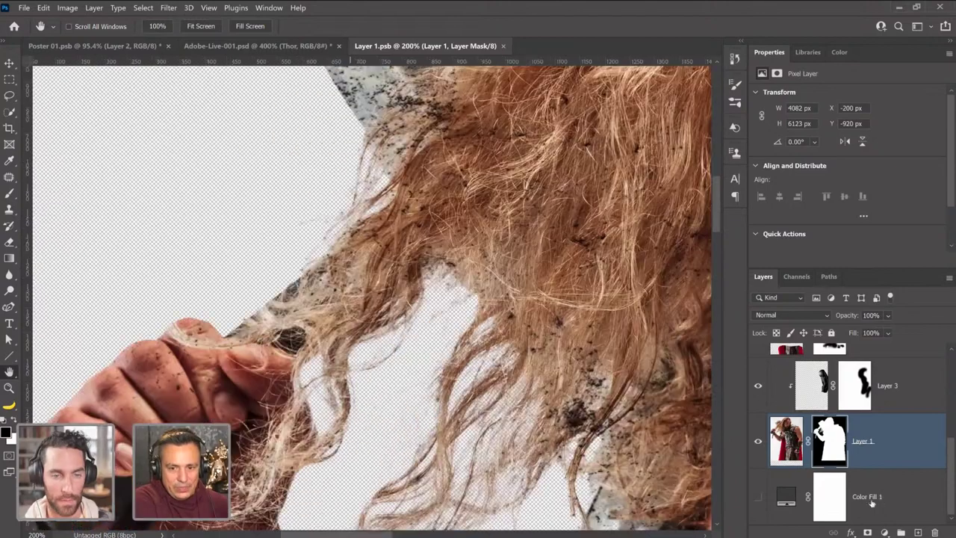
{"action": "scroll", "coordinate": [595, 336], "scroll_direction": "up", "scroll_amount": 8}
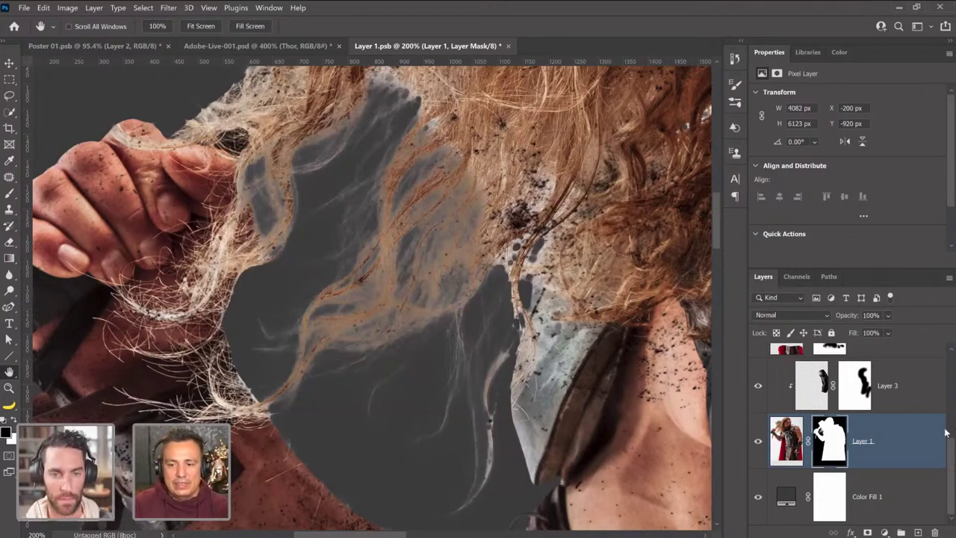
{"action": "scroll", "coordinate": [952, 409], "scroll_direction": "up", "scroll_amount": 3}
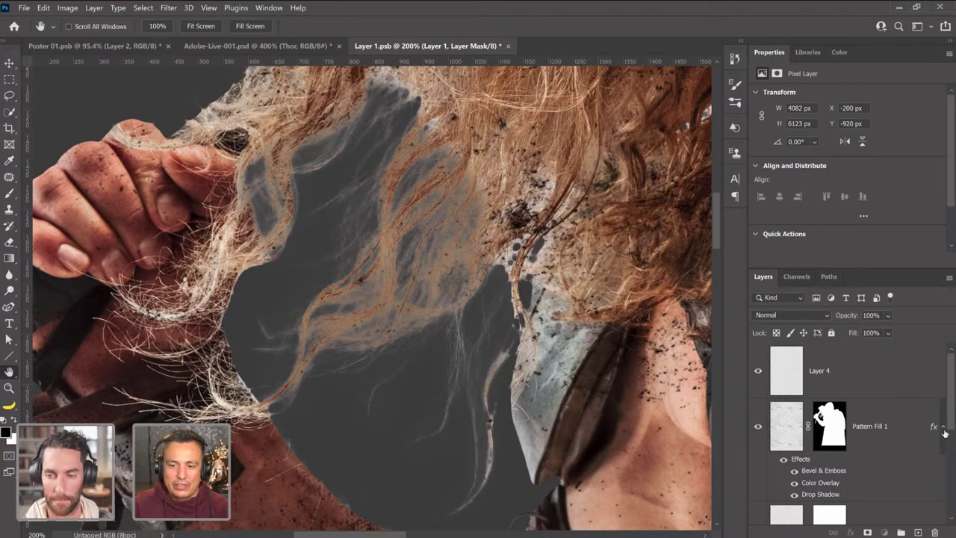
{"action": "left_click", "coordinate": [943, 427]}
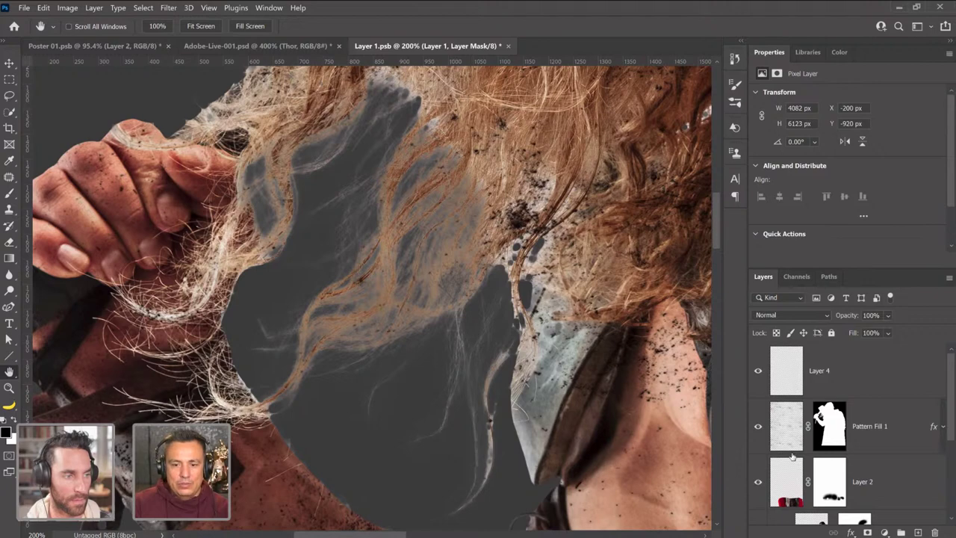
{"action": "left_click", "coordinate": [758, 372]}
On Layer 4, paint fine hair strands in brown, tan and beige sampled from the hair.
{"action": "left_click", "coordinate": [770, 377]}
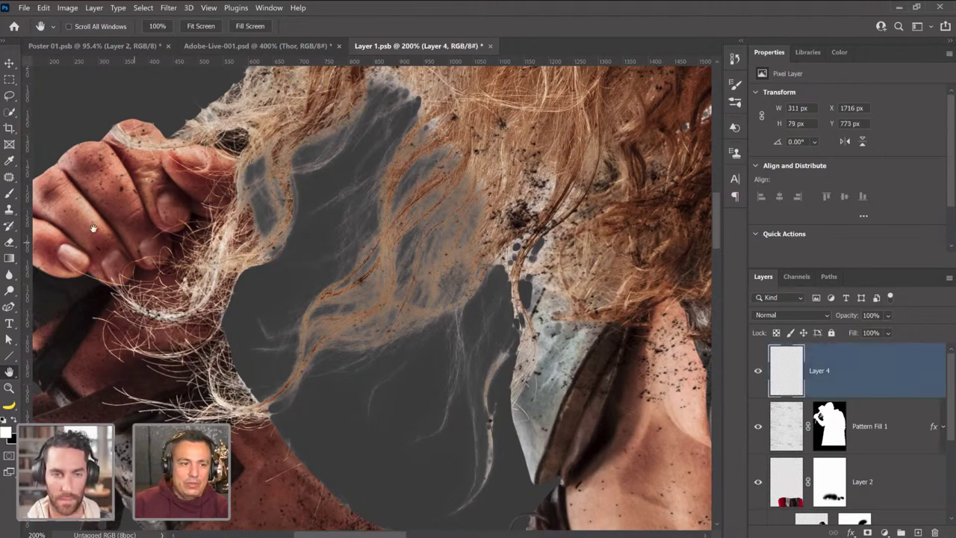
{"action": "left_click", "coordinate": [10, 163]}
{"action": "left_click_drag", "start_coordinate": [528, 158], "coordinate": [579, 170]}
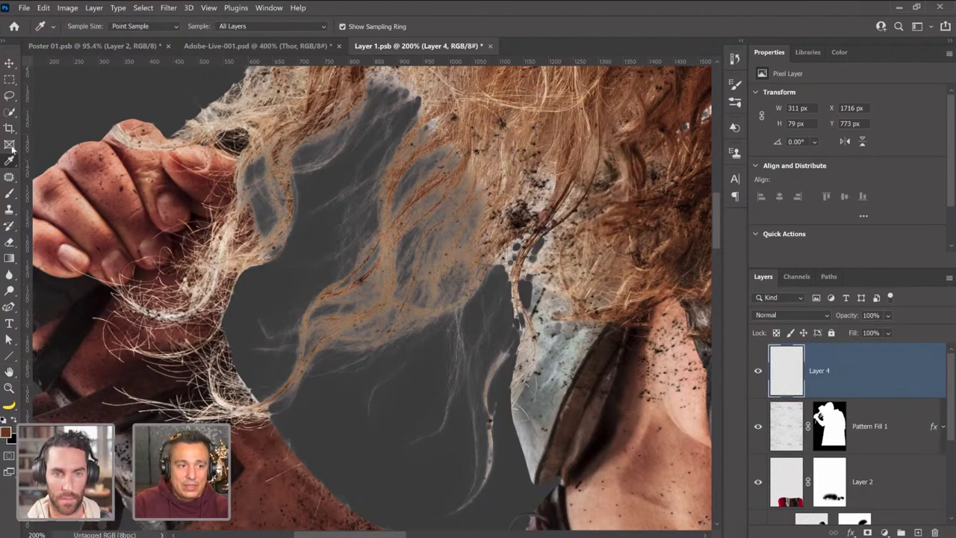
{"action": "left_click", "coordinate": [9, 193]}
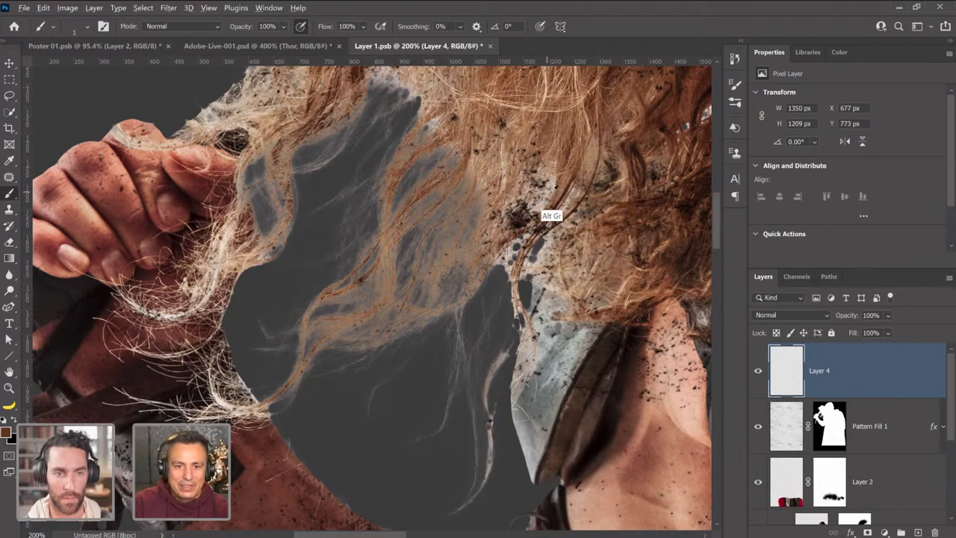
{"action": "left_click", "coordinate": [562, 184], "text": "alt"}
{"action": "left_click", "coordinate": [545, 197], "text": "alt"}
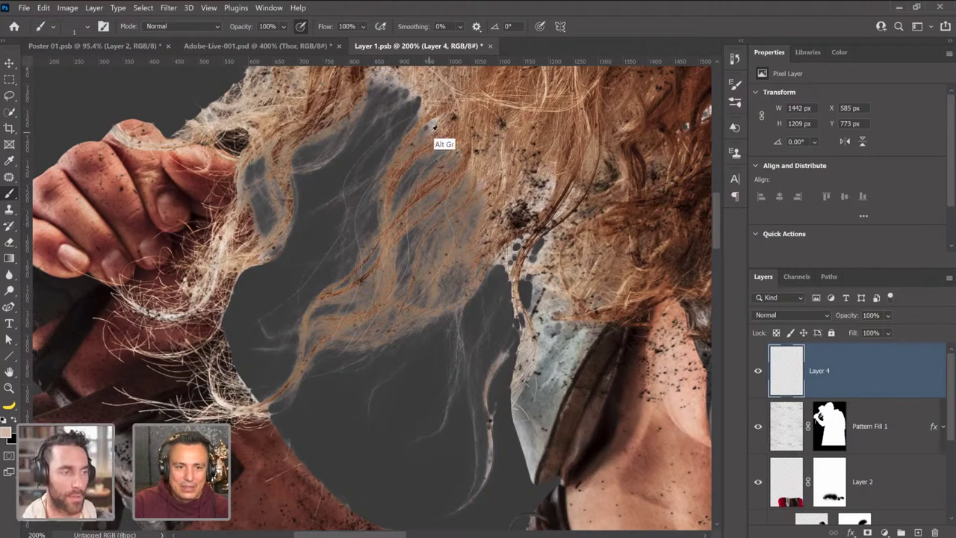
{"action": "left_click", "coordinate": [640, 158], "text": "alt"}
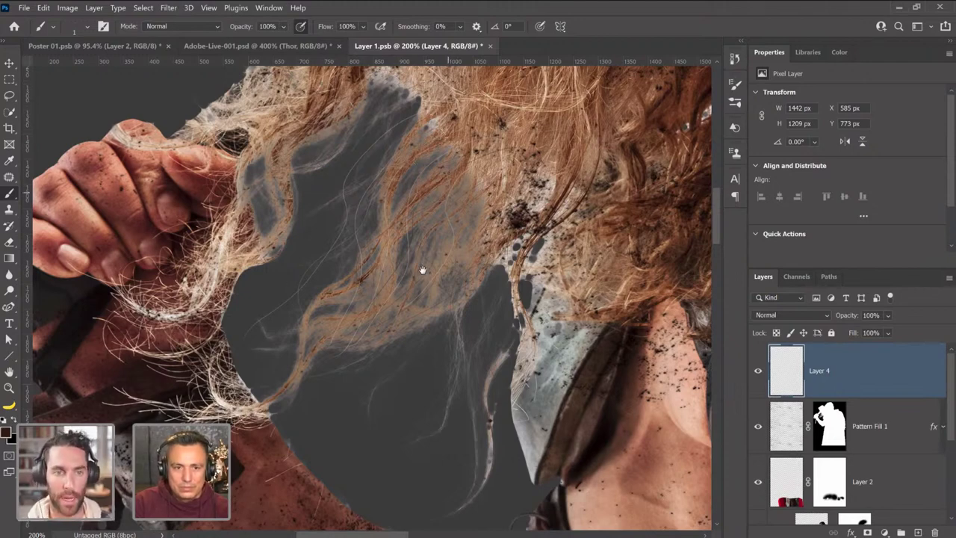
{"action": "left_click_drag", "start_coordinate": [423, 272], "coordinate": [382, 376]}
{"action": "left_click", "coordinate": [409, 169], "text": "alt"}
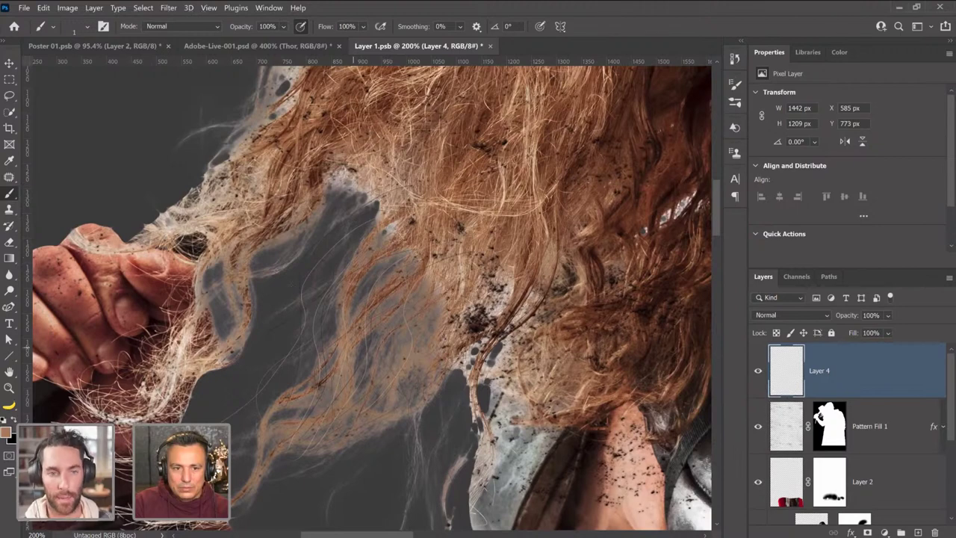
{"action": "left_click", "coordinate": [411, 165], "text": "alt"}
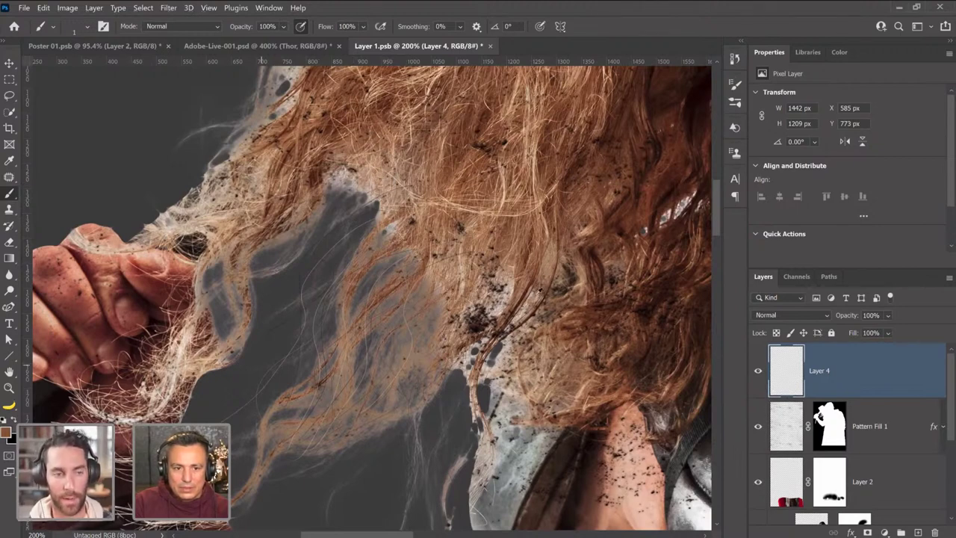
{"action": "left_click", "coordinate": [561, 380], "text": "alt"}
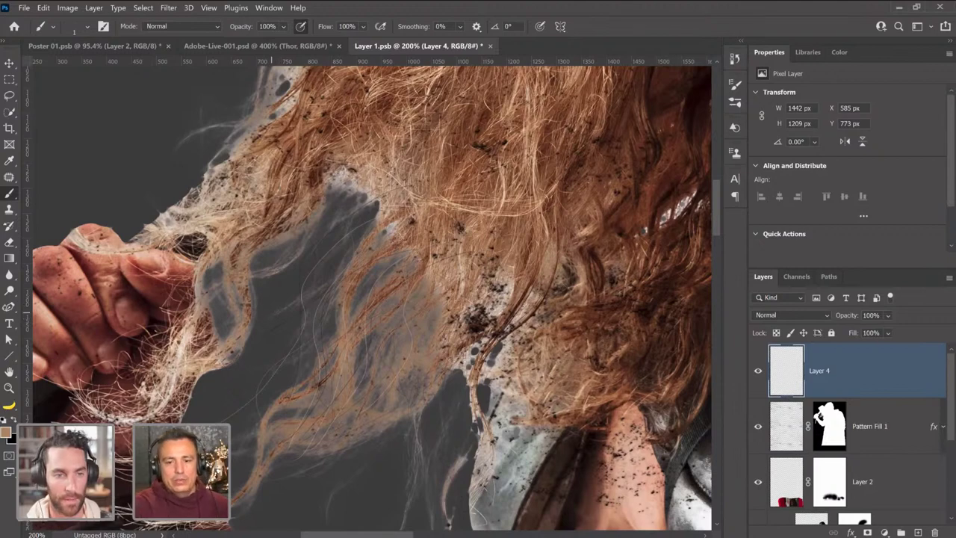
Zoom in closer on the painted hair strands.
{"action": "left_click", "coordinate": [9, 389]}
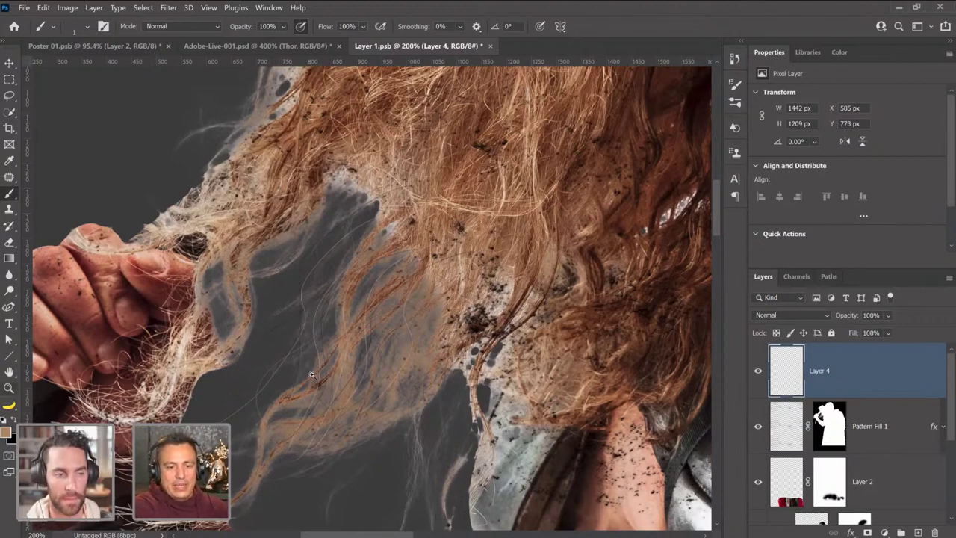
{"action": "left_click_drag", "start_coordinate": [312, 375], "coordinate": [291, 366]}
{"action": "key", "text": "ctrl+plus"}
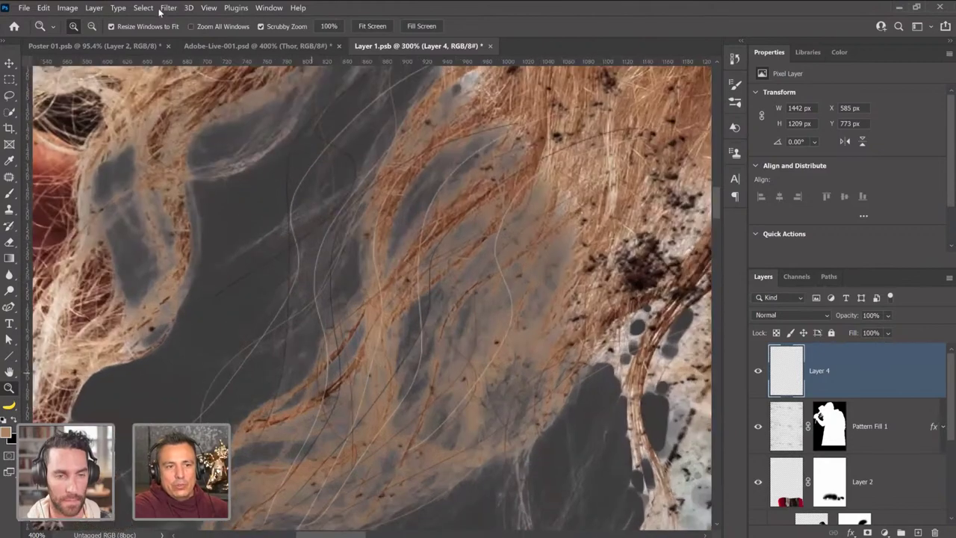
{"action": "left_click", "coordinate": [168, 7]}
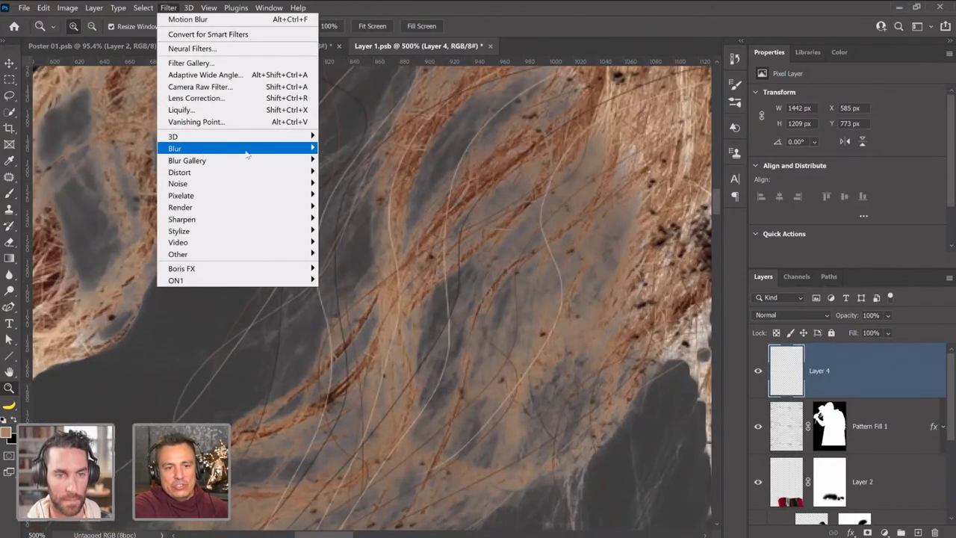
Apply a 0.4-pixel Gaussian Blur to Layer 4's strands, then zoom out to 100%.
{"action": "mouse_move", "coordinate": [249, 153]}
{"action": "left_click", "coordinate": [363, 196]}
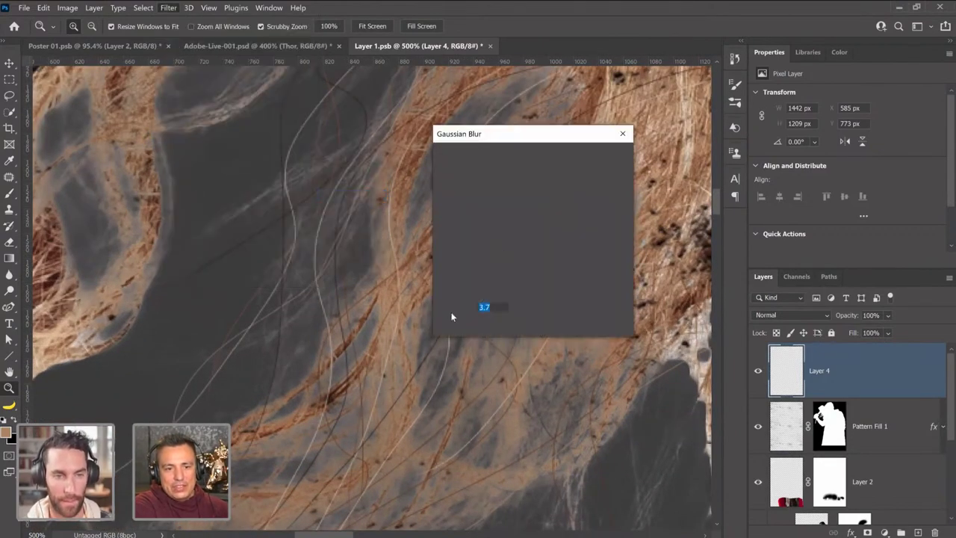
{"action": "left_click_drag", "start_coordinate": [461, 327], "coordinate": [446, 331]}
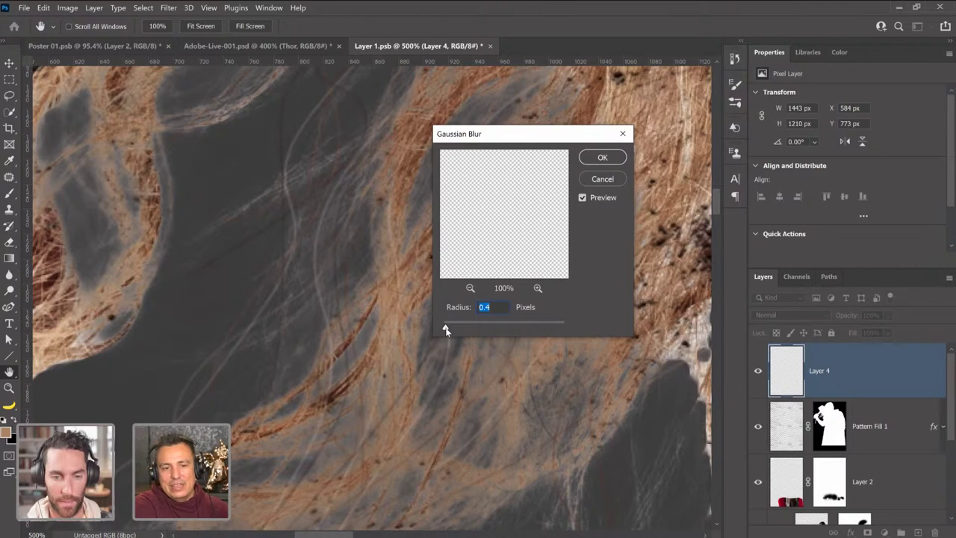
{"action": "key", "text": "Return"}
{"action": "key", "text": "z"}
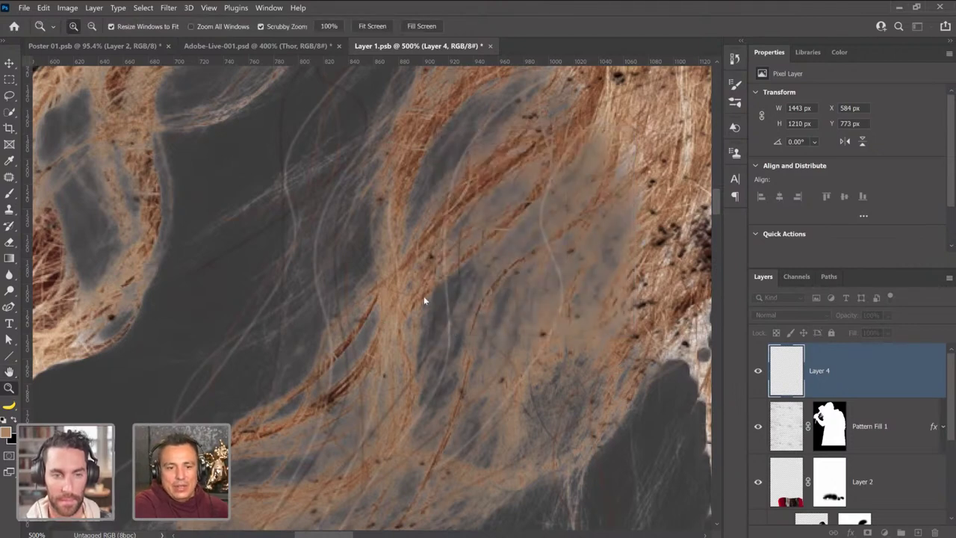
{"action": "key", "text": "ctrl+minus"}
{"action": "key", "text": "ctrl+minus"}
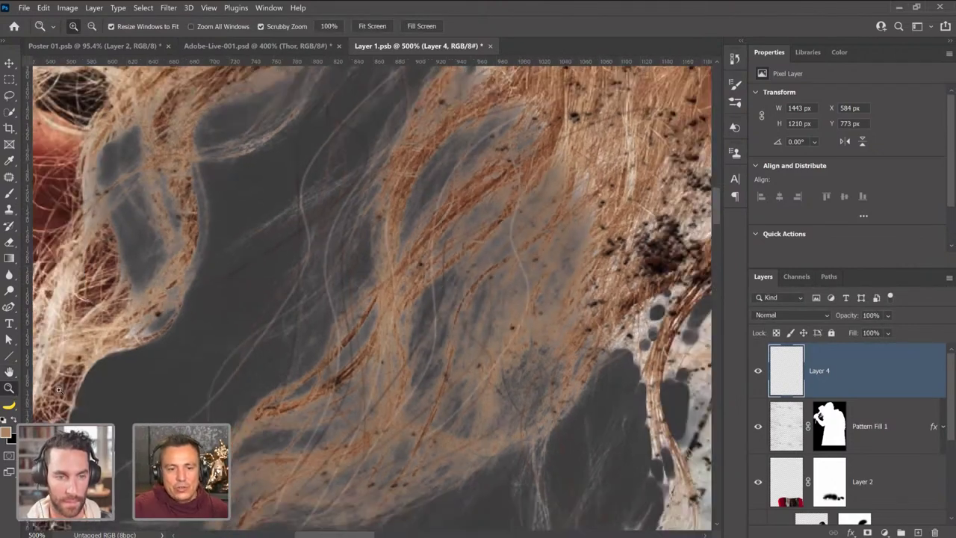
{"action": "key", "text": "ctrl+1"}
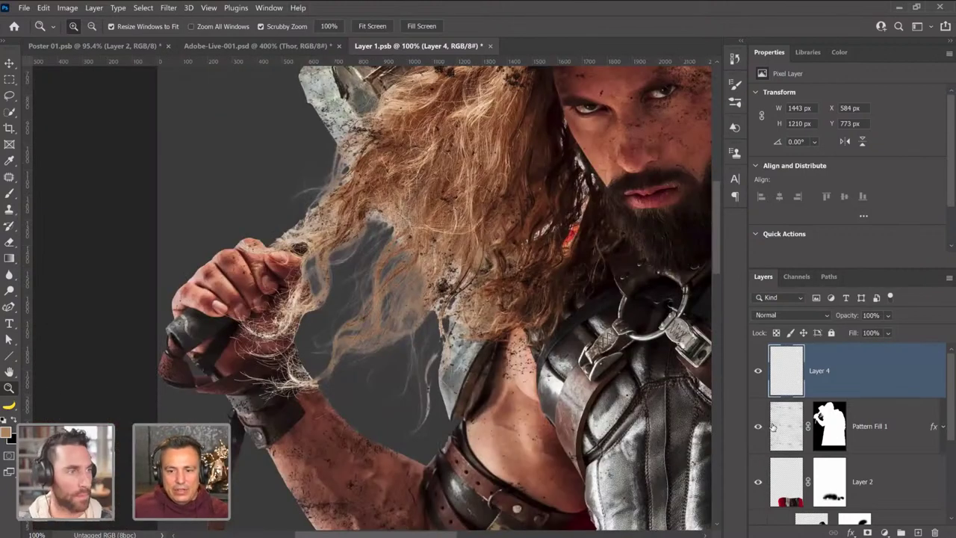
Save Layer 1.psb, check the strands in Adobe-Live-001.psd, then zoom in and select Layer 1's mask.
{"action": "scroll", "coordinate": [773, 426], "scroll_direction": "down", "scroll_amount": 3}
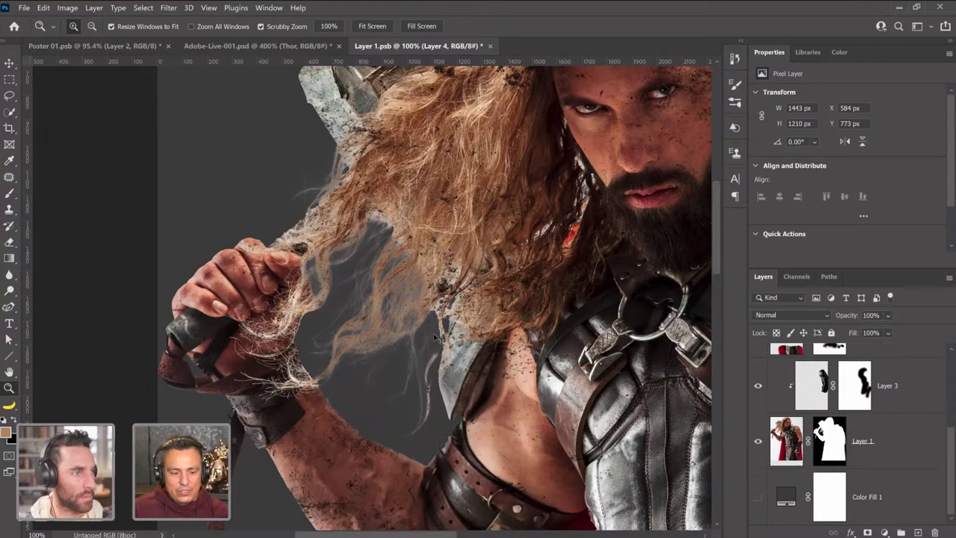
{"action": "key", "text": "ctrl+s"}
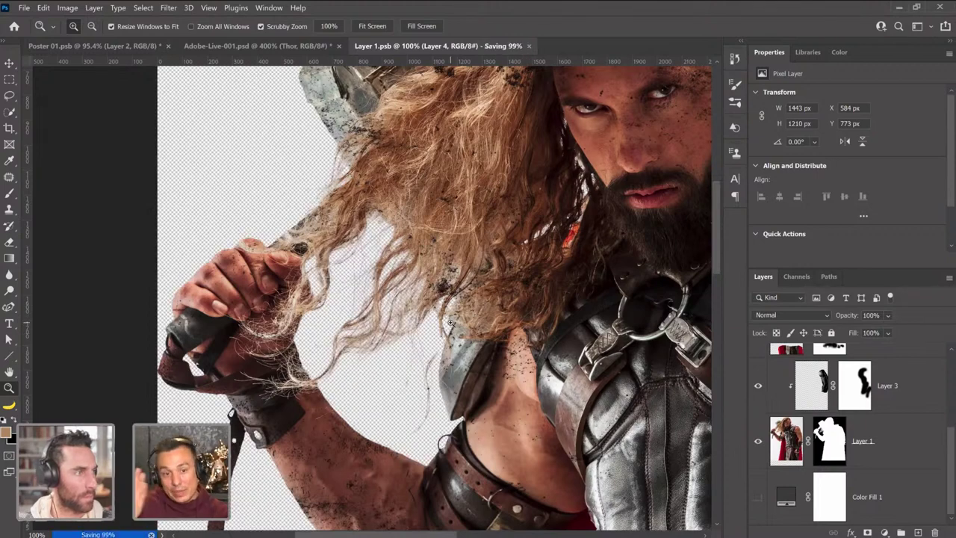
{"action": "left_click", "coordinate": [250, 46]}
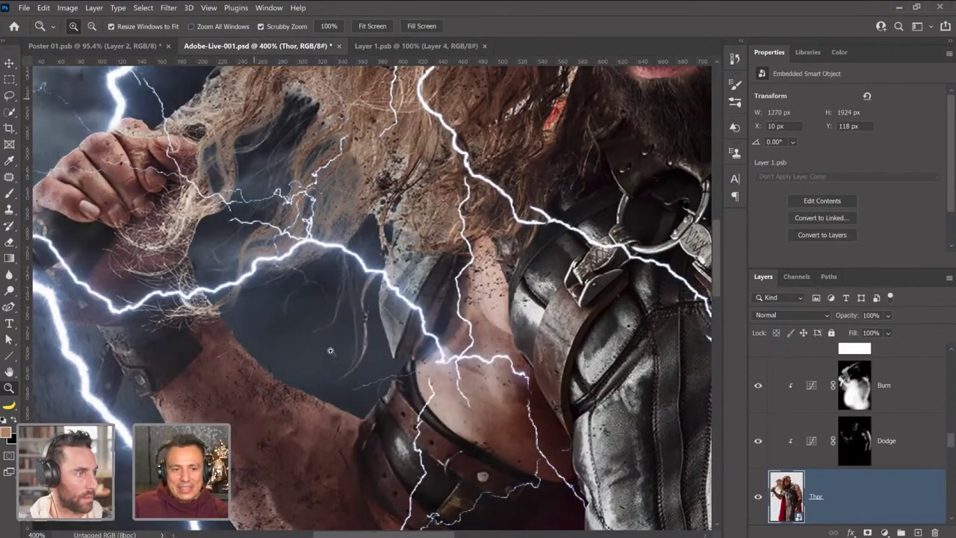
{"action": "scroll", "coordinate": [271, 222], "scroll_direction": "up", "scroll_amount": 4}
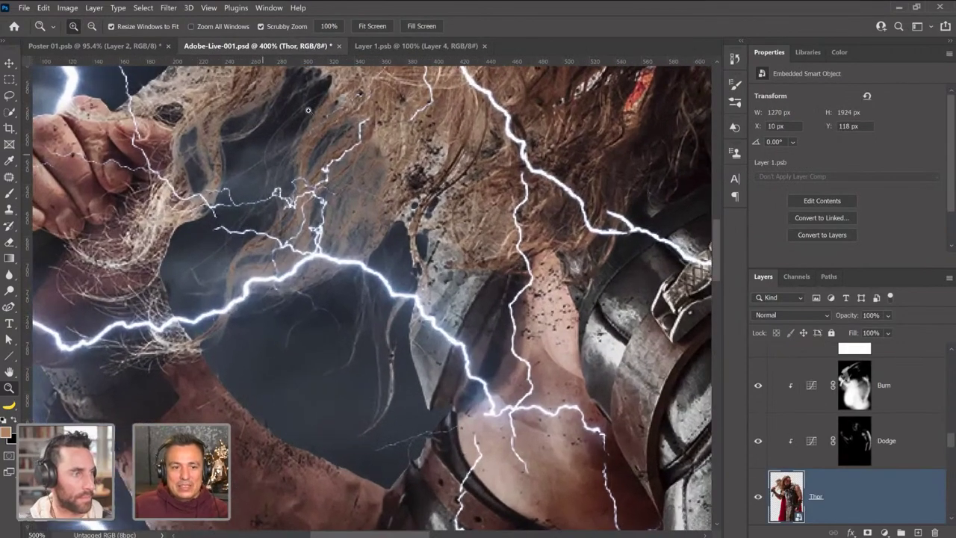
{"action": "scroll", "coordinate": [170, 310], "scroll_direction": "up", "scroll_amount": 1}
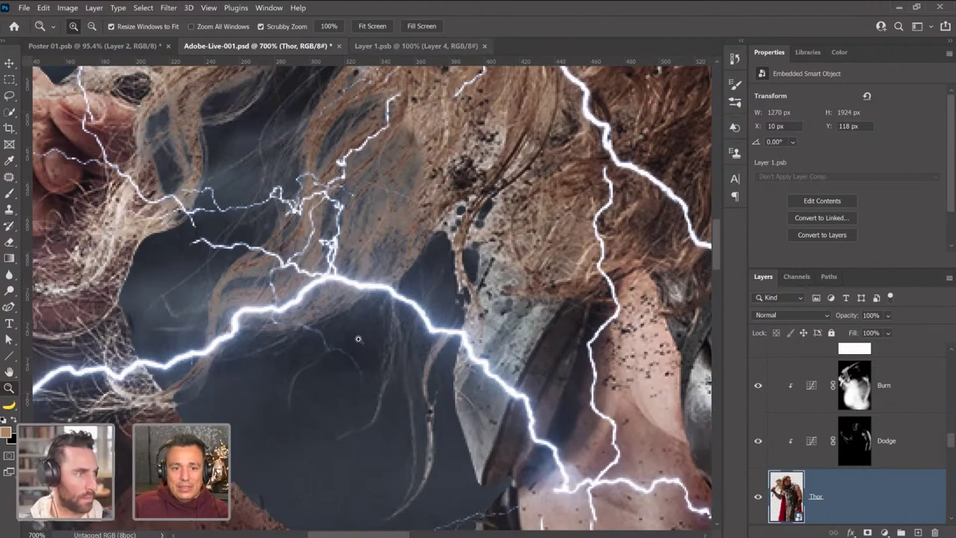
{"action": "scroll", "coordinate": [321, 299], "scroll_direction": "down", "scroll_amount": 3}
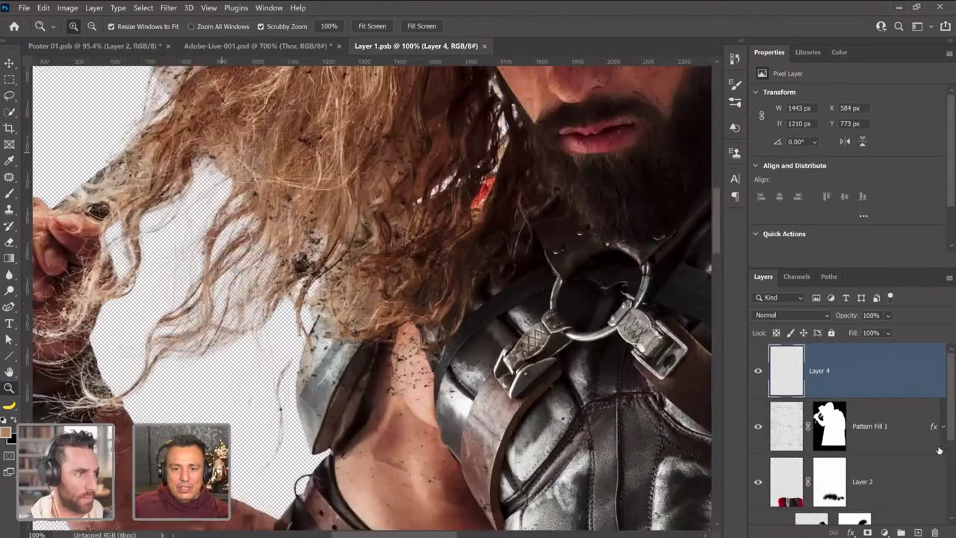
{"action": "key", "text": "ctrl+plus"}
{"action": "key", "text": "ctrl+plus"}
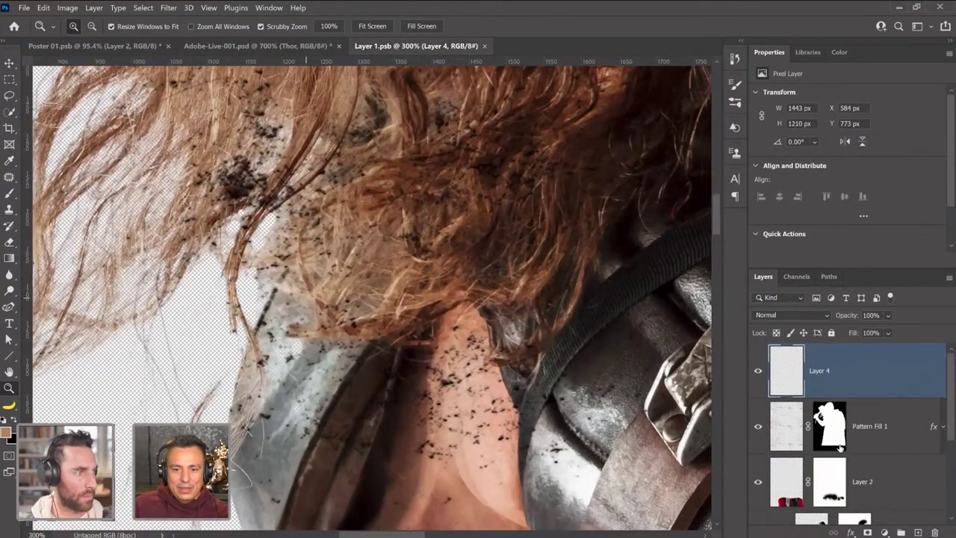
{"action": "left_click", "coordinate": [840, 447]}
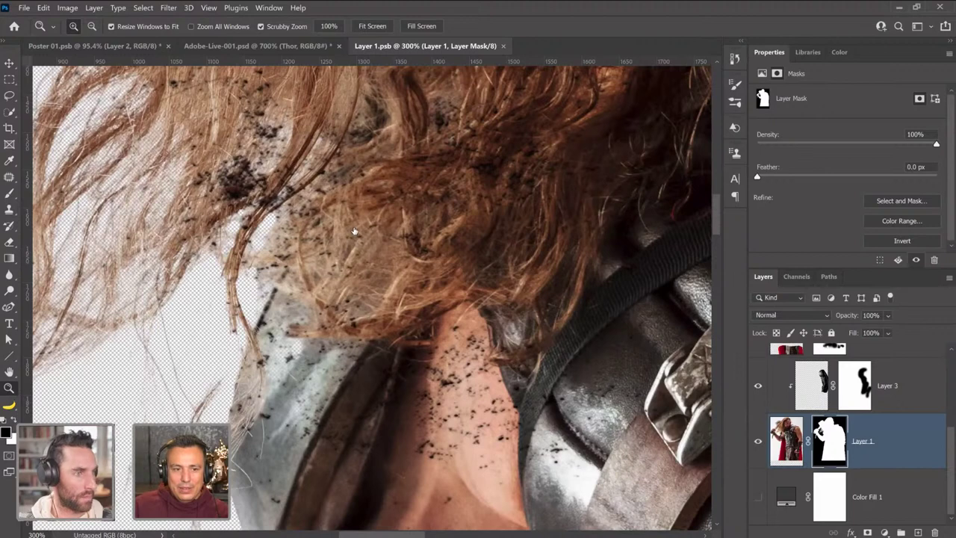
Refine Layer 1's mask, then paint with a 50 px brush to reveal hair and shoulder armour by the neck.
{"action": "key", "text": "alt+ctrl+r"}
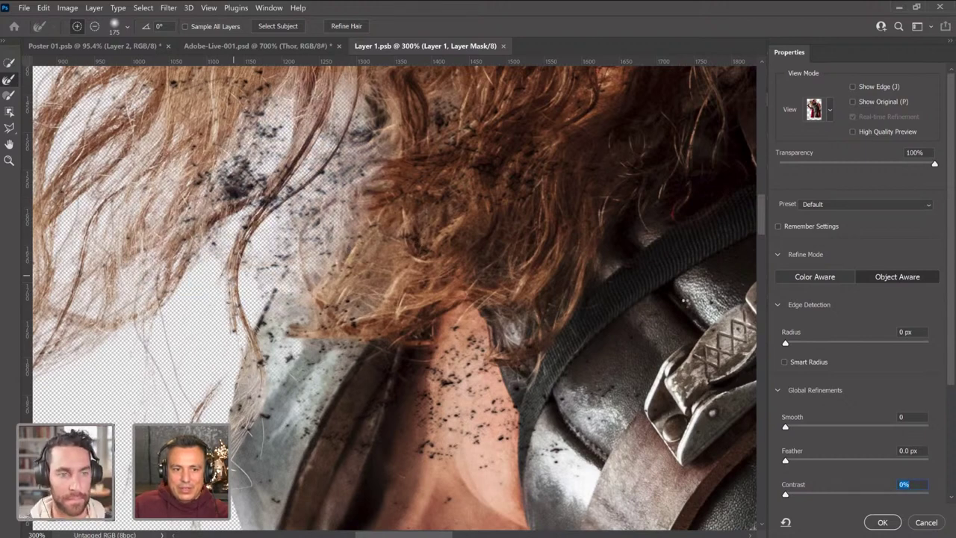
{"action": "left_click", "coordinate": [883, 523]}
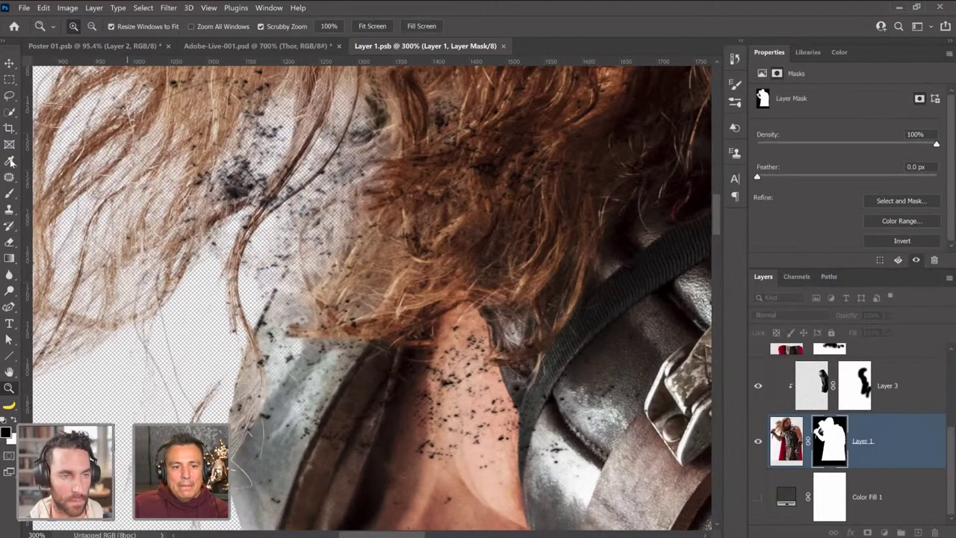
{"action": "left_click", "coordinate": [9, 192]}
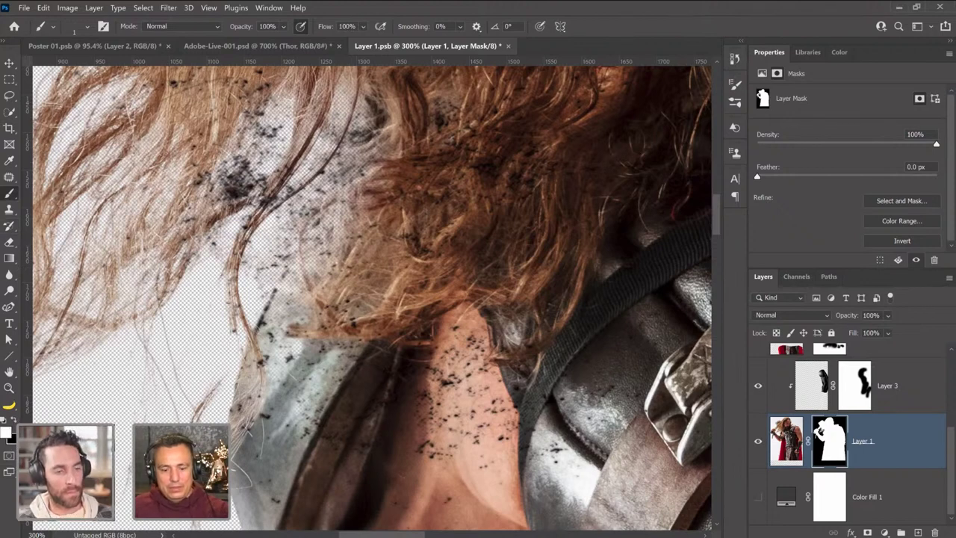
{"action": "key", "text": "bracketright"}
{"action": "key", "text": "bracketright"}
{"action": "key", "text": "bracketright"}
{"action": "key", "text": "bracketright"}
{"action": "key", "text": "bracketright"}
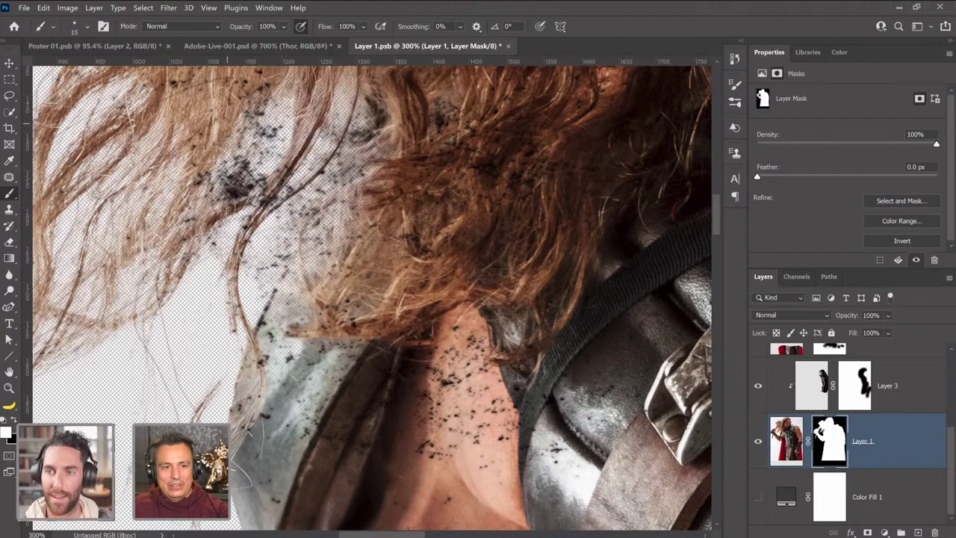
{"action": "key", "text": "bracketright"}
{"action": "key", "text": "bracketright"}
{"action": "key", "text": "bracketright"}
{"action": "key", "text": "bracketright"}
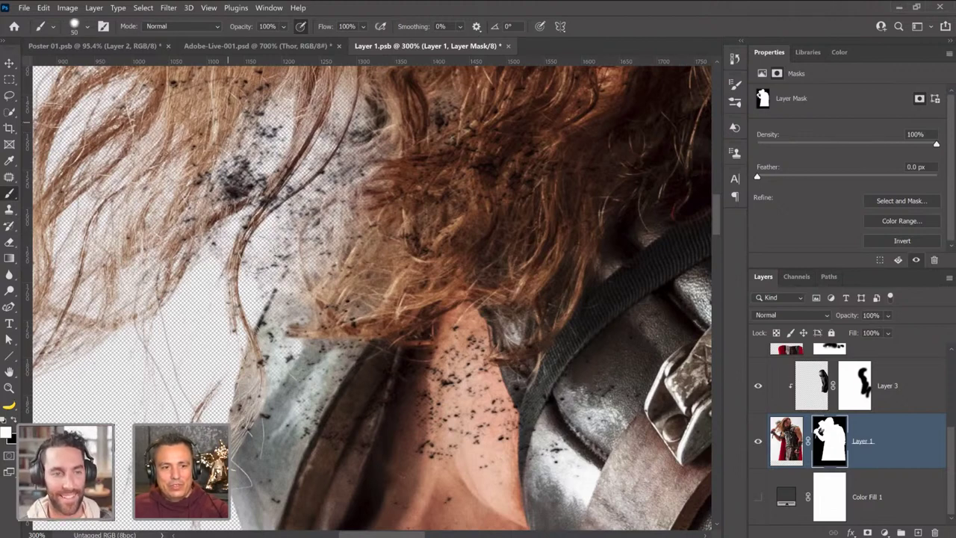
{"action": "left_click_drag", "start_coordinate": [340, 251], "coordinate": [272, 325]}
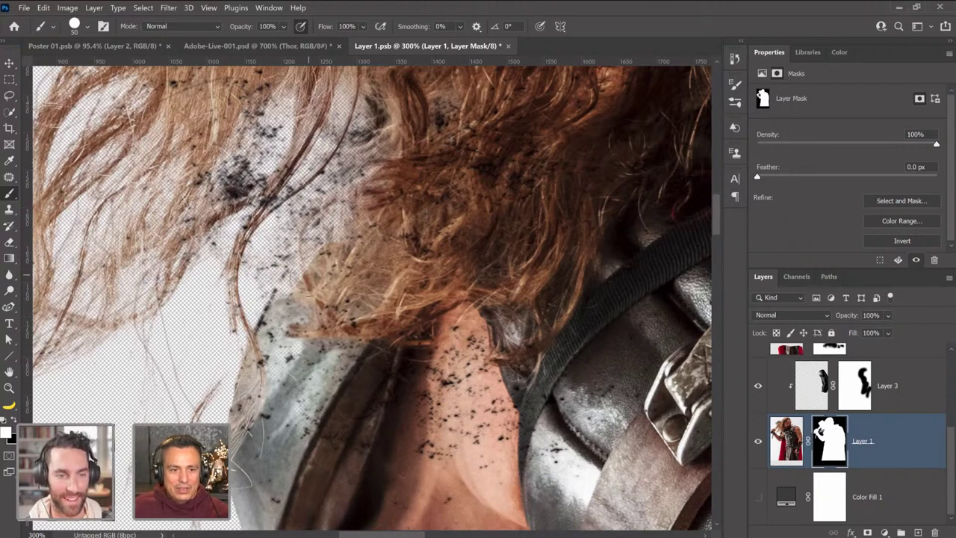
{"action": "mouse_move", "coordinate": [308, 284]}
{"action": "left_mouse_down"}
{"action": "mouse_move", "coordinate": [355, 239]}
{"action": "mouse_move", "coordinate": [387, 183]}
{"action": "left_mouse_up"}
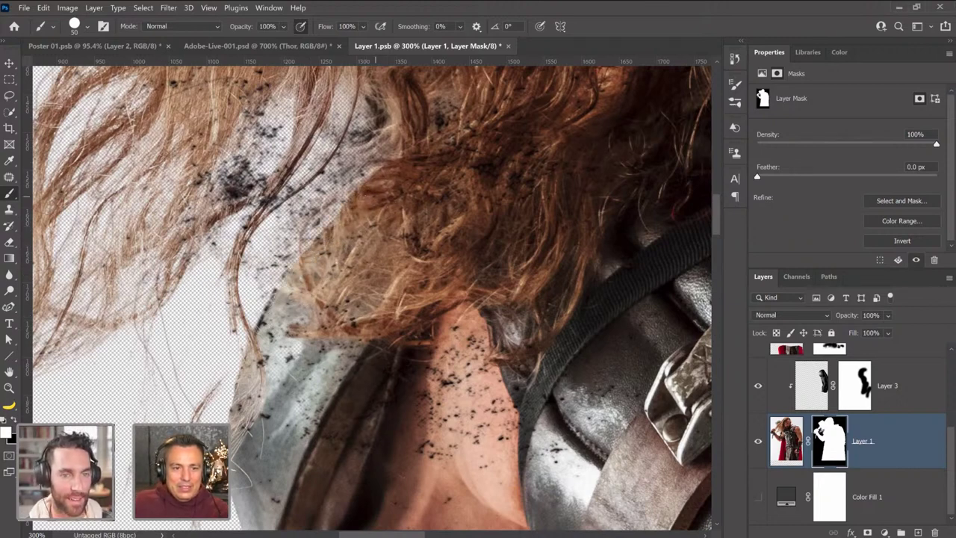
{"action": "left_click_drag", "start_coordinate": [317, 217], "coordinate": [385, 157]}
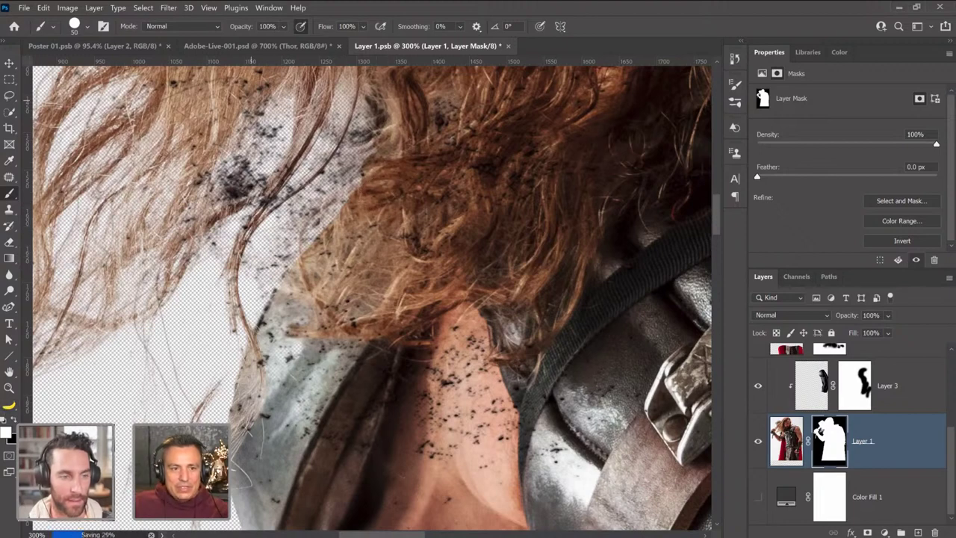
Save Layer 1.psb and view the Adobe-Live-001 composite at 100%.
{"action": "key", "text": "ctrl+s"}
{"action": "left_click", "coordinate": [251, 47]}
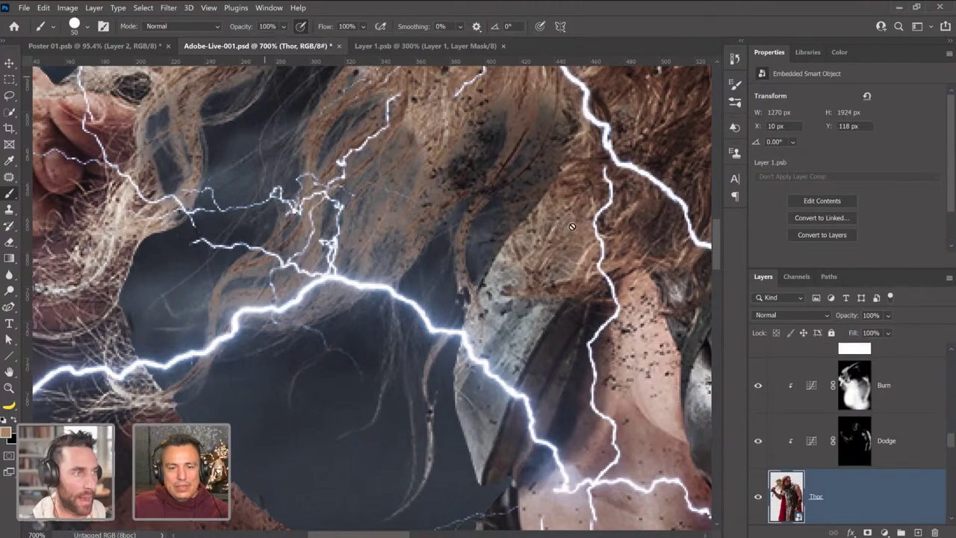
{"action": "key", "text": "z"}
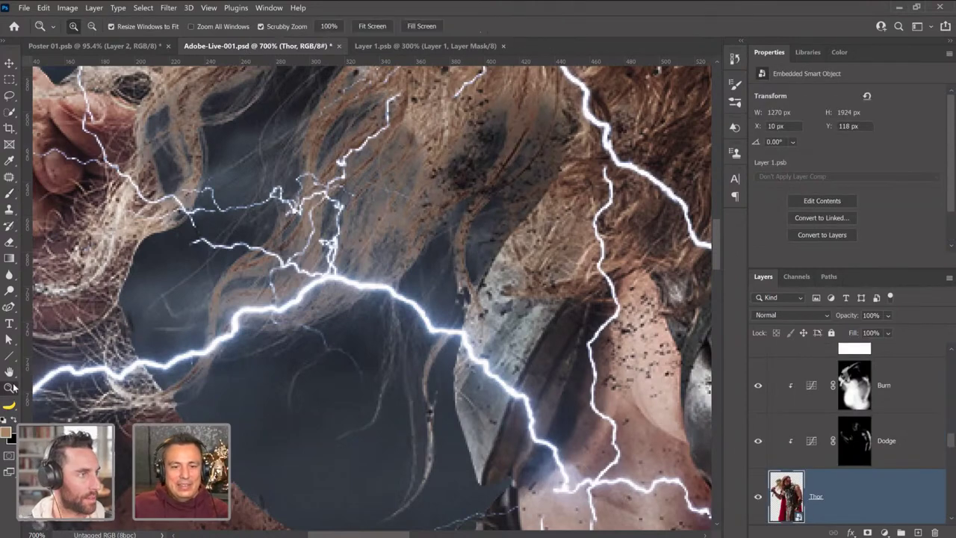
{"action": "left_click_drag", "start_coordinate": [512, 297], "coordinate": [506, 334]}
{"action": "key", "text": "ctrl+1"}
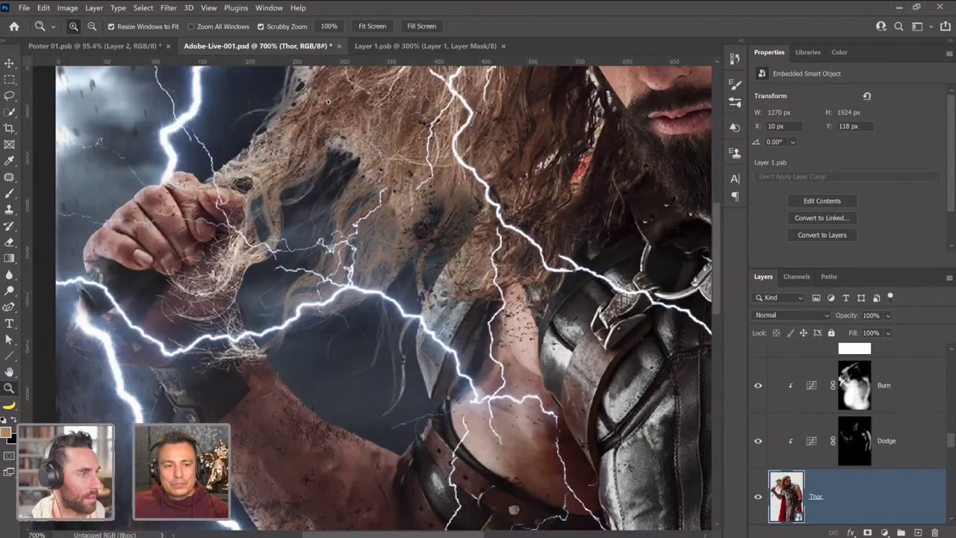
Add a Hue/Saturation layer above Layer 3 at Hue +144 and invert its mask to black.
{"action": "key", "text": "ctrl+Tab"}
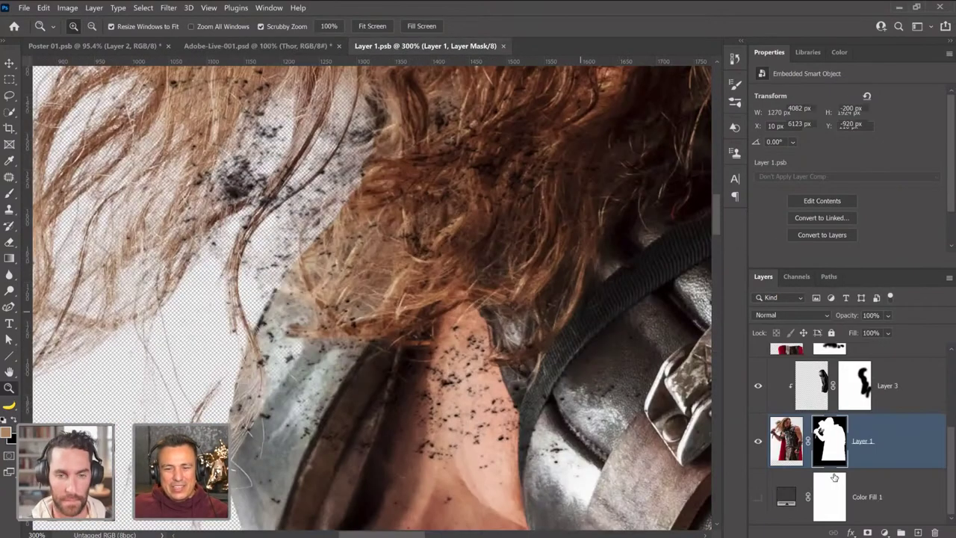
{"action": "left_click", "coordinate": [905, 447]}
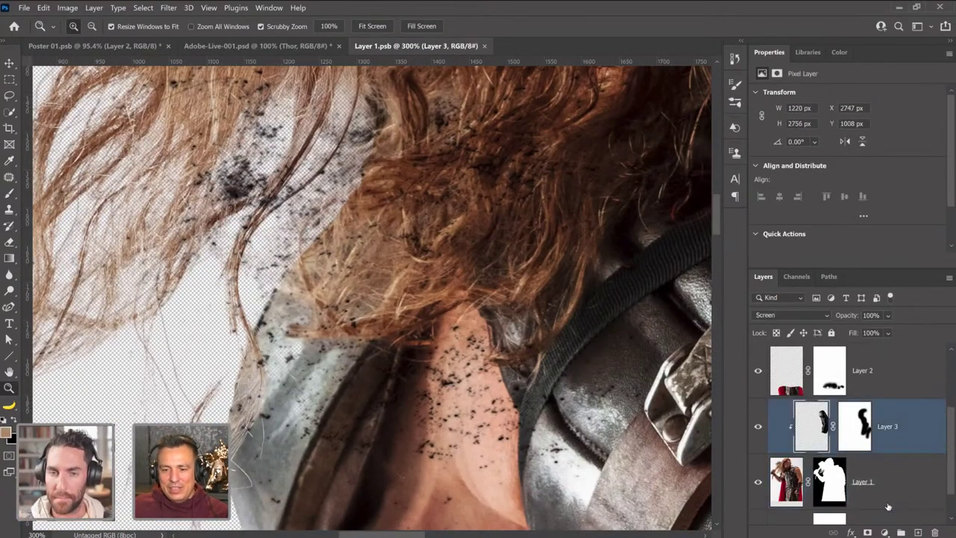
{"action": "left_click", "coordinate": [884, 532]}
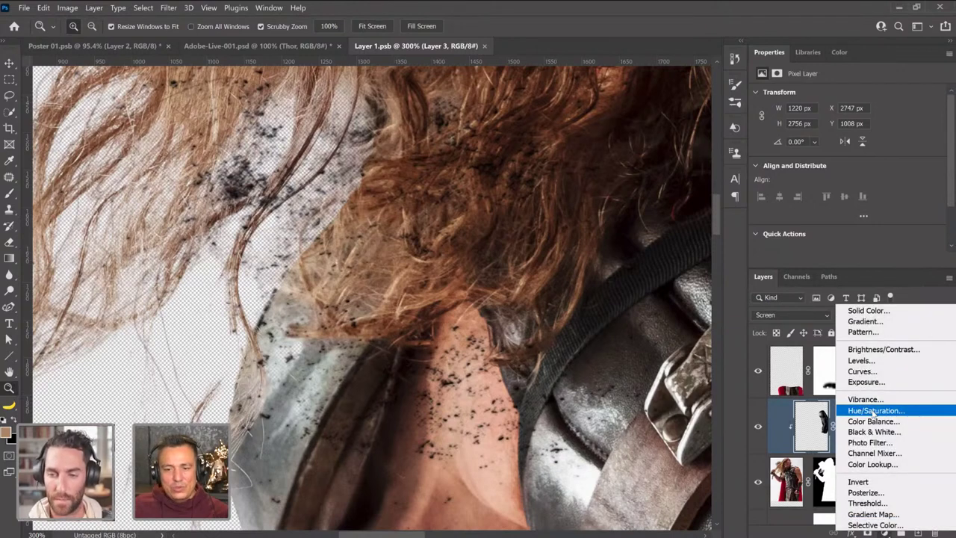
{"action": "left_click", "coordinate": [876, 410]}
{"action": "scroll", "coordinate": [493, 160], "scroll_direction": "down", "scroll_amount": 2}
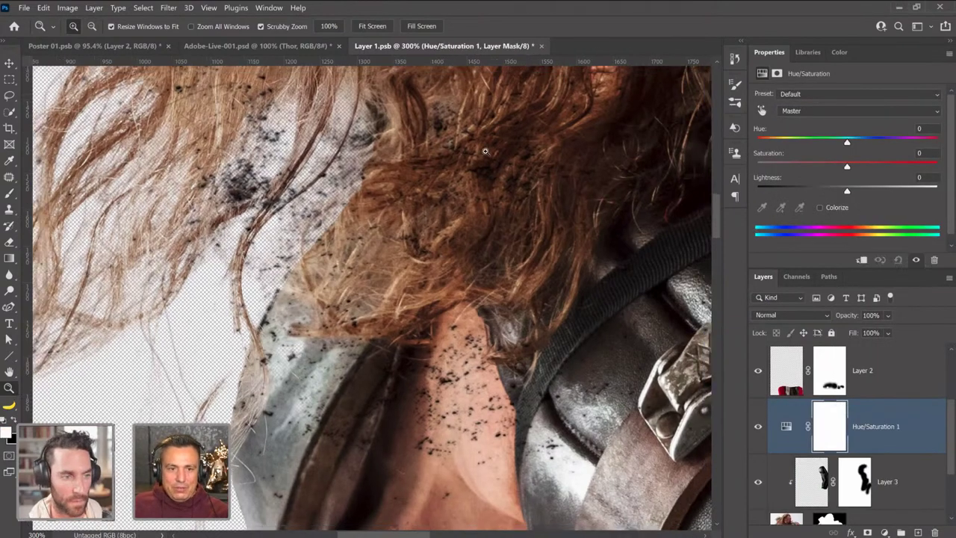
{"action": "scroll", "coordinate": [388, 96], "scroll_direction": "down", "scroll_amount": 10}
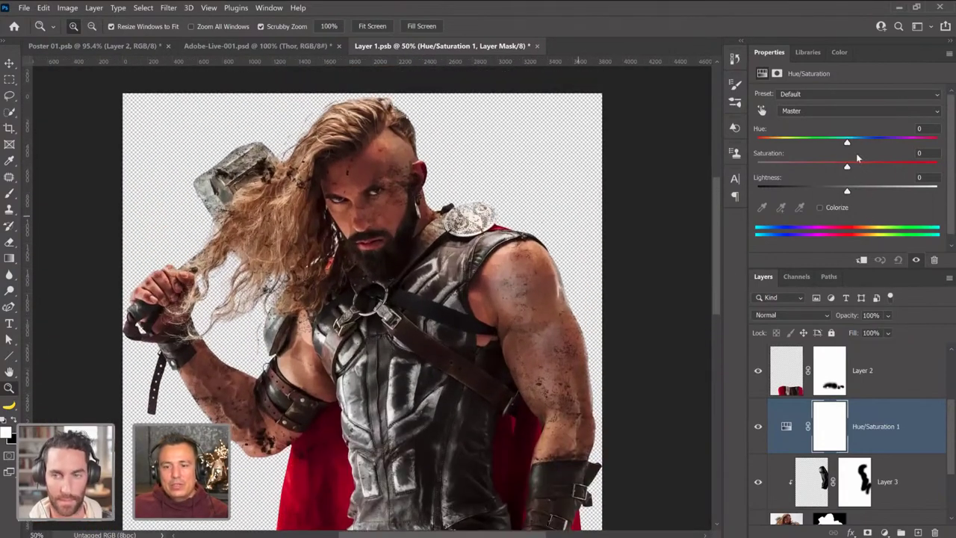
{"action": "left_click_drag", "start_coordinate": [848, 142], "coordinate": [813, 144]}
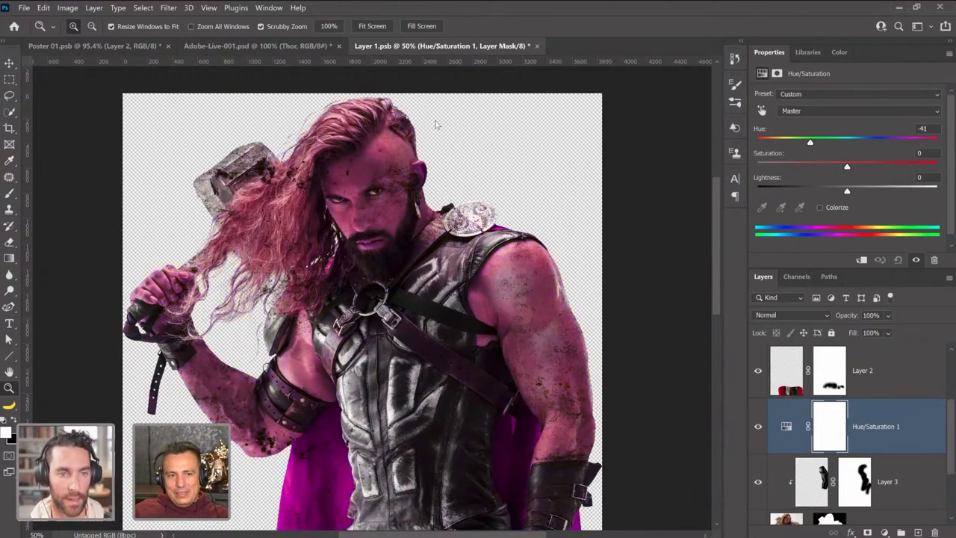
{"action": "left_click", "coordinate": [108, 44]}
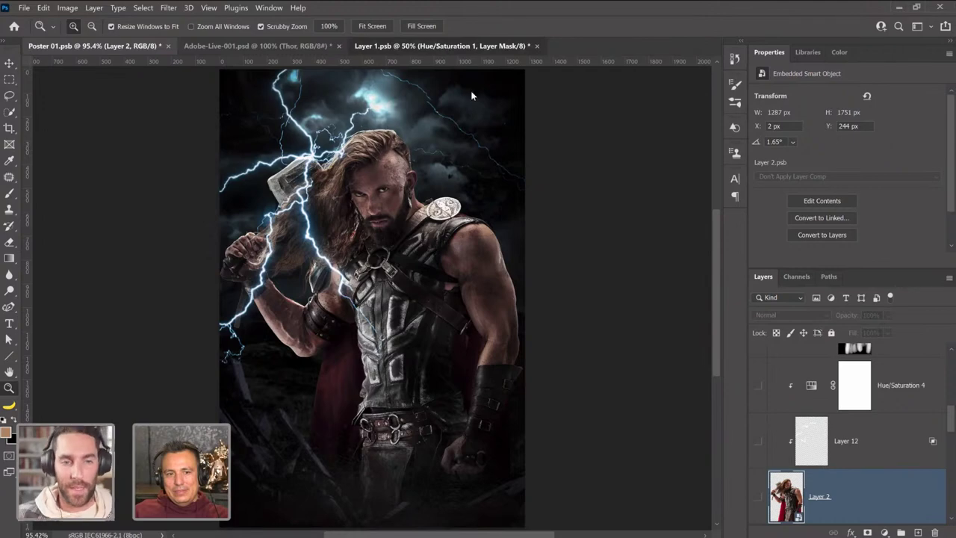
{"action": "left_click", "coordinate": [444, 46]}
{"action": "left_click_drag", "start_coordinate": [836, 135], "coordinate": [925, 143]}
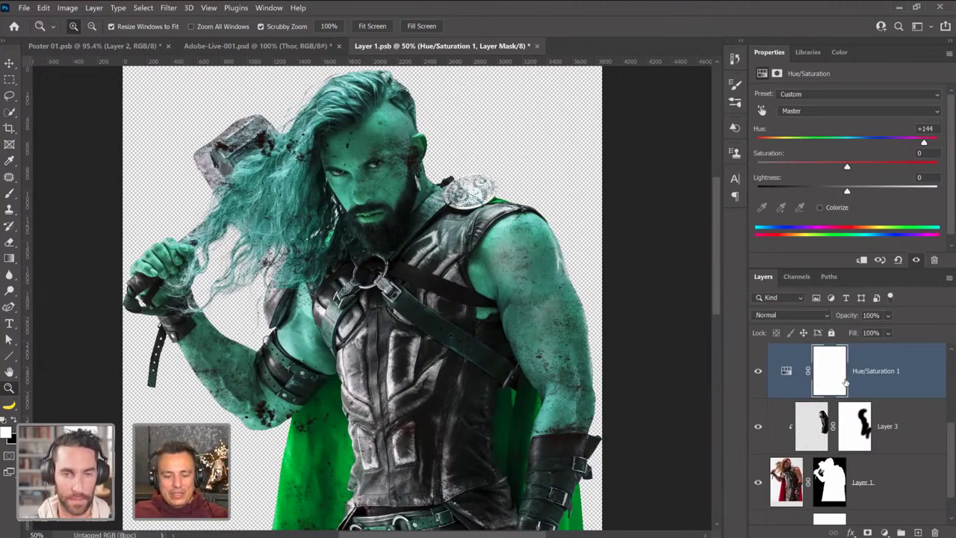
{"action": "key", "text": "ctrl+i"}
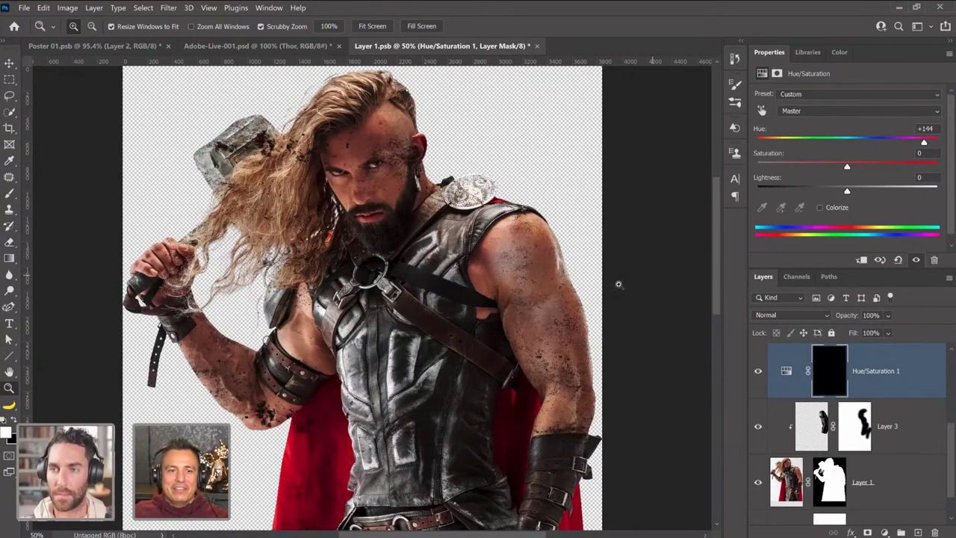
Paint white with an 80 px brush on the Hue/Saturation mask over hair and beard, then save.
{"action": "left_click", "coordinate": [10, 192]}
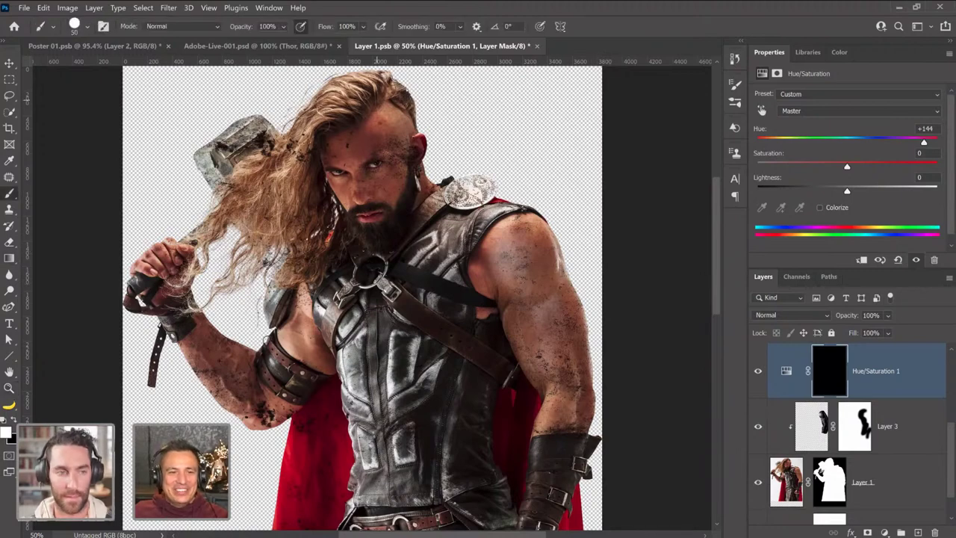
{"action": "left_click", "coordinate": [87, 26]}
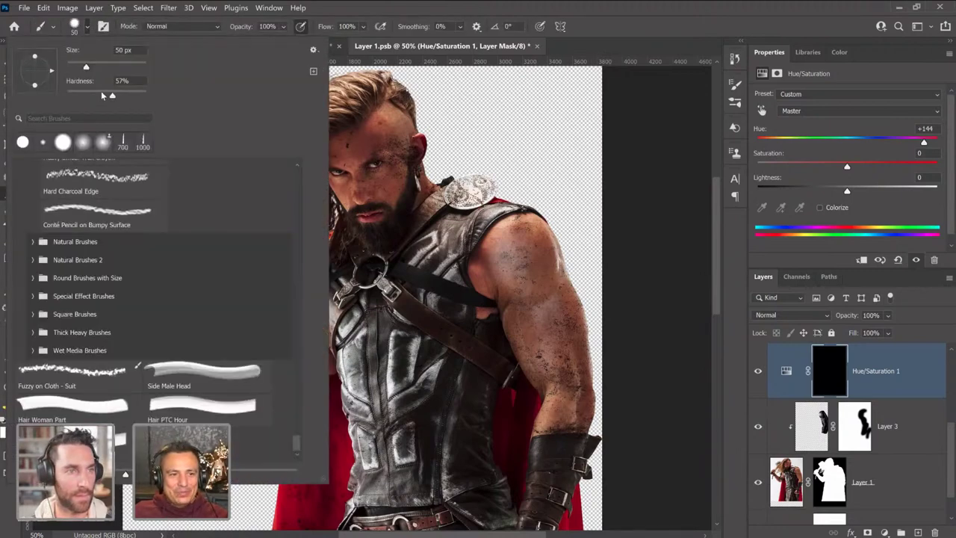
{"action": "key", "text": "Return"}
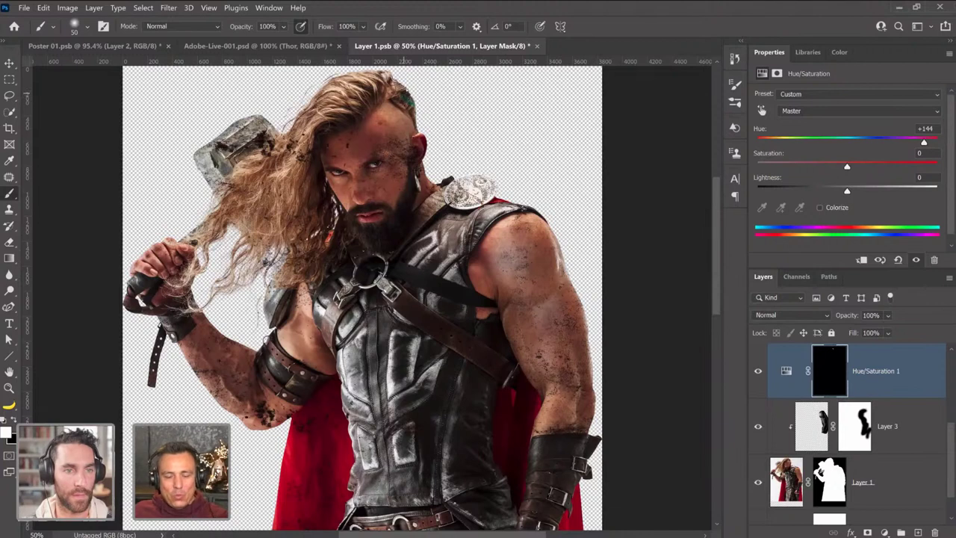
{"action": "key", "text": "bracketright"}
{"action": "key", "text": "bracketright"}
{"action": "key", "text": "bracketright"}
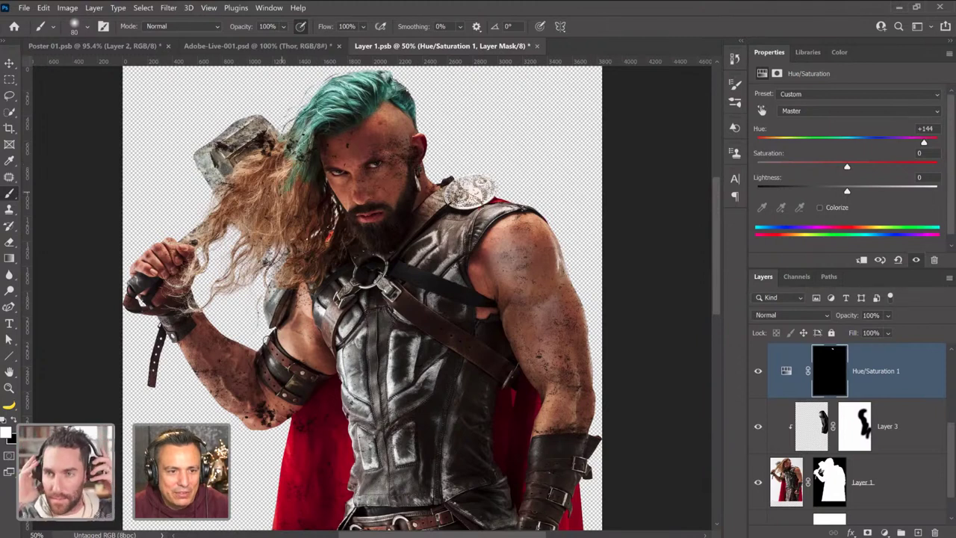
{"action": "left_click_drag", "start_coordinate": [284, 164], "coordinate": [293, 213]}
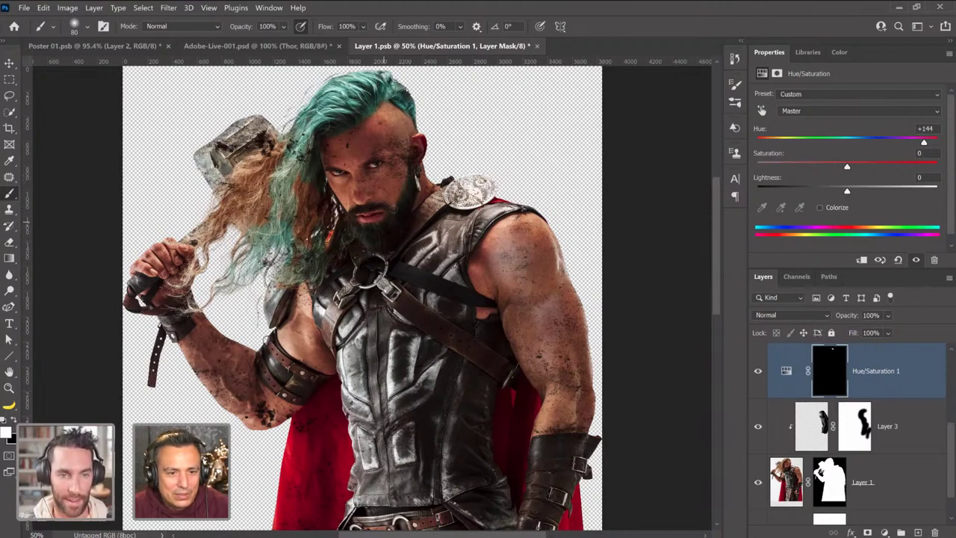
{"action": "left_click_drag", "start_coordinate": [329, 150], "coordinate": [343, 222]}
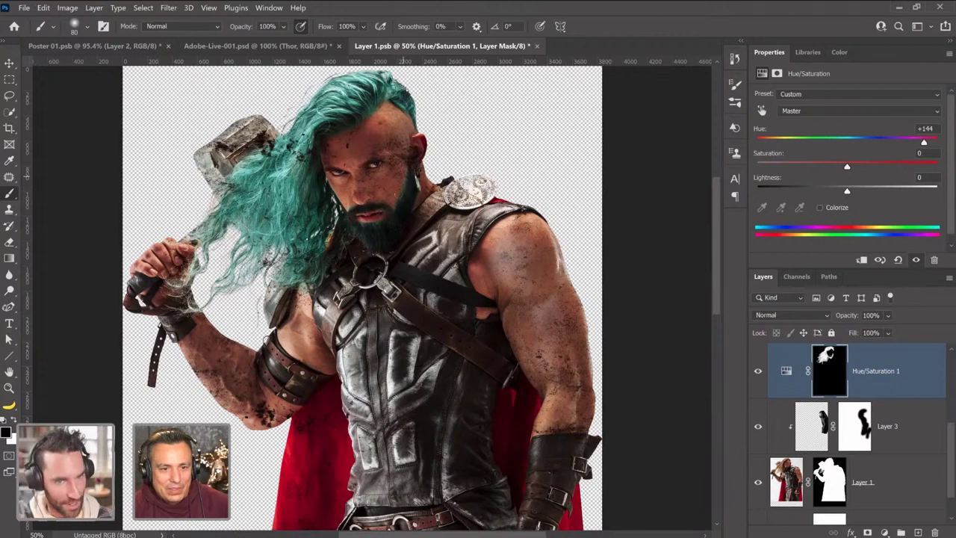
{"action": "key", "text": "ctrl+s"}
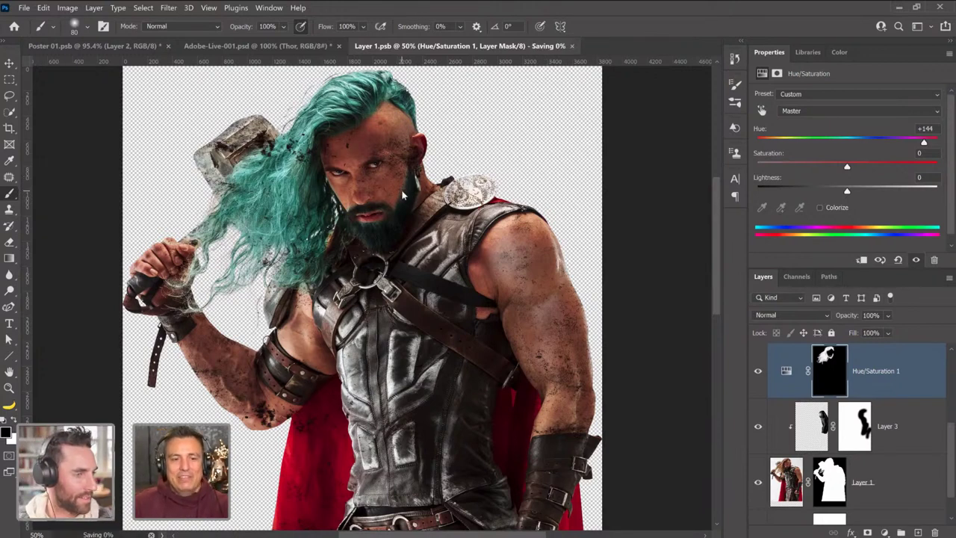
Open the Final smart object's contents from Adobe-Live-001 and hide Layer 4 to compare.
{"action": "left_click", "coordinate": [278, 51]}
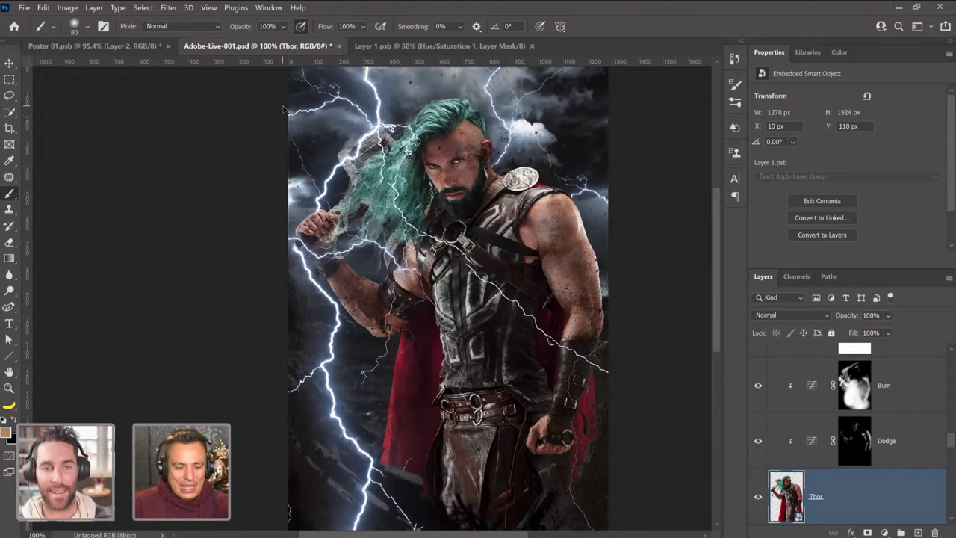
{"action": "key", "text": "ctrl+a"}
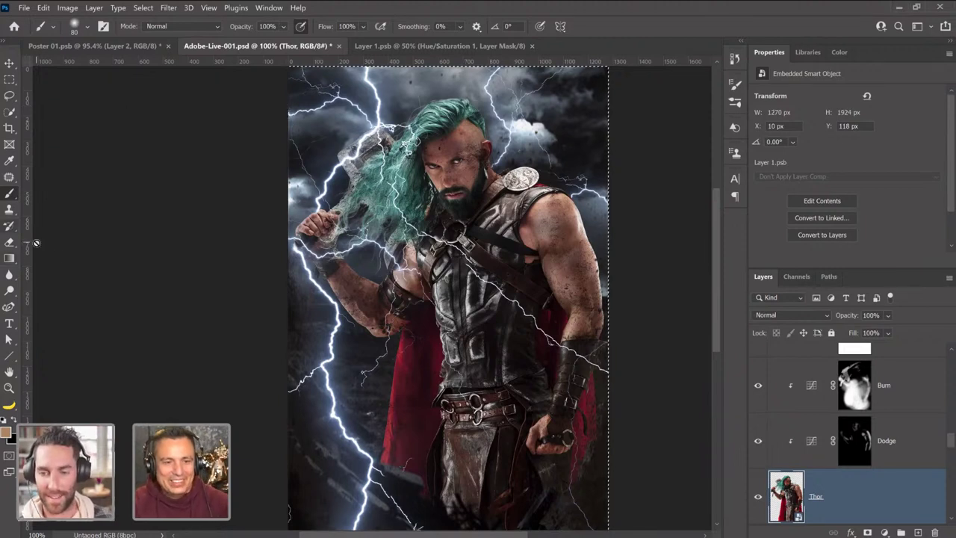
{"action": "scroll", "coordinate": [813, 428], "scroll_direction": "up", "scroll_amount": 10}
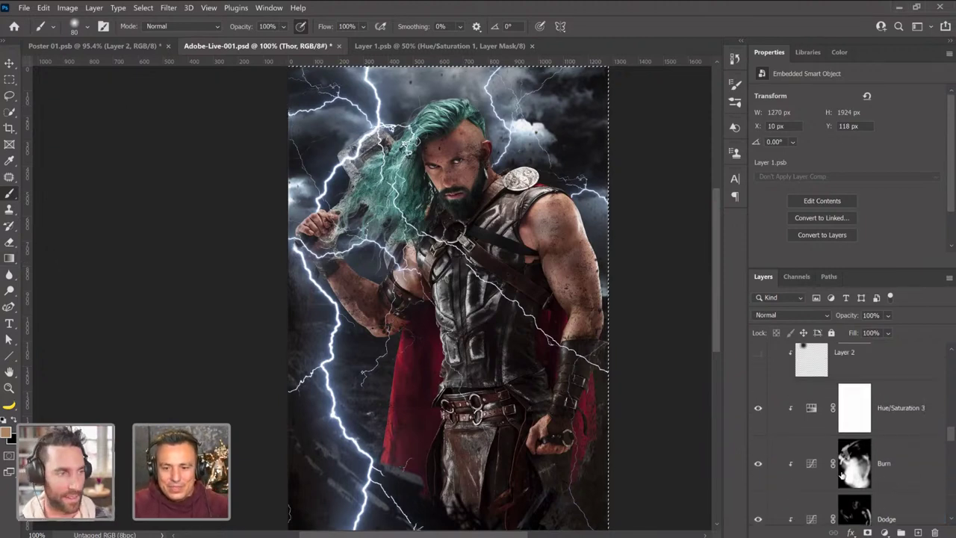
{"action": "scroll", "coordinate": [813, 428], "scroll_direction": "up", "scroll_amount": 6}
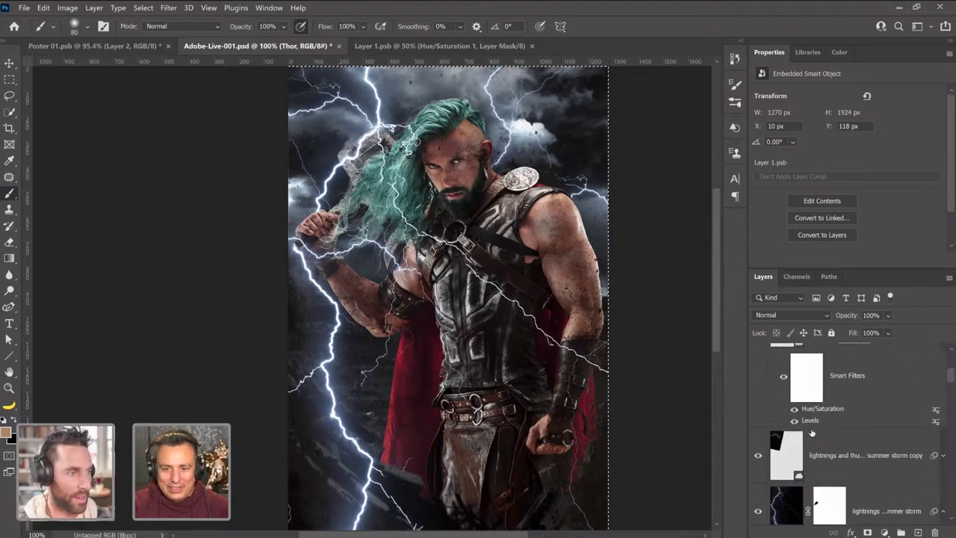
{"action": "double_click", "coordinate": [786, 394]}
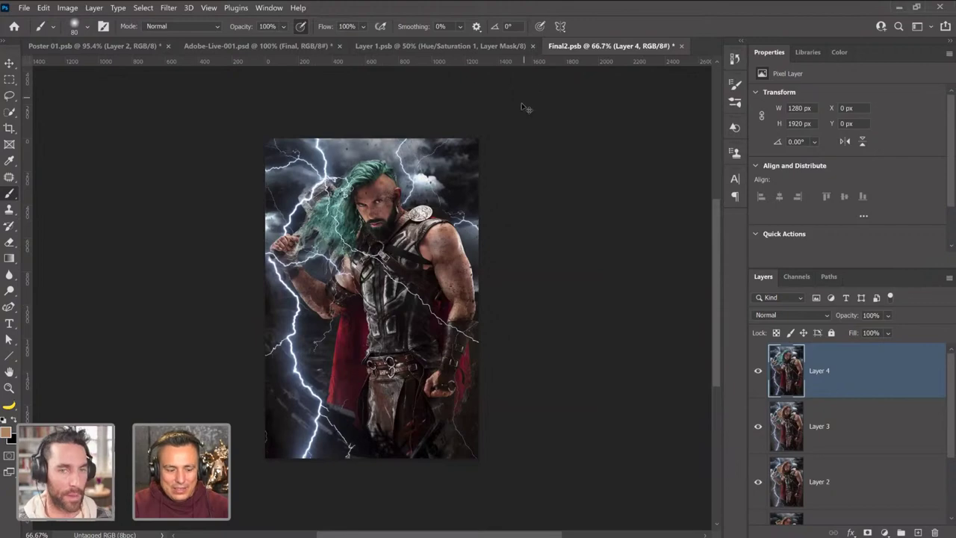
{"action": "left_click", "coordinate": [754, 387]}
Show Layer 4 again, save Final2, and close the Layer 1.psb and Final2.psb tabs.
{"action": "left_click", "coordinate": [753, 390]}
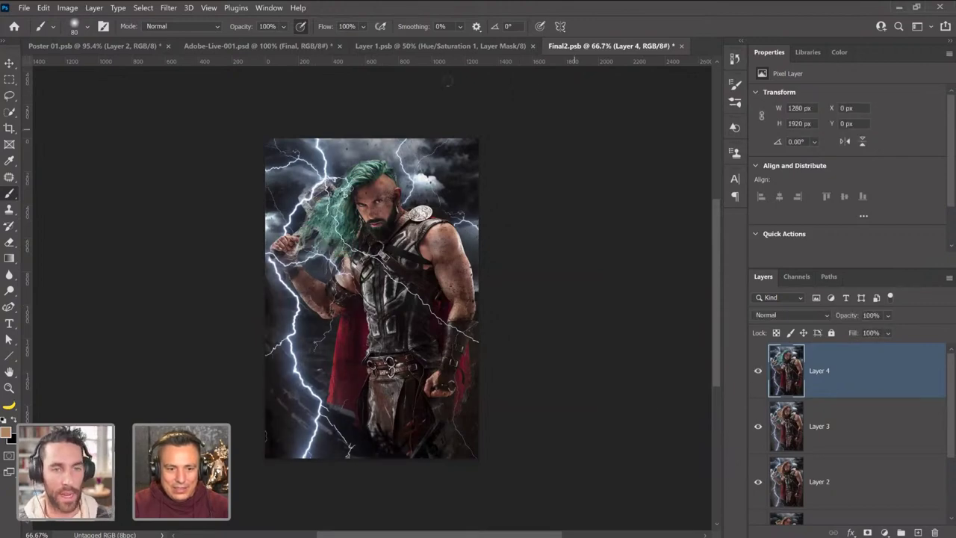
{"action": "key", "text": "ctrl+s"}
{"action": "left_click", "coordinate": [447, 47]}
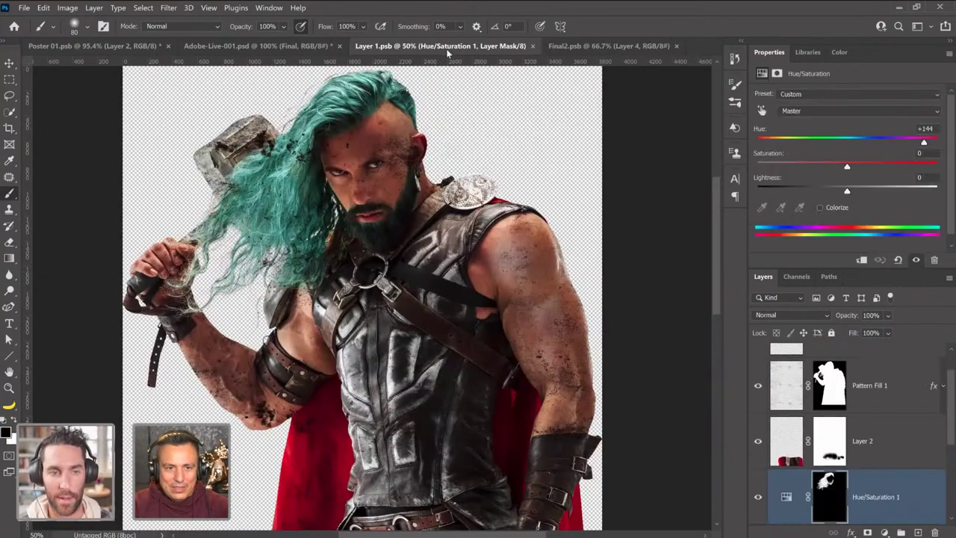
{"action": "left_click", "coordinate": [533, 46]}
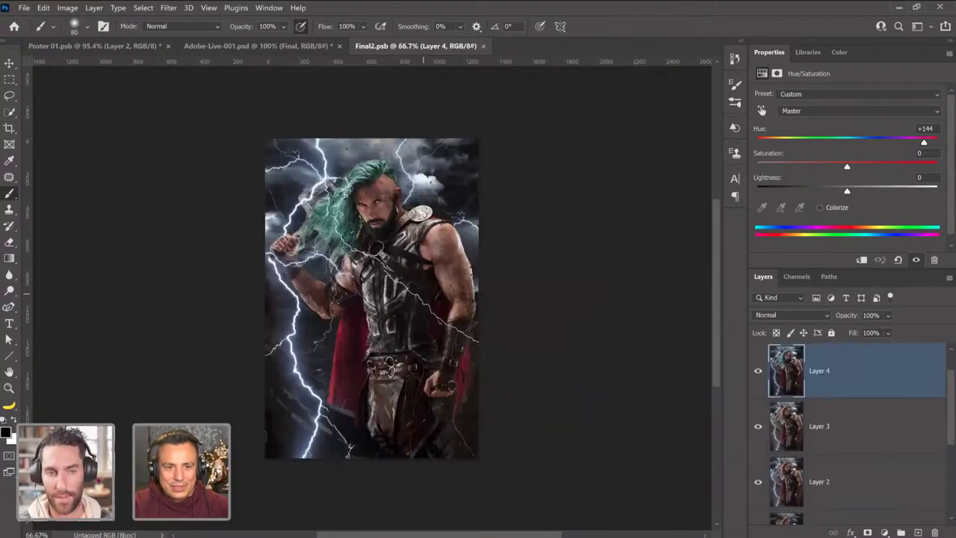
{"action": "left_click", "coordinate": [482, 46]}
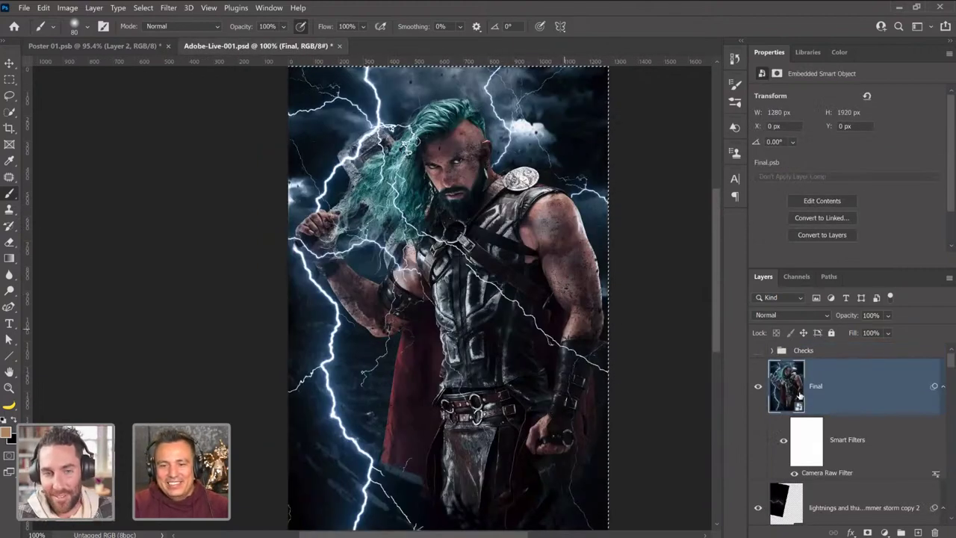
Reopen and close the Final contents, then open the Thor warrior smart object.
{"action": "double_click", "coordinate": [798, 395]}
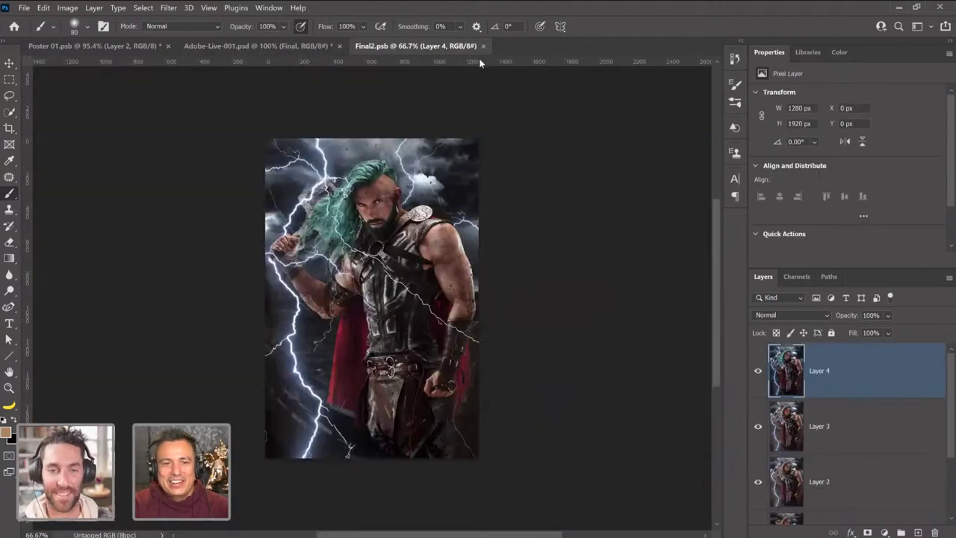
{"action": "left_click", "coordinate": [483, 46]}
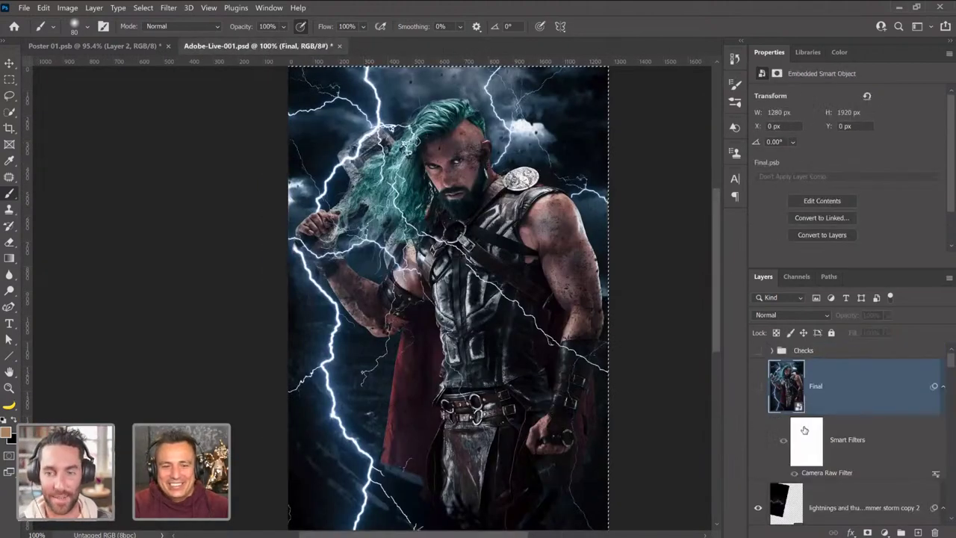
{"action": "scroll", "coordinate": [804, 430], "scroll_direction": "down", "scroll_amount": 8}
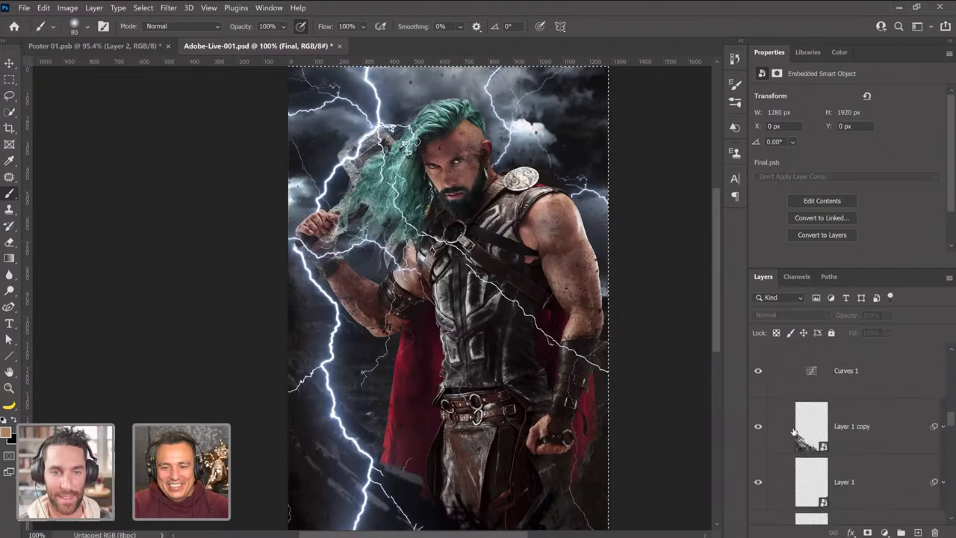
{"action": "scroll", "coordinate": [794, 432], "scroll_direction": "down", "scroll_amount": 10}
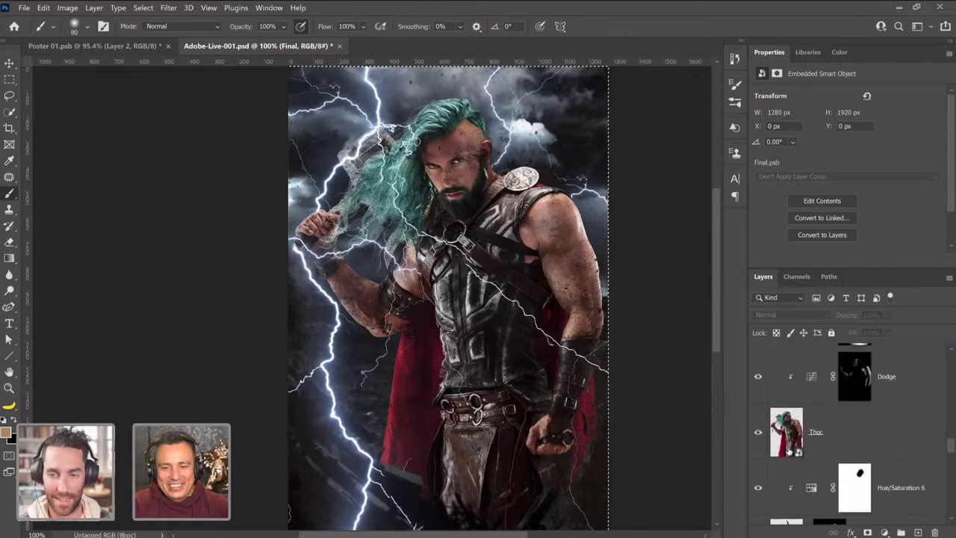
{"action": "double_click", "coordinate": [786, 441]}
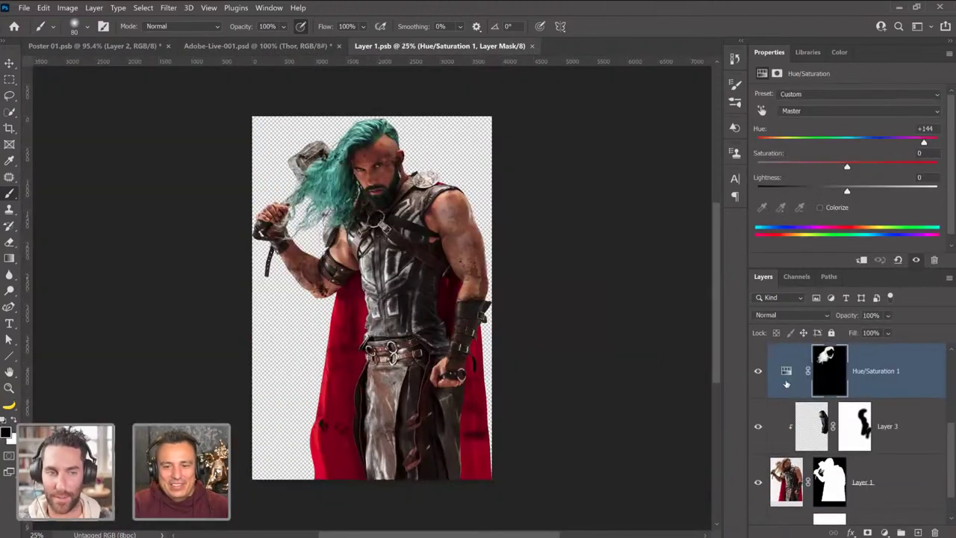
Set Hue/Saturation 1 Lightness to -10 and move its hair mask onto a new Group 1.
{"action": "left_click", "coordinate": [786, 383]}
{"action": "left_click_drag", "start_coordinate": [843, 193], "coordinate": [837, 192]}
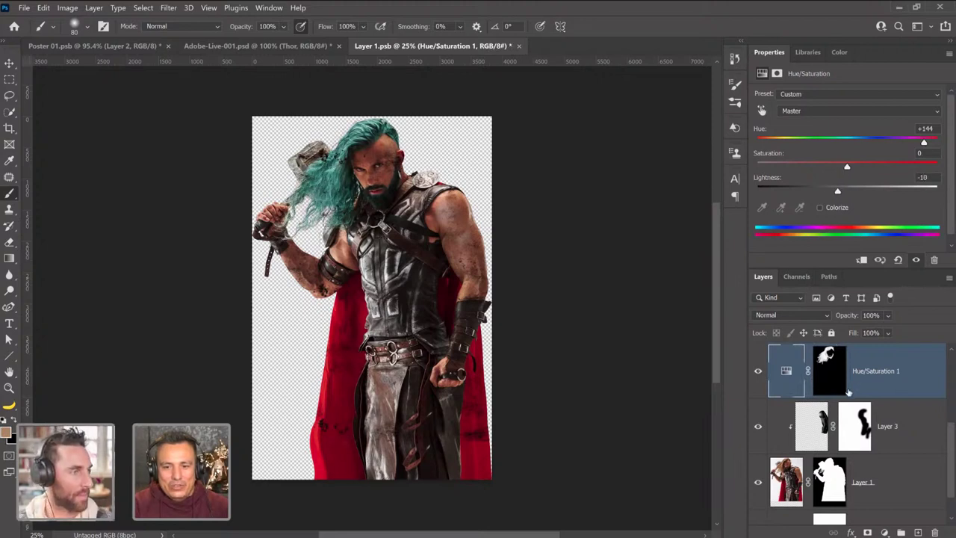
{"action": "left_click", "coordinate": [900, 533]}
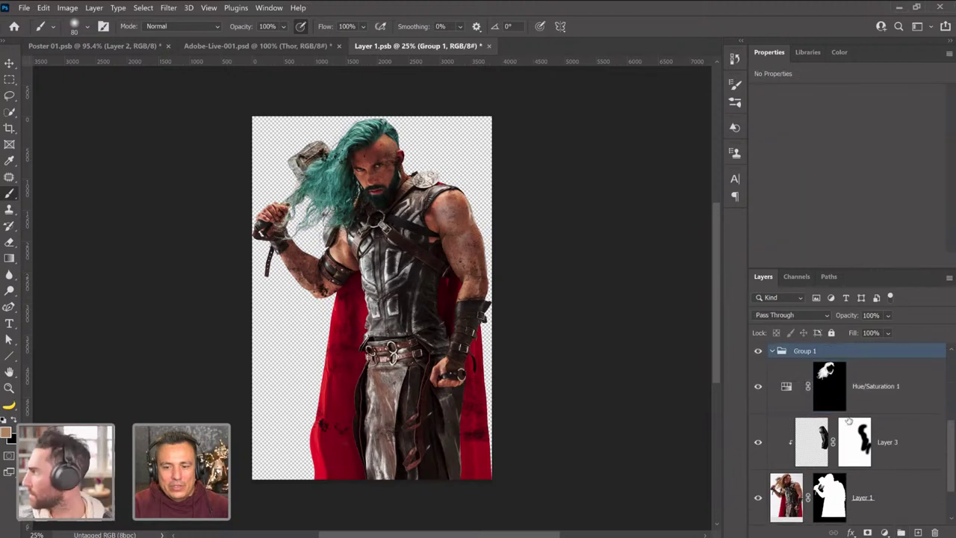
{"action": "left_click_drag", "start_coordinate": [827, 395], "coordinate": [816, 393]}
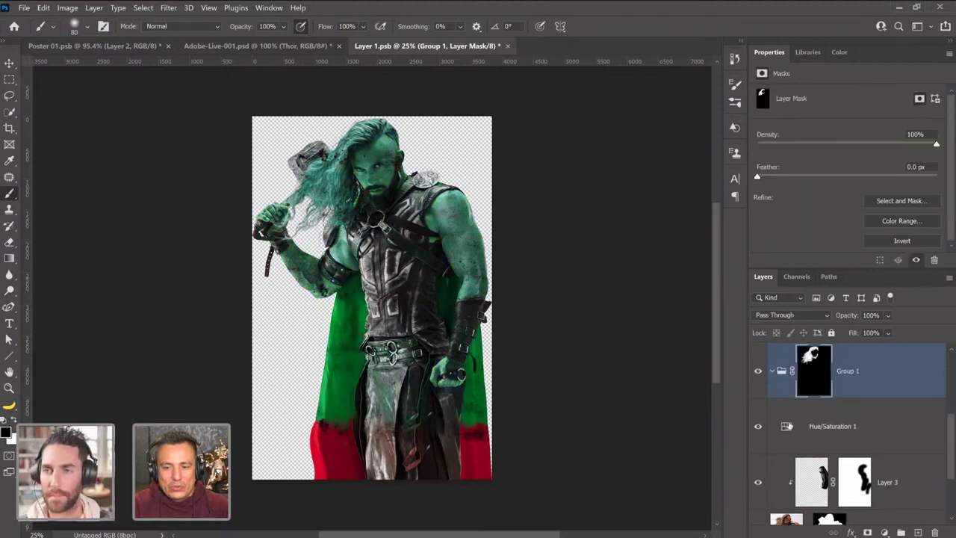
{"action": "left_click", "coordinate": [813, 427]}
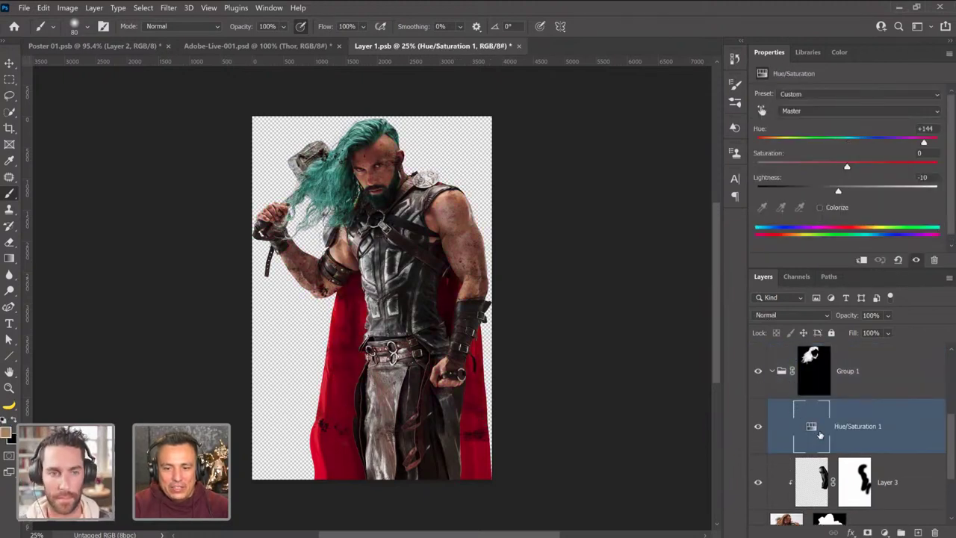
Add a Curves adjustment in the hair group, pulling the curve down to darken.
{"action": "left_click", "coordinate": [885, 533]}
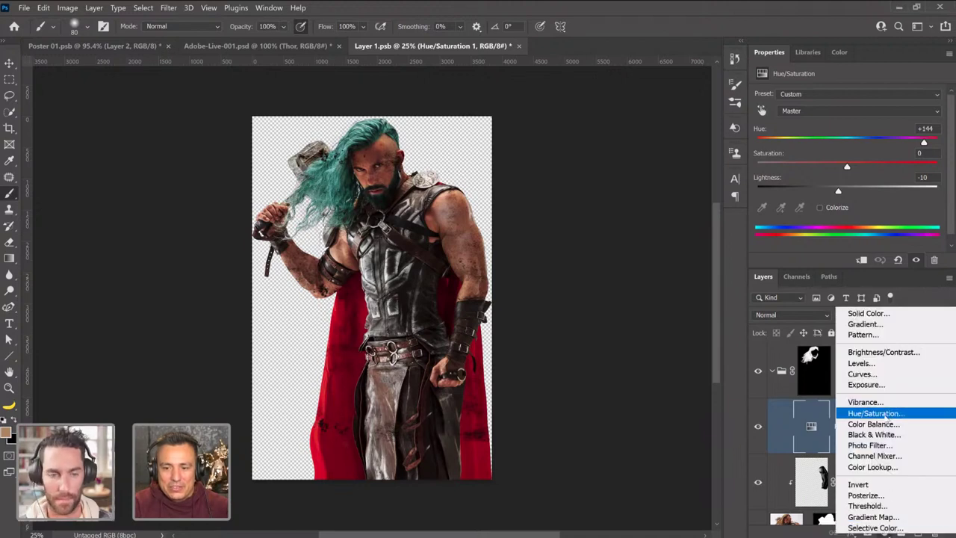
{"action": "left_click", "coordinate": [859, 369]}
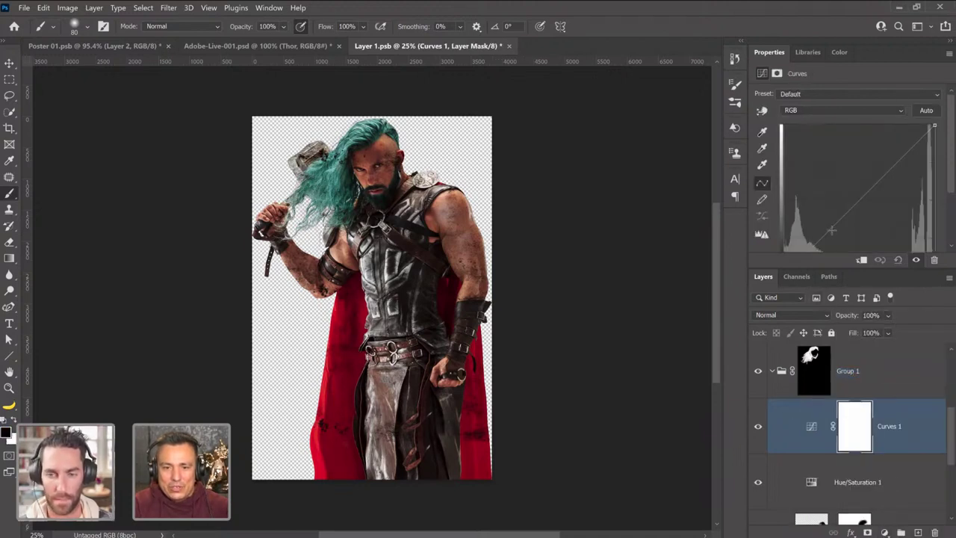
{"action": "left_click_drag", "start_coordinate": [832, 230], "coordinate": [836, 240]}
{"action": "left_click_drag", "start_coordinate": [883, 200], "coordinate": [876, 195]}
{"action": "left_click_drag", "start_coordinate": [839, 220], "coordinate": [841, 223]}
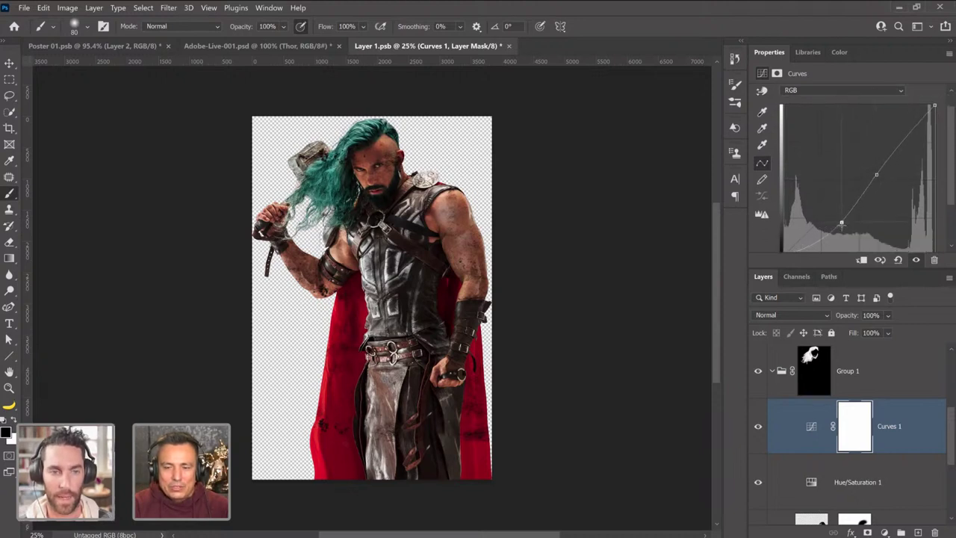
Lower Hue/Saturation 1 saturation to -42 and save the Thor figure.
{"action": "left_click", "coordinate": [813, 464]}
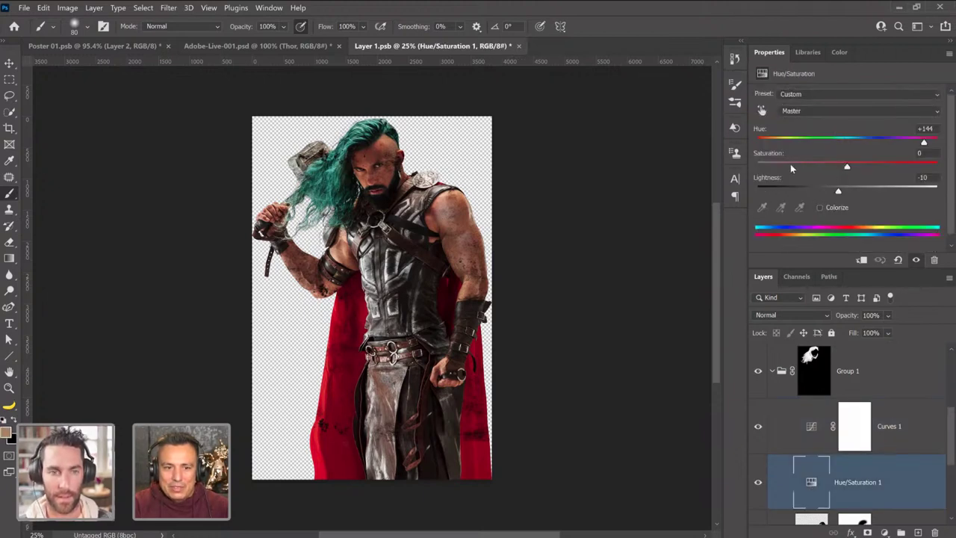
{"action": "left_click_drag", "start_coordinate": [847, 170], "coordinate": [808, 167]}
{"action": "key", "text": "ctrl+s"}
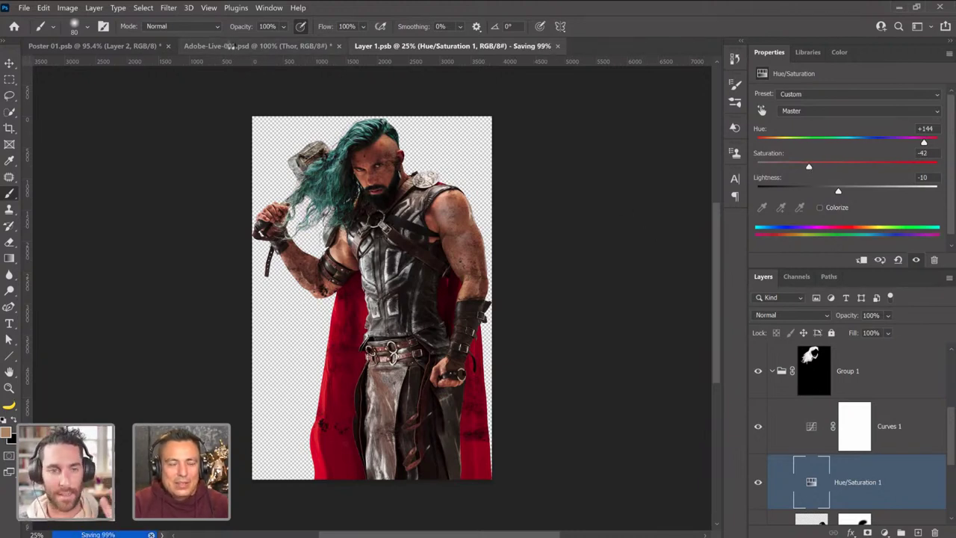
{"action": "left_click", "coordinate": [231, 46]}
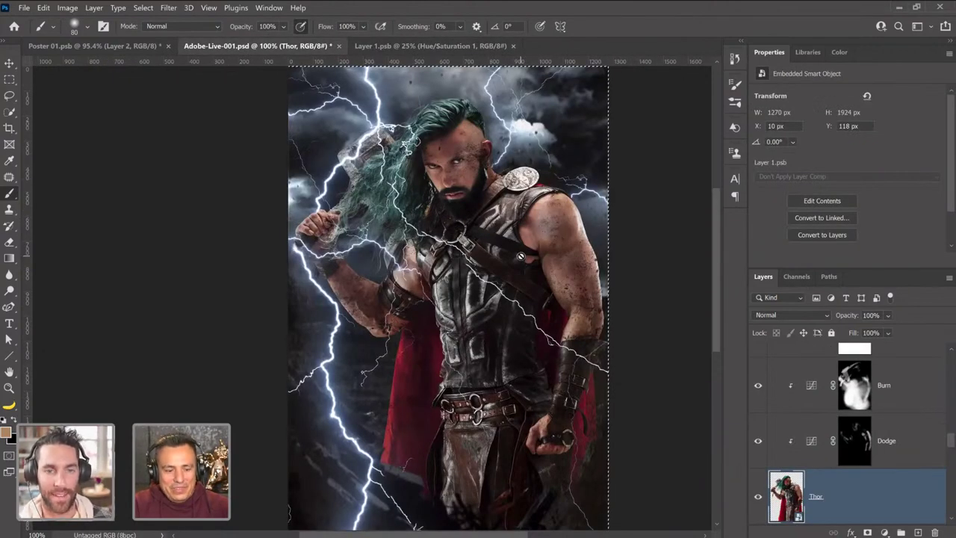
Copy a merged snapshot of the composite and paste it into the Final smart object.
{"action": "left_click", "coordinate": [43, 7]}
{"action": "left_click", "coordinate": [71, 94]}
{"action": "scroll", "coordinate": [809, 411], "scroll_direction": "up", "scroll_amount": 3}
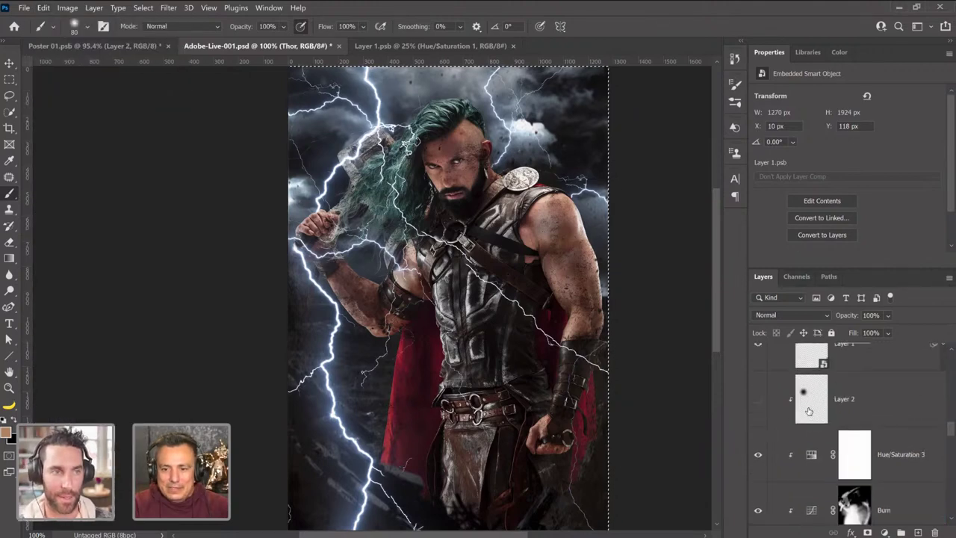
{"action": "scroll", "coordinate": [809, 411], "scroll_direction": "up", "scroll_amount": 6}
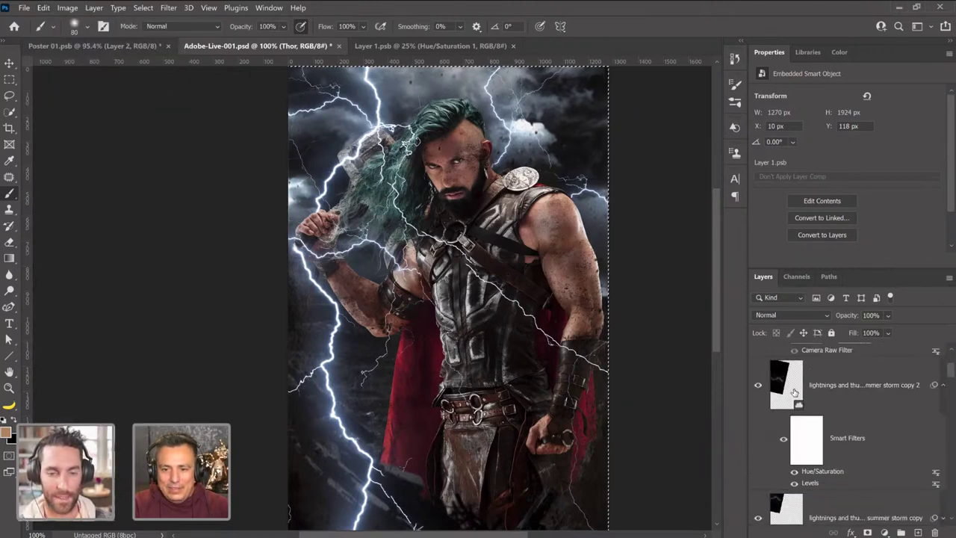
{"action": "scroll", "coordinate": [795, 392], "scroll_direction": "up", "scroll_amount": 2}
{"action": "double_click", "coordinate": [787, 386]}
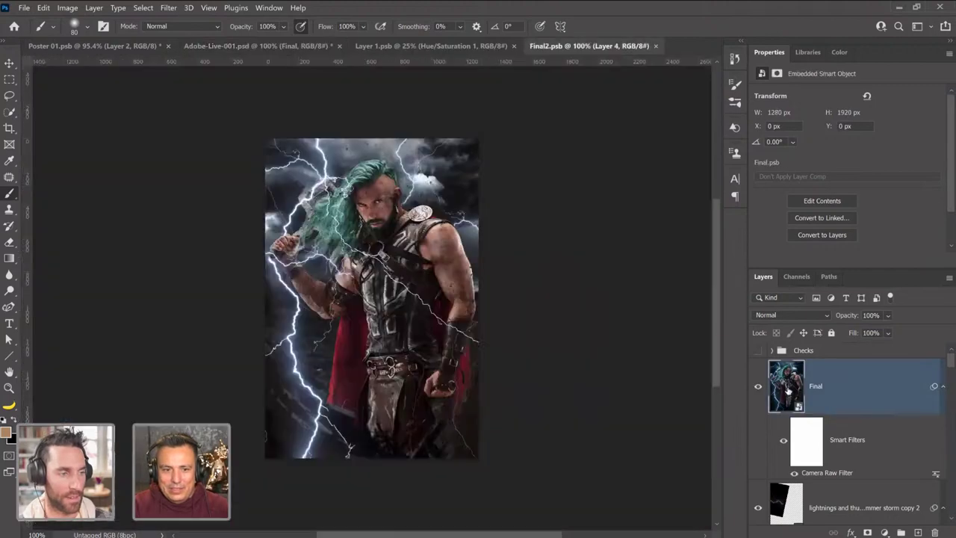
{"action": "key", "text": "ctrl+v"}
Compare with Layer 5 toggled, leave it visible, and save Final2.
{"action": "left_click", "coordinate": [759, 371]}
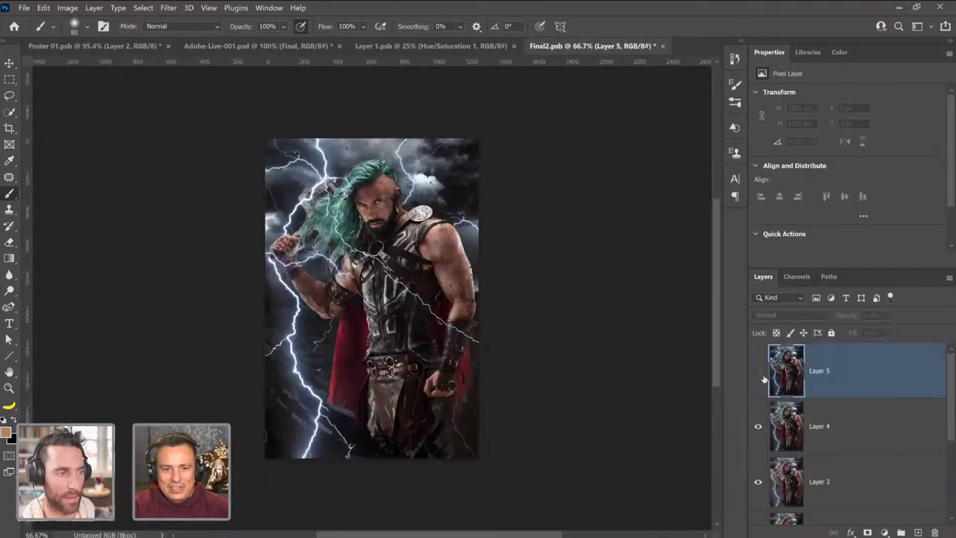
{"action": "left_click", "coordinate": [759, 370]}
{"action": "left_click", "coordinate": [759, 370]}
{"action": "left_click", "coordinate": [759, 371]}
{"action": "key", "text": "ctrl+s"}
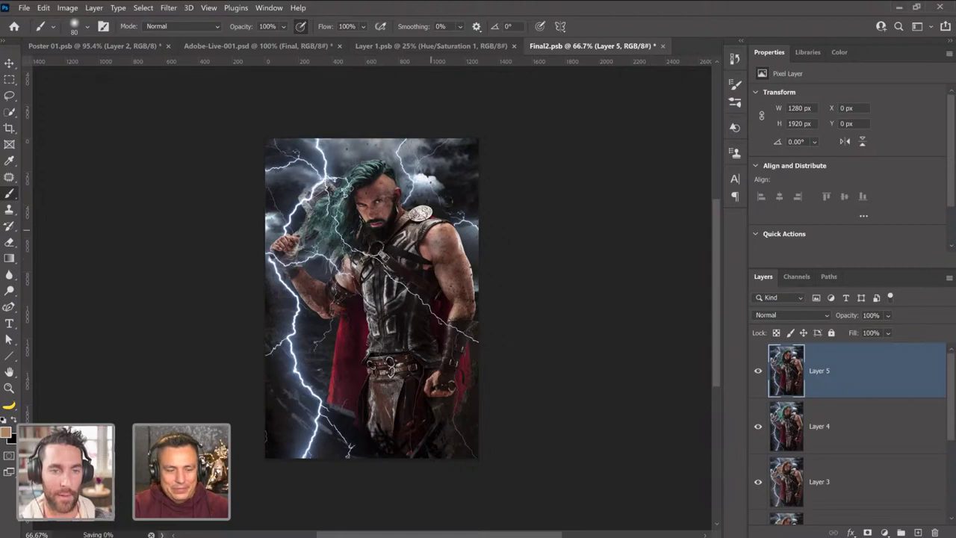
{"action": "left_click", "coordinate": [469, 49]}
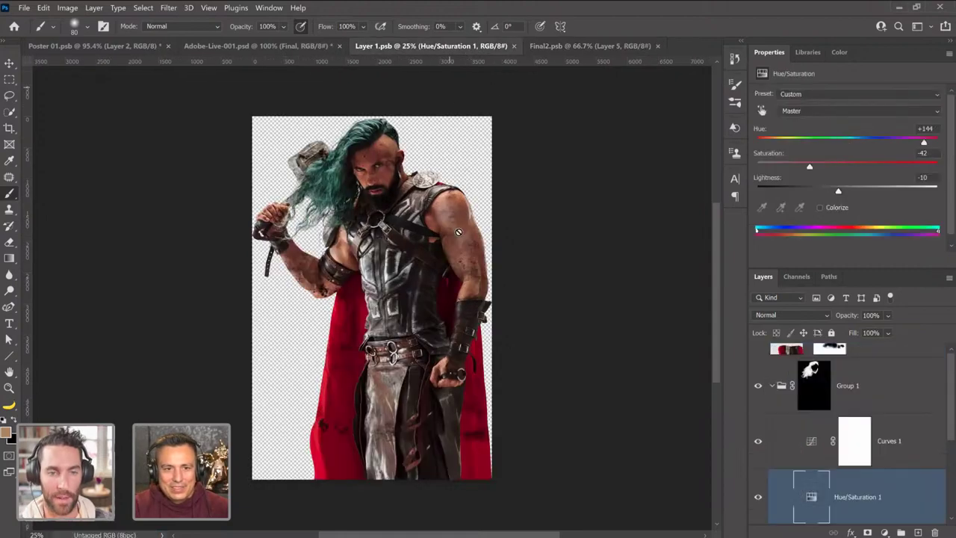
{"action": "left_click", "coordinate": [224, 46]}
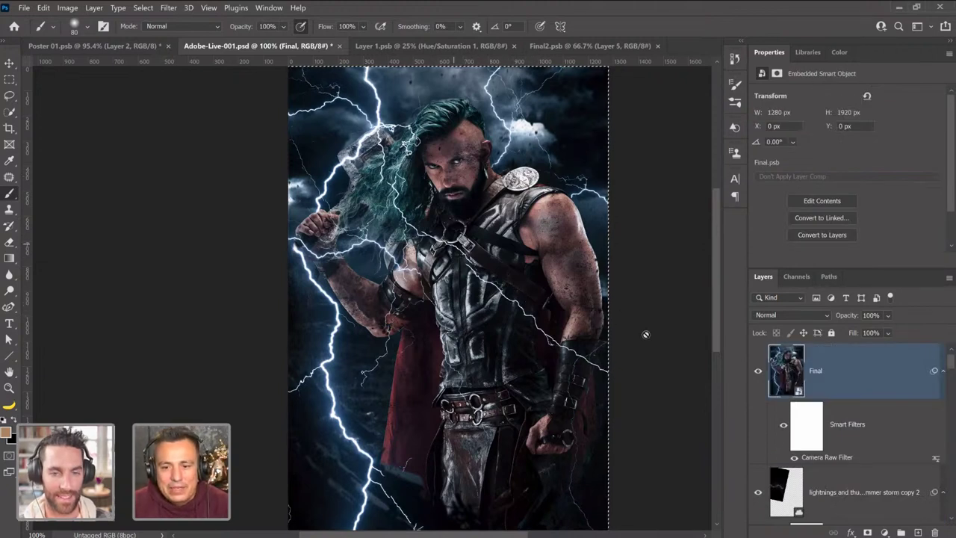
Hide the Final layer and add a new empty layer above Hue/Saturation 3.
{"action": "left_click", "coordinate": [759, 370]}
{"action": "scroll", "coordinate": [793, 430], "scroll_direction": "down", "scroll_amount": 3}
{"action": "scroll", "coordinate": [793, 430], "scroll_direction": "down", "scroll_amount": 10}
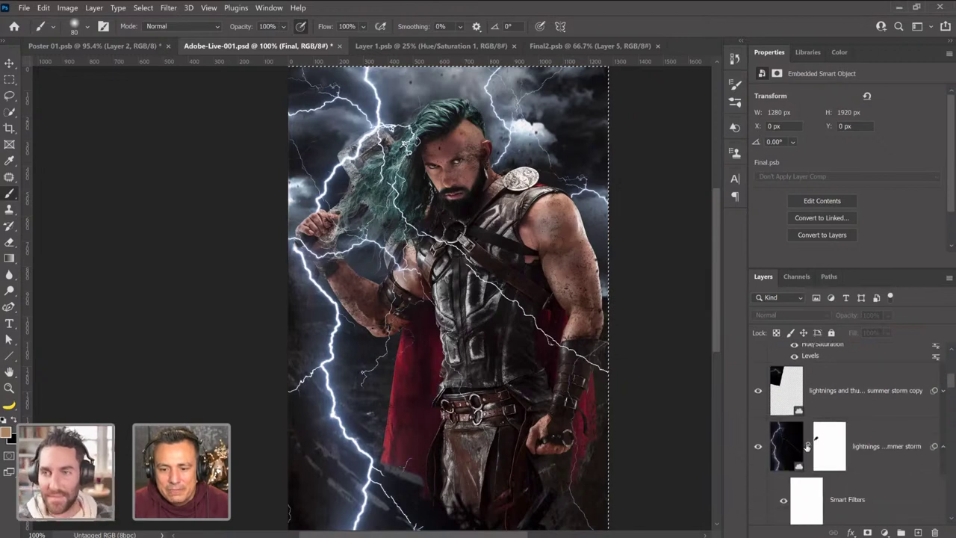
{"action": "scroll", "coordinate": [813, 443], "scroll_direction": "down", "scroll_amount": 5}
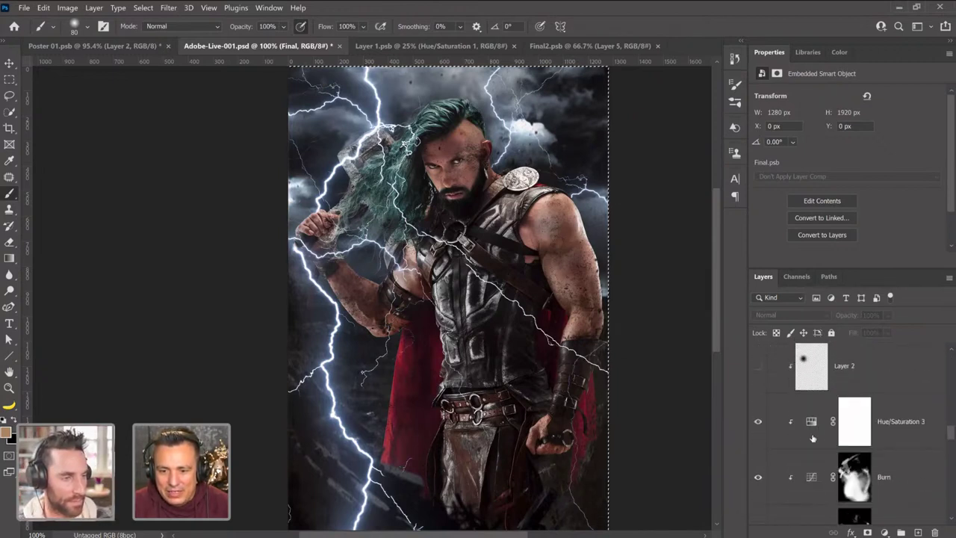
{"action": "left_click", "coordinate": [809, 441]}
{"action": "left_click", "coordinate": [917, 532]}
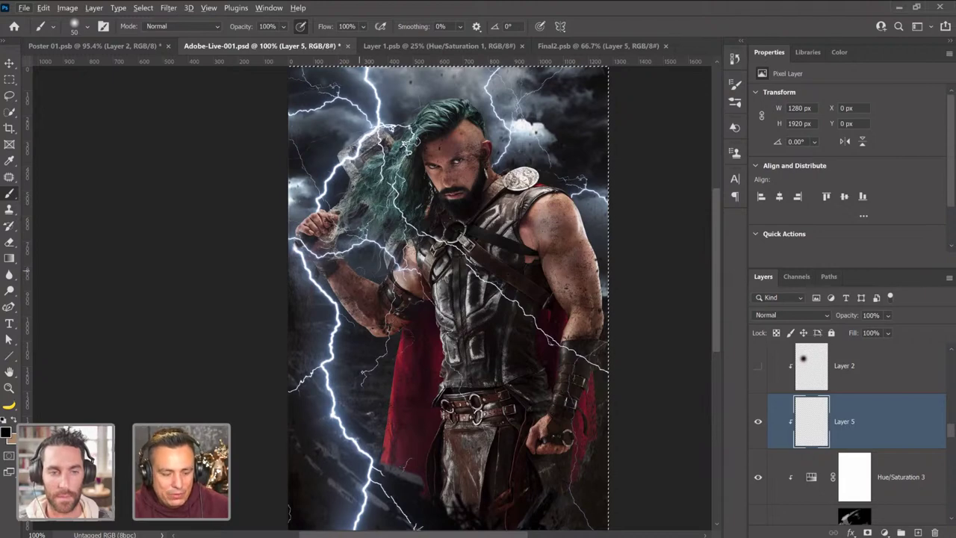
Set the new Layer 5 to Screen blending at 90% opacity.
{"action": "key", "text": "alt+d"}
{"action": "key", "text": "Escape"}
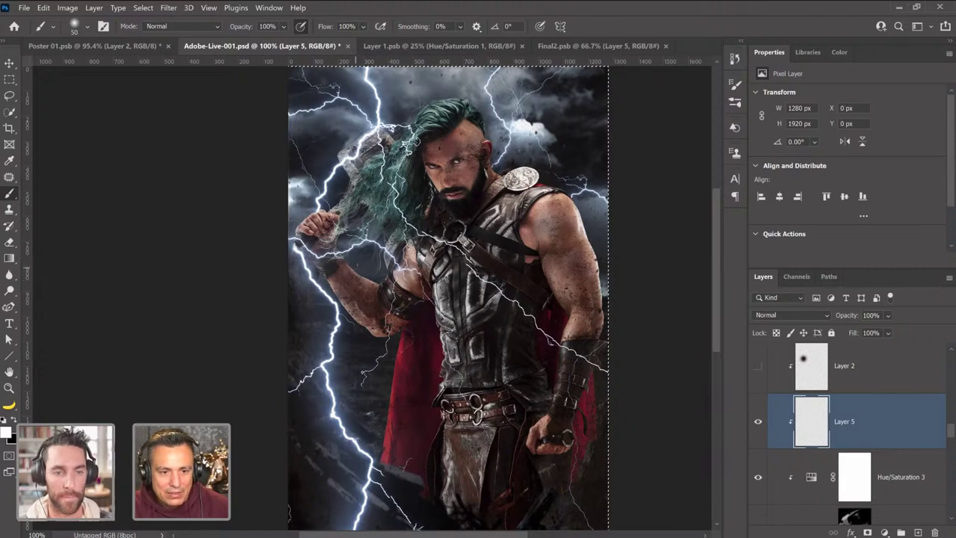
{"action": "left_click", "coordinate": [777, 314]}
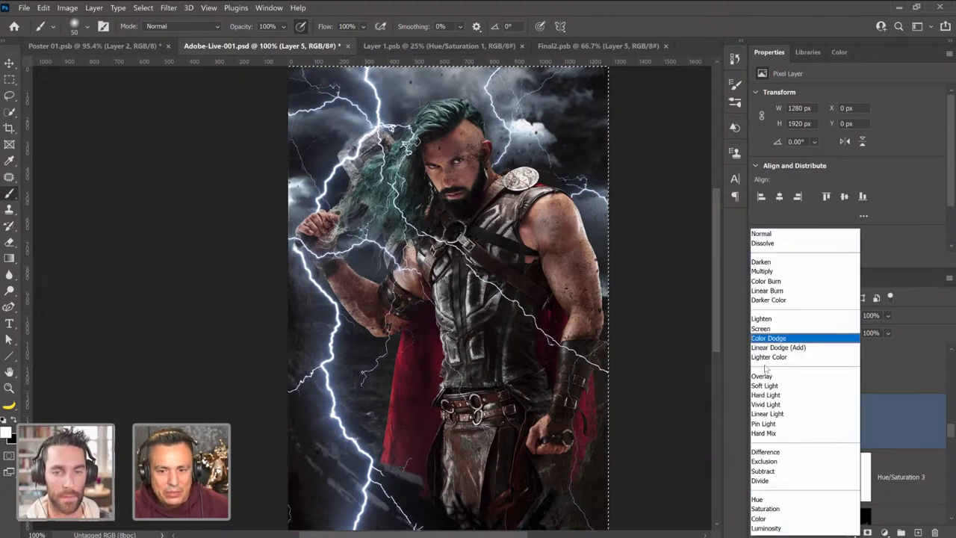
{"action": "left_click", "coordinate": [773, 325]}
{"action": "left_click", "coordinate": [777, 314]}
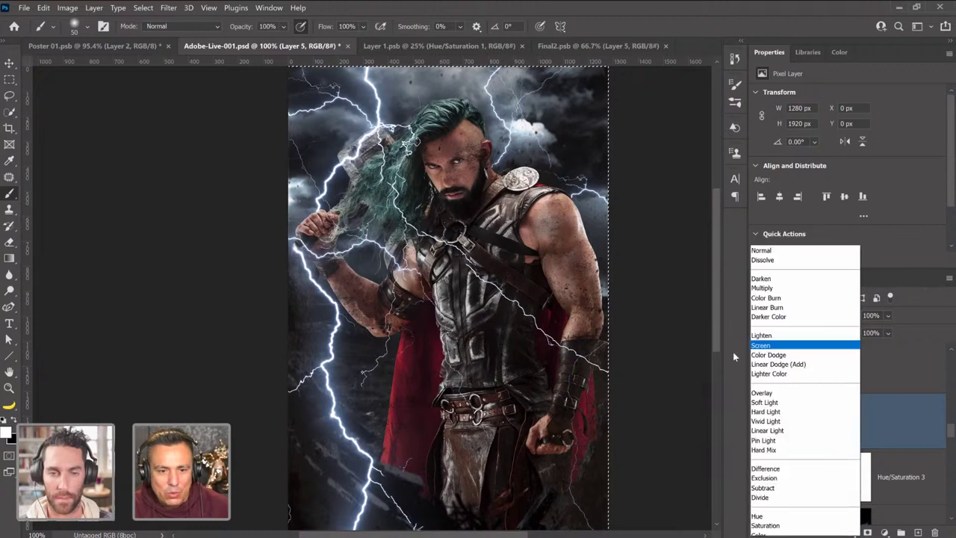
{"action": "left_click", "coordinate": [777, 379]}
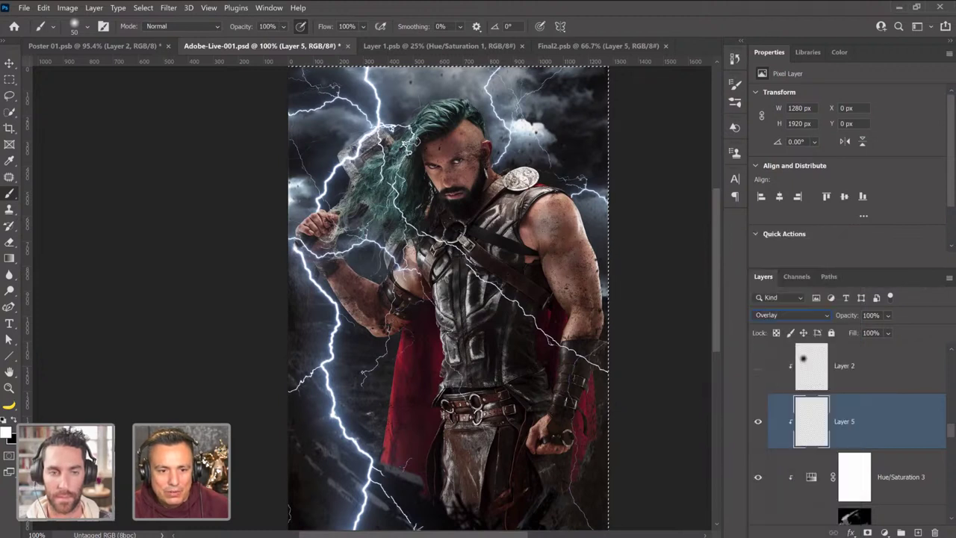
{"action": "left_click", "coordinate": [792, 315]}
{"action": "left_click", "coordinate": [791, 321]}
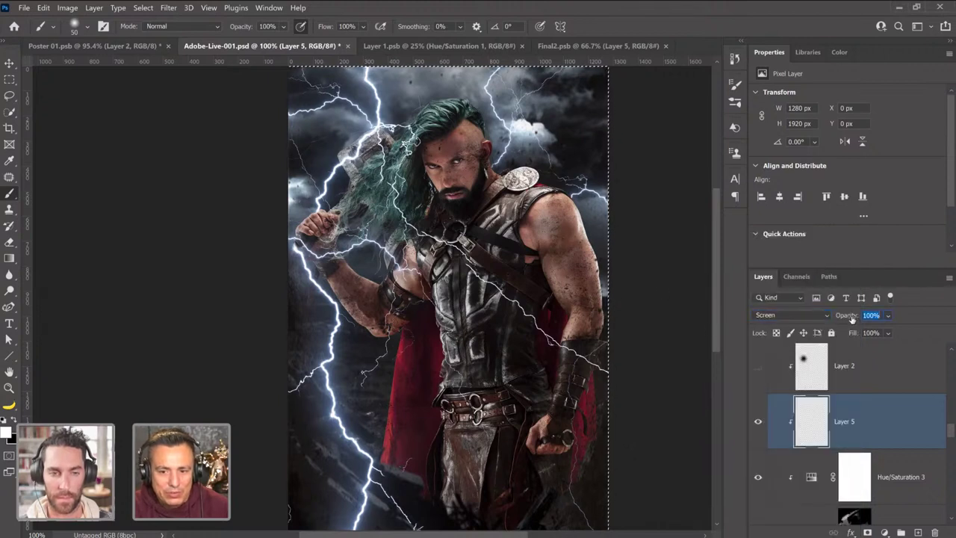
{"action": "left_click_drag", "start_coordinate": [854, 317], "coordinate": [845, 323]}
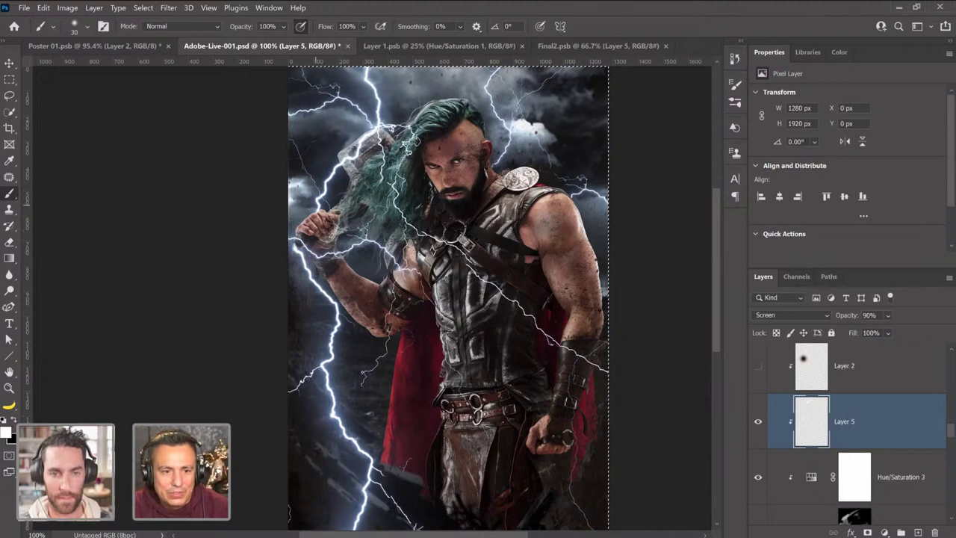
Toggle Layer 5 off and on to compare the poster with and without it.
{"action": "left_click", "coordinate": [758, 421]}
{"action": "left_click", "coordinate": [758, 422]}
{"action": "left_click", "coordinate": [761, 426]}
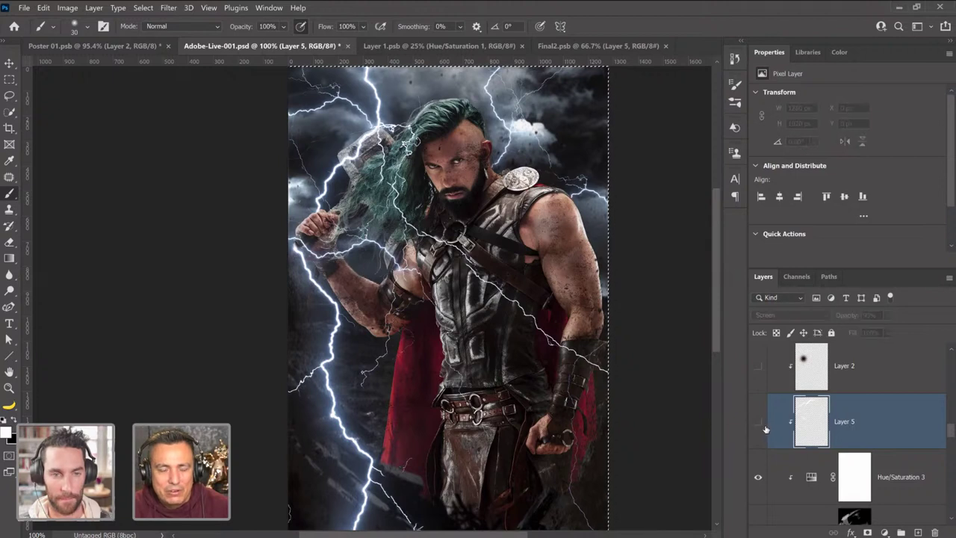
{"action": "left_click", "coordinate": [759, 423]}
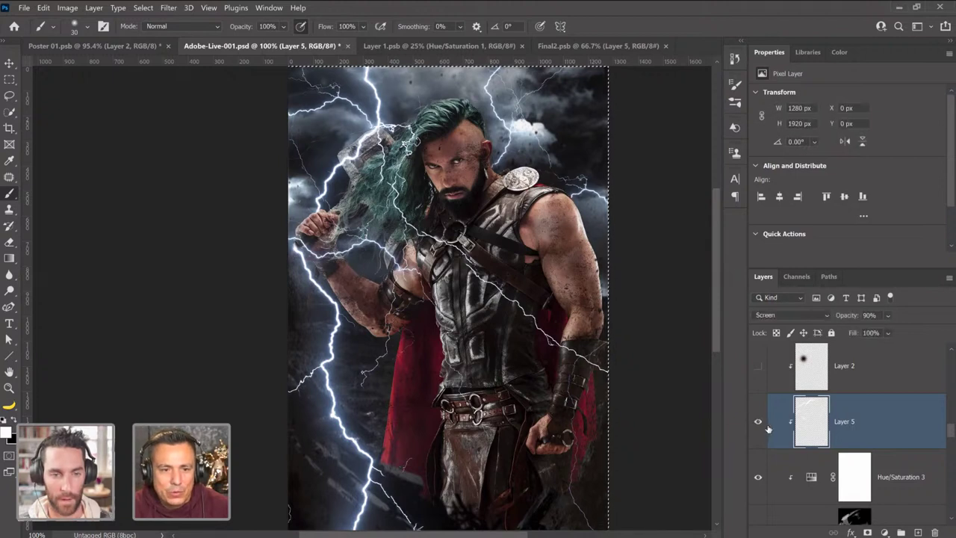
{"action": "scroll", "coordinate": [950, 440], "scroll_direction": "up", "scroll_amount": 5}
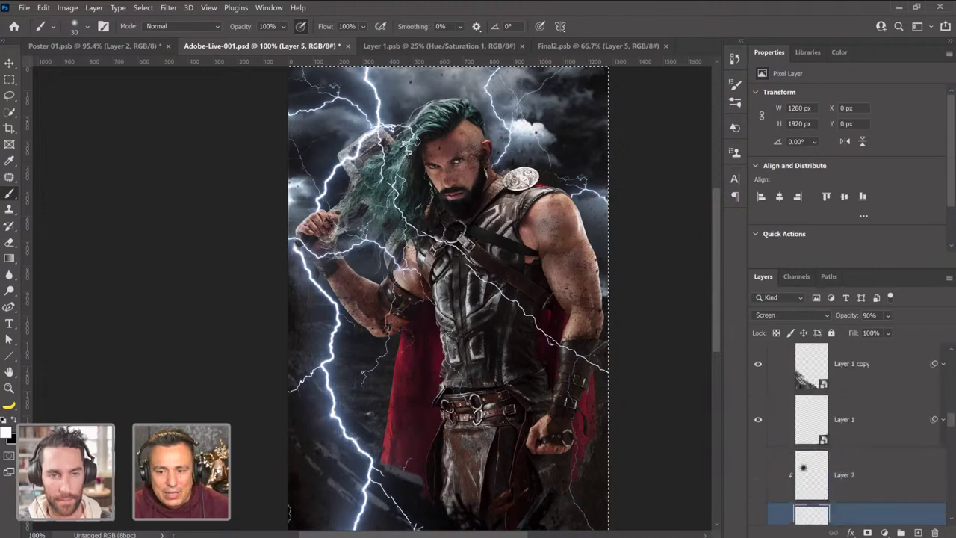
{"action": "scroll", "coordinate": [852, 433], "scroll_direction": "down", "scroll_amount": 8}
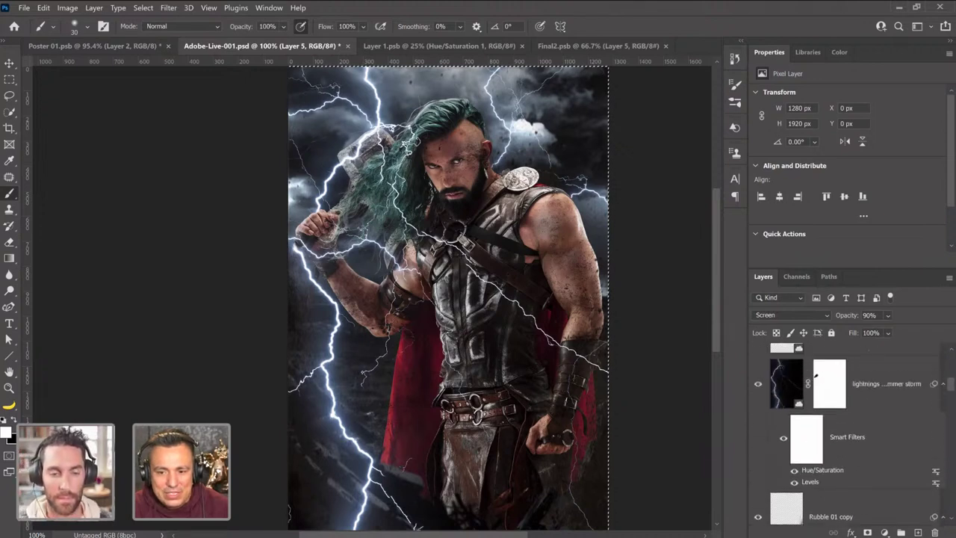
{"action": "scroll", "coordinate": [852, 434], "scroll_direction": "up", "scroll_amount": 2}
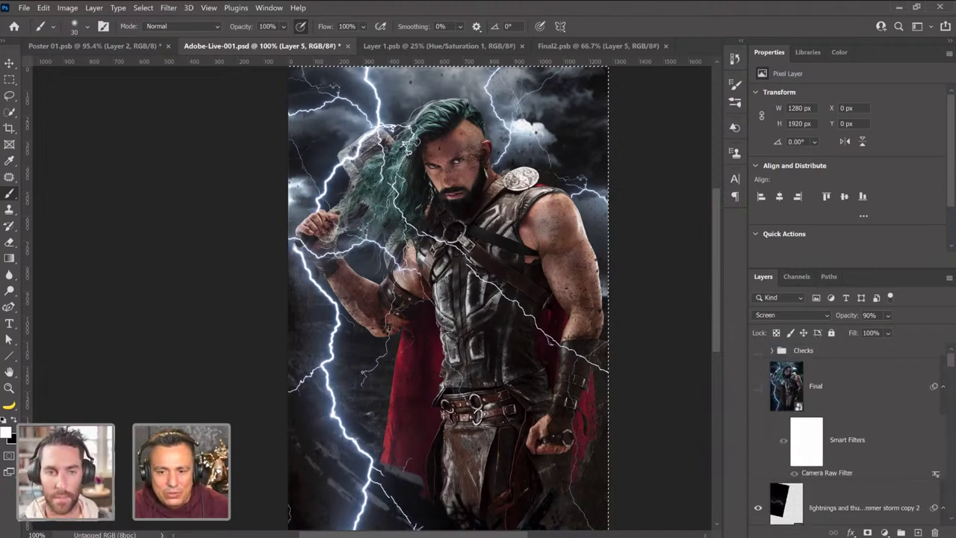
Add a new layer above lightning storm copy 2 and set the brush size to 90.
{"action": "left_click", "coordinate": [899, 494]}
{"action": "left_click", "coordinate": [918, 532]}
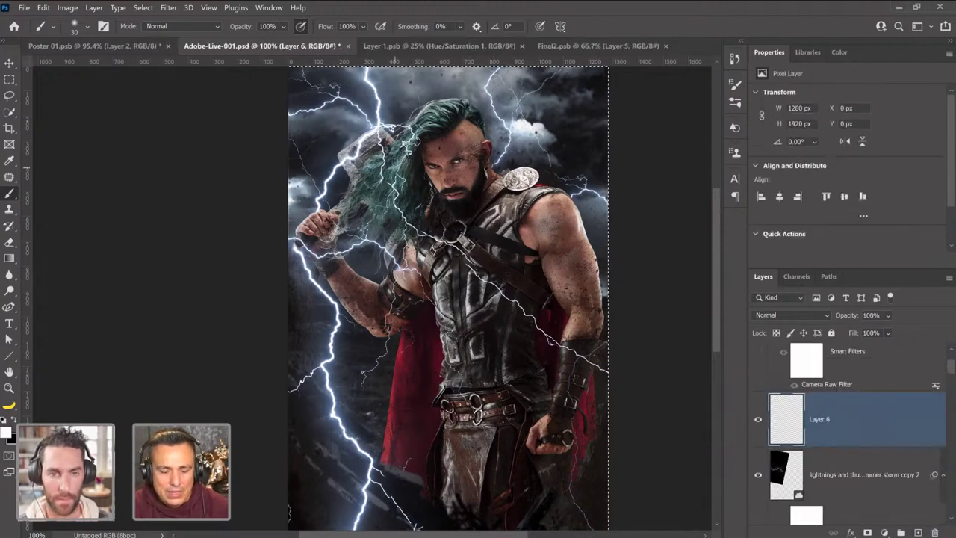
{"action": "key", "text": "bracketright"}
{"action": "key", "text": "bracketright"}
{"action": "key", "text": "bracketright"}
{"action": "key", "text": "bracketright"}
{"action": "key", "text": "bracketright"}
{"action": "key", "text": "bracketright"}
{"action": "key", "text": "bracketright"}
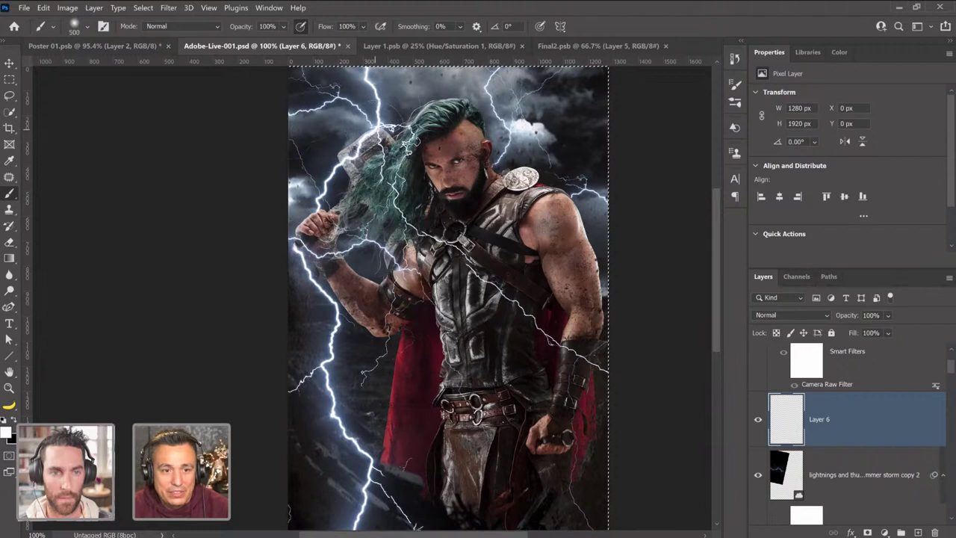
{"action": "key", "text": "bracketleft"}
{"action": "key", "text": "bracketleft"}
{"action": "key", "text": "bracketleft"}
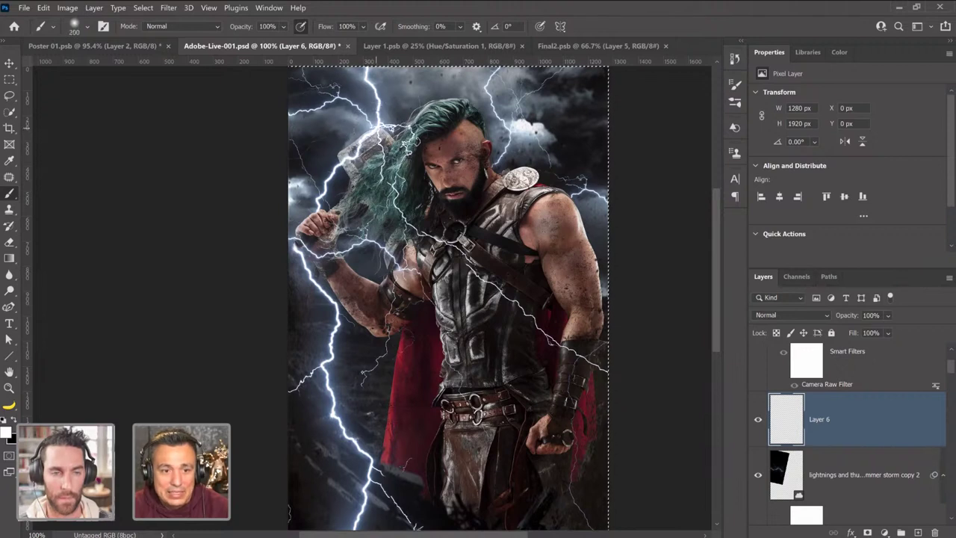
{"action": "key", "text": "bracketleft"}
{"action": "key", "text": "bracketleft"}
{"action": "key", "text": "bracketleft"}
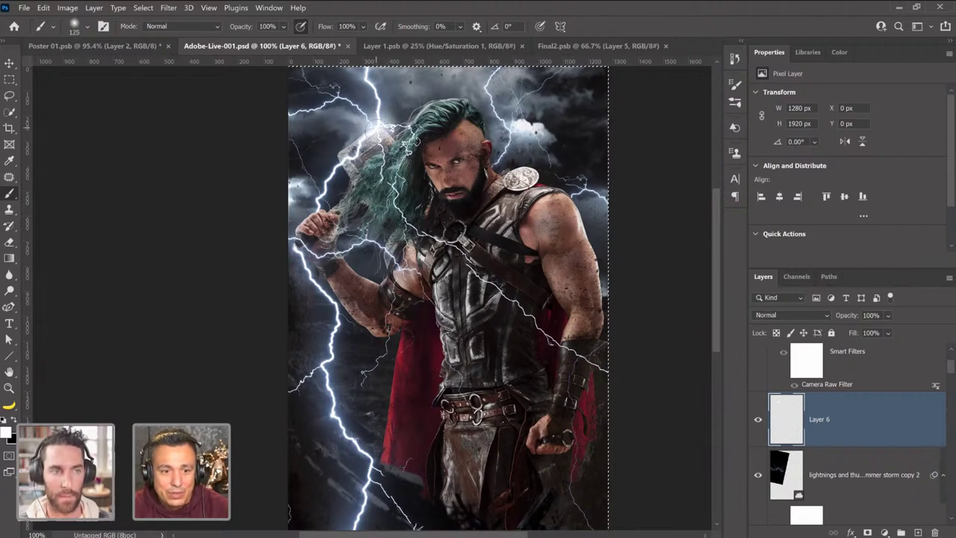
{"action": "key", "text": "bracketleft"}
{"action": "key", "text": "bracketleft"}
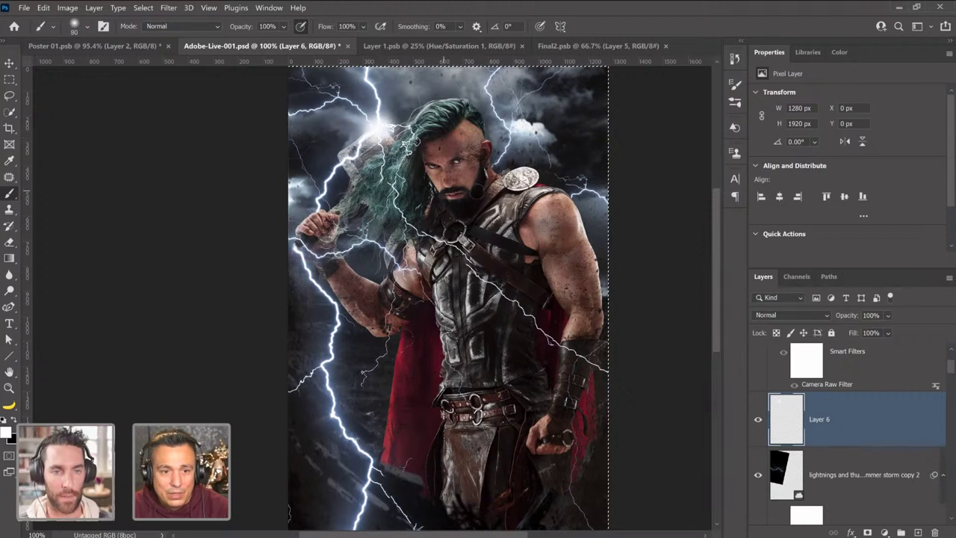
Set Layer 6 to Overlay, paint the hammer glow at brush size 80, and compare it.
{"action": "left_click", "coordinate": [790, 314]}
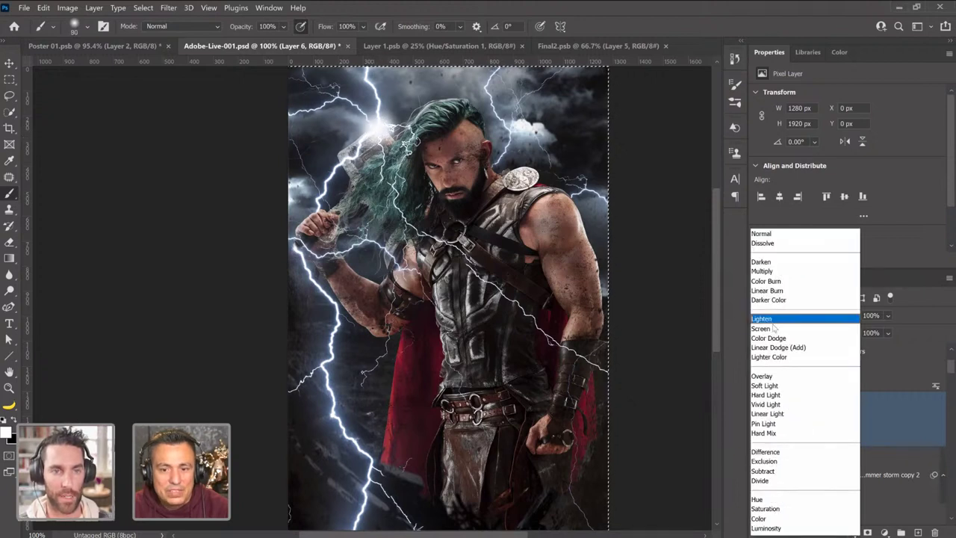
{"action": "left_click", "coordinate": [766, 377]}
{"action": "key", "text": "bracketleft"}
{"action": "left_click", "coordinate": [758, 421]}
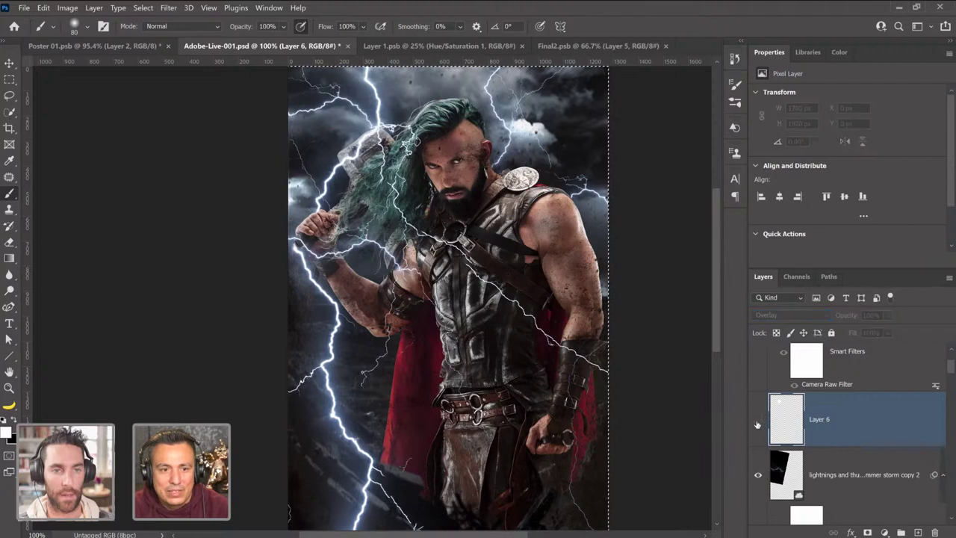
{"action": "left_click", "coordinate": [758, 420]}
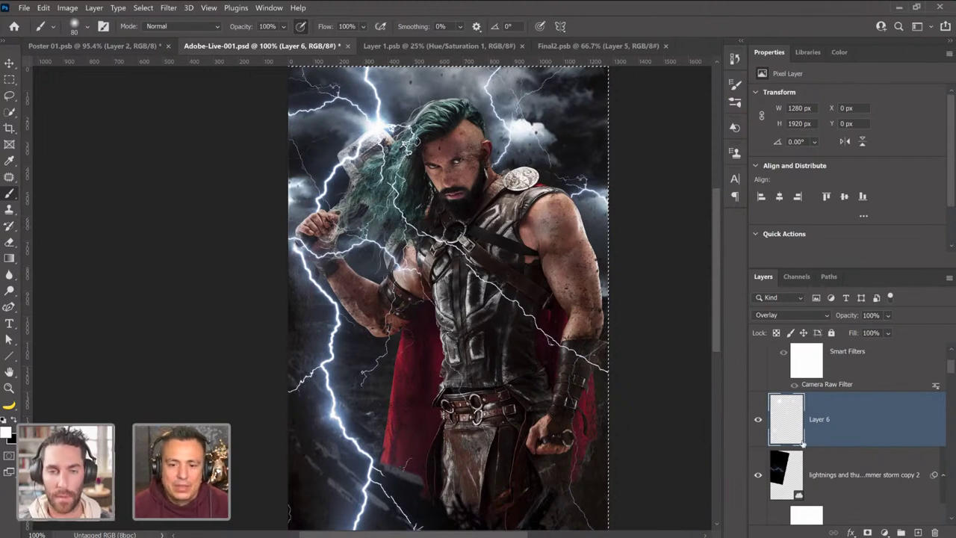
{"action": "left_click", "coordinate": [758, 420]}
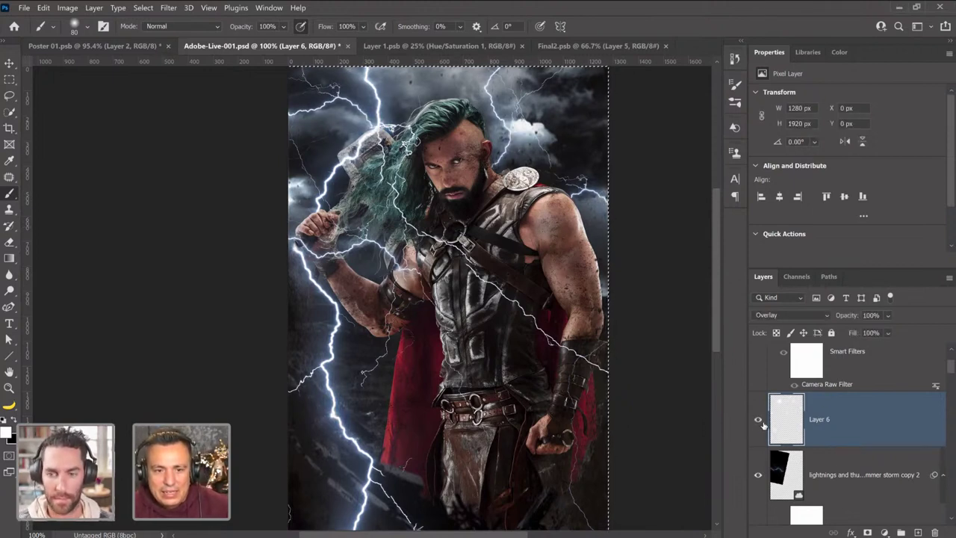
{"action": "left_click", "coordinate": [759, 421]}
{"action": "left_click", "coordinate": [759, 421]}
{"action": "left_click", "coordinate": [759, 422]}
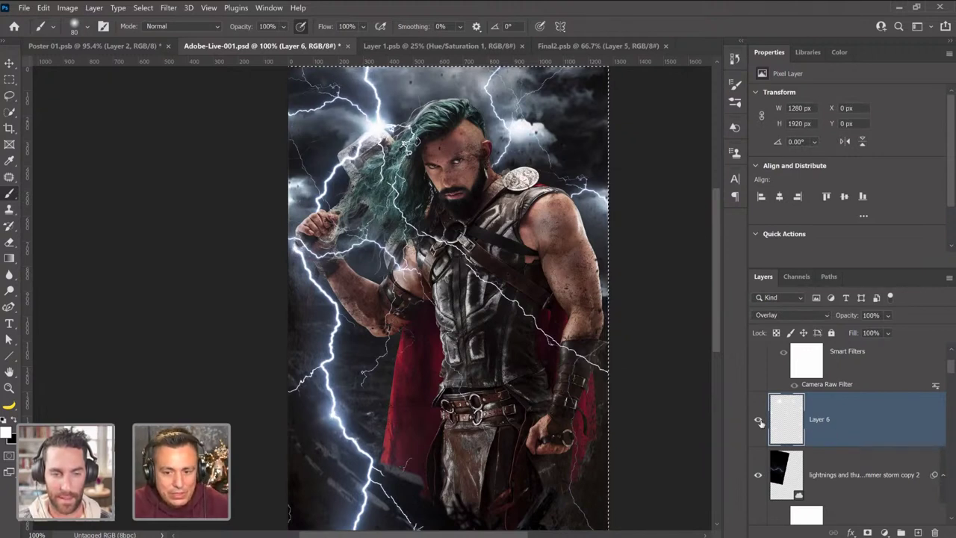
{"action": "scroll", "coordinate": [824, 424], "scroll_direction": "up", "scroll_amount": 2}
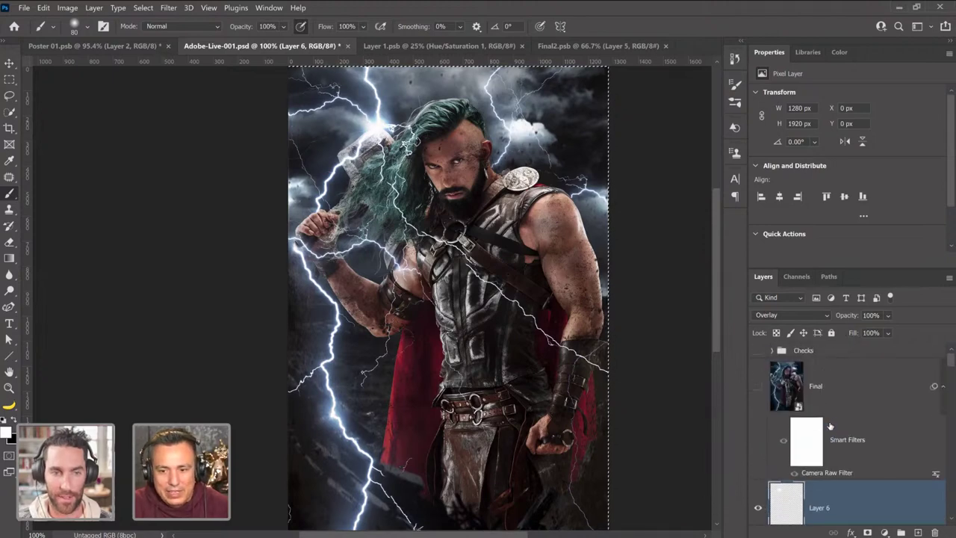
Show Final, open its contents, and toggle Layers 4–6 to check the hair.
{"action": "left_click", "coordinate": [759, 387]}
{"action": "double_click", "coordinate": [788, 400]}
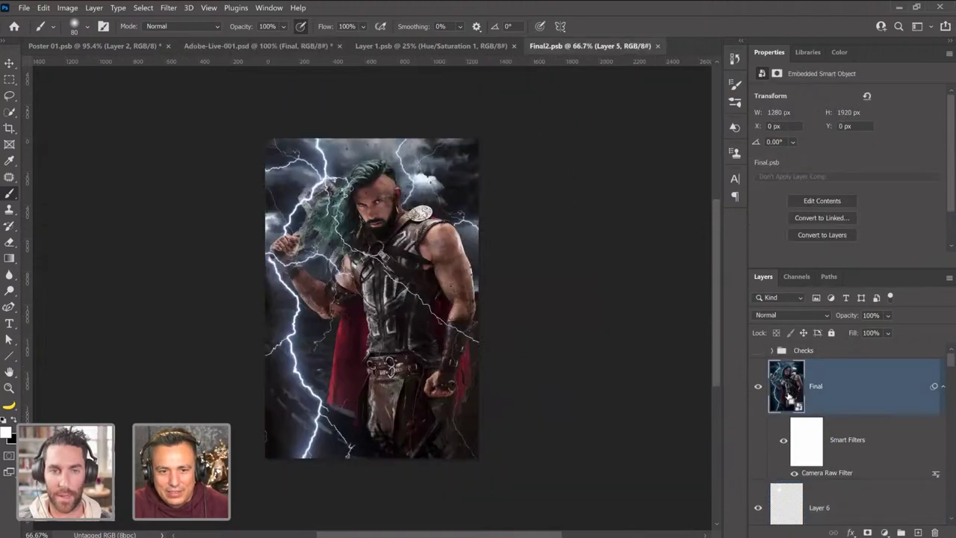
{"action": "left_click", "coordinate": [758, 371]}
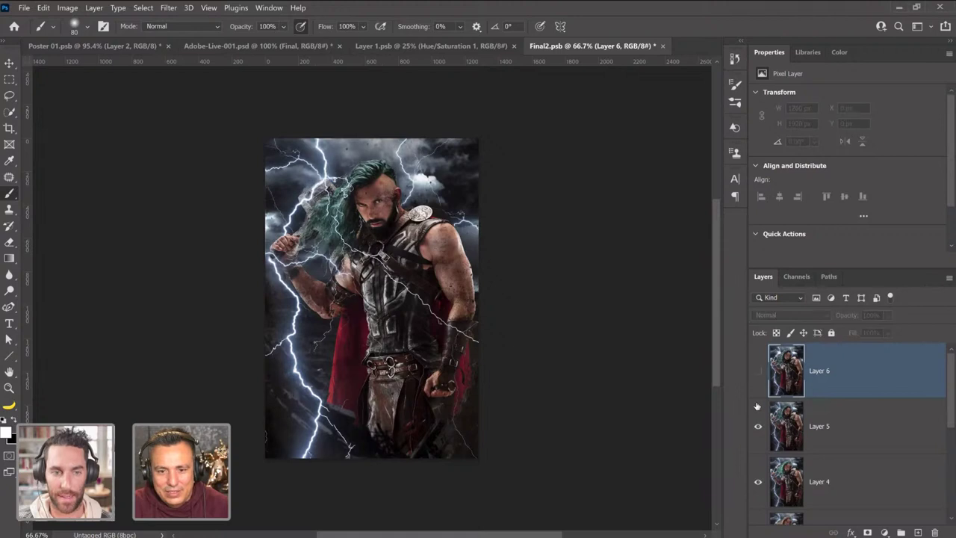
{"action": "left_click", "coordinate": [760, 482]}
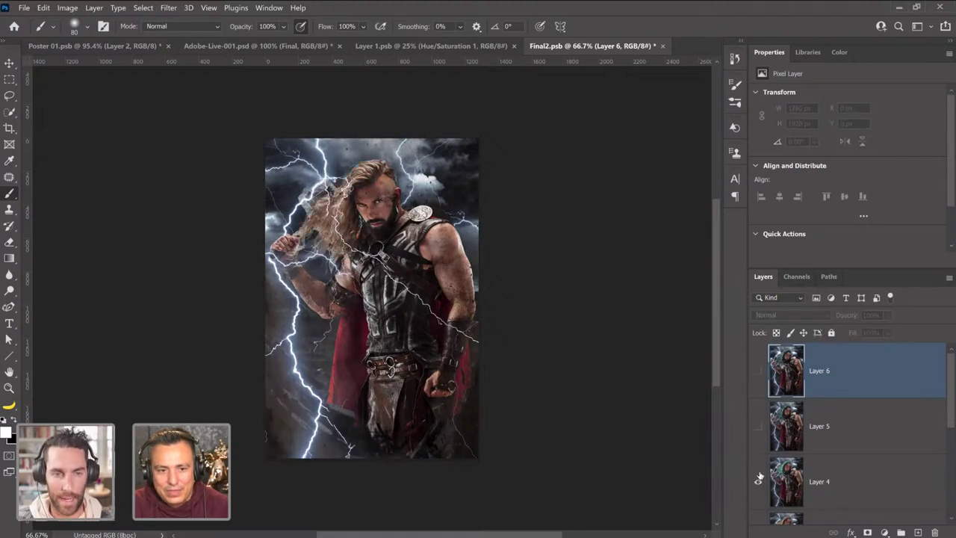
{"action": "left_click", "coordinate": [759, 480]}
{"action": "left_click", "coordinate": [759, 426]}
{"action": "left_click", "coordinate": [758, 371]}
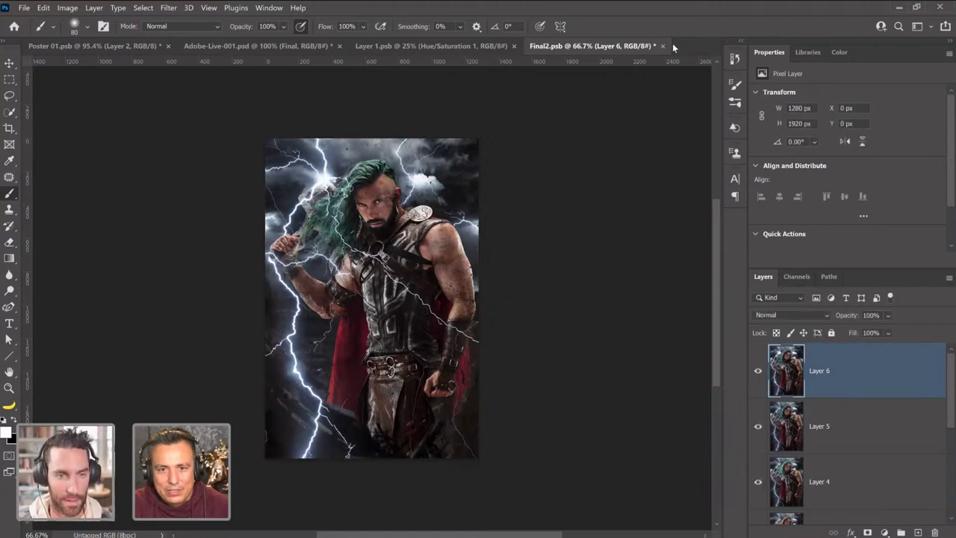
Save and close Final2.psb, then save Adobe-Live-001 without rasterizing the smart object.
{"action": "key", "text": "ctrl+w"}
{"action": "key", "text": "Return"}
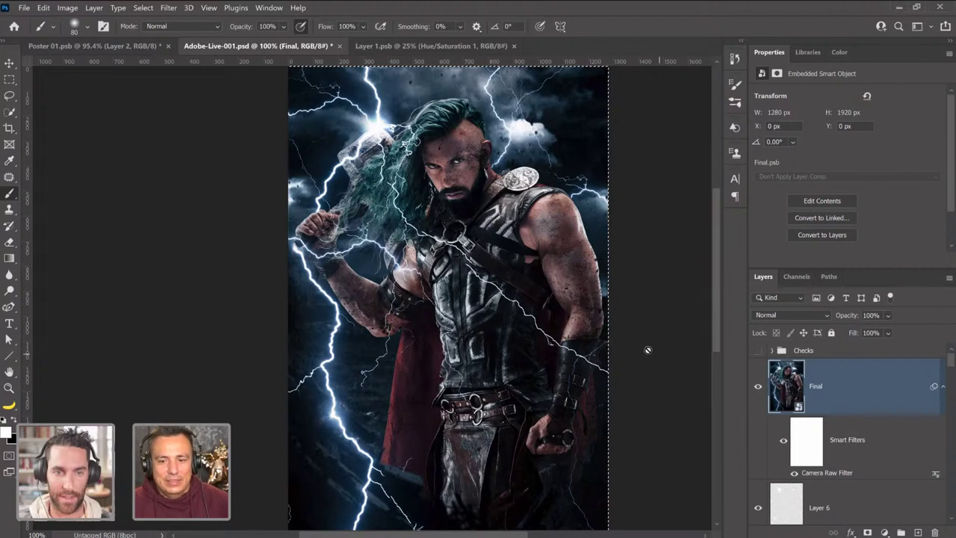
{"action": "key", "text": "ctrl+s"}
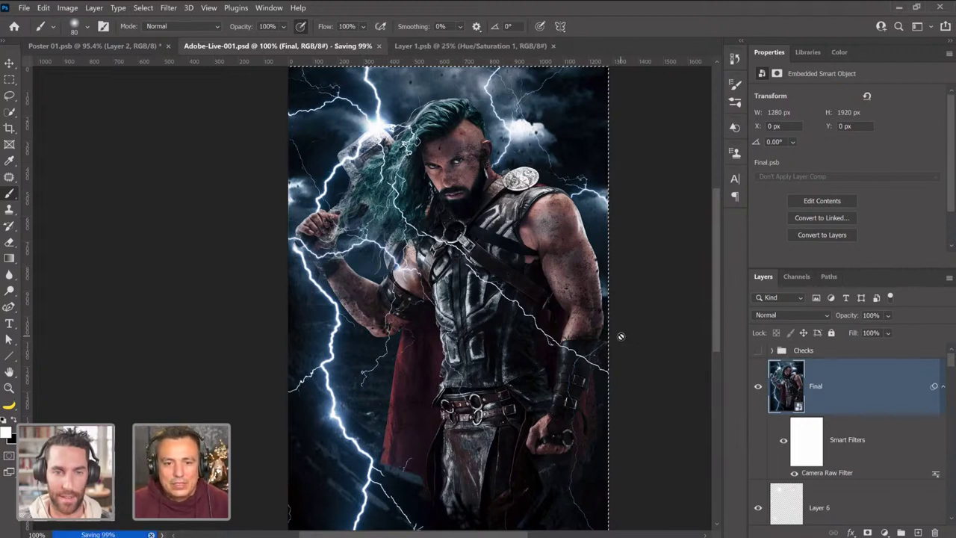
{"action": "left_click", "coordinate": [327, 348]}
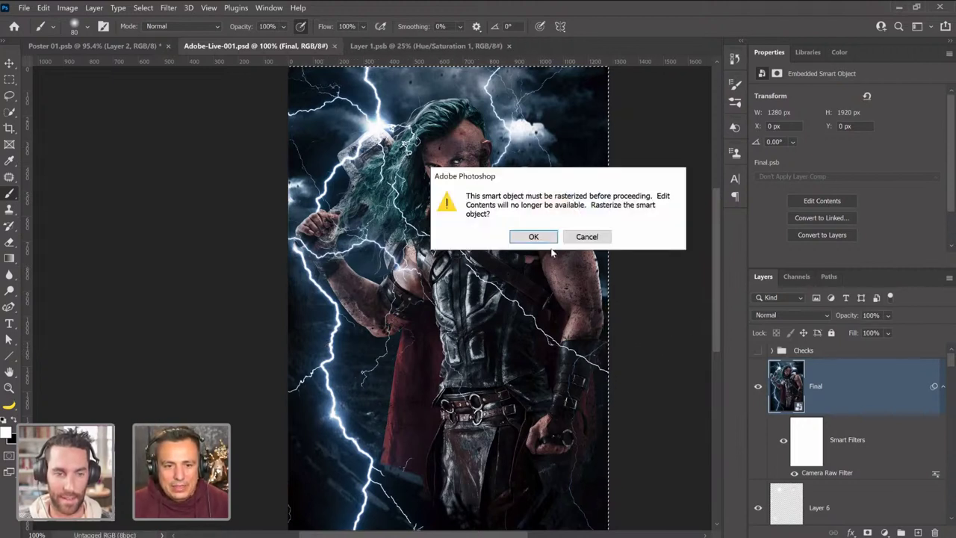
{"action": "left_click", "coordinate": [587, 236]}
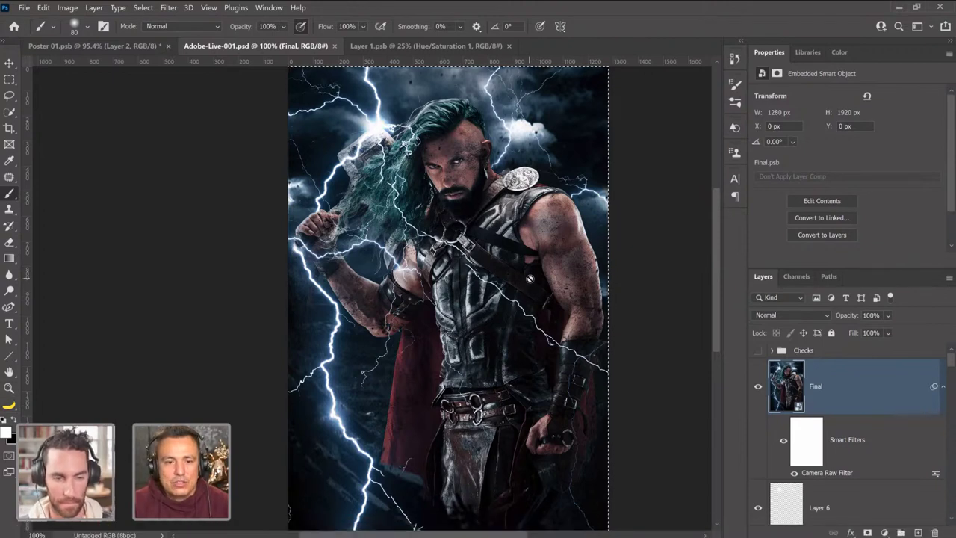
Zoom into the composite's chest at 200–300%, then fit it on screen.
{"action": "key", "text": "z"}
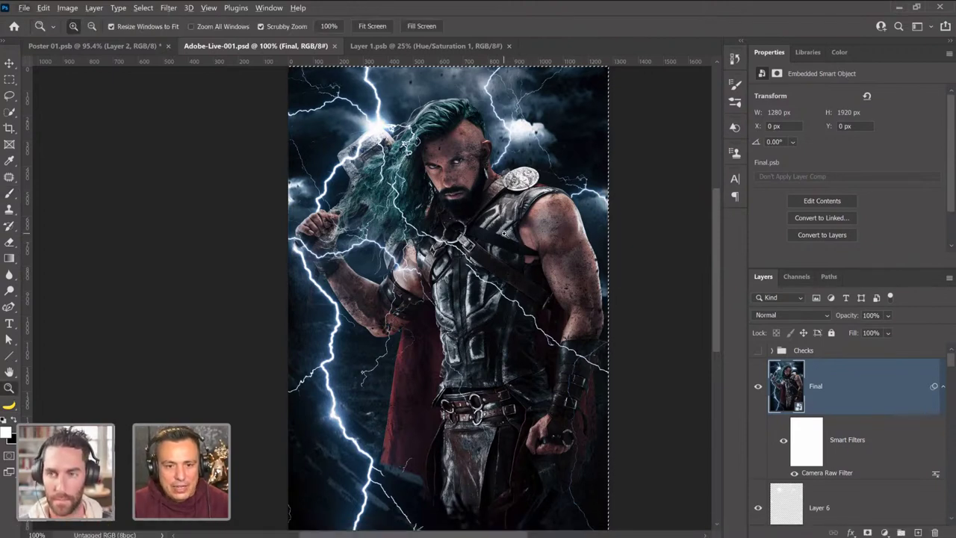
{"action": "left_click_drag", "start_coordinate": [517, 243], "coordinate": [517, 244]}
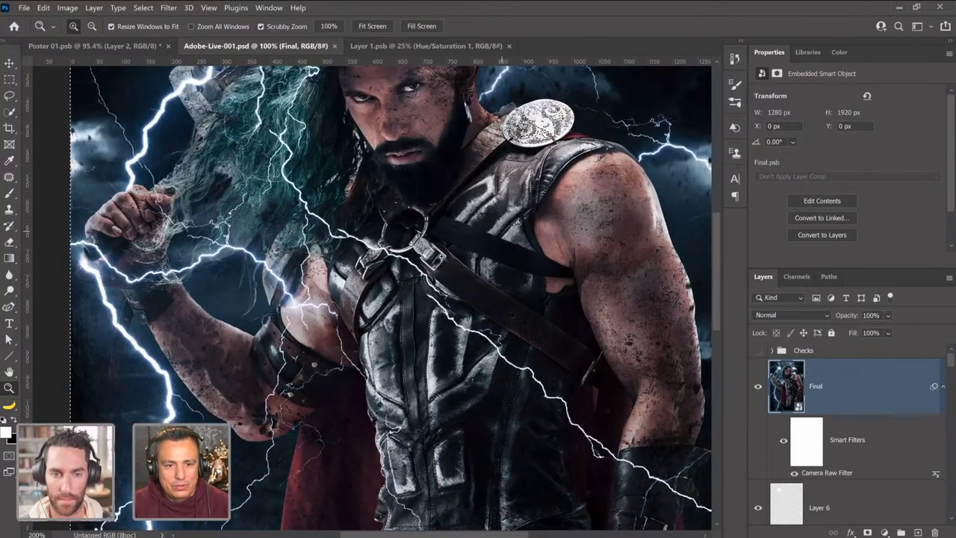
{"action": "key", "text": "ctrl+plus"}
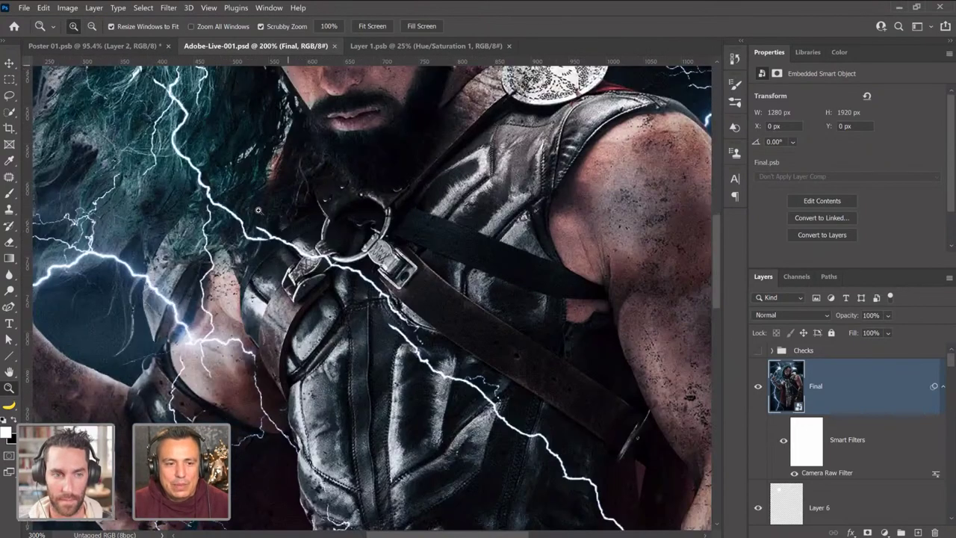
{"action": "right_click", "coordinate": [506, 241]}
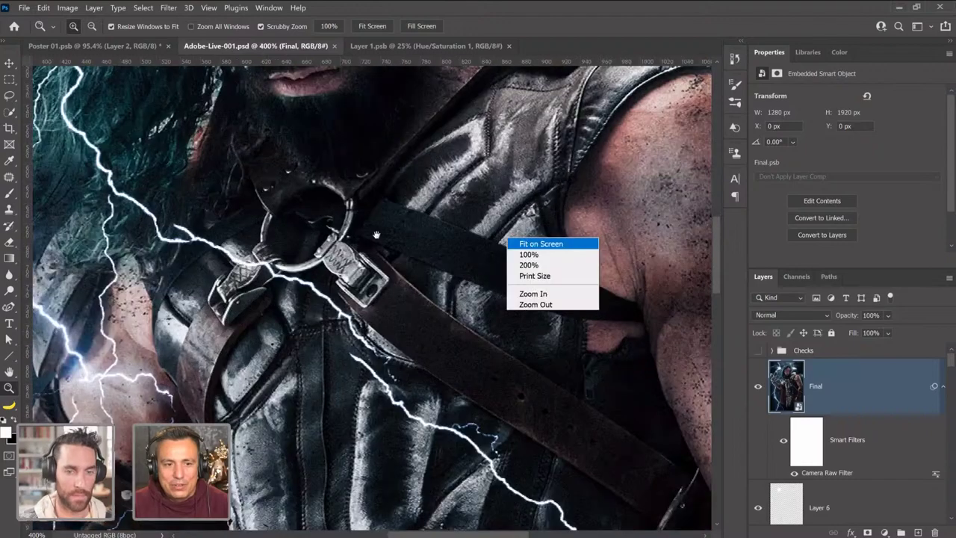
{"action": "left_click", "coordinate": [532, 246]}
{"action": "left_click_drag", "start_coordinate": [247, 225], "coordinate": [279, 250]}
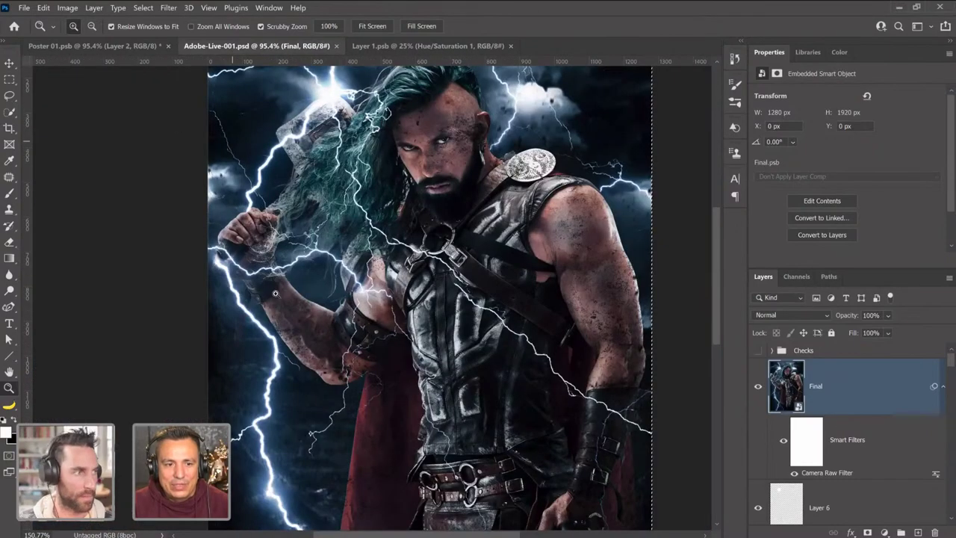
Zoom into the chest and arm of Poster 01, then fit it on screen.
{"action": "key", "text": "ctrl+shift+Tab"}
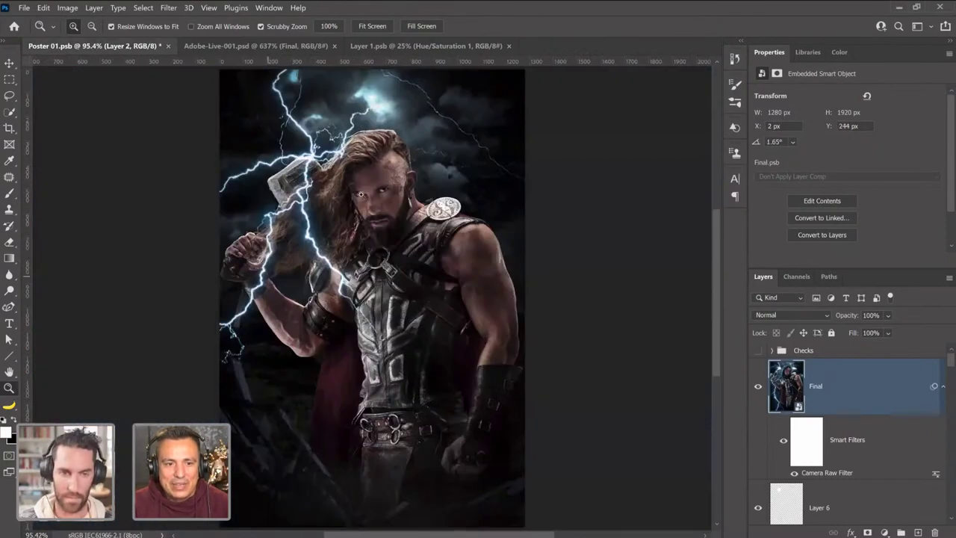
{"action": "left_click_drag", "start_coordinate": [349, 370], "coordinate": [404, 252]}
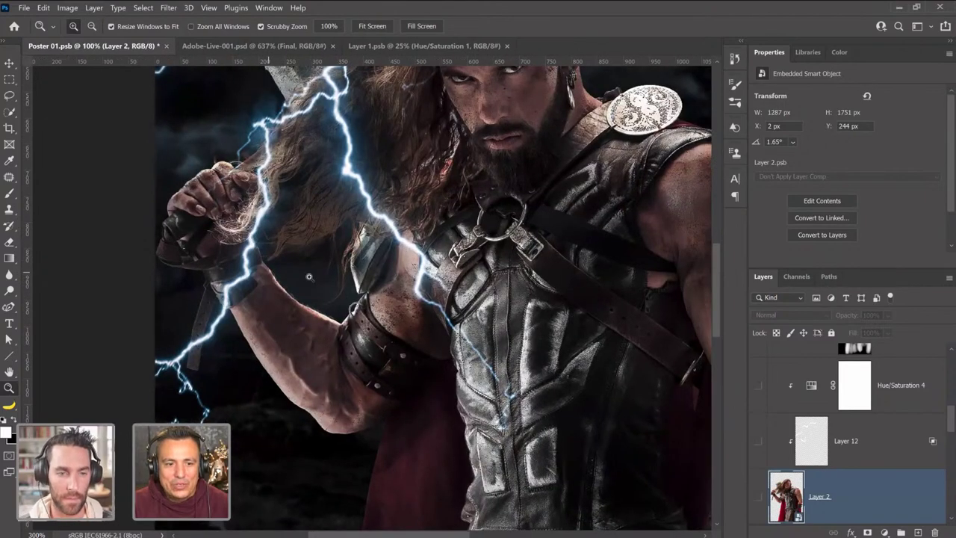
{"action": "left_click_drag", "start_coordinate": [308, 277], "coordinate": [381, 280]}
{"action": "right_click", "coordinate": [391, 289]}
{"action": "left_click", "coordinate": [396, 287]}
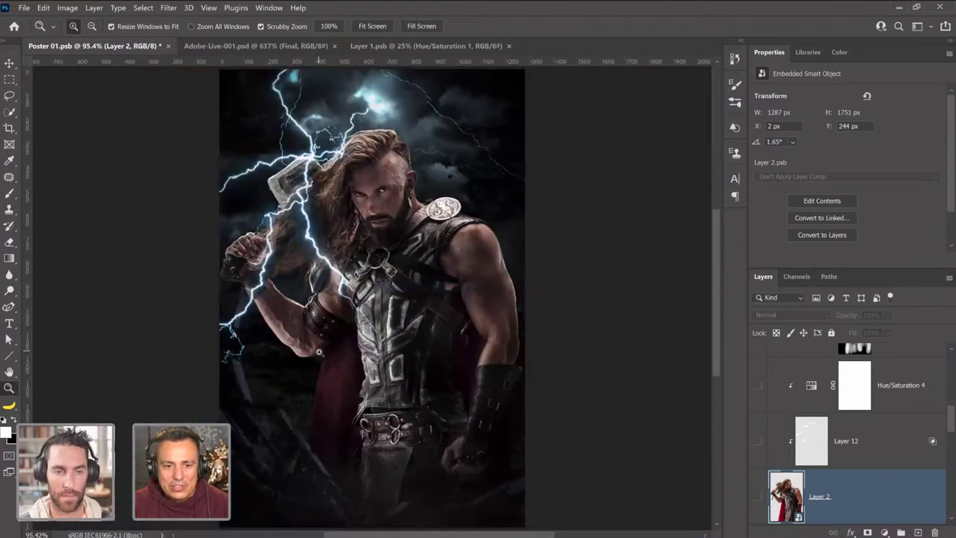
{"action": "scroll", "coordinate": [769, 430], "scroll_direction": "up", "scroll_amount": 10}
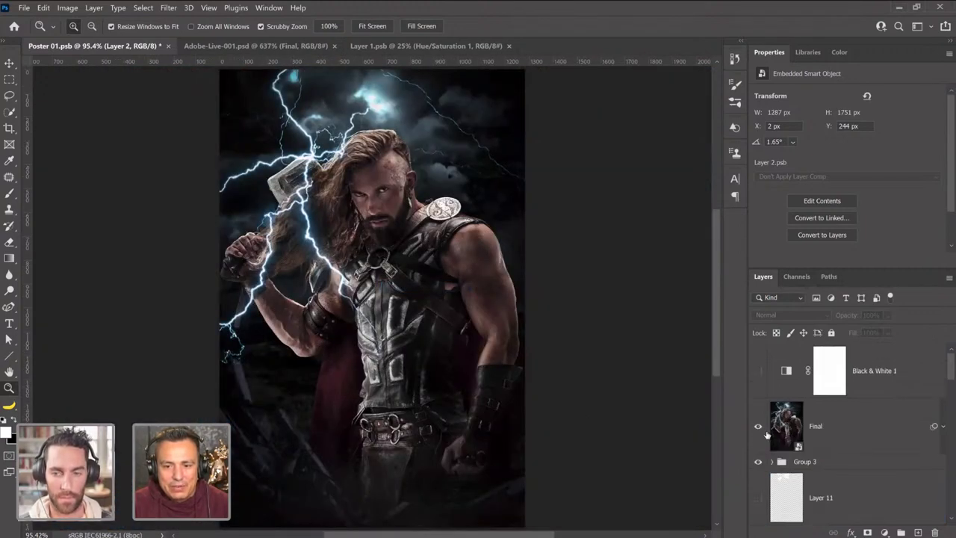
Fit the composite on screen and hide its Final layer to reveal the working layers.
{"action": "left_click", "coordinate": [760, 427]}
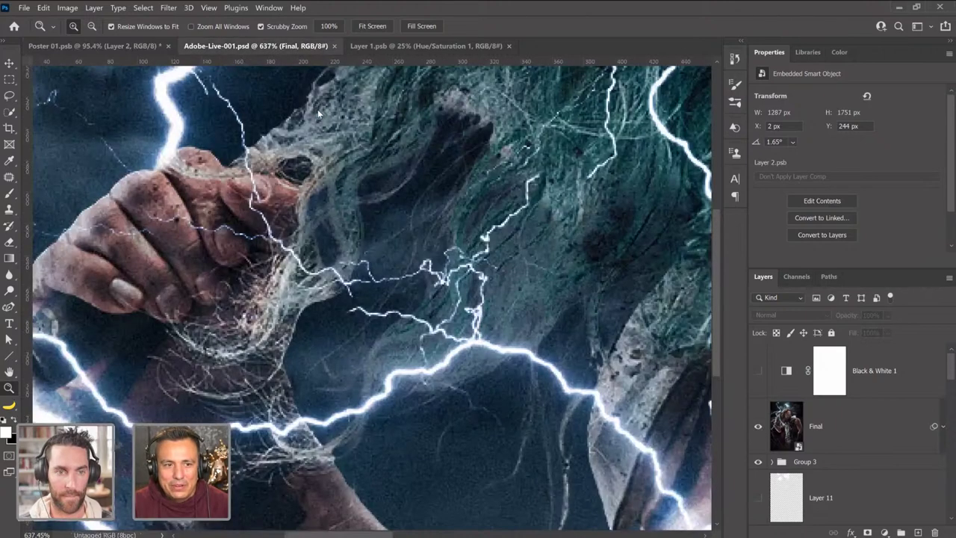
{"action": "right_click", "coordinate": [303, 100]}
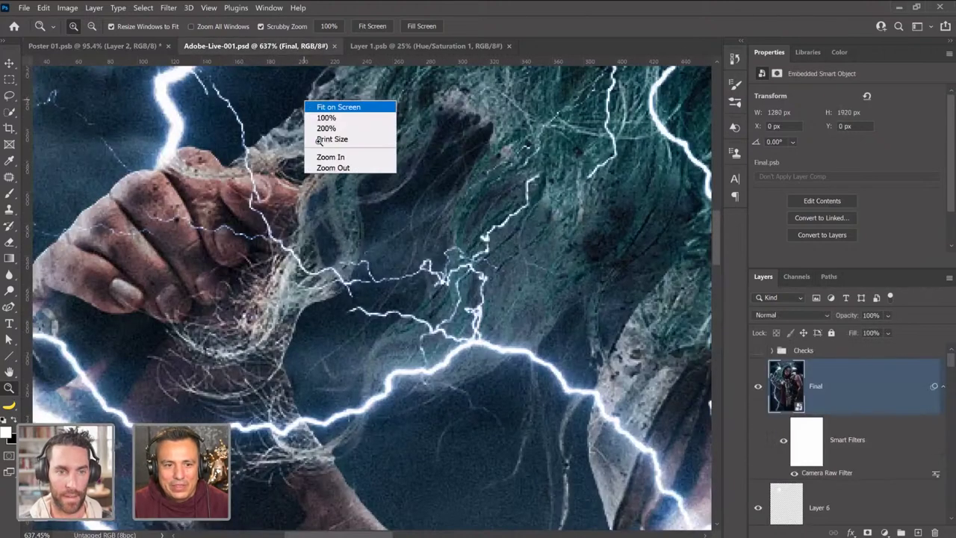
{"action": "left_click", "coordinate": [328, 105]}
{"action": "left_click", "coordinate": [147, 45]}
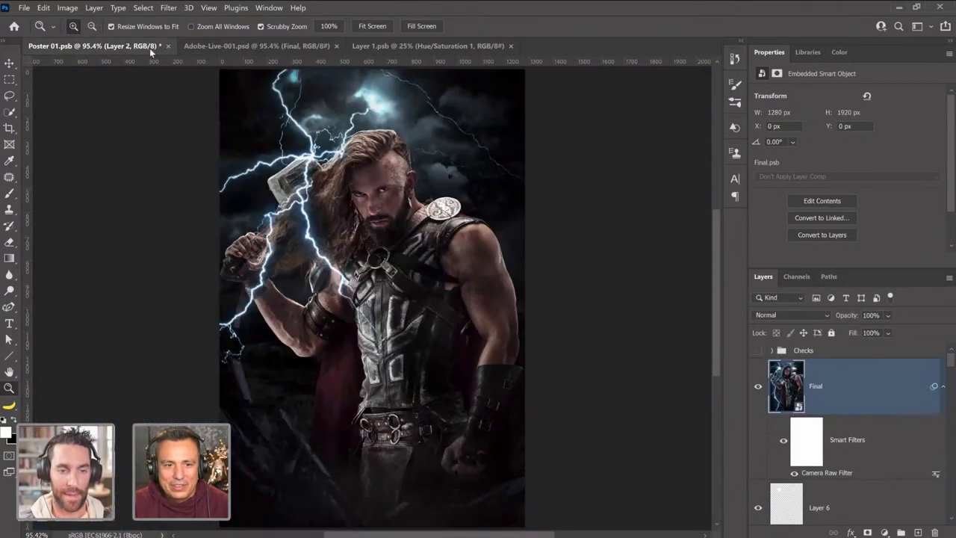
{"action": "left_click", "coordinate": [263, 49]}
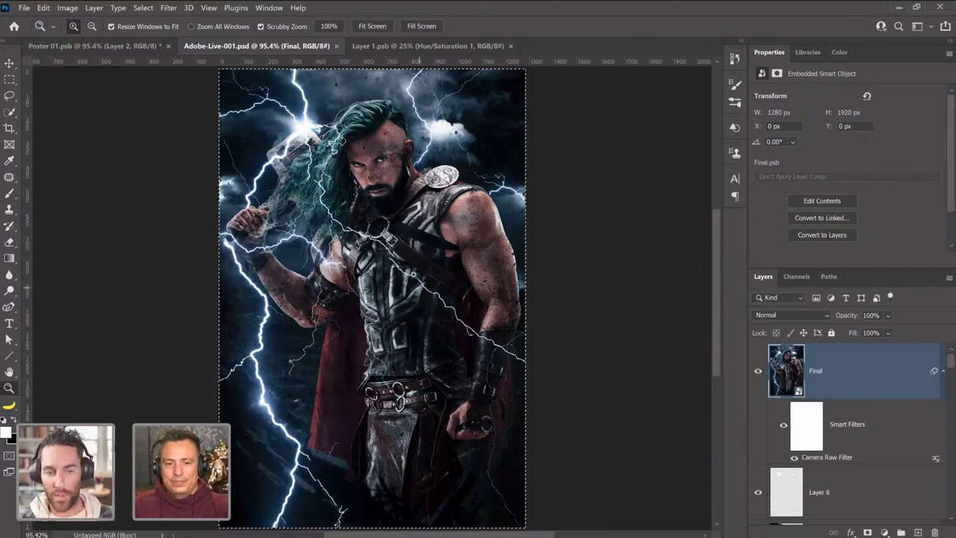
{"action": "left_click", "coordinate": [758, 371]}
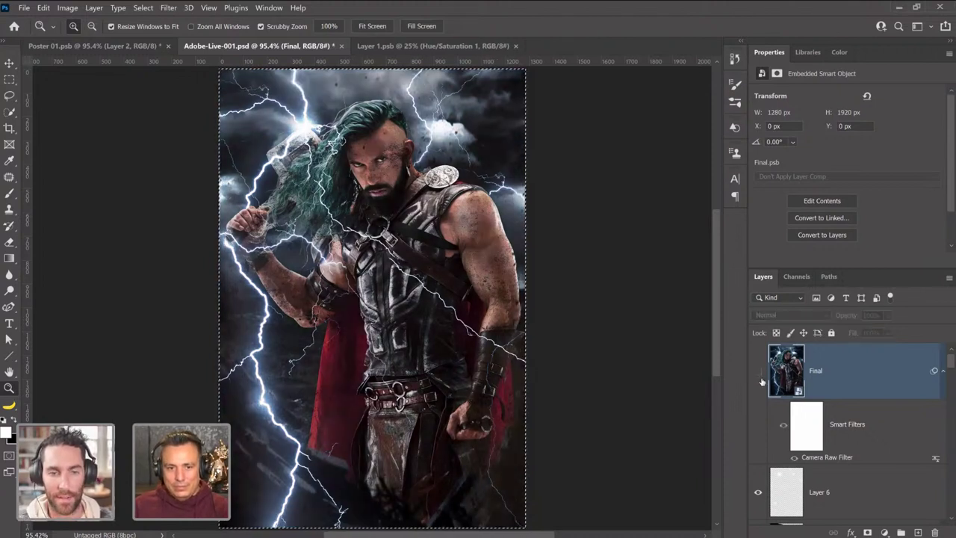
Select the Rubble 01 layer and clear the canvas selection.
{"action": "scroll", "coordinate": [764, 389], "scroll_direction": "down", "scroll_amount": 3}
{"action": "scroll", "coordinate": [766, 398], "scroll_direction": "down", "scroll_amount": 10}
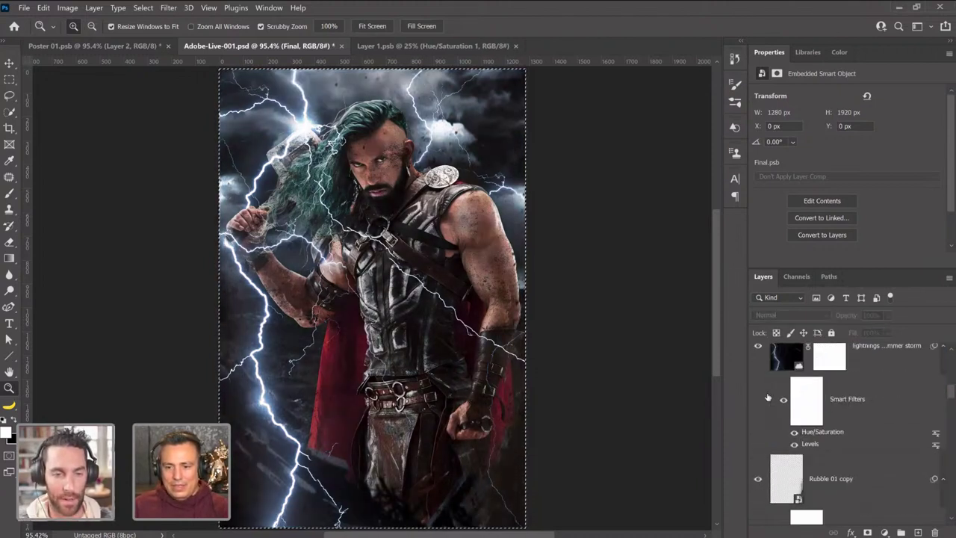
{"action": "scroll", "coordinate": [820, 426], "scroll_direction": "up", "scroll_amount": 2}
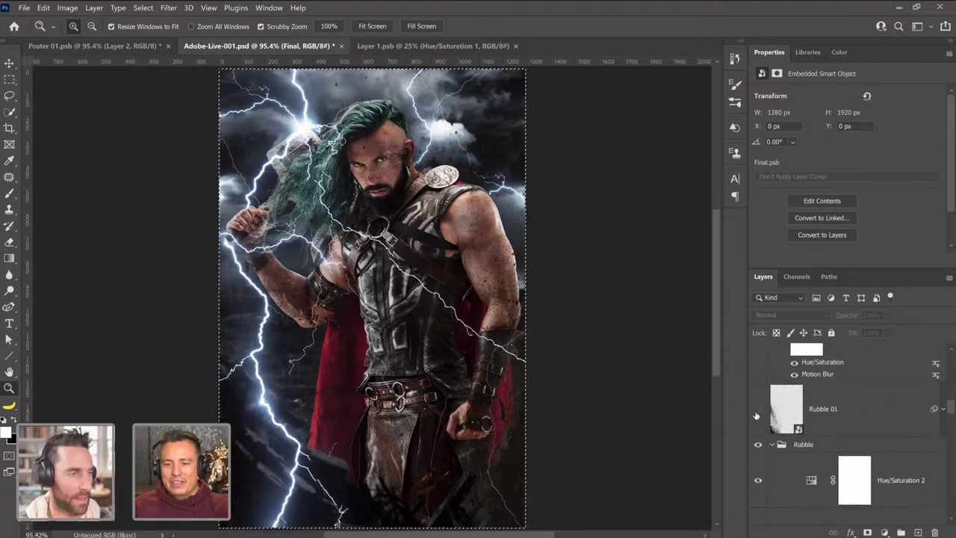
{"action": "left_click", "coordinate": [788, 413]}
{"action": "left_click", "coordinate": [788, 413]}
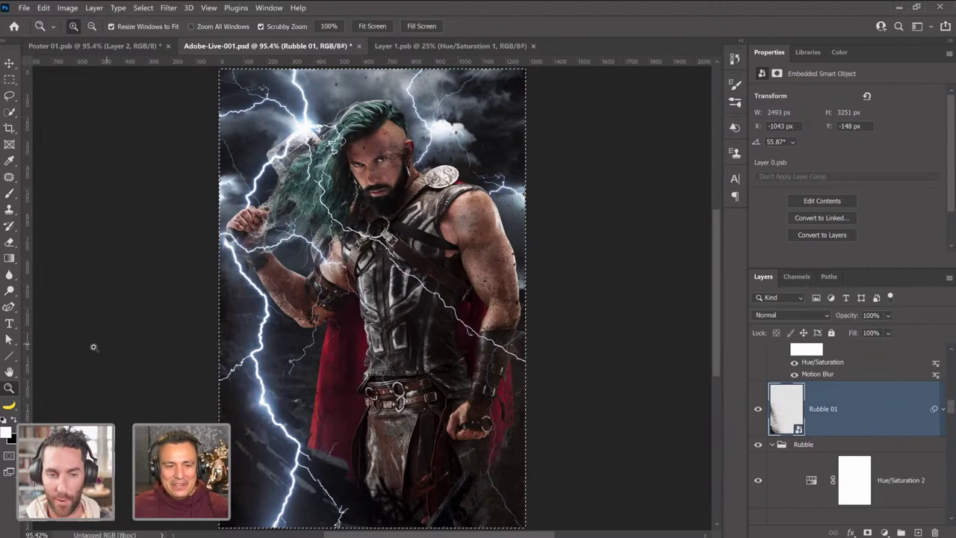
{"action": "scroll", "coordinate": [258, 377], "scroll_direction": "down", "scroll_amount": 3}
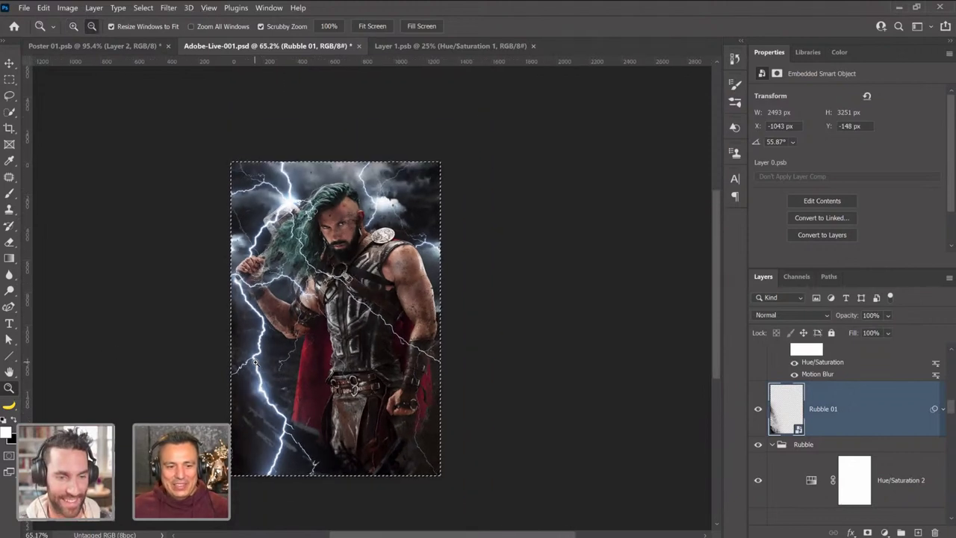
{"action": "key", "text": "ctrl+d"}
{"action": "left_click", "coordinate": [10, 63]}
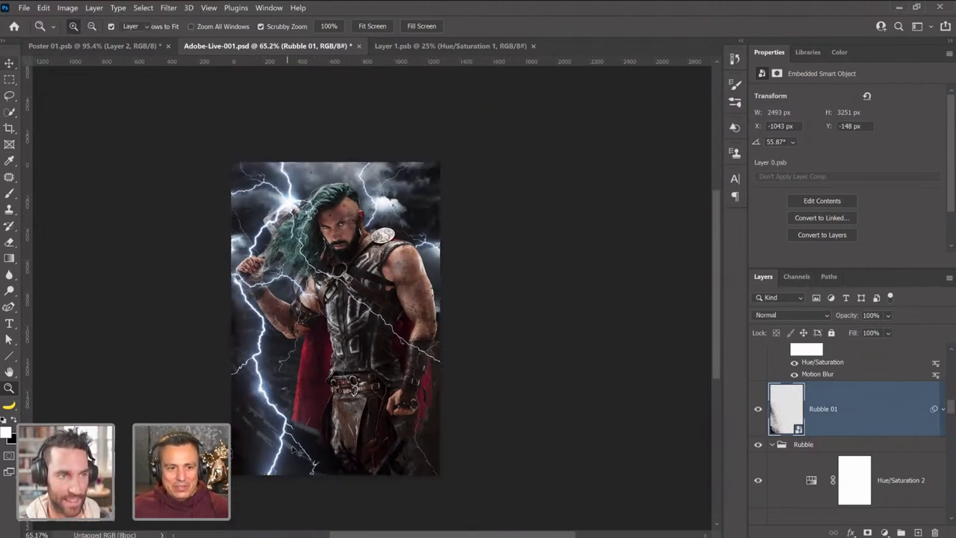
Scale Rubble 01 to about double and move it to X -2179 px, Y -1557 px.
{"action": "key", "text": "ctrl+t"}
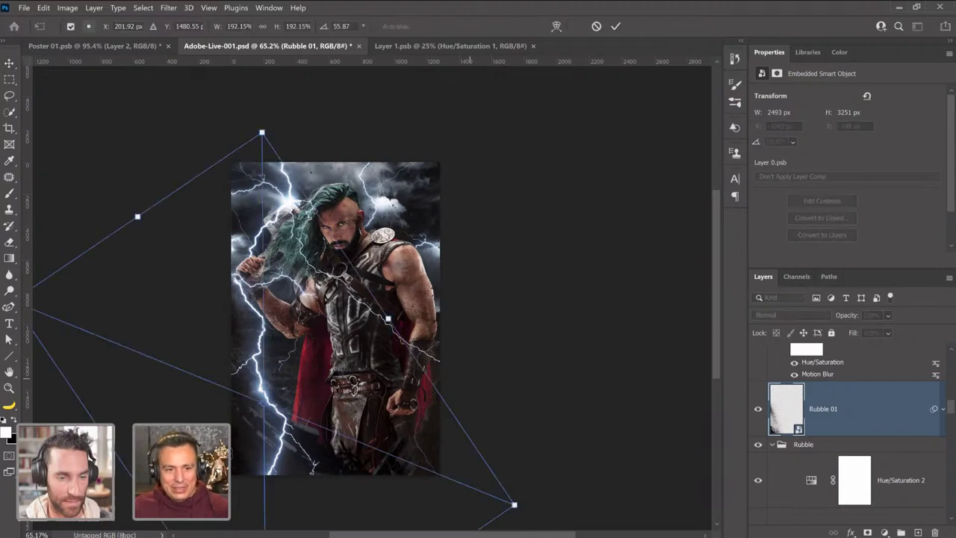
{"action": "left_click_drag", "start_coordinate": [308, 80], "coordinate": [296, 122]}
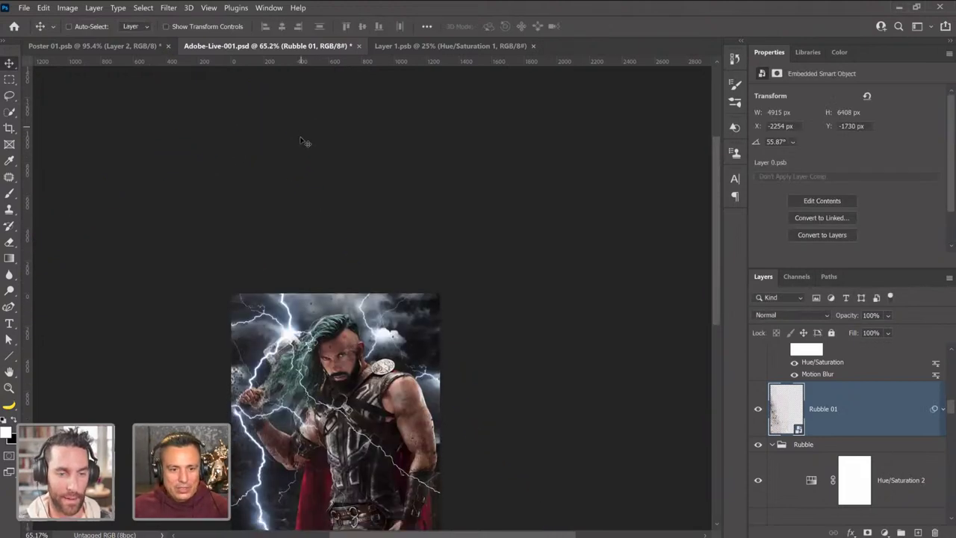
{"action": "left_click_drag", "start_coordinate": [245, 294], "coordinate": [254, 320]}
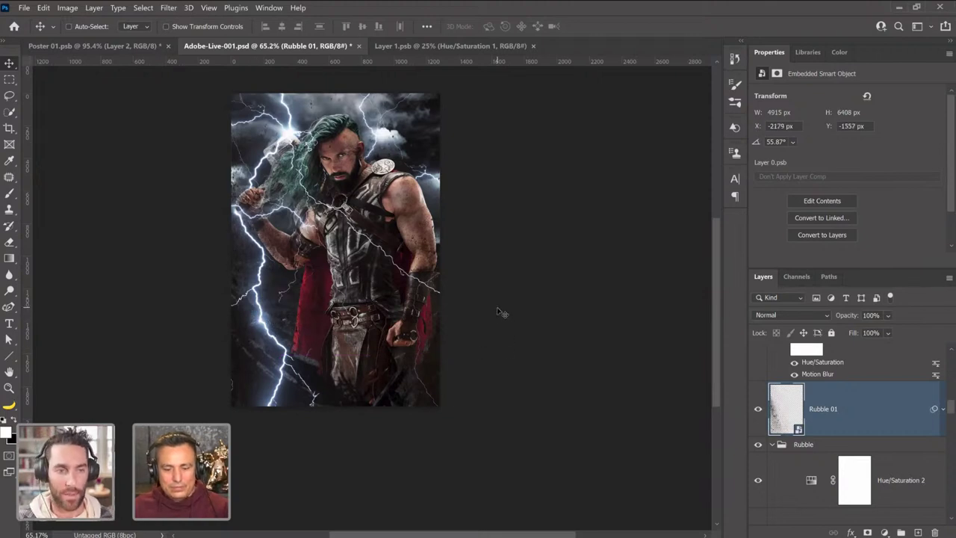
{"action": "key", "text": "ctrl+a"}
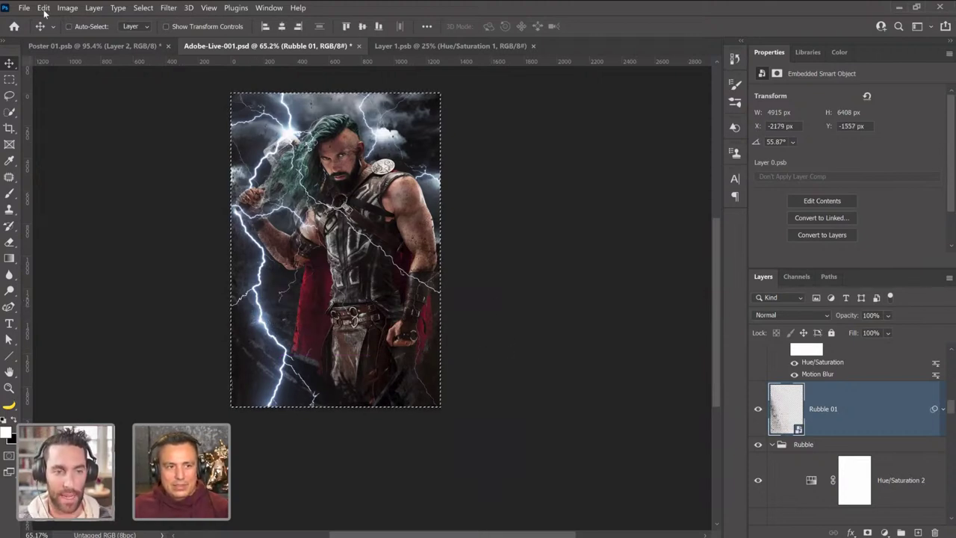
{"action": "scroll", "coordinate": [833, 435], "scroll_direction": "up", "scroll_amount": 5}
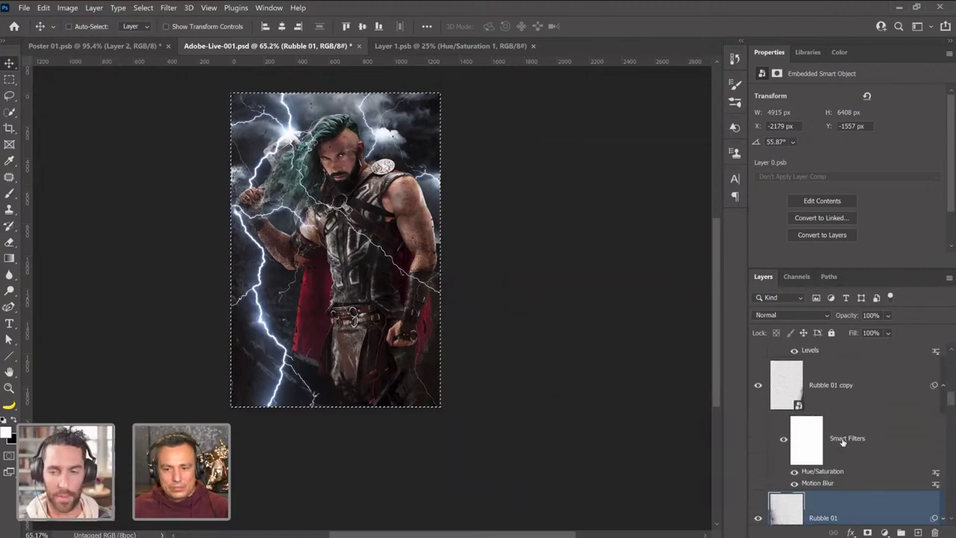
{"action": "scroll", "coordinate": [833, 435], "scroll_direction": "up", "scroll_amount": 5}
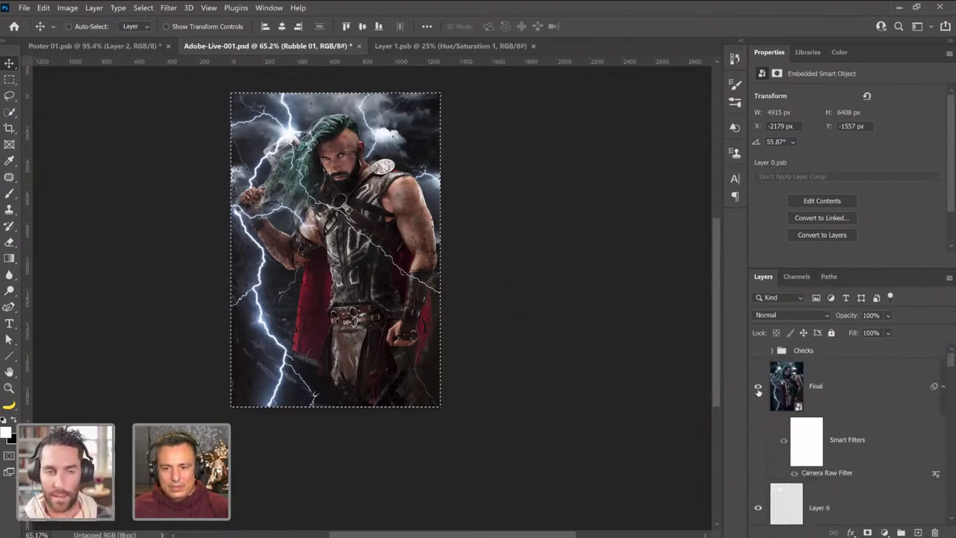
Open Final's contents with Layer 7 visible, save and close Final2.psb, then fit and deselect.
{"action": "left_click", "coordinate": [783, 398]}
{"action": "double_click", "coordinate": [783, 398]}
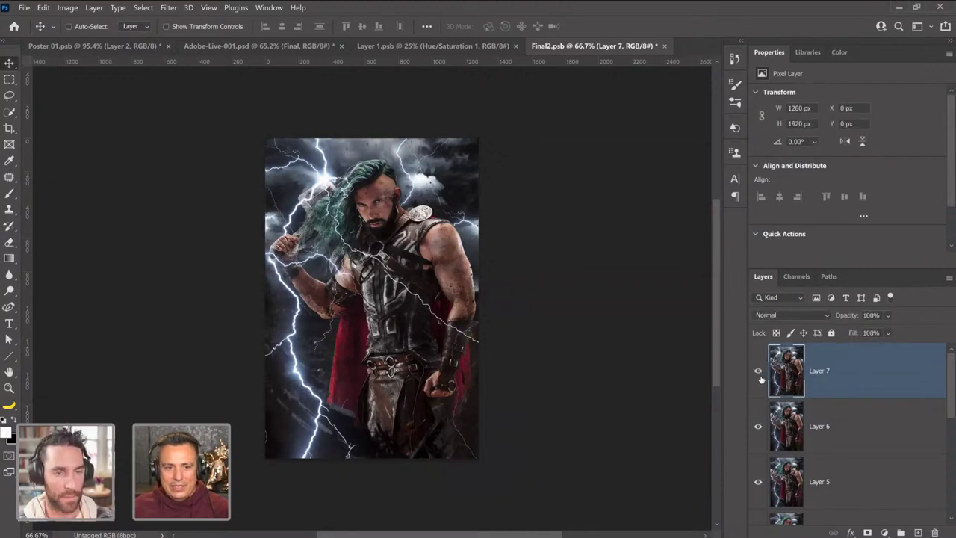
{"action": "left_click", "coordinate": [759, 373]}
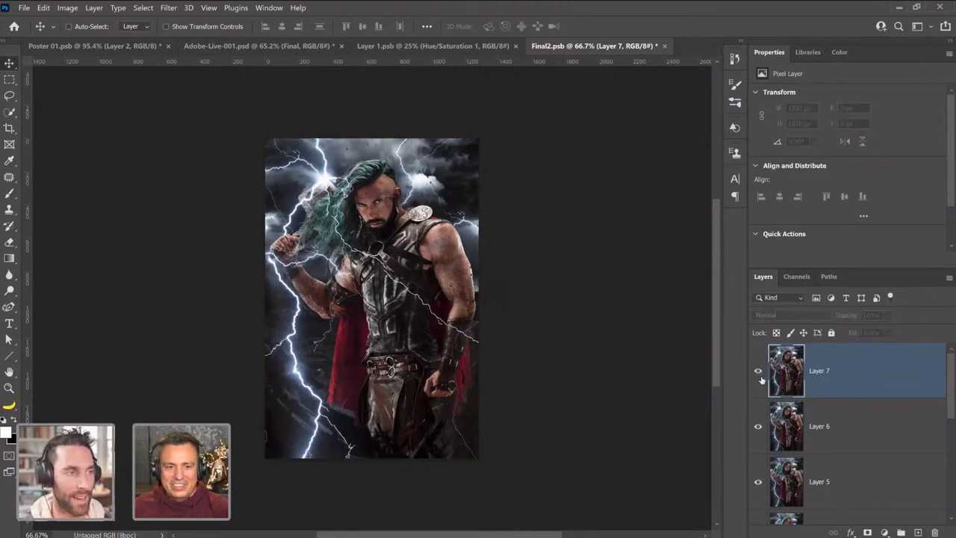
{"action": "left_click", "coordinate": [663, 47]}
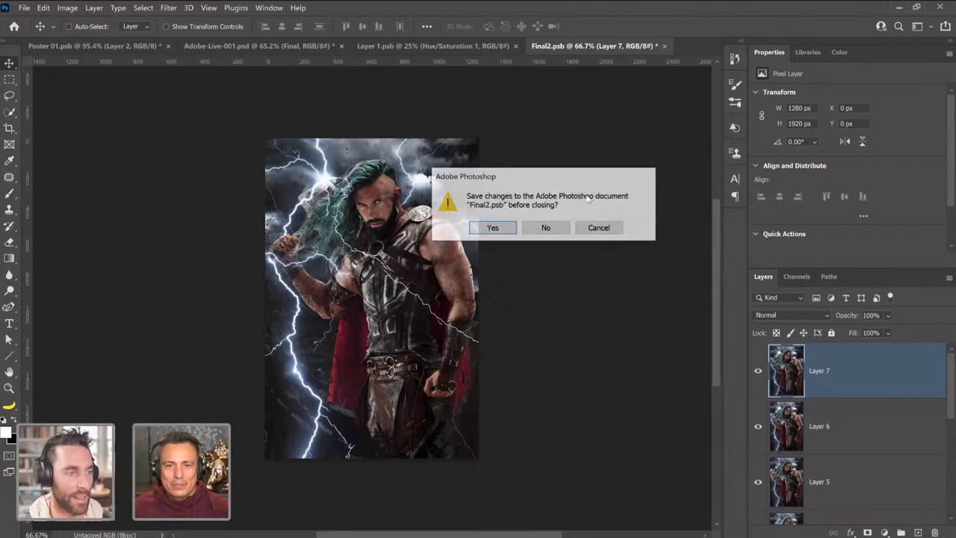
{"action": "left_click", "coordinate": [508, 228]}
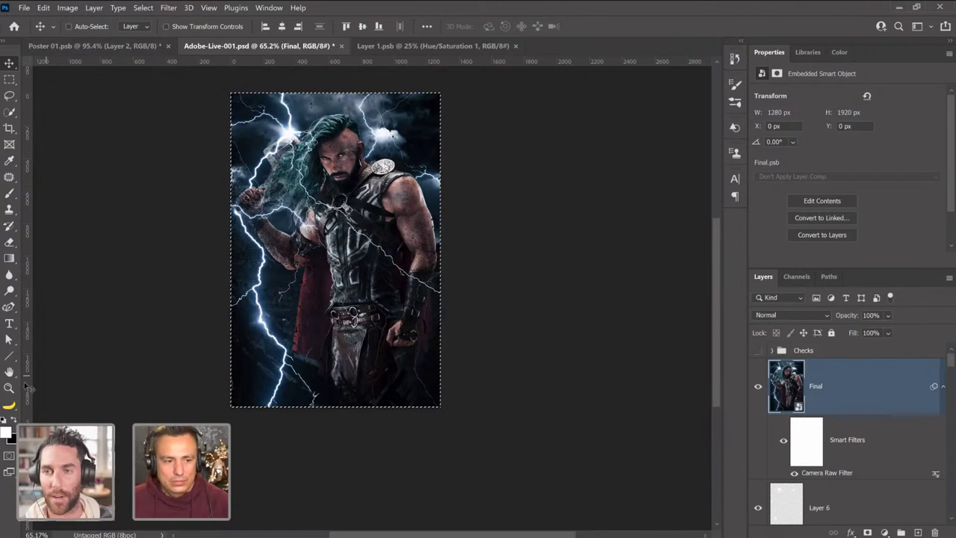
{"action": "key", "text": "h"}
{"action": "key", "text": "ctrl+0"}
{"action": "key", "text": "ctrl+d"}
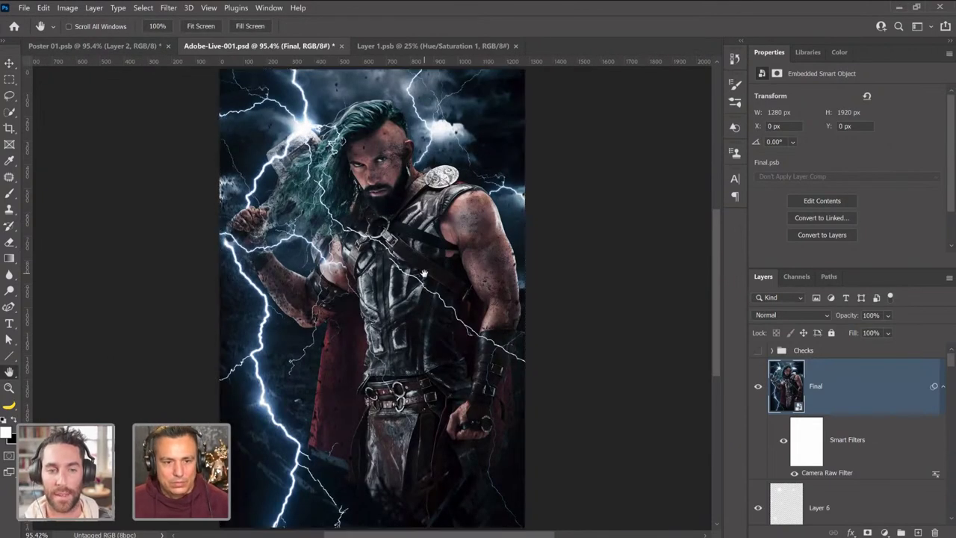